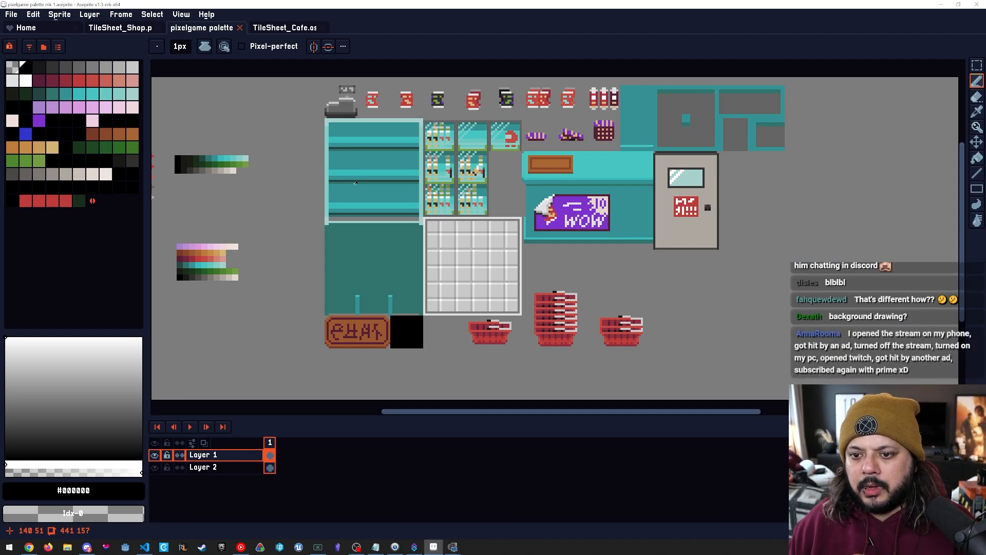
Compare the recoloured shop art in the palette file with the original TileSheet_Shop artwork.
scroll(523, 164, up, 1)
scroll(523, 164, down, 1)
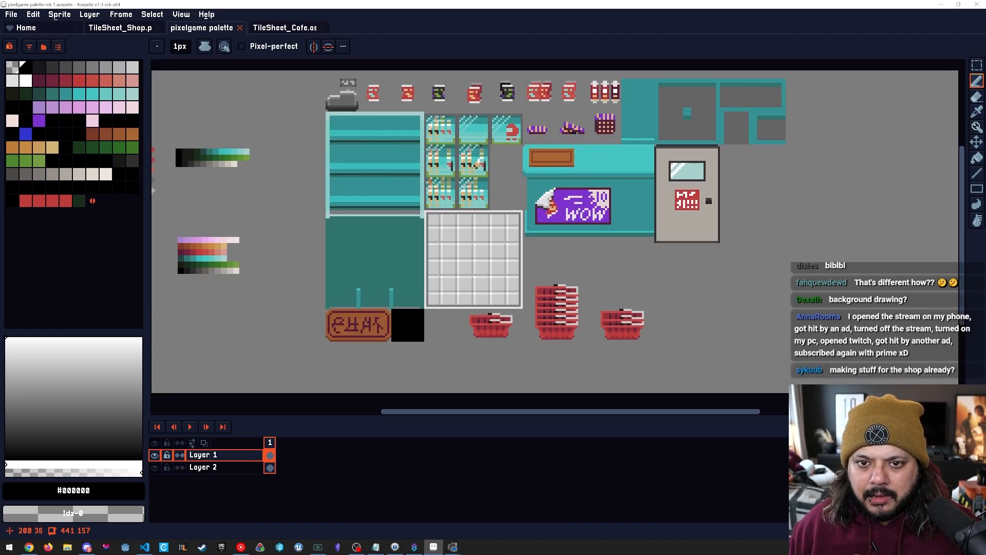
click(120, 27)
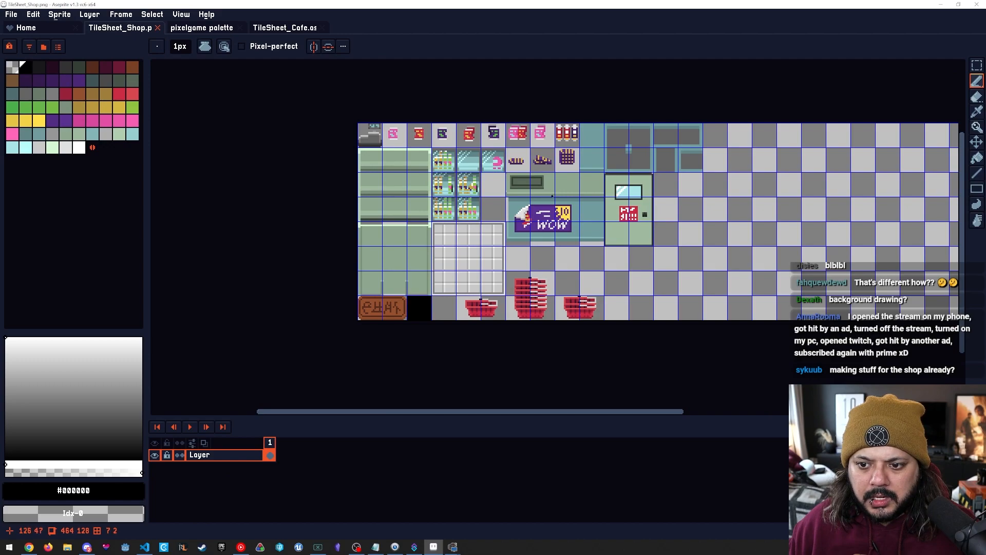
scroll(550, 180, up, 2)
scroll(563, 191, down, 1)
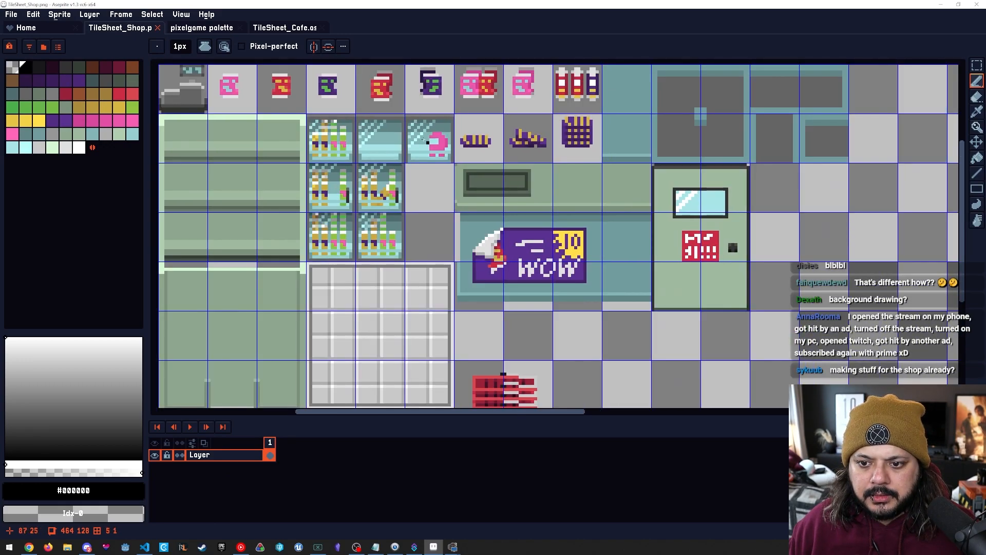
click(225, 31)
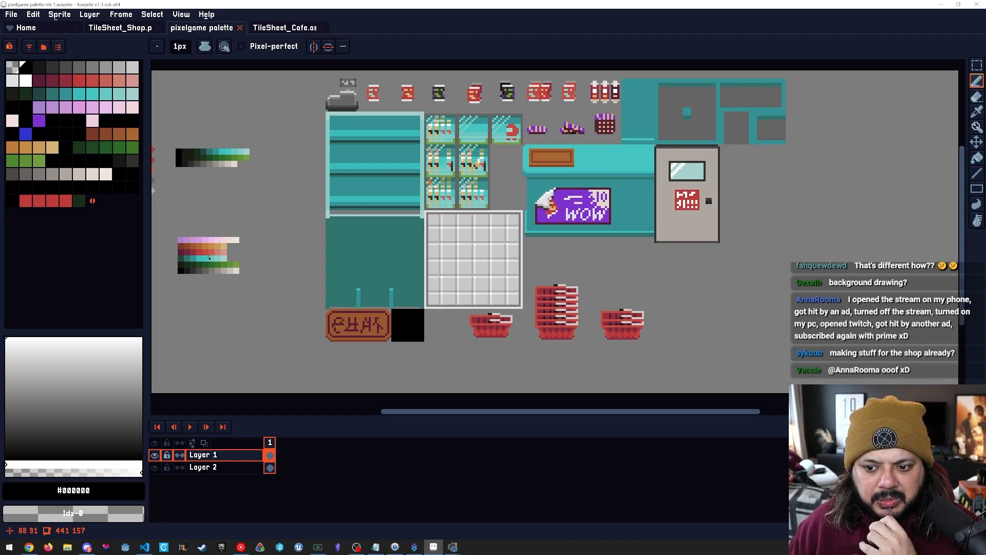
Inspect the red shopping baskets up close and sample the single basket's rim colour, #c44a43.
scroll(619, 361, up, 3)
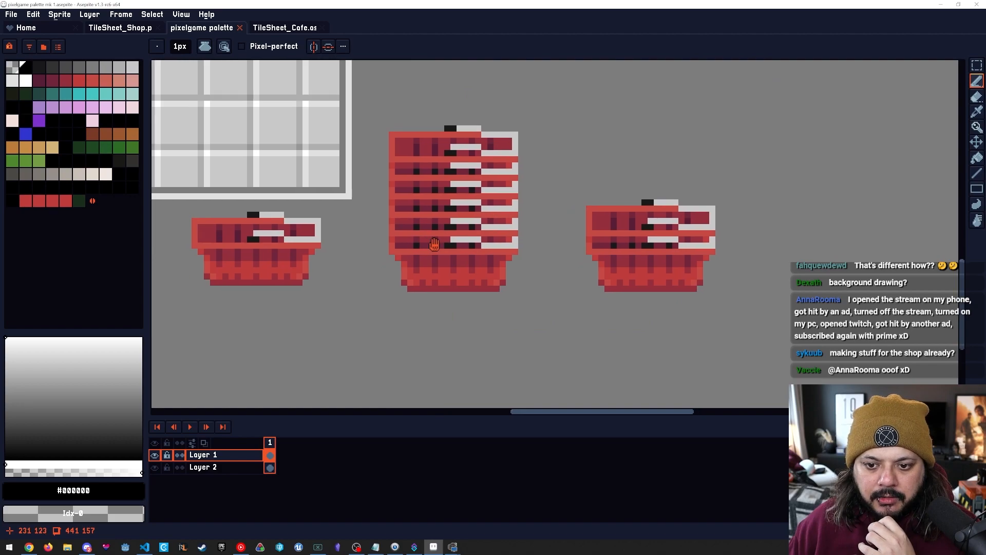
drag(425, 245, 476, 253)
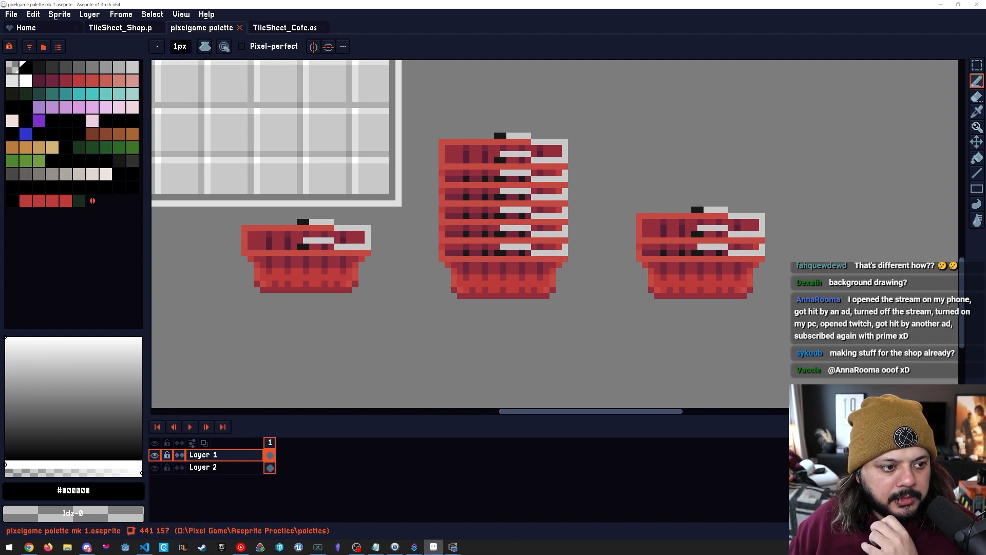
drag(257, 320, 275, 317)
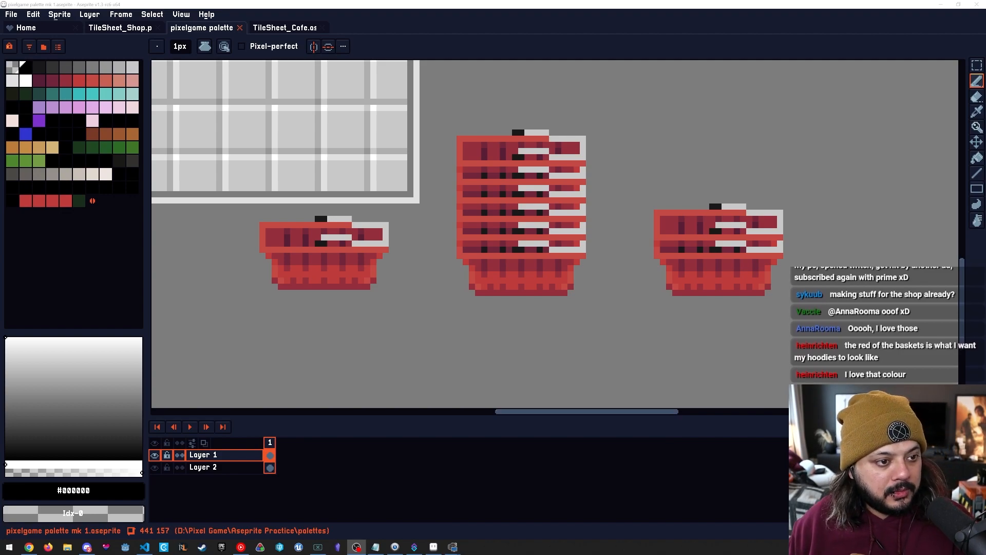
mouse_move(320, 230)
mouse_down()
mouse_move(376, 269)
mouse_move(360, 248)
mouse_up()
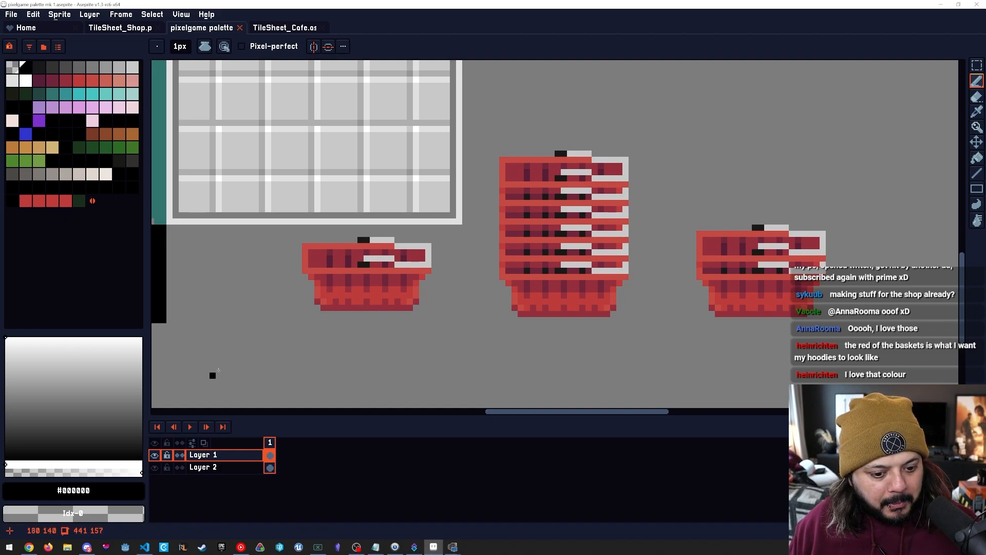
key(alt+Tab)
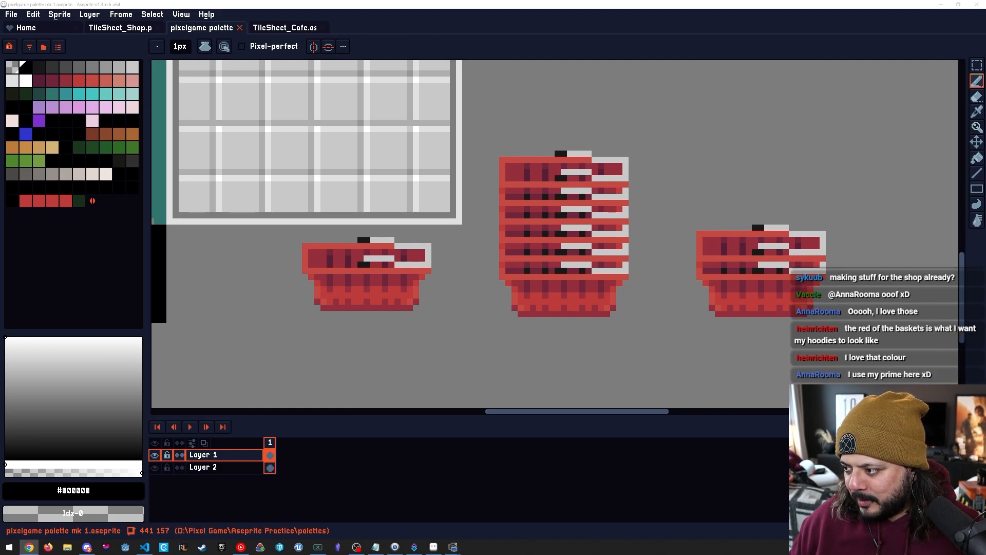
click(812, 24)
drag(749, 132, 737, 137)
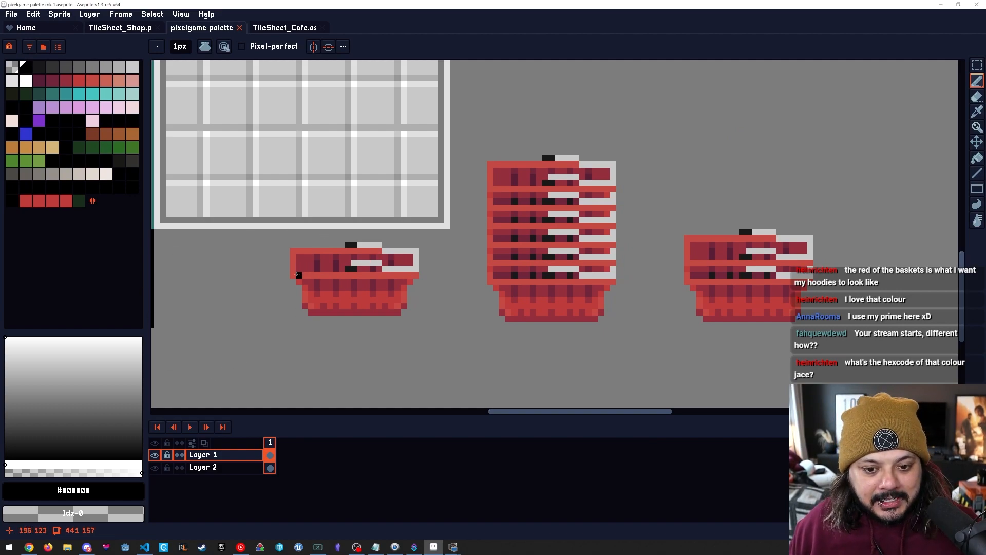
alt+click(314, 278)
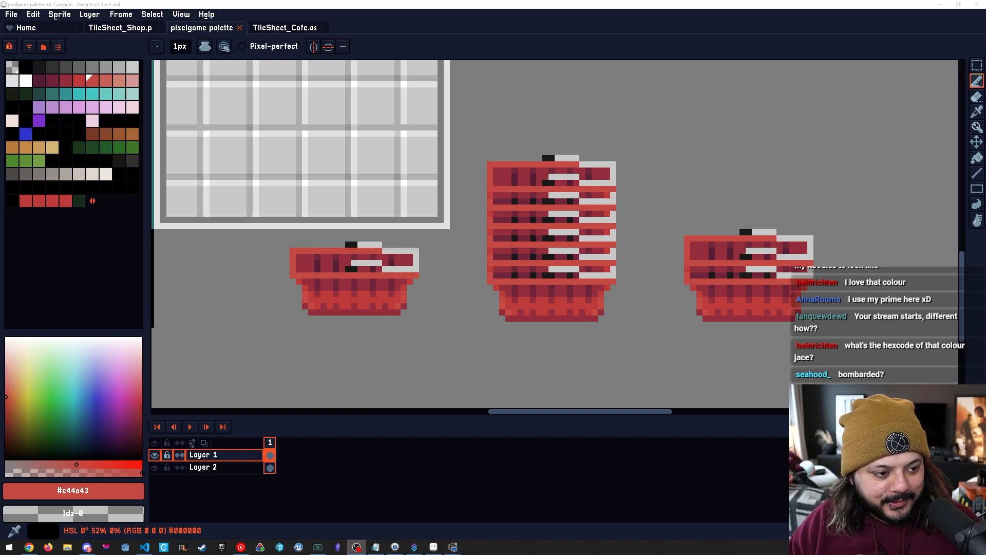
Sample the white #ffffff and light grey #e1e1e1 highlight colours from the grid lines of the floor tiles.
drag(508, 257, 481, 264)
scroll(481, 264, down, 2)
drag(353, 262, 413, 205)
scroll(365, 238, up, 2)
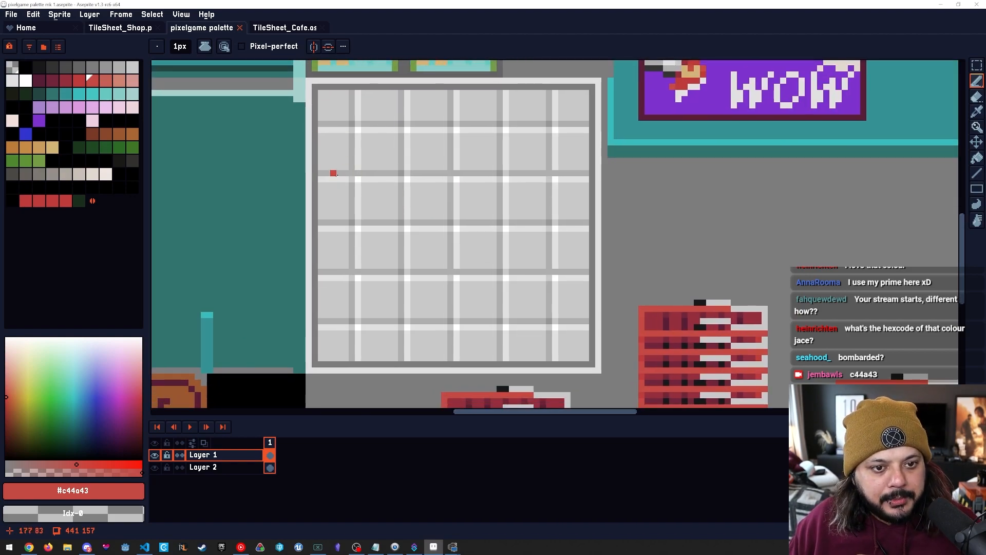
key(alt)
click(361, 129)
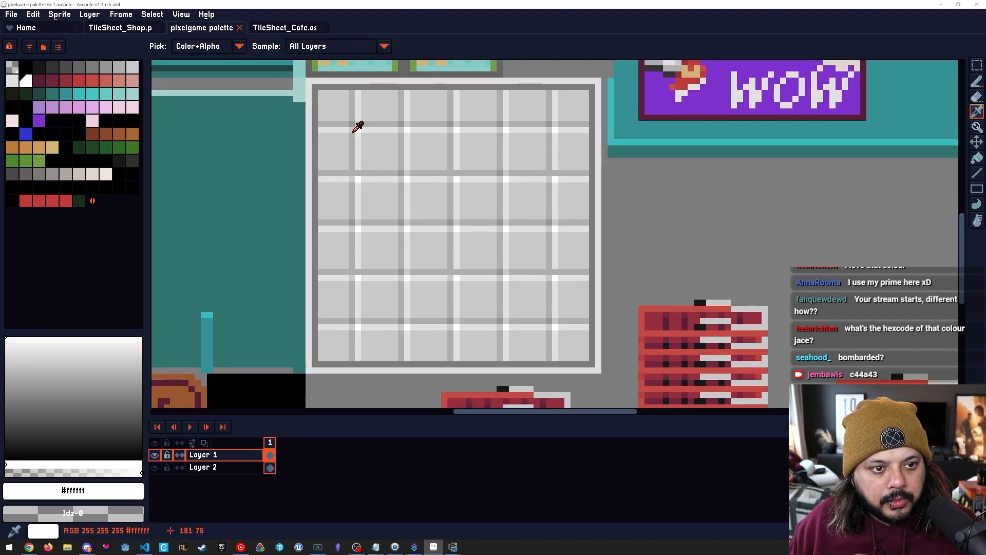
key(alt)
click(380, 124)
Examine the recoloured shelving unit, drink fridges, counter and door across the shop artwork.
mouse_move(433, 177)
mouse_down()
mouse_move(395, 228)
mouse_move(480, 178)
mouse_move(521, 179)
mouse_move(445, 203)
mouse_up()
scroll(395, 228, down, 4)
scroll(574, 161, up, 1)
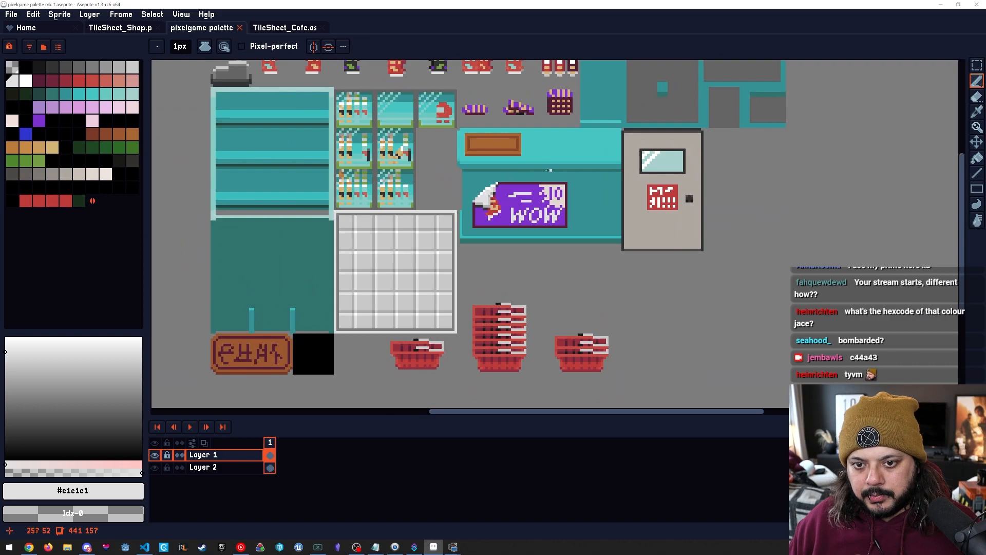
drag(501, 169, 503, 200)
scroll(511, 202, up, 2)
drag(415, 198, 695, 191)
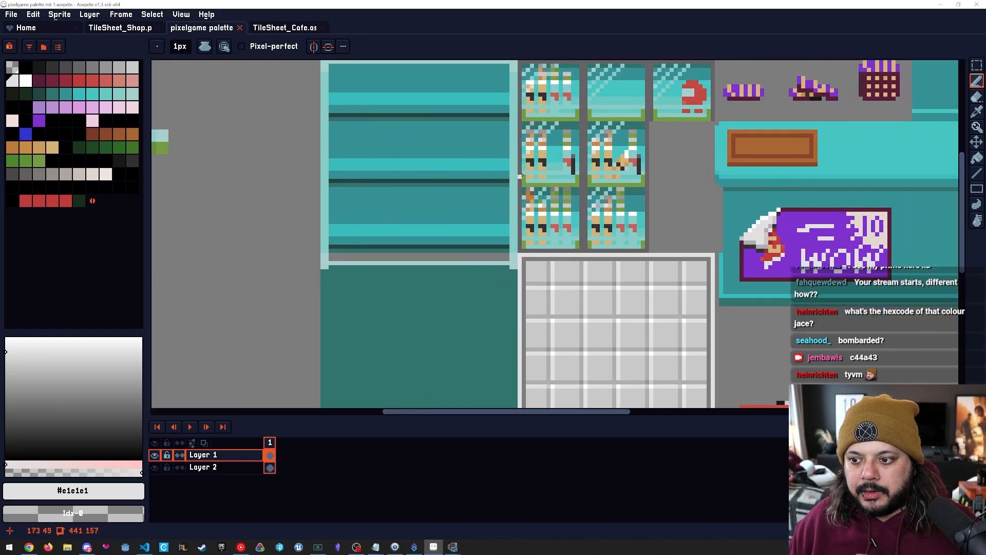
scroll(517, 173, down, 1)
scroll(531, 193, down, 1)
drag(574, 232, 550, 223)
drag(383, 194, 395, 192)
drag(526, 200, 440, 185)
drag(571, 178, 523, 200)
scroll(522, 199, up, 1)
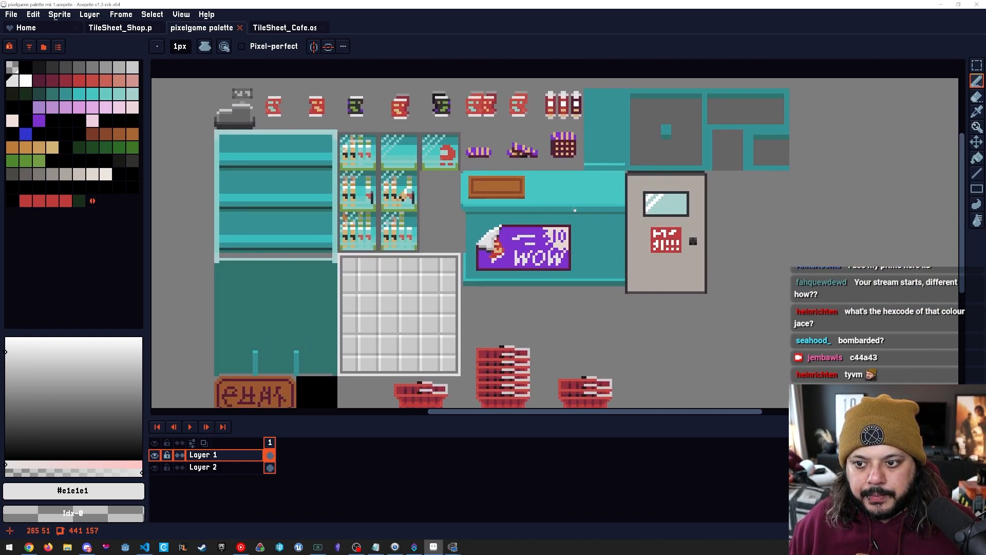
Review the original shop tile sheet, and bring up the TileSheet_Cafe artwork for comparison.
click(120, 28)
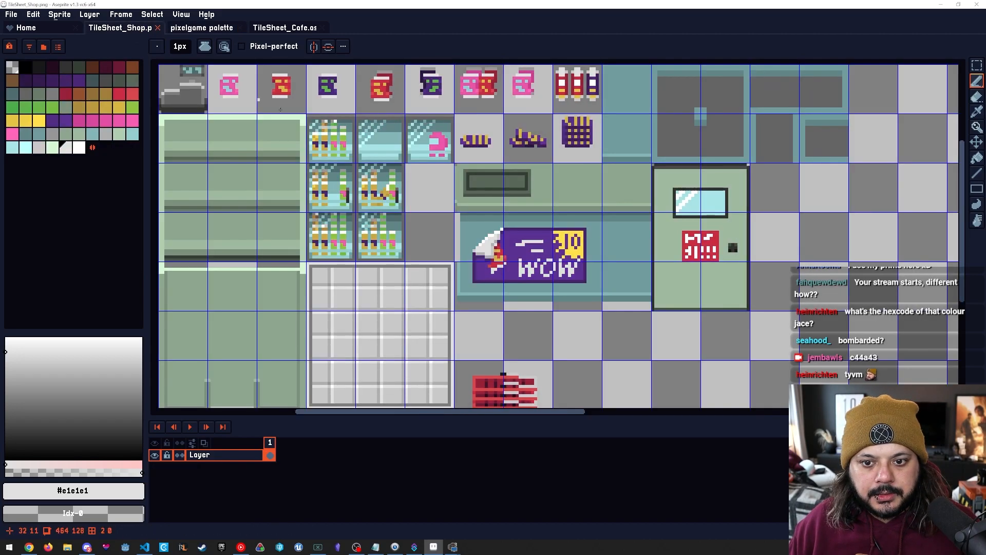
scroll(454, 202, down, 2)
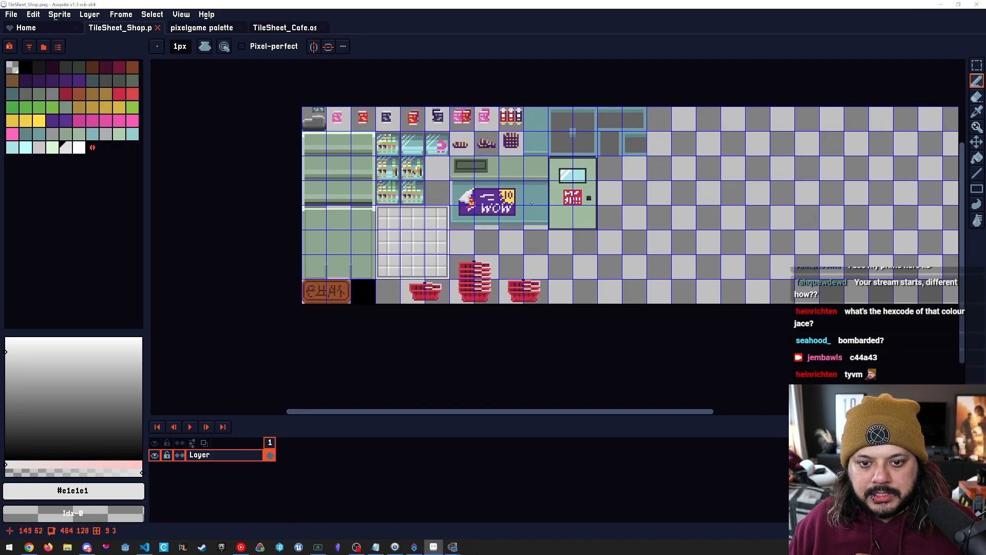
scroll(532, 203, up, 1)
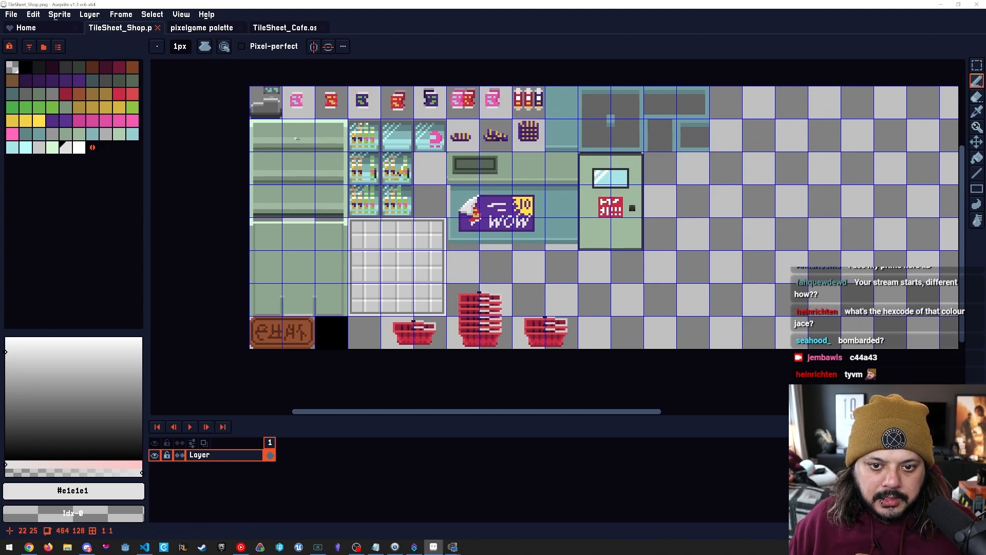
click(280, 28)
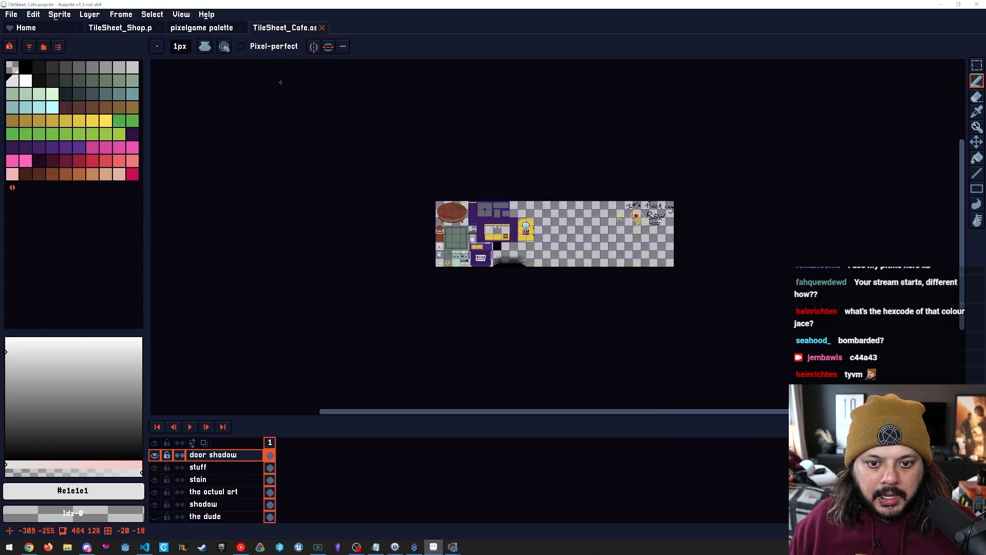
Return to the palette file and examine the teal shelving unit alongside the colour ramps.
click(197, 29)
scroll(284, 228, up, 1)
drag(284, 229, 534, 233)
scroll(534, 232, down, 1)
drag(286, 248, 348, 209)
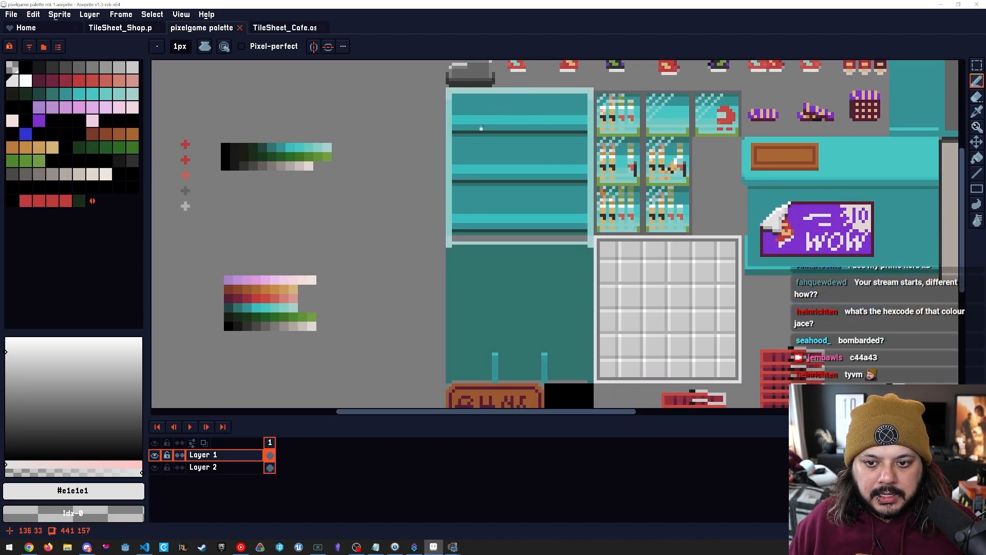
drag(514, 121, 470, 152)
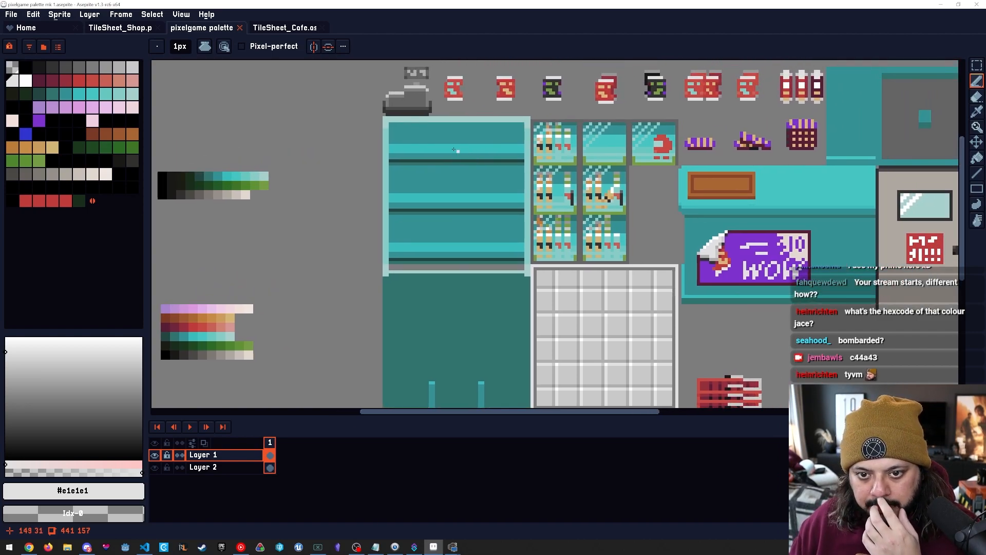
scroll(389, 129, up, 3)
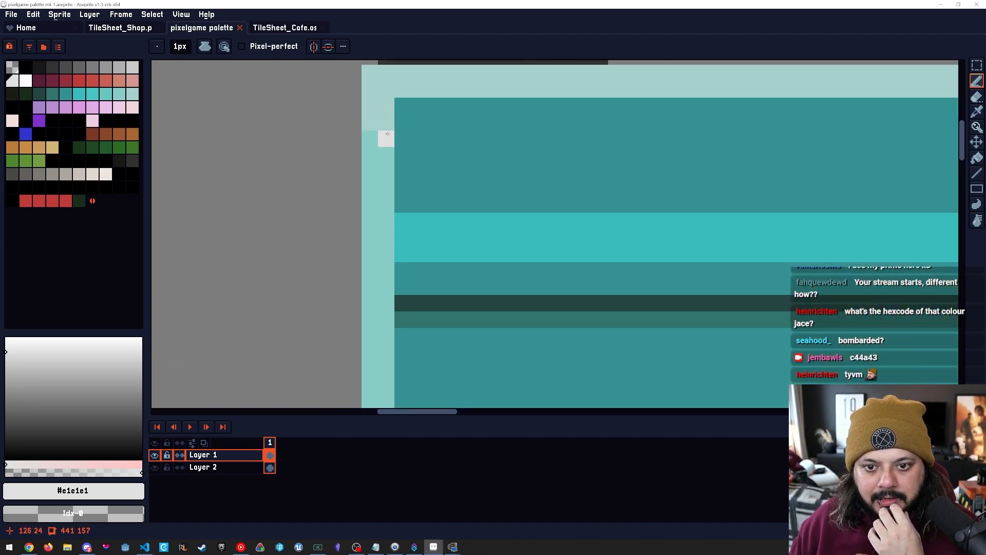
scroll(546, 189, down, 1)
scroll(547, 189, down, 2)
drag(638, 242, 514, 225)
drag(428, 251, 464, 195)
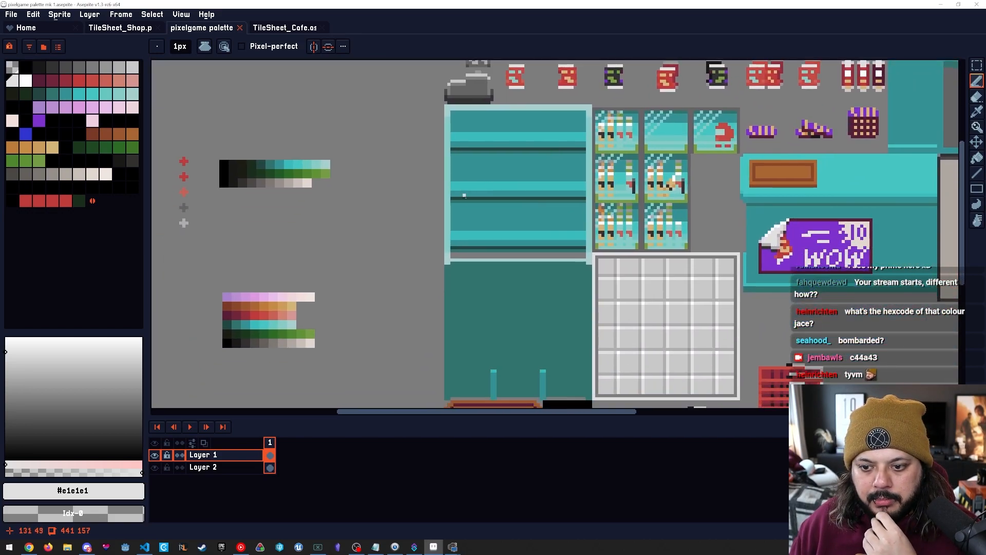
drag(476, 230, 343, 202)
scroll(445, 216, down, 1)
drag(446, 216, 583, 214)
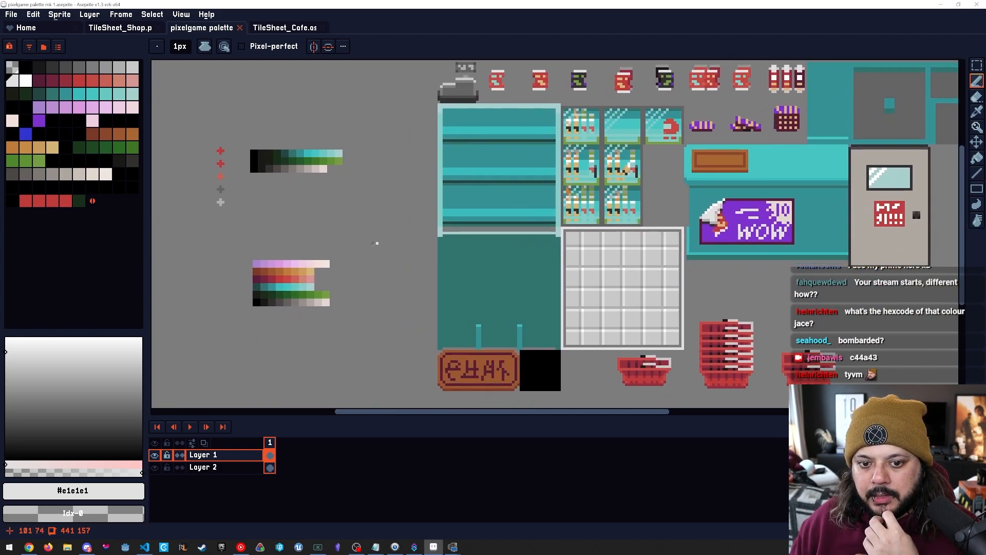
drag(403, 242, 360, 254)
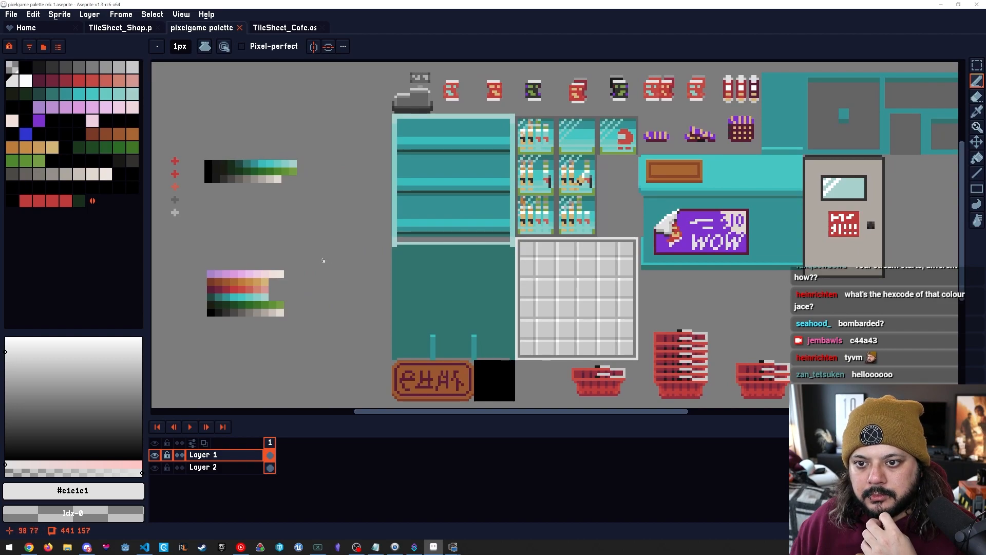
Sample the purple #7d31ce from the dark can's edge, and select the pale pink palette colour at index 40.
scroll(462, 165, up, 3)
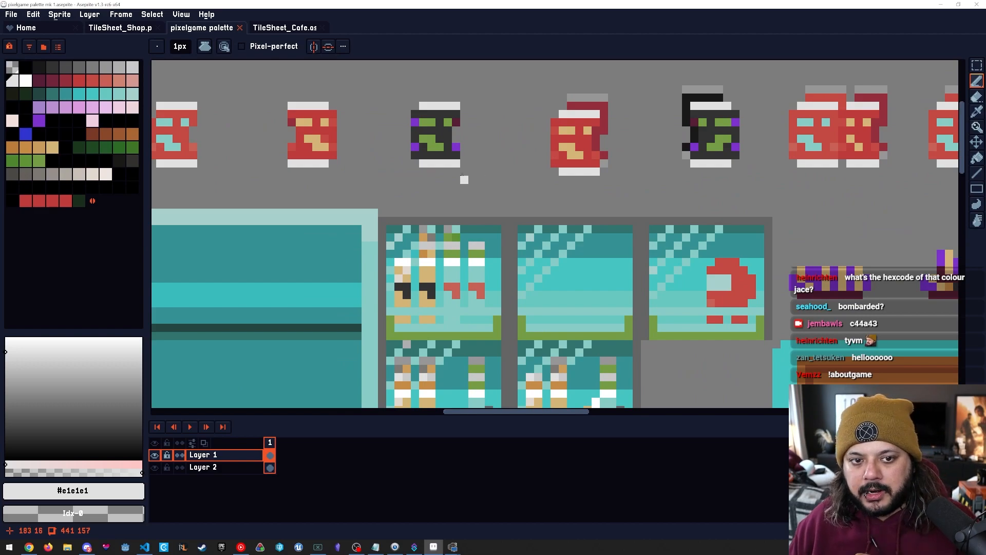
alt+click(458, 146)
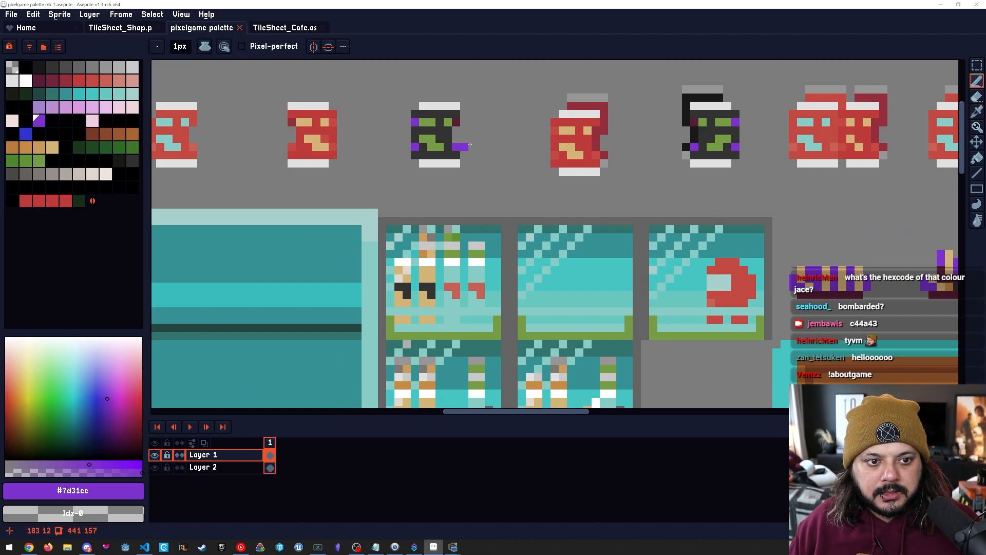
click(21, 123)
click(13, 122)
Check which colour mode the palette sprite uses.
click(60, 14)
mouse_move(93, 45)
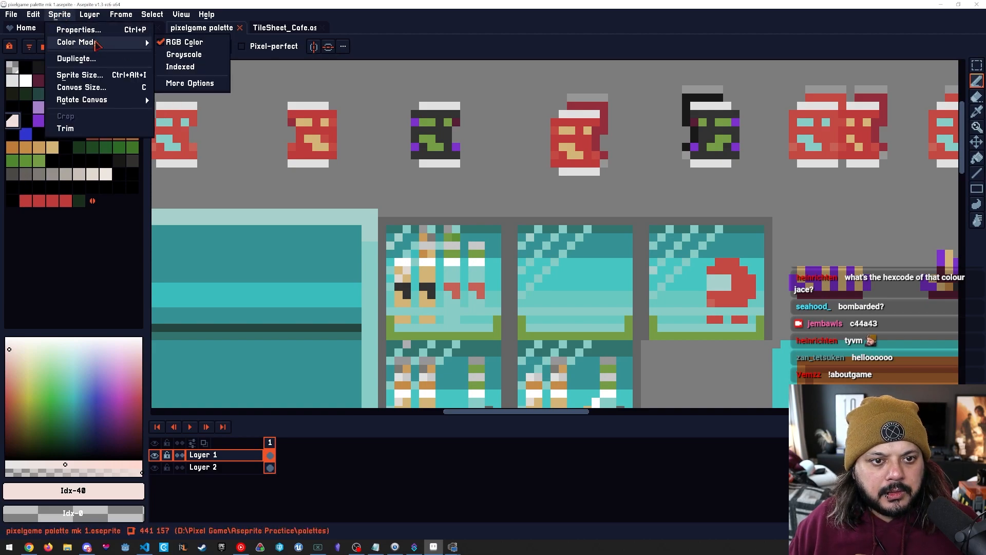
click(405, 49)
Sample the rim red #c44a43 and the darker red #942e3c from the basket stack, ending with the Pencil tool active.
scroll(433, 186, down, 3)
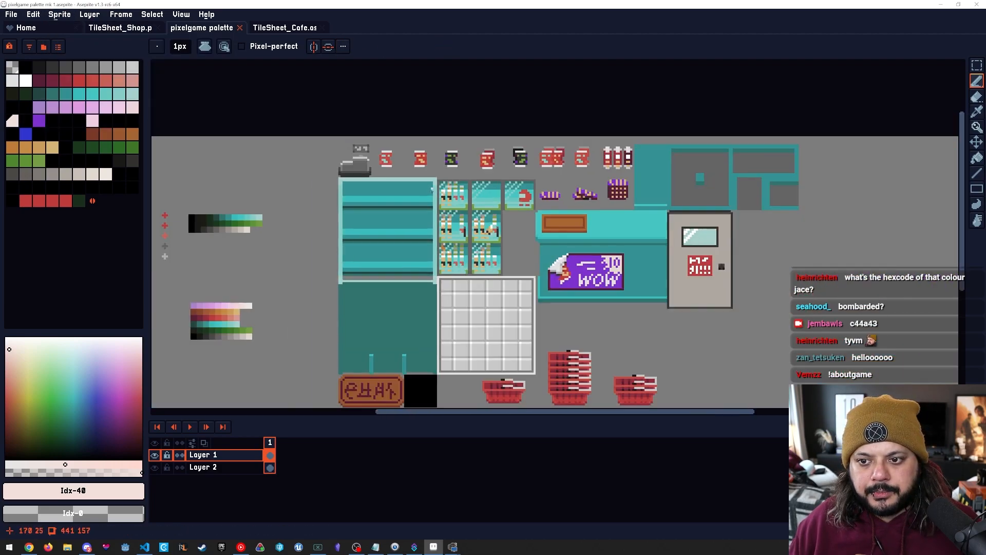
drag(451, 233, 489, 187)
drag(381, 200, 422, 168)
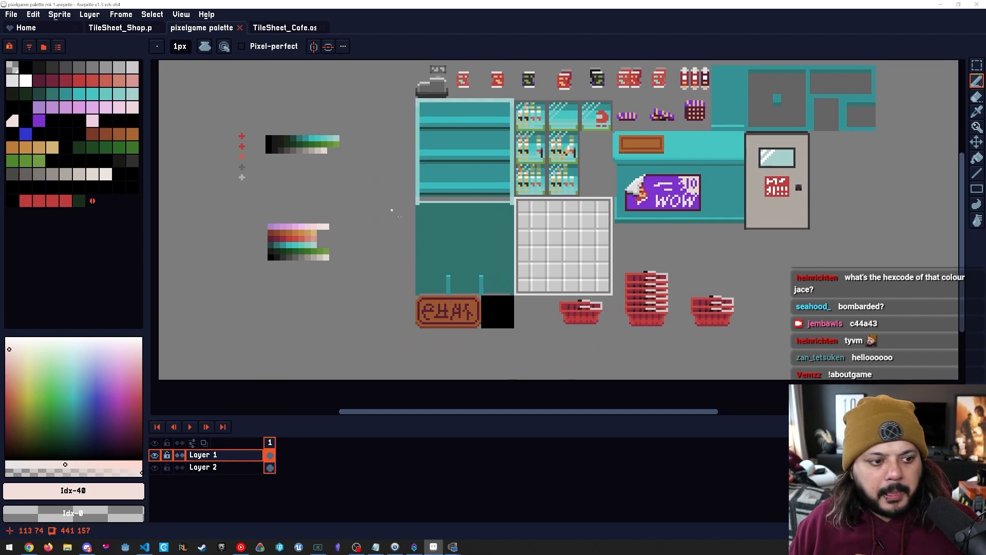
scroll(601, 280, up, 2)
key(i)
click(675, 293)
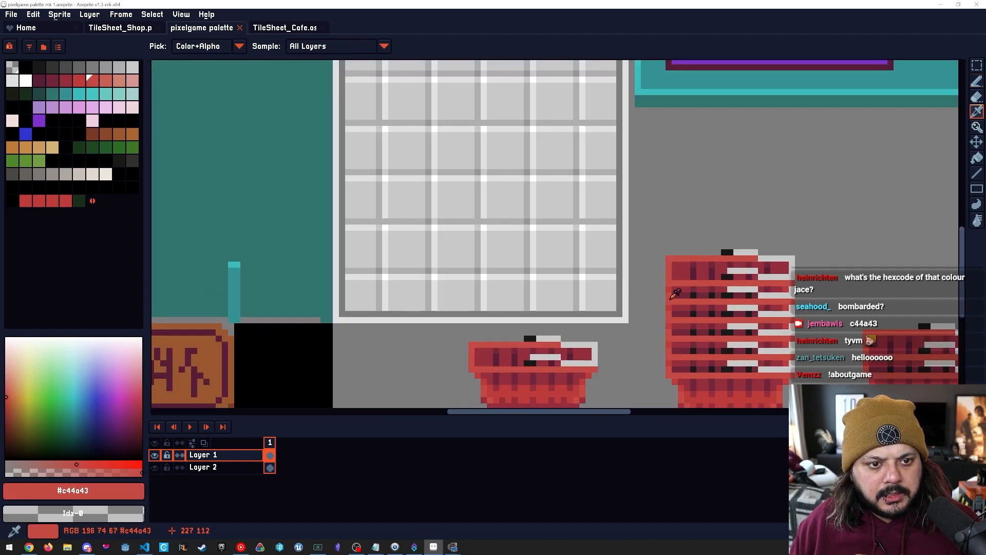
click(677, 301)
key(b)
drag(595, 308, 515, 251)
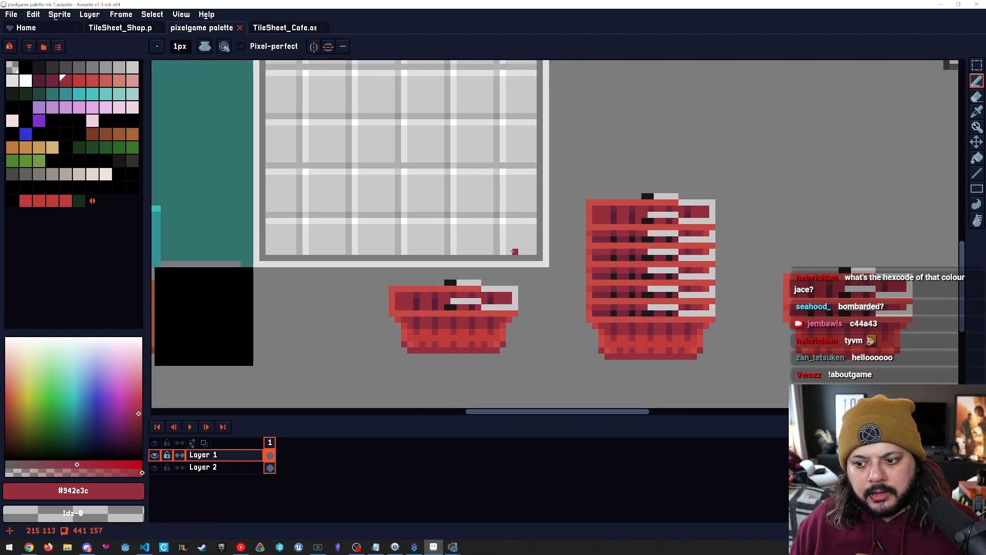
scroll(516, 251, down, 4)
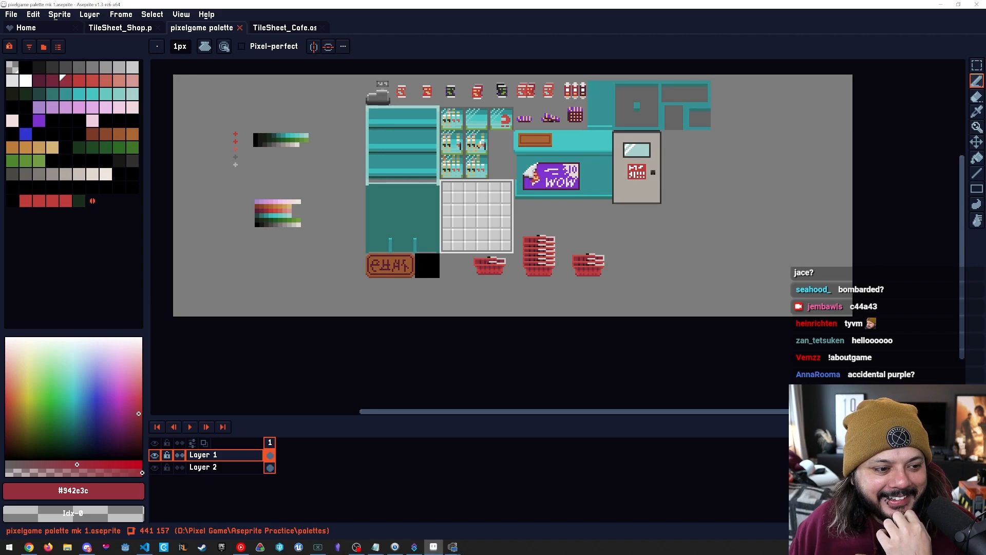
drag(419, 125, 434, 151)
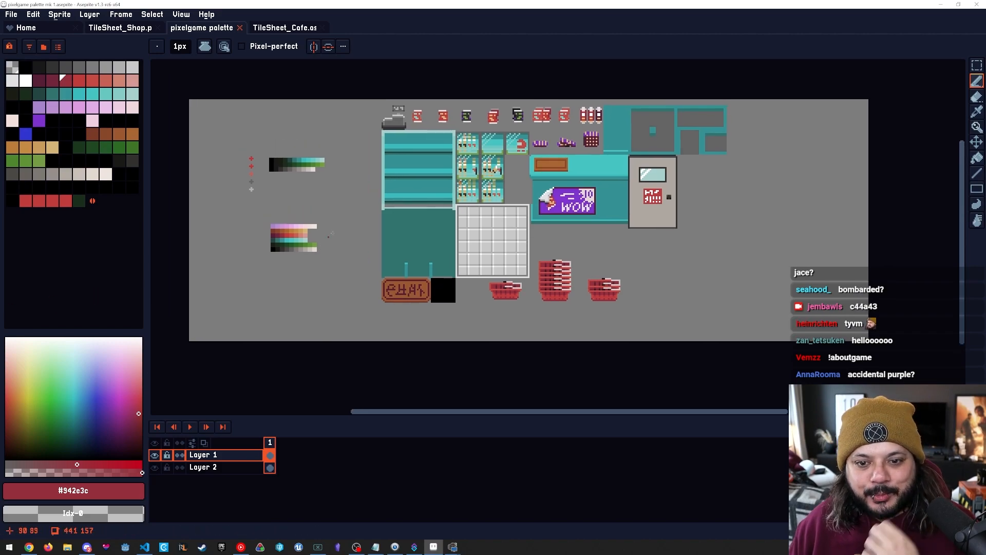
Review the colour mode options for the palette sprite, leaving it in RGB Color.
scroll(657, 131, up, 2)
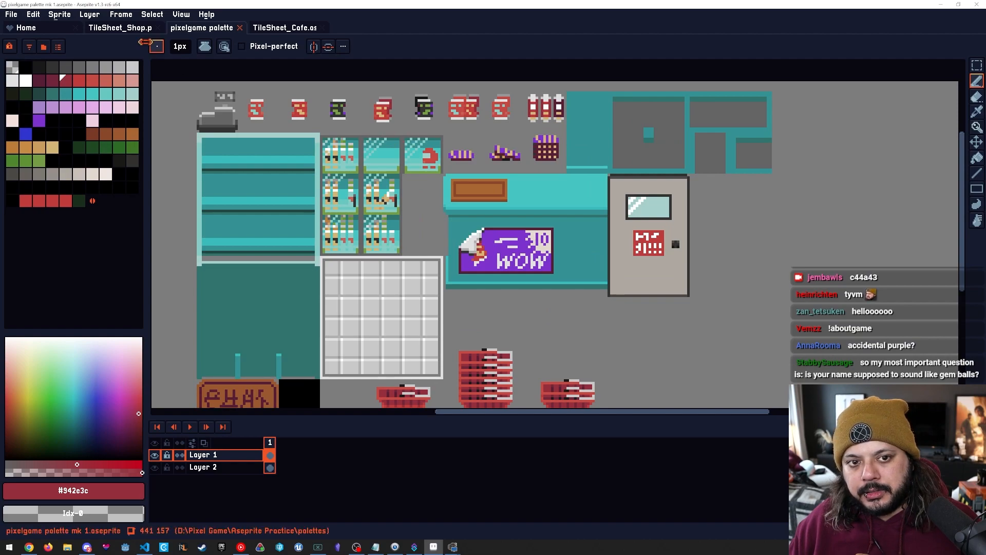
click(60, 14)
mouse_move(73, 42)
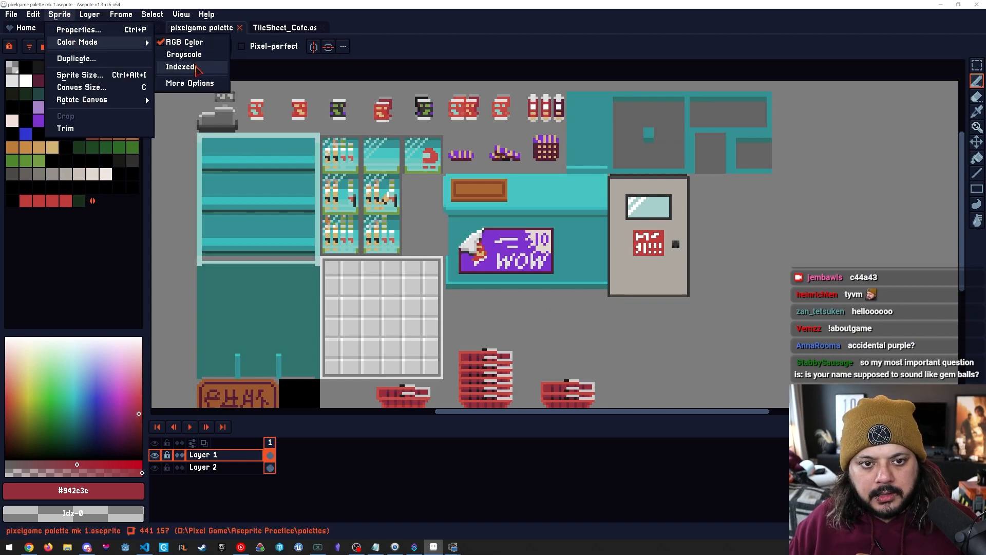
click(377, 162)
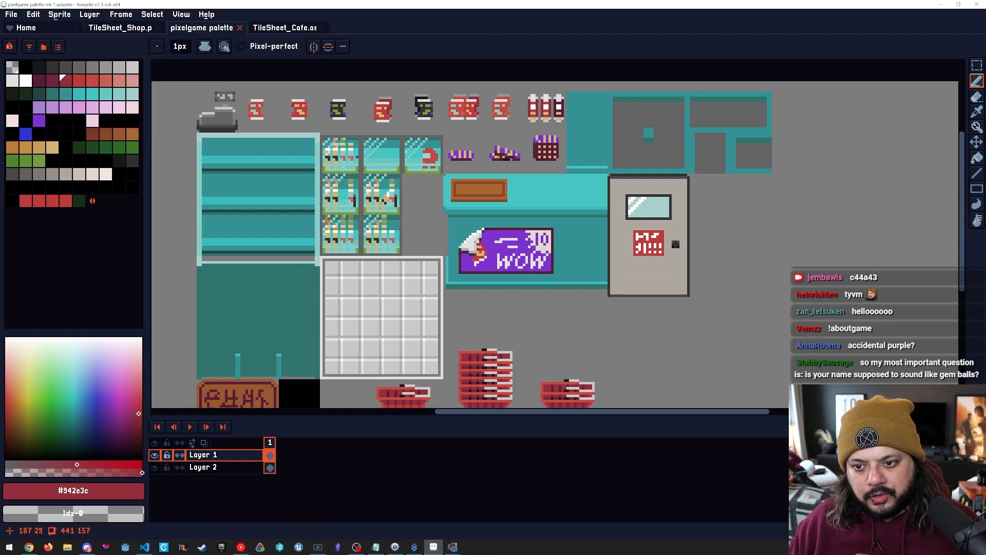
Inspect the cans and glass cases, and sample the dark maroon #561e36 from the purple-topped chequered box.
scroll(349, 103, up, 4)
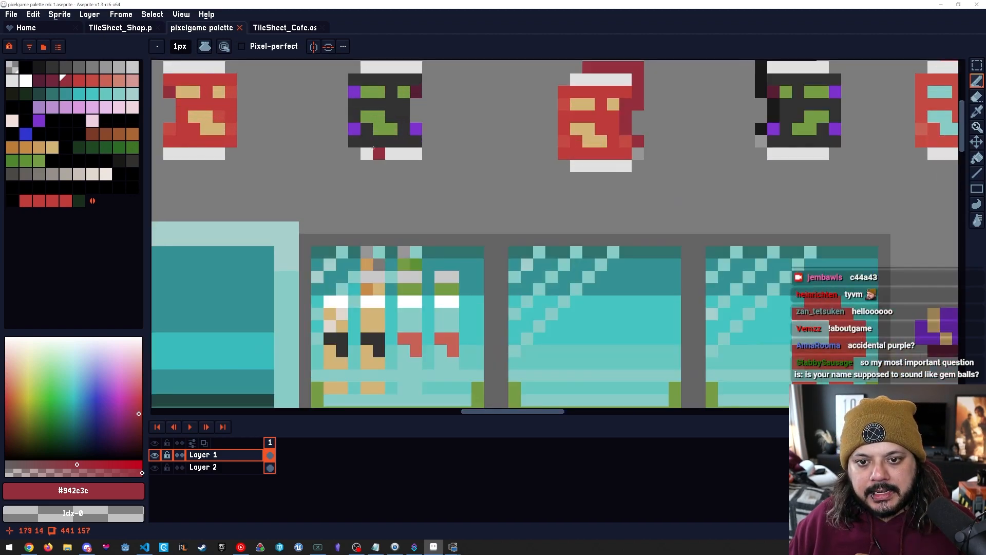
scroll(319, 200, down, 3)
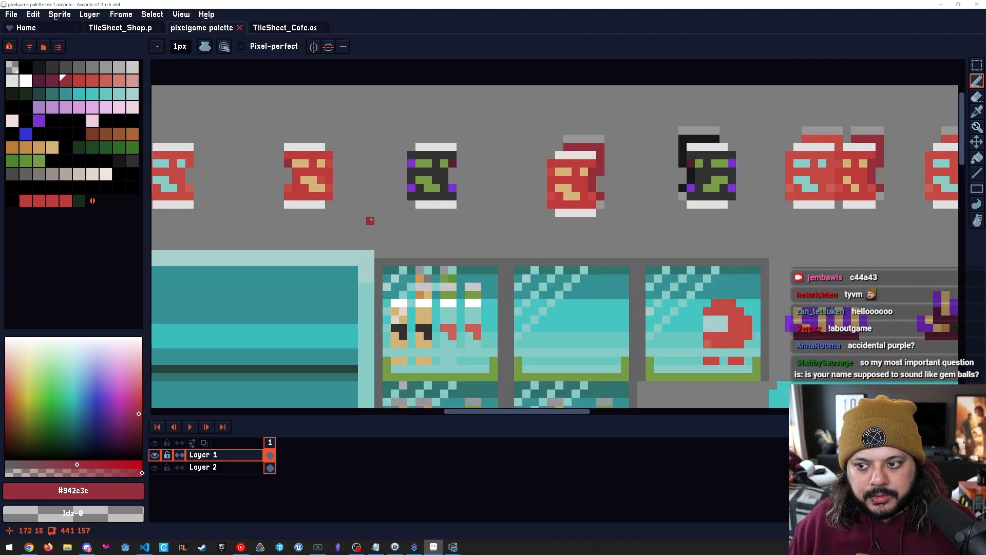
scroll(354, 210, down, 3)
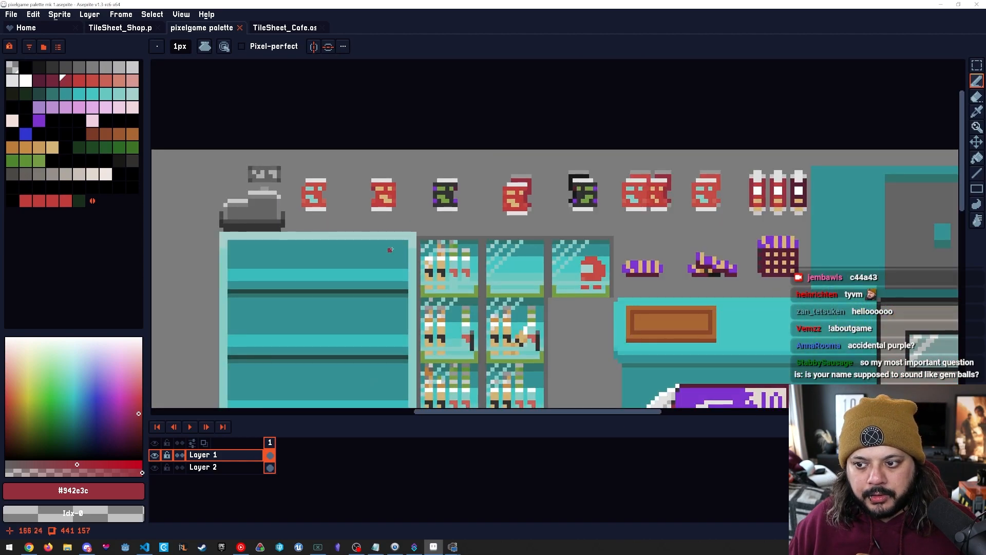
drag(610, 217, 473, 209)
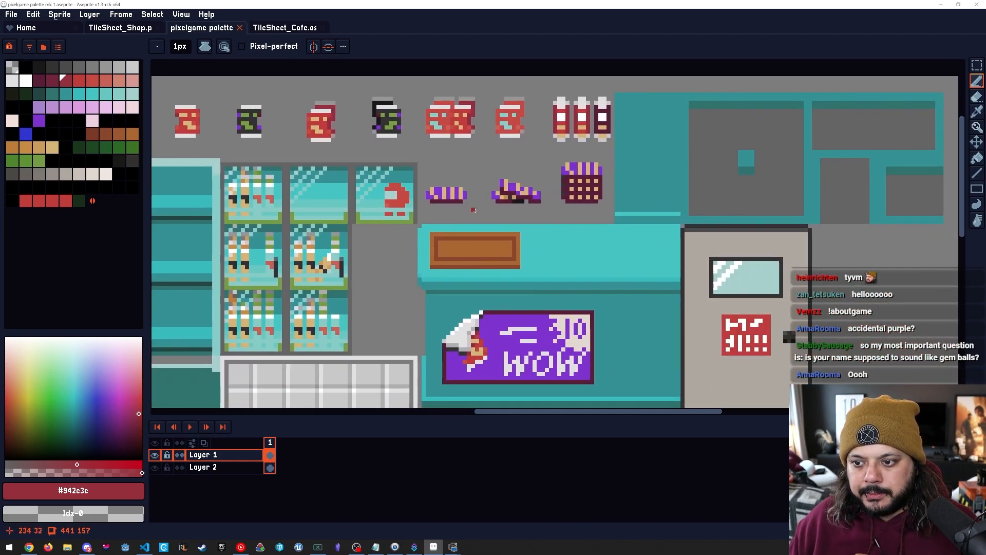
scroll(597, 196, up, 6)
alt+click(463, 136)
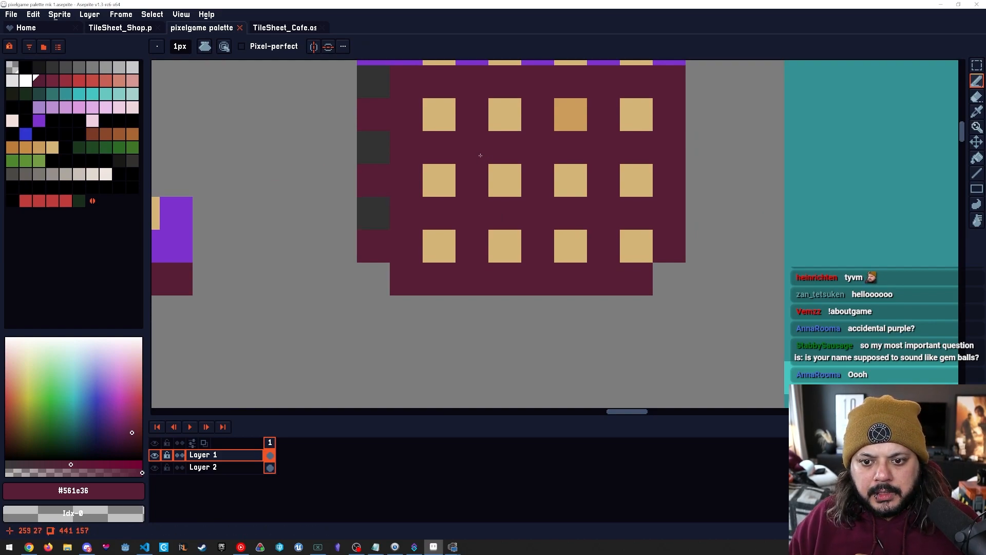
Examine the six stacked colour ramps beside the shop artwork up close.
scroll(481, 156, down, 5)
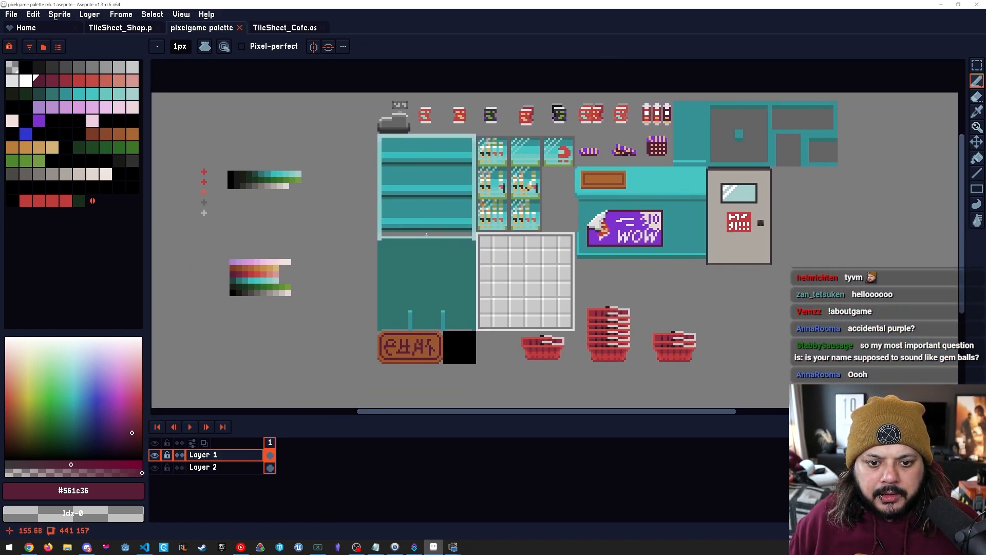
drag(361, 243, 522, 198)
scroll(405, 238, up, 2)
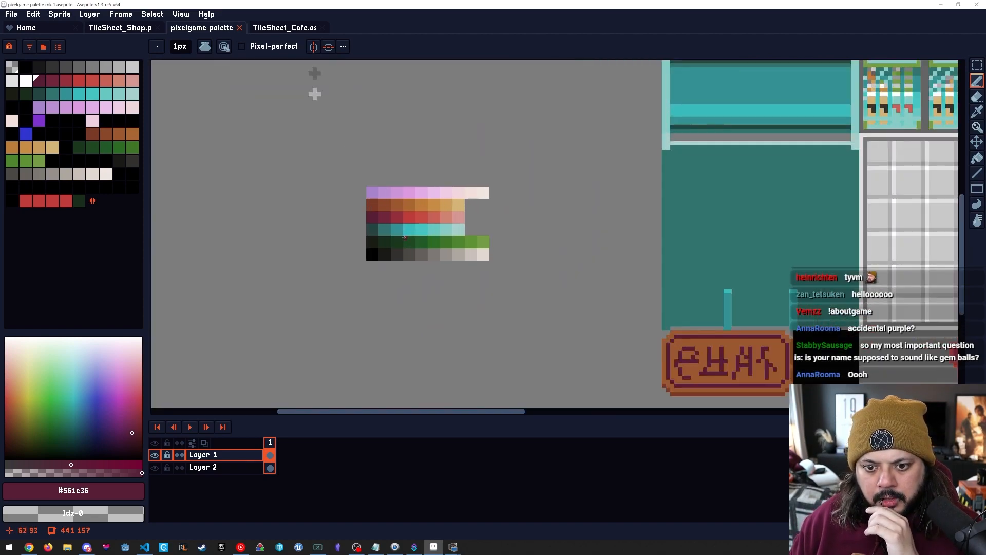
scroll(405, 238, up, 1)
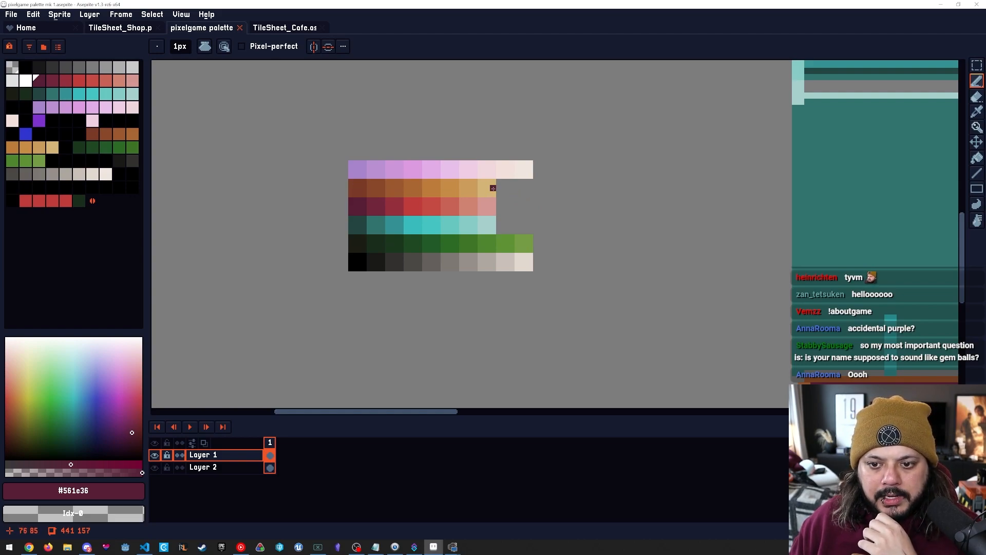
Switch to Firefox, search the web for lospec, and open its Palette List.
click(55, 548)
text(lospec)
key(Return)
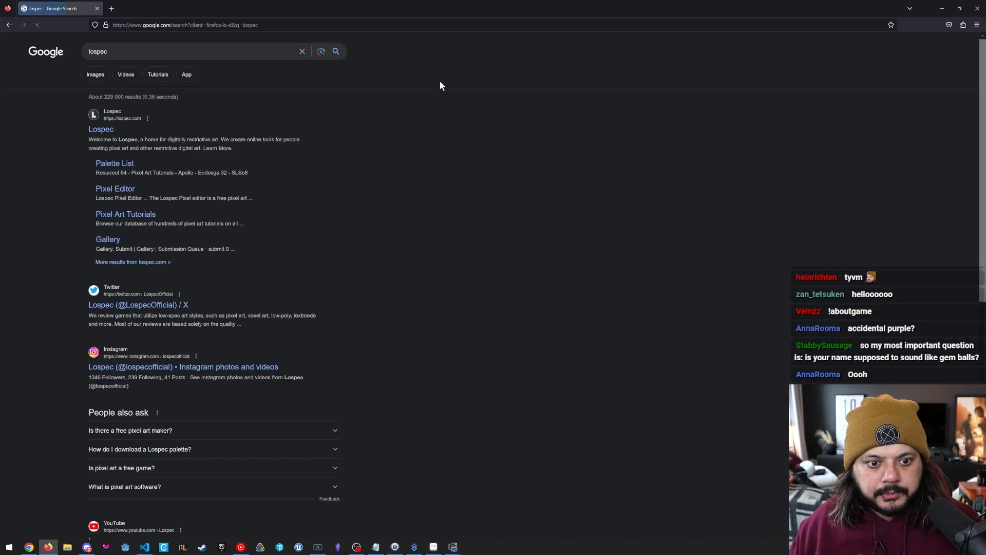
click(125, 164)
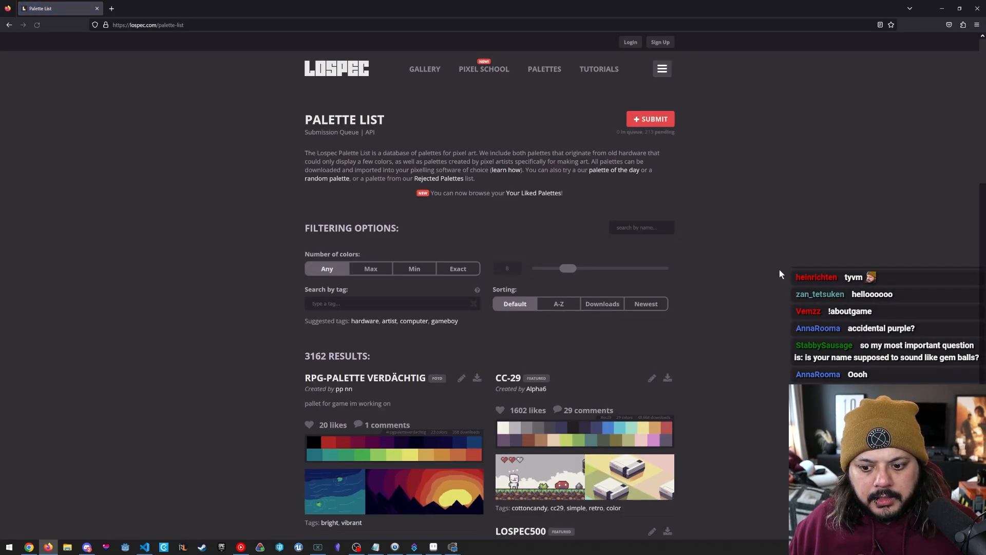
Enlarge the Lospec page to 150% and examine the first palettes in the list, including CC-29 and SLSO8.
scroll(777, 272, down, 5)
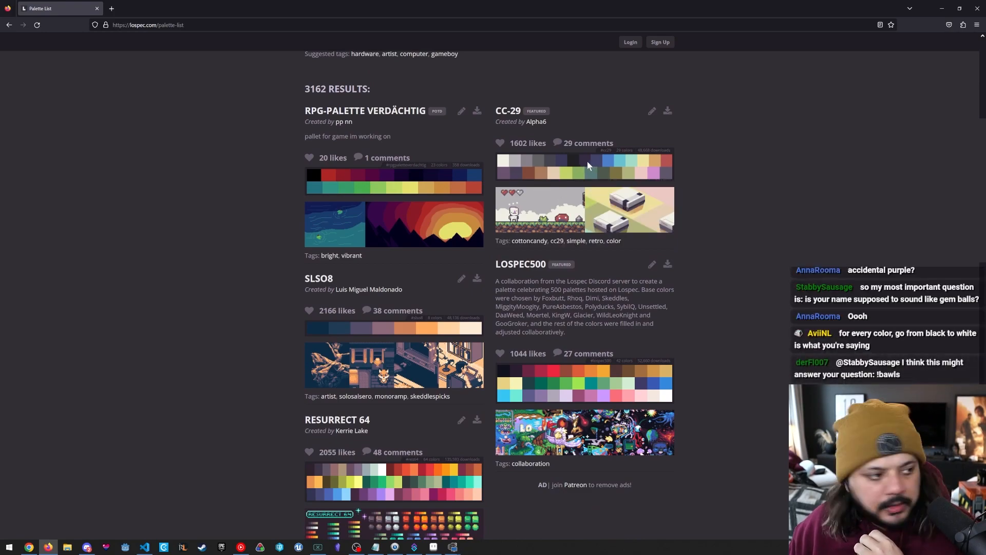
key(ctrl+plus)
key(ctrl+plus)
key(ctrl+plus)
key(ctrl+plus)
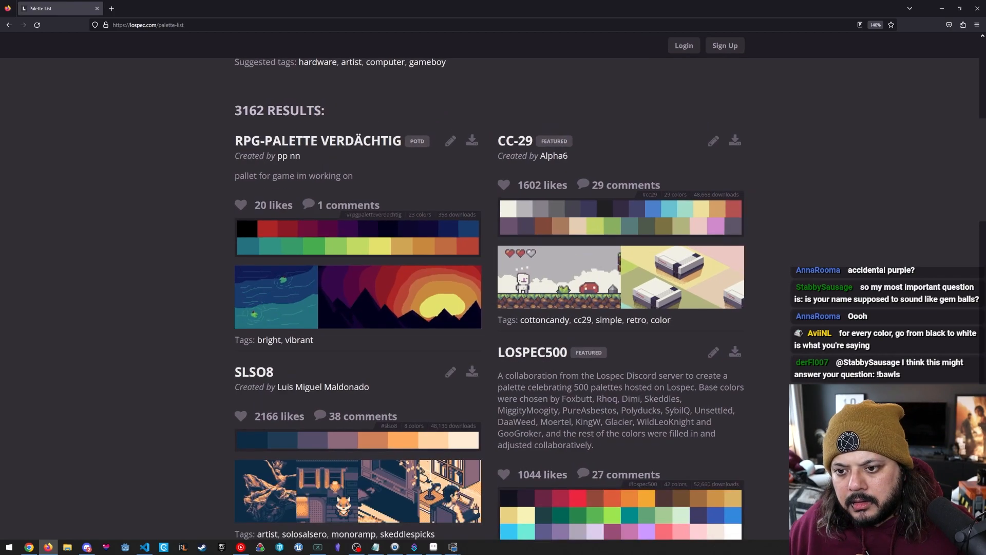
scroll(714, 212, down, 2)
key(ctrl+plus)
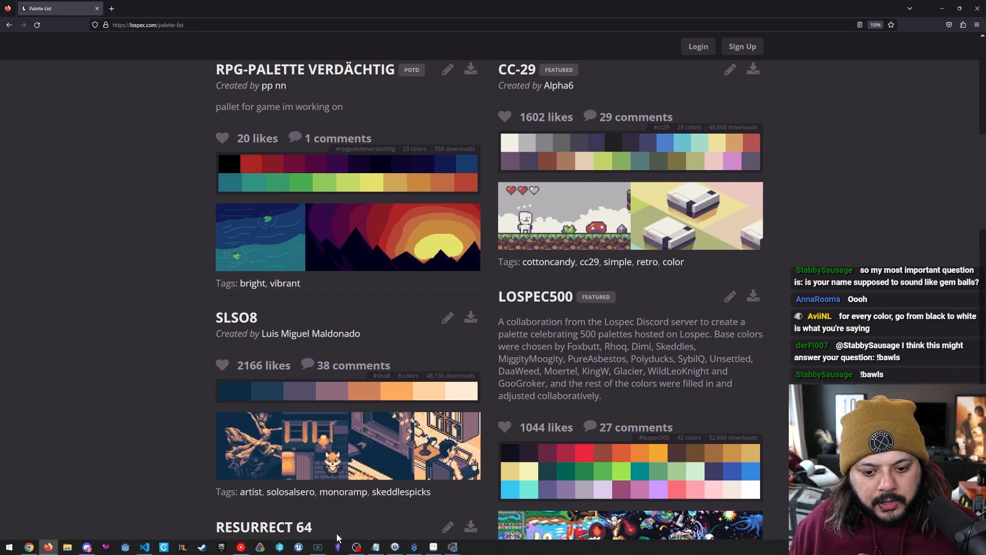
Compare the colour ramps in Aseprite with the palettes listed on Lospec, ending back in Aseprite.
click(433, 548)
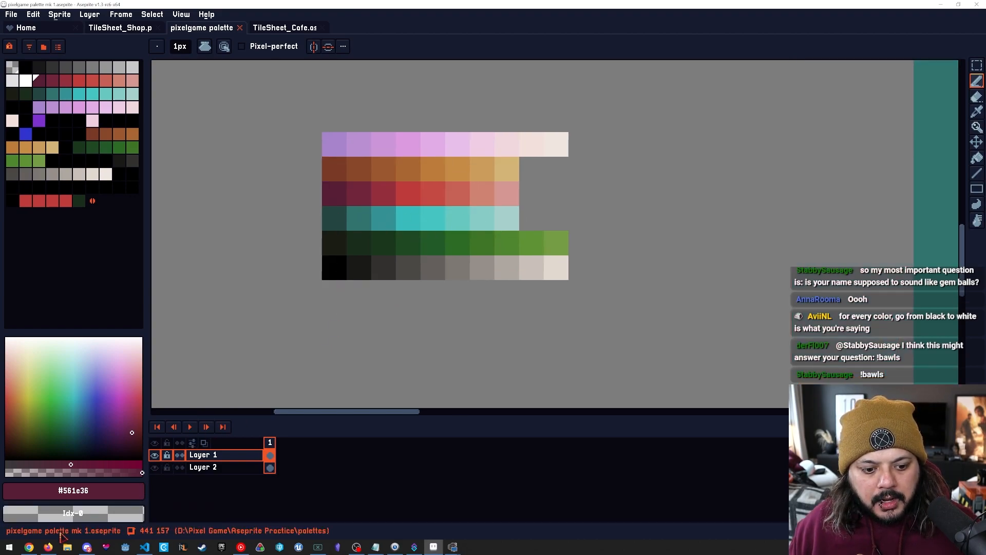
key(alt+Tab)
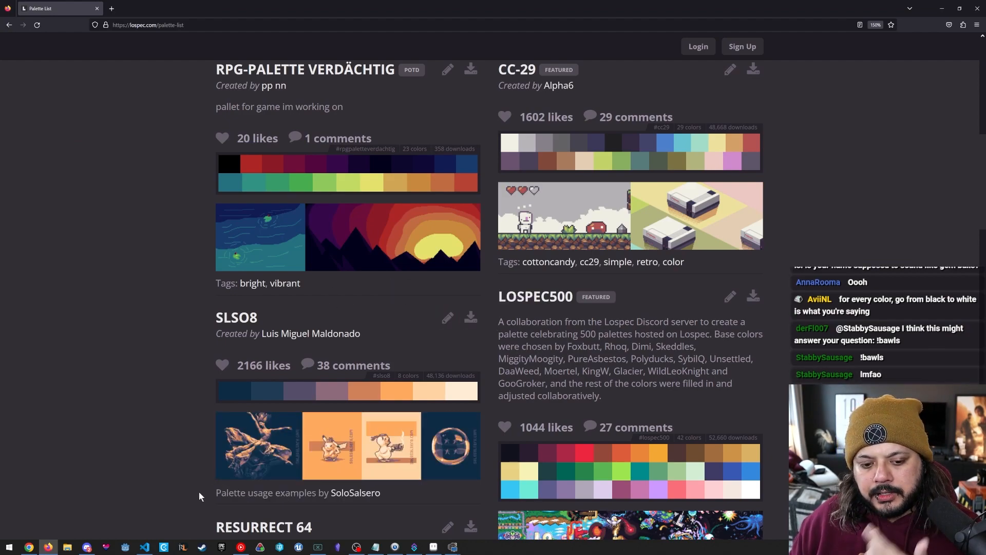
click(433, 547)
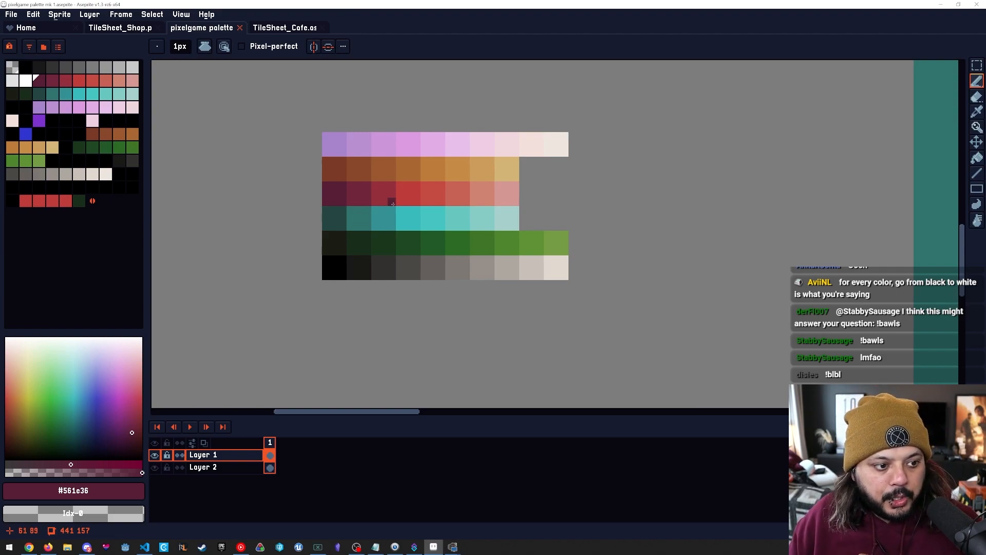
scroll(463, 209, up, 1)
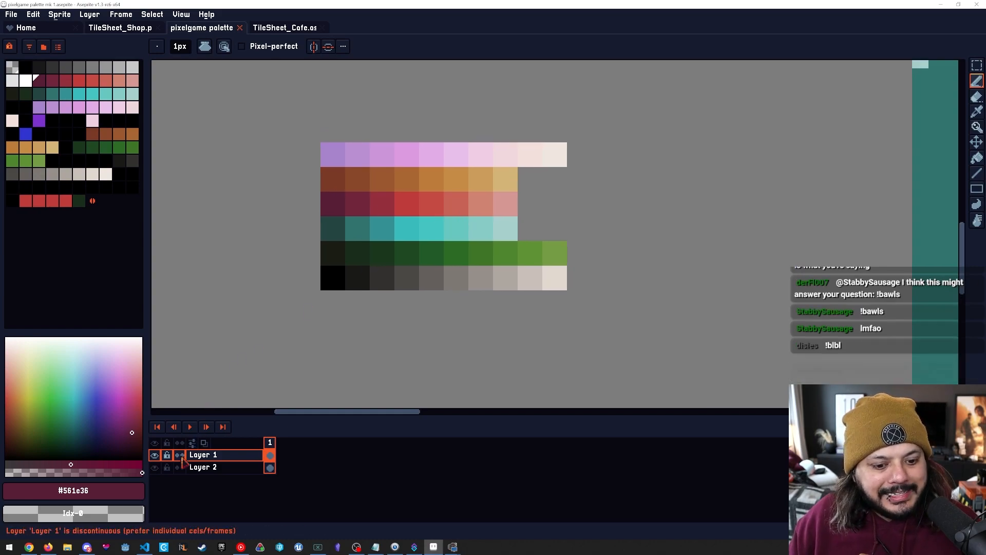
Return to Firefox and examine how the CC-29, Lospec500 and Resurrect 64 palettes arrange their colours.
click(48, 547)
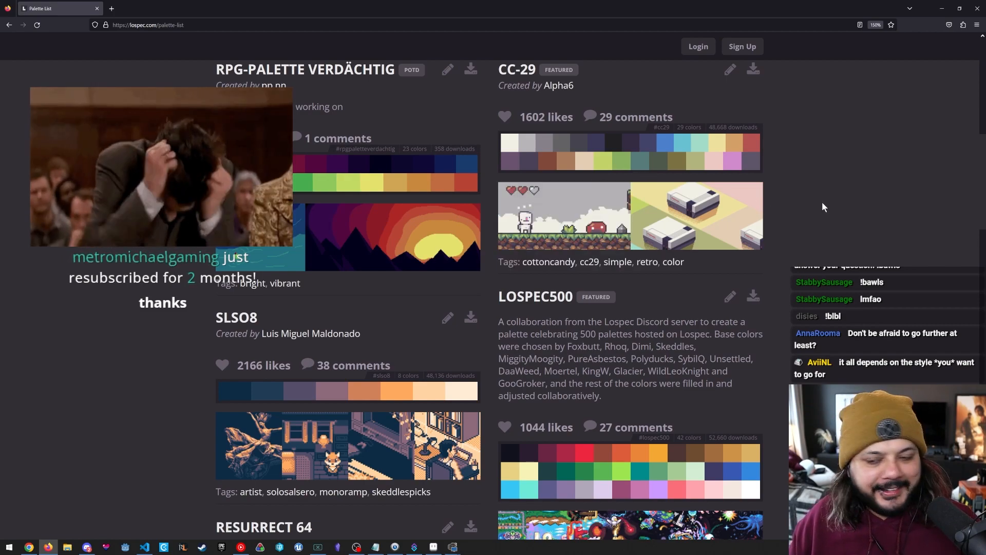
scroll(817, 226, down, 2)
scroll(820, 235, up, 4)
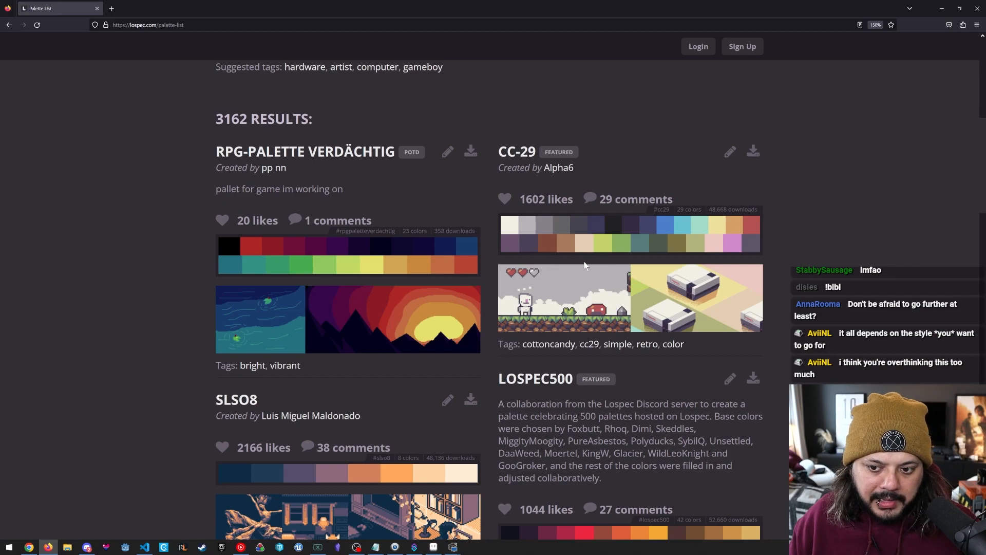
scroll(849, 277, down, 5)
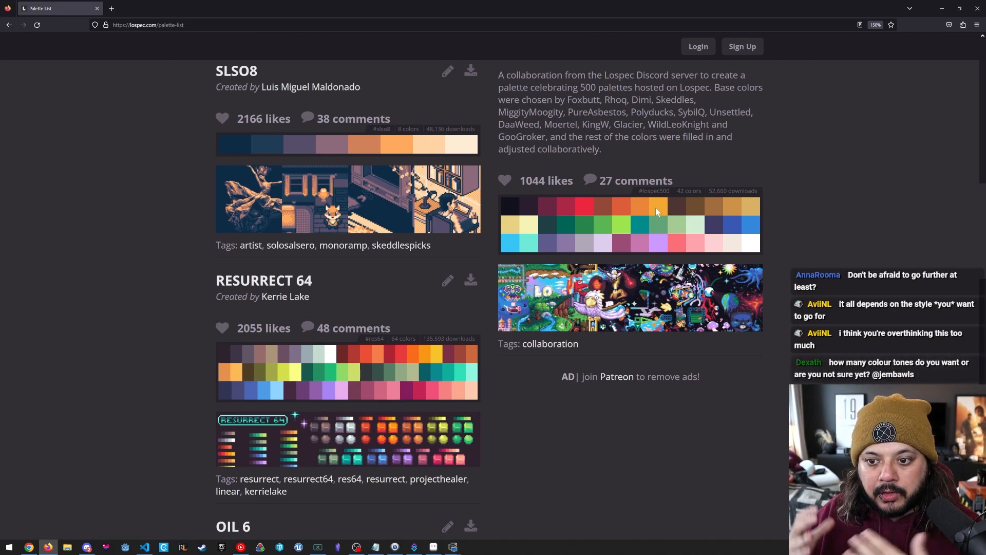
scroll(801, 203, down, 3)
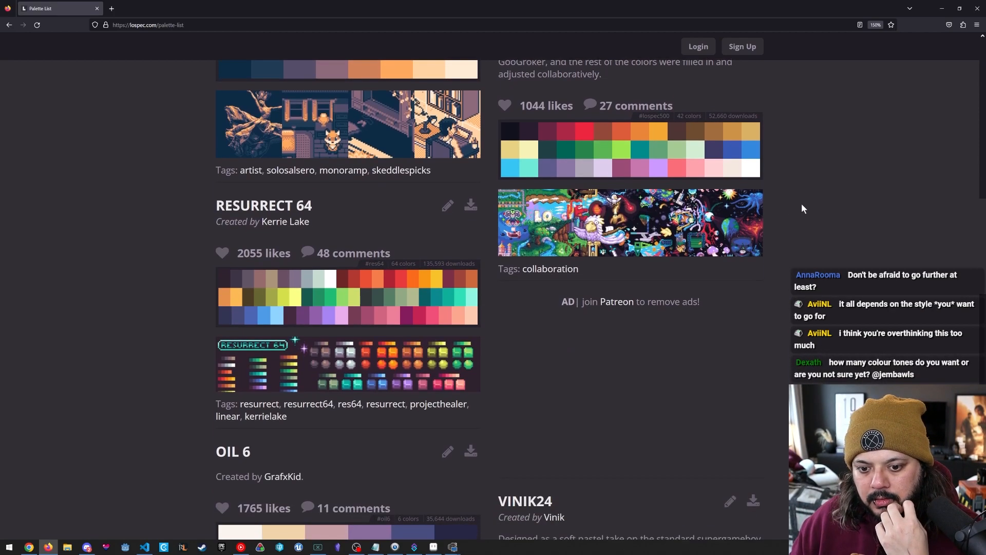
scroll(801, 205, down, 3)
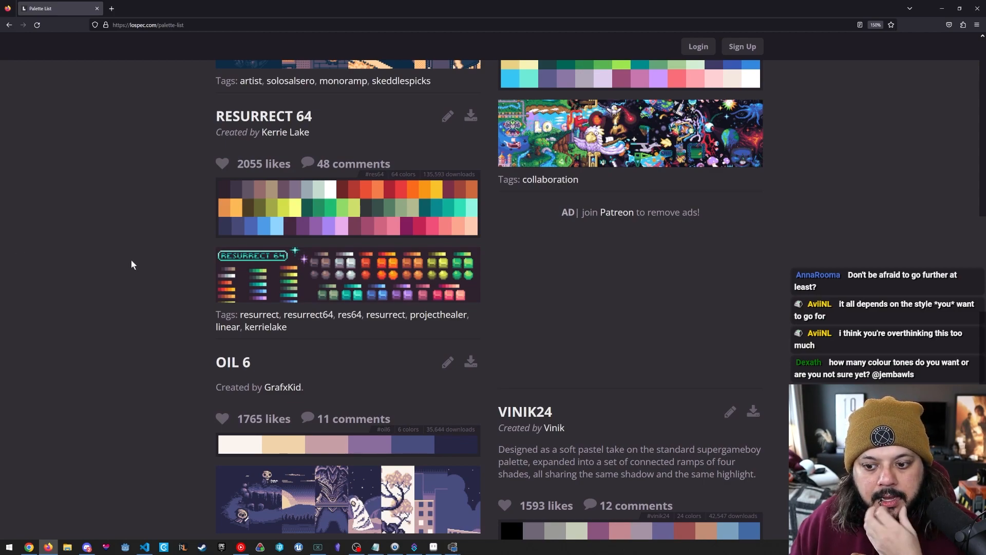
scroll(131, 260, up, 2)
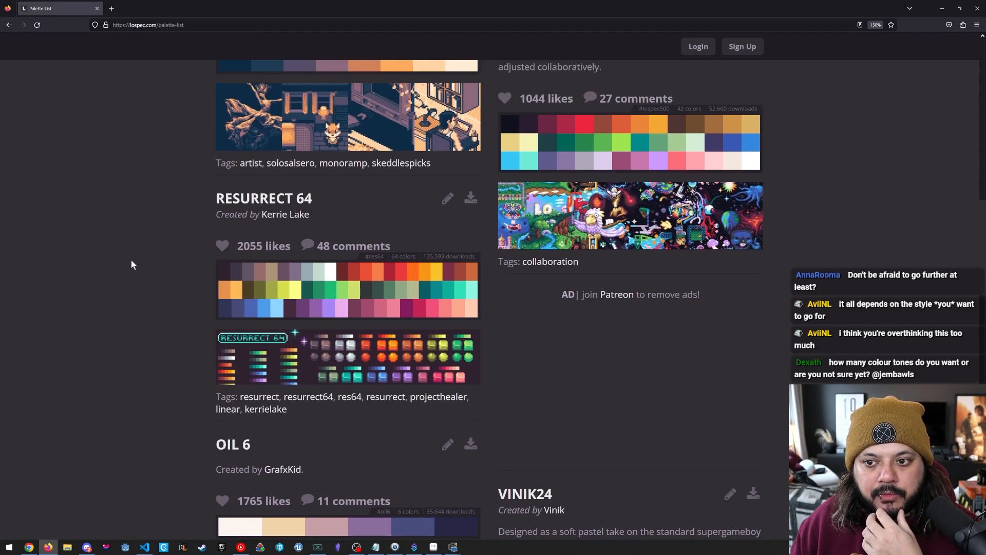
scroll(131, 260, down, 2)
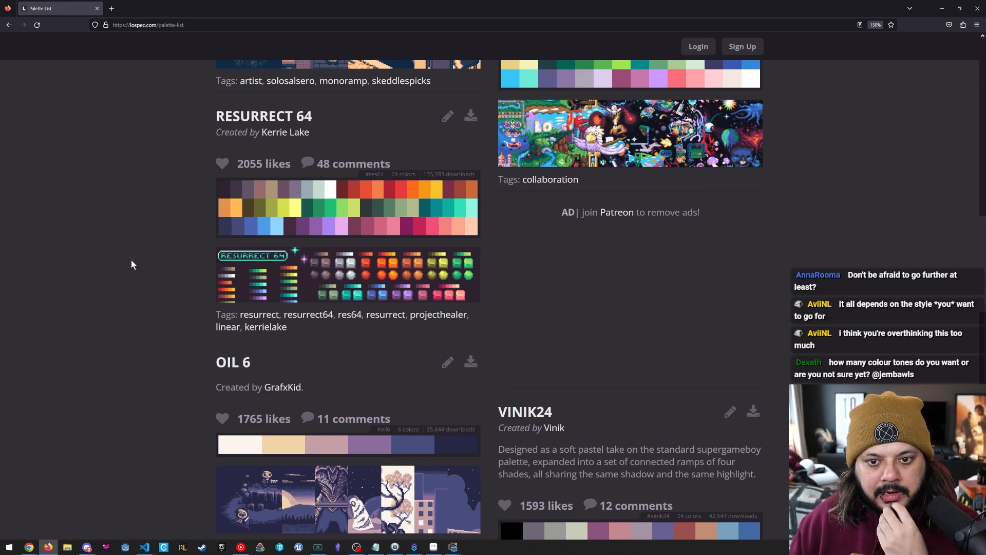
scroll(134, 258, up, 2)
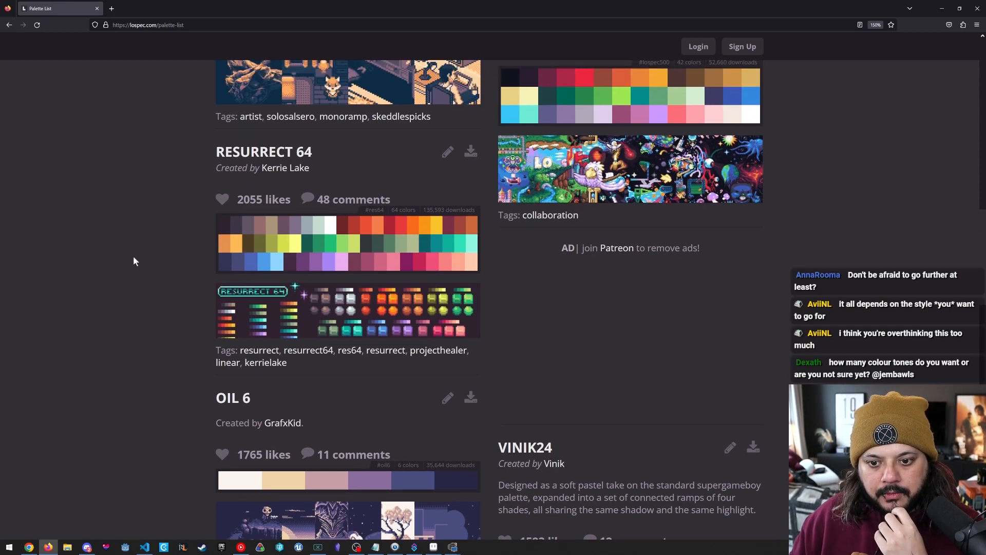
scroll(134, 258, up, 2)
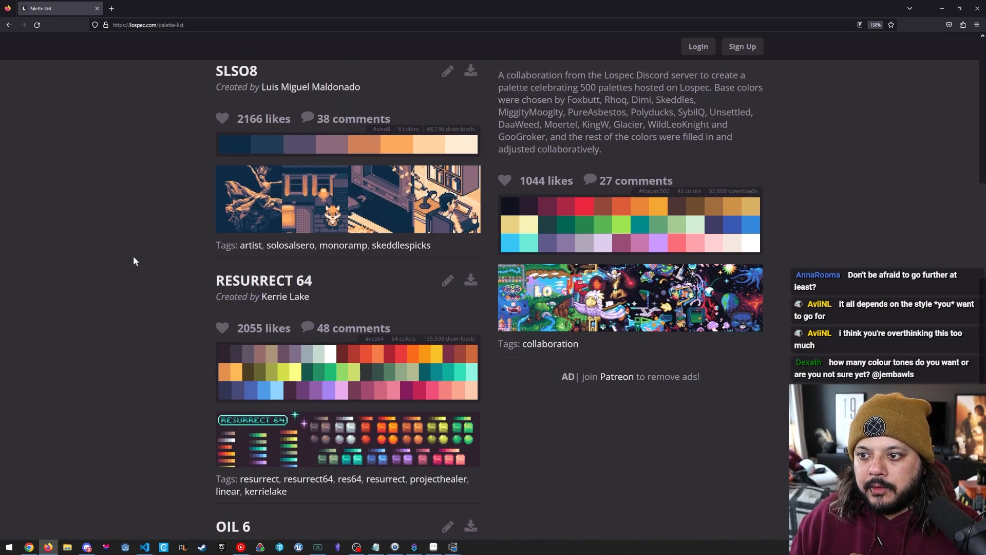
Look over the Lospec list again from the first palettes down to Oil 6, Vinik24 and Apollo.
key(alt+Tab)
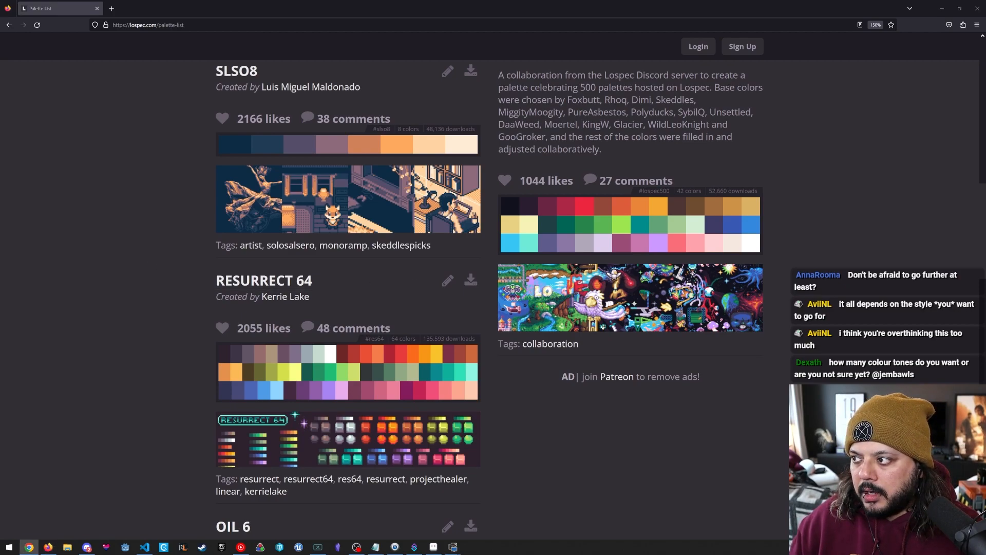
key(alt+Tab)
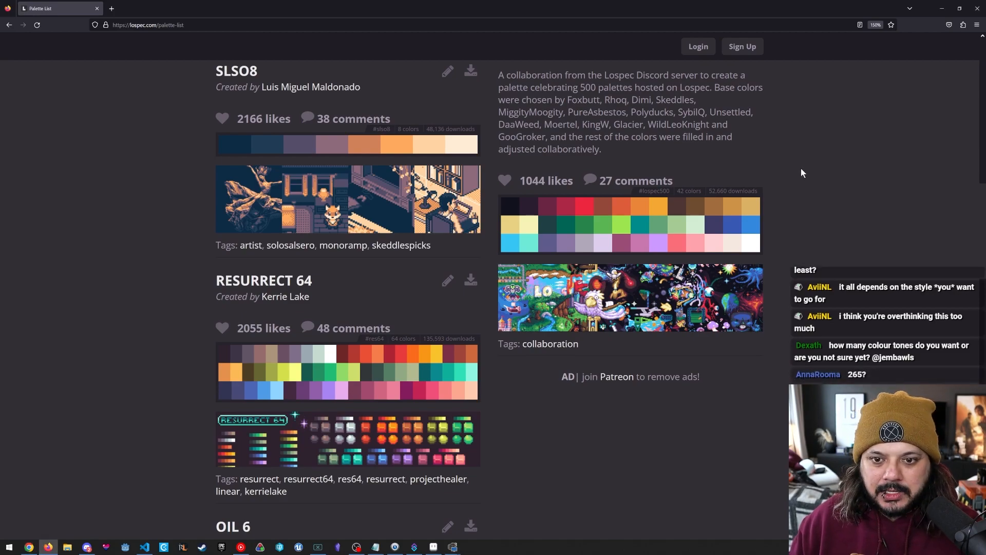
scroll(801, 169, up, 3)
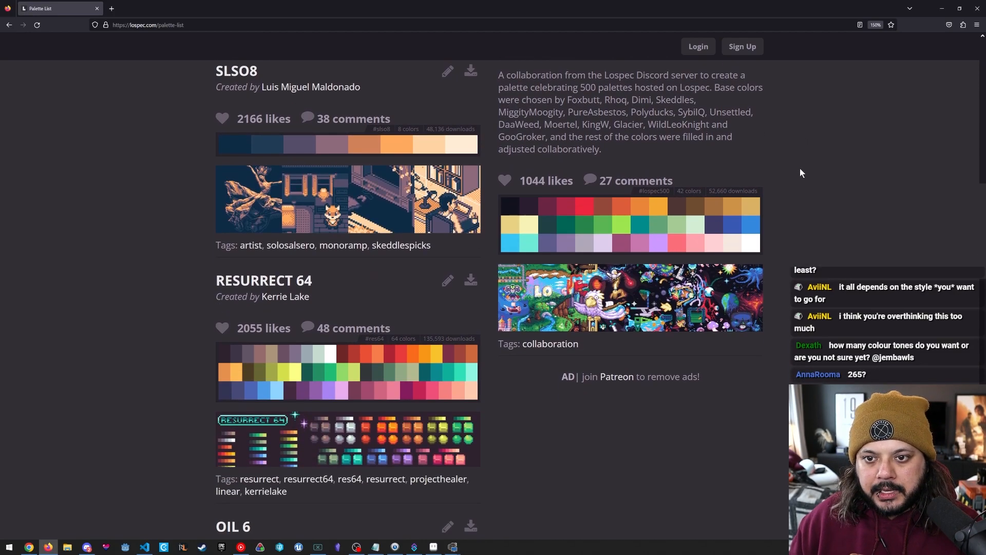
scroll(796, 171, up, 3)
scroll(776, 193, up, 6)
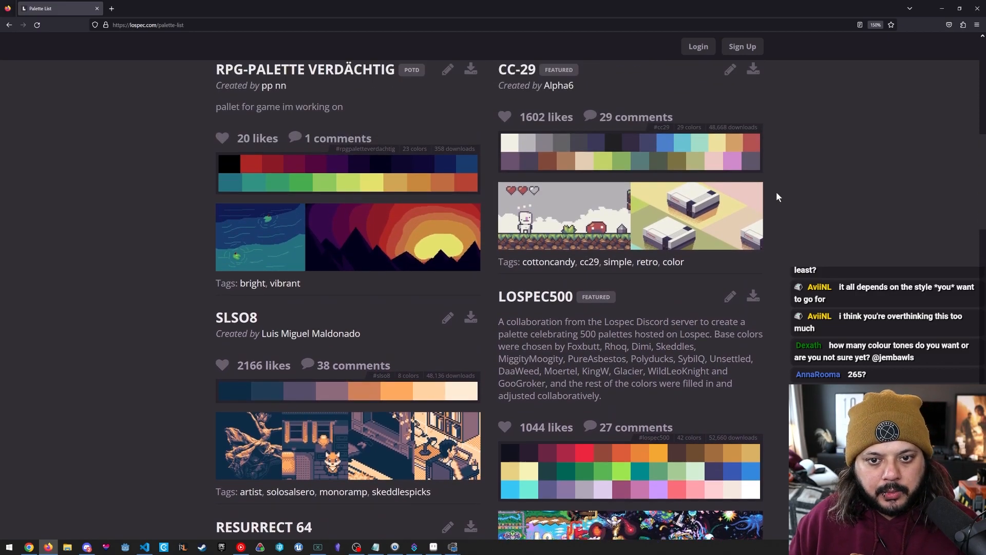
scroll(778, 190, down, 10)
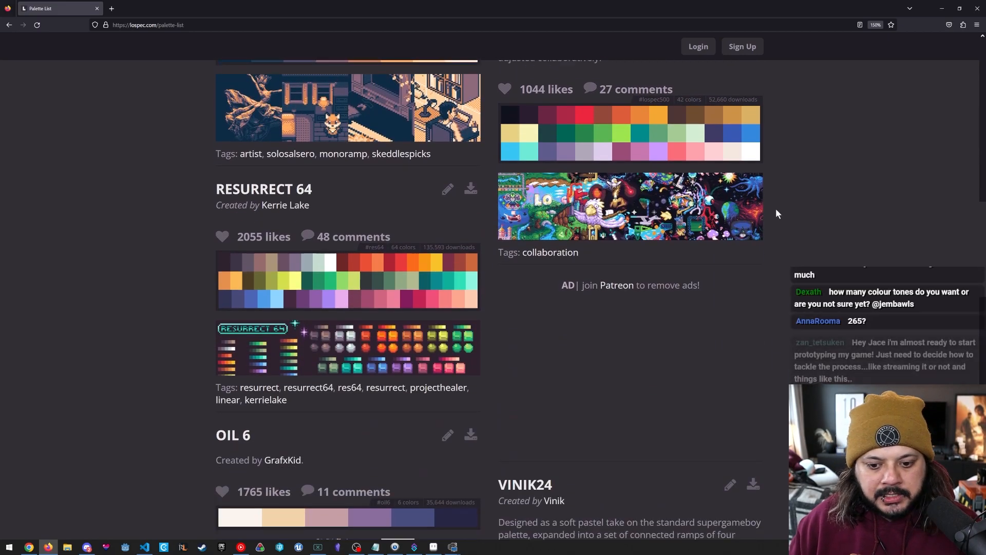
scroll(750, 272, down, 3)
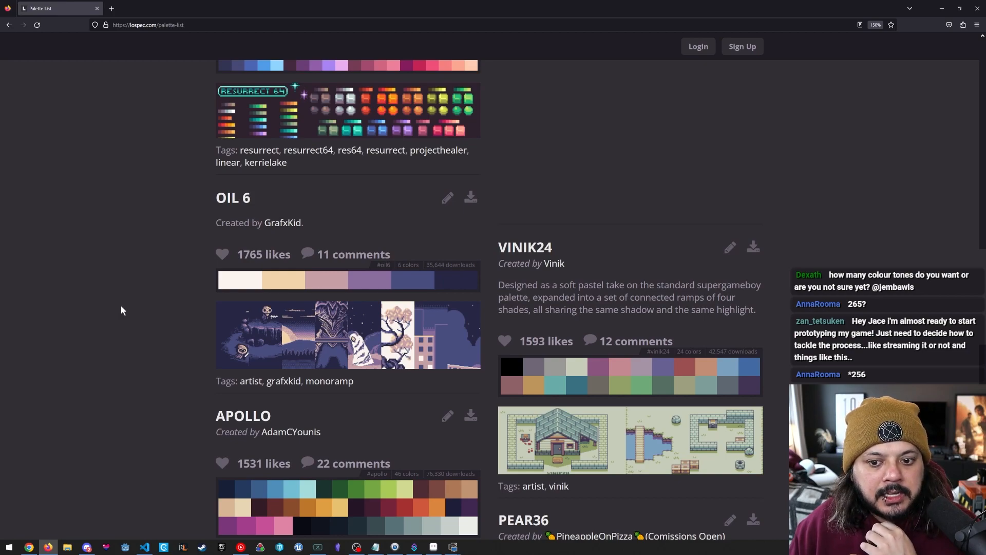
Browse the Lospec list down to Apollo, Pear36, Fantasy 24 and Endesga 32, and go back up to SLSO8 and Lospec500.
scroll(121, 313, up, 3)
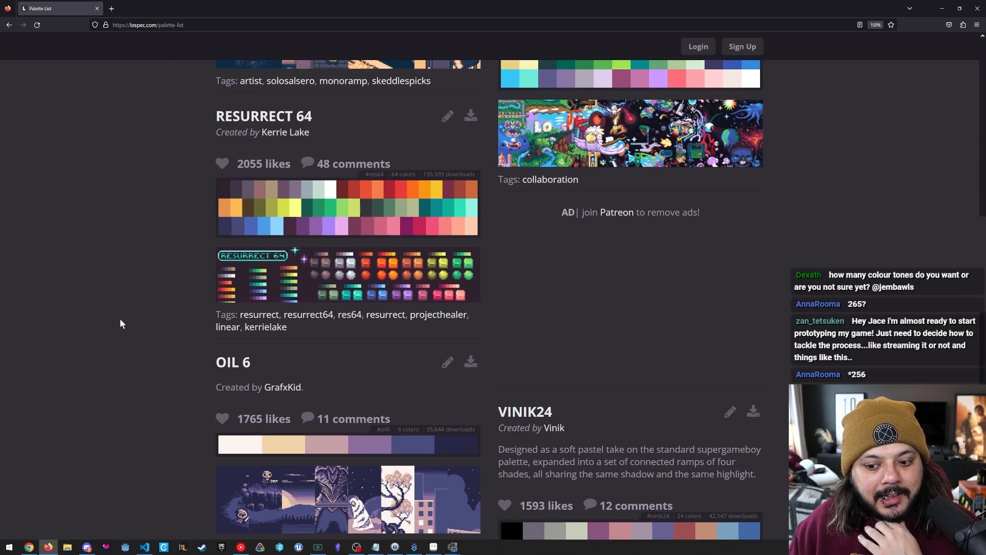
scroll(121, 323, down, 2)
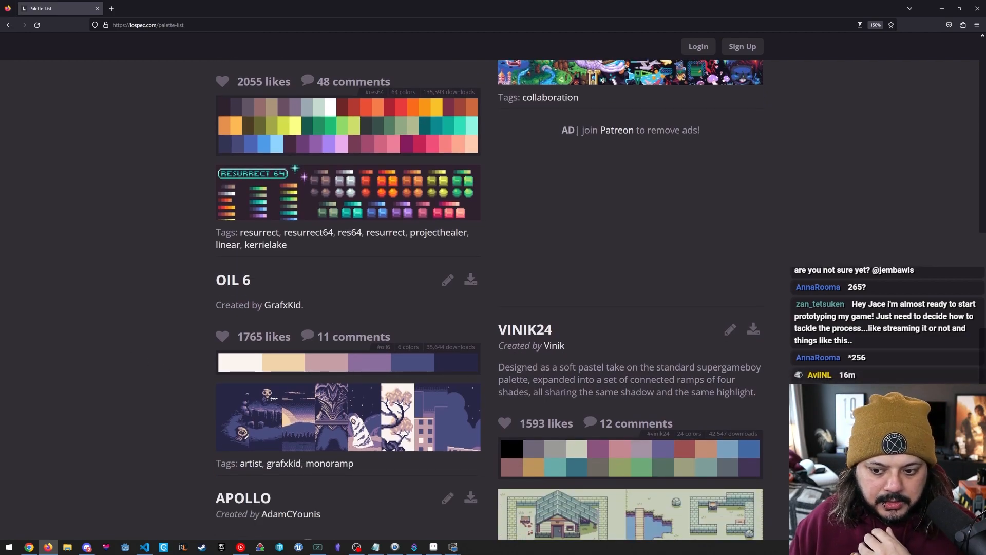
scroll(658, 361, down, 2)
scroll(817, 377, down, 7)
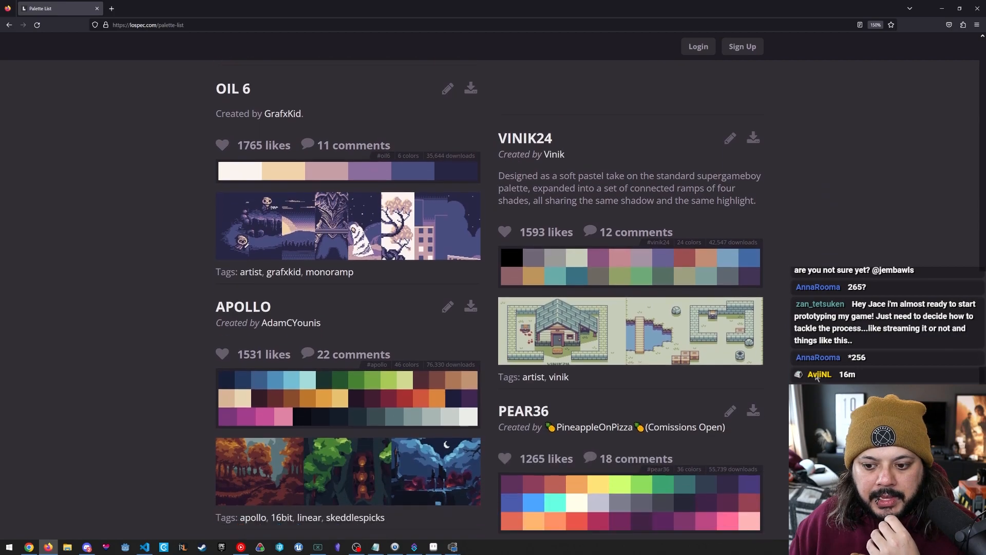
scroll(817, 378, down, 1)
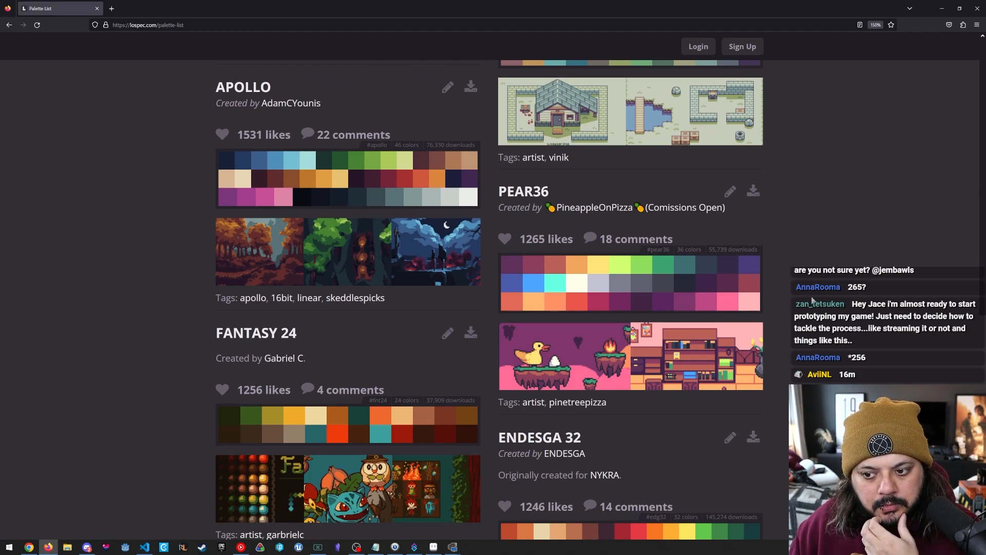
scroll(724, 329, down, 2)
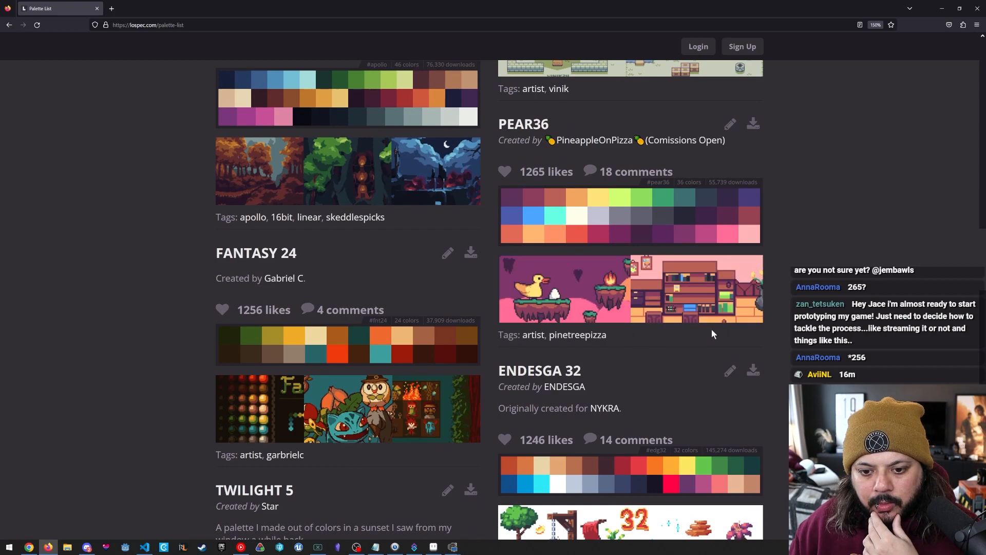
scroll(463, 331, down, 2)
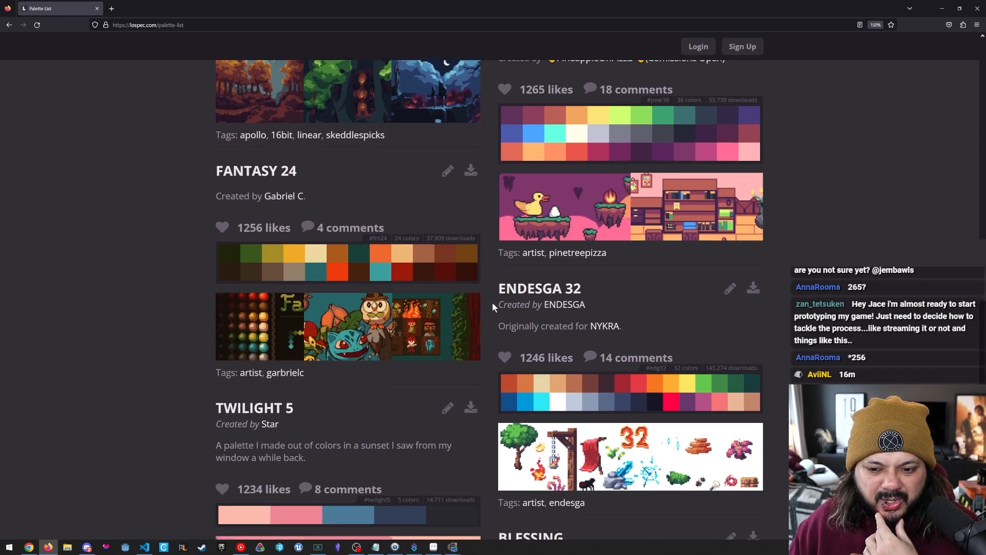
scroll(493, 302, up, 10)
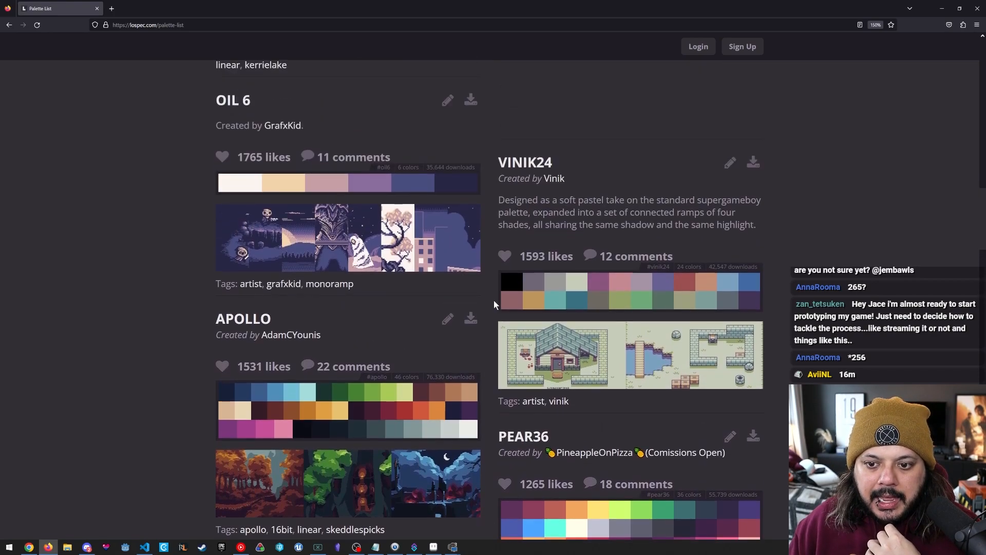
scroll(494, 300, up, 5)
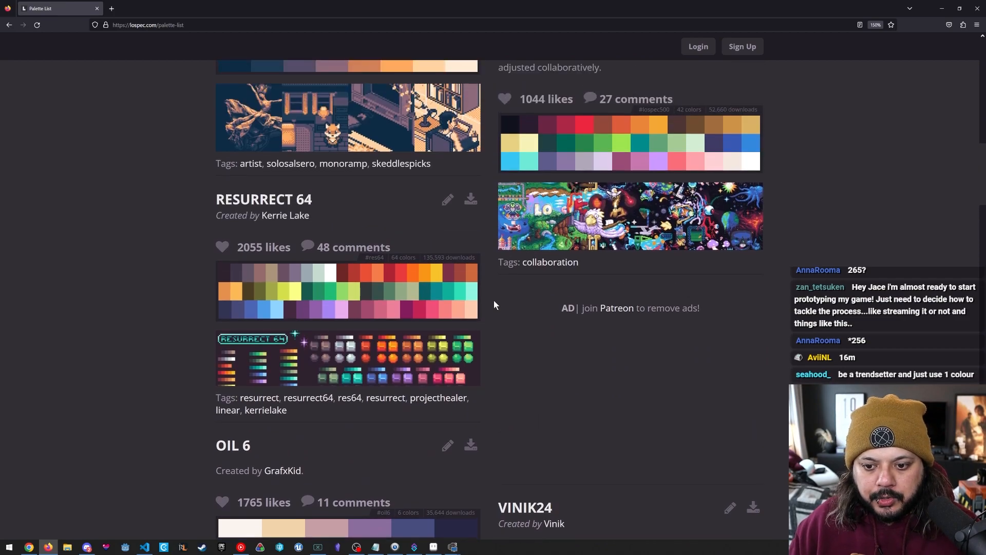
scroll(491, 298, up, 2)
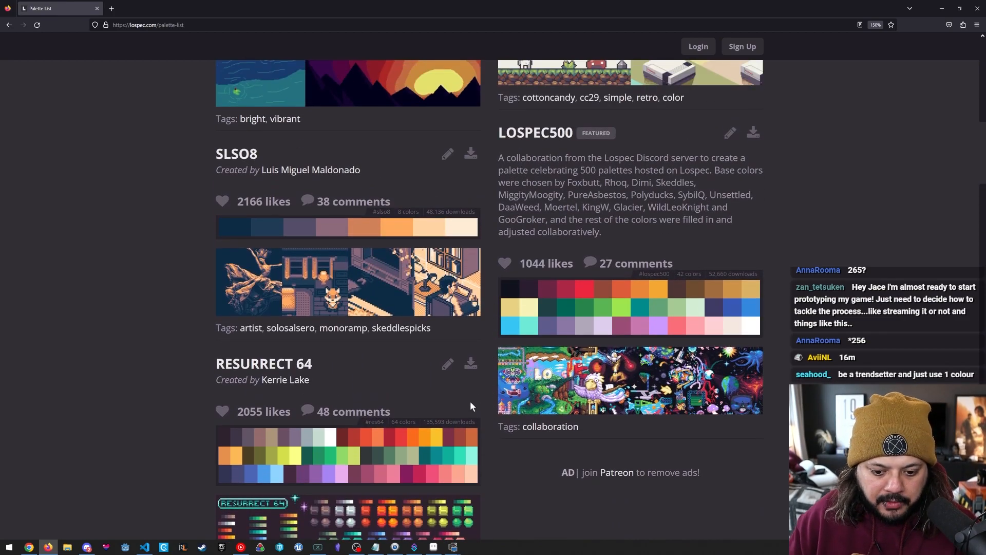
Switch to Aseprite and examine the recoloured shop artwork beside the colour ramps in the pixelgame palette file.
click(434, 547)
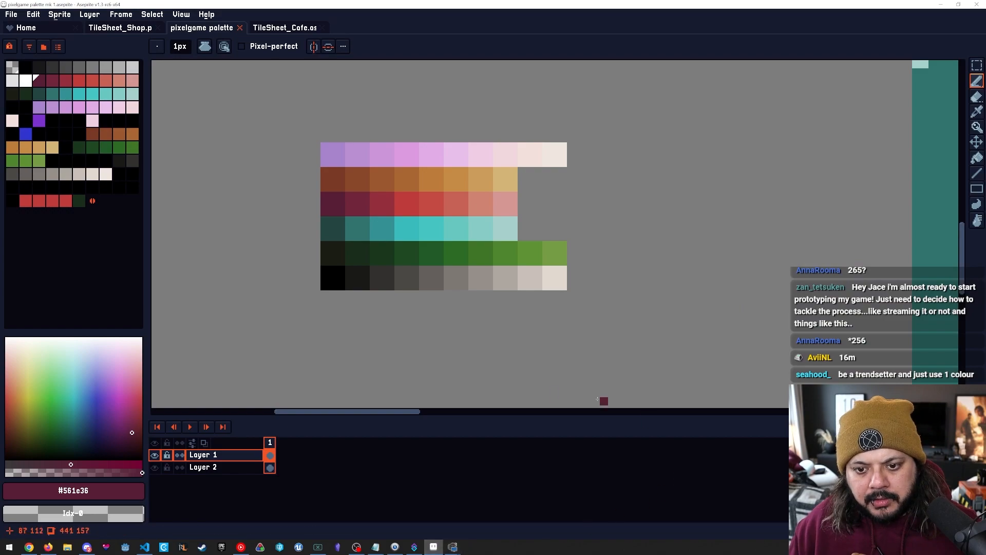
drag(935, 290, 441, 277)
scroll(443, 280, down, 3)
drag(667, 264, 496, 318)
drag(554, 329, 514, 316)
mouse_move(356, 284)
mouse_down()
mouse_move(377, 278)
mouse_move(348, 273)
mouse_up()
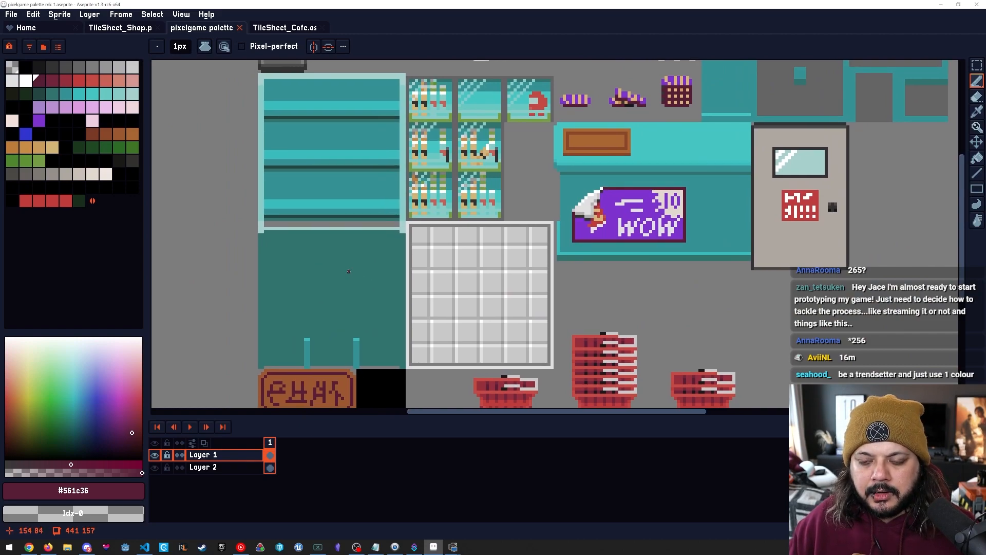
drag(315, 228, 533, 226)
Examine the two-colour character in the lumberjack 1-bit file up close.
drag(465, 264, 487, 265)
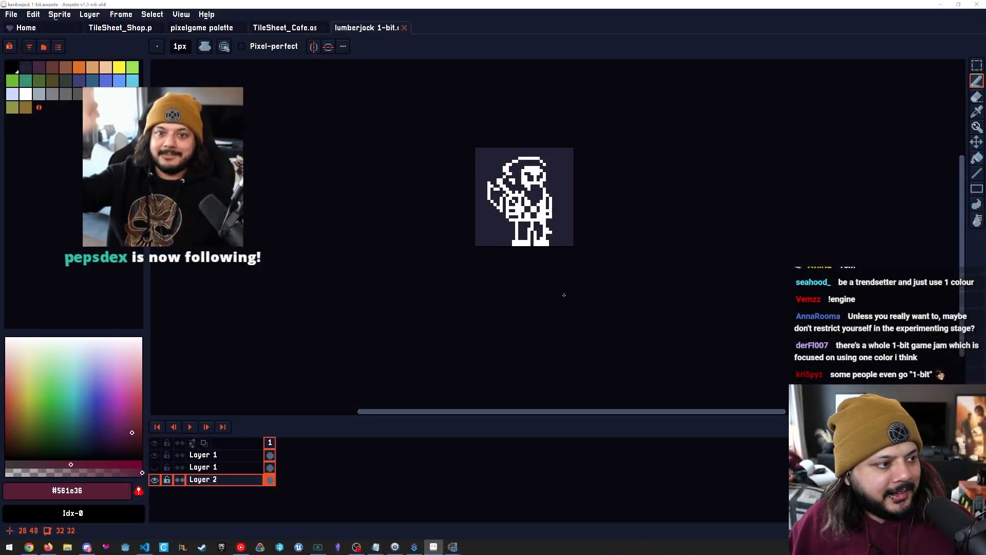
scroll(564, 295, up, 1)
drag(524, 269, 532, 281)
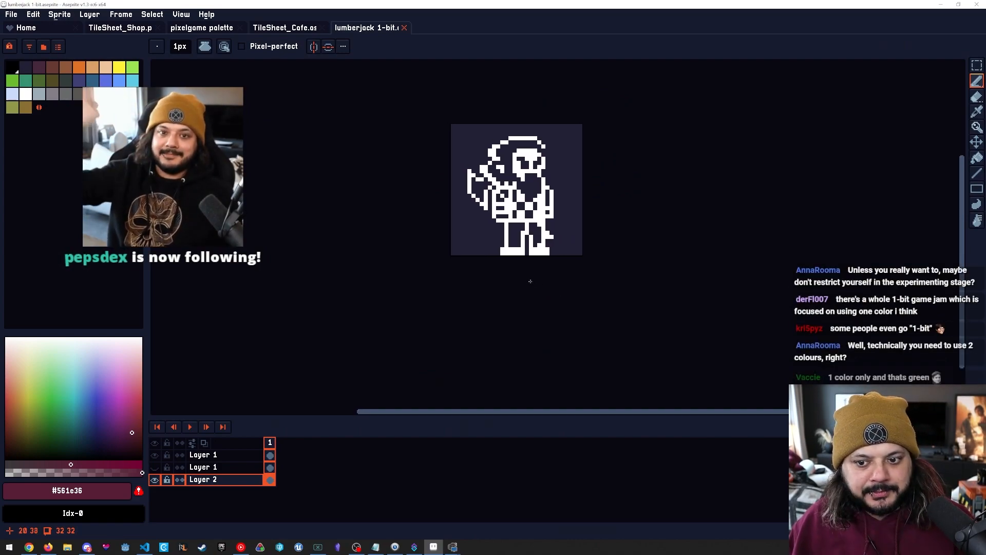
scroll(562, 275, up, 1)
drag(556, 297, 572, 300)
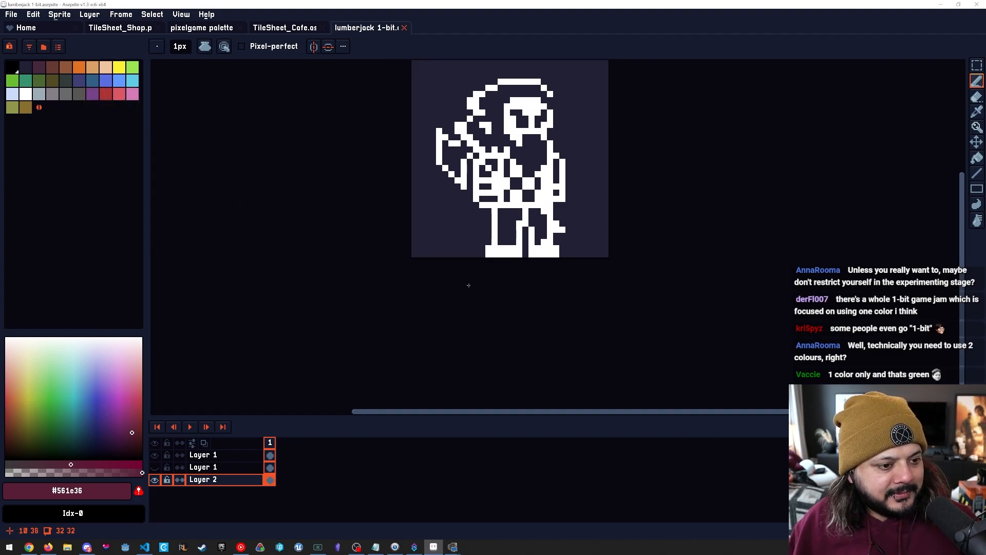
drag(407, 293, 388, 306)
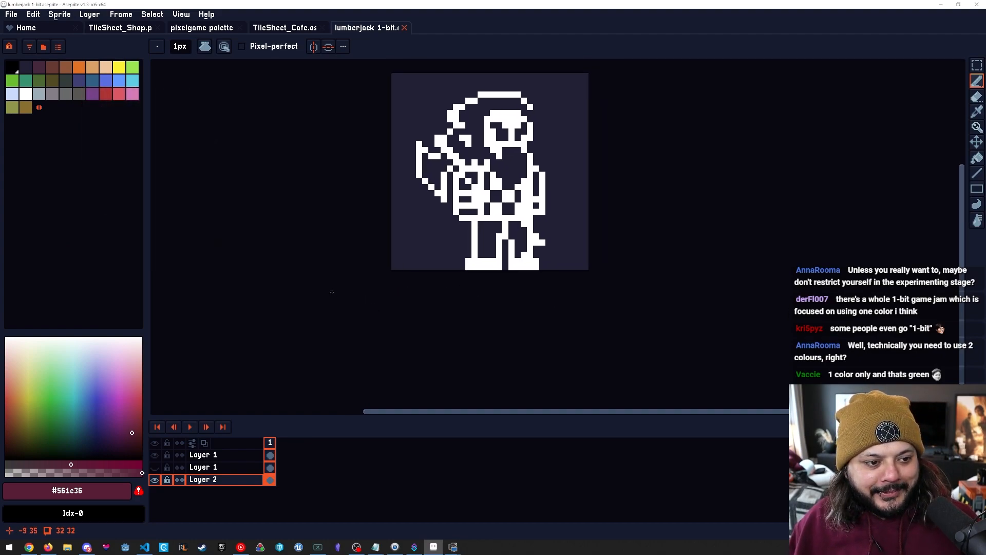
drag(495, 250, 480, 258)
drag(453, 189, 461, 249)
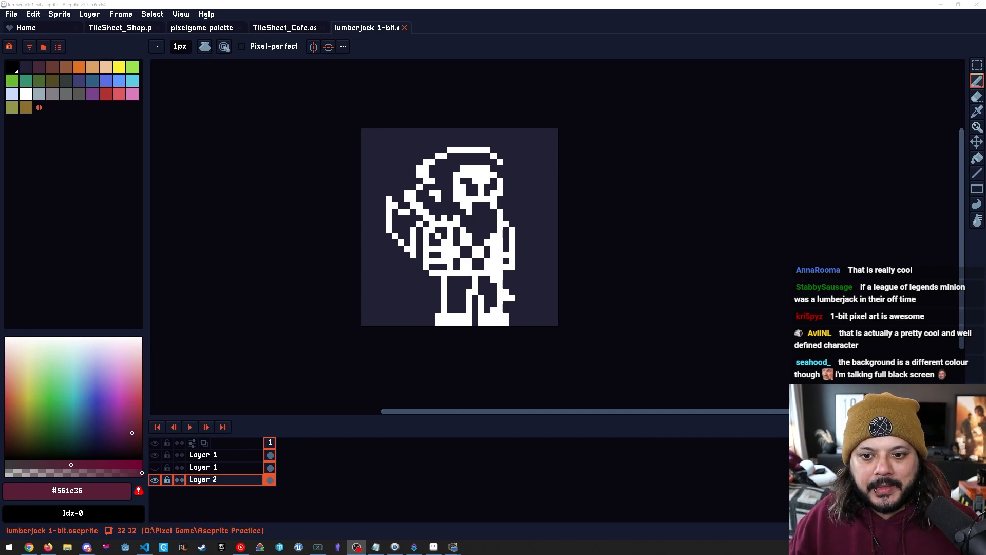
drag(431, 243, 445, 252)
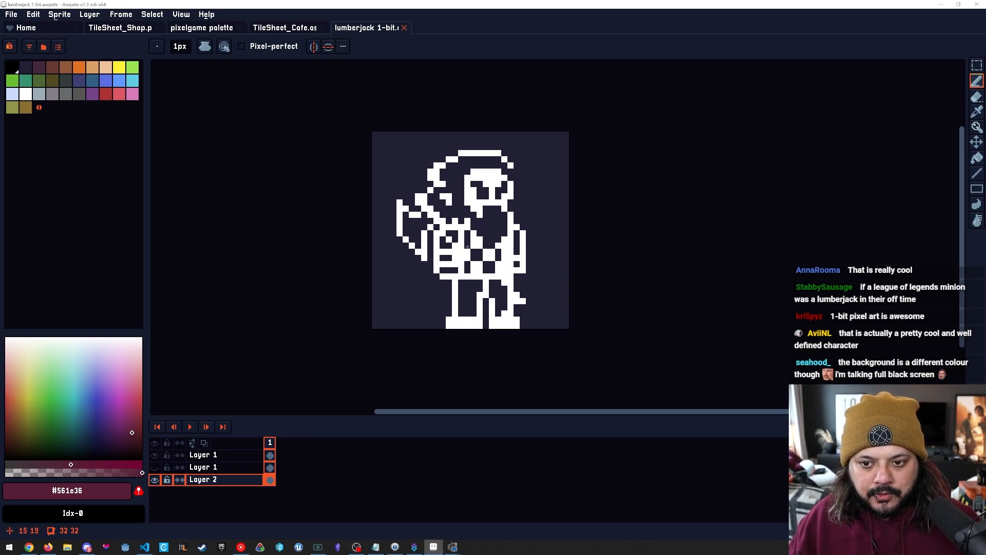
scroll(469, 250, up, 1)
drag(546, 272, 551, 274)
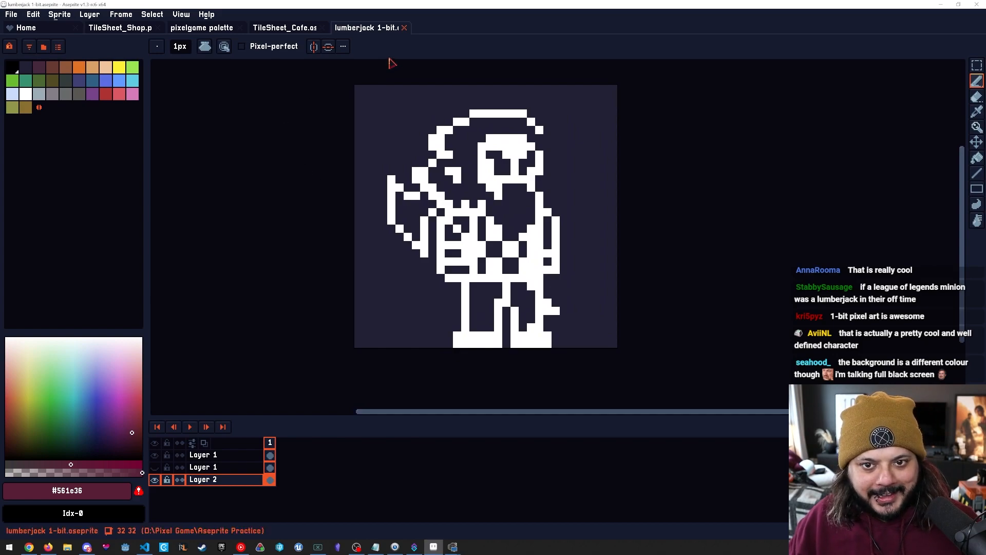
Close the lumberjack 1-bit file and return to the colour ramps in the pixelgame palette file.
click(404, 27)
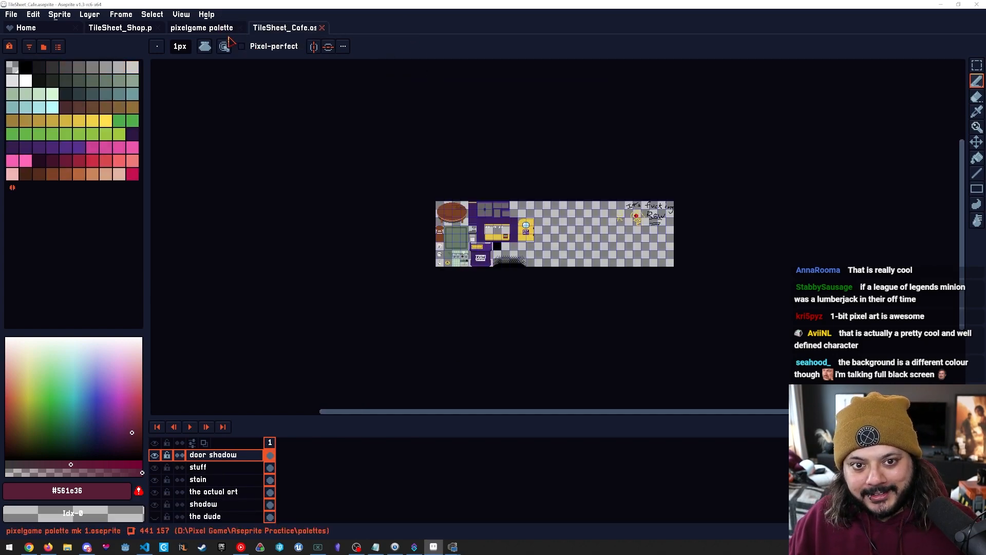
click(202, 28)
scroll(354, 165, down, 2)
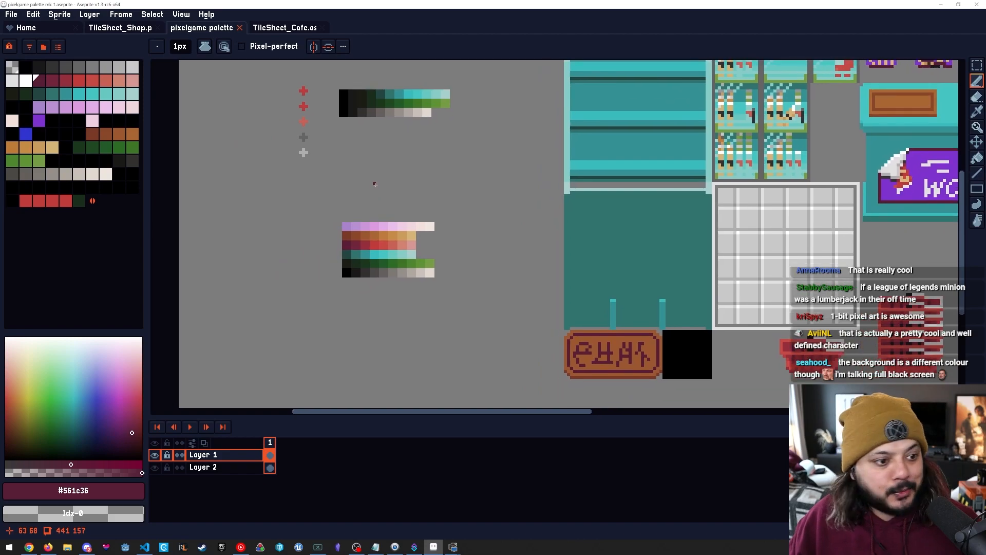
scroll(377, 232, up, 1)
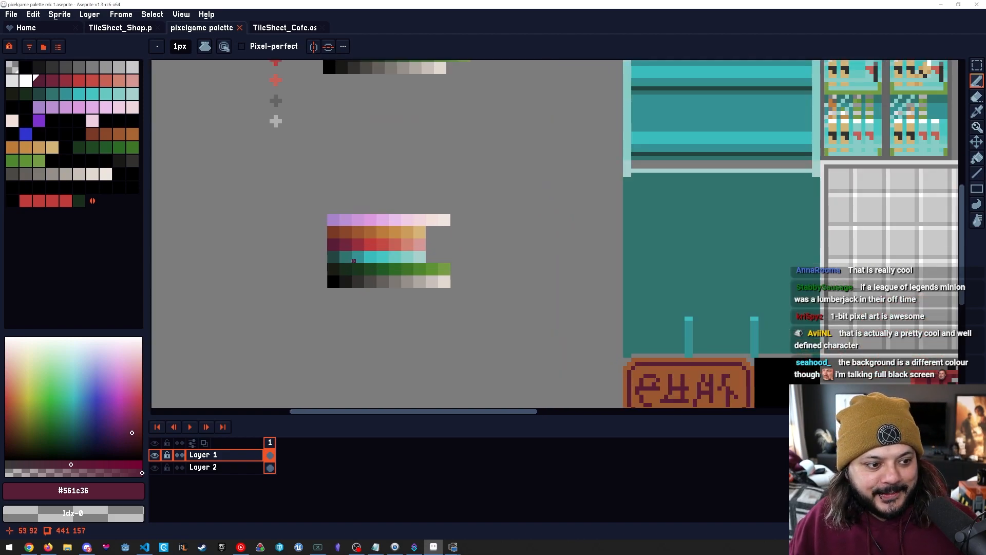
drag(355, 260, 403, 257)
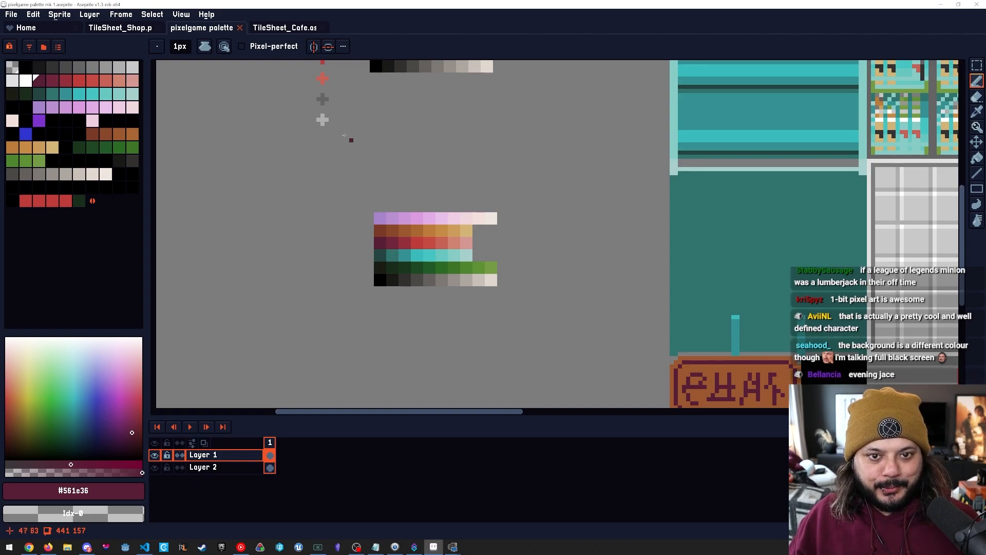
drag(363, 175, 380, 164)
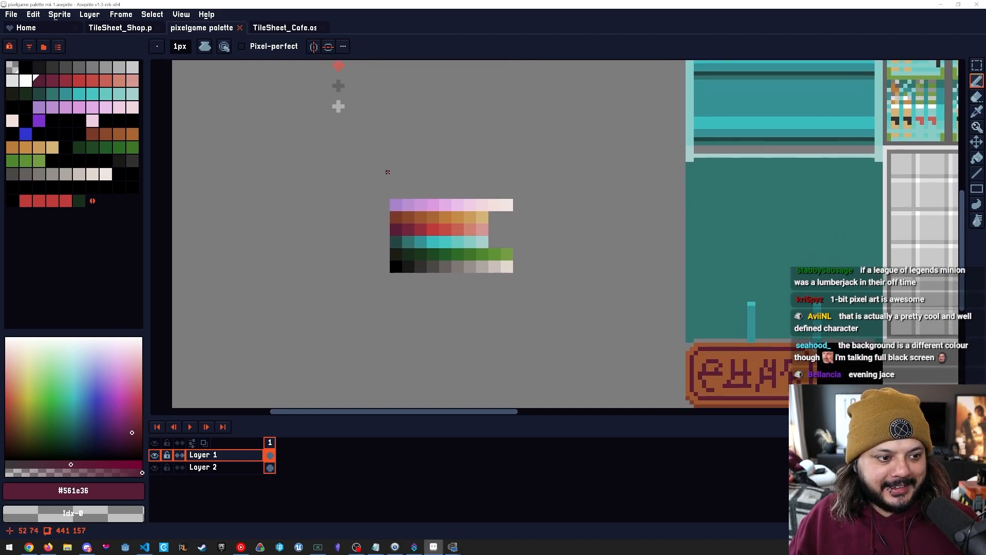
drag(426, 210, 473, 216)
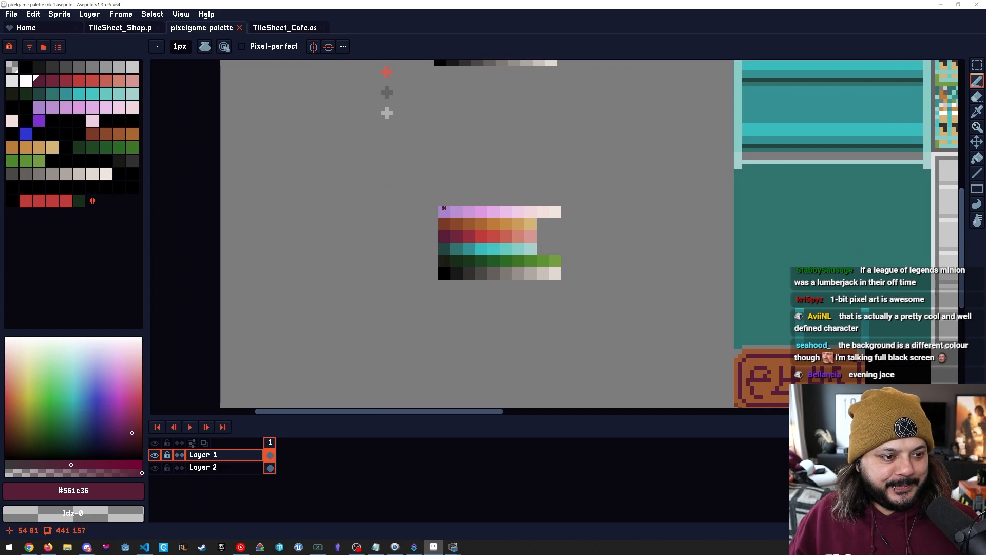
drag(425, 202, 407, 205)
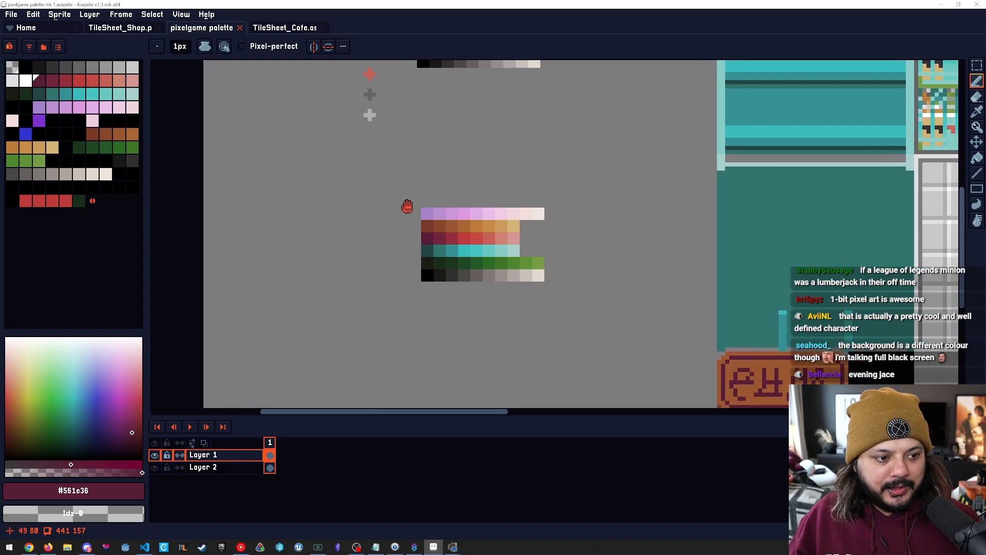
scroll(410, 206, right, 3)
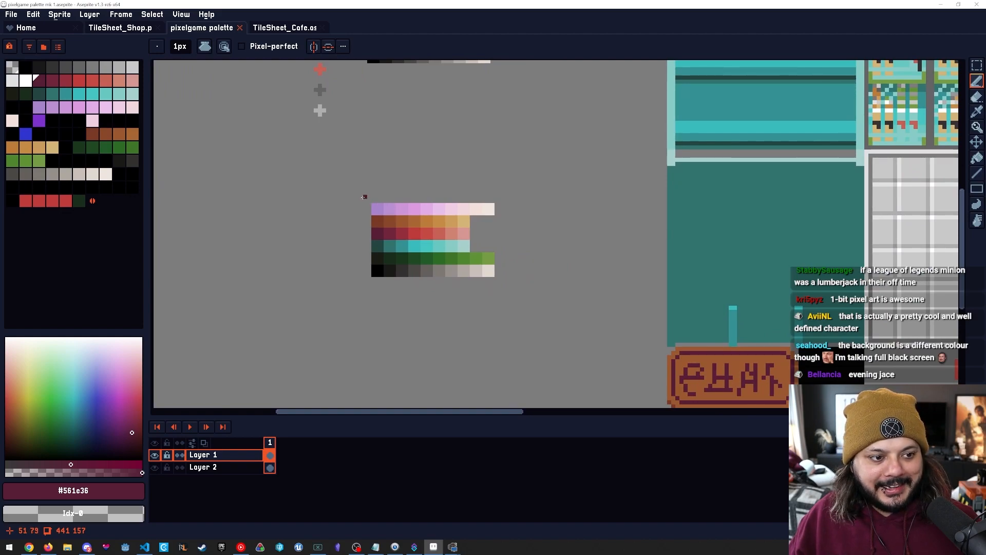
scroll(289, 220, left, 1)
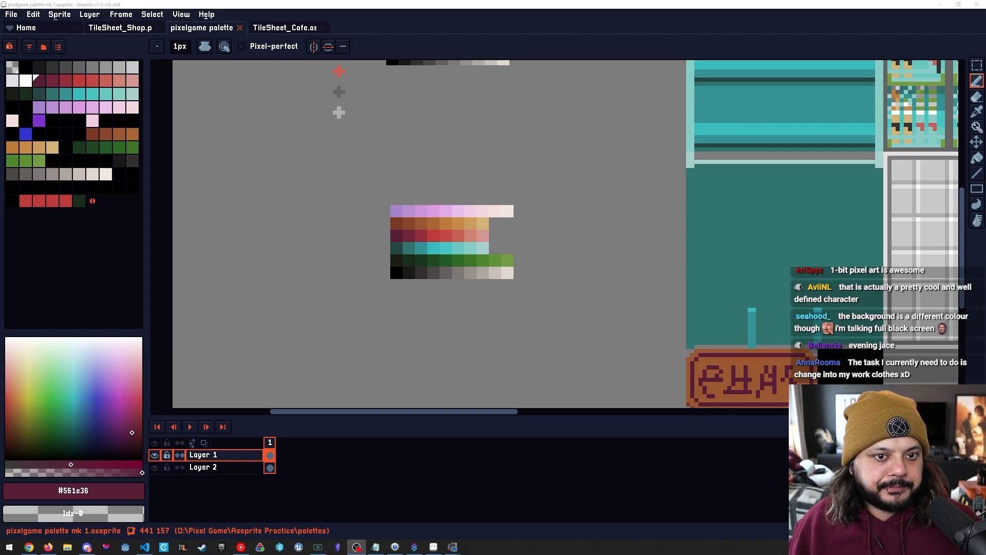
drag(504, 166, 525, 152)
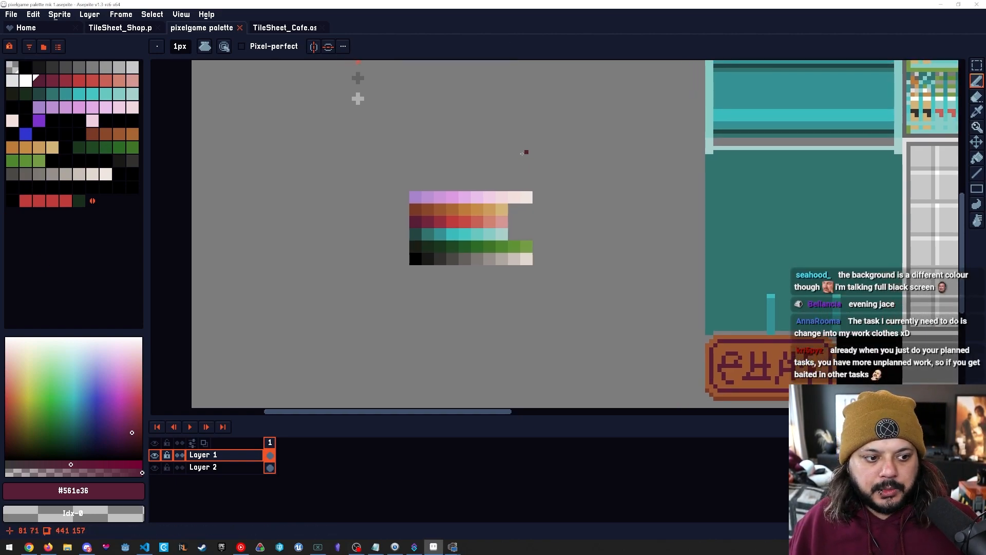
mouse_move(463, 171)
mouse_down()
mouse_move(452, 157)
mouse_move(464, 158)
mouse_up()
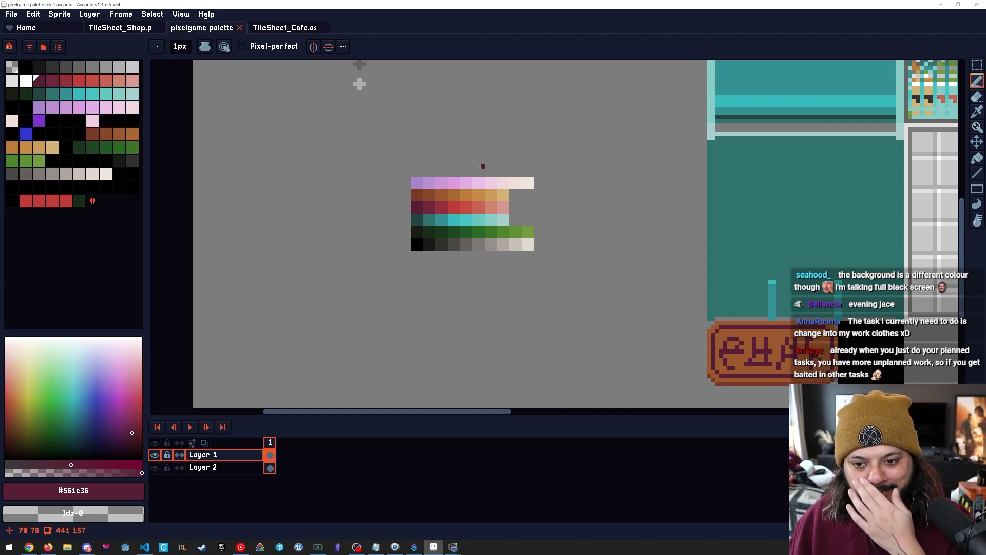
Examine the six colour ramps up close and compare them with the teal shelves and counter of the shop artwork.
scroll(478, 166, up, 3)
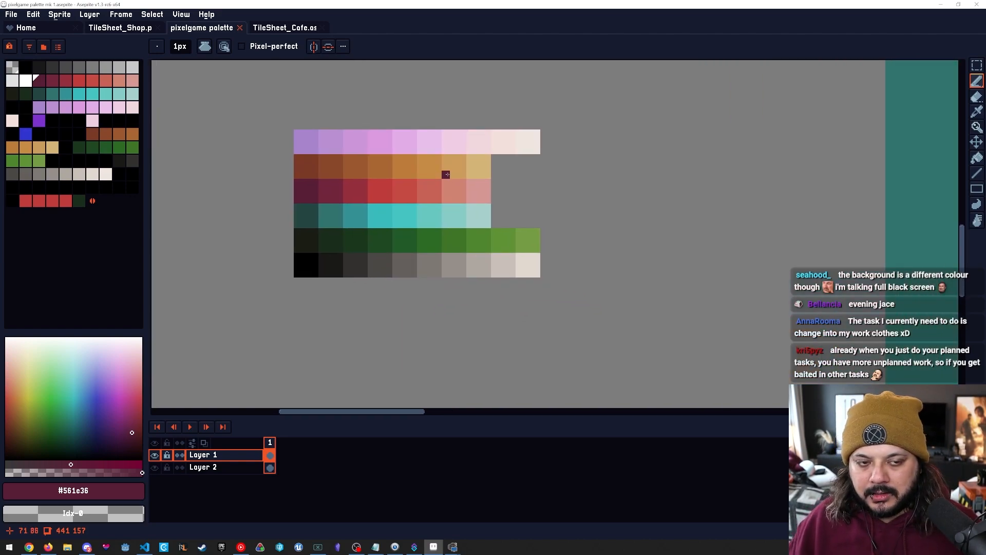
drag(420, 165, 447, 175)
key(z)
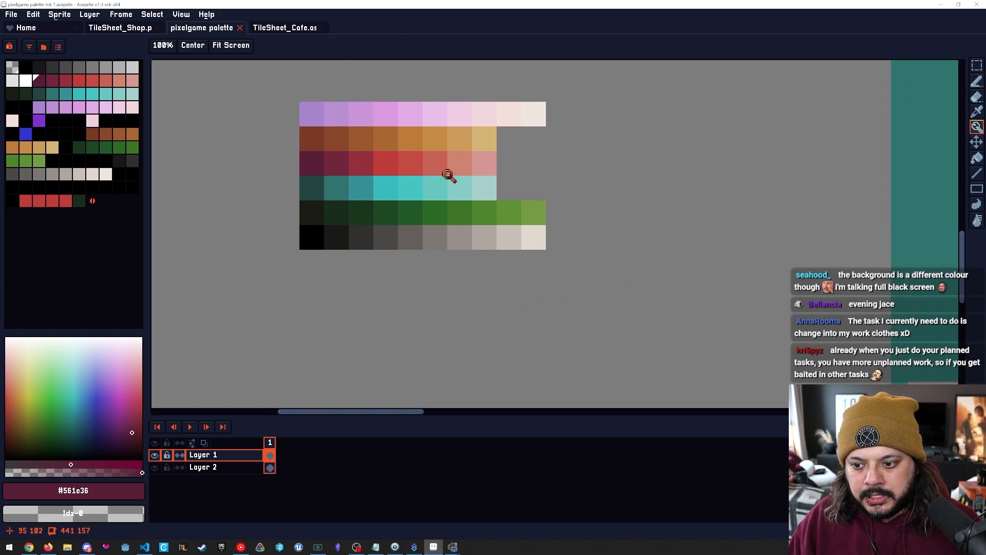
scroll(450, 176, down, 3)
drag(447, 174, 238, 166)
scroll(447, 175, right, 3)
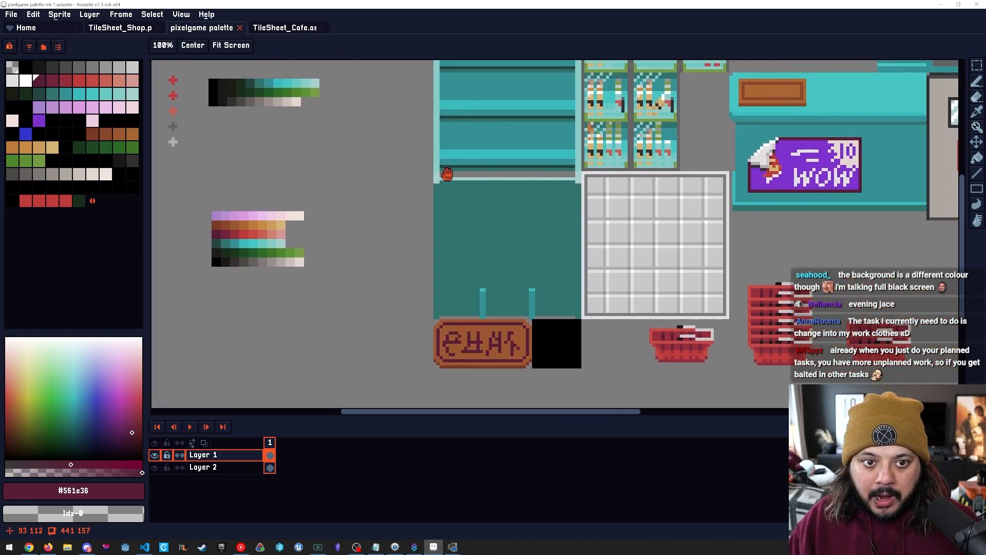
drag(447, 175, 606, 188)
scroll(448, 175, up, 4)
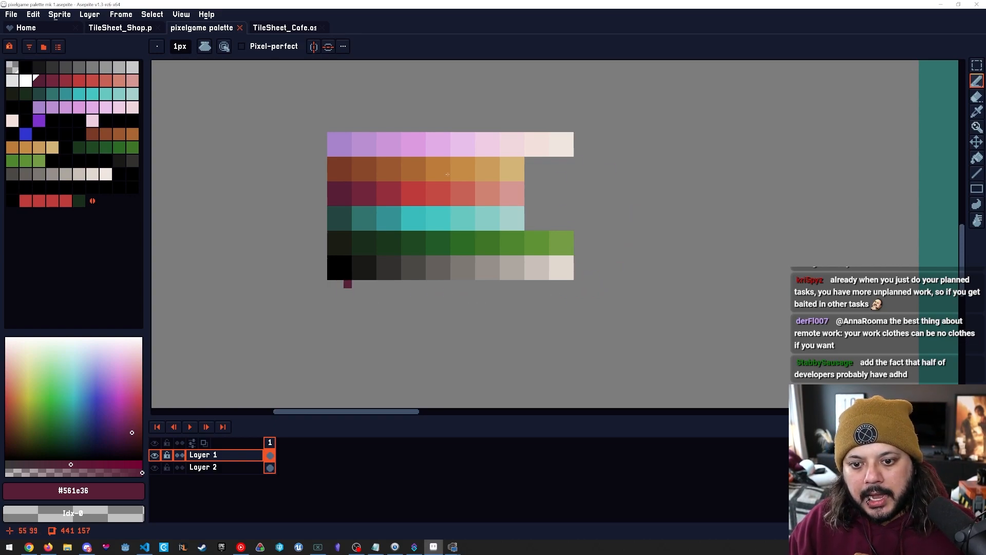
mouse_move(570, 301)
mouse_down()
mouse_move(525, 292)
mouse_move(615, 315)
mouse_up()
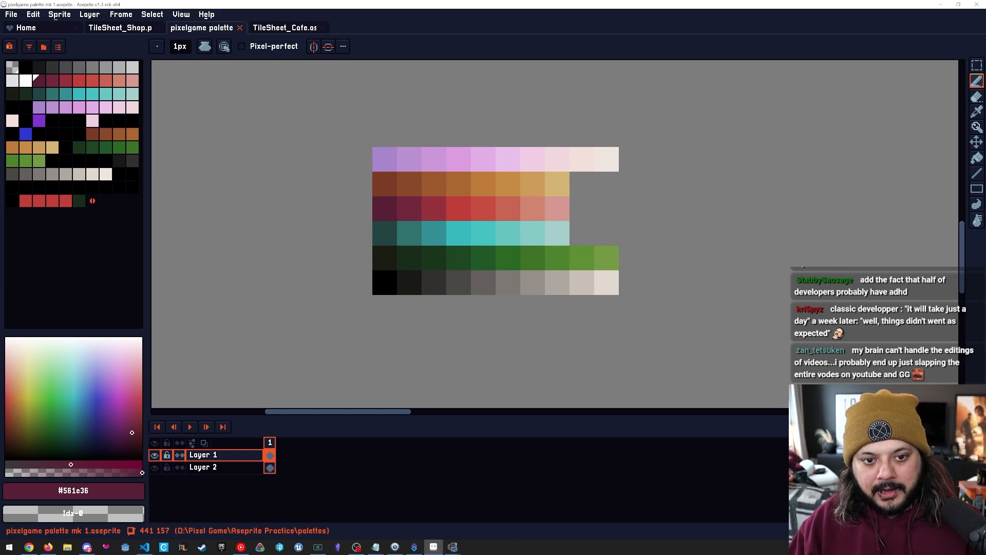
mouse_move(574, 332)
mouse_down()
mouse_move(547, 307)
mouse_move(565, 306)
mouse_move(540, 269)
mouse_move(548, 301)
mouse_move(576, 313)
mouse_move(588, 333)
mouse_up()
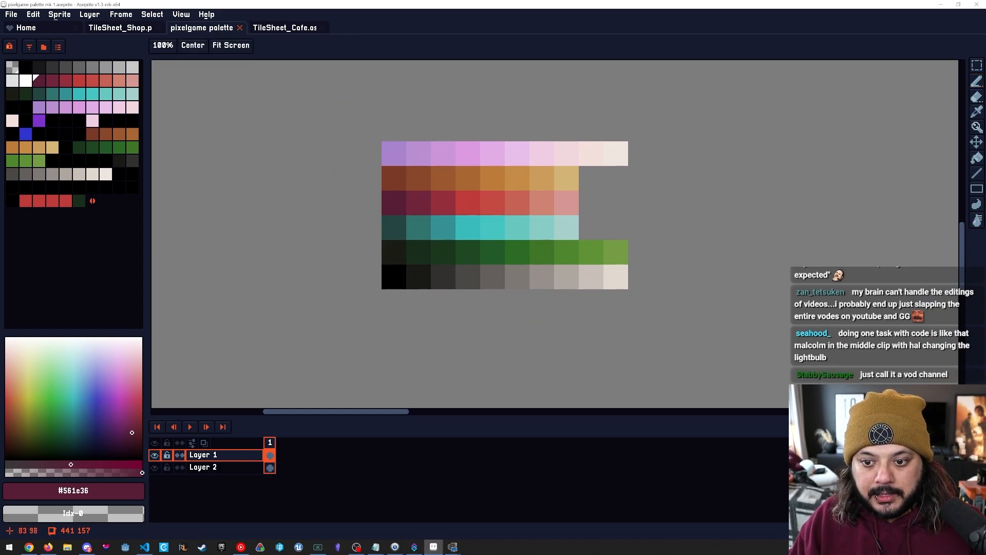
Inspect the six-ramp block at several magnifications, focusing on its dark green, teal and grey swatches beside the shop artwork.
drag(772, 310, 632, 258)
scroll(639, 262, down, 4)
drag(803, 254, 612, 269)
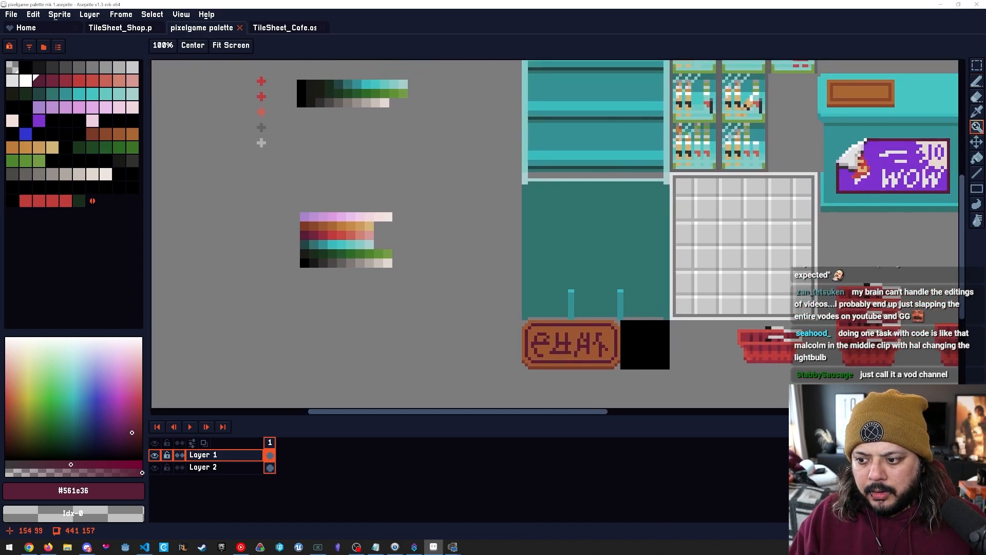
scroll(613, 269, down, 2)
scroll(611, 280, up, 1)
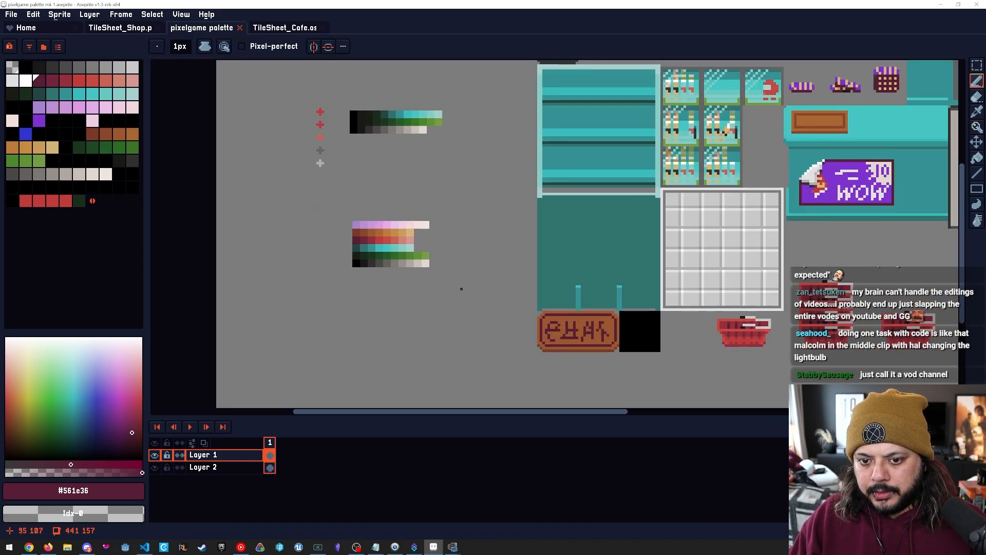
scroll(378, 231, up, 1)
scroll(372, 237, up, 1)
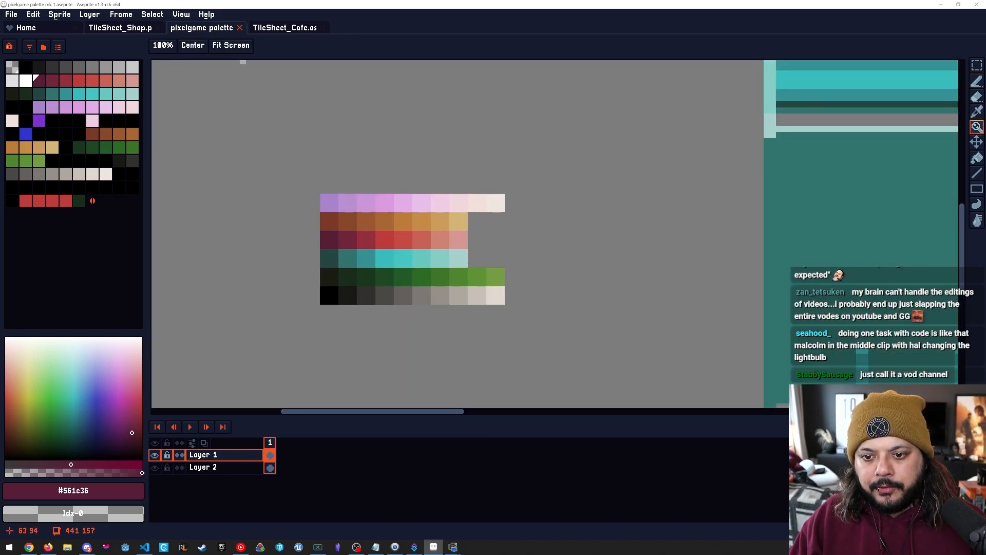
scroll(381, 280, up, 2)
key(b)
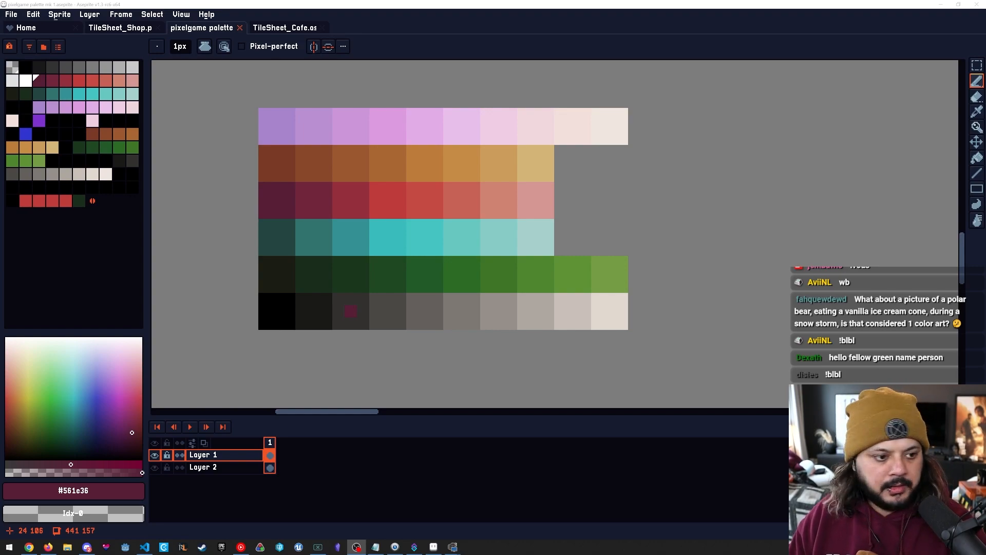
mouse_move(813, 225)
mouse_down()
mouse_move(796, 178)
mouse_move(824, 217)
mouse_up()
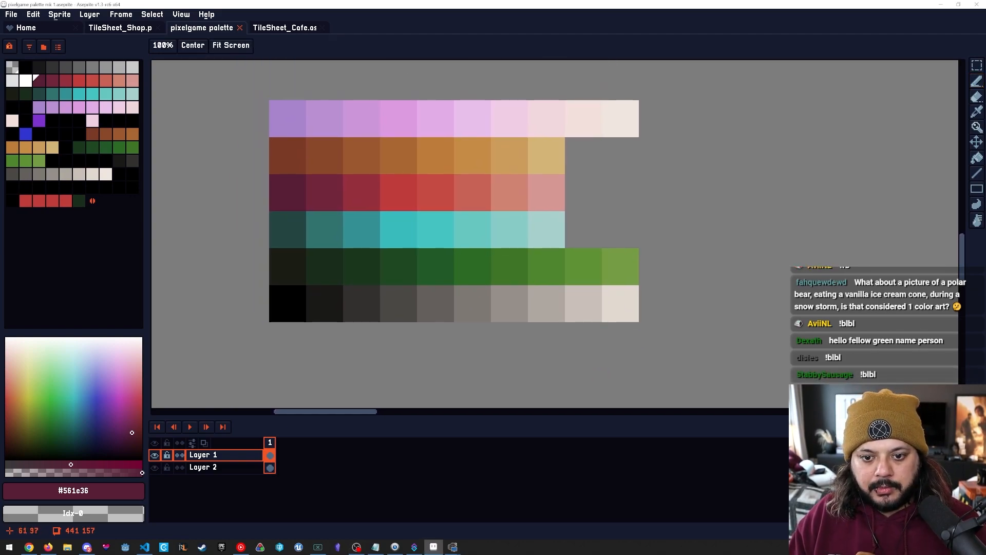
drag(374, 304, 389, 284)
key(m)
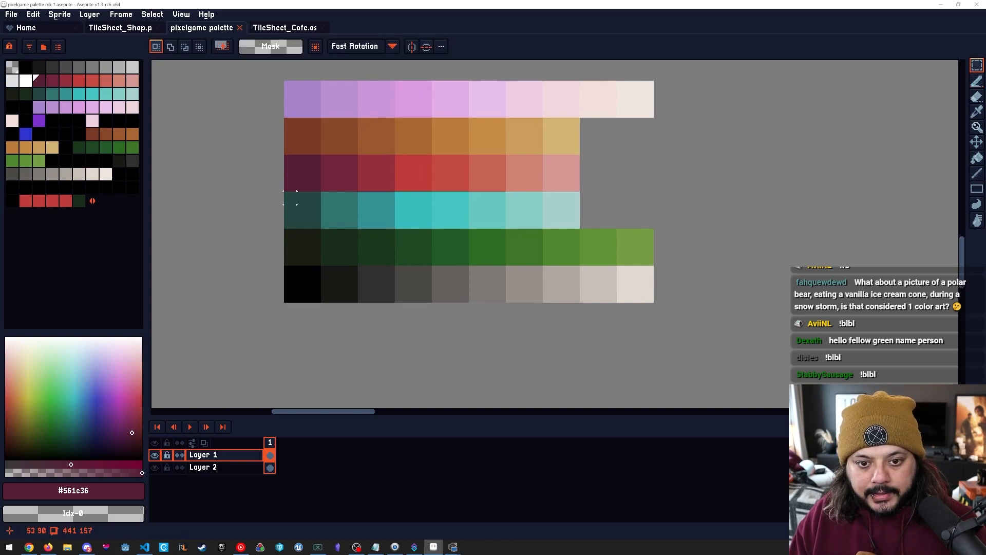
scroll(684, 283, down, 3)
drag(569, 260, 325, 280)
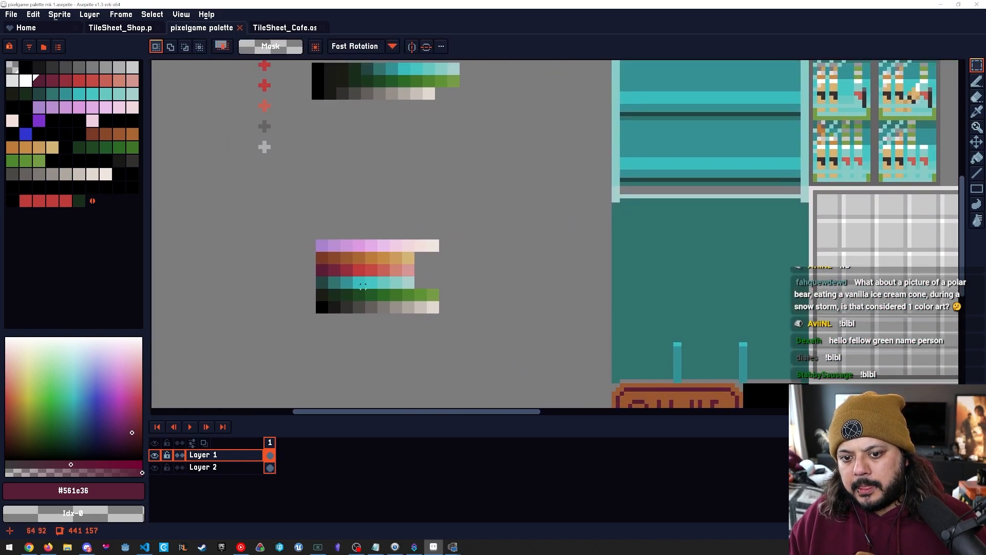
scroll(325, 281, up, 2)
drag(415, 254, 415, 257)
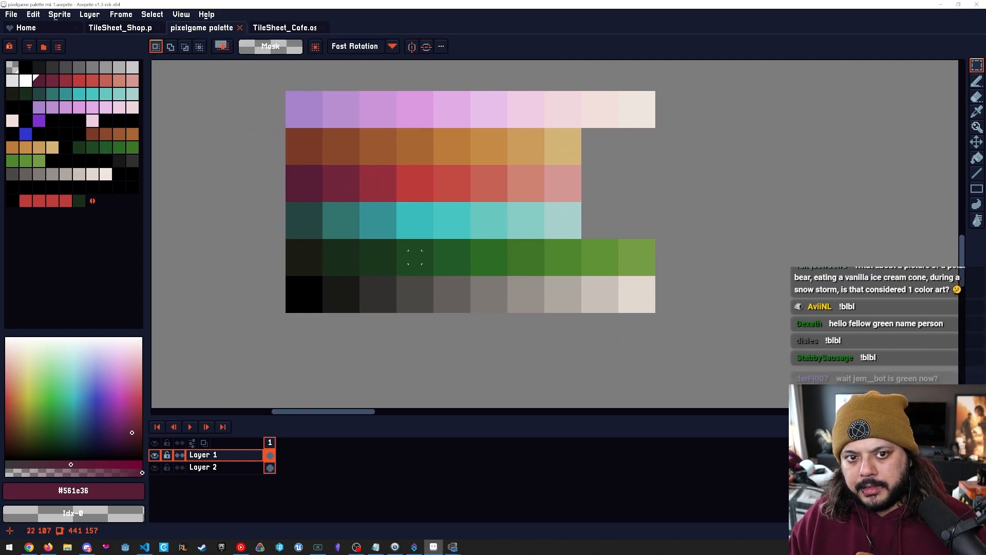
scroll(366, 282, up, 1)
scroll(378, 269, down, 1)
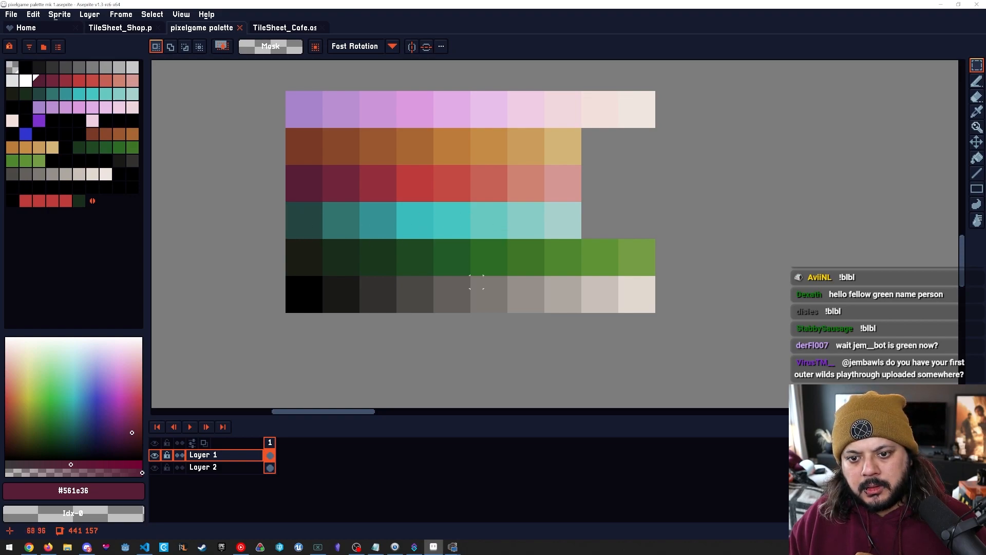
Copy the block of six colour ramps and place the duplicate below the original.
scroll(514, 300, down, 2)
drag(496, 242, 461, 149)
drag(392, 117, 574, 384)
key(ctrl+c)
key(ctrl+v)
drag(465, 345, 495, 259)
scroll(470, 260, up, 1)
scroll(491, 280, up, 1)
click(729, 284)
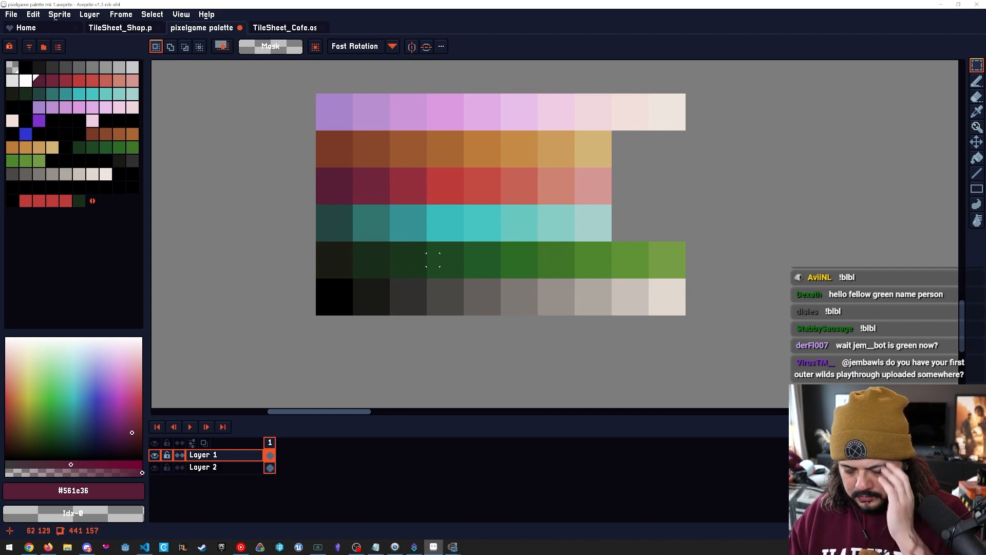
Sample the bright and darkest teal swatches of the duplicate and try lowering the darkest teal's saturation.
alt+click(456, 235)
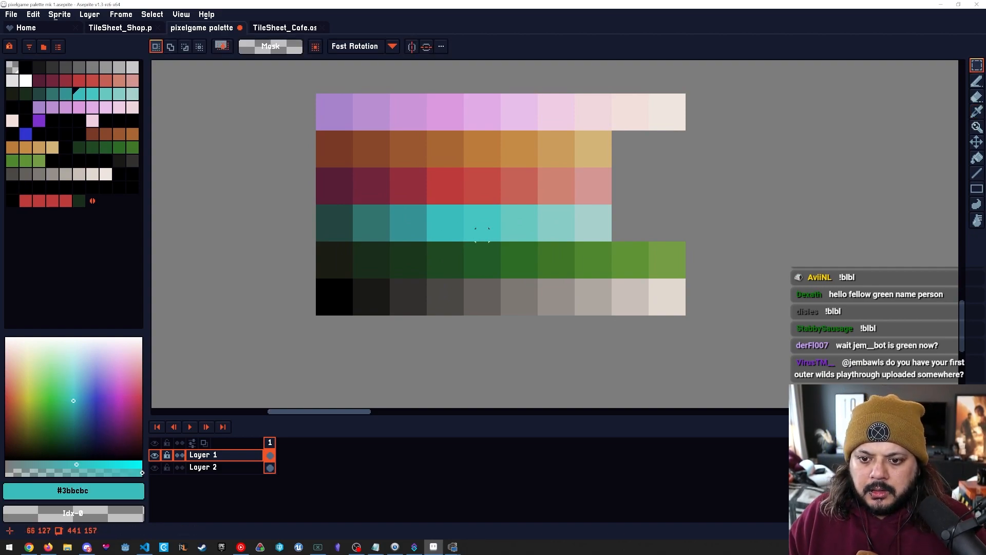
alt+click(333, 235)
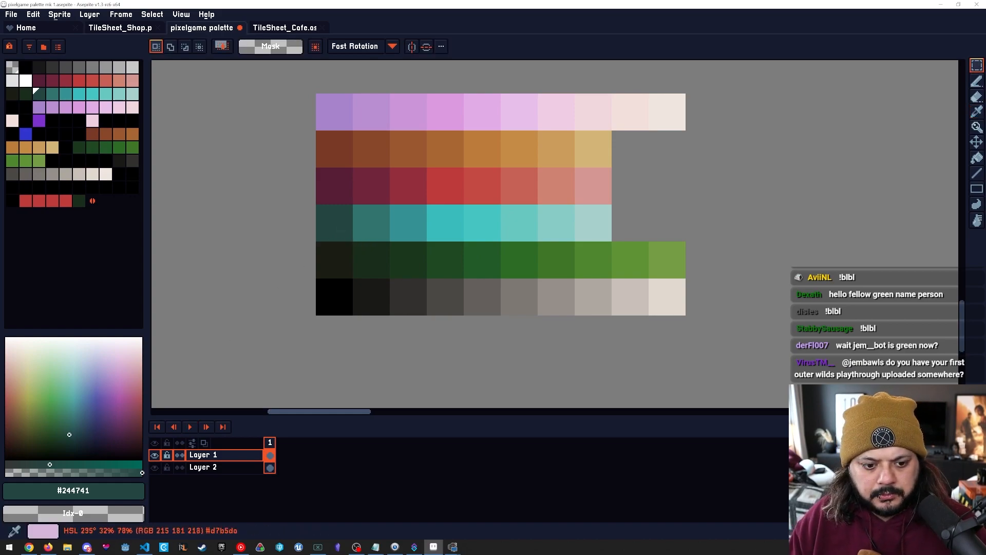
click(47, 465)
drag(47, 465, 45, 465)
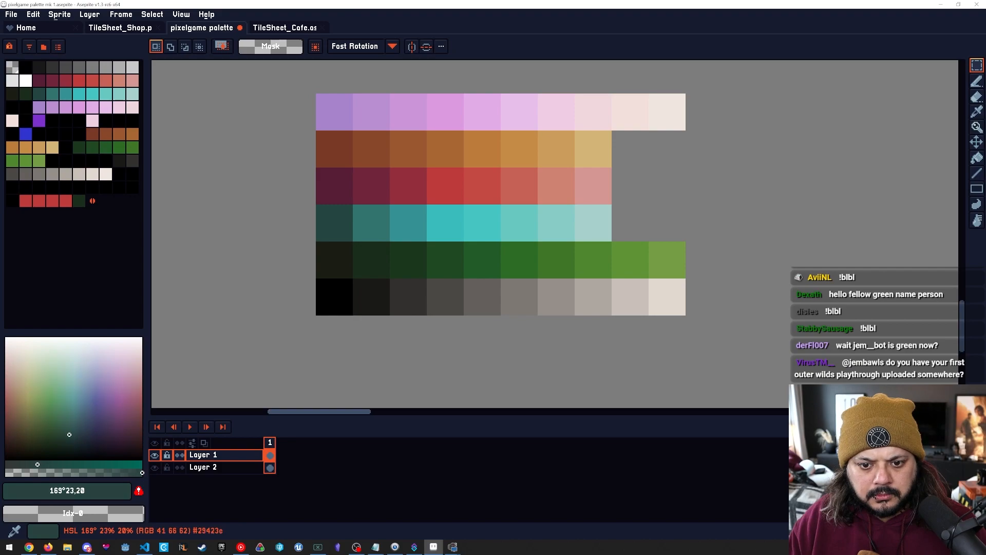
Restore the selection around the duplicated ramp block and delete it.
key(ctrl+z)
key(ctrl+space)
drag(457, 300, 422, 300)
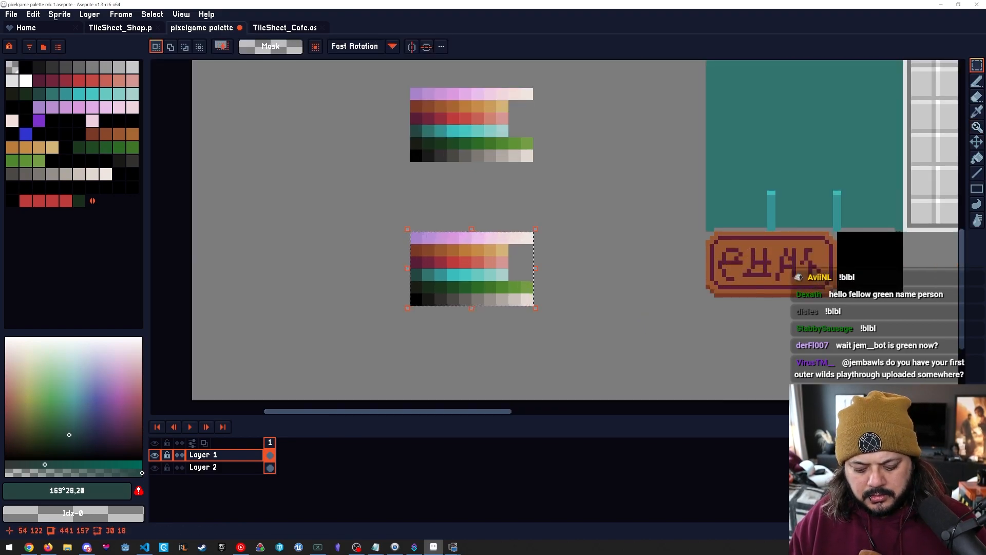
key(Delete)
Convert the sprite's color mode to Indexed.
key(alt+s)
key(Down)
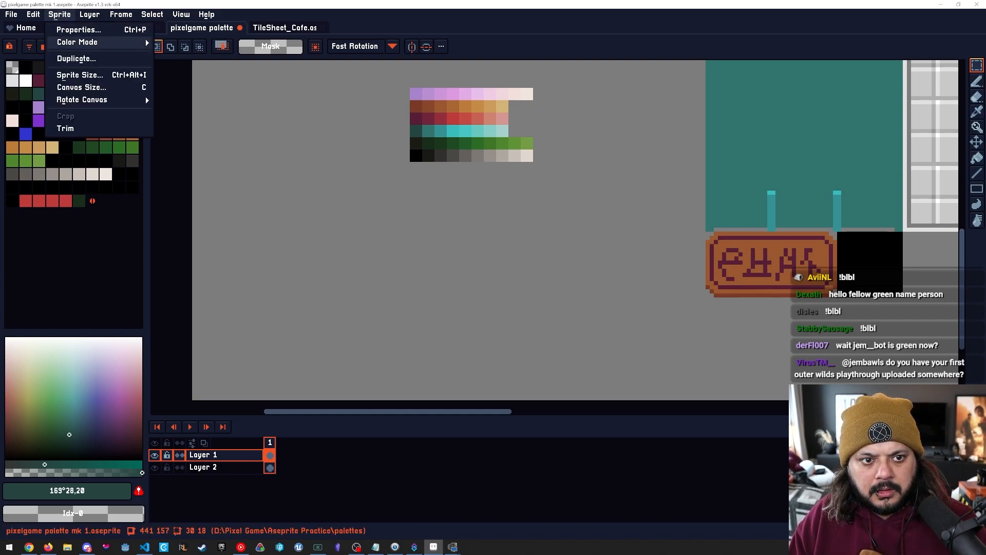
key(Right)
key(Down)
key(Down)
key(Return)
Mark out the darkest teal swatch in the remaining ramp block and sample its colour.
key(space)
drag(456, 137, 425, 247)
key(ctrl+space)
drag(425, 246, 478, 248)
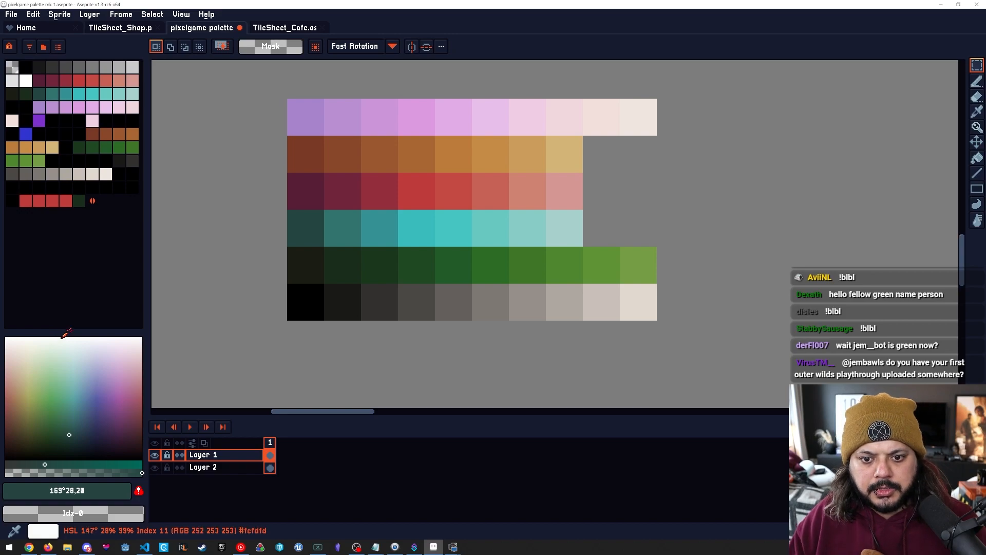
key(ctrl+space)
drag(393, 196, 405, 196)
key(space)
drag(368, 191, 397, 204)
key(m)
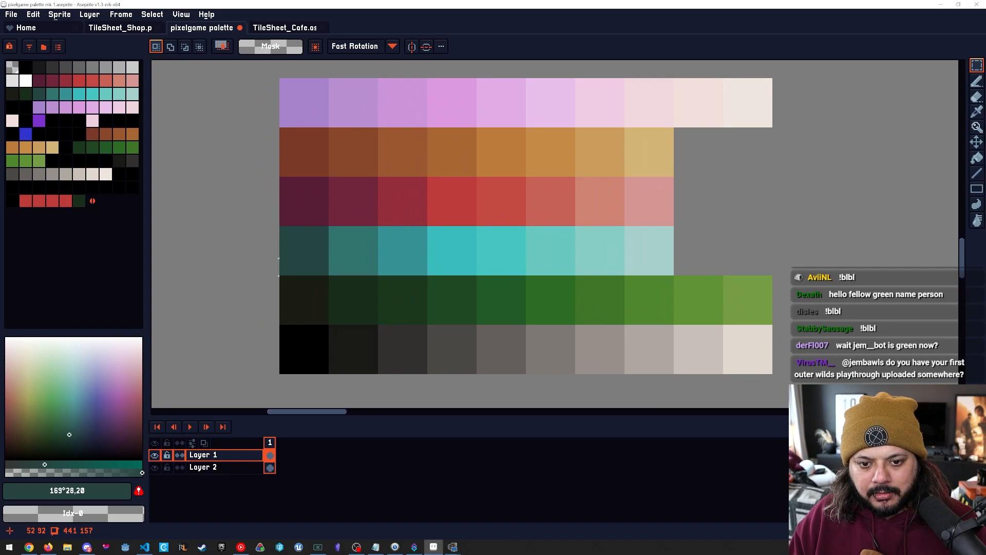
drag(287, 234, 320, 267)
click(403, 299)
click(304, 264)
alt+click(321, 260)
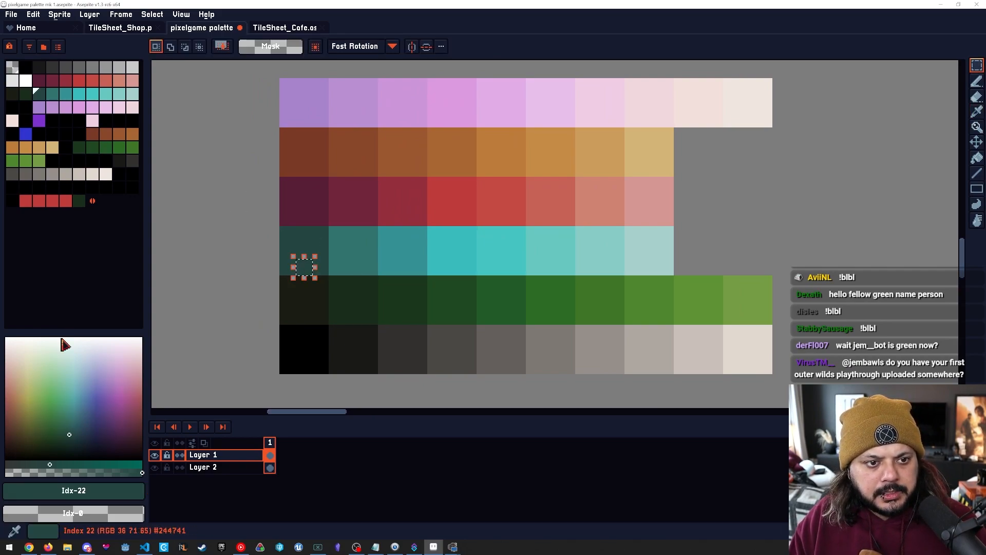
Try painting a dark green swatch in front of the teal ramp's darkest colour, and undo it.
click(26, 94)
key(ctrl+d)
key(b)
drag(271, 234, 272, 267)
drag(254, 234, 239, 250)
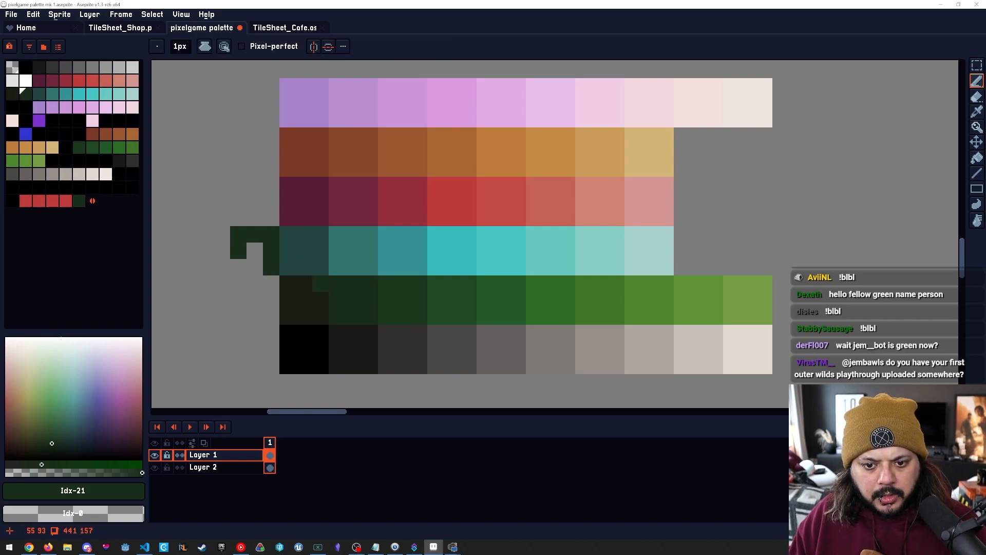
key(ctrl+z)
Move the whole teal ramp 6 pixels to the right, lining its lightest swatch up with the end of the green ramp.
key(m)
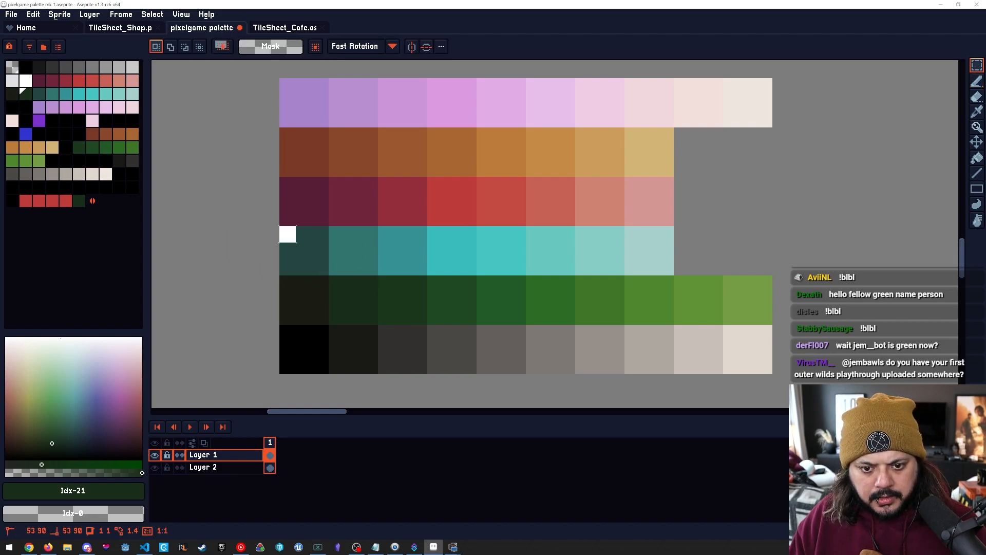
drag(288, 235, 670, 272)
key(Right)
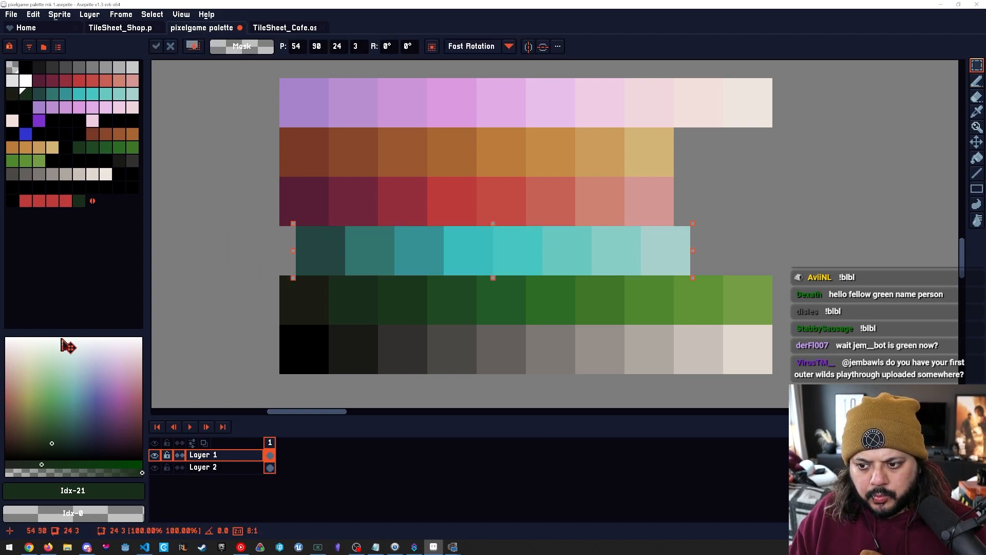
key(Right)
key(Right)
key(Down)
key(Up)
key(Right)
key(Right)
key(Right)
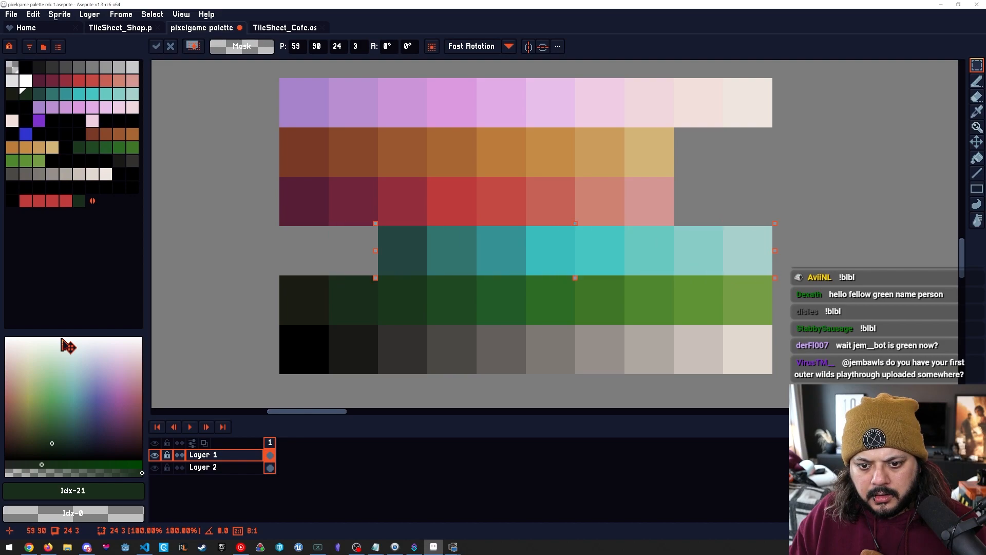
key(ctrl+d)
Extend the dark end of the teal ramp with the dark green and near-black swatches sampled from the ramp block.
alt+click(368, 294)
key(b)
drag(370, 234, 370, 251)
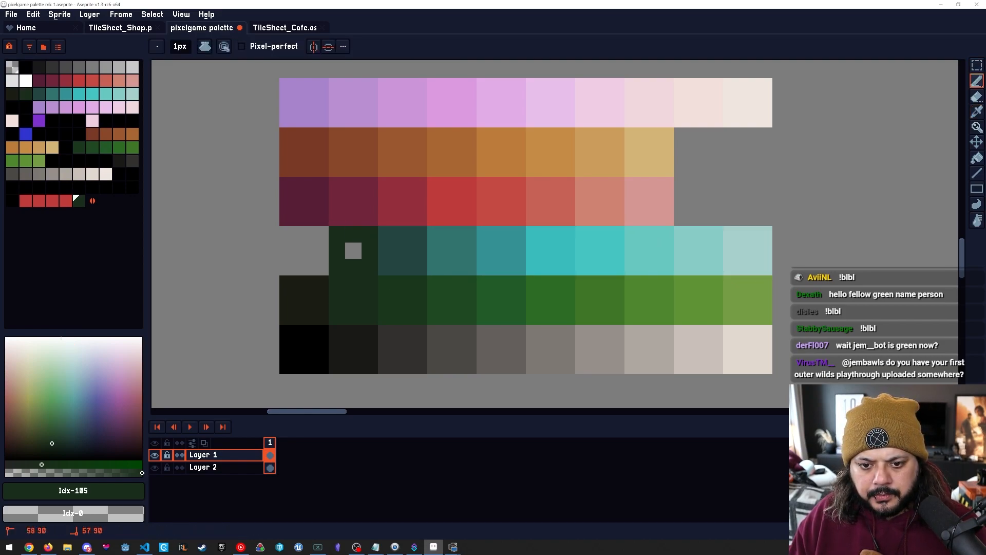
alt+click(321, 268)
mouse_move(288, 251)
mouse_down()
mouse_move(304, 267)
mouse_move(304, 250)
mouse_move(272, 234)
mouse_move(272, 317)
mouse_up()
Sample black from the grey ramp and move the grey ramp 3 pixels left, aligning its near-black with the ramps above.
alt+click(304, 366)
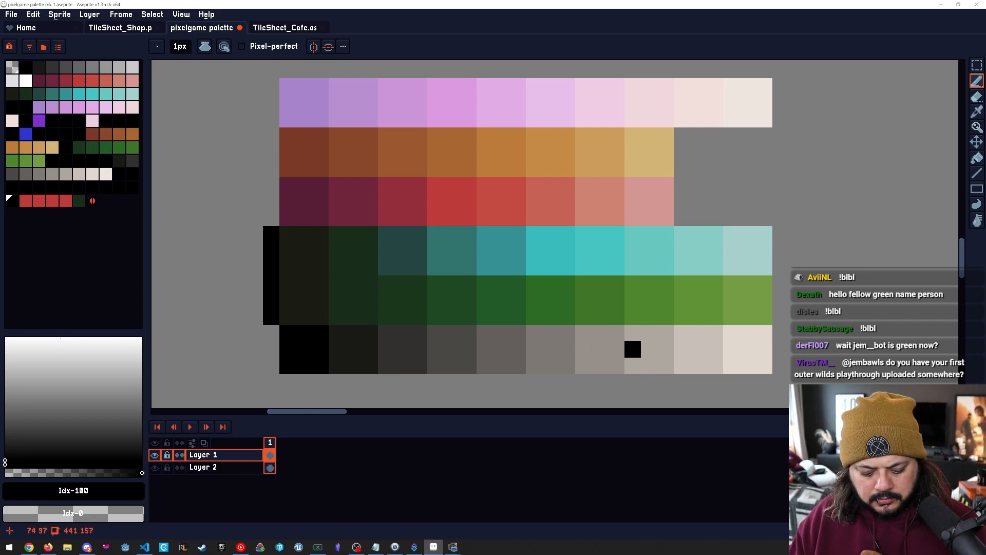
key(m)
drag(770, 326, 263, 374)
click(402, 316)
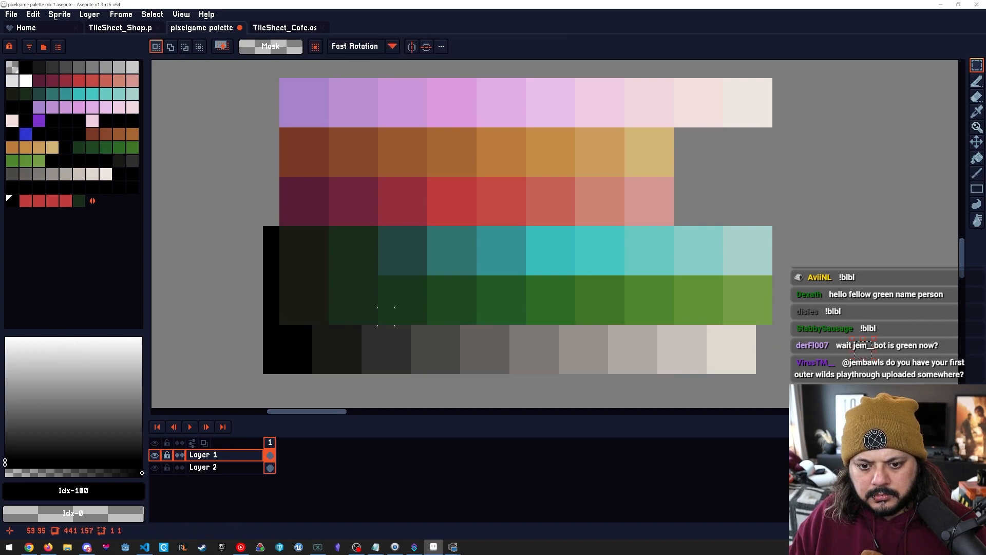
mouse_move(748, 333)
mouse_down()
mouse_move(254, 366)
mouse_move(288, 350)
mouse_up()
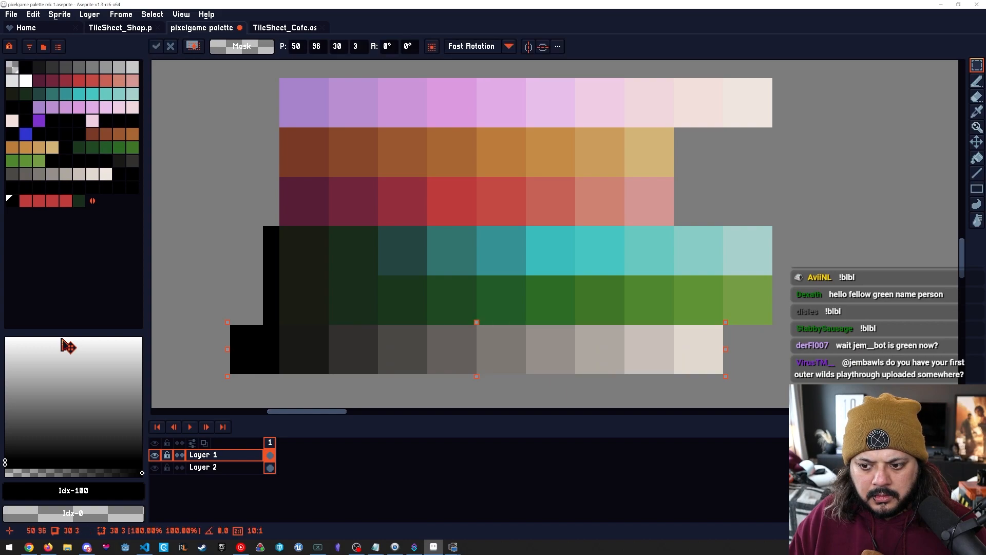
key(ctrl+d)
Paint black swatches in front of the teal and green ramps, and sample the grey ramp's near-black.
alt+click(278, 330)
key(b)
mouse_move(255, 250)
mouse_down()
mouse_move(254, 316)
mouse_move(239, 317)
mouse_move(222, 267)
mouse_move(238, 234)
mouse_up()
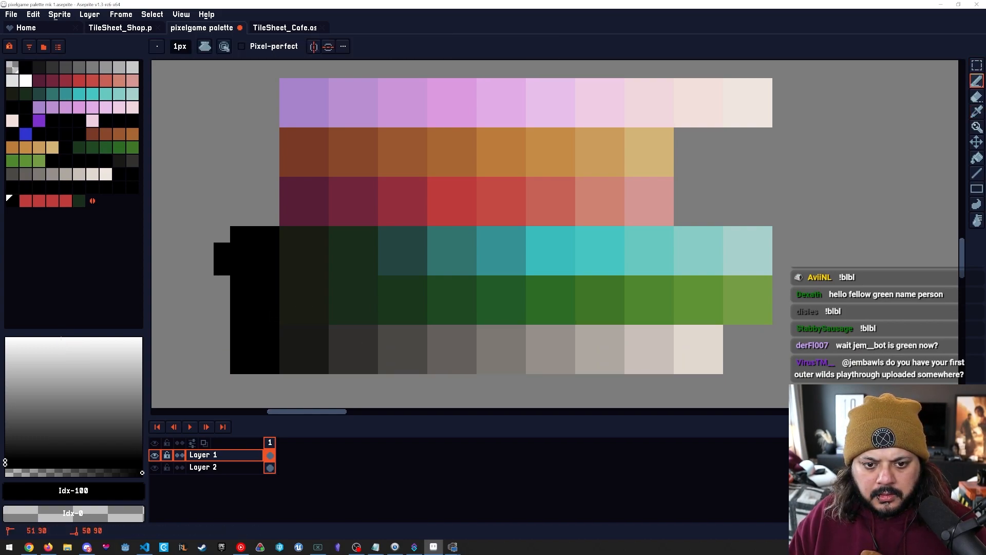
key(alt)
alt+click(305, 353)
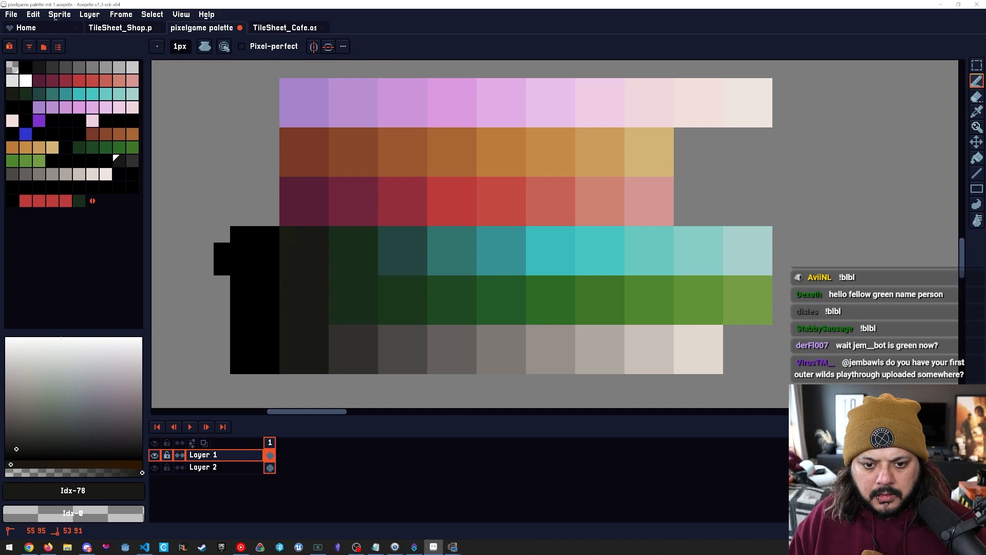
Undo the black swatches painted before the teal and green ramps and the grey ramp's shift.
key(space)
drag(468, 350, 435, 332)
key(ctrl+space)
drag(436, 331, 369, 332)
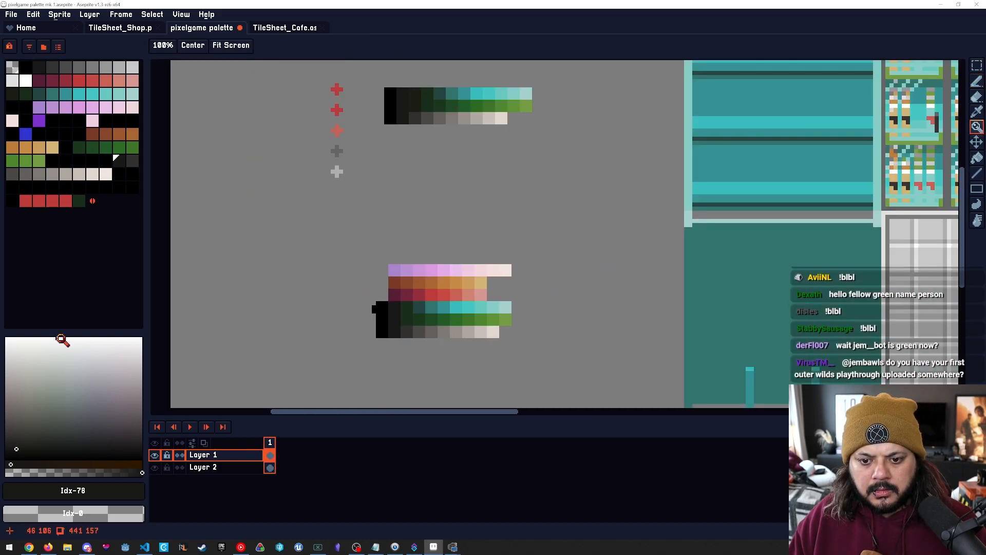
drag(62, 340, 465, 350)
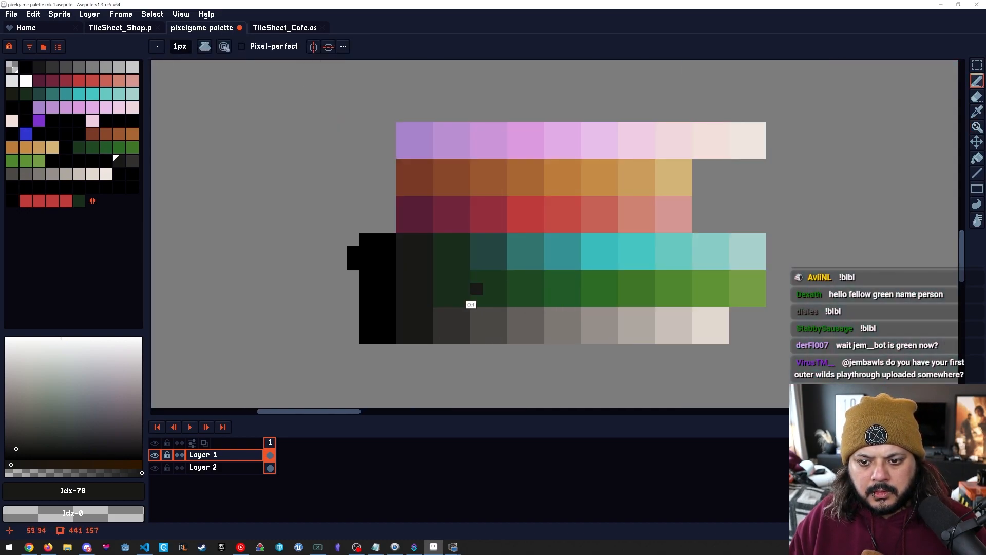
key(ctrl+z)
key(ctrl+z)
key(ctrl+z)
key(ctrl+z)
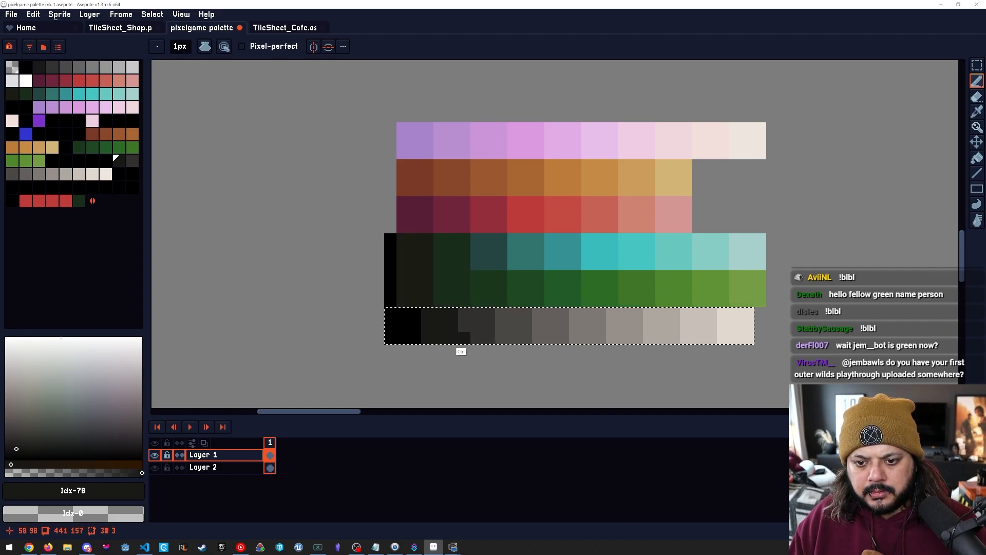
key(ctrl+z)
key(ctrl+z)
key(ctrl+z)
key(ctrl+z)
key(ctrl+z)
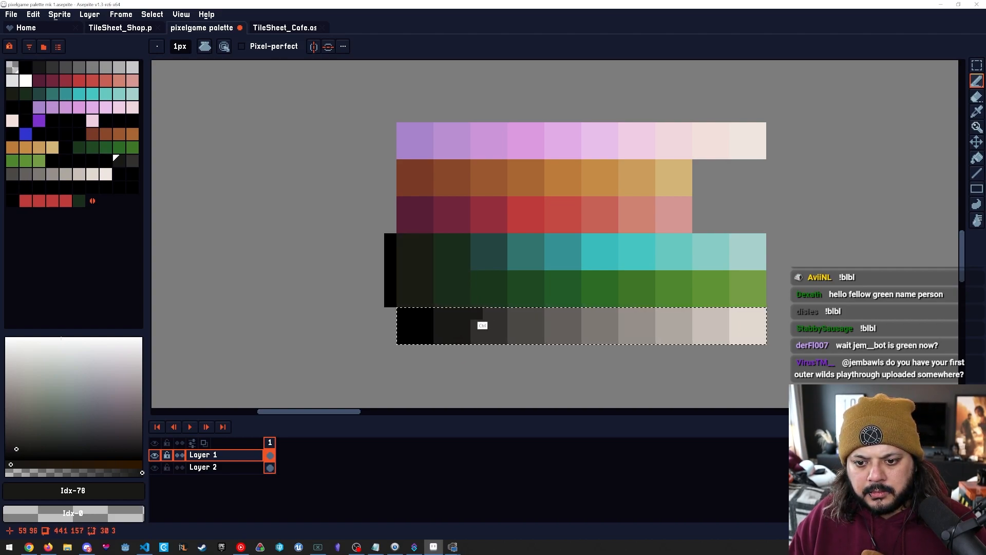
Paint a 1-pixel-wide column along the light end of all six ramps in the grey ramp's lightest colour.
drag(580, 303, 476, 291)
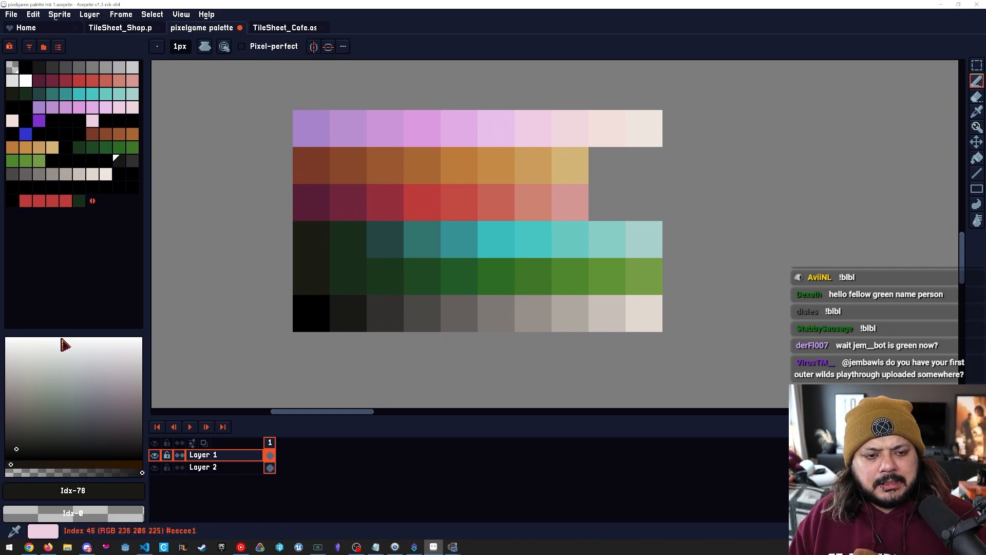
alt+click(642, 315)
click(669, 314)
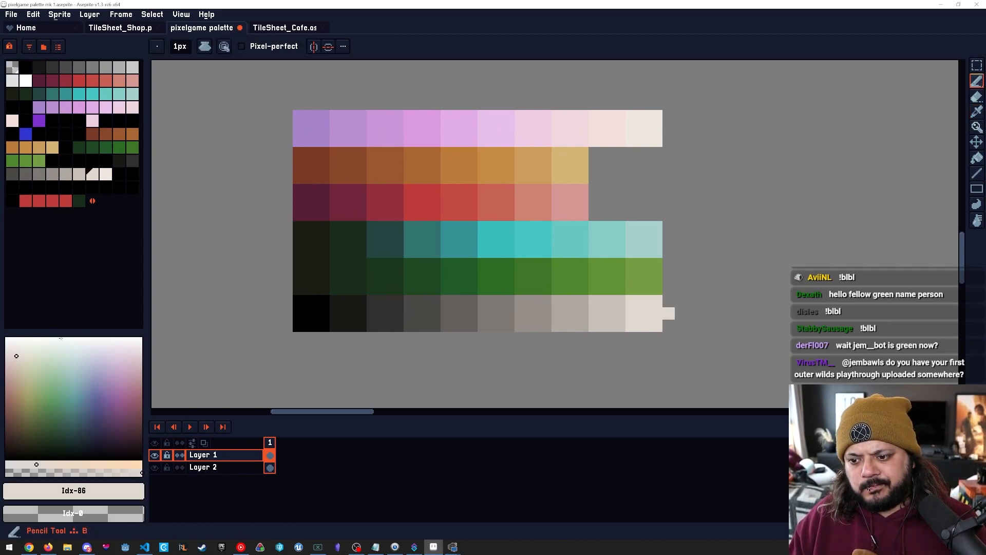
shift+click(669, 118)
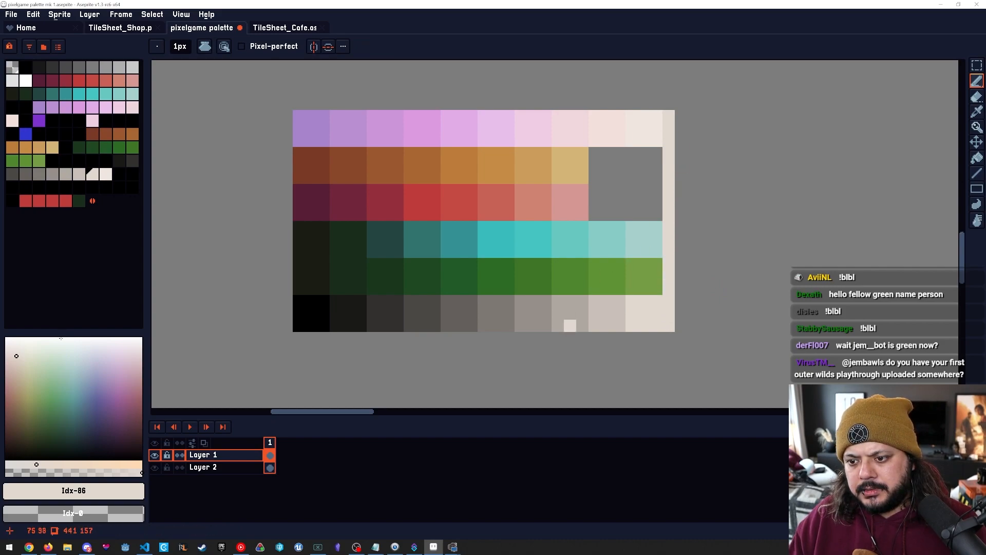
Try to change the saturation of the teal ramp's lightest colour, and undo the light column along the ramps' ends.
drag(595, 301, 534, 290)
drag(559, 328, 615, 309)
key(z)
click(550, 326)
right_click(554, 325)
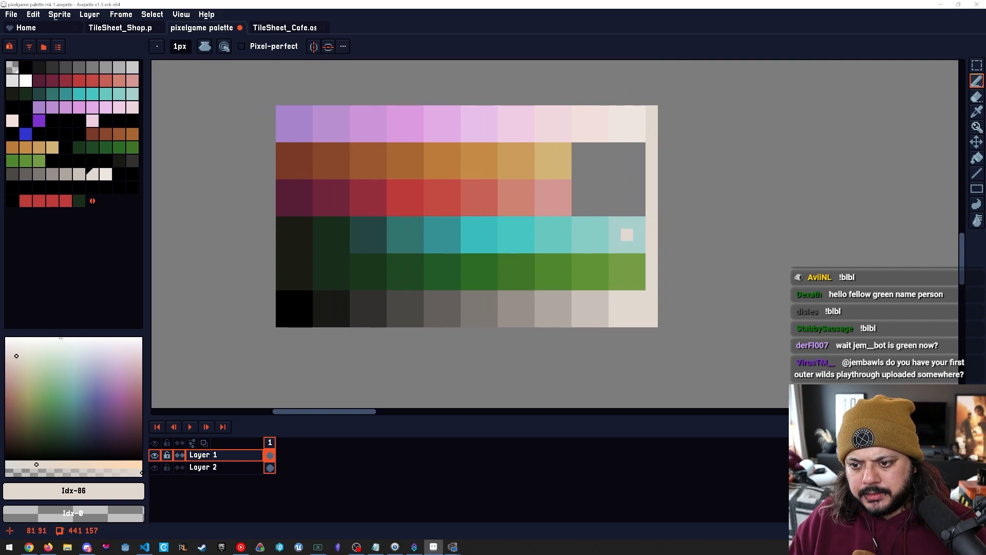
alt+click(639, 235)
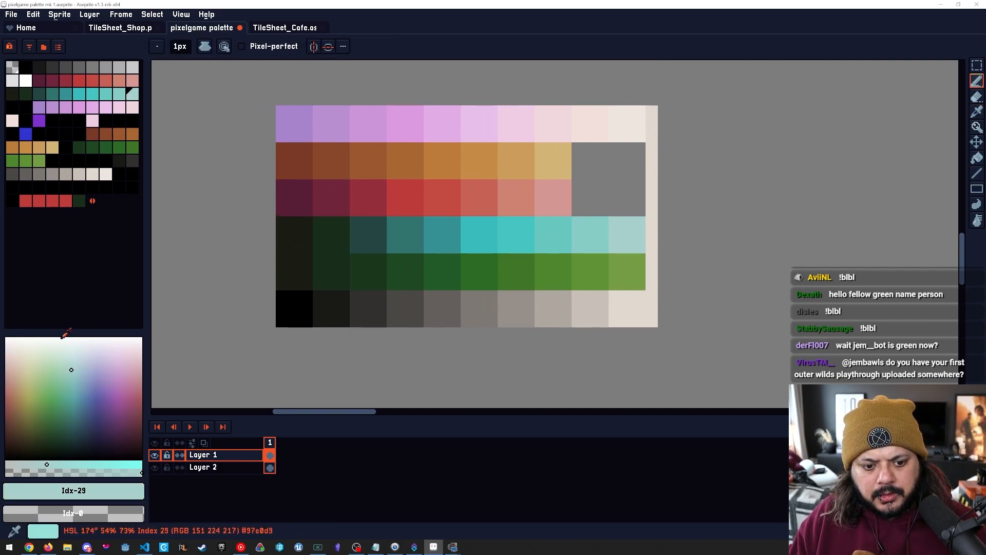
scroll(64, 336, up, 15)
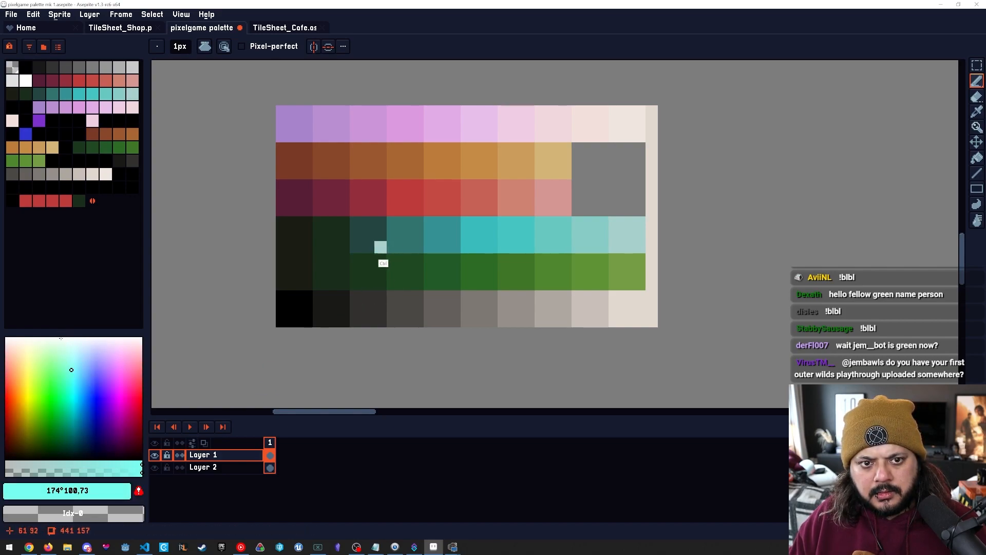
key(ctrl+z)
Enable palette editing and desaturate the teal ramp's lightest swatch to 17% saturation (#b0c7c5).
click(59, 15)
mouse_move(77, 42)
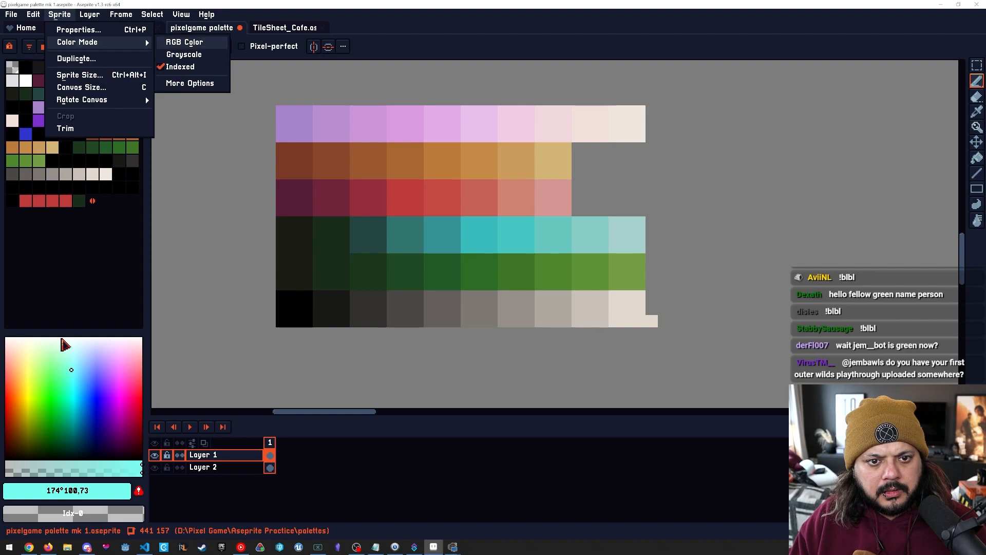
click(90, 265)
alt+click(627, 235)
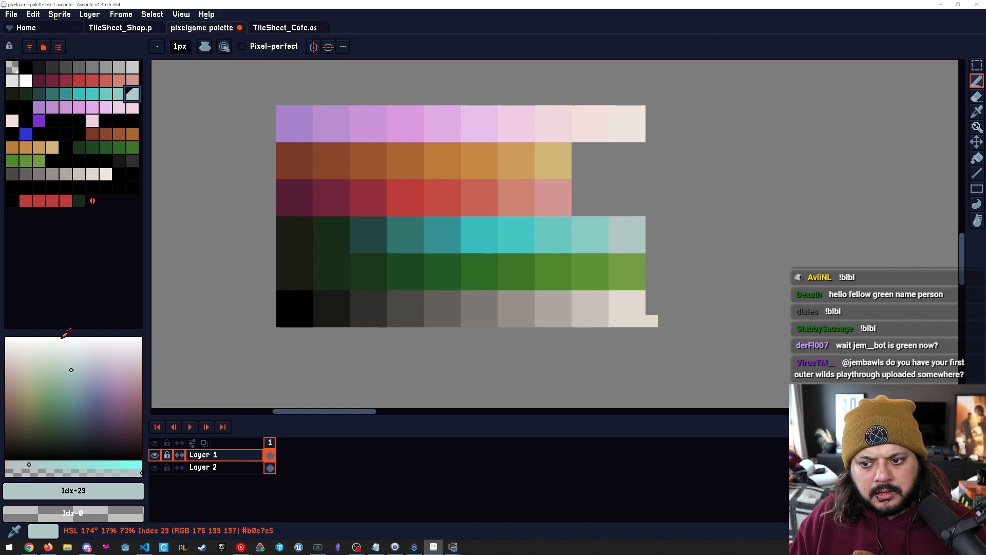
Repaint the 1-pixel-wide column beside the light end of all six ramps, using the grey ramp's lightest colour.
alt+click(652, 320)
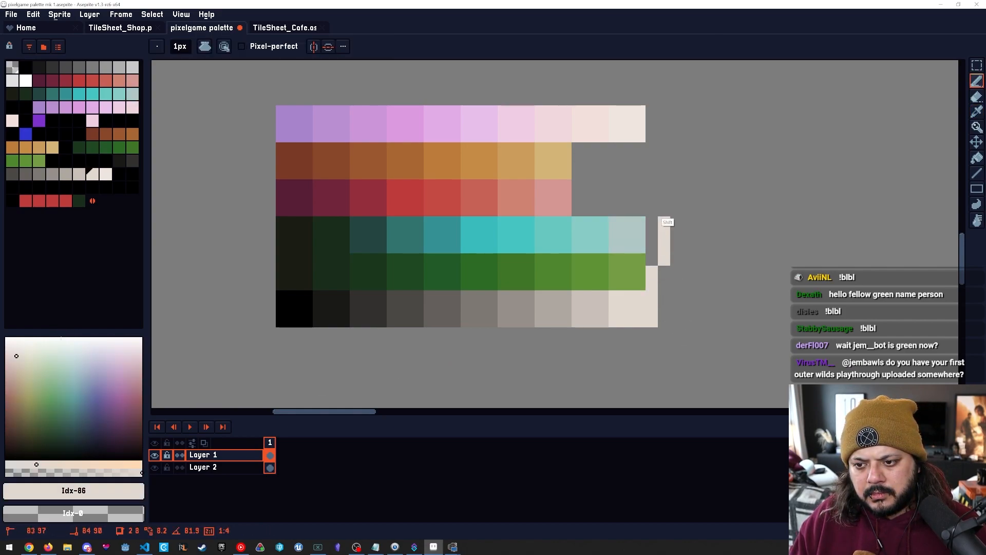
shift+click(652, 114)
mouse_move(640, 260)
mouse_down()
mouse_move(643, 244)
mouse_move(642, 255)
mouse_up()
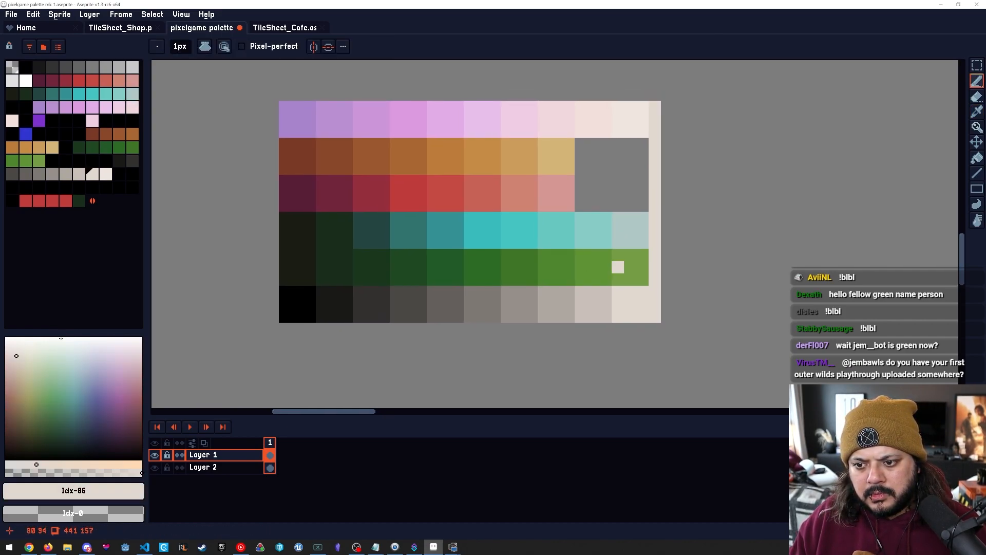
Lighten the teal ramp's lightest swatch to about 86% lightness, a very pale teal near #d5e2e1.
alt+click(630, 231)
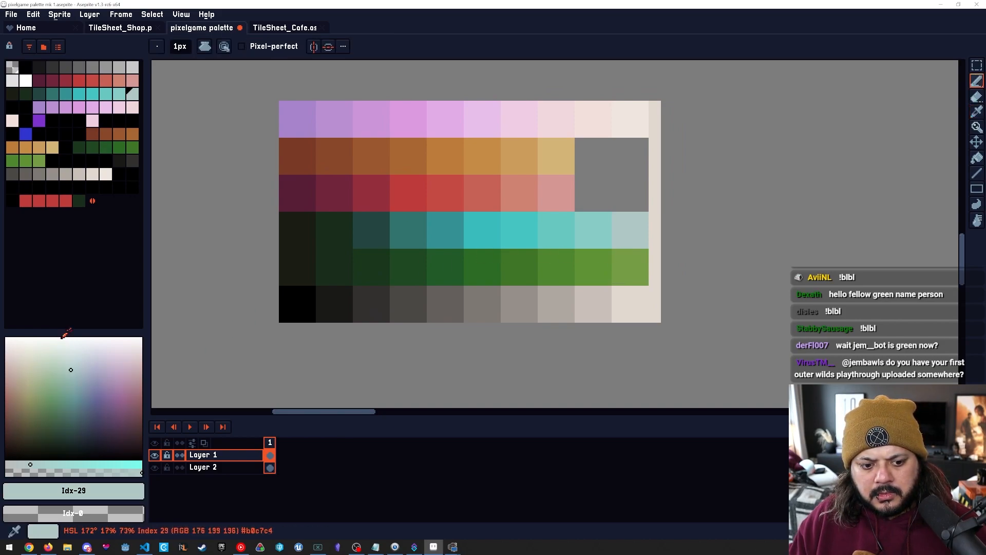
click(70, 365)
drag(70, 365, 69, 353)
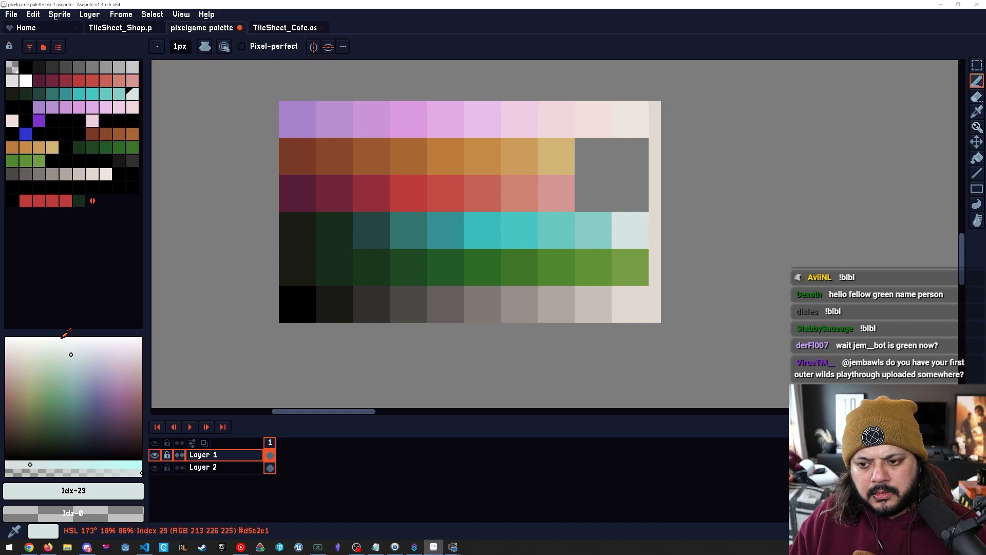
drag(71, 354, 73, 355)
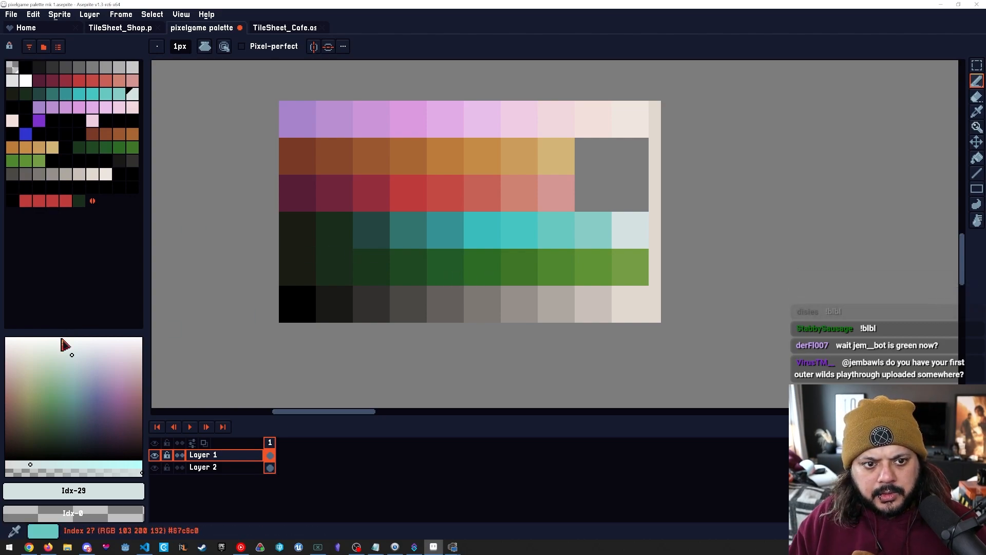
Lighten the teal ramp's second-lightest swatch and desaturate its third-lightest swatch to #6cc3bc.
click(119, 94)
drag(72, 376, 71, 370)
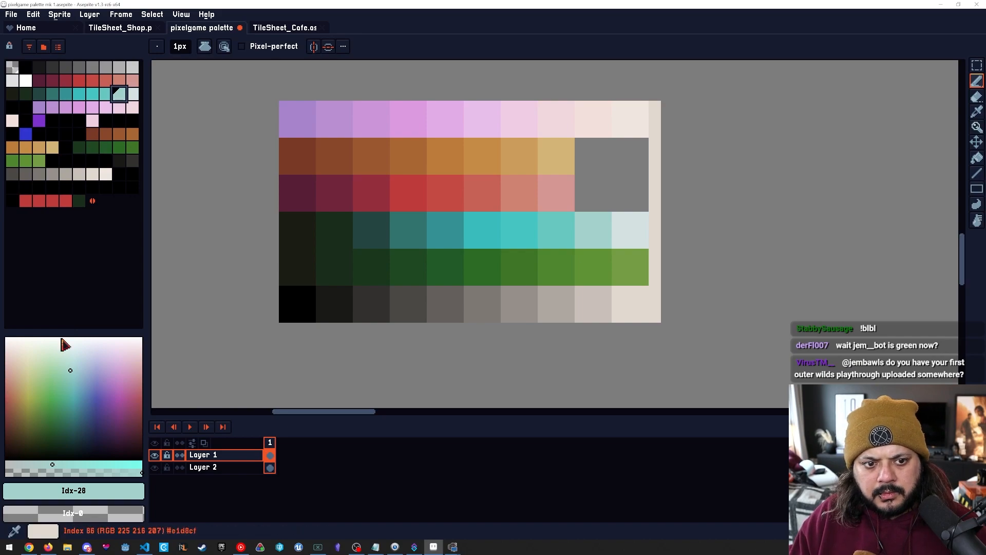
key(bracketleft)
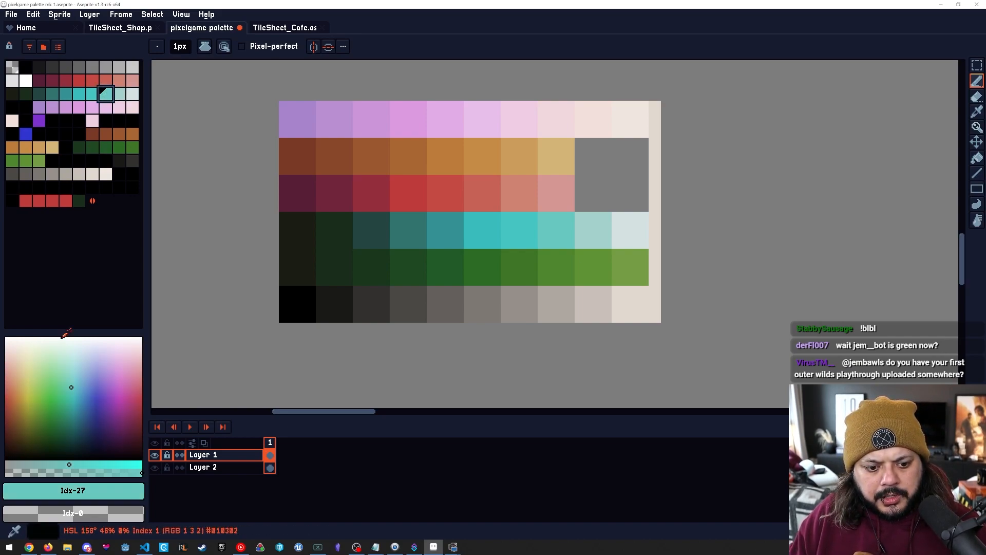
drag(69, 465, 64, 465)
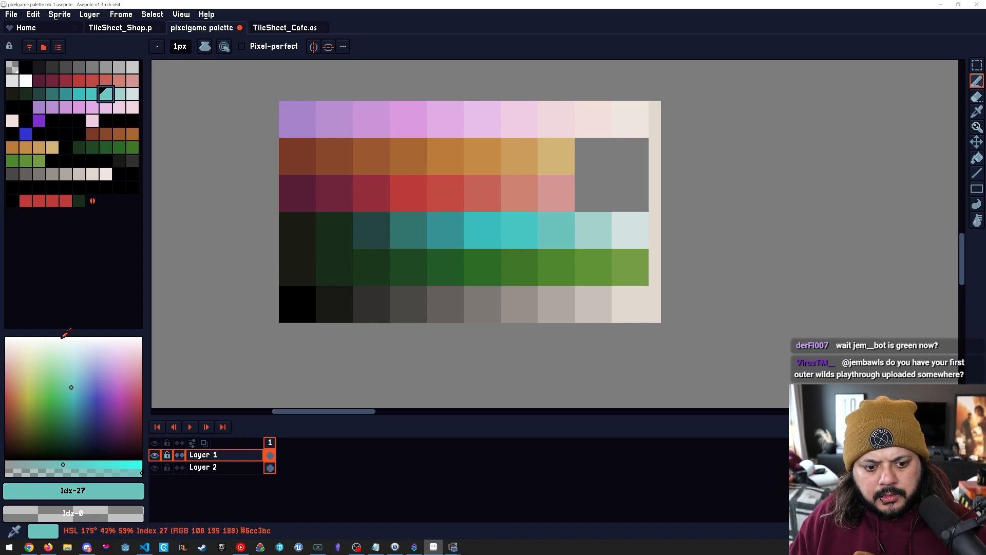
Desaturate the teal ramp's remaining swatches from light to dark, setting Idx-26 to Idx-22 to #4fbcb8, #46b1b1, #3b8d8e, #35716d and #28433e.
key(bracketleft)
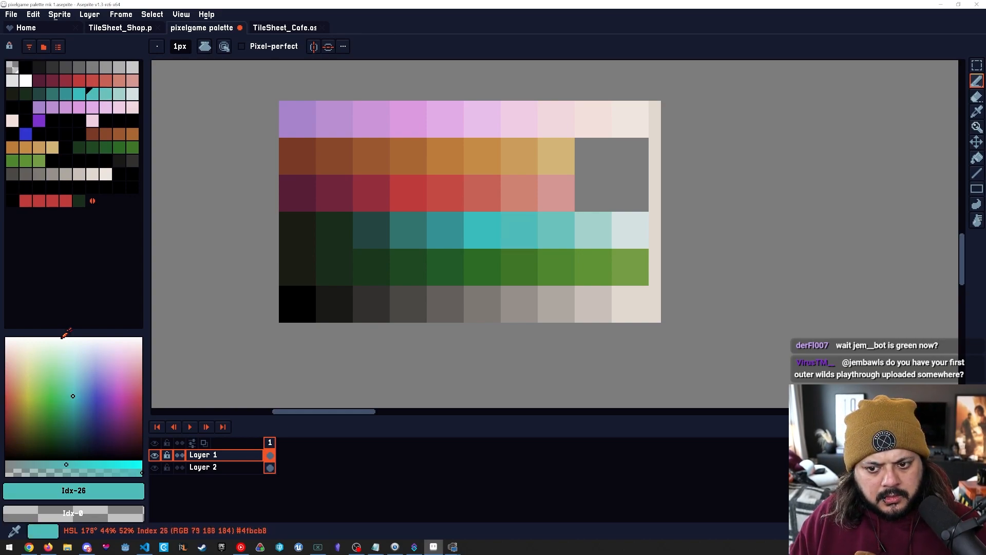
key(bracketleft)
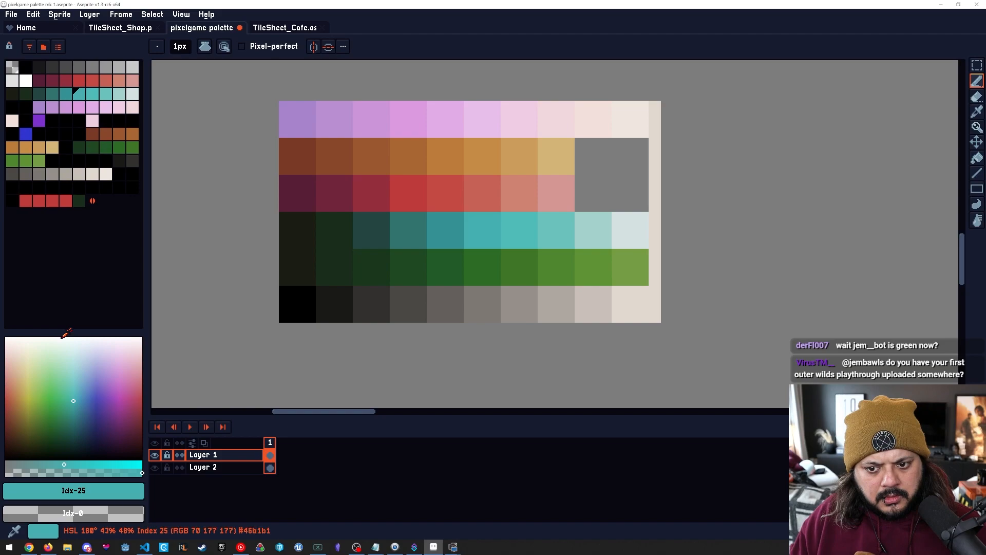
key(bracketleft)
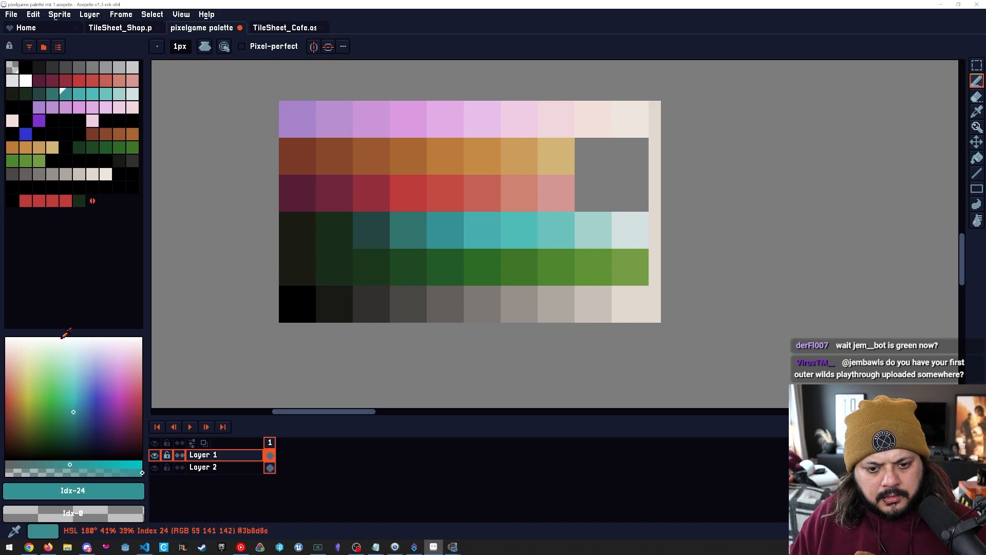
key(bracketleft)
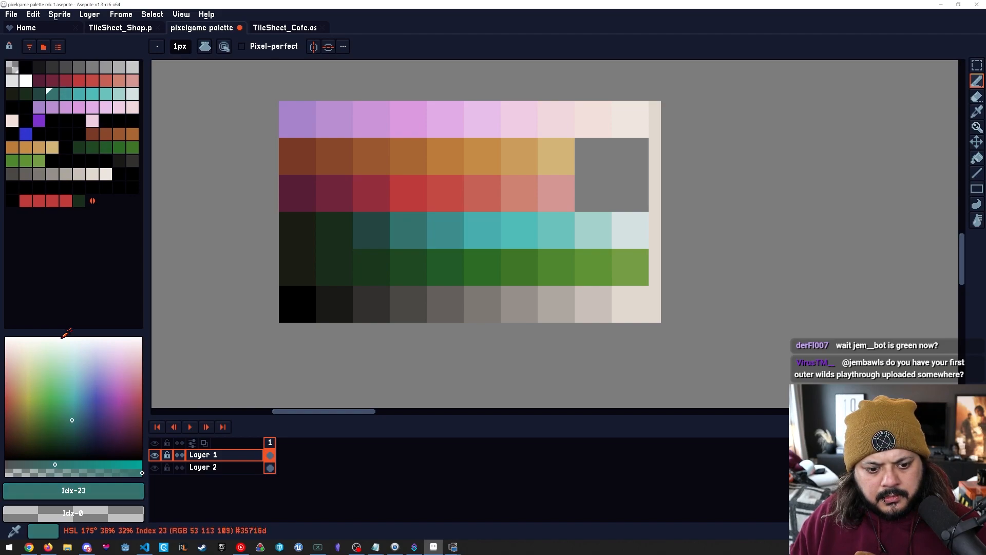
key(bracketleft)
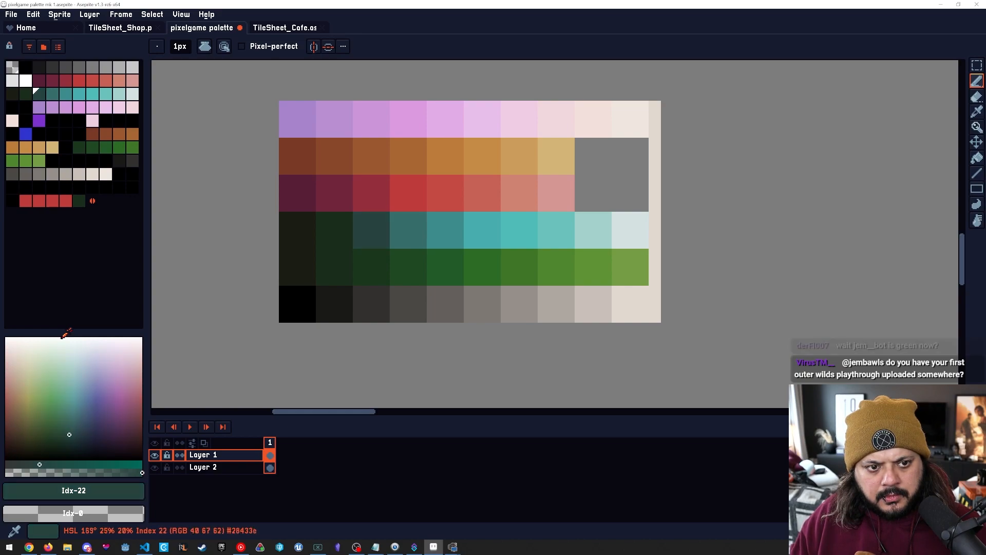
key(bracketleft)
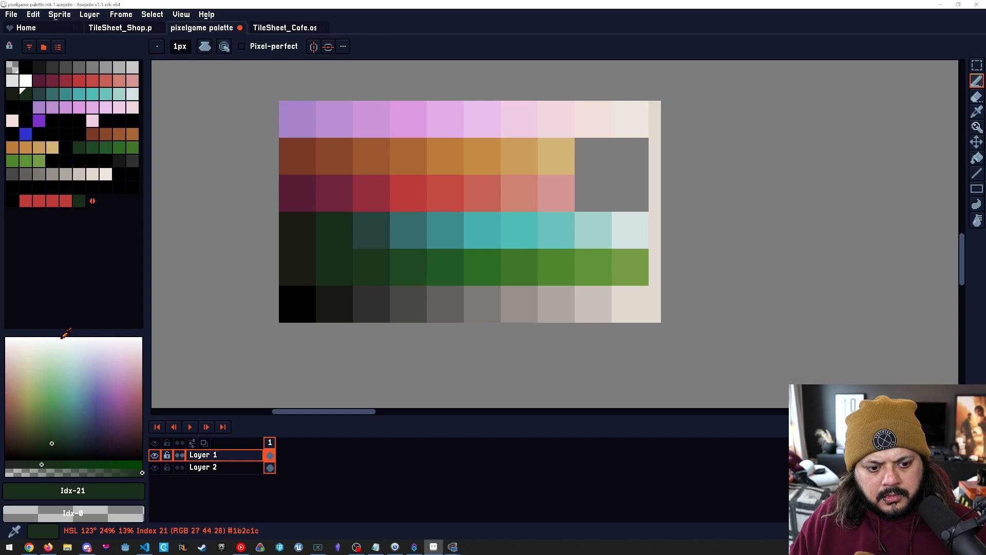
Go back and forth through the teal ramp's palette entries and compare their hue, saturation and lightness.
key(bracketright)
key(bracketright)
key(bracketright)
key(bracketright)
key(bracketright)
key(bracketright)
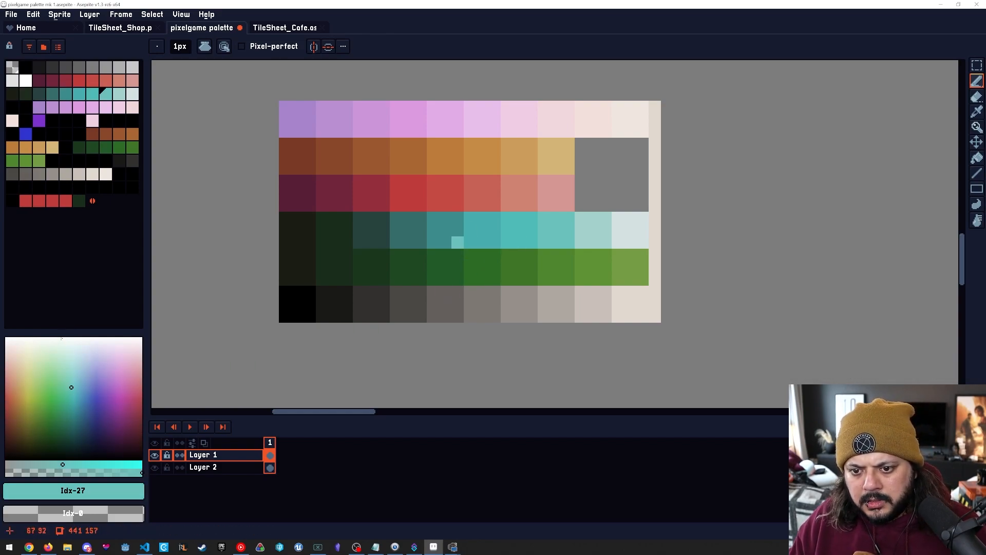
key(alt)
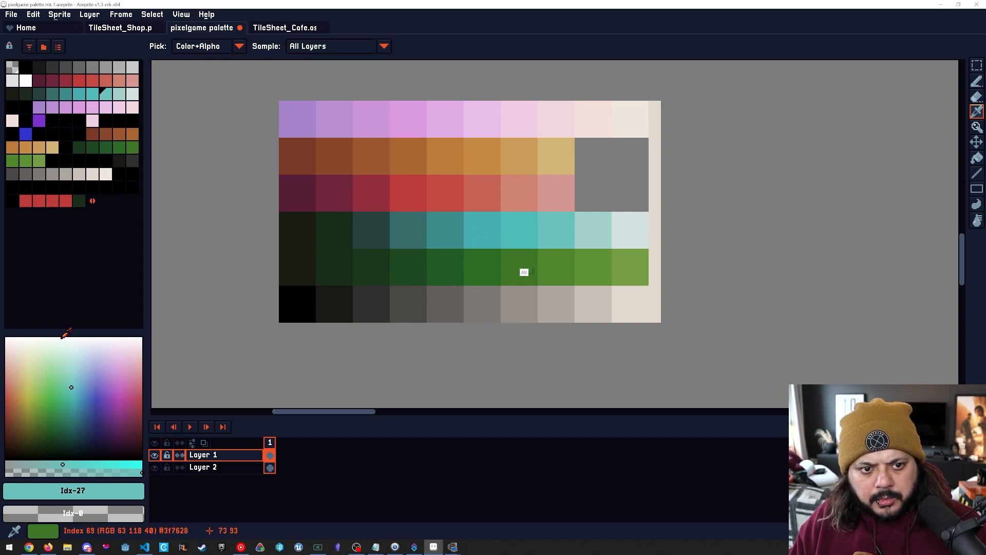
key(bracketright)
key(bracketright)
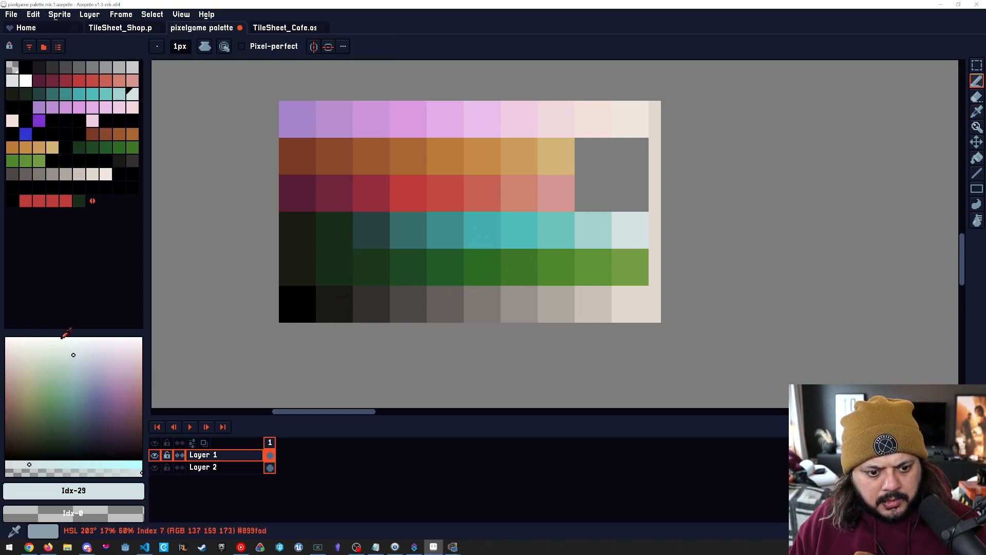
key(bracketleft)
key(bracketleft)
key(bracketright)
key(bracketright)
key(bracketleft)
key(bracketleft)
key(bracketleft)
key(bracketright)
key(bracketright)
key(bracketright)
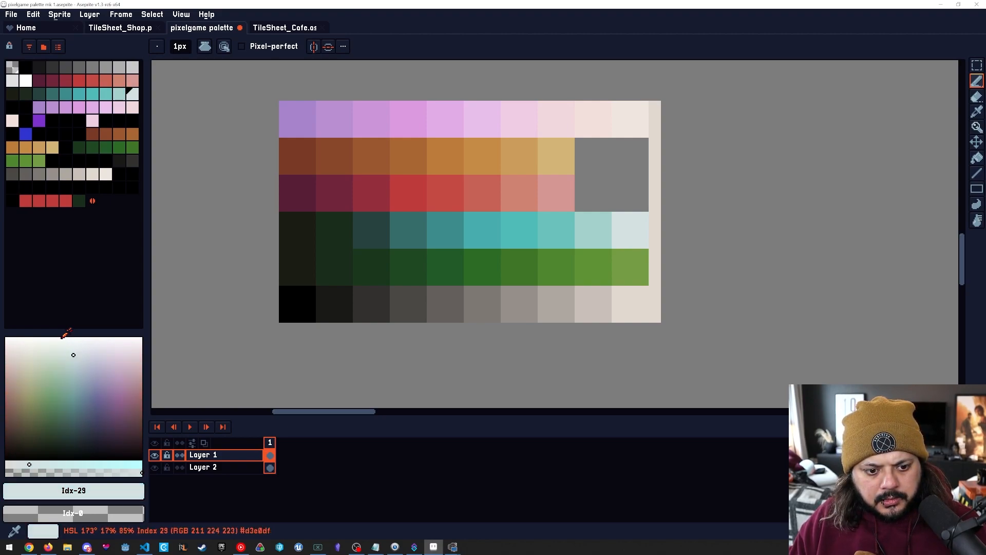
key(bracketleft)
key(bracketleft)
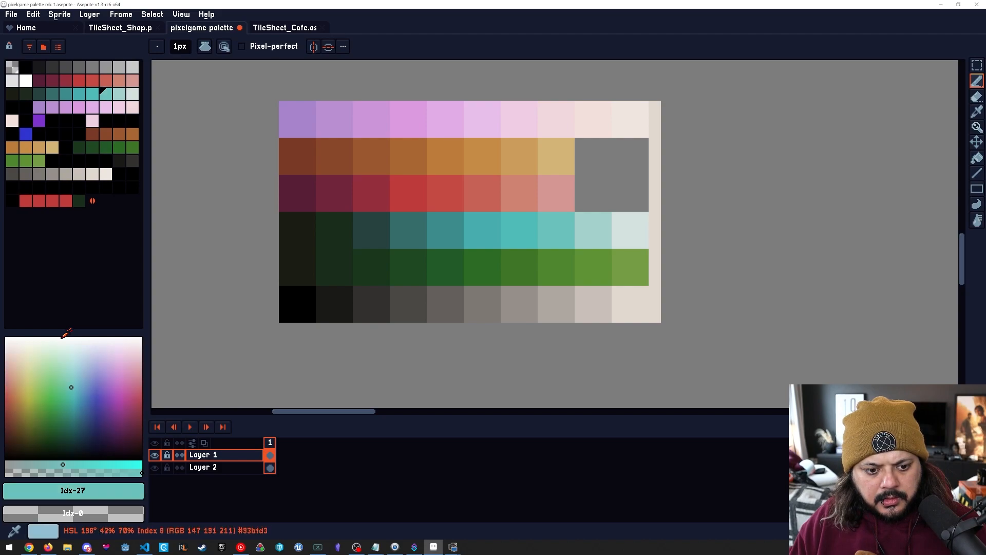
key(bracketright)
key(bracketright)
key(bracketleft)
key(bracketleft)
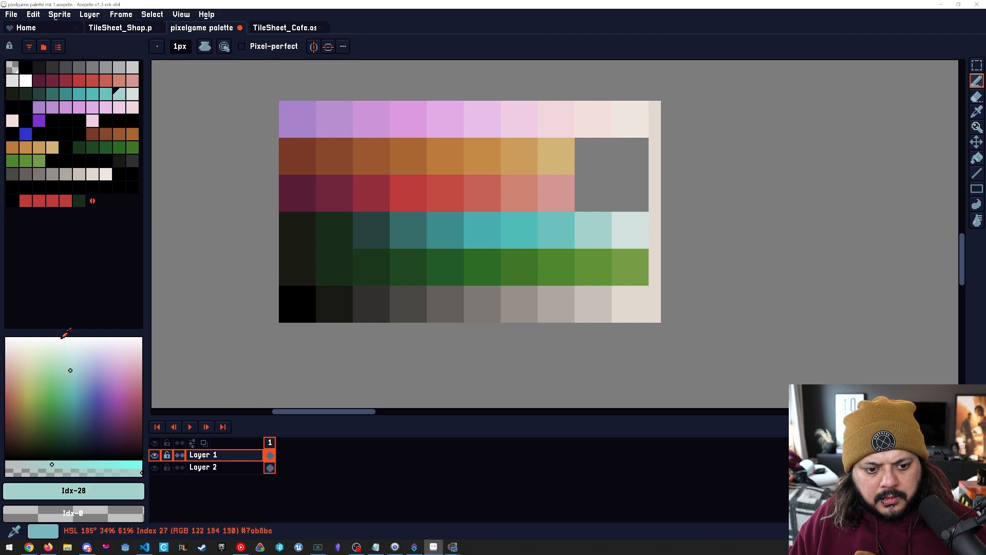
Darken the teal swatch Idx-26 and shift its hue to 175°, giving about #46b4ac.
key(bracketleft)
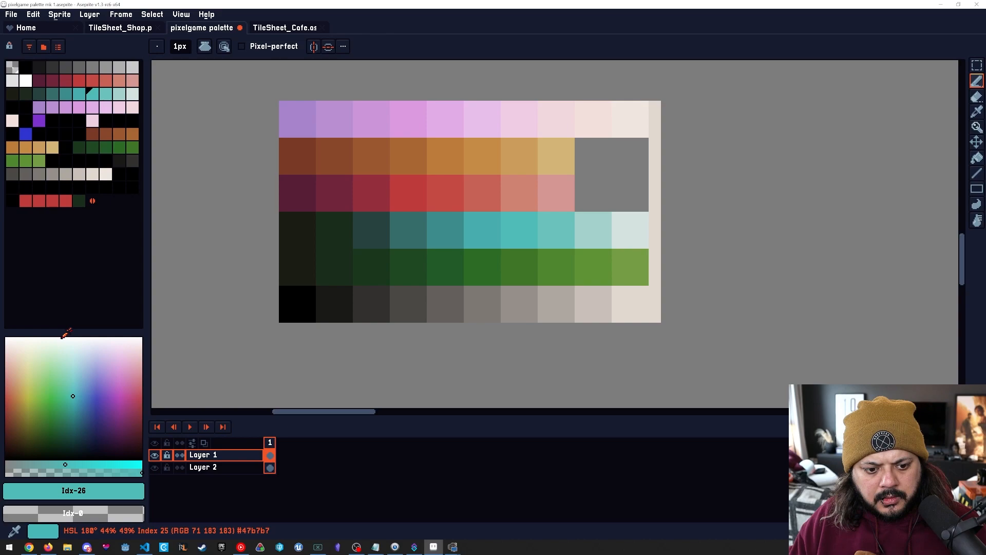
click(73, 400)
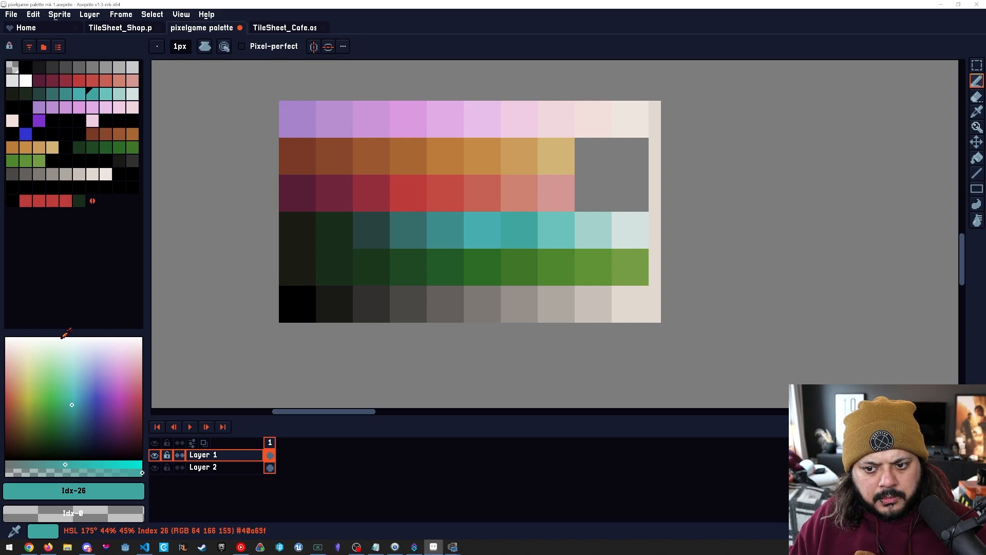
click(71, 400)
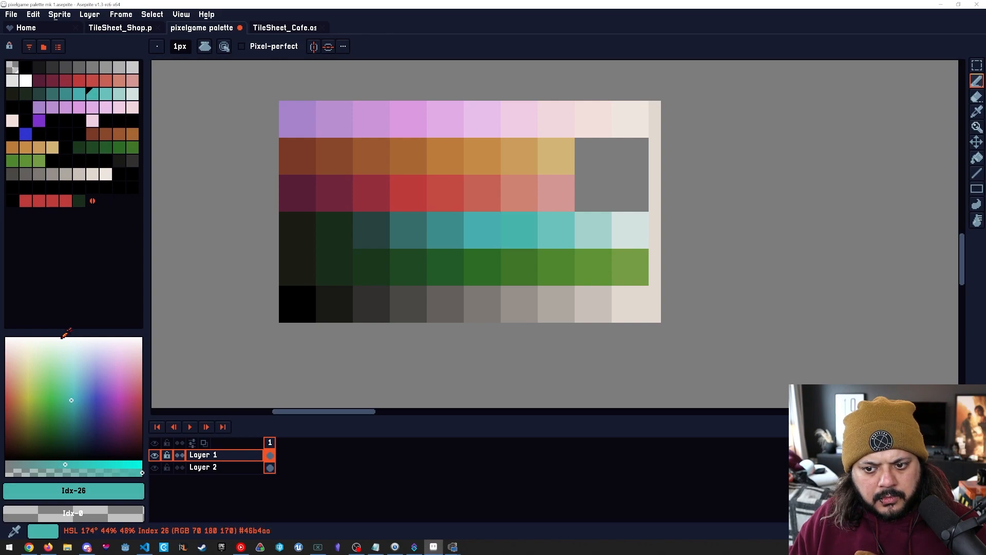
click(70, 400)
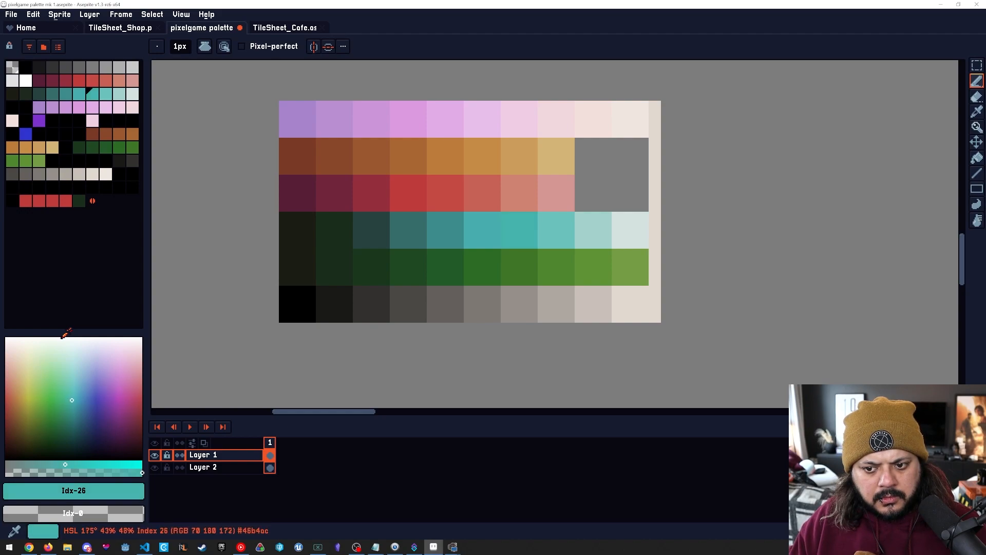
Compare the neighbouring teal swatches and adjust Idx-27 to hue 175° and 59% lightness (#6ec4be).
key(bracketleft)
key(bracketleft)
key(bracketright)
key(bracketright)
key(bracketright)
key(bracketright)
key(bracketright)
key(bracketleft)
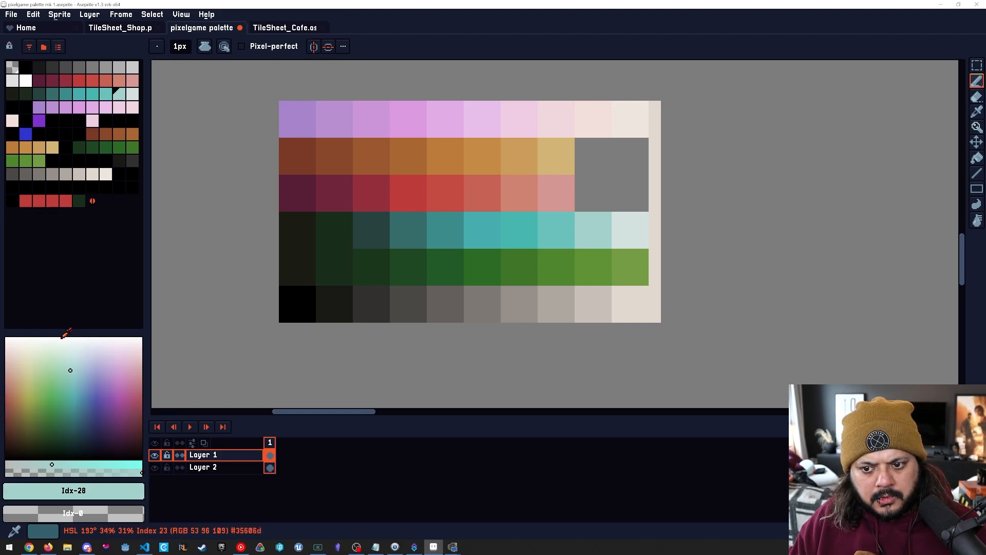
key(bracketleft)
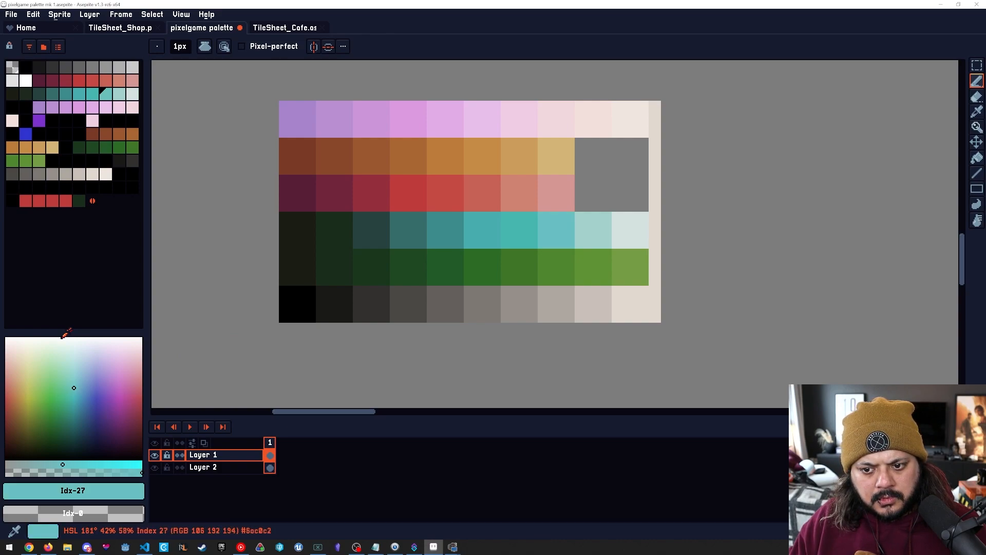
drag(74, 388, 72, 387)
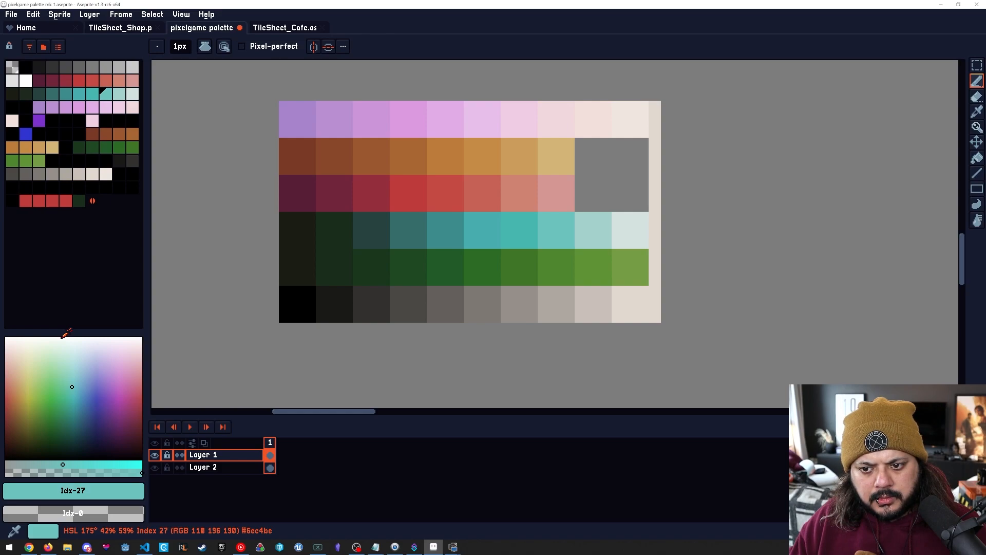
Compare the light teal swatches again and fine-tune the hue and lightness of Idx-26 to a slightly greener teal.
key(bracketright)
key(bracketright)
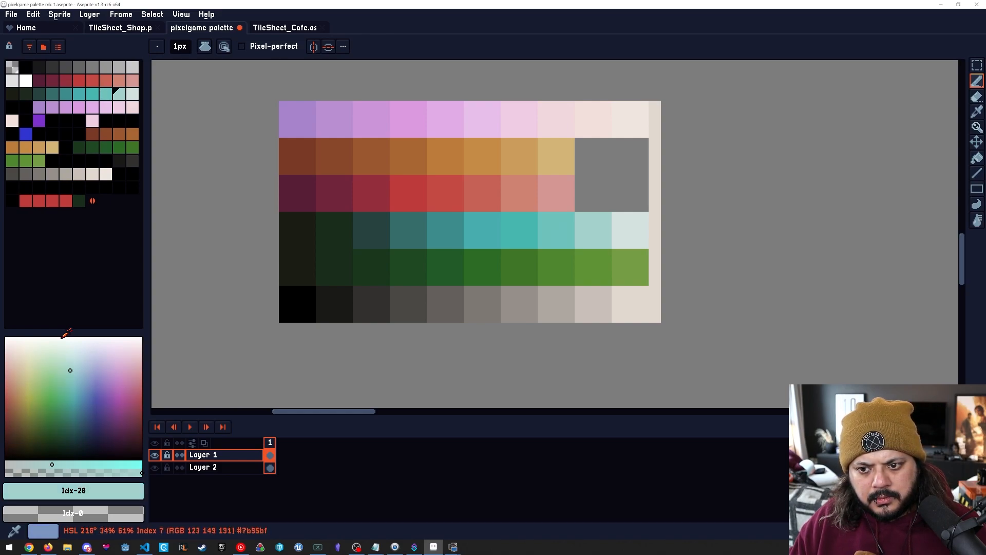
key(bracketleft)
key(bracketleft)
key(bracketleft)
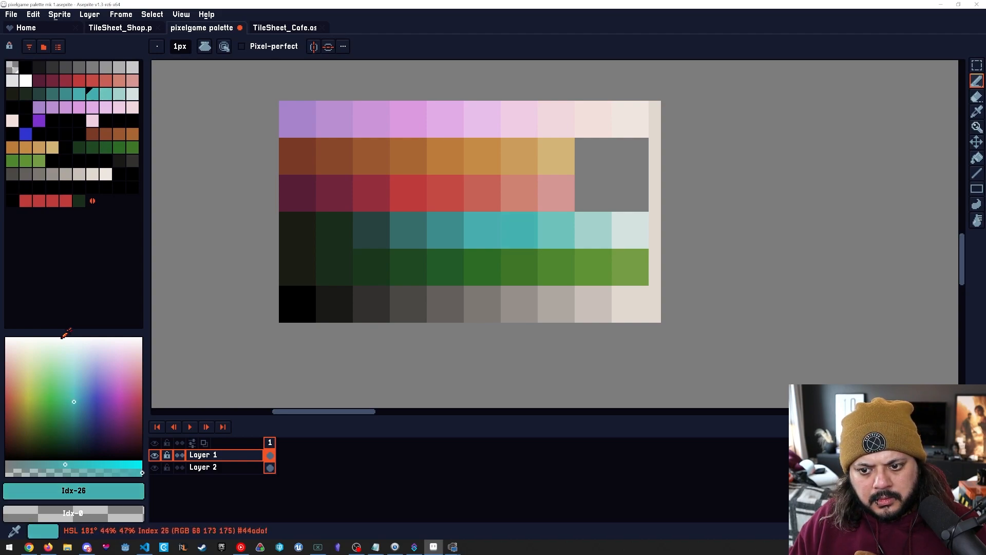
drag(74, 401, 74, 401)
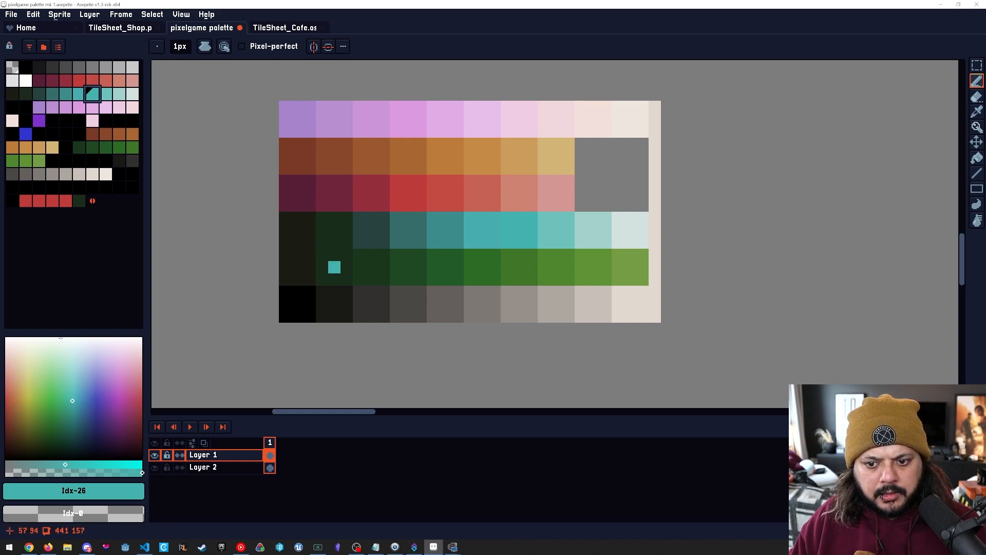
Try copying the light teal of Idx-27 into palette entry Idx-26.
click(105, 94)
key(ctrl+c)
click(92, 94)
key(ctrl+v)
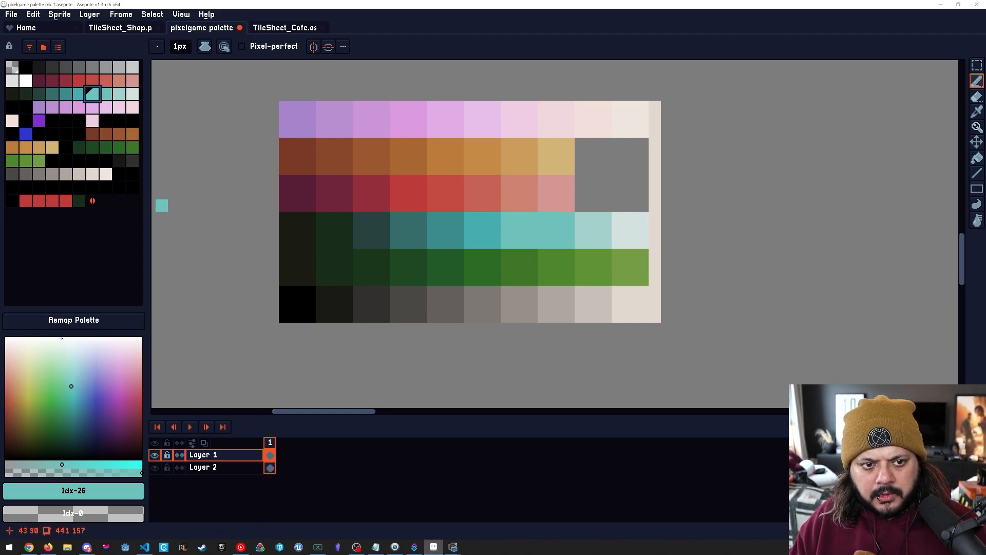
Replace palette entry Idx-26 with a copy of the teal in Idx-25.
click(79, 94)
key(ctrl+c)
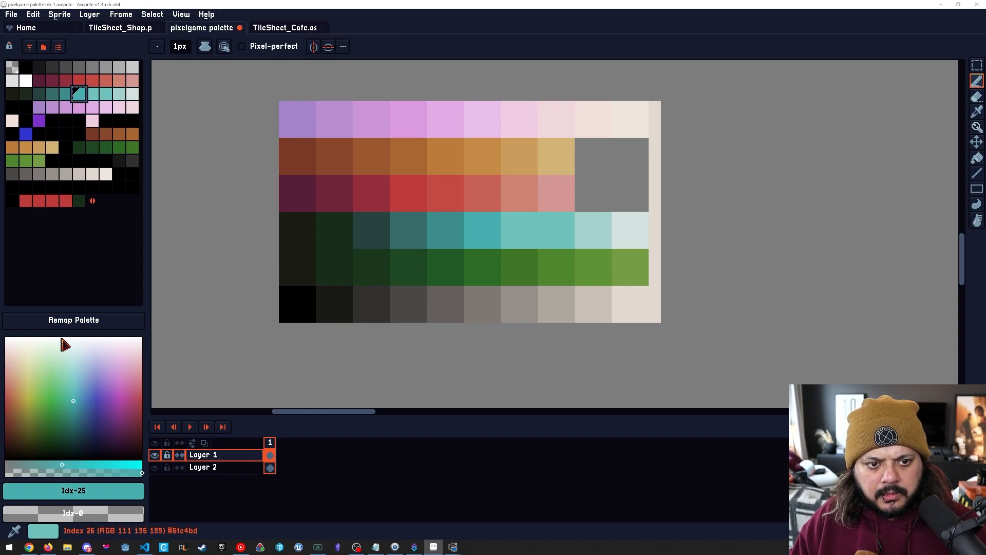
click(92, 94)
key(ctrl+v)
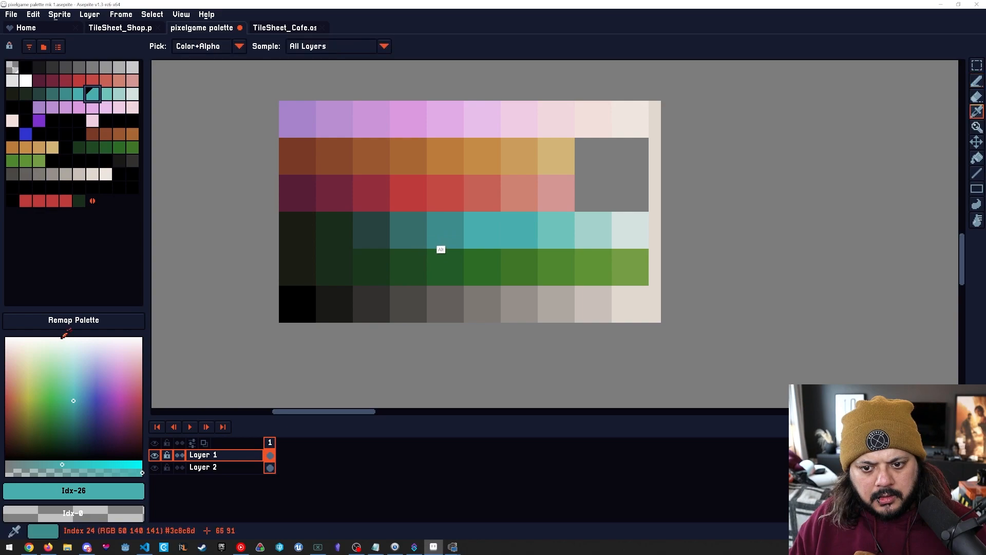
Go back and forth through palette entries Idx-23 to Idx-28 and compare how the teal ramp progresses.
key(bracketleft)
key(bracketright)
key(bracketleft)
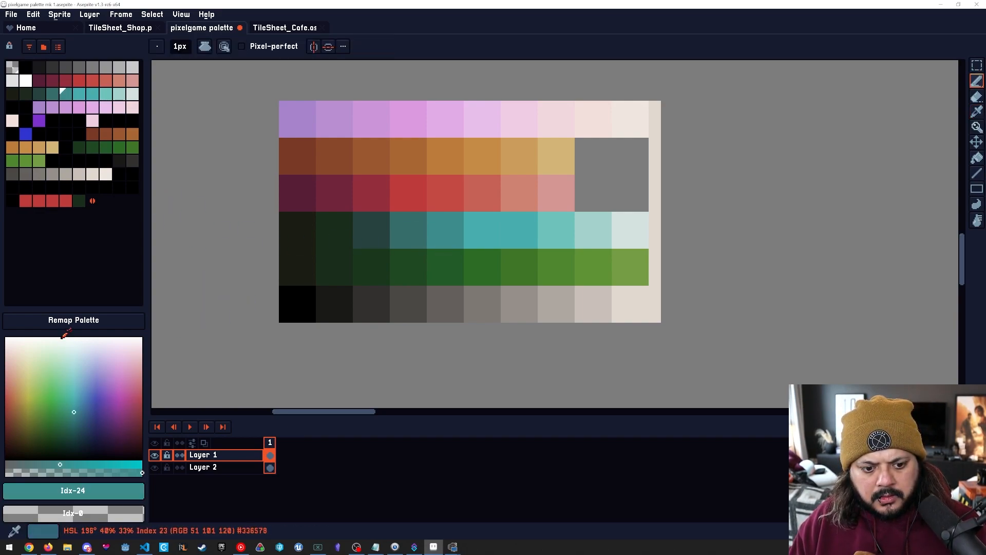
key(bracketleft)
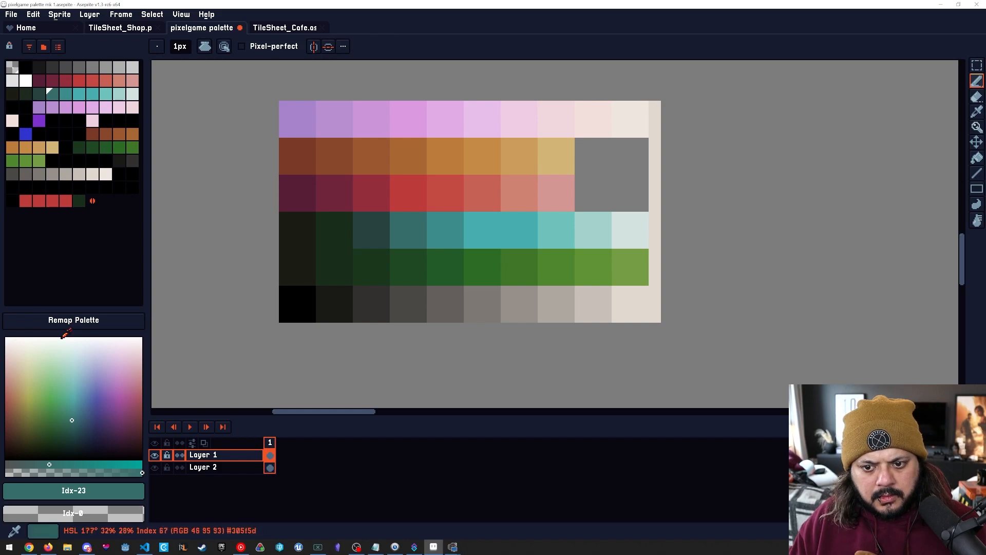
key(bracketright)
key(bracketright)
key(bracketright)
key(bracketright)
key(bracketright)
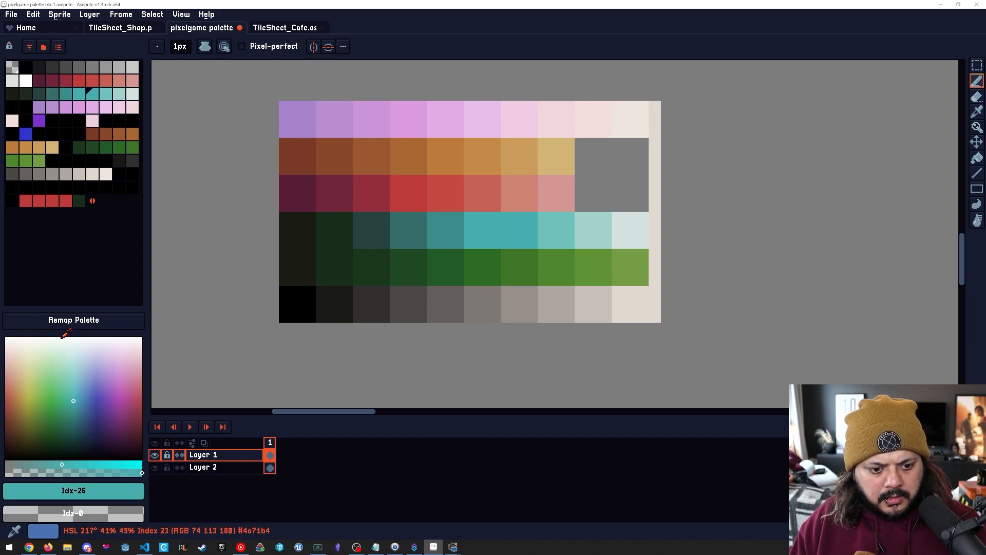
key(bracketright)
key(bracketleft)
key(bracketleft)
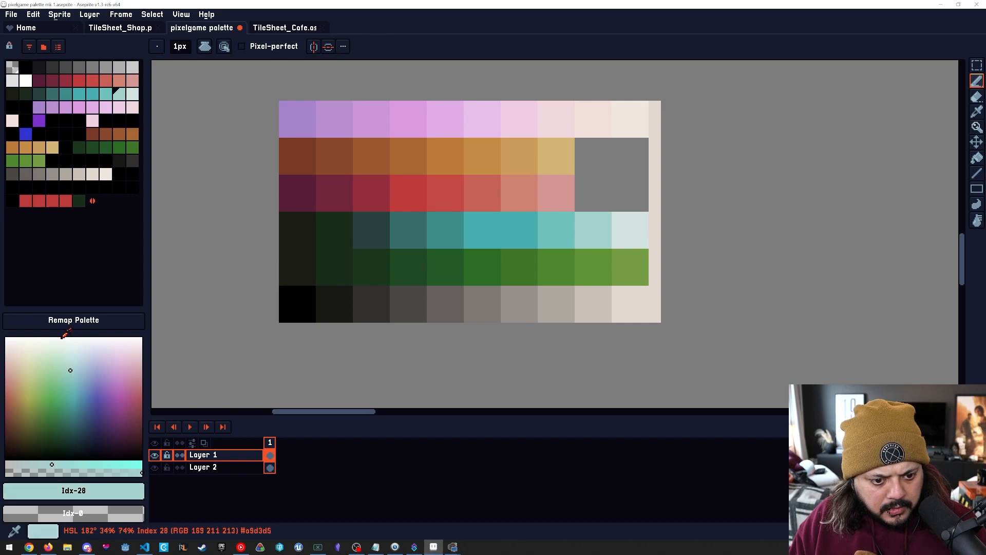
key(bracketleft)
key(bracketleft)
key(bracketleft)
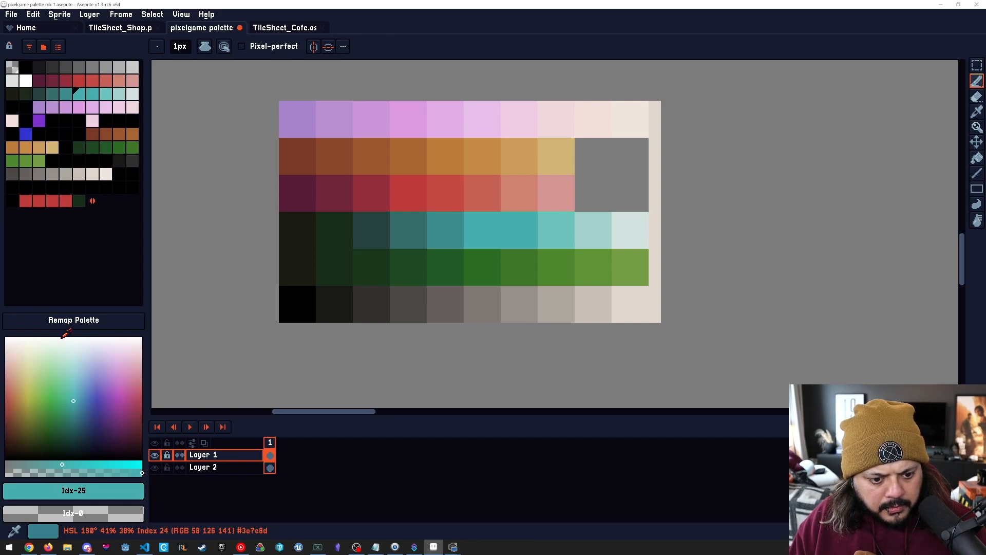
Darken the teal palette entry Idx-23 to about #2e5a59.
key(bracketleft)
click(74, 425)
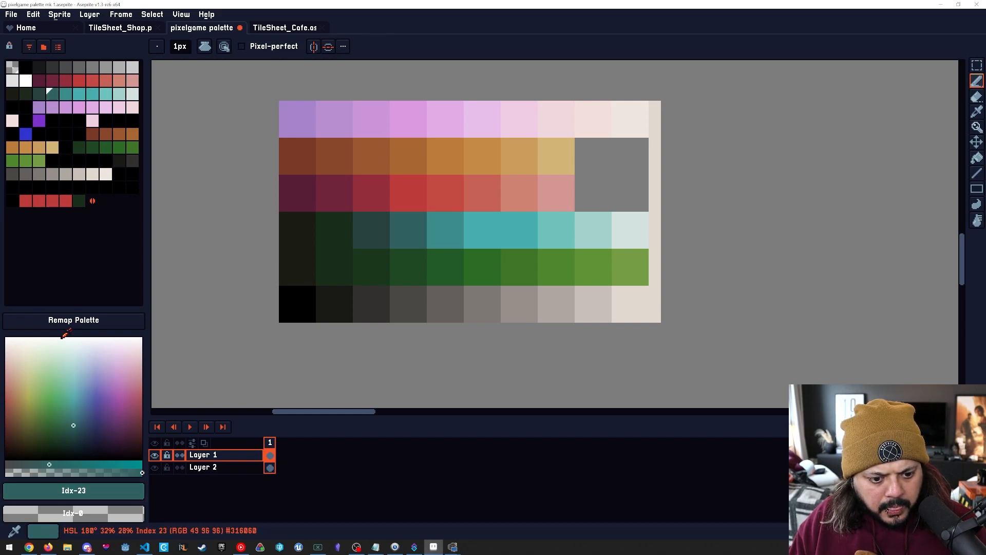
click(73, 428)
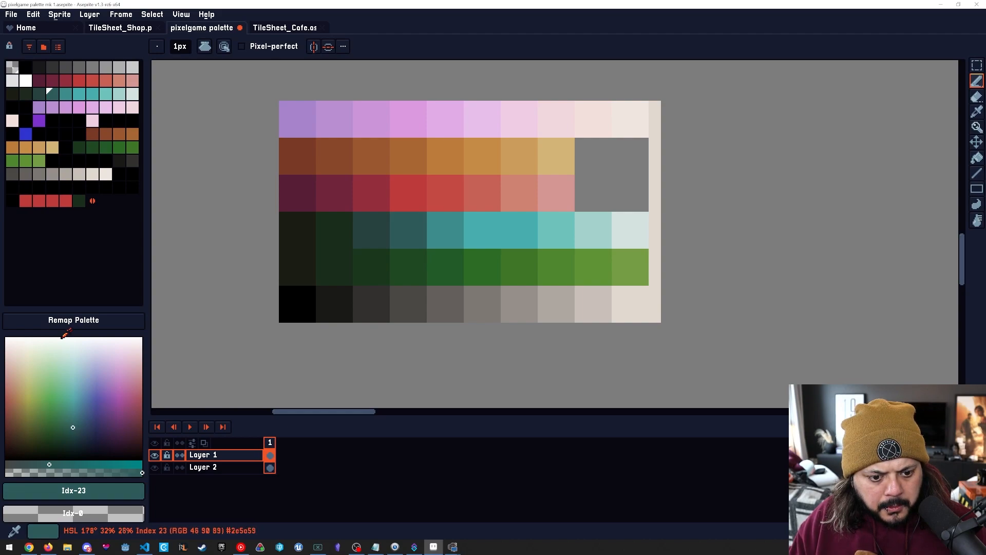
Compare Idx-23 with its neighbouring teal entries and fine-tune it to about #305d5b.
key(bracketright)
key(bracketleft)
key(bracketright)
key(bracketright)
key(bracketleft)
key(bracketleft)
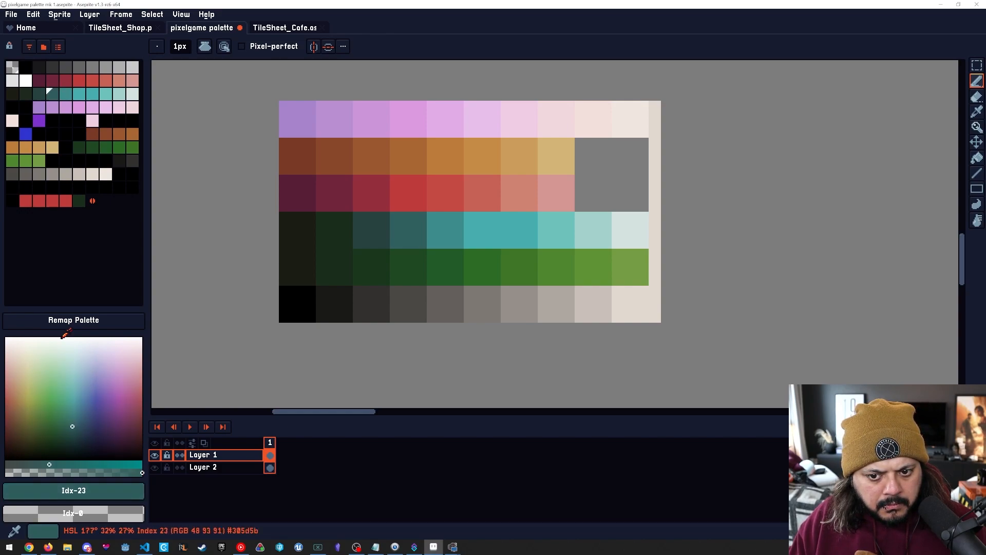
key(bracketright)
key(bracketleft)
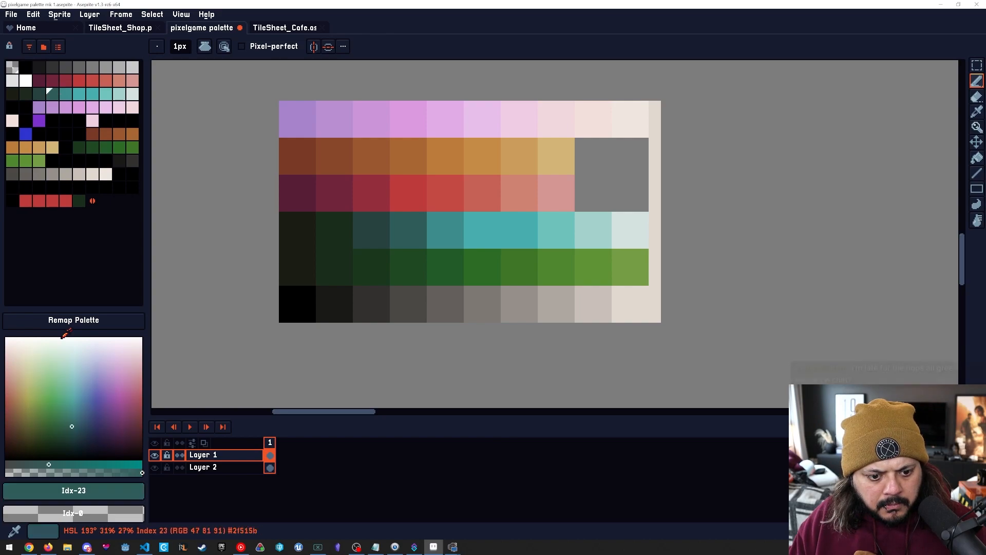
Darken the teal palette entry Idx-22 to #203531 and compare it with Idx-23.
key(bracketleft)
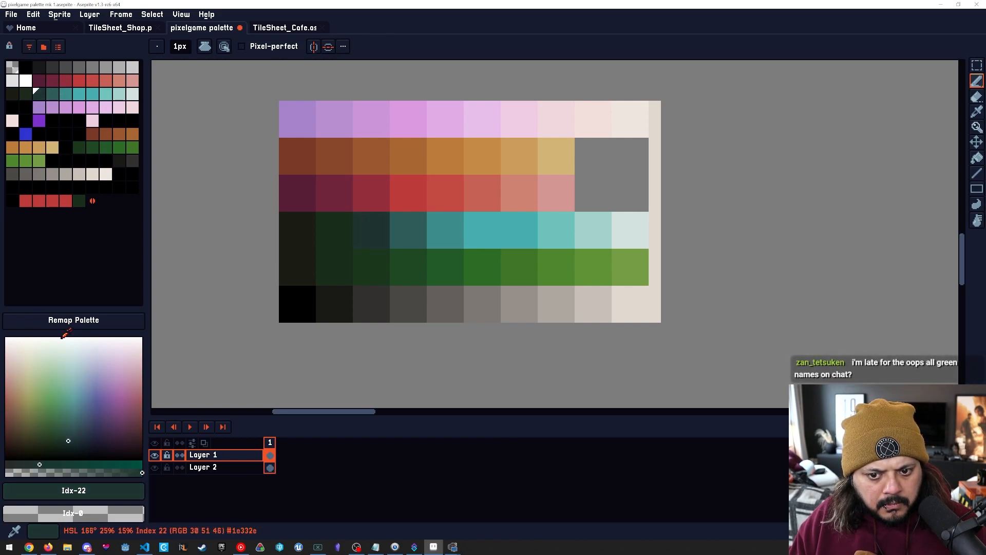
key(bracketright)
key(bracketleft)
Adjust palette entry Idx-21 to a muted dark green, #1d2a1e, undoing an unwanted change along the way.
key(bracketleft)
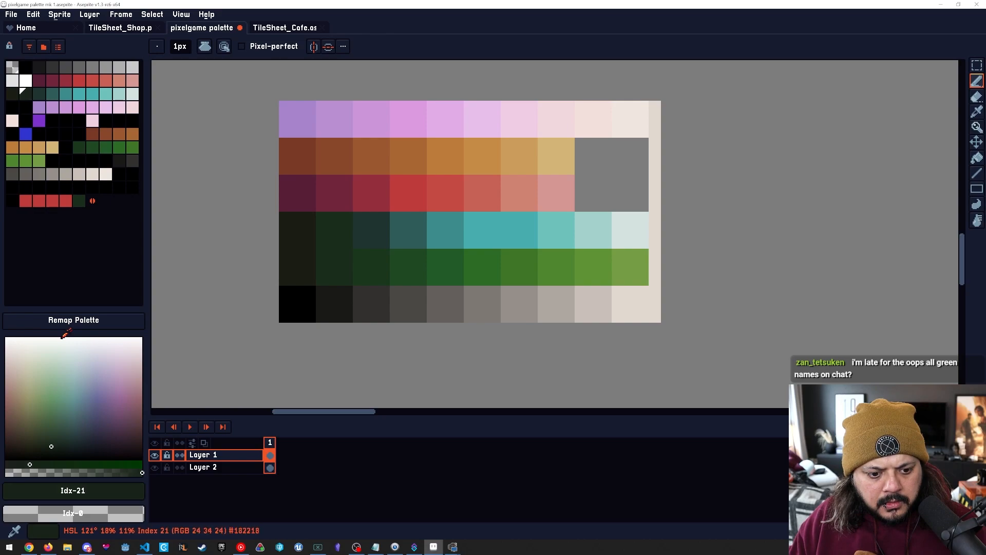
mouse_move(49, 449)
mouse_down()
mouse_move(138, 369)
mouse_move(107, 337)
mouse_move(39, 414)
mouse_move(46, 422)
mouse_up()
key(ctrl+z)
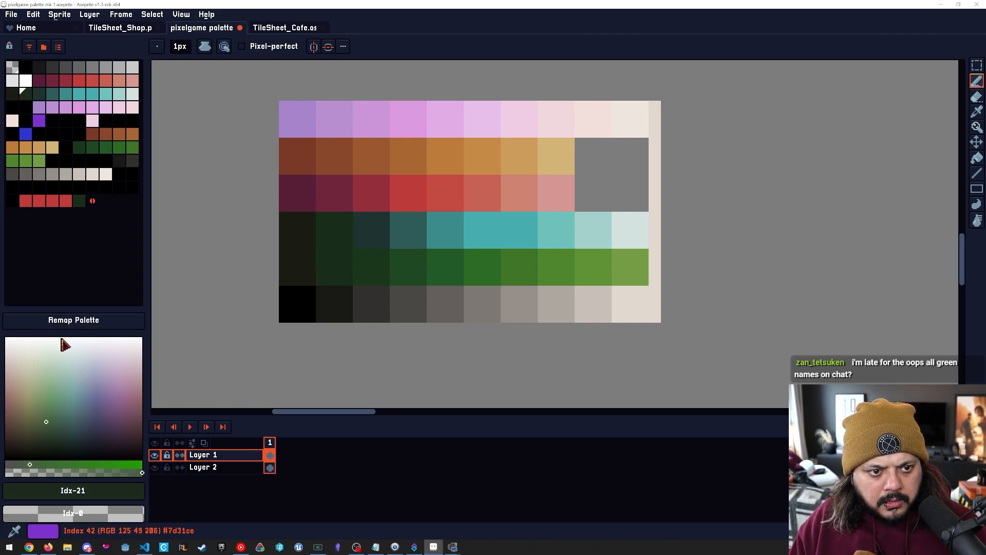
key(bracketleft)
key(bracketright)
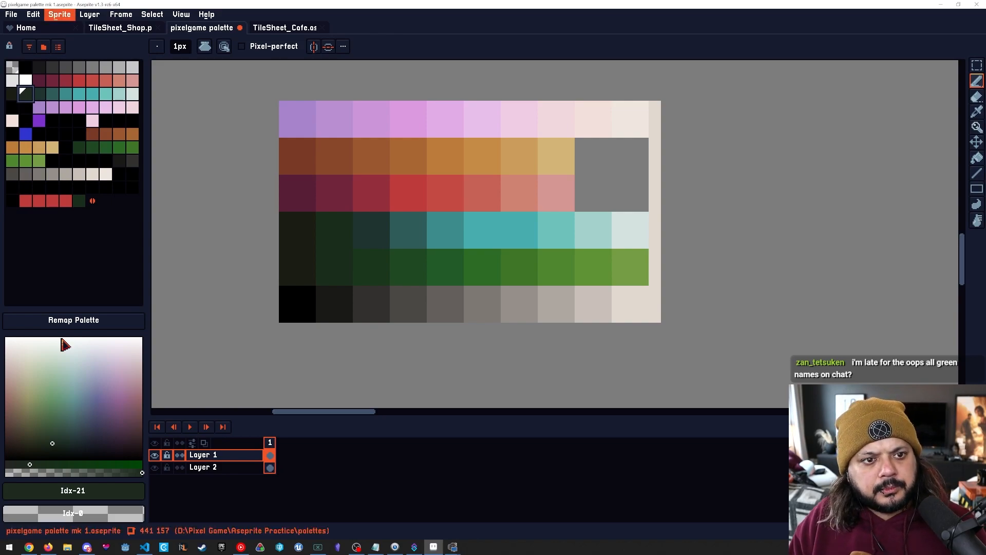
key(Down)
key(Down)
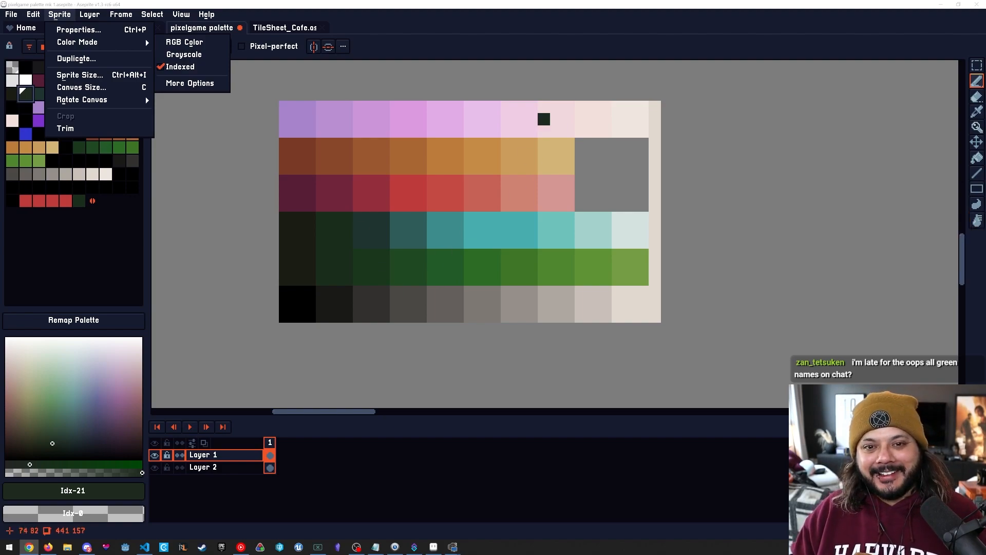
click(519, 62)
mouse_move(495, 118)
mouse_down()
mouse_move(485, 192)
mouse_move(504, 120)
mouse_up()
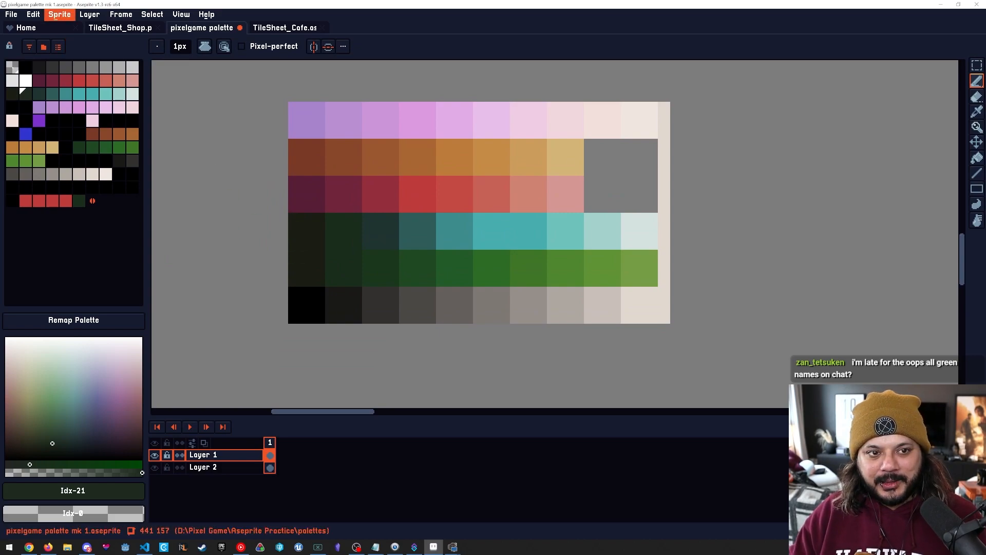
Convert the sprite's colour mode to RGB Color.
click(59, 15)
mouse_move(103, 42)
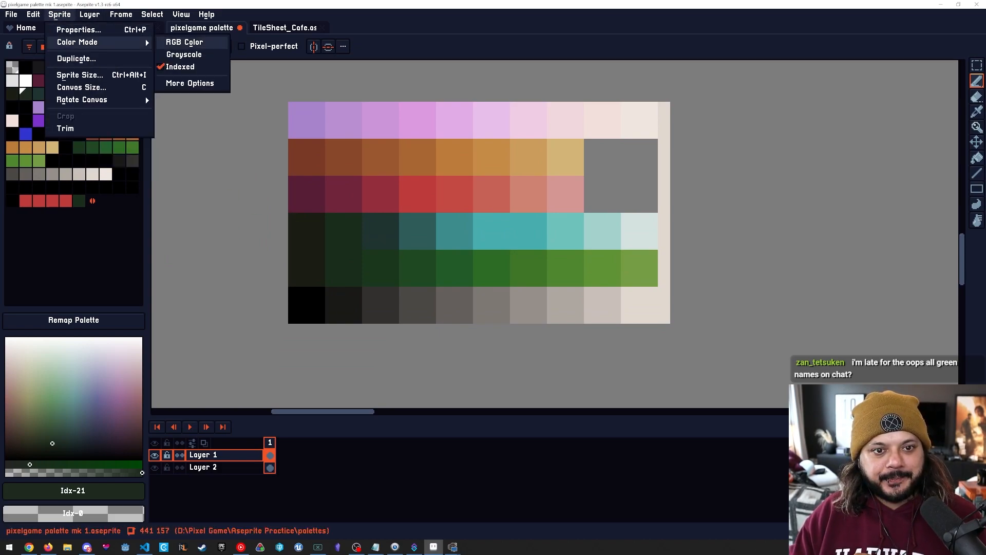
click(184, 42)
Delete the duplicate teal swatch from the canvas ramp and move the three lighter swatches over to close the gap.
key(m)
click(516, 218)
key(Delete)
drag(572, 225, 657, 248)
drag(601, 231, 564, 231)
click(540, 304)
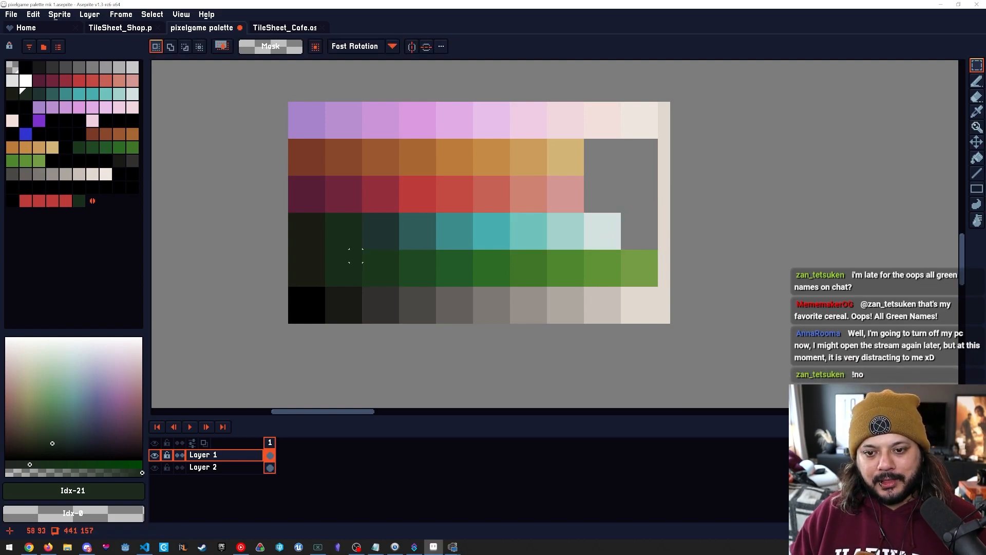
Recolour the teal ramp's second canvas swatch with the dark green of palette entry Idx-21.
key(ctrl+space)
mouse_move(470, 296)
mouse_down()
mouse_move(444, 296)
mouse_move(472, 295)
mouse_move(458, 287)
mouse_up()
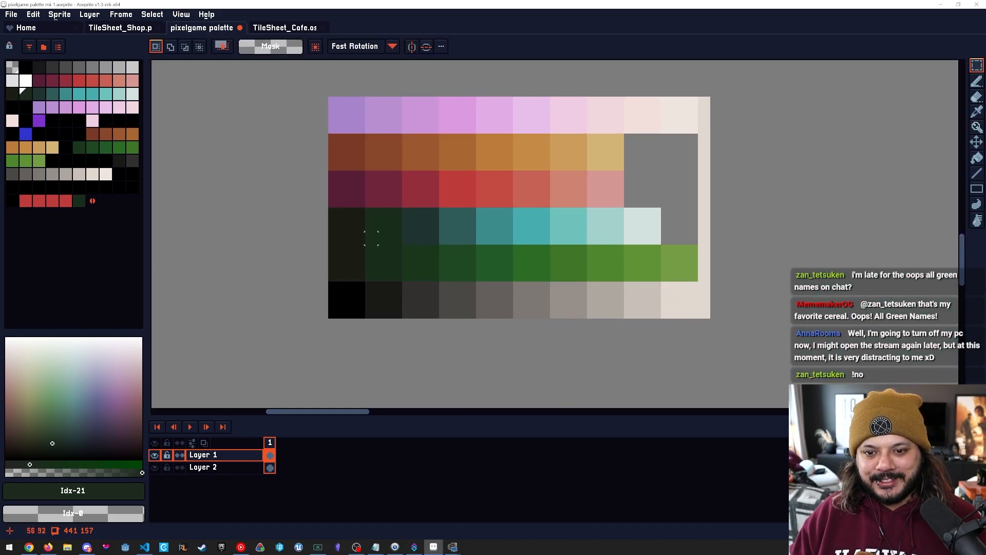
alt+click(412, 239)
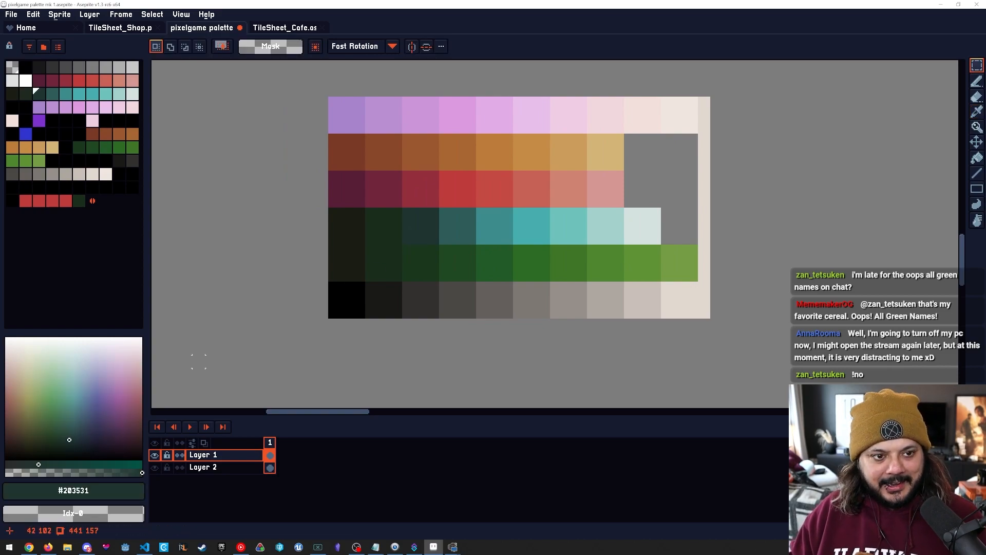
key(bracketleft)
key(b)
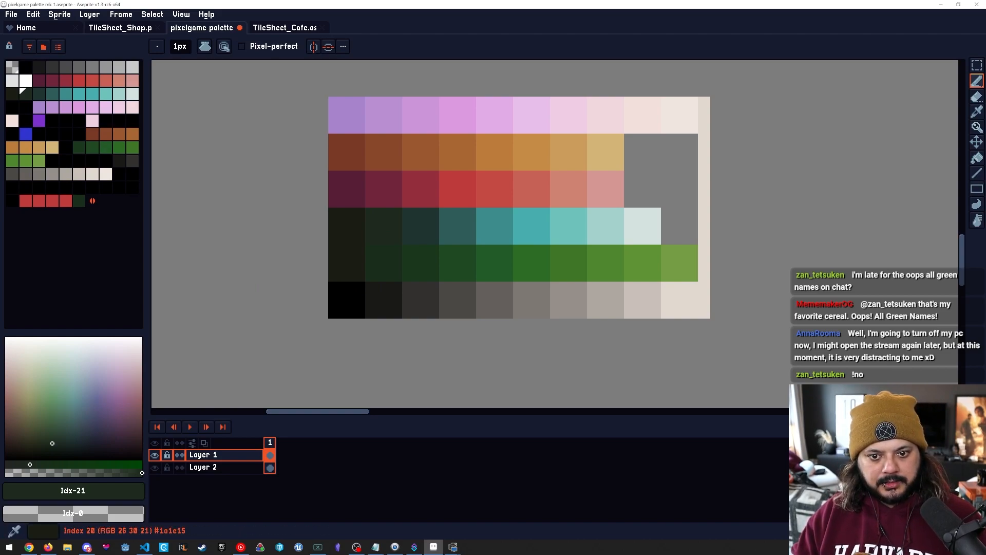
Step through palette entries Idx-22 to Idx-24 and compare the darker teals.
key(bracketright)
key(bracketright)
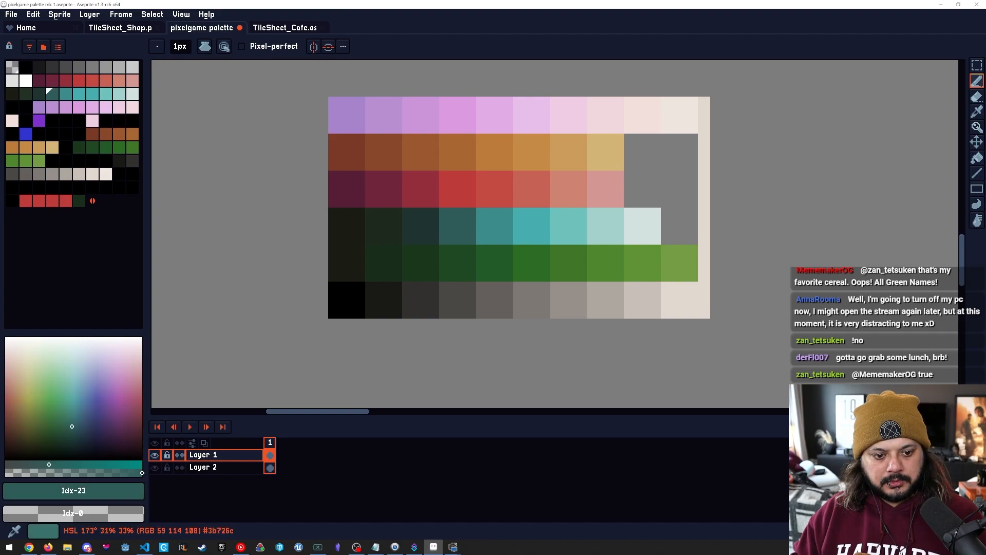
key(bracketright)
key(bracketleft)
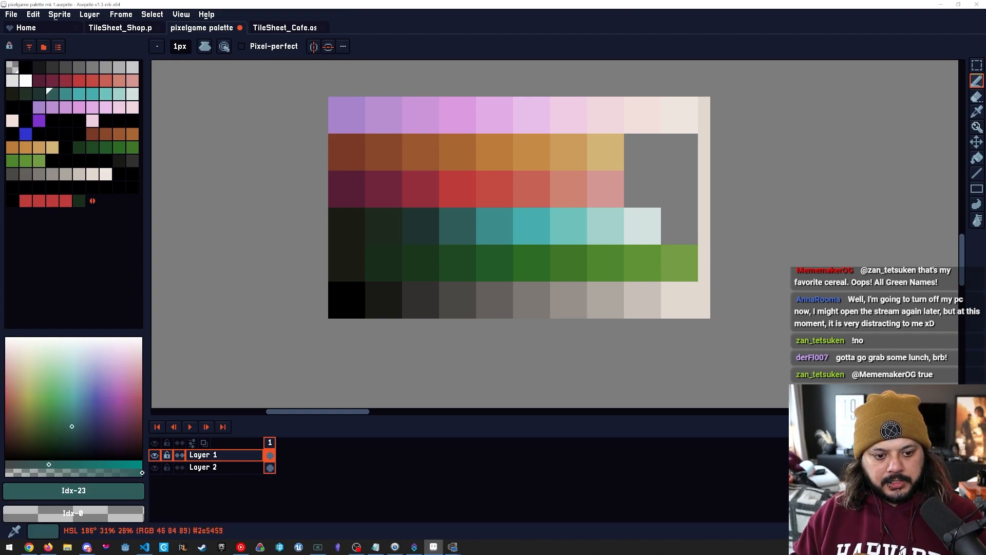
key(bracketright)
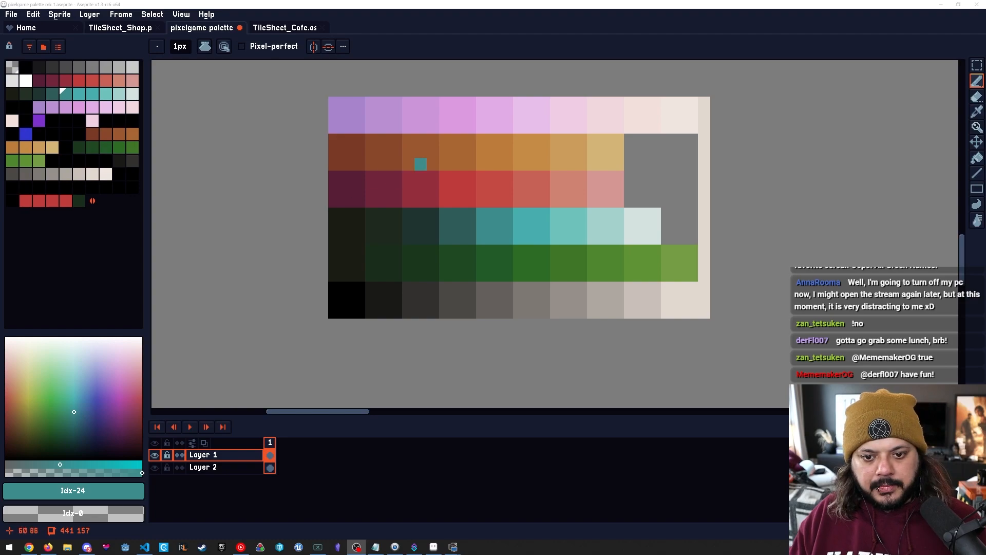
Sample the dark swatches at the start of the teal ramp and compare them with palette entry Idx-105.
alt+click(385, 242)
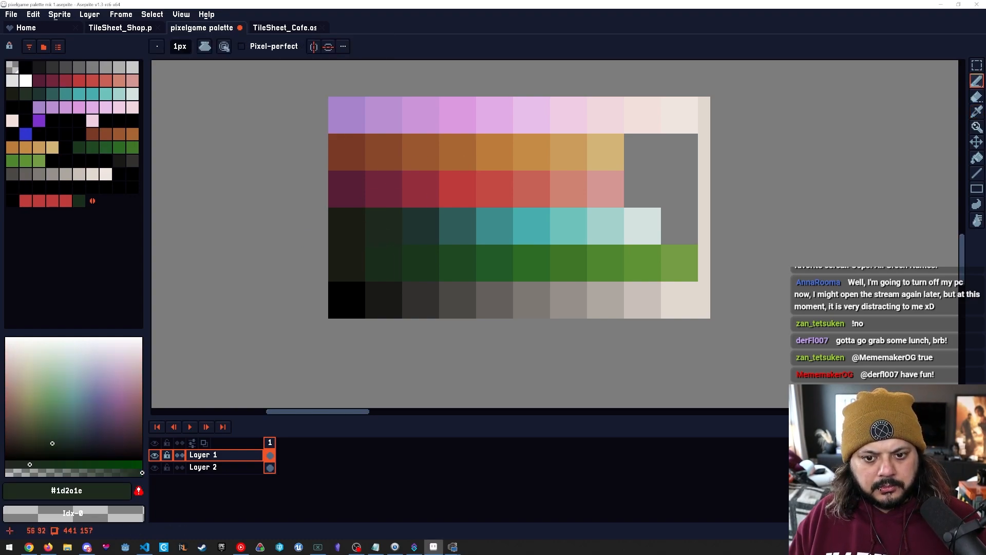
click(67, 201)
click(78, 201)
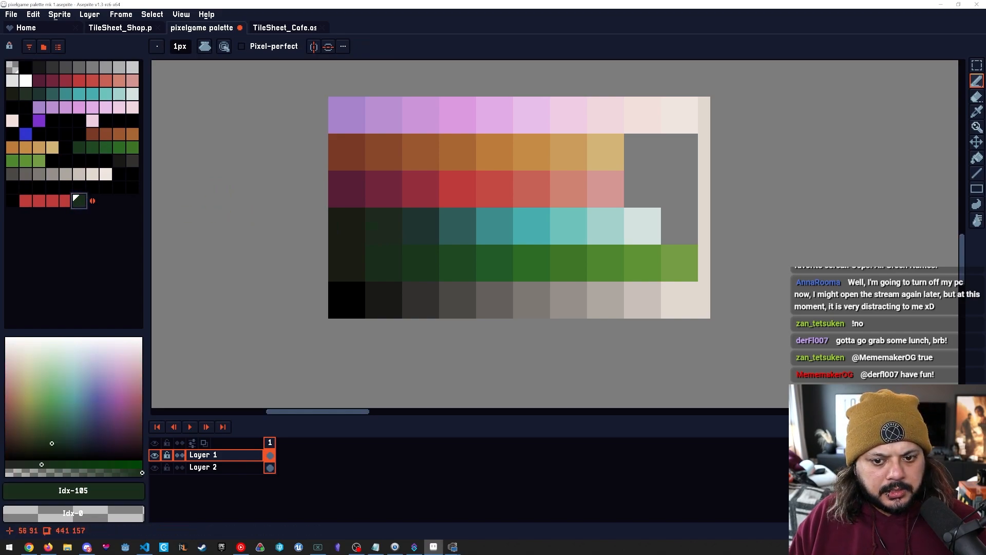
alt+click(354, 230)
alt+click(366, 242)
alt+click(351, 241)
alt+click(379, 240)
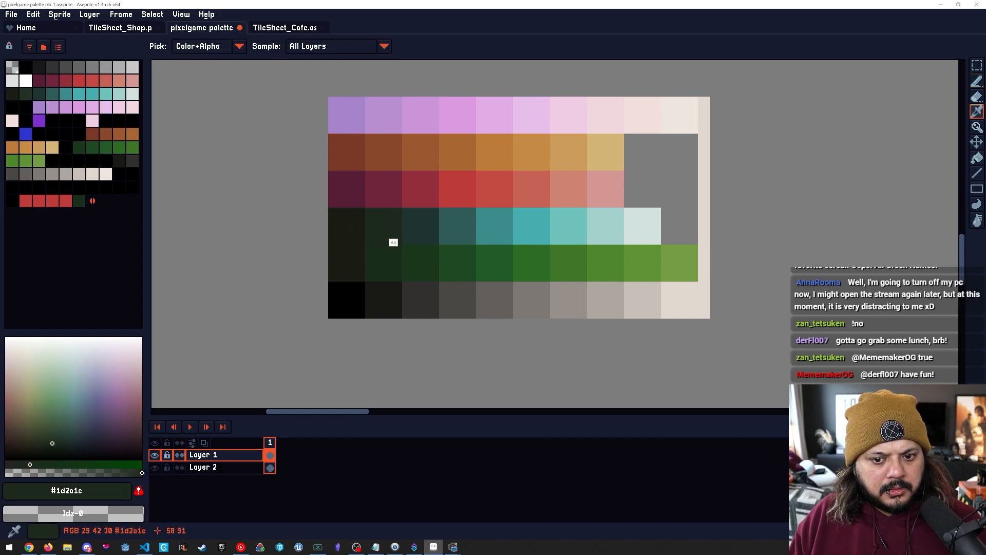
alt+click(411, 246)
alt+click(386, 243)
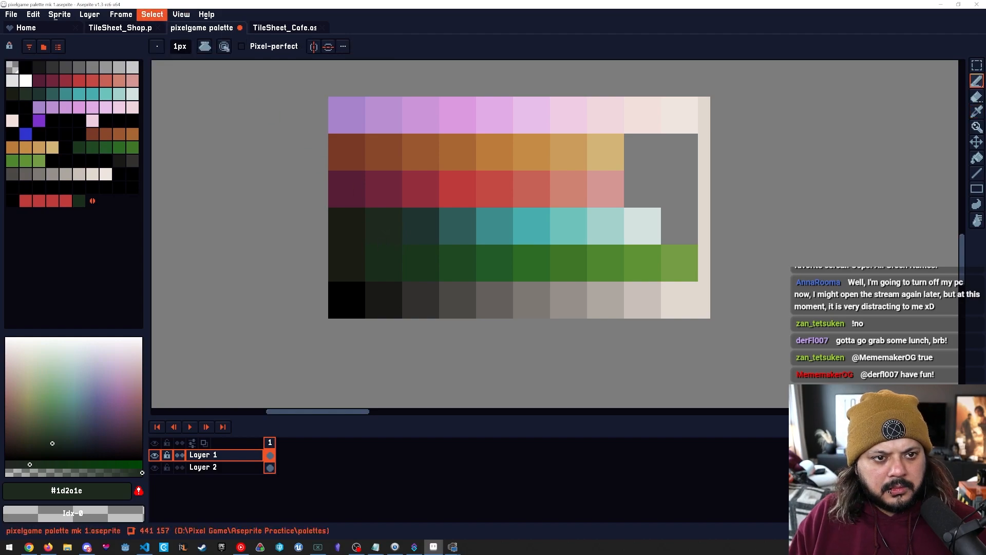
Convert the sprite's colour mode back to Indexed.
click(61, 14)
mouse_move(78, 43)
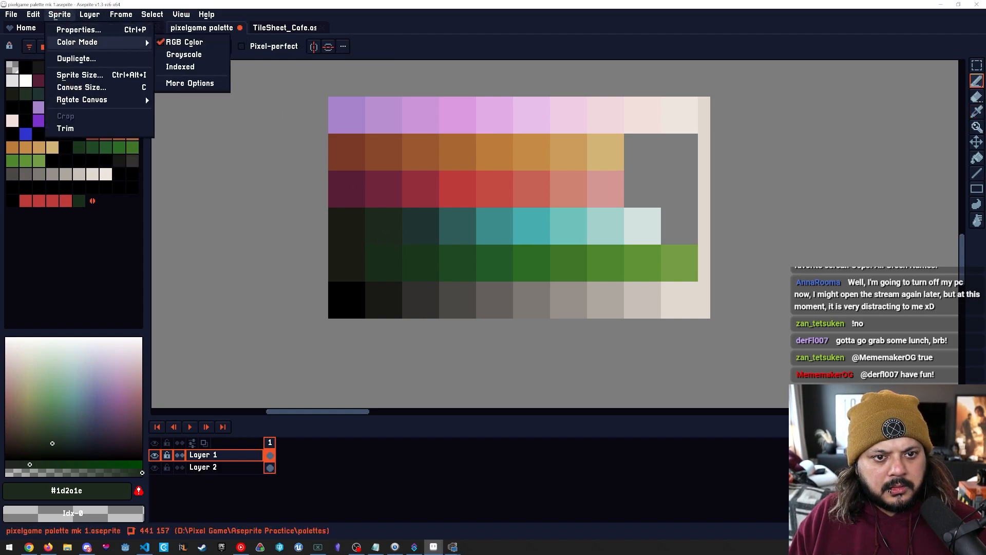
click(180, 67)
Compare the dark green Idx-105 with Idx-21, and repaint the teal ramp's second canvas swatch with Idx-21.
key(alt)
alt+click(390, 256)
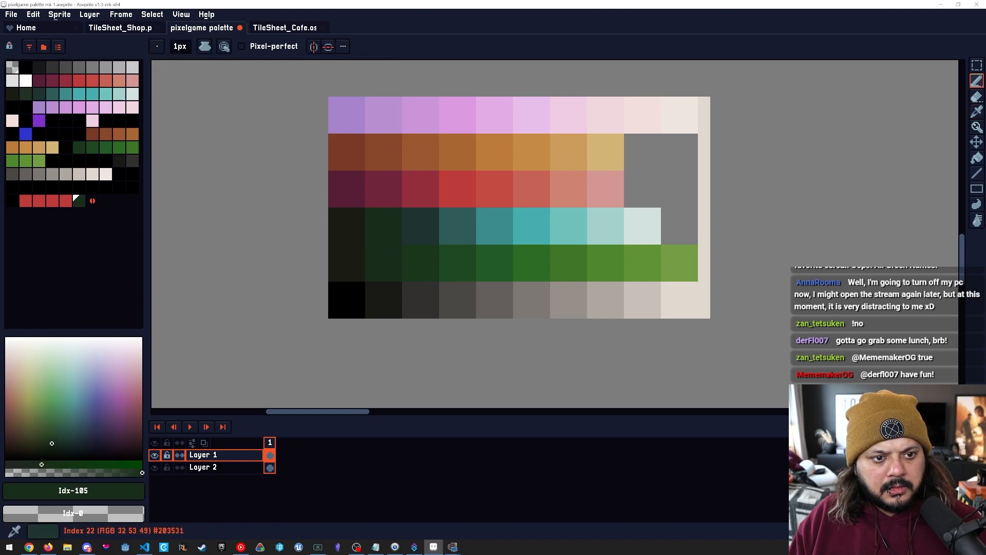
click(26, 94)
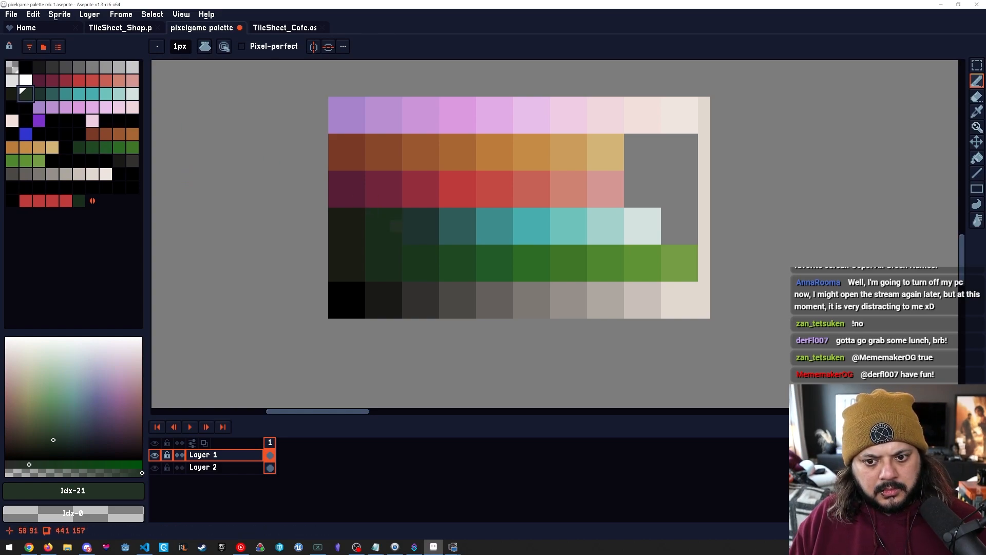
alt+click(387, 226)
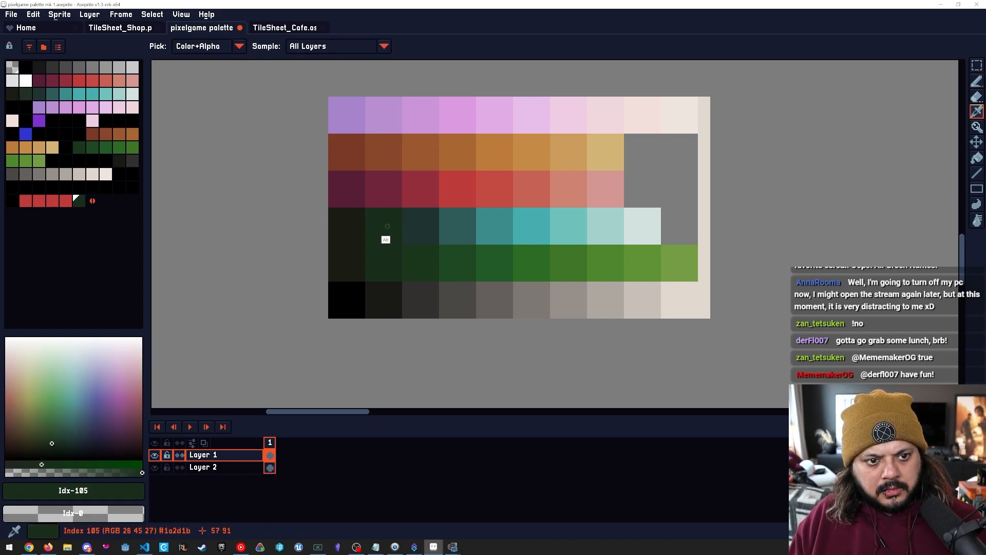
click(25, 94)
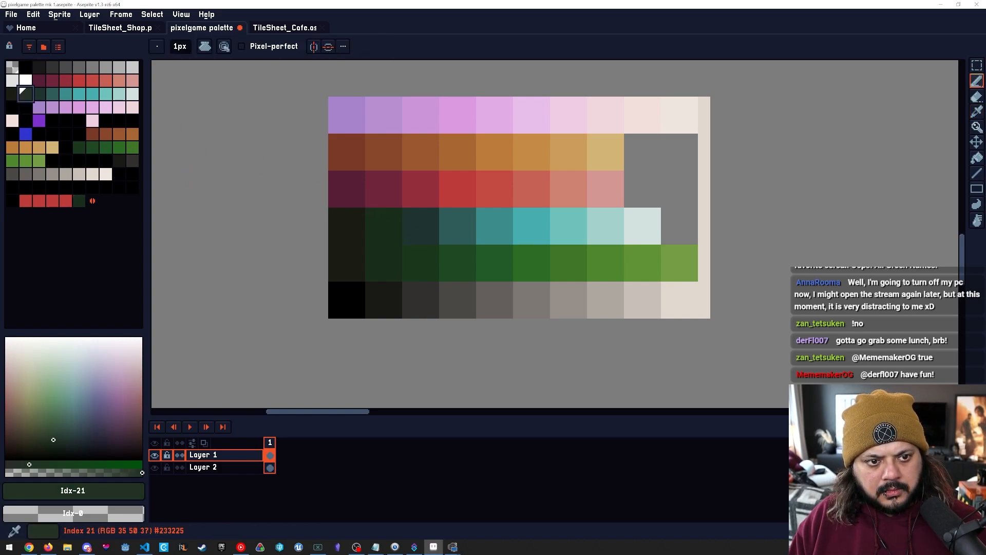
click(397, 214)
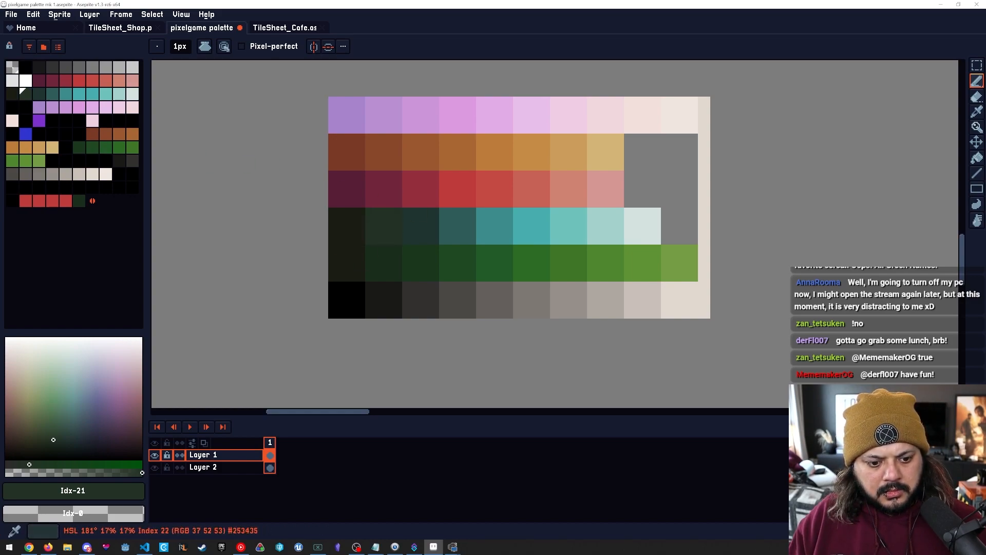
Step through the teal palette entries Idx-22 to Idx-25 and back to Idx-21, comparing their hue and brightness.
click(36, 92)
click(53, 93)
click(66, 93)
click(79, 93)
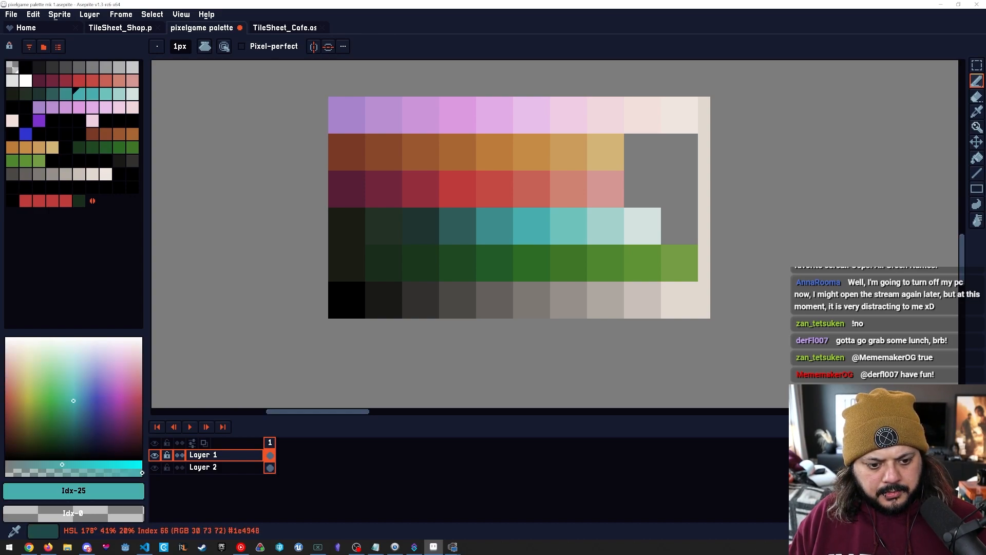
click(65, 94)
key(bracketleft)
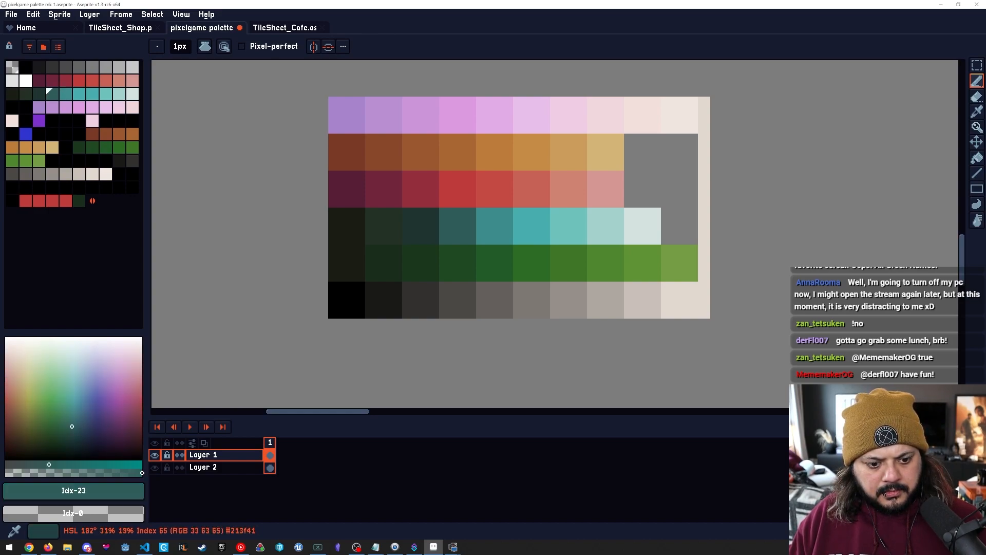
key(bracketleft)
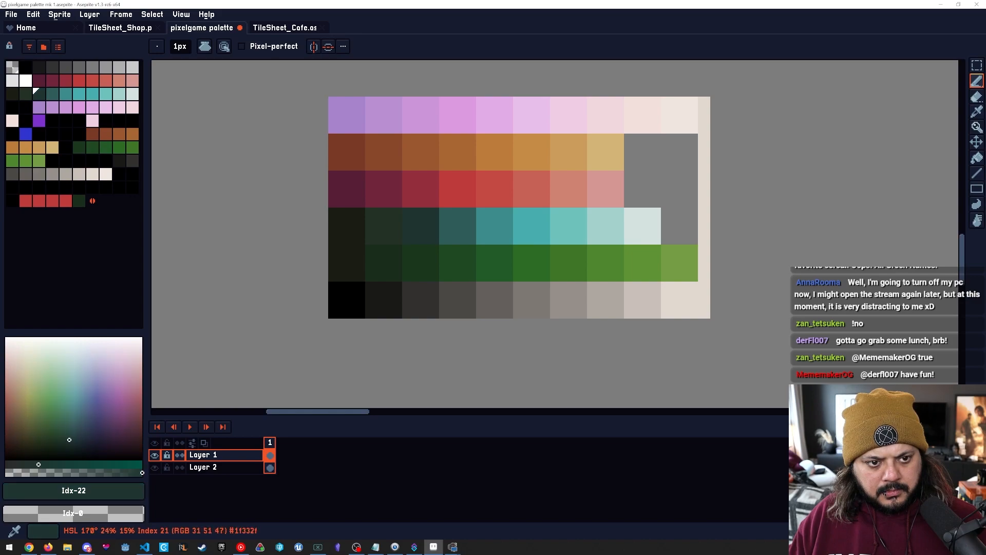
key(bracketleft)
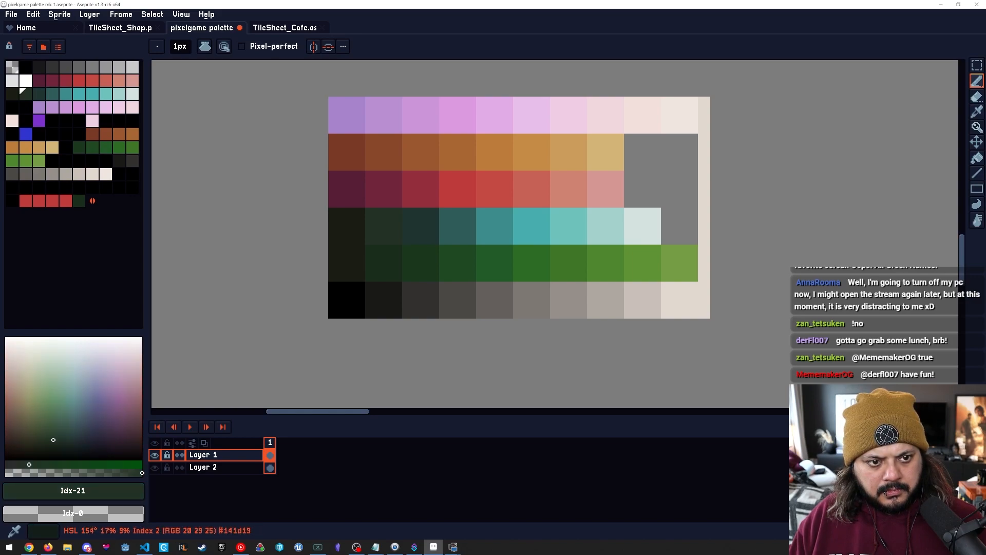
Darken palette entry Idx-21 and shift its hue toward teal, ending at #161f1c.
click(66, 447)
drag(65, 447, 66, 447)
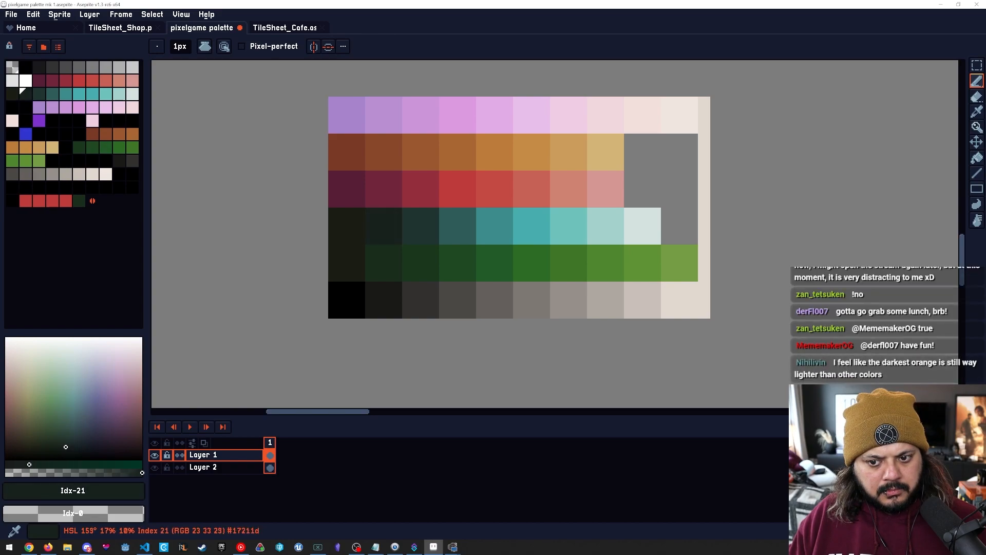
drag(65, 447, 64, 447)
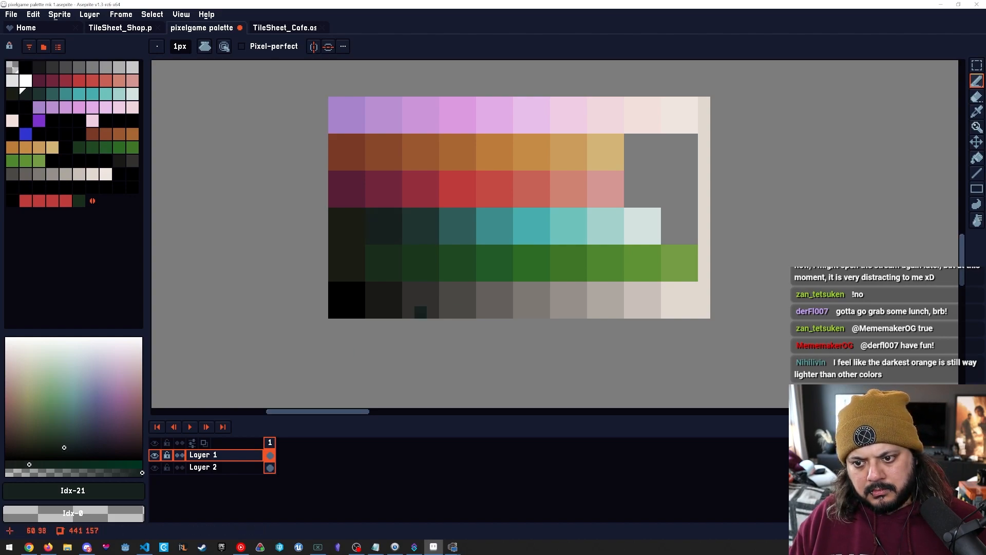
Try black Idx-100 on the teal ramp's first swatch, and repaint that swatch with the near-black Idx-78.
alt+click(347, 299)
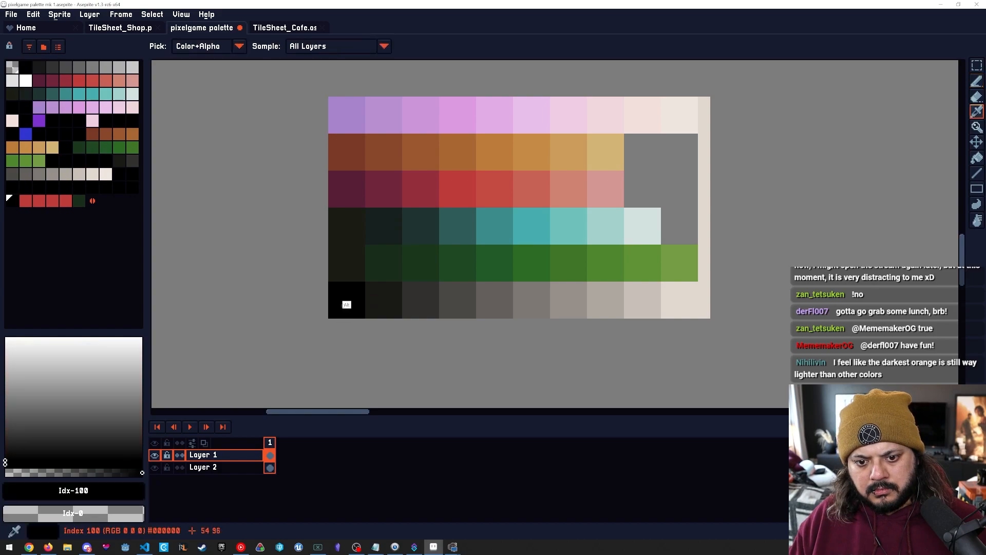
mouse_move(359, 237)
mouse_down()
mouse_move(347, 214)
mouse_move(334, 239)
mouse_up()
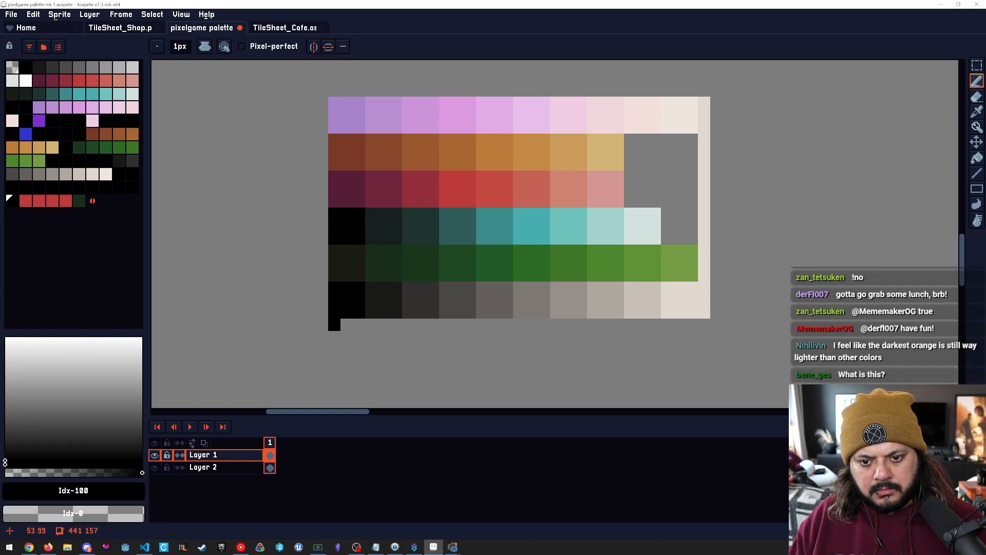
alt+click(382, 299)
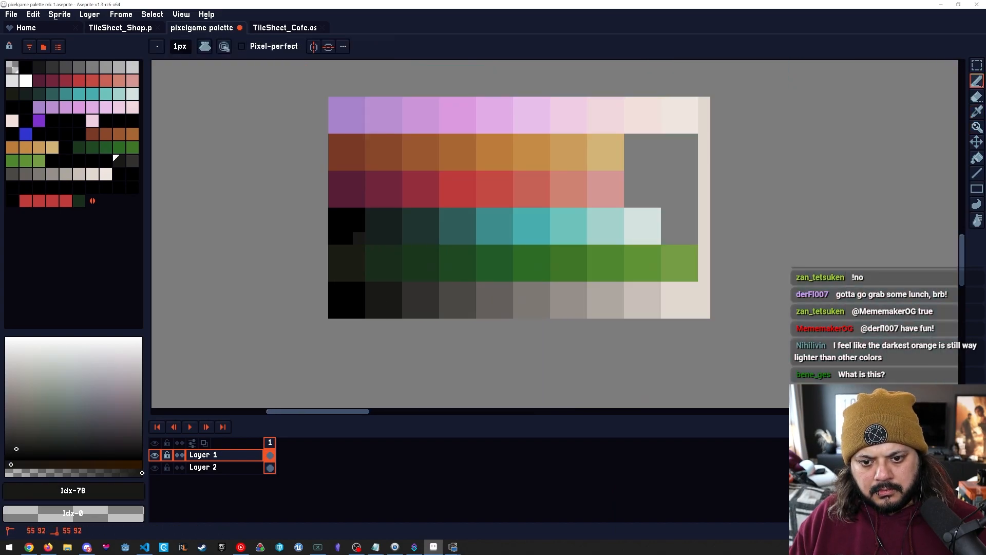
drag(347, 214, 334, 238)
scroll(414, 322, down, 4)
scroll(414, 322, up, 4)
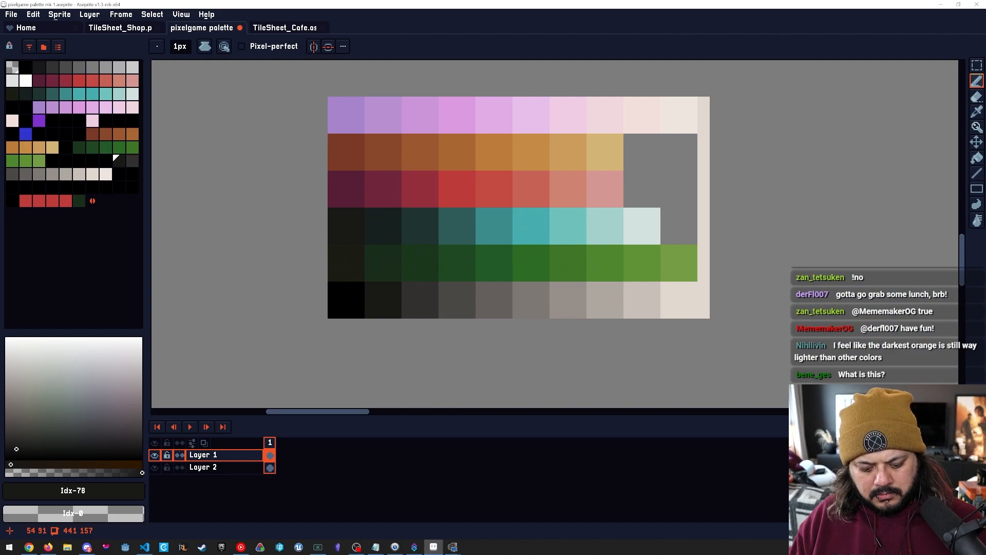
Try adding a black Idx-100 swatch in front of the teal ramp's first swatch, and remove it again.
alt+click(347, 304)
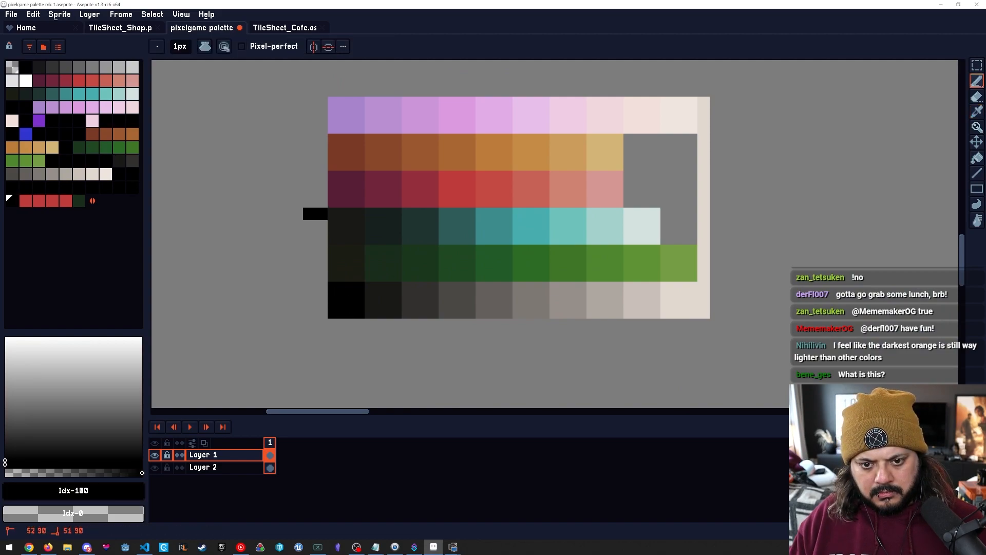
mouse_move(297, 226)
mouse_down()
mouse_move(321, 226)
mouse_move(309, 226)
mouse_up()
scroll(380, 310, down, 3)
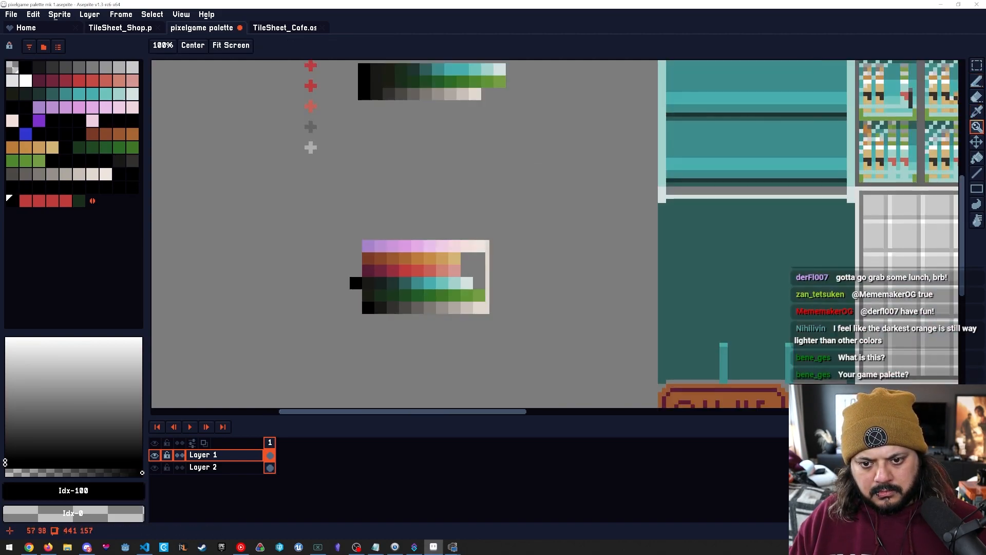
scroll(380, 310, up, 2)
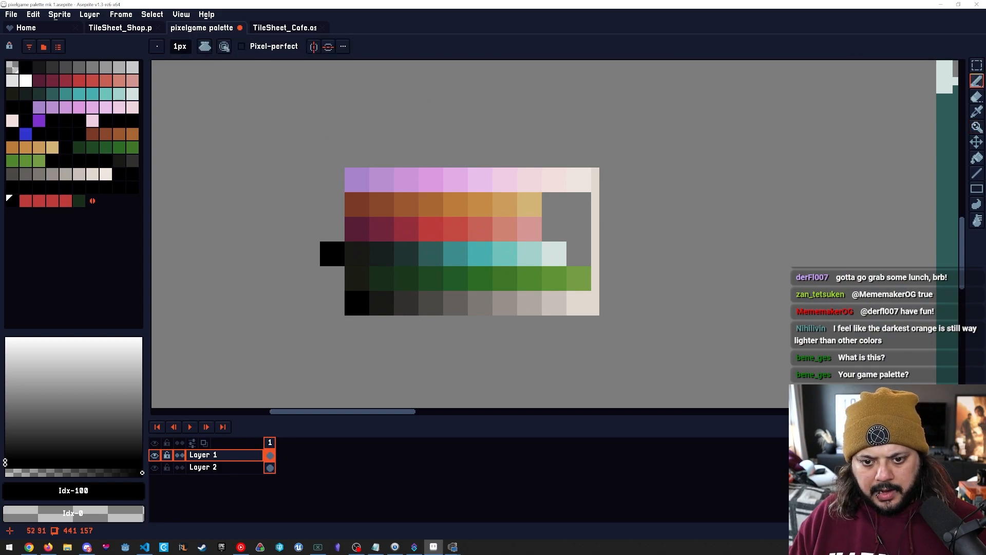
key(m)
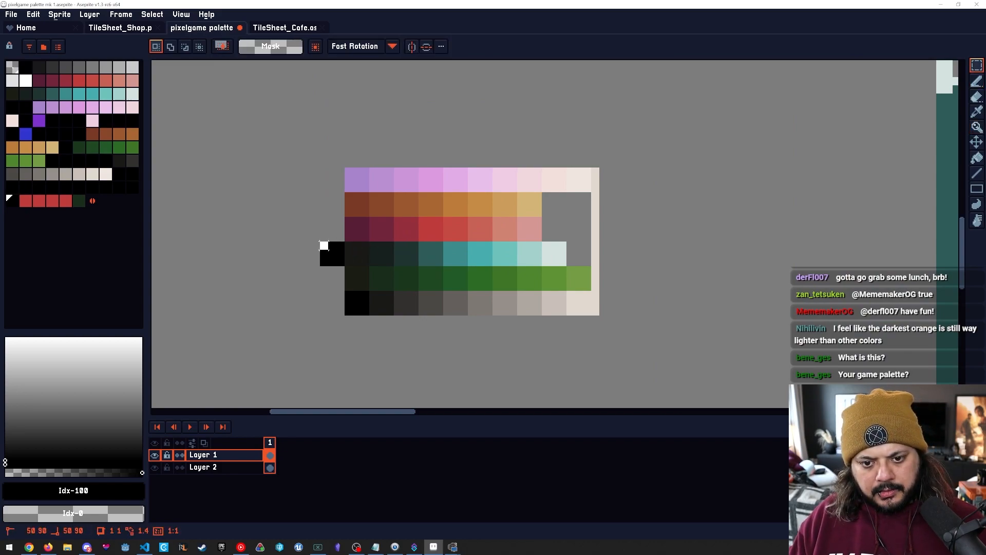
scroll(365, 278, up, 1)
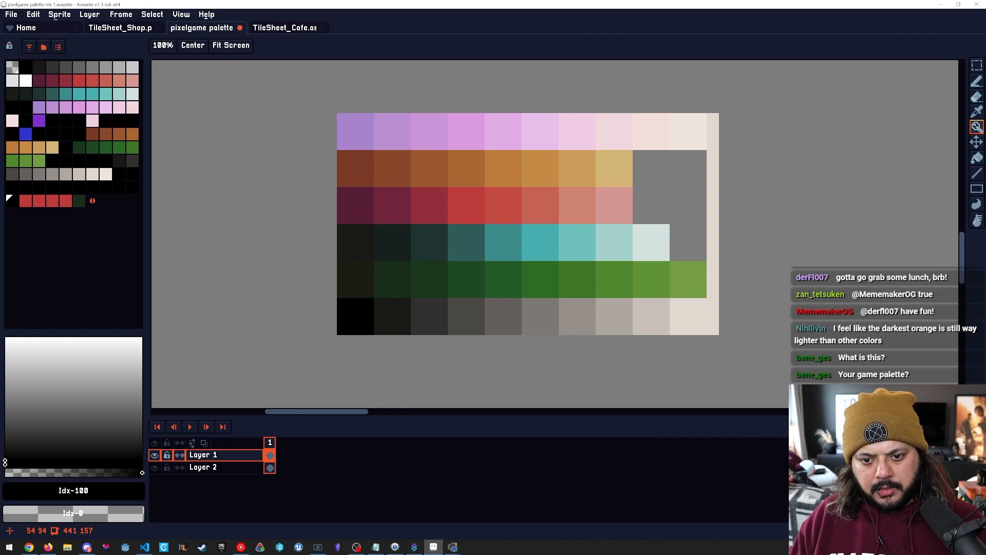
Compare Idx-78 with Idx-21 at the teal ramp's dark end, and desaturate and darken Idx-21 to #181c1a.
alt+click(359, 257)
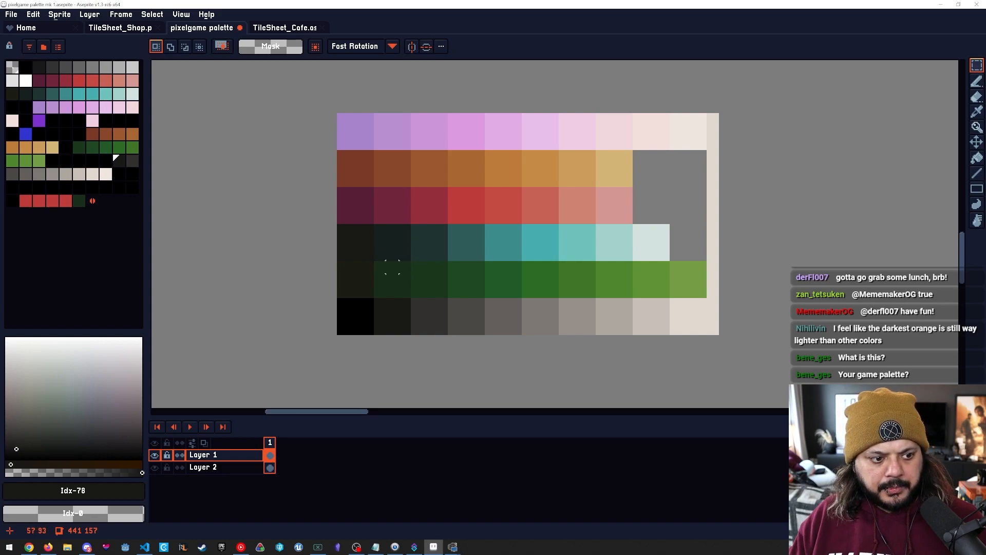
mouse_move(392, 267)
mouse_down()
mouse_move(387, 255)
mouse_move(399, 259)
mouse_up()
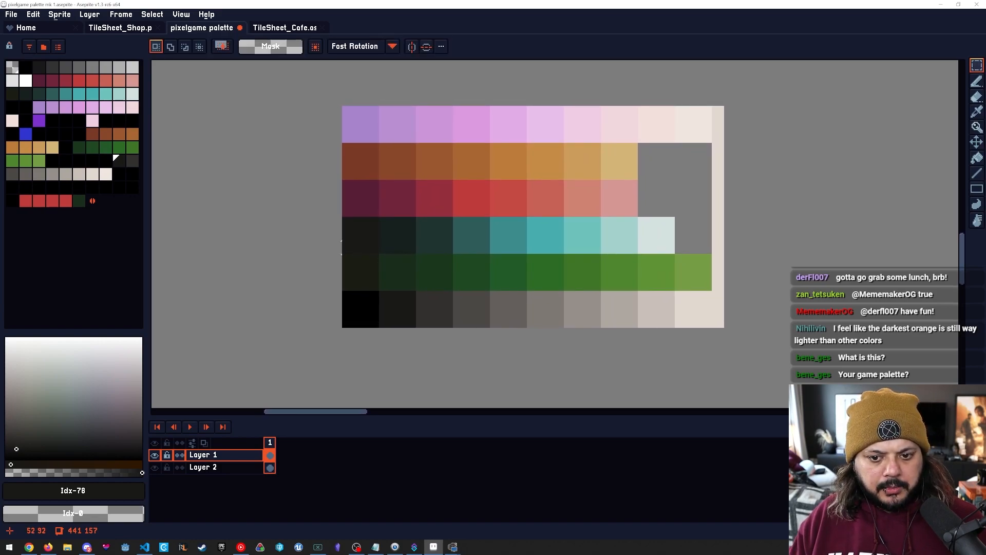
scroll(356, 254, up, 1)
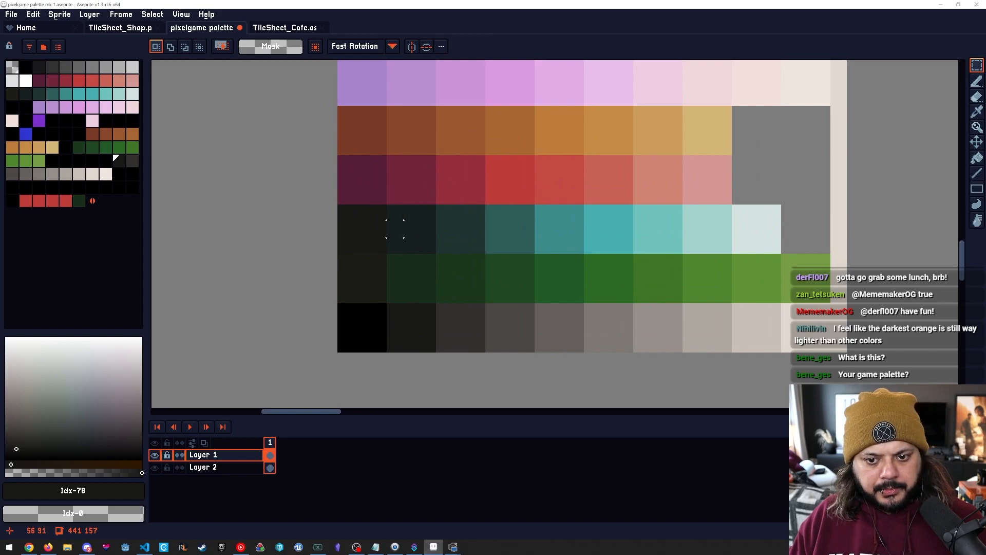
alt+click(400, 245)
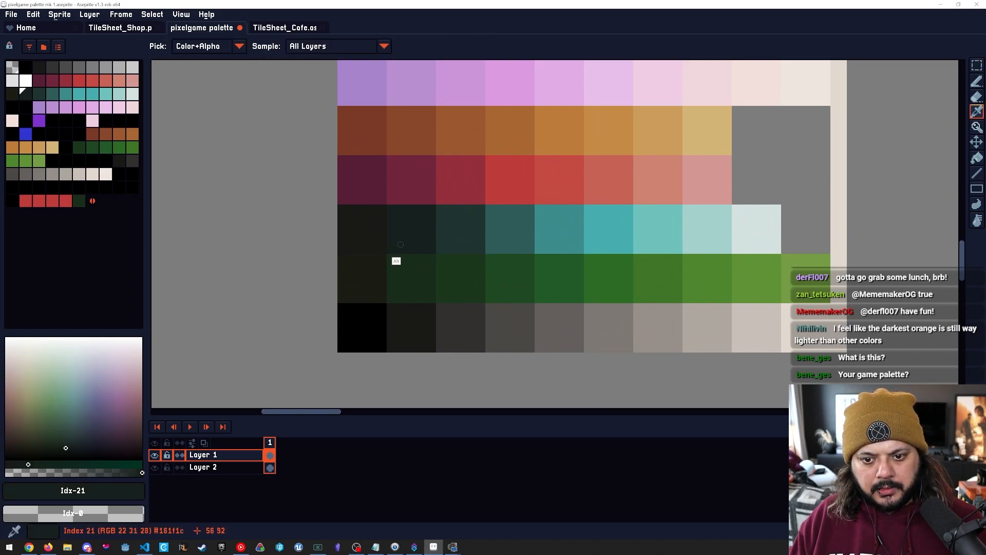
alt+click(373, 237)
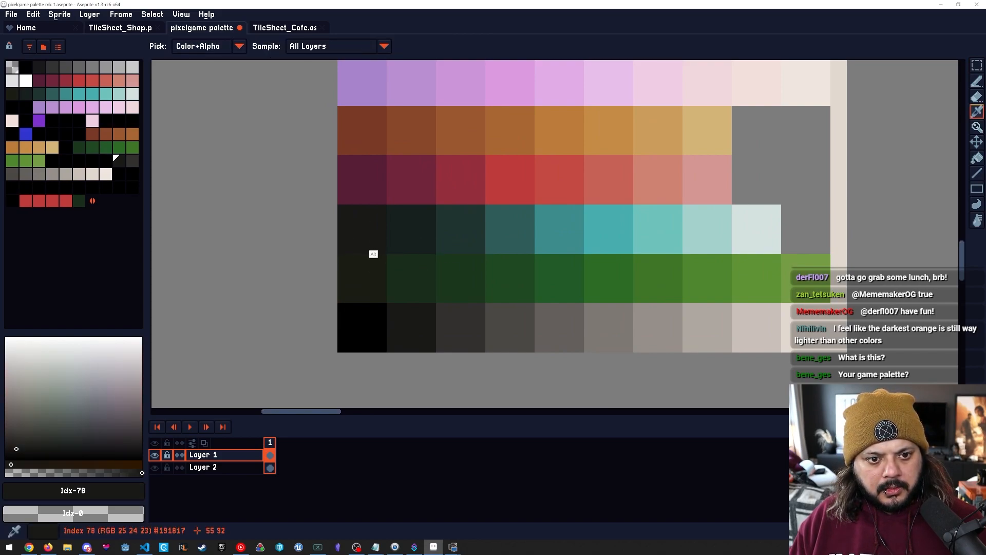
alt+click(403, 269)
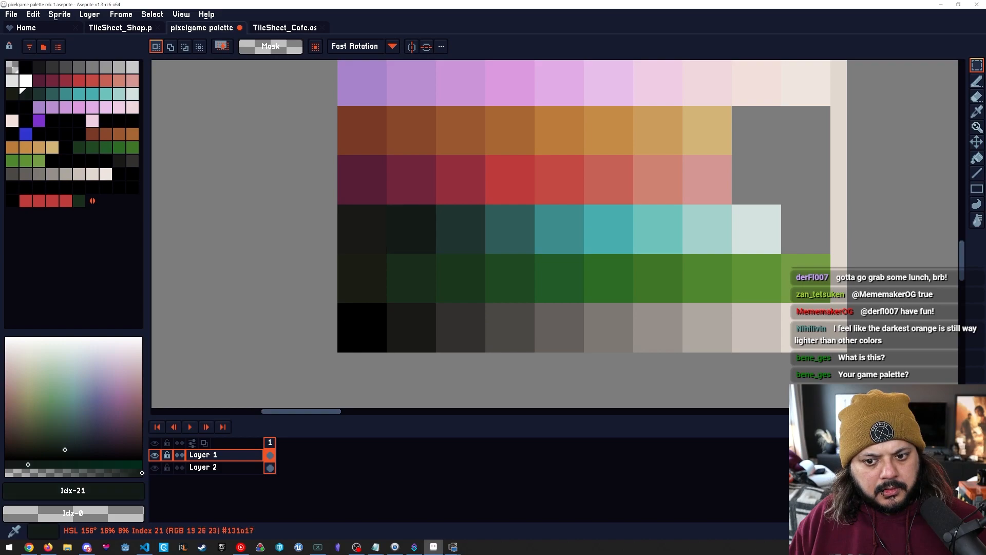
drag(65, 449, 16, 464)
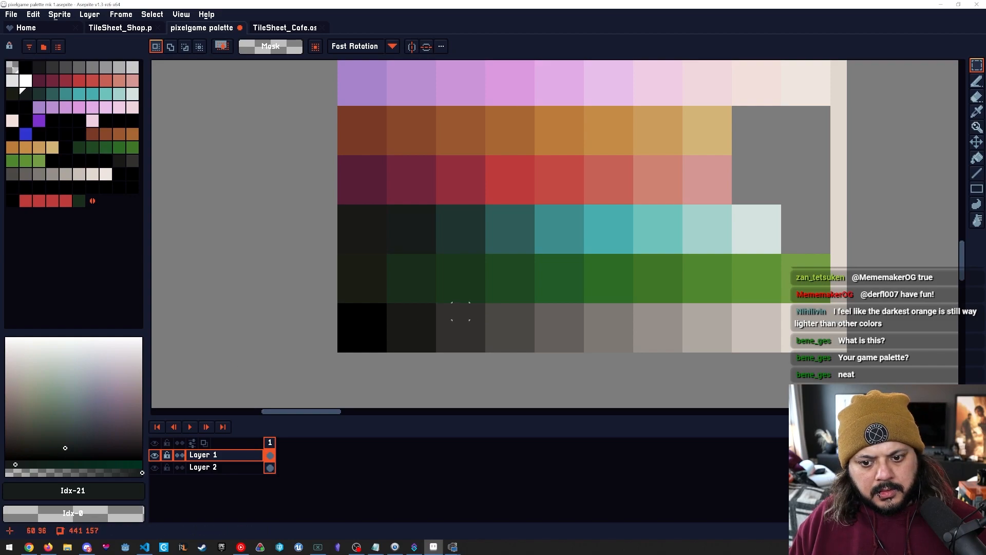
Paint the teal ramp's first swatch with the black Idx-100 sampled from the start of the grey ramp.
alt+click(374, 346)
key(v)
key(b)
click(379, 245)
mouse_move(378, 246)
mouse_down()
mouse_move(379, 213)
mouse_move(346, 213)
mouse_move(362, 229)
mouse_up()
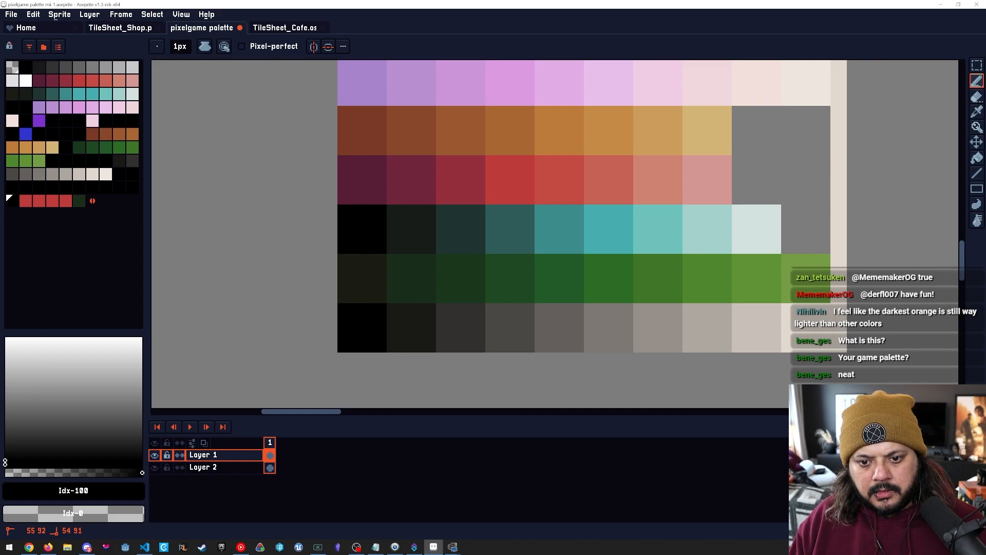
Examine the whole swatch block, comparing the teal ramp's dark end with the other ramps.
key(z)
scroll(473, 294, down, 3)
scroll(475, 294, down, 1)
key(space)
drag(535, 308, 470, 289)
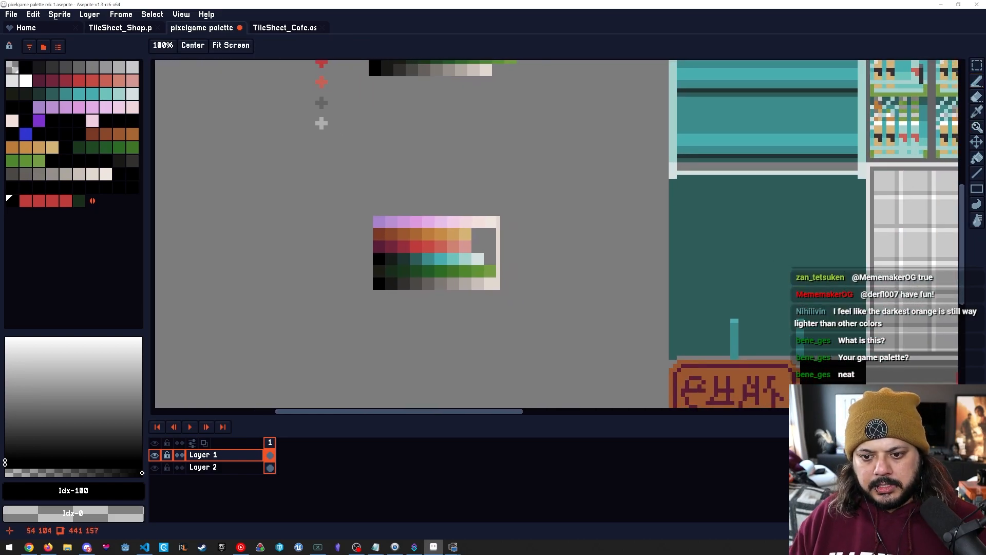
scroll(459, 288, up, 2)
key(b)
key(z)
scroll(465, 306, down, 2)
scroll(465, 304, up, 1)
scroll(468, 310, up, 1)
key(b)
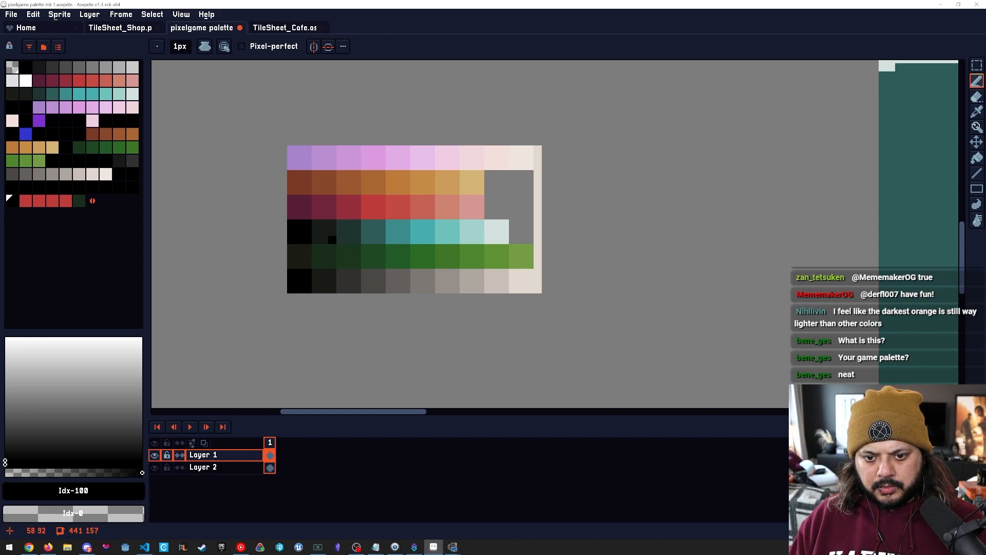
Try moving the teal swatches from the third onward one place toward the dark end over Idx-21, and undo the move.
key(m)
drag(340, 223, 501, 236)
key(ctrl+z)
drag(406, 232, 381, 231)
key(ctrl+d)
key(z)
scroll(374, 341, down, 2)
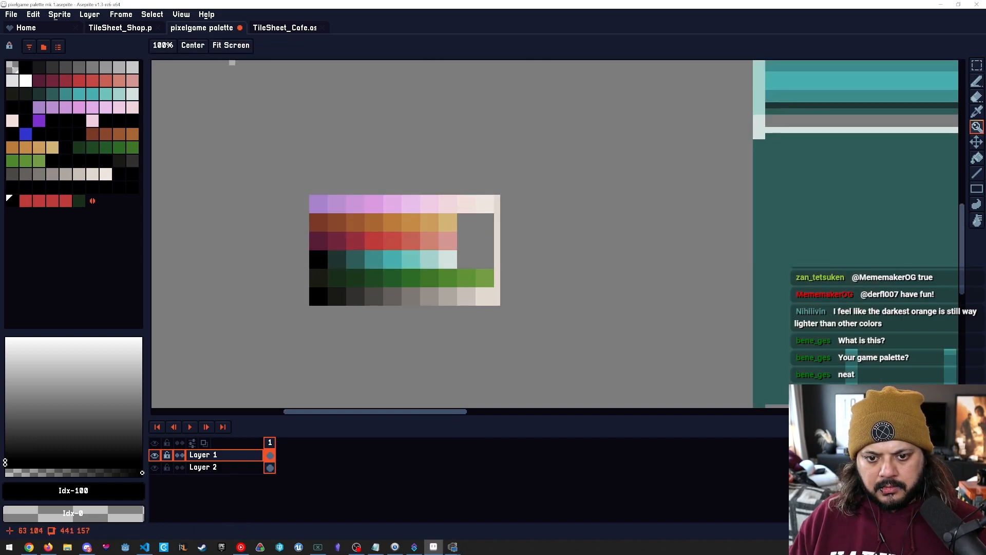
key(m)
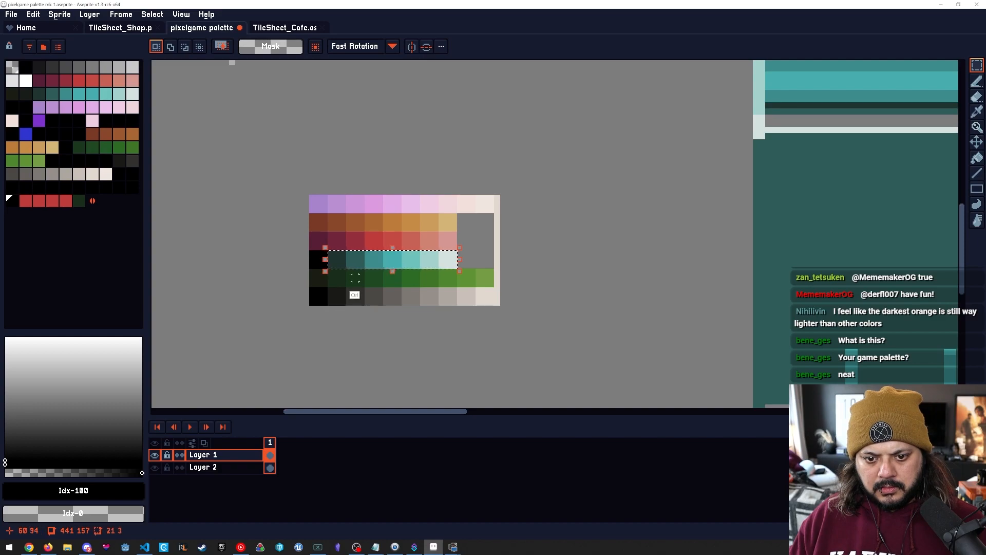
key(z)
scroll(335, 329, up, 1)
key(m)
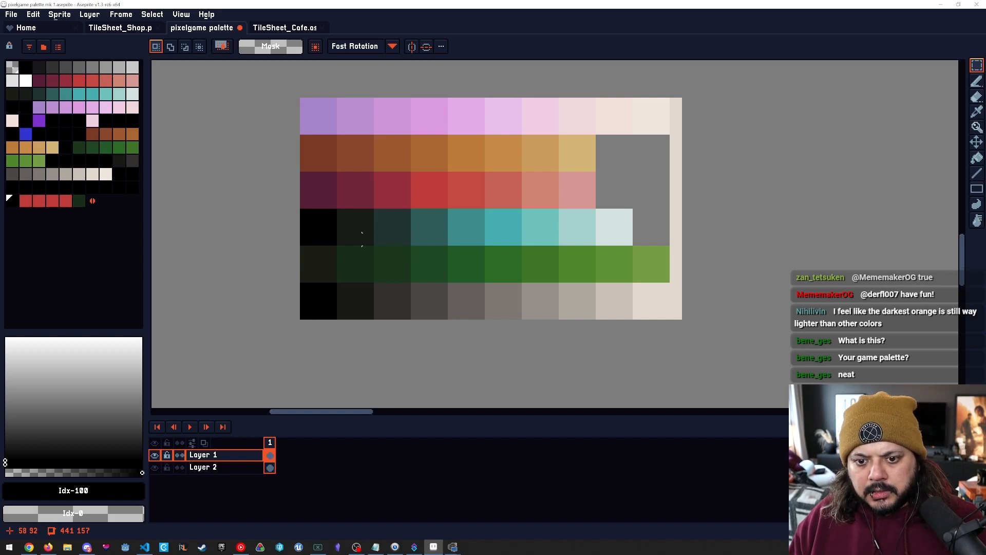
key(alt)
key(alt)
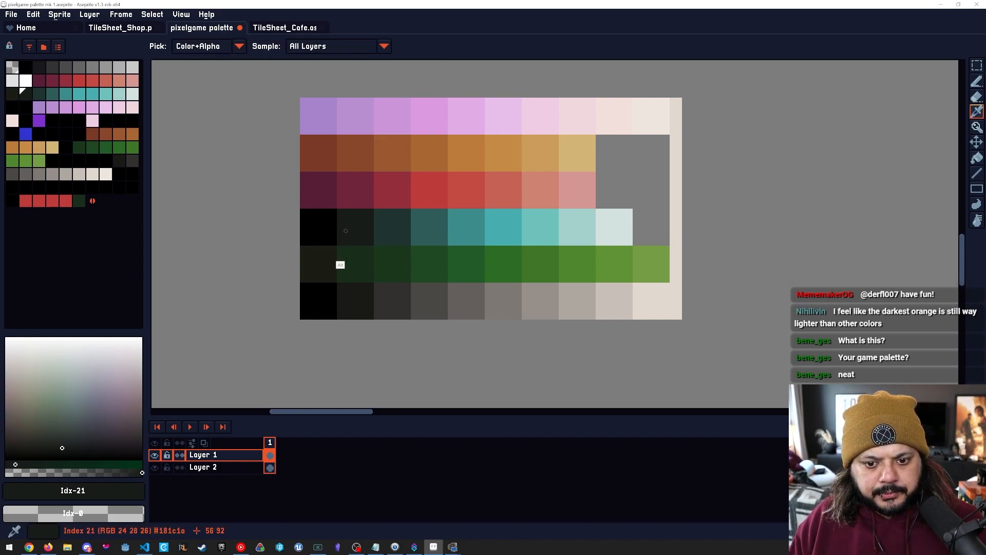
key(b)
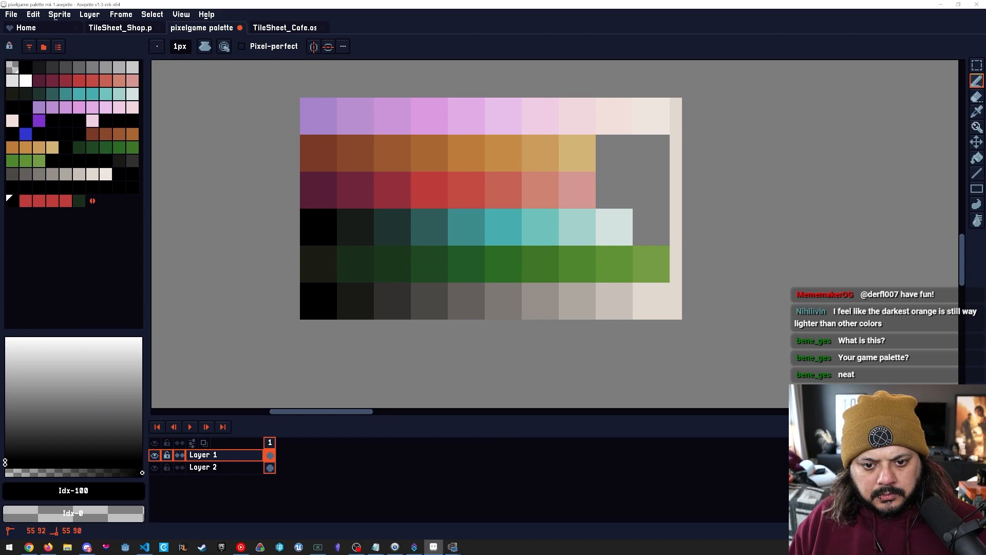
key(space)
drag(355, 276, 332, 271)
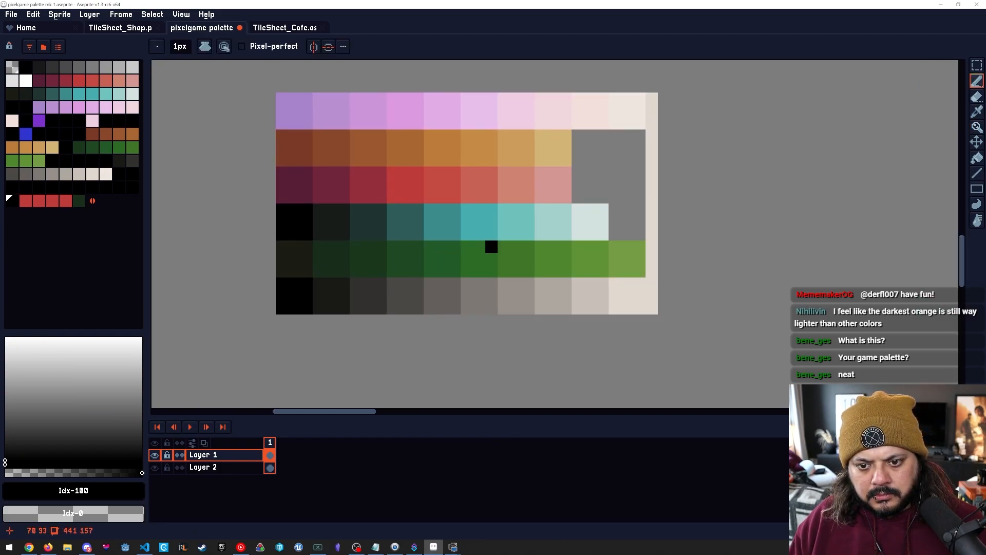
Convert the palette sprite from indexed to RGB colour mode.
scroll(491, 246, down, 4)
drag(490, 259, 389, 310)
scroll(389, 310, down, 1)
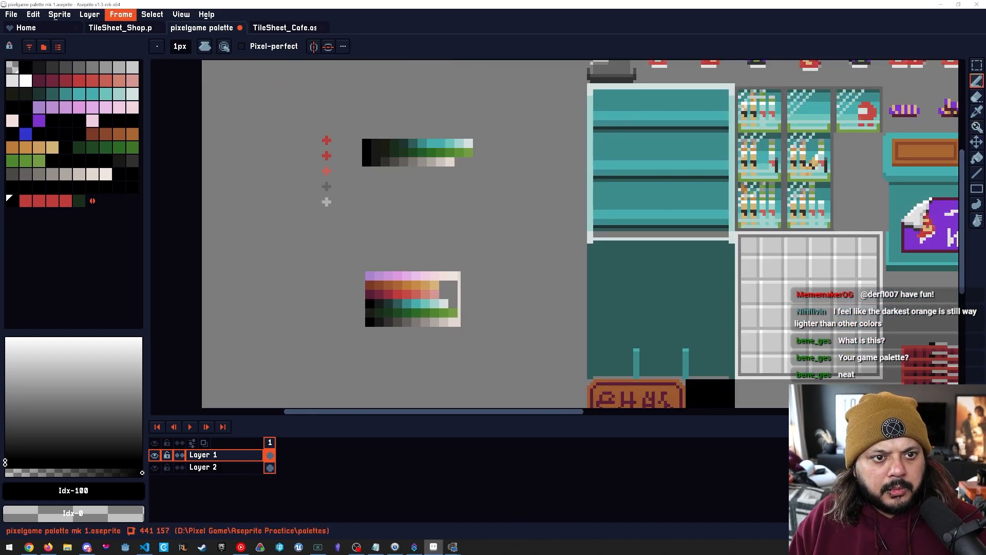
click(60, 15)
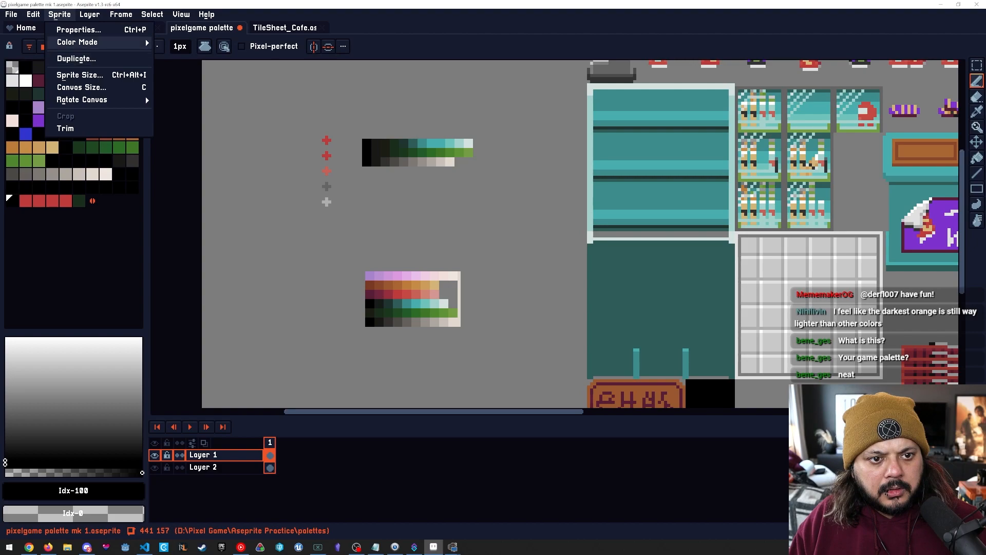
mouse_move(79, 42)
click(186, 42)
Delete the light teal entry Idx-26 from the colour palette, leaving the swatches on the canvas untouched.
key(z)
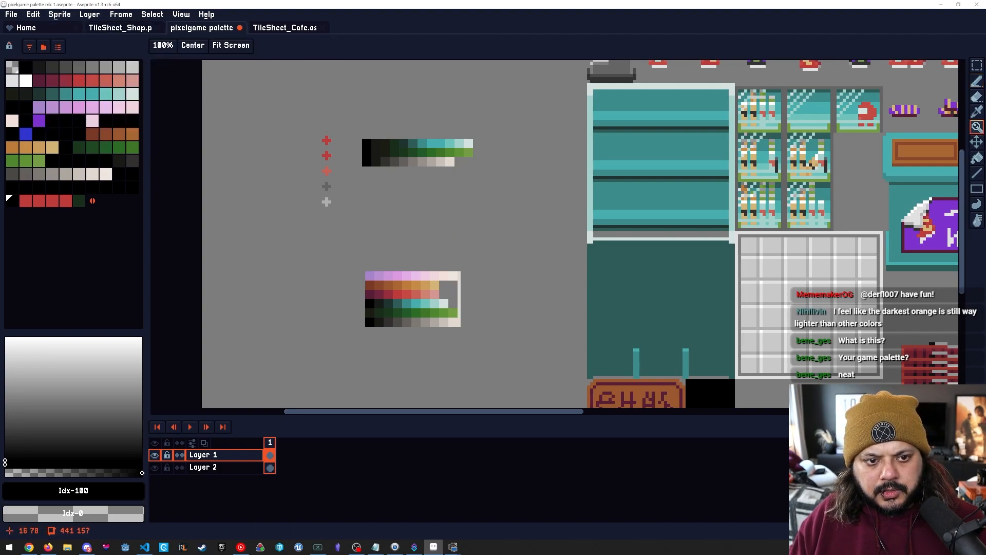
click(92, 94)
key(Delete)
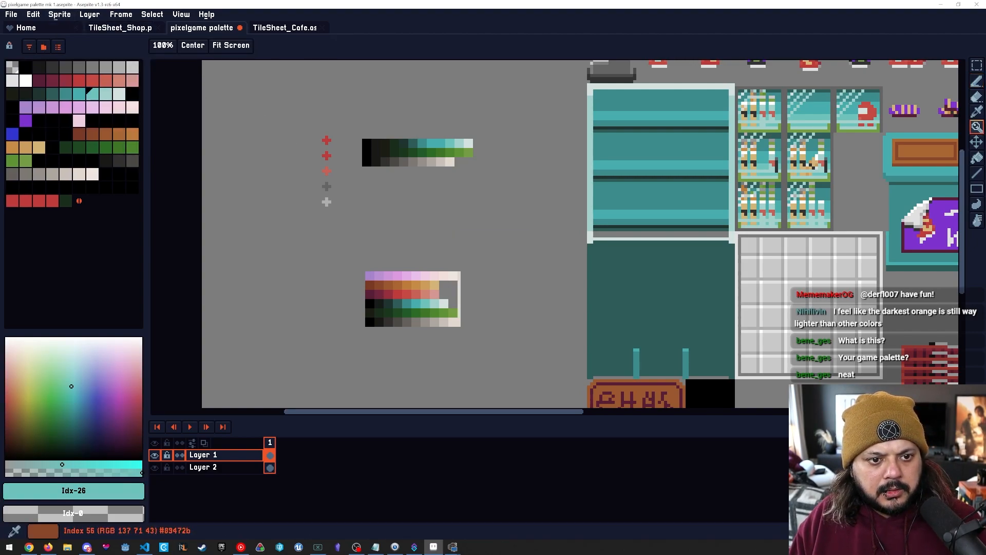
key(b)
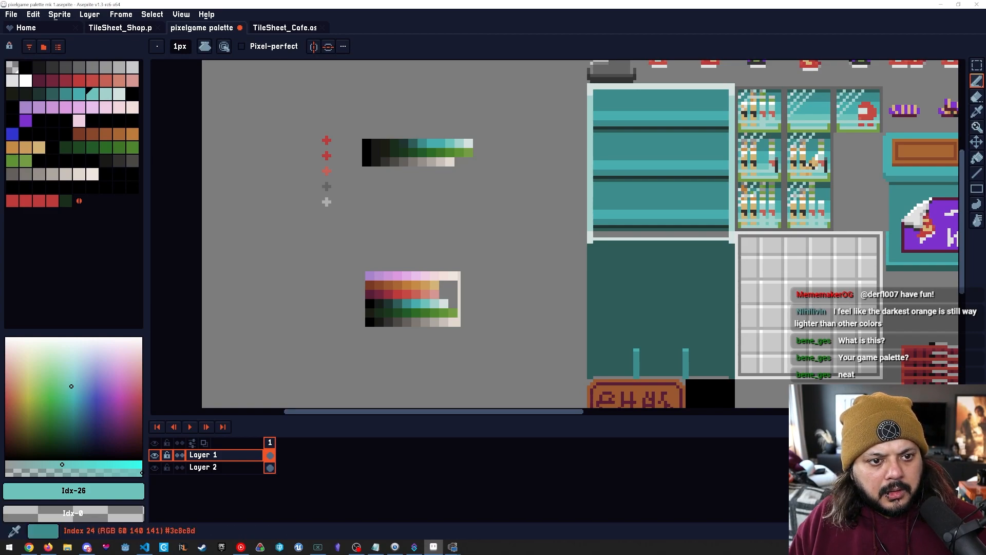
Sample the three darkest swatches of the teal ramp on the canvas to check their colours.
key(alt)
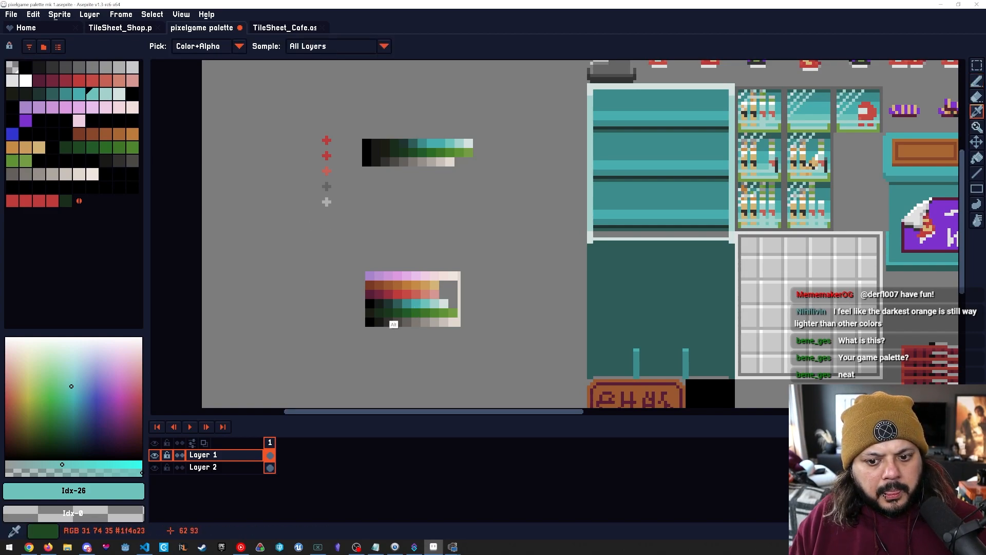
click(392, 320)
click(385, 317)
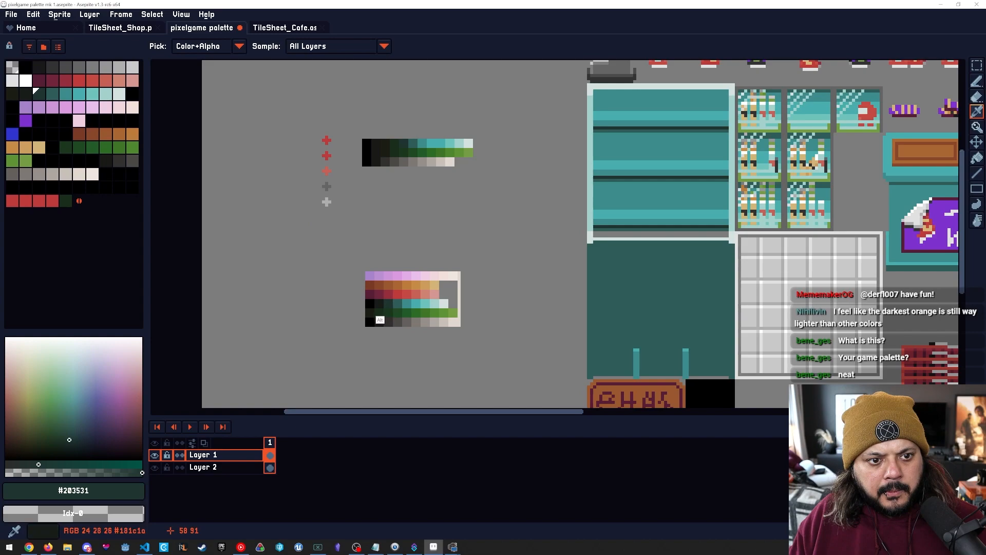
click(372, 318)
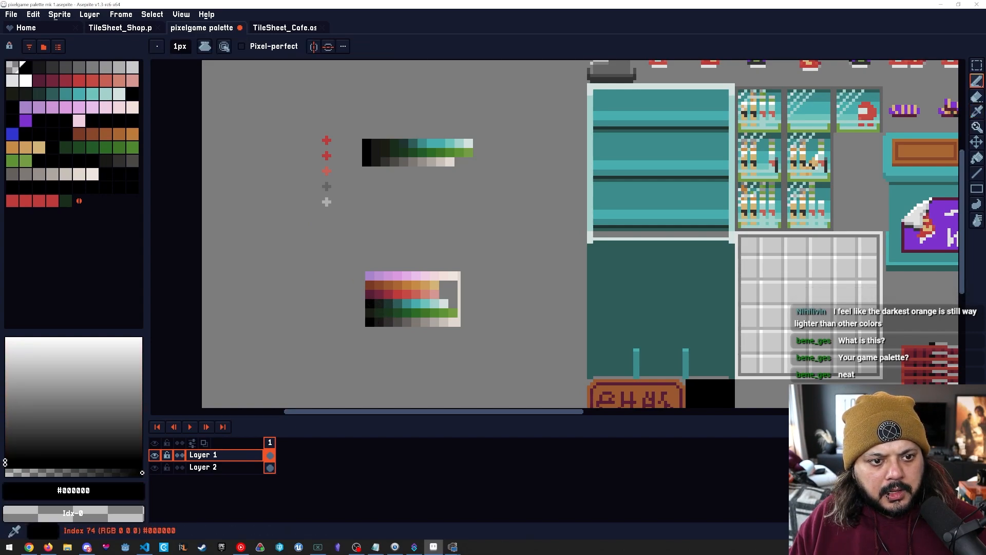
Paint over the teal ramp's black first swatch with the near-black Idx-77 (#191817) and check it against the neighbouring ramps.
click(104, 159)
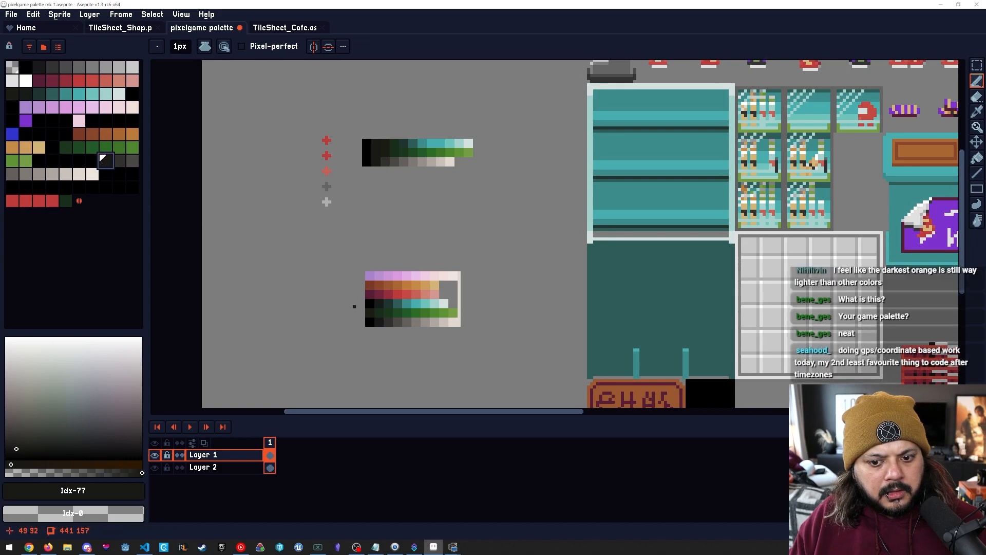
key(ctrl+space)
drag(367, 301, 415, 307)
alt+click(397, 310)
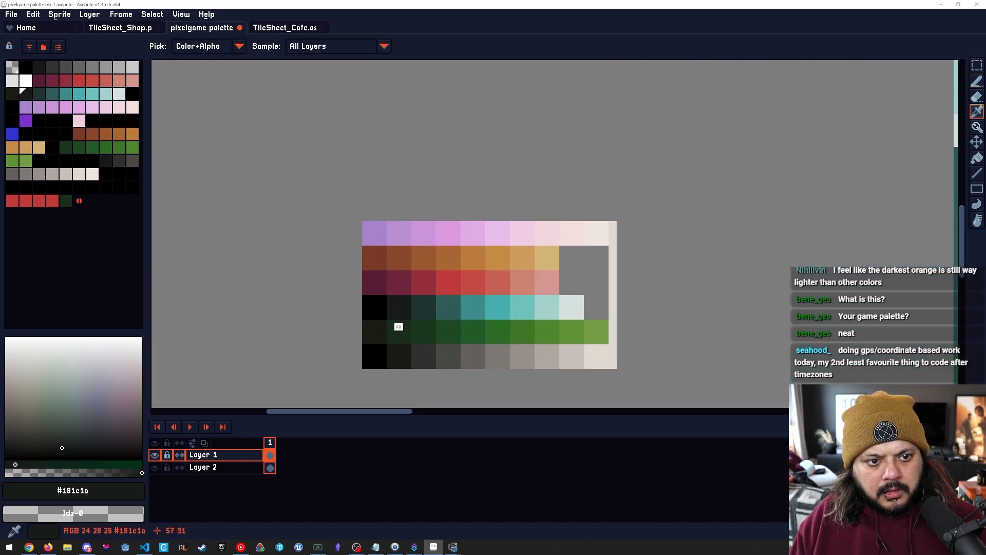
click(106, 161)
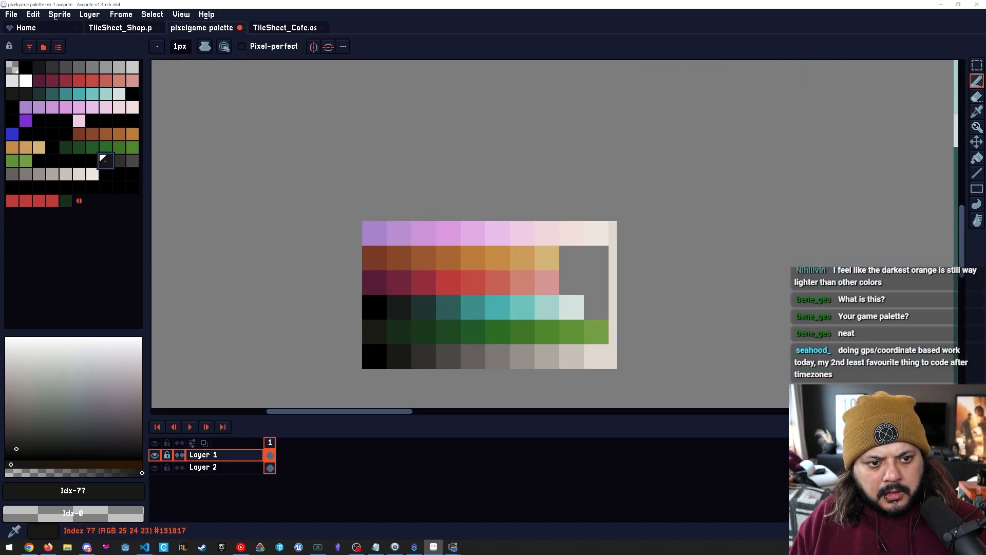
drag(383, 298, 383, 307)
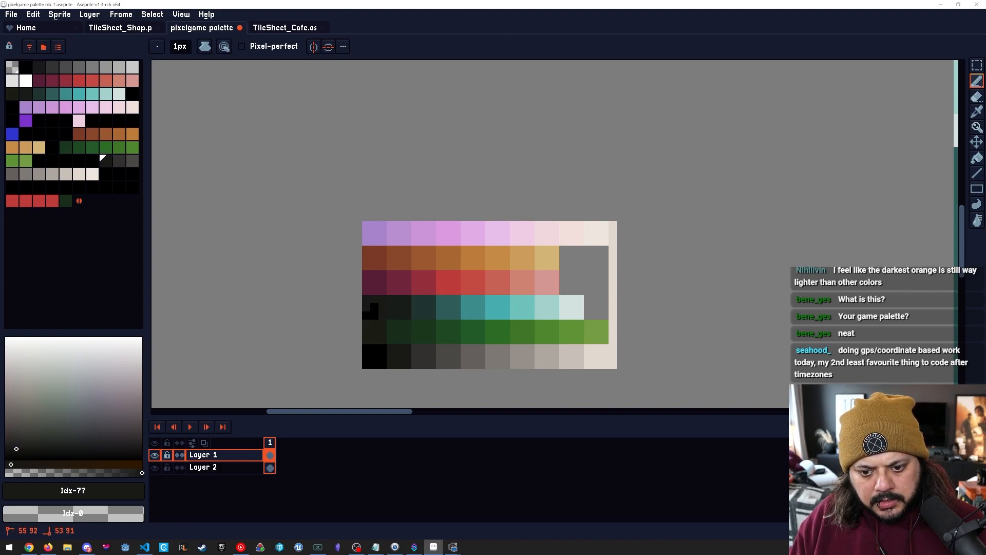
scroll(392, 345, up, 4)
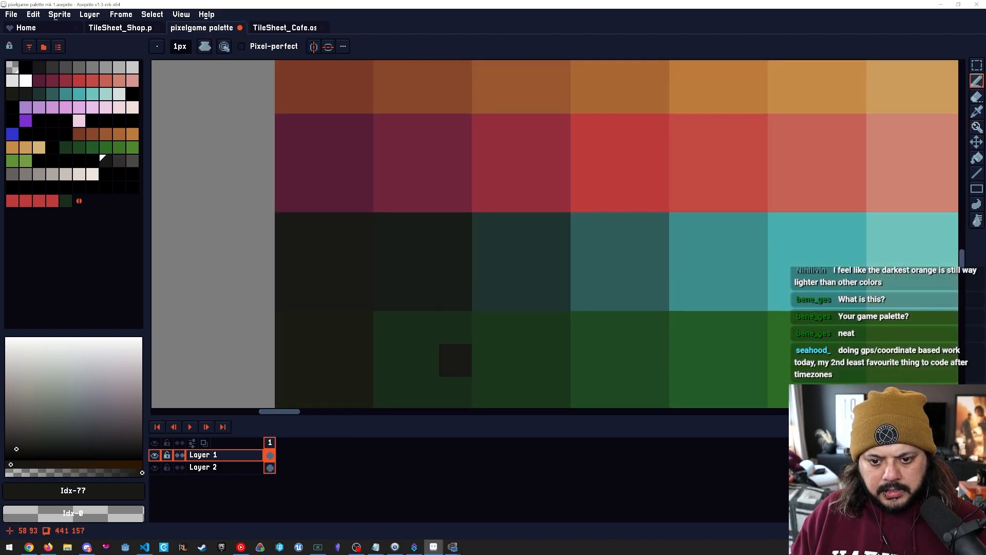
scroll(437, 296, down, 1)
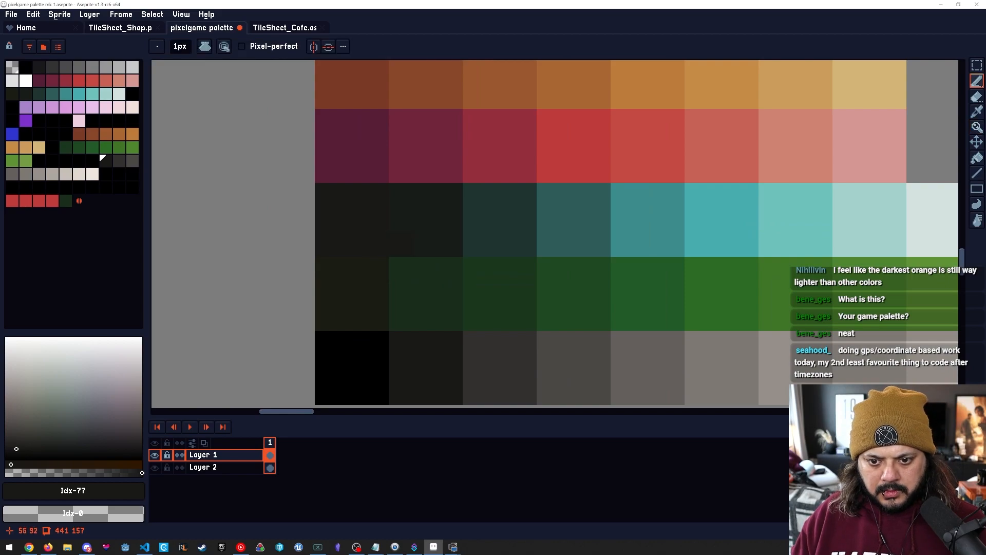
scroll(462, 297, down, 4)
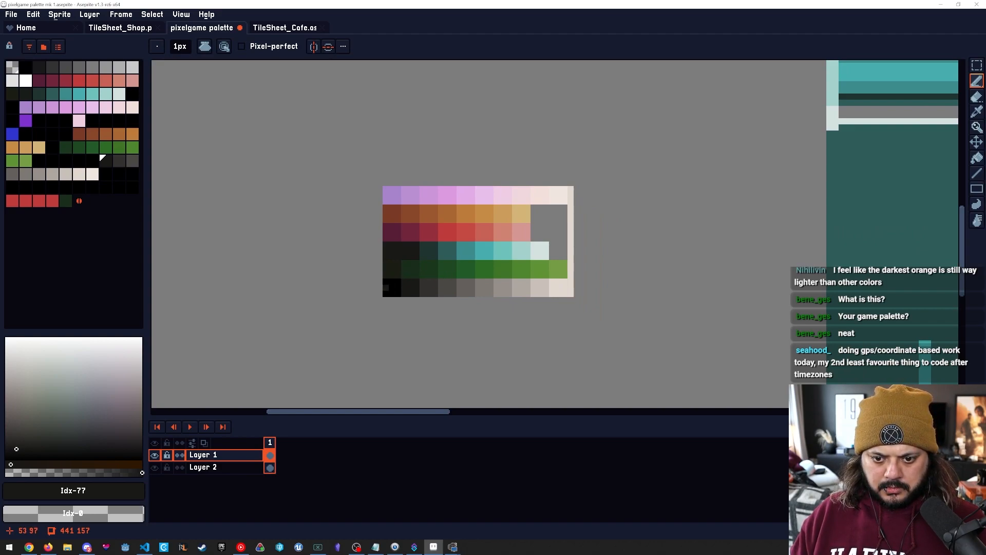
Move the ten-swatch grey ramp out of the block to below it and slightly toward its dark end.
key(m)
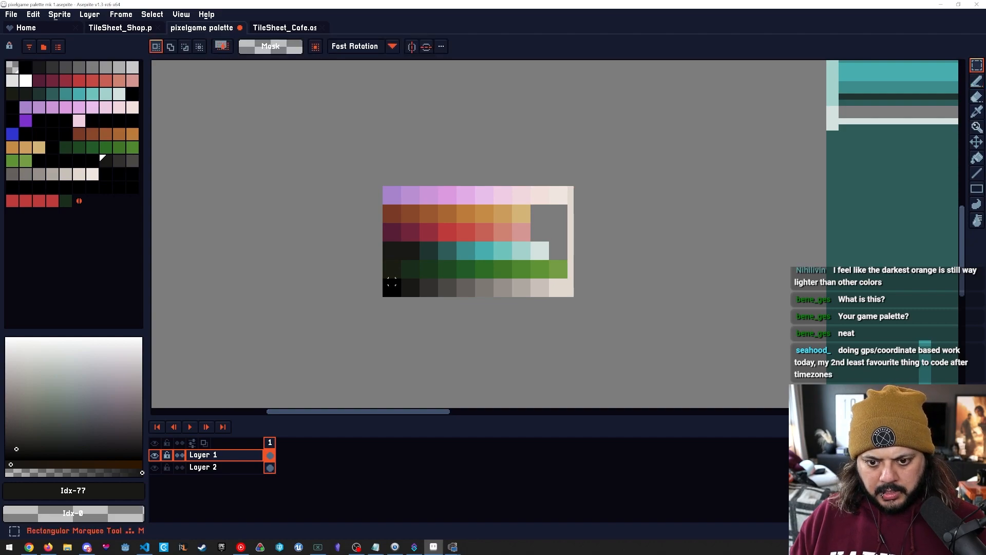
drag(564, 282, 372, 308)
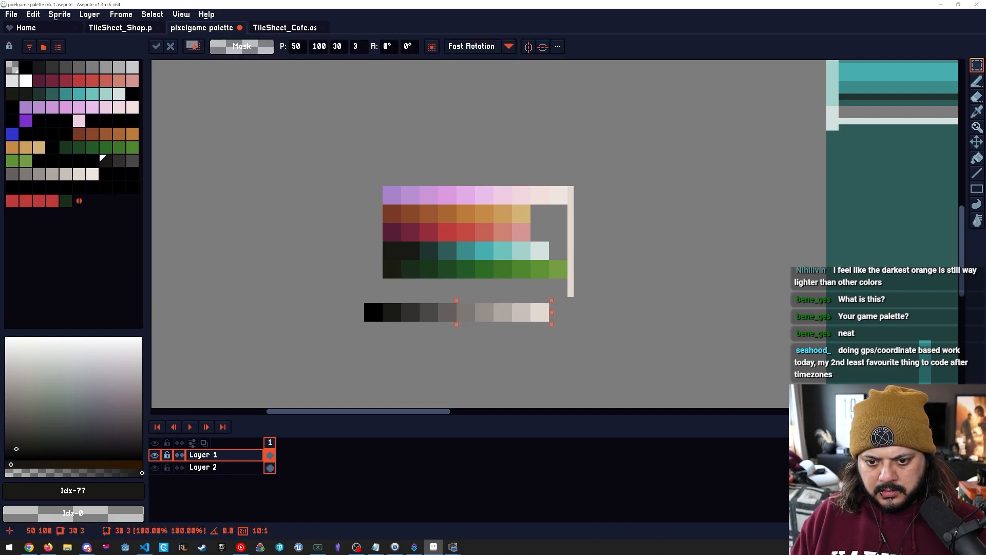
key(Left)
key(Left)
key(Left)
key(Down)
key(Down)
key(Down)
key(Down)
Move the teal ramp's swatches from the second onward to 51, 97, one row above the grey ramp and aligned with its second swatch.
click(410, 245)
drag(401, 242, 508, 316)
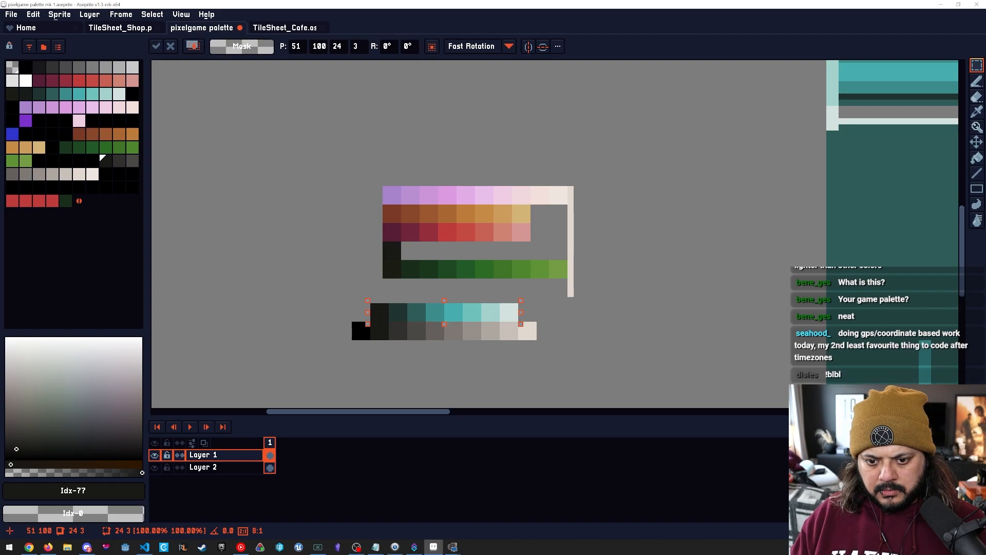
key(Up)
key(Up)
key(Up)
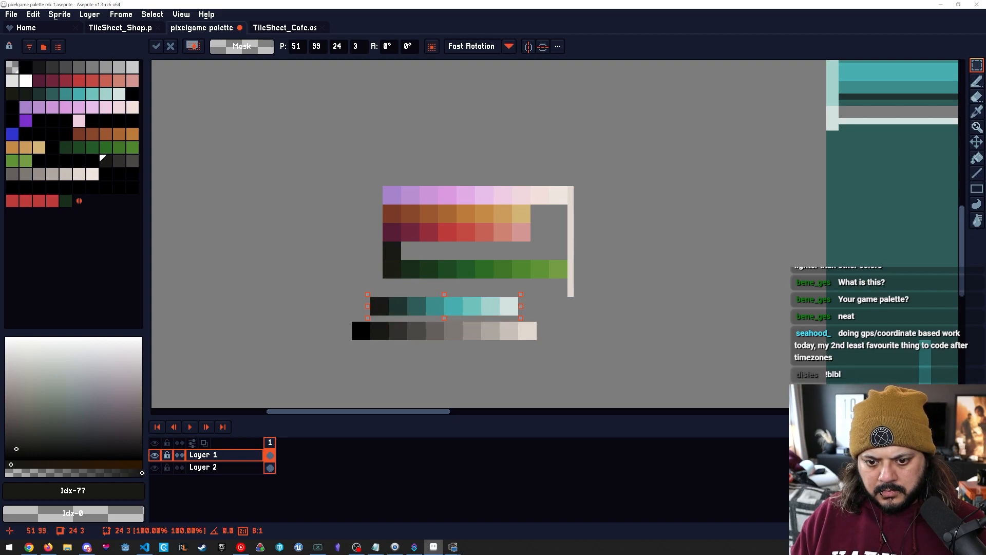
key(Return)
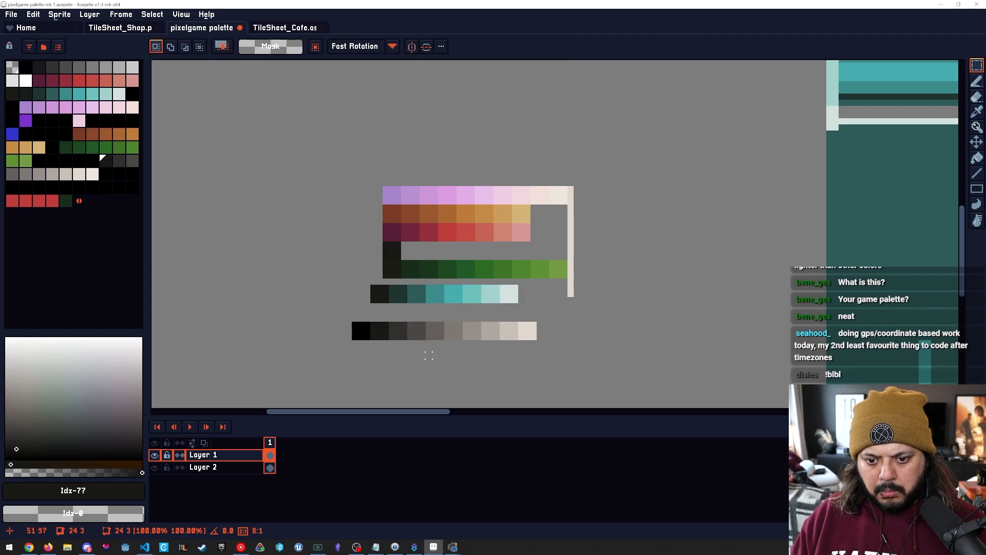
Paint a #191817 column joining the teal ramp's first swatch to the grey ramp's second swatch.
key(b)
drag(386, 306, 380, 305)
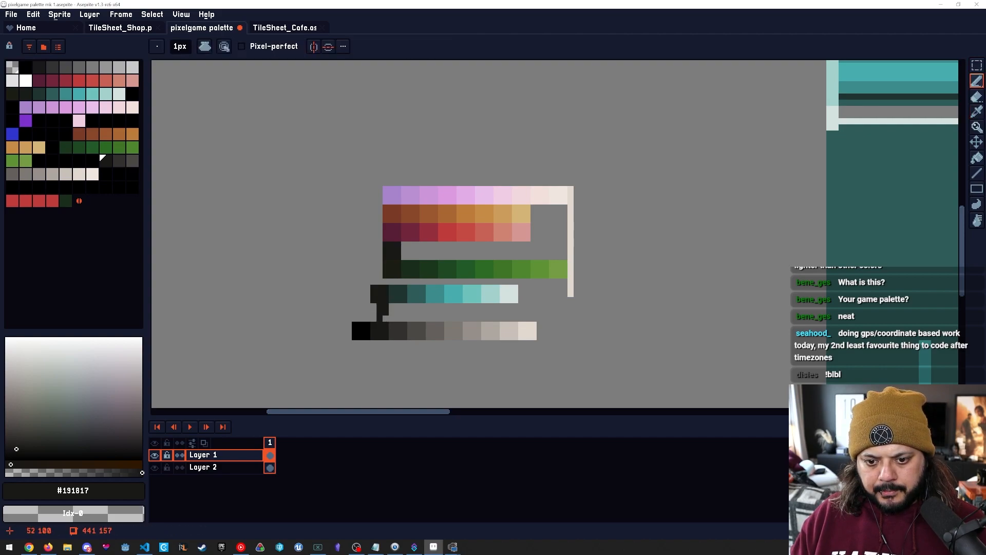
key(ctrl+space)
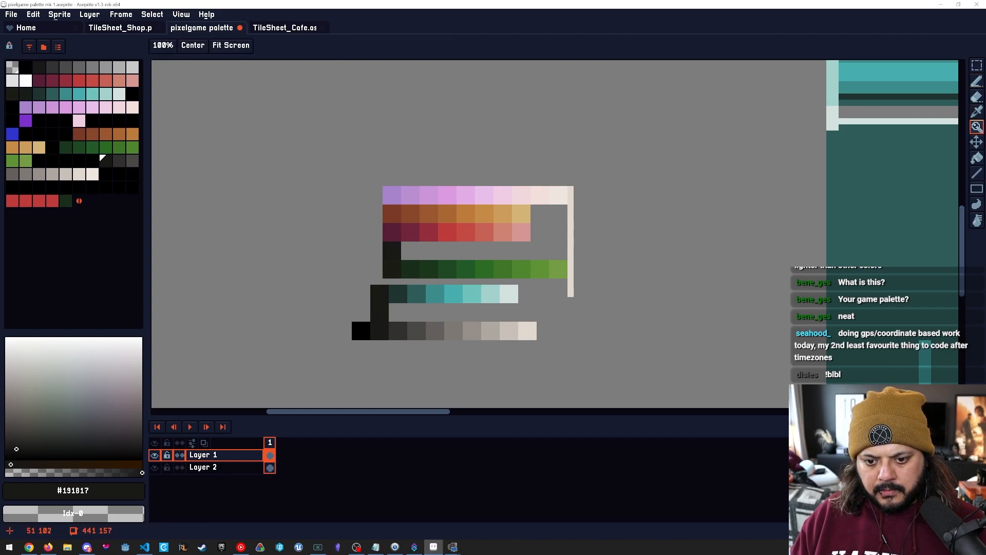
ctrl+click(376, 322)
drag(463, 325, 405, 330)
key(ctrl+space)
click(411, 337)
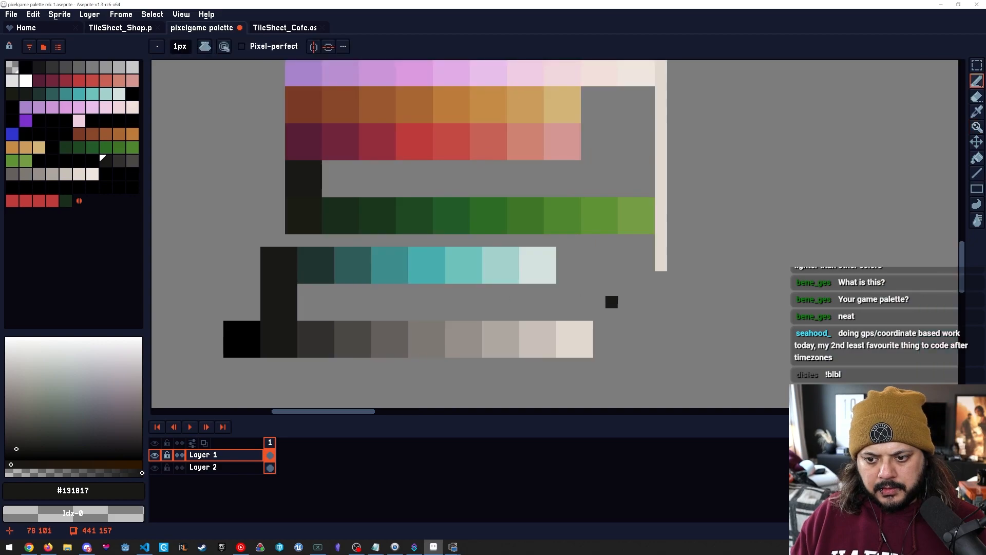
Delete the end of the off-white strip that extends below the green ramp.
key(m)
drag(648, 240, 662, 253)
key(Delete)
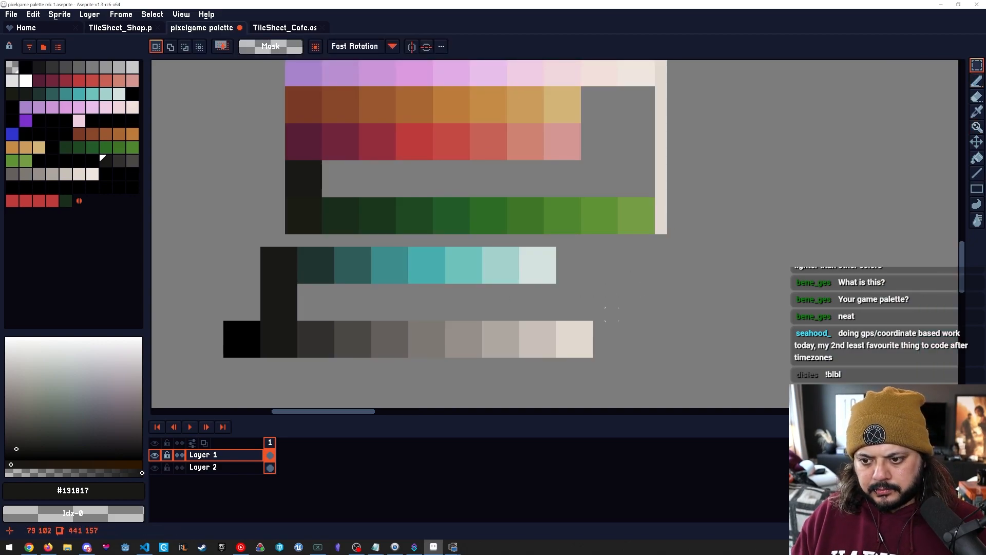
scroll(550, 302, down, 2)
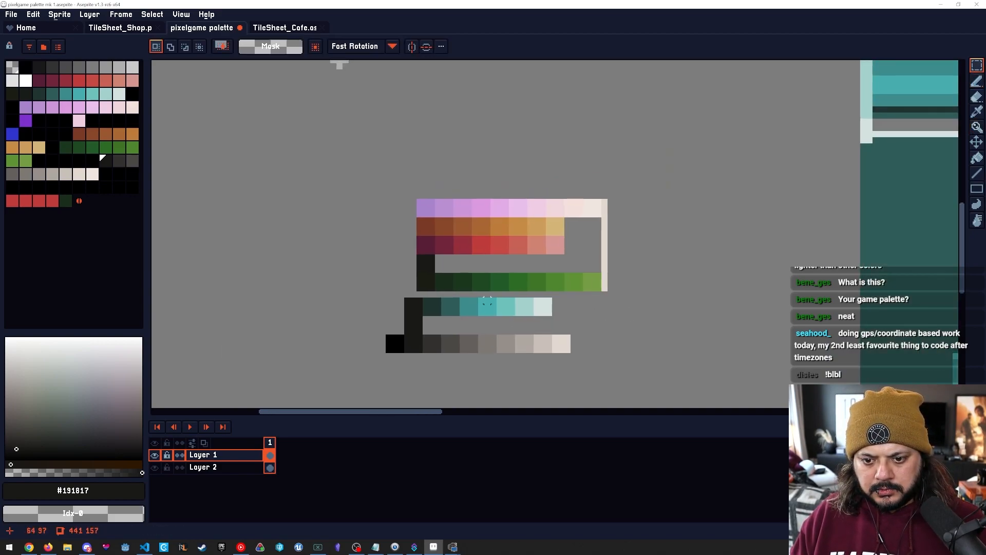
Move the block of purple, orange, red and green ramps up, away from the teal and grey ramps, and clear the selection.
drag(417, 193, 605, 289)
drag(560, 262, 572, 188)
click(562, 288)
key(z)
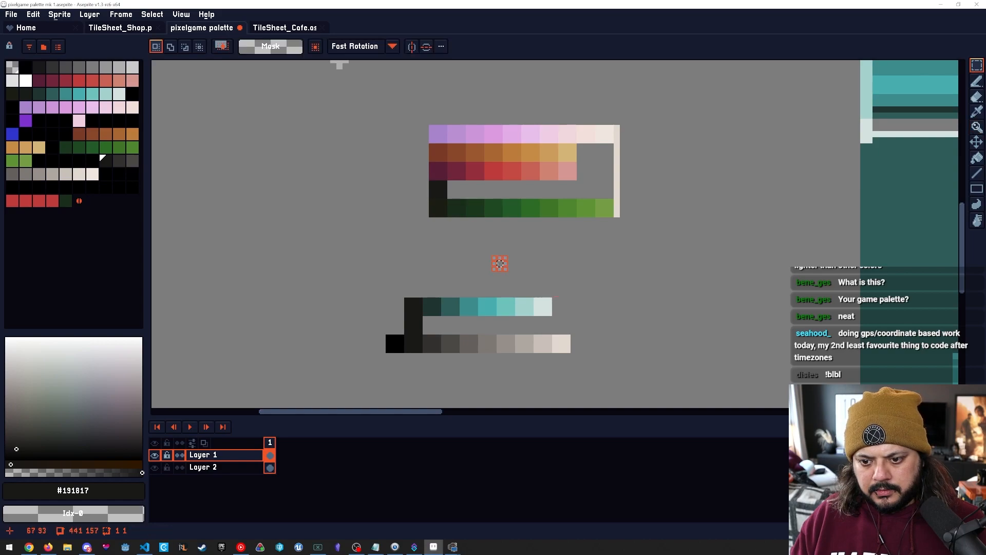
key(ctrl+d)
Move the red ramp out of the upper block down to 54, 94, directly above the teal ramp and aligned with its second swatch.
drag(452, 333, 469, 332)
drag(589, 207, 552, 312)
drag(514, 342, 538, 242)
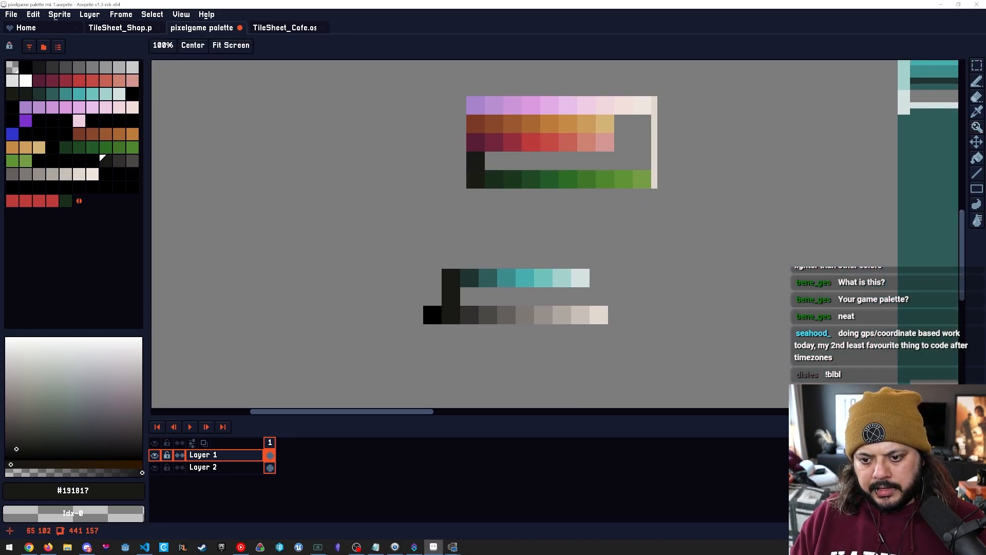
key(m)
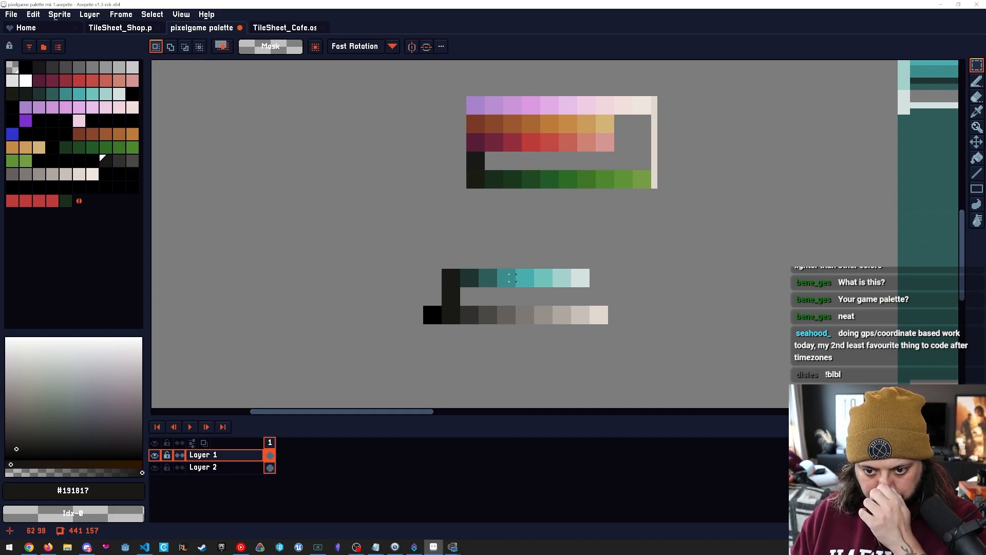
drag(500, 290, 439, 284)
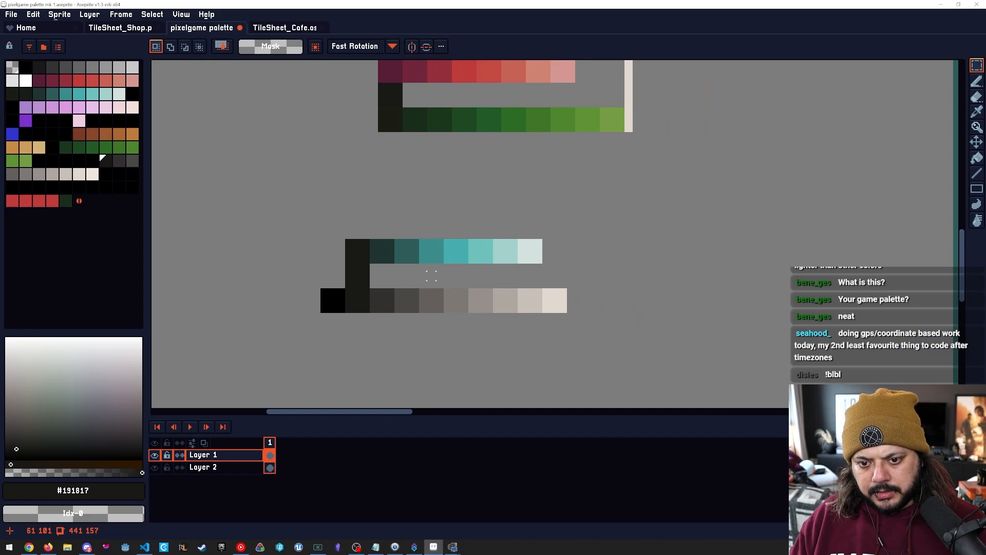
drag(364, 268, 380, 256)
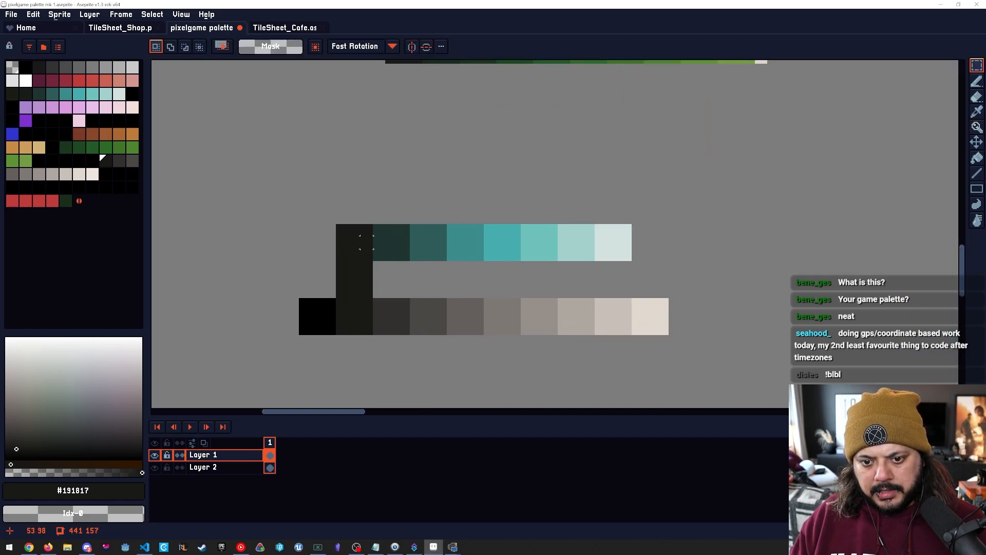
drag(459, 287, 444, 286)
drag(504, 208, 485, 314)
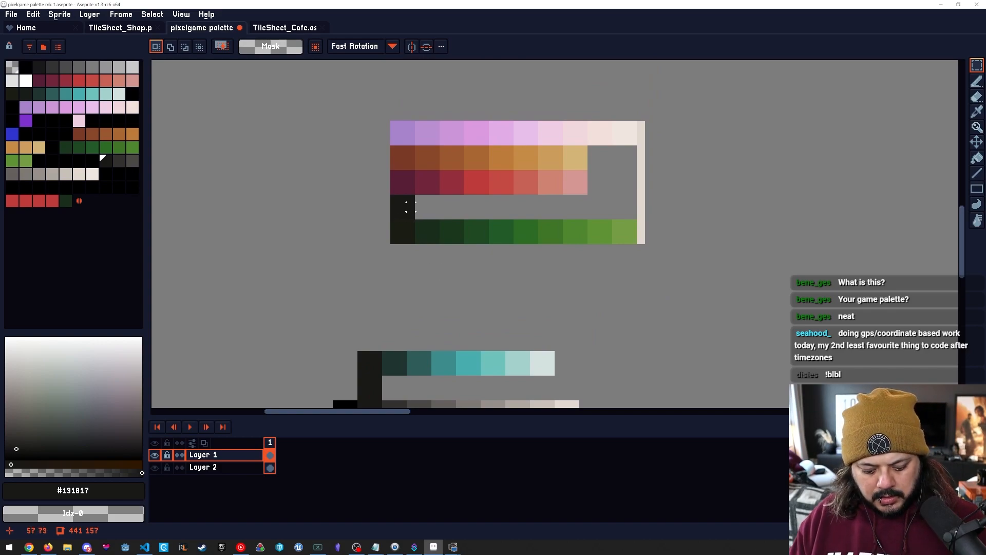
drag(394, 173, 583, 336)
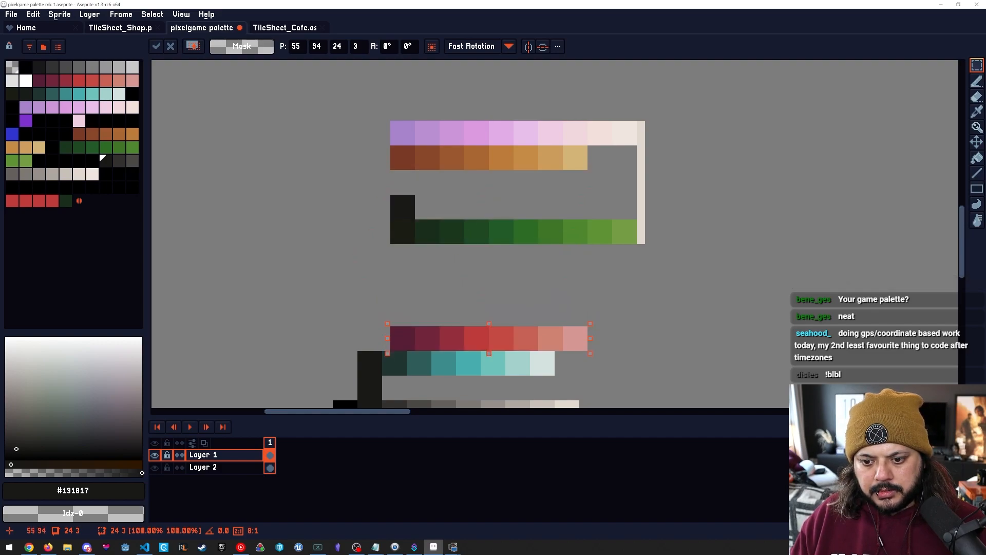
key(z)
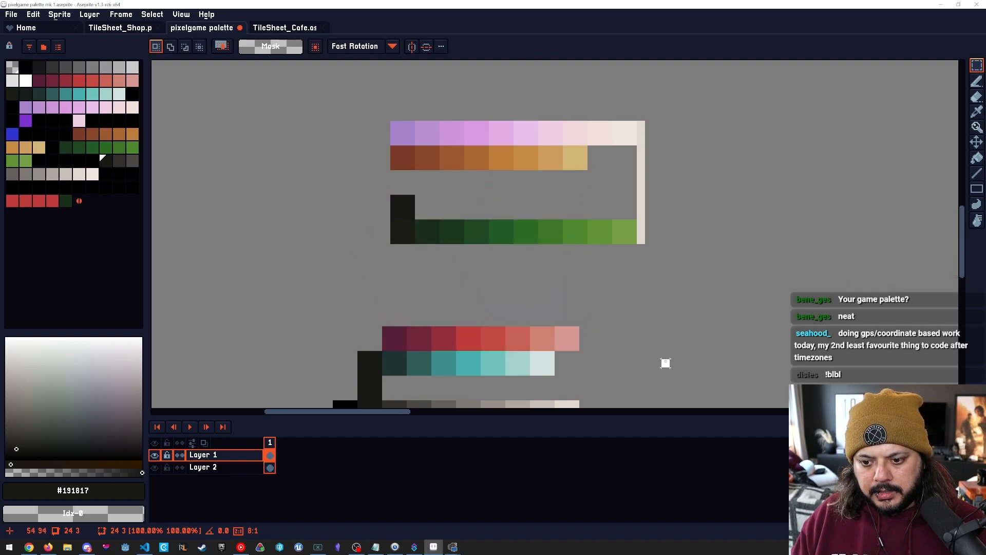
Shift the red ramp one swatch to the right above the teal ramp and clear the selection.
scroll(678, 366, down, 4)
drag(678, 365, 622, 228)
key(m)
drag(334, 252, 669, 324)
key(z)
scroll(367, 206, up, 3)
key(m)
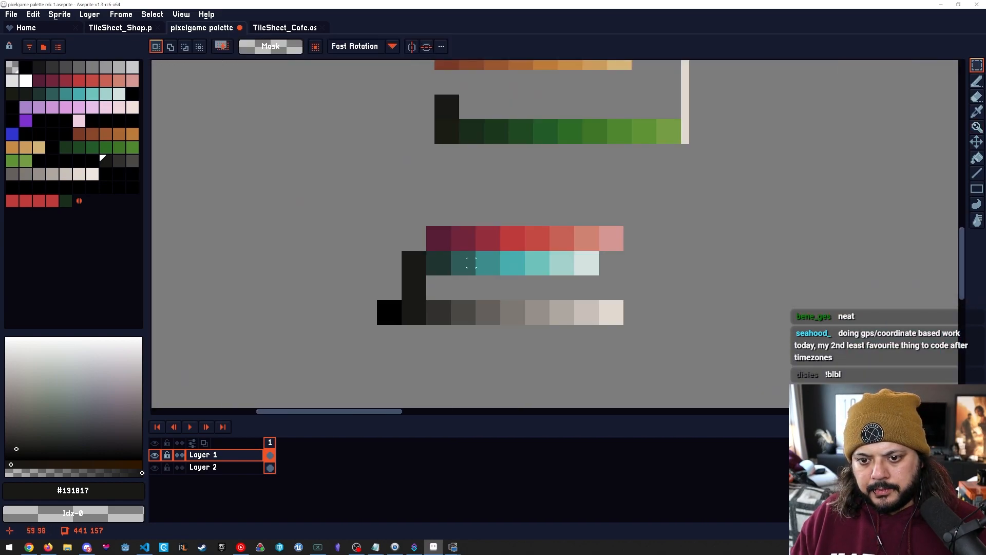
drag(426, 226, 620, 246)
drag(570, 240, 595, 240)
click(554, 272)
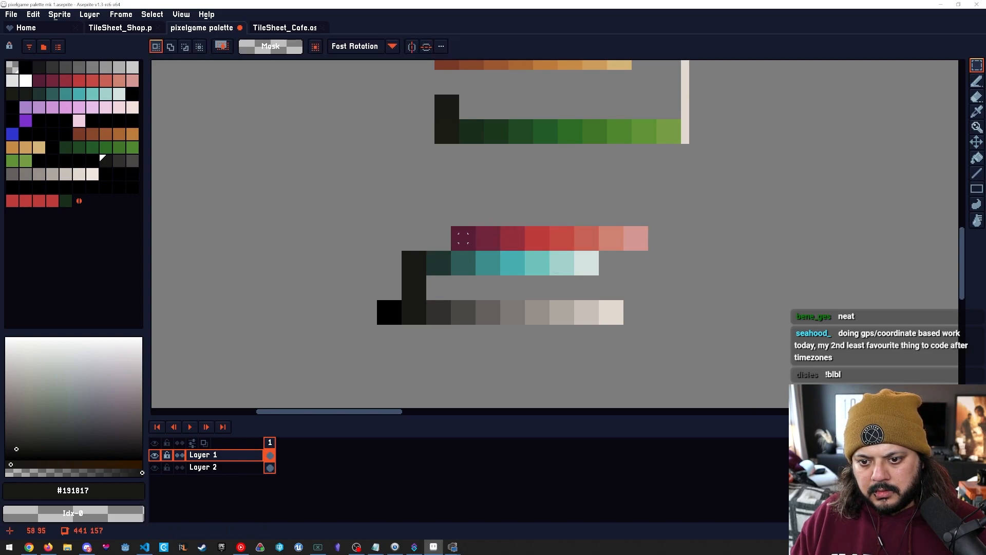
Sample #561e36 from the red ramp's first swatch and switch to the Pencil tool.
alt+click(463, 238)
key(b)
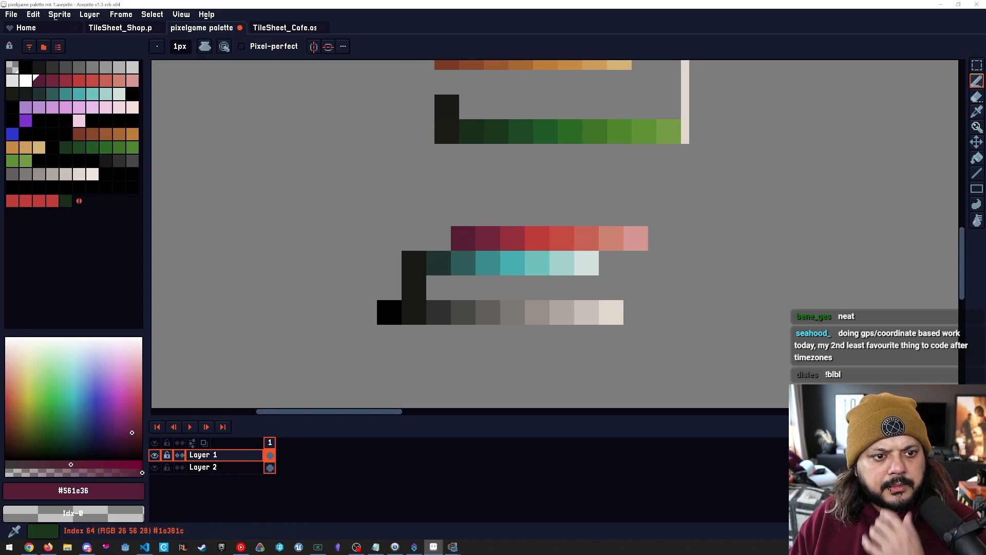
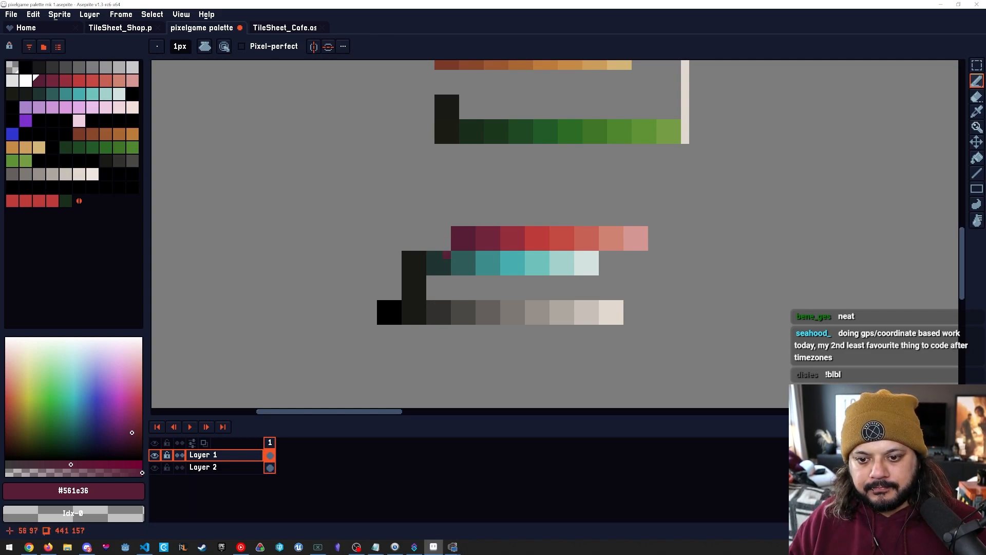
drag(447, 254, 479, 254)
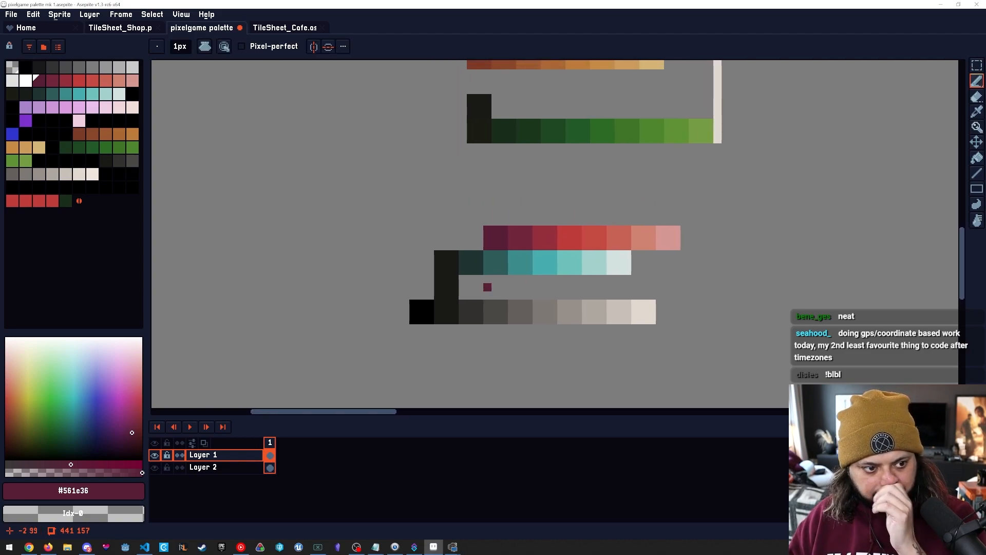
mouse_move(545, 245)
mouse_down()
mouse_move(531, 249)
mouse_move(537, 242)
mouse_up()
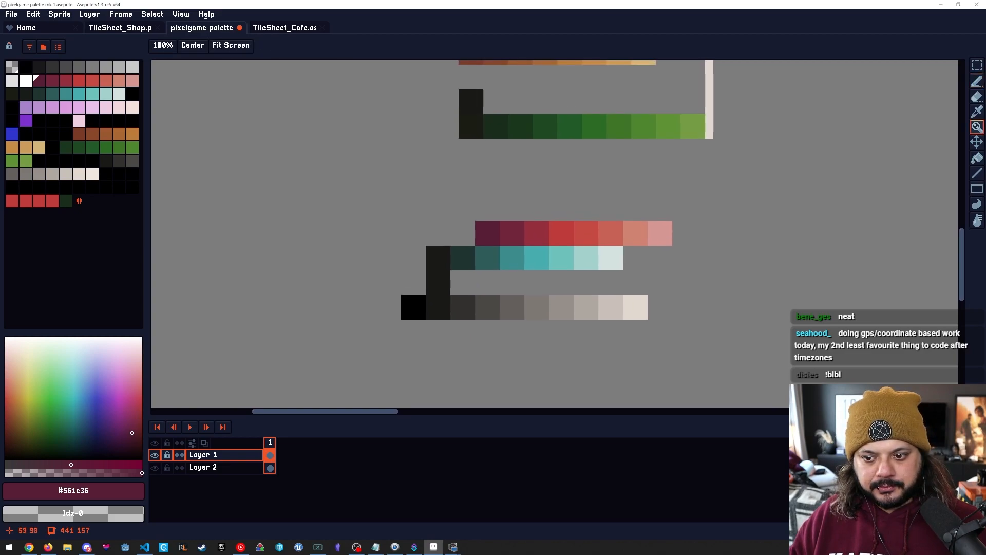
scroll(501, 252, up, 1)
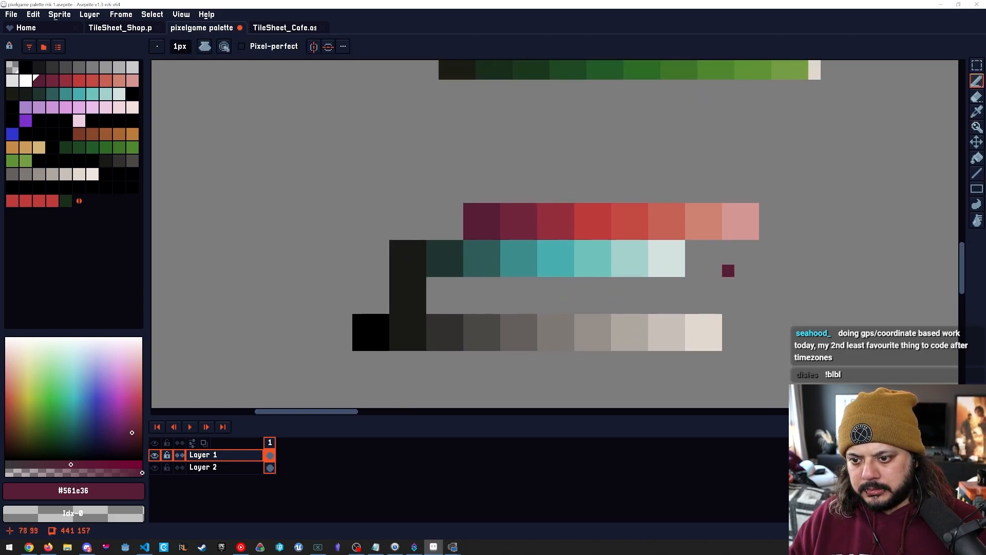
scroll(580, 283, down, 2)
Move the red ramp up one row, leaving an empty row above the teal ramp, and clear the selection.
key(m)
drag(534, 246, 683, 265)
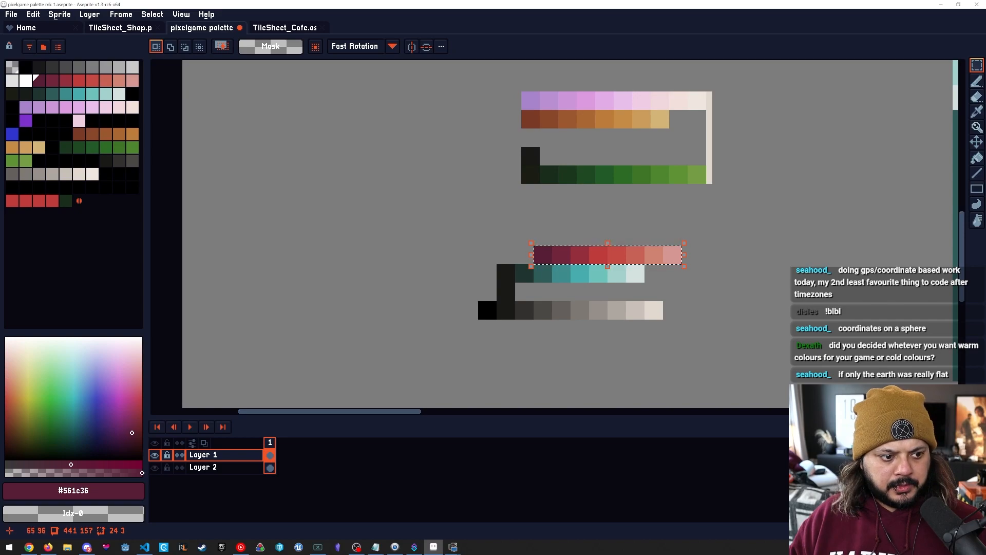
drag(580, 257, 580, 239)
click(580, 279)
key(ctrl+d)
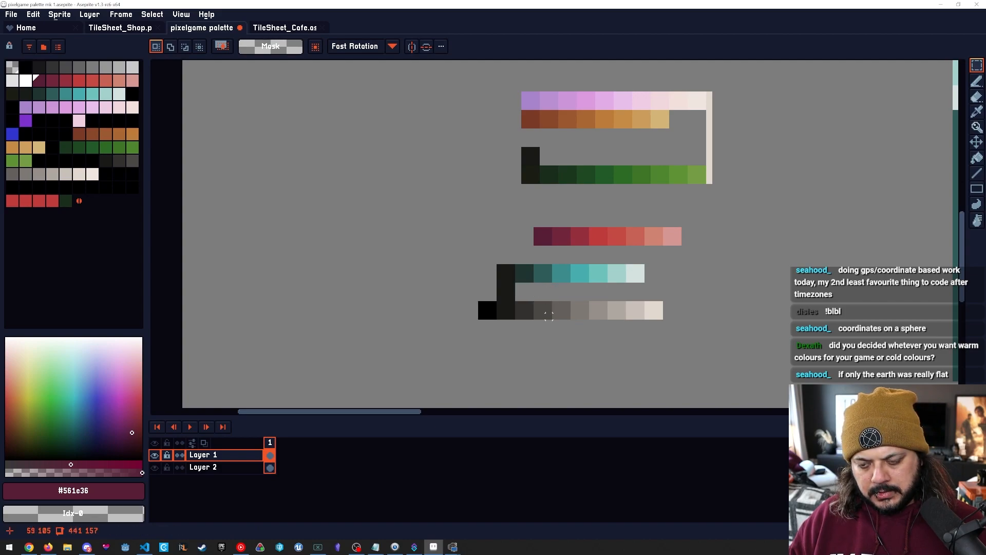
Shift the palette entries from #561e36 onward one slot later and select the black entry freed at index 12.
drag(562, 298, 517, 319)
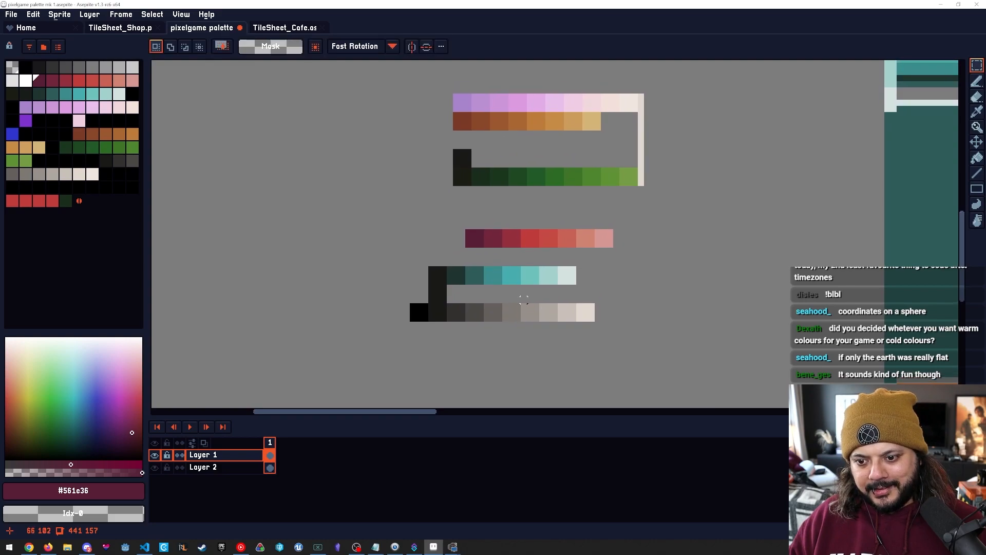
key(z)
click(519, 272)
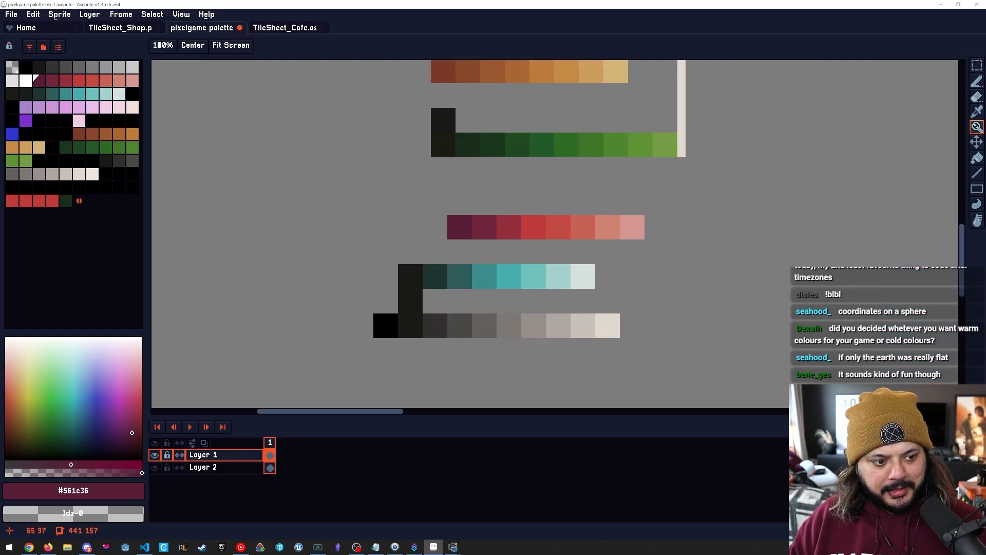
right_click(519, 272)
drag(511, 270, 552, 253)
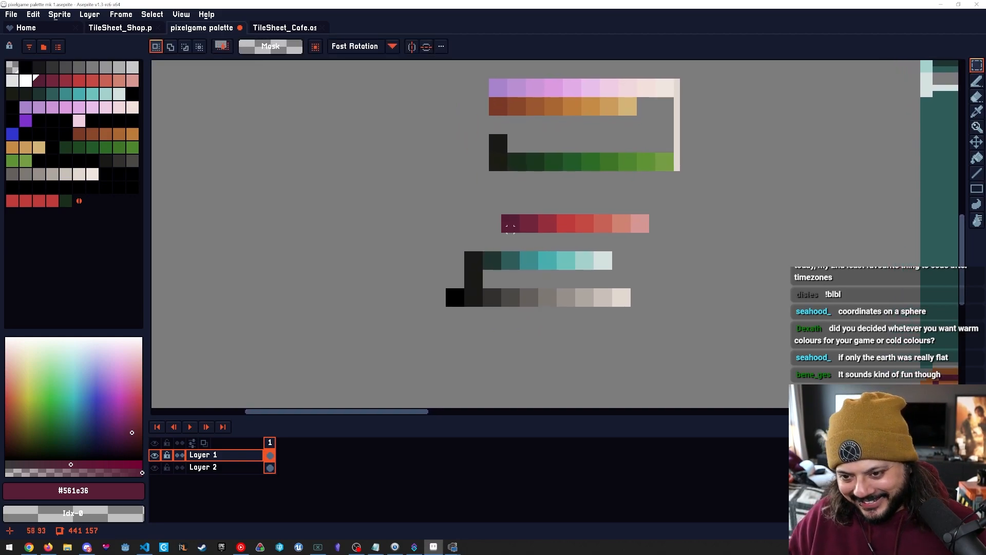
click(39, 80)
mouse_move(40, 80)
mouse_down()
mouse_move(94, 175)
mouse_move(52, 80)
mouse_up()
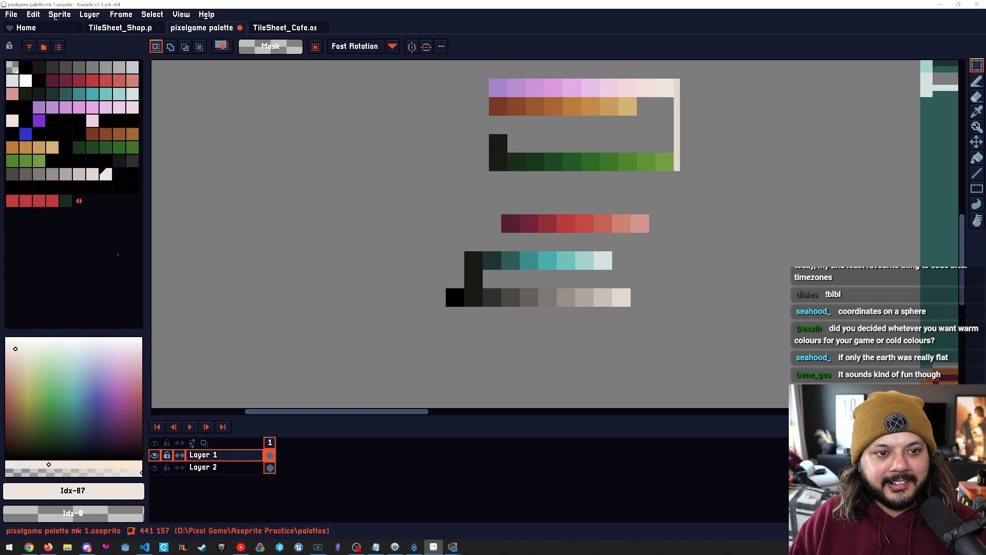
click(50, 79)
click(39, 81)
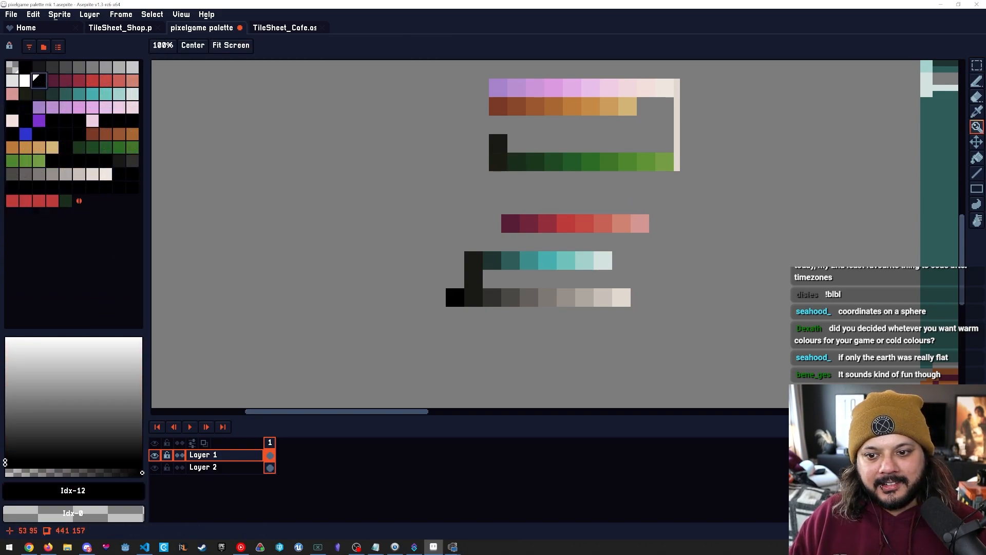
Try painting a black block in front of the red ramp's first swatch.
scroll(478, 231, up, 3)
key(b)
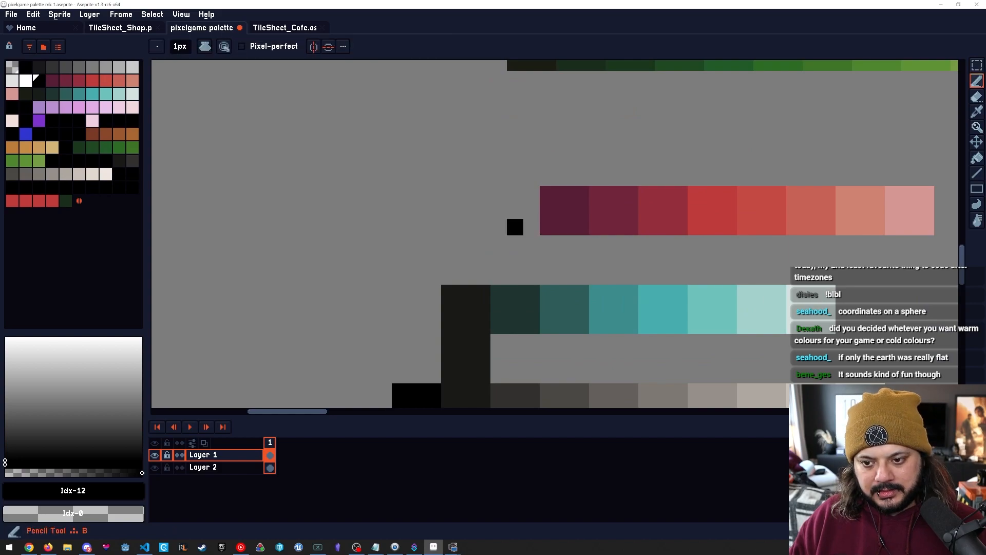
mouse_move(532, 227)
mouse_down()
mouse_move(532, 194)
mouse_move(515, 194)
mouse_up()
scroll(720, 250, down, 7)
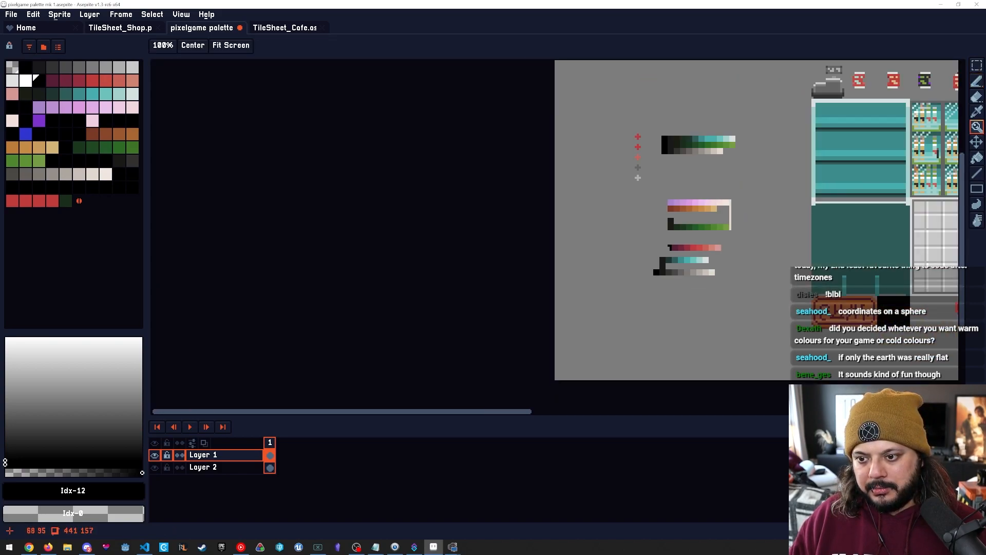
scroll(735, 253, up, 3)
drag(688, 252, 632, 246)
key(ctrl+z)
Move the red ramp back to 54, 94, directly on top of the teal ramp.
scroll(628, 259, up, 1)
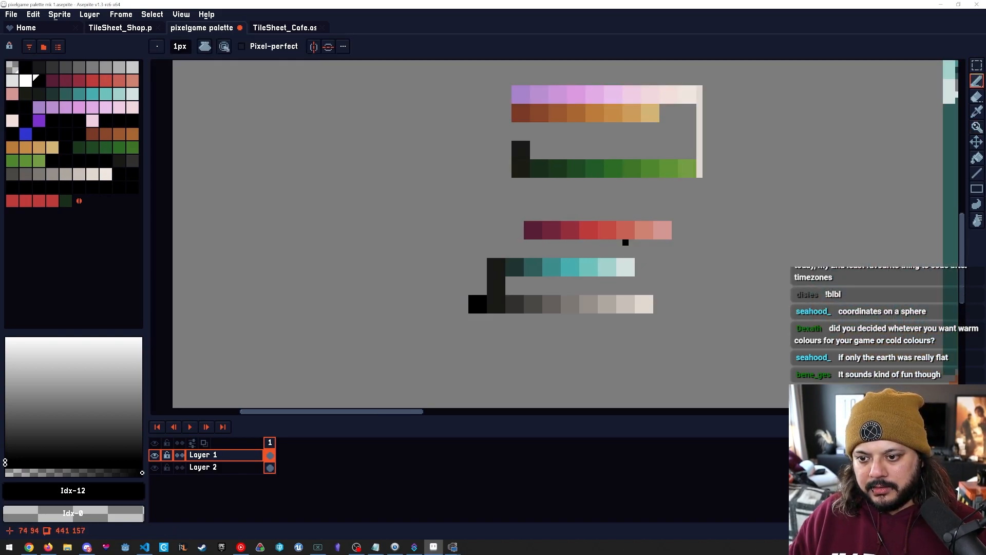
key(m)
mouse_move(524, 221)
mouse_down()
mouse_move(579, 237)
mouse_move(669, 238)
mouse_move(644, 252)
mouse_up()
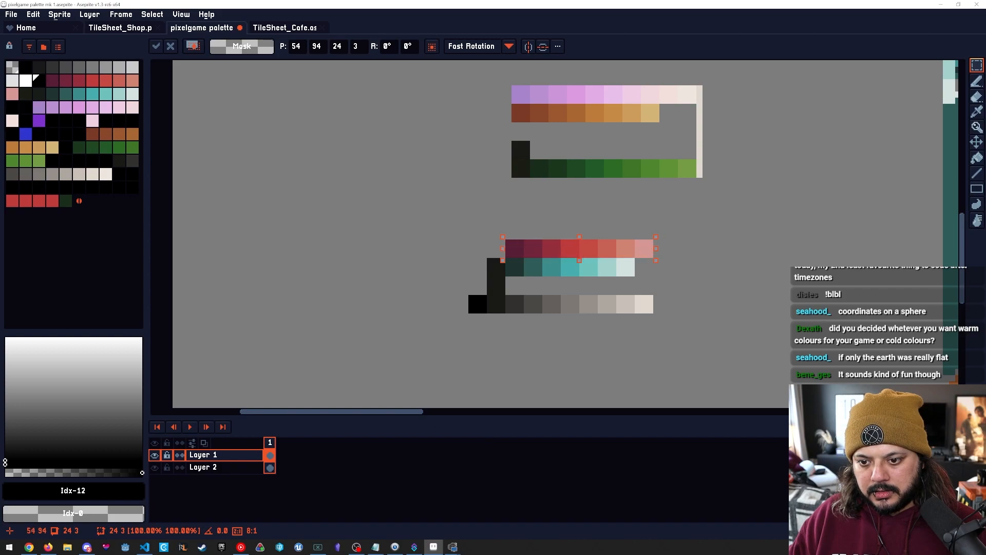
Extend the #191817 column up one swatch with the Pencil so it joins the red ramp's first swatch.
alt+click(513, 267)
alt+click(491, 268)
scroll(491, 268, up, 3)
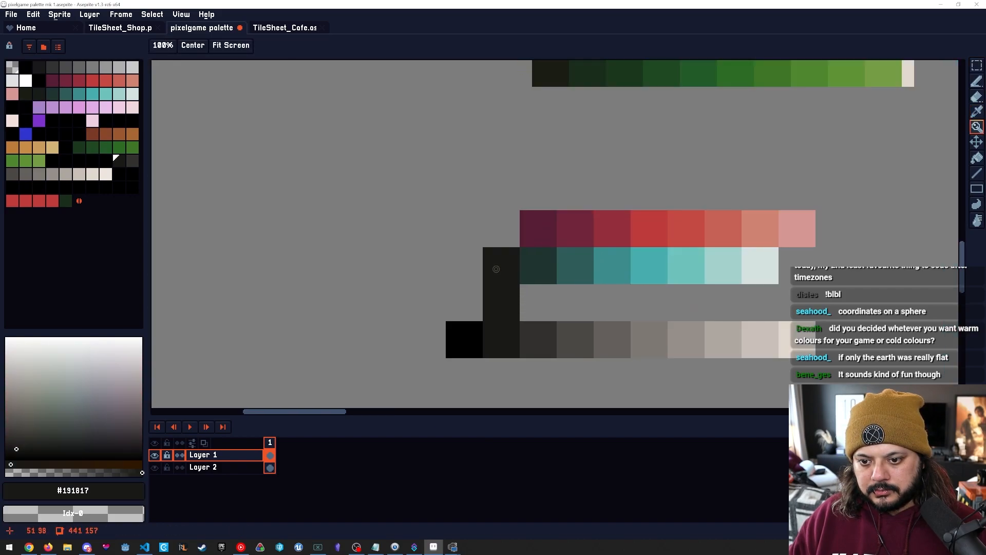
key(b)
mouse_move(521, 232)
mouse_down()
mouse_move(522, 199)
mouse_move(488, 199)
mouse_move(488, 231)
mouse_move(505, 215)
mouse_up()
scroll(562, 272, down, 2)
mouse_move(567, 284)
mouse_down()
mouse_move(480, 299)
mouse_move(449, 323)
mouse_up()
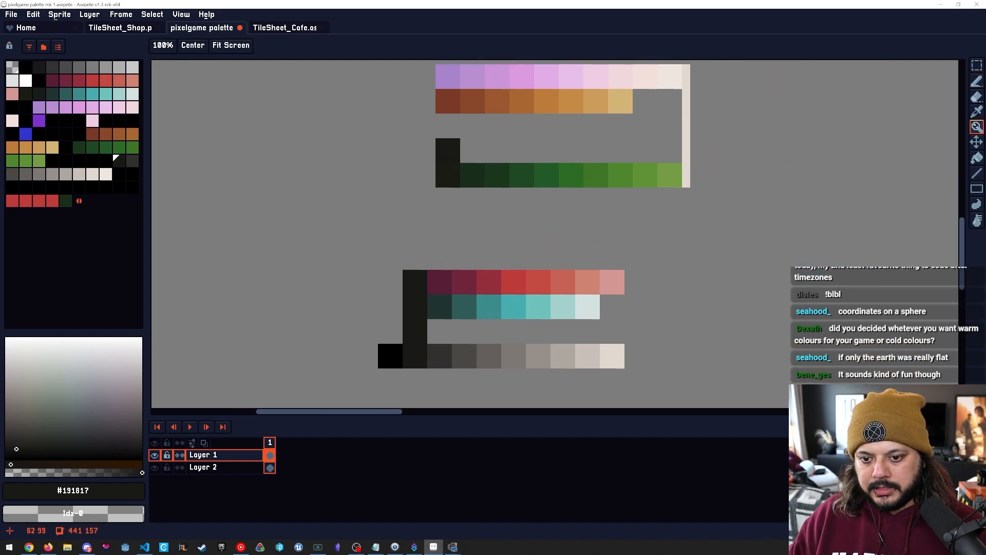
Darken palette index 13, the red ramp's first maroon, and lower its saturation to about 35%, keeping a purplish-red hue.
scroll(502, 314, down, 2)
drag(553, 331, 492, 271)
scroll(407, 243, up, 2)
alt+click(415, 244)
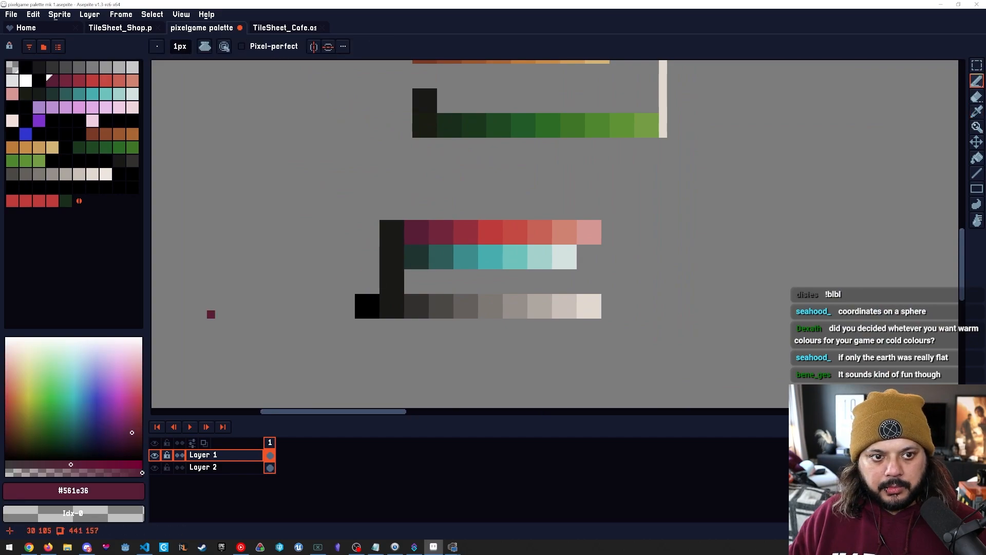
drag(57, 465, 55, 465)
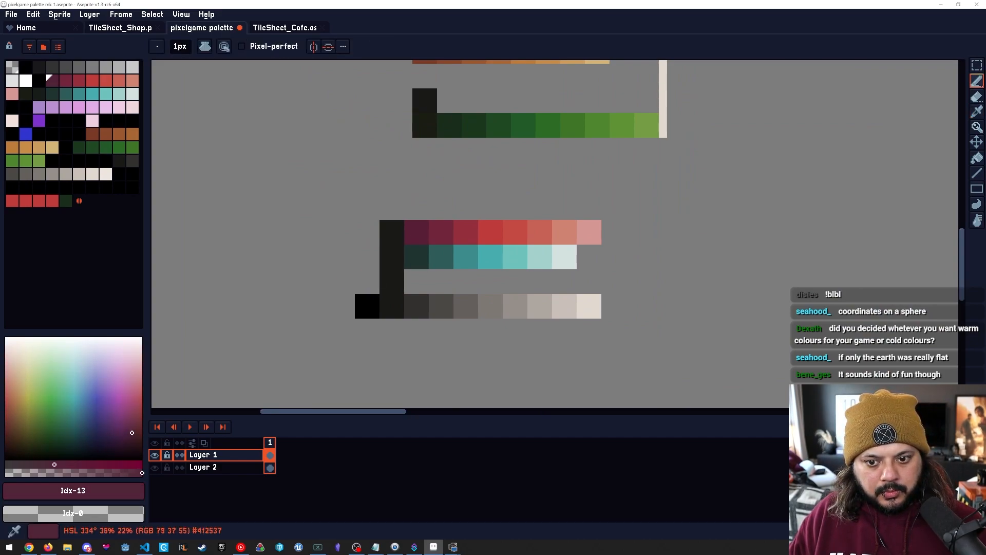
drag(132, 433, 126, 441)
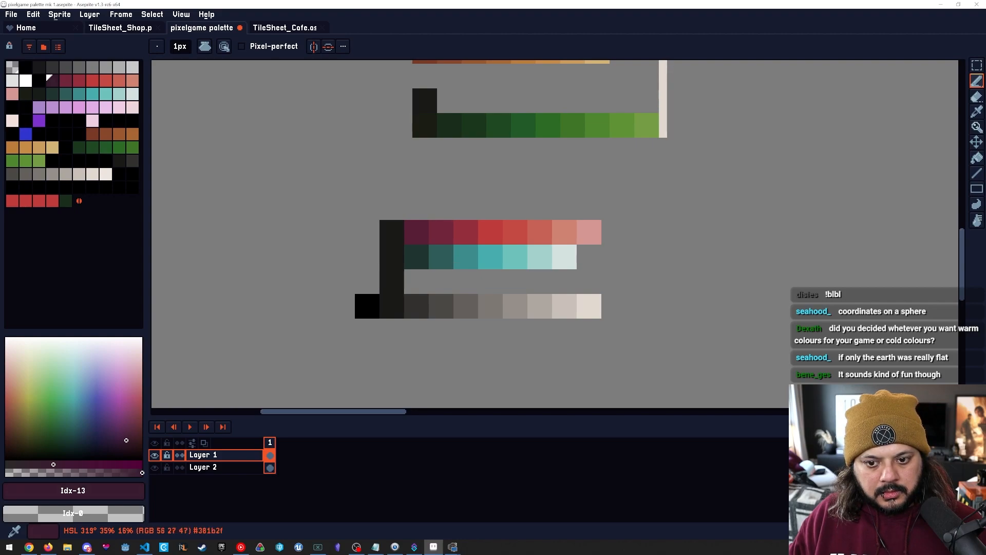
drag(126, 441, 126, 442)
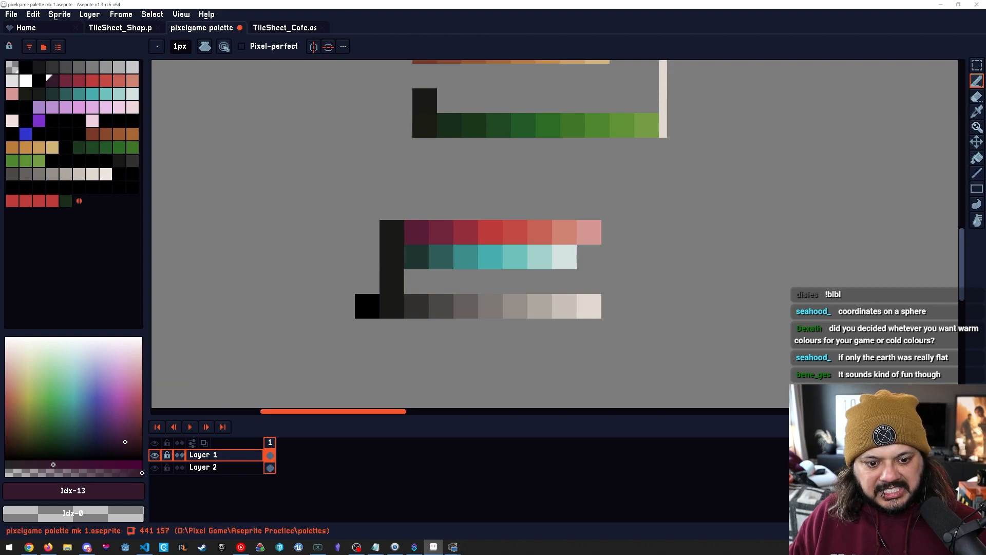
key(])
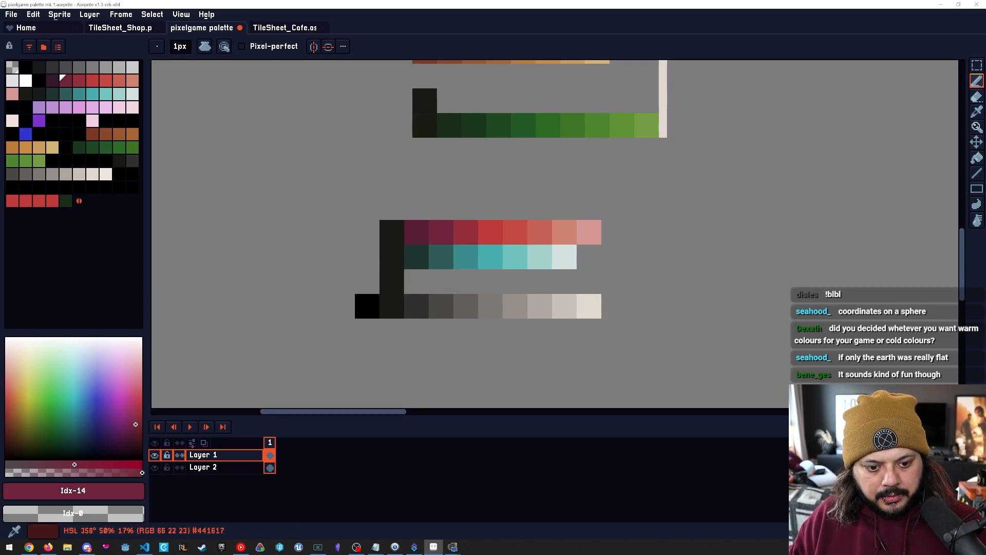
key([)
click(127, 443)
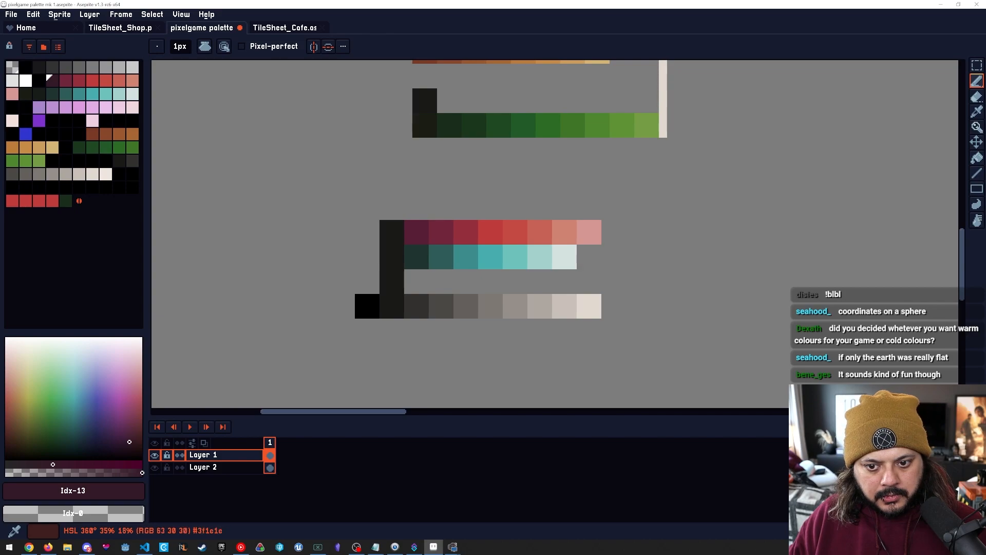
Lower the saturation of palette index 14, the red ramp's second colour, to 42%.
key(])
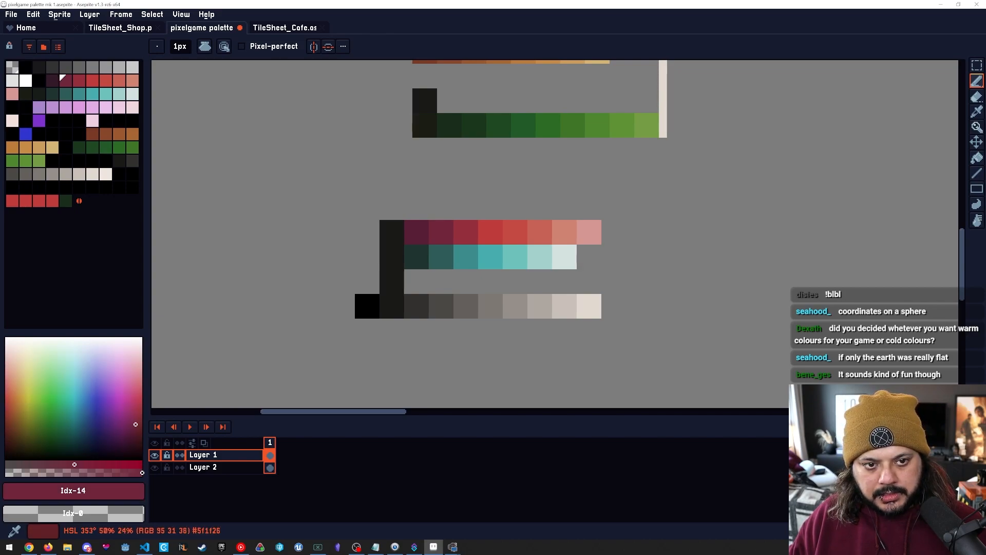
key(])
key([)
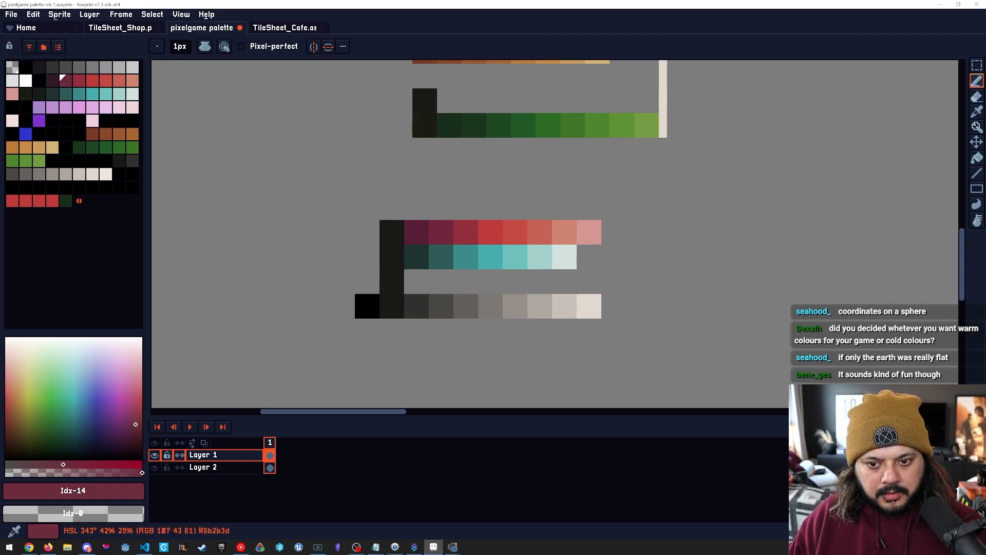
Lower the saturation of palette index 15 to about 45% and index 14 to 39% in the red ramp.
key(bracketright)
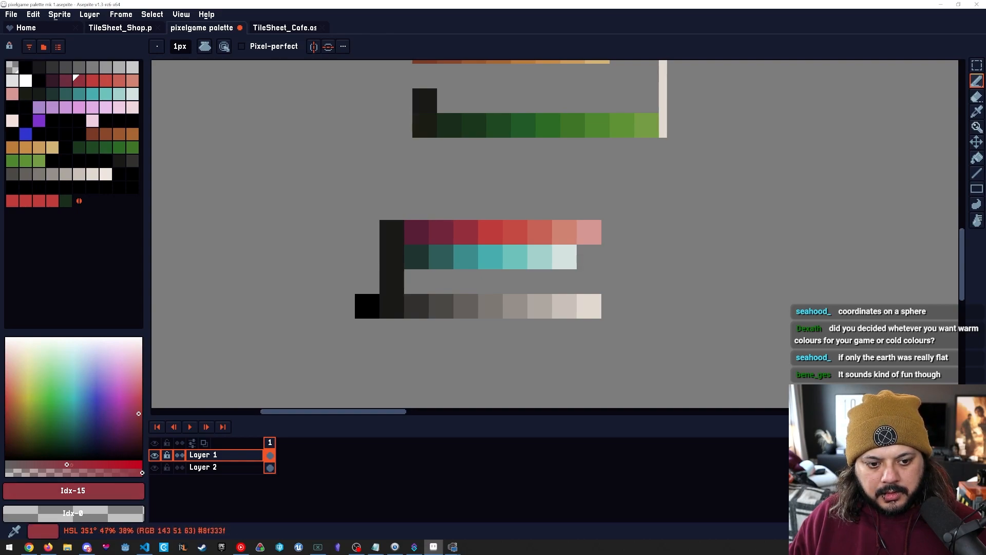
key(bracketleft)
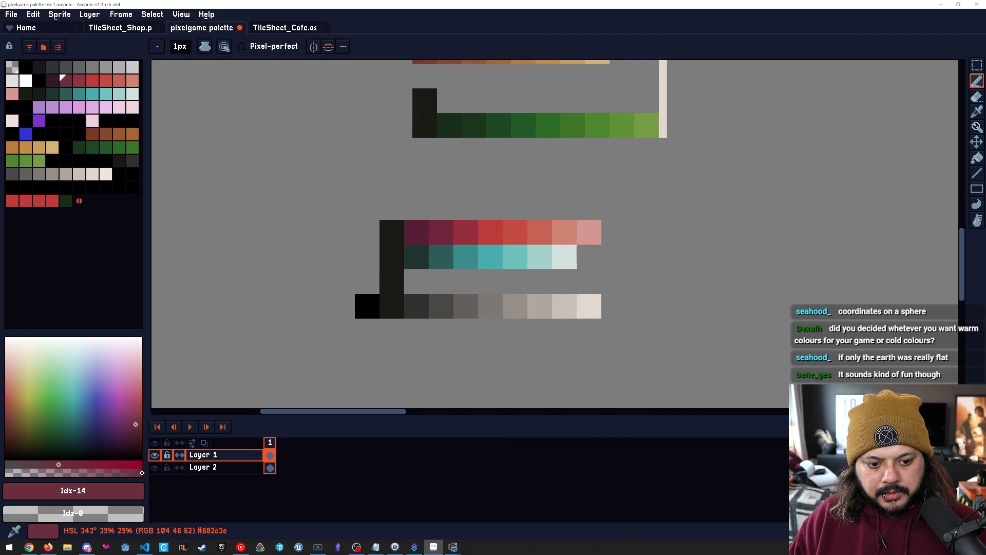
key(bracketright)
Desaturate the red ramp's palette indexes 16 through 19, with 16 at about 45%, 17 at 46% and 19 at about 40%.
key(bracketright)
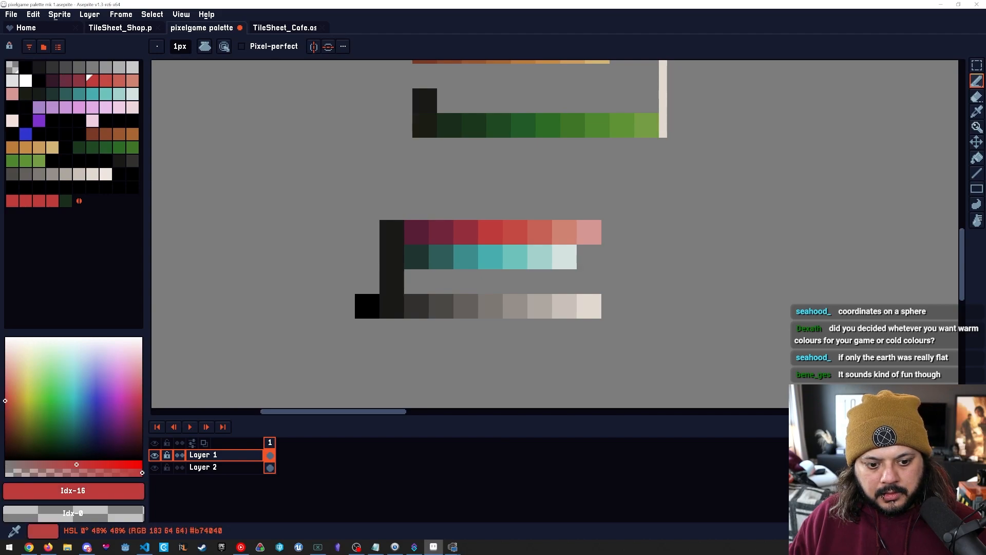
drag(69, 464, 67, 465)
key(bracketright)
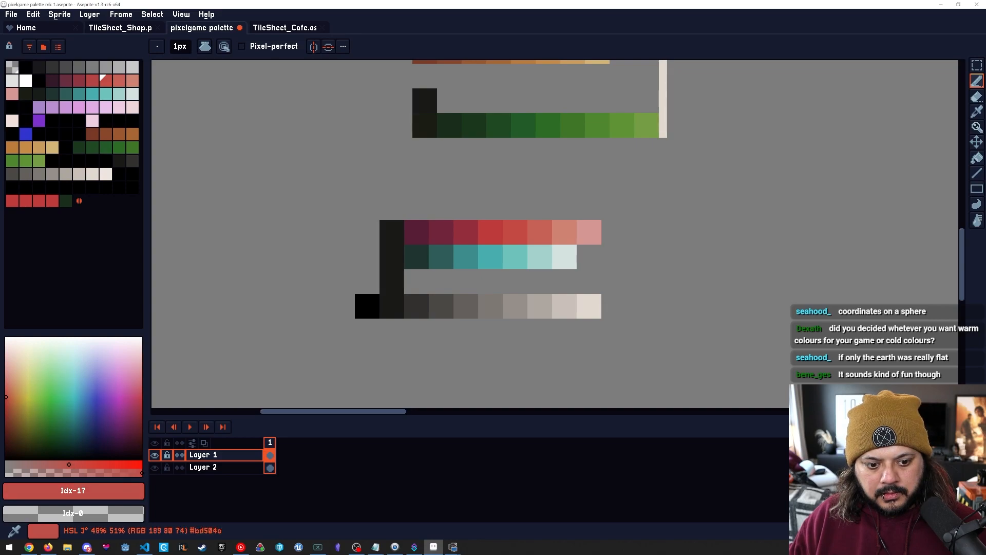
key(bracketright)
key(bracketright)
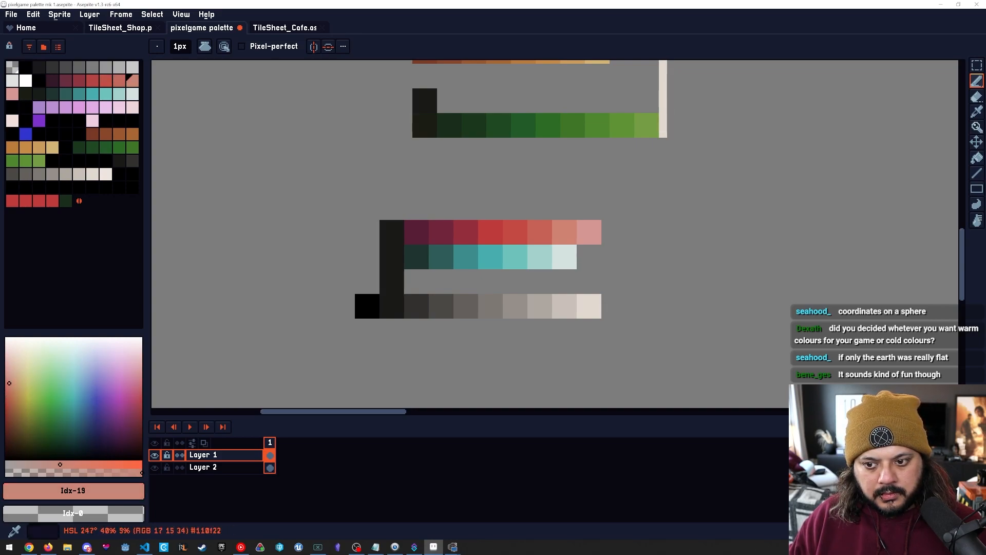
Convert the palette sprite's color mode from RGB to Indexed.
scroll(621, 330, right, 10)
scroll(621, 330, down, 3)
scroll(609, 297, down, 3)
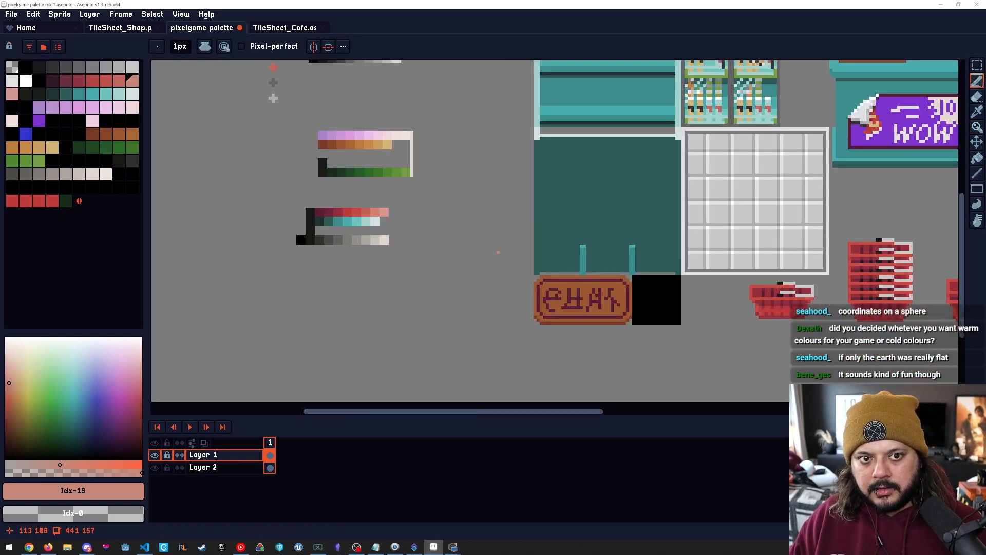
click(60, 14)
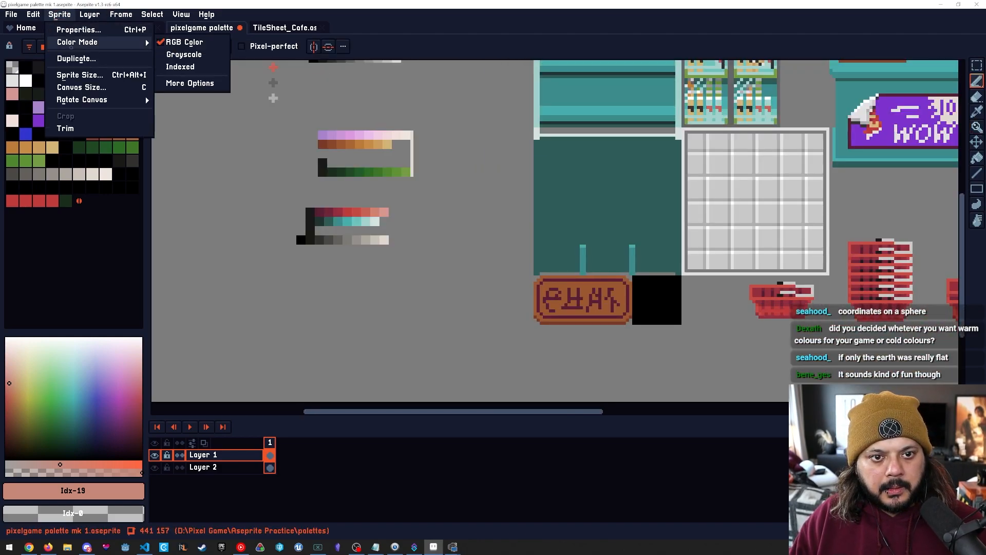
mouse_move(98, 42)
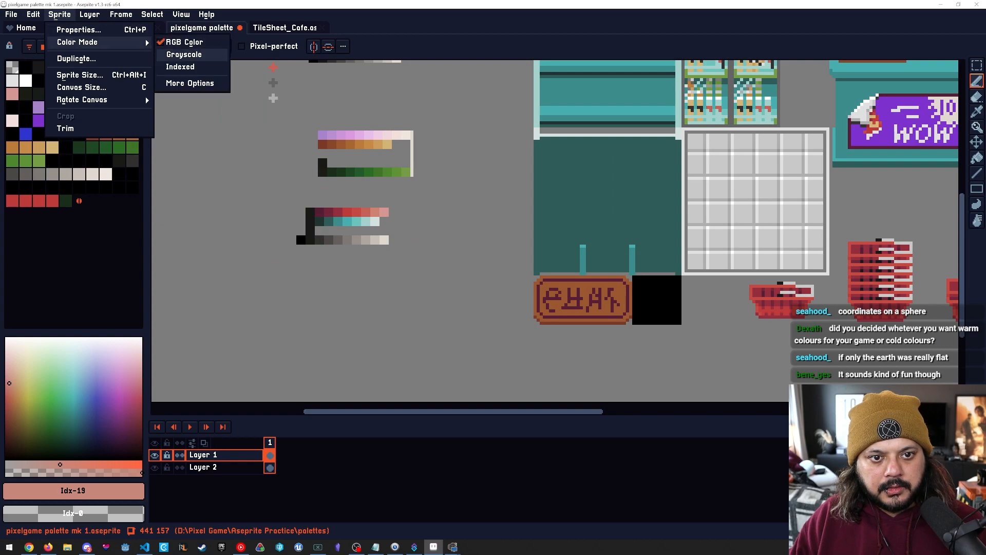
click(180, 67)
Examine how the retuned reds read on the shopping baskets, the wooden sign and the swatch ramps.
drag(767, 319, 531, 273)
scroll(532, 273, up, 2)
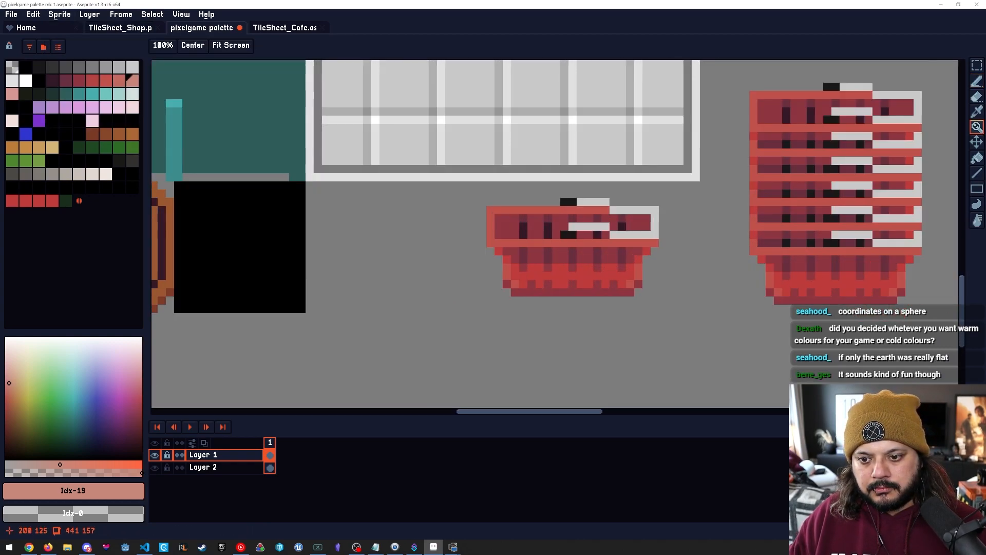
alt+click(524, 249)
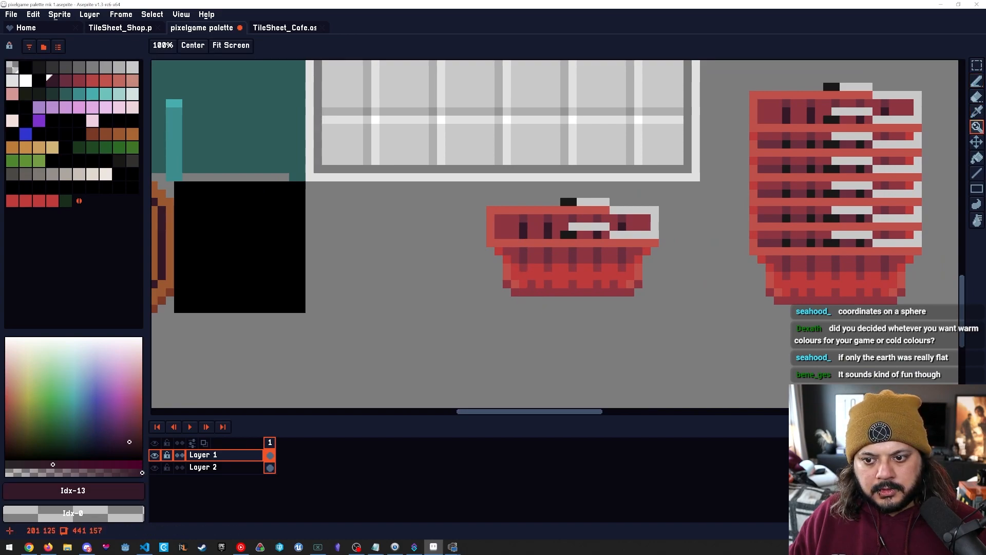
click(366, 227)
key(ctrl+z)
key(bracketright)
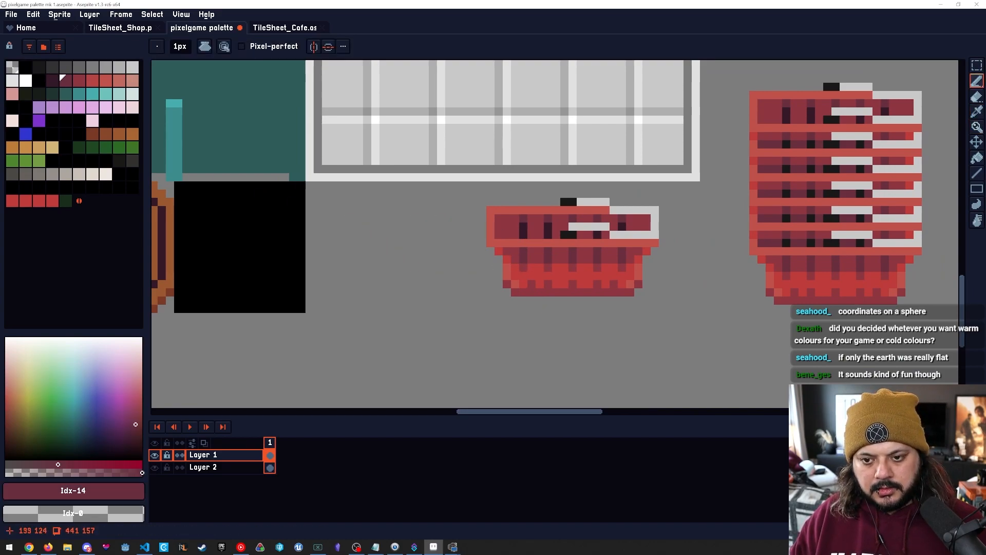
key(z)
scroll(565, 242, up, 2)
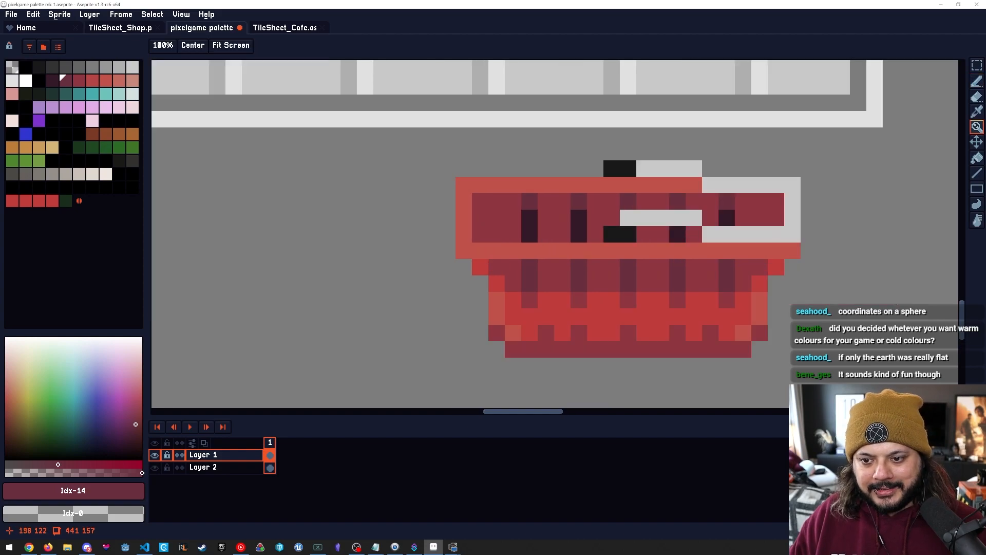
scroll(565, 241, down, 3)
scroll(515, 228, down, 1)
key(space)
drag(318, 225, 467, 243)
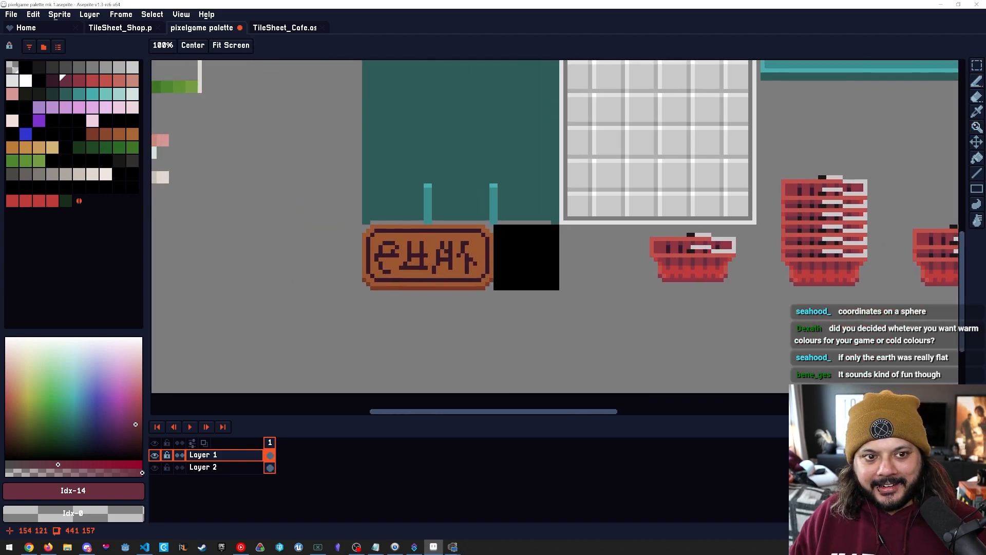
drag(337, 200, 620, 243)
drag(337, 245, 372, 256)
scroll(406, 209, up, 2)
Darken palette index 14, the red ramp's second colour, to about 25% lightness and compare it with its neighbours.
key(b)
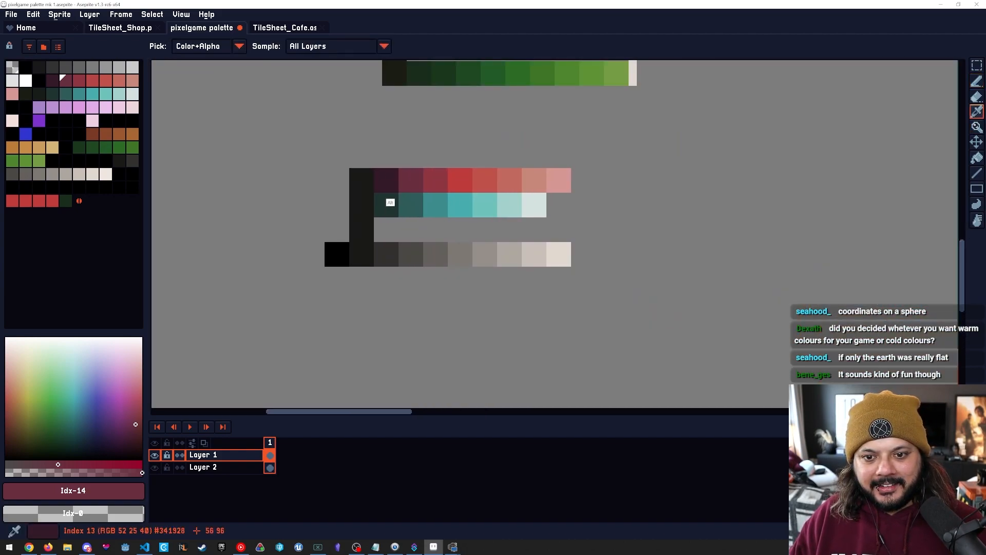
alt+click(388, 186)
key(bracketright)
key(bracketright)
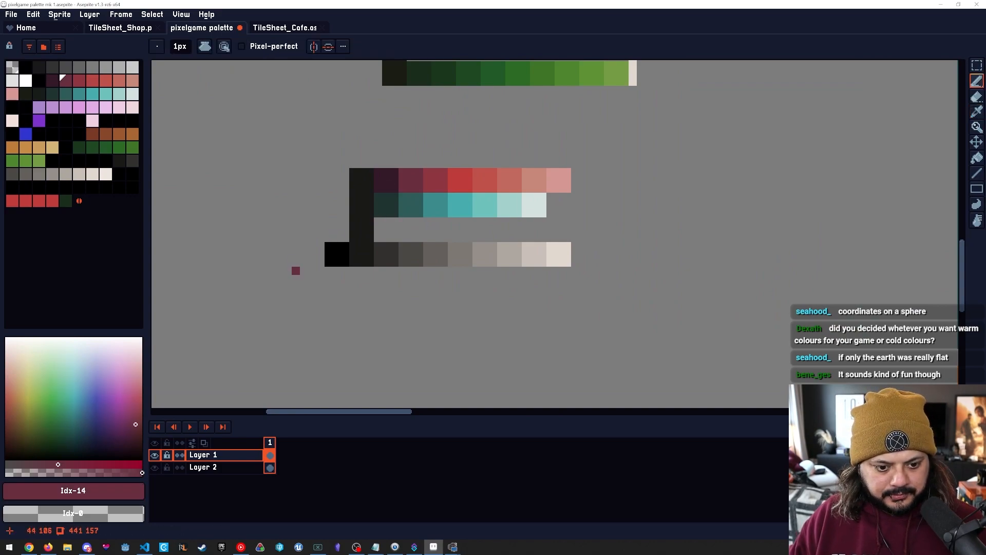
key(bracketleft)
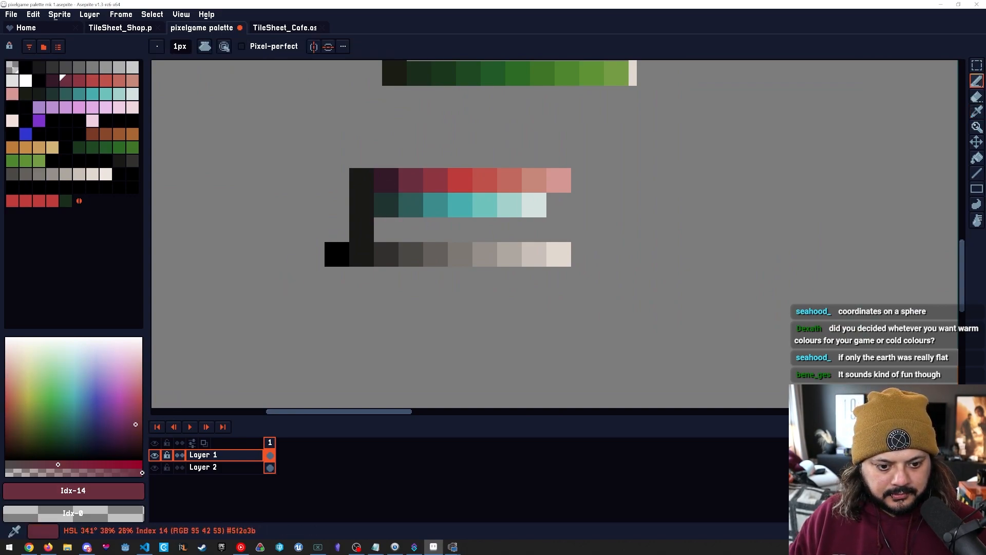
drag(131, 432, 132, 431)
key(bracketleft)
key(bracketright)
key(bracketright)
key(bracketleft)
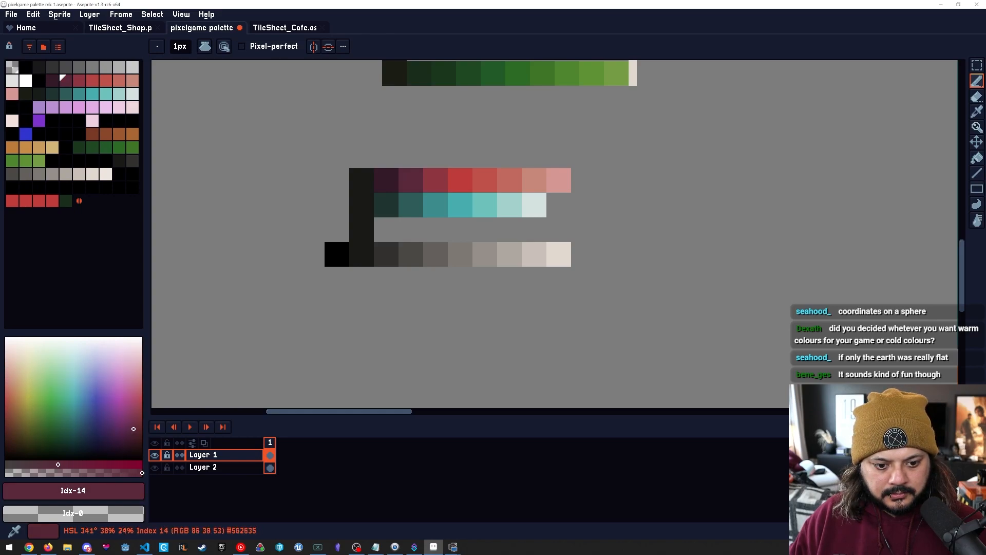
key(bracketleft)
key(bracketright)
key(bracketright)
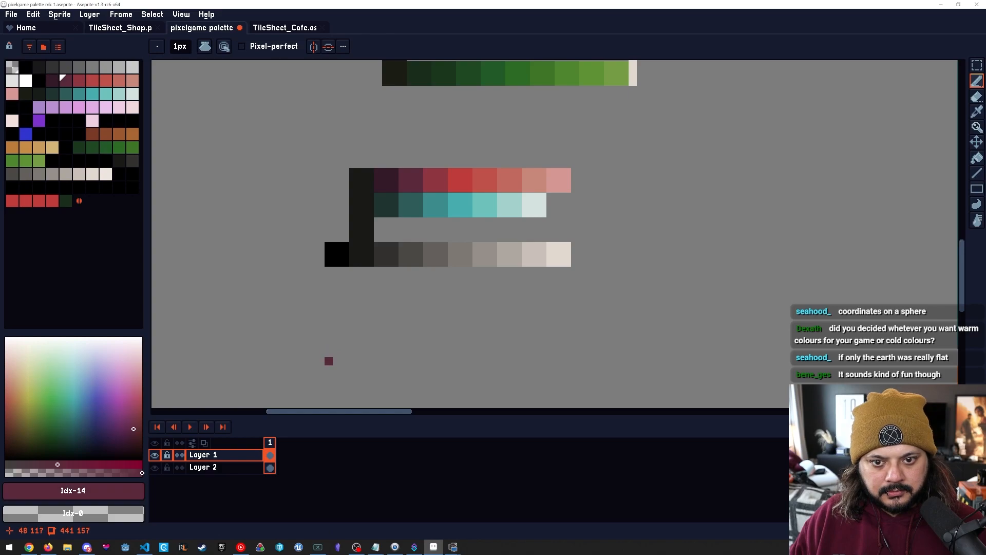
Shift palette index 16 slightly toward crimson, to a hue of about 358° with 45% saturation, and compare it with its neighbours.
key(bracketright)
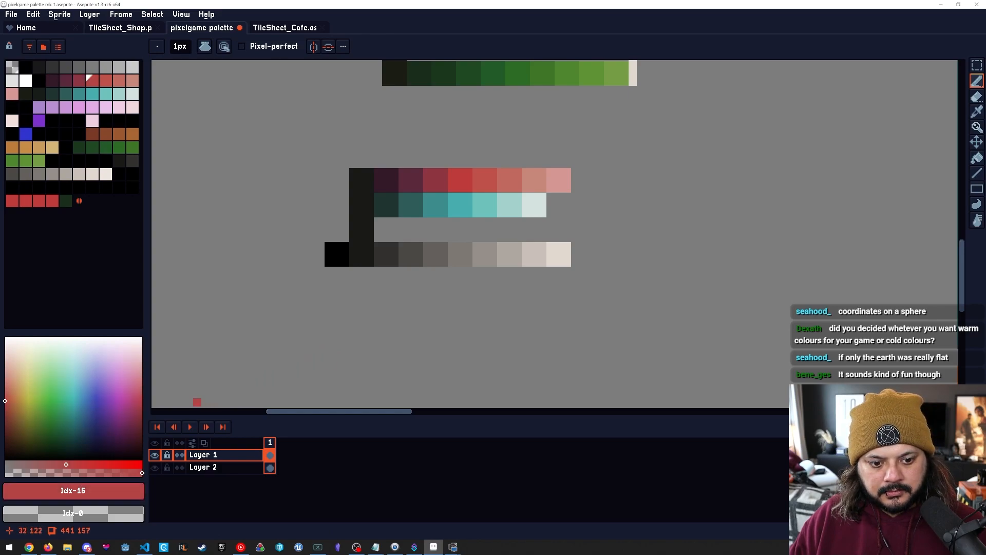
drag(6, 400, 142, 404)
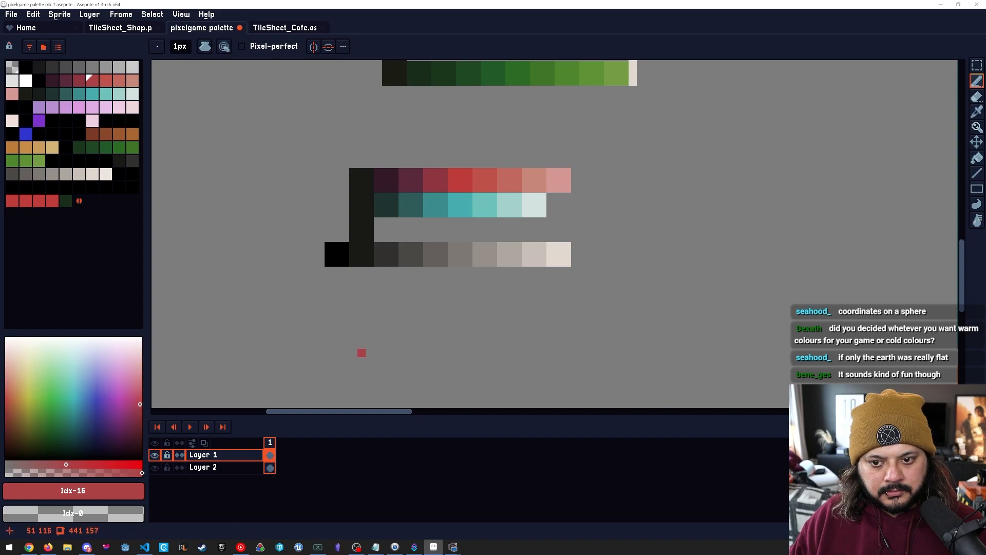
key(bracketleft)
key(bracketleft)
key(bracketleft)
key(bracketright)
key(bracketright)
key(bracketright)
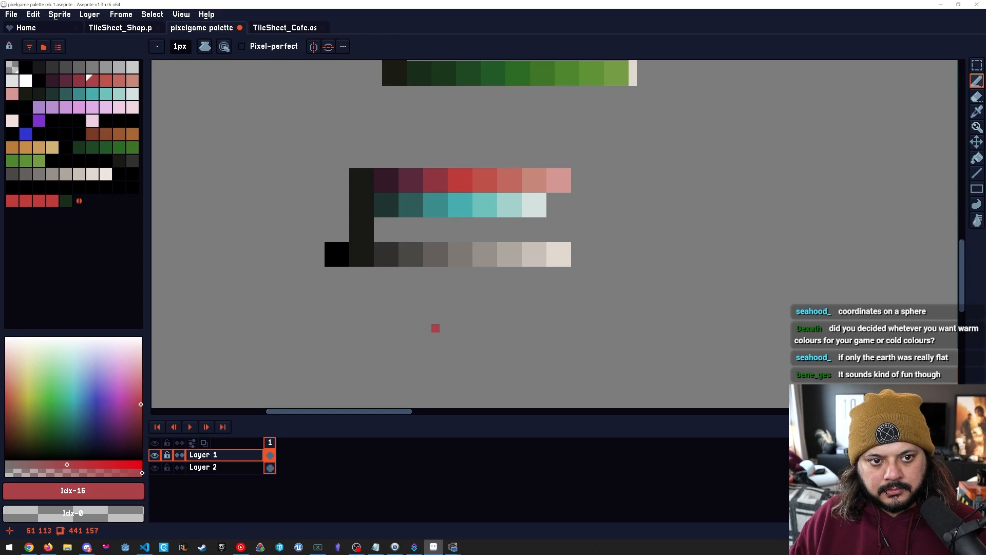
key(bracketleft)
key(bracketleft)
key(bracketright)
key(bracketright)
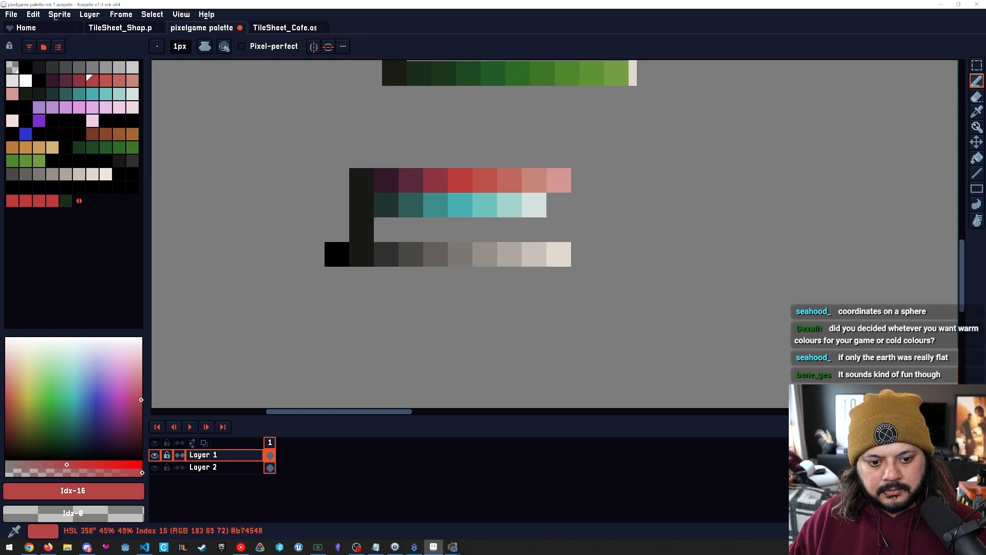
Shift palette index 17 to a pure red hue near 0° at 46% saturation.
key(bracketright)
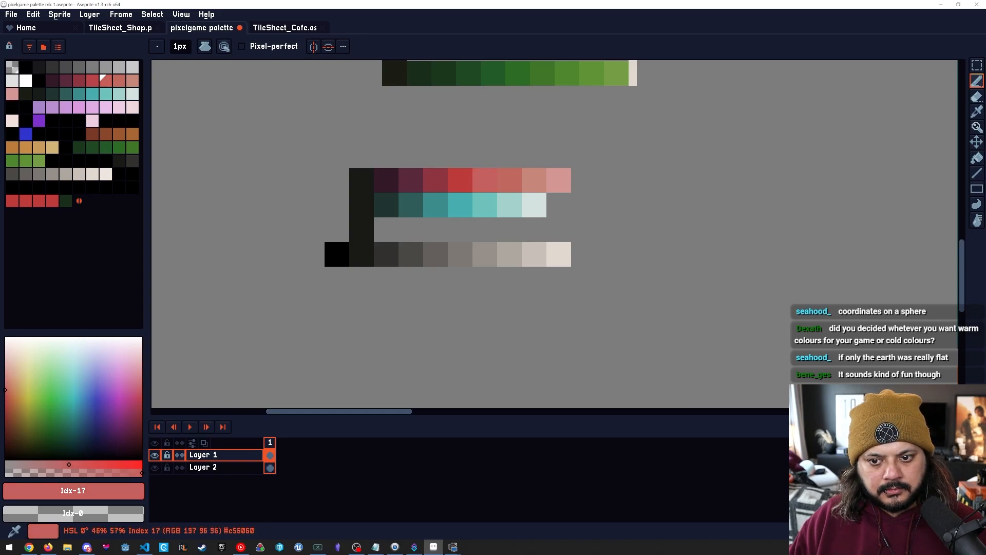
click(10, 393)
click(5, 395)
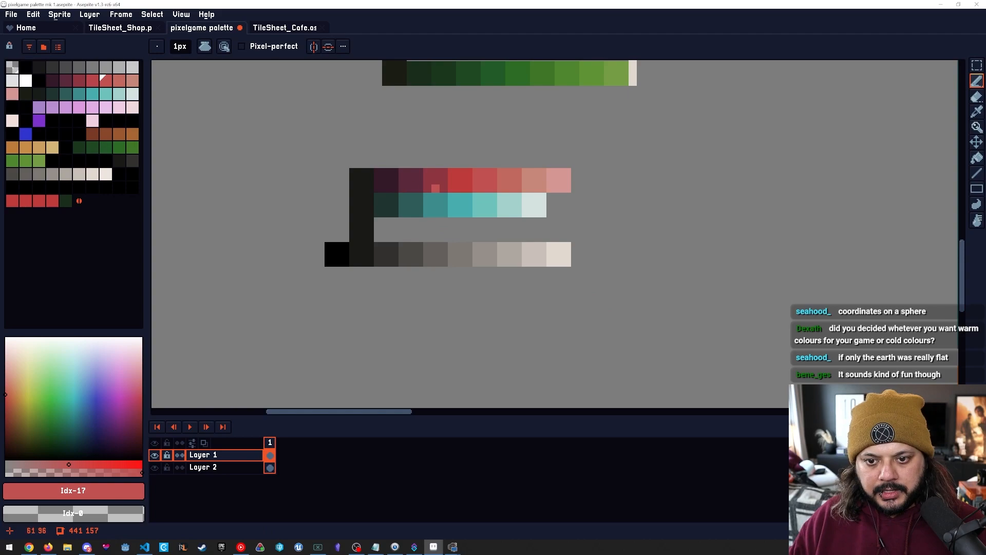
Examine the red and teal ramps up close and compare the reds with the shop tiles and baskets.
scroll(419, 188, up, 4)
scroll(374, 176, down, 1)
scroll(434, 226, down, 6)
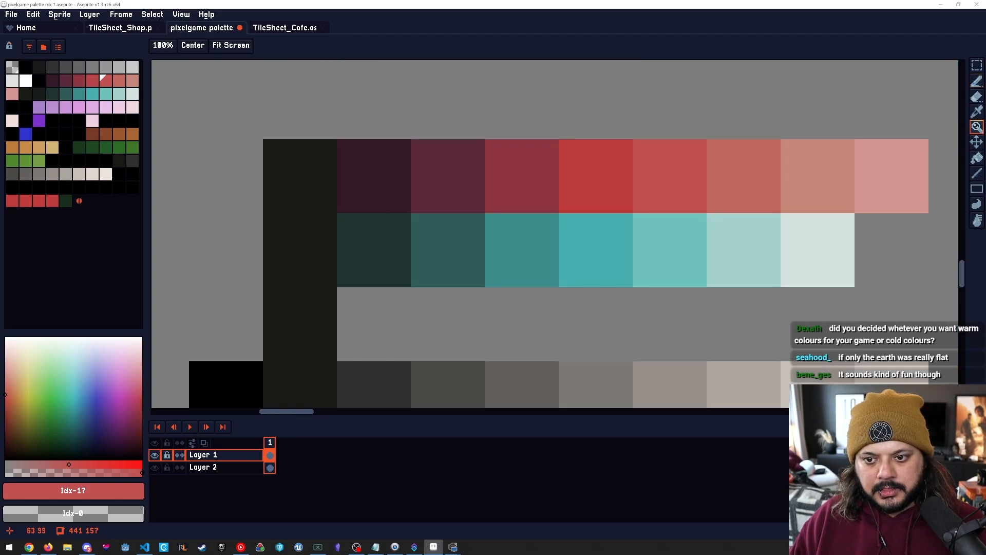
drag(790, 314, 313, 278)
scroll(416, 289, down, 4)
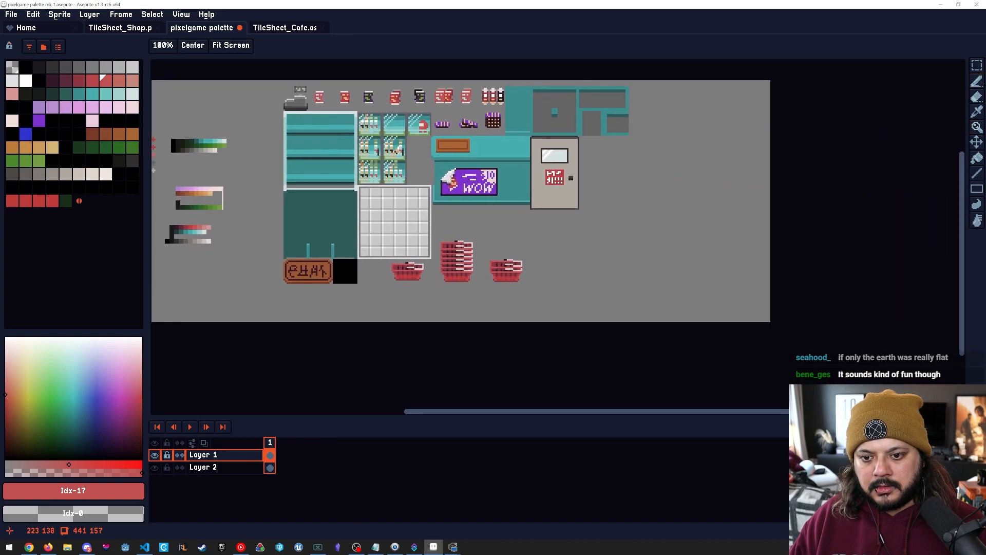
scroll(417, 289, up, 2)
scroll(416, 278, up, 1)
scroll(416, 278, down, 1)
drag(333, 279, 639, 291)
scroll(407, 222, up, 3)
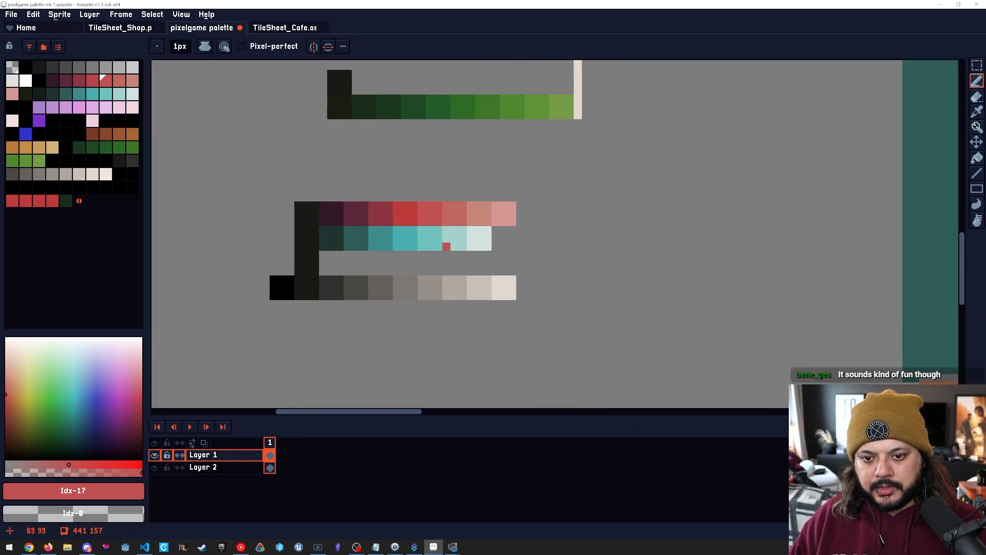
Raise the saturation of palette index 15, the red ramp's third colour, to about 48%.
alt+click(407, 221)
scroll(391, 250, up, 1)
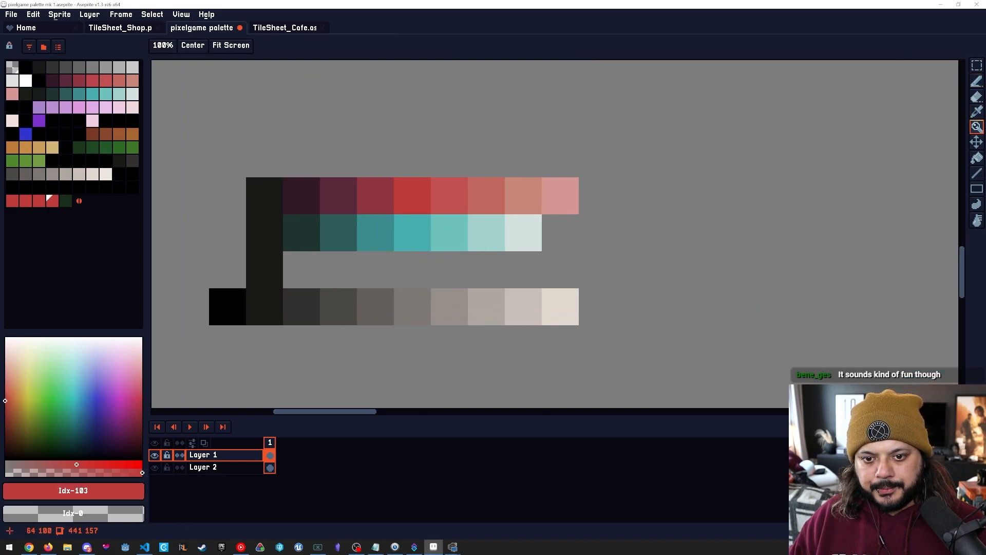
alt+click(364, 208)
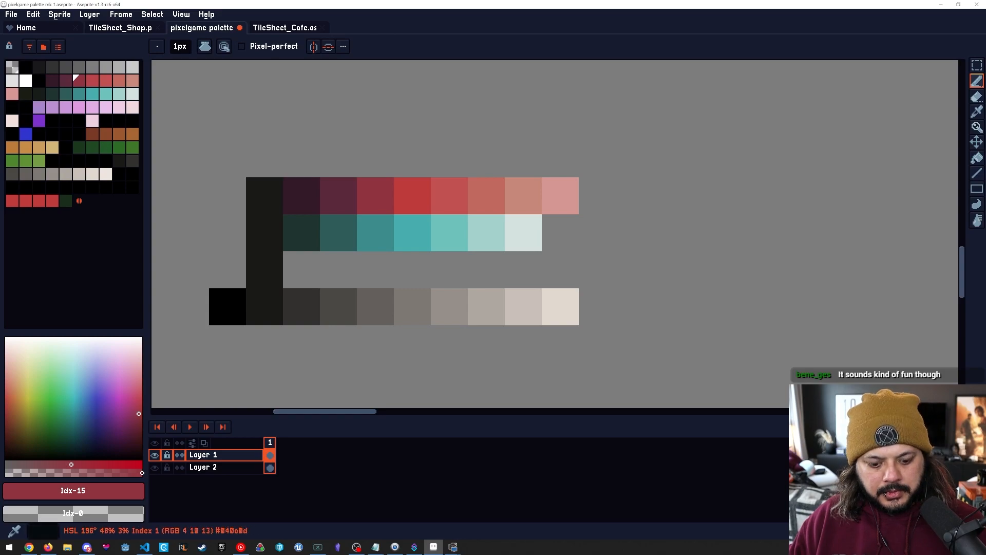
Shift palette indexes 14 and 13 to redder hues, raising saturation to 42% for index 14 and about 40% for index 13.
alt+click(338, 195)
drag(134, 428, 135, 428)
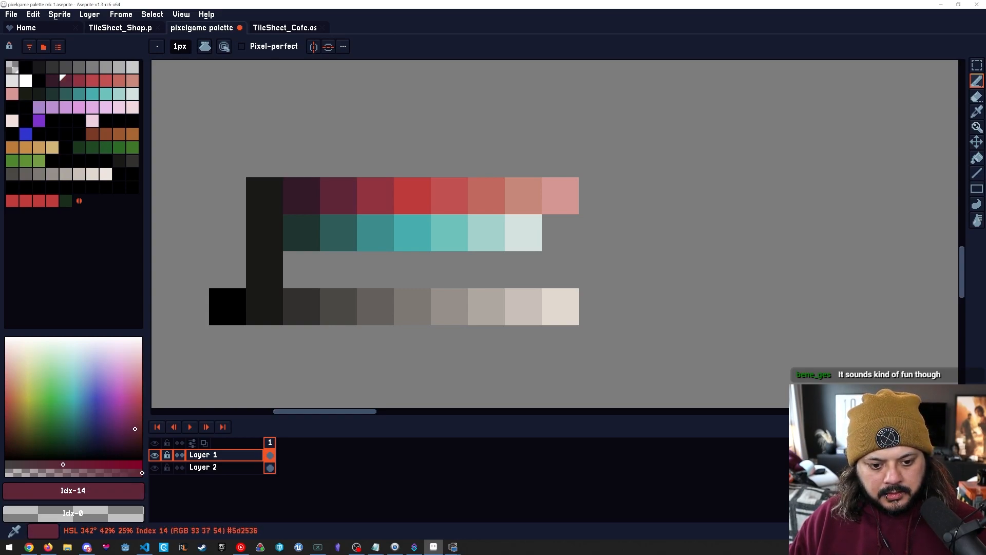
click(52, 80)
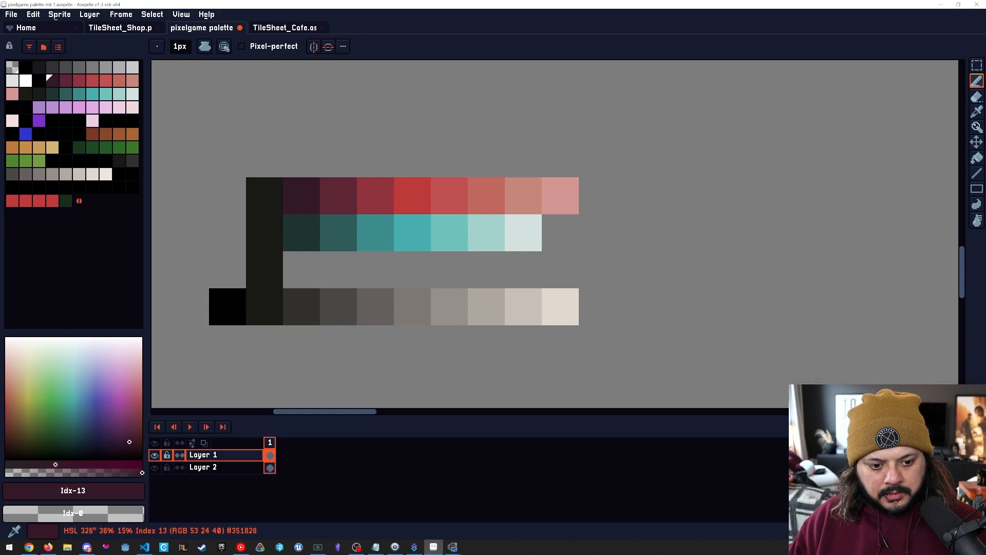
drag(60, 464, 61, 464)
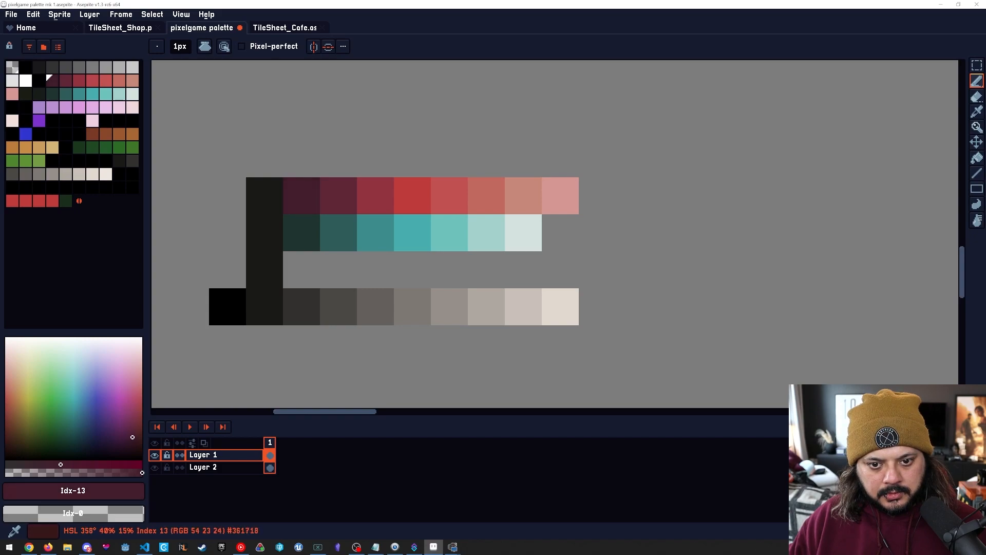
Lighten palette index 14 to about 27% and compare it with the red ramp's neighbouring darks.
alt+click(342, 203)
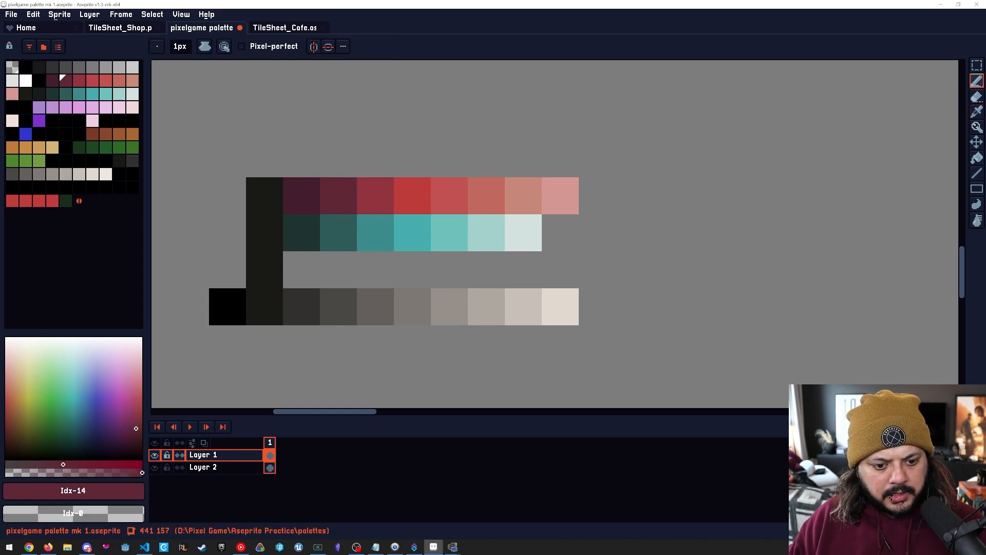
key([)
key(])
key(])
key([)
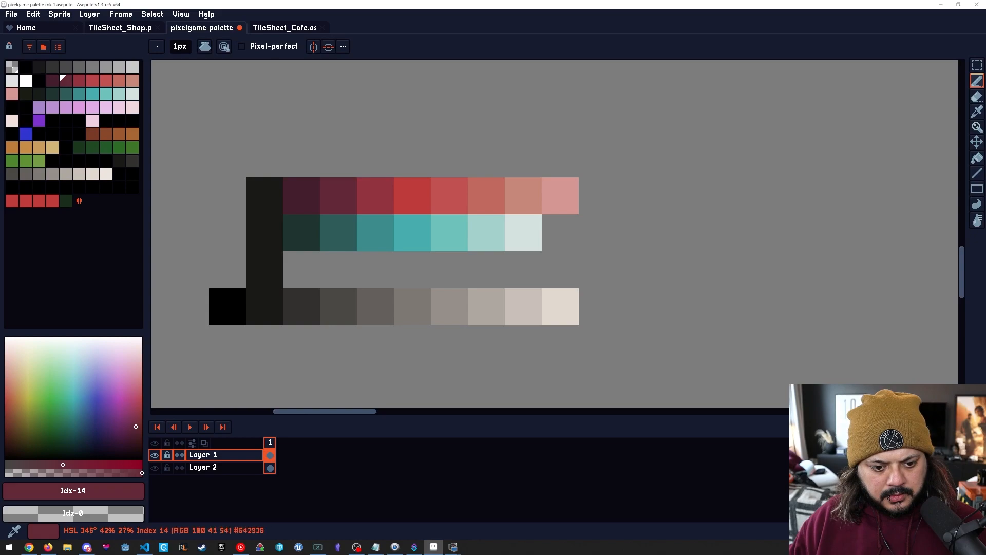
key([)
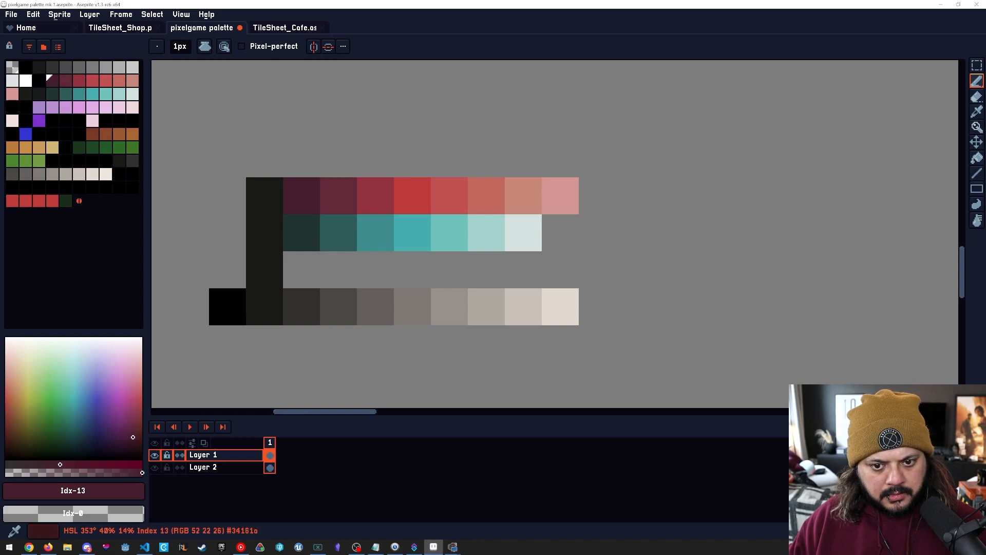
Compare the red ramp's darks with its fourth red across palette indexes 12 to 16.
key(bracketright)
key(bracketright)
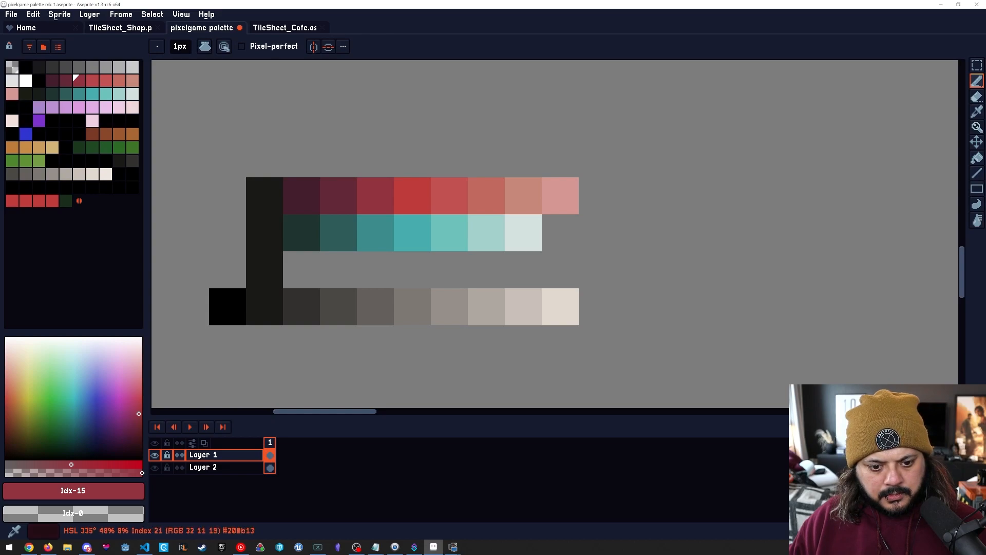
key(bracketright)
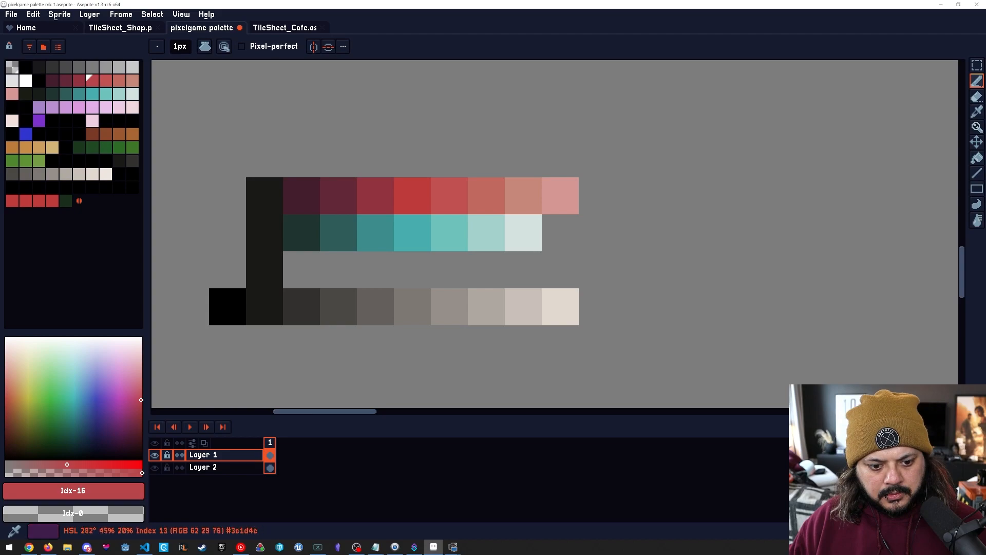
key(bracketleft)
key(bracketleft)
key(bracketleft)
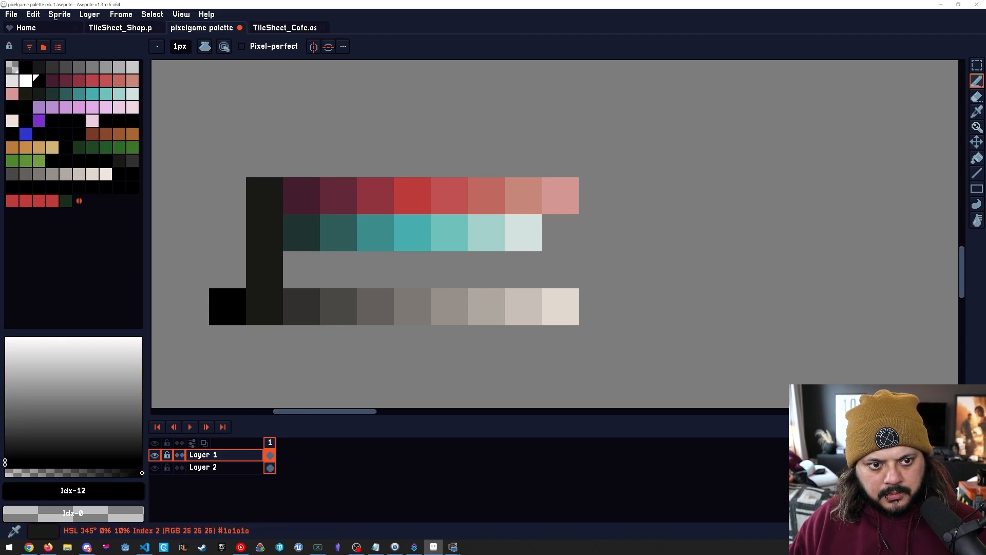
key(bracketright)
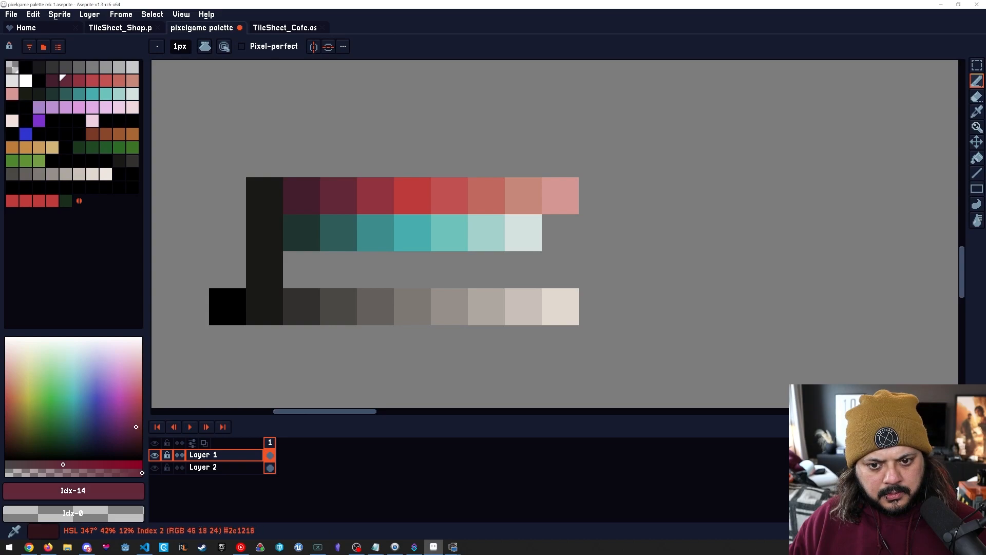
key(bracketright)
key(bracketright)
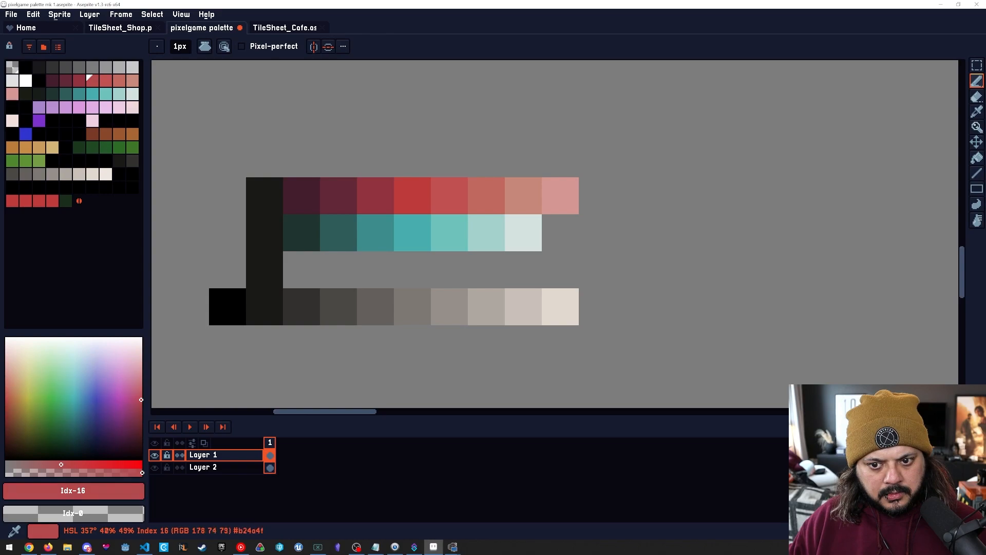
Sample the sprite's fourth red, copy its palette index 103 entry and paste it over palette index 16.
drag(49, 464, 128, 464)
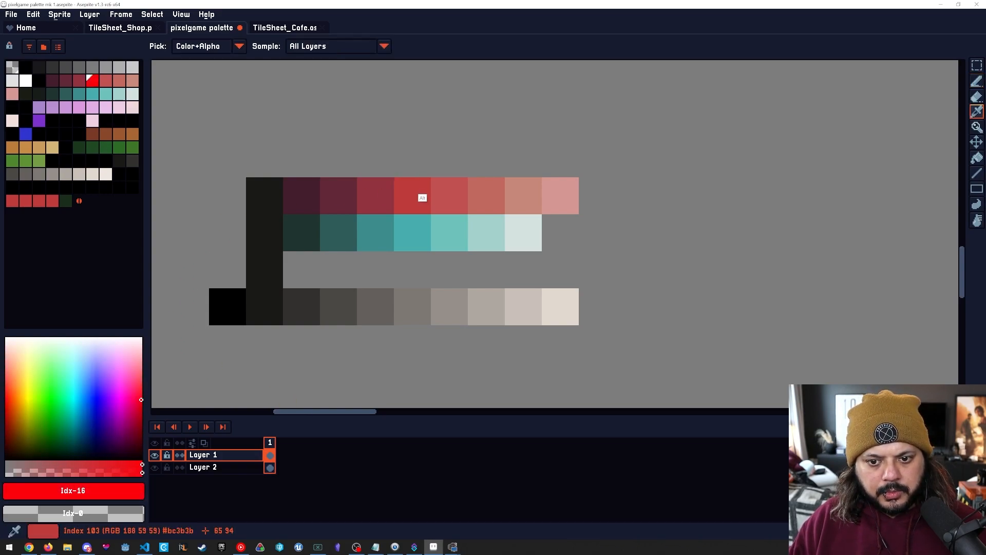
alt+click(414, 189)
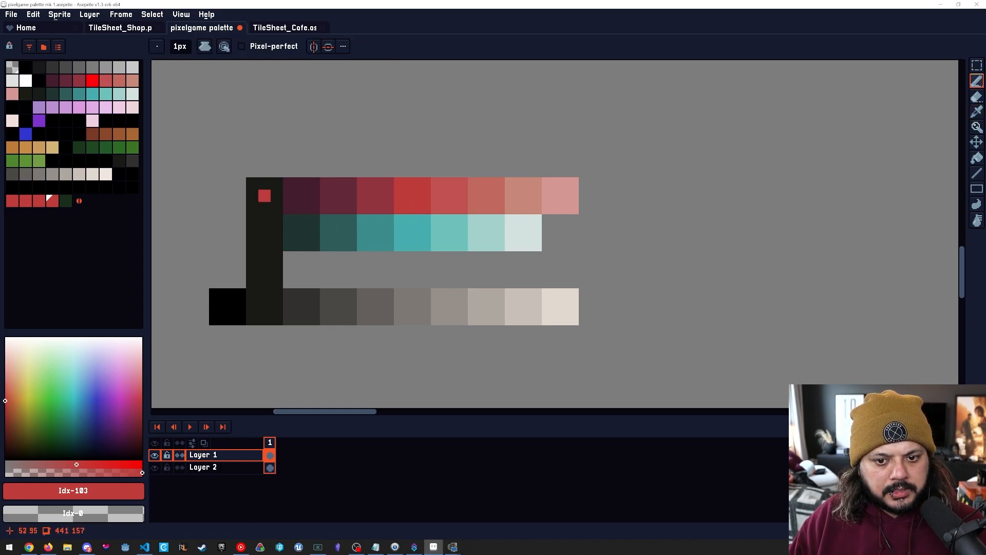
click(52, 201)
key(ctrl+c)
click(92, 81)
key(ctrl+v)
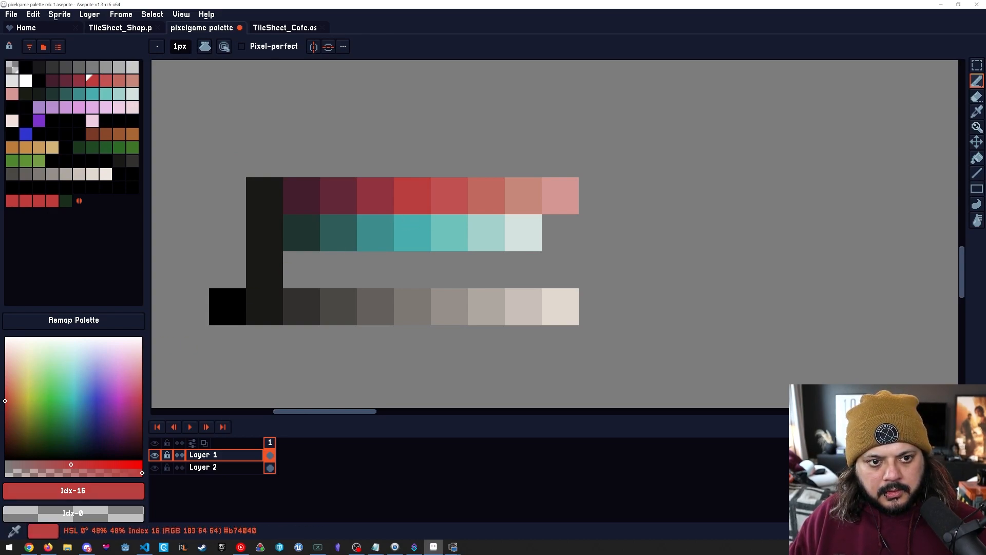
Set palette index 16 to 52% saturation and 52% lightness, checking it against the ramp's darker reds.
drag(65, 464, 89, 465)
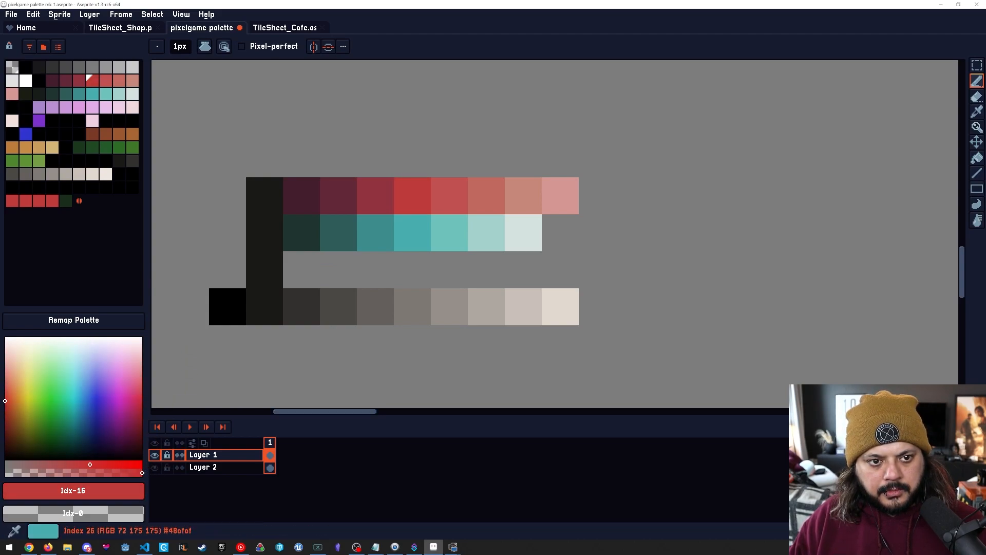
click(106, 81)
click(93, 81)
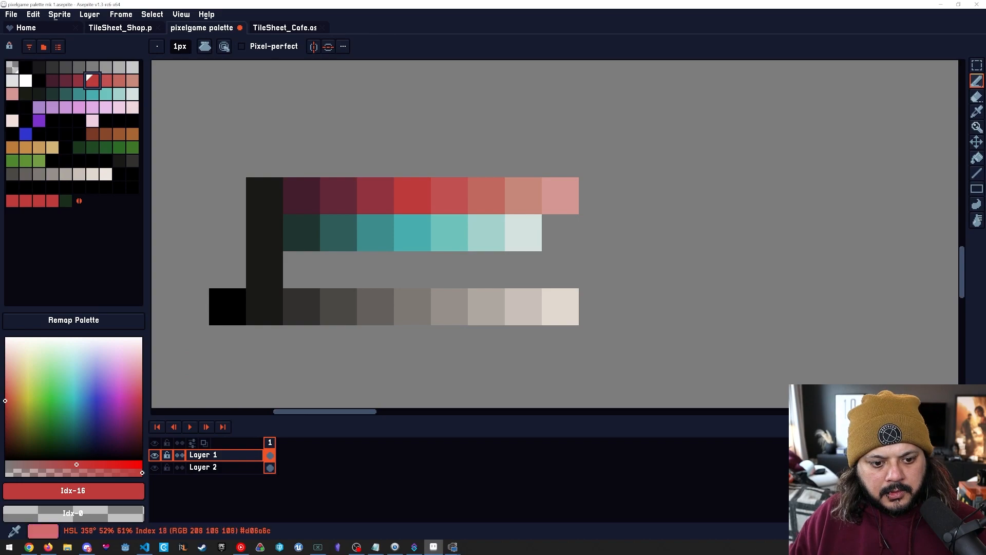
click(5, 395)
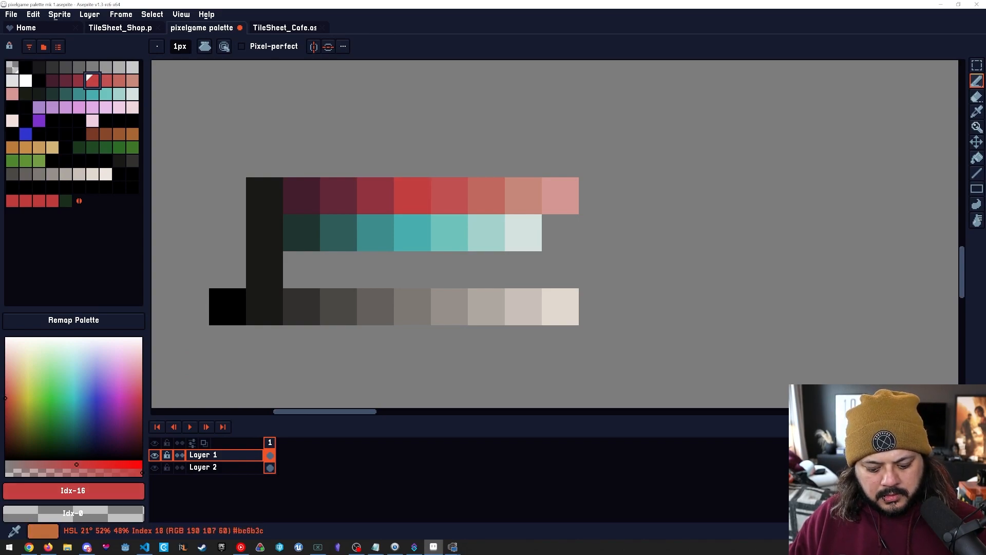
key(bracketleft)
key(bracketleft)
key(bracketleft)
key(bracketright)
key(bracketright)
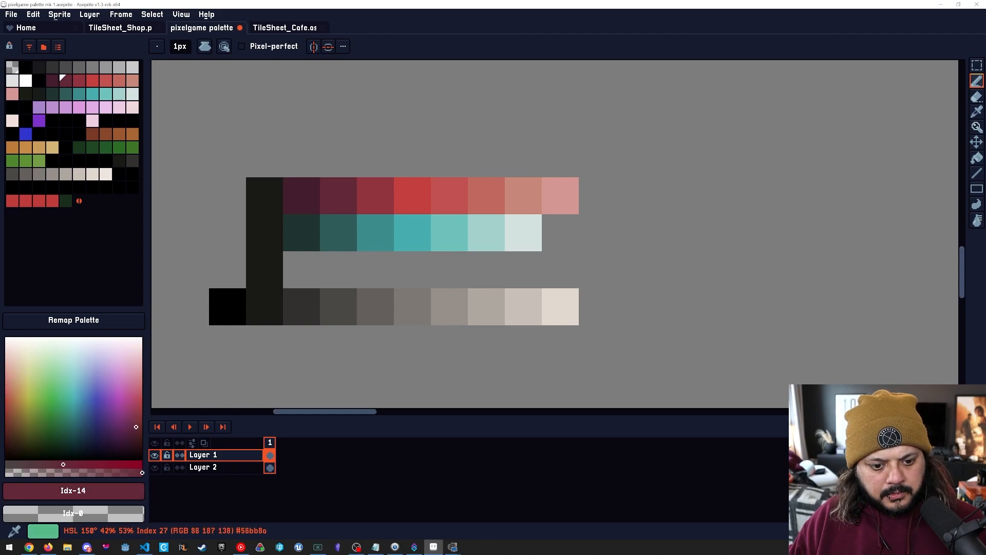
key(bracketright)
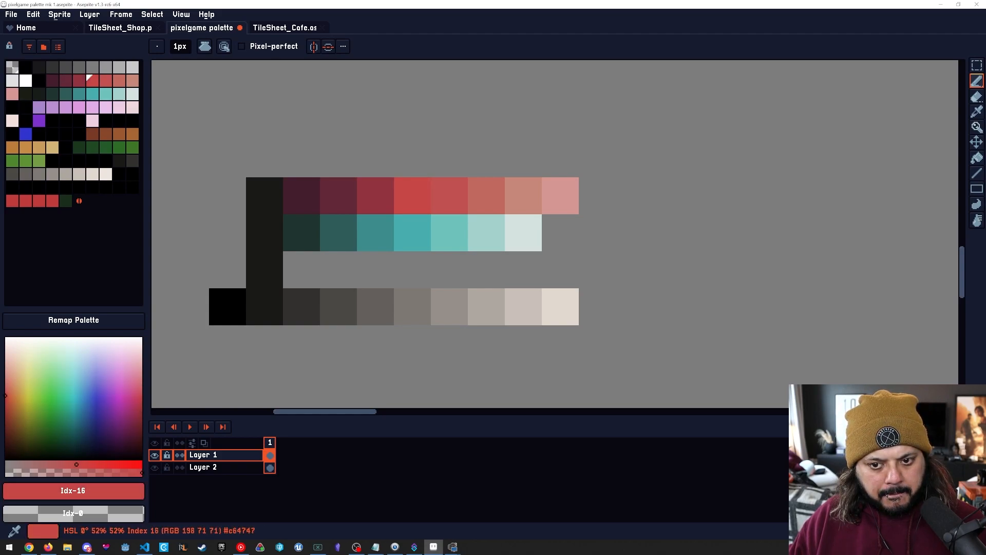
Fine-tune palette index 16's saturation to 51%, compare it with the ramp's darks, and undo the stray pixel on the swatches.
key(bracketleft)
key(bracketleft)
key(bracketleft)
key(bracketright)
key(bracketright)
key(bracketright)
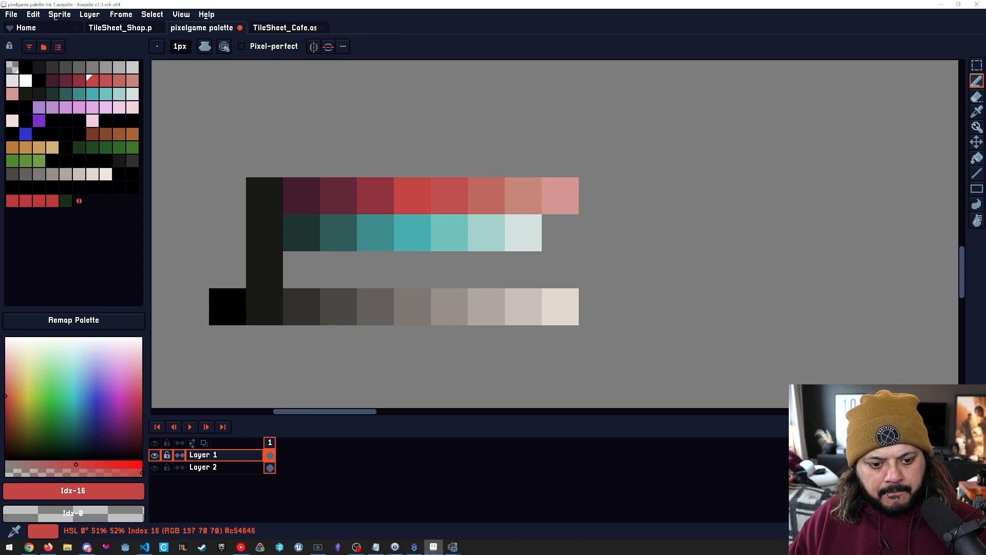
key(bracketleft)
key(bracketleft)
key(bracketleft)
key(bracketright)
key(bracketright)
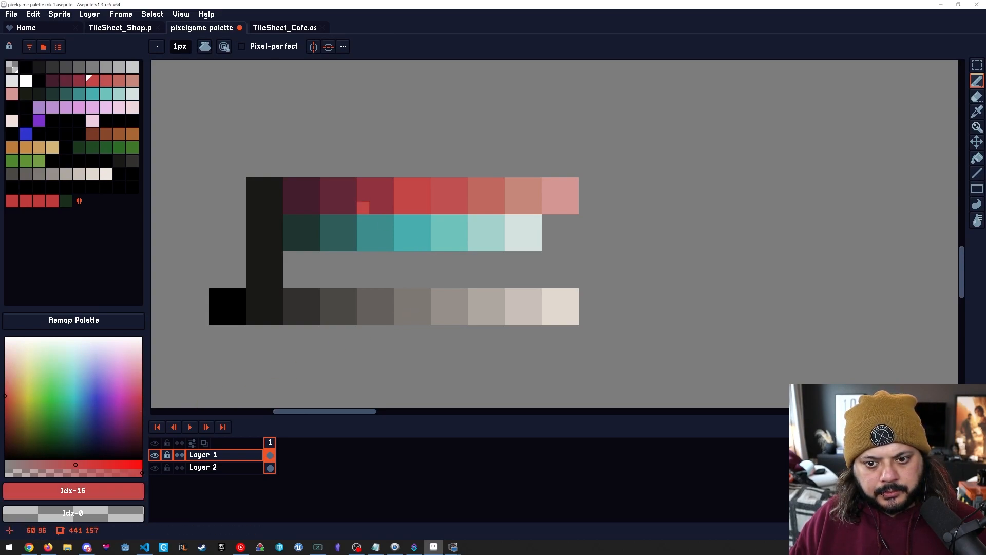
click(387, 220)
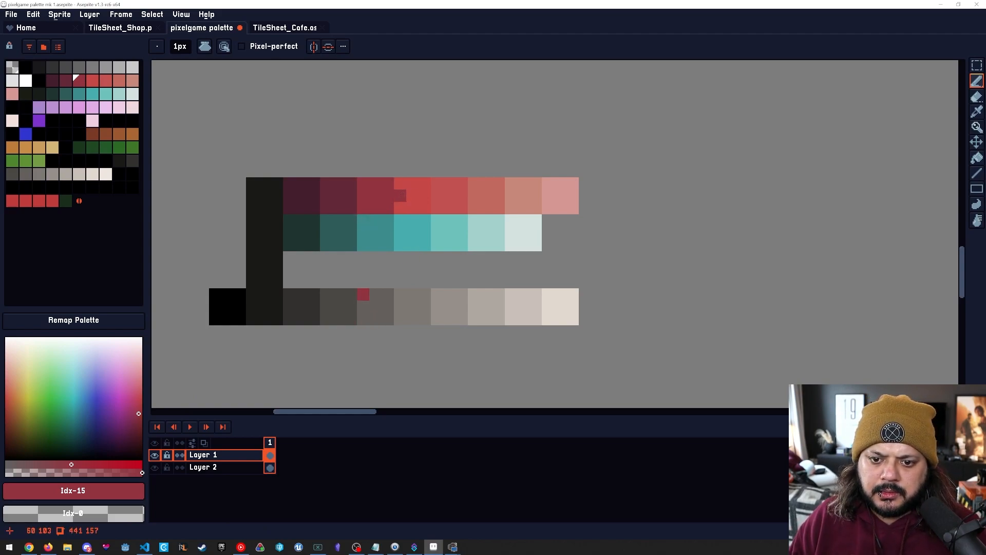
key(ctrl+z)
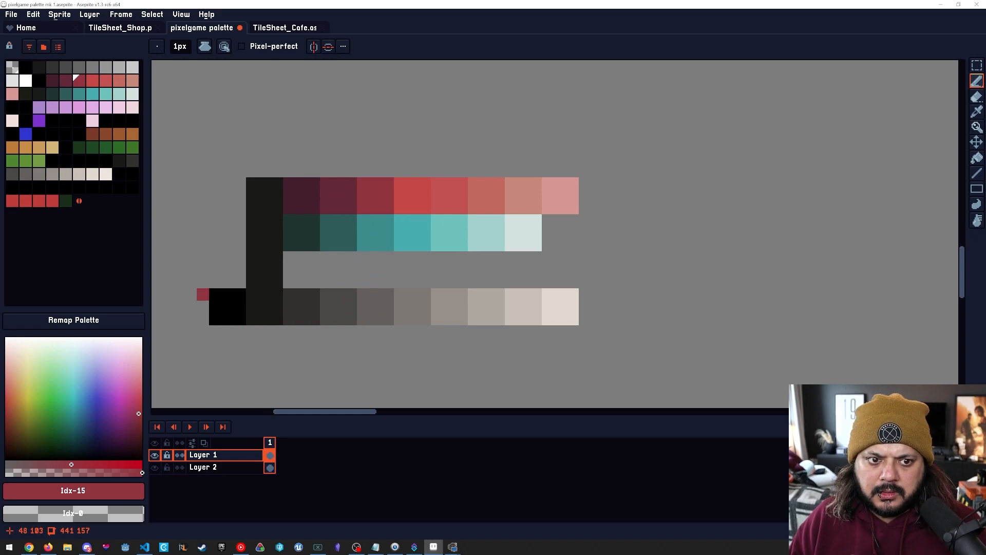
Shift palette index 16 to a slightly cooler, crimson red at about 51% saturation and 50% lightness.
key(bracketright)
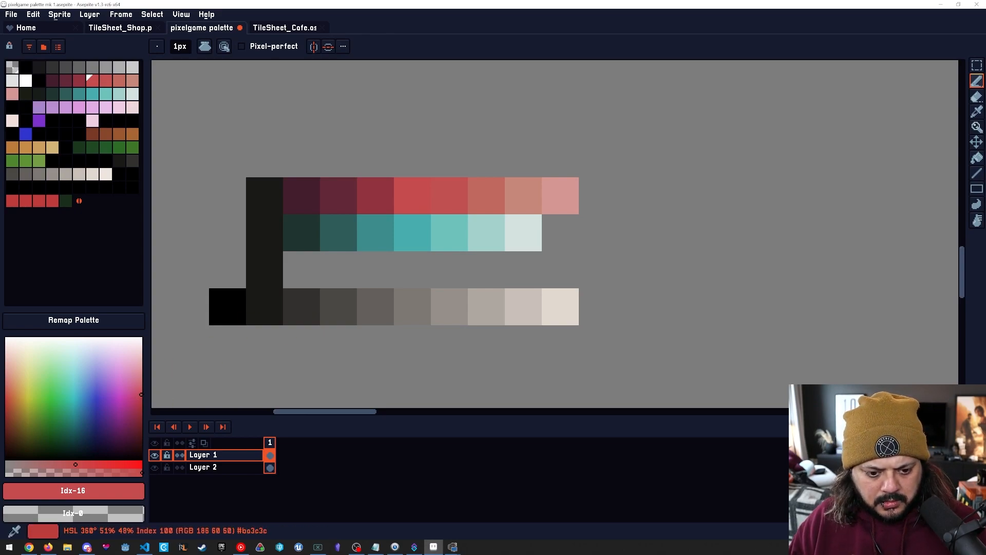
click(65, 80)
key(bracketleft)
key(bracketright)
key(bracketright)
key(bracketright)
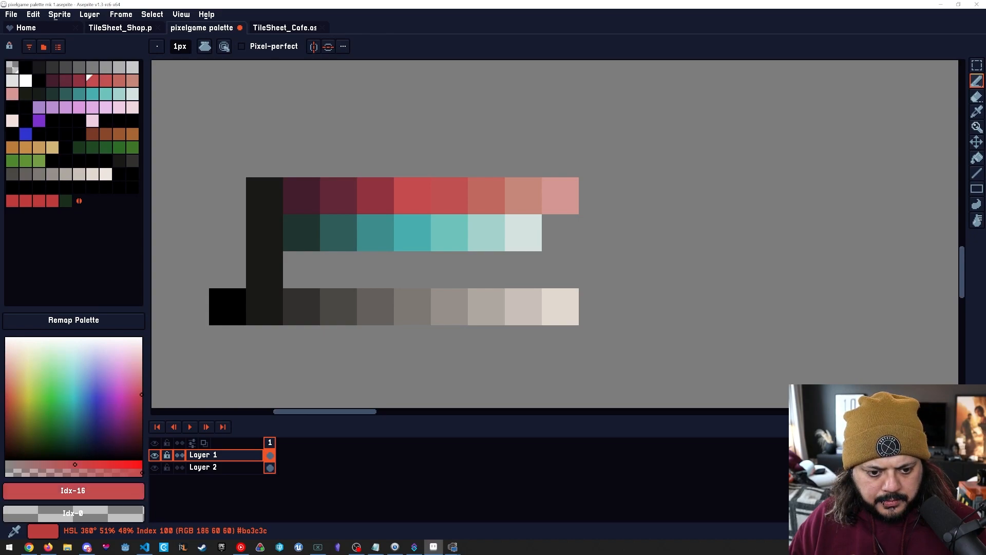
click(141, 400)
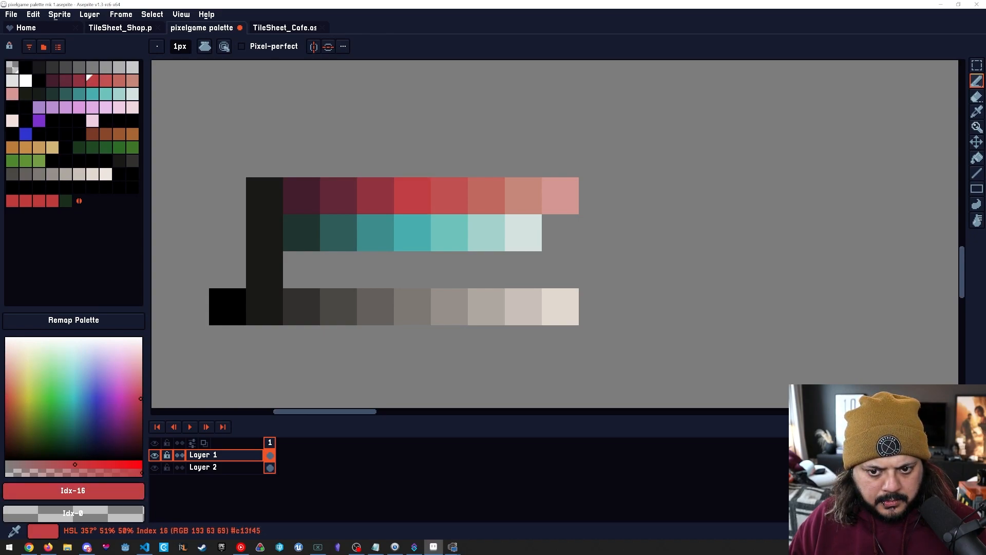
click(140, 399)
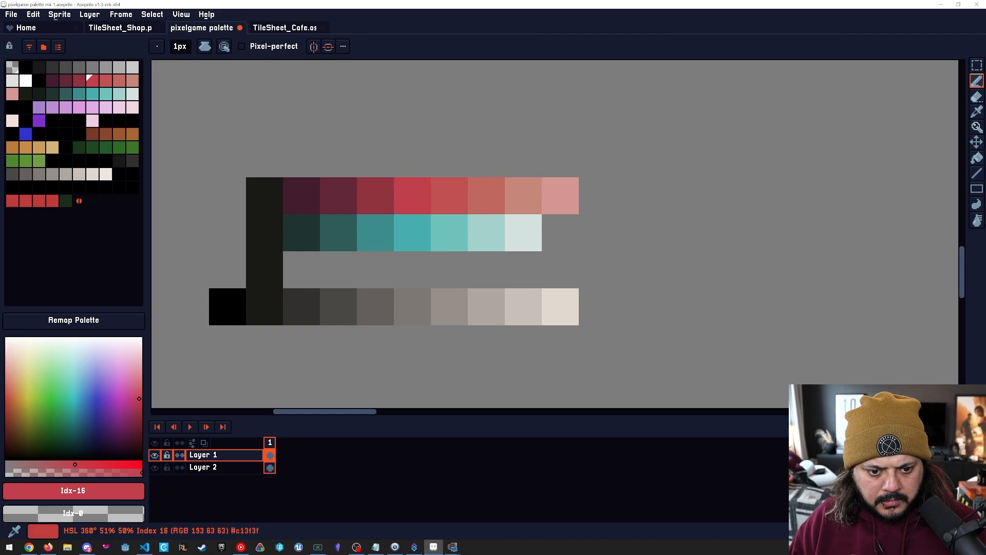
click(140, 399)
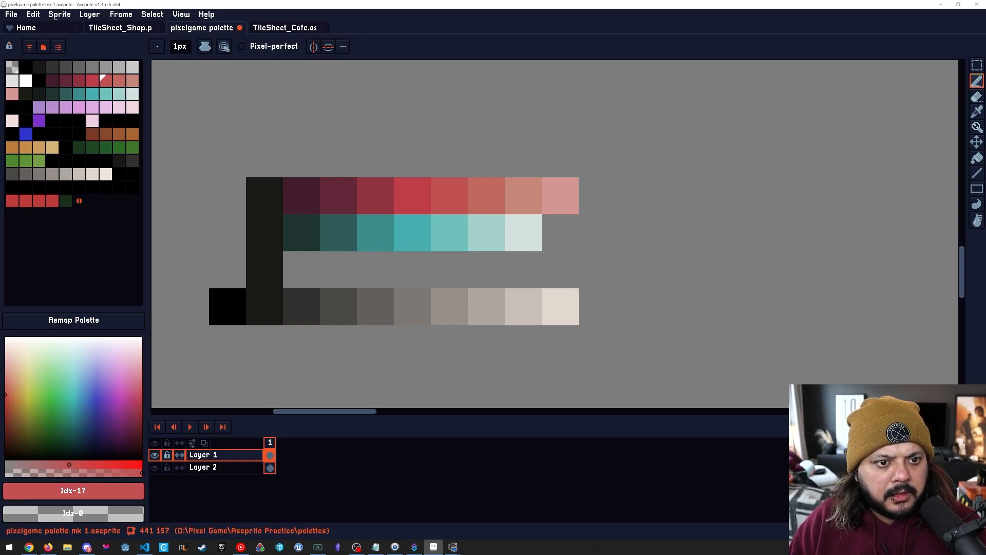
Examine the hue and lightness progression of the red ramp from palette index 13 to index 17.
click(52, 80)
click(65, 80)
click(78, 80)
click(92, 80)
click(66, 80)
click(52, 81)
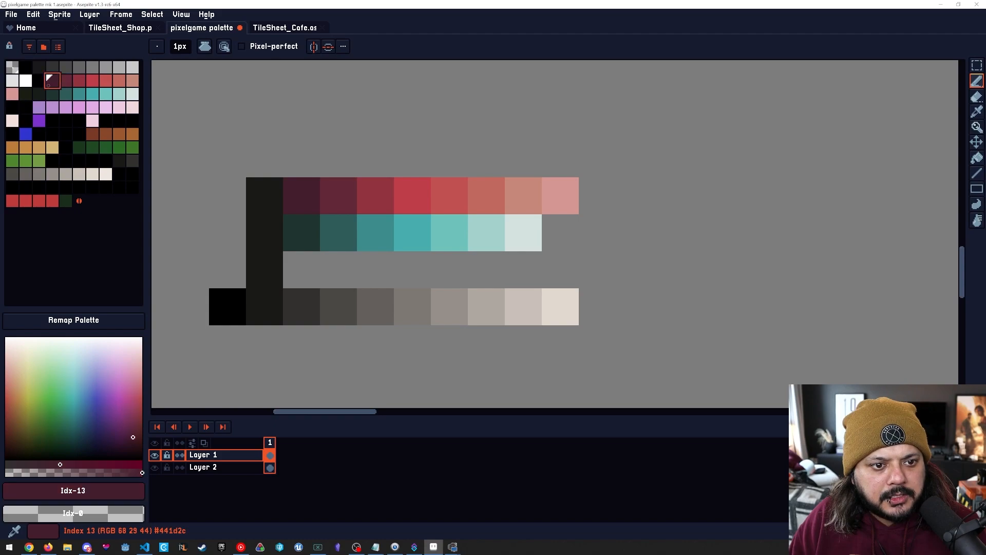
click(92, 82)
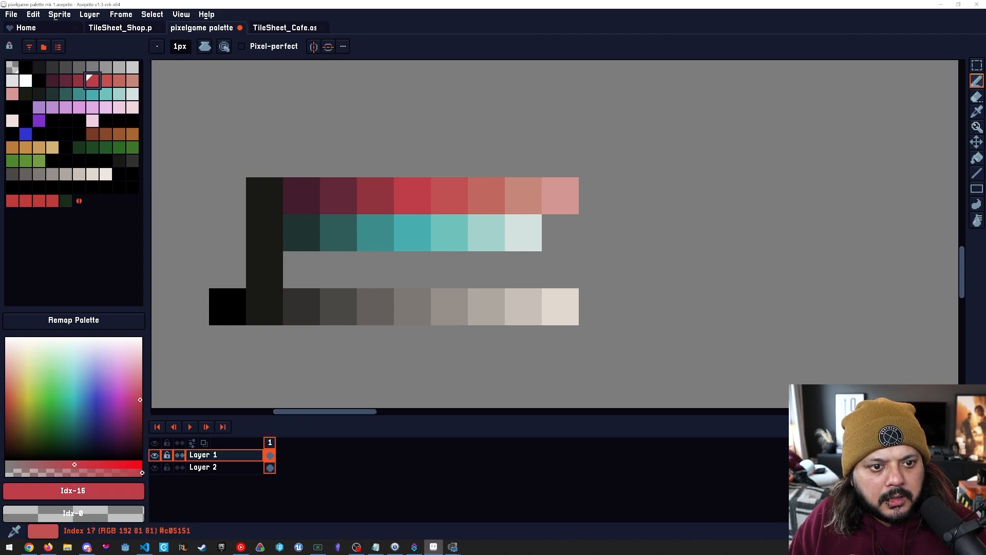
click(105, 81)
key(bracketleft)
key(bracketleft)
key(bracketleft)
key(bracketleft)
key(bracketright)
key(bracketright)
key(bracketright)
key(bracketright)
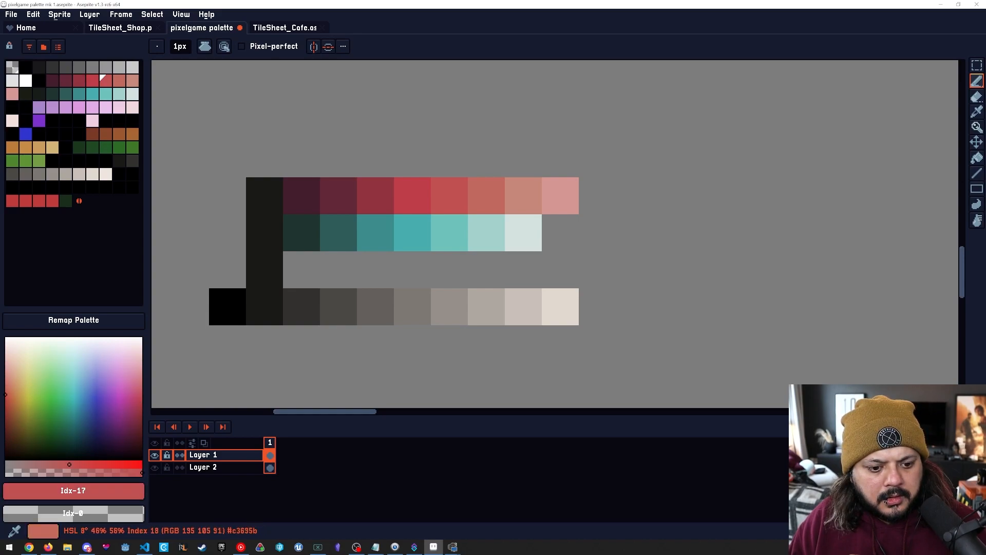
Adjust palette index 17 to a pure red hue of 0° with 46% saturation and 52% lightness.
click(6, 390)
drag(6, 390, 5, 395)
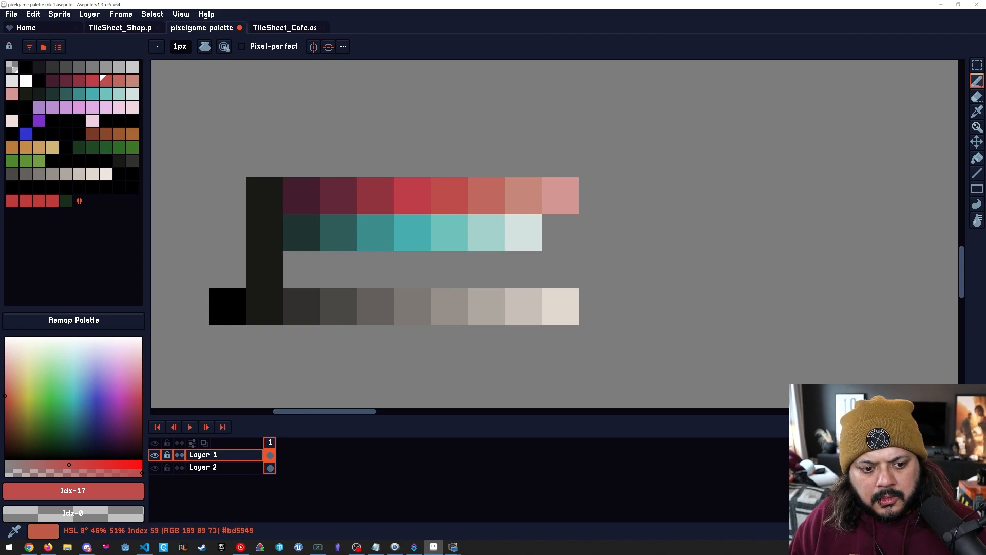
drag(6, 398, 5, 400)
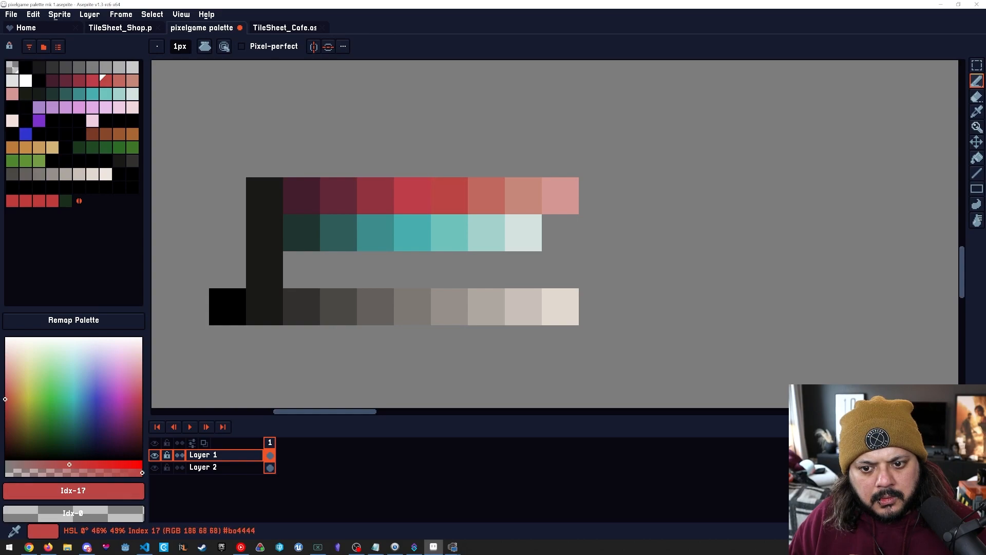
drag(6, 399, 5, 397)
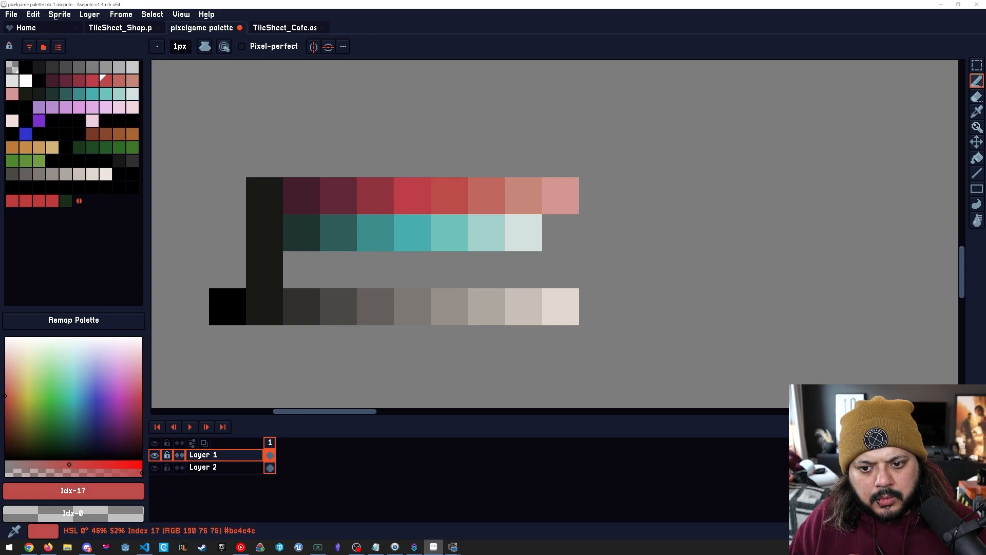
Shift palette index 18 from orange to a purer red and lighten index 17 to 55%, comparing both with the darker reds.
click(119, 81)
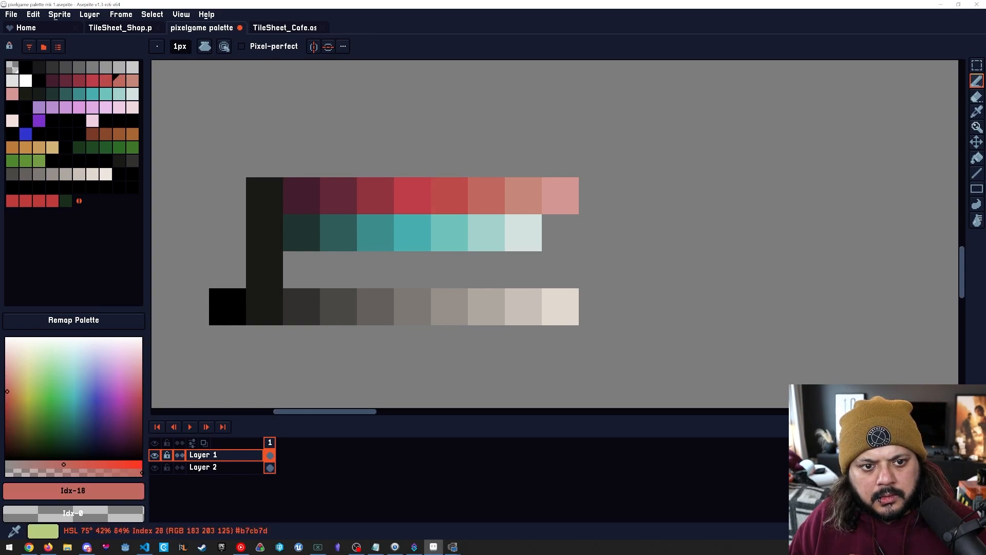
drag(6, 391, 5, 389)
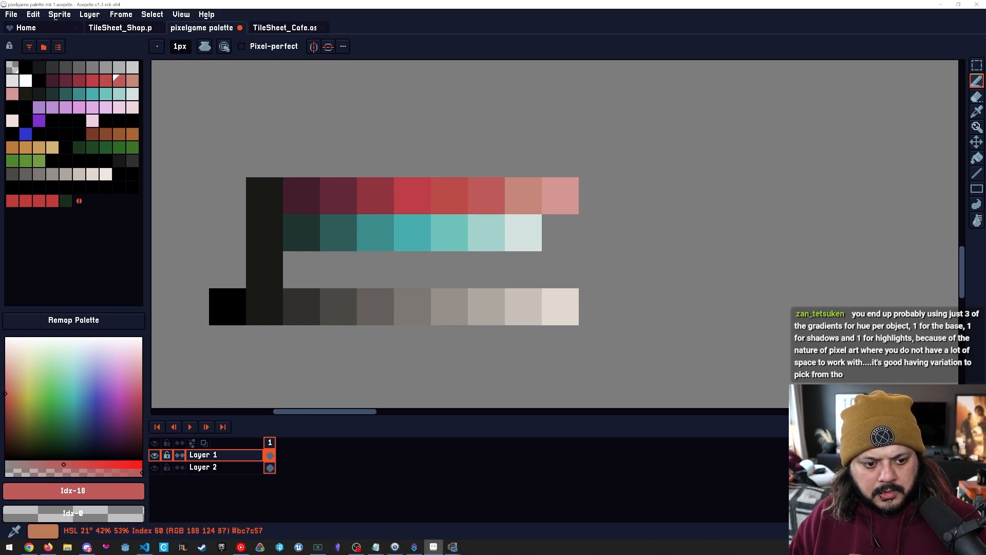
key(bracketleft)
key(bracketleft)
key(bracketleft)
key(bracketleft)
key(bracketright)
key(bracketright)
key(bracketright)
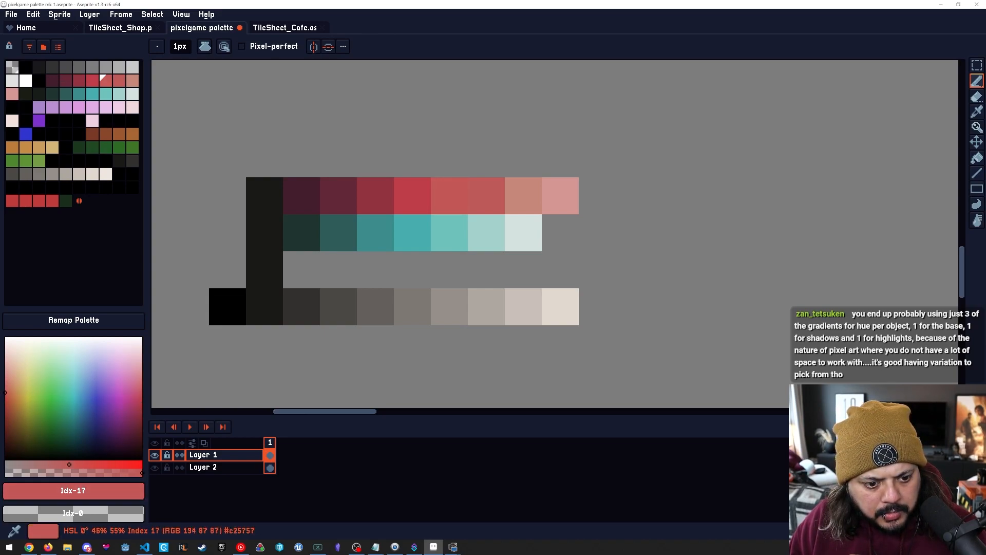
key(bracketleft)
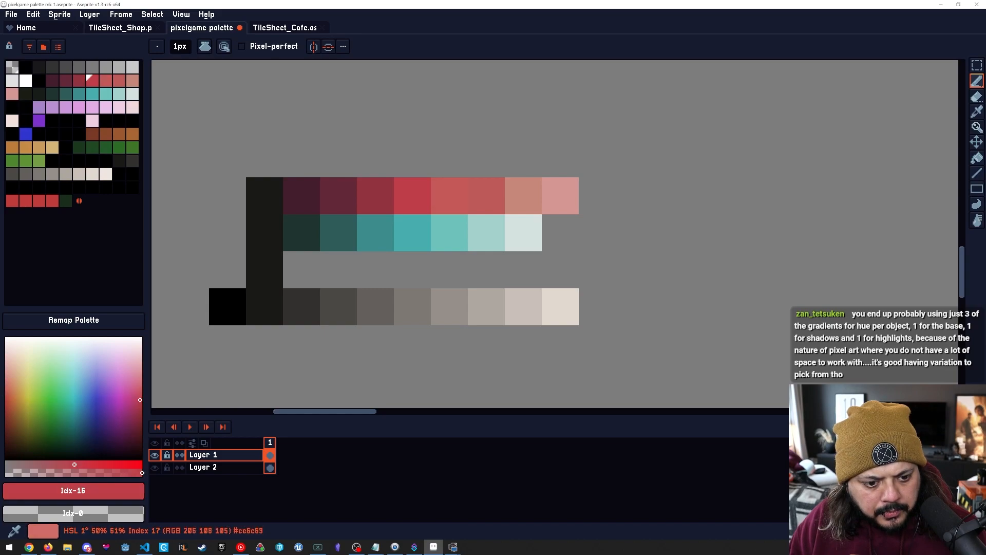
key(bracketright)
Lighten palette index 18 to a soft pink and set index 19 to a pale pink of HSL 6°, 40%, 76%.
click(6, 383)
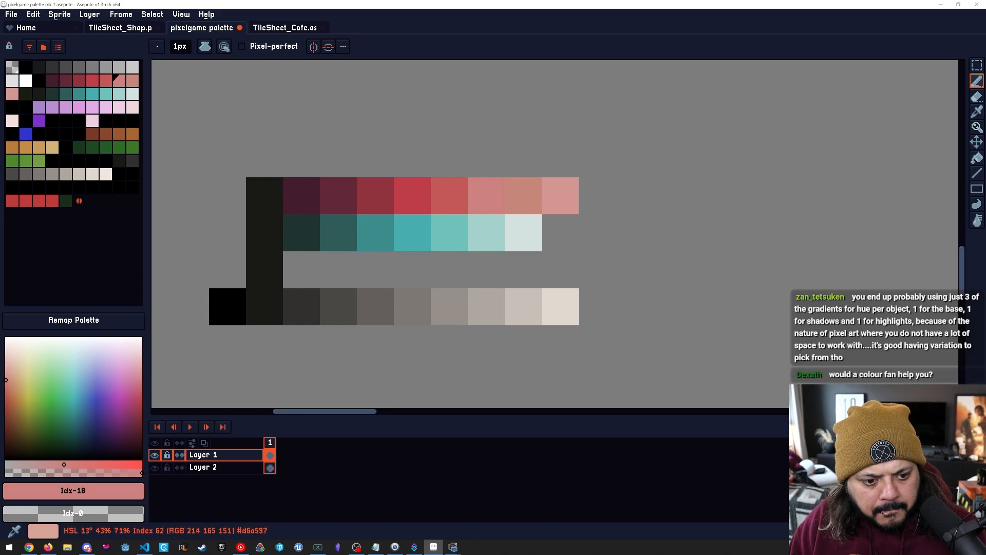
key(bracketright)
click(9, 371)
drag(9, 371, 8, 366)
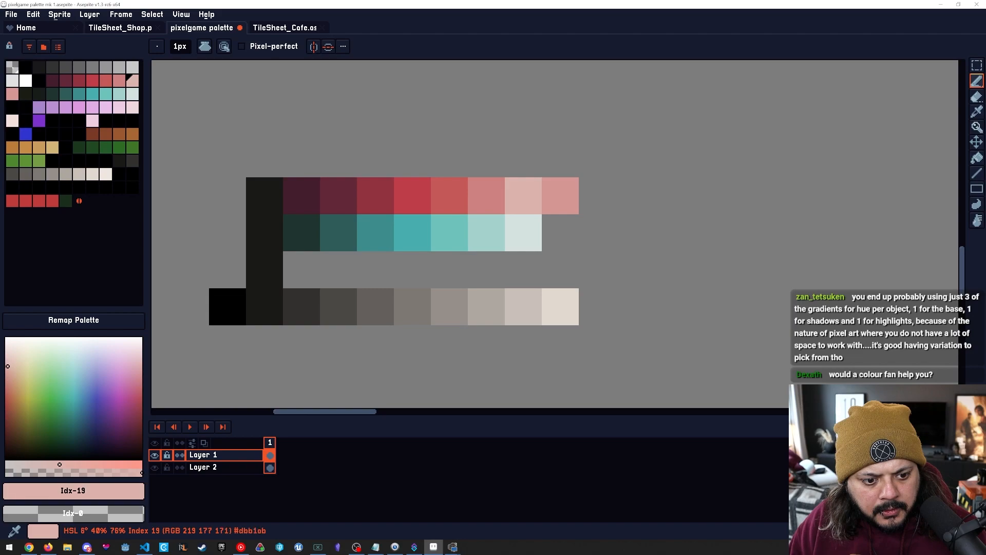
Delete the extra pink swatch (Idx-20) at the end of the red colour ramp.
click(13, 94)
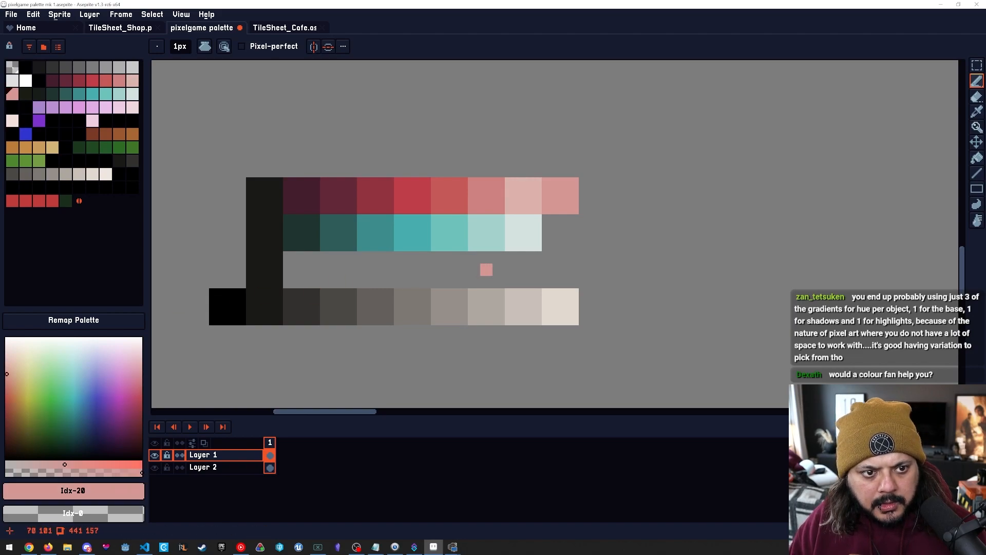
key(m)
drag(543, 179, 574, 209)
key(Delete)
drag(573, 245, 573, 257)
Recolour the main red of the shopping baskets' bodies with palette colour Idx-16.
key(space)
drag(424, 332, 468, 348)
key(ctrl+space)
drag(596, 340, 563, 340)
click(622, 366)
key(space)
drag(635, 346, 415, 271)
drag(485, 302, 342, 290)
drag(643, 308, 446, 267)
key(ctrl+space)
drag(554, 292, 573, 293)
key(alt)
alt+click(506, 270)
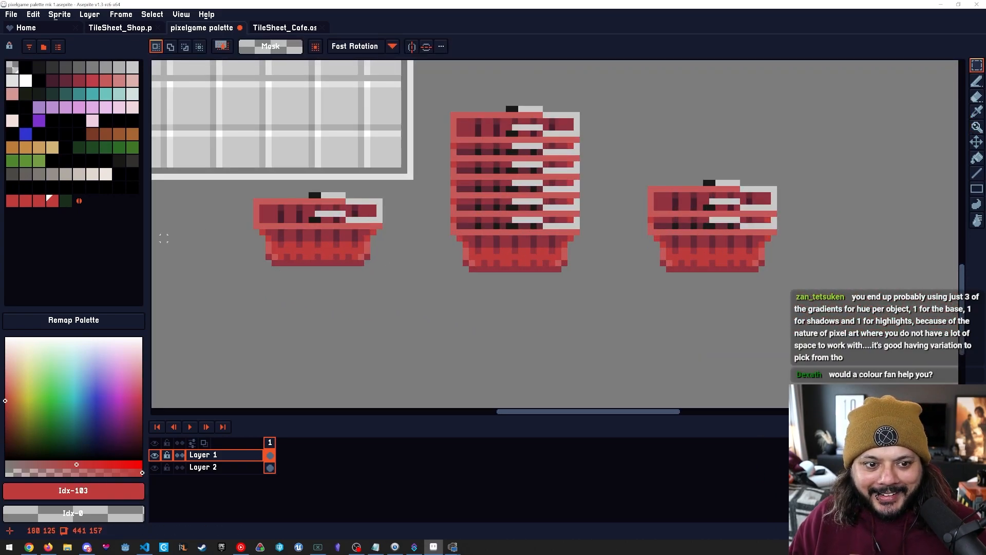
click(93, 80)
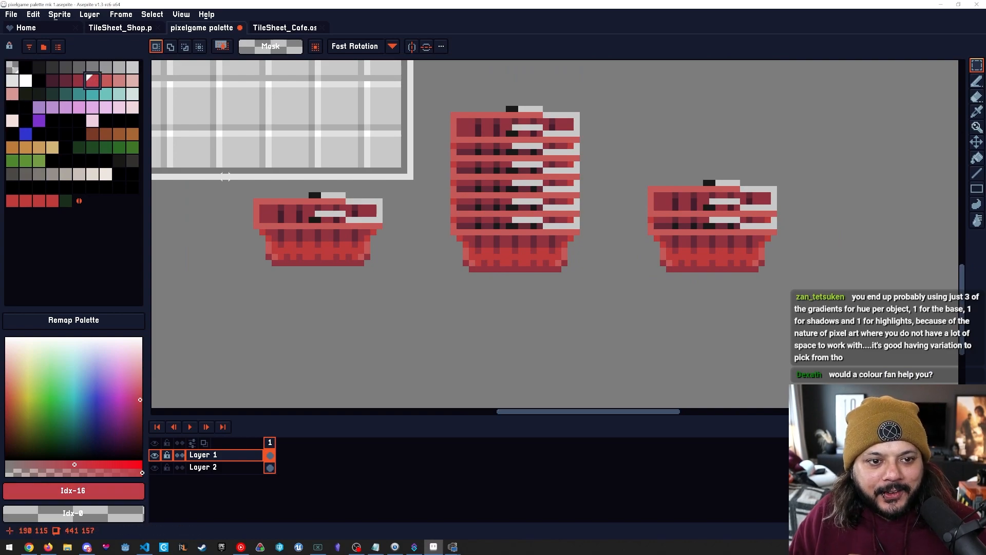
key(g)
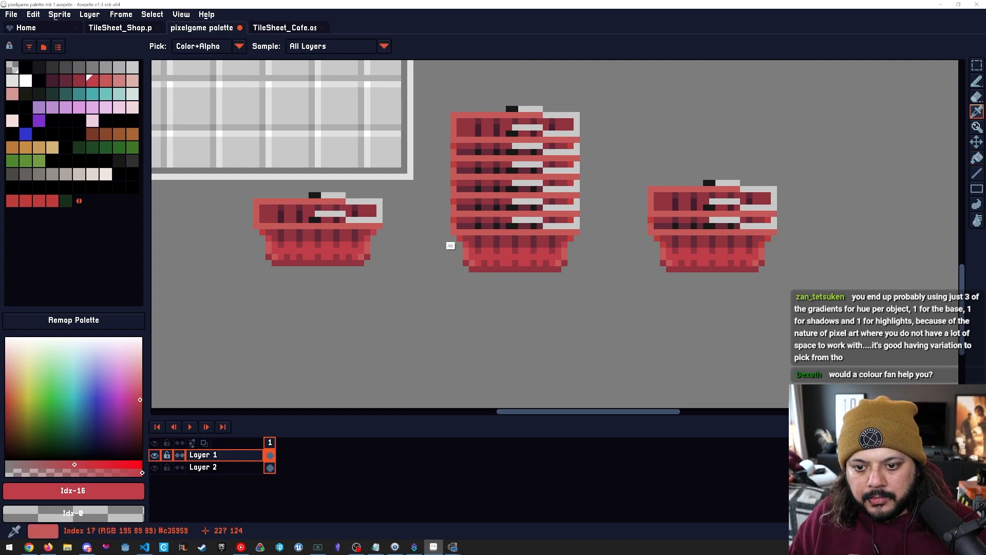
Replace the remaining Idx-103 red on the baskets with Idx-16 using Replace Color.
alt+click(459, 238)
key(shift+r)
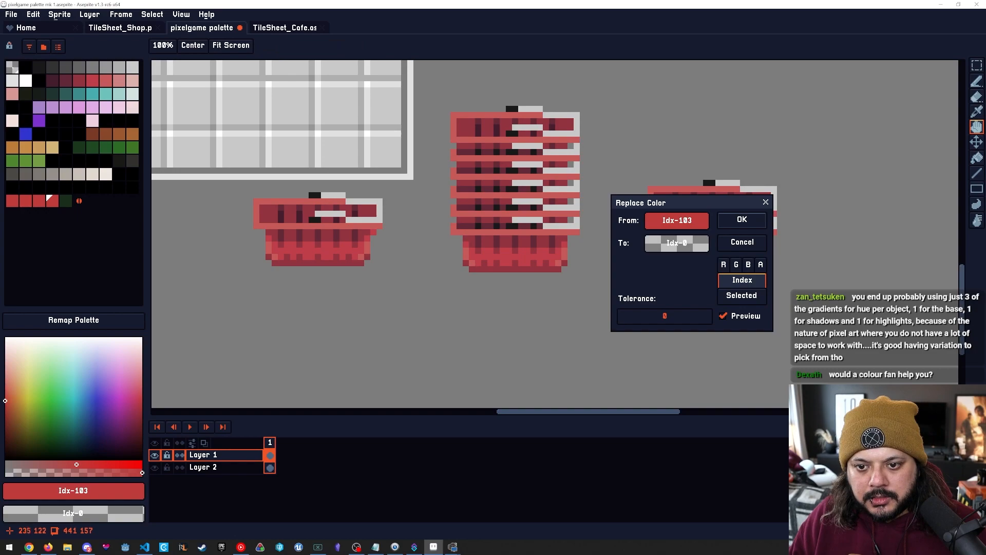
drag(677, 221, 571, 239)
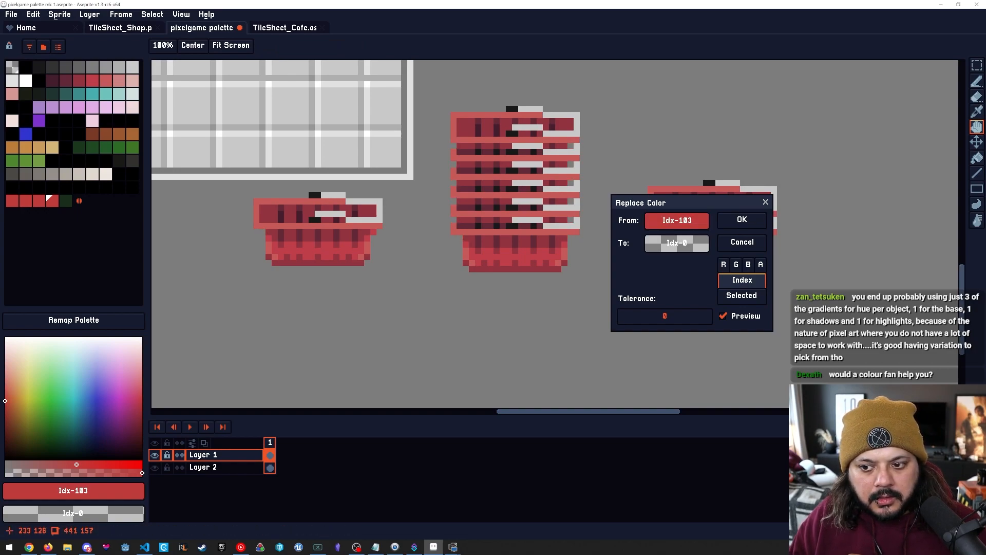
drag(676, 243, 552, 253)
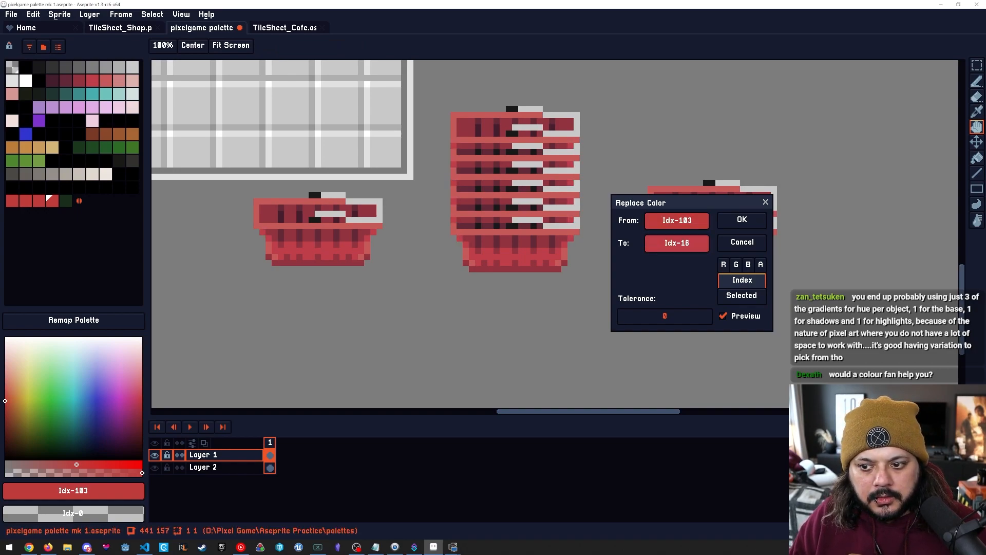
click(742, 219)
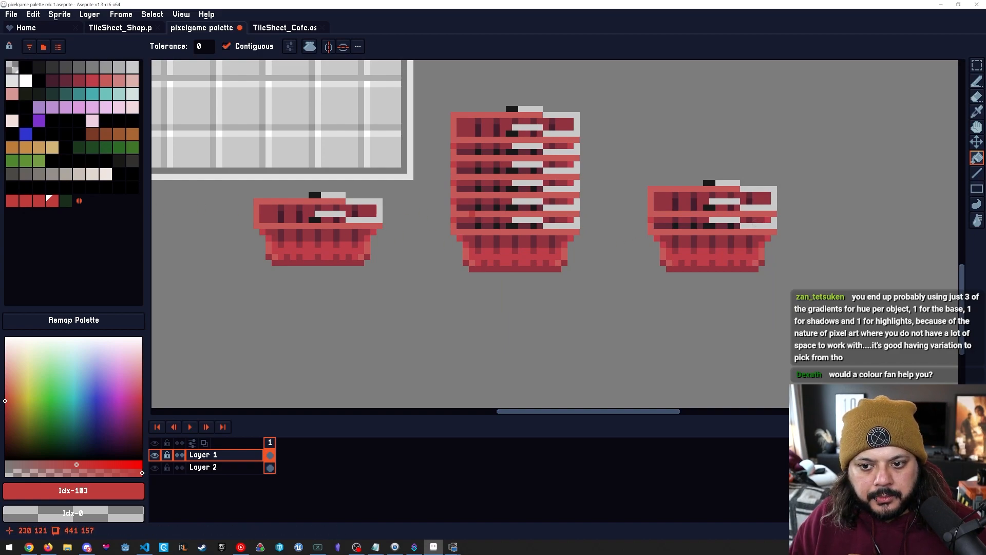
Examine the reds on the stacked baskets, sampling the light rim and the dark slat colours.
alt+click(488, 227)
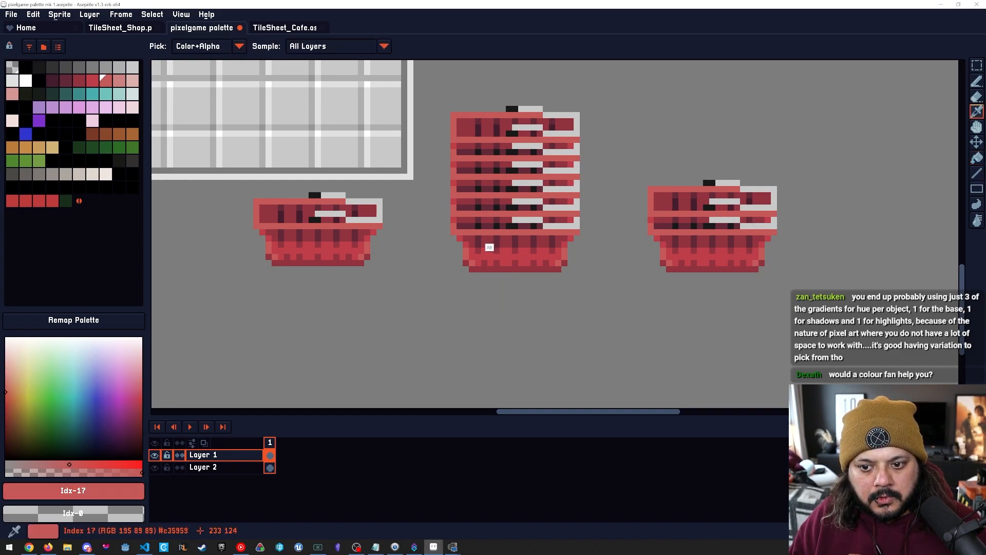
alt+click(489, 241)
key(space)
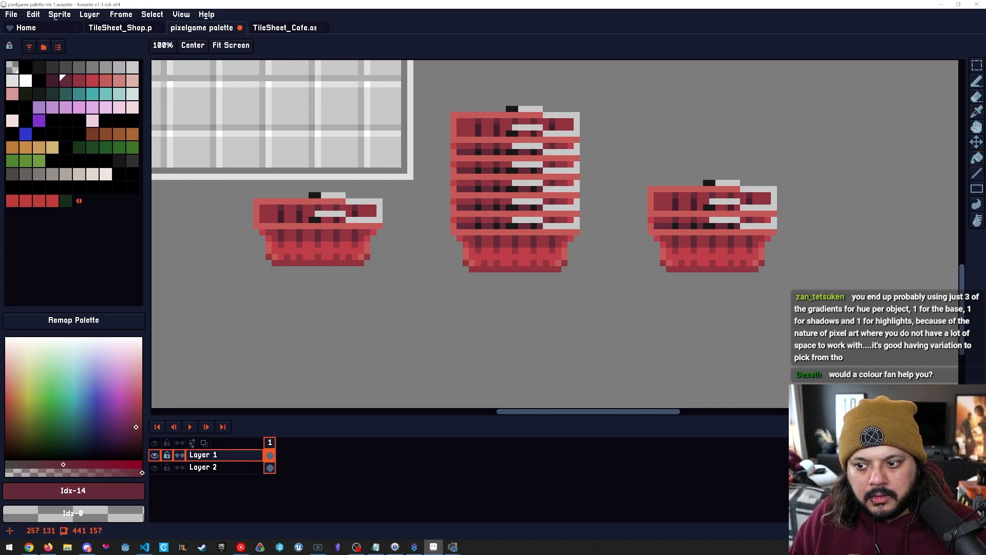
scroll(640, 278, down, 5)
drag(550, 274, 473, 305)
scroll(544, 303, up, 2)
key(space)
drag(546, 313, 456, 305)
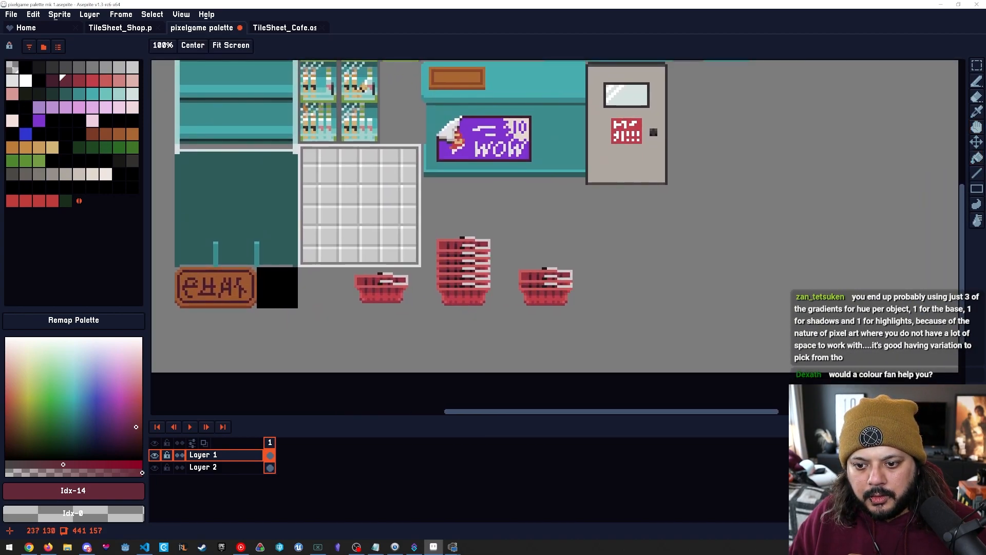
scroll(461, 303, up, 4)
scroll(449, 229, down, 2)
scroll(450, 228, up, 3)
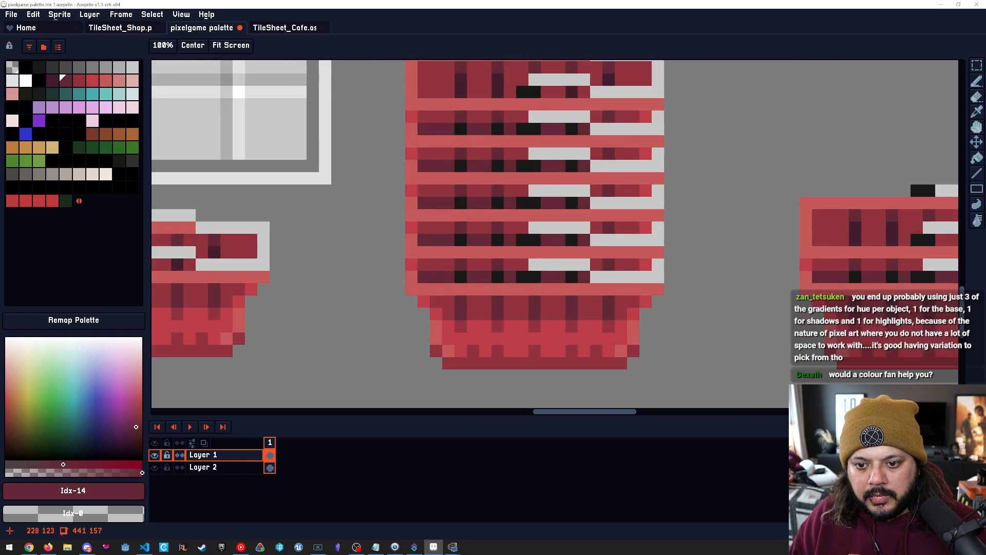
scroll(450, 229, down, 2)
Fill the black slat and handle-shadow pixels in the upper layers of the tall basket stack with dark maroon Idx-13.
alt+click(449, 226)
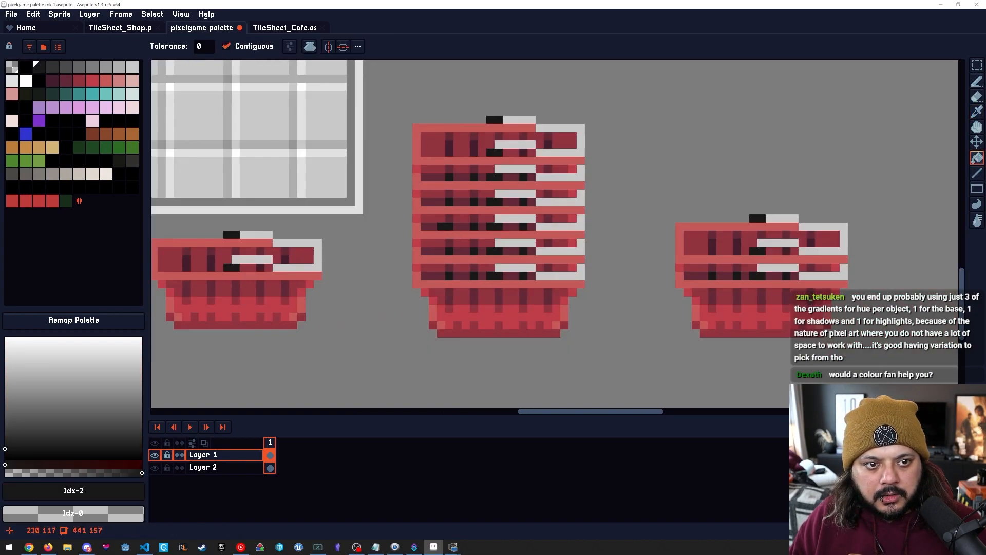
alt+click(454, 226)
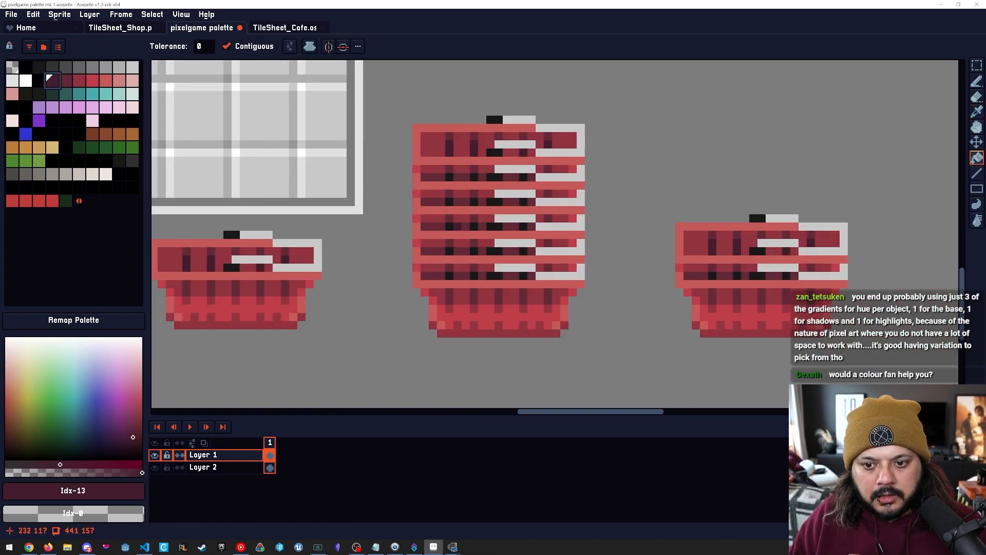
click(491, 202)
click(467, 202)
click(442, 202)
click(450, 177)
click(474, 177)
click(499, 178)
click(523, 177)
click(491, 178)
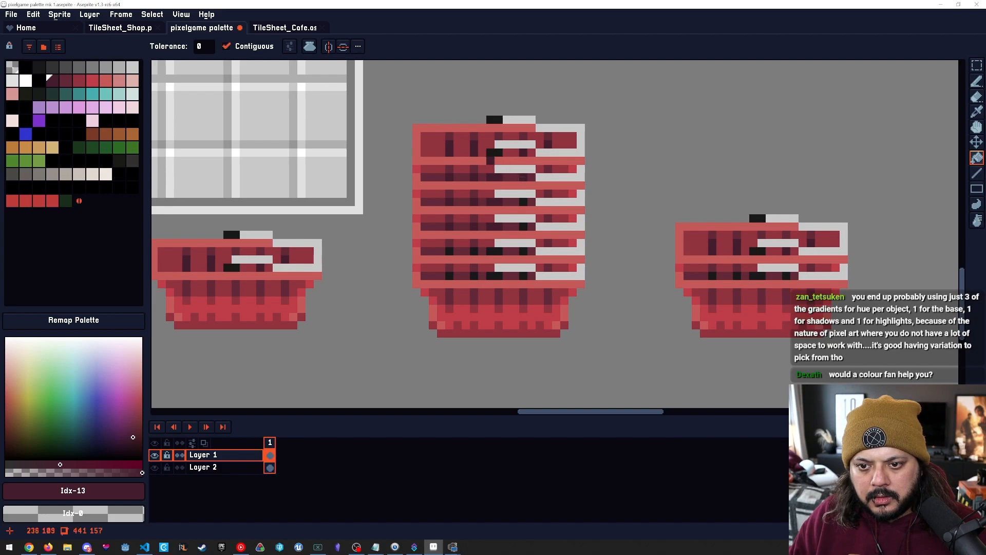
click(491, 152)
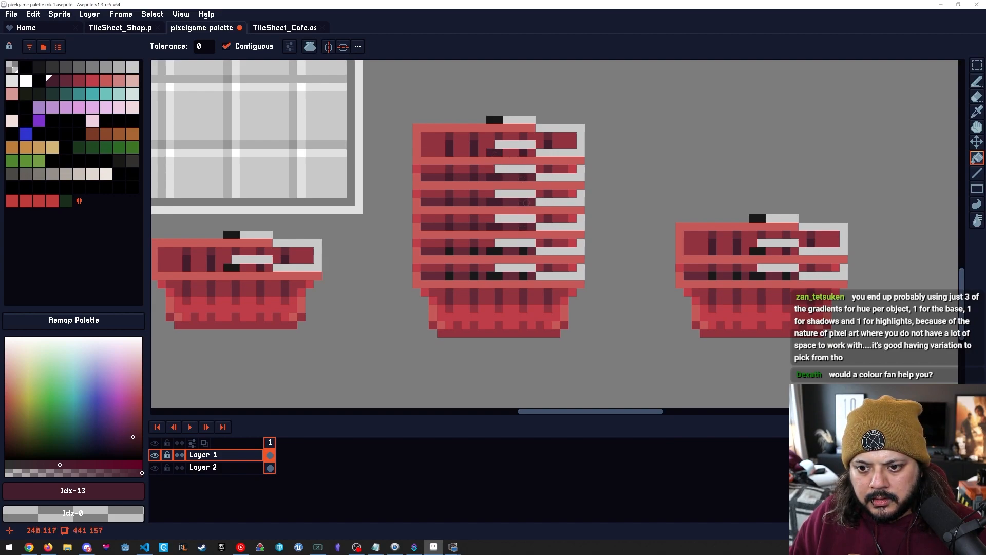
Fill the black pixels in the tall stack's lower layers and the two-basket stack's lower slats with Idx-13.
click(492, 251)
click(524, 272)
click(490, 276)
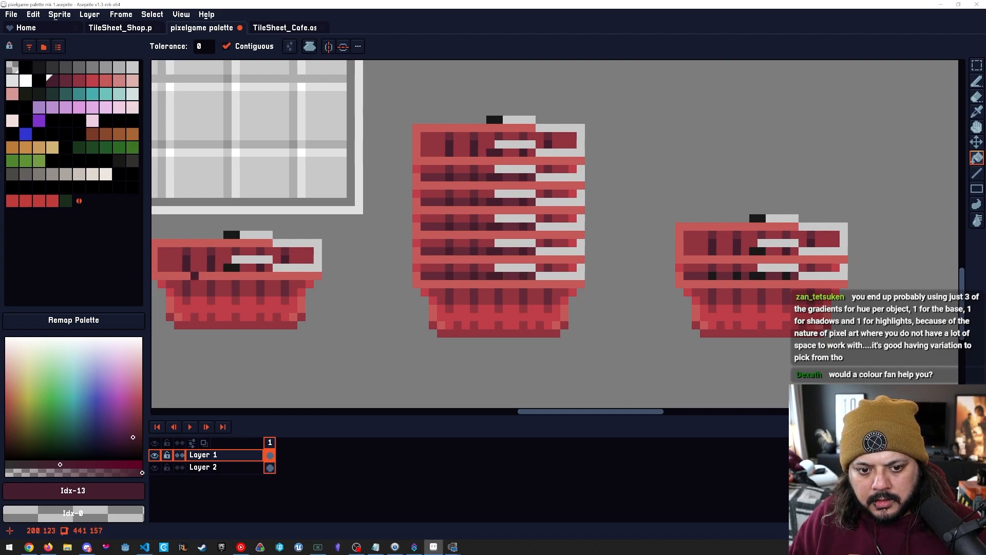
click(714, 276)
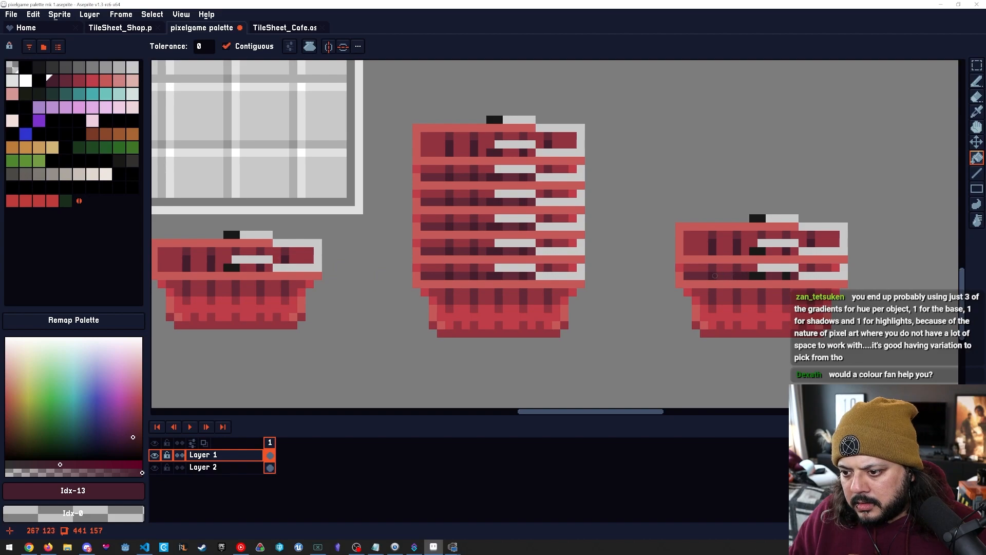
click(794, 283)
key(ctrl+z)
key(ctrl+space)
drag(754, 322, 622, 286)
key(ctrl+space)
key(space)
drag(727, 267, 663, 234)
key(space)
drag(398, 282, 519, 268)
key(ctrl+space)
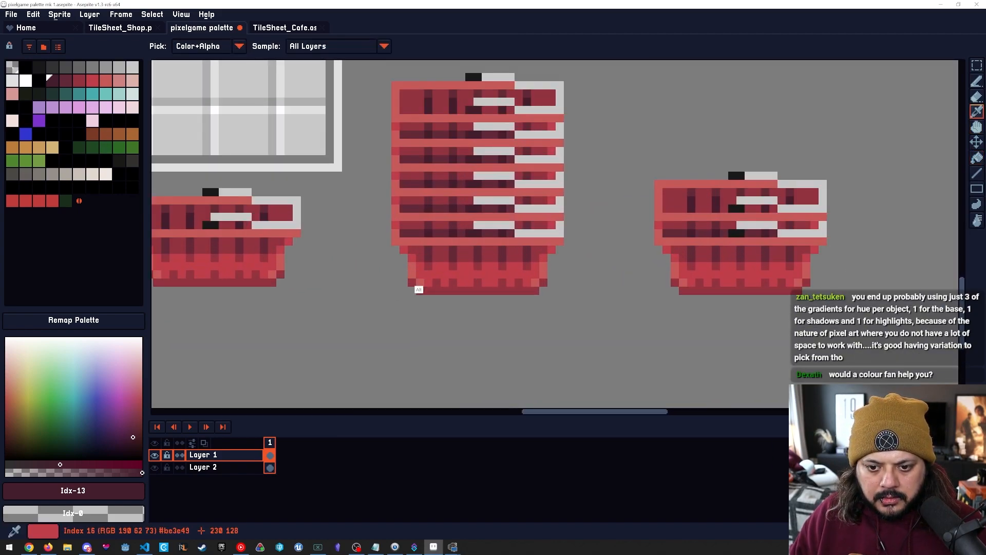
alt+click(419, 274)
alt+click(413, 282)
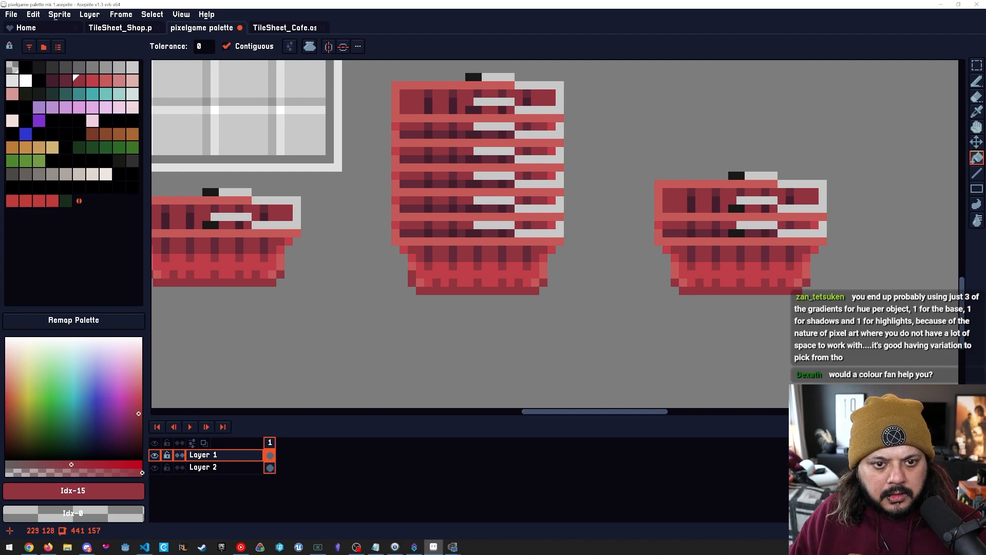
alt+click(412, 274)
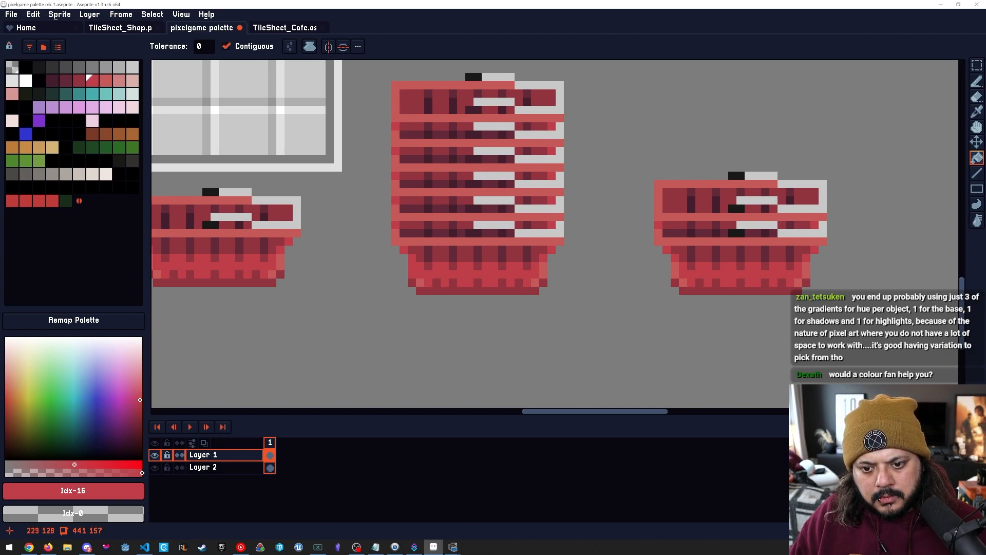
key(bracketleft)
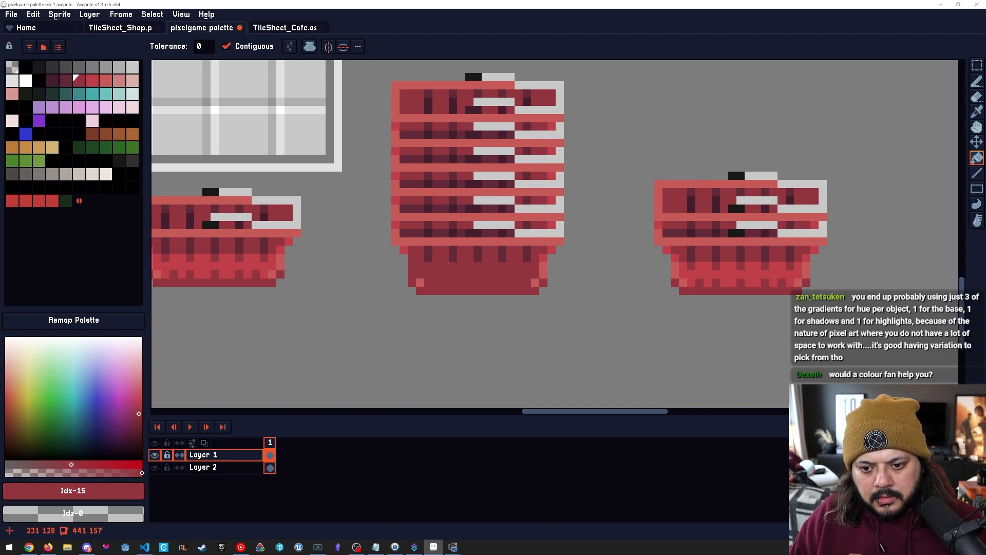
Paint over the light bottom corner pixels of the tall stack's lowest basket with red Idx-16.
key(b)
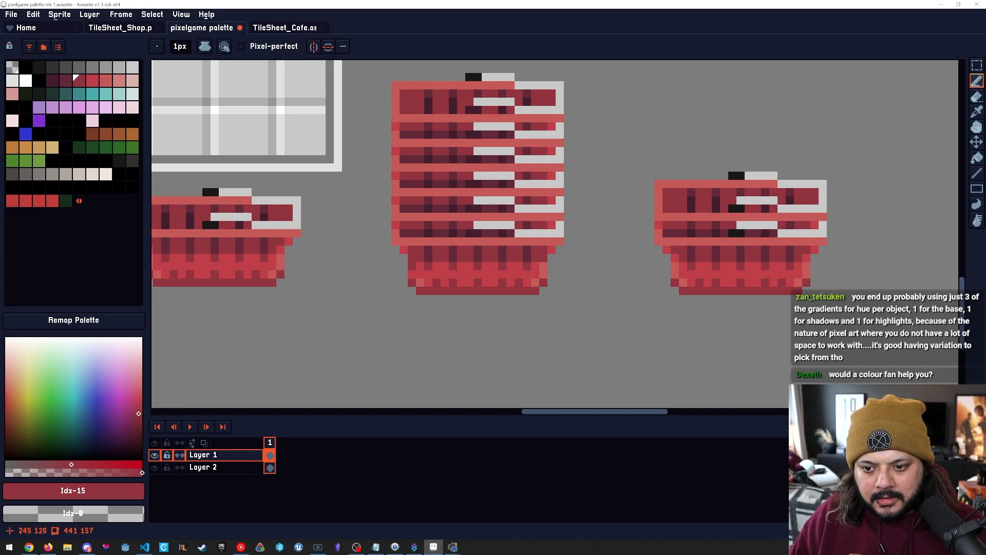
alt+click(536, 275)
click(535, 282)
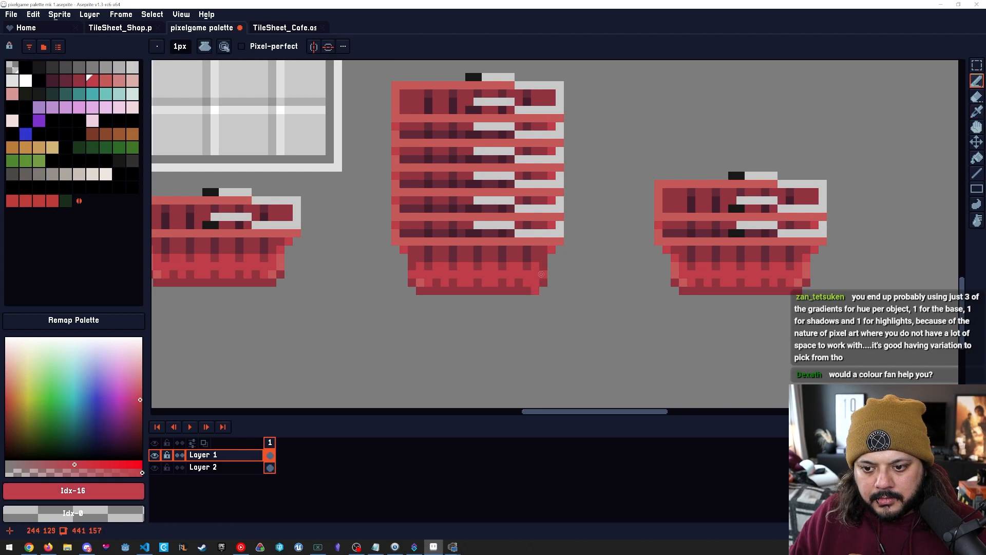
Shade the side edges of the tall stack's lowest basket with Idx-15 and touch up its bottom corners with Idx-16.
key(space)
scroll(491, 312, down, 4)
drag(490, 312, 491, 283)
scroll(491, 283, up, 3)
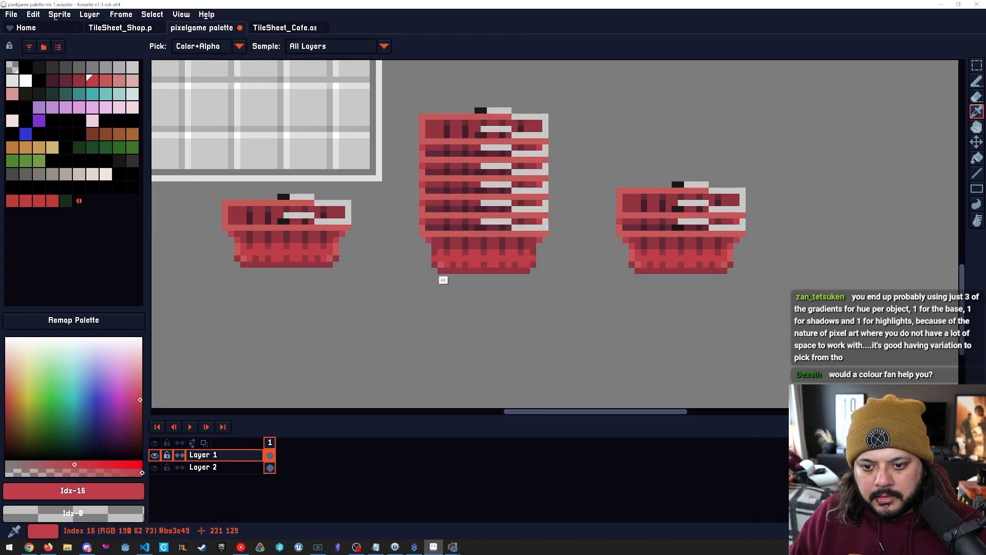
alt+click(436, 272)
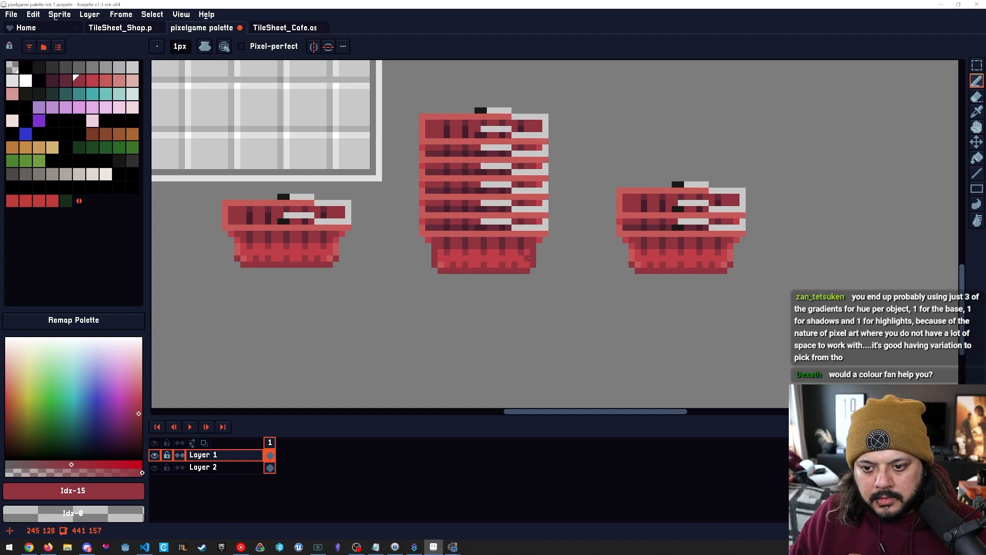
alt+click(468, 274)
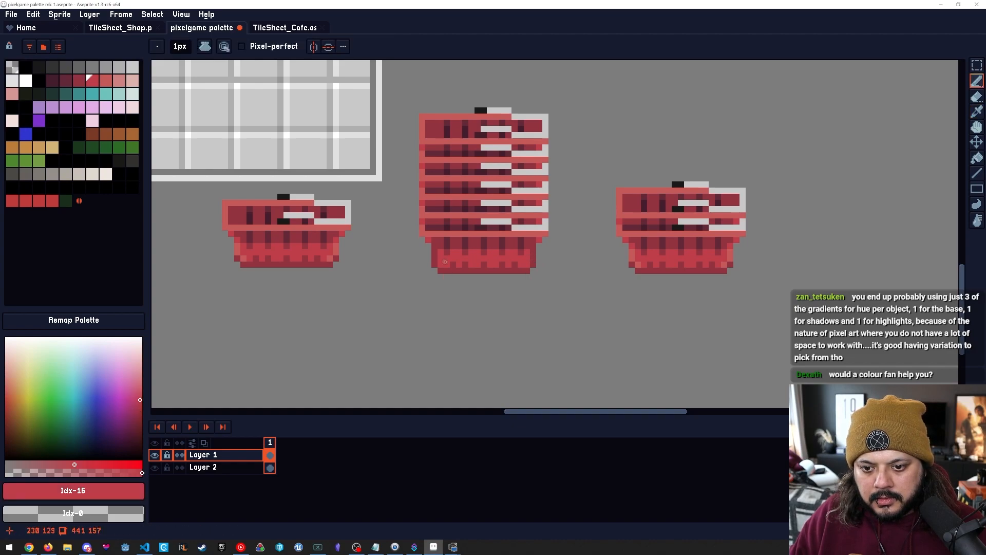
Paint highlight pixels on the side edge of the tall stack's lowest basket with Idx-17 sampled from the two-basket stack.
key(space)
scroll(470, 275, up, 2)
key(space)
drag(510, 278, 429, 292)
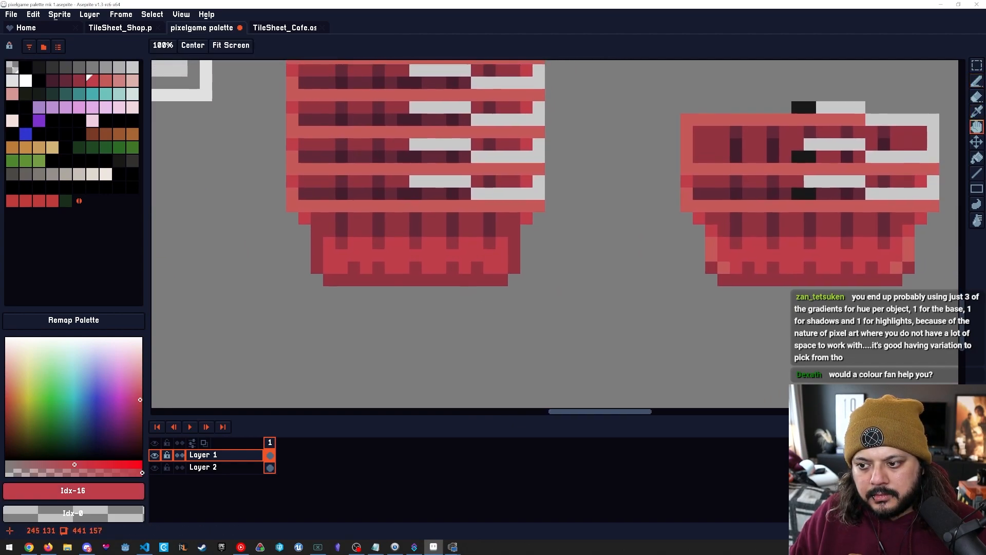
alt+click(724, 268)
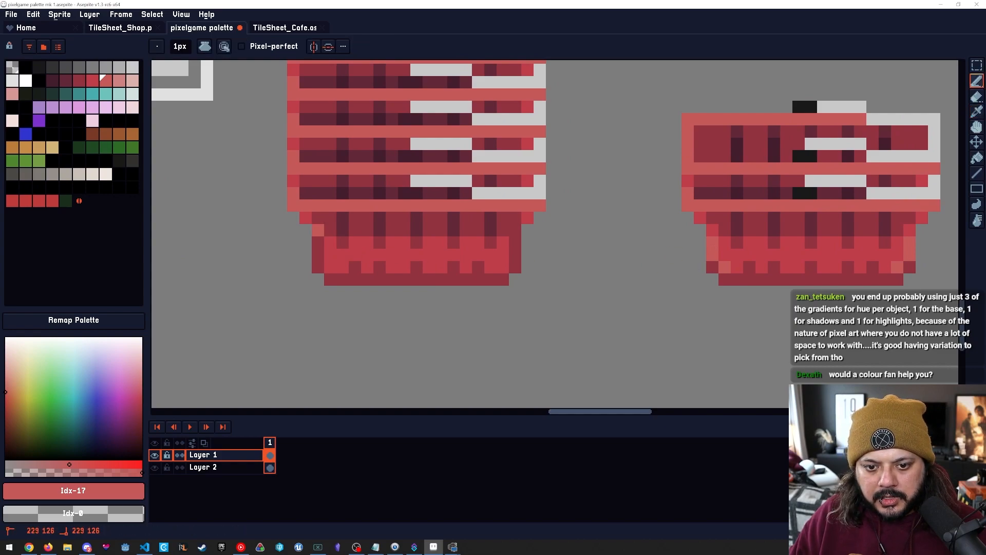
key(space)
scroll(418, 304, down, 3)
mouse_move(415, 312)
mouse_down()
mouse_move(468, 275)
mouse_move(489, 284)
mouse_move(487, 294)
mouse_up()
key(space)
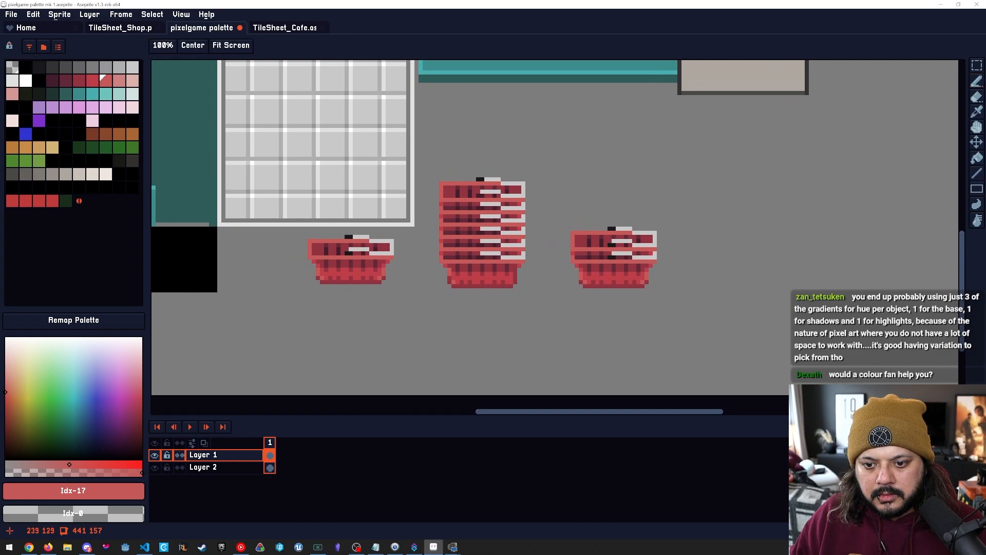
scroll(486, 293, up, 1)
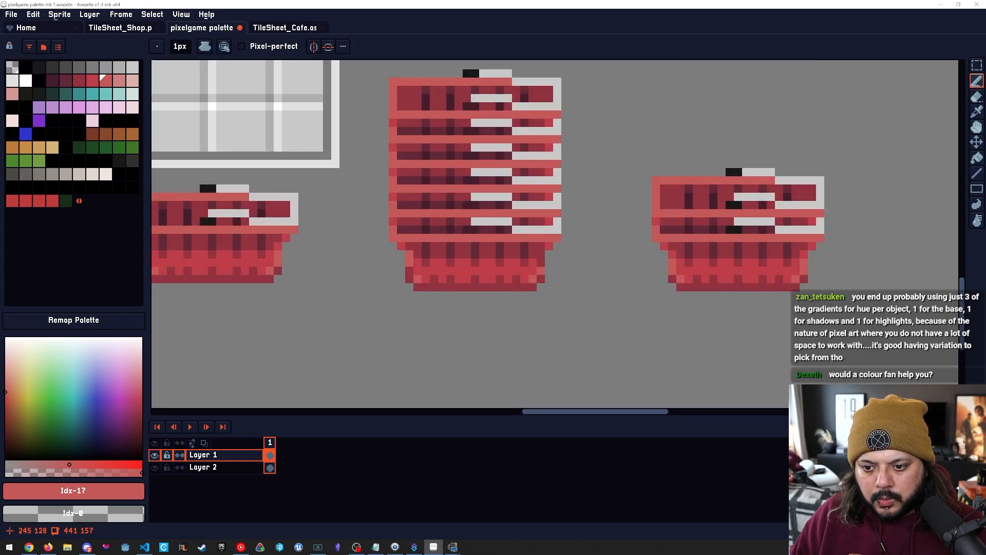
Review the recoloured shopping baskets and return to the colour ramps on the sheet.
key(space)
drag(492, 288, 534, 309)
scroll(531, 307, down, 1)
key(space)
drag(476, 319, 471, 300)
key(m)
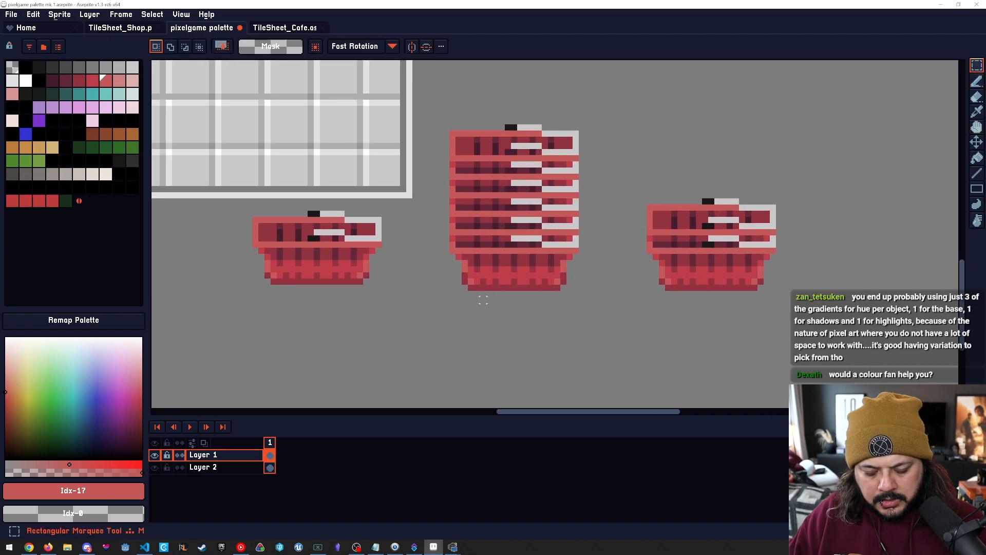
drag(465, 263, 319, 278)
click(370, 324)
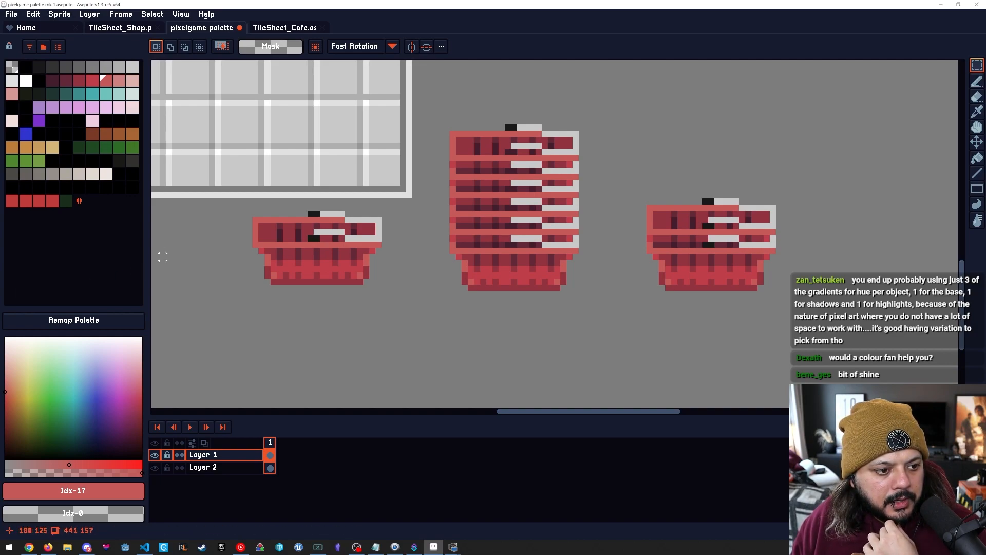
drag(226, 219, 529, 236)
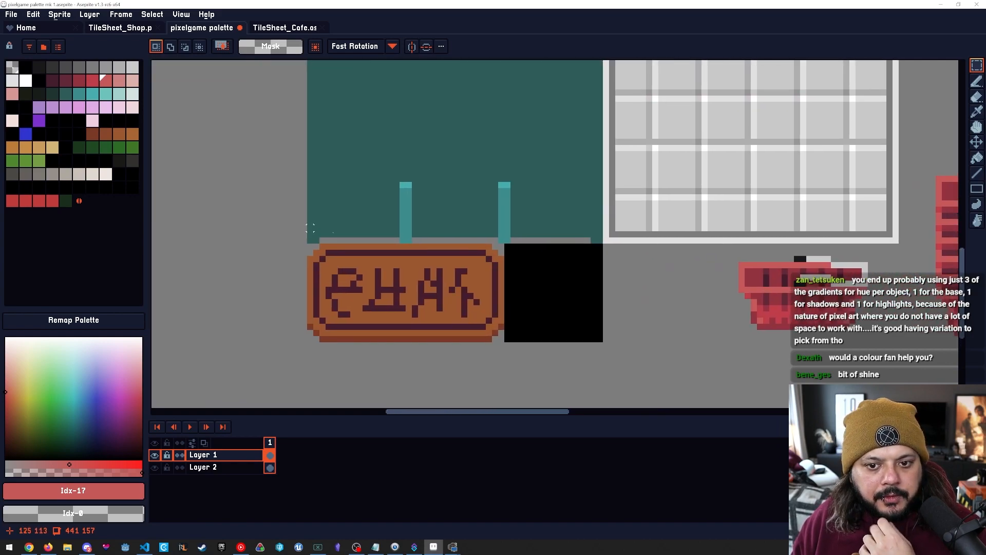
scroll(302, 229, up, 1)
drag(302, 229, 549, 244)
scroll(373, 219, down, 3)
drag(273, 198, 420, 234)
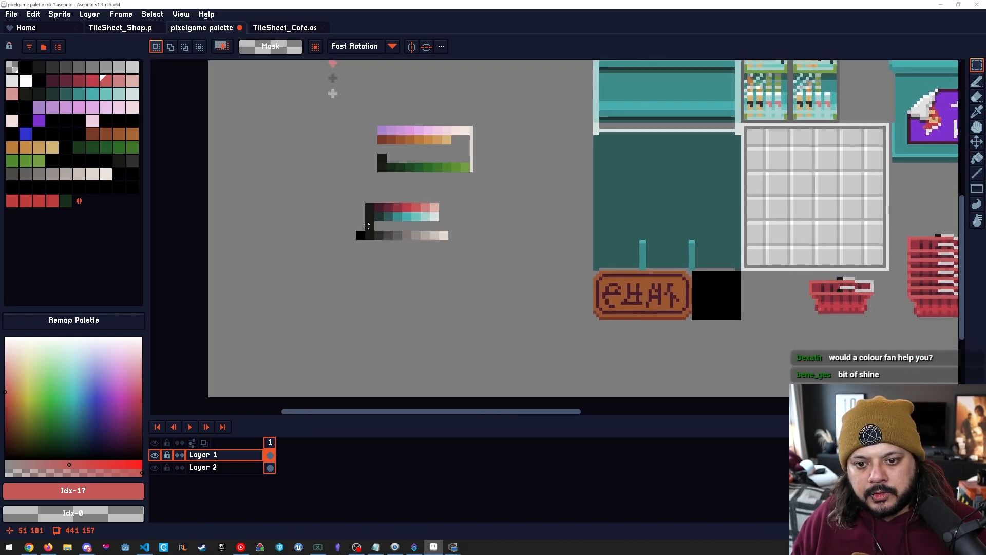
Try lighter Idx-18 pixels on the single basket's corners just below the rim.
scroll(369, 226, up, 1)
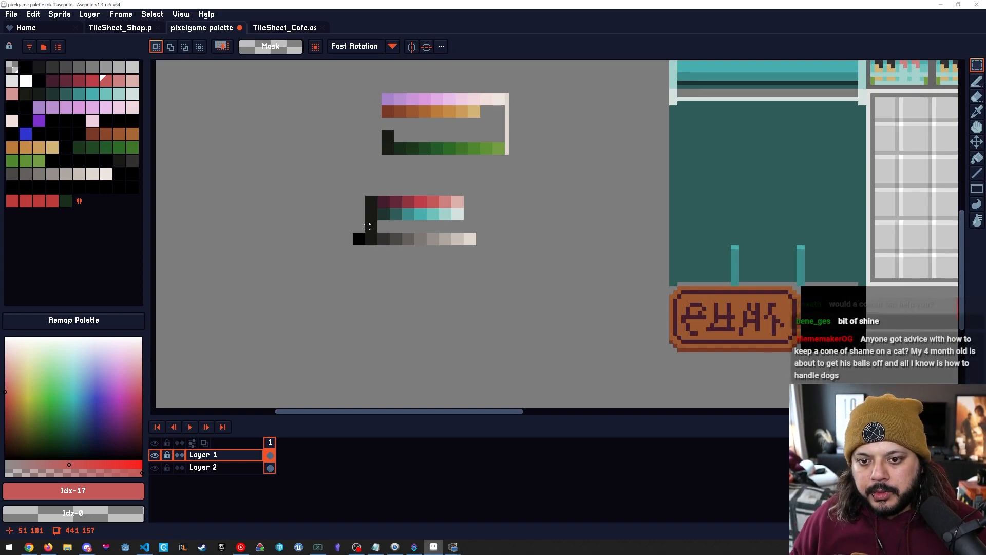
key(space)
drag(745, 321, 458, 310)
drag(766, 363, 558, 322)
drag(364, 225, 345, 217)
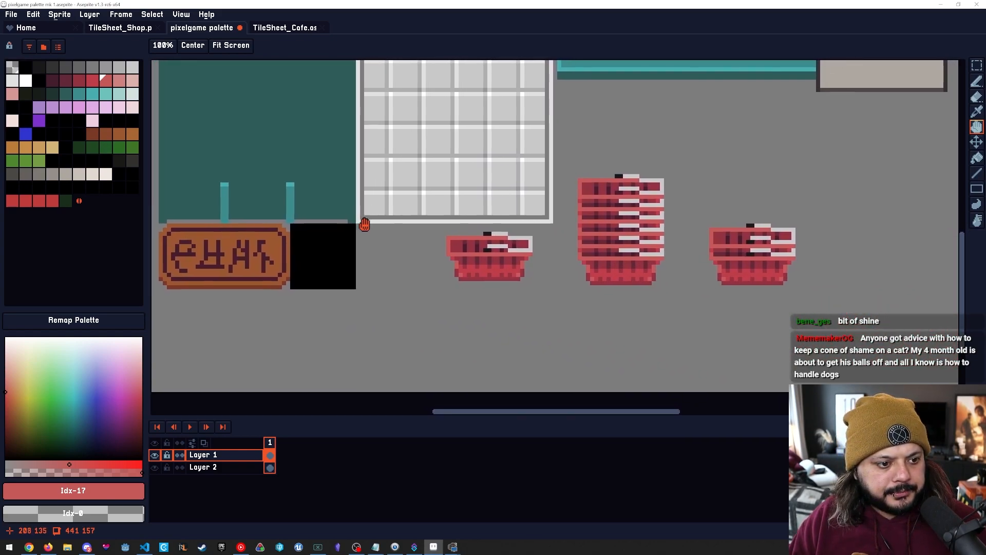
scroll(365, 226, up, 1)
key(m)
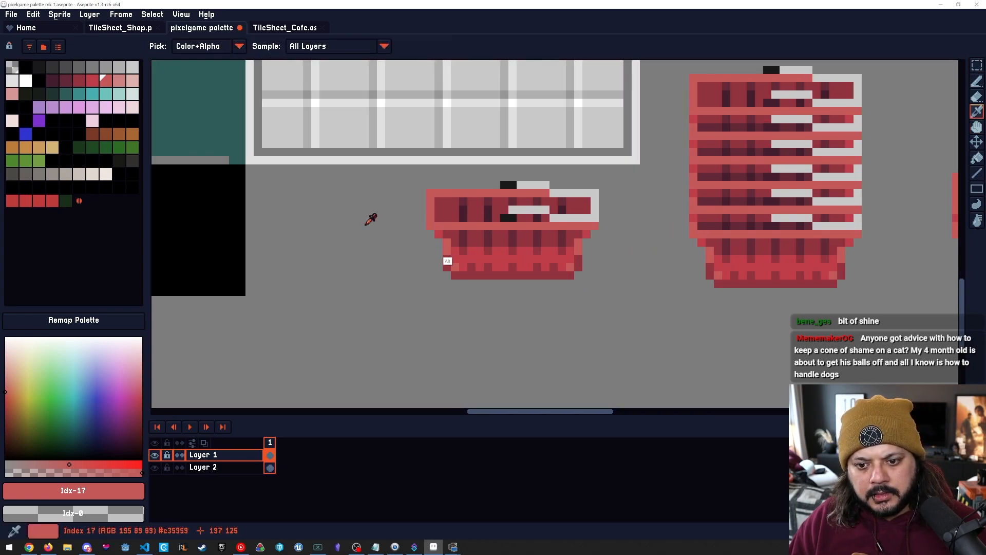
alt+click(446, 243)
alt+click(438, 223)
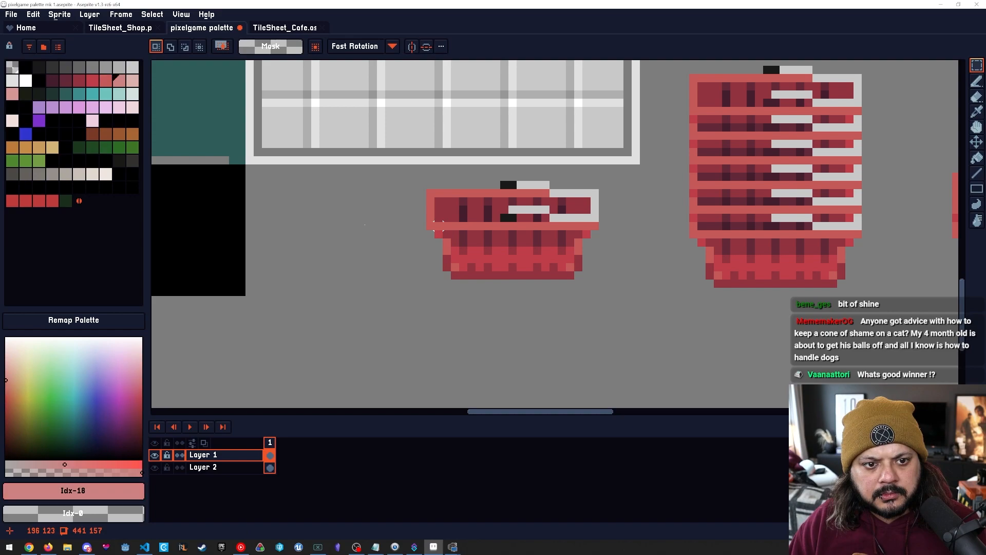
key(b)
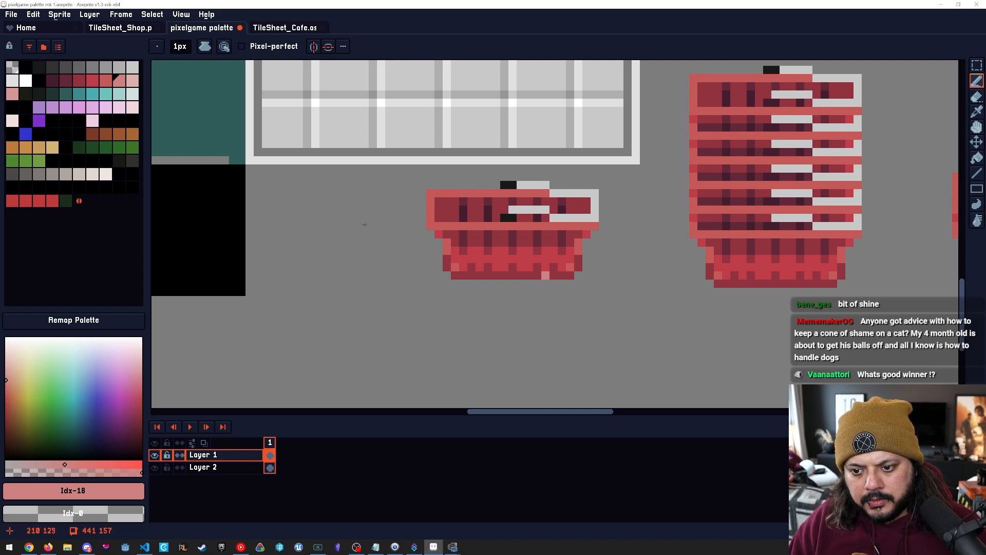
drag(570, 251, 509, 287)
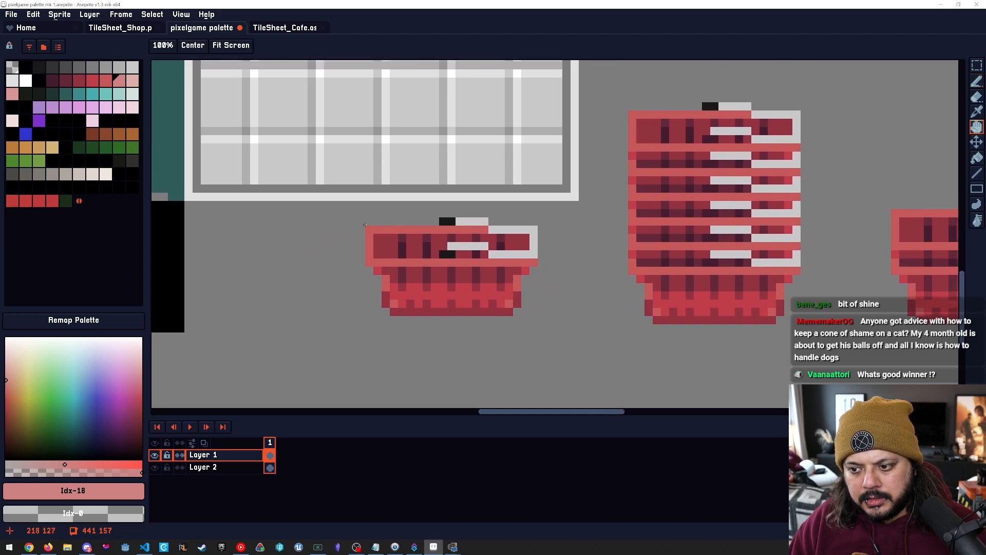
click(377, 271)
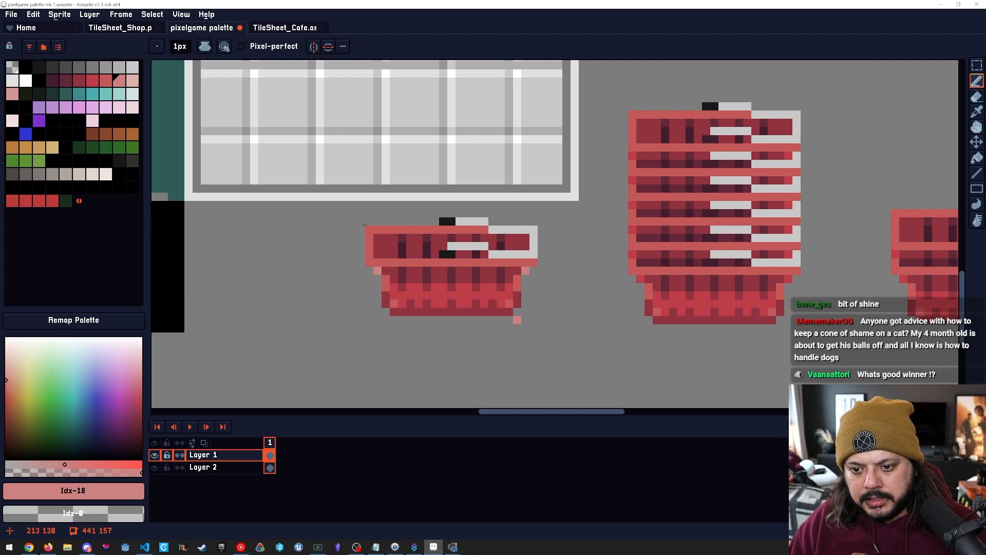
scroll(364, 224, down, 4)
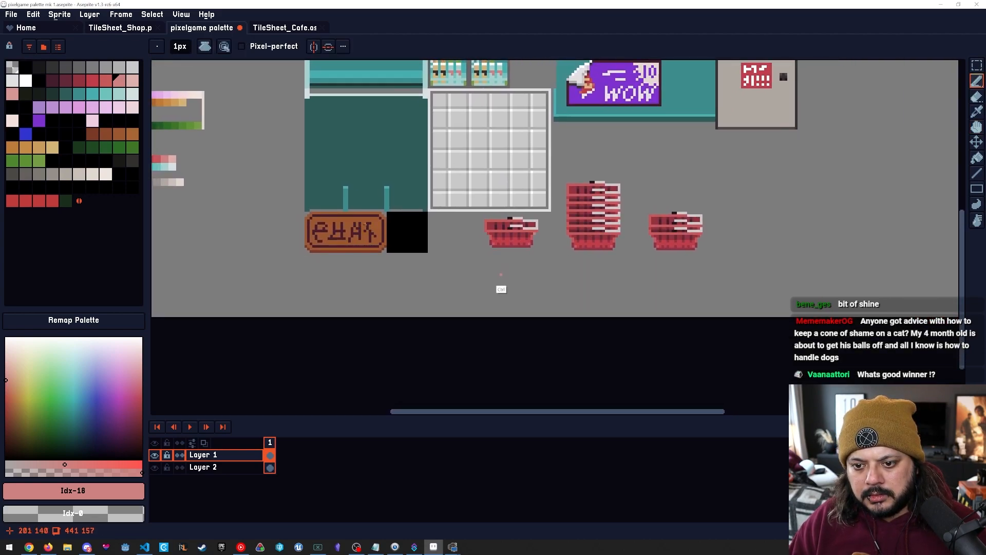
Darken the single basket's corner pixels just below the rim with Idx-15 sampled from its side edge.
scroll(365, 224, up, 5)
key(alt)
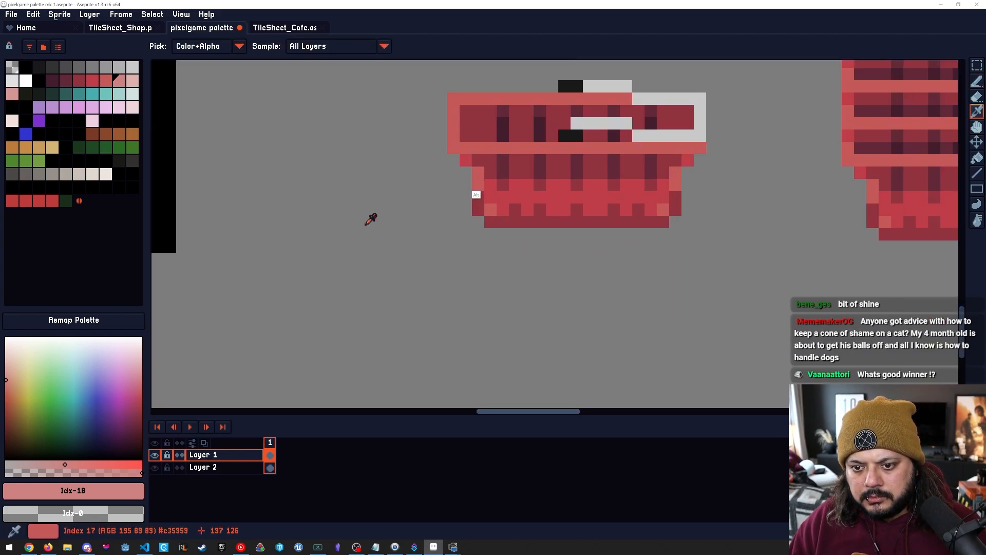
alt+click(478, 197)
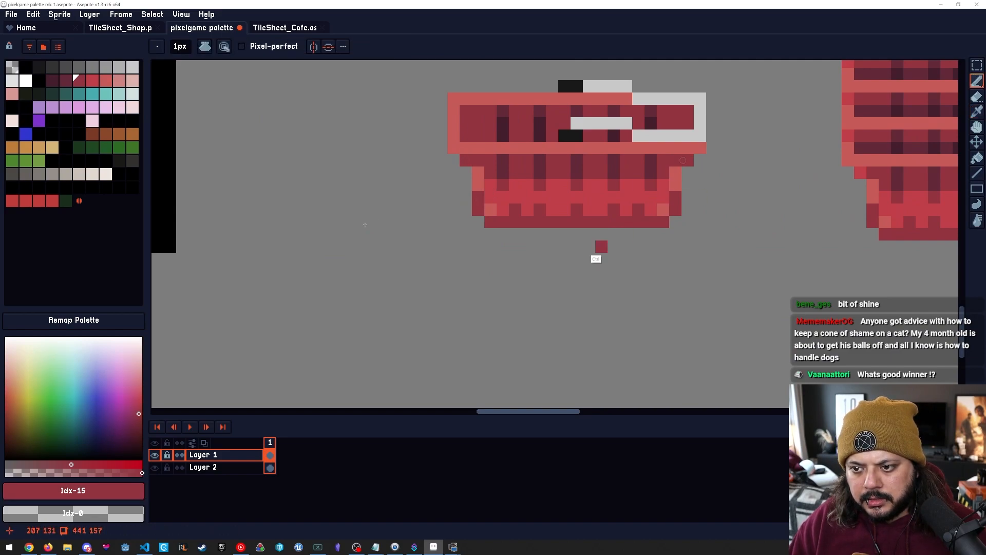
key(z)
scroll(365, 225, down, 3)
scroll(365, 224, right, 3)
key(b)
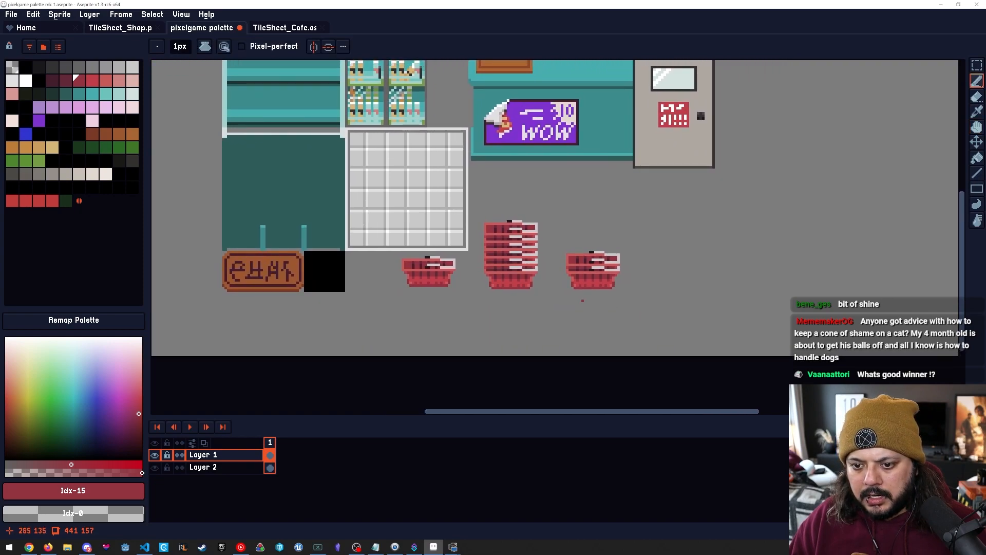
Examine the recoloured baskets alongside the other shop tiles and the red, teal and grey colour ramps.
key(space)
drag(218, 237, 537, 260)
drag(364, 224, 194, 206)
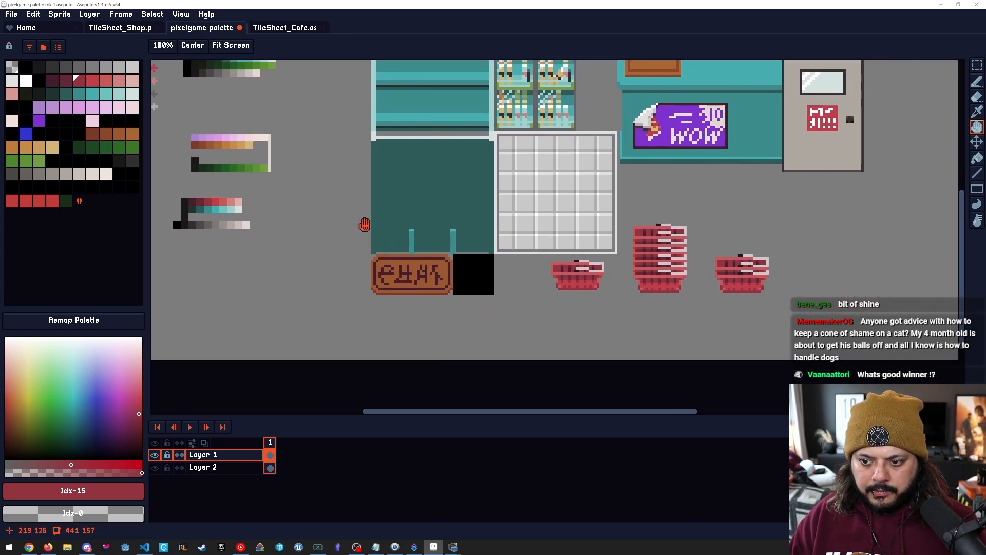
key(space)
scroll(707, 296, up, 2)
mouse_move(742, 305)
mouse_down()
mouse_move(683, 300)
mouse_move(744, 325)
mouse_up()
scroll(641, 323, down, 1)
key(space)
drag(158, 150, 477, 215)
key(ctrl+space)
drag(415, 285, 433, 281)
key(ctrl+space)
drag(645, 335, 598, 335)
key(space)
drag(689, 331, 465, 276)
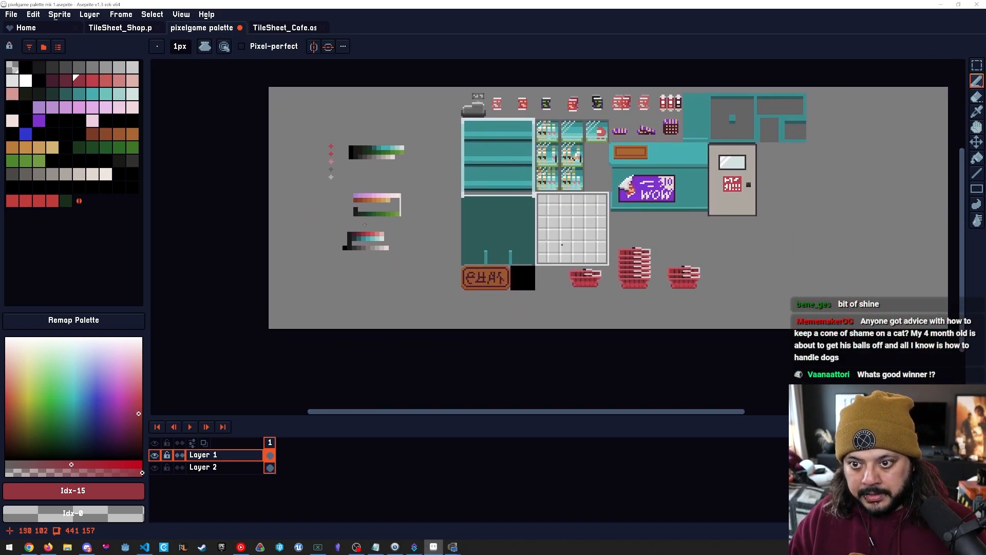
key(ctrl+space)
drag(341, 226, 408, 226)
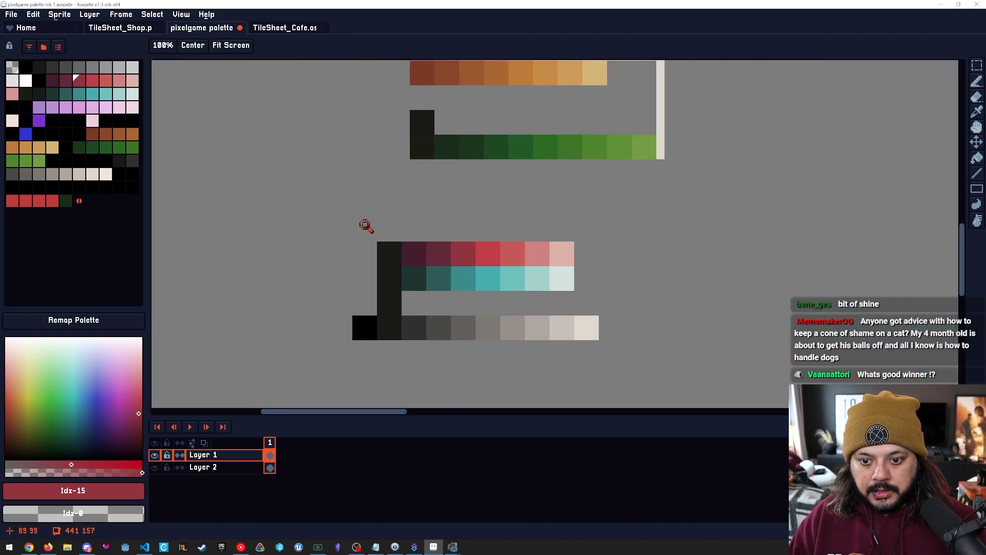
drag(547, 284, 483, 285)
key(space)
drag(627, 277, 500, 260)
scroll(501, 259, up, 1)
Sample the teal shades across the shelving unit to check which palette entries its shelves use.
alt+click(541, 190)
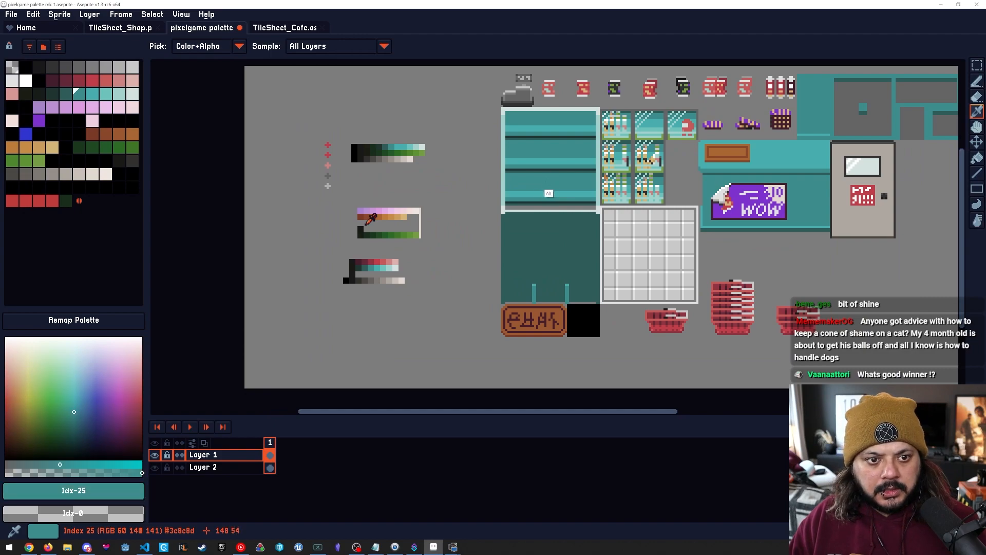
alt+click(547, 184)
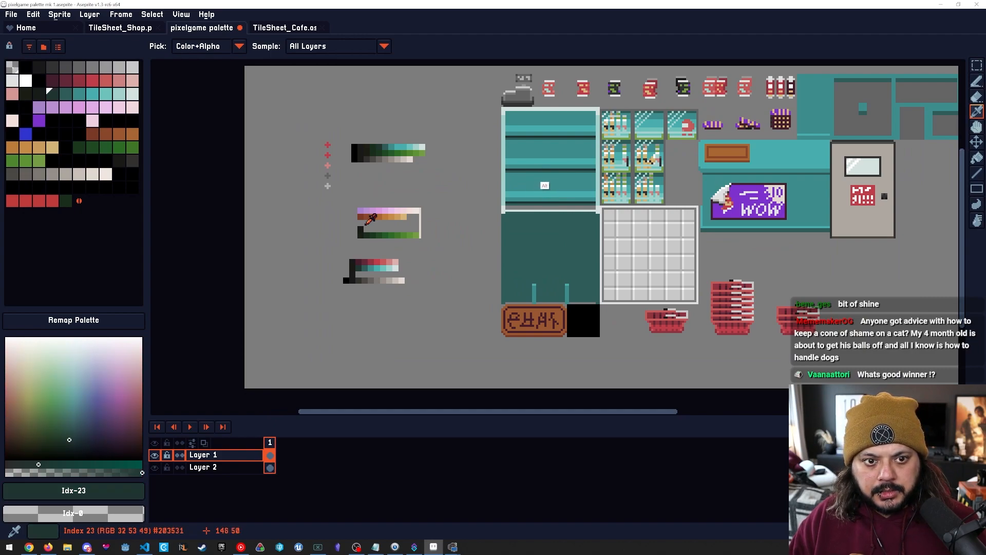
alt+click(546, 187)
alt+click(564, 146)
alt+click(565, 139)
drag(721, 213, 616, 210)
drag(365, 224, 364, 225)
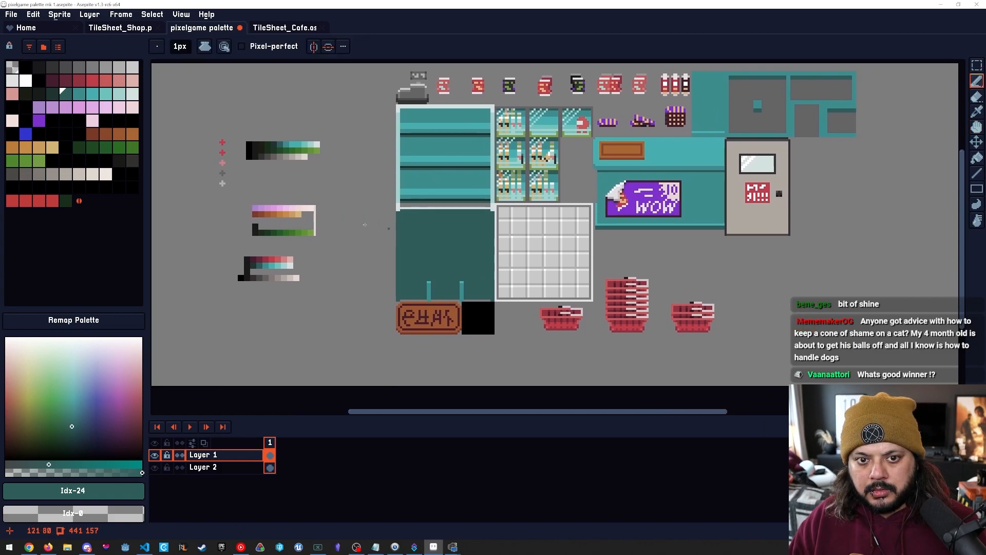
Return to the colour ramps and save the palette file.
key(z)
click(365, 224)
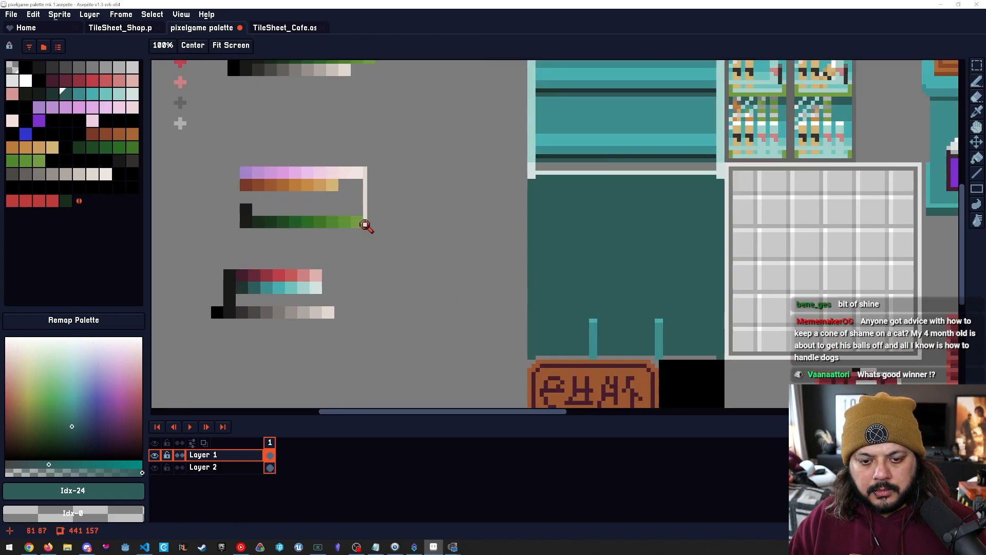
key(space)
mouse_move(364, 225)
mouse_down()
mouse_move(395, 225)
mouse_move(510, 304)
mouse_move(354, 225)
mouse_move(404, 224)
mouse_up()
key(z)
key(space)
key(b)
click(410, 303)
key(ctrl+s)
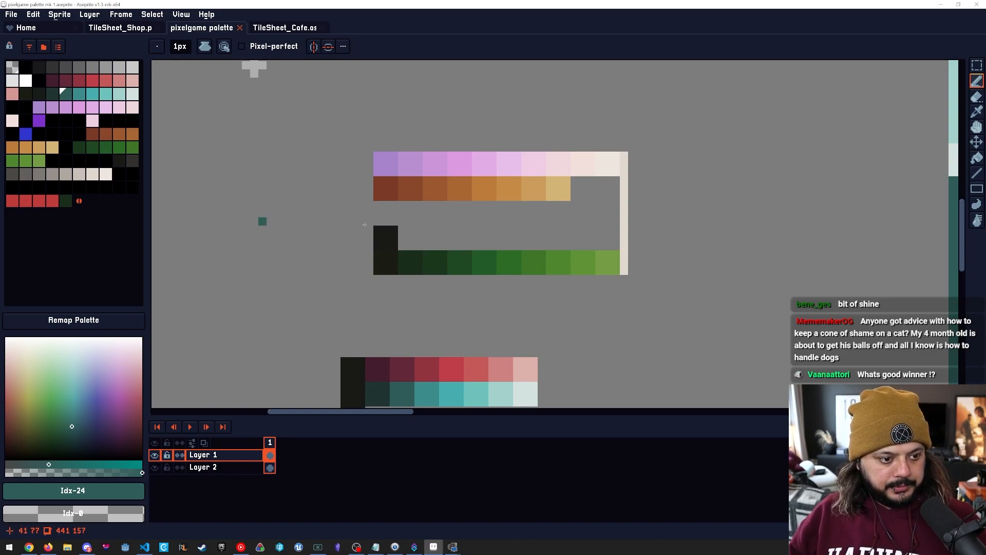
Duplicate the brown-to-gold ramp and place the copy directly above the red ramp at position 54, 91.
drag(322, 225, 366, 225)
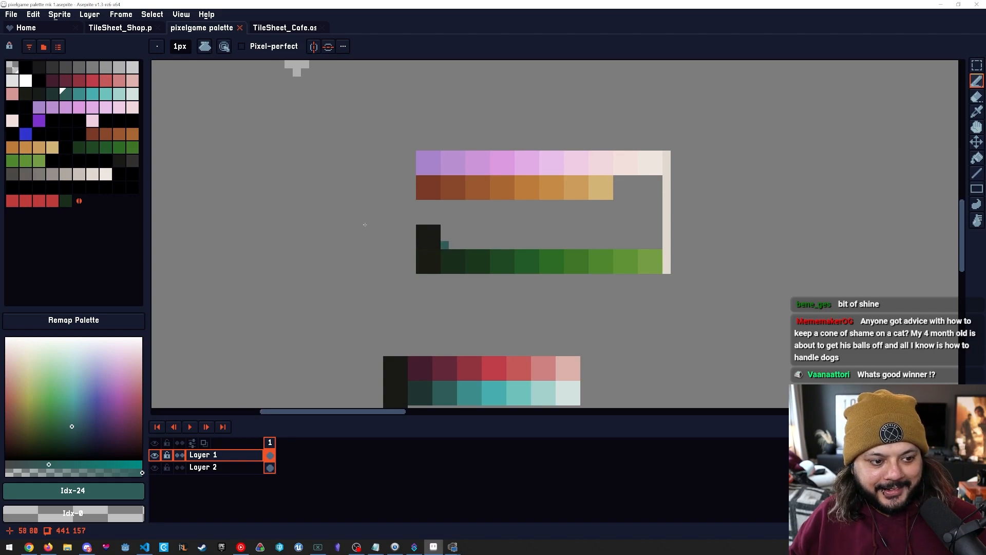
mouse_move(365, 225)
mouse_down()
mouse_move(355, 206)
mouse_move(373, 227)
mouse_move(355, 145)
mouse_move(361, 222)
mouse_up()
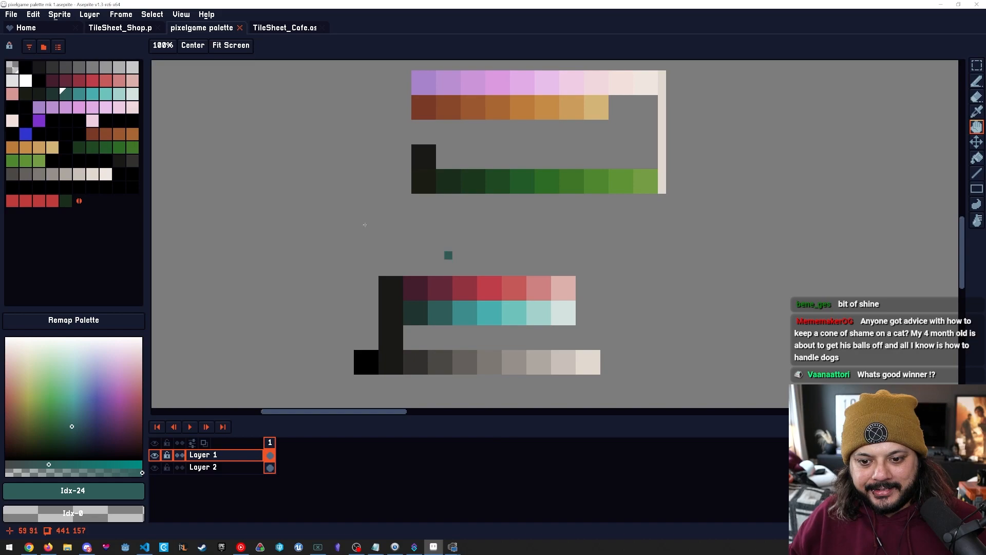
key(m)
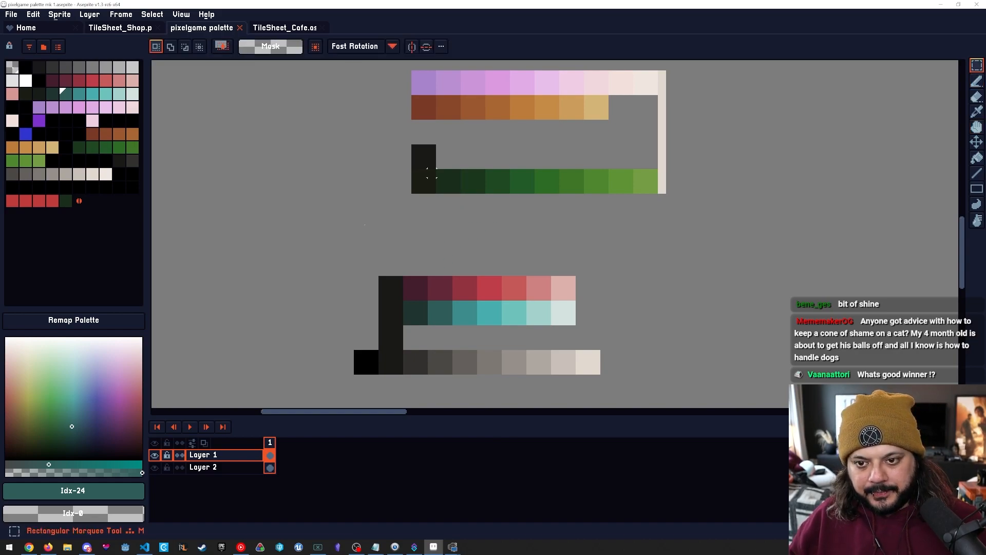
drag(365, 225, 351, 264)
drag(401, 139, 590, 154)
ctrl+drag(552, 153, 551, 304)
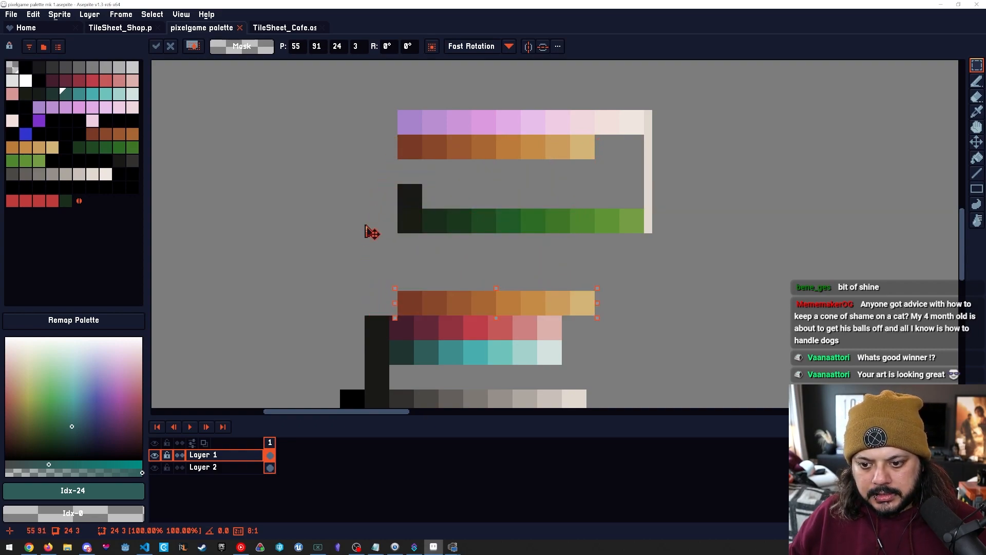
key(Left)
key(z)
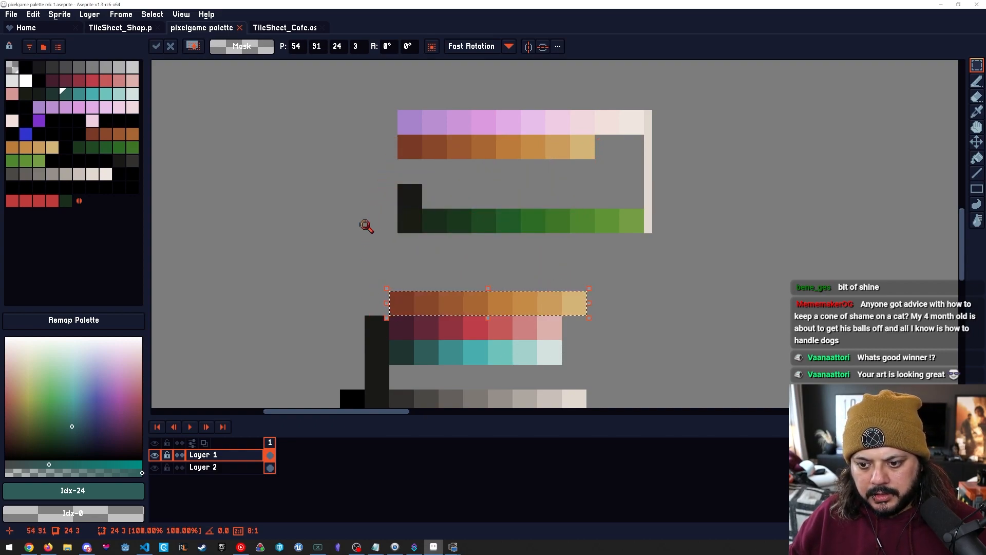
click(365, 225)
Shift the copied brown-to-gold ramp up to Y 87, leaving a gap above the red ramp, and deselect it.
drag(343, 270, 364, 221)
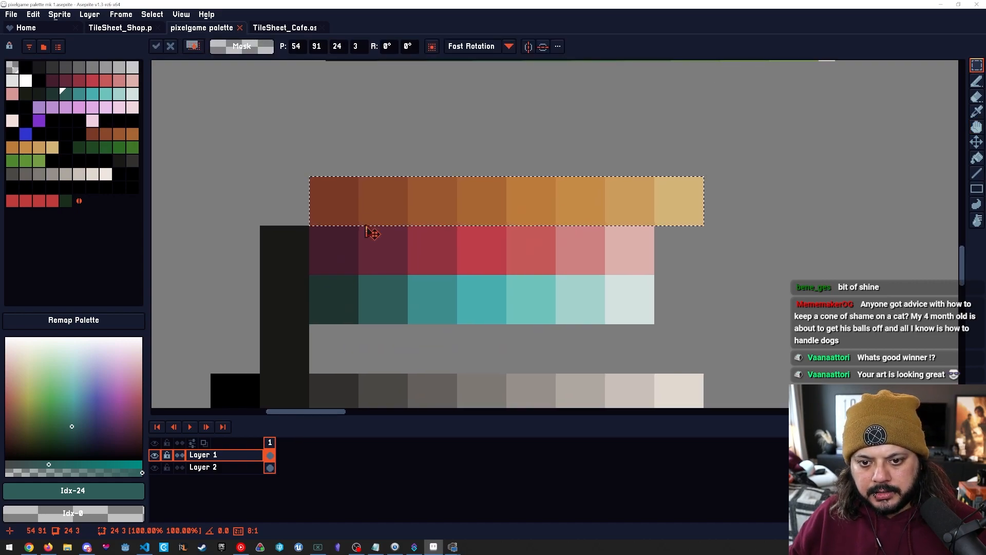
key(Up)
key(Up)
key(Right)
key(Left)
key(Up)
key(Up)
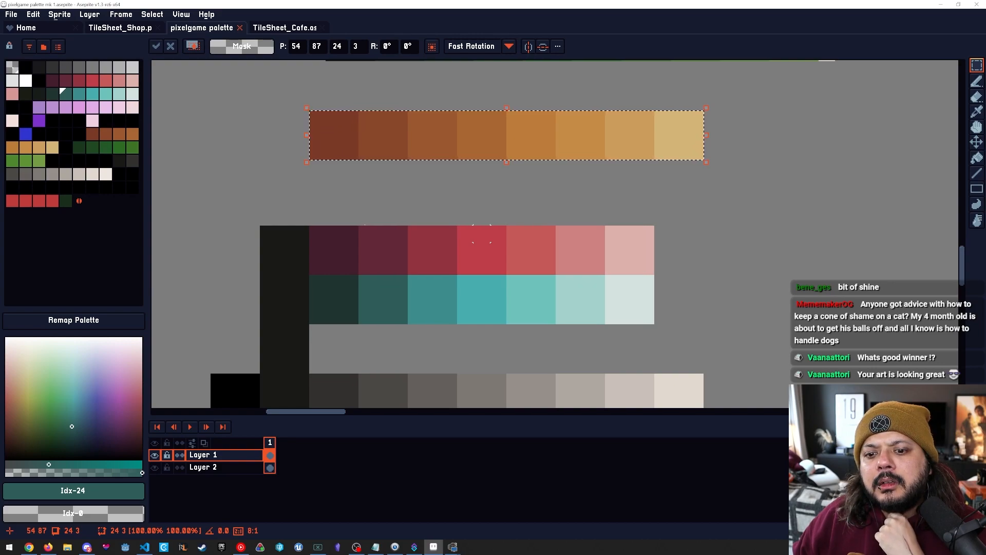
drag(484, 285, 499, 301)
key(space)
click(482, 333)
key(ctrl+d)
Try moving the tall basket stack over the counter's end between the WOW banner and the door.
key(ctrl+space)
drag(677, 306, 422, 303)
key(space)
drag(768, 294, 664, 241)
key(ctrl+space)
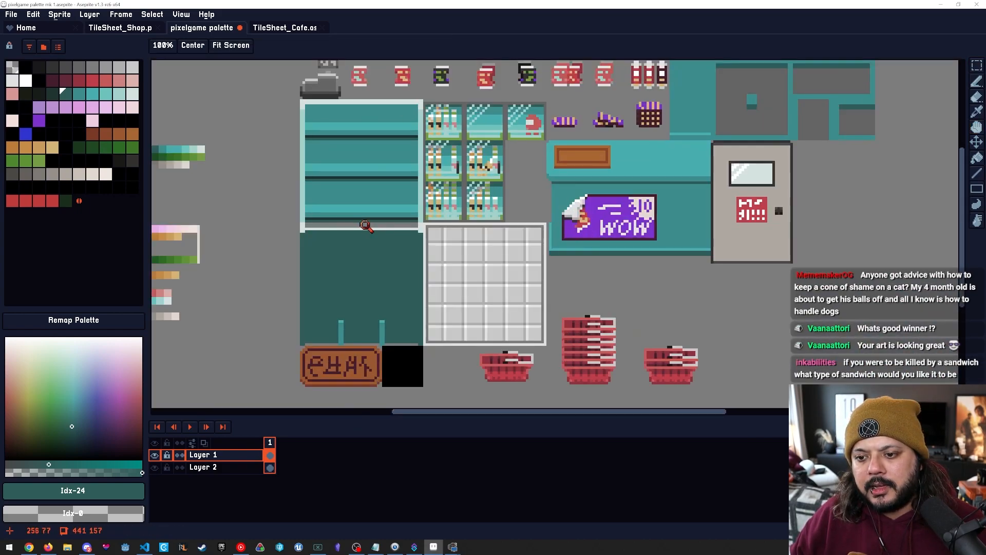
drag(563, 313, 623, 383)
mouse_move(591, 355)
mouse_down()
mouse_move(655, 306)
mouse_move(689, 240)
mouse_up()
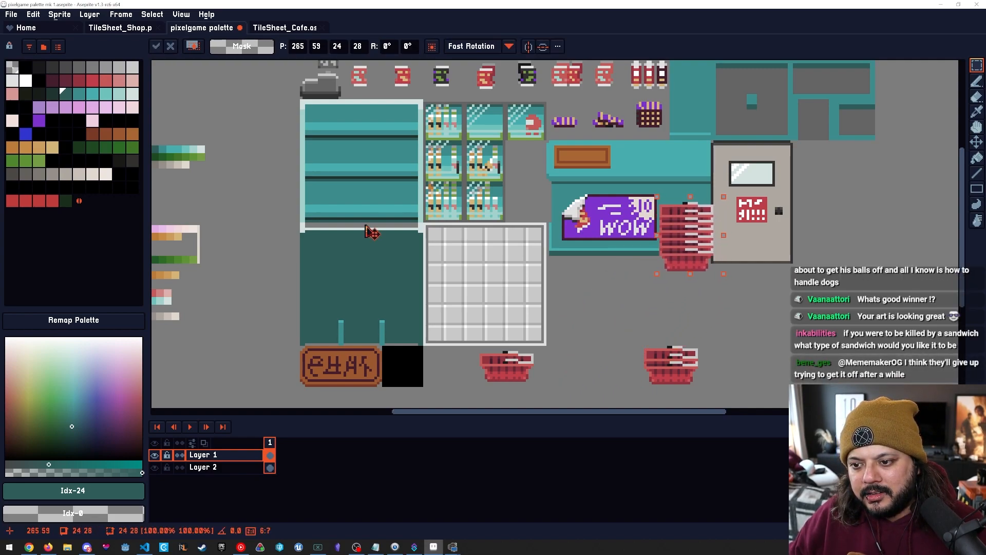
click(700, 326)
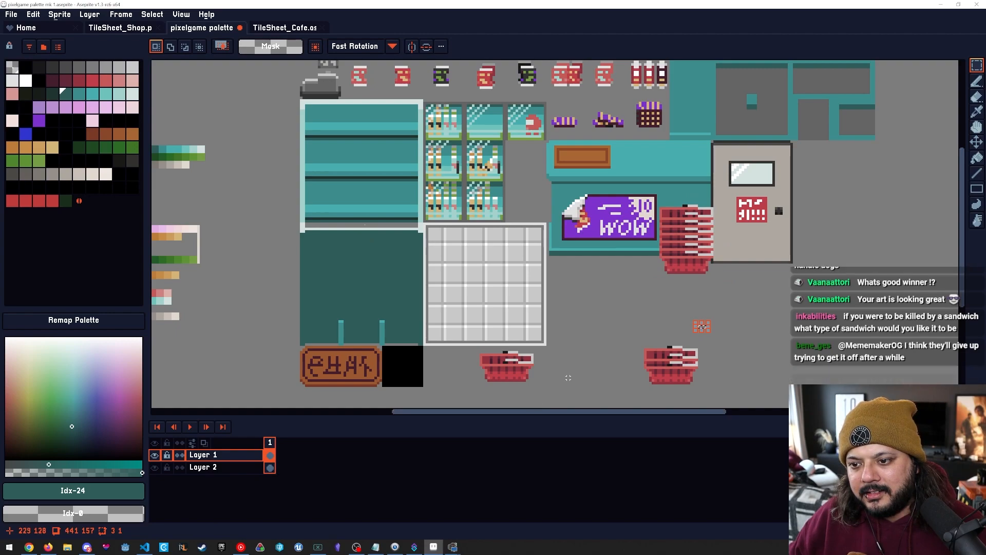
key(ctrl+z)
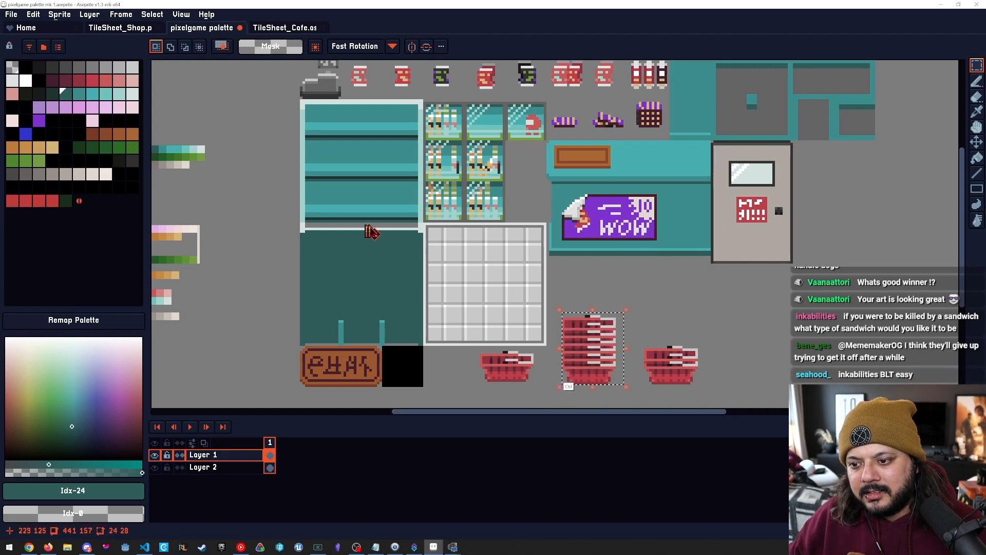
Examine the ramps and compare the recoloured shop sprites with the original TileSheet_Shop sheet.
key(space)
mouse_move(424, 326)
mouse_down()
mouse_move(668, 308)
mouse_move(712, 338)
mouse_move(659, 308)
mouse_move(510, 306)
mouse_up()
mouse_move(338, 310)
mouse_down()
mouse_move(569, 293)
mouse_move(593, 271)
mouse_up()
key(ctrl+space)
drag(465, 254, 528, 254)
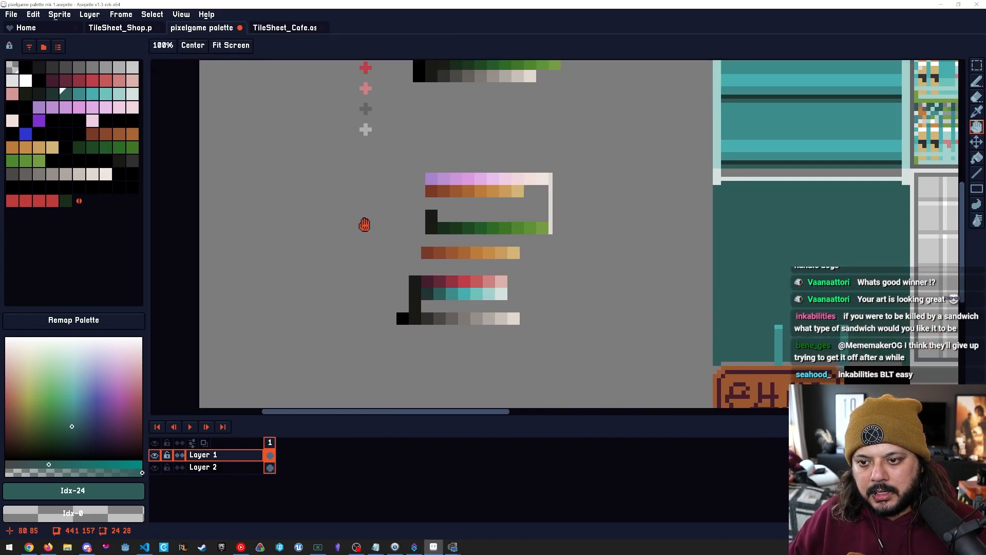
key(space)
drag(365, 225, 373, 275)
click(128, 28)
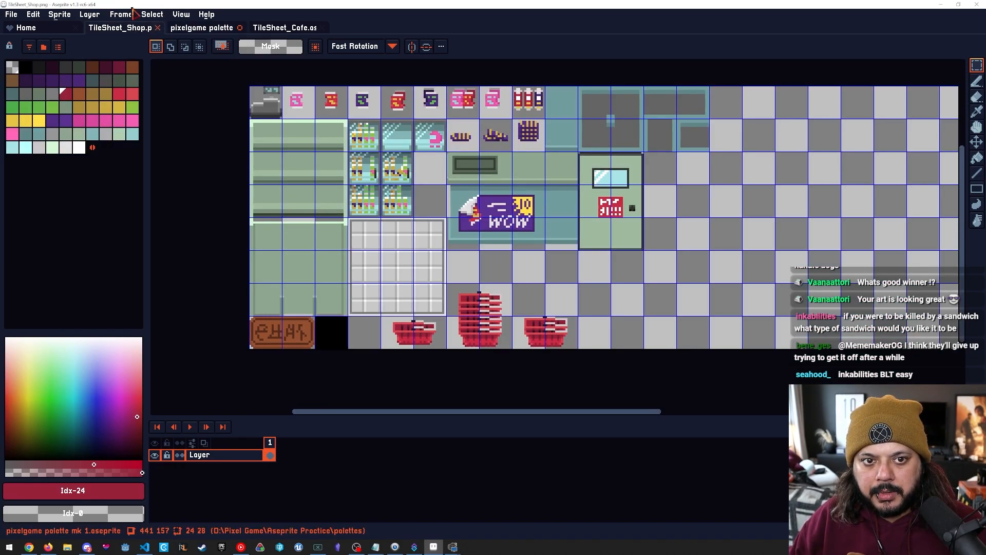
key(ctrl+Tab)
scroll(648, 274, right, 3)
scroll(647, 274, down, 2)
key(space)
drag(647, 275, 532, 251)
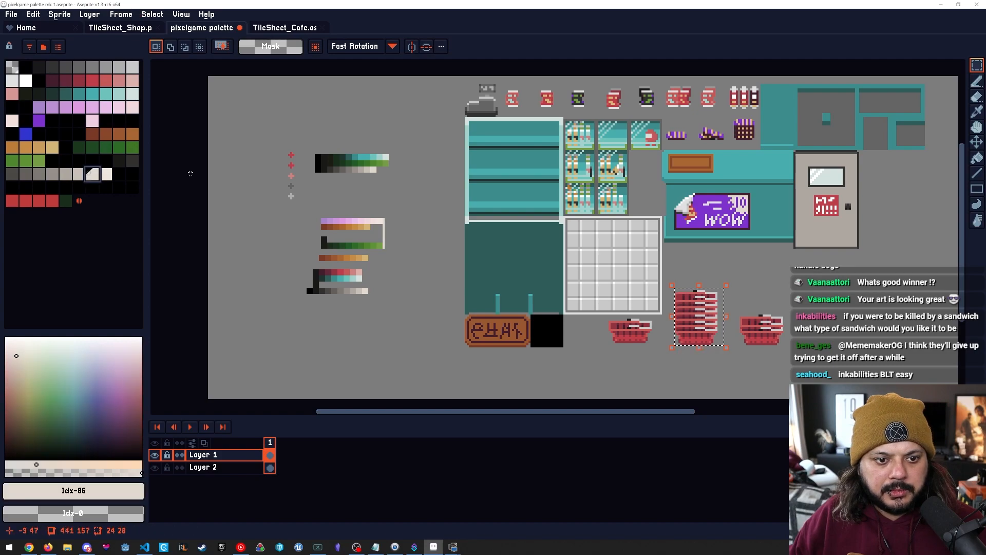
Try filling the counter's front panel with the warm gray palette colour 83.
alt+click(745, 237)
key(ctrl+d)
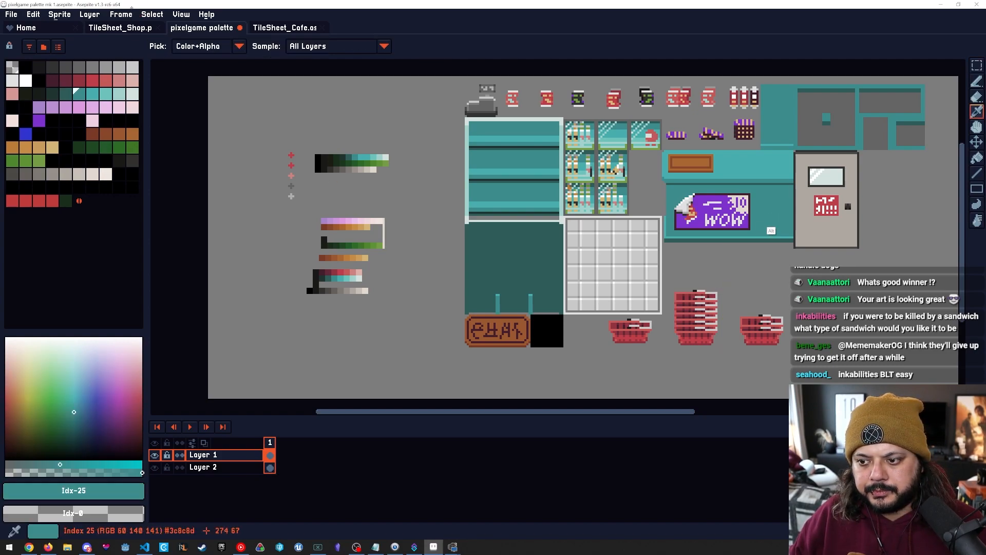
click(52, 175)
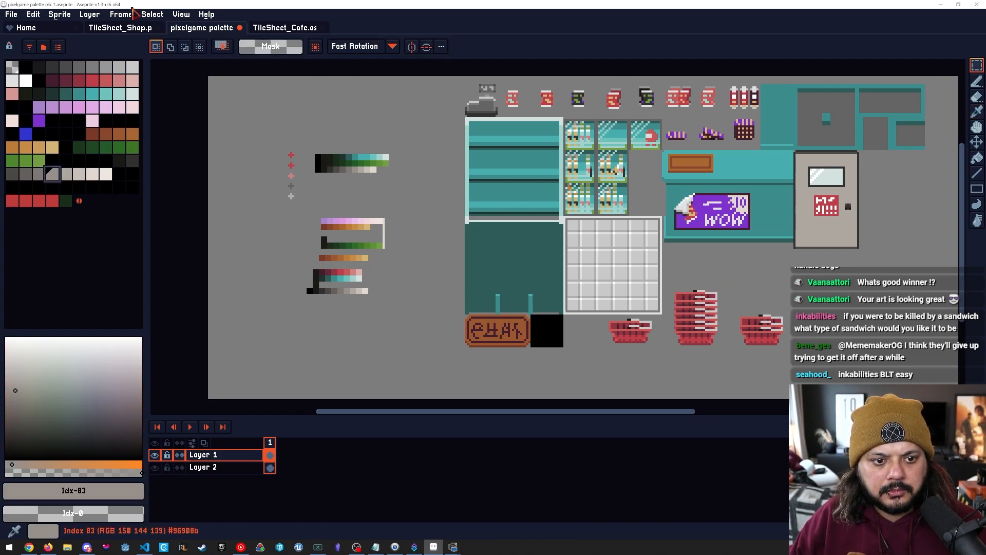
key(g)
click(757, 222)
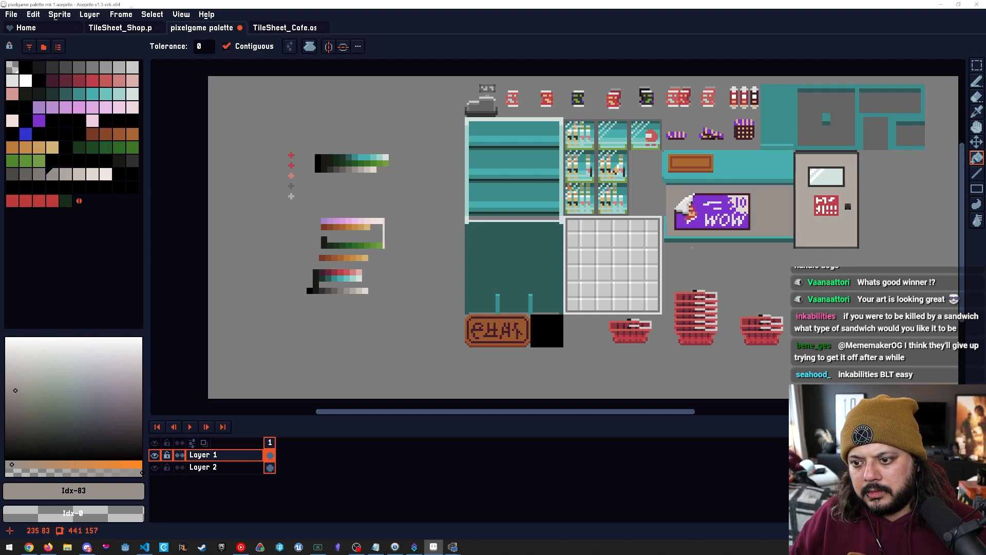
key(ctrl+z)
Fill the counter's front panel with red palette colour 16 and the shadow line beneath its countertop with dark red 14.
click(92, 80)
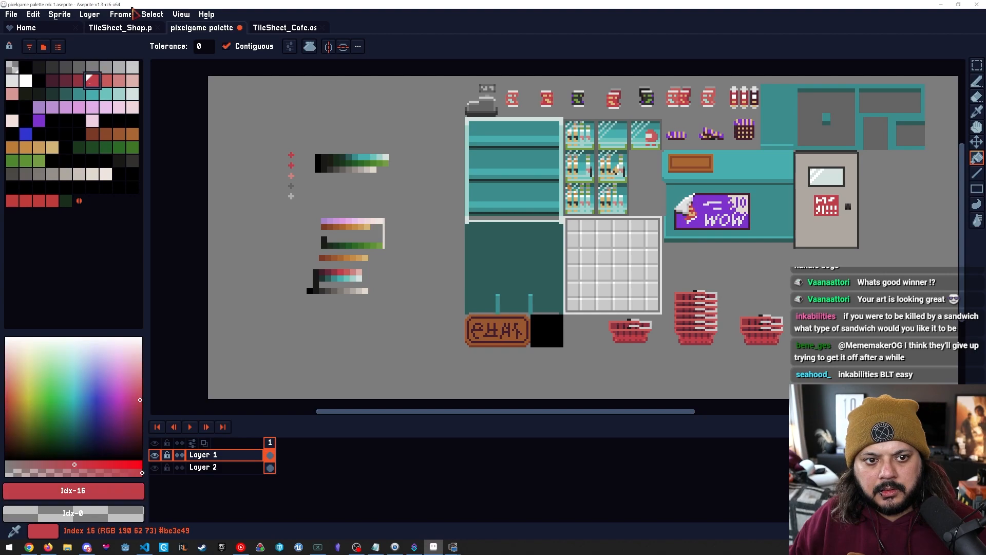
click(778, 211)
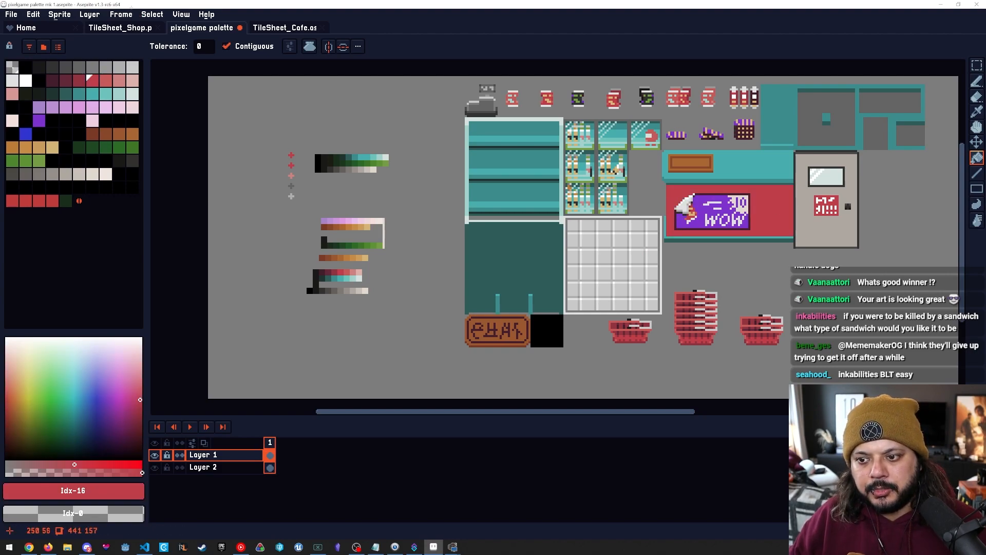
key(ctrl+space)
drag(711, 195, 624, 227)
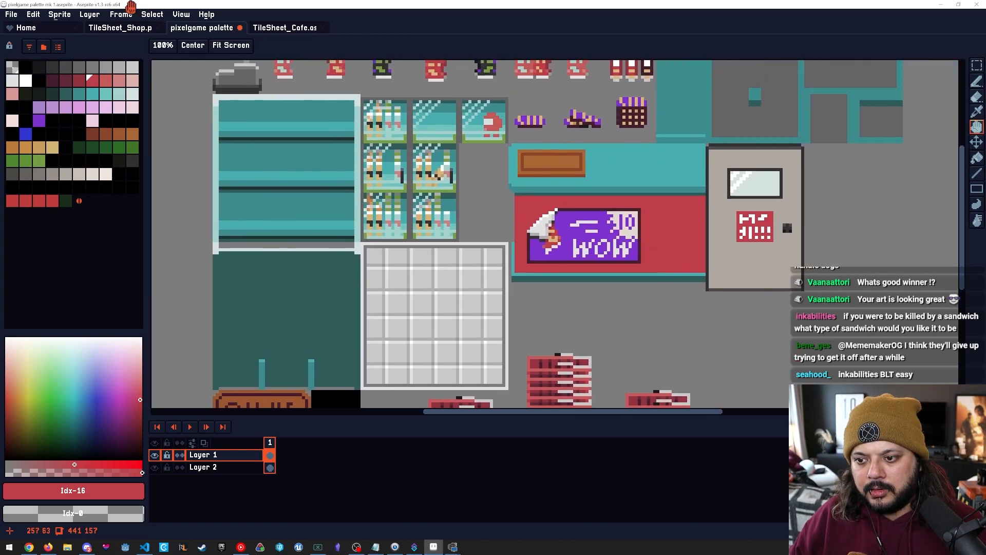
drag(131, 7, 98, 20)
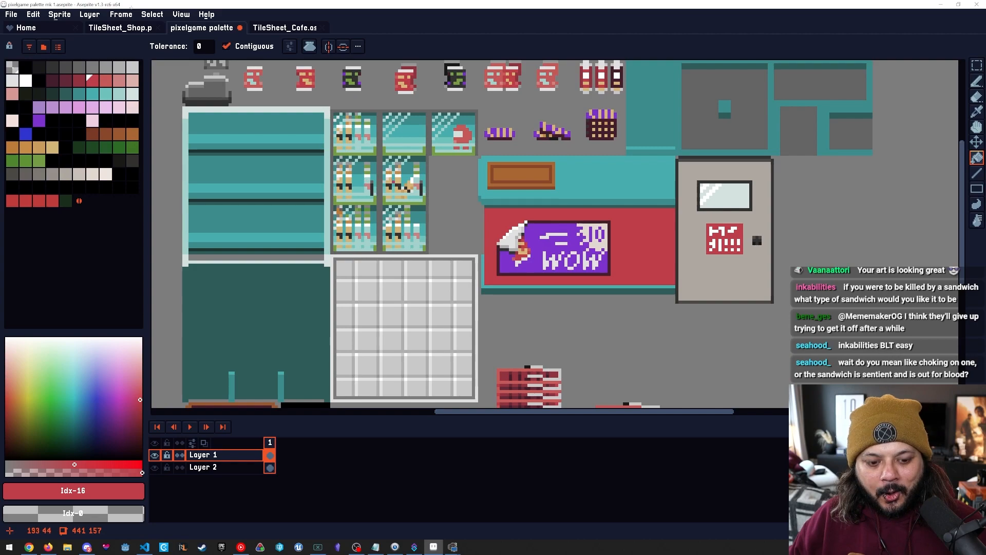
key(bracketleft)
key(bracketleft)
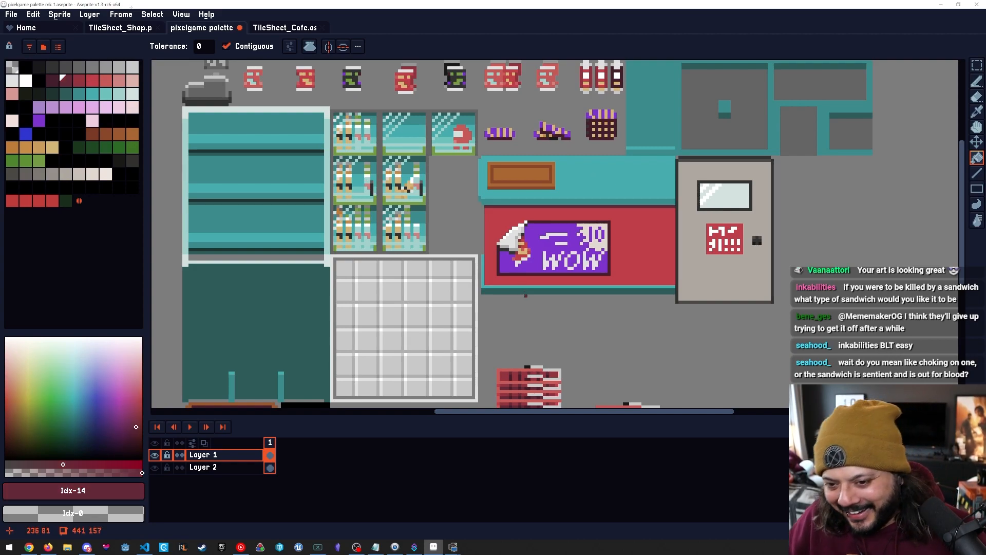
Examine the red counter front alongside the door, shelves and basket sprites.
drag(538, 321, 603, 290)
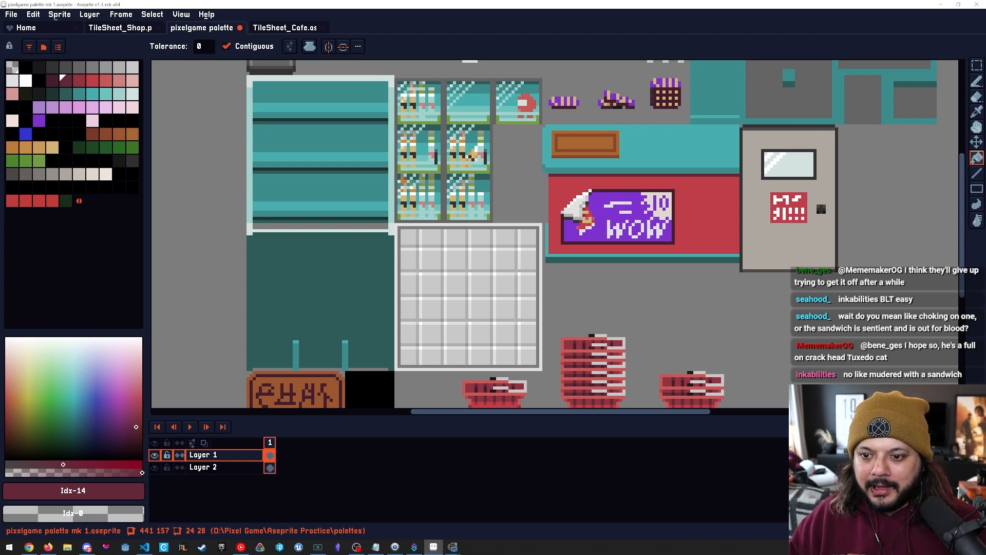
drag(699, 302, 643, 269)
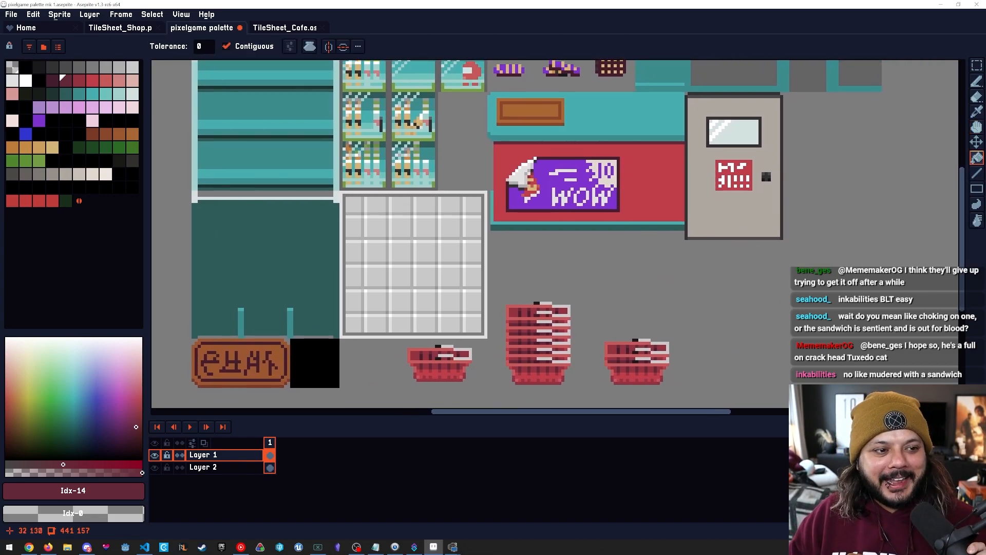
drag(555, 291, 564, 275)
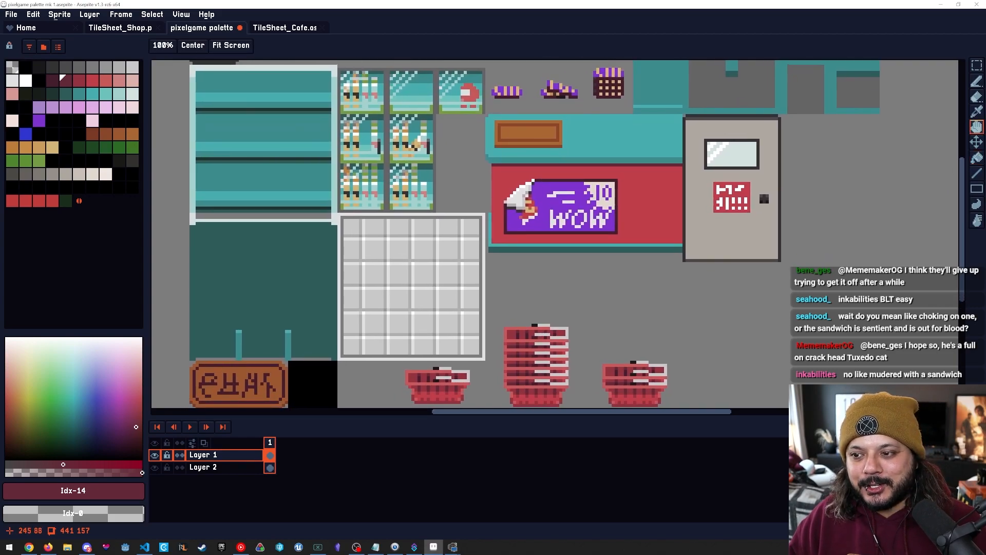
key(g)
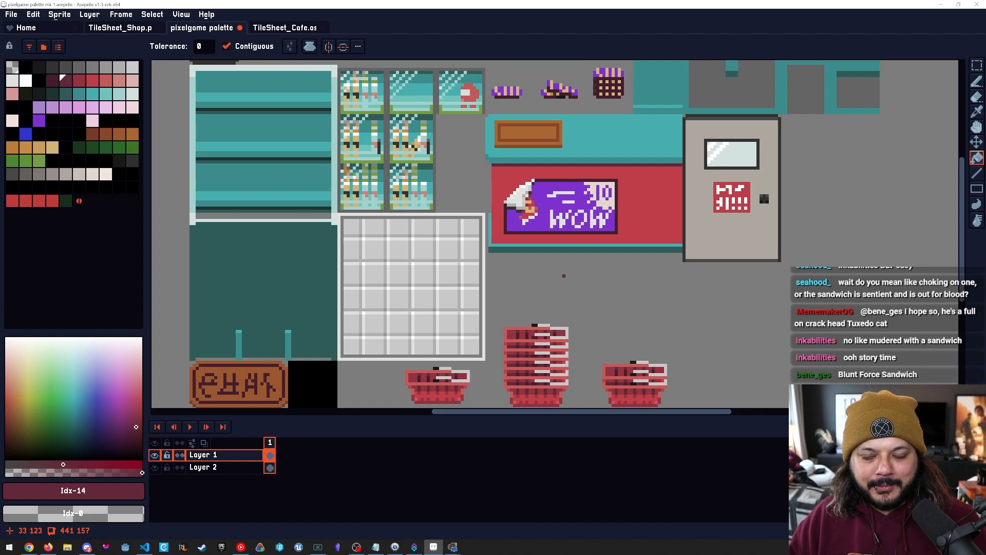
drag(669, 279, 654, 258)
key(space)
mouse_move(586, 273)
mouse_down()
mouse_move(594, 289)
mouse_move(579, 276)
mouse_up()
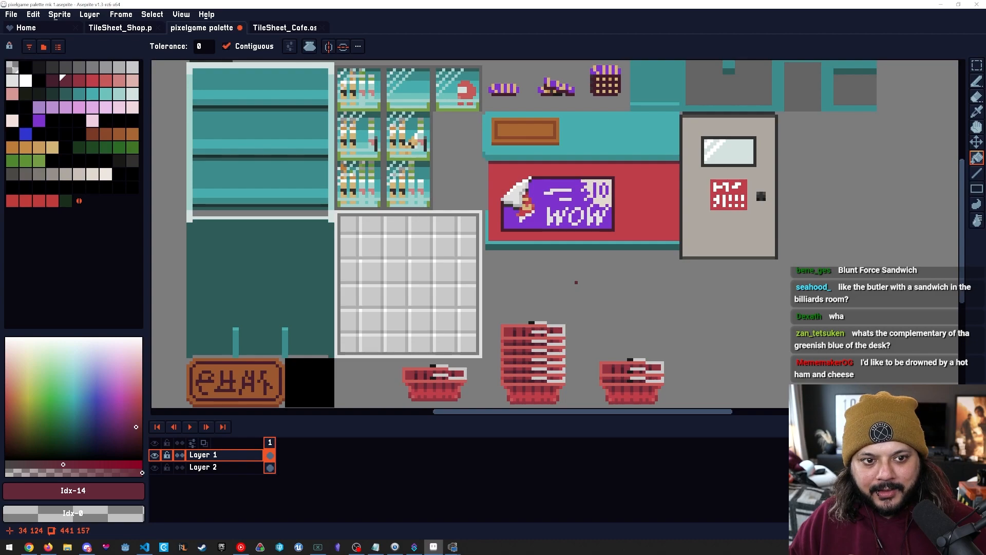
key(space)
drag(585, 260, 528, 227)
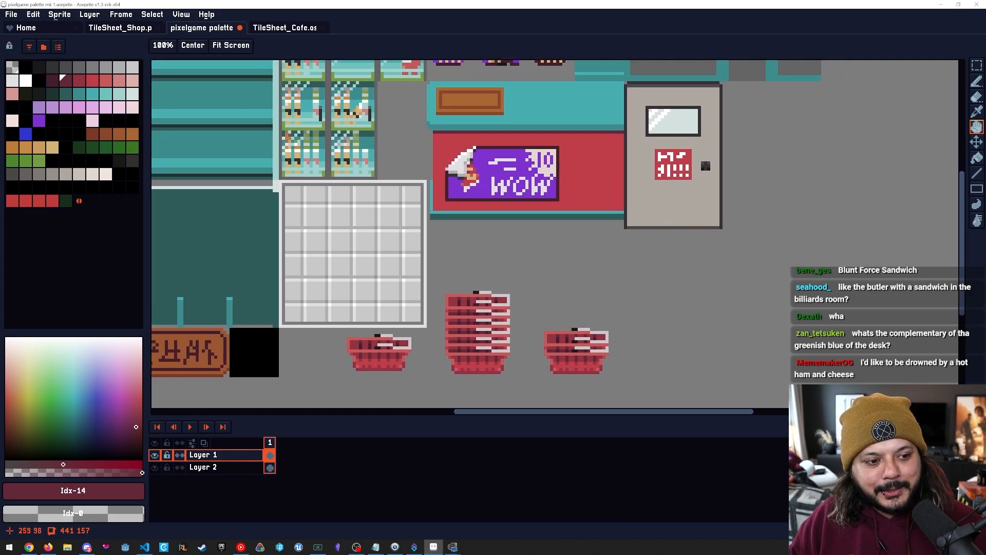
key(g)
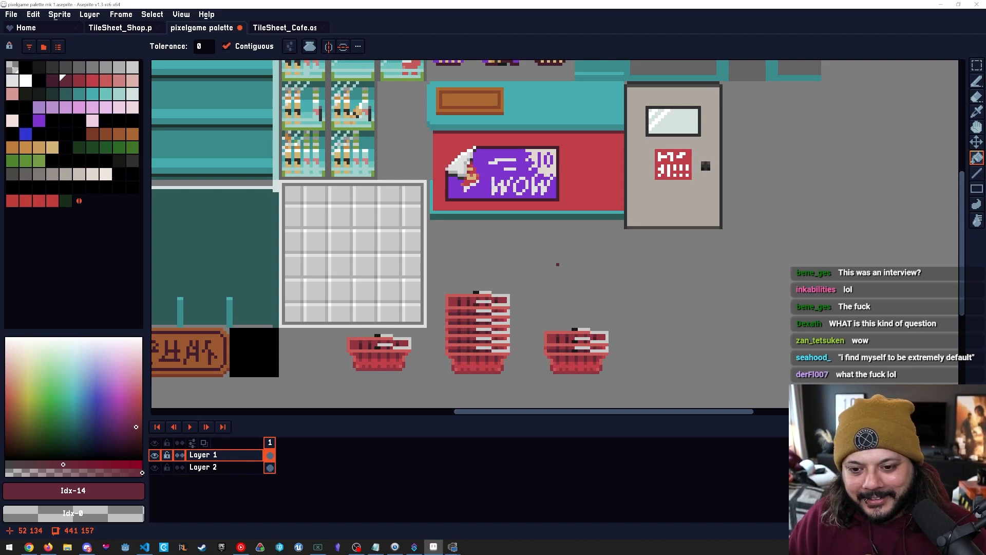
key(space)
drag(555, 304, 616, 303)
drag(668, 323, 653, 284)
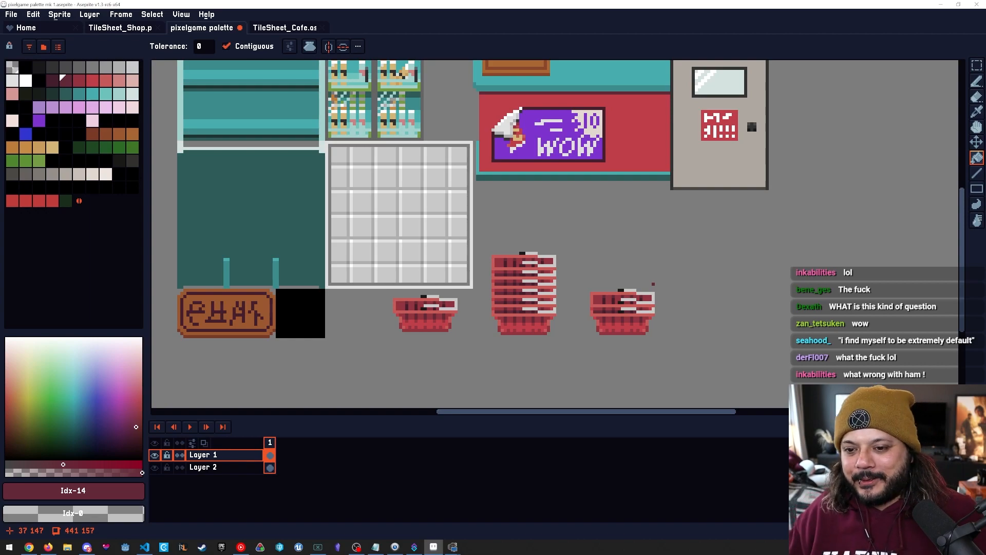
Fill the handle-end pixels on the tiers of the tall basket stack with near-black palette colour 2 and save the file.
key(space)
drag(657, 308, 660, 276)
drag(481, 293, 461, 307)
scroll(481, 272, up, 2)
key(space)
alt+click(777, 275)
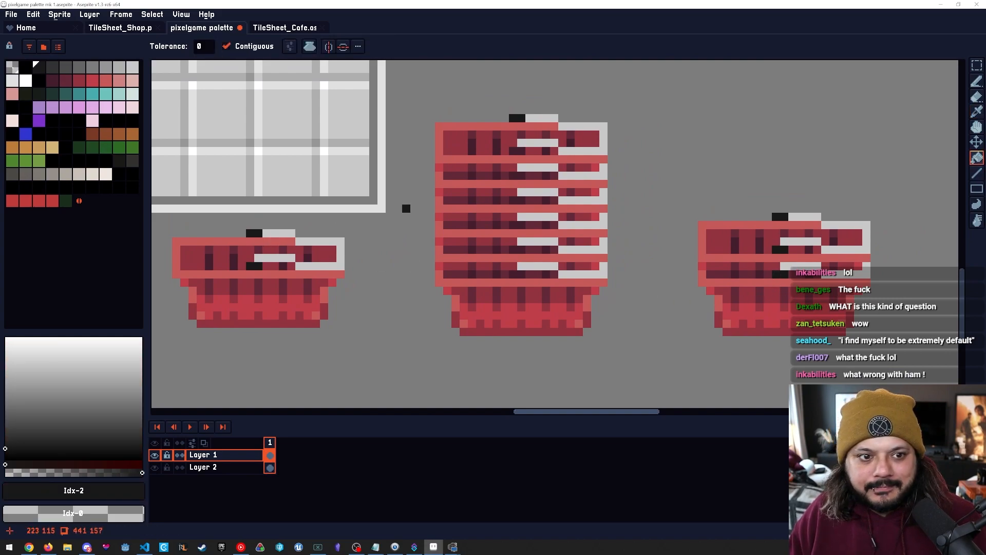
click(521, 275)
click(521, 250)
click(513, 250)
click(521, 225)
click(514, 225)
click(513, 200)
click(516, 200)
click(515, 176)
click(520, 160)
key(ctrl+z)
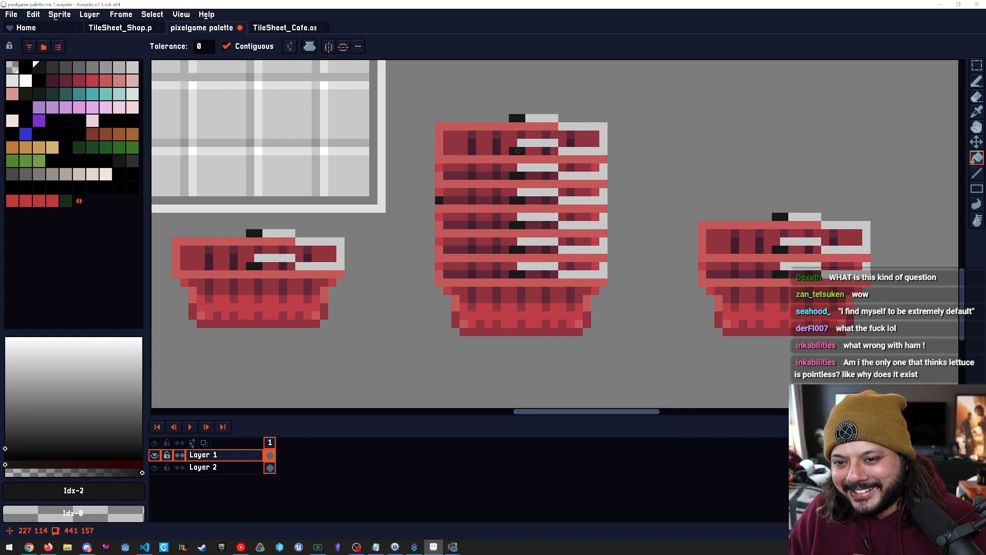
drag(605, 307, 630, 273)
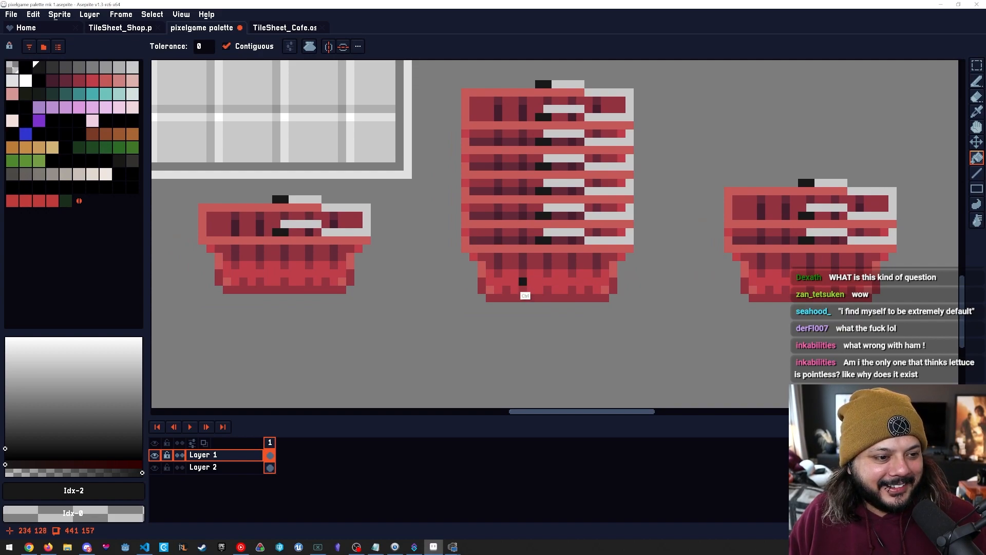
key(ctrl+s)
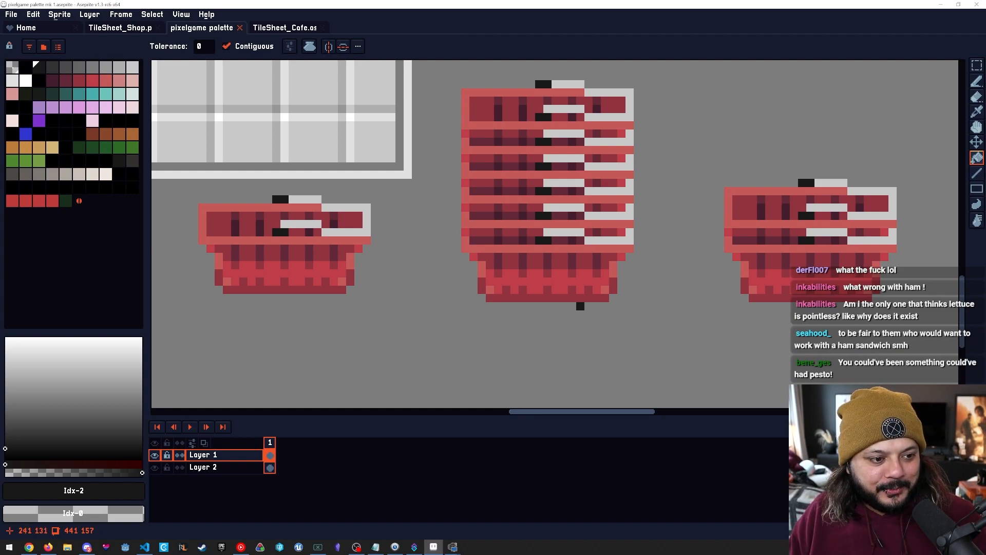
Try filling the lowest rim of the tall basket stack with the lighter pink-red palette colour 18.
scroll(586, 303, down, 3)
scroll(586, 305, up, 1)
drag(594, 303, 475, 318)
drag(389, 318, 517, 329)
drag(344, 305, 302, 284)
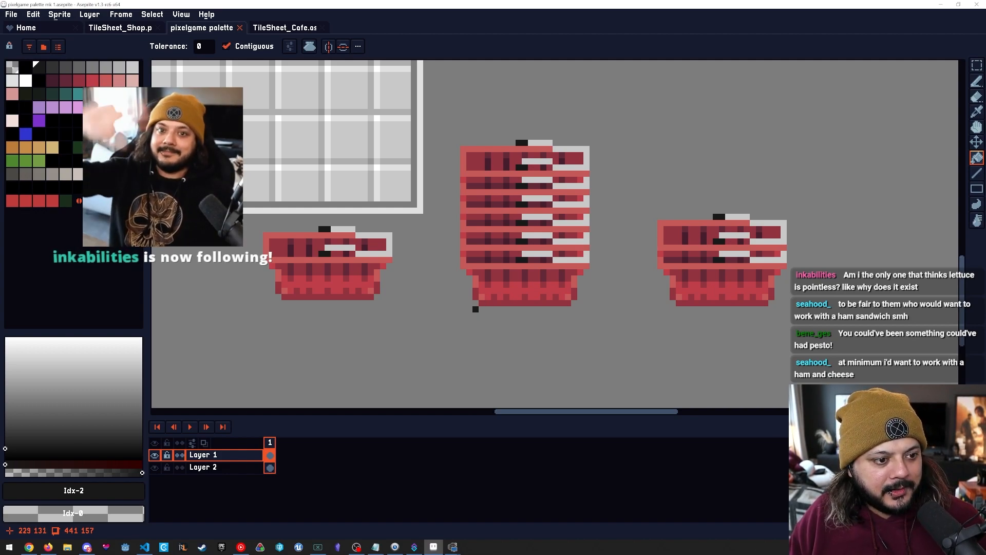
key(space)
drag(476, 309, 409, 286)
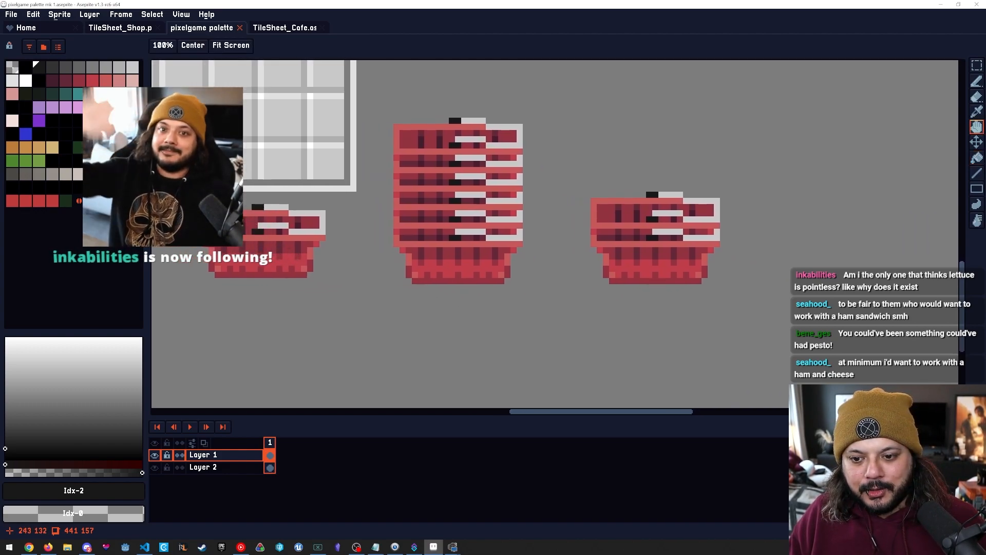
scroll(414, 275, up, 1)
alt+click(401, 260)
key(b)
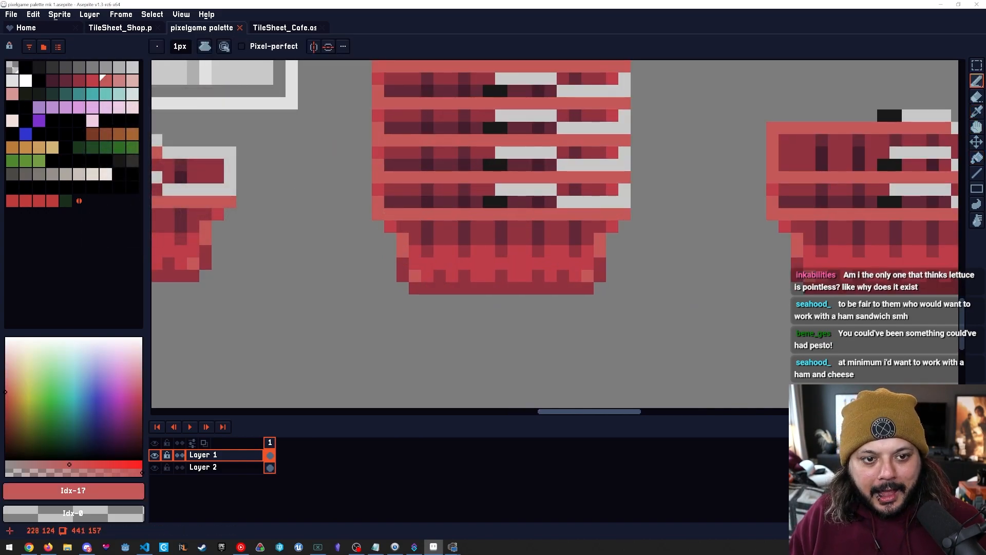
key(bracketright)
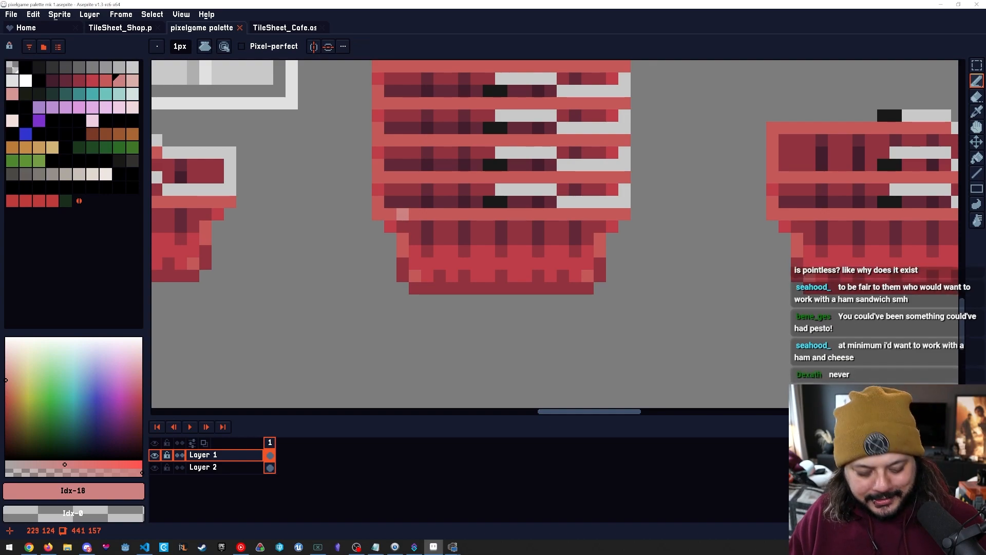
key(g)
click(402, 214)
key(bracketleft)
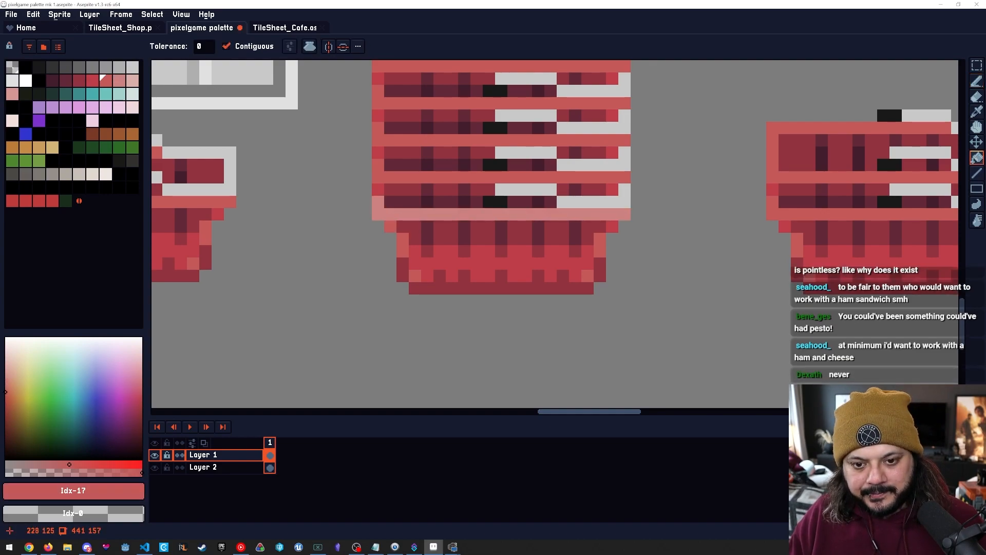
Examine the red shading of the single basket up close and compare it with the stacked baskets.
scroll(649, 313, down, 4)
scroll(481, 278, up, 1)
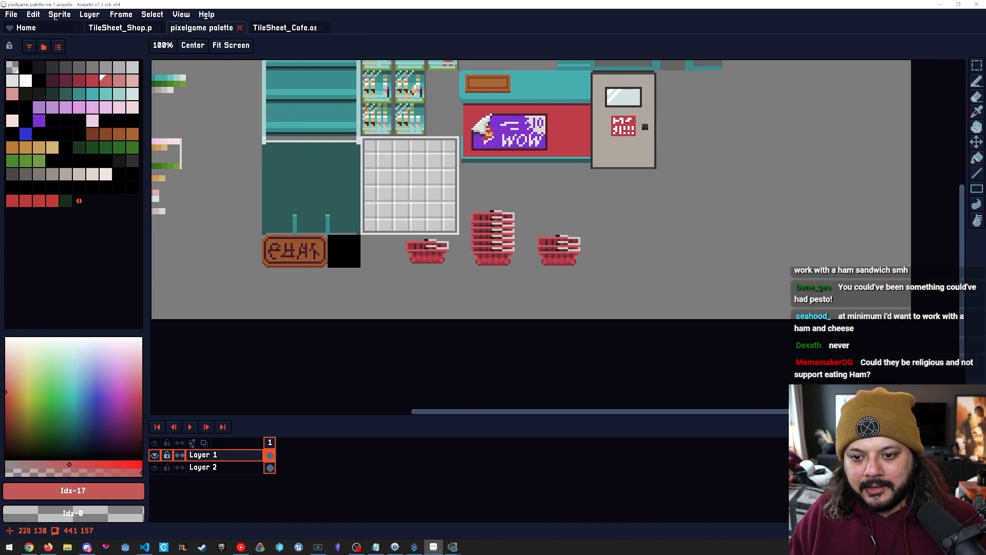
scroll(481, 277, up, 1)
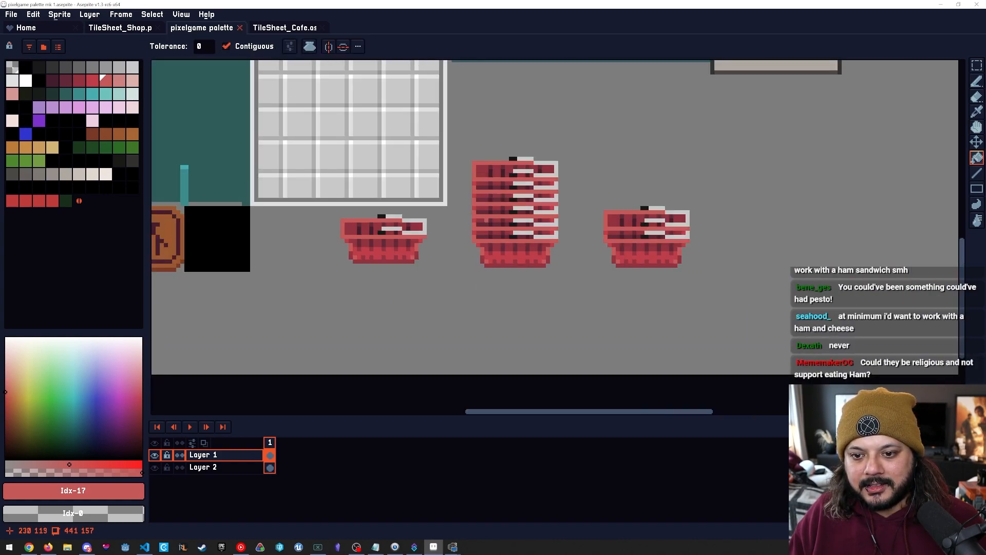
drag(485, 213, 539, 235)
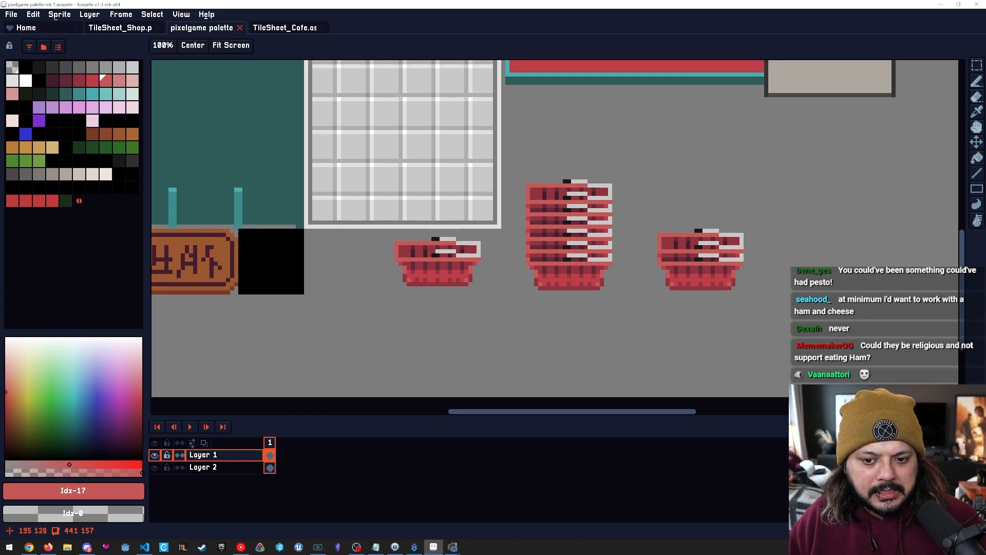
scroll(395, 280, up, 4)
key(alt)
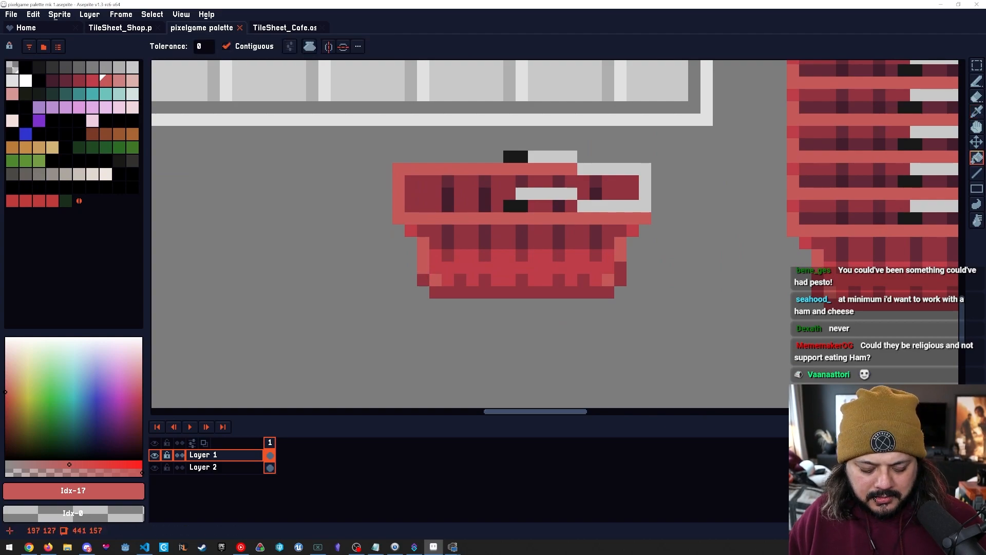
key(bracketleft)
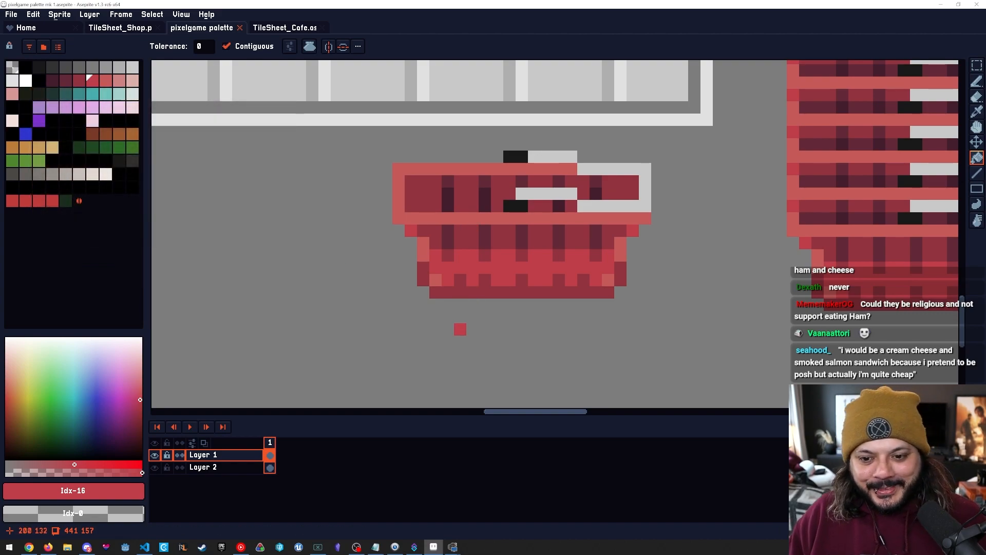
drag(559, 353, 528, 341)
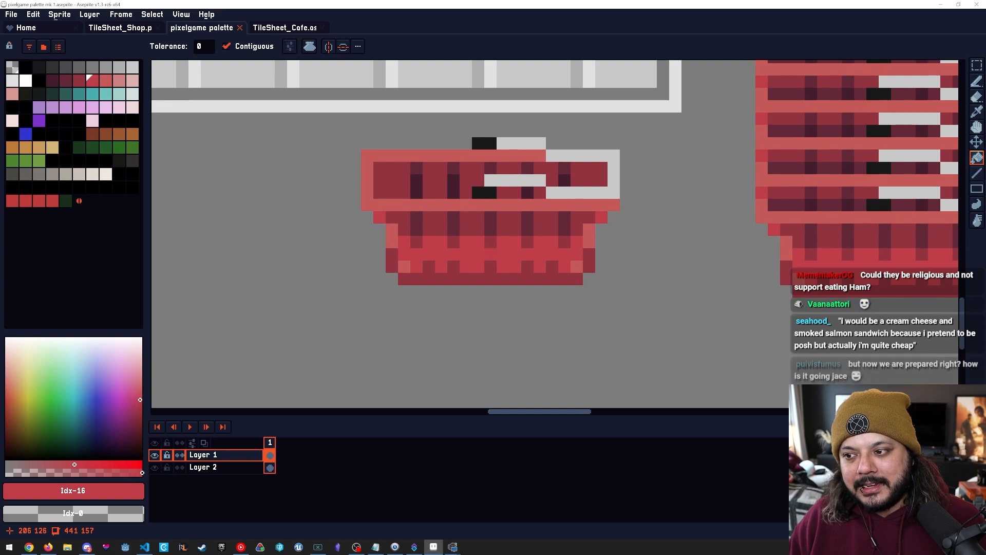
key(space)
drag(583, 245, 569, 262)
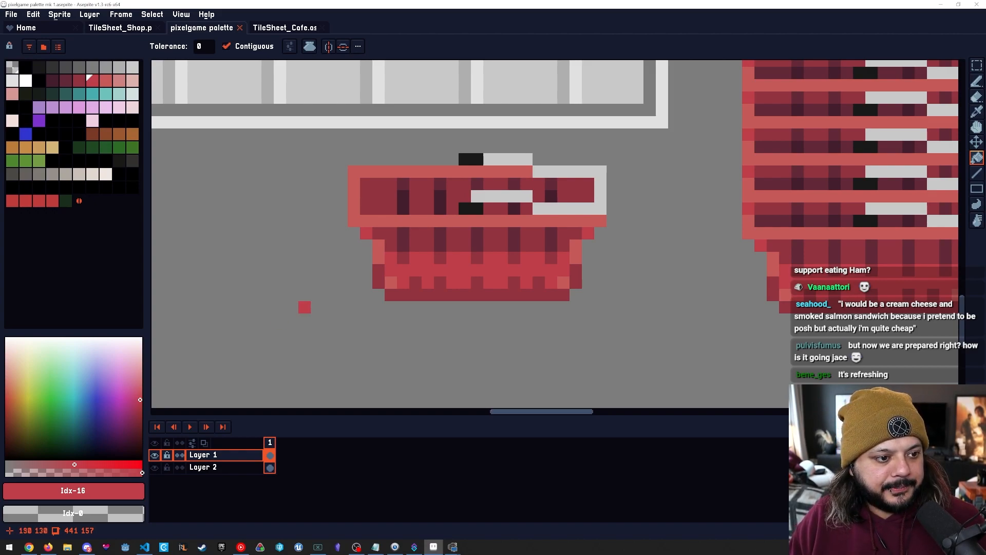
key(space)
drag(354, 307, 384, 306)
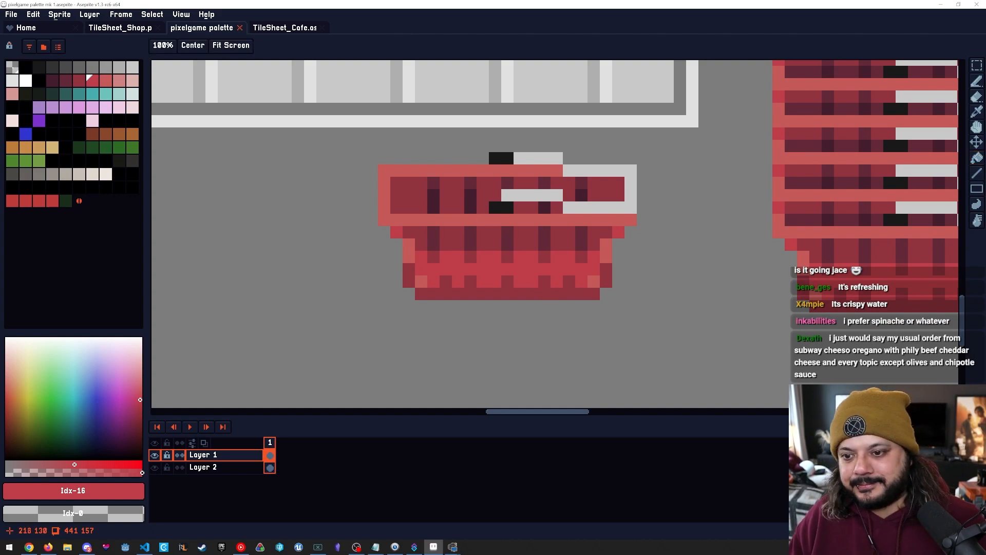
Try filling the teal counter top with red palette colour 16 and its front edge with darker red colour 15.
scroll(645, 308, down, 3)
drag(752, 319, 460, 352)
drag(608, 124, 545, 279)
scroll(490, 204, up, 2)
scroll(477, 229, up, 1)
scroll(596, 277, down, 2)
mouse_move(539, 314)
mouse_down()
mouse_move(573, 332)
mouse_move(614, 333)
mouse_up()
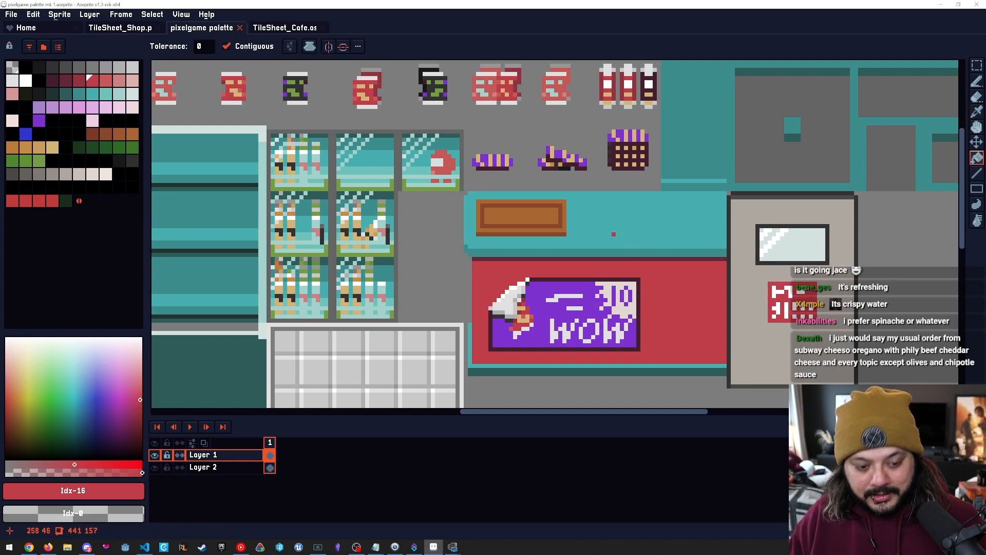
key(9)
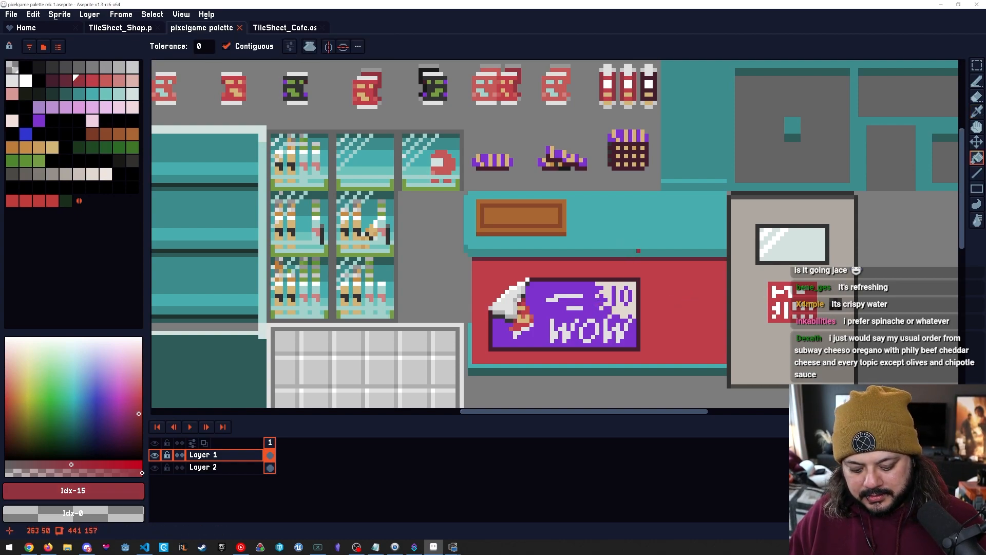
click(639, 254)
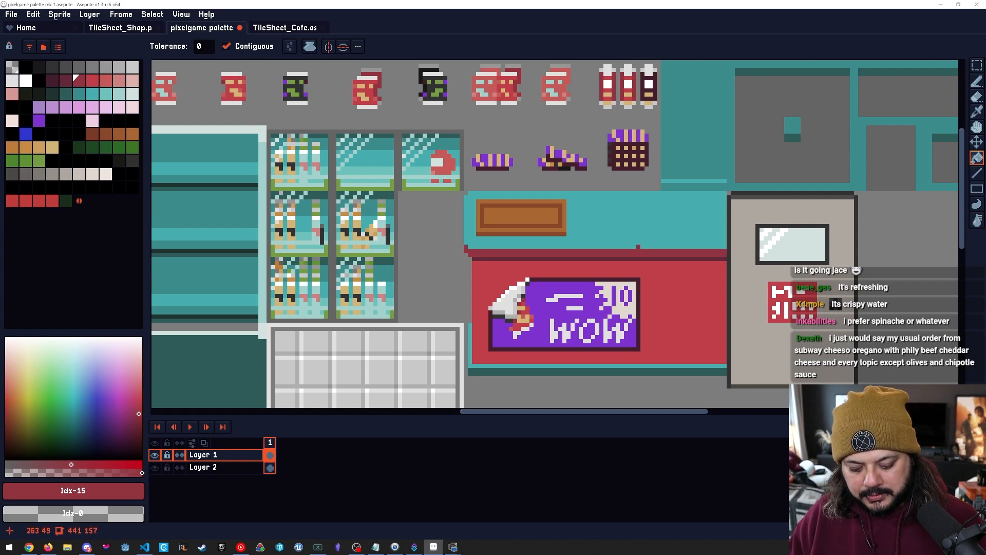
key(0)
click(638, 245)
scroll(493, 231, down, 2)
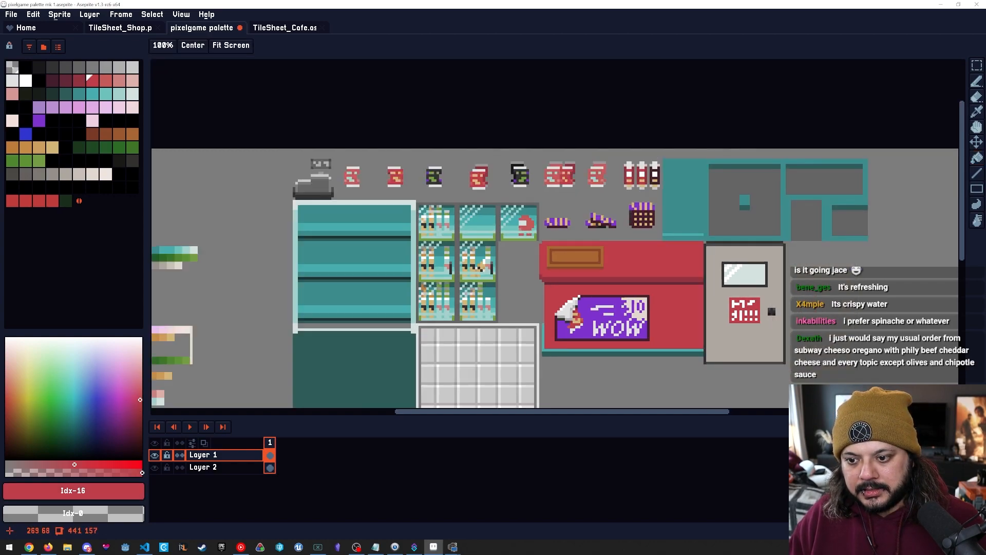
Fill the counter top with tan palette colour 62 and its front edge and base trim with oranges 61 and 60.
scroll(493, 231, up, 1)
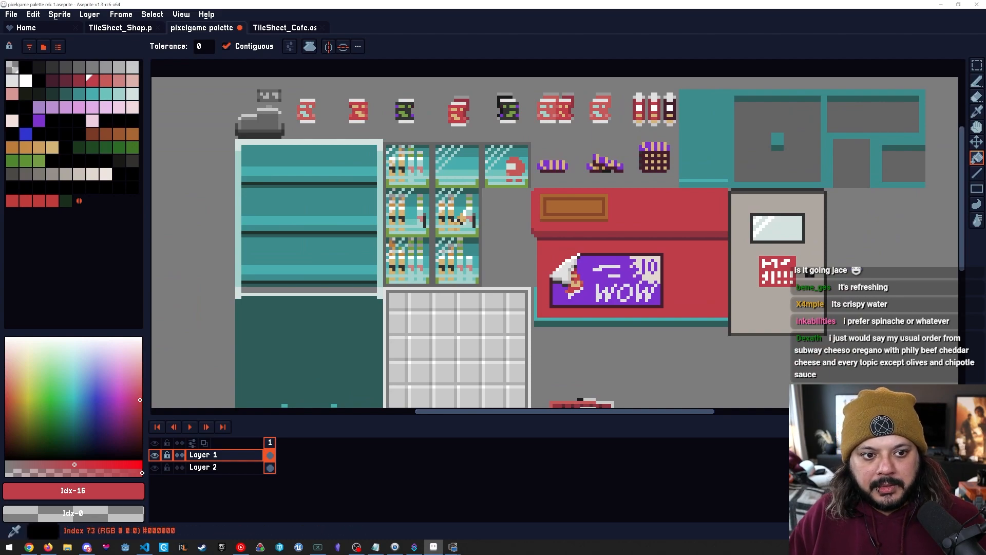
click(39, 148)
click(661, 226)
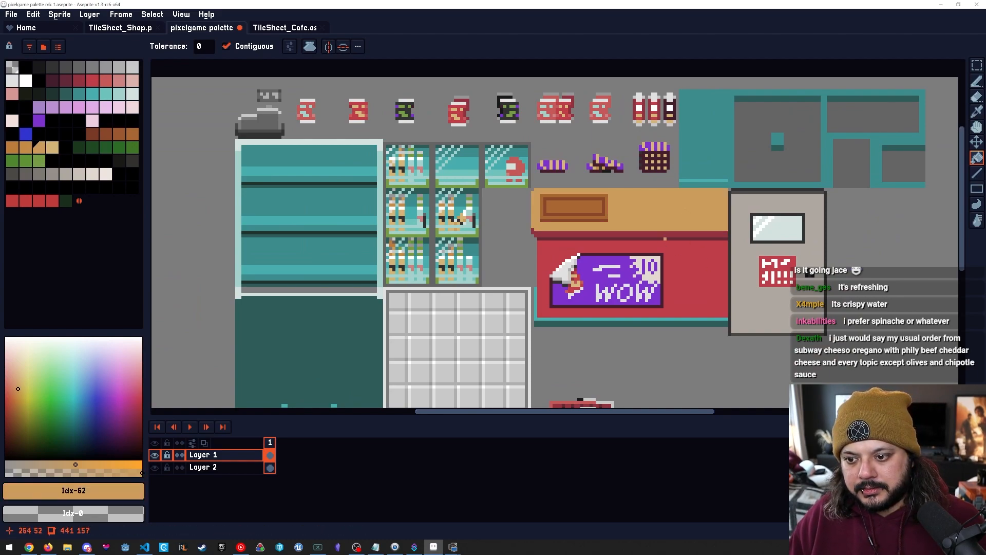
key(9)
click(666, 238)
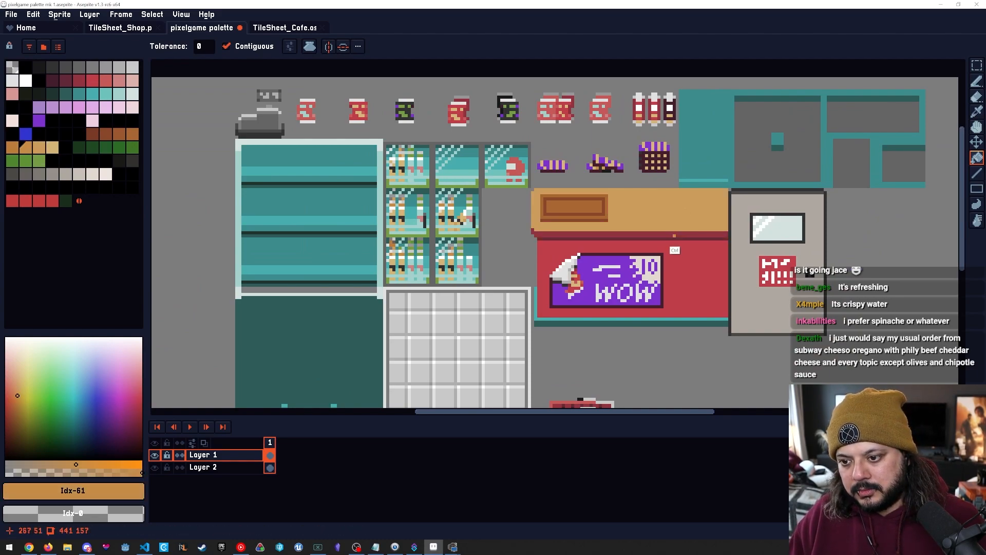
scroll(558, 245, down, 1)
scroll(669, 281, down, 3)
scroll(603, 304, up, 4)
scroll(610, 300, up, 1)
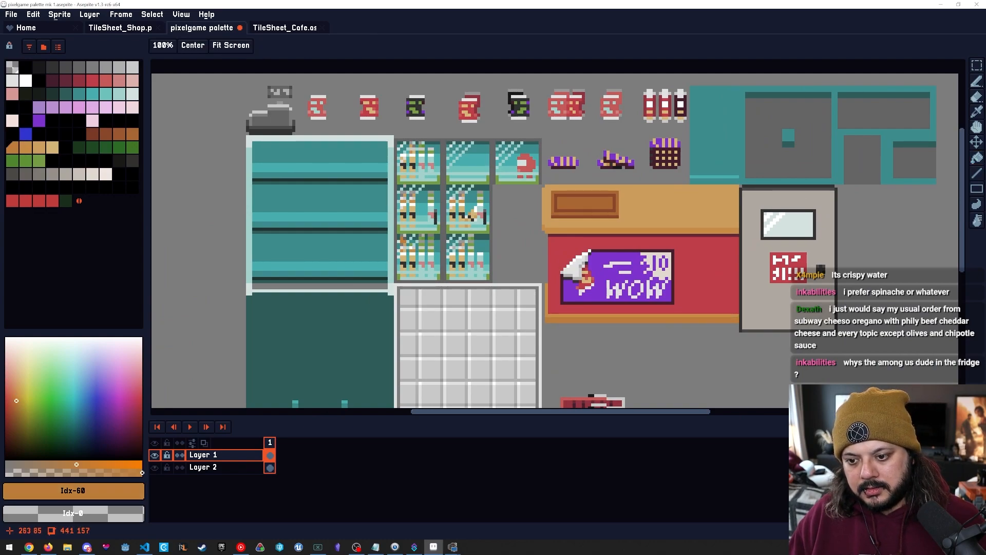
Move the eight-swatch brown-to-tan ramp down so it sits directly on top of the red ramp.
scroll(522, 170, down, 1)
drag(576, 289, 546, 287)
scroll(582, 290, up, 1)
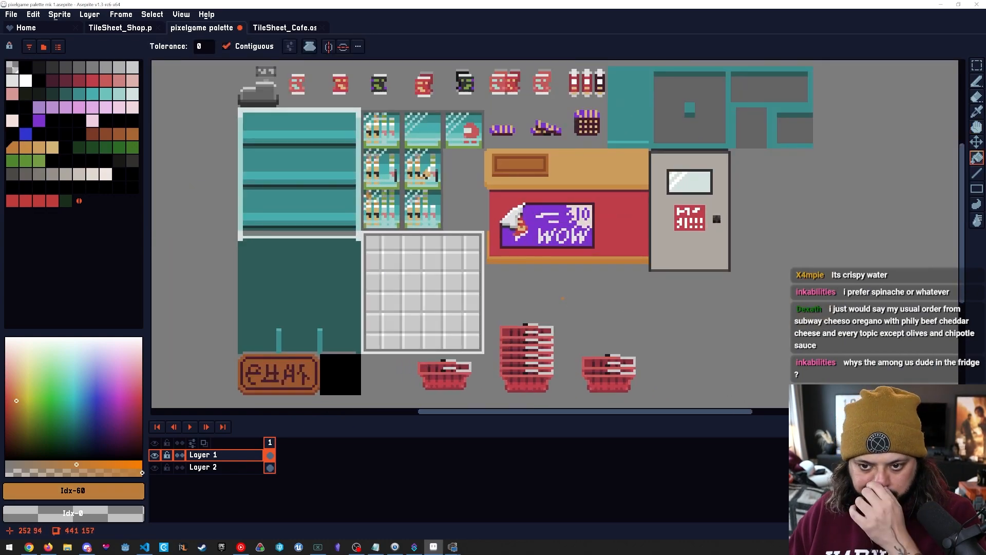
mouse_move(546, 290)
mouse_down()
mouse_move(617, 319)
mouse_move(655, 305)
mouse_move(639, 293)
mouse_move(631, 306)
mouse_move(580, 298)
mouse_up()
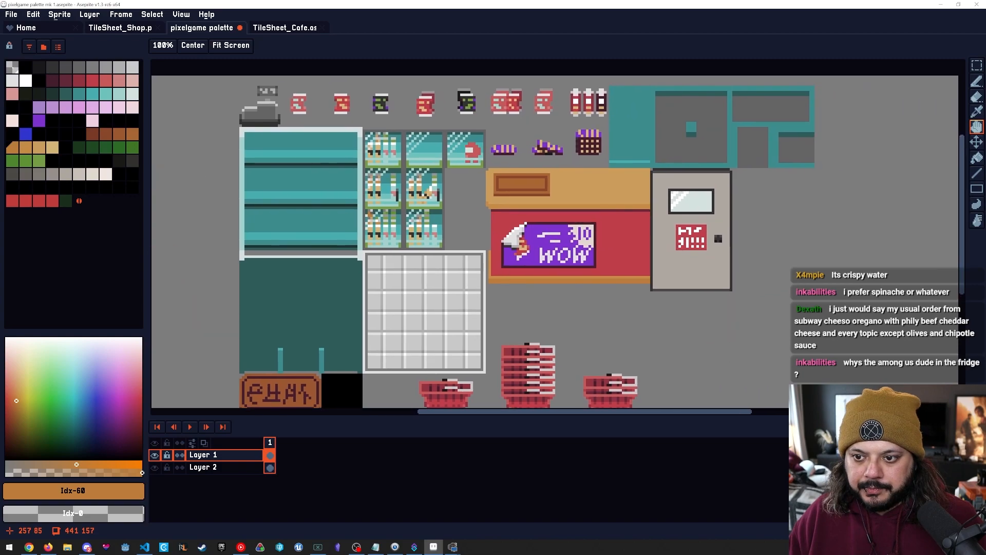
mouse_move(321, 213)
mouse_down()
mouse_move(370, 193)
mouse_move(355, 189)
mouse_move(582, 193)
mouse_move(603, 143)
mouse_up()
drag(387, 234, 390, 229)
scroll(330, 226, up, 4)
drag(495, 270, 473, 223)
scroll(461, 221, up, 2)
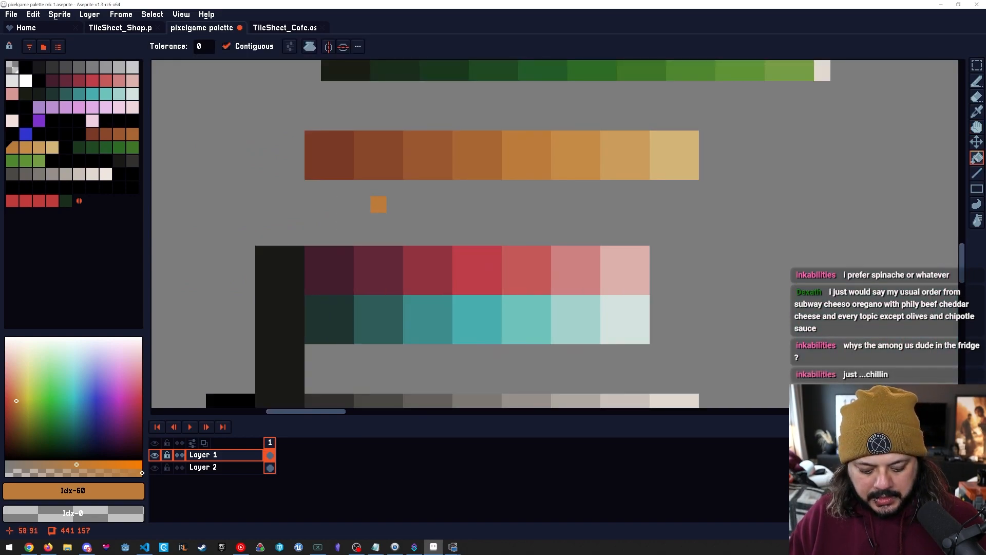
key(m)
drag(313, 138, 691, 172)
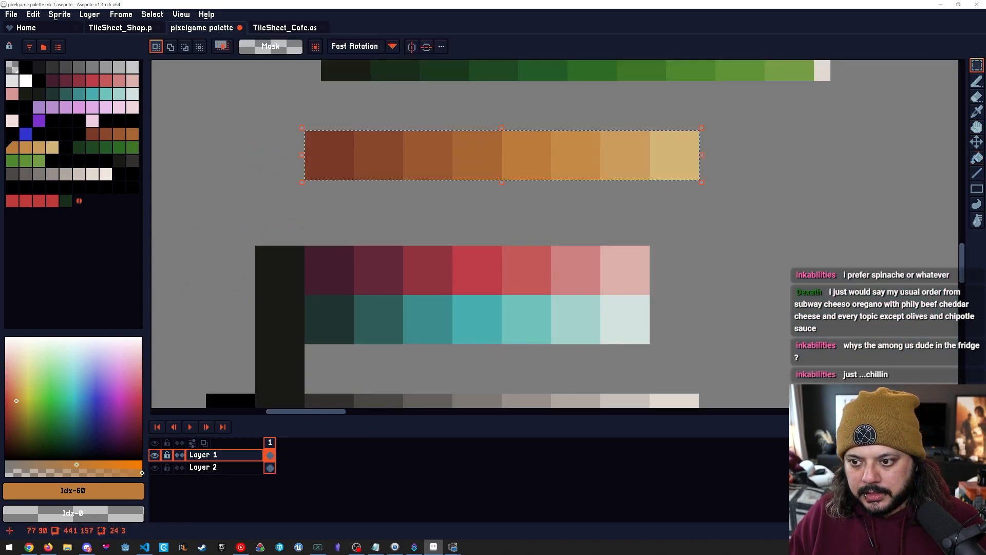
drag(559, 165, 559, 214)
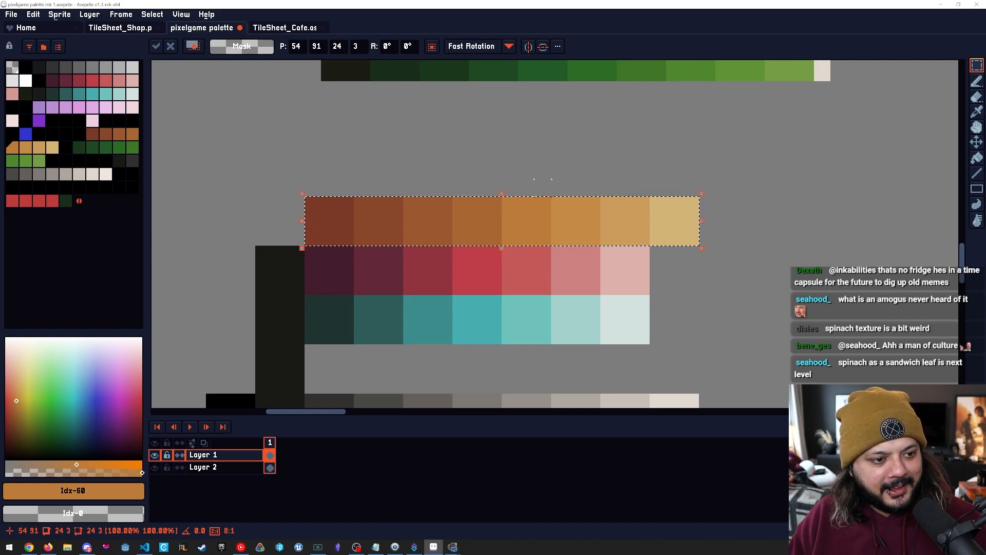
click(558, 173)
Darken the ramp's first brown, palette colour 56, to a deep reddish brown.
alt+click(321, 221)
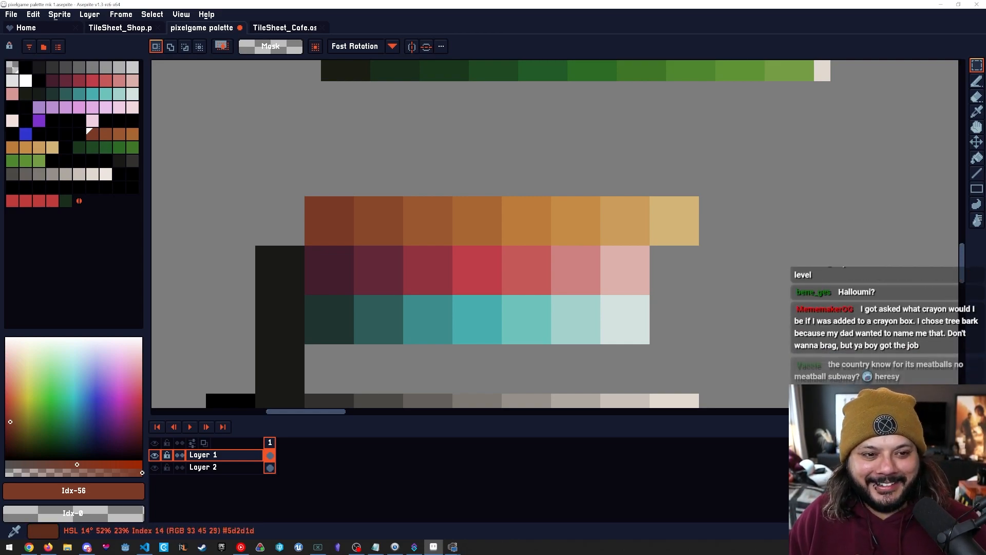
click(9, 426)
drag(10, 426, 9, 431)
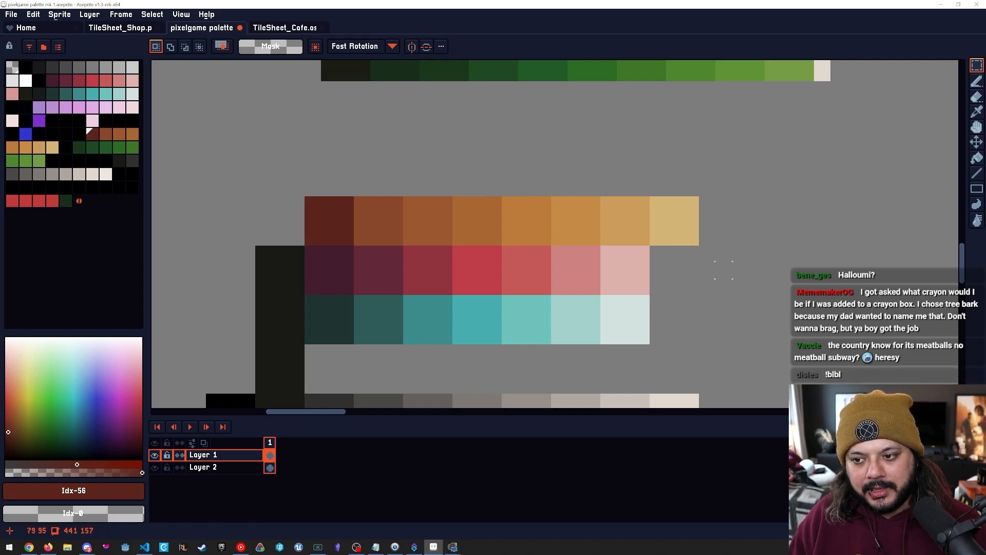
Shift palette colour 56 slightly redder and lower its saturation to mute the deep brown.
scroll(575, 337, down, 2)
drag(527, 385, 555, 311)
scroll(486, 262, up, 1)
drag(533, 228, 448, 222)
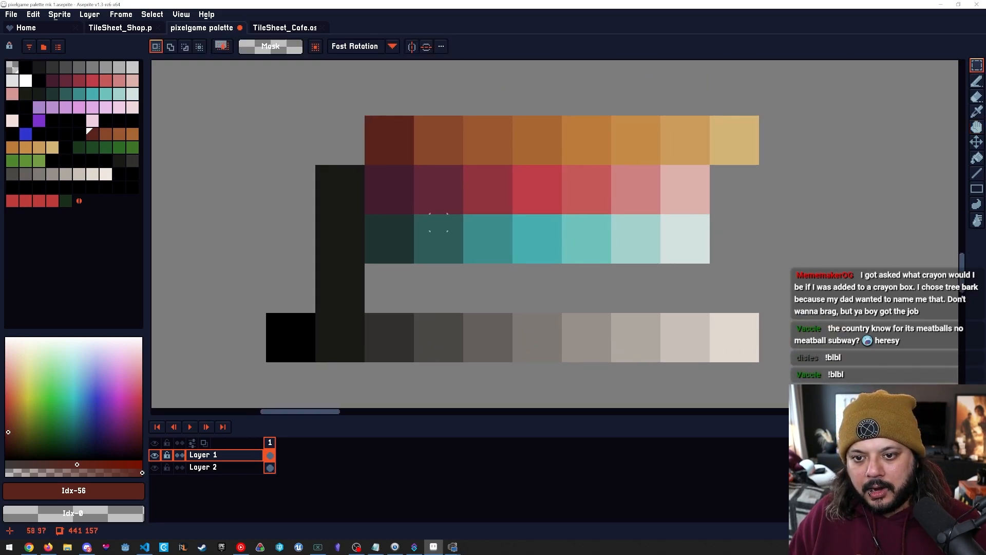
mouse_move(701, 272)
mouse_down()
mouse_move(436, 173)
mouse_move(372, 173)
mouse_move(438, 206)
mouse_move(702, 255)
mouse_up()
click(488, 321)
click(668, 321)
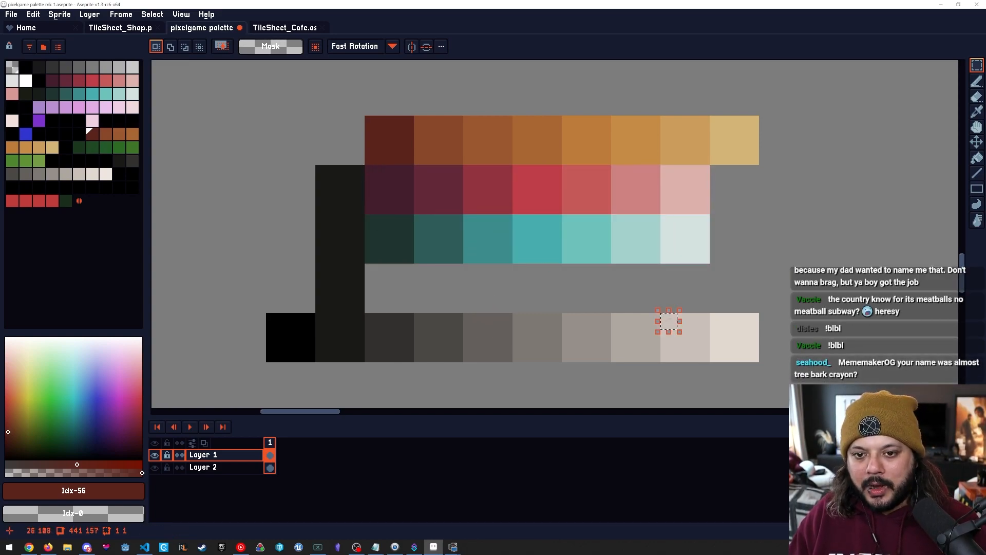
key(ctrl+d)
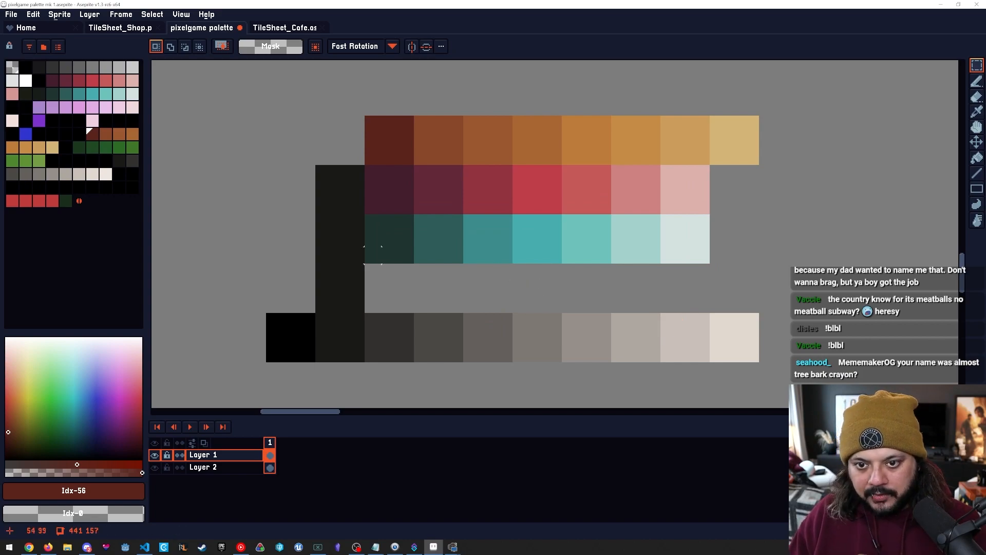
key(alt)
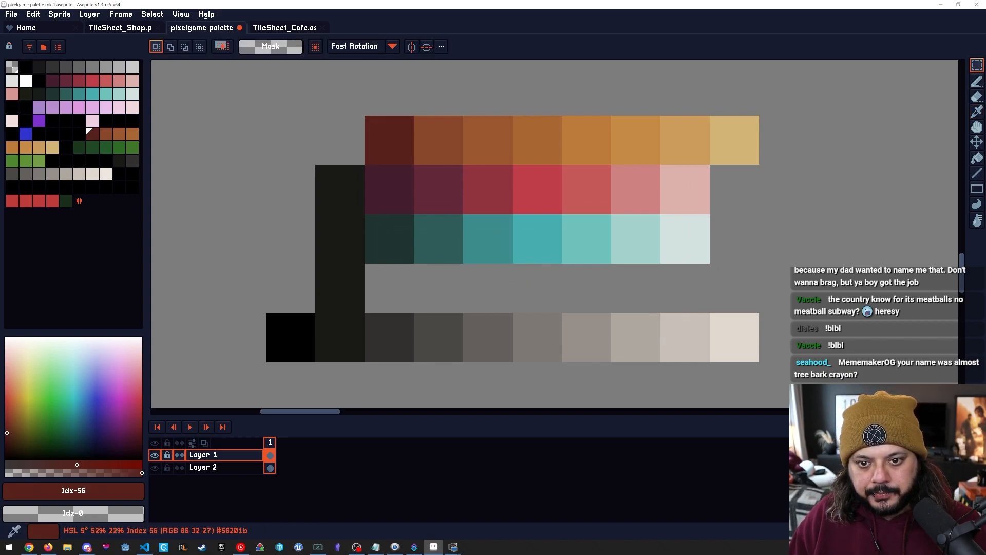
drag(76, 464, 62, 464)
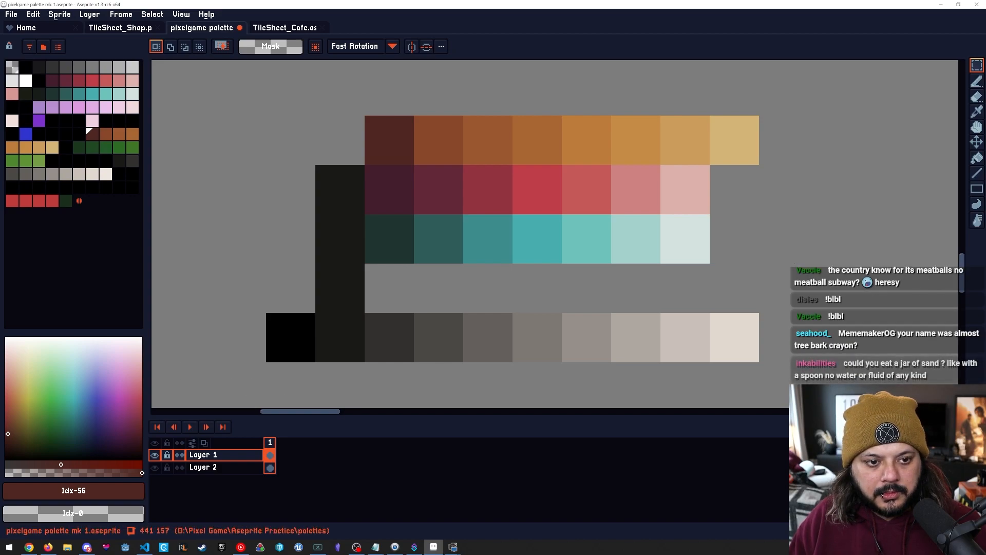
Darken the ramp's second brown, palette colour 57, to a reddish brown of about #732d24.
key(])
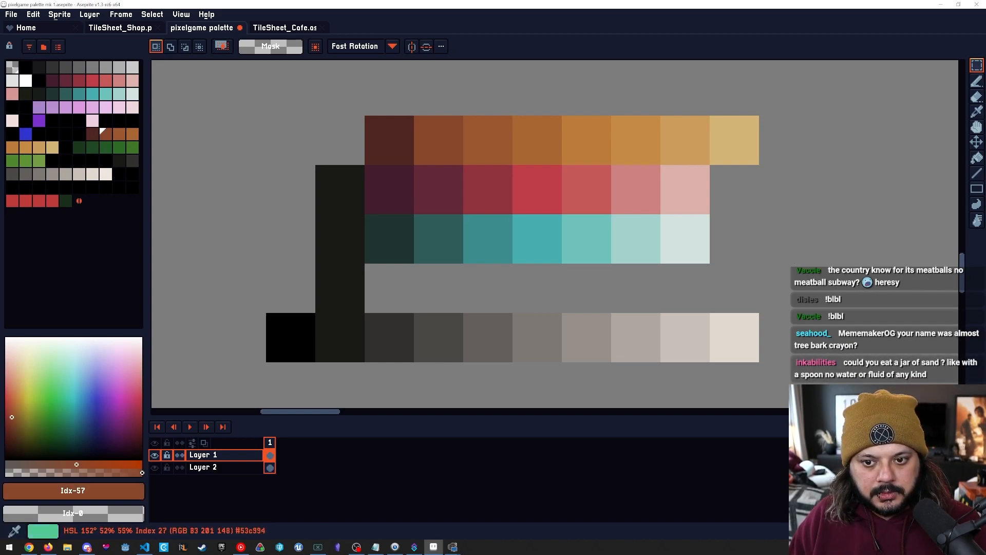
drag(12, 417, 9, 424)
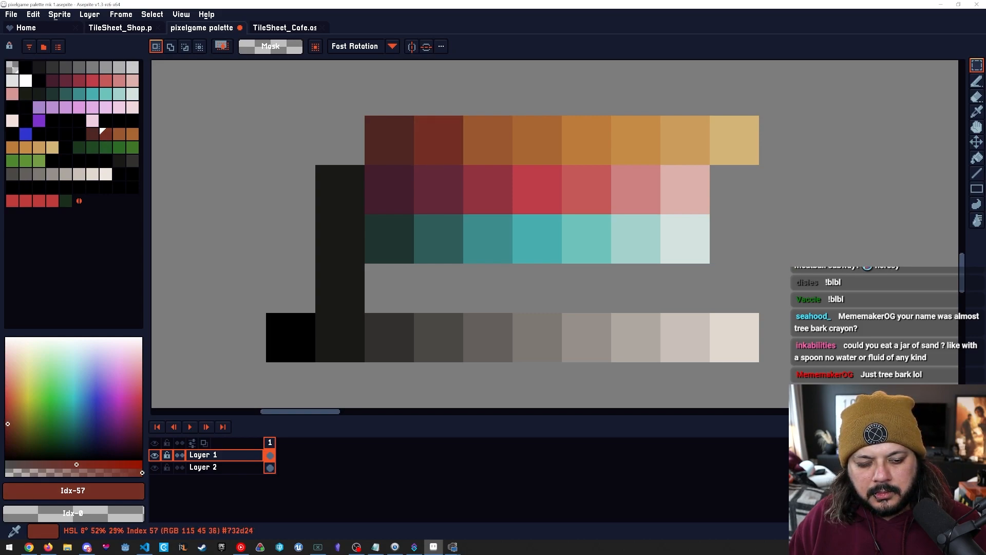
drag(8, 423, 8, 423)
click(93, 134)
click(106, 134)
Lower the saturation of palette colours 56 and 57 so the two darkest ramp swatches become muted browns.
click(65, 465)
key(bracketleft)
click(51, 464)
key(bracketright)
drag(65, 464, 58, 464)
key(bracketright)
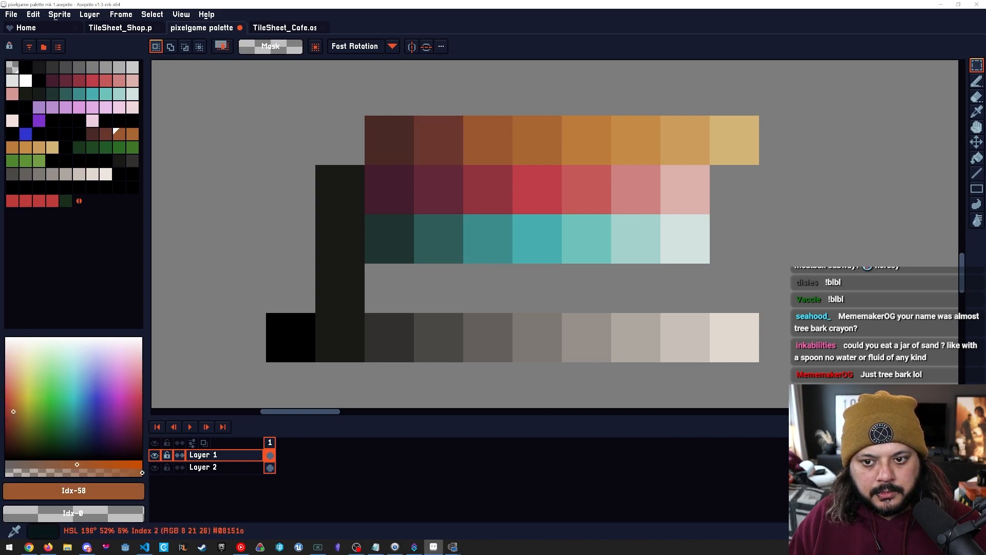
Shift palette colour 57 slightly towards orange and compare it with the neighbouring ramp colours.
key(bracketleft)
click(10, 424)
key(bracketright)
key(bracketleft)
key(bracketleft)
key(bracketright)
key(bracketright)
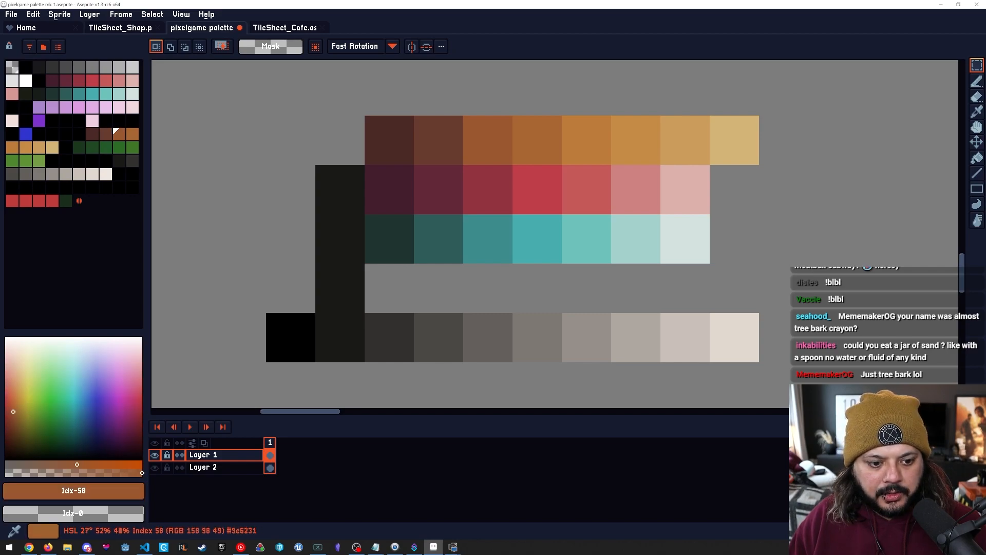
Brighten the third ramp swatch, palette colour 58, slightly and compare it with colours 56 and 57.
click(13, 409)
drag(13, 409, 14, 409)
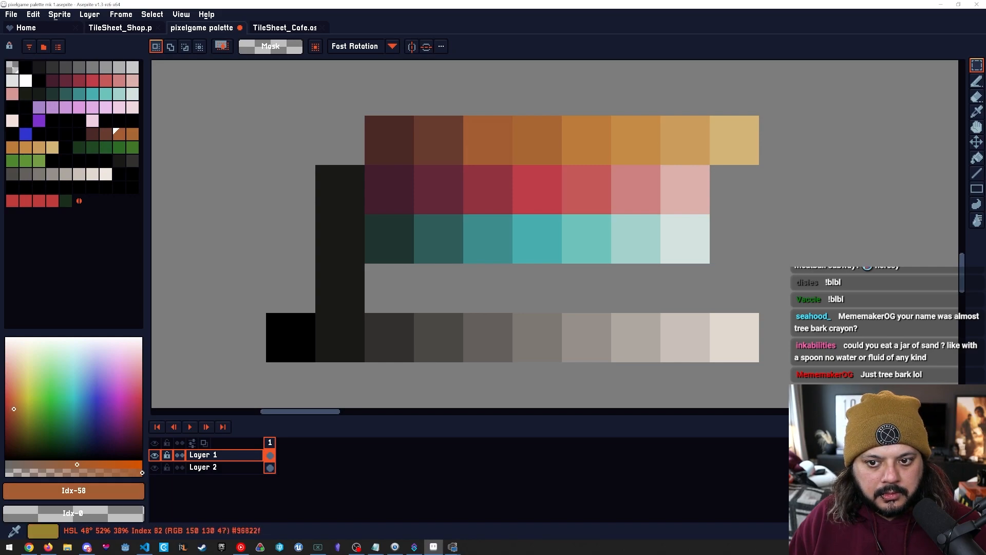
key(bracketleft)
key(bracketleft)
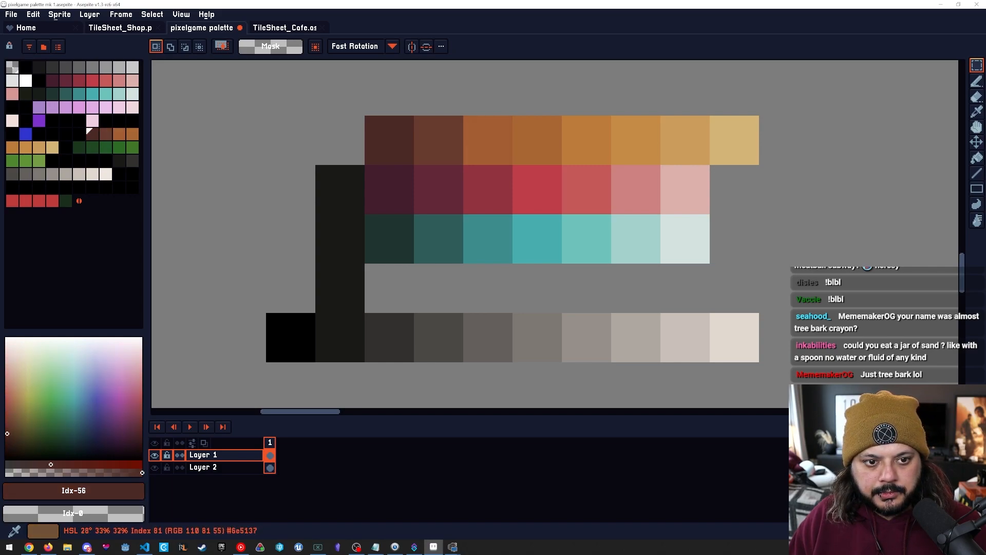
key(bracketright)
key(bracketright)
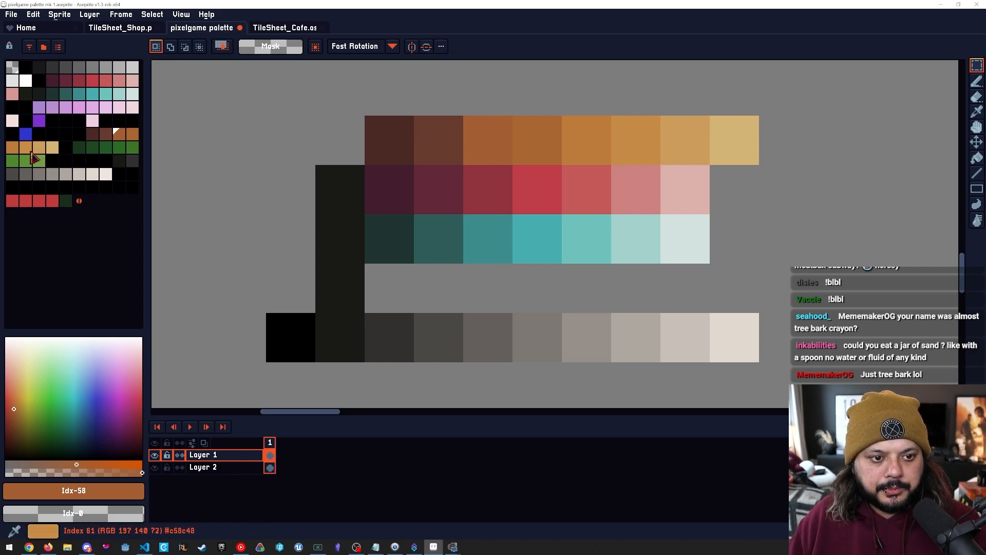
Delete orange colour 60 from the palette and clear the leftover black swatch at the end of the brown ramp.
click(12, 148)
key(Delete)
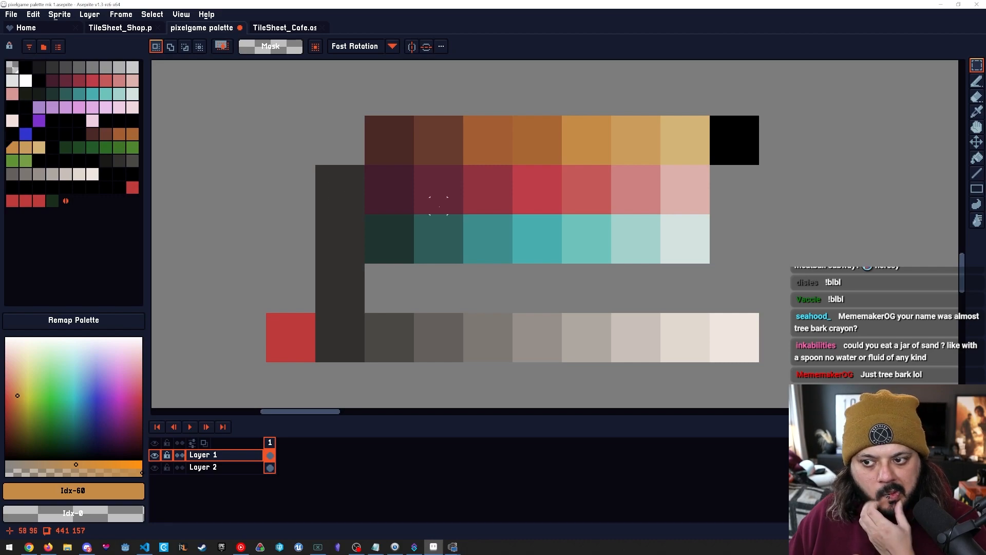
drag(718, 124, 759, 161)
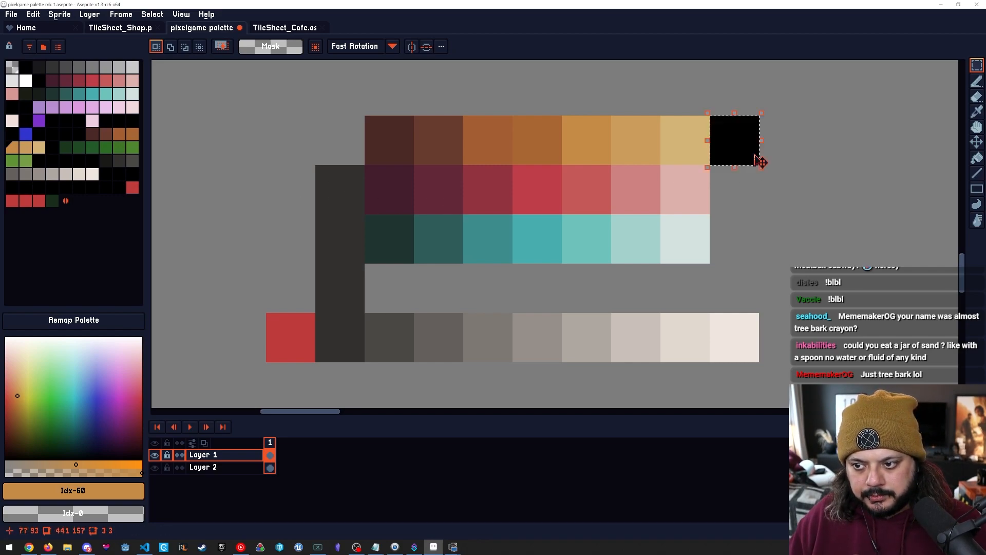
key(Delete)
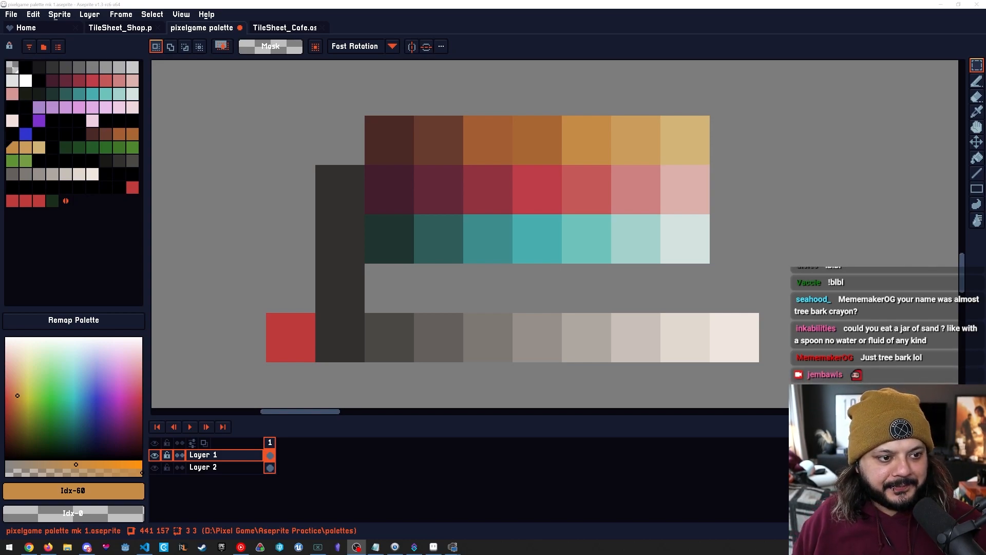
Adjust palette colour 58, the ramp's third swatch, to a darker, redder brown of about #9a5430.
drag(323, 173, 316, 177)
alt+click(482, 159)
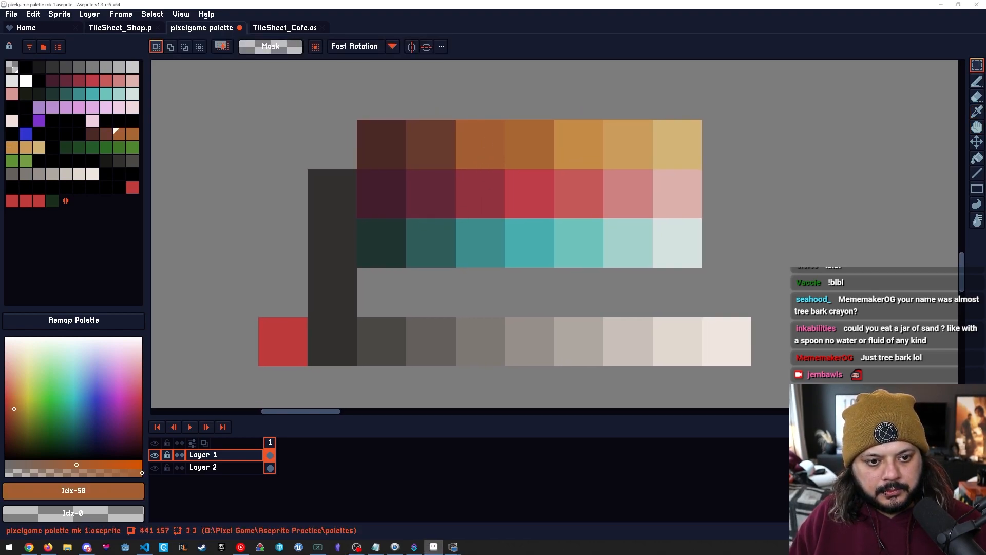
alt+click(382, 146)
key(])
key([)
key(])
key(])
drag(15, 411, 14, 411)
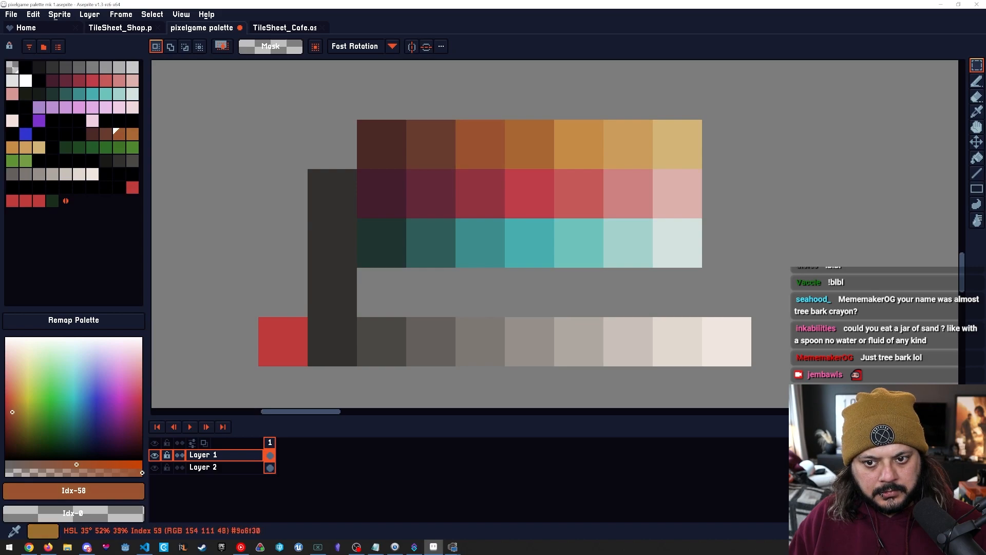
click(10, 410)
click(12, 409)
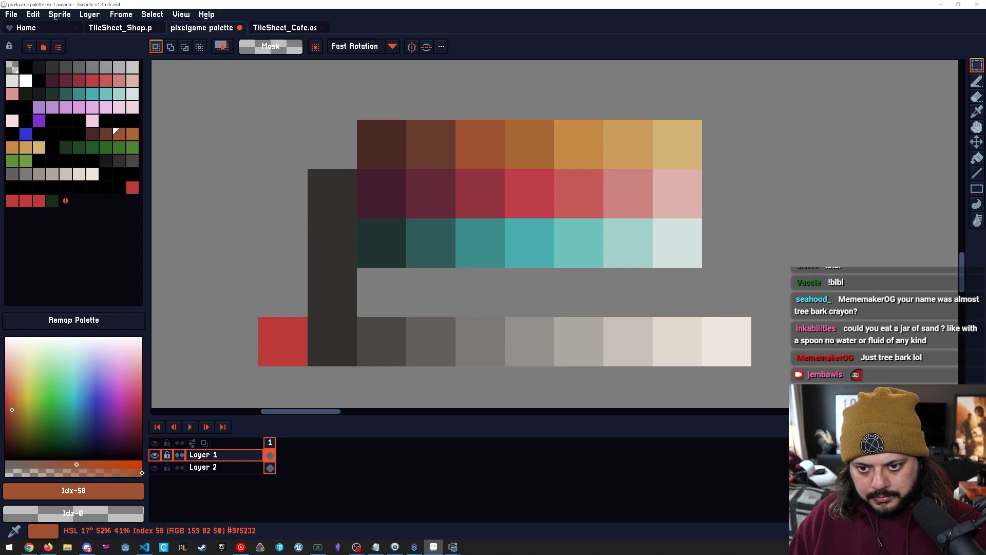
click(13, 408)
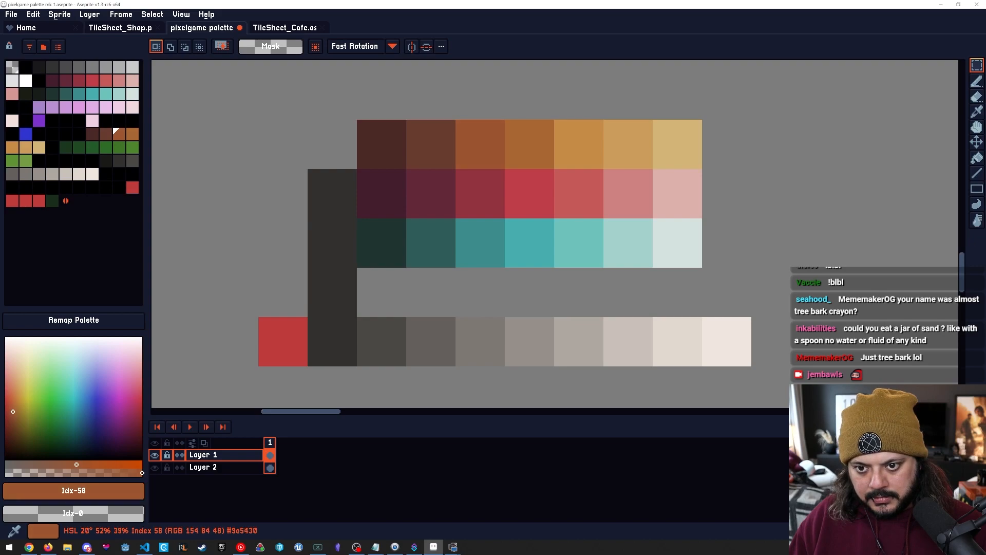
Compare palette colour 58 with the darker browns and lower its saturation to about 45%.
key(bracketleft)
key(bracketleft)
key(bracketright)
key(bracketright)
drag(77, 464, 70, 464)
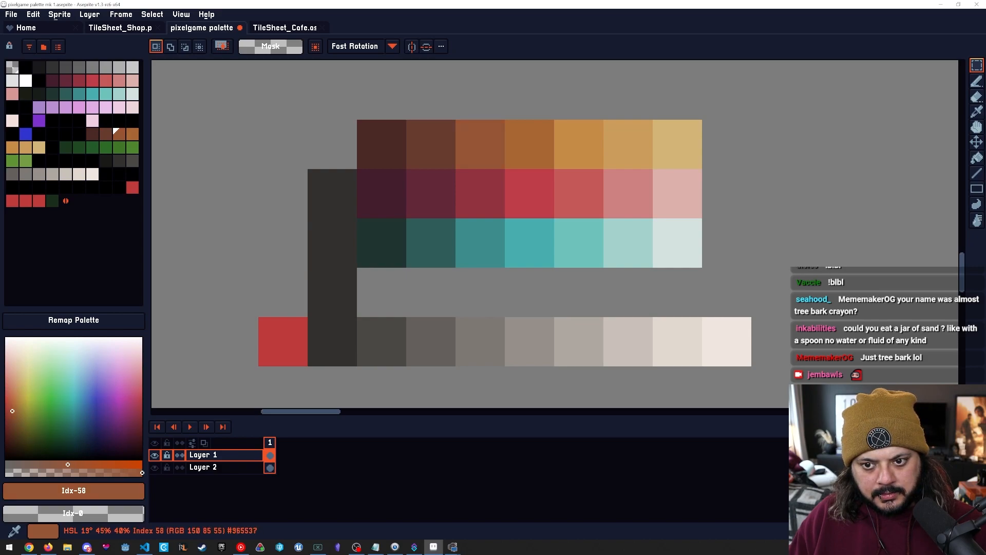
Compare palette colours 56, 57 and 58, and shift colour 58, the ramp's third swatch, to a yellower brown.
key(bracketleft)
key(bracketleft)
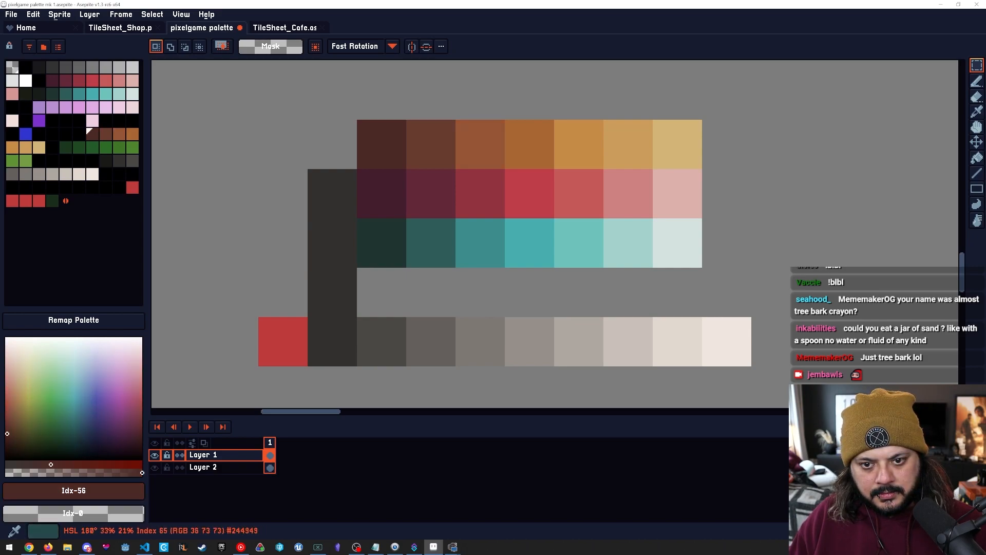
key(bracketright)
key(bracketleft)
key(bracketright)
key(bracketright)
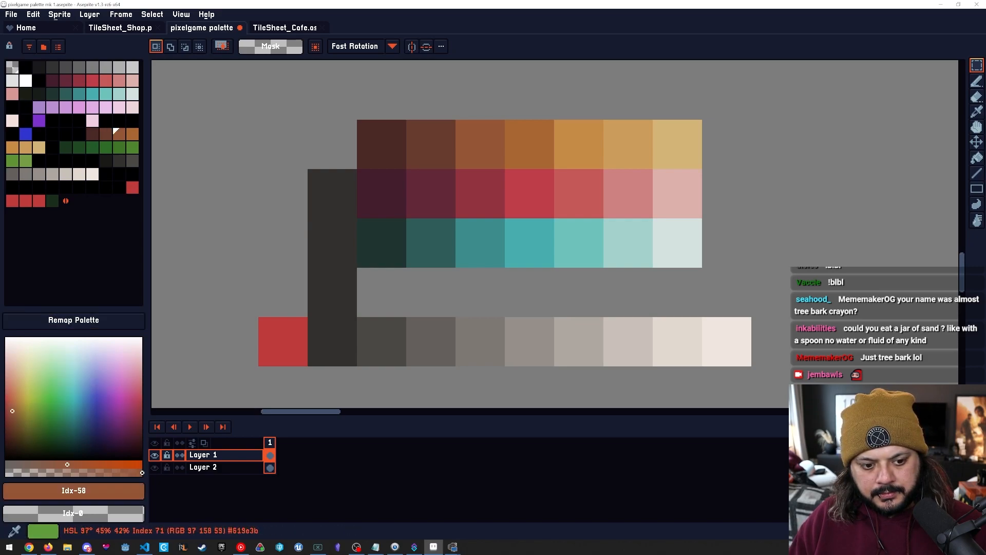
Brighten palette colour 57, the brown ramp's second swatch, and lighten colour 58 to keep the steps even.
key(bracketleft)
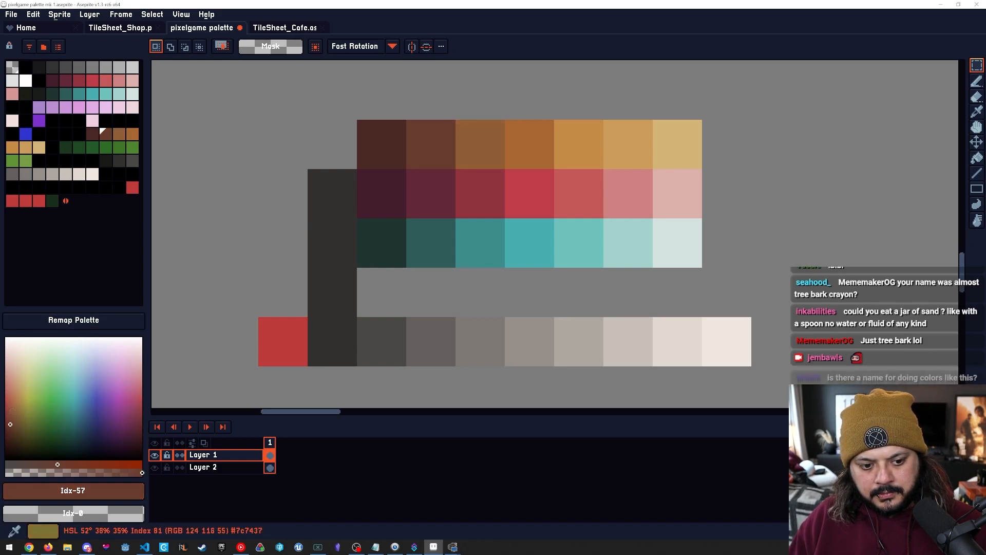
key(bracketleft)
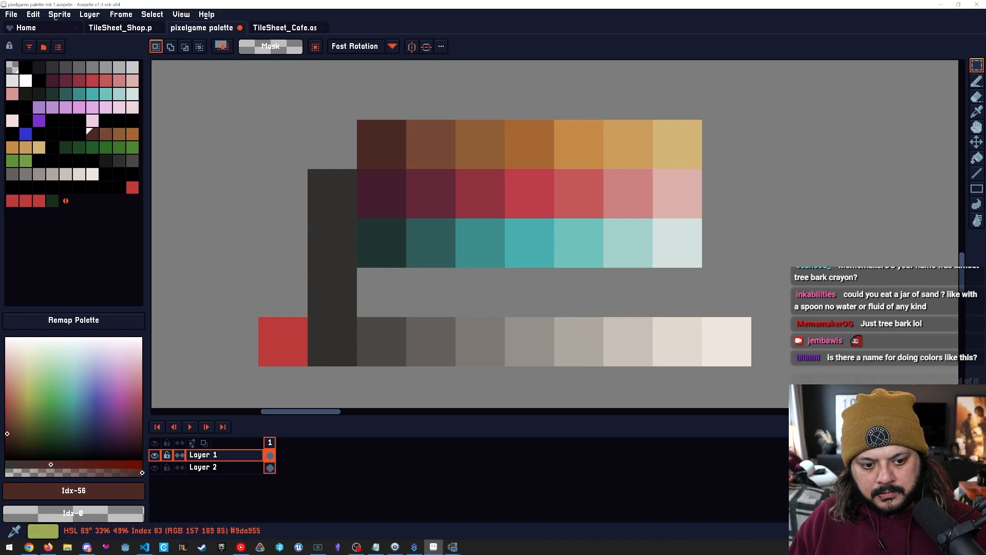
key(bracketright)
key(bracketright)
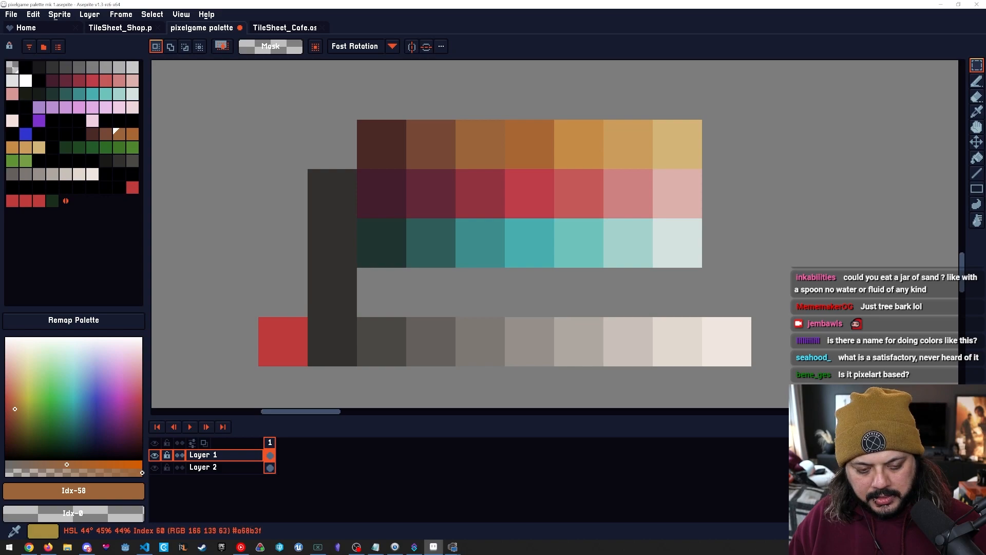
Compare palette colour 58 with colours 56 and 57 and shift it to a redder brown of about #a3603d.
key(bracketleft)
key(bracketleft)
key(bracketright)
key(bracketright)
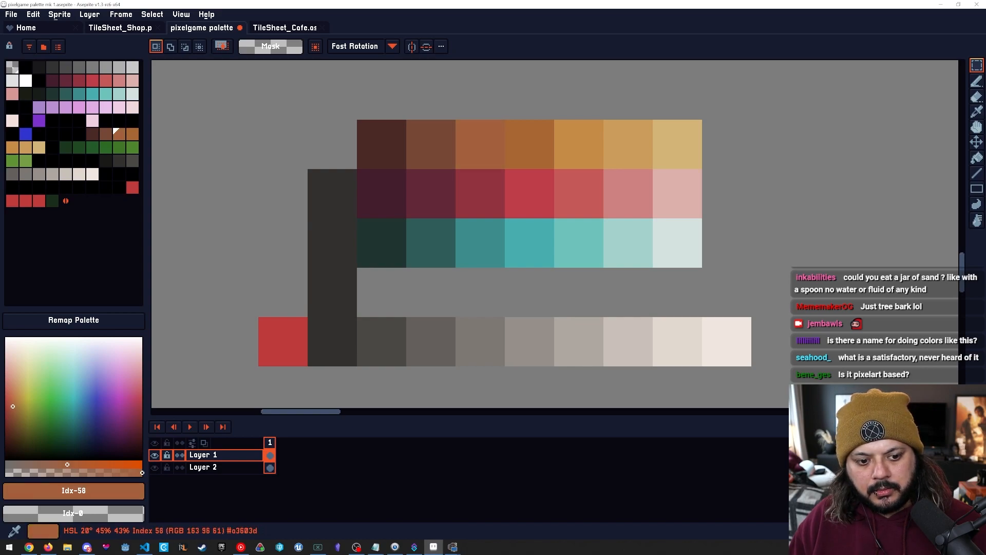
Step back and forth through palette colours 56, 57 and 58 to compare the ramp's three darkest browns.
click(92, 134)
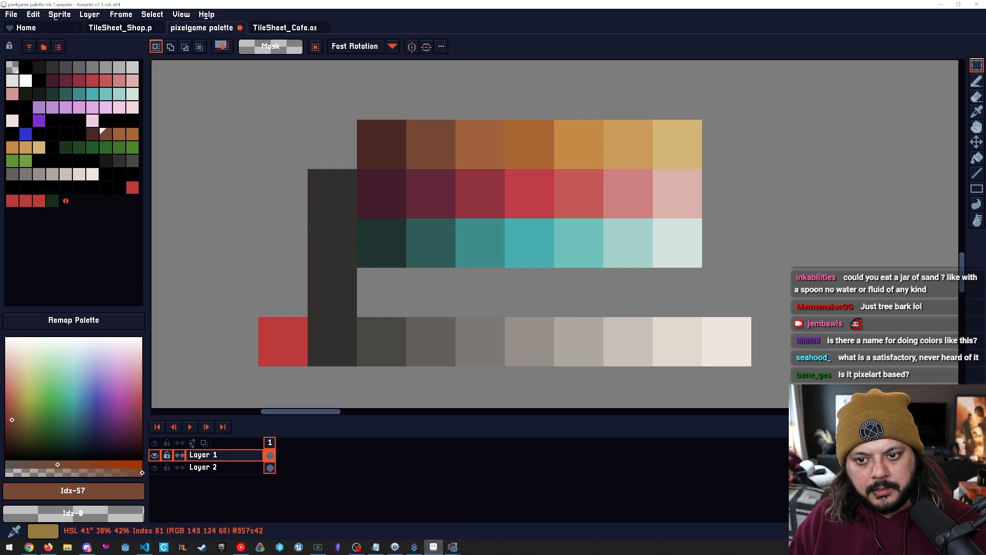
key(])
key(])
key([)
key(bracketleft)
key(bracketright)
key(bracketright)
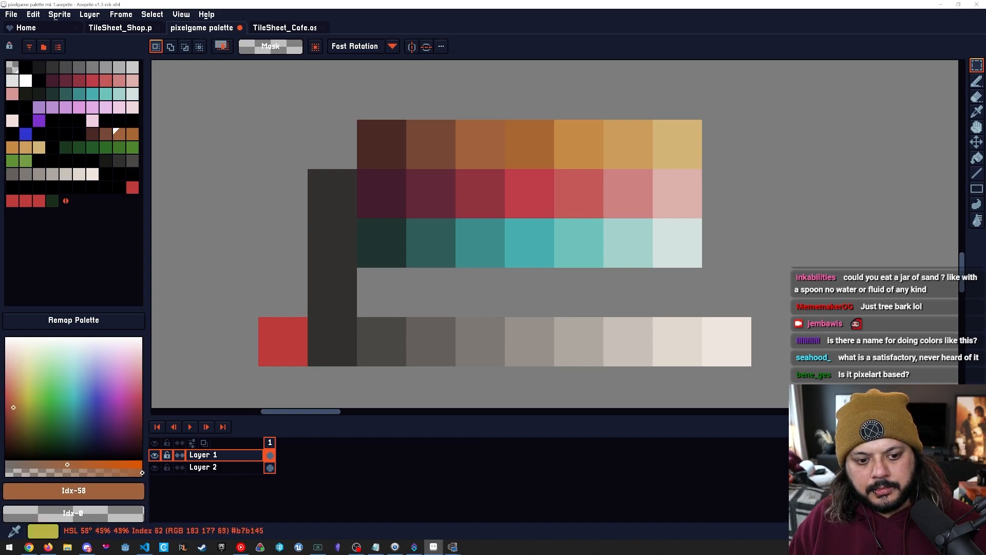
key(bracketleft)
key(bracketleft)
key(bracketright)
key(bracketright)
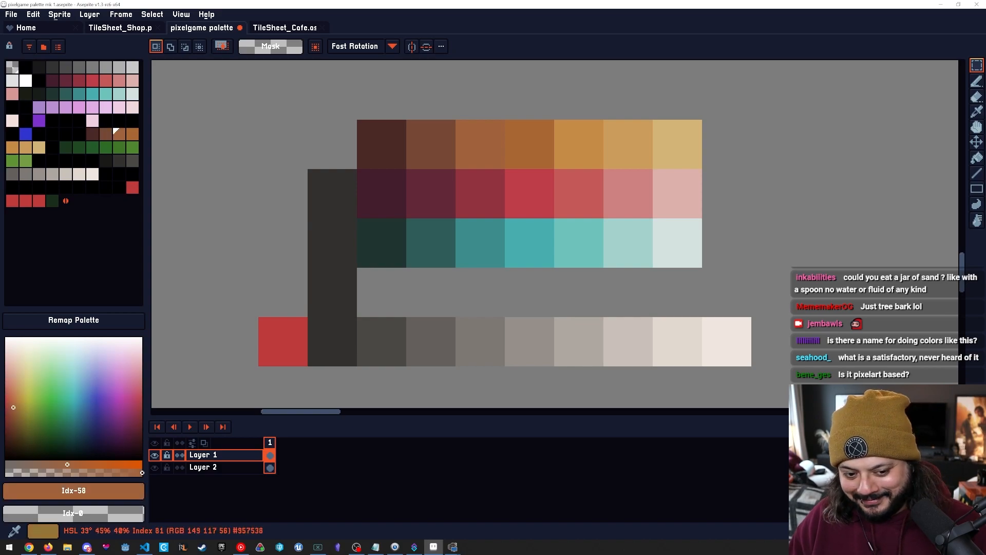
Set palette colour 59, the ramp's fourth swatch, to a brighter, redder orange of about #be743c.
key(bracketright)
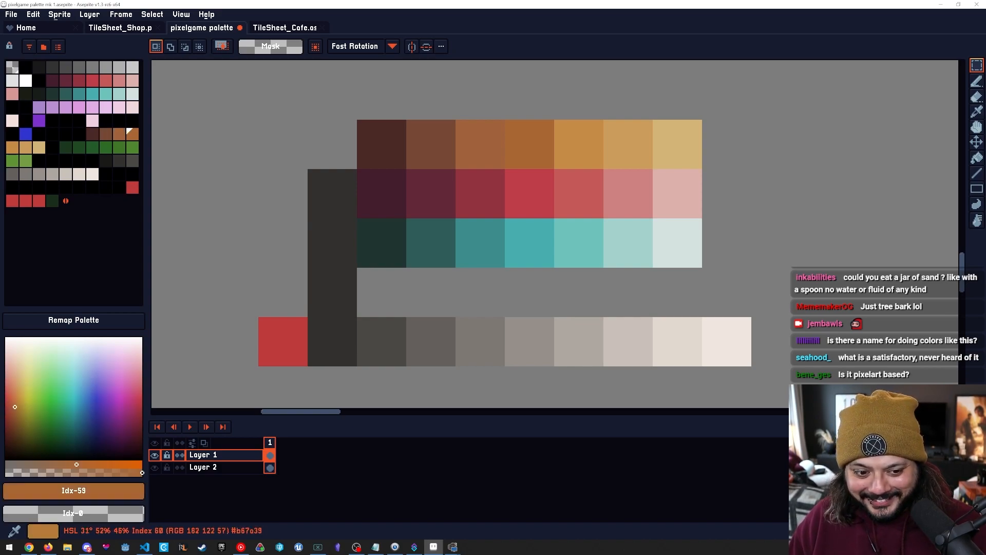
click(15, 400)
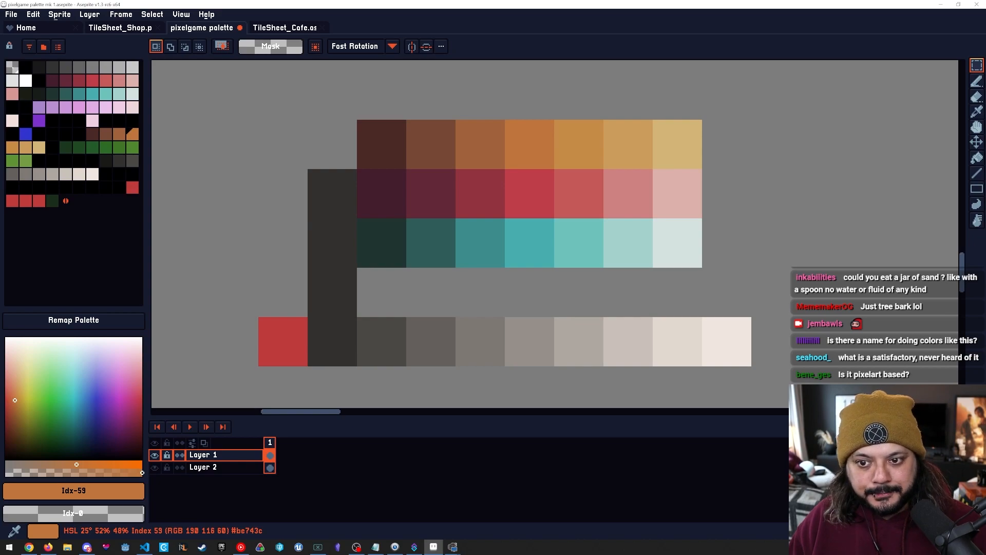
Lower the saturation of the ramp's three darkest browns, setting colour 57 to about 35% and colour 58 to about 39%.
key(bracketleft)
key(bracketleft)
key(bracketleft)
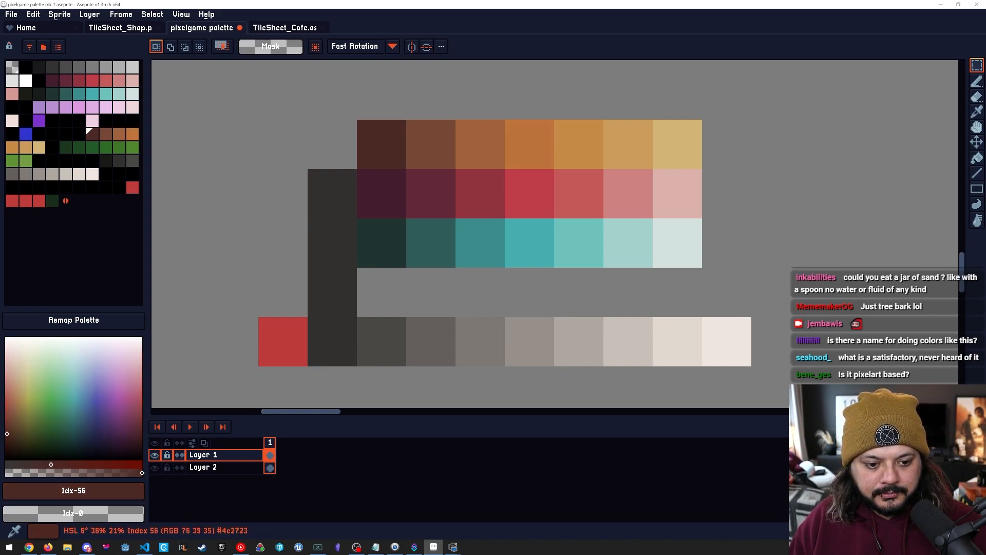
key(bracketright)
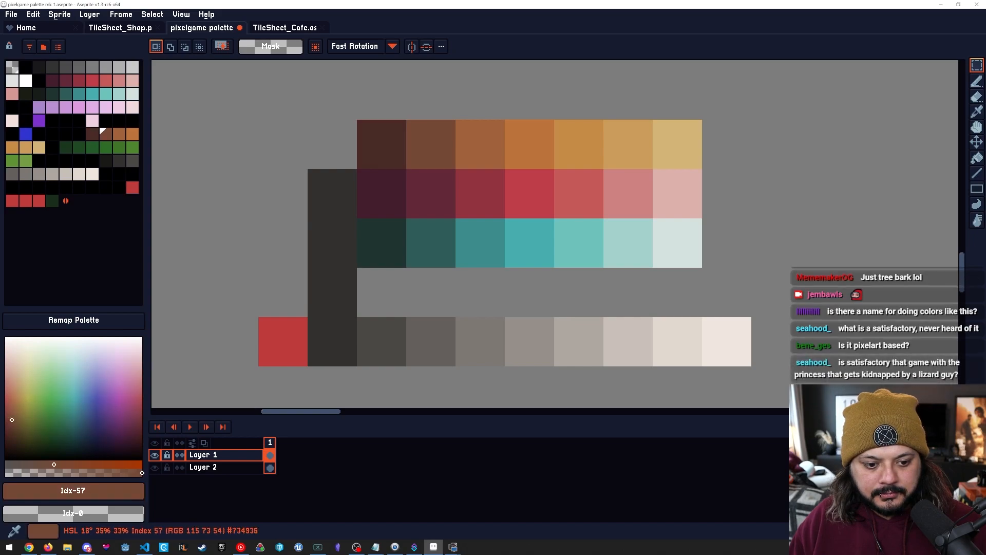
key(bracketright)
drag(63, 464, 62, 464)
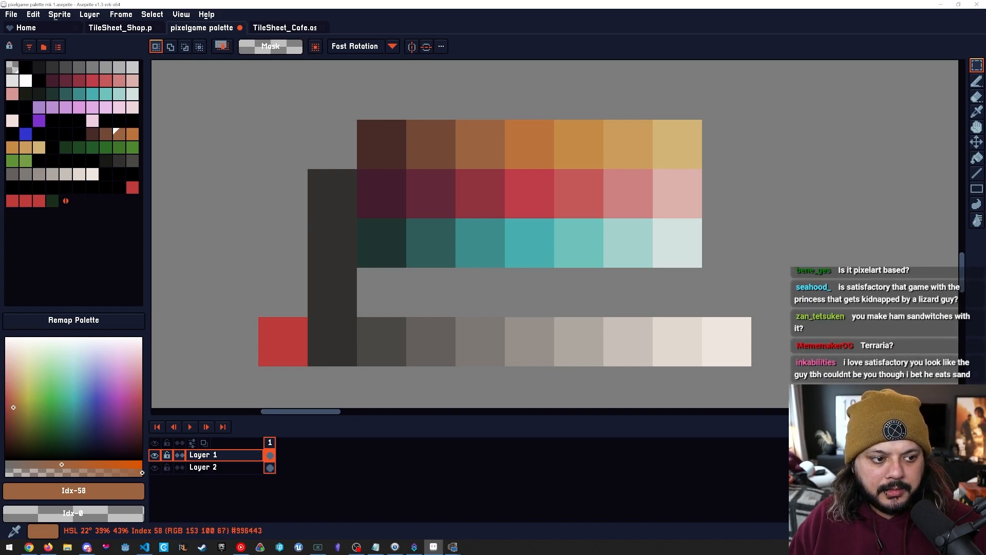
Compare the desaturated browns, palette colours 56 to 58, with the orange of colour 59.
key(bracketleft)
key(bracketleft)
key(bracketright)
key(bracketright)
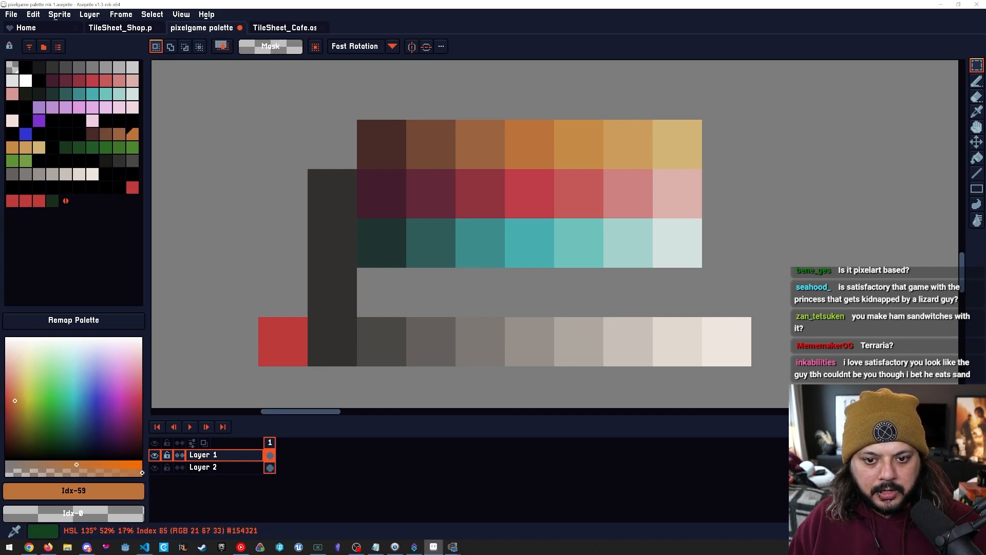
key(bracketleft)
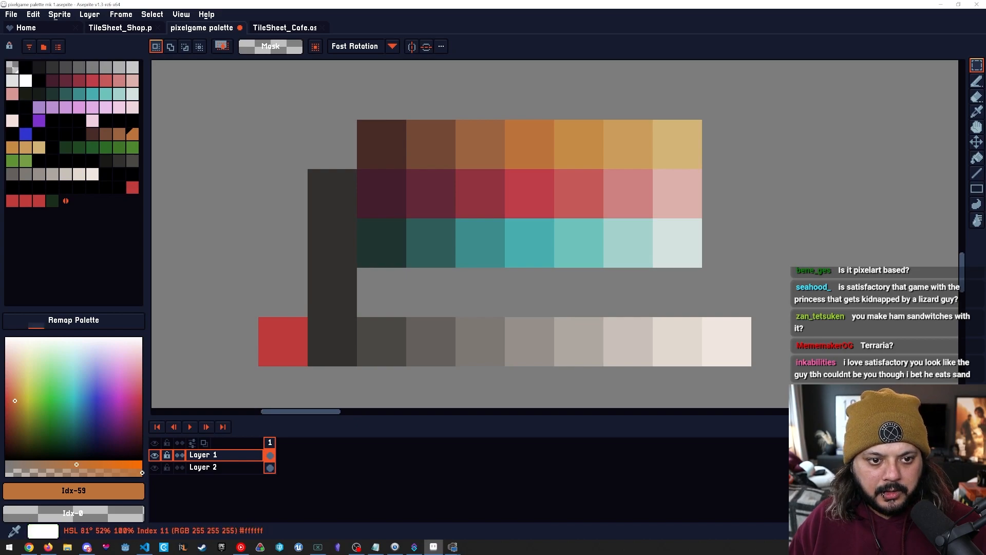
key(bracketleft)
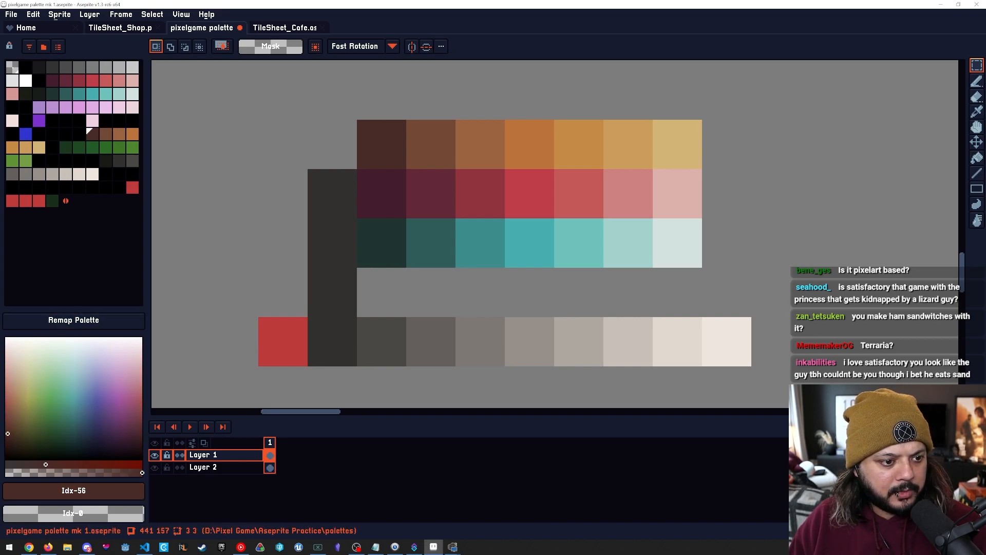
key(bracketright)
key(bracketleft)
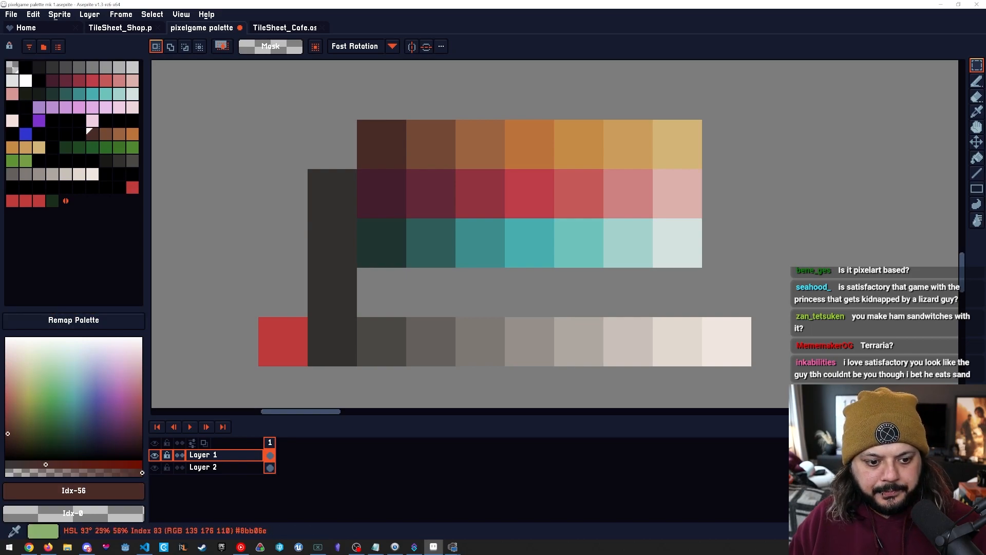
Lighten palette colour 59, the ramp's fourth swatch, to a softer orange of about #c67949.
key(bracketright)
key(bracketright)
key(bracketright)
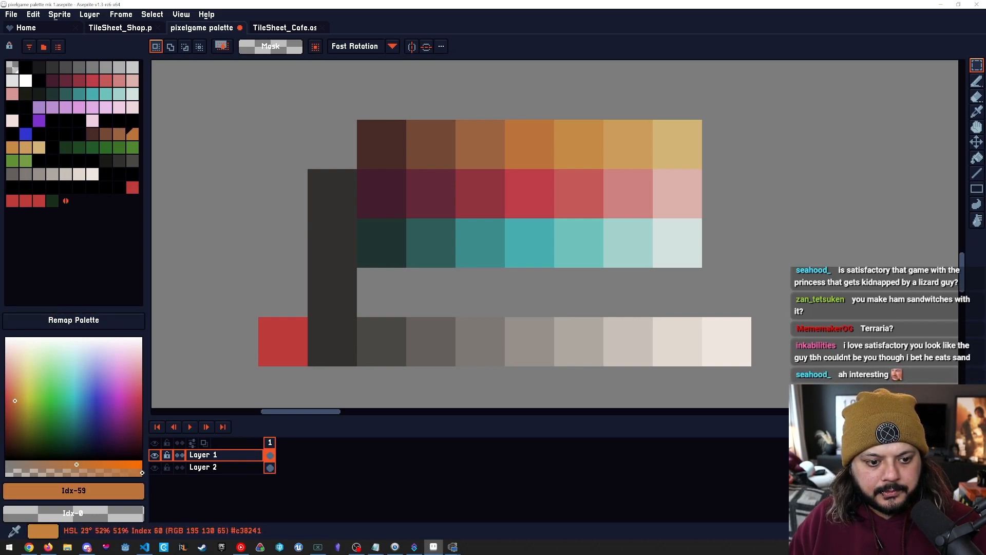
click(13, 395)
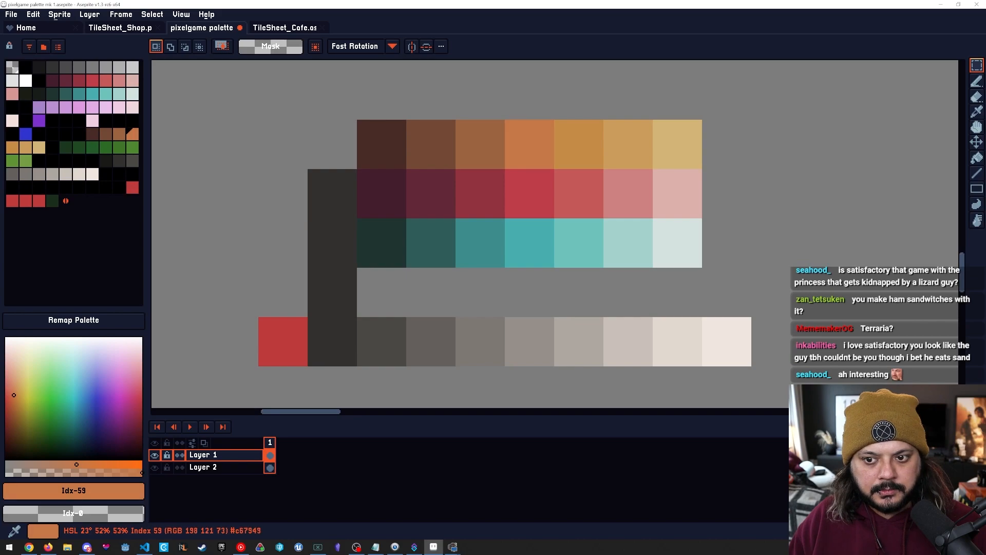
Compare palette colour 59 with the darker browns and shift it to a slightly lighter, redder orange of about #c77a4e.
key(bracketleft)
key(bracketleft)
key(bracketleft)
key(bracketright)
key(bracketright)
key(bracketleft)
key(bracketleft)
key(bracketright)
key(bracketright)
key(bracketright)
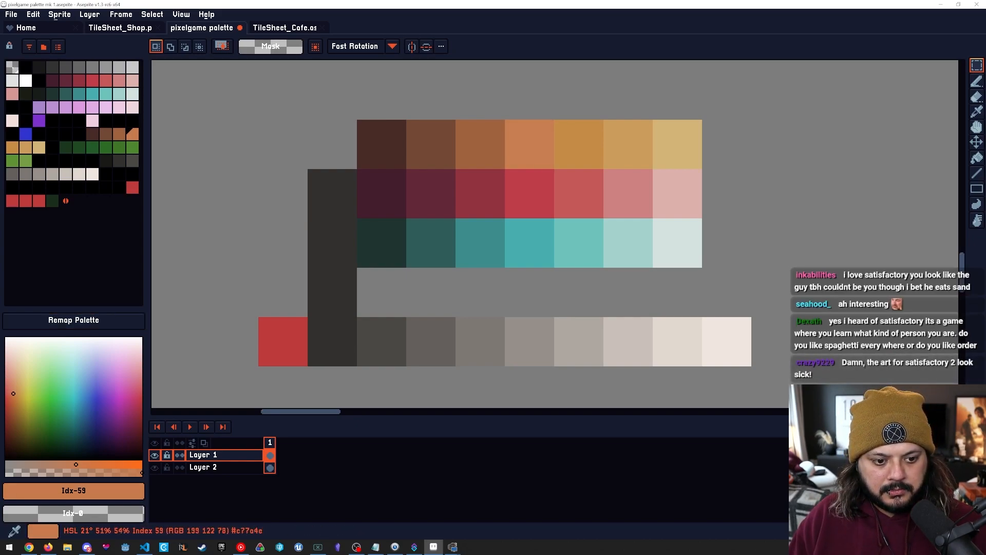
Darken palette colour 59 to a deeper orange and reduce its saturation slightly while comparing it with colours 57 and 58.
drag(13, 393, 14, 394)
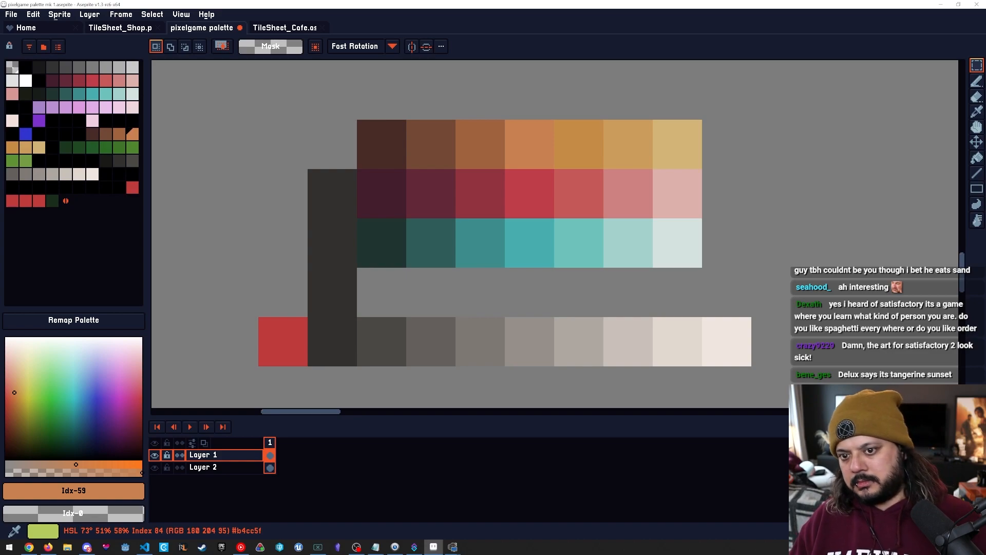
click(15, 398)
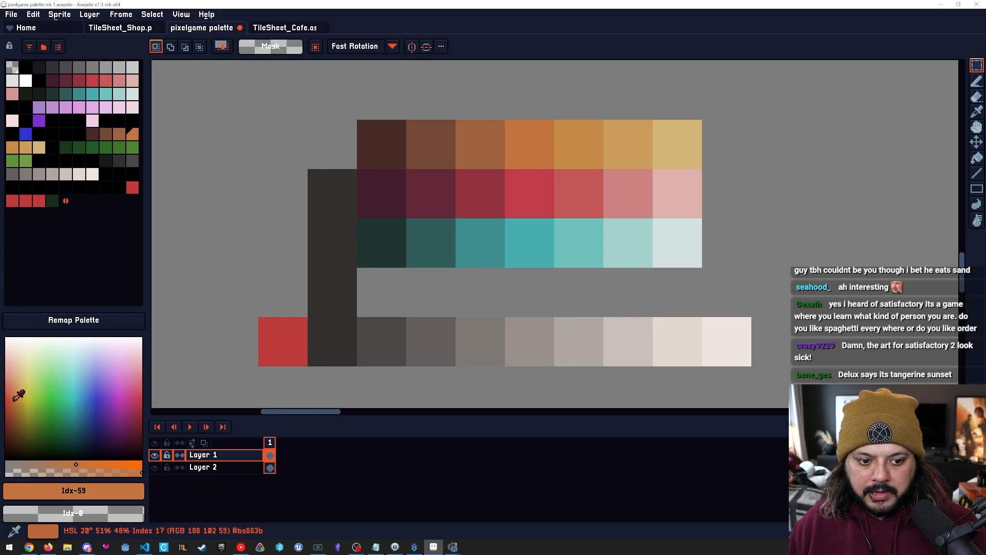
key(bracketleft)
key(bracketleft)
key(bracketright)
key(bracketright)
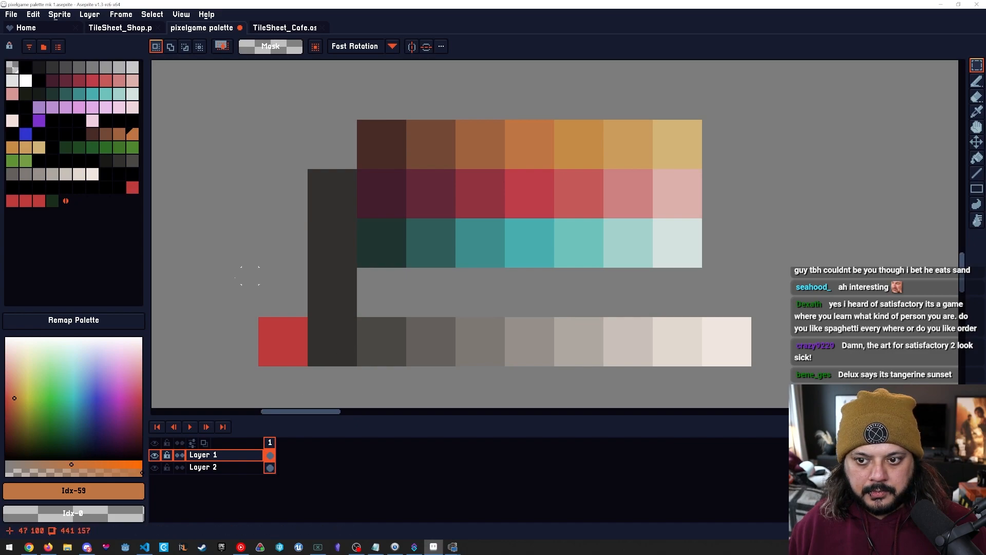
Set palette colour 60, the ramp's fifth swatch, to a muted light orange slightly darker than #cc9a5f.
key(bracketright)
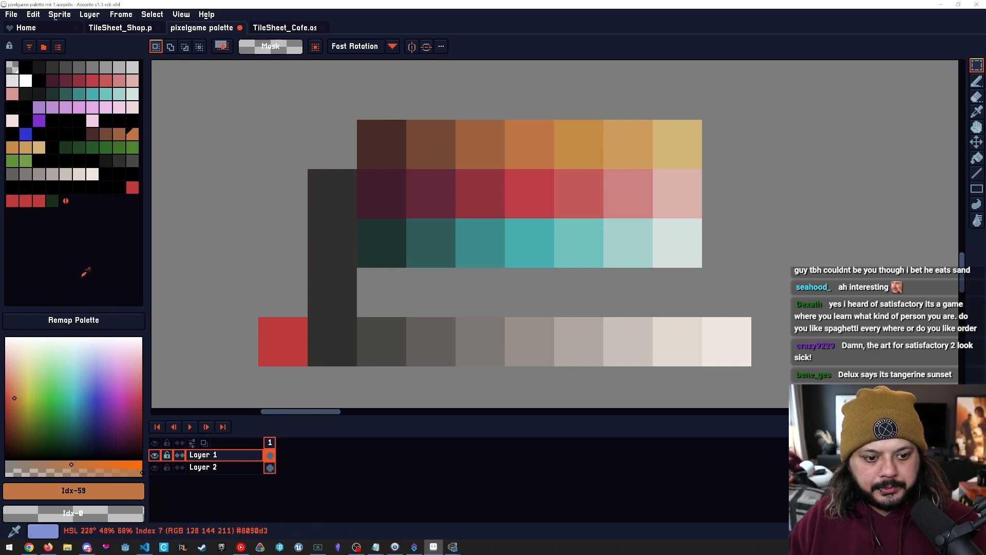
click(17, 388)
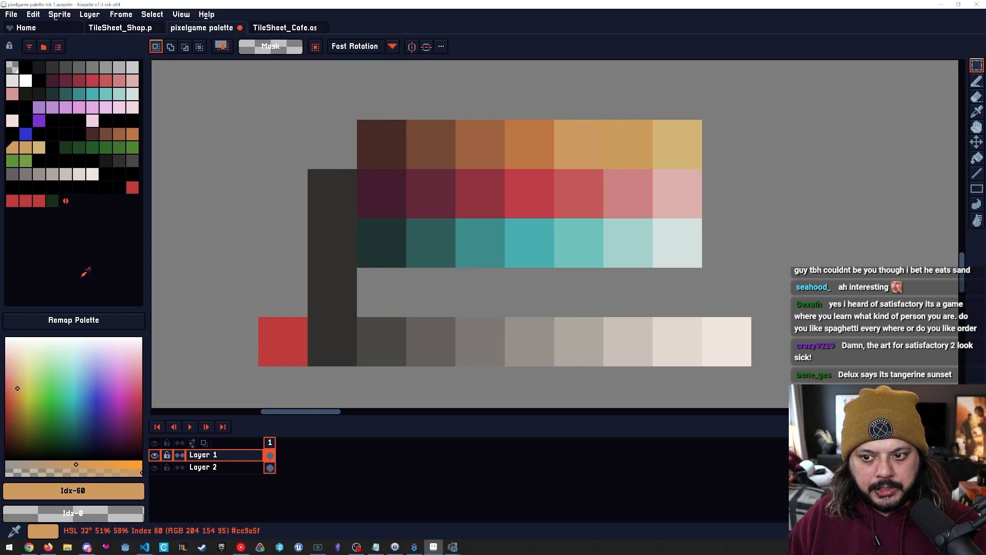
drag(17, 388, 19, 391)
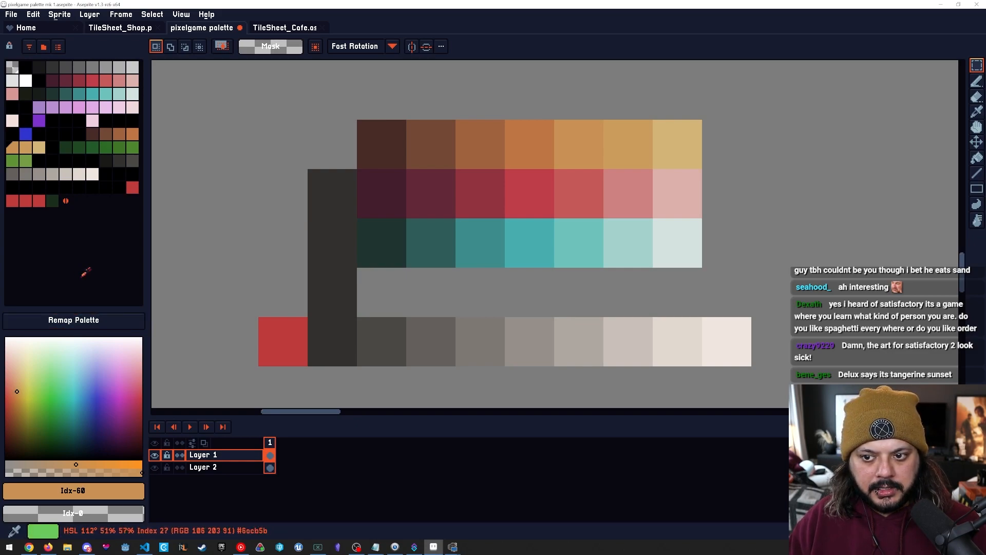
Set palette colour 61, the ramp's sixth swatch, to a lighter tan of about #d1ae71.
key(])
click(19, 378)
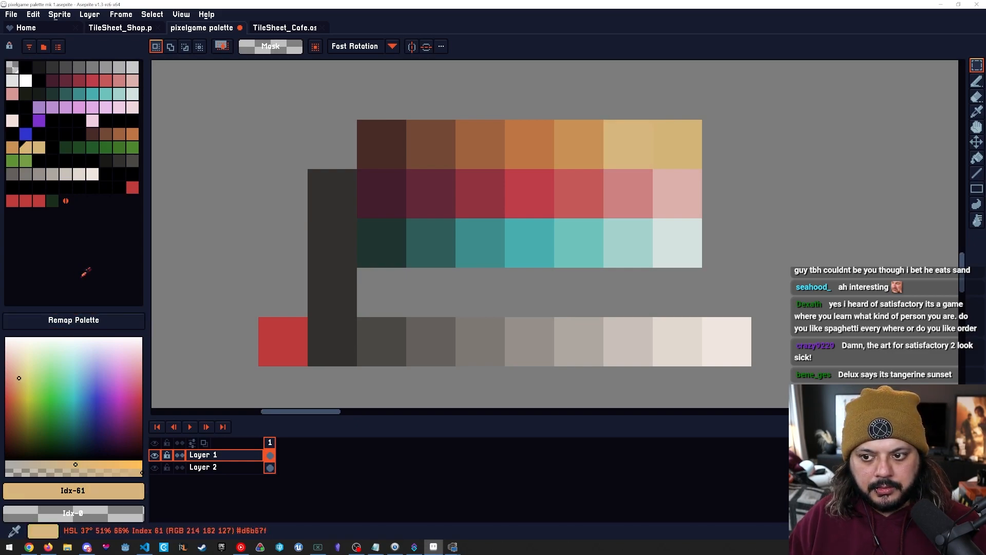
drag(18, 379, 19, 384)
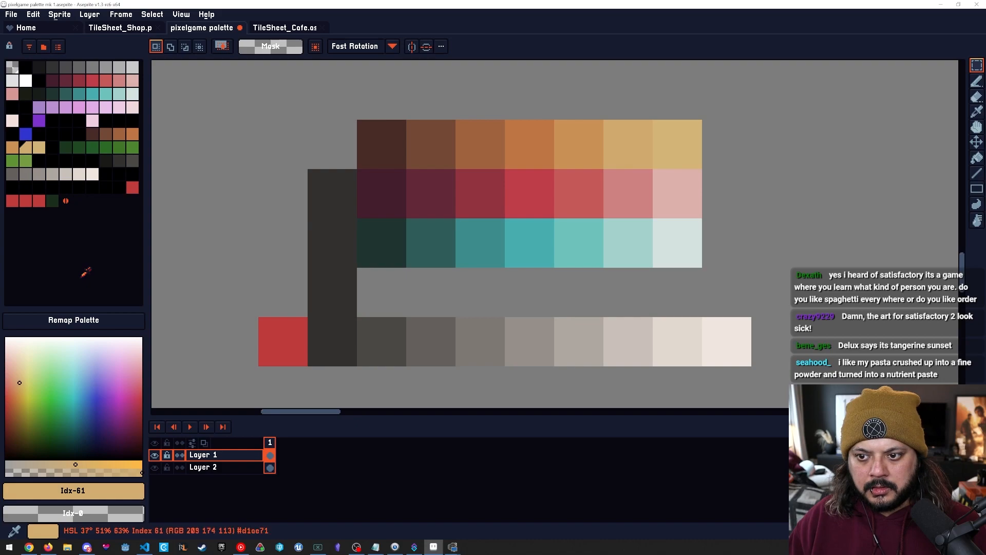
Lighten palette colour 62, the ramp's last swatch, to a warm pale cream.
key(])
click(24, 371)
drag(24, 369, 25, 364)
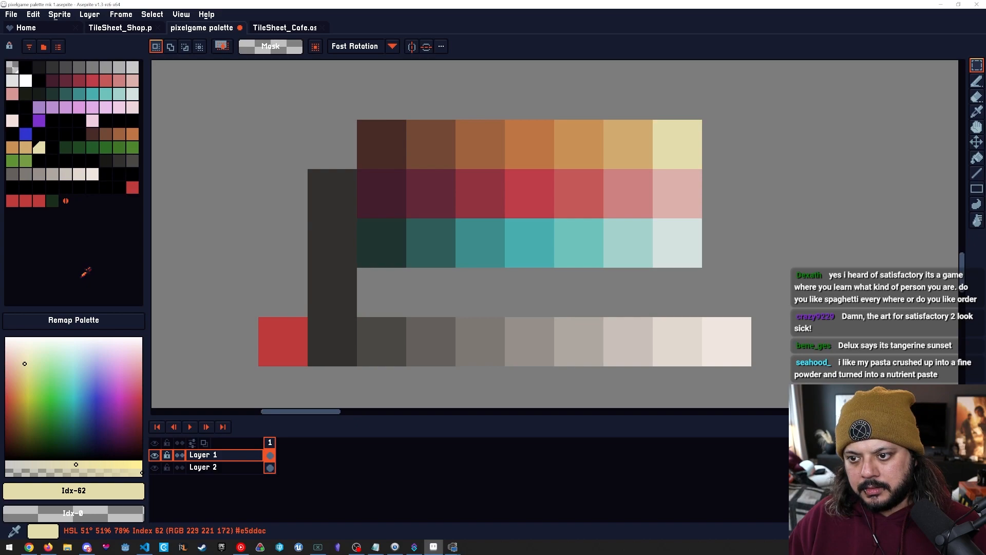
drag(24, 367, 20, 368)
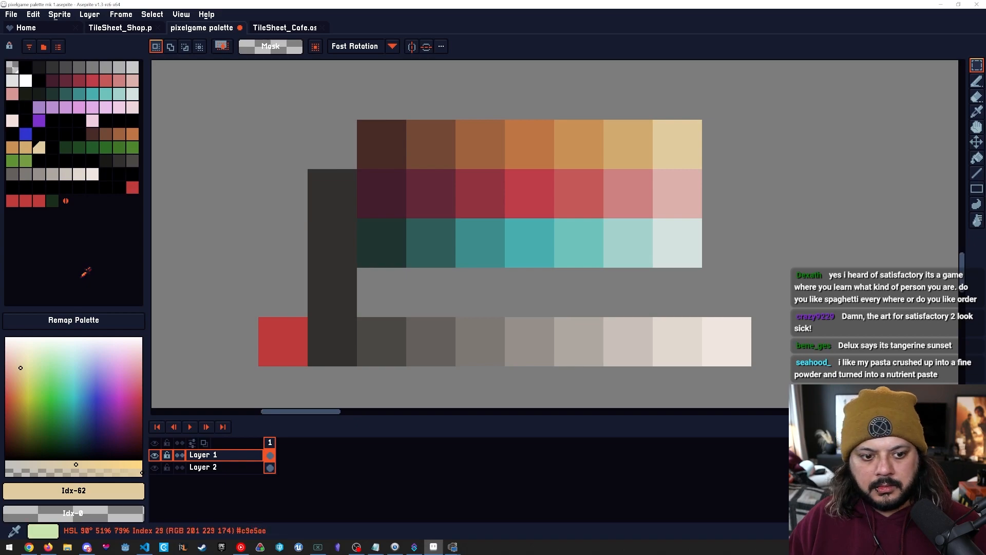
Compare palette colours 58 to 62, lowering the saturation of colour 61 to about 49% and of colour 62 slightly.
key([)
key([)
key([)
key([)
key(])
key(])
key(])
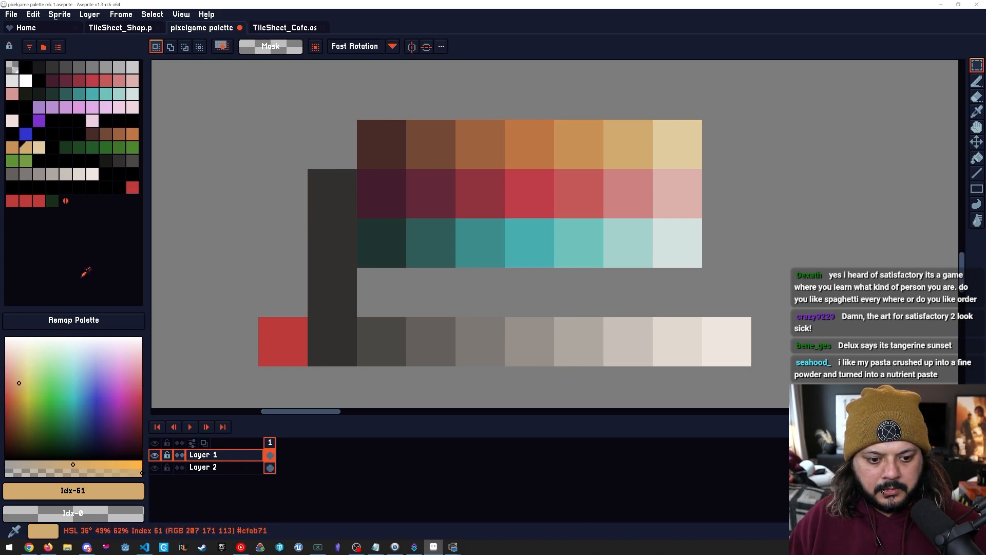
key(bracketright)
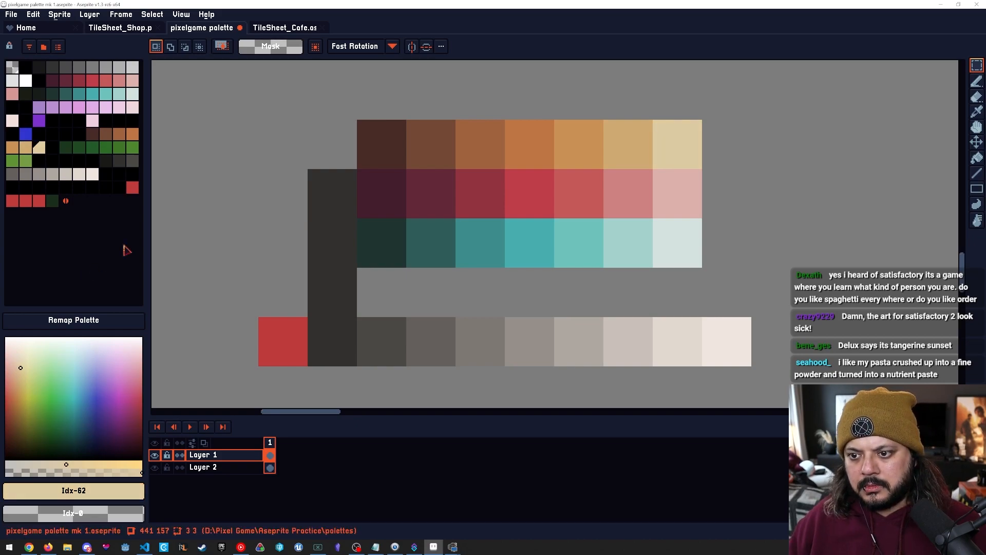
scroll(523, 282, down, 3)
scroll(523, 281, up, 1)
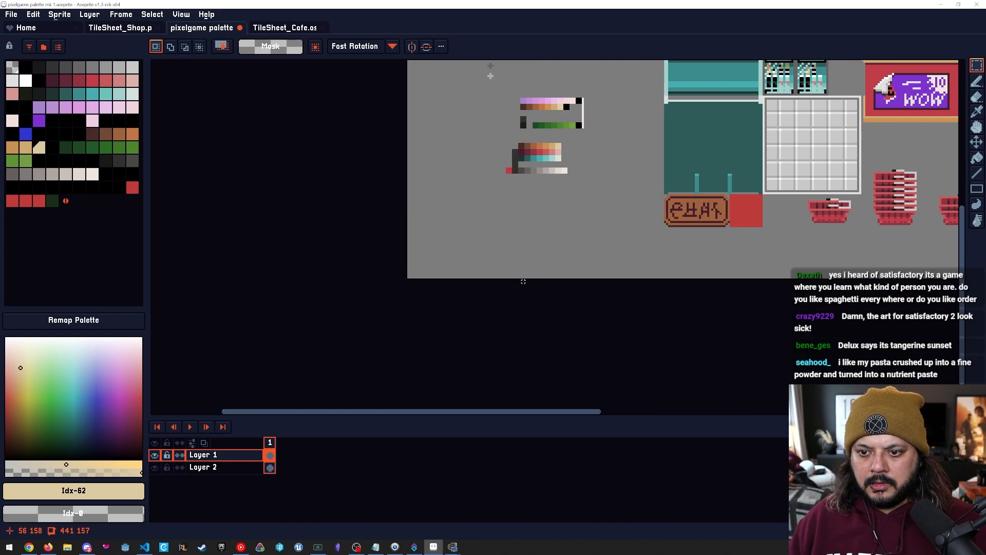
scroll(571, 234, up, 3)
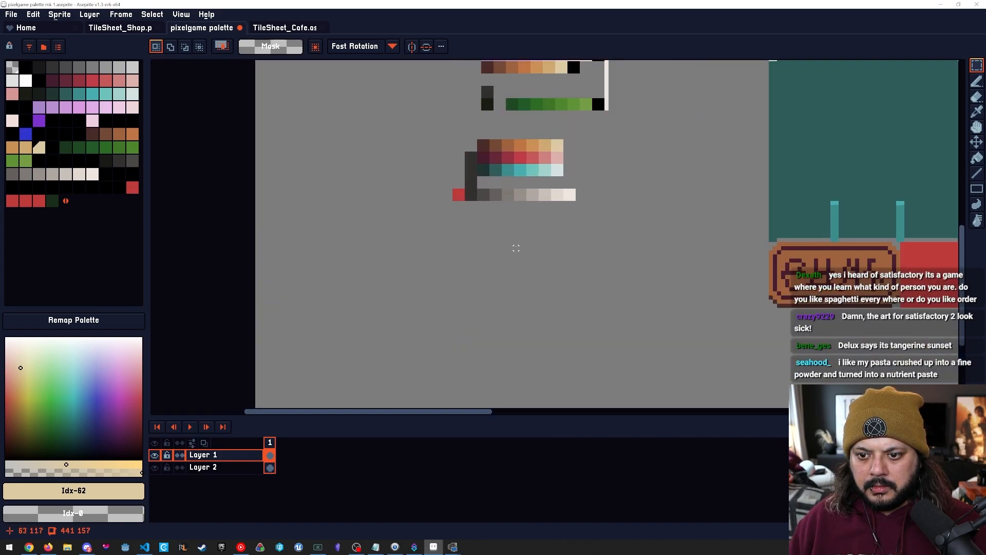
Recolour the red swatch at the start of the grey ramp with near-black palette colour 77.
scroll(516, 248, up, 2)
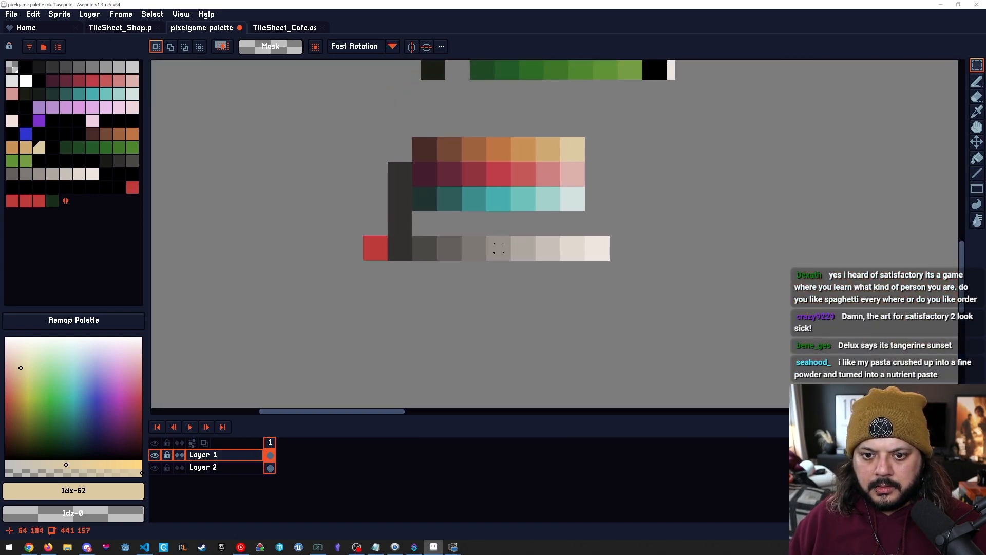
scroll(503, 252, up, 2)
drag(322, 218, 419, 240)
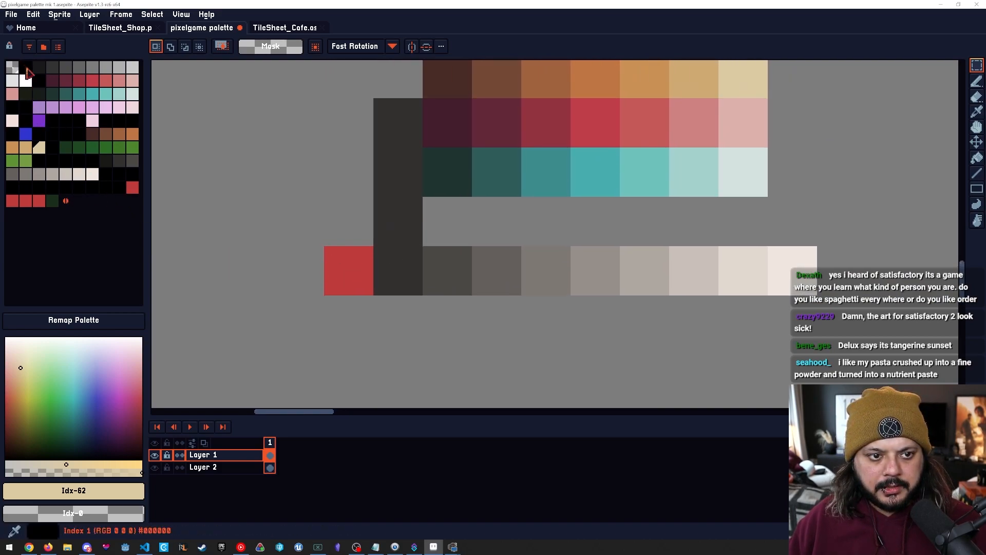
alt+click(393, 271)
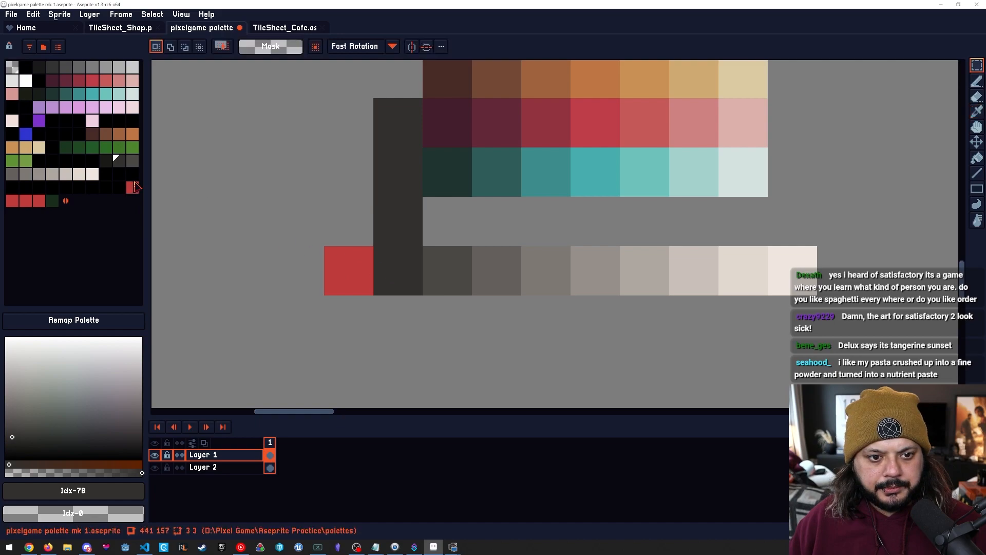
key(b)
mouse_move(366, 255)
mouse_down()
mouse_move(330, 252)
mouse_move(335, 279)
mouse_move(353, 280)
mouse_move(354, 266)
mouse_move(366, 287)
mouse_up()
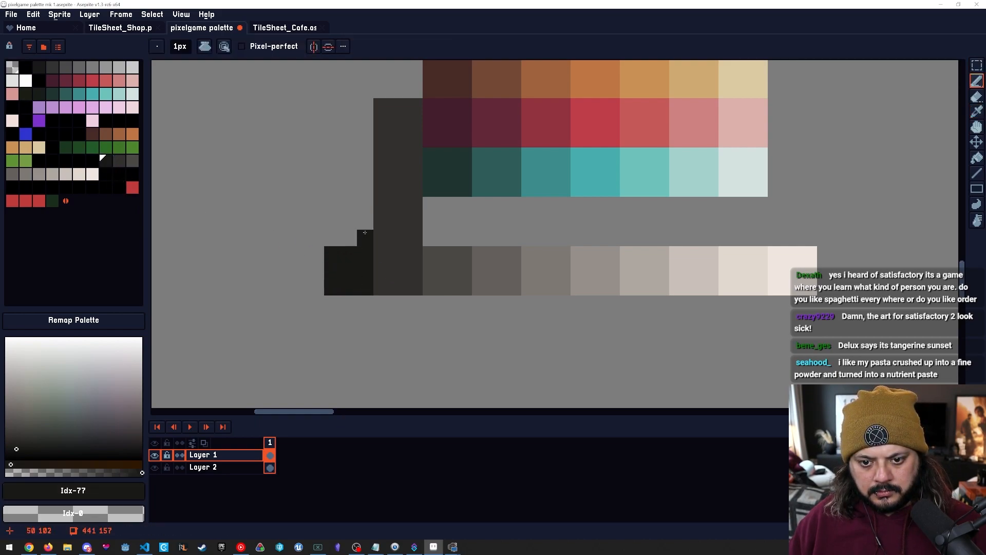
Extend the near-black swatch into a filled column reaching up to the top of the brown ramp.
drag(393, 144, 427, 253)
key(b)
mouse_move(399, 342)
mouse_down()
mouse_move(389, 271)
mouse_move(399, 177)
mouse_move(360, 177)
mouse_move(365, 361)
mouse_move(387, 342)
mouse_up()
key(g)
click(387, 343)
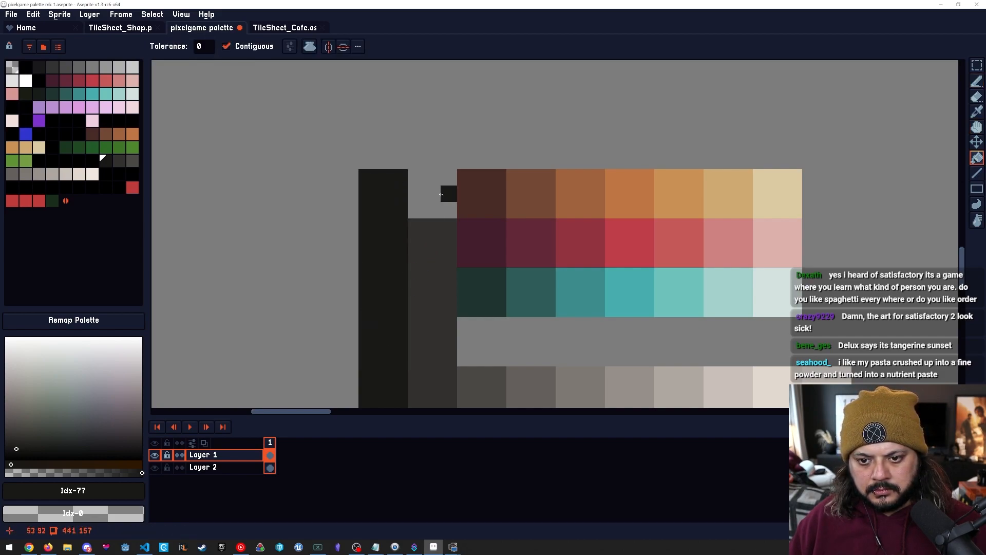
Extend the dark grey column with palette colour 78 up to the start of the brown ramp.
alt+click(419, 221)
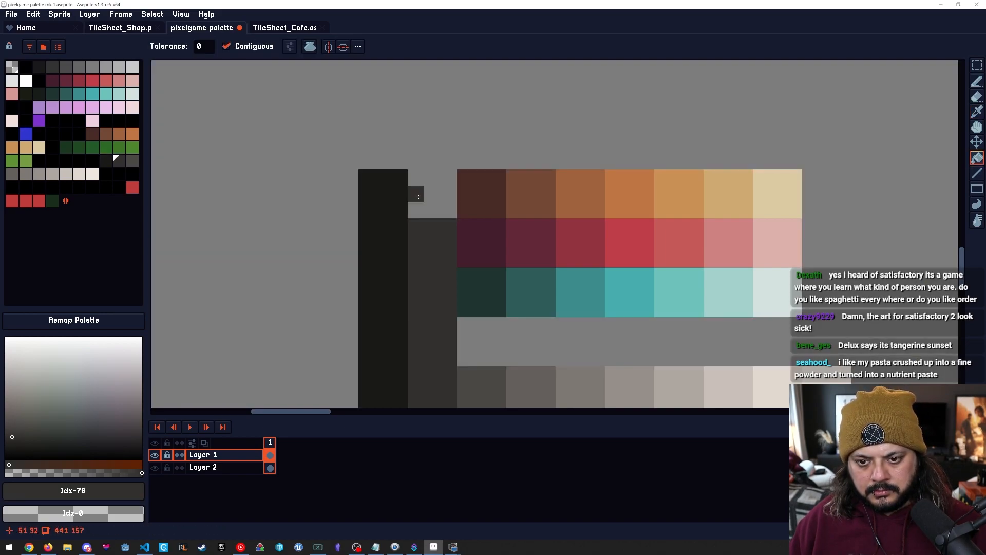
key(b)
mouse_move(418, 214)
mouse_down()
mouse_move(423, 179)
mouse_move(449, 216)
mouse_move(431, 198)
mouse_up()
scroll(491, 181, down, 5)
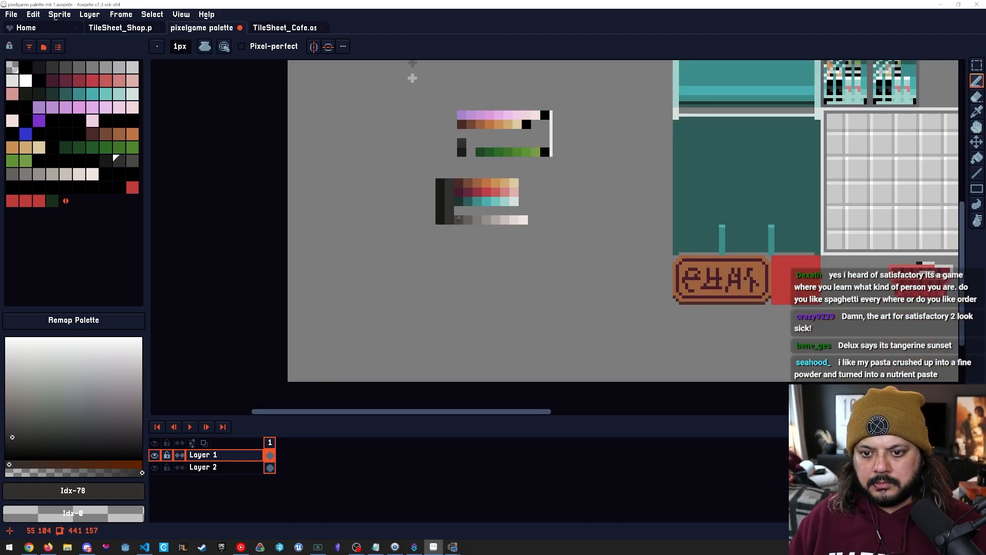
scroll(470, 214, up, 3)
drag(468, 154, 374, 215)
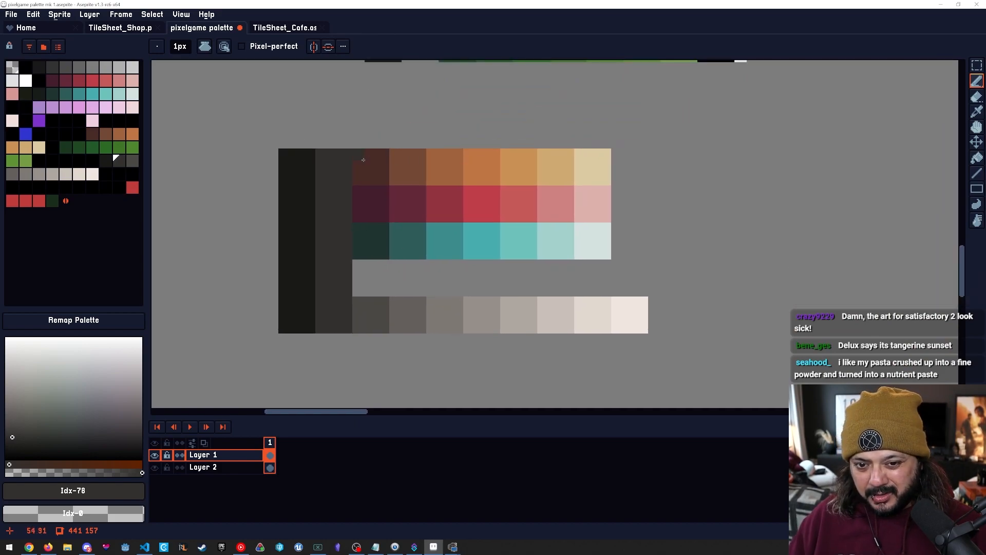
Compare dark grey palette colour 78 with palette colour 23, the darkest swatch of the teal ramp.
key(i)
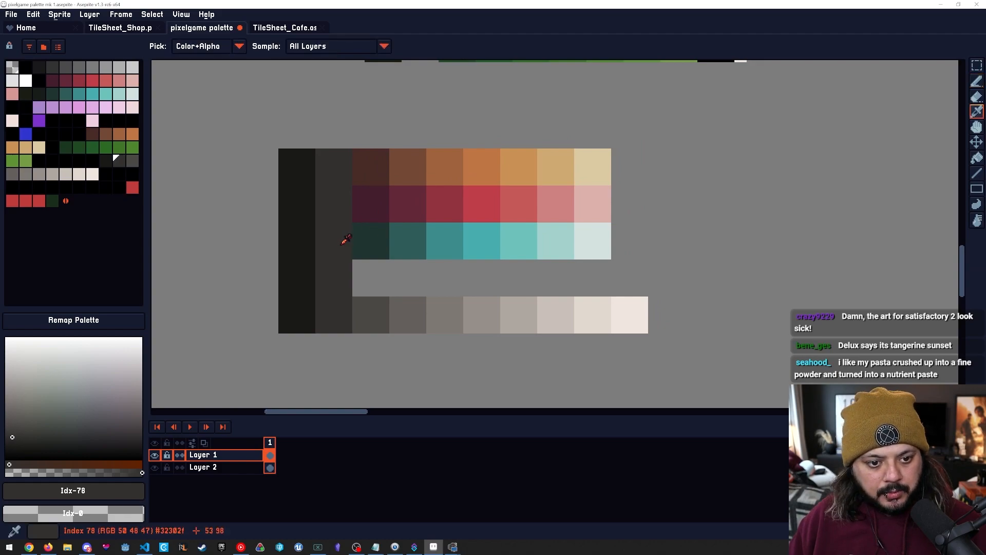
alt+click(367, 242)
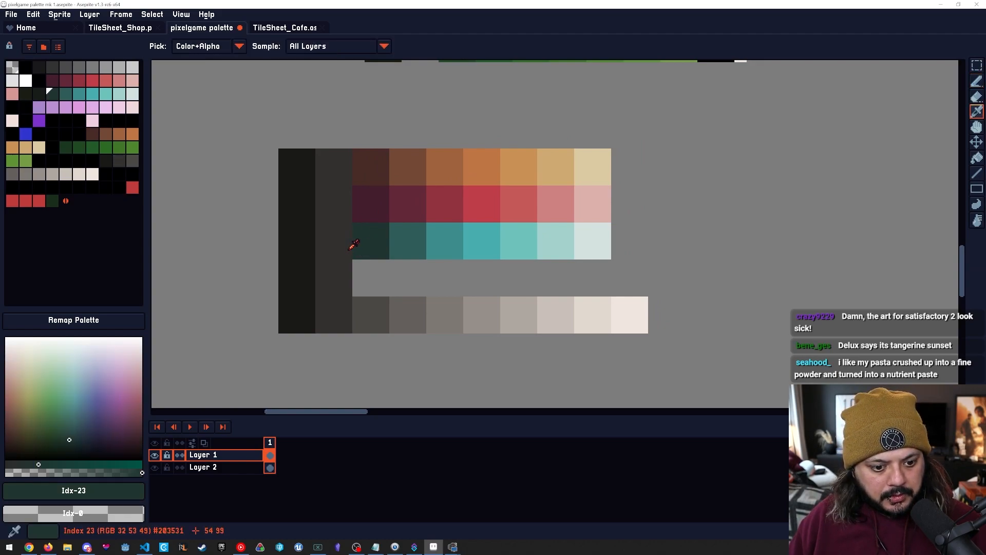
click(334, 243)
click(366, 244)
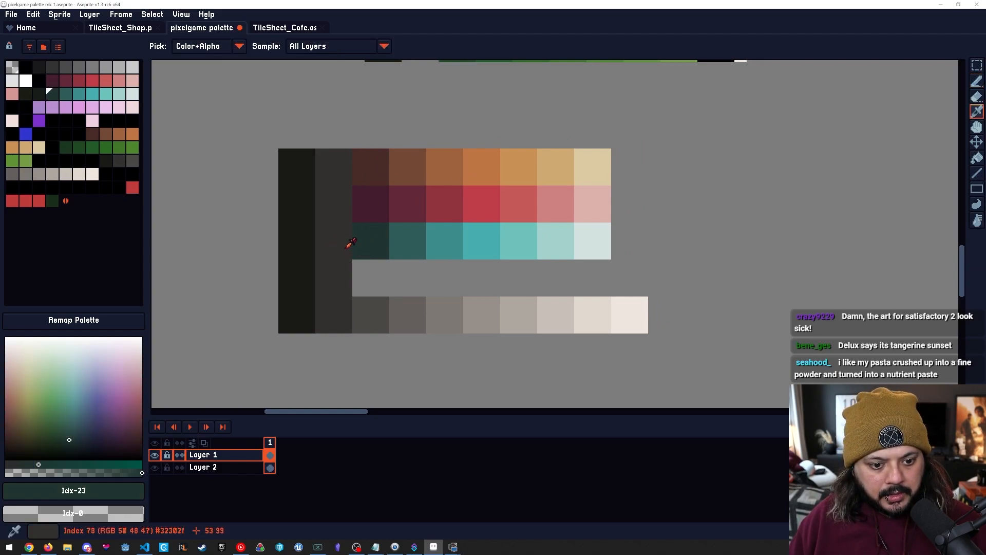
click(343, 245)
click(366, 245)
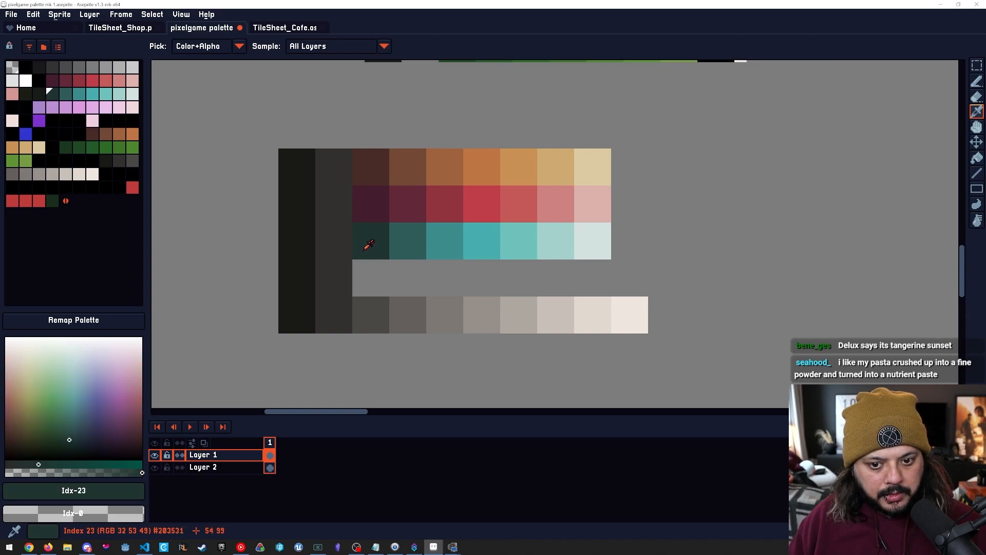
click(341, 244)
click(363, 245)
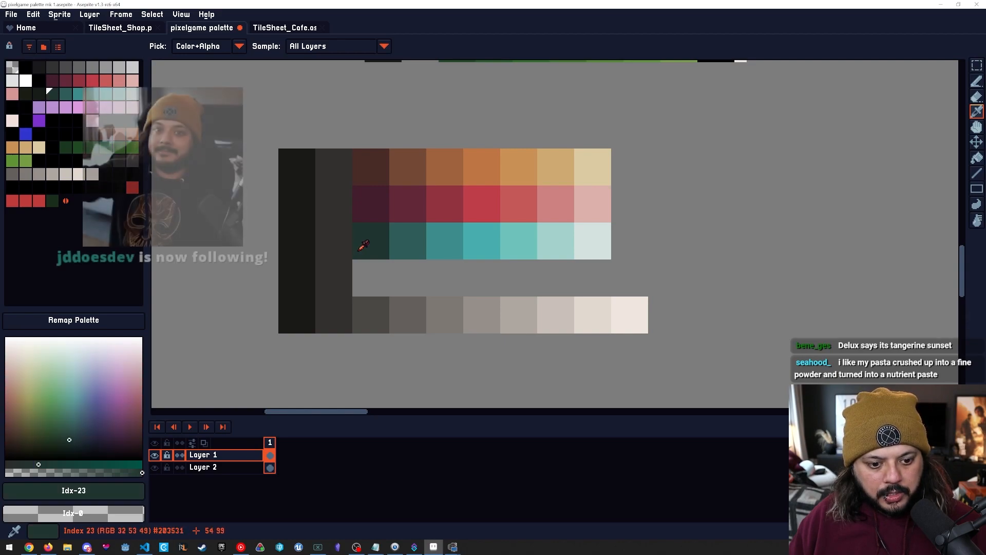
key(b)
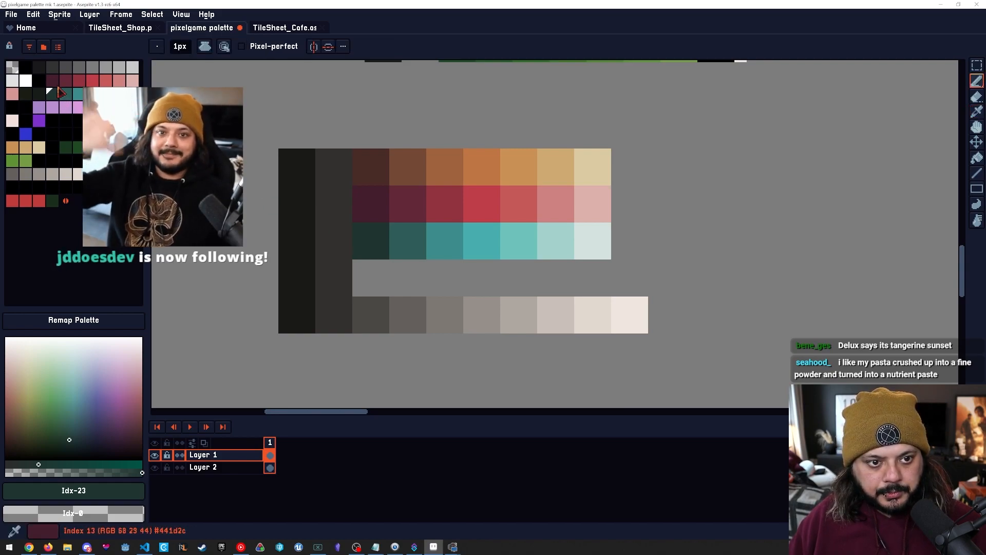
key(i)
click(338, 249)
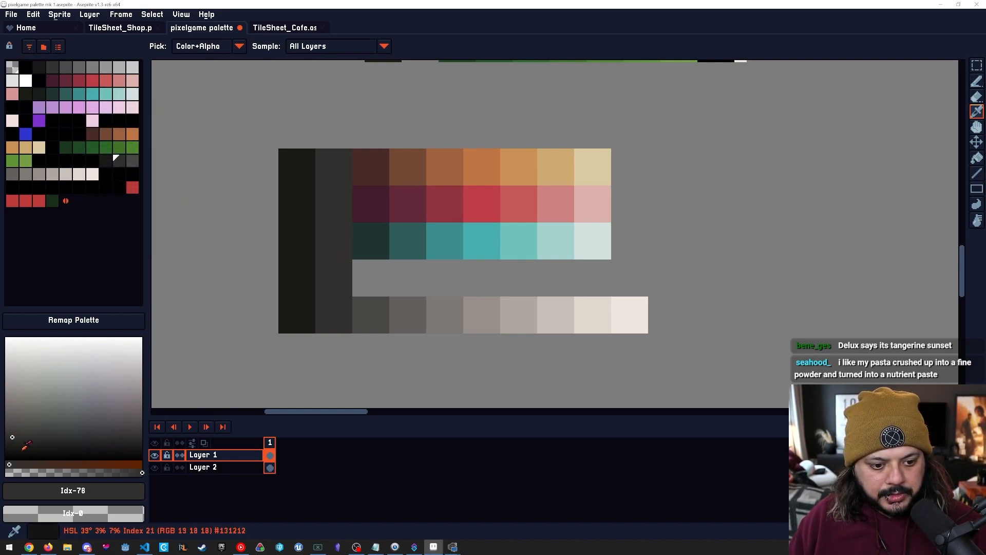
key(b)
key(i)
click(379, 239)
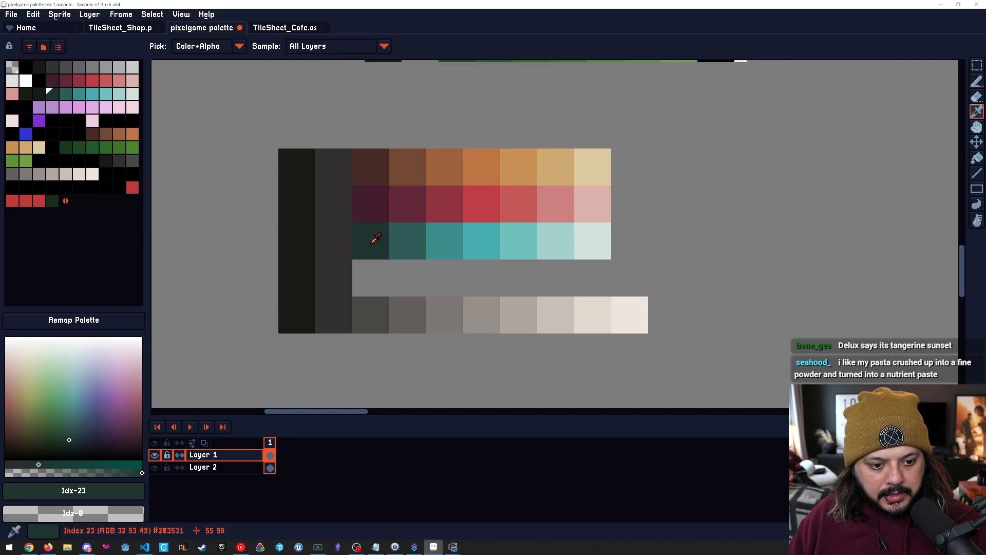
click(343, 248)
key(b)
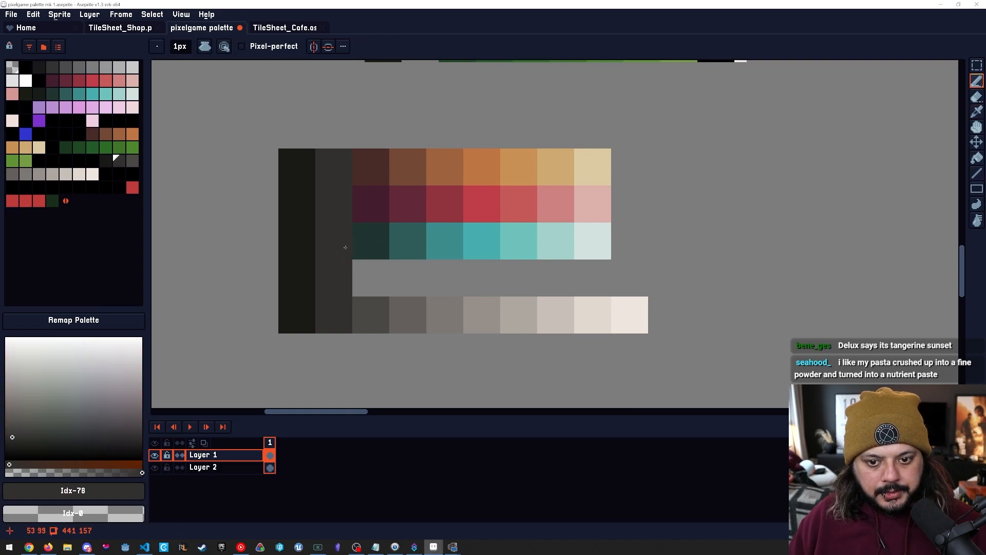
Delete the dark grey column above the grey ramp, between the near-black column and the coloured ramps.
key(m)
mouse_move(317, 151)
mouse_down()
mouse_move(339, 197)
mouse_move(332, 325)
mouse_move(346, 290)
mouse_up()
key(Delete)
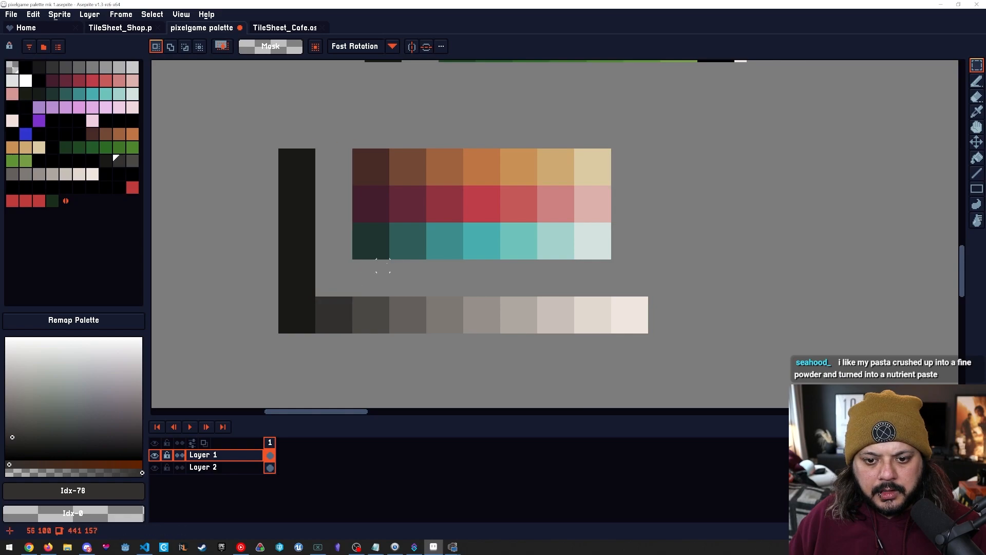
Move the brown, red and teal ramps together one swatch left so they touch the near-black column.
drag(354, 151, 606, 259)
drag(526, 247, 489, 247)
click(483, 324)
scroll(483, 324, down, 4)
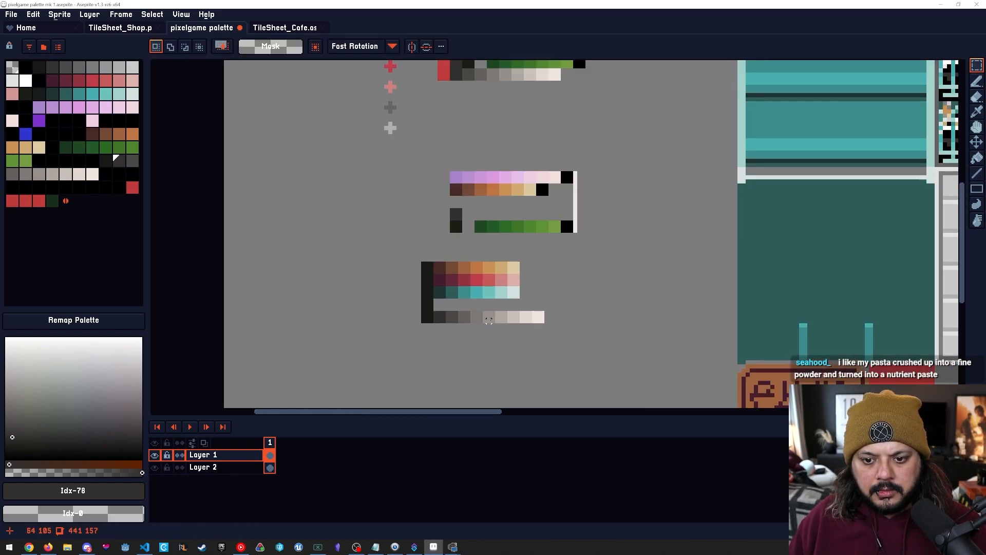
scroll(493, 334, down, 3)
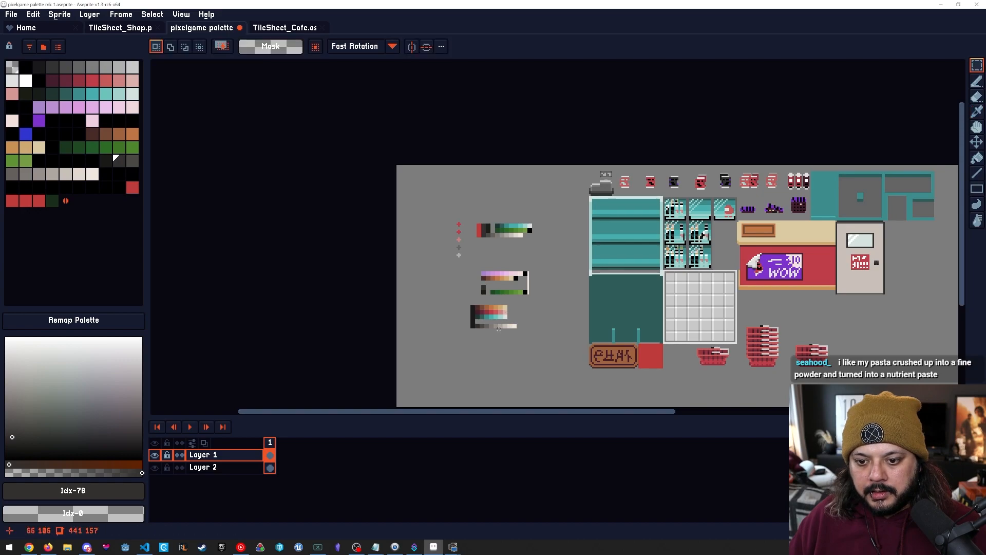
scroll(503, 324, up, 5)
drag(511, 237, 543, 310)
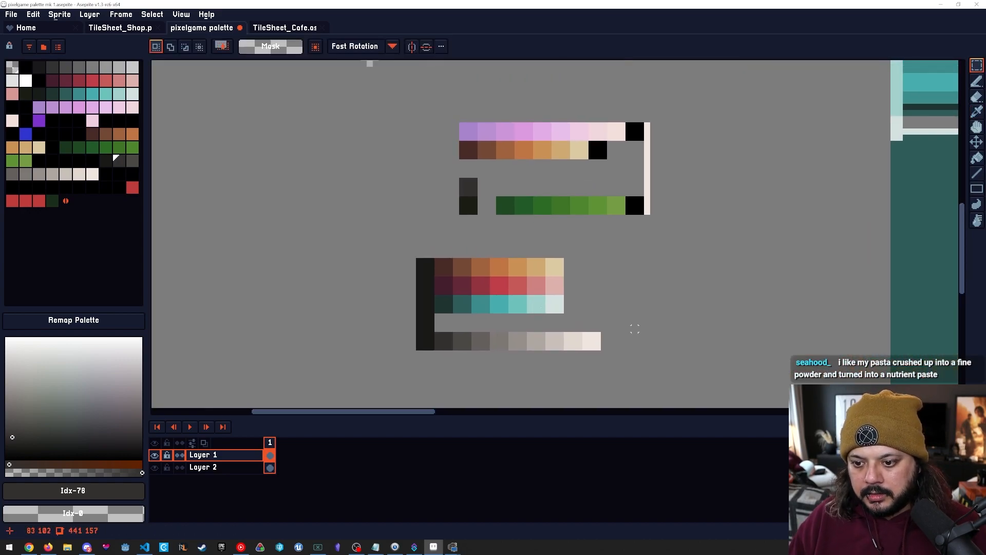
Draw a one-swatch-wide column in light beige palette colour 85 at the light end of the three coloured ramps, erasing the overshoot.
key(i)
click(546, 303)
key(b)
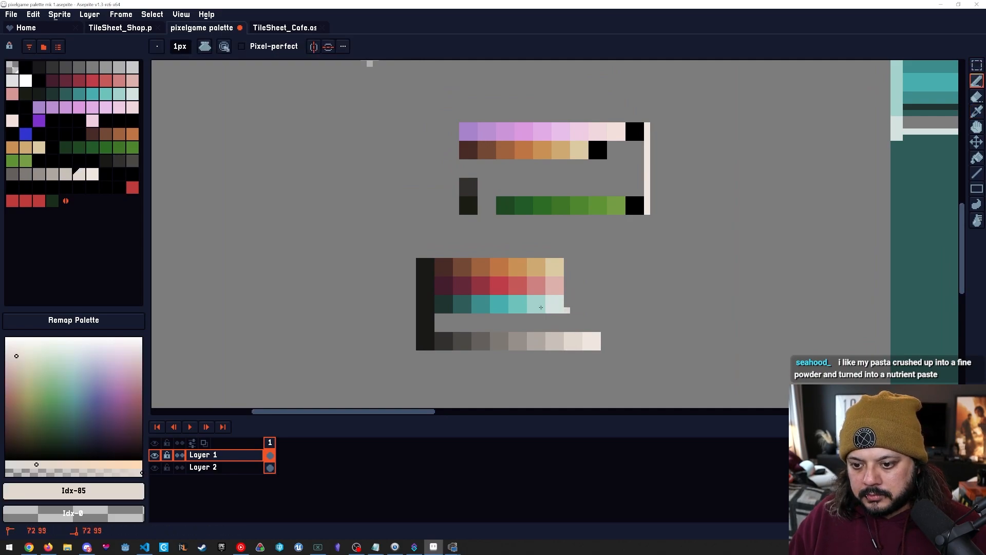
shift+click(567, 260)
shift+click(584, 260)
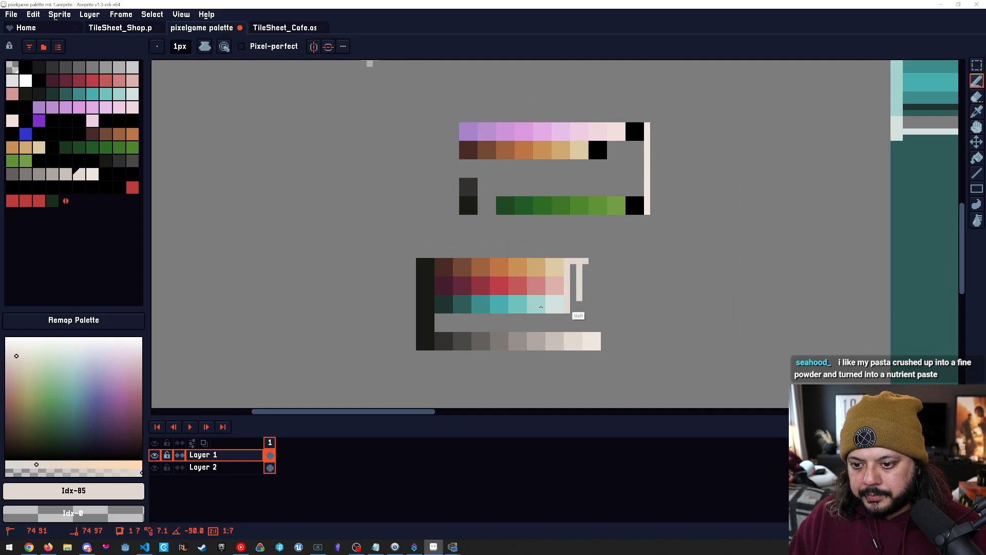
shift+click(580, 304)
shift+click(573, 272)
shift+click(574, 304)
key(e)
click(586, 261)
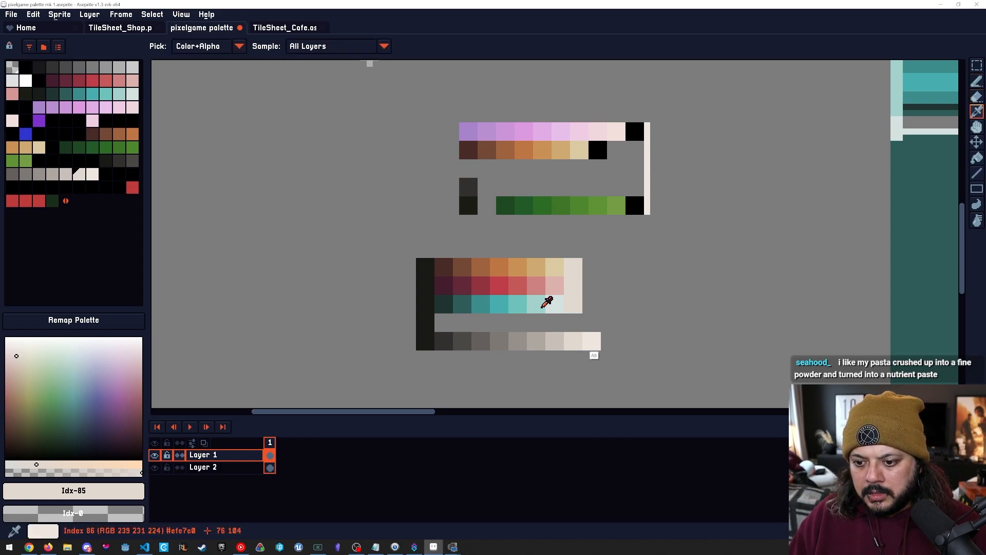
Fill the light column at the end of the coloured ramps with off-white palette colour 86.
alt+click(592, 337)
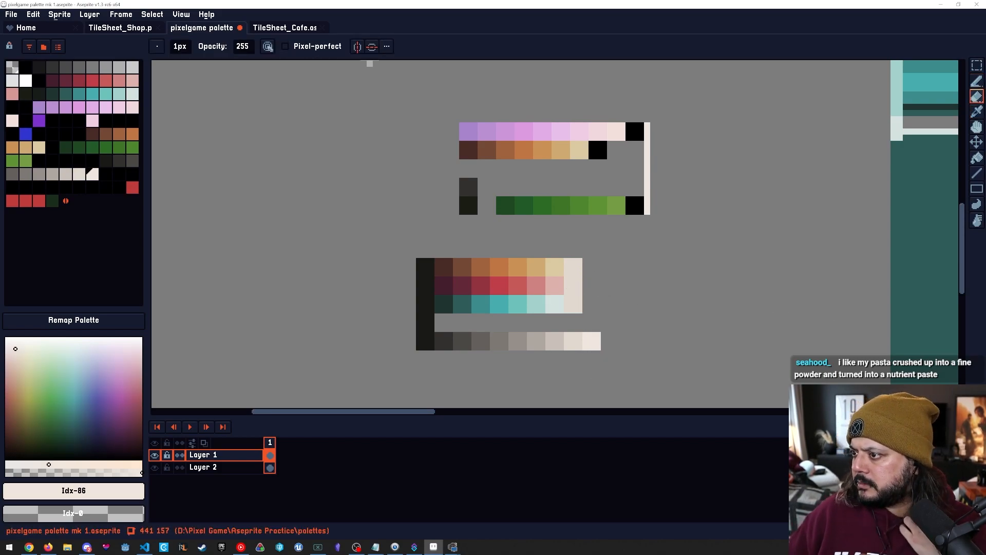
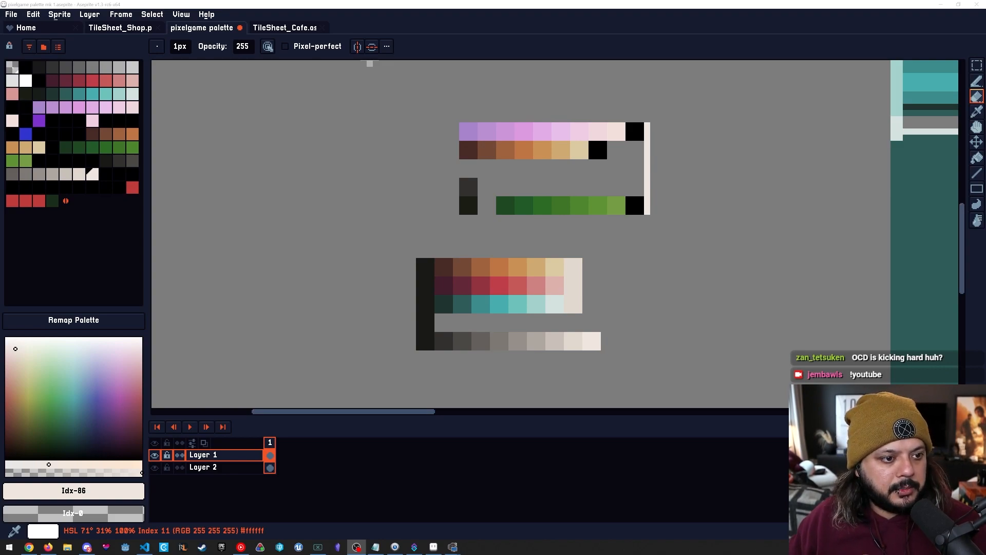
drag(377, 227, 338, 221)
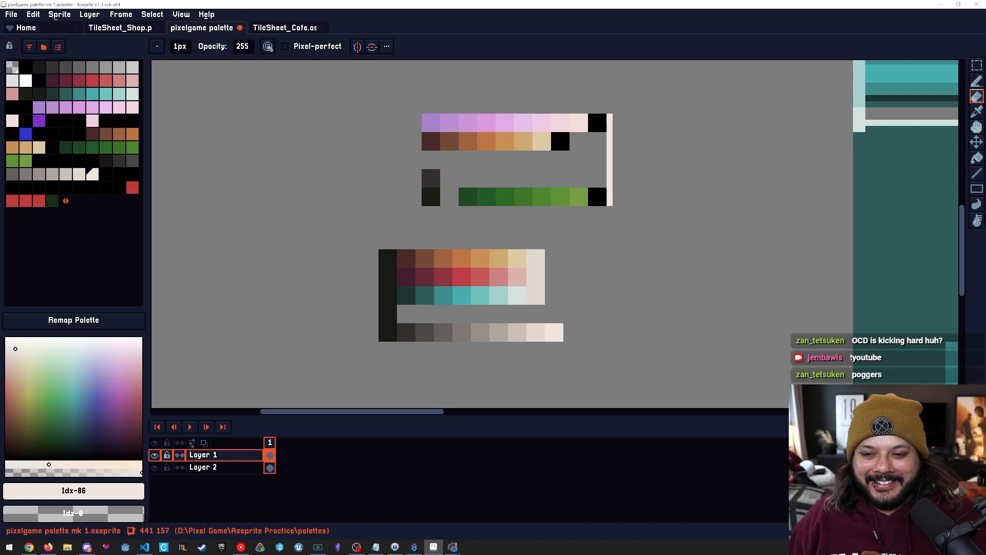
drag(614, 326, 573, 307)
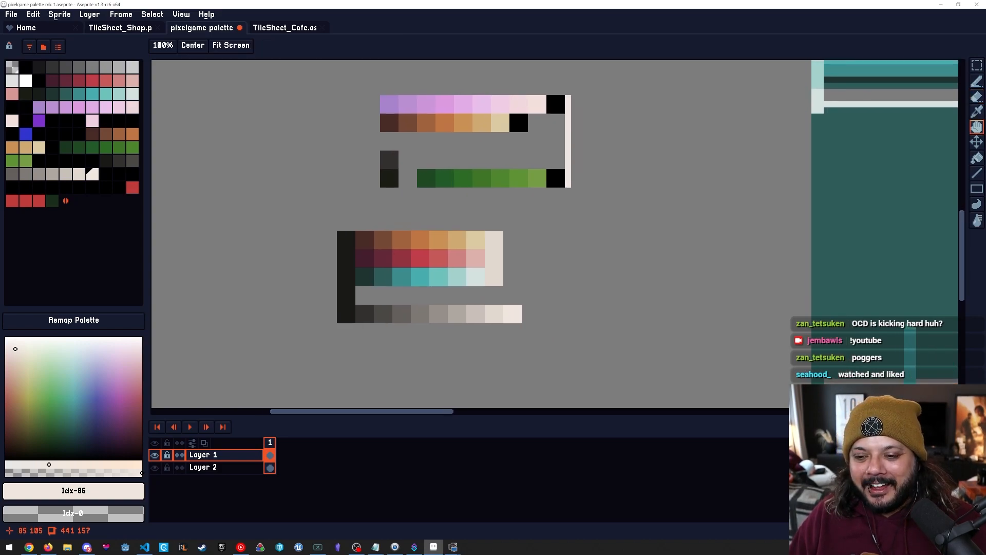
key(e)
scroll(514, 329, up, 3)
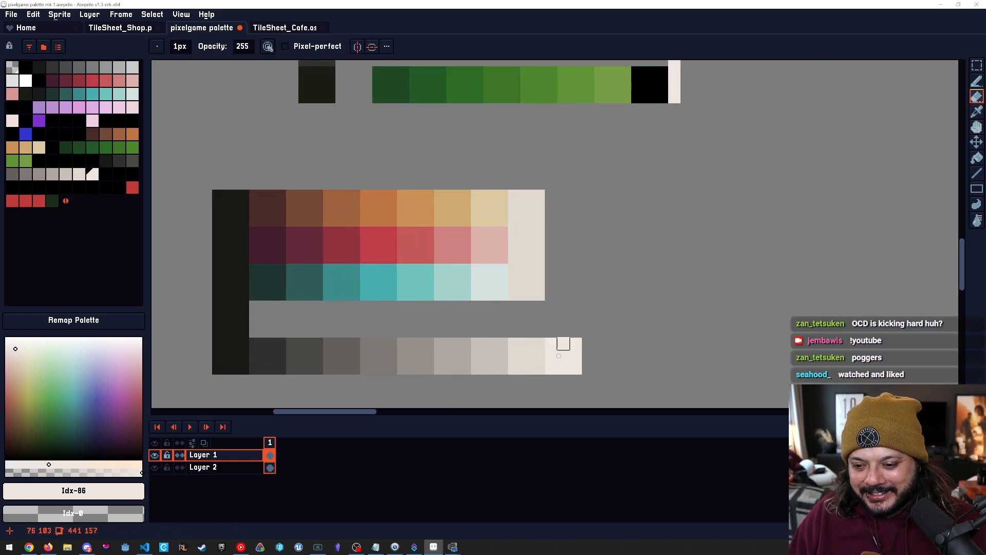
key(g)
click(526, 283)
scroll(574, 330, down, 1)
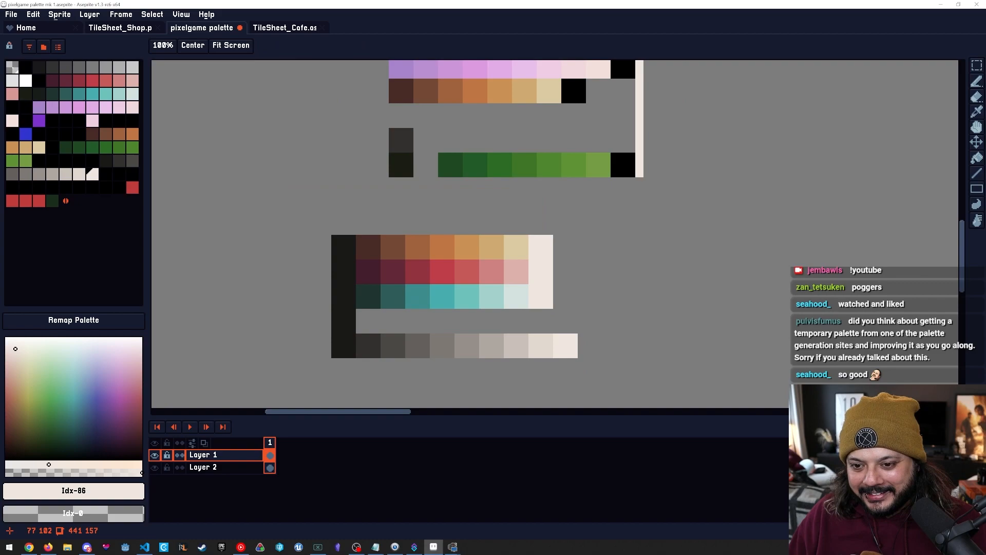
Add a one-swatch-wide white column in palette colour 11 beside the off-white column at the light end of the three coloured ramps.
scroll(574, 324, down, 2)
drag(574, 325, 626, 296)
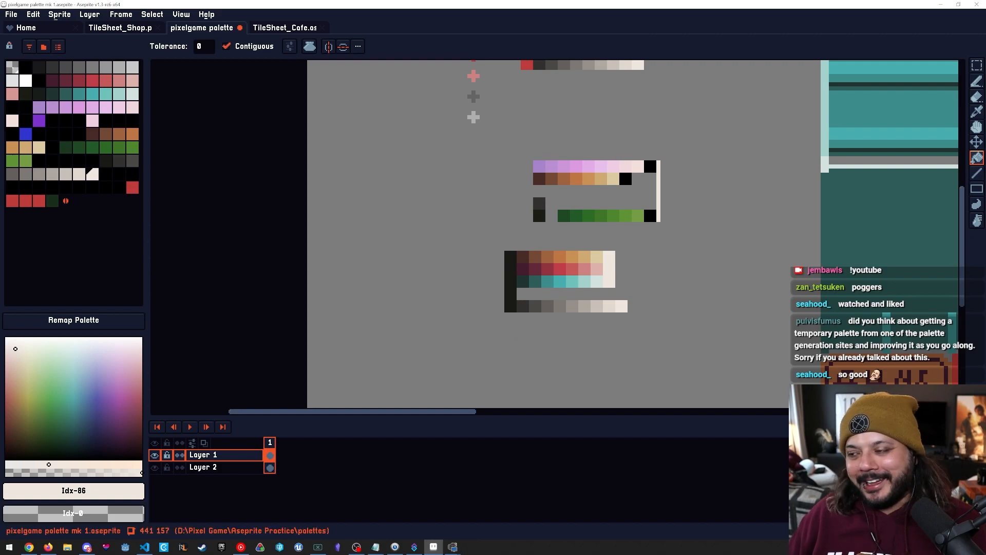
scroll(656, 271, up, 1)
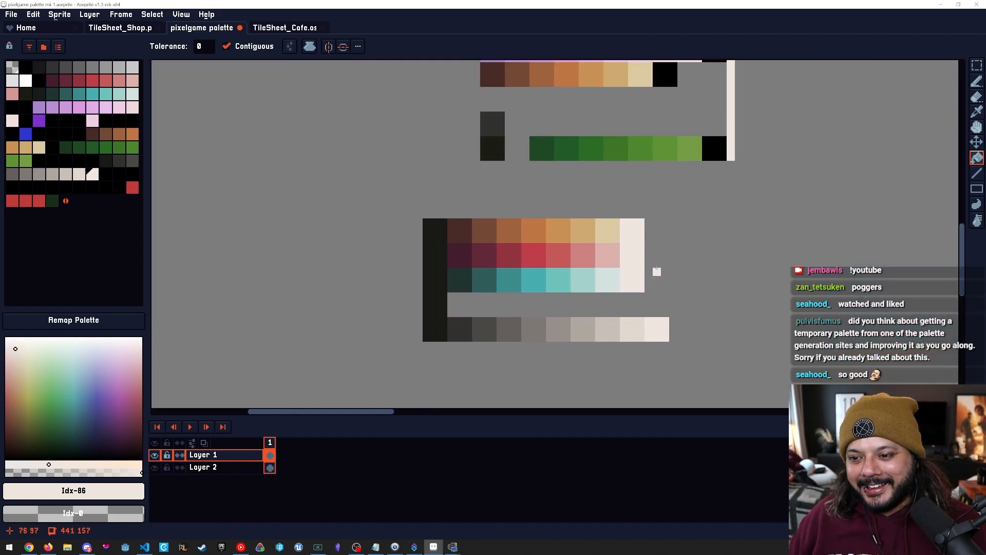
click(26, 81)
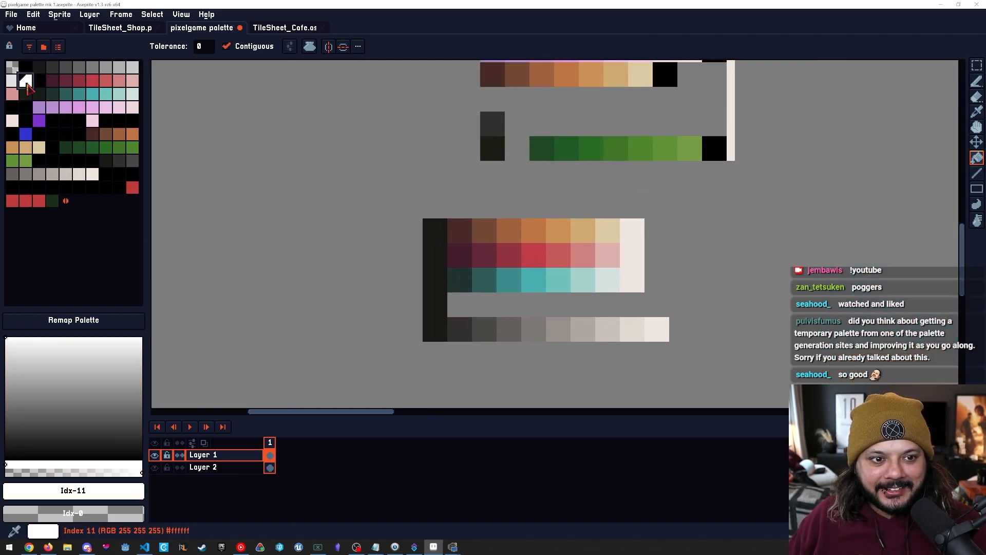
click(649, 286)
key(ctrl+z)
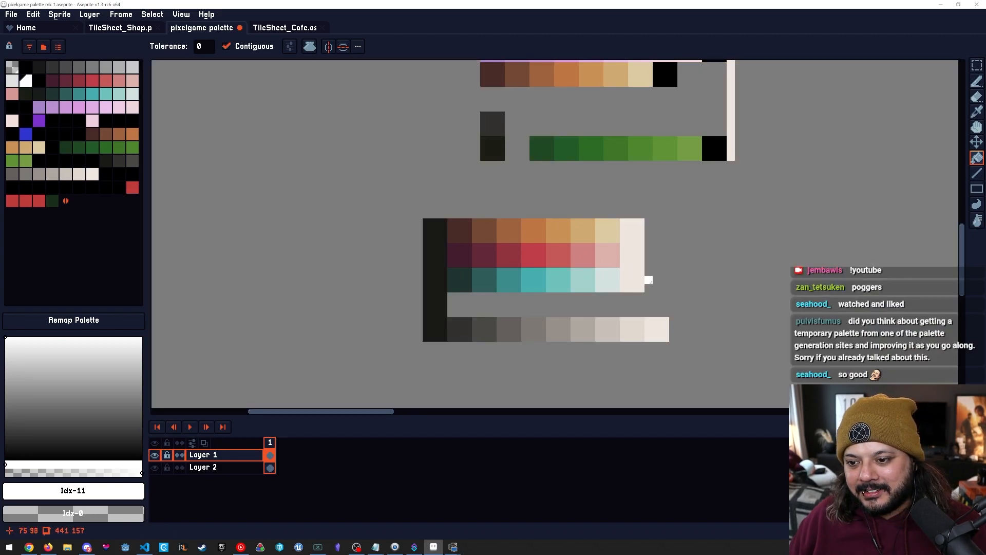
key(b)
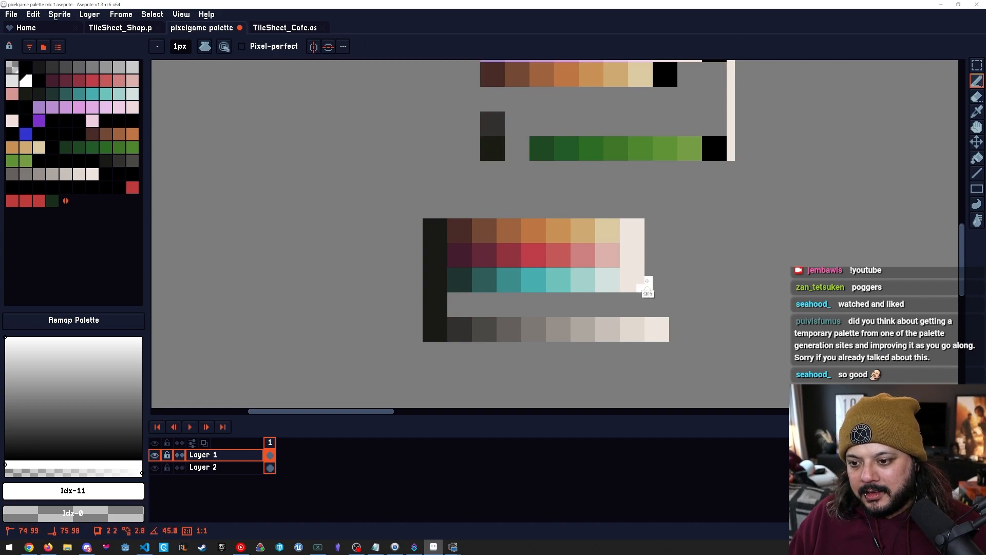
mouse_move(649, 289)
mouse_down()
mouse_move(650, 222)
mouse_move(666, 222)
mouse_move(666, 288)
mouse_move(655, 233)
mouse_up()
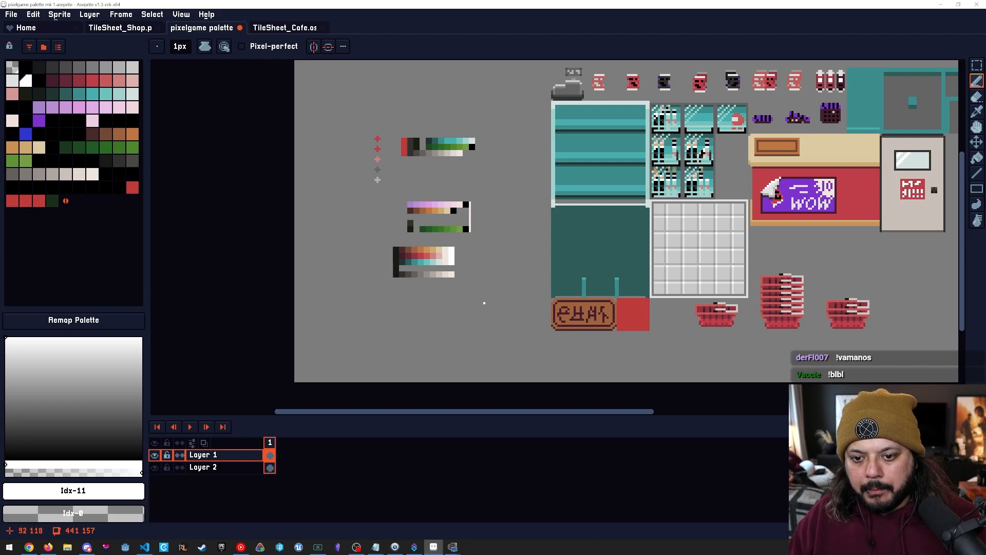
Handwrite the number 1 with the word "Now" beneath it in white, in the empty area below the grey ramp.
key(space)
drag(416, 261, 455, 265)
scroll(454, 274, up, 3)
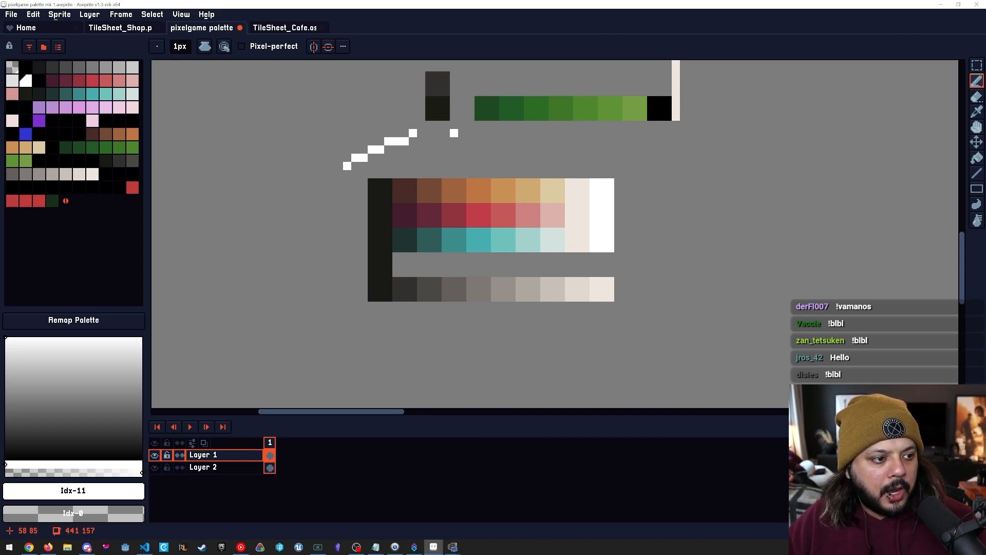
drag(519, 328, 503, 193)
key(b)
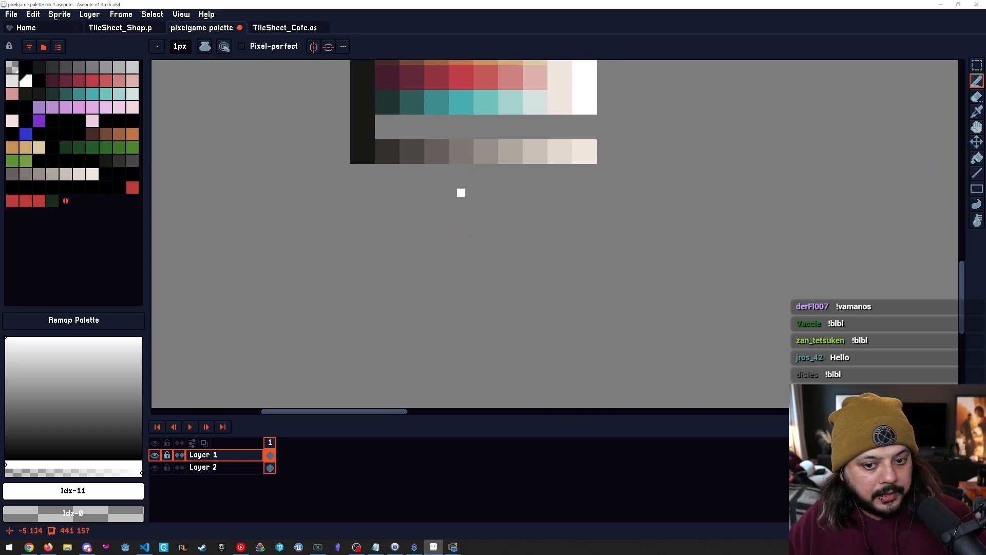
drag(297, 316, 337, 282)
drag(213, 240, 206, 331)
drag(214, 241, 254, 298)
mouse_move(263, 241)
mouse_down()
mouse_move(304, 288)
mouse_move(288, 274)
mouse_up()
mouse_move(333, 288)
mouse_down()
mouse_move(380, 303)
mouse_move(387, 281)
mouse_up()
mouse_move(300, 142)
mouse_down()
mouse_move(288, 200)
mouse_move(353, 200)
mouse_up()
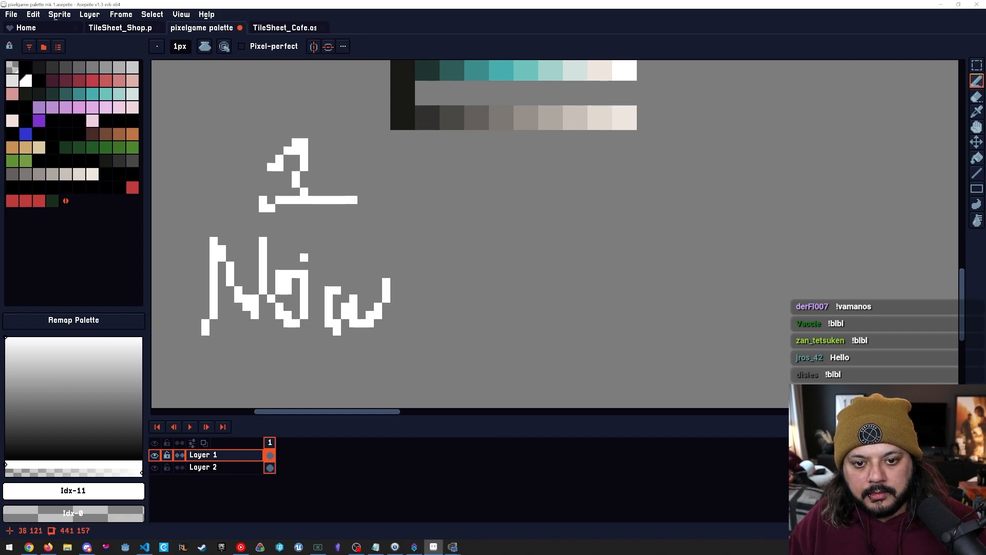
Handwrite the numbers 2, 3 and 4 in a row beside the 1, below the palette ramps.
drag(468, 166, 568, 200)
mouse_move(640, 158)
mouse_down()
mouse_move(715, 200)
mouse_move(665, 224)
mouse_up()
drag(853, 140, 933, 183)
drag(895, 165, 896, 236)
key(space)
mouse_move(806, 262)
mouse_down()
mouse_move(695, 243)
mouse_move(772, 254)
mouse_up()
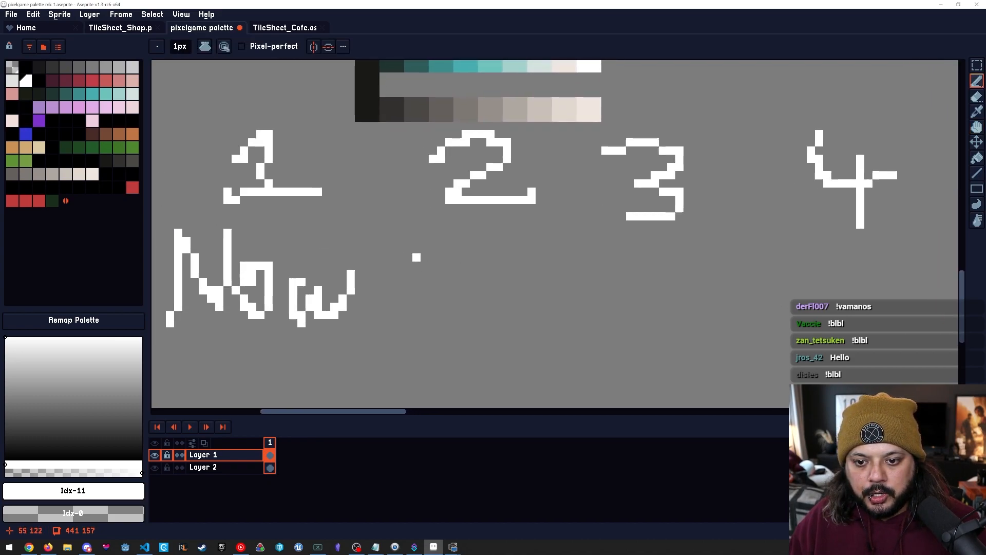
Handwrite "Thur" in white beneath the number 2.
drag(411, 261, 400, 340)
mouse_move(373, 265)
mouse_down()
mouse_move(437, 257)
mouse_move(441, 341)
mouse_up()
drag(441, 308, 475, 341)
mouse_move(490, 303)
mouse_down()
mouse_move(504, 335)
mouse_move(515, 298)
mouse_up()
mouse_move(532, 295)
mouse_down()
mouse_move(531, 341)
mouse_move(558, 298)
mouse_up()
key(space)
Handwrite "Friday" in white beneath the number 3.
mouse_move(646, 257)
mouse_down()
mouse_move(490, 233)
mouse_move(457, 324)
mouse_up()
drag(466, 252, 490, 241)
mouse_move(465, 286)
mouse_down()
mouse_move(482, 275)
mouse_move(498, 316)
mouse_up()
mouse_move(501, 296)
mouse_down()
mouse_move(531, 282)
mouse_move(540, 324)
mouse_up()
drag(548, 256, 545, 308)
drag(588, 246, 588, 328)
mouse_move(626, 295)
mouse_down()
mouse_move(596, 318)
mouse_move(629, 326)
mouse_up()
mouse_move(644, 288)
mouse_down()
mouse_move(649, 319)
mouse_move(619, 352)
mouse_up()
key(space)
Handwrite the time "8 pm CEST" in white beneath "Friday".
drag(643, 334, 646, 200)
mouse_move(491, 234)
mouse_down()
mouse_move(452, 297)
mouse_move(455, 288)
mouse_up()
drag(520, 277, 511, 339)
mouse_move(524, 267)
mouse_down()
mouse_move(534, 308)
mouse_move(577, 265)
mouse_move(617, 292)
mouse_move(578, 364)
mouse_up()
drag(618, 311, 618, 355)
mouse_move(621, 309)
mouse_down()
mouse_move(642, 306)
mouse_move(645, 329)
mouse_up()
drag(609, 355, 644, 354)
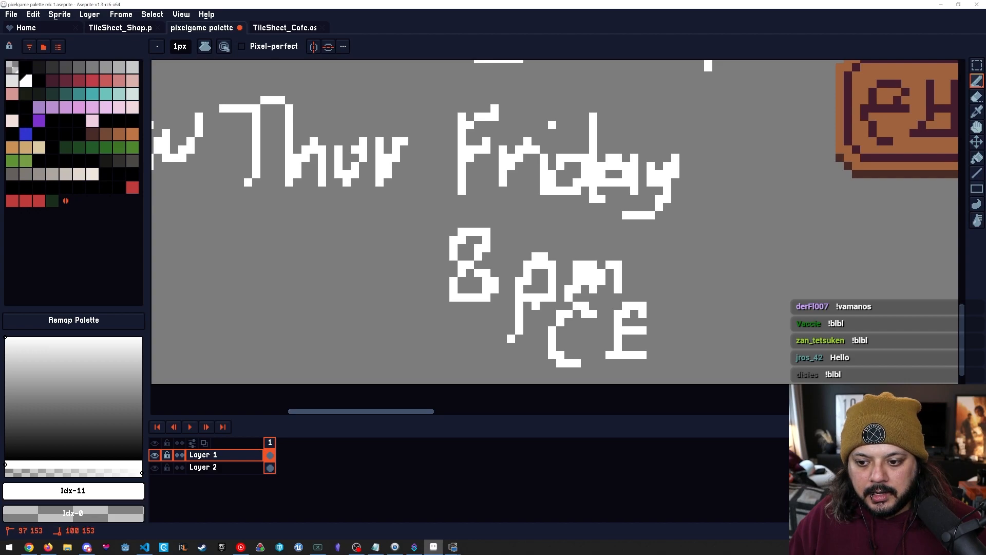
drag(686, 297, 660, 360)
click(741, 306)
drag(742, 297, 725, 357)
drag(709, 298, 766, 289)
Move the notes for 1, 2 and 3 to the left, leaving the 4 in place with more space around it.
mouse_move(692, 125)
mouse_down()
mouse_move(691, 239)
mouse_move(751, 241)
mouse_move(624, 232)
mouse_up()
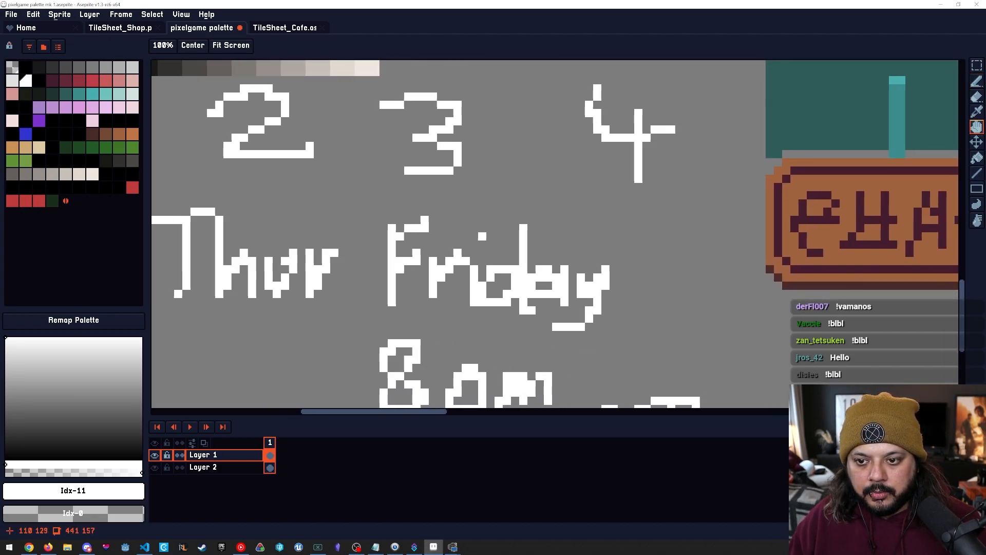
drag(564, 307, 644, 271)
scroll(637, 278, down, 3)
key(m)
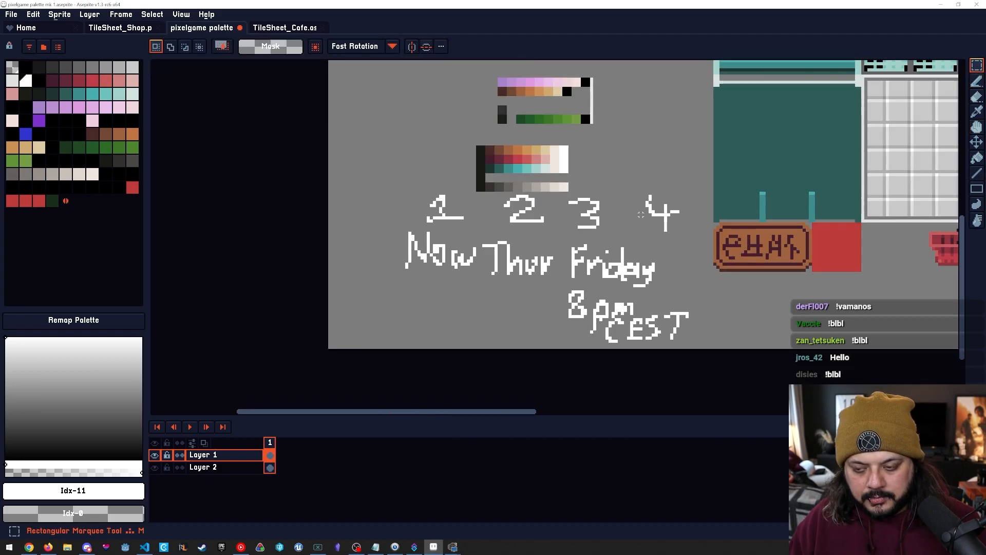
drag(710, 189, 610, 294)
drag(455, 344, 390, 351)
mouse_move(387, 164)
mouse_down()
mouse_move(507, 187)
mouse_move(681, 190)
mouse_move(635, 216)
mouse_move(601, 216)
mouse_move(626, 244)
mouse_move(660, 215)
mouse_up()
click(746, 313)
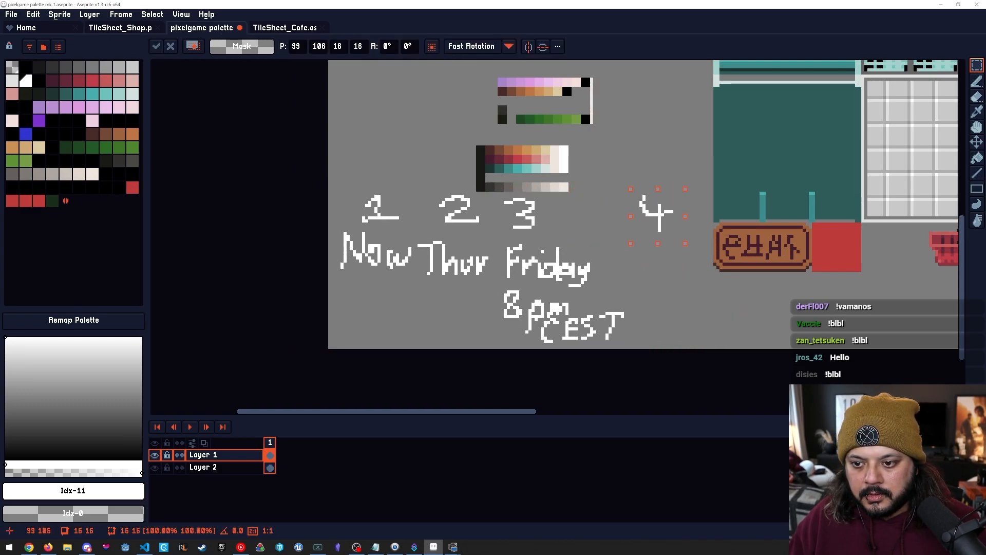
scroll(648, 316, up, 2)
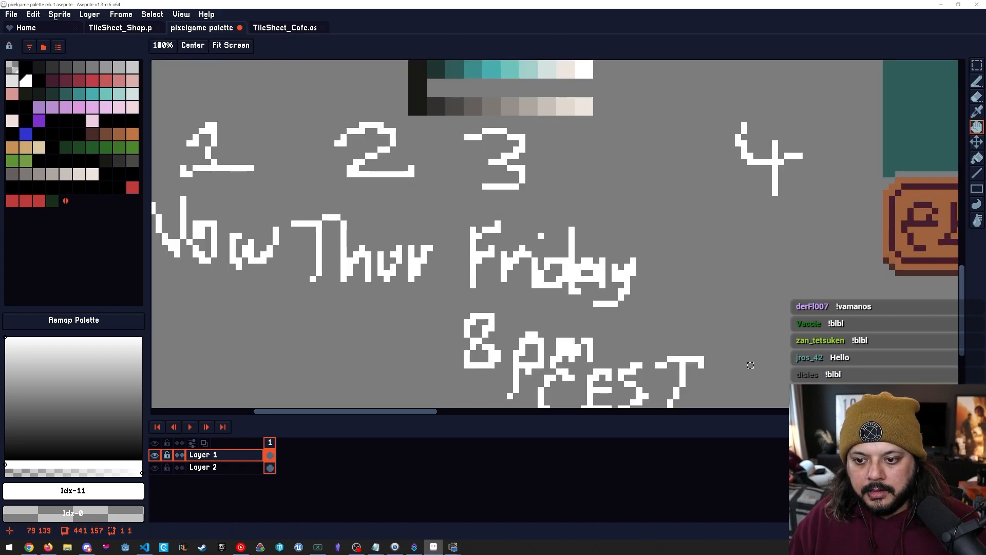
drag(751, 366, 721, 327)
key(b)
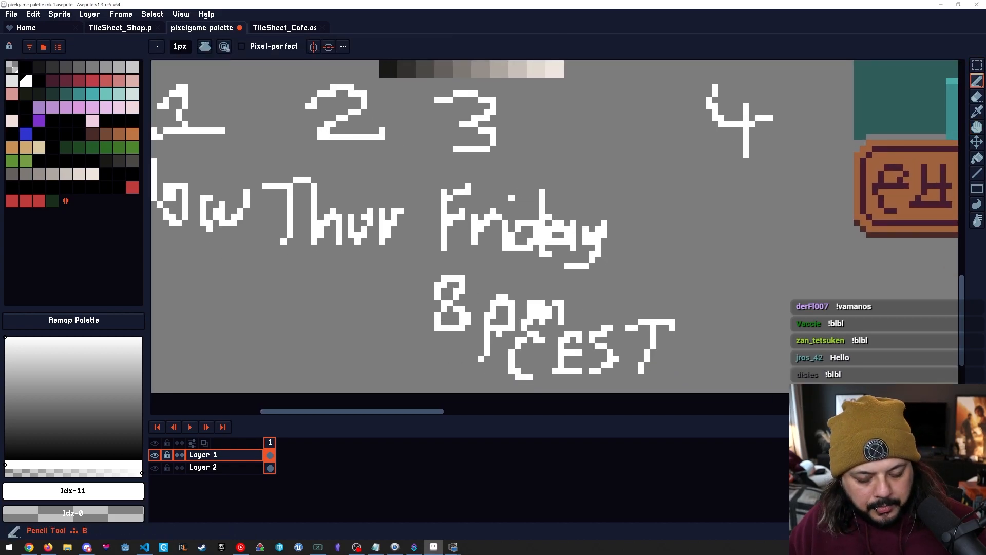
mouse_move(544, 167)
mouse_down()
mouse_move(434, 291)
mouse_move(545, 185)
mouse_up()
key(ctrl+z)
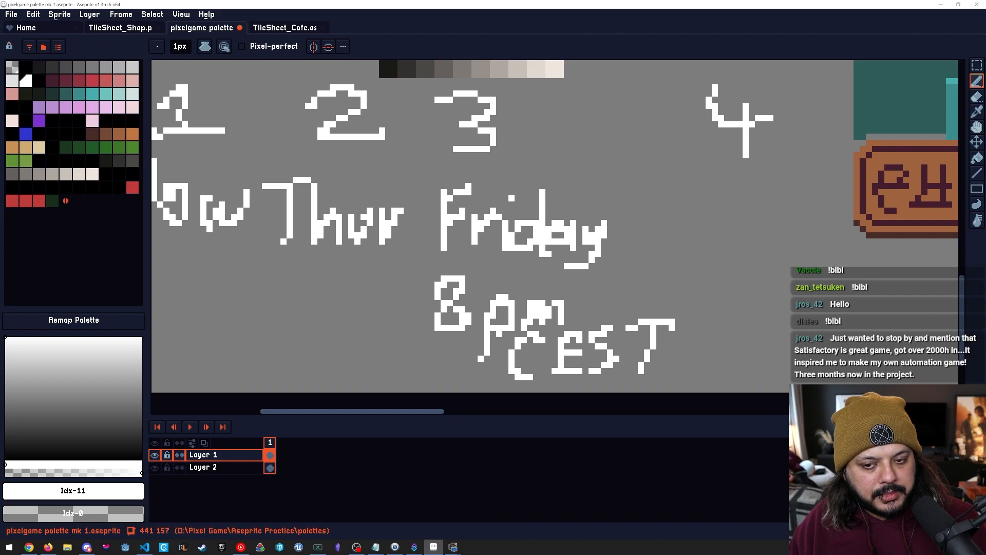
Erase the 8 in the time note beneath "Friday" and write a 6 in its place.
drag(750, 303, 720, 268)
mouse_move(580, 238)
mouse_down()
mouse_move(634, 235)
mouse_move(598, 221)
mouse_move(547, 232)
mouse_move(561, 232)
mouse_up()
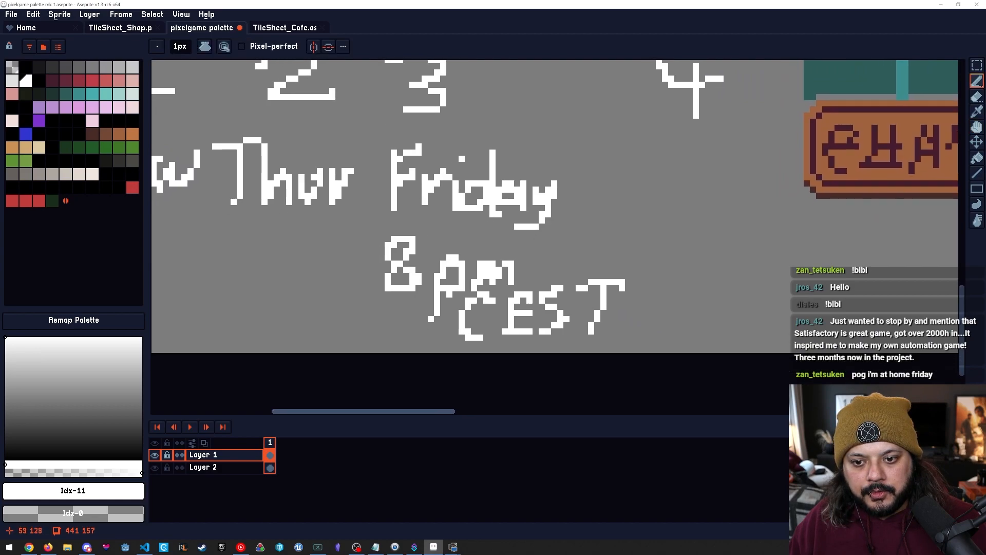
key(e)
mouse_move(409, 239)
mouse_down()
mouse_move(387, 270)
mouse_move(388, 293)
mouse_move(412, 251)
mouse_move(419, 288)
mouse_up()
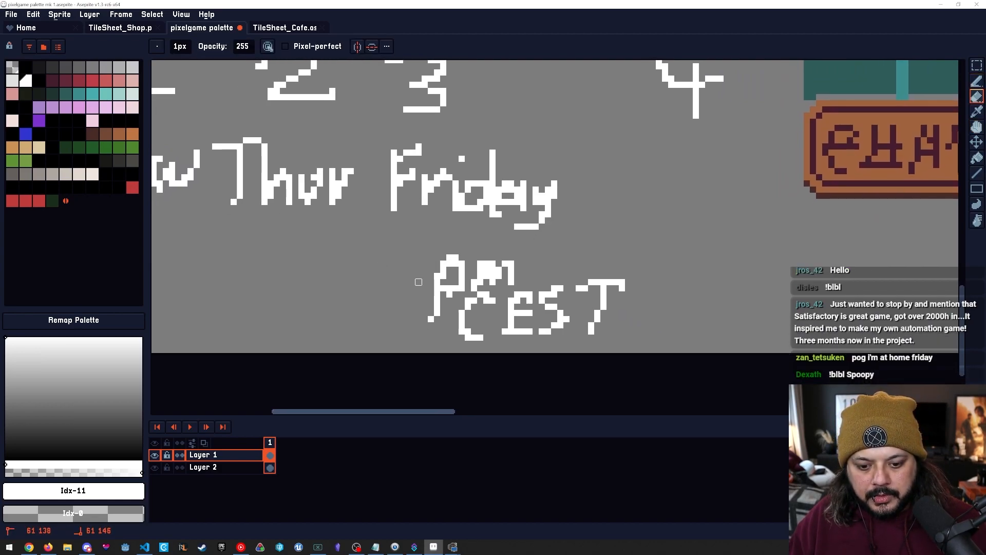
key(b)
mouse_move(388, 251)
mouse_down()
mouse_move(395, 240)
mouse_move(362, 310)
mouse_move(383, 283)
mouse_up()
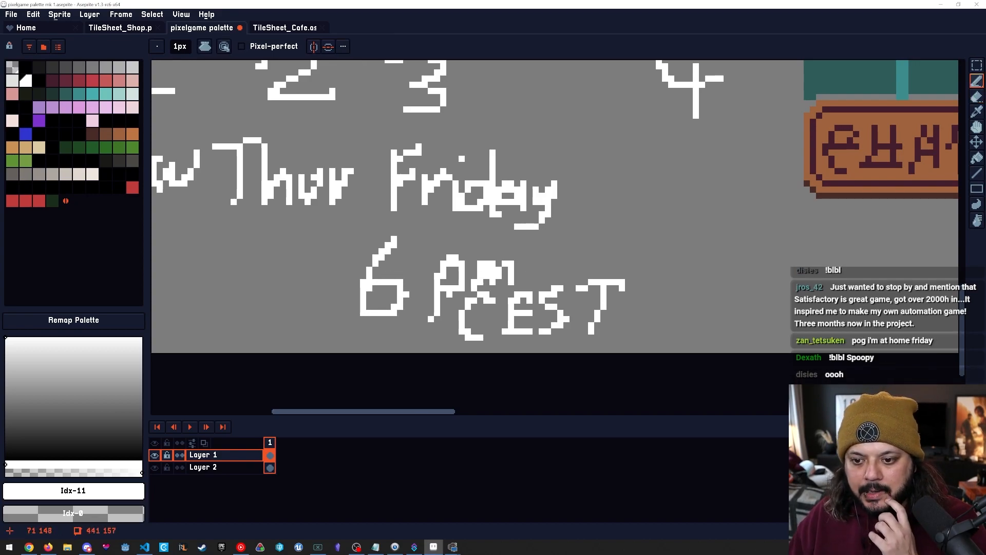
Handwrite "Sun" in white beneath the number 4.
mouse_move(480, 227)
mouse_down()
mouse_move(517, 265)
mouse_move(488, 249)
mouse_move(495, 245)
mouse_move(483, 255)
mouse_move(519, 256)
mouse_move(475, 263)
mouse_up()
key(space)
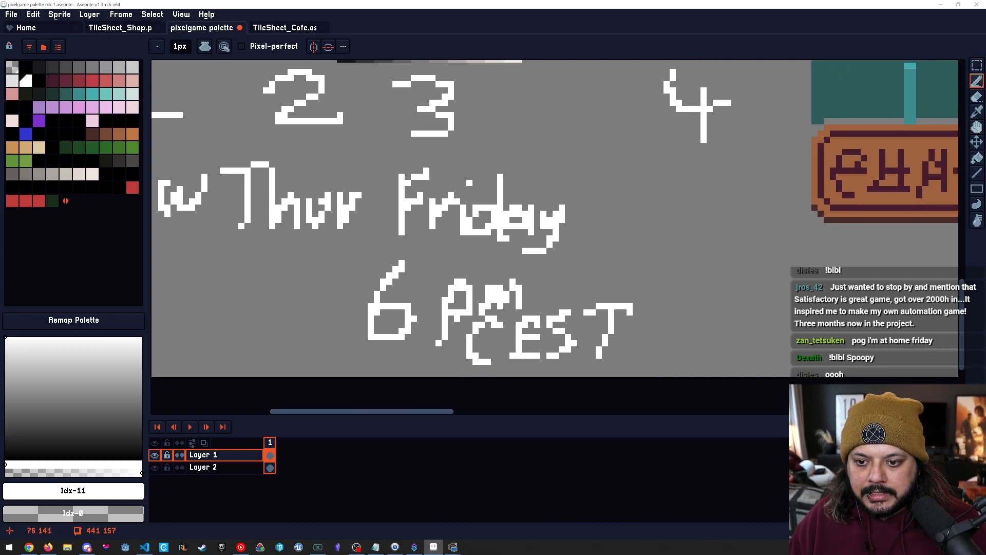
drag(477, 234, 326, 233)
drag(540, 176, 514, 238)
mouse_move(551, 194)
mouse_down()
mouse_move(577, 221)
mouse_move(631, 218)
mouse_up()
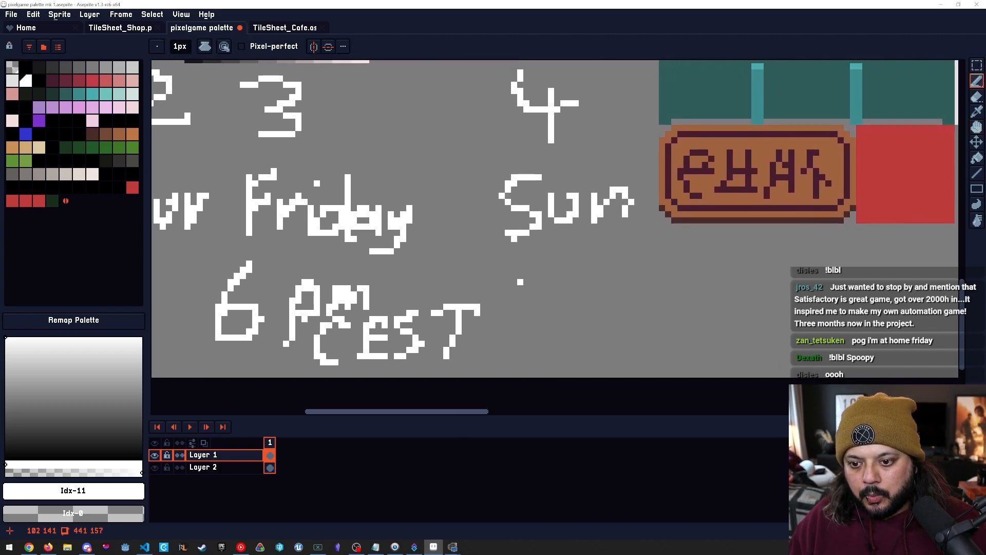
Handwrite the time "1 PM" in white beneath "Sun".
drag(526, 267, 526, 333)
drag(572, 288, 561, 333)
mouse_move(563, 296)
mouse_down()
mouse_move(590, 280)
mouse_move(575, 306)
mouse_move(653, 270)
mouse_move(668, 327)
mouse_up()
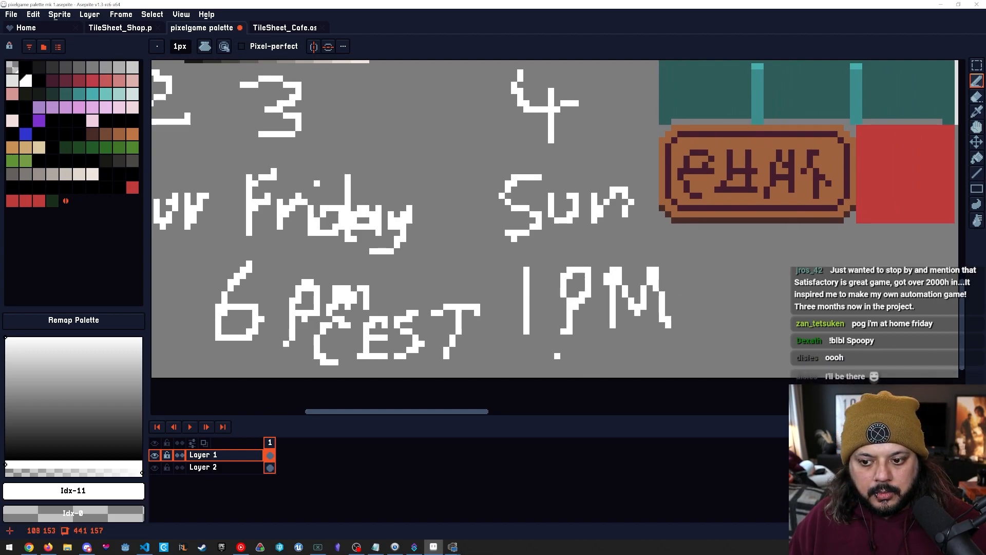
key(space)
mouse_move(594, 362)
mouse_down()
mouse_move(595, 308)
mouse_move(489, 332)
mouse_up()
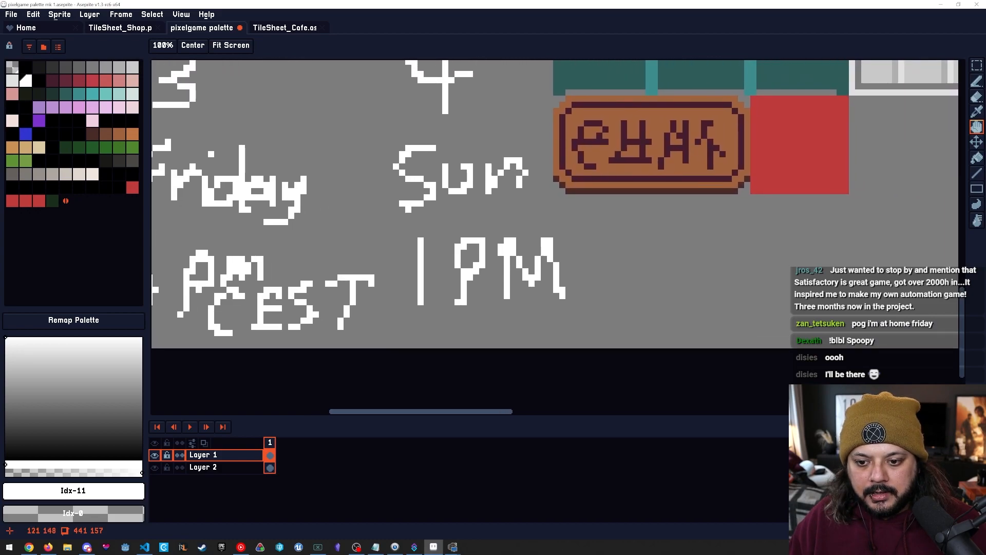
Handwrite the word "halloween" in white after the 1 PM note.
mouse_move(603, 244)
mouse_down()
mouse_move(603, 311)
mouse_move(664, 311)
mouse_up()
drag(673, 251, 674, 310)
drag(689, 245, 689, 311)
drag(716, 277, 723, 277)
mouse_move(741, 271)
mouse_down()
mouse_move(741, 283)
mouse_move(784, 265)
mouse_move(834, 302)
mouse_move(871, 302)
mouse_up()
mouse_move(895, 271)
mouse_down()
mouse_move(917, 298)
mouse_move(620, 296)
mouse_move(571, 281)
mouse_up()
Handwrite the word "Charity" in white after "halloween".
mouse_move(694, 256)
mouse_down()
mouse_move(670, 305)
mouse_move(707, 305)
mouse_up()
mouse_move(719, 238)
mouse_down()
mouse_move(744, 300)
mouse_move(774, 312)
mouse_up()
drag(793, 281, 818, 281)
drag(830, 281, 824, 300)
drag(830, 244, 837, 250)
mouse_move(861, 256)
mouse_down()
mouse_move(849, 307)
mouse_move(867, 275)
mouse_up()
drag(873, 287, 824, 342)
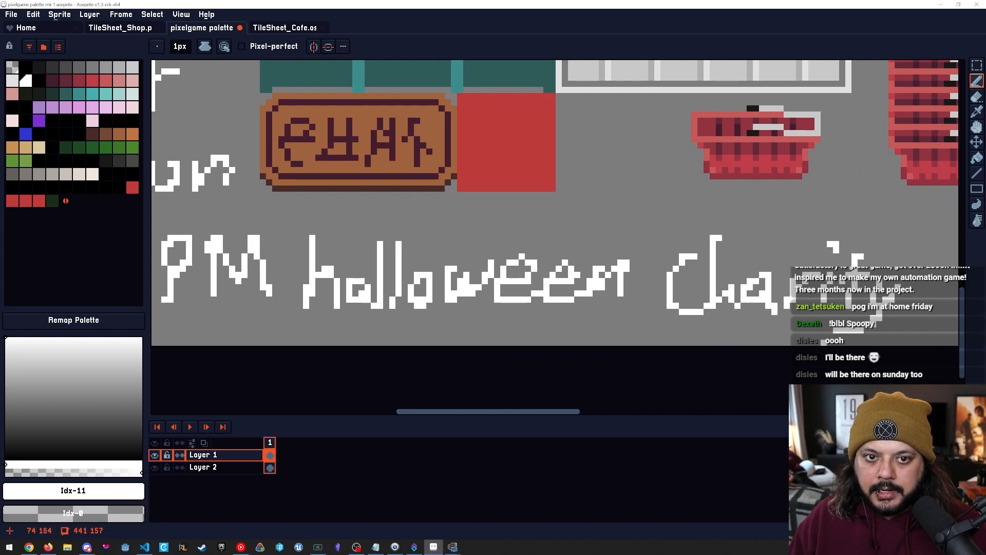
mouse_move(485, 300)
mouse_down()
mouse_move(541, 296)
mouse_move(528, 289)
mouse_move(611, 270)
mouse_up()
scroll(640, 273, down, 1)
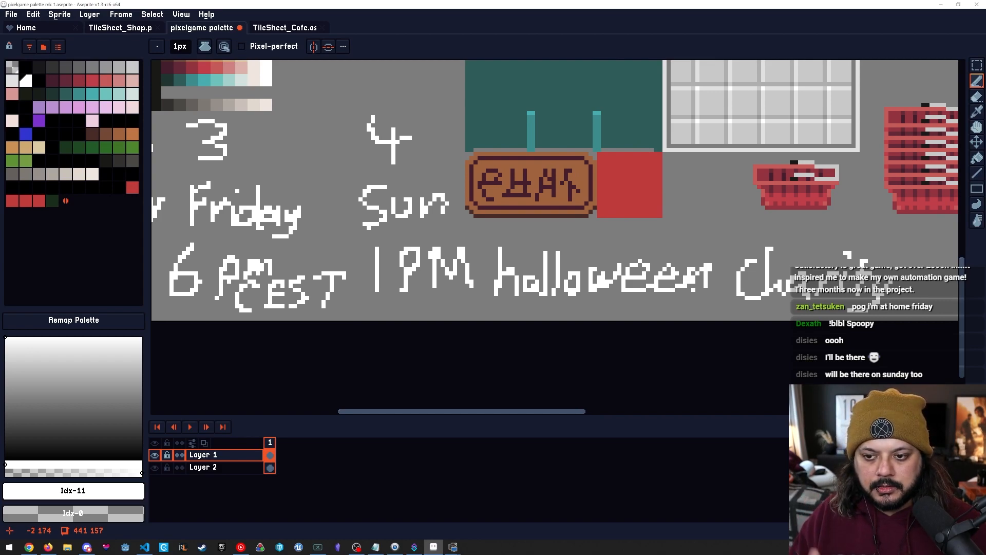
mouse_move(585, 282)
mouse_down()
mouse_move(648, 281)
mouse_move(618, 268)
mouse_up()
drag(522, 290, 550, 285)
drag(564, 239, 523, 235)
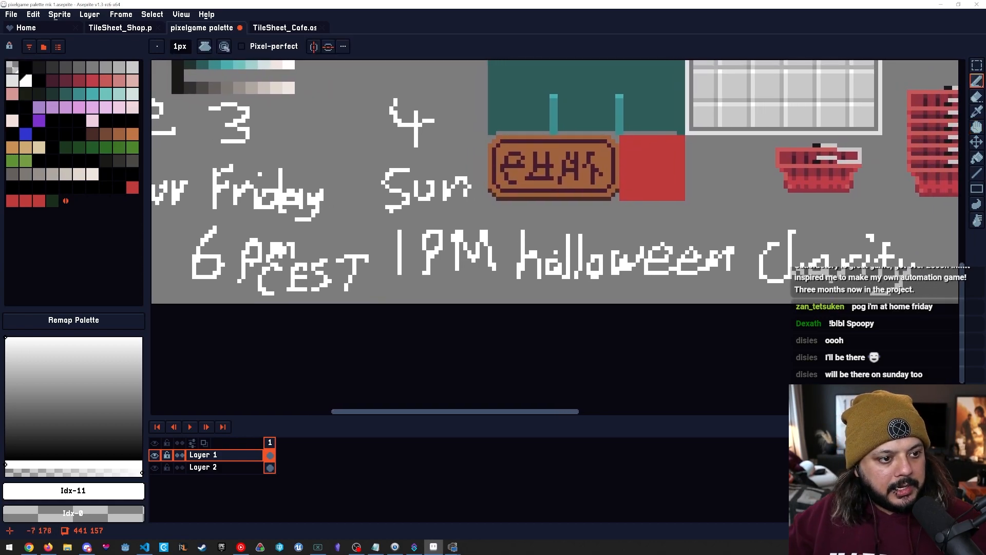
drag(605, 274, 581, 277)
Delete the "1 PM halloween Charity" line and all the other handwritten schedule notes below the palette ramps.
key(m)
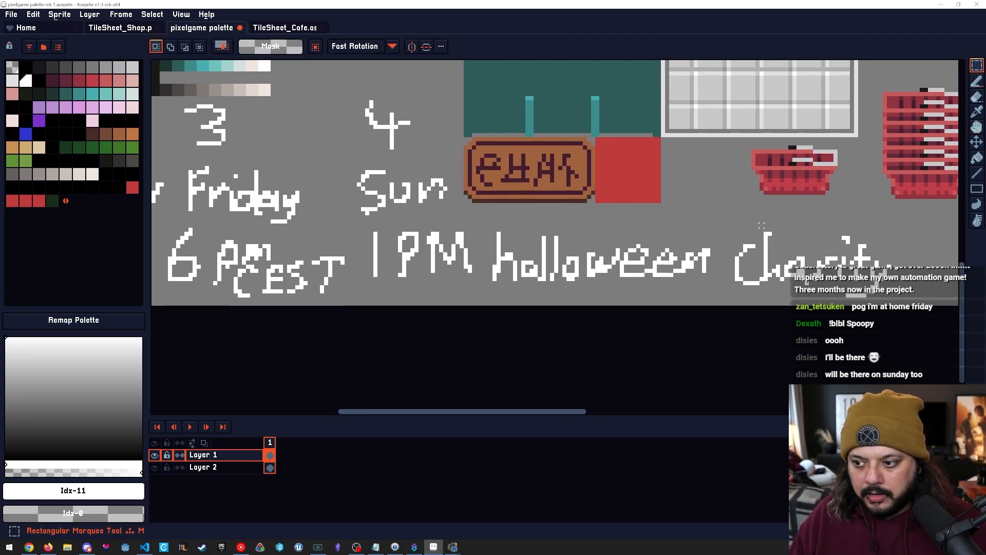
drag(903, 218, 367, 307)
key(Delete)
drag(355, 221, 568, 275)
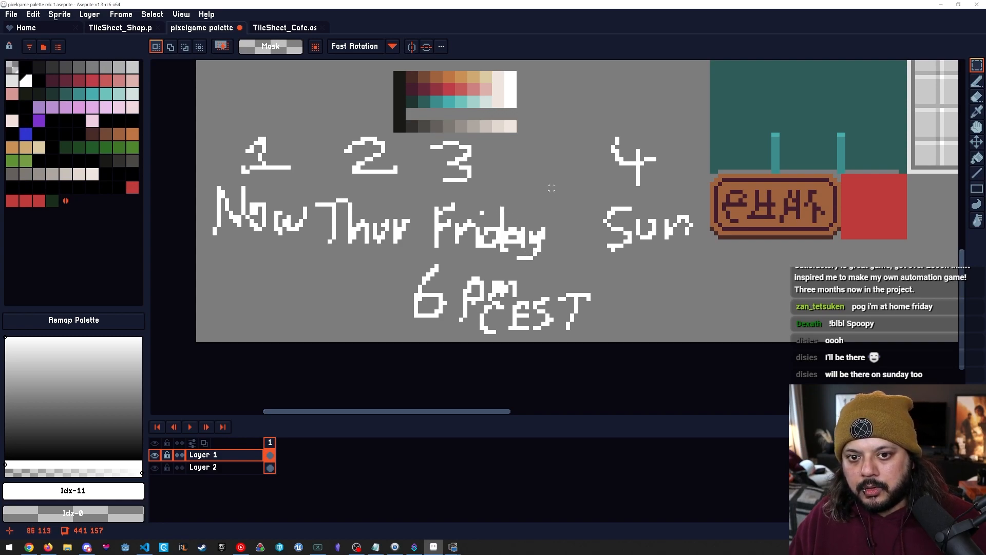
drag(600, 126, 709, 265)
click(667, 310)
drag(208, 132, 700, 341)
key(Delete)
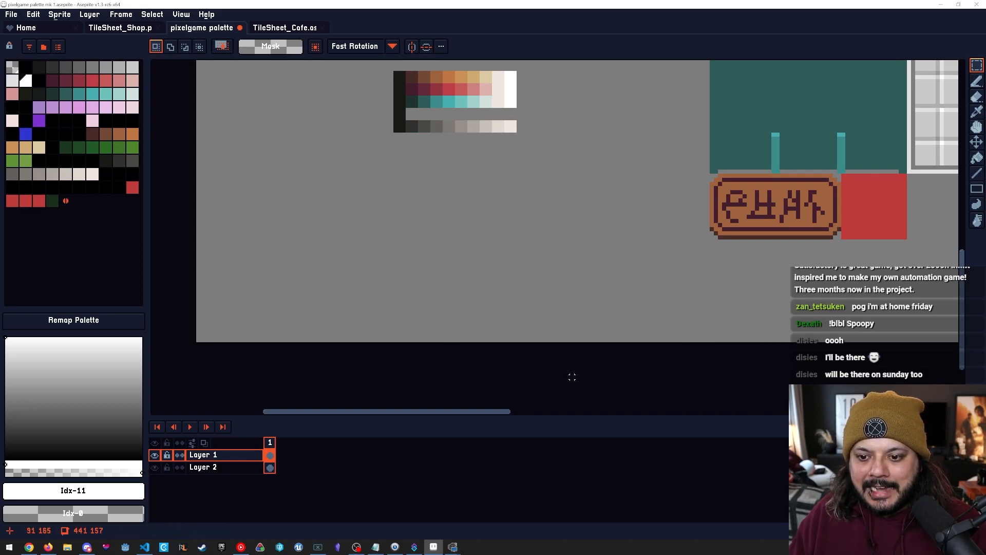
Sketch a large S and a plus-shaped mark in white below the ramps and cross them out with two diagonal strokes.
key(b)
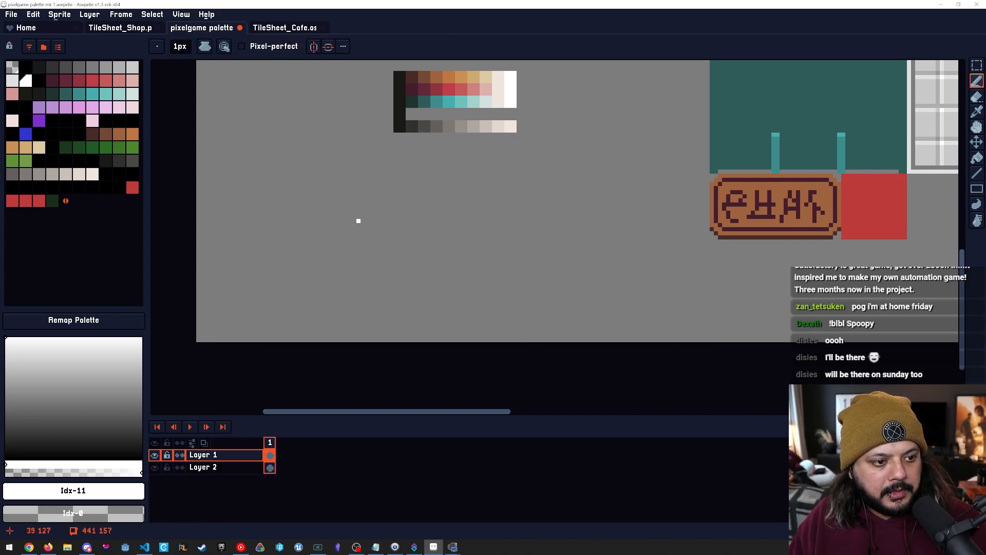
drag(331, 188, 296, 253)
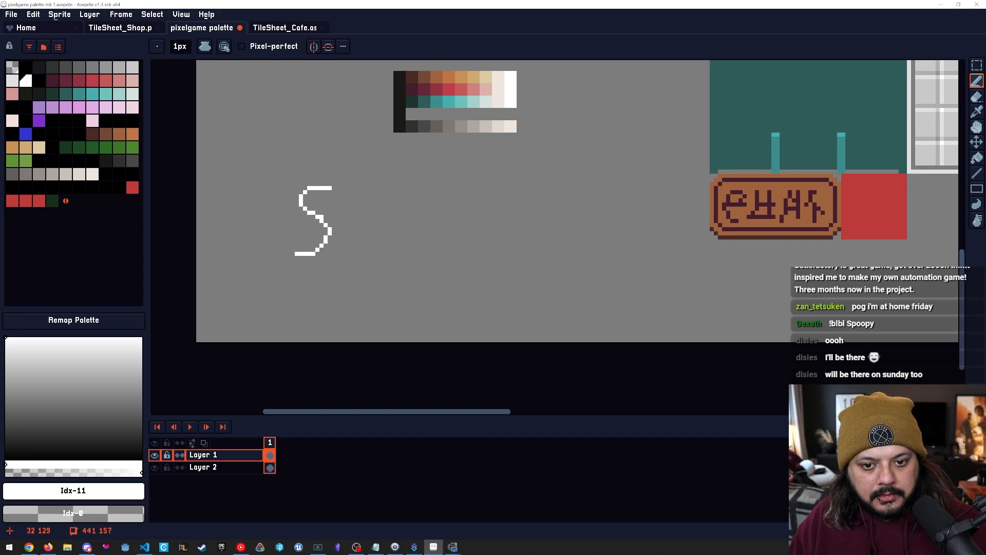
drag(363, 220, 376, 255)
drag(395, 191, 396, 247)
drag(373, 221, 434, 217)
drag(263, 172, 417, 280)
drag(274, 289, 424, 172)
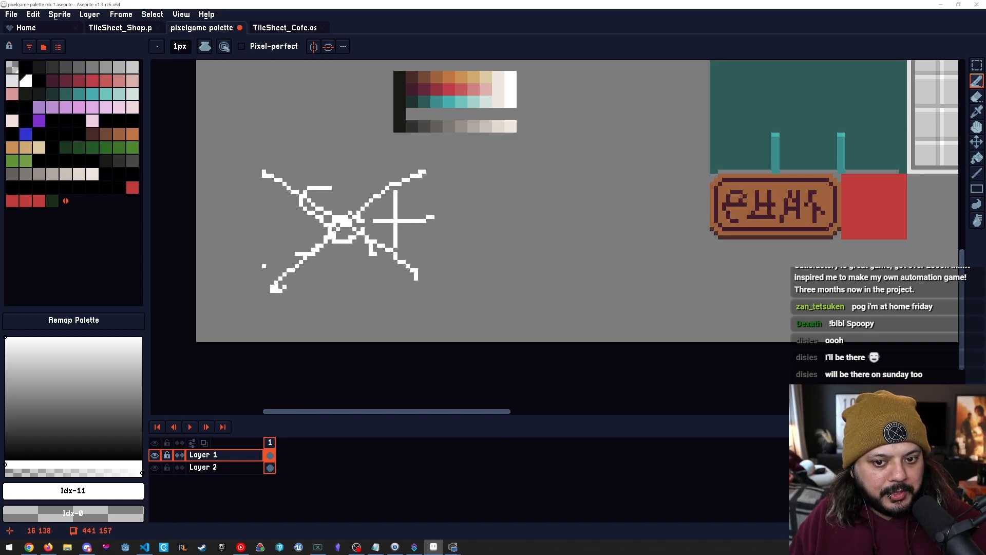
Delete the crossed-out white scribble below the palette ramps.
key(m)
drag(238, 160, 474, 304)
key(Delete)
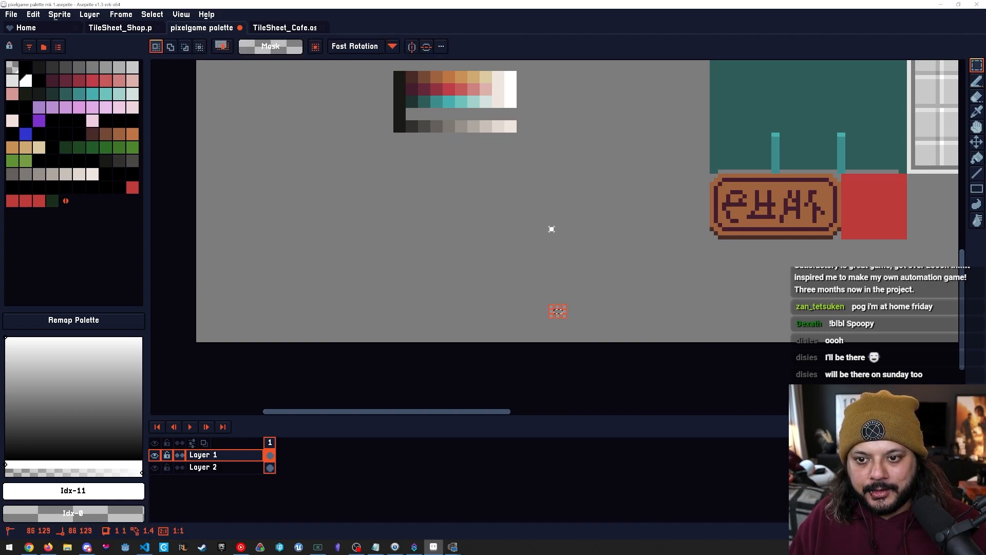
drag(518, 196, 520, 284)
click(535, 235)
drag(488, 193, 481, 253)
scroll(482, 238, up, 3)
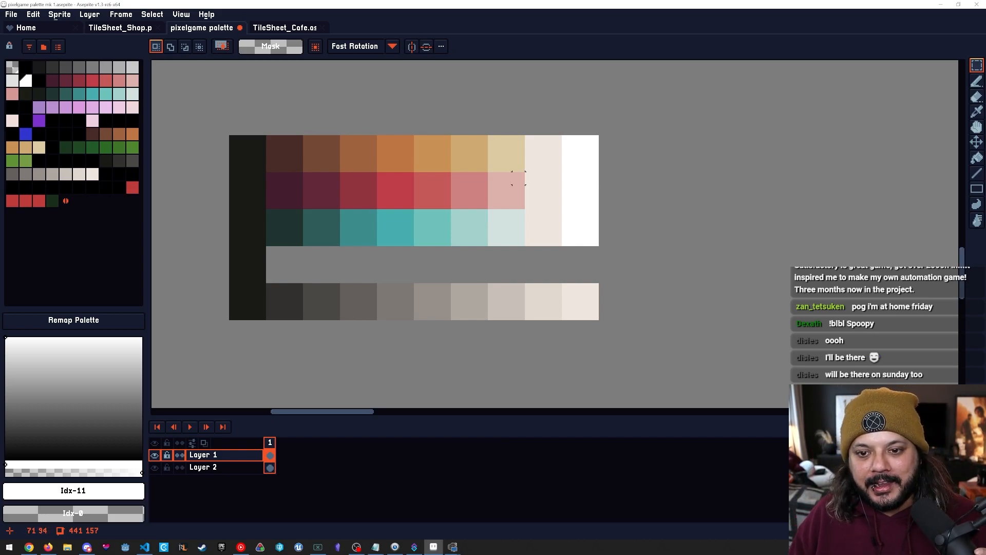
Compare the lightest pink of the red ramp with the adjoining off-white by sampling the two swatches alternately.
key(space)
drag(518, 179, 489, 178)
drag(477, 214, 474, 216)
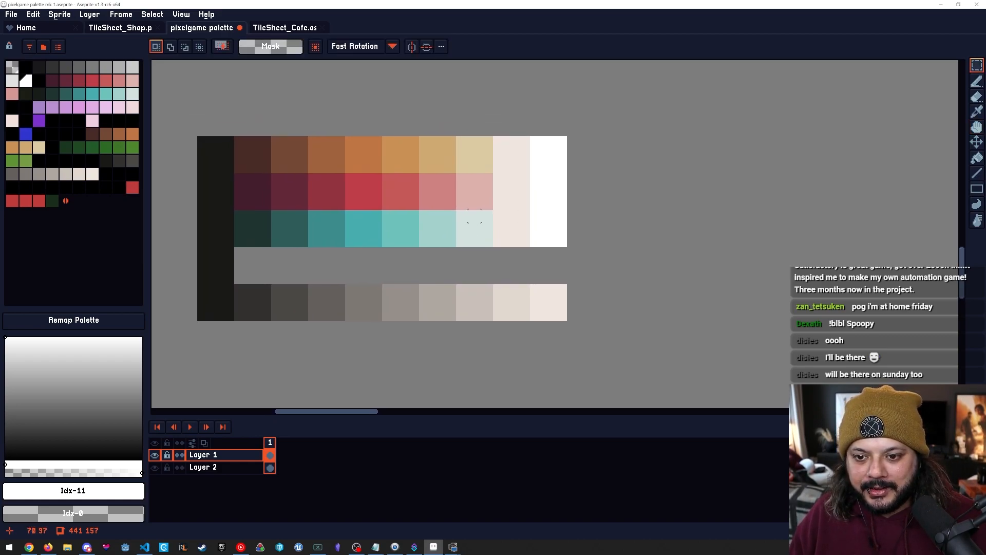
key(space)
drag(560, 215, 535, 271)
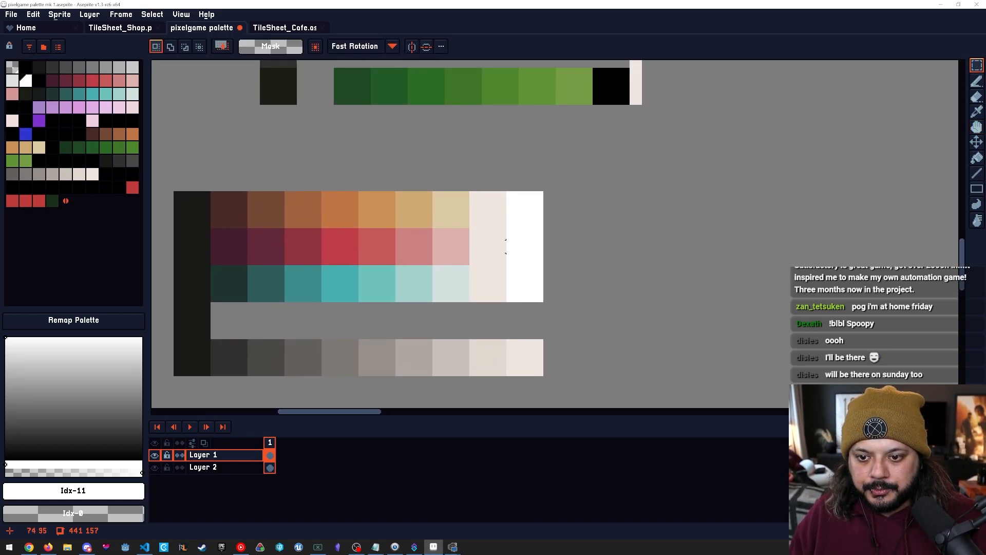
key(space)
scroll(445, 273, up, 1)
alt+click(481, 265)
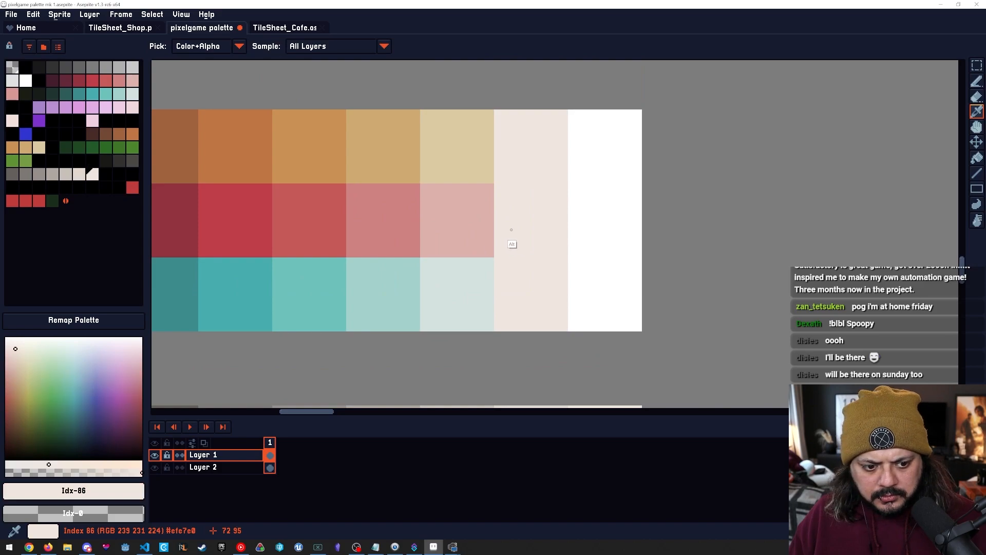
alt+click(456, 227)
alt+click(532, 220)
alt+click(457, 226)
alt+click(527, 231)
alt+click(471, 226)
alt+click(532, 229)
alt+click(465, 225)
alt+click(540, 224)
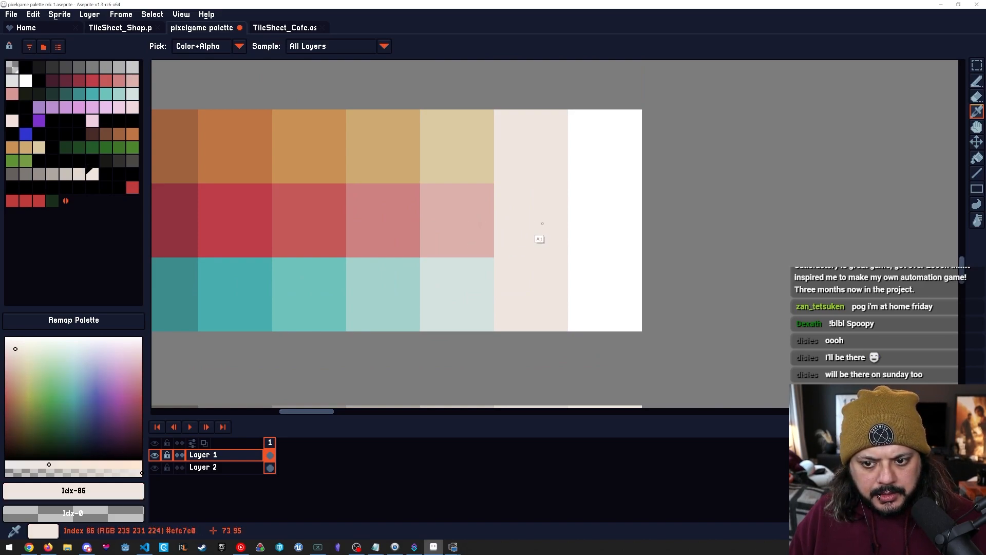
alt+click(461, 224)
alt+click(527, 215)
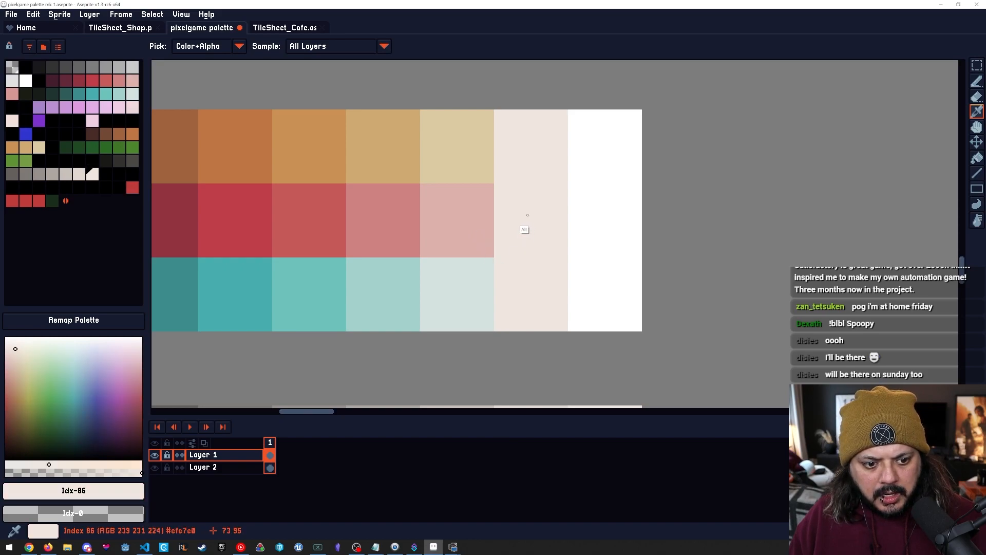
alt+click(459, 225)
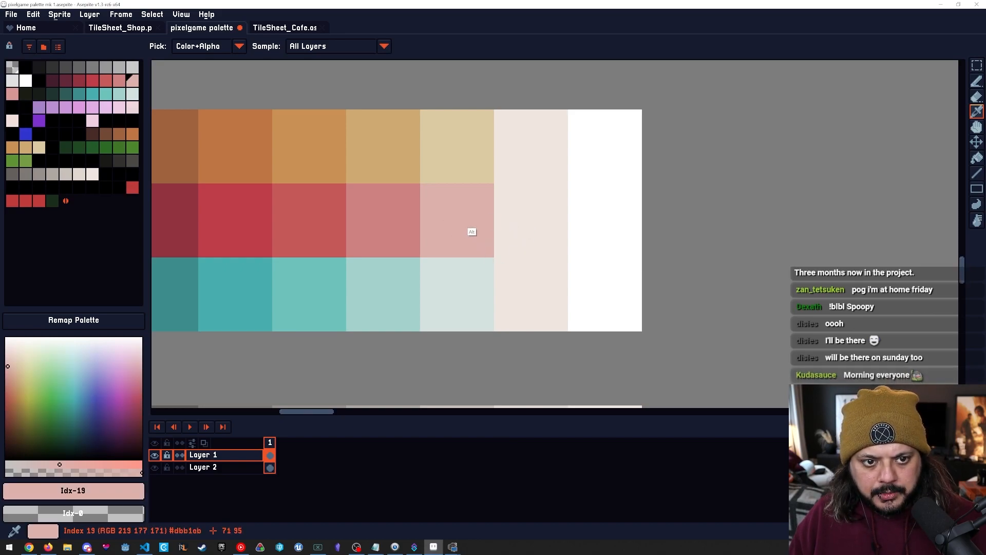
drag(544, 230, 515, 230)
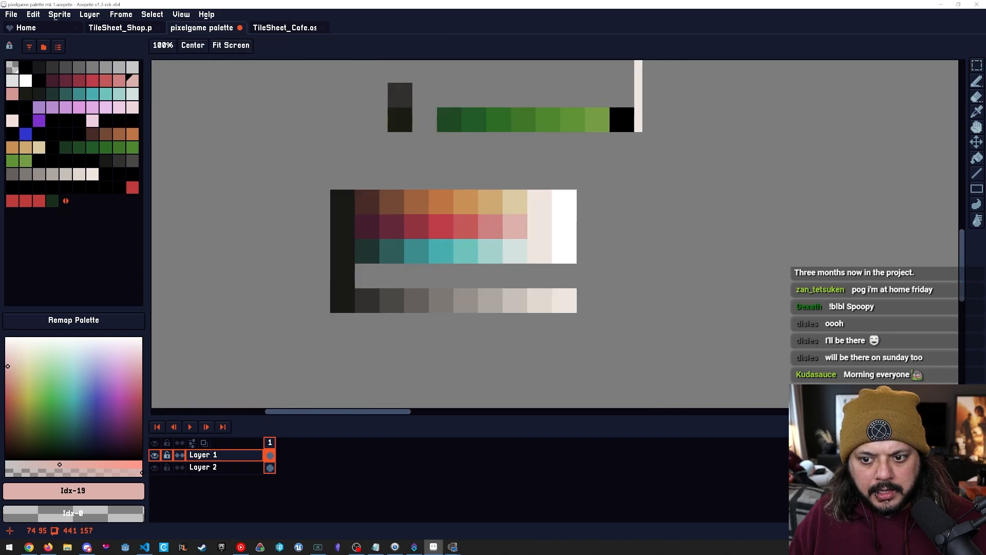
Save the palette file.
drag(416, 284, 476, 249)
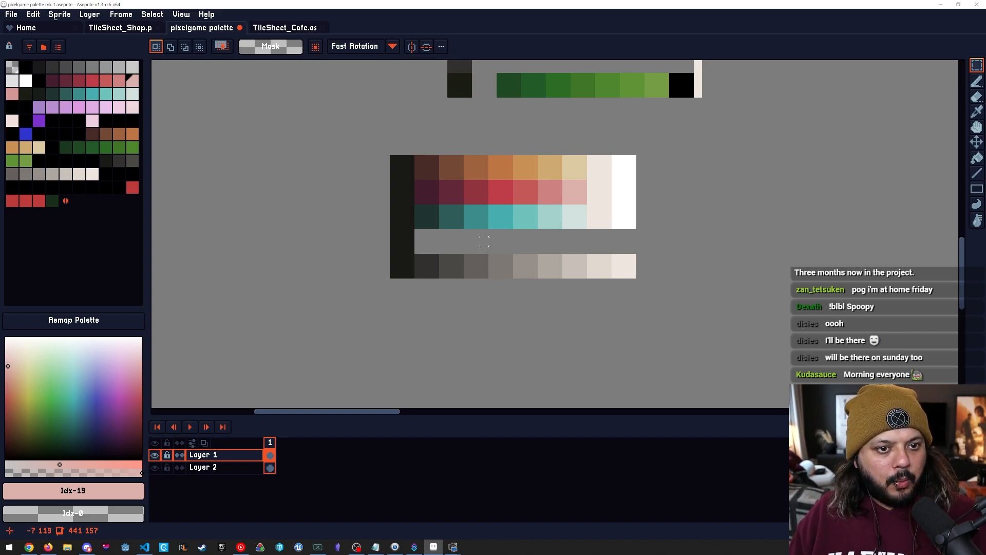
key(ctrl+s)
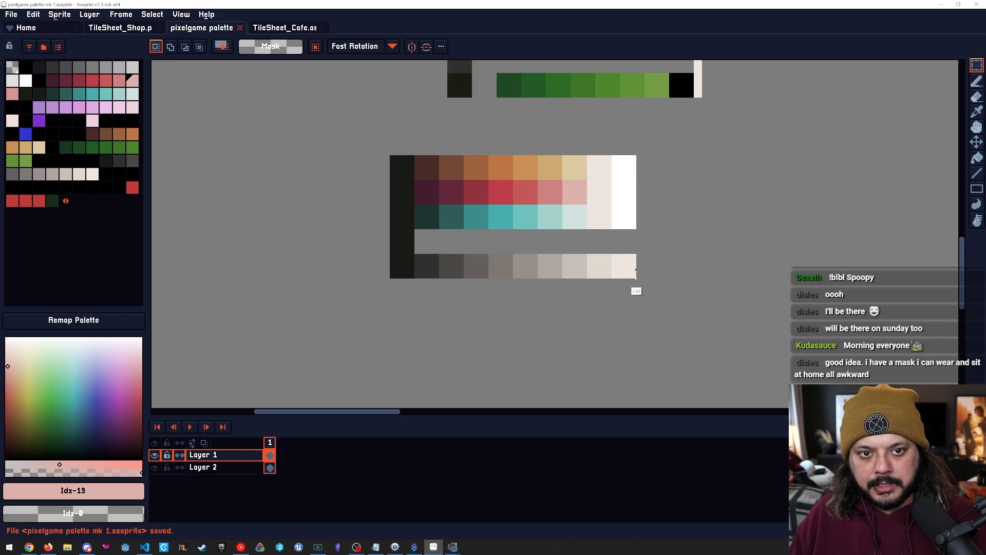
key(space)
drag(542, 283, 514, 295)
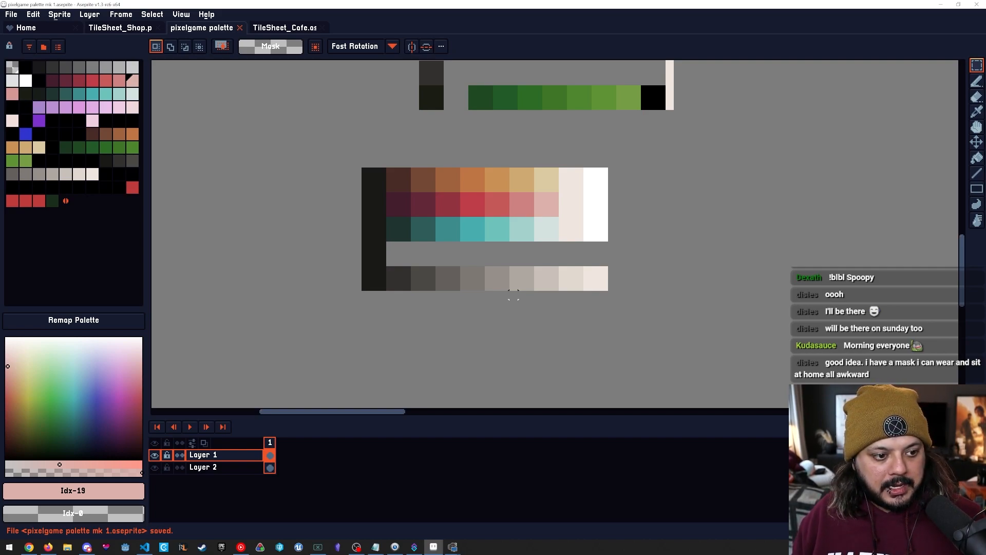
drag(513, 294, 493, 296)
key(m)
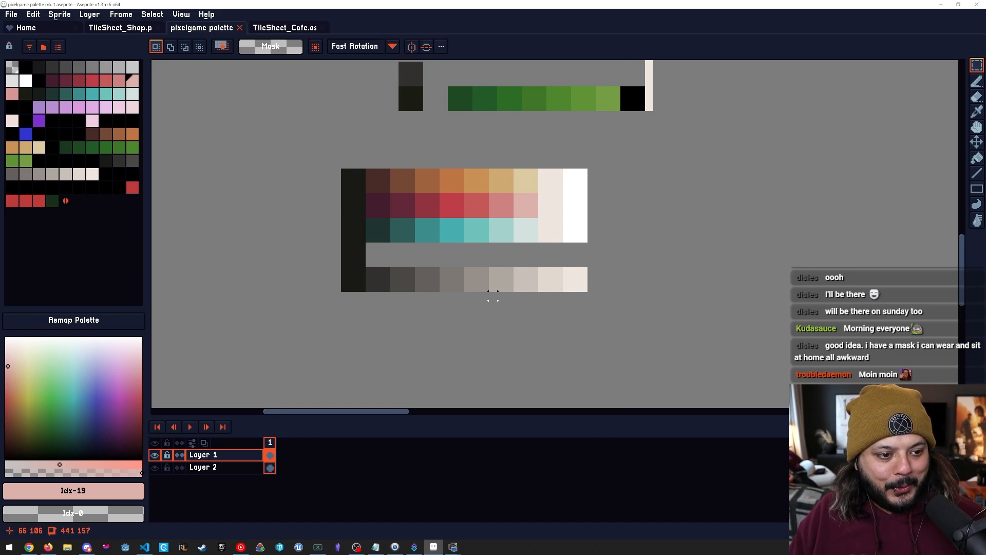
drag(485, 296, 546, 284)
scroll(422, 224, up, 1)
scroll(422, 223, up, 1)
alt+click(472, 223)
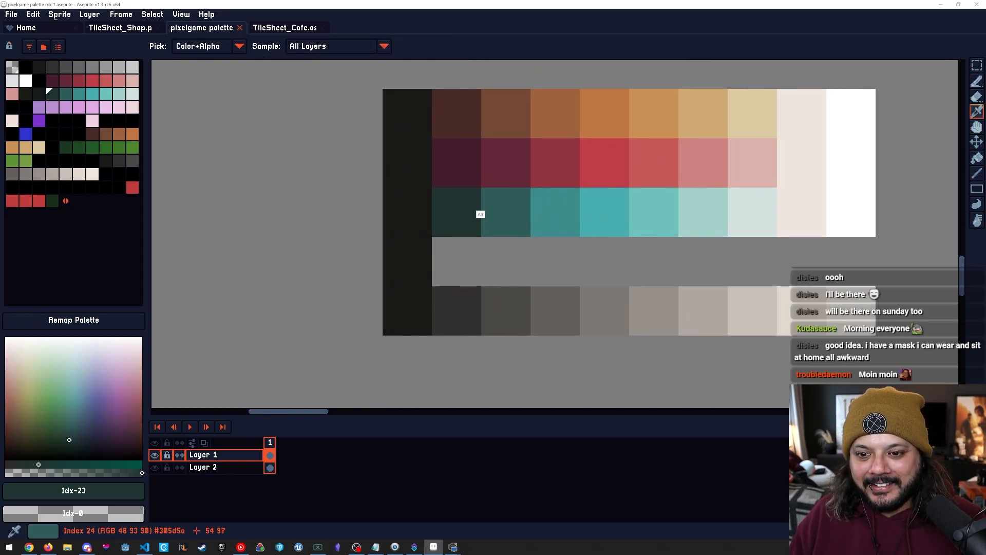
drag(910, 192, 589, 276)
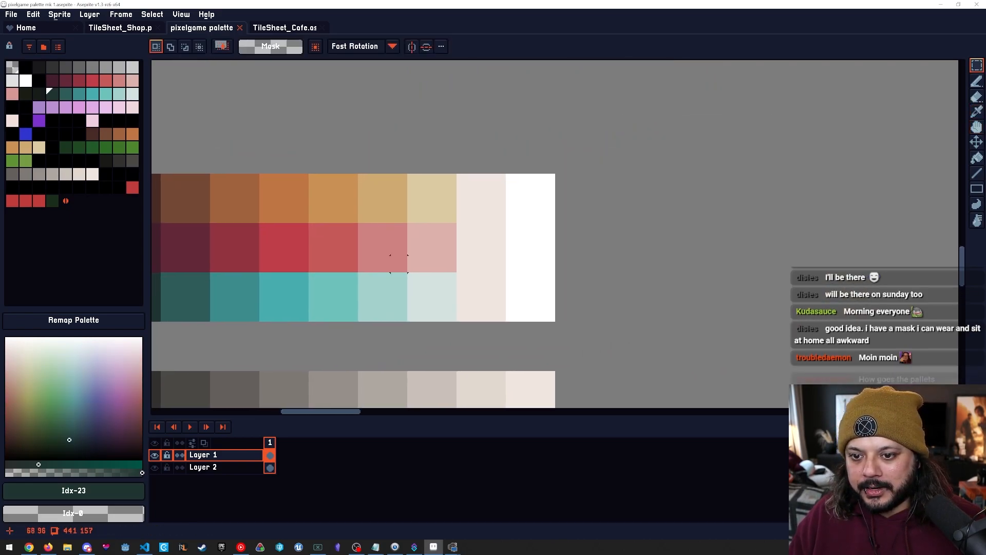
Move the seven green swatches from the old palette area directly above the brown ramp, aligned with its coloured swatches, and deselect them.
scroll(590, 276, down, 3)
drag(525, 253, 564, 309)
drag(385, 92, 392, 86)
scroll(505, 266, up, 2)
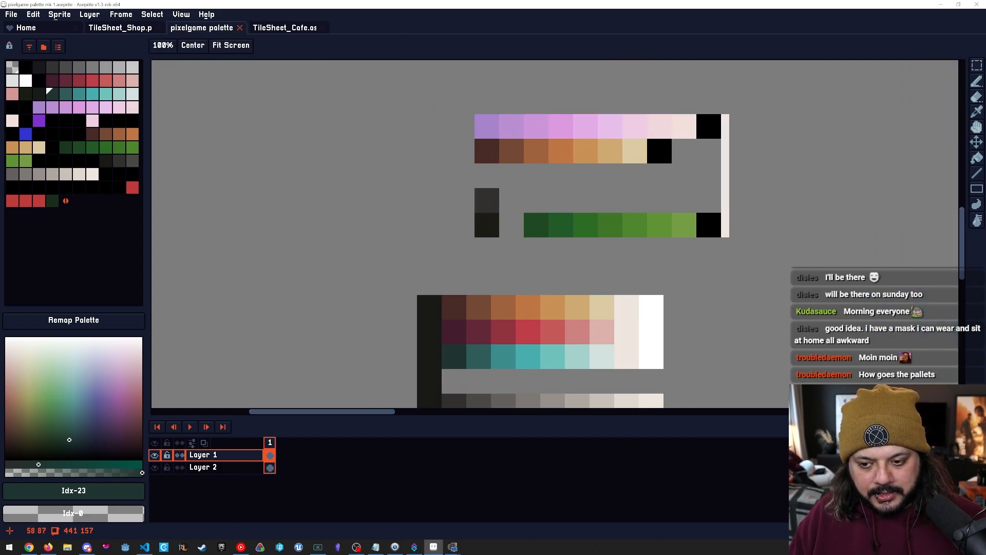
drag(540, 191, 617, 293)
key(ctrl+d)
drag(683, 335, 681, 258)
Compare the lightest green swatch with the lightest cream of the brown ramp by sampling them alternately.
alt+click(662, 215)
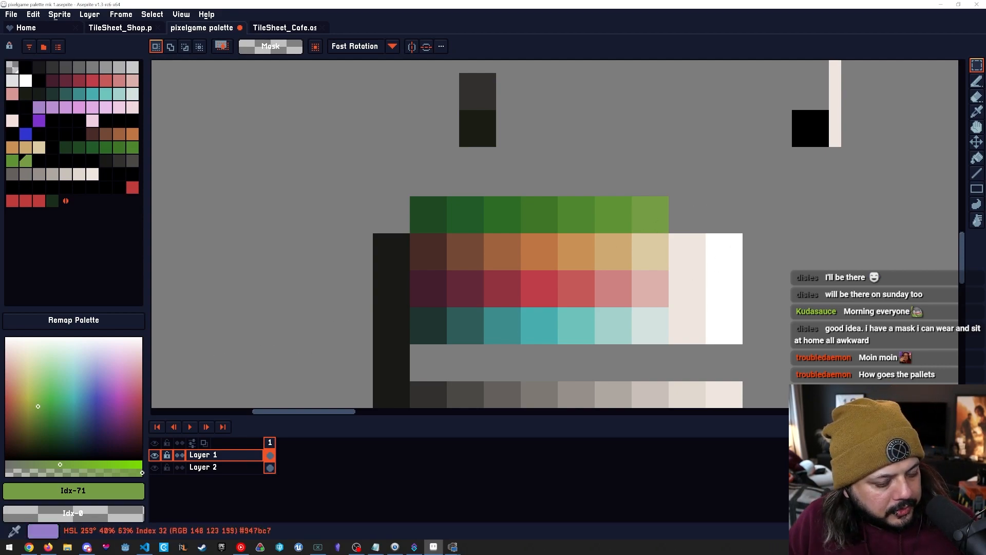
alt+click(651, 266)
alt+click(653, 220)
alt+click(653, 237)
alt+click(653, 208)
alt+click(656, 249)
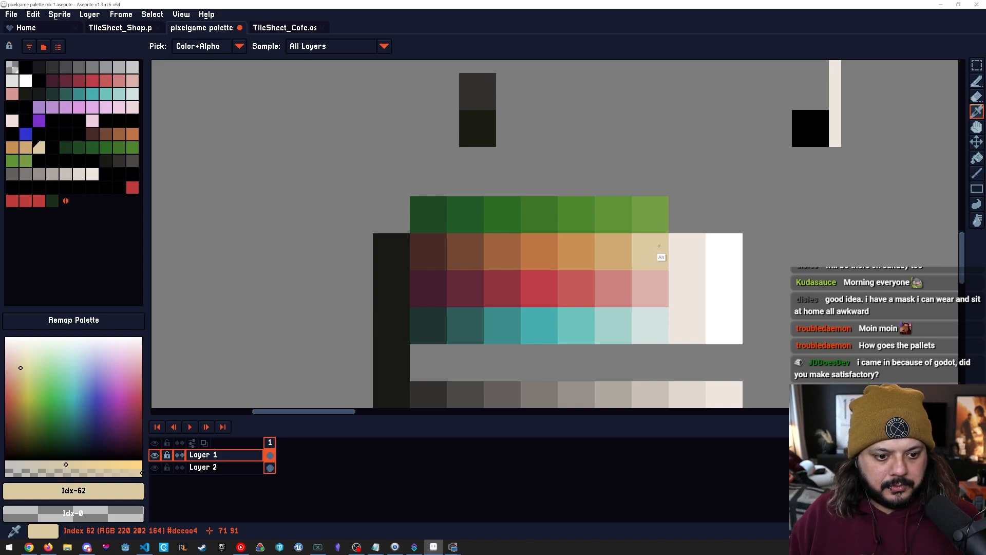
alt+click(653, 226)
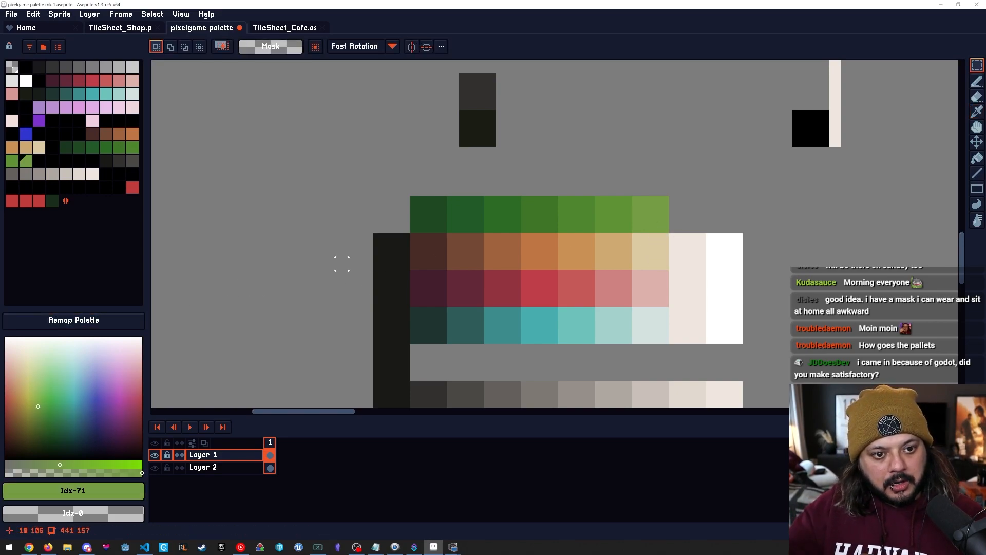
Recolour the lightest swatch of the green ramp to pale green #abdbac, using the brown ramp's cream as reference.
drag(606, 233, 517, 176)
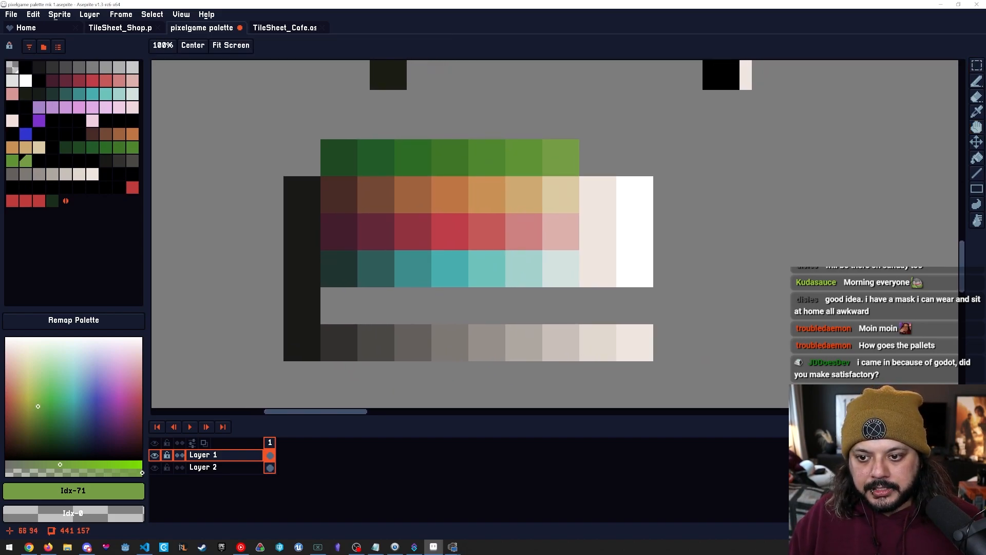
scroll(436, 233, up, 1)
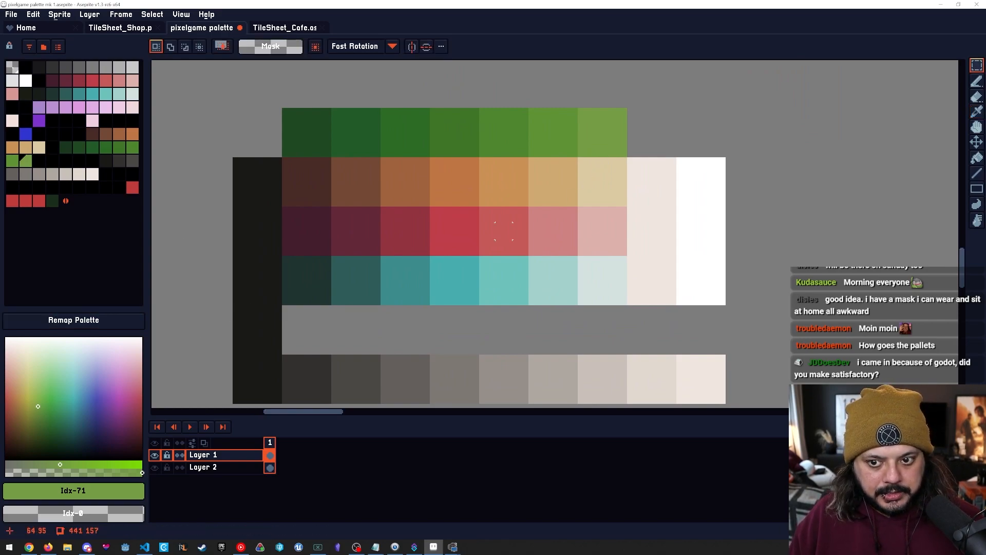
alt+click(609, 170)
alt+click(607, 154)
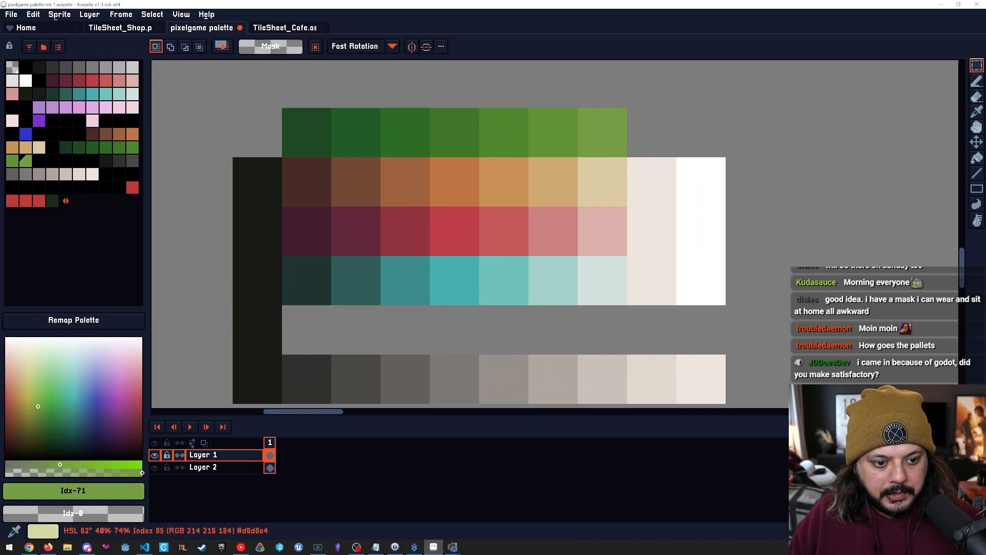
drag(19, 369, 53, 367)
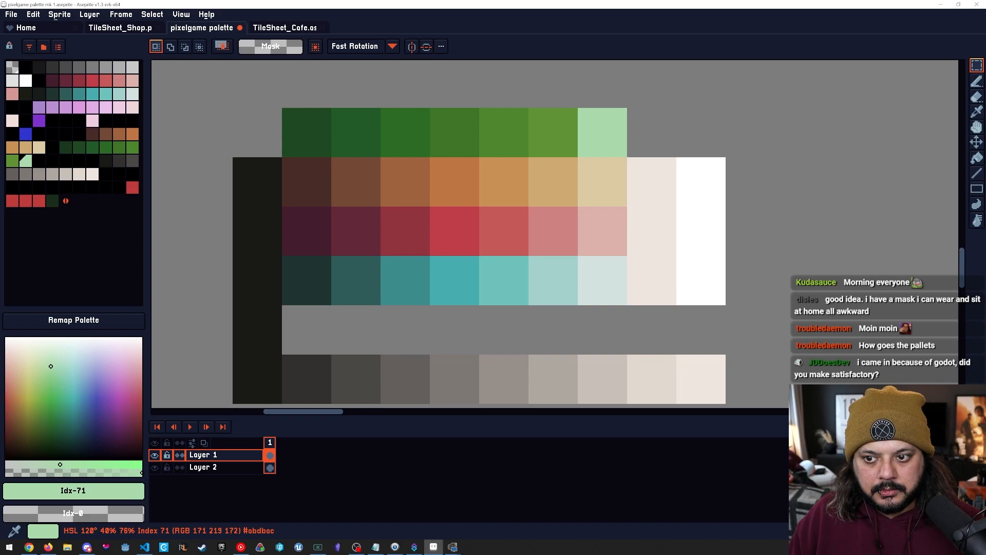
Extend the shared near-black column (#191817) up beside the darkest swatch of the green ramp.
alt+click(299, 151)
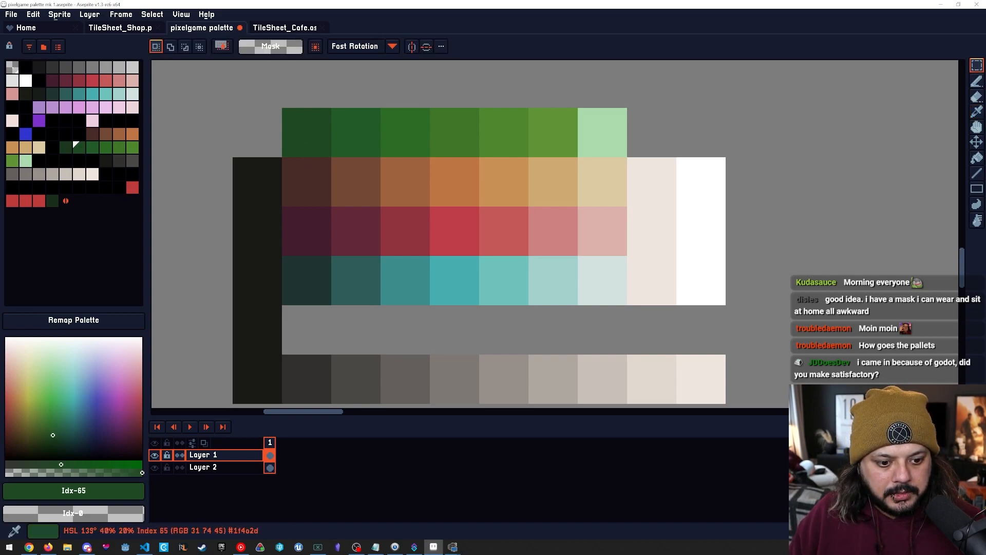
alt+click(263, 172)
key(b)
mouse_move(257, 149)
mouse_down()
mouse_move(241, 116)
mouse_move(274, 149)
mouse_up()
click(257, 132)
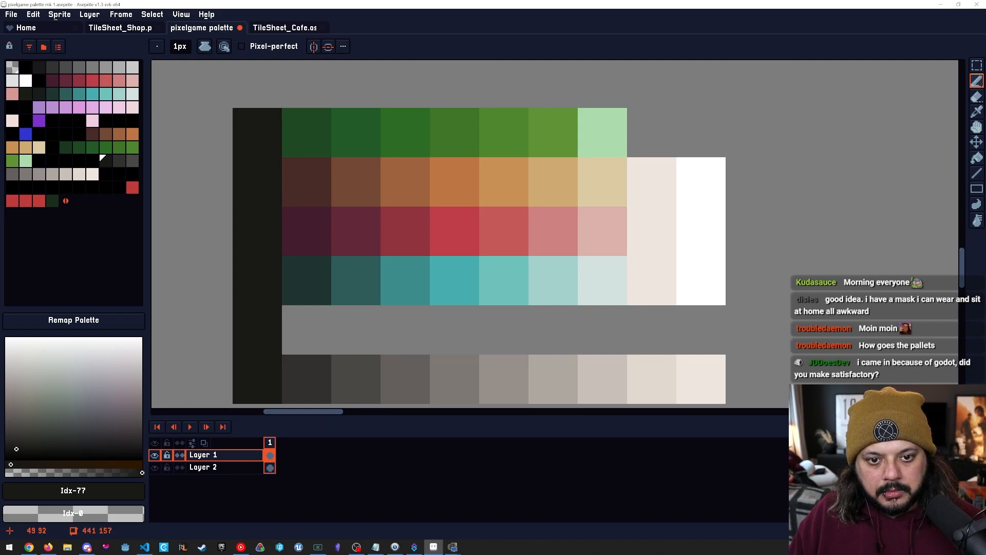
Recolour the darkest swatch of the green ramp to a darker, less saturated green, #1e3520.
alt+click(292, 153)
alt+click(264, 146)
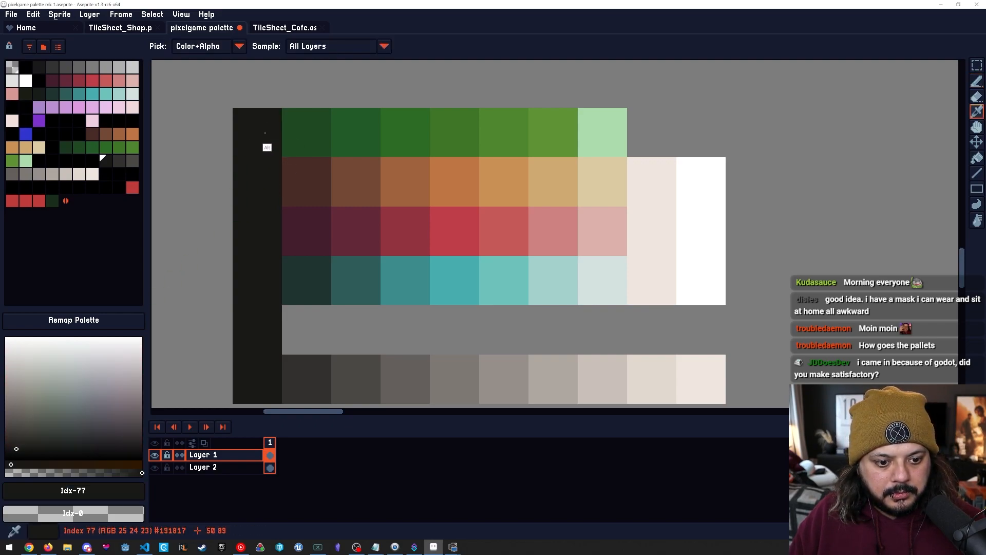
alt+click(293, 146)
click(53, 439)
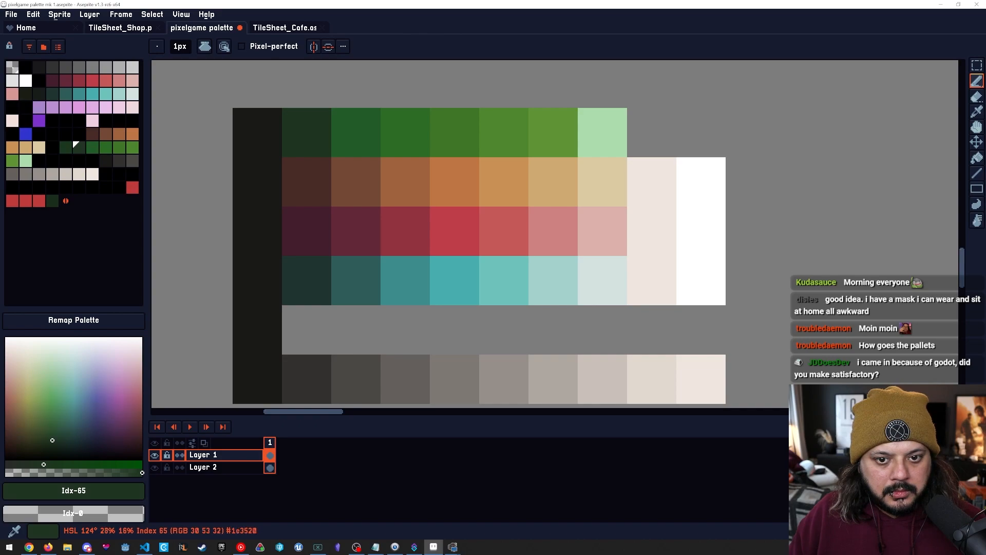
Compare the darkest teal swatch with the darkest green swatch by sampling both.
key(i)
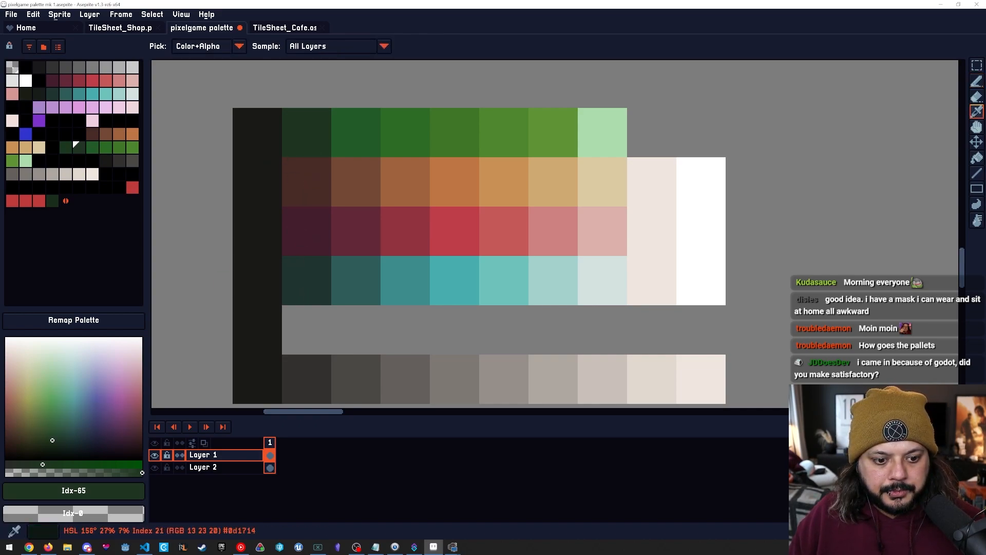
click(310, 295)
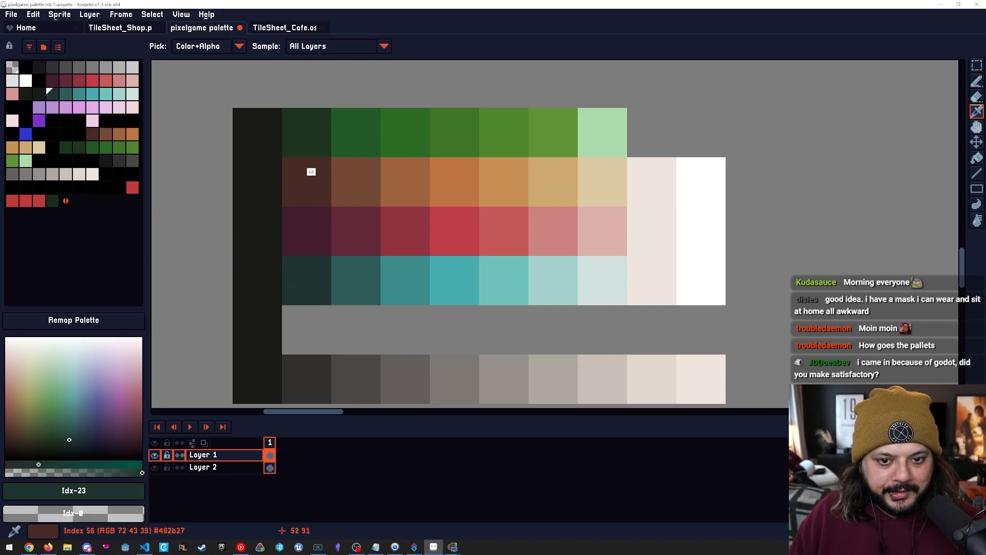
click(312, 154)
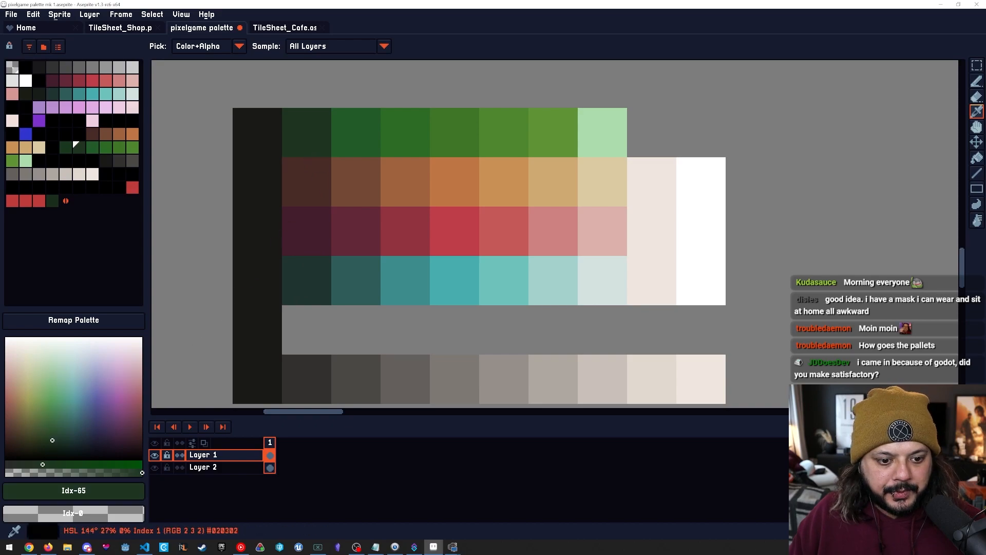
Try a higher saturation for the darkest green, then reselect that swatch's colour from the ramp.
key(b)
drag(43, 464, 93, 464)
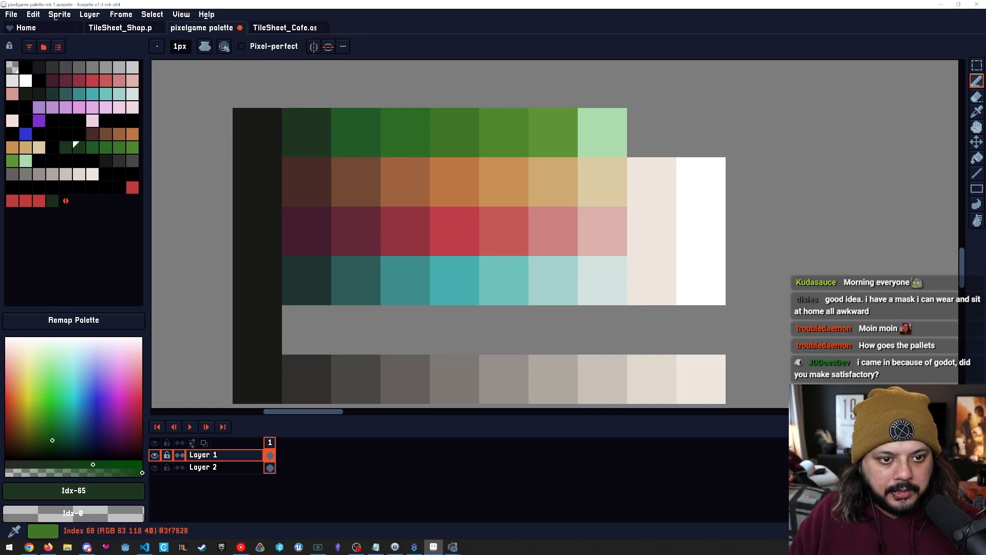
key(alt)
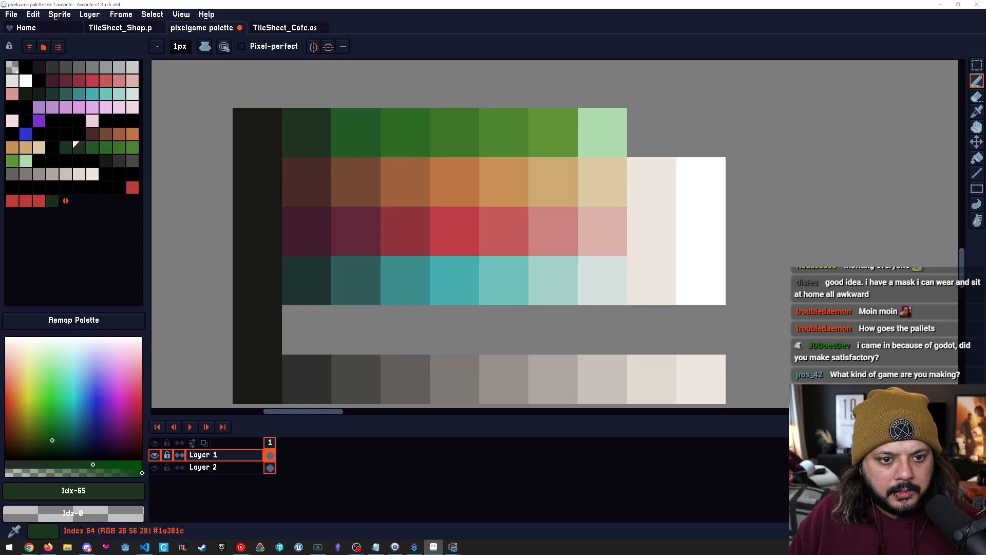
click(65, 147)
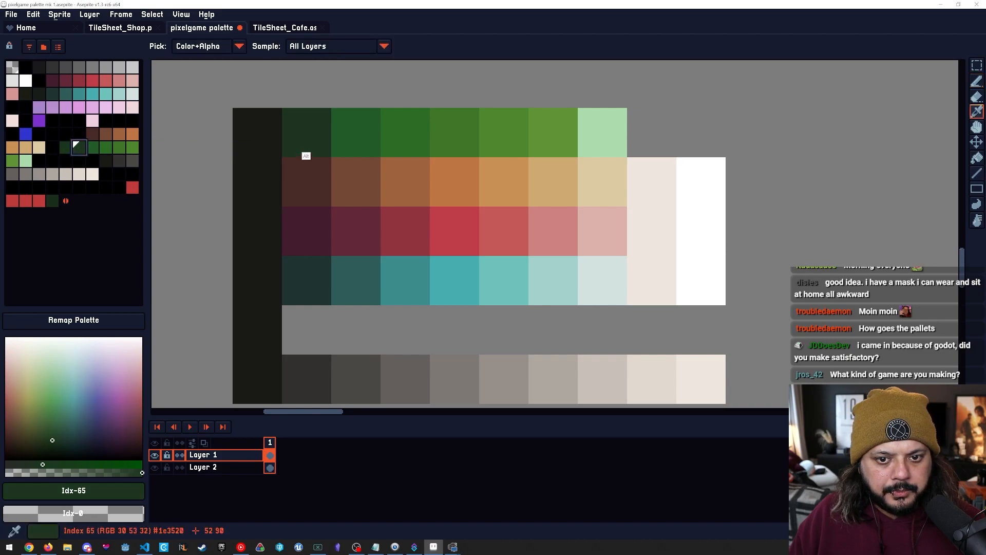
alt+click(321, 154)
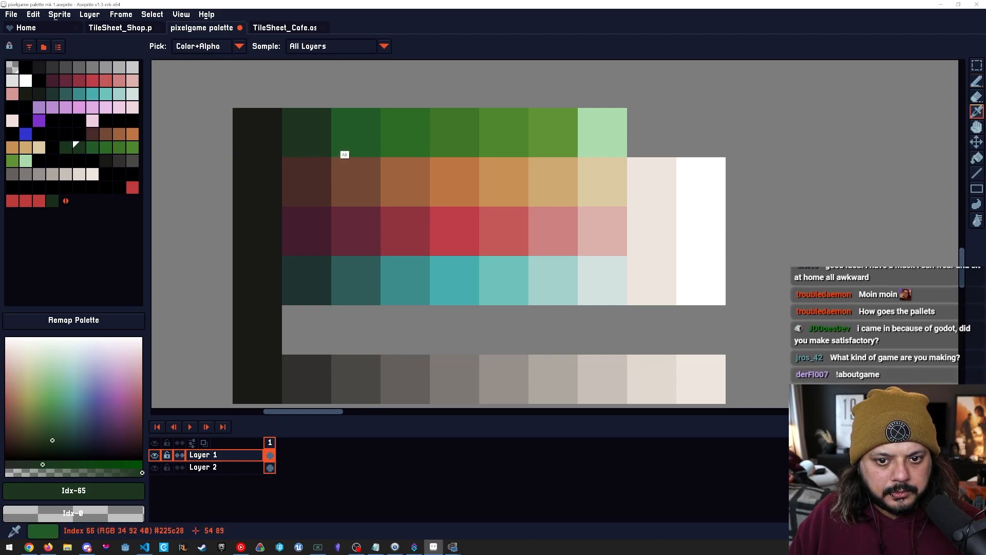
Pick the second-darkest green of the green ramp as the active colour.
alt+click(344, 154)
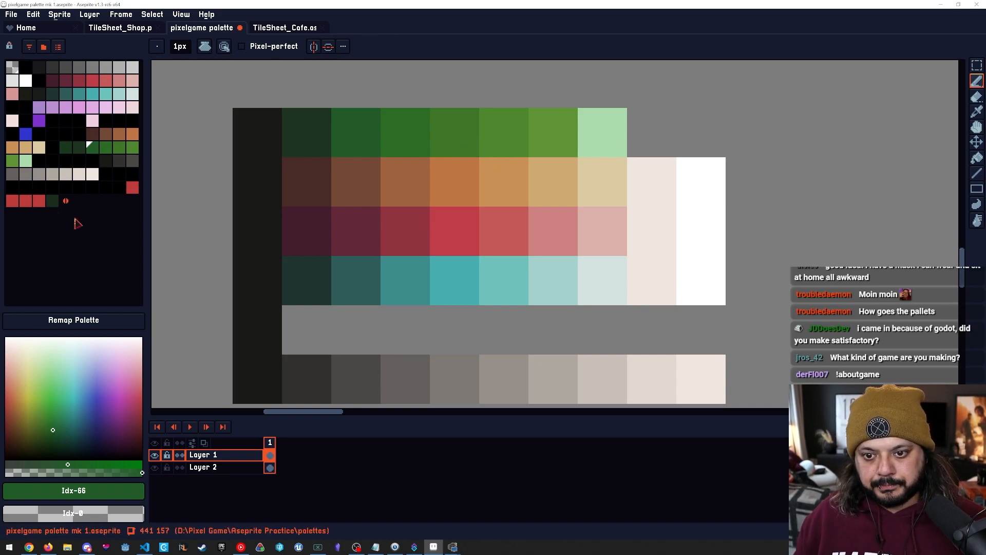
drag(322, 204, 390, 193)
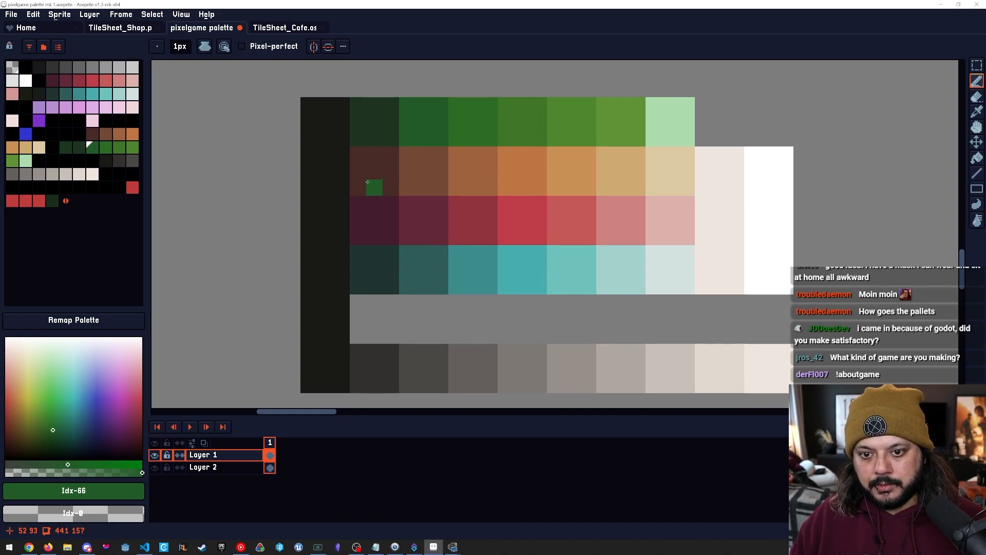
mouse_move(538, 236)
mouse_down()
mouse_move(535, 282)
mouse_move(521, 255)
mouse_up()
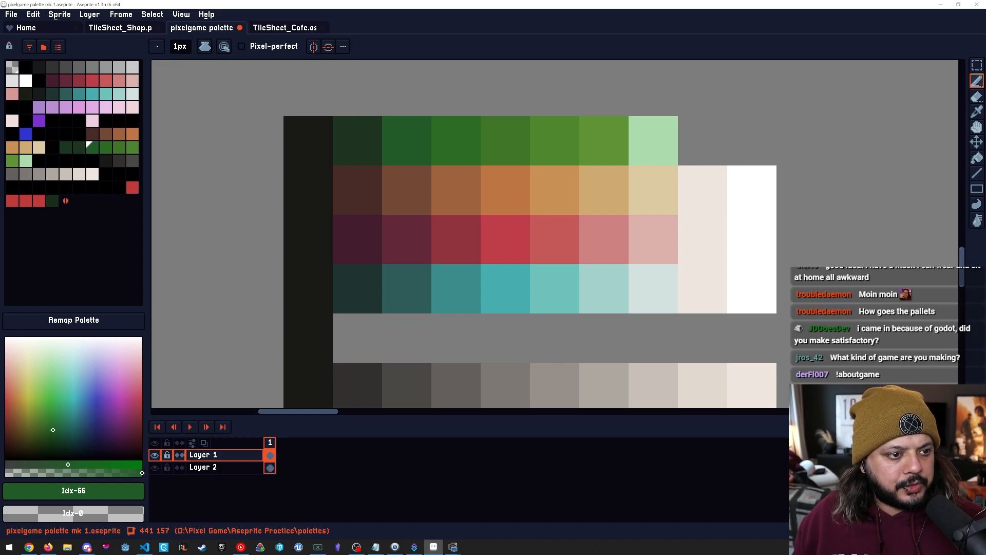
Compare the two darkest green swatches with the brown swatches directly beneath them by sampling their colours.
drag(341, 174, 372, 186)
scroll(372, 172, up, 1)
alt+click(405, 178)
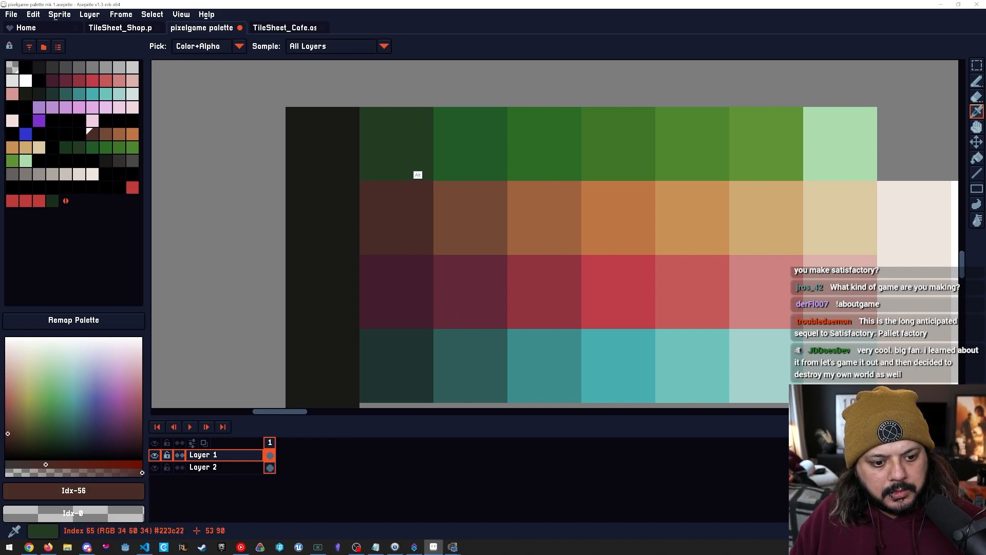
key(alt)
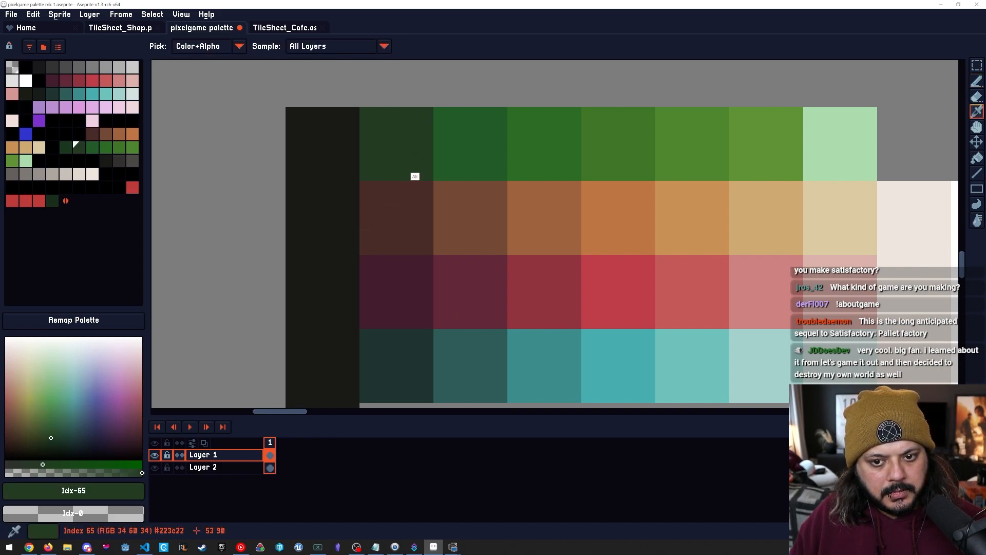
alt+click(447, 169)
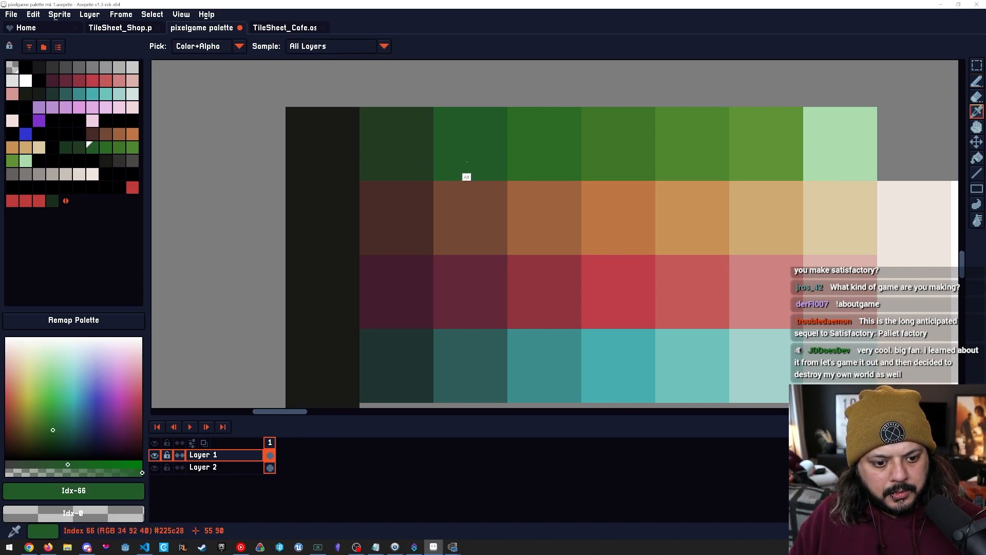
alt+click(423, 167)
alt+click(469, 169)
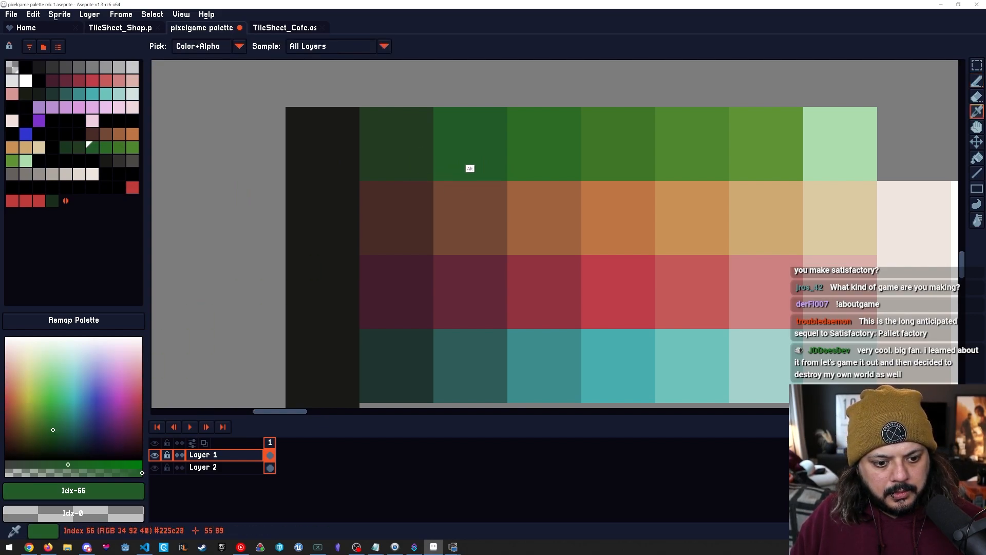
alt+click(478, 232)
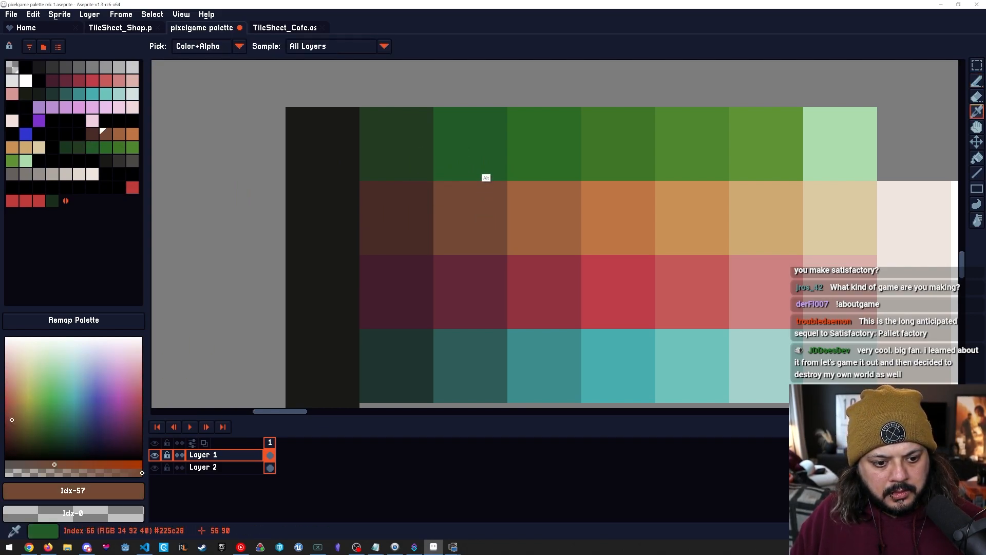
alt+click(484, 176)
Recolour the second-darkest green swatch to a lighter, more muted and slightly yellower green at 39% saturation, checking it against the darkest green.
click(54, 420)
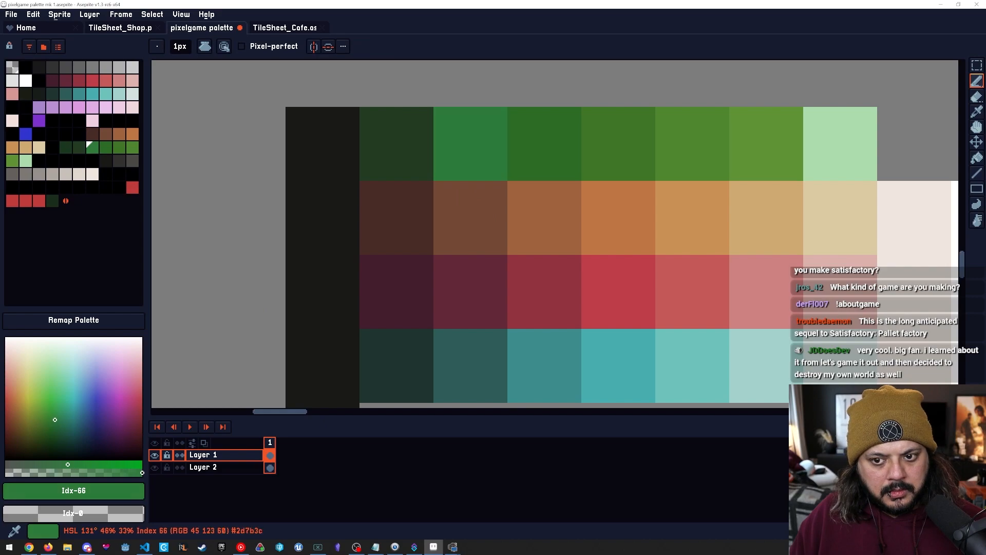
click(64, 464)
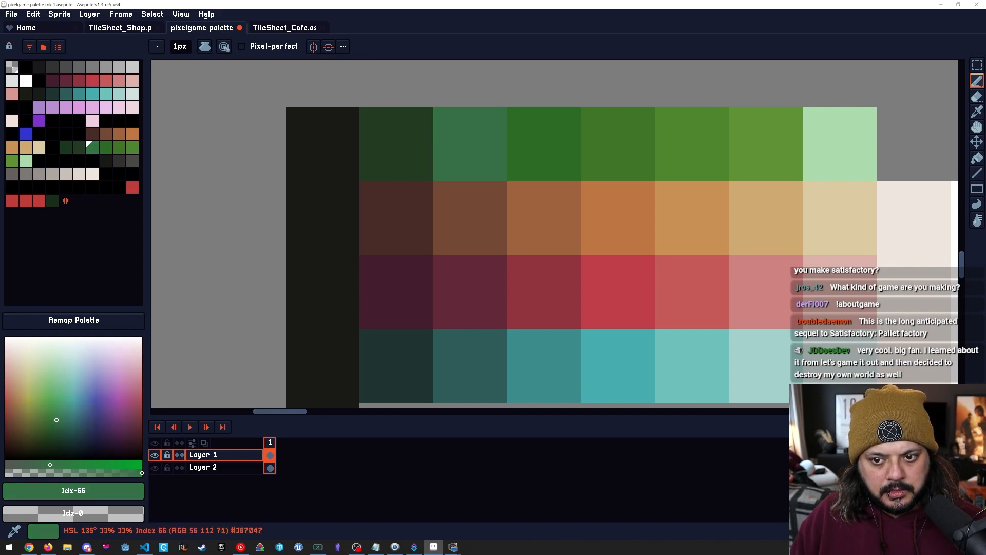
click(78, 147)
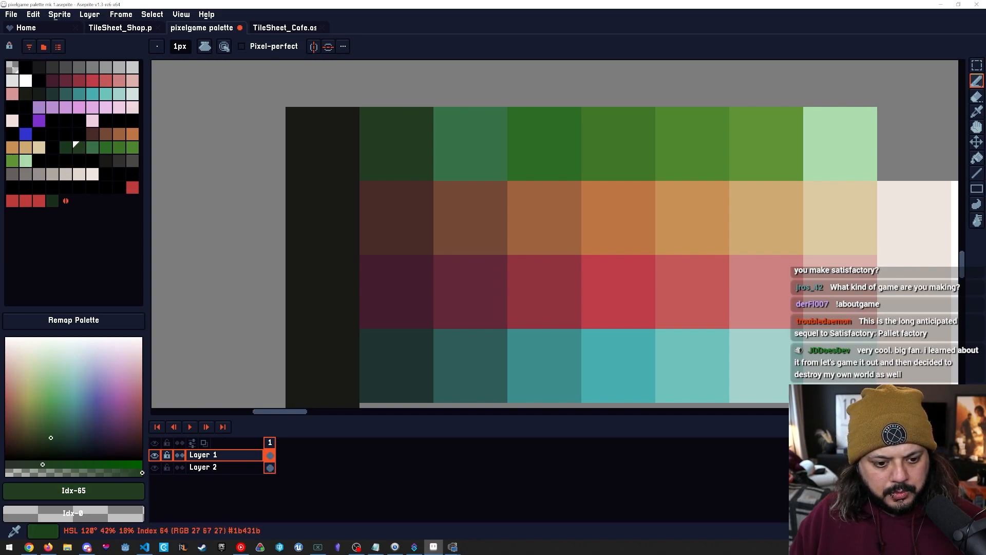
click(92, 148)
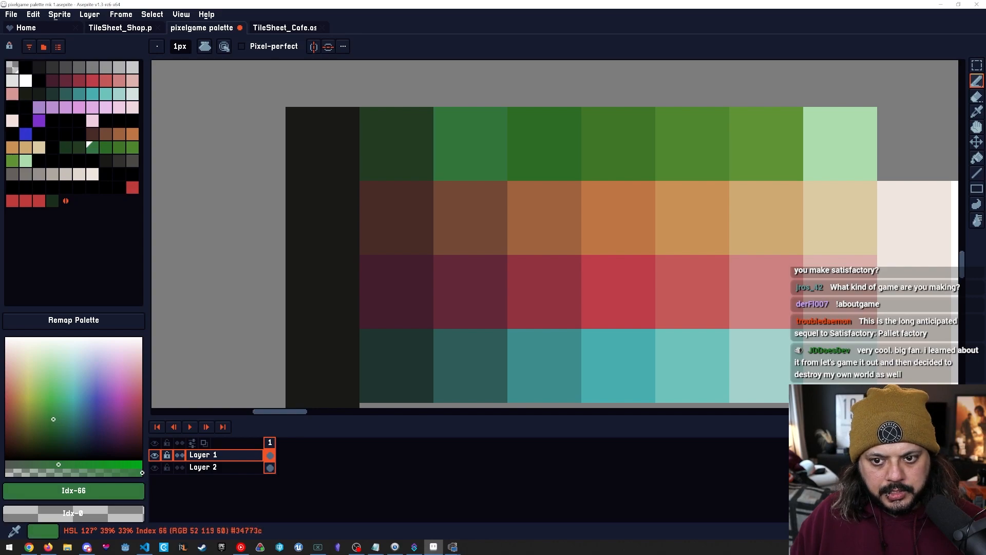
click(78, 148)
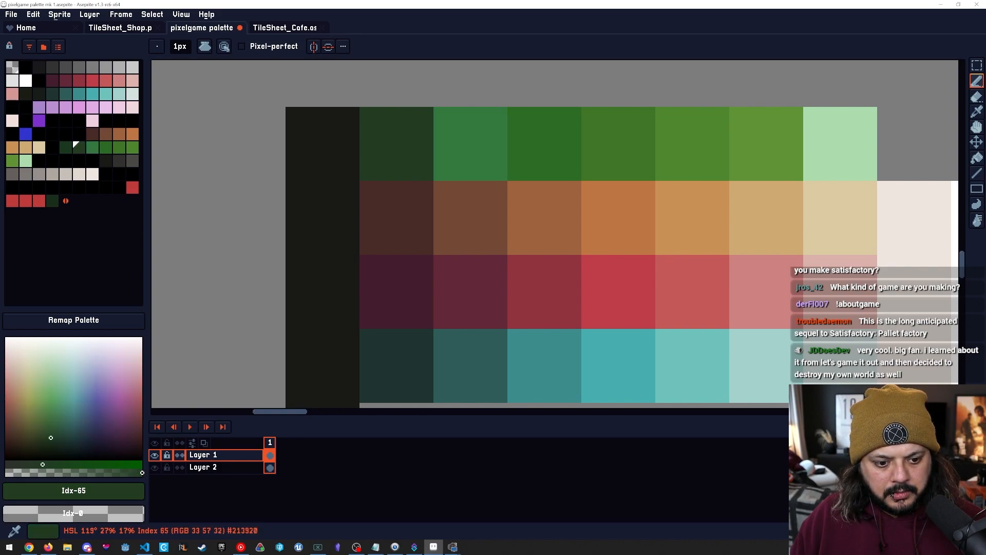
click(90, 146)
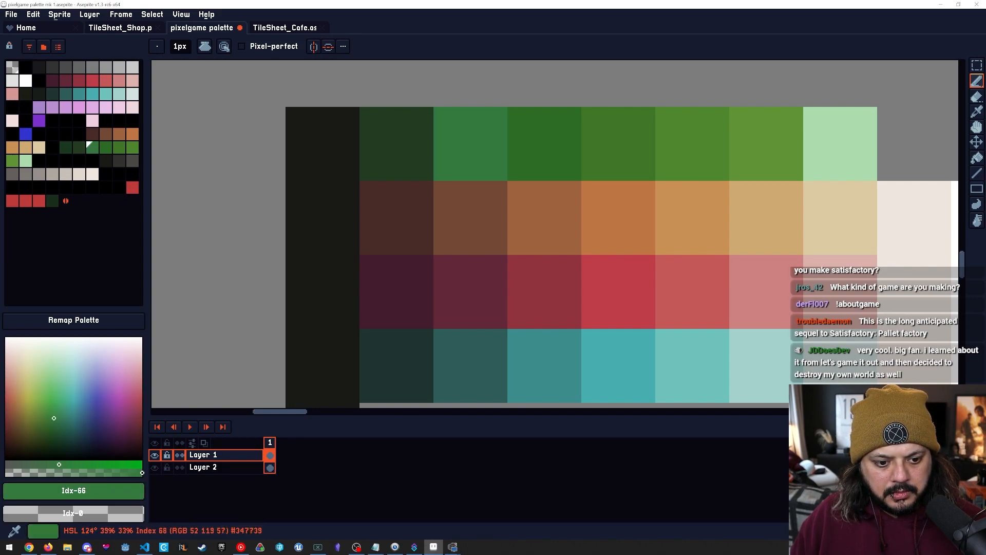
drag(51, 419, 46, 421)
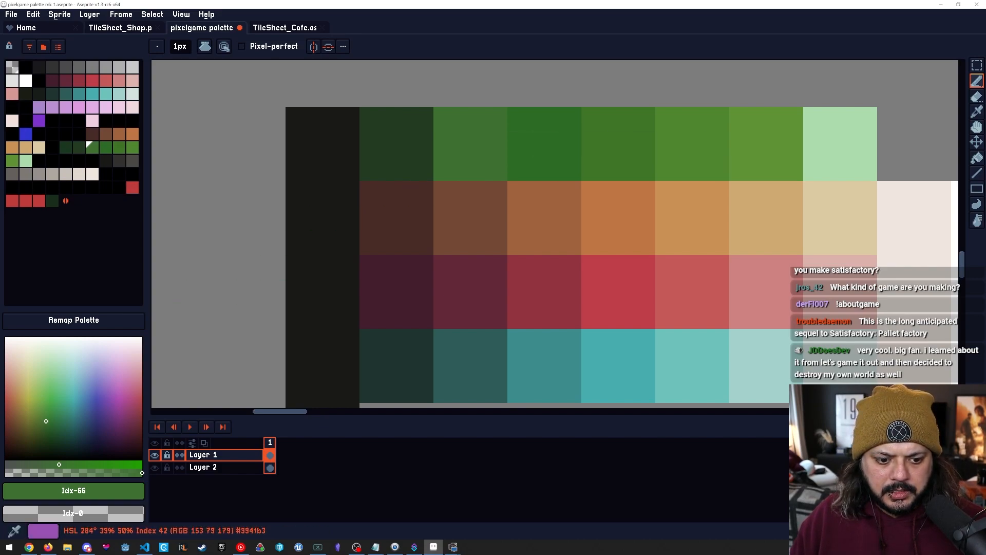
Sample the brown beneath the second-darkest green for comparison, then slightly lower that green's saturation.
alt+click(478, 198)
alt+click(471, 144)
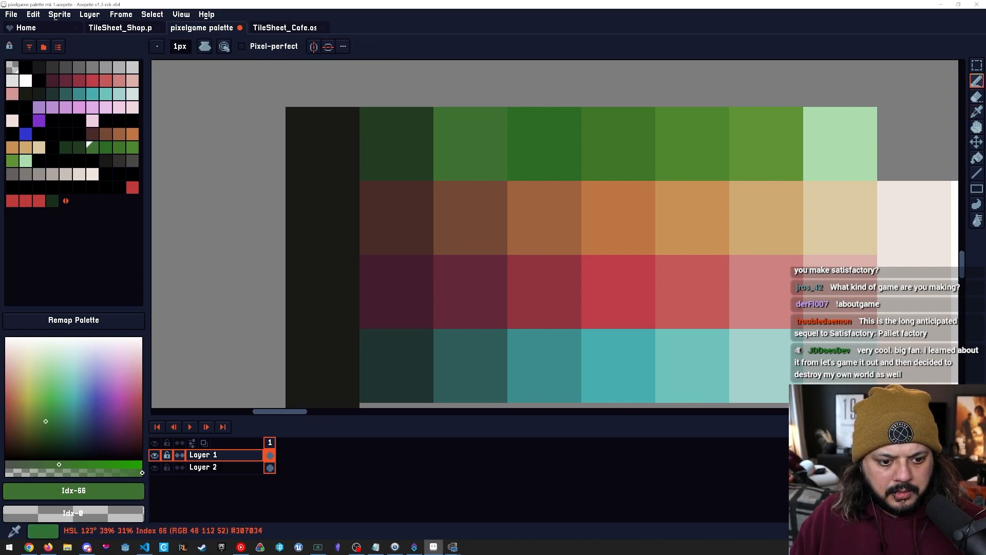
alt+click(488, 226)
alt+click(495, 160)
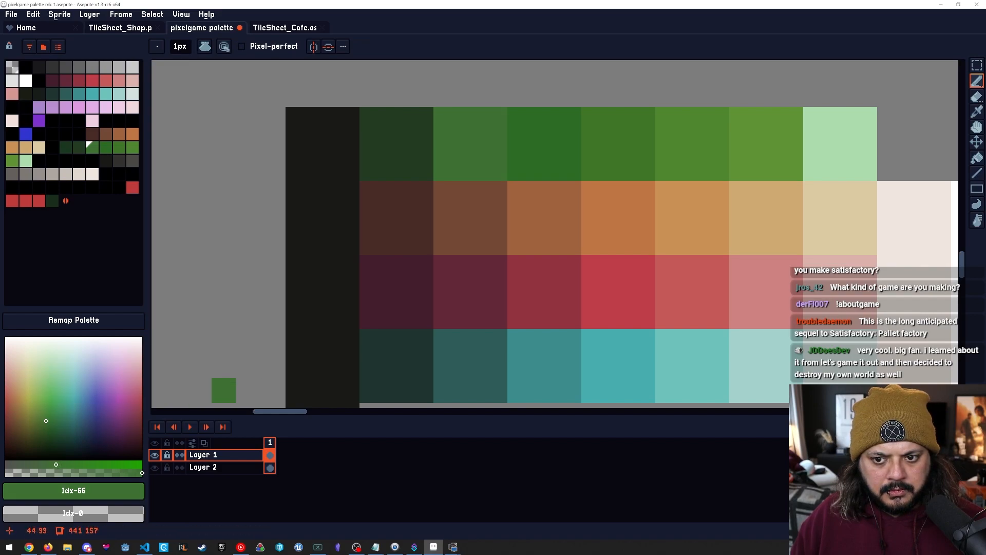
Compare the darkest green with the darkest brown, then lighten the darkest green swatch to about #274427.
alt+click(412, 160)
alt+click(408, 220)
alt+click(418, 171)
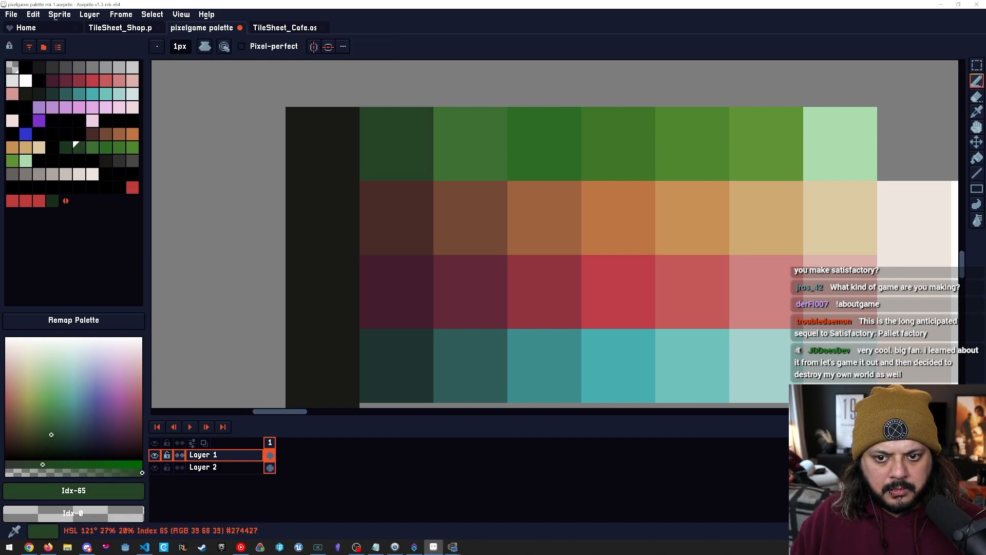
drag(396, 315, 316, 338)
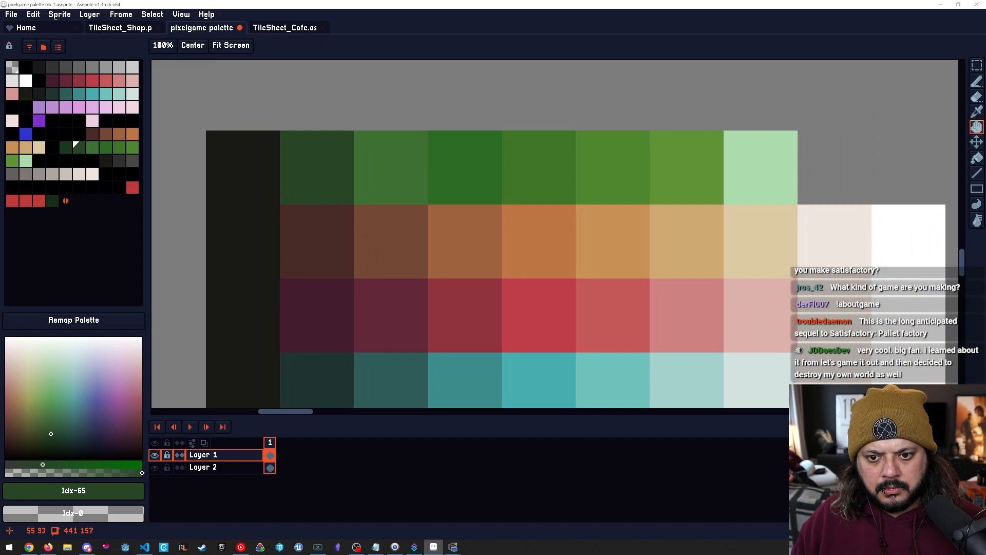
Compare the second-darkest and third-darkest greens of the ramp by sampling each swatch.
alt+click(436, 191)
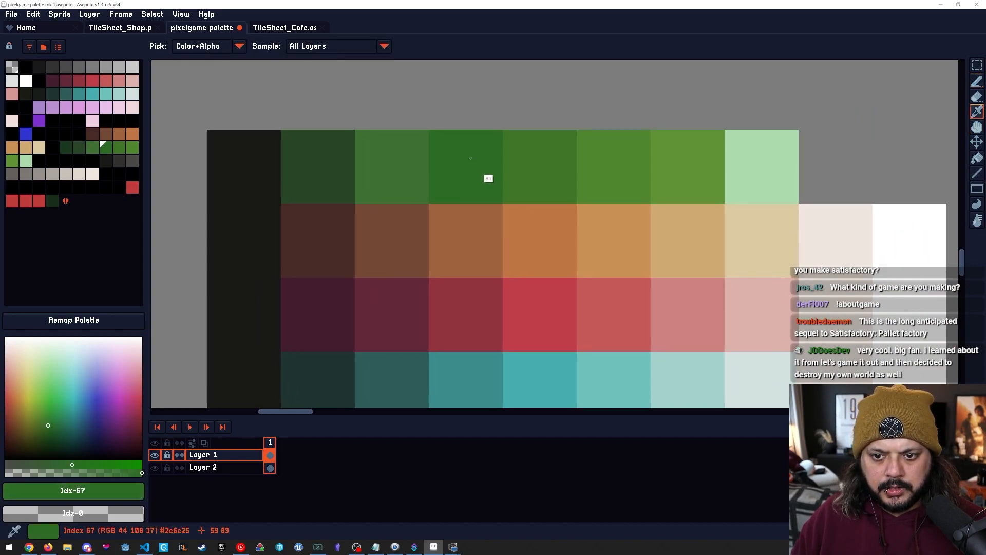
key(b)
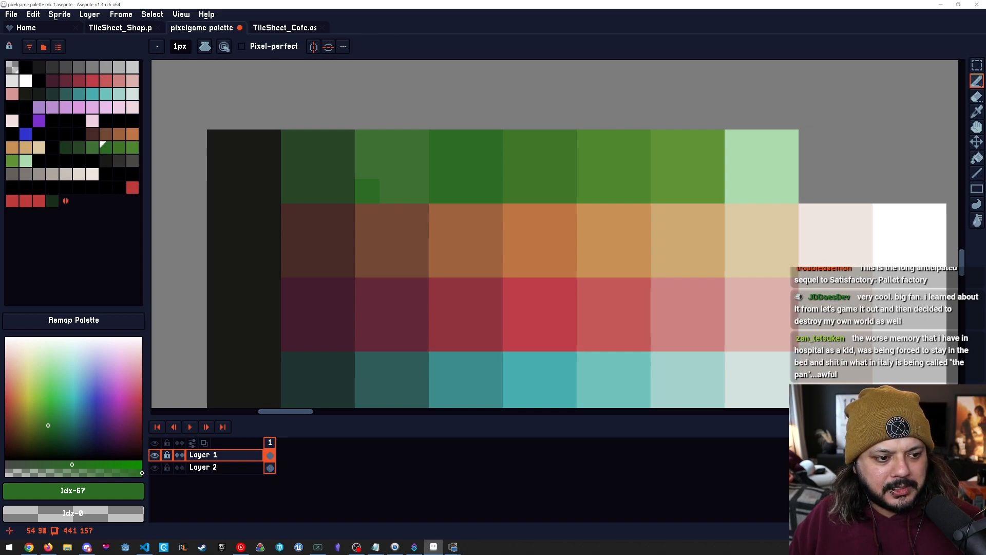
mouse_move(416, 241)
mouse_down()
mouse_move(430, 242)
mouse_move(416, 239)
mouse_up()
alt+click(391, 165)
alt+click(441, 189)
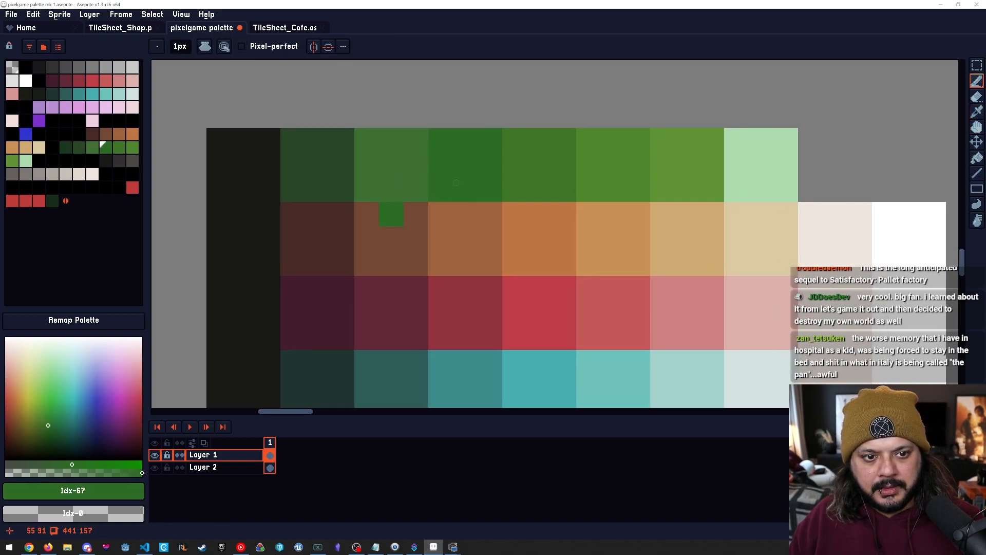
Cycle through the dark green palette entries, then shift the second-darkest green to a slightly cooler hue.
key(bracketleft)
key(bracketleft)
key(bracketleft)
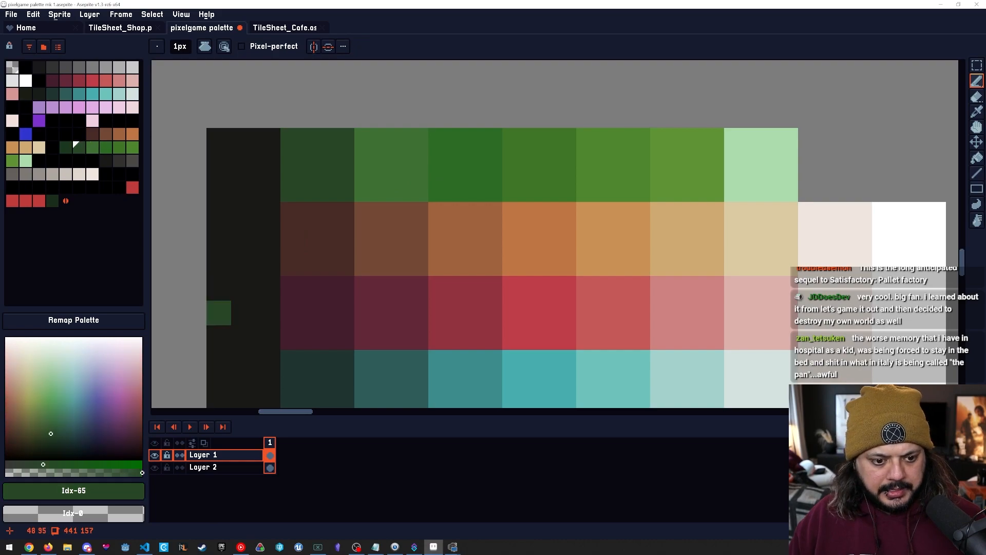
key(bracketright)
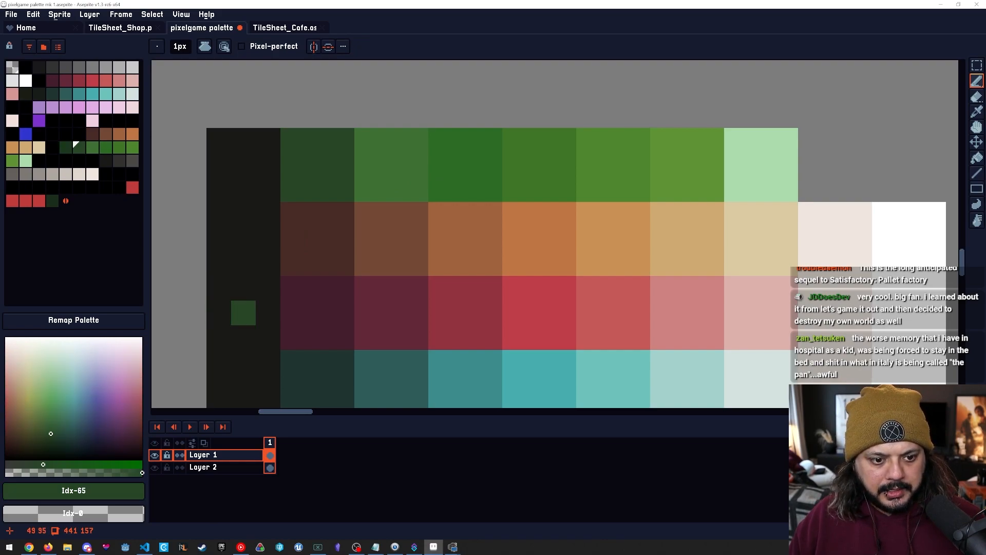
key(bracketright)
key(bracketleft)
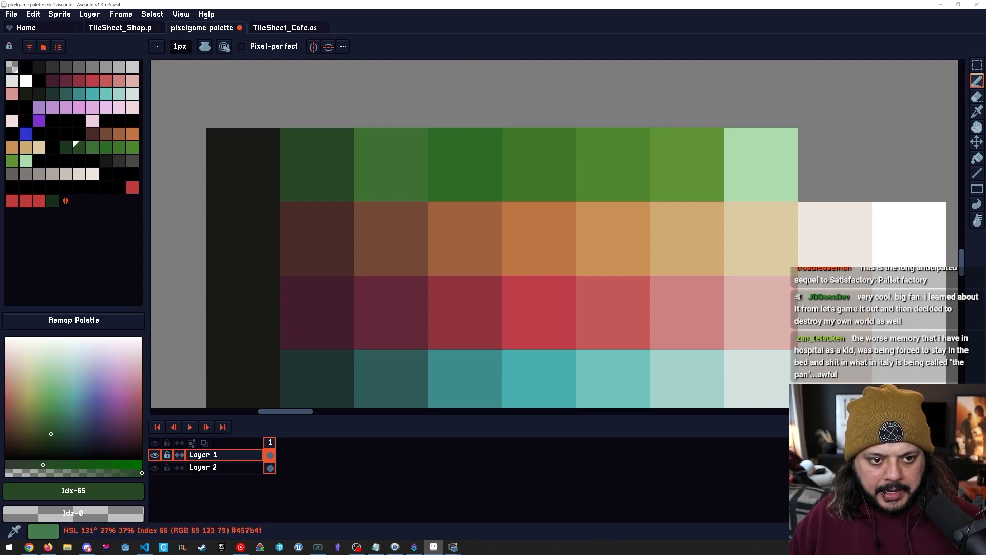
key(bracketright)
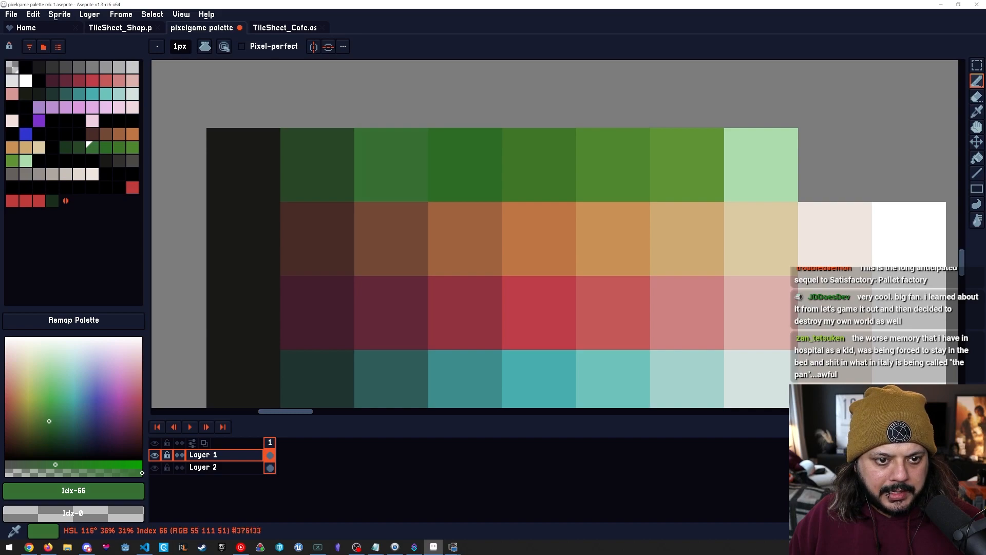
drag(47, 421, 51, 421)
Compare the colour-picker positions of the darkest green palette entries by cycling back and forth between them.
key(])
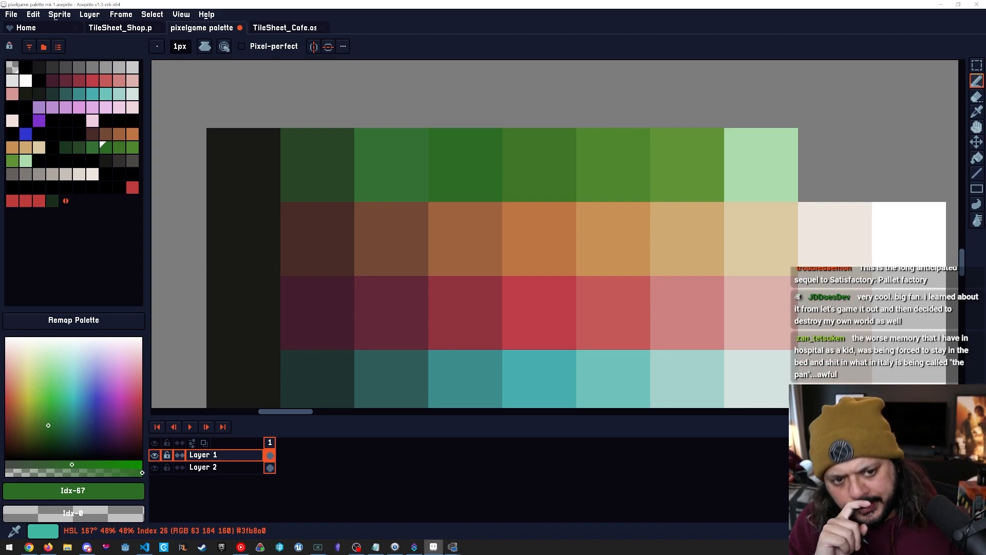
key(bracketleft)
key(bracketleft)
key(bracketright)
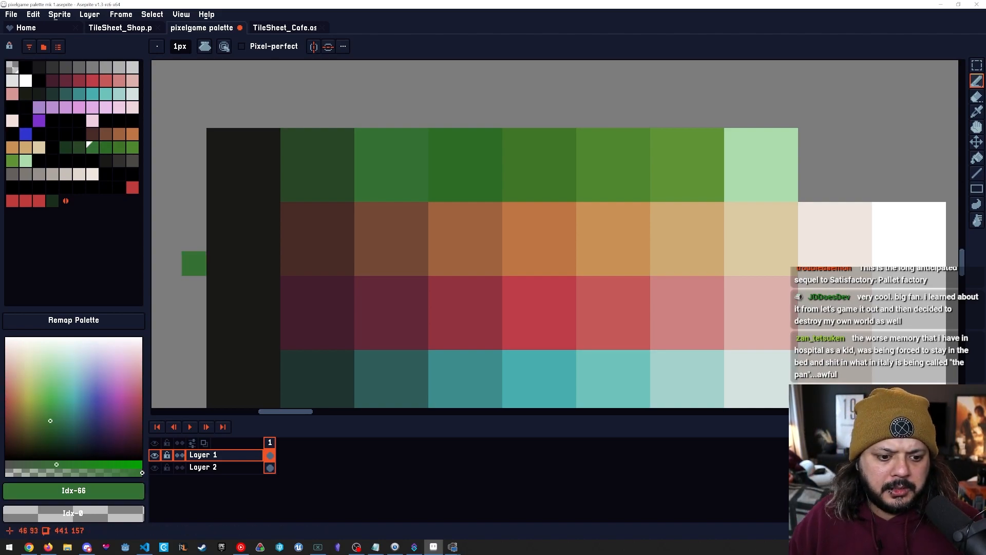
key(bracketright)
key(bracketleft)
key(bracketleft)
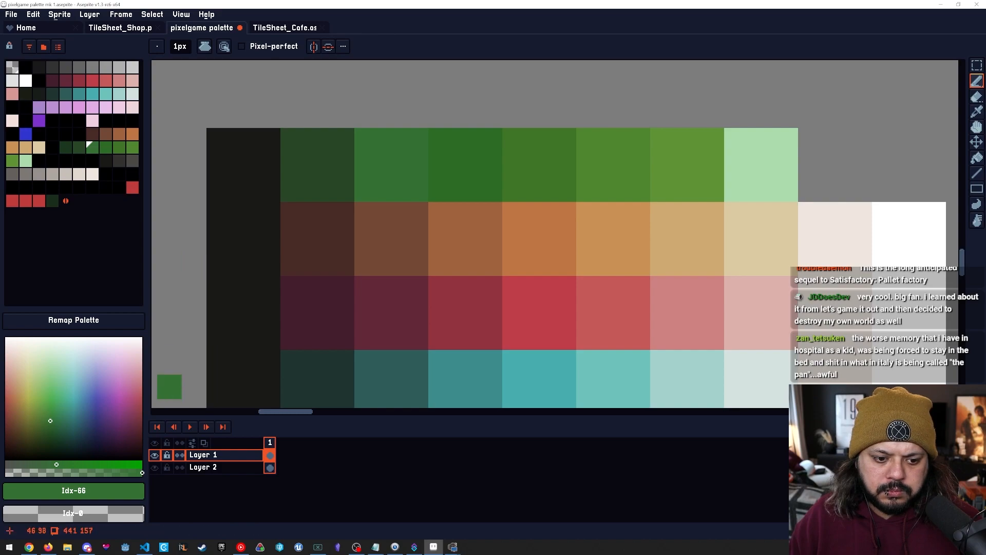
key(bracketright)
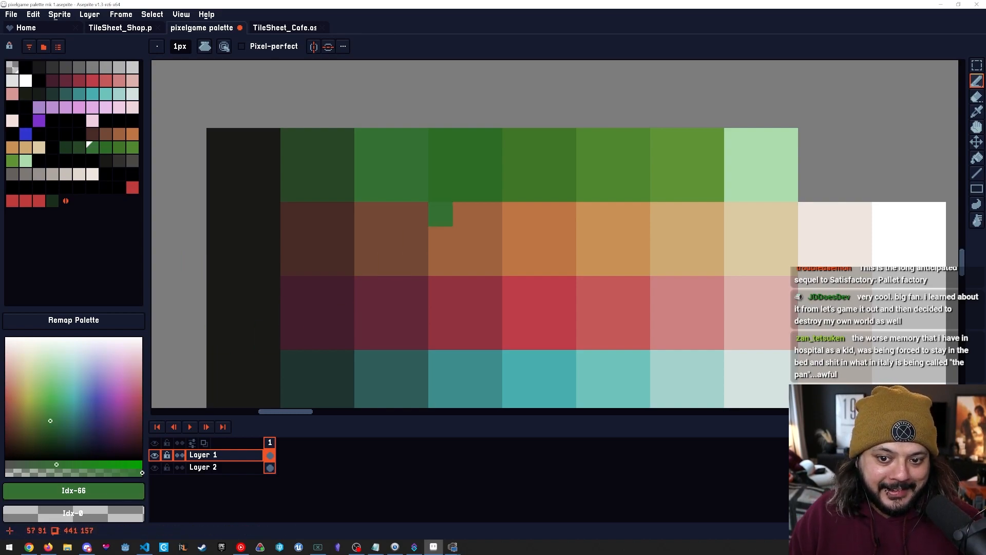
Recolour the third-darkest green swatch to a lighter green near #3d9934, then shift its hue slightly towards yellow.
key(bracketright)
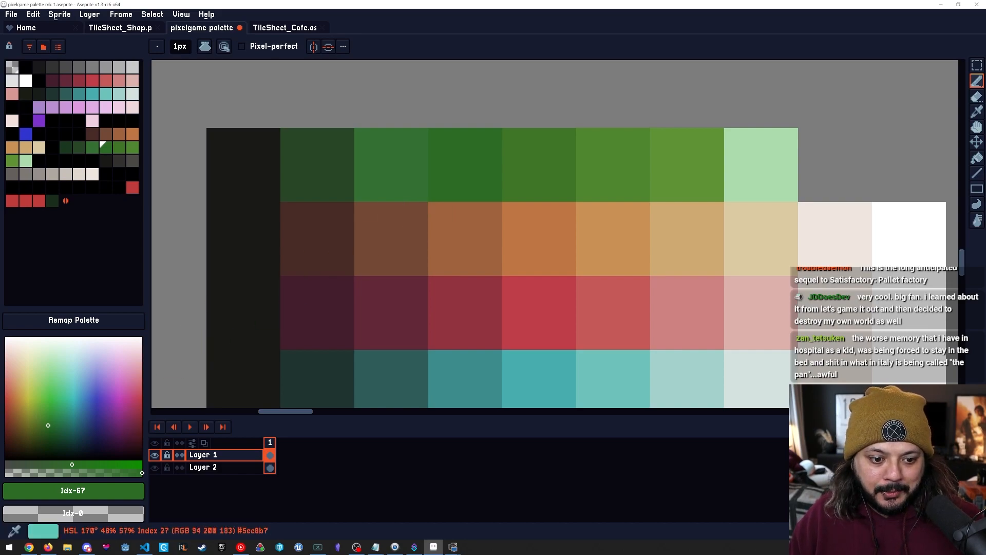
click(49, 411)
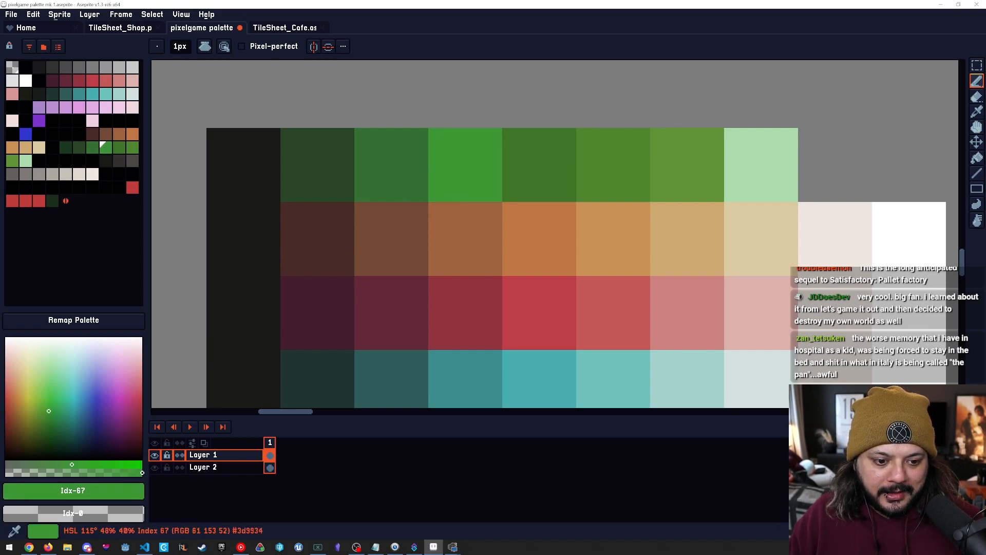
drag(49, 410, 49, 412)
scroll(318, 362, down, 3)
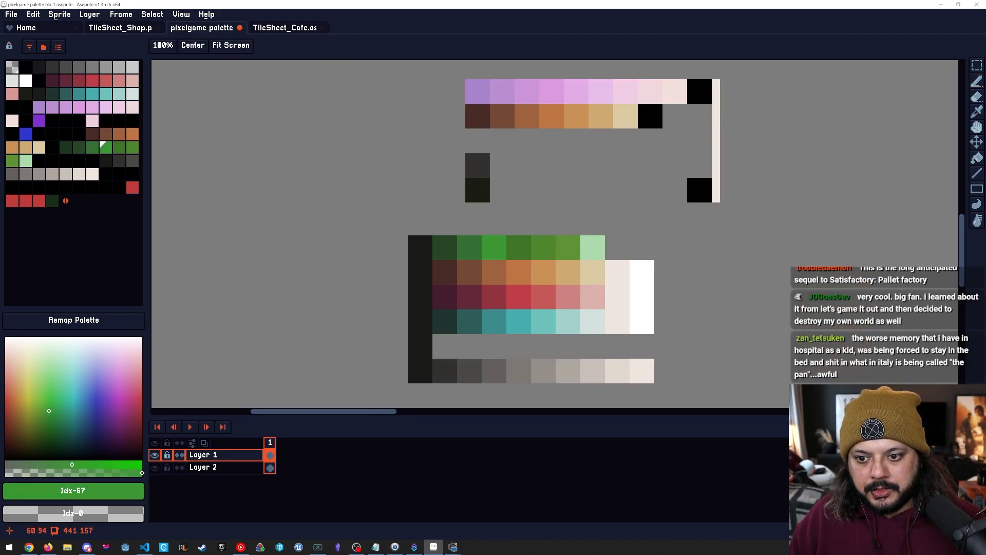
scroll(233, 369, up, 2)
drag(48, 413, 47, 413)
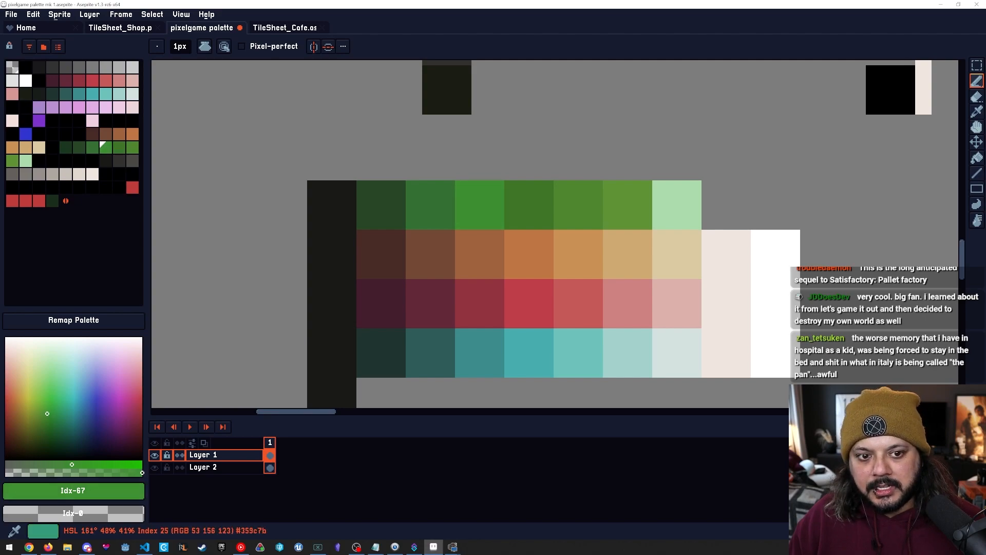
Check the green ramp against the other ramps, then brighten the third-darkest green a little more.
key(space)
scroll(525, 303, down, 2)
drag(525, 303, 546, 238)
scroll(521, 215, up, 4)
drag(592, 262, 531, 320)
scroll(531, 320, down, 1)
drag(48, 411, 47, 410)
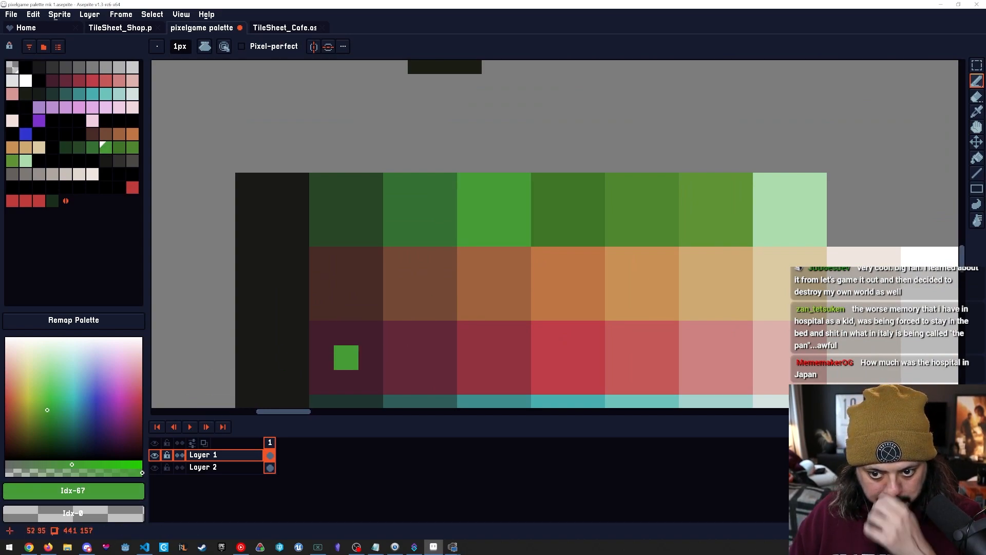
drag(469, 335, 464, 320)
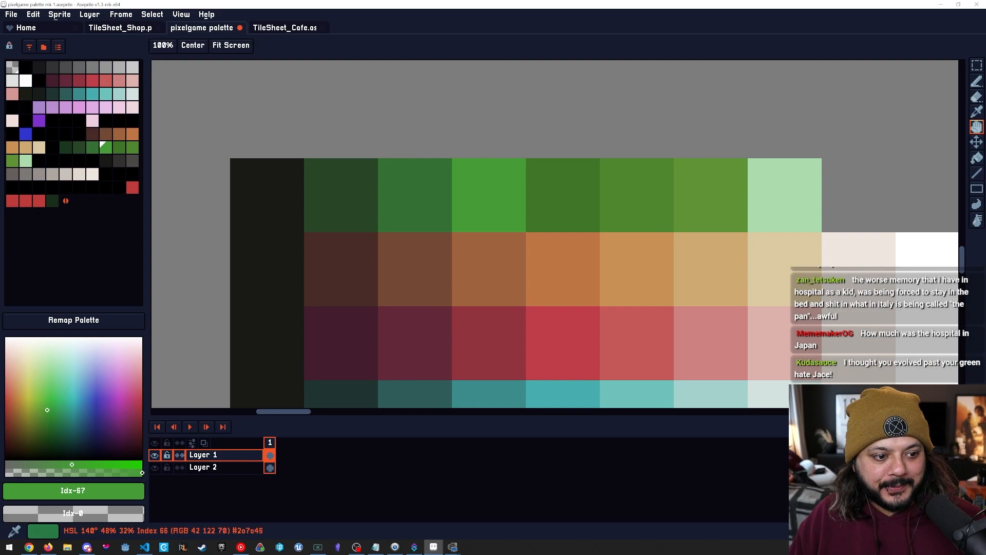
key(b)
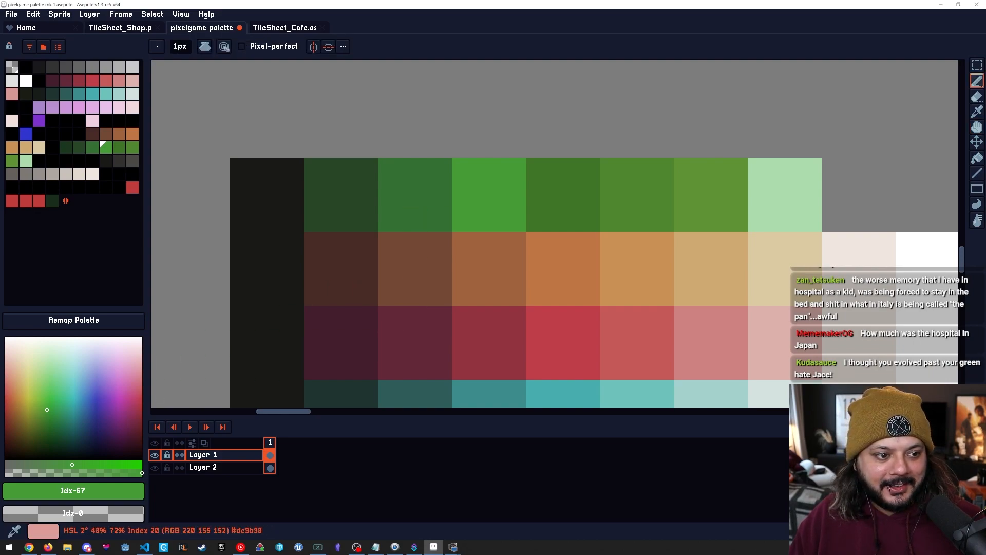
drag(415, 294, 376, 287)
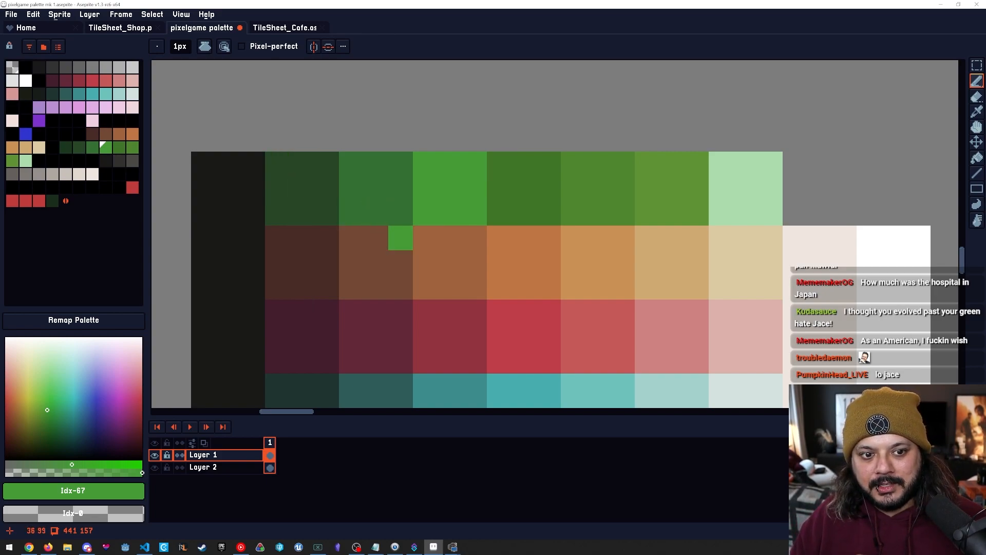
Compare the colour-picker positions of the three darkest green swatches by sampling each of them in turn.
drag(426, 238, 434, 247)
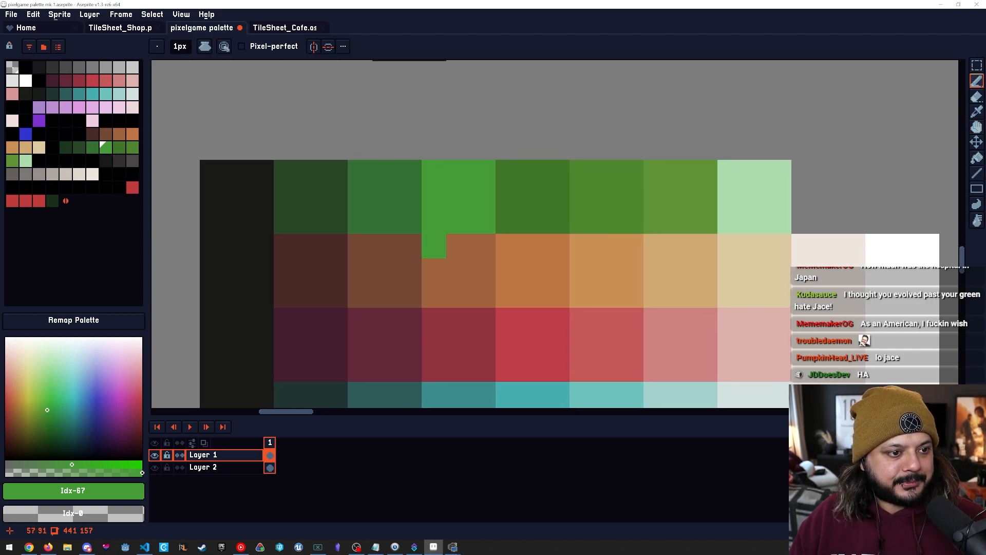
key(space)
scroll(438, 233, up, 1)
scroll(439, 233, down, 1)
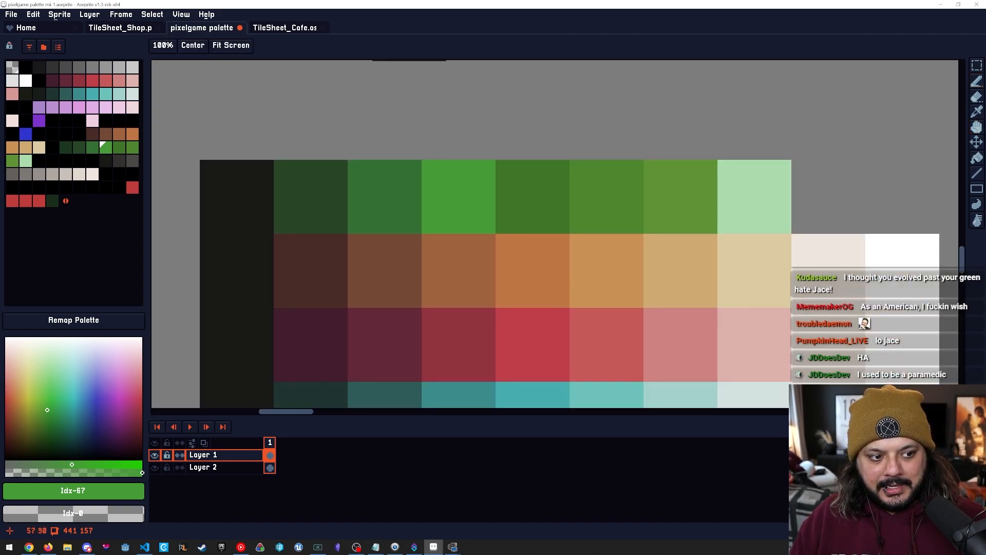
drag(438, 233, 453, 205)
alt+click(425, 191)
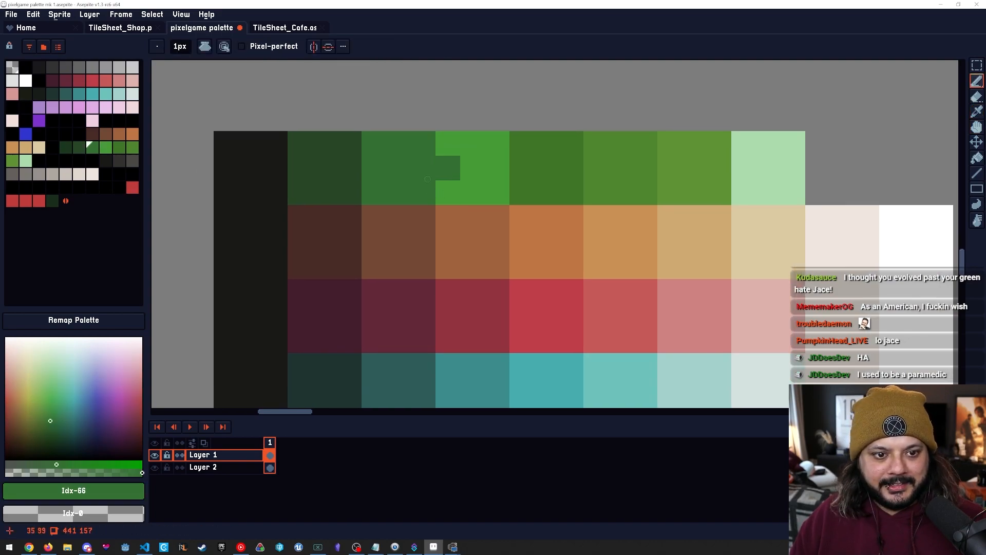
alt+click(450, 169)
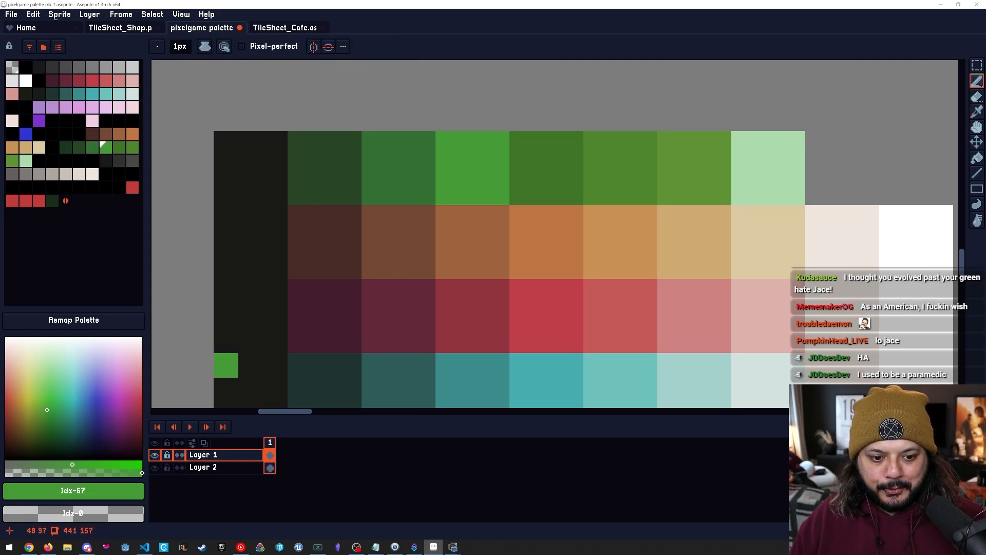
alt+click(402, 167)
alt+click(342, 167)
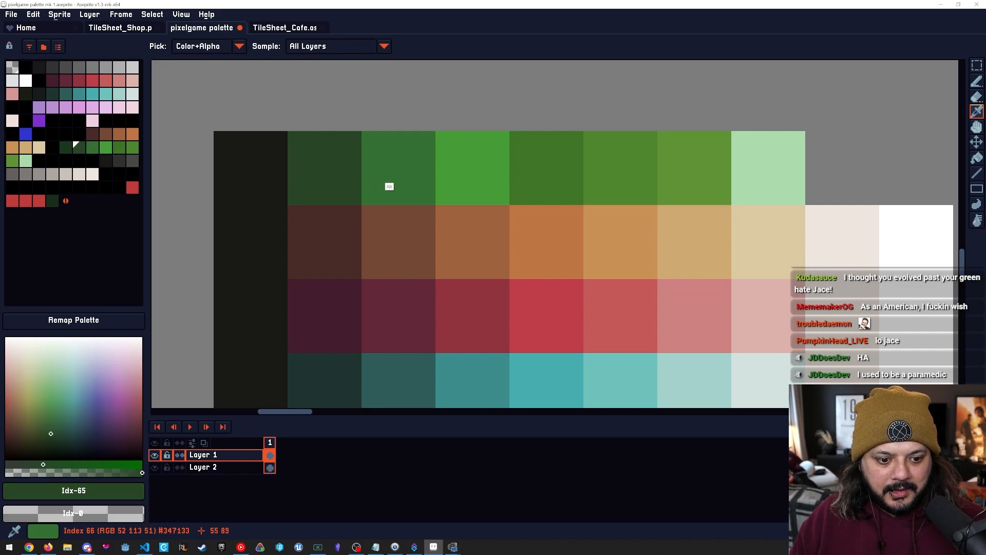
alt+click(386, 190)
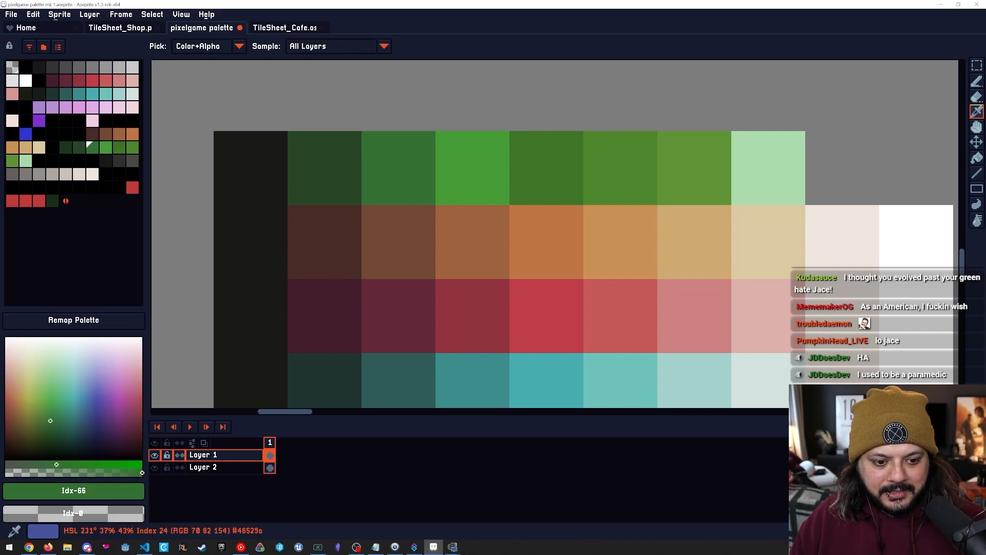
alt+click(312, 194)
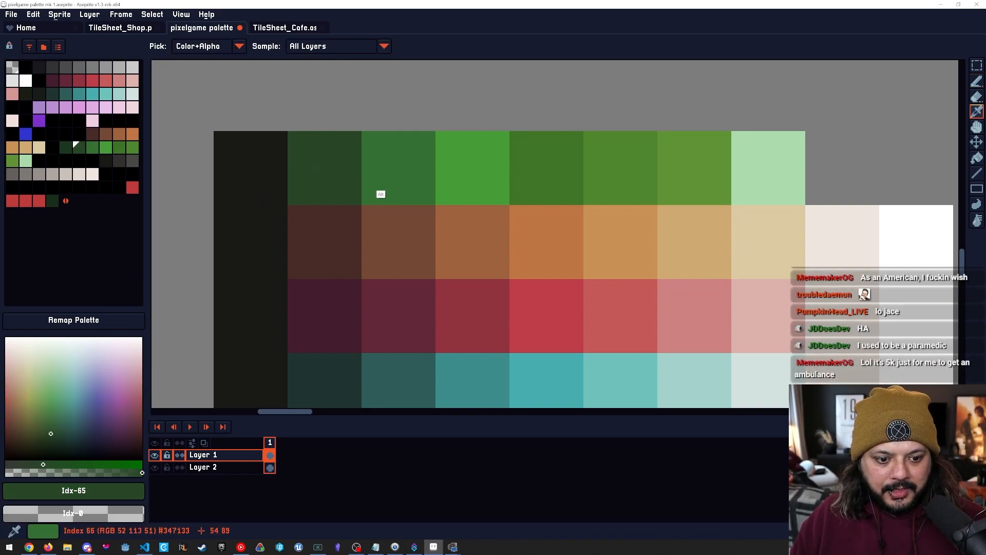
Shift the second-darkest green swatch to a slightly cooler hue near #34743b.
alt+click(378, 183)
drag(51, 420, 53, 420)
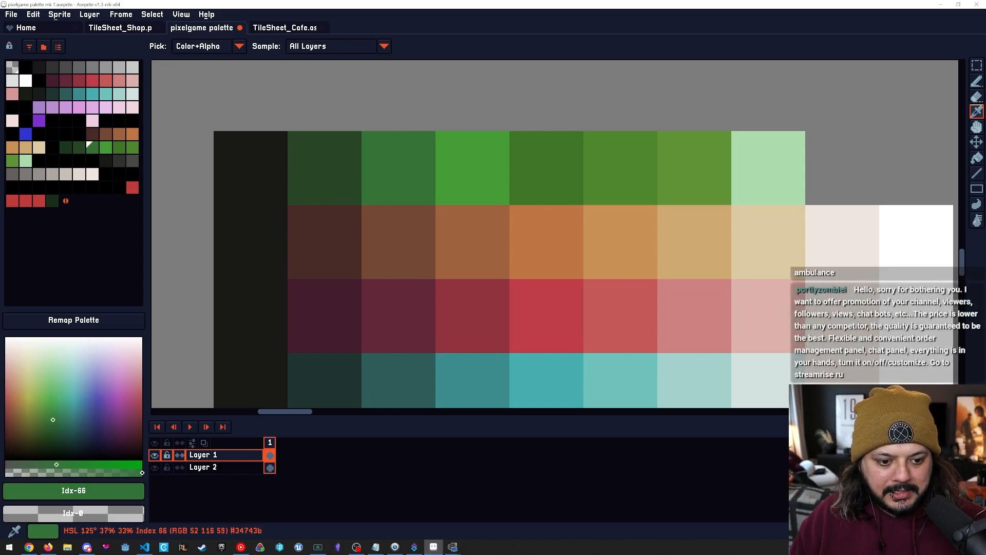
key(b)
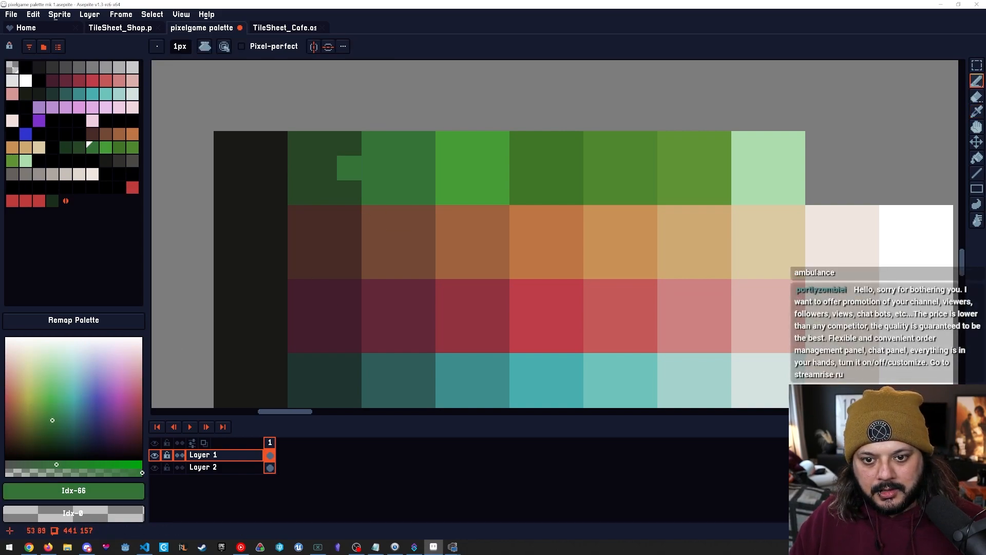
Brighten the third-darkest green swatch to a more vivid green near #39a438.
alt+click(392, 187)
alt+click(447, 180)
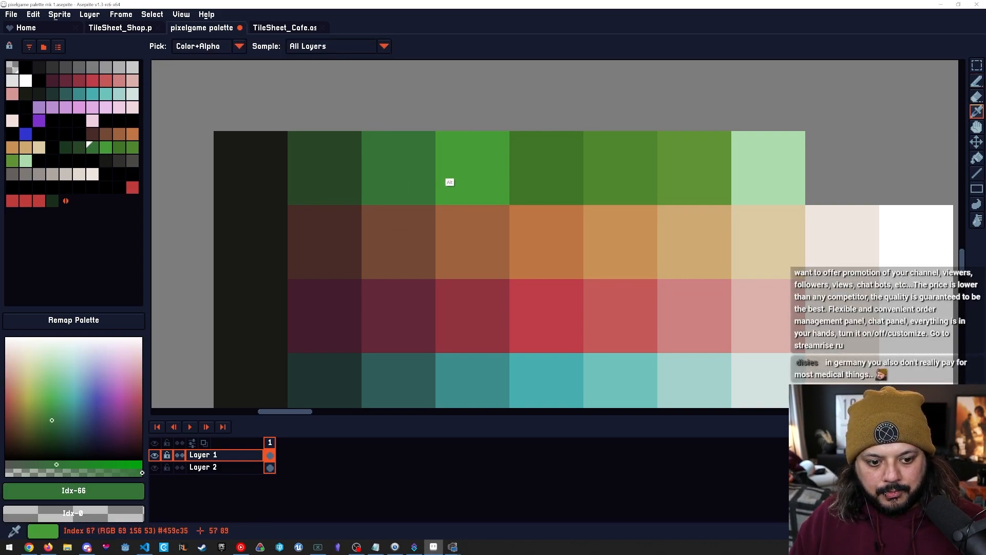
click(52, 408)
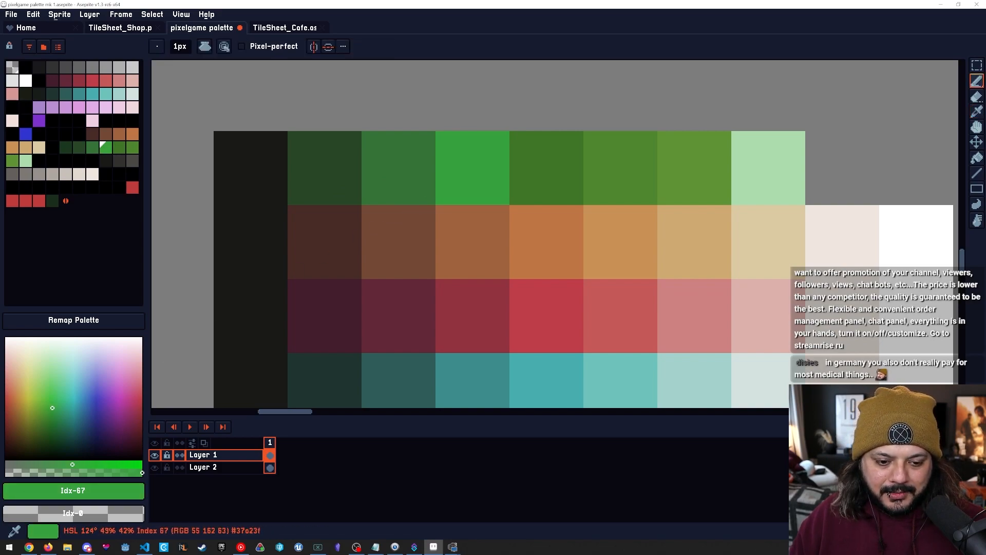
click(50, 407)
Compare the third-darkest green with the two darker greens, then shift it cooler and reduce its saturation to near #3ea045.
alt+click(389, 172)
alt+click(354, 166)
alt+click(392, 183)
alt+click(447, 185)
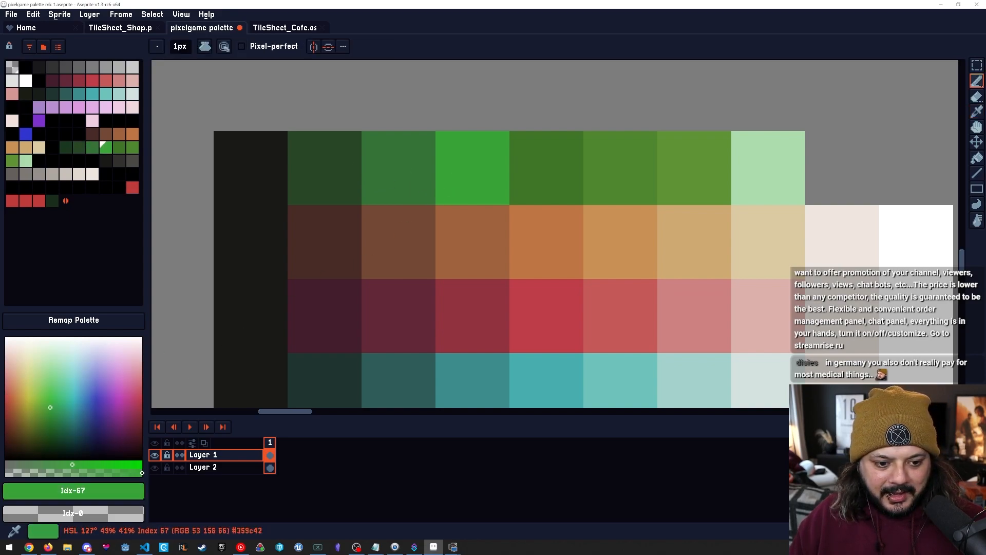
alt+click(393, 183)
alt+click(350, 180)
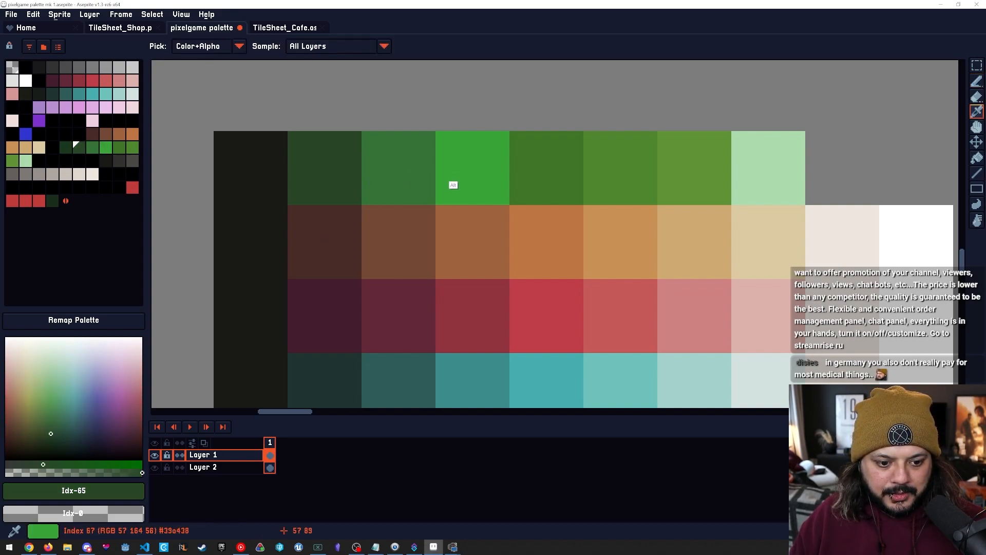
alt+click(453, 184)
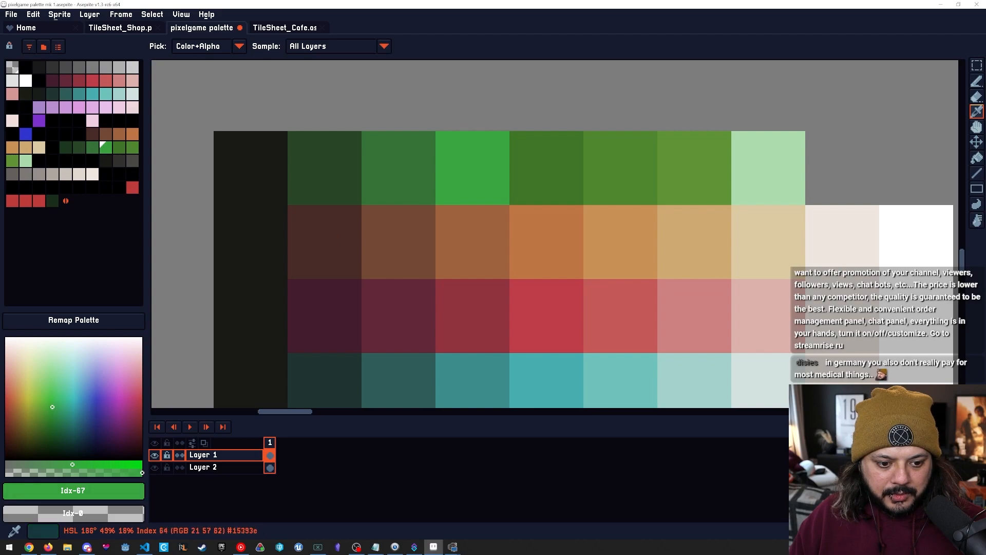
key(b)
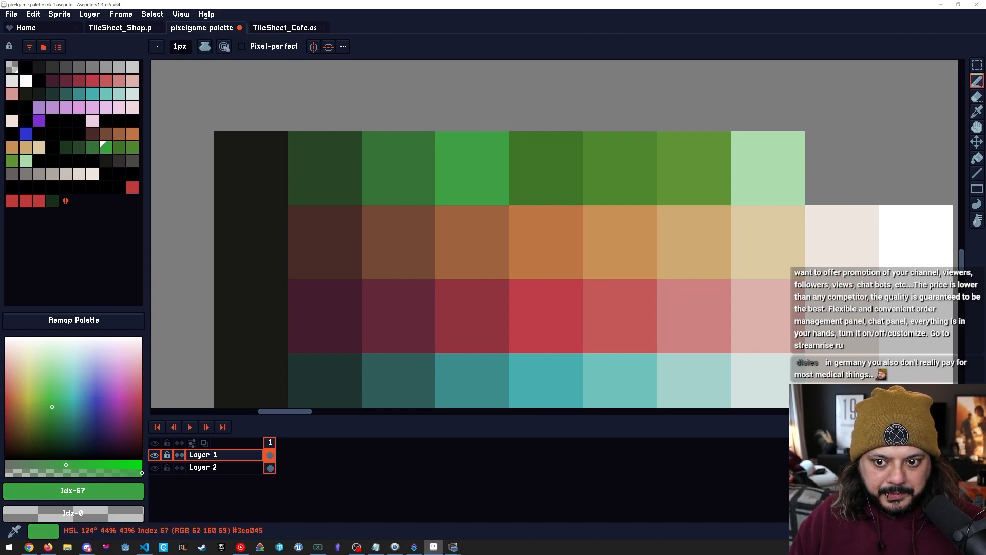
Examine how the reworked dark greens sit against the brown, red and teal ramps below them.
key(h)
mouse_move(519, 191)
mouse_down()
mouse_move(459, 159)
mouse_move(500, 175)
mouse_move(434, 125)
mouse_move(427, 229)
mouse_up()
key(alt)
key(space)
key(alt)
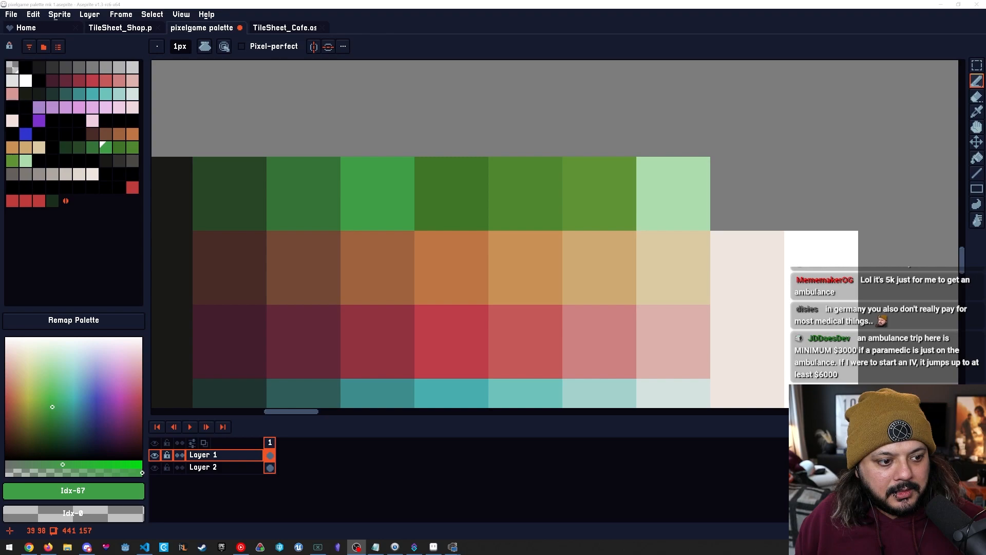
drag(403, 267, 442, 261)
key(b)
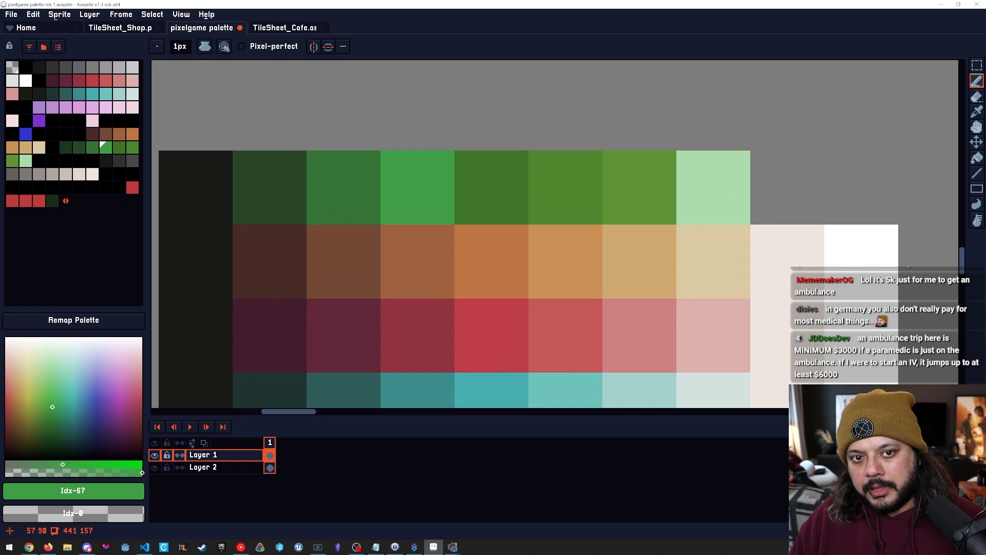
drag(442, 261, 474, 232)
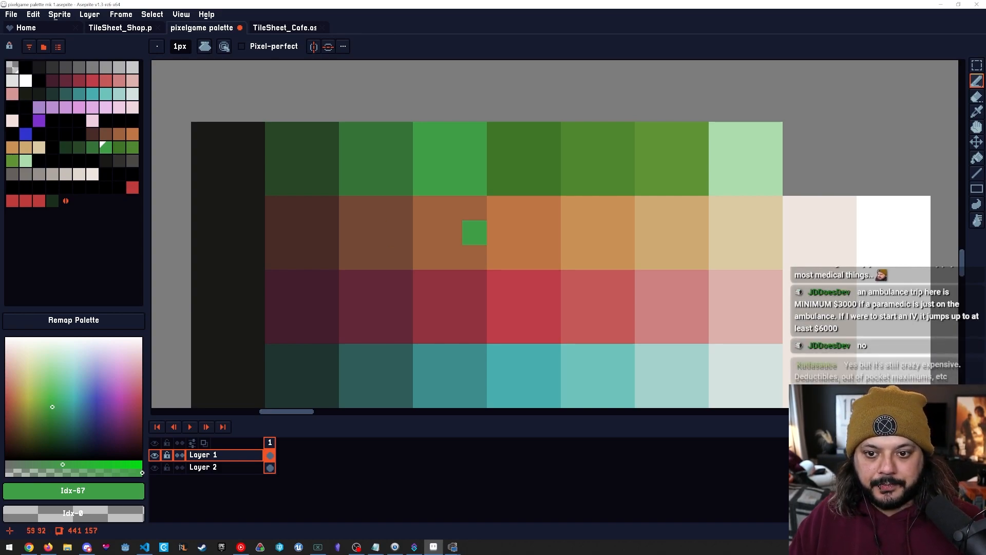
click(475, 208)
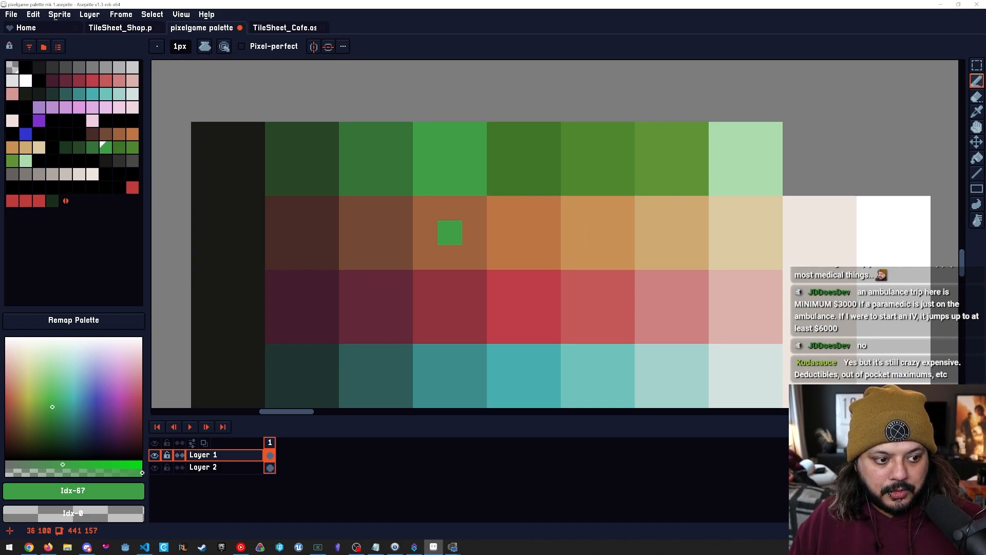
mouse_move(548, 233)
mouse_down()
mouse_move(582, 229)
mouse_move(571, 221)
mouse_up()
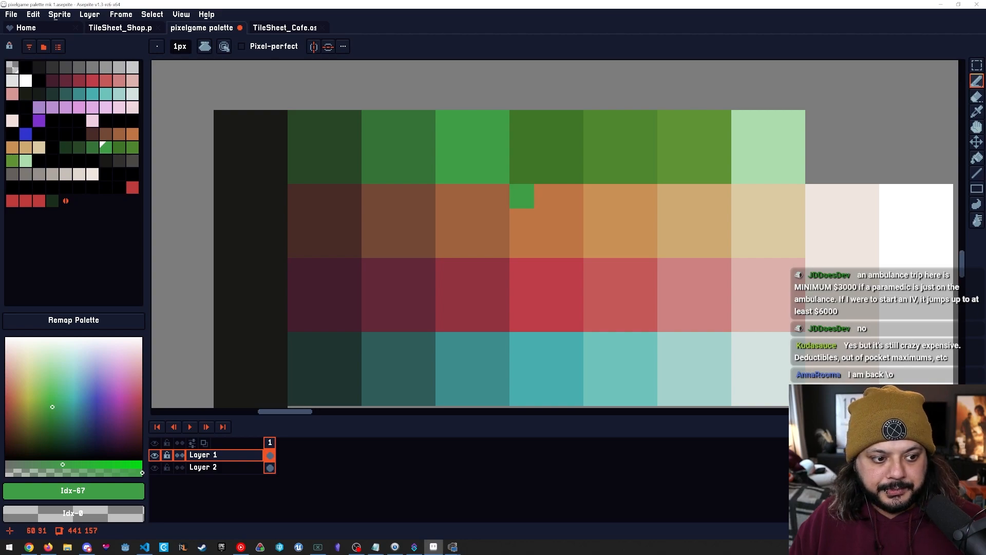
scroll(497, 195, up, 1)
drag(505, 201, 515, 226)
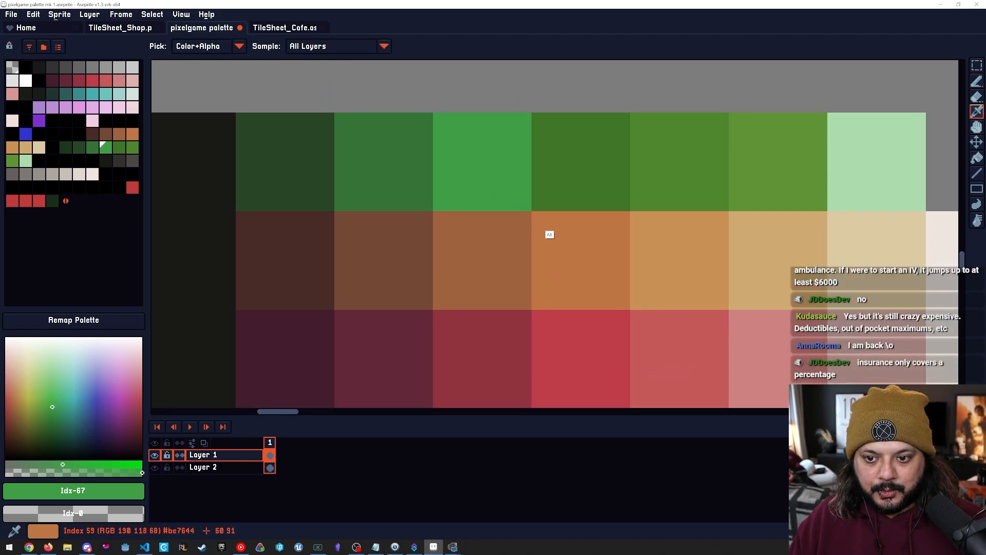
mouse_move(515, 226)
mouse_down()
mouse_move(538, 248)
mouse_move(525, 237)
mouse_up()
scroll(539, 249, down, 1)
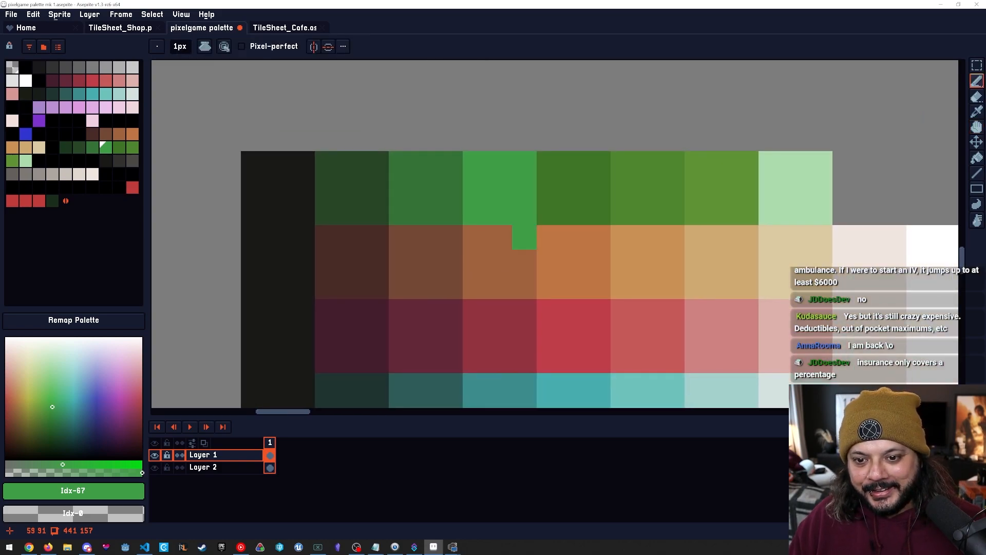
Darken the third-darkest green swatch slightly and cool its hue to near #3e984a.
alt+click(447, 200)
alt+click(500, 212)
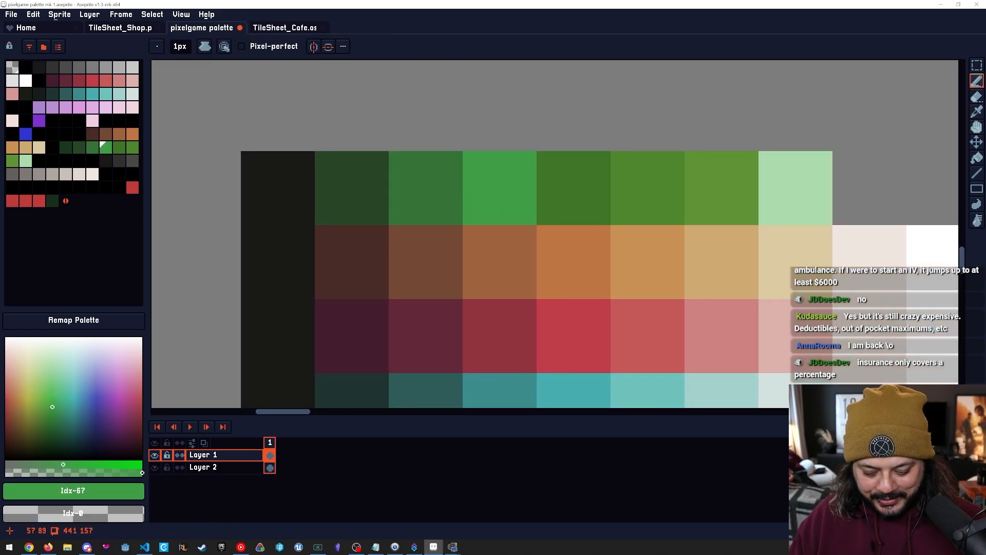
drag(54, 405, 54, 409)
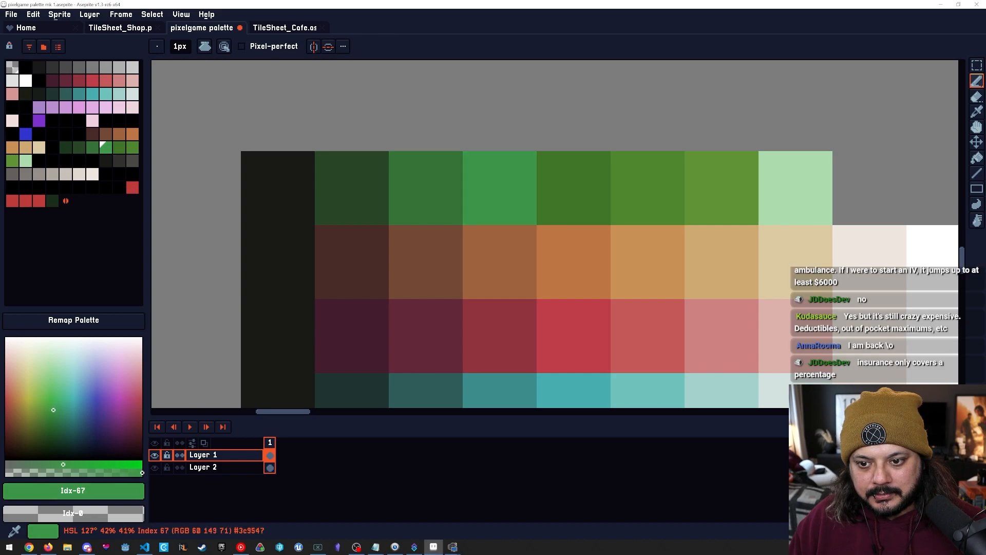
key(space)
mouse_move(746, 262)
mouse_down()
mouse_move(732, 183)
mouse_move(663, 234)
mouse_up()
drag(540, 259, 488, 303)
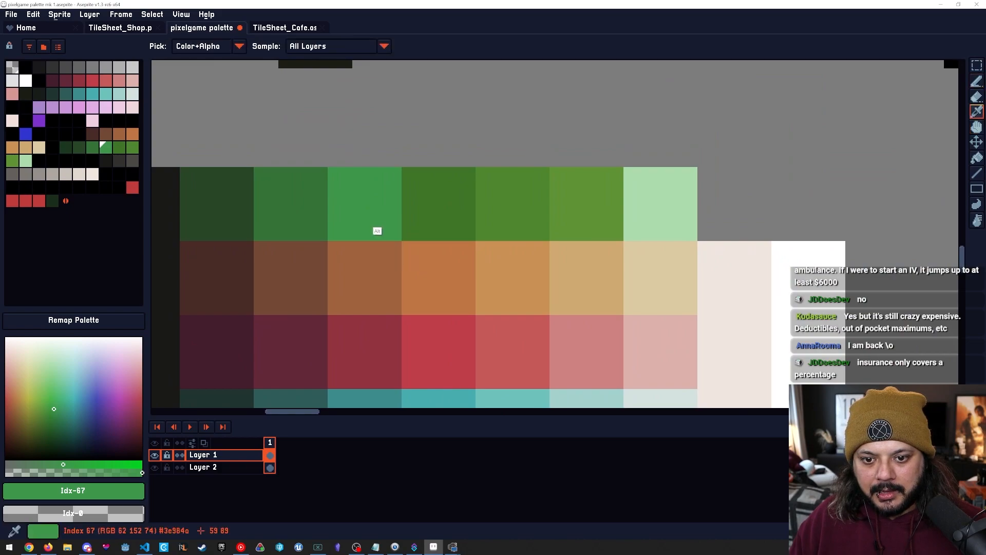
Compare the hue and brightness positions of the dark green palette entries by sampling and cycling through them.
alt+click(449, 226)
alt+click(399, 226)
alt+click(443, 224)
alt+click(365, 226)
key([)
key([)
key(])
key(])
key([)
key([)
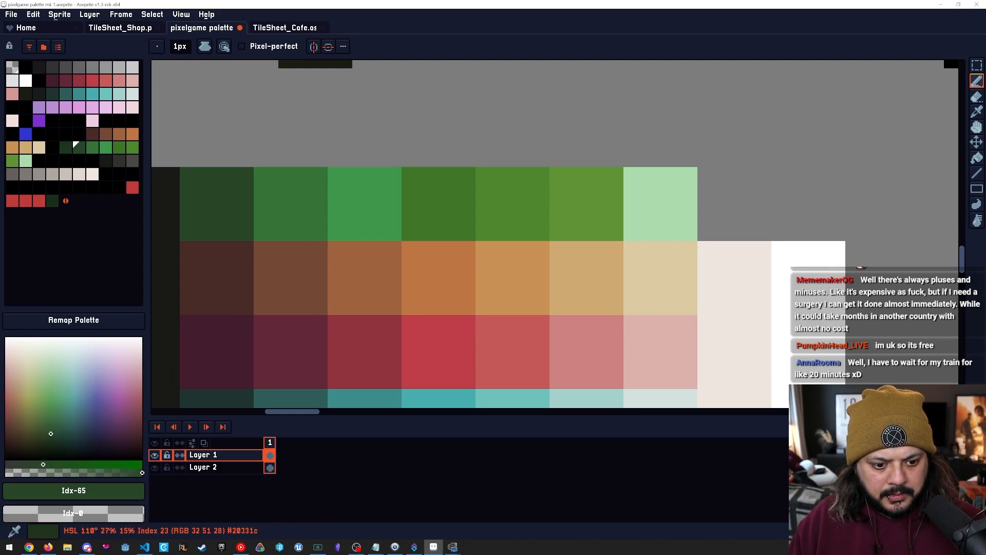
Shift the darkest green to a slightly cooler hue and darken the second-darkest green to near #326e38.
drag(53, 435, 55, 435)
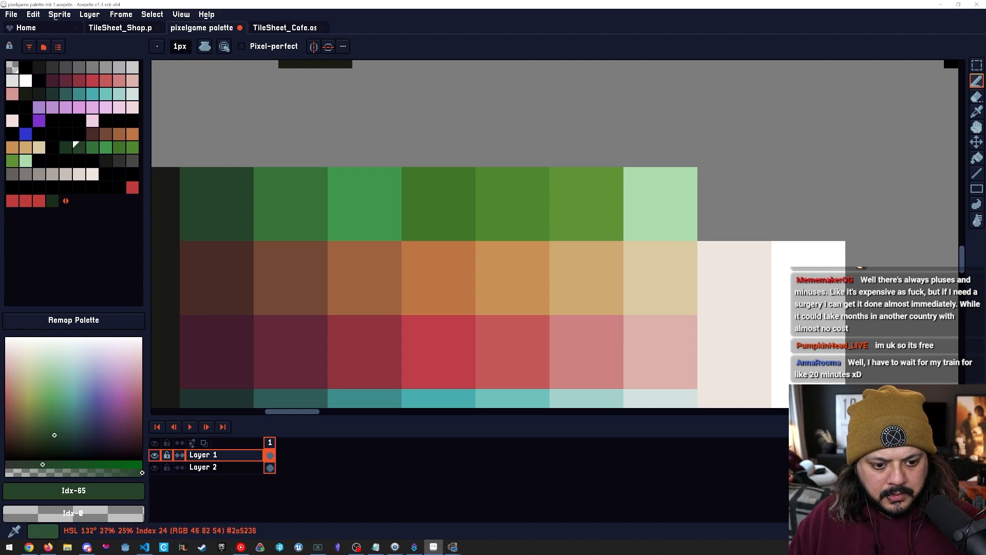
key(])
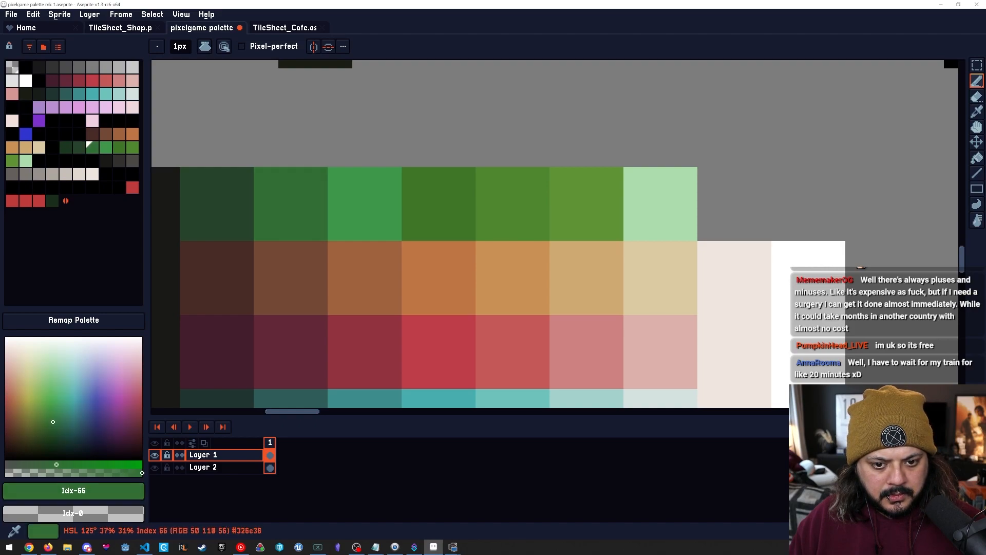
key(])
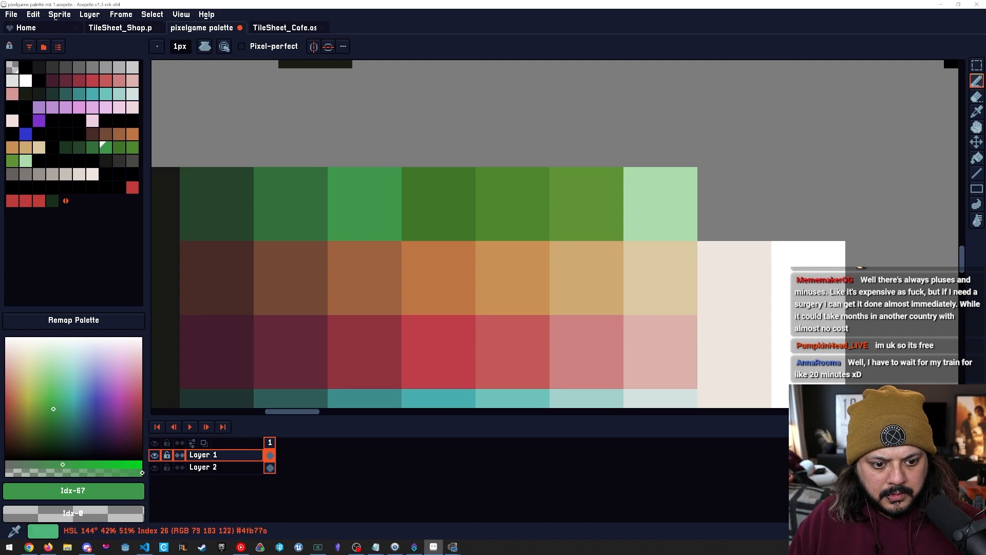
key(])
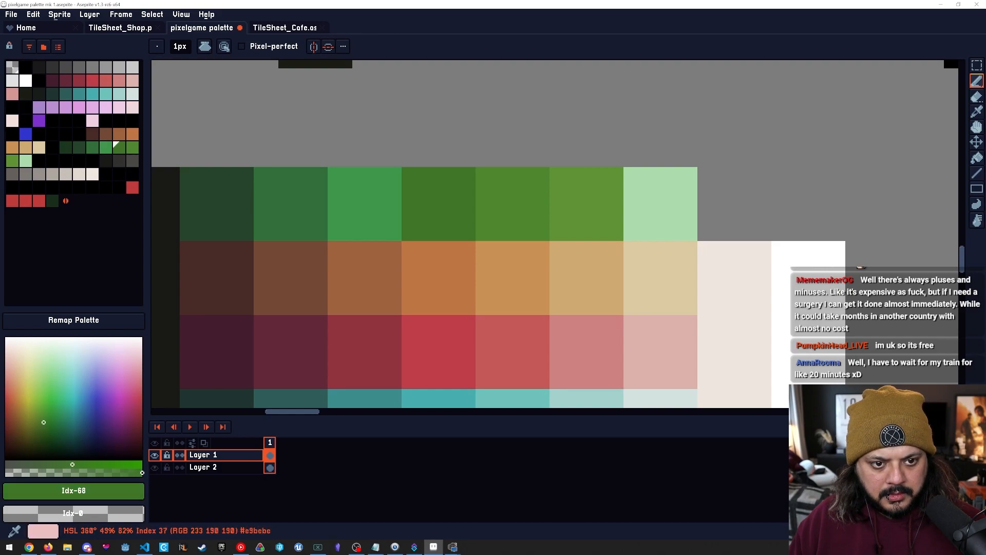
Compare the picker positions of the four darkest greens, then recolour the fourth-darkest swatch to a much brighter, cooler green.
mouse_move(389, 228)
mouse_down()
mouse_move(385, 216)
mouse_move(398, 227)
mouse_up()
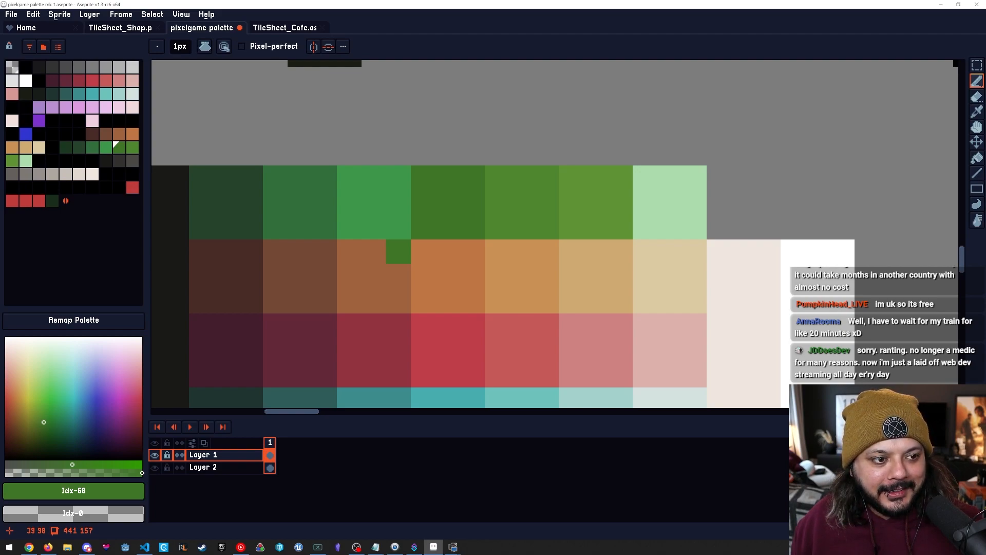
drag(497, 226, 484, 218)
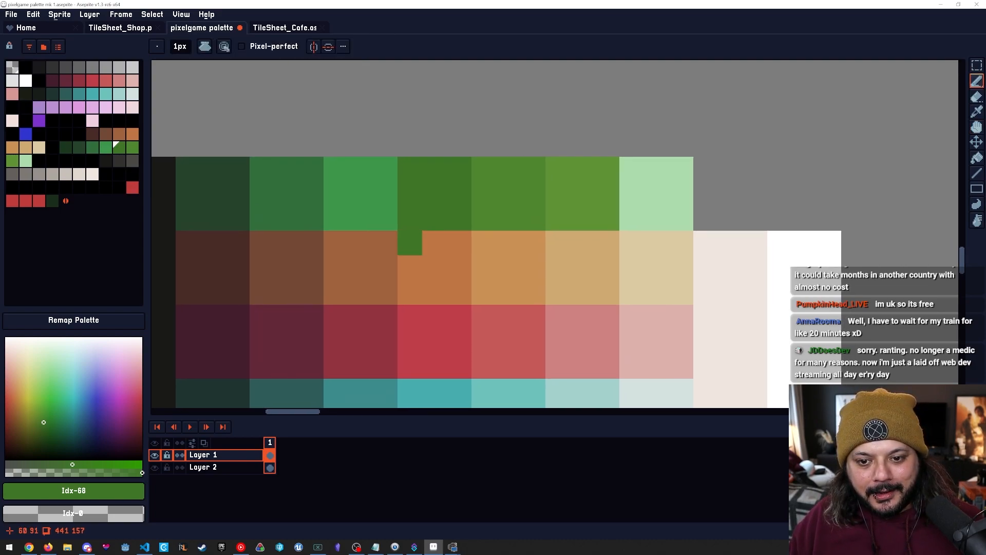
alt+click(377, 220)
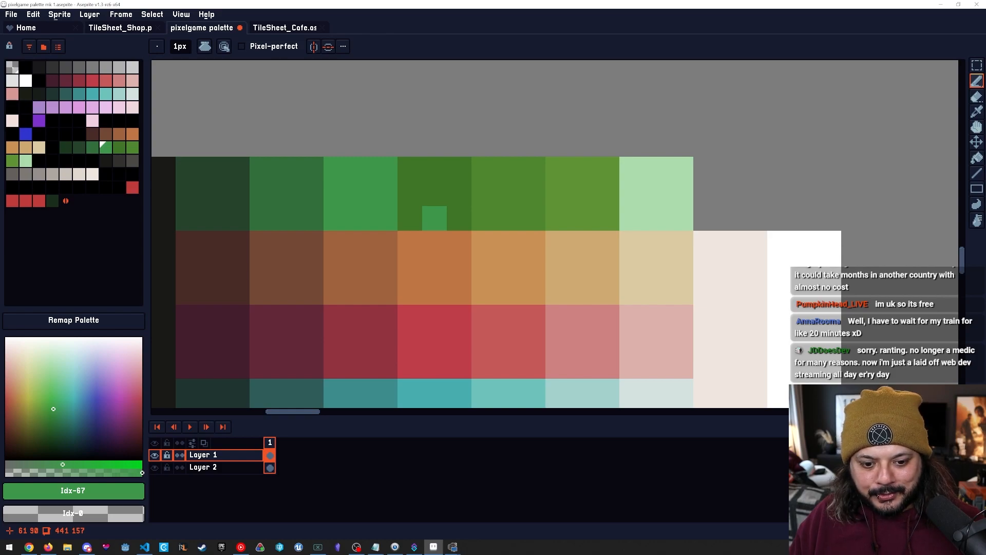
key(bracketright)
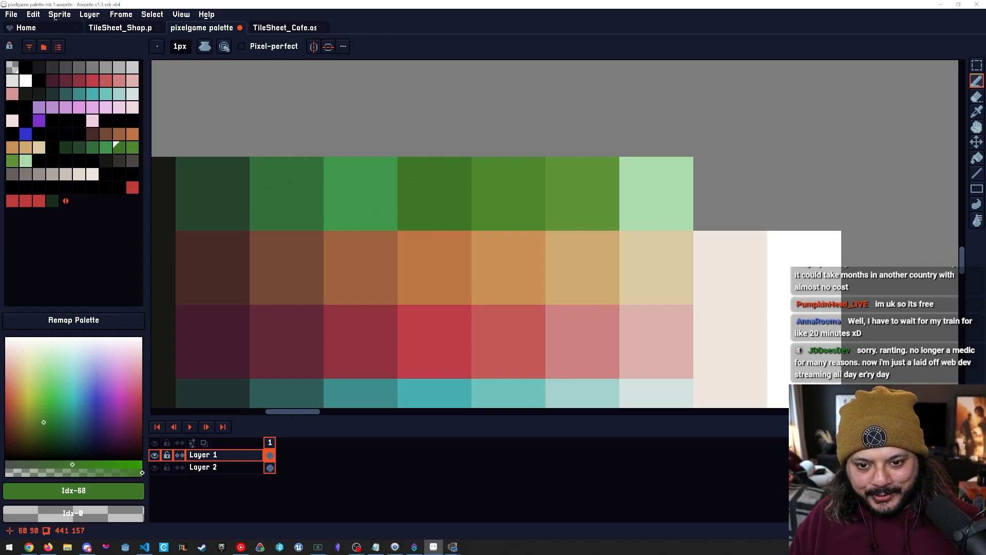
key(bracketleft)
key(bracketleft)
key(bracketleft)
key(bracketright)
key(bracketright)
key(bracketright)
click(57, 395)
drag(57, 395, 53, 399)
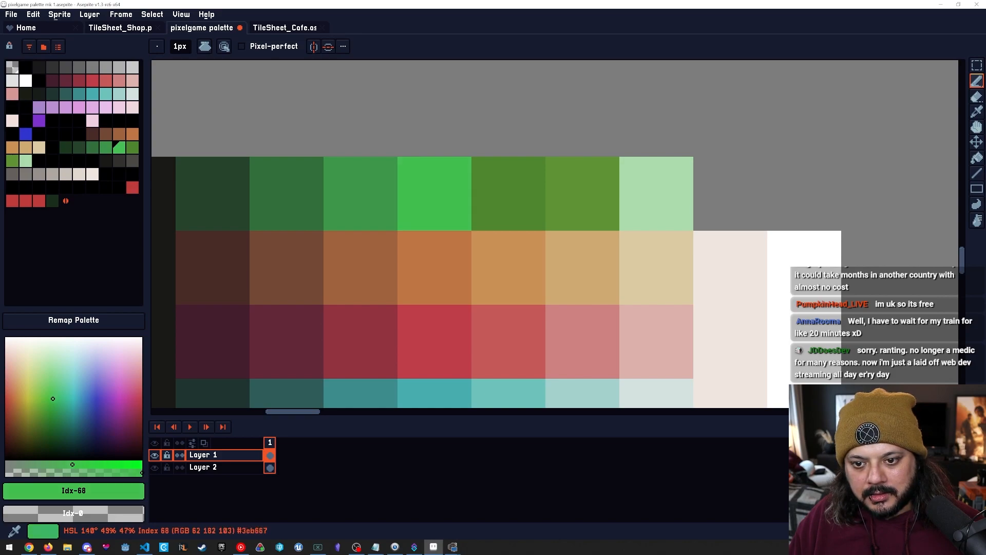
Compare the picker positions of the darkest greens, then lower the second-darkest green's saturation to near #356d3c.
click(93, 147)
key(bracketright)
key(bracketright)
key(bracketleft)
key(bracketleft)
key(bracketleft)
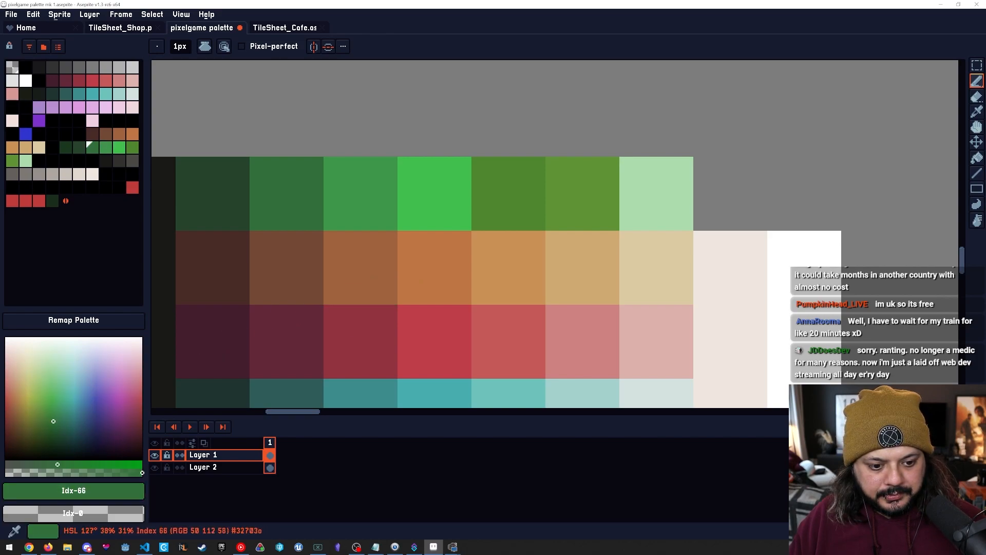
key(bracketright)
key(bracketleft)
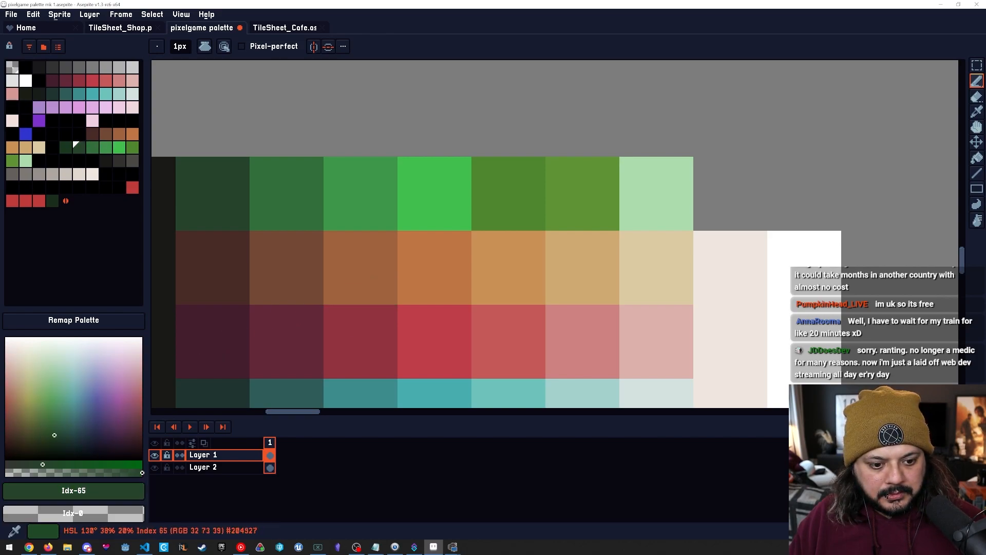
key(bracketright)
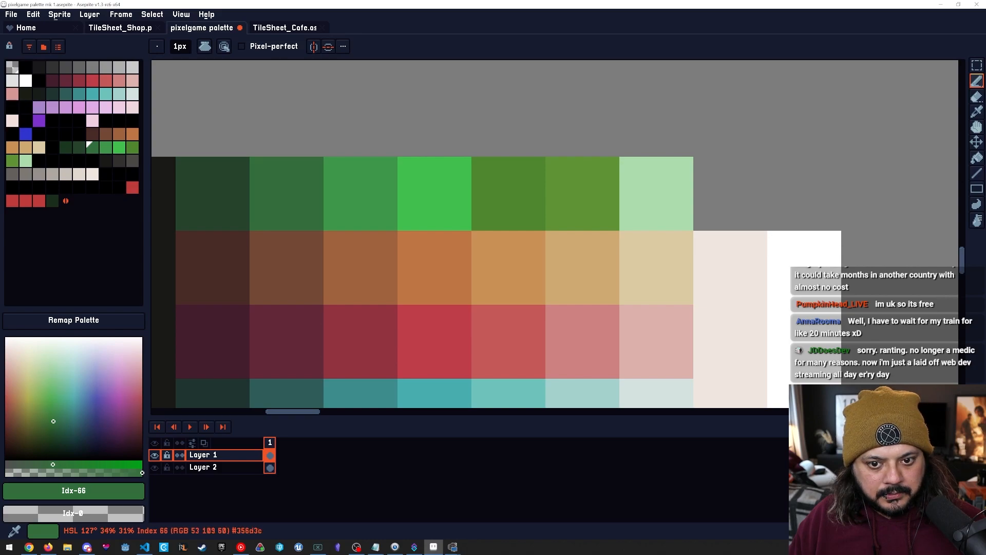
key(bracketleft)
Reduce the fourth-darkest green's saturation slightly to #45bb51, then save the palette file.
key(bracketright)
key(bracketright)
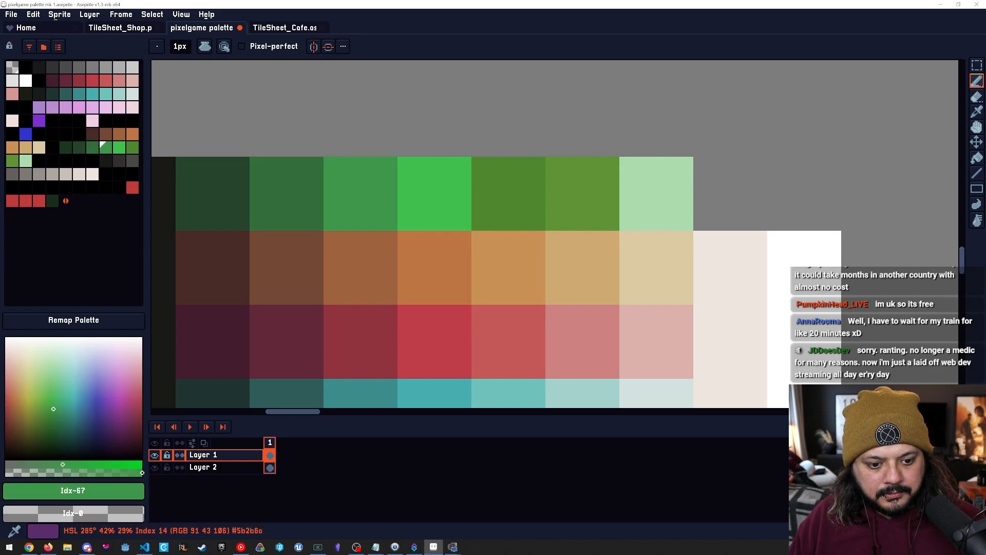
key(bracketright)
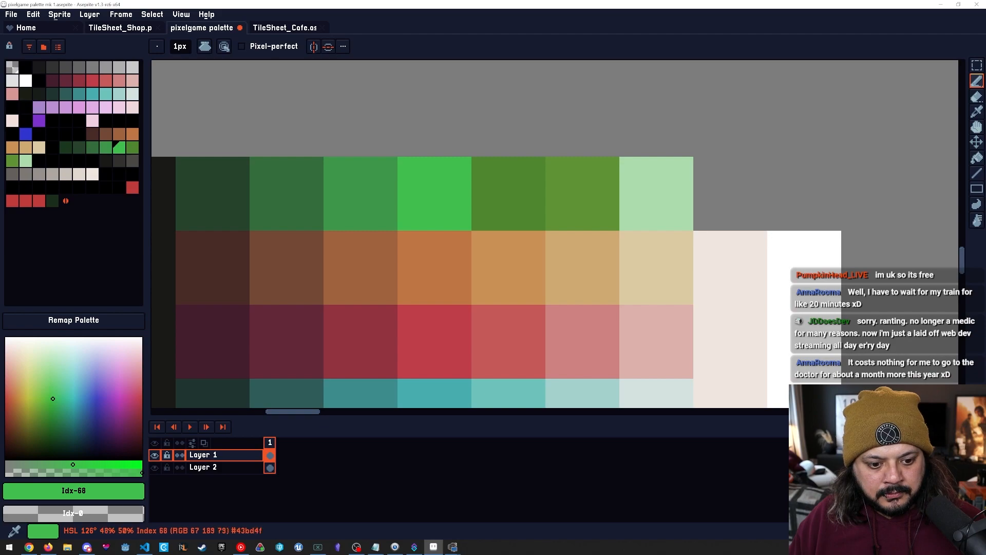
key(bracketleft)
key(bracketleft)
key(bracketright)
scroll(554, 305, down, 2)
scroll(552, 306, down, 2)
mouse_move(552, 306)
mouse_down()
mouse_move(531, 185)
mouse_move(527, 222)
mouse_up()
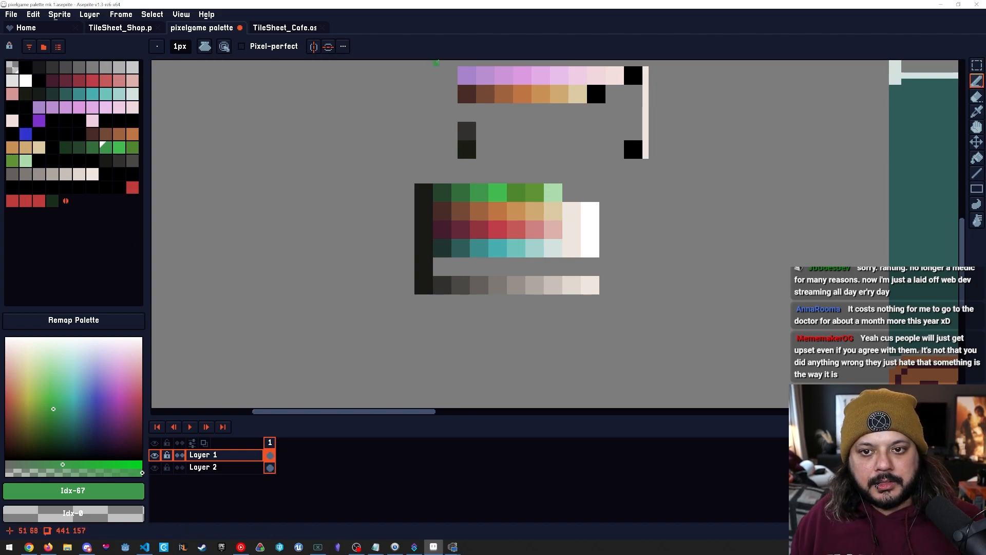
key(ctrl+s)
Sample the bright fourth-darkest green and cycle through the darker greens to compare their hue and brightness positions.
scroll(480, 224, right, 2)
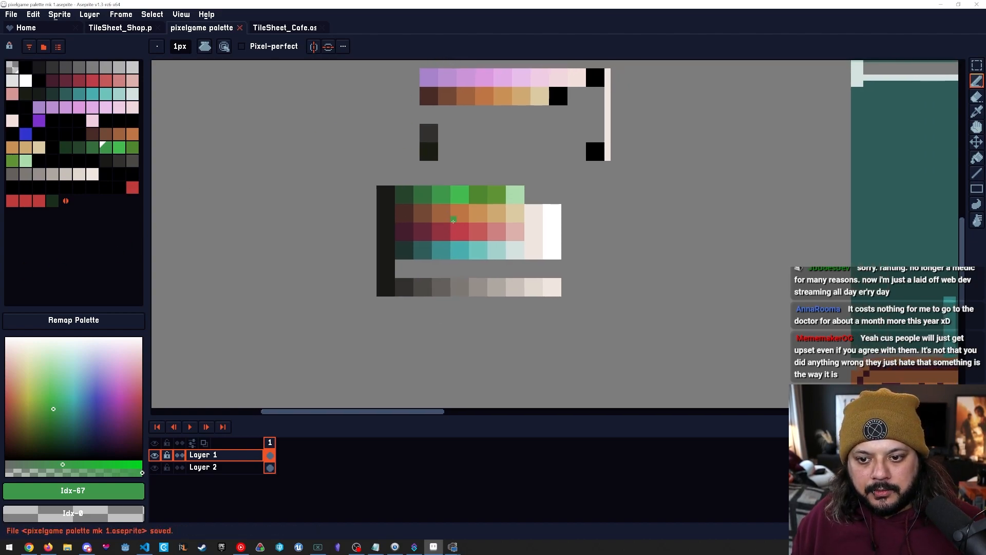
scroll(490, 199, up, 2)
drag(503, 224, 483, 220)
key(b)
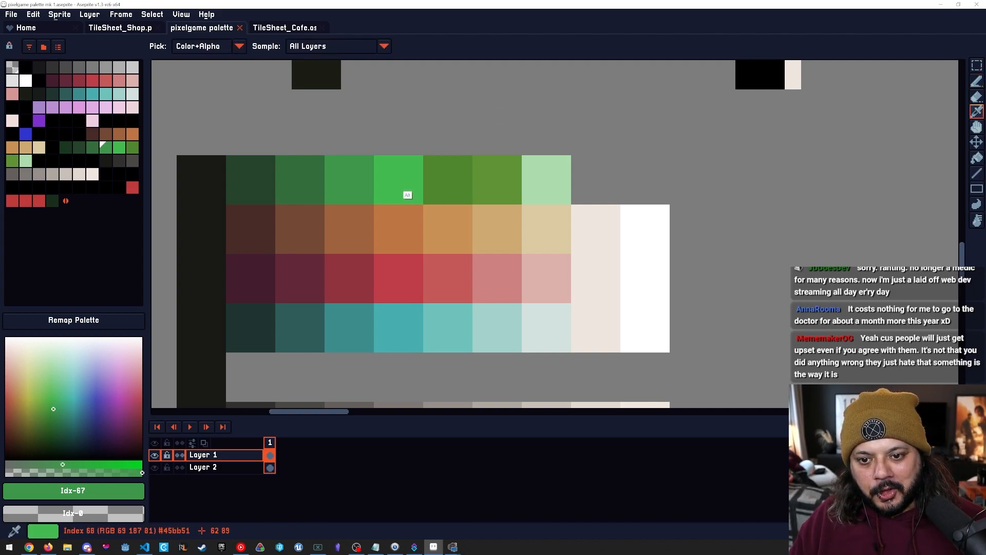
alt+click(408, 194)
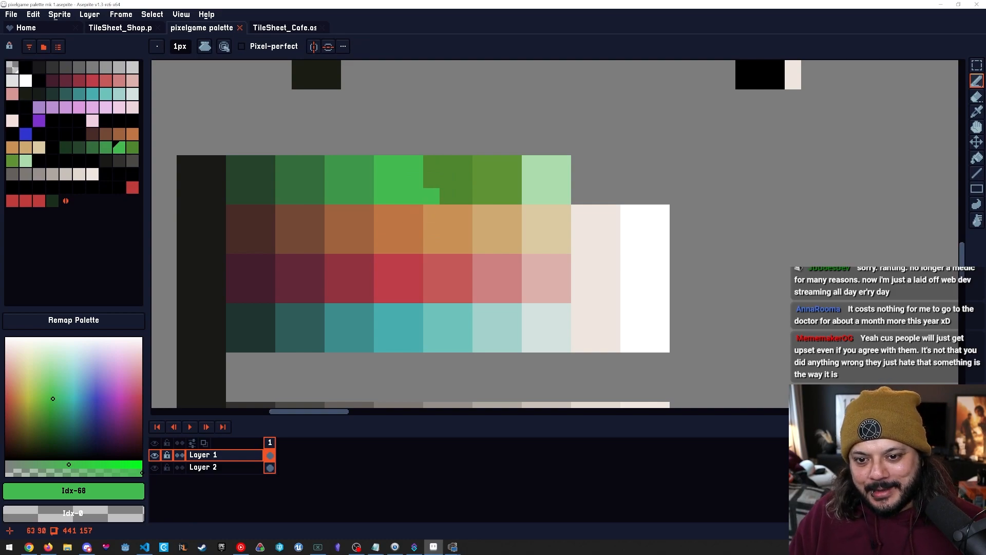
scroll(465, 196, up, 1)
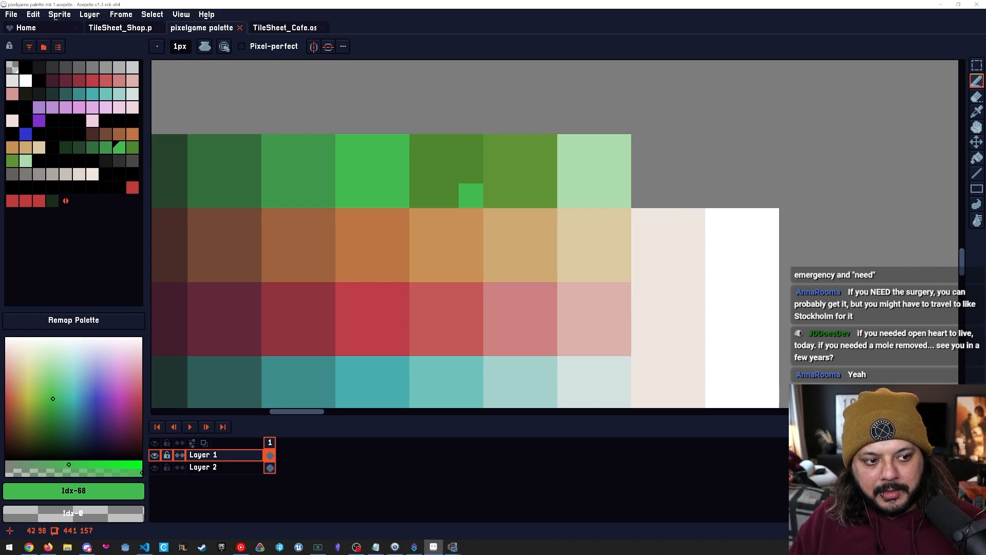
mouse_move(452, 196)
mouse_down()
mouse_move(437, 196)
mouse_move(441, 220)
mouse_up()
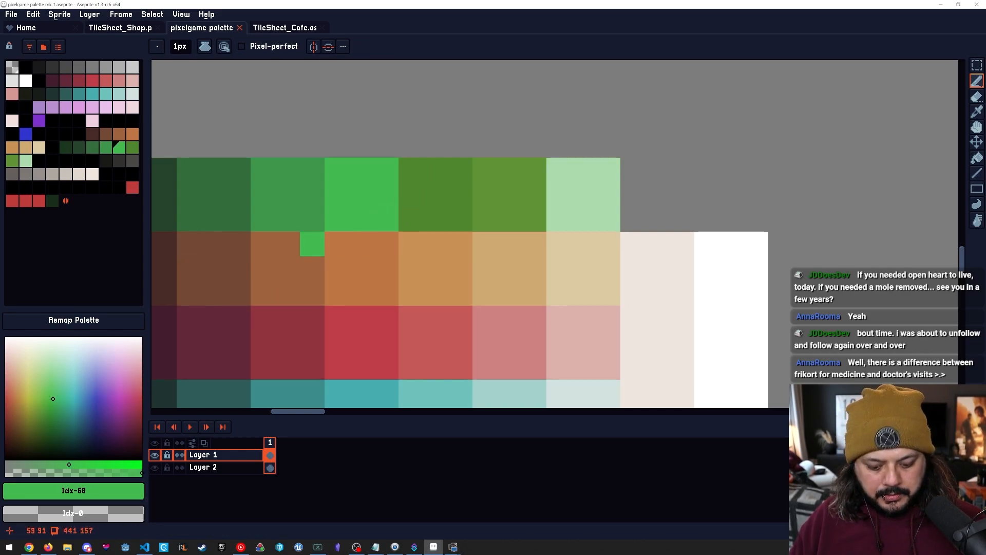
key(bracketleft)
key(bracketleft)
key(bracketleft)
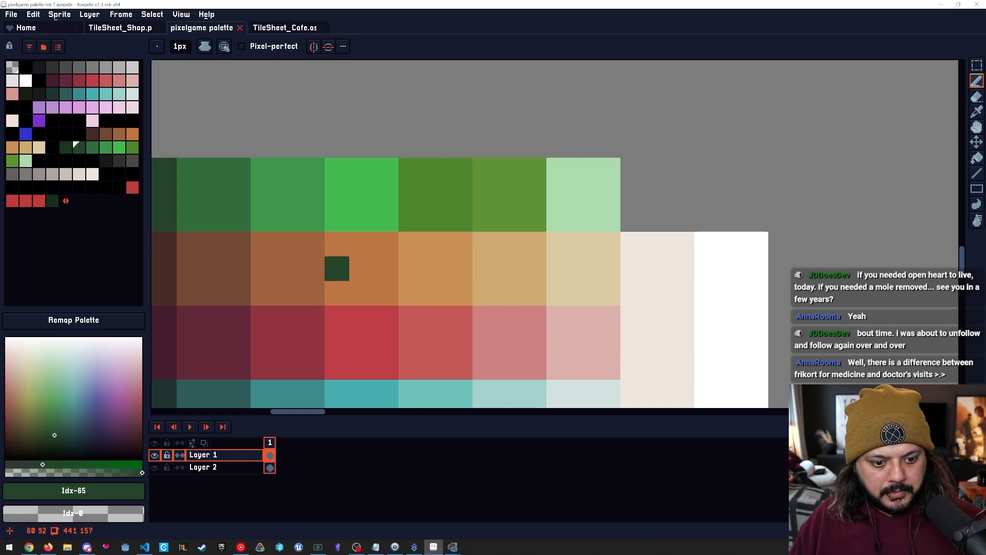
key(bracketright)
key(bracketright)
key(bracketright)
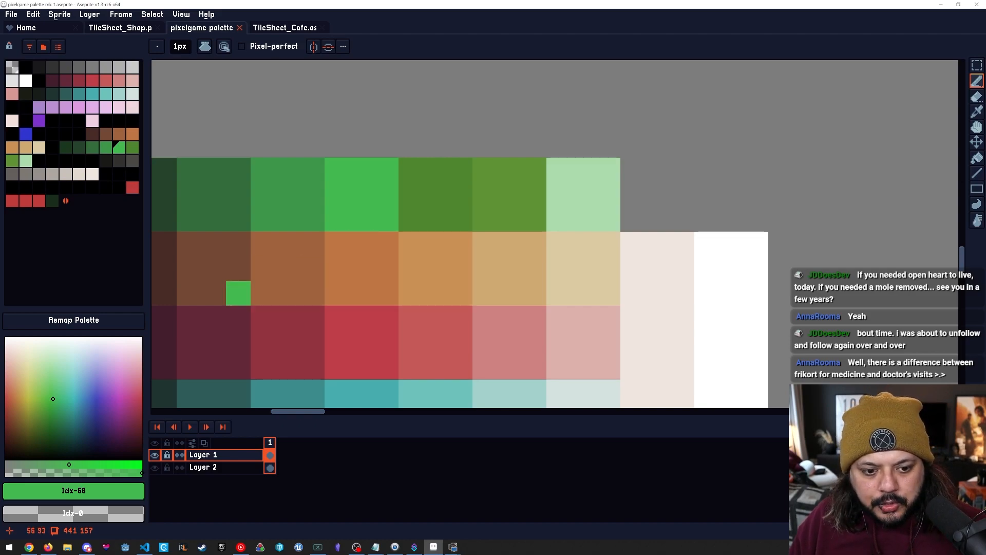
Sample the bright green and the orange swatch beneath it alternately to compare their brightness and saturation positions.
key(alt)
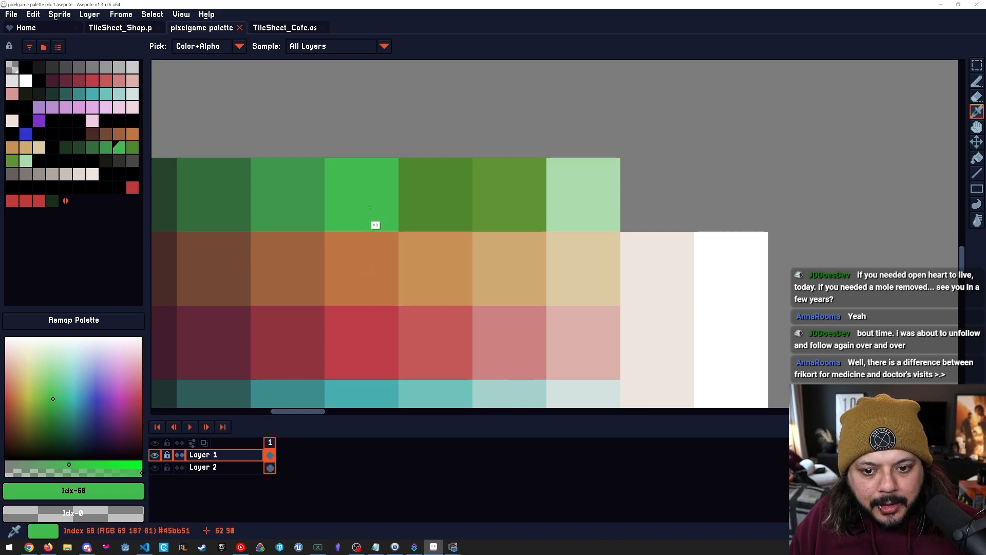
alt+click(368, 256)
key(space)
scroll(362, 249, up, 1)
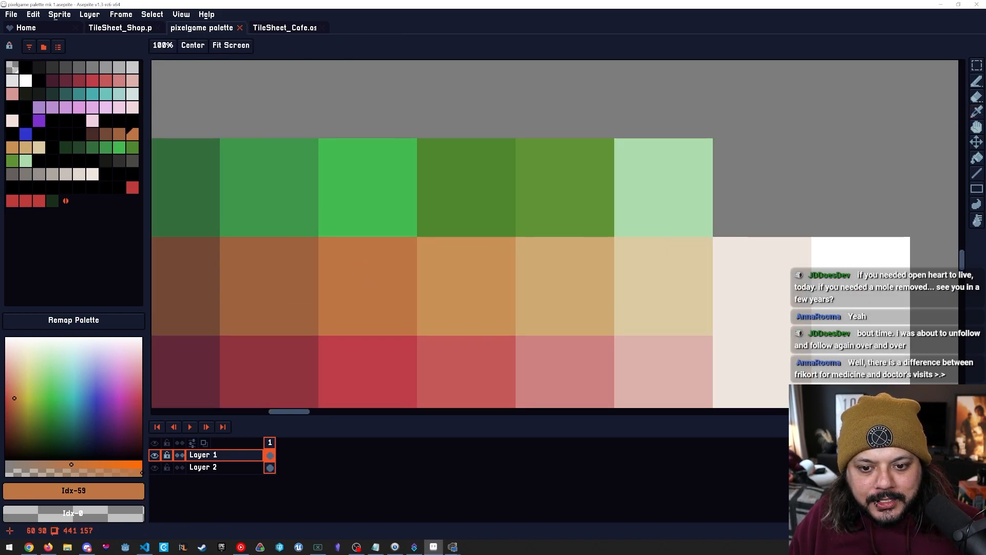
alt+click(368, 187)
alt+click(368, 256)
alt+click(367, 188)
alt+click(363, 273)
alt+click(366, 188)
alt+click(361, 267)
alt+click(366, 186)
alt+click(361, 287)
alt+click(367, 192)
alt+click(369, 282)
alt+click(368, 201)
alt+click(367, 284)
alt+click(372, 195)
alt+click(364, 288)
alt+click(373, 198)
alt+click(368, 272)
alt+click(366, 206)
alt+click(365, 263)
alt+click(366, 203)
alt+click(367, 285)
alt+click(371, 202)
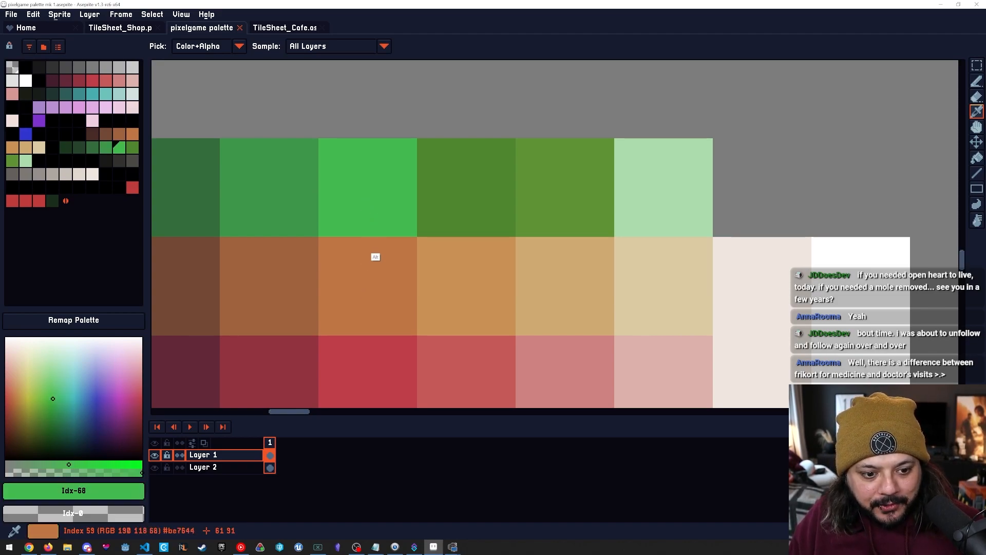
Try shifting the bright fourth-darkest green's hue to orange, and undo the change.
drag(53, 399, 16, 397)
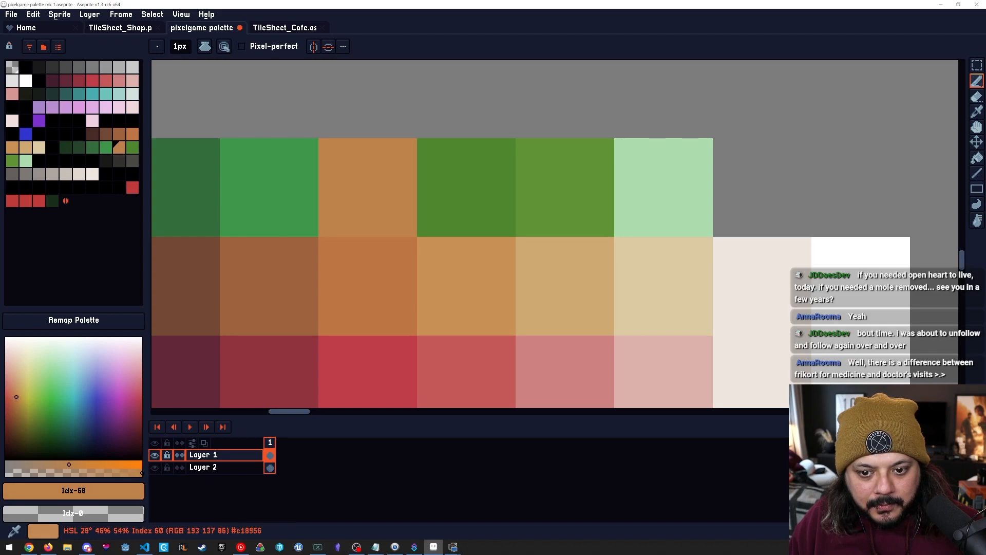
key(ctrl+z)
Cycle back and forth through the four darkest greens to examine how their picker positions progress.
drag(367, 352, 459, 316)
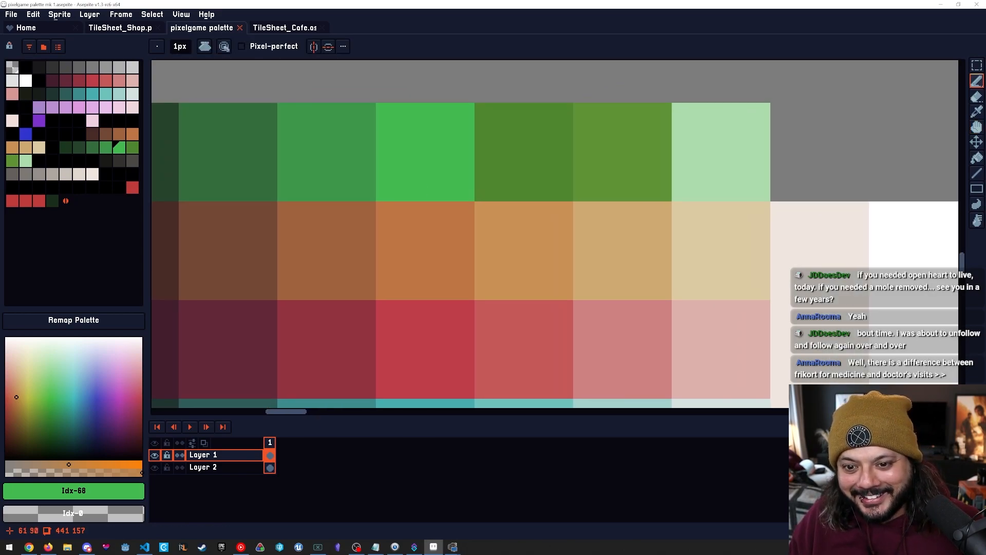
mouse_move(392, 347)
mouse_down()
mouse_move(389, 208)
mouse_move(375, 333)
mouse_up()
mouse_move(375, 204)
mouse_down()
mouse_move(354, 263)
mouse_move(428, 258)
mouse_move(285, 258)
mouse_up()
drag(339, 198, 290, 221)
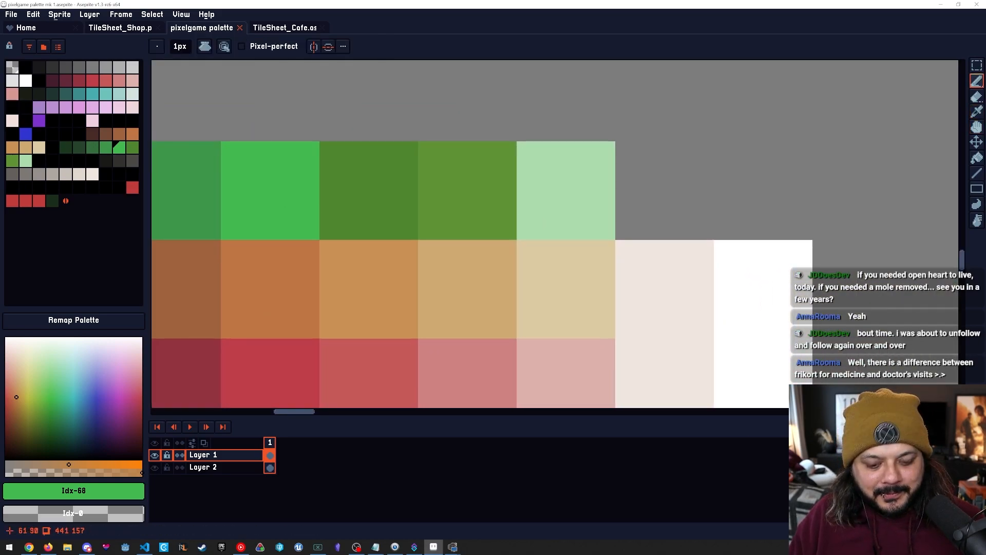
key(bracketright)
key(bracketleft)
key(bracketleft)
key(bracketleft)
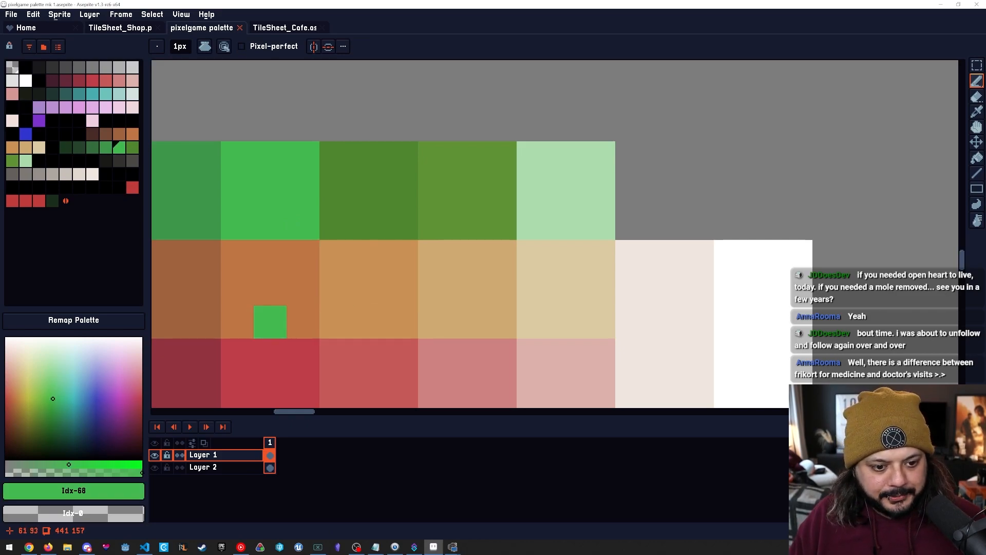
key(bracketright)
key(bracketright)
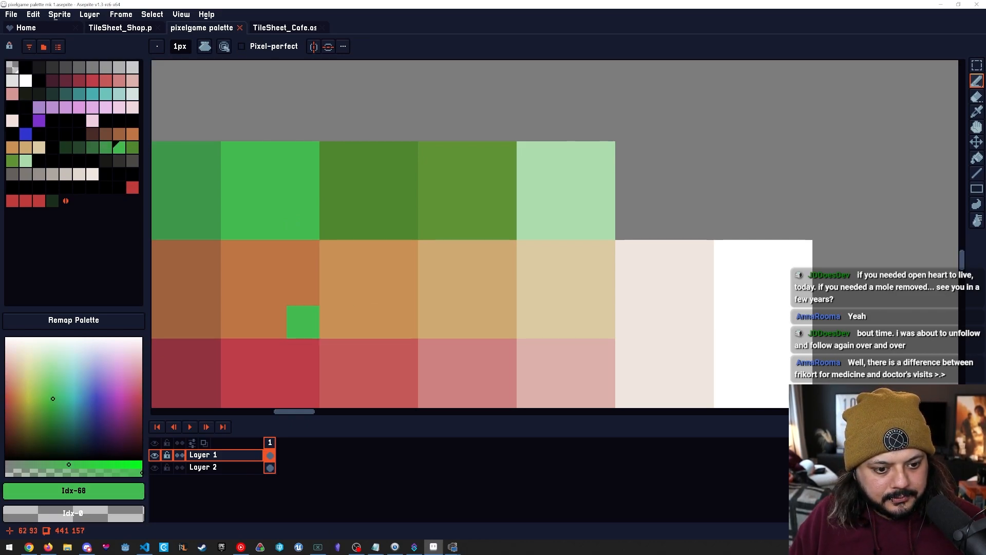
key(bracketleft)
key(bracketleft)
key(bracketleft)
key(bracketright)
key(bracketright)
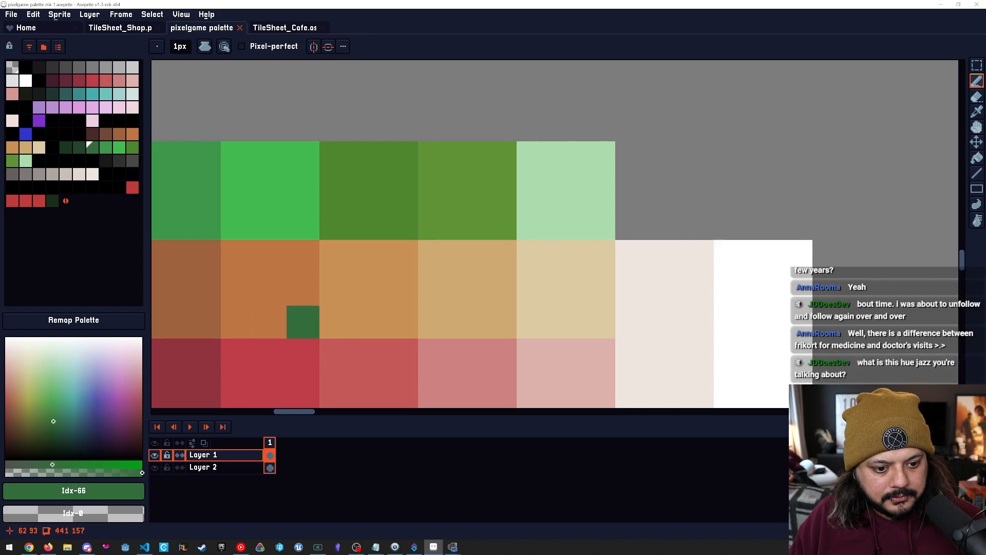
key(bracketright)
key(bracketright)
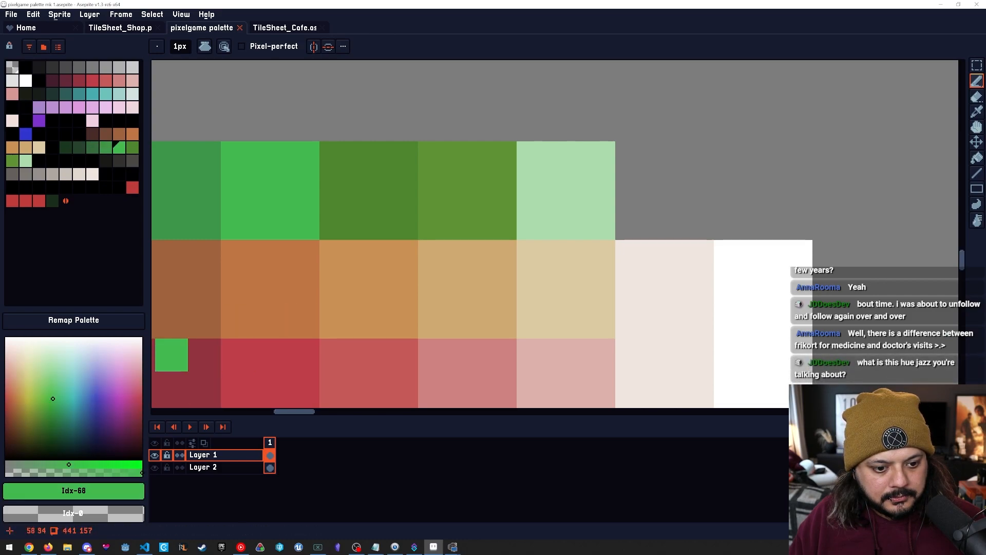
Recolour the fifth-darkest green swatch from olive to a lighter, cooler green near #69cc75.
click(52, 378)
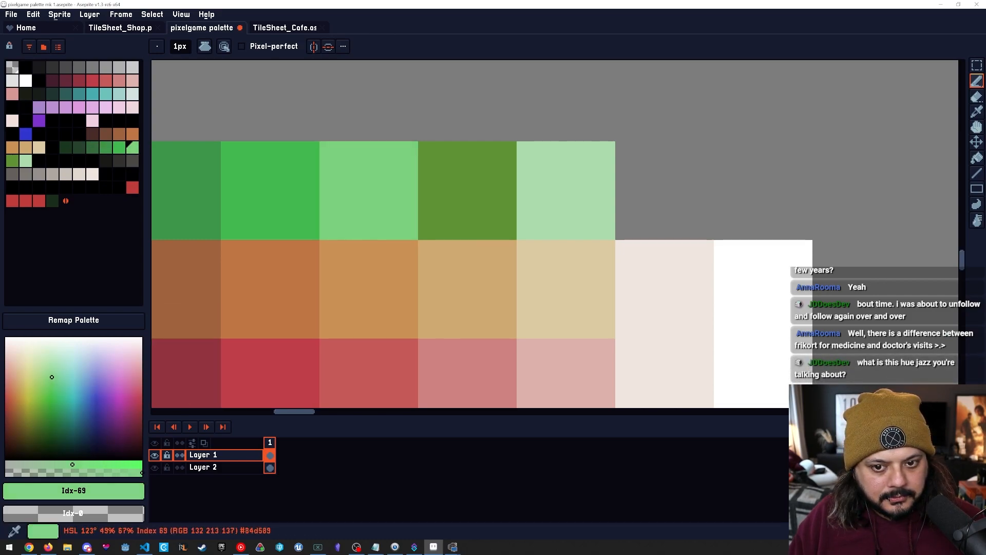
drag(52, 378, 53, 379)
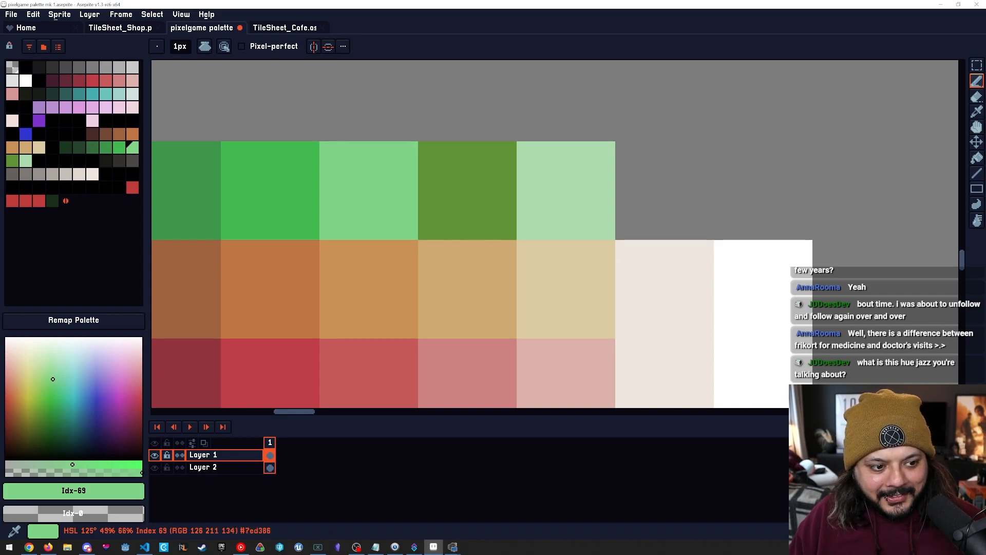
drag(53, 379, 53, 386)
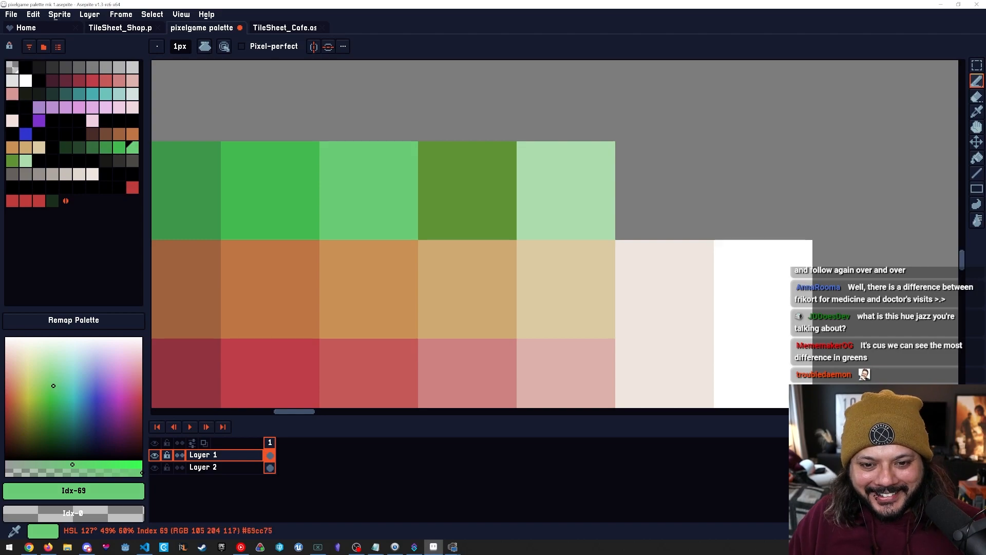
Check the fifth green against the other ramps, then lighten it and shift its hue slightly towards yellow.
key(h)
scroll(369, 288, down, 1)
mouse_move(369, 288)
mouse_down()
mouse_move(408, 255)
mouse_move(435, 269)
mouse_up()
scroll(386, 315, down, 2)
scroll(387, 315, up, 2)
drag(434, 318, 382, 325)
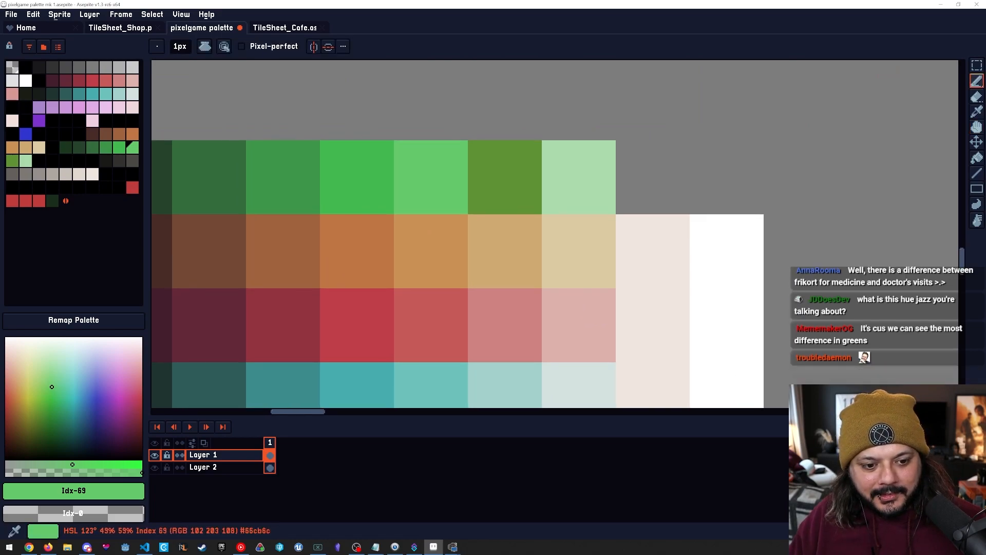
click(53, 380)
drag(53, 381, 52, 381)
Compare the fifth green with the darker greens by cycling through them, and desaturate it slightly to near #78ce7b.
click(119, 147)
key(bracketleft)
key(bracketleft)
key(bracketleft)
key(bracketright)
key(bracketright)
key(bracketright)
key(bracketright)
key(bracketleft)
key(bracketleft)
key(bracketleft)
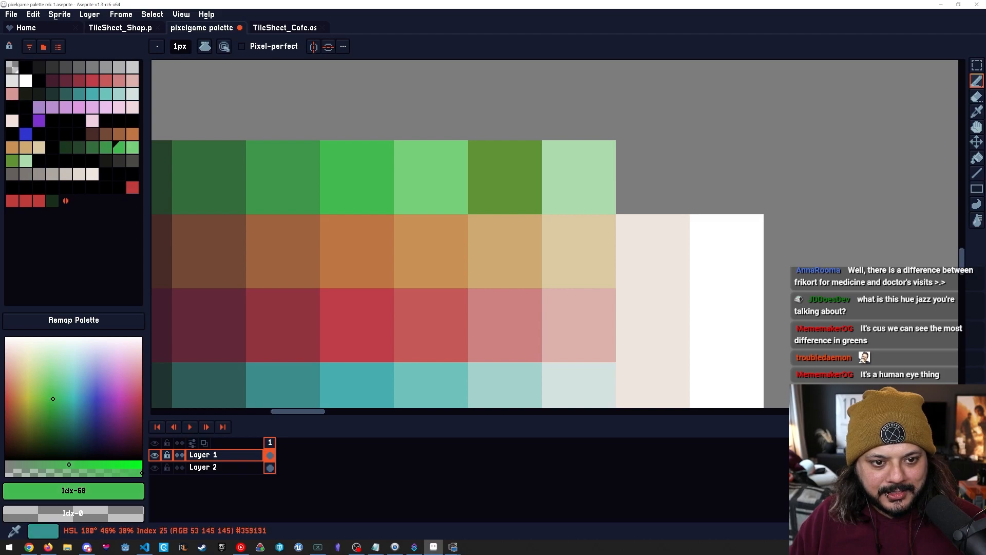
key(bracketright)
key(bracketright)
key(bracketleft)
key(bracketleft)
key(bracketleft)
key(bracketright)
key(bracketright)
key(bracketright)
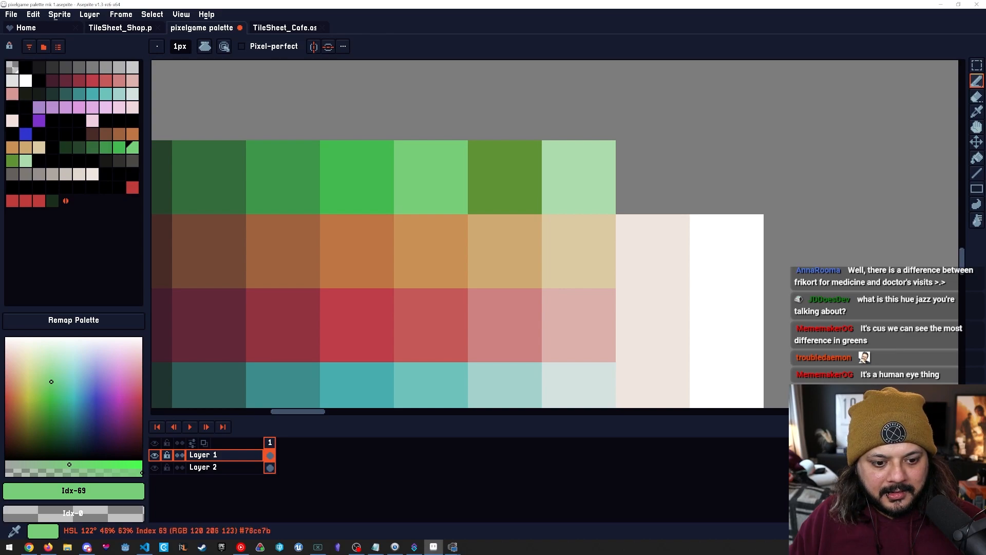
Recolour the sixth green swatch from olive to a pale, slightly yellowish green.
key(bracketright)
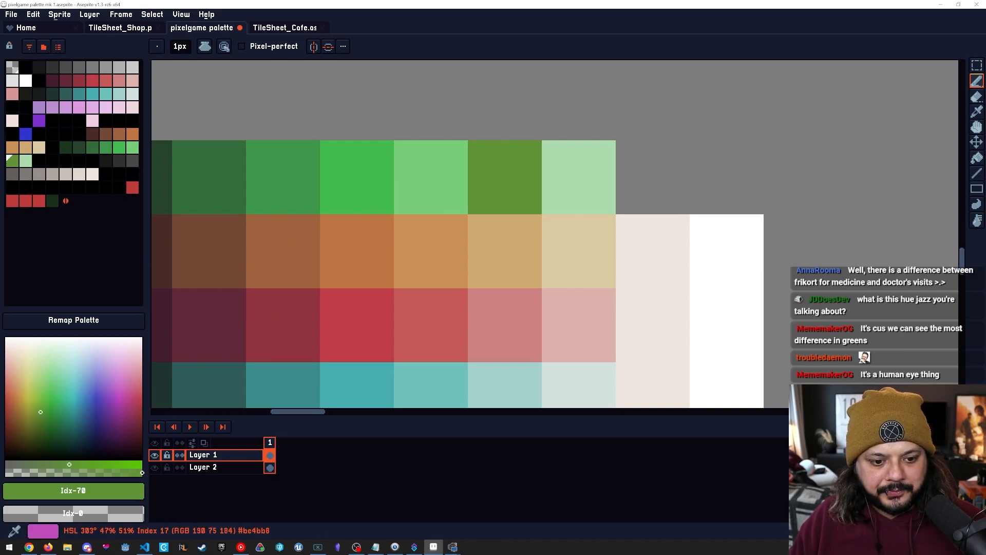
key(bracketleft)
key(bracketright)
click(47, 366)
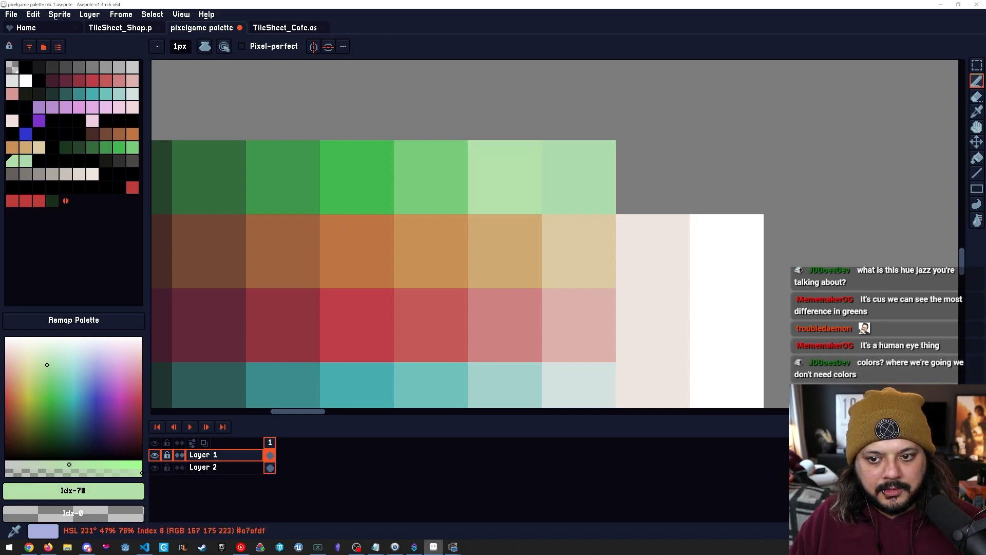
Try to delete the extra pale green palette entry at index 71.
key(space)
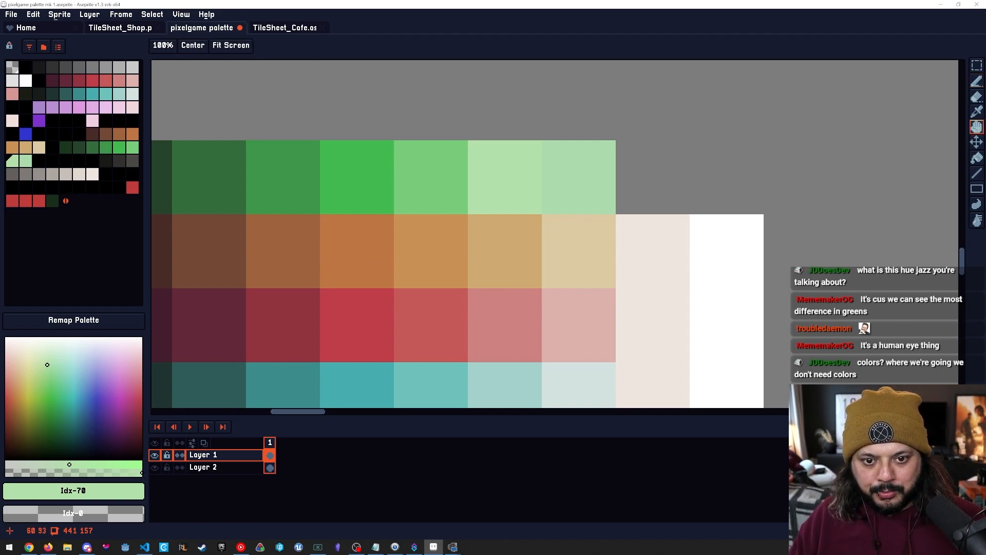
drag(346, 307, 526, 281)
scroll(527, 281, down, 3)
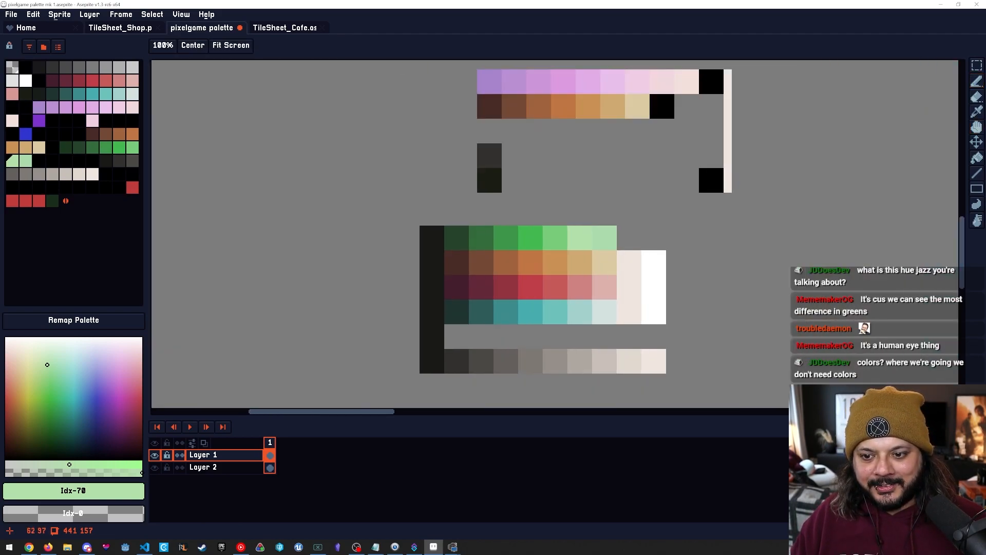
scroll(537, 306, up, 1)
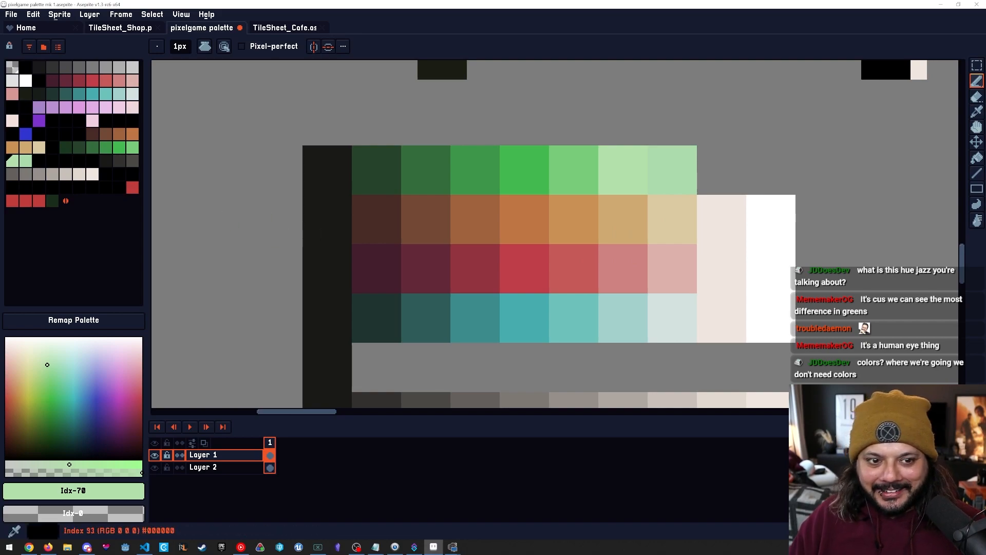
click(25, 161)
key(Delete)
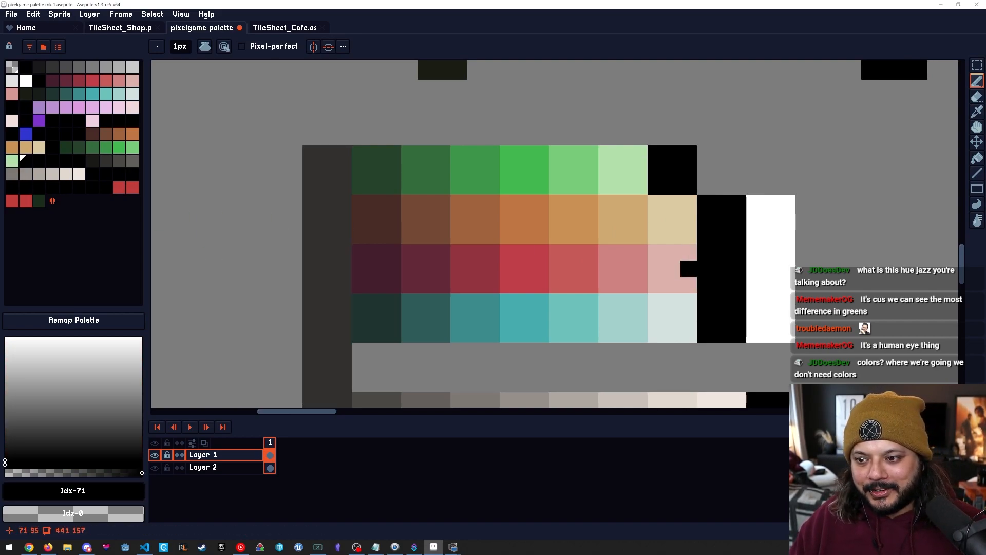
drag(689, 269, 615, 168)
key(ctrl+z)
drag(680, 283, 704, 317)
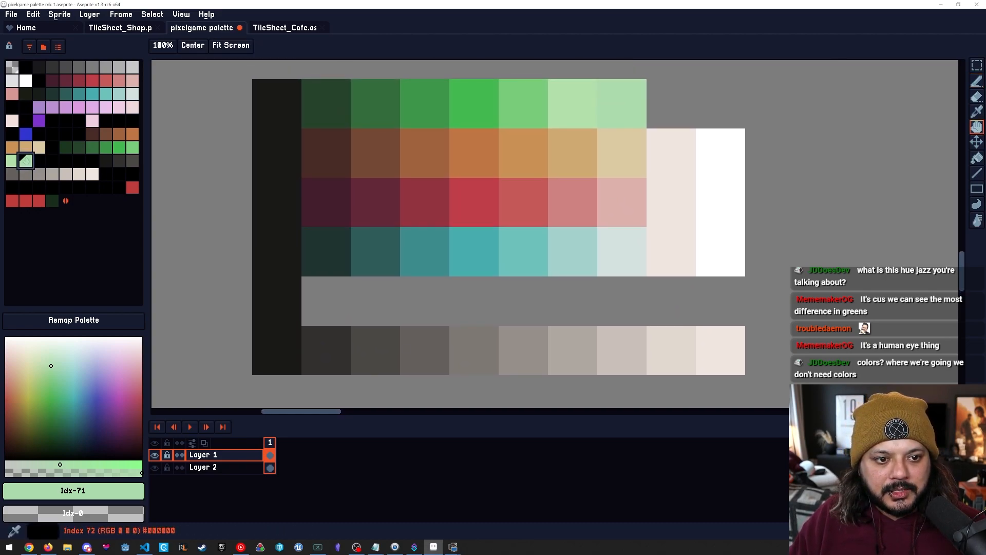
Replace the extra pale green at palette index 71 with a copy of the black entry from index 72.
click(38, 161)
key(ctrl+c)
click(26, 161)
key(ctrl+v)
drag(655, 202, 592, 274)
Erase the last swatch of the green ramp on the canvas.
key(m)
drag(539, 154, 578, 195)
key(Delete)
drag(428, 258, 520, 266)
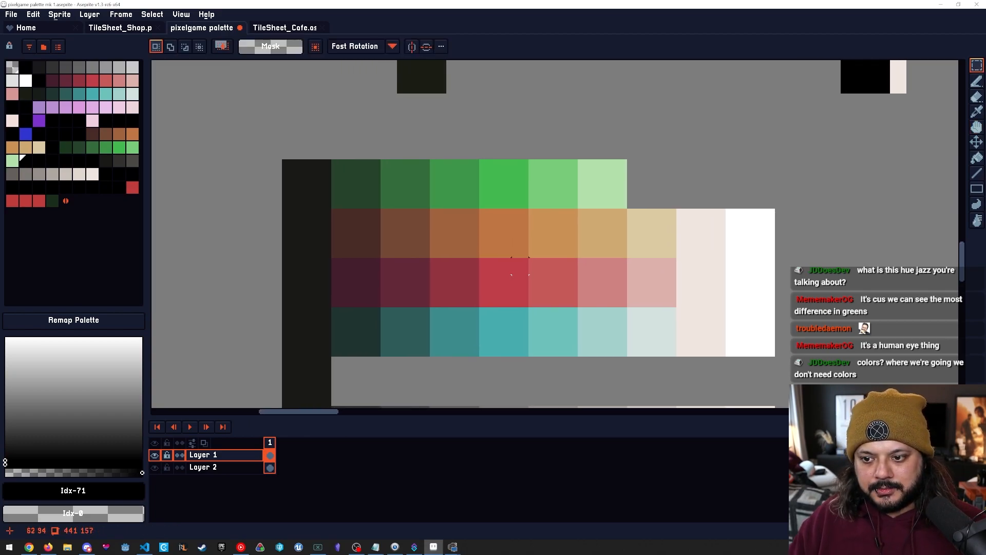
Sample the canvas greens and step through their palette entries to compare hue, saturation and brightness.
drag(585, 217, 567, 252)
alt+click(538, 223)
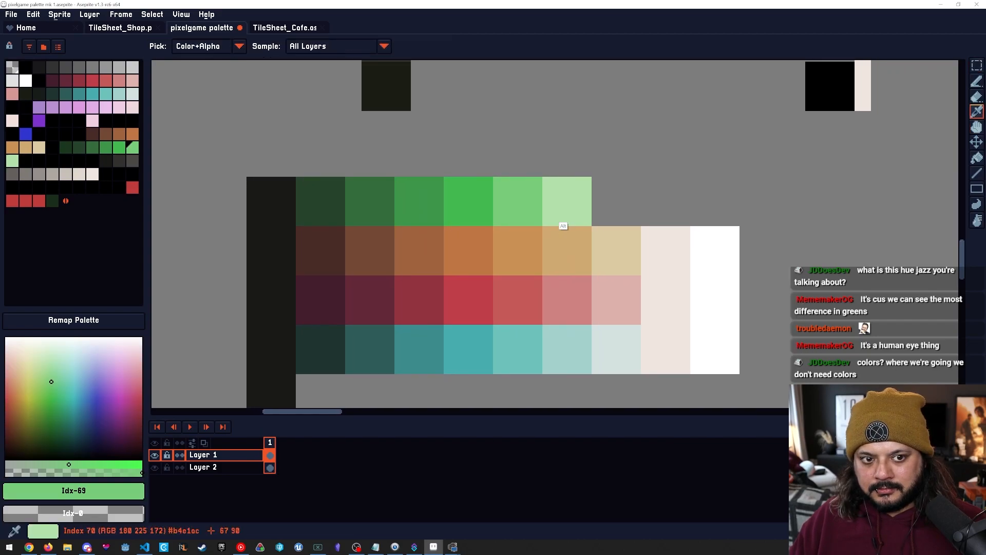
alt+click(564, 222)
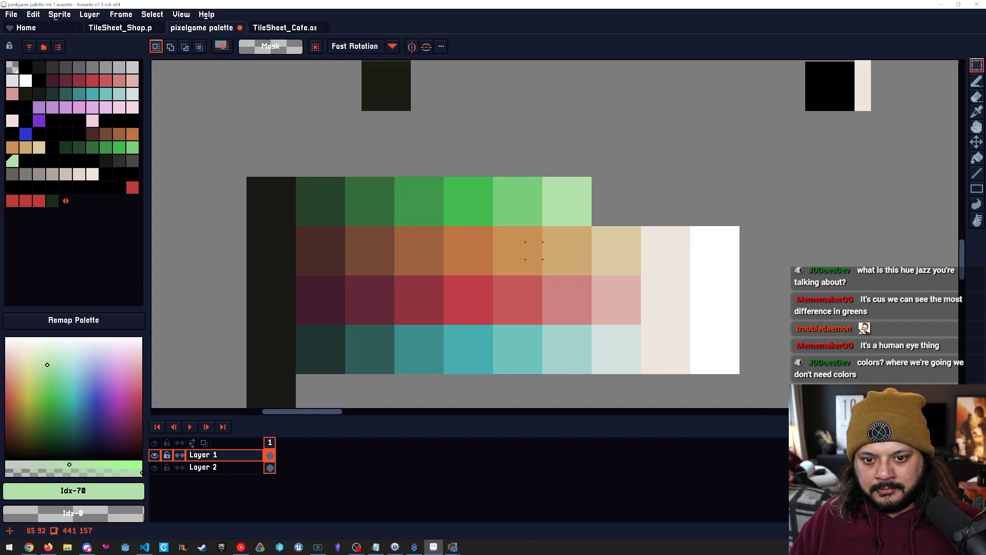
drag(616, 300, 561, 268)
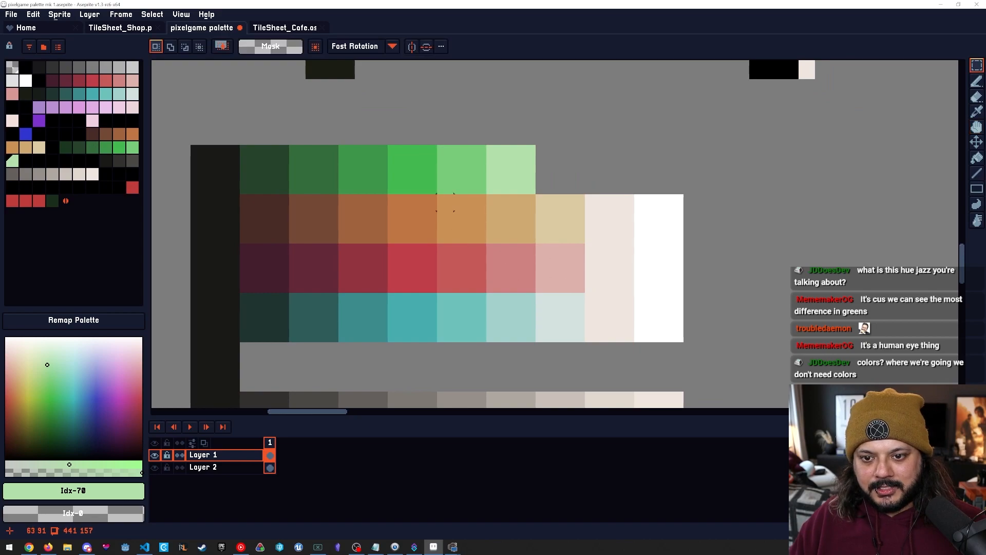
alt+click(426, 184)
key(bracketleft)
key(bracketleft)
key(bracketleft)
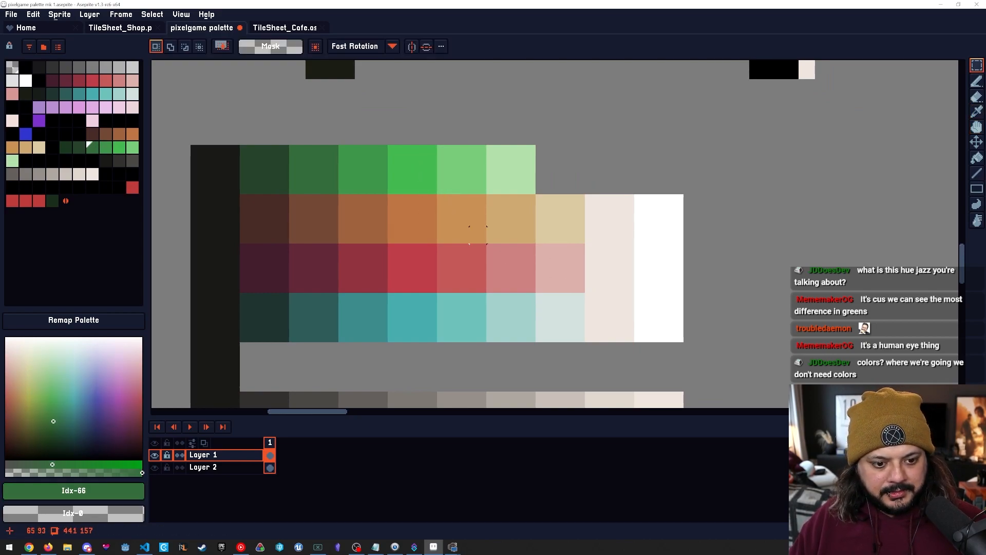
key(bracketright)
key(bracketright)
key(bracketright)
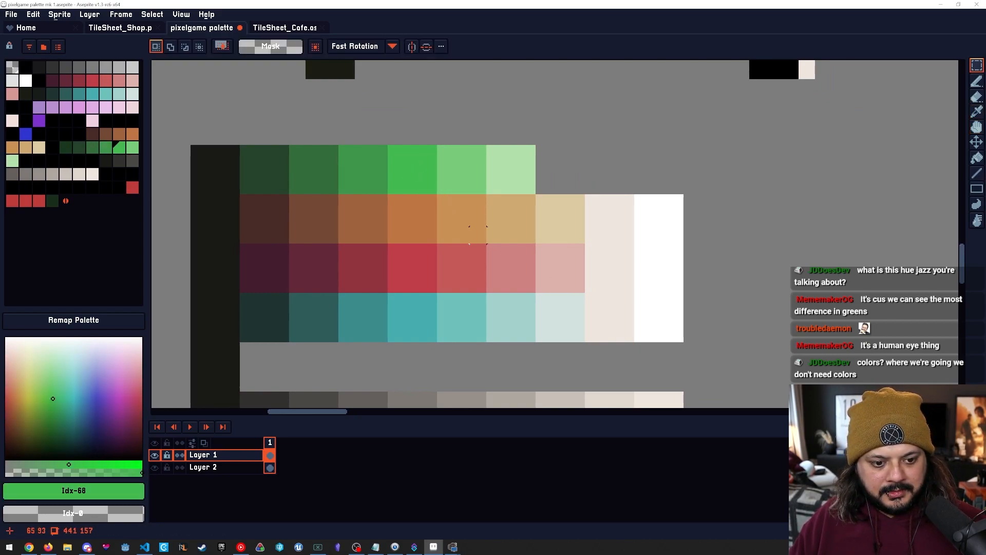
Lower the saturation of the palest green at palette index 70 to 37%.
key(bracketright)
key(bracketright)
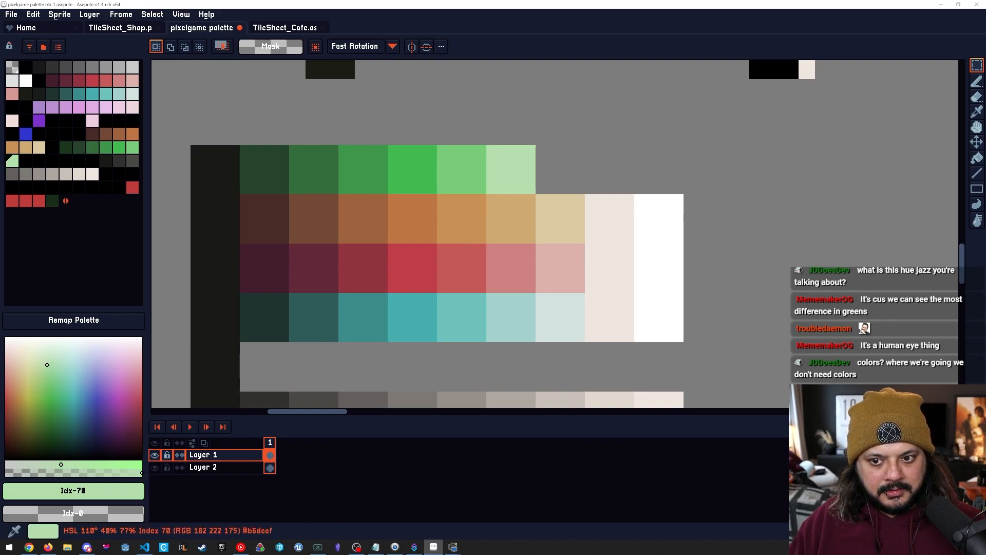
drag(60, 464, 57, 465)
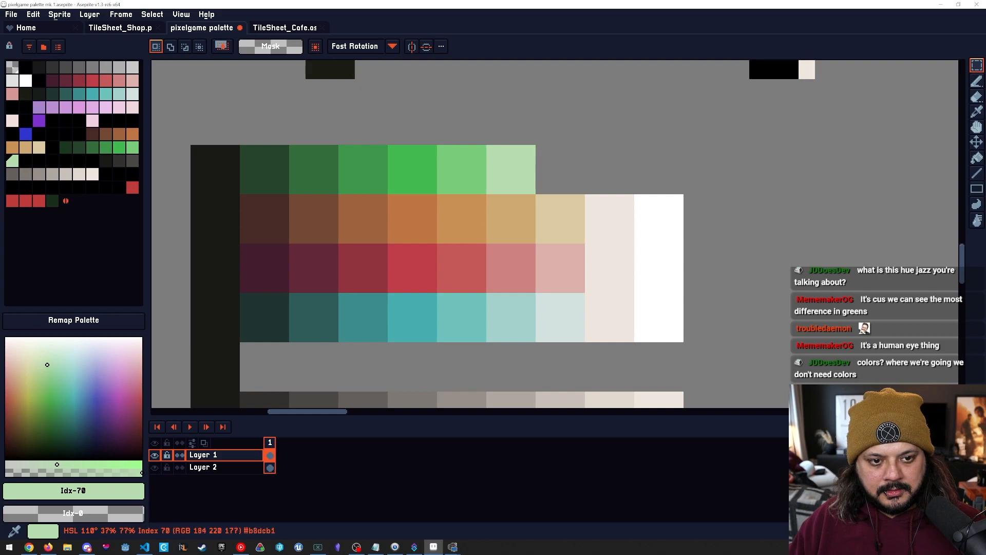
Desaturate the light green at palette index 69 and further desaturate the palest green at index 70.
key(bracketleft)
key(bracketleft)
key(bracketright)
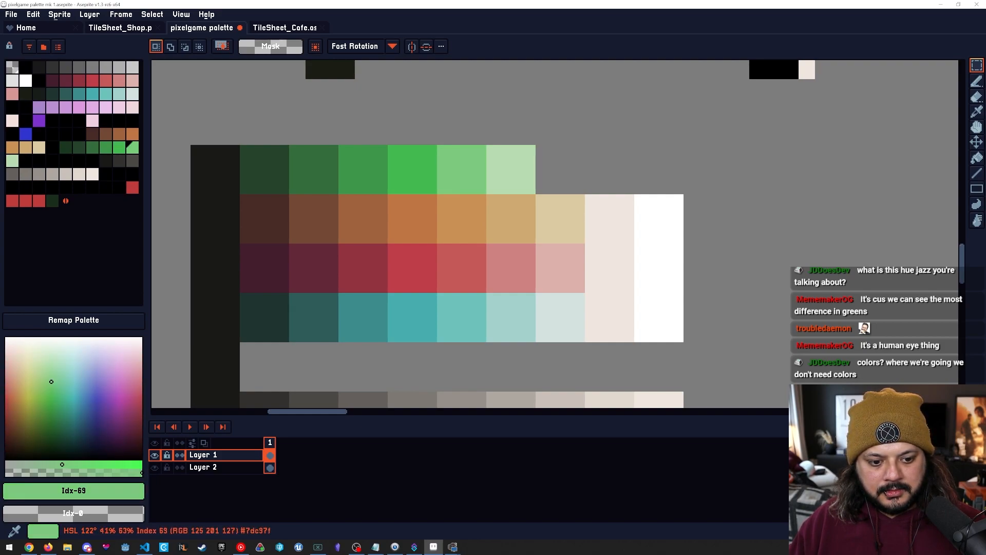
key(bracketright)
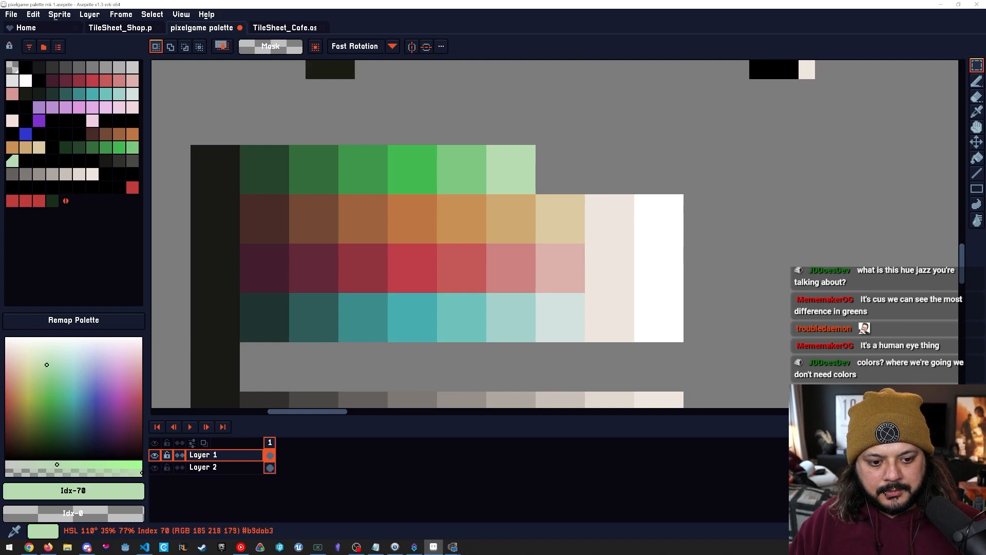
key(bracketleft)
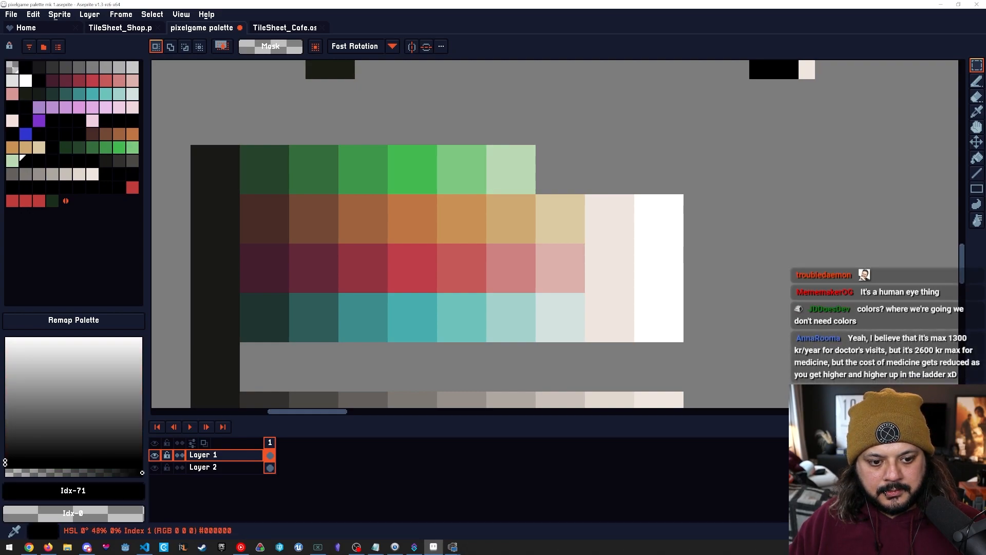
click(59, 464)
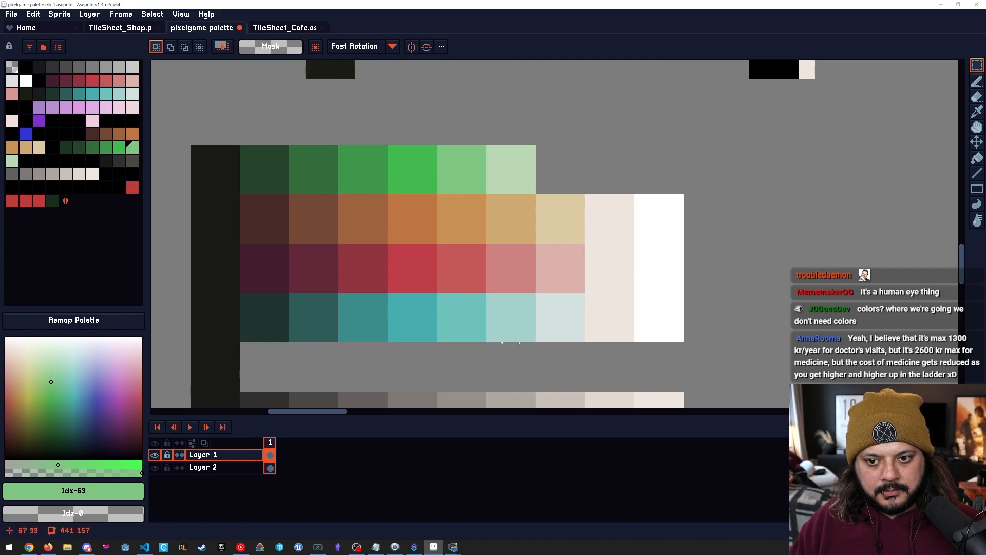
Save the palette file with the adjusted greens.
drag(544, 285, 593, 278)
scroll(591, 316, down, 4)
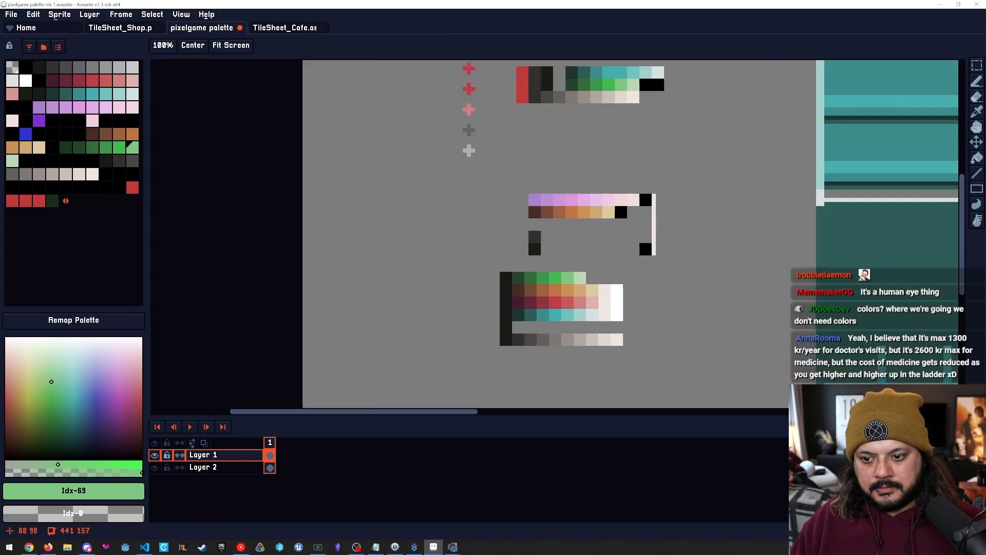
scroll(591, 315, up, 3)
key(m)
key(ctrl+s)
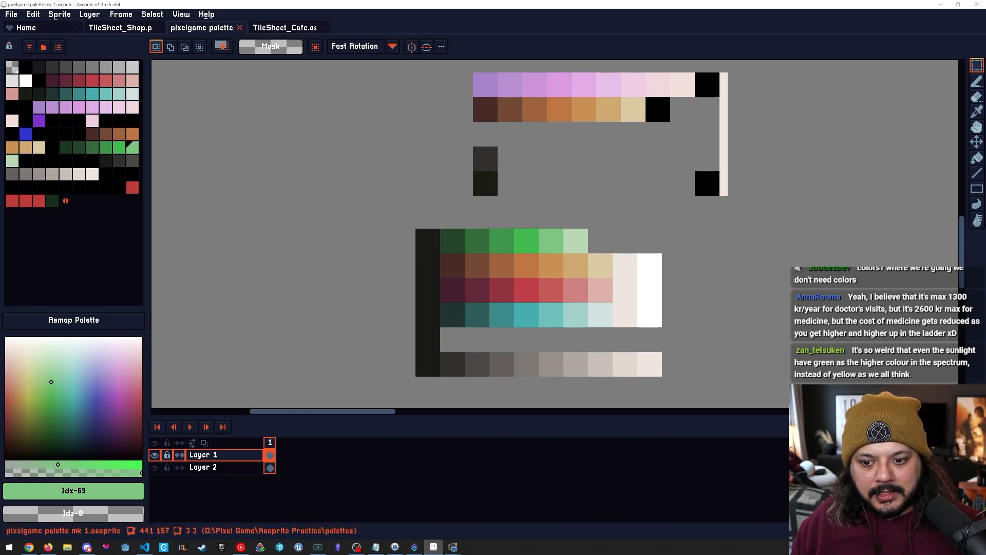
Try shifting the two lightest green swatches one column to the right on the canvas.
drag(584, 329, 552, 286)
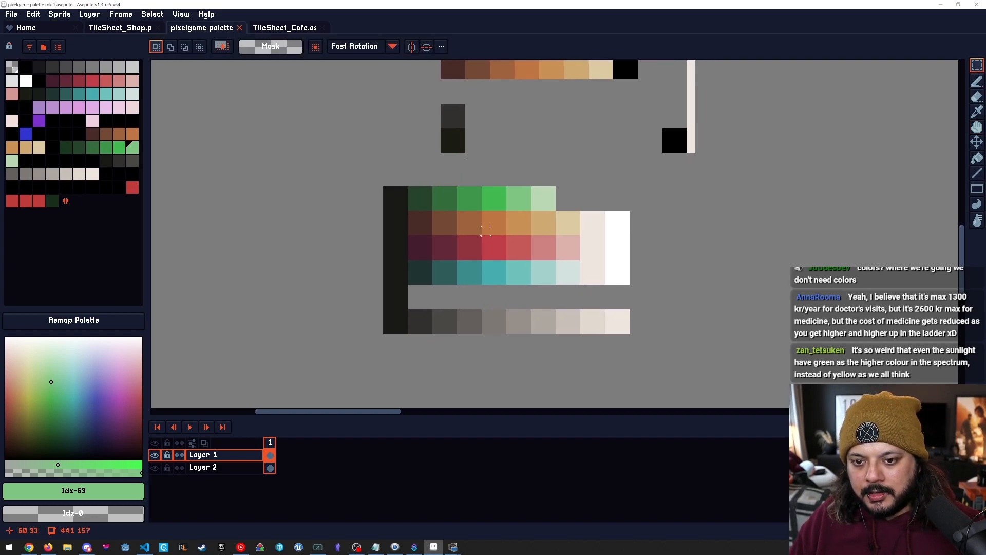
scroll(477, 247, up, 1)
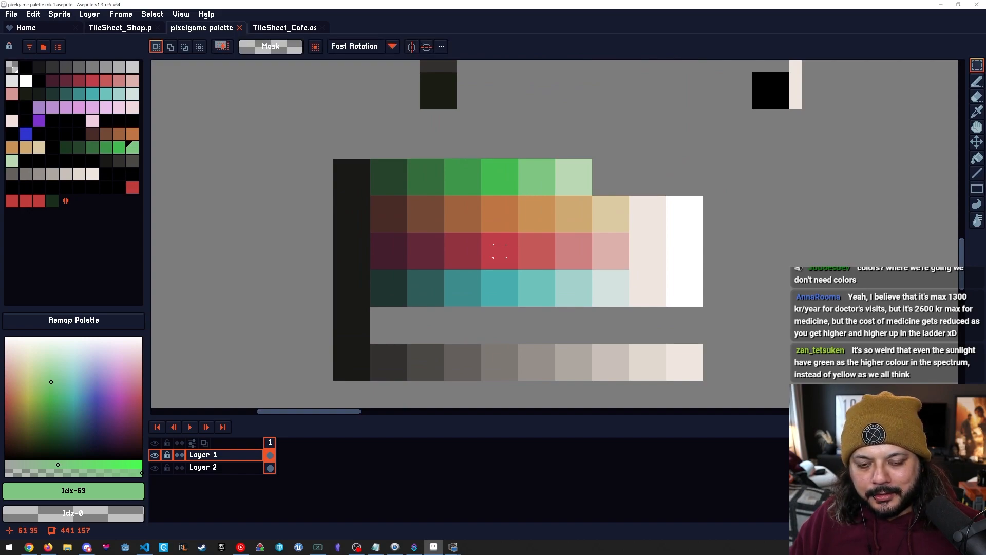
scroll(568, 205, up, 1)
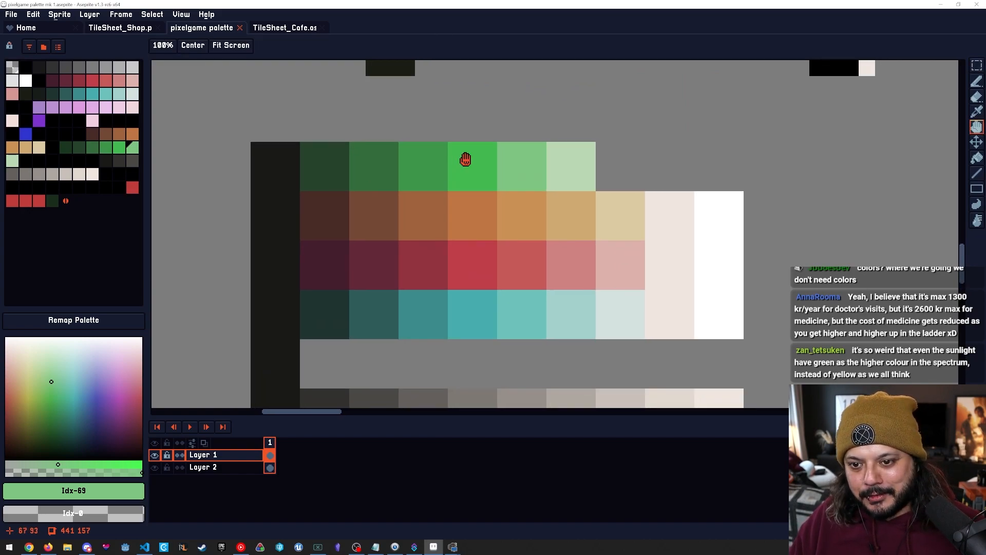
drag(569, 206, 524, 204)
key(m)
drag(465, 150, 564, 172)
key(Right)
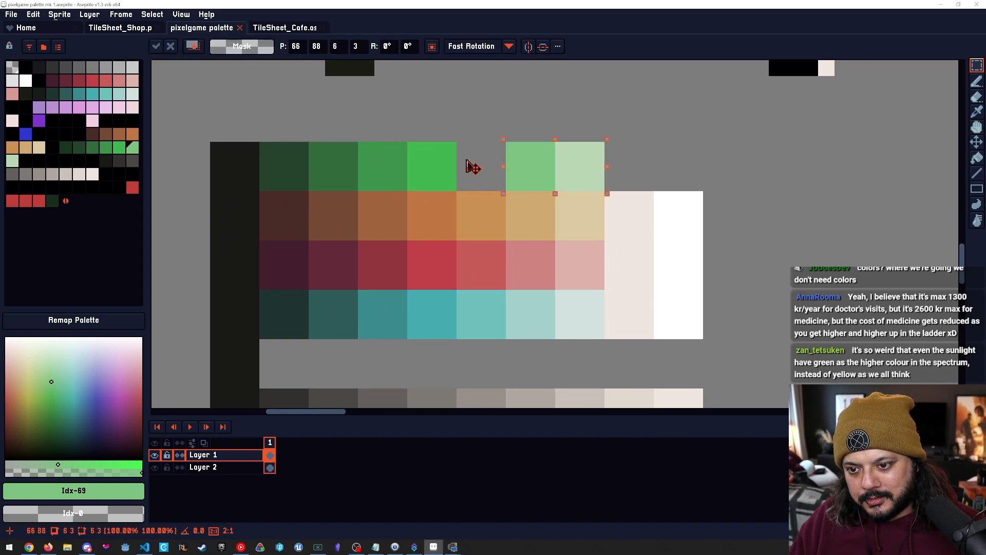
click(467, 161)
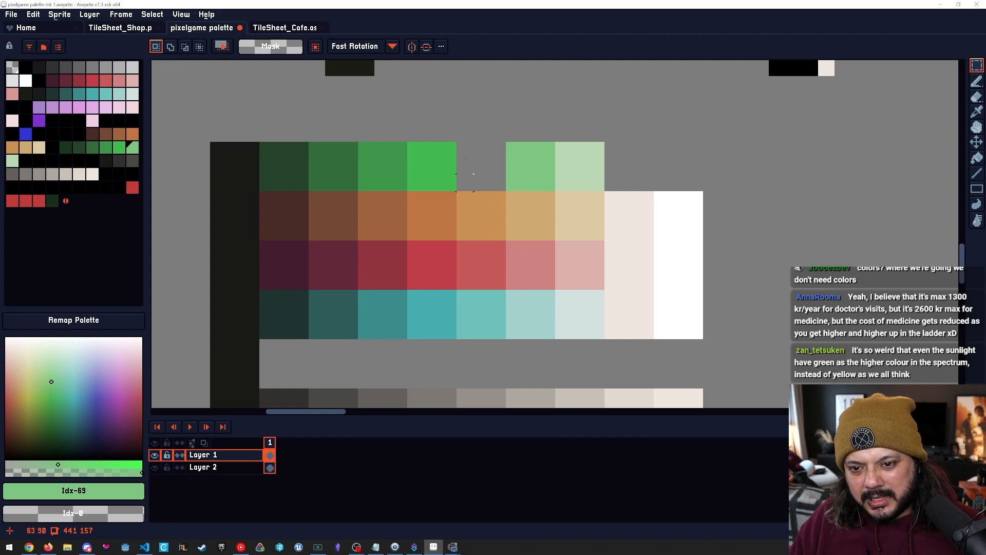
Try shifting the bright green swatch one column to the right, and undo all the green swatch moves.
drag(416, 150, 483, 172)
click(484, 266)
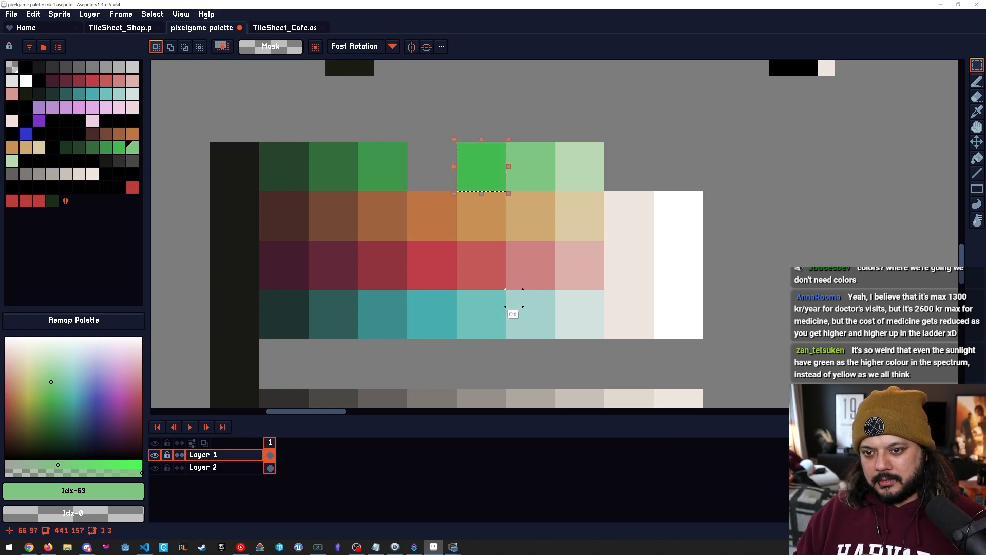
key(ctrl+z)
key(ctrl+z)
key(ctrl+z)
key(ctrl+z)
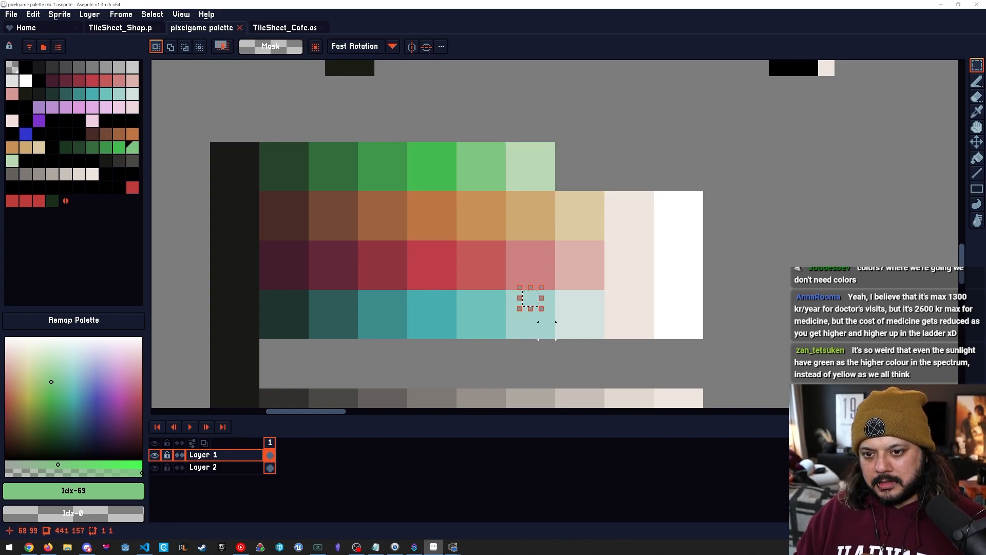
key(ctrl+z)
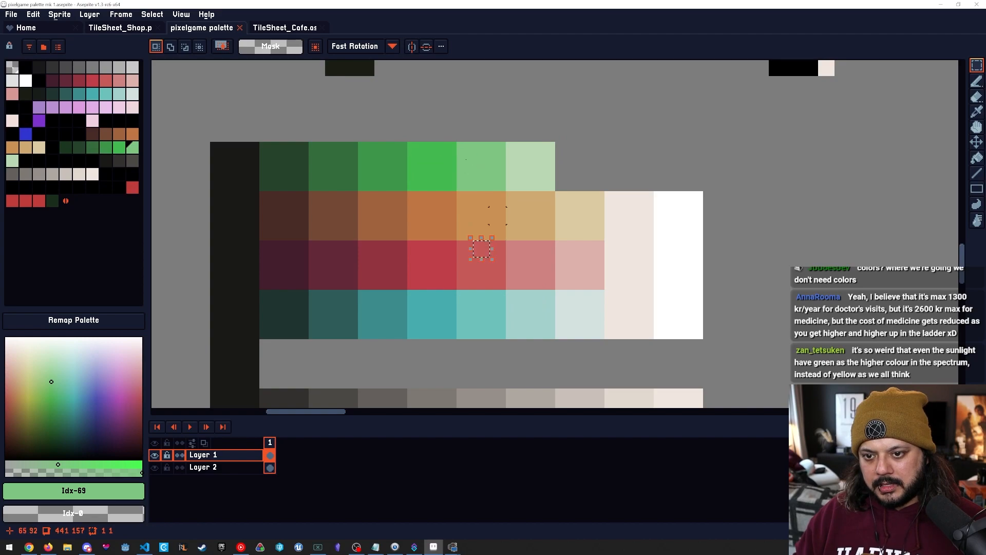
Move the two lightest green swatches 3 pixels right, leaving a one-swatch gap after the bright green.
drag(465, 150, 547, 182)
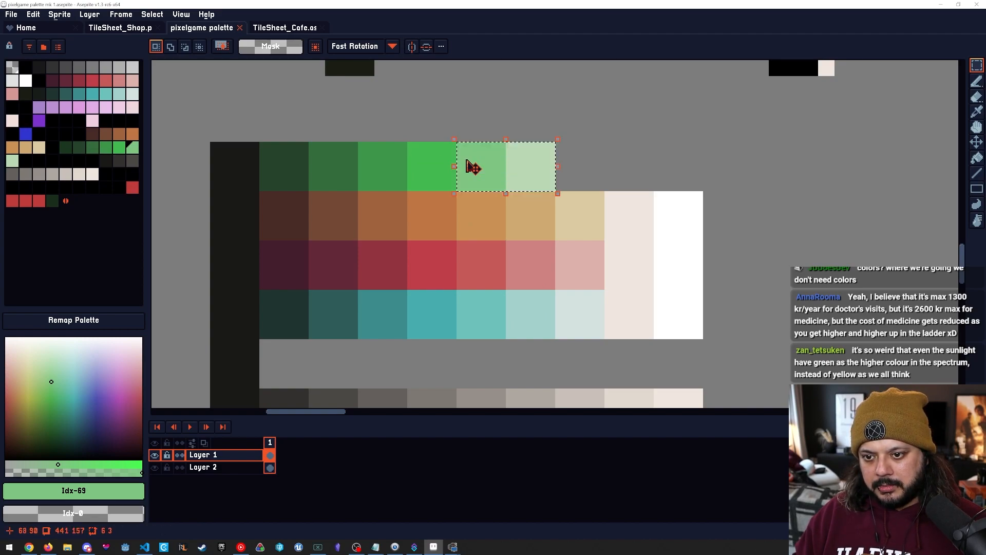
key(Right)
key(Right)
key(Right)
click(547, 249)
drag(564, 150, 598, 283)
mouse_move(509, 161)
mouse_down()
mouse_move(522, 174)
mouse_move(534, 268)
mouse_up()
drag(410, 143, 441, 289)
drag(462, 146, 502, 188)
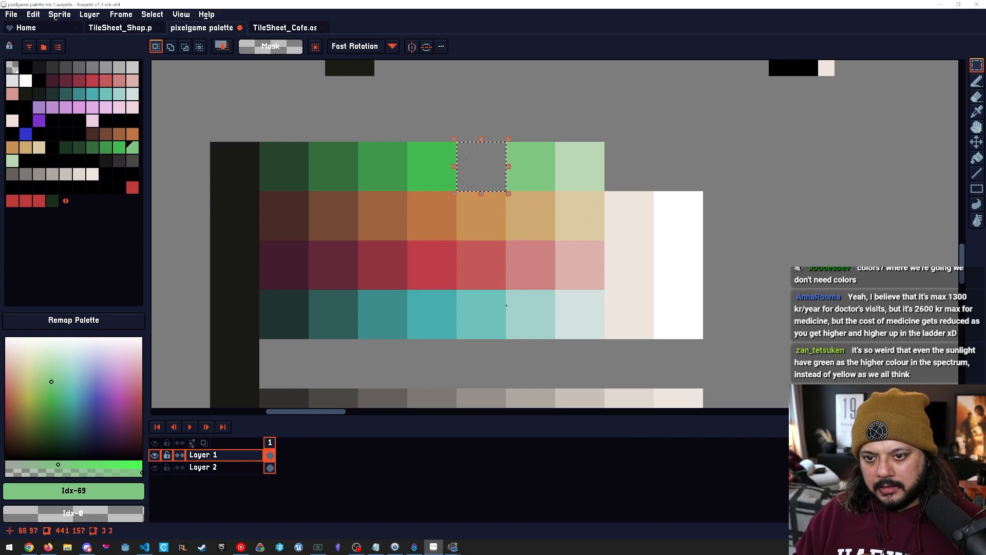
click(497, 314)
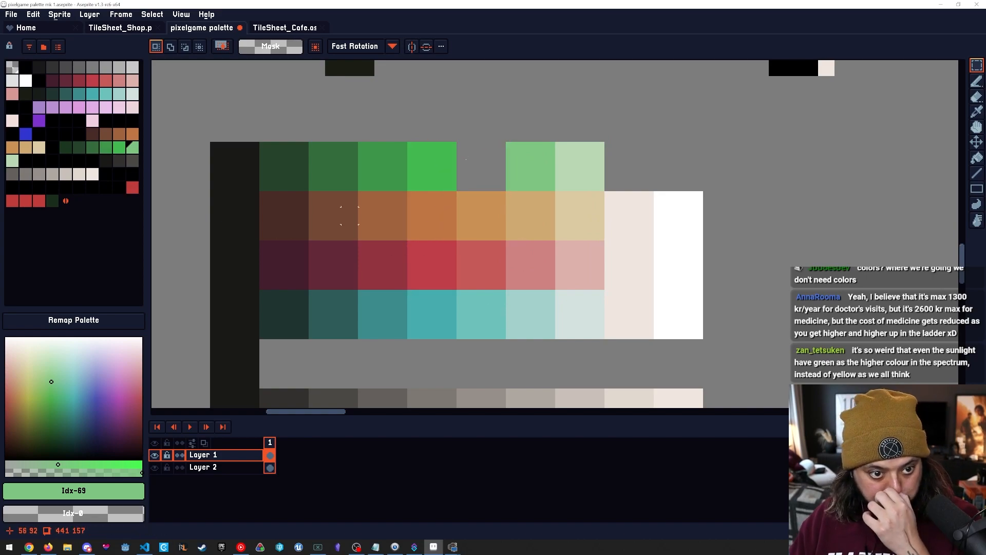
Try moving the black palette entry from index 71 to index 69, ahead of the two lightest greens.
alt+click(470, 165)
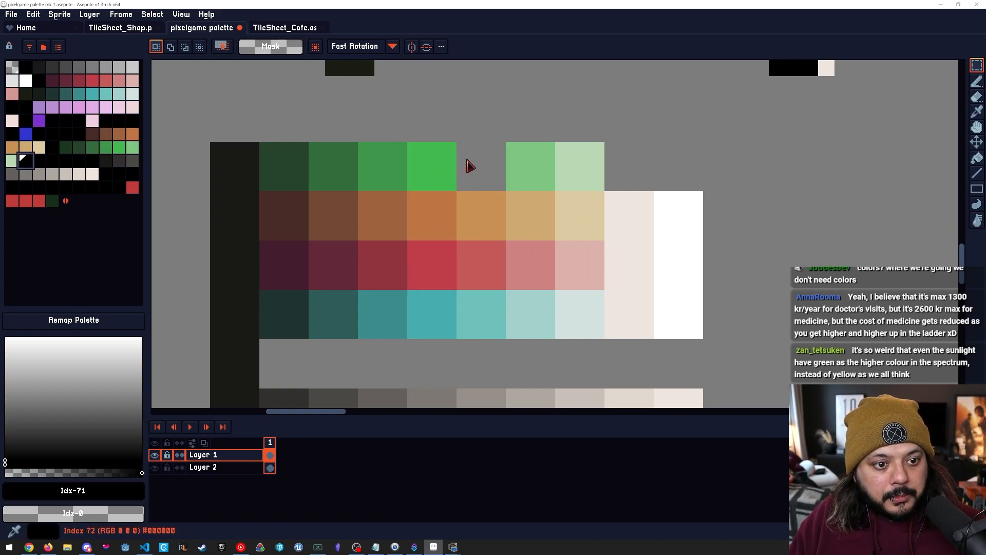
drag(32, 162, 133, 148)
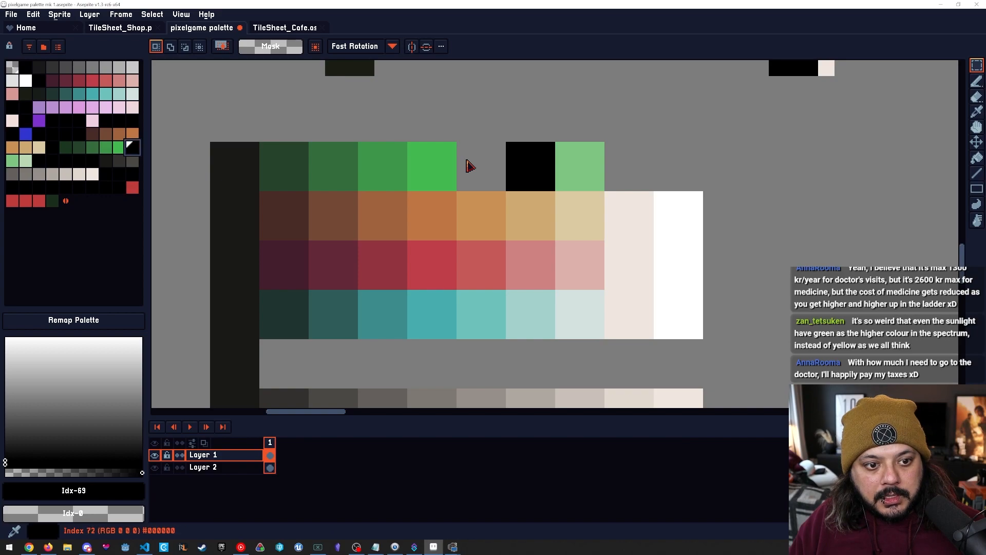
click(13, 161)
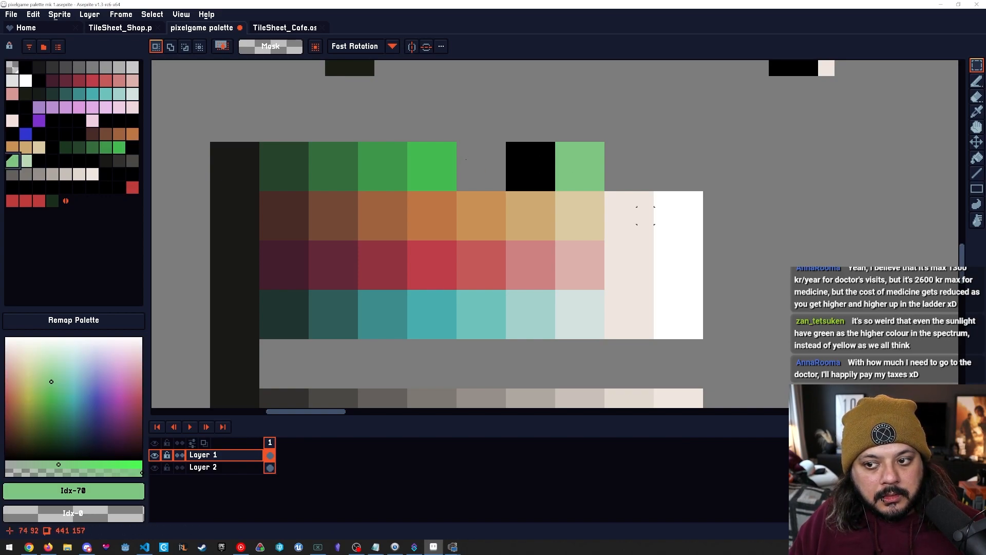
scroll(466, 159, down, 5)
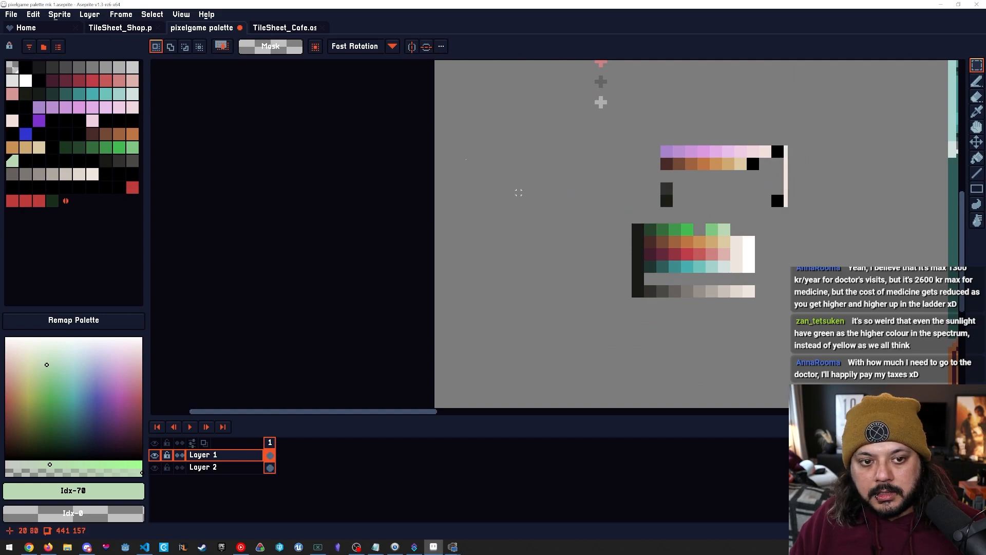
drag(720, 253, 713, 234)
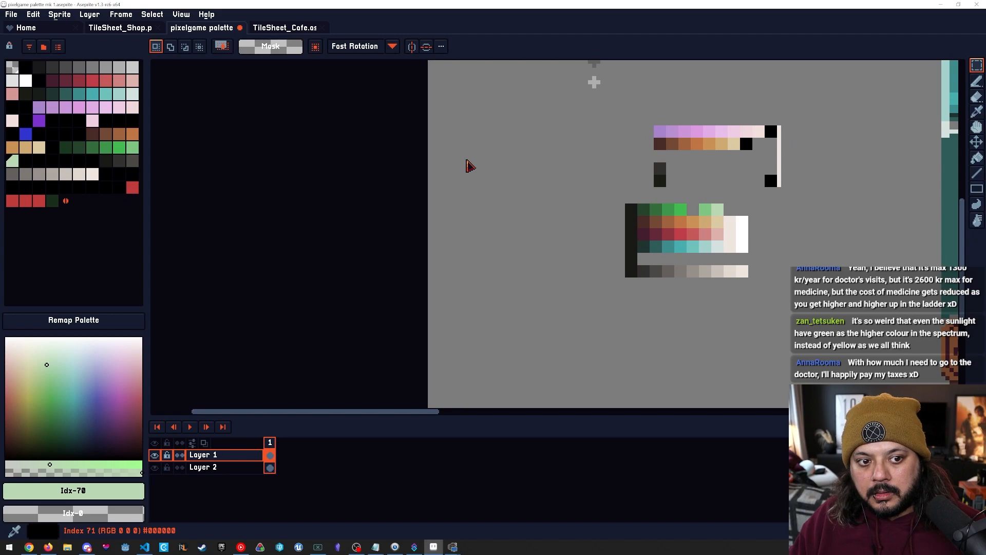
Switch the sprite's colour mode from Indexed to RGB Color.
key(bracketright)
scroll(466, 161, right, 5)
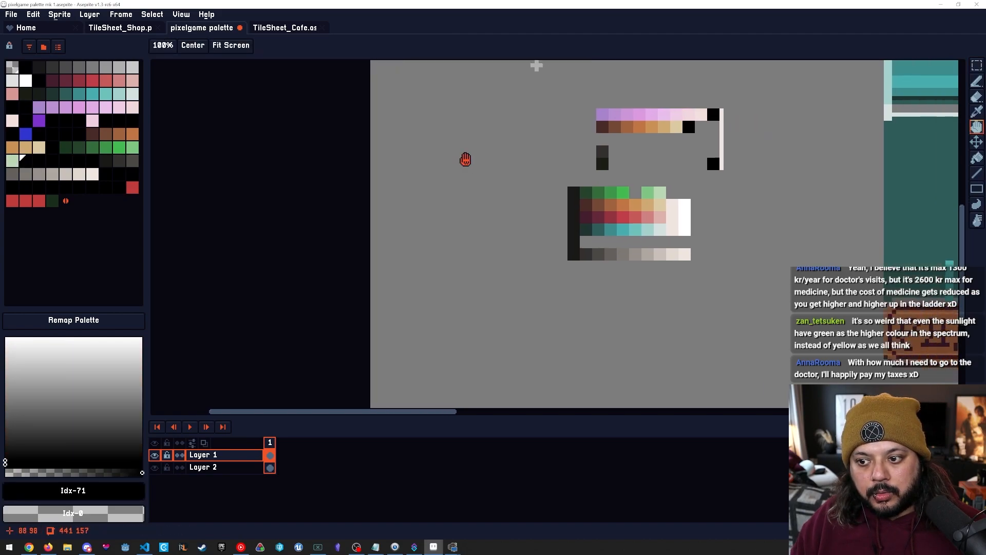
key(alt+s)
key(c)
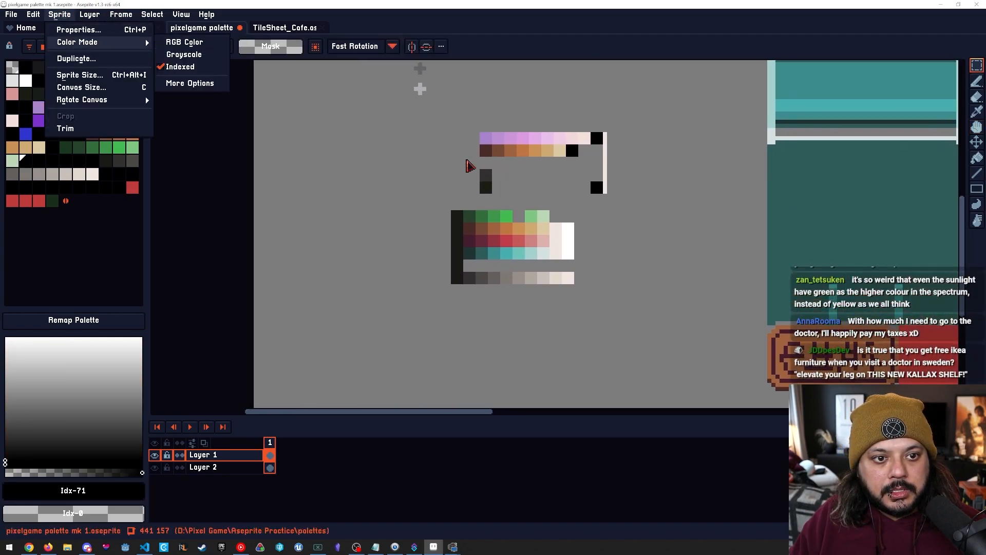
key(i)
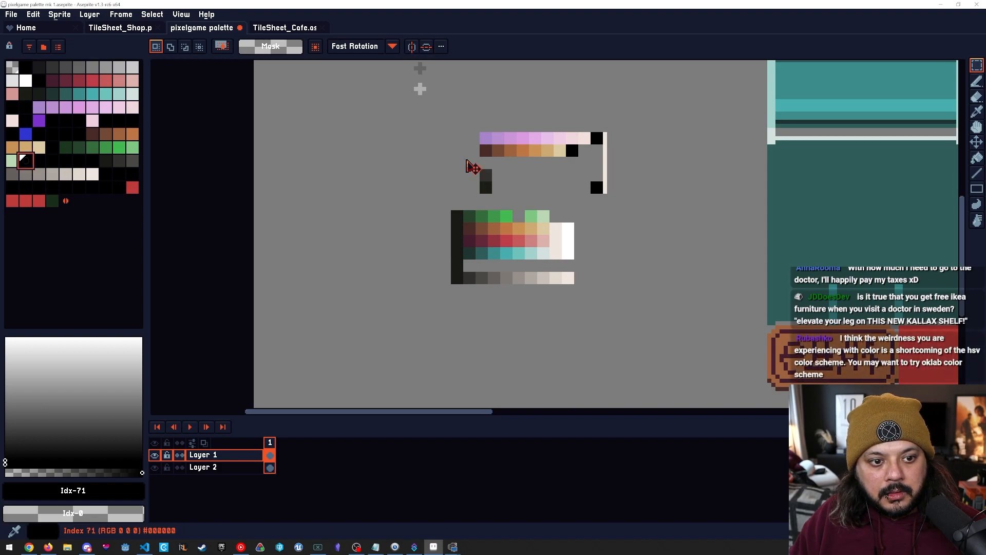
Move the black palette entry from index 71 to index 69, between the bright green and the two lightest greens.
key(bracketright)
key(bracketright)
key(bracketright)
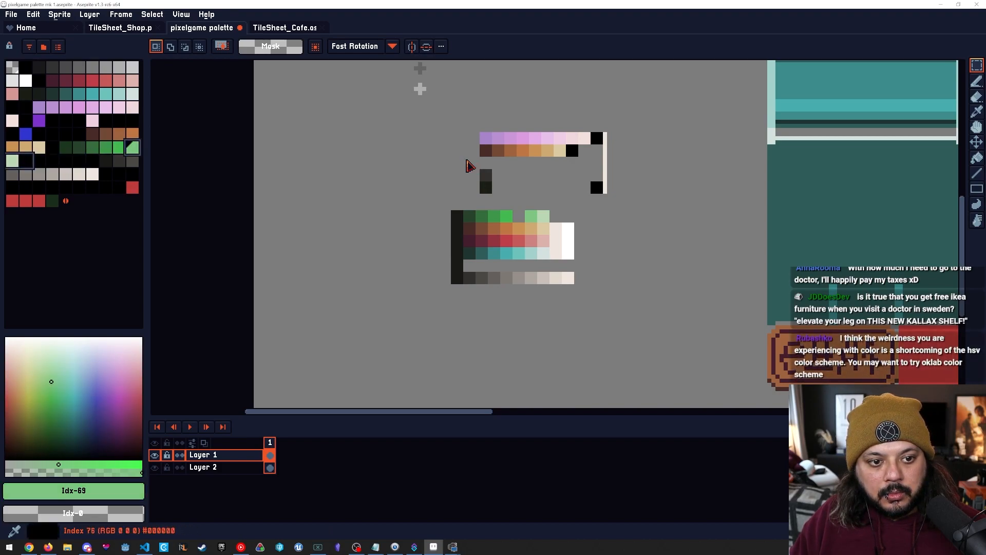
key(bracketleft)
key(bracketleft)
key(bracketleft)
drag(32, 161, 132, 147)
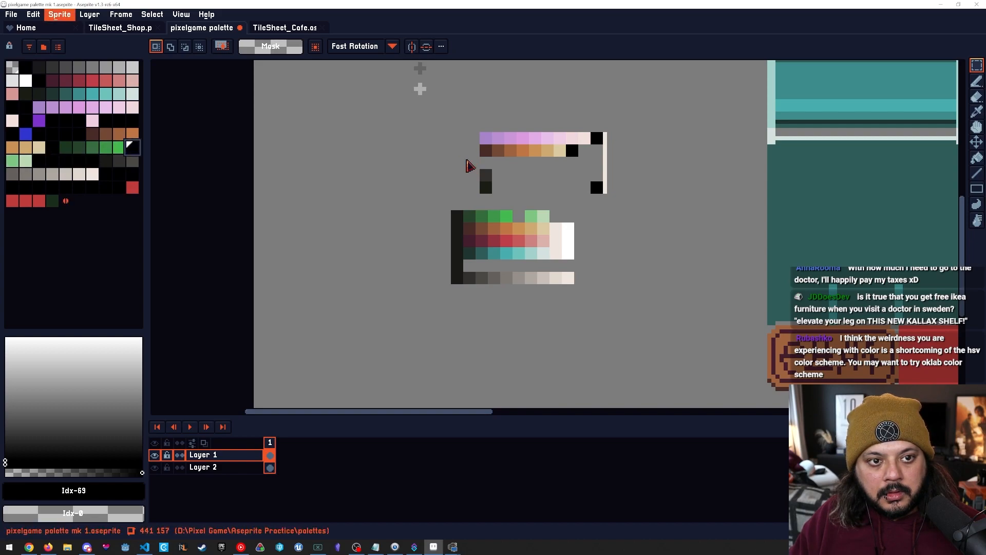
Convert the sprite's colour mode back to Indexed.
click(59, 15)
mouse_move(69, 42)
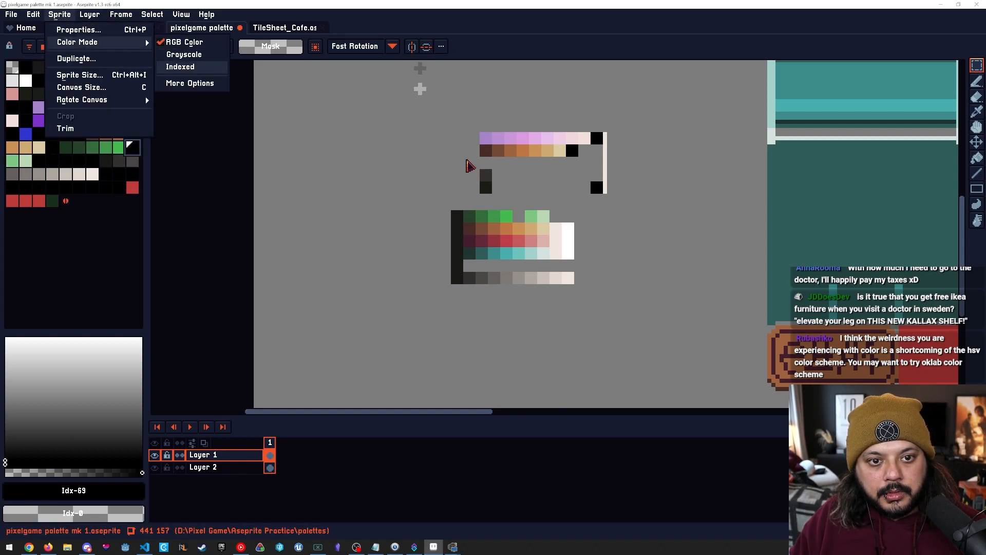
click(180, 67)
Copy the bright green palette entry into index 69 and fill the one-swatch gap in the canvas's green row with it.
key(ctrl+space)
drag(526, 260, 586, 255)
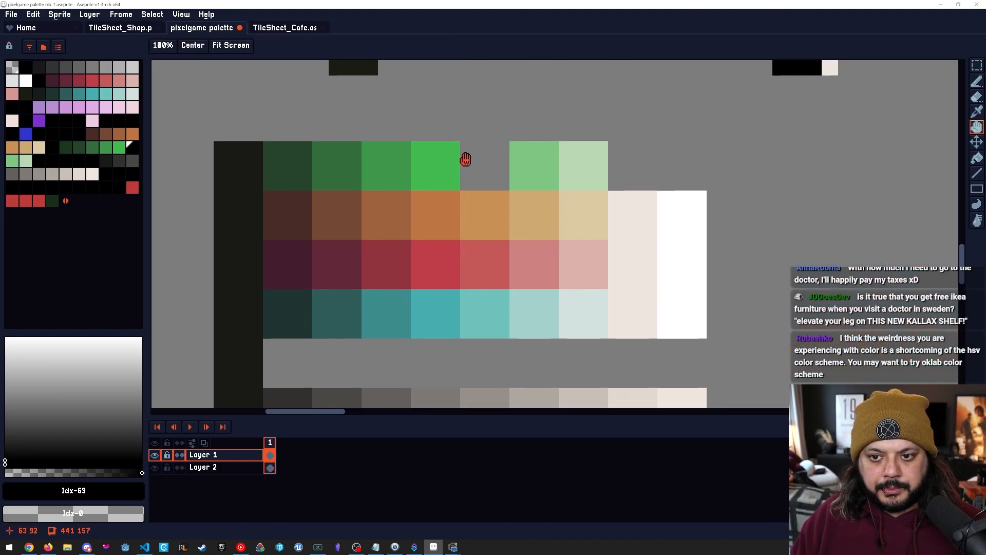
alt+click(432, 173)
key(ctrl+c)
click(132, 147)
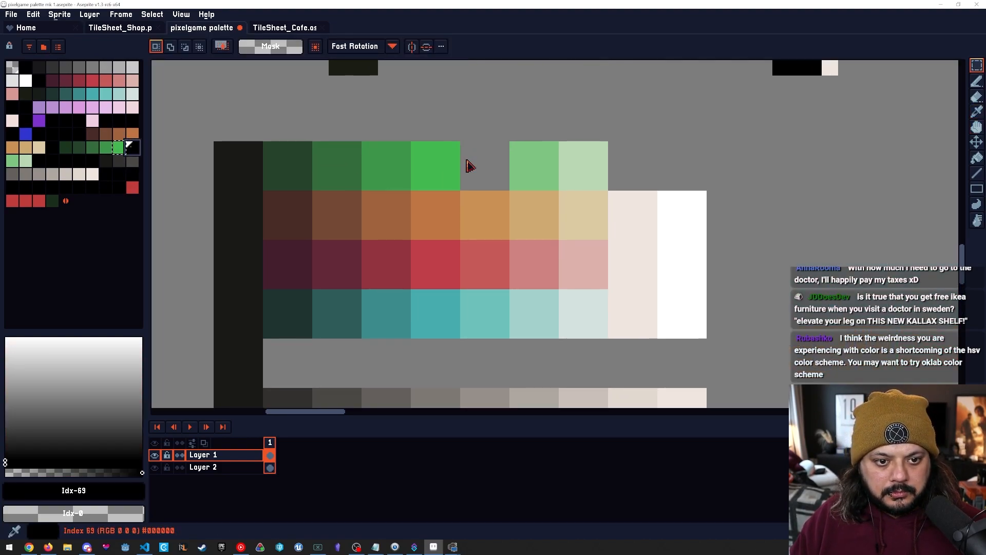
key(ctrl+v)
key(b)
mouse_move(469, 165)
mouse_down()
mouse_move(501, 165)
mouse_move(466, 159)
mouse_up()
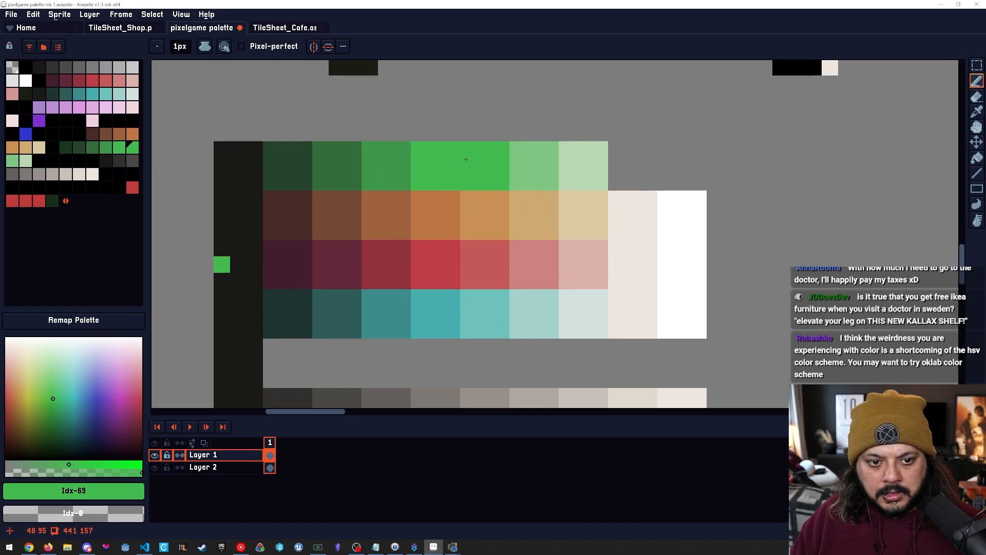
Recolour palette index 69 to a mid green between the bright green and the next lighter green.
click(119, 147)
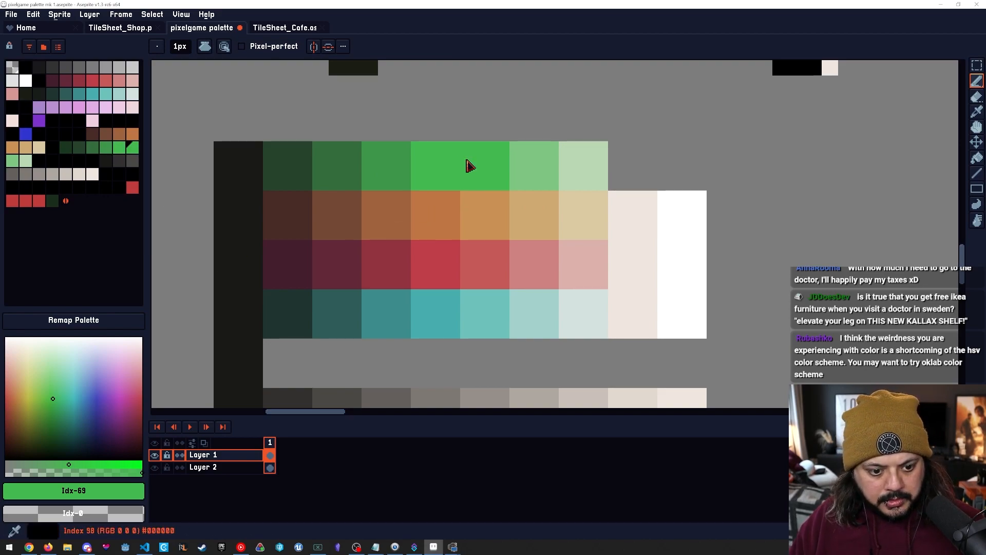
click(12, 161)
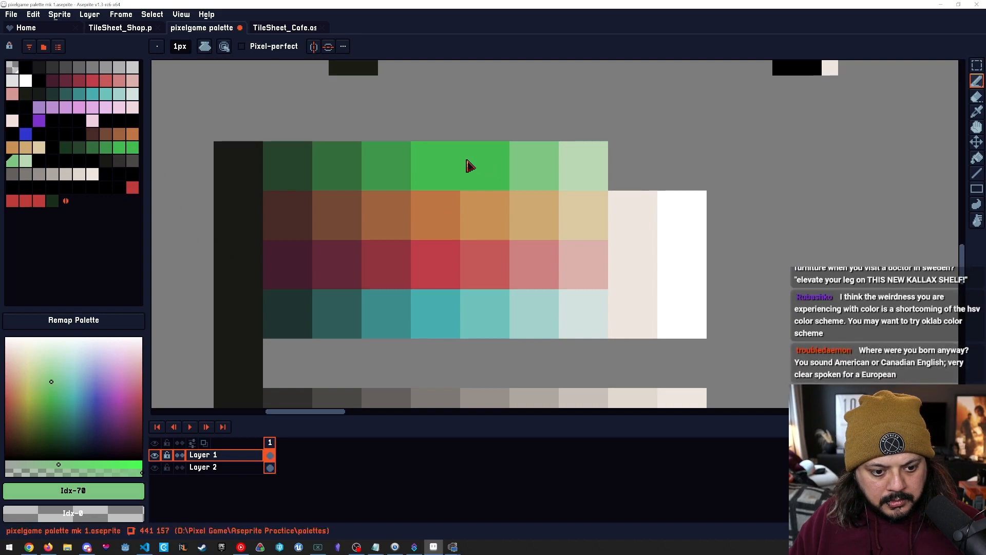
click(55, 390)
click(472, 154)
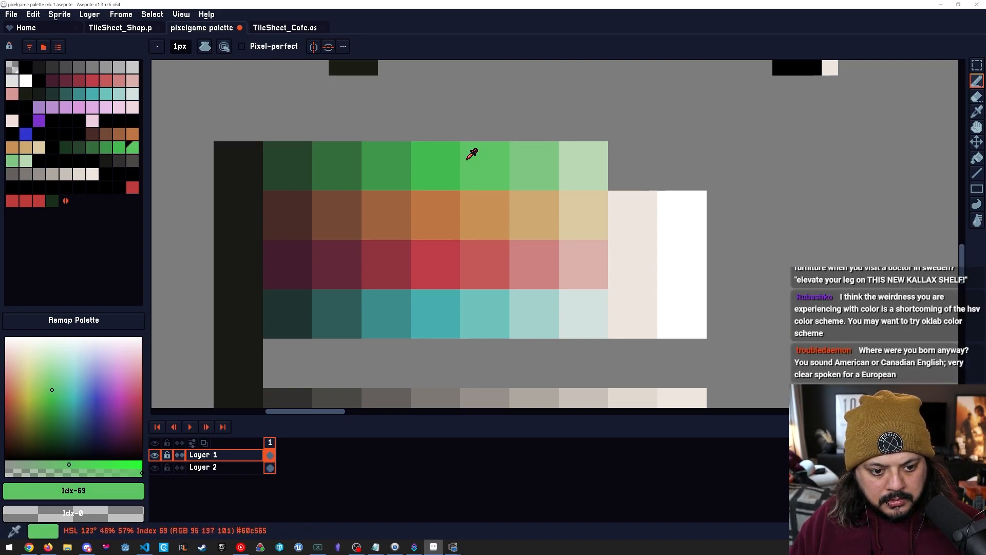
click(53, 388)
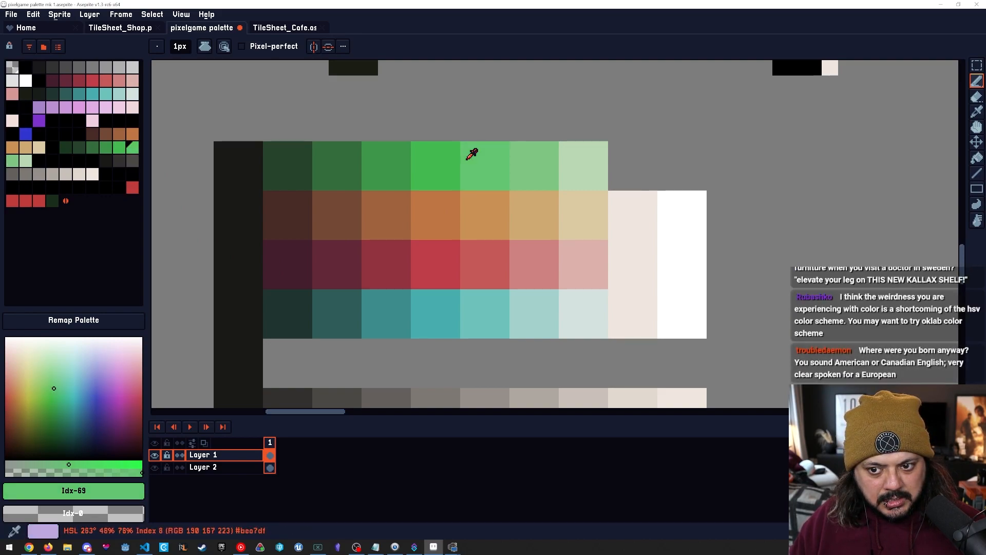
Compare the green palette entries at indexes 68 to 71 and lighten the green at index 69 slightly.
key(z)
click(466, 159)
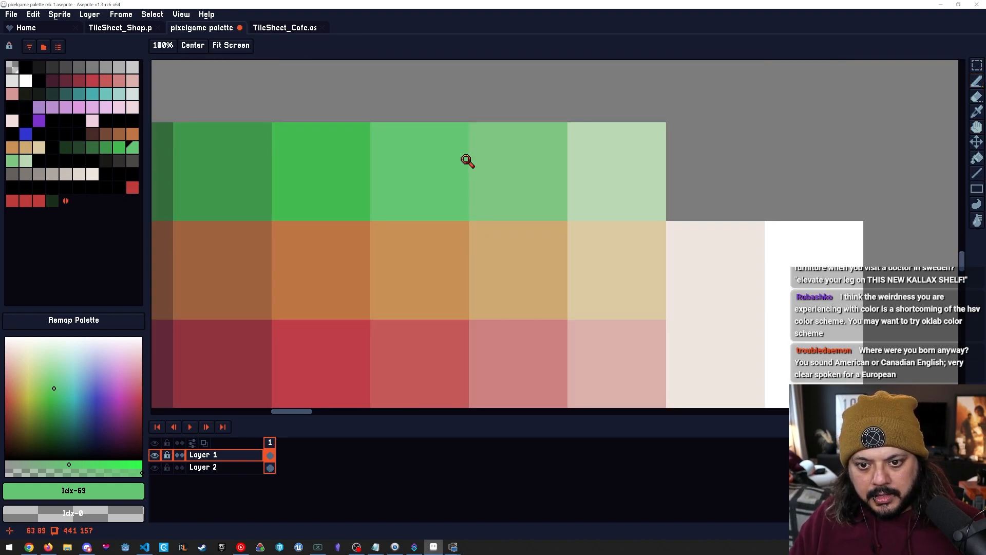
key(b)
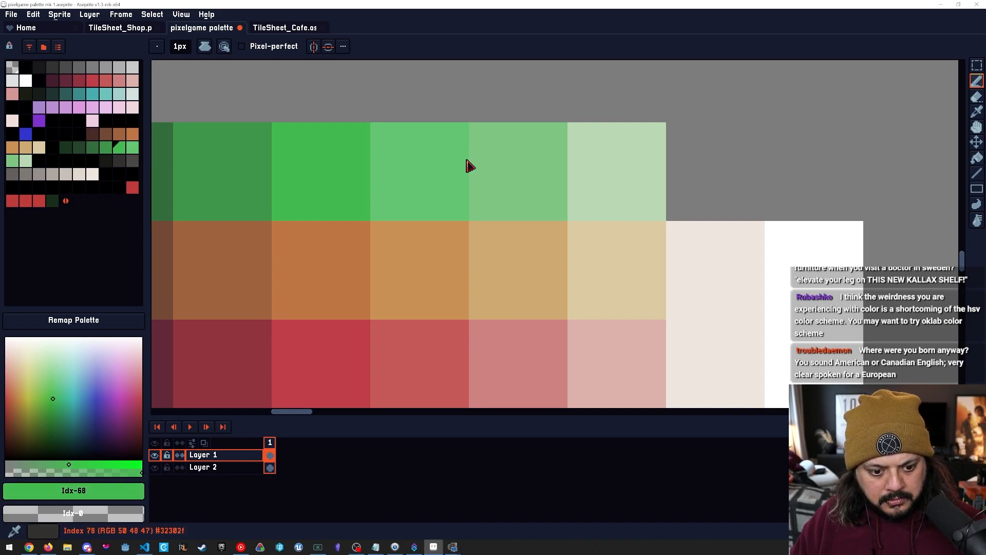
key(bracketright)
key(bracketleft)
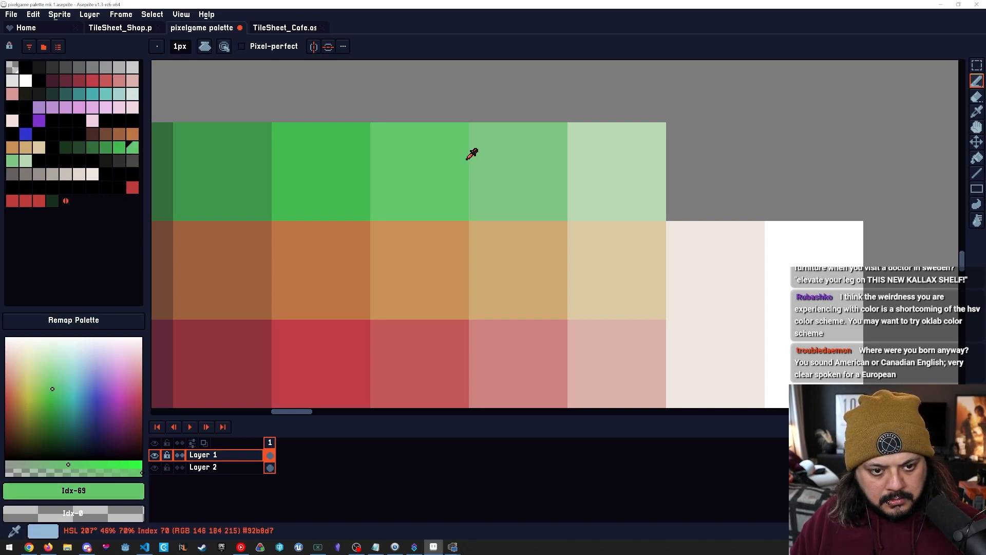
key(bracketright)
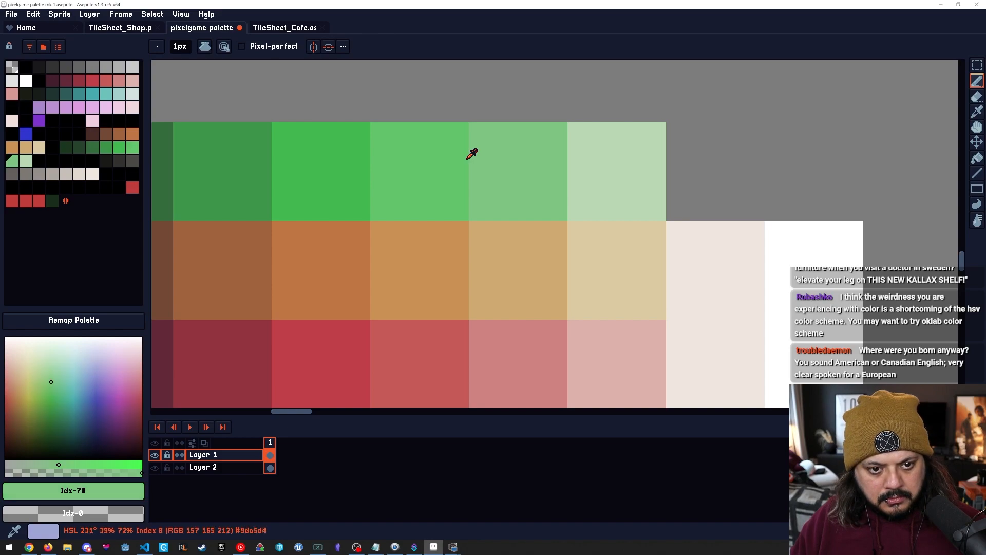
key(bracketright)
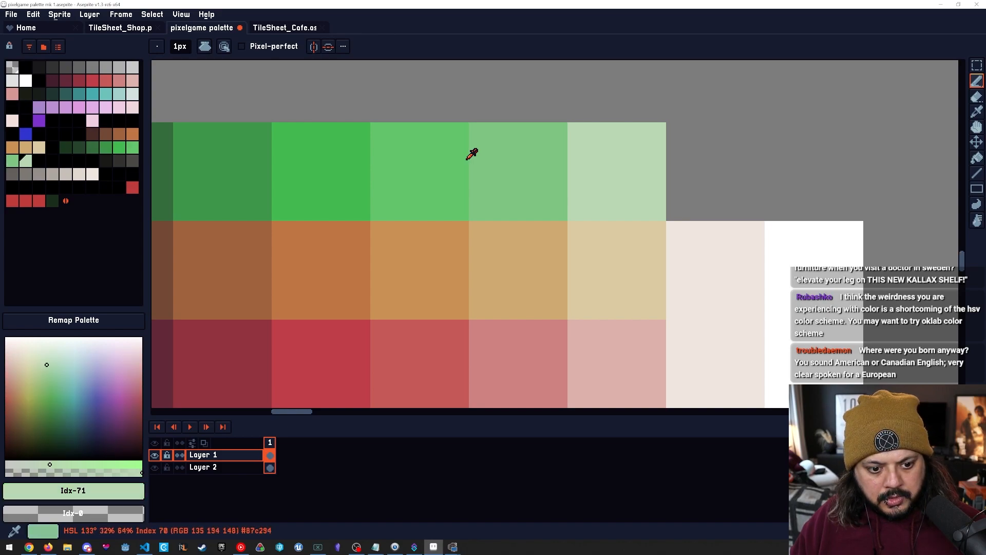
key(bracketleft)
key(bracketleft)
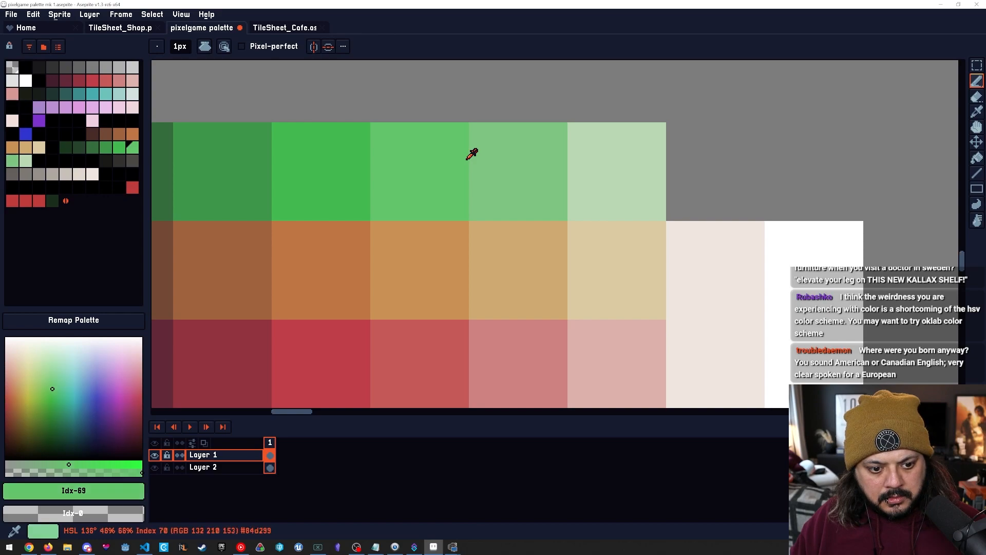
key(bracketleft)
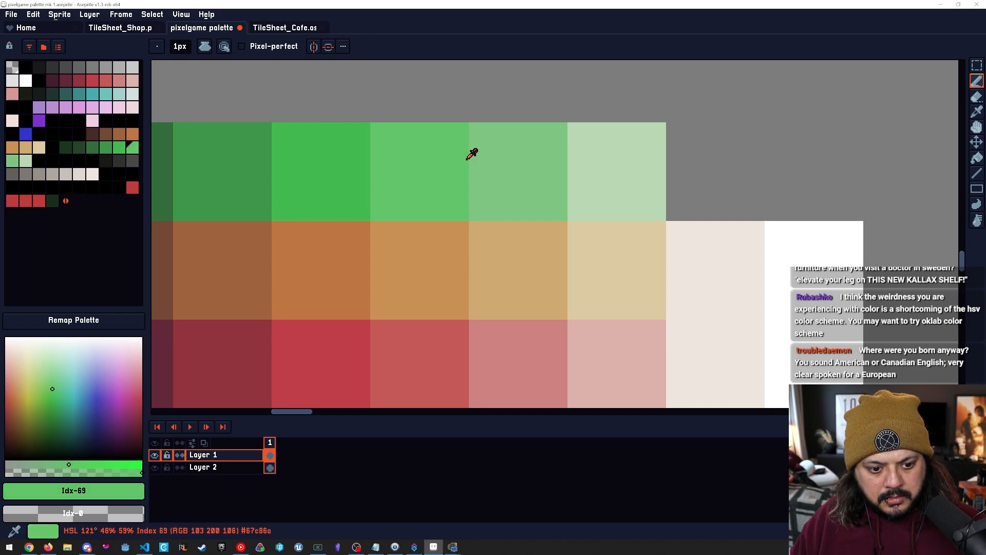
click(468, 158)
click(467, 157)
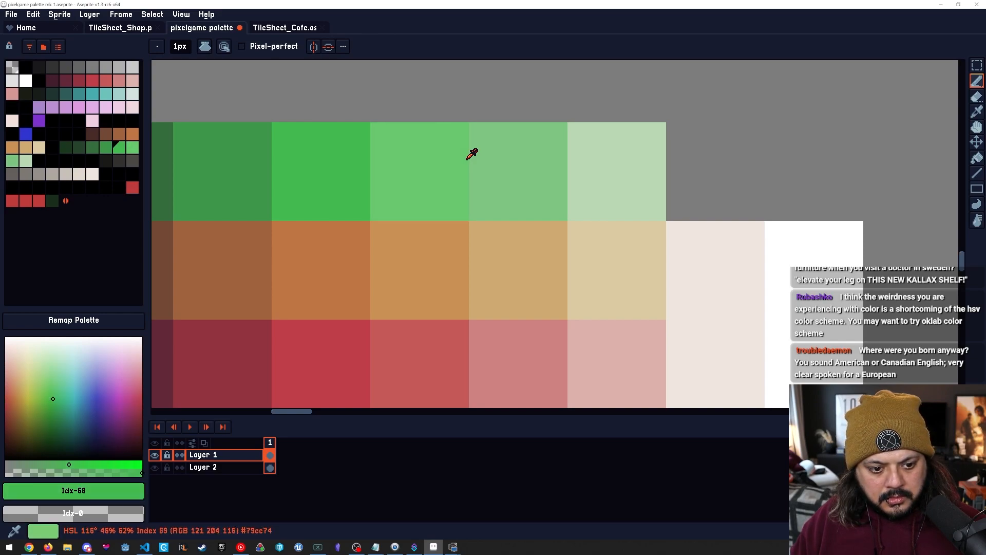
click(467, 158)
Set palette index 70 to #95ce90 and shift the lightest green at index 71 slightly towards yellow.
click(48, 376)
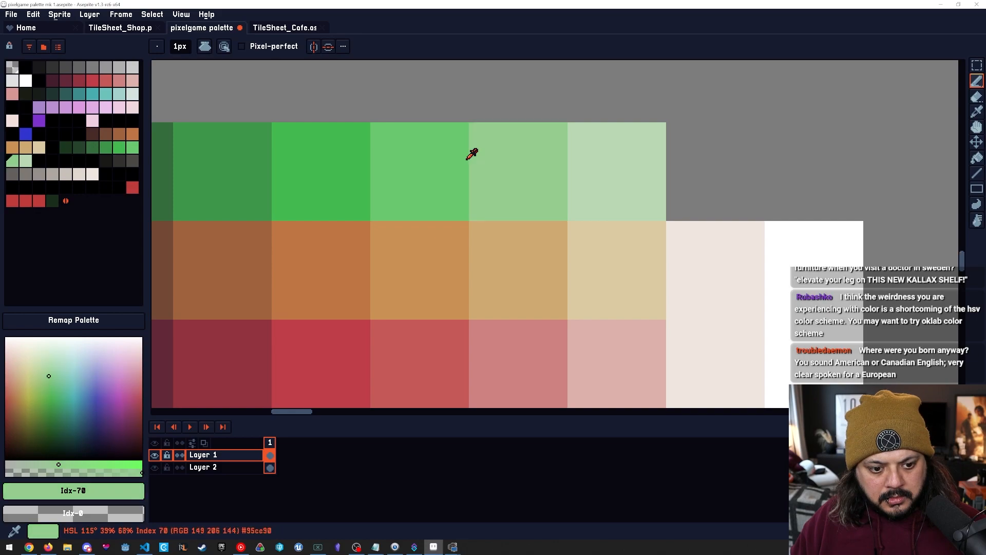
click(26, 161)
drag(47, 365, 44, 364)
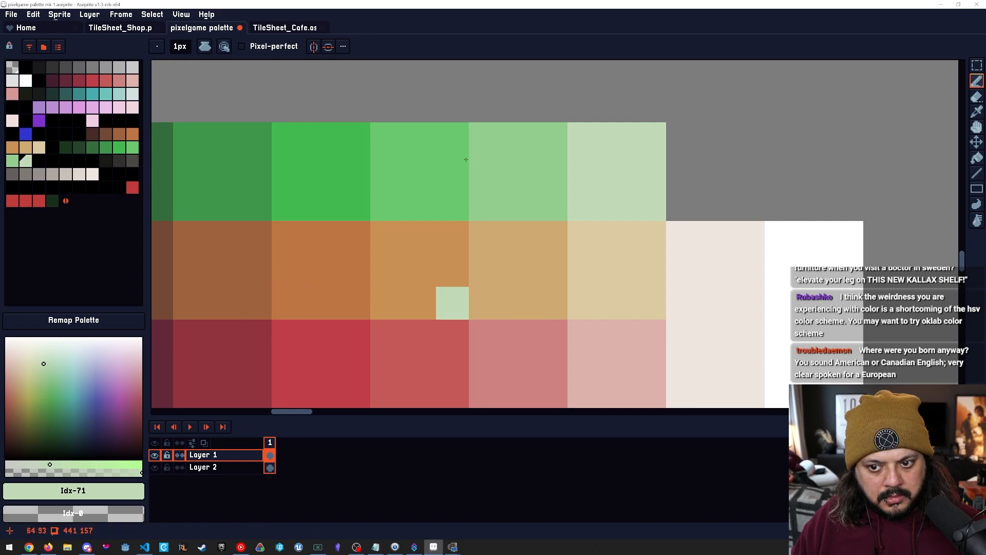
Check the recoloured green ramp beside the other ramps and save the palette file.
key(z)
mouse_move(571, 291)
mouse_down()
mouse_move(518, 321)
mouse_move(449, 246)
mouse_up()
key(space)
drag(466, 160, 465, 163)
key(ctrl+s)
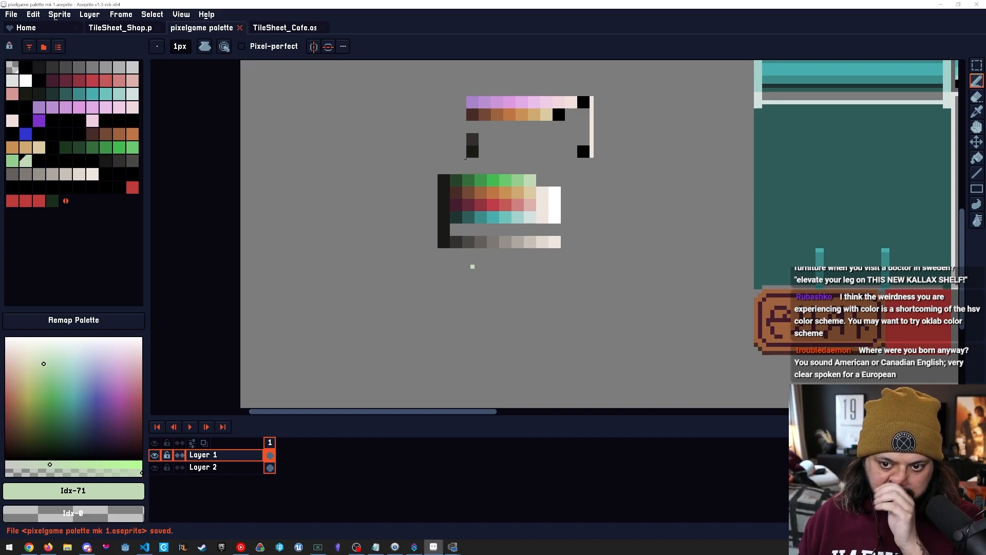
Compare the fifth brown and green swatches and raise the saturation of the green at index 69 to 51%, giving #66ce6a.
key(z)
click(467, 160)
click(467, 160)
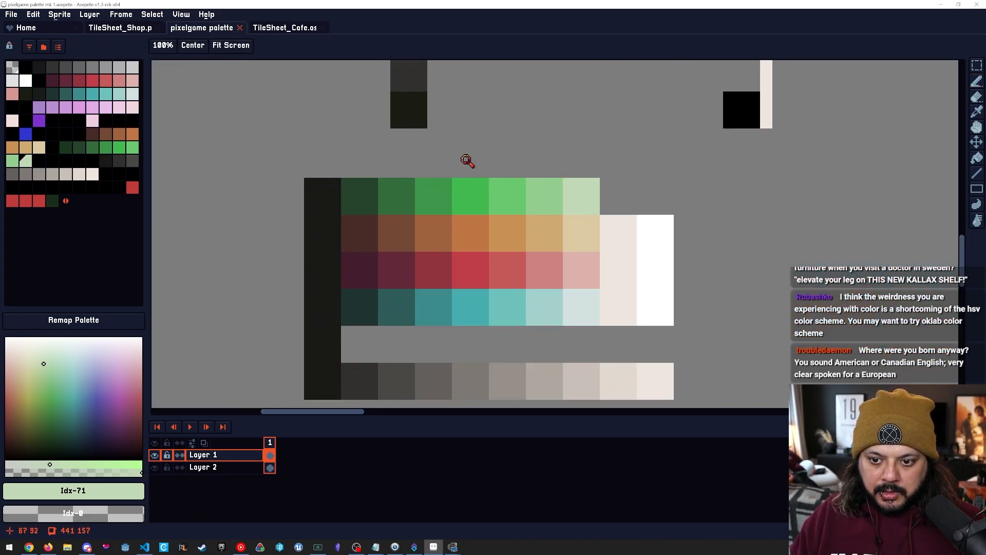
click(467, 161)
key(b)
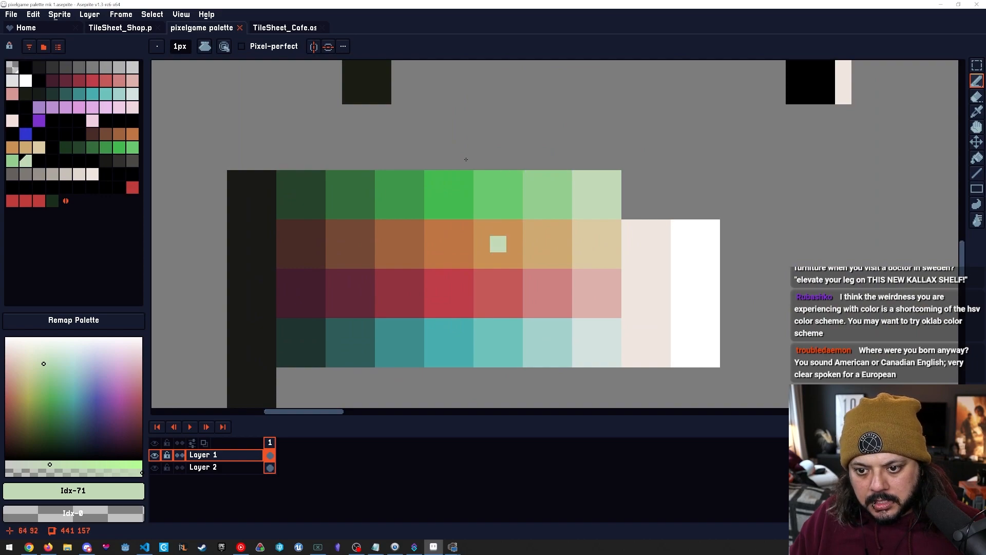
alt+click(490, 242)
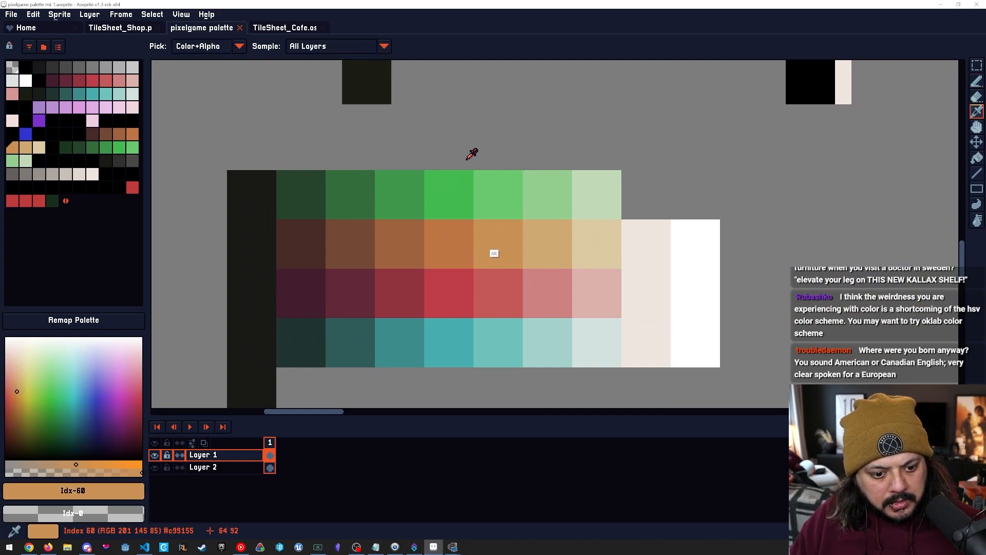
alt+click(497, 216)
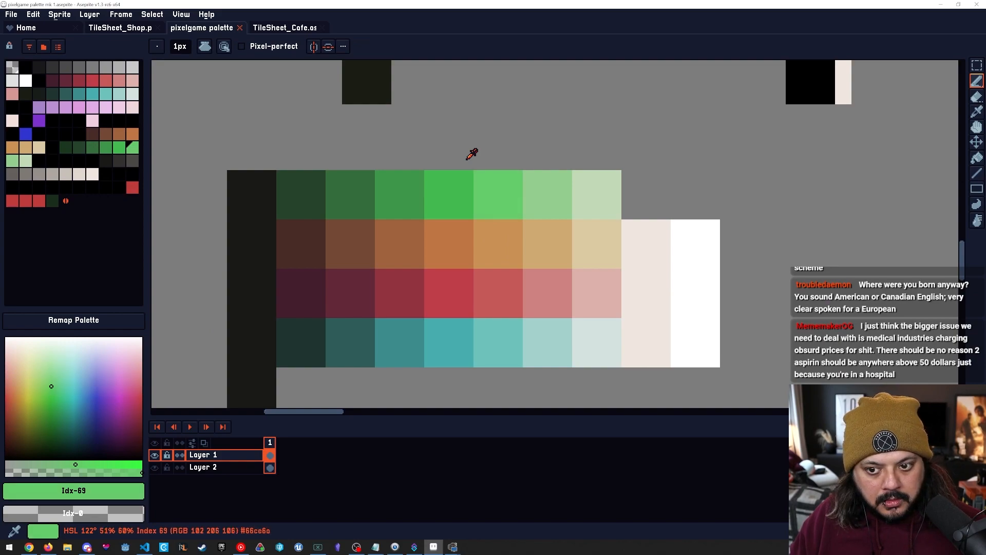
Sample the fifth swatch of each ramp for comparison and raise the saturation of the teal at index 27 slightly.
alt+click(498, 241)
alt+click(502, 286)
alt+click(500, 331)
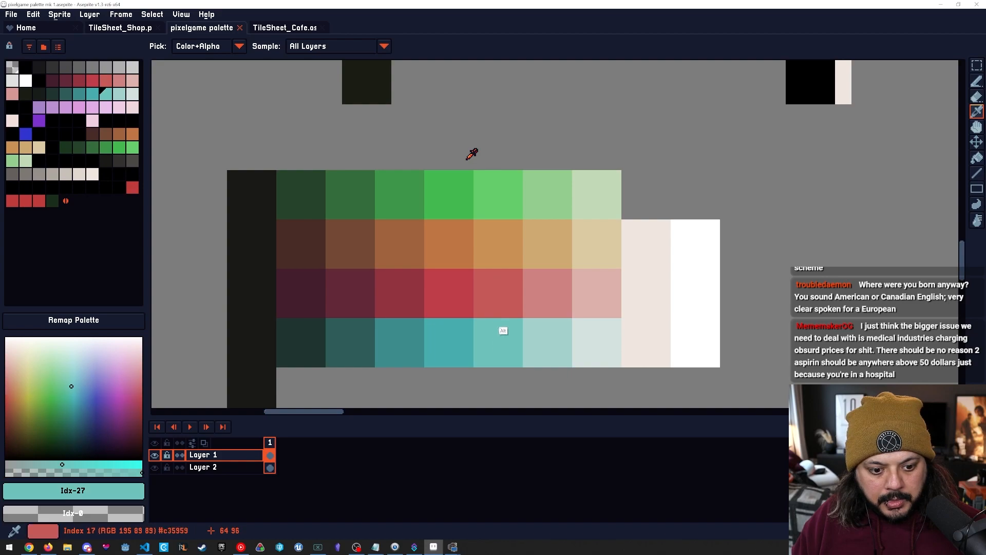
alt+click(495, 294)
alt+click(502, 234)
alt+click(500, 198)
alt+click(494, 298)
alt+click(491, 339)
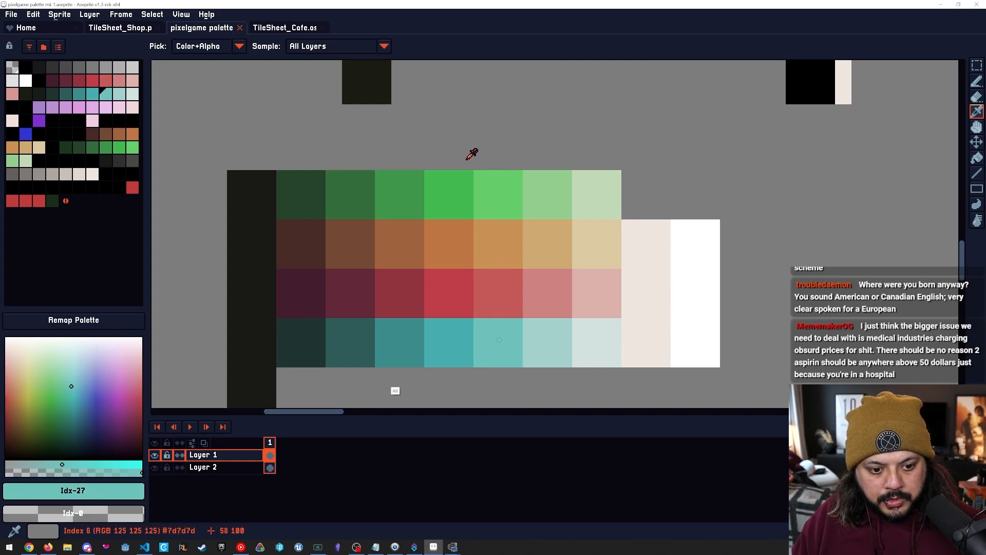
key(ctrl+z)
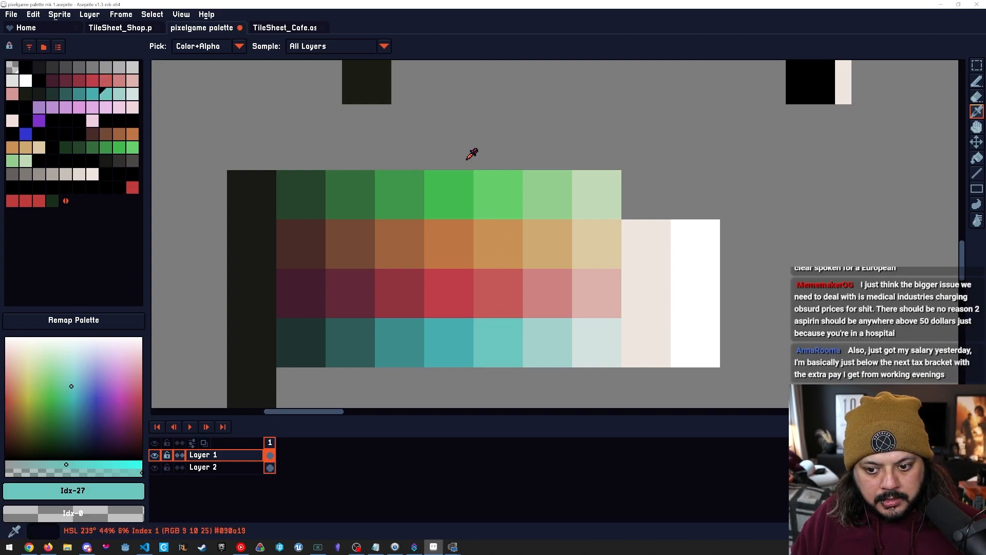
Sample the sixth swatch of each ramp for comparison and raise the saturation of the light teal at index 28 slightly.
alt+click(537, 332)
alt+click(539, 304)
alt+click(536, 250)
alt+click(533, 209)
alt+click(536, 243)
alt+click(535, 286)
alt+click(539, 342)
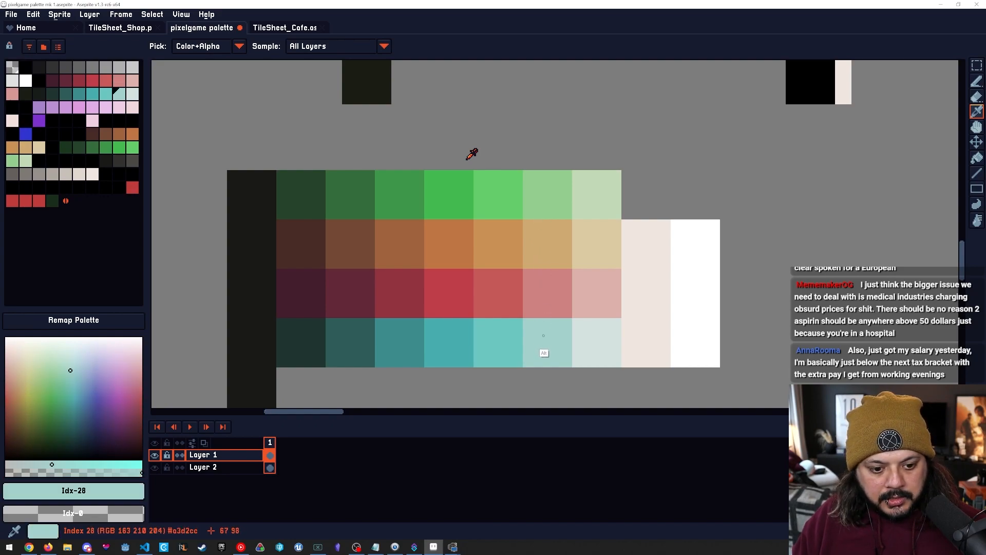
key(ctrl+space)
drag(586, 315, 517, 307)
key(space)
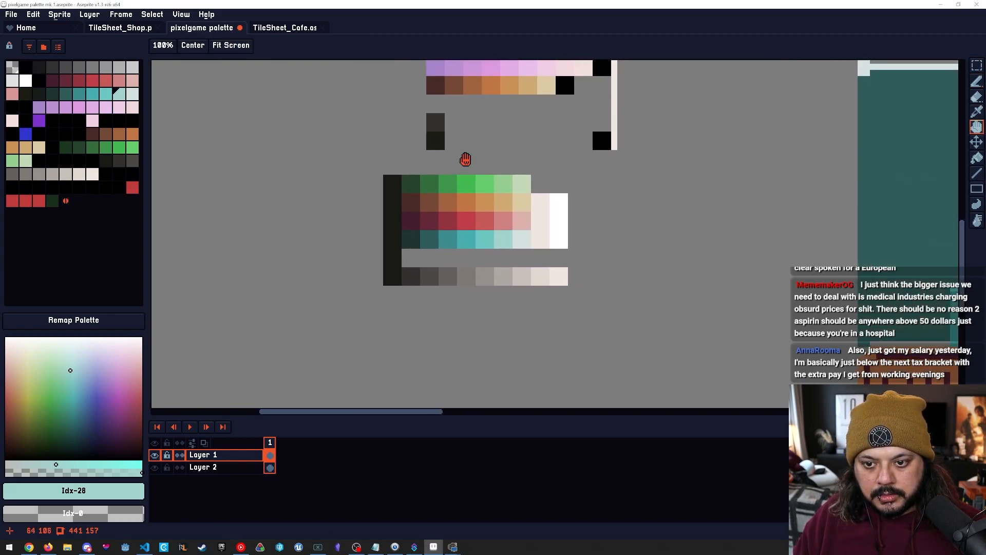
Raise the saturation of the light green at index 70 and check it against the neighbouring ramps.
scroll(466, 160, up, 2)
key(b)
key(ctrl+z)
click(67, 464)
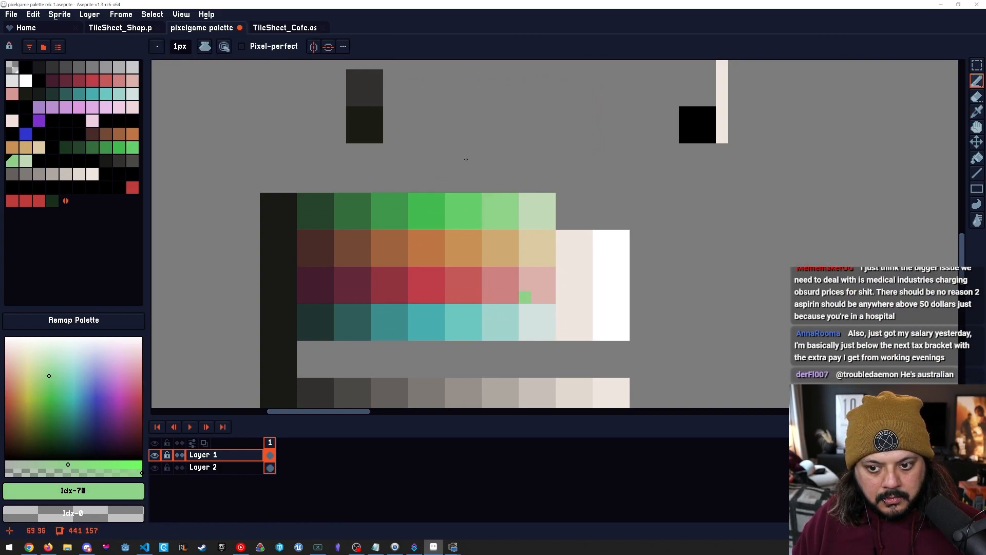
scroll(549, 310, down, 2)
key(space)
drag(526, 353, 429, 266)
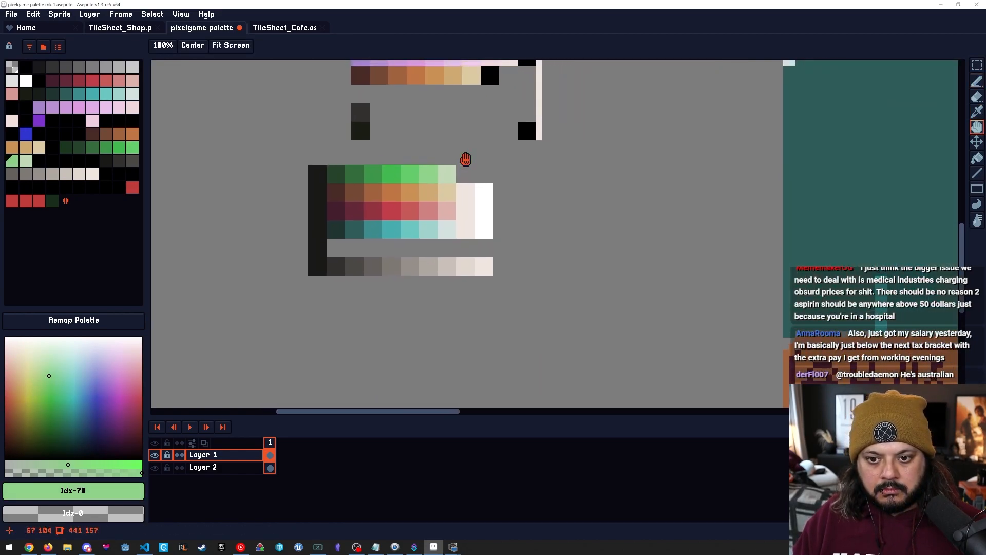
Sample the sixth brown and green swatches to compare them, and save the palette file.
scroll(467, 157, up, 3)
alt+click(442, 210)
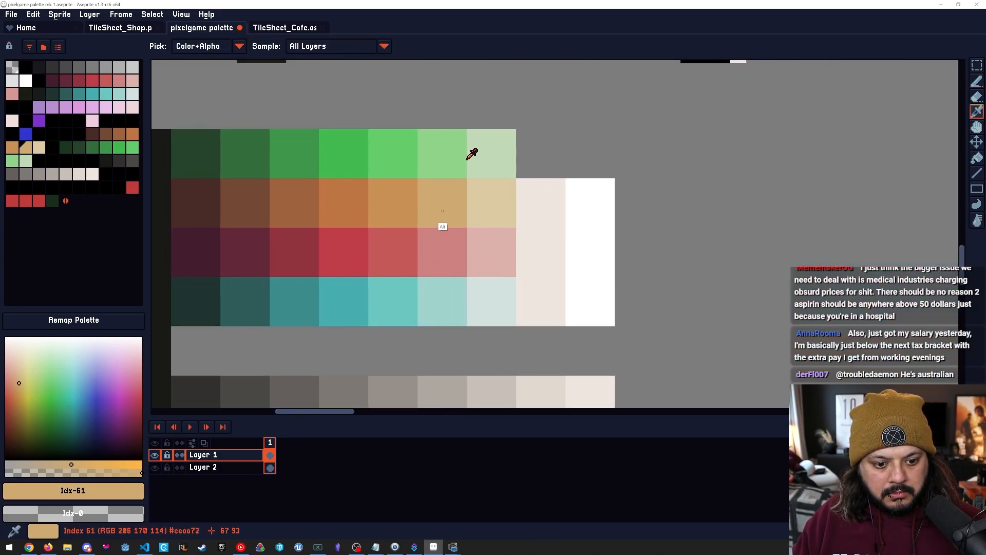
alt+click(435, 170)
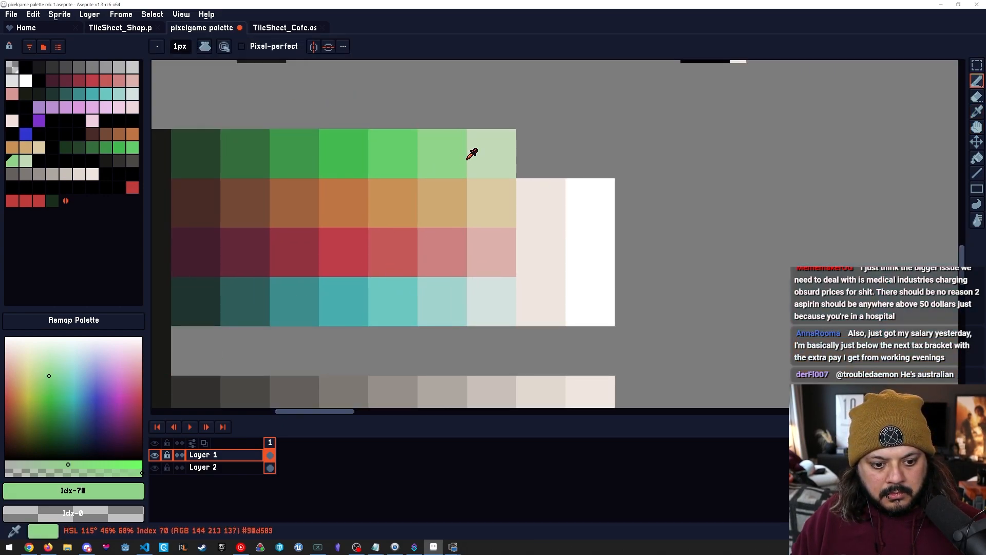
scroll(468, 157, down, 2)
key(space)
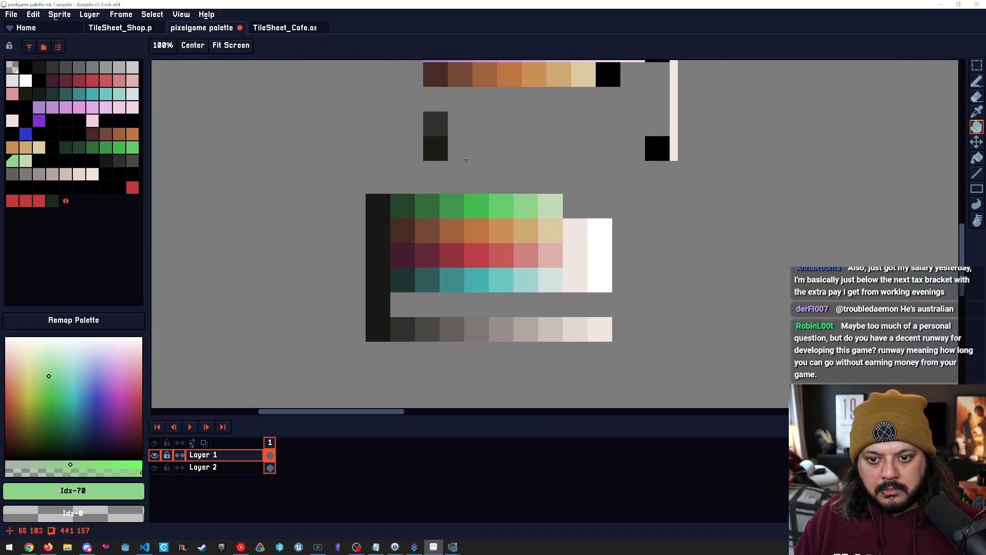
key(ctrl+s)
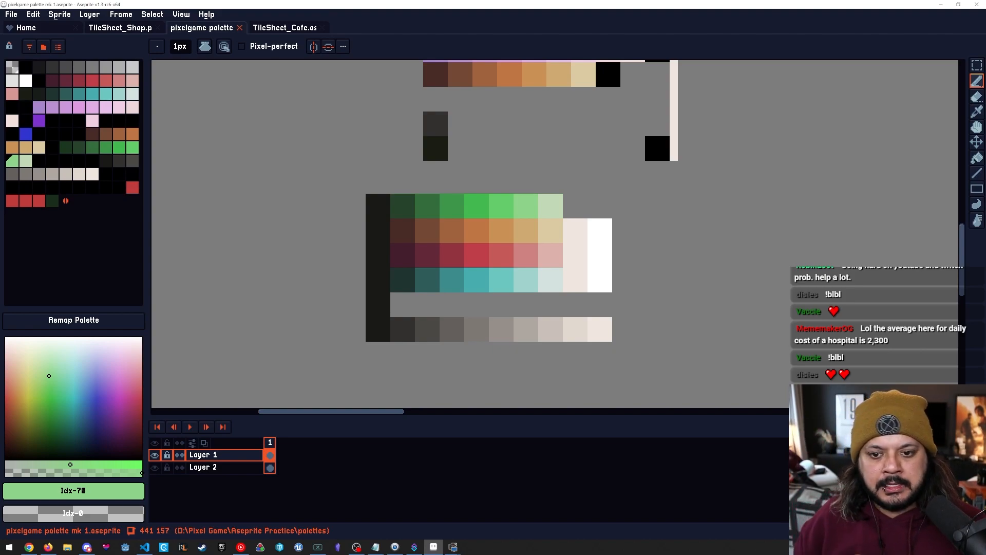
drag(583, 271, 604, 245)
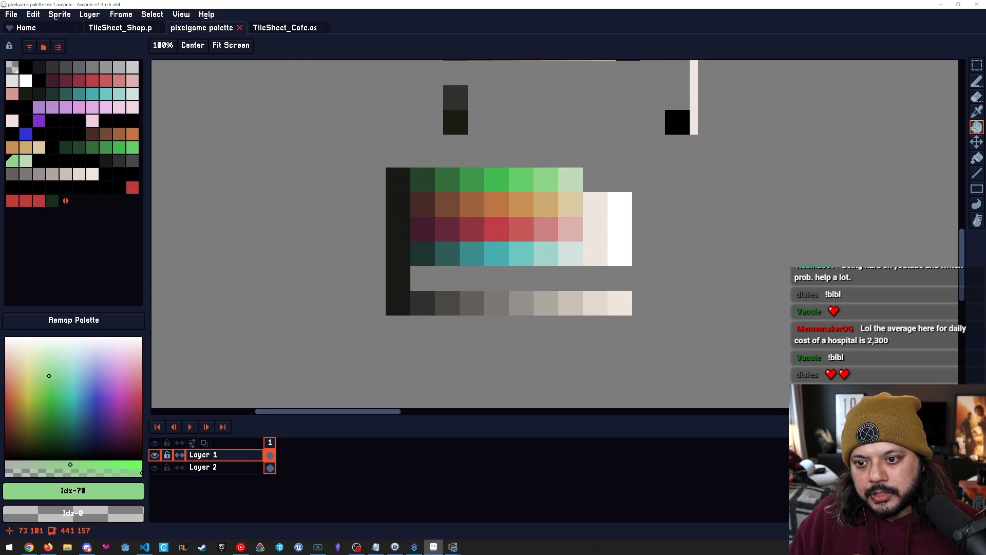
key(b)
key(space)
drag(513, 262, 495, 260)
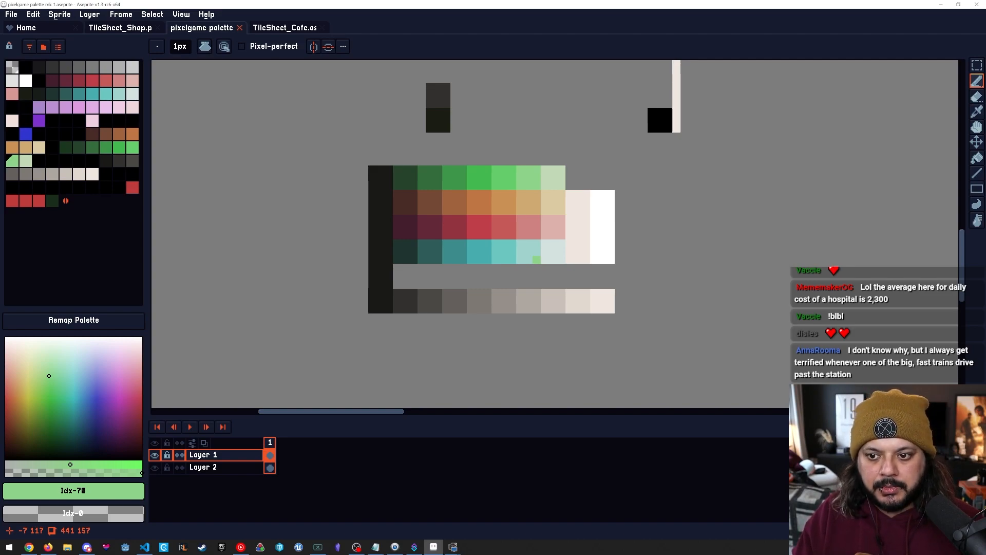
mouse_move(555, 252)
mouse_down()
mouse_move(546, 265)
mouse_move(563, 247)
mouse_up()
key(b)
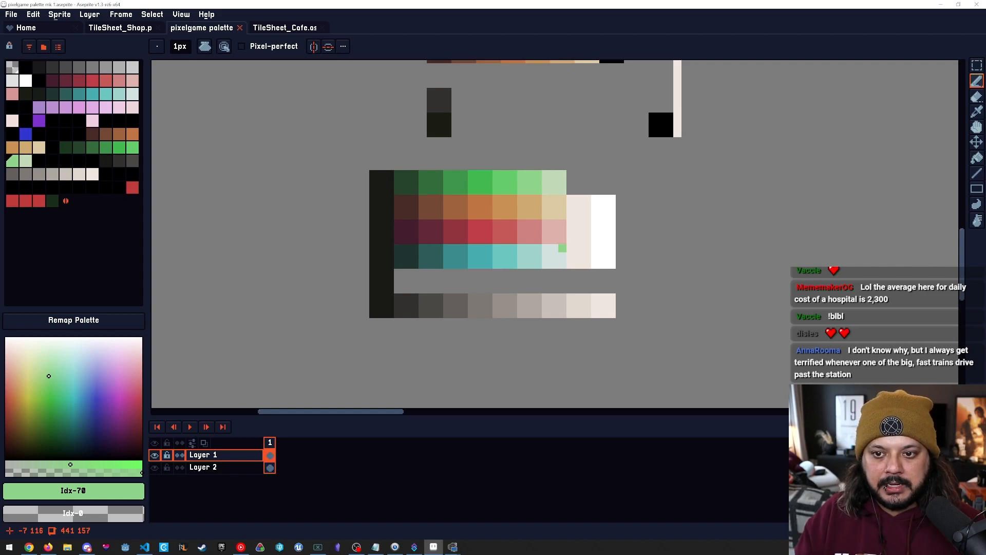
key(space)
mouse_move(539, 189)
mouse_down()
mouse_move(529, 208)
mouse_move(536, 201)
mouse_move(505, 184)
mouse_move(512, 189)
mouse_up()
key(space)
drag(446, 234, 460, 242)
key(space)
drag(597, 248, 588, 241)
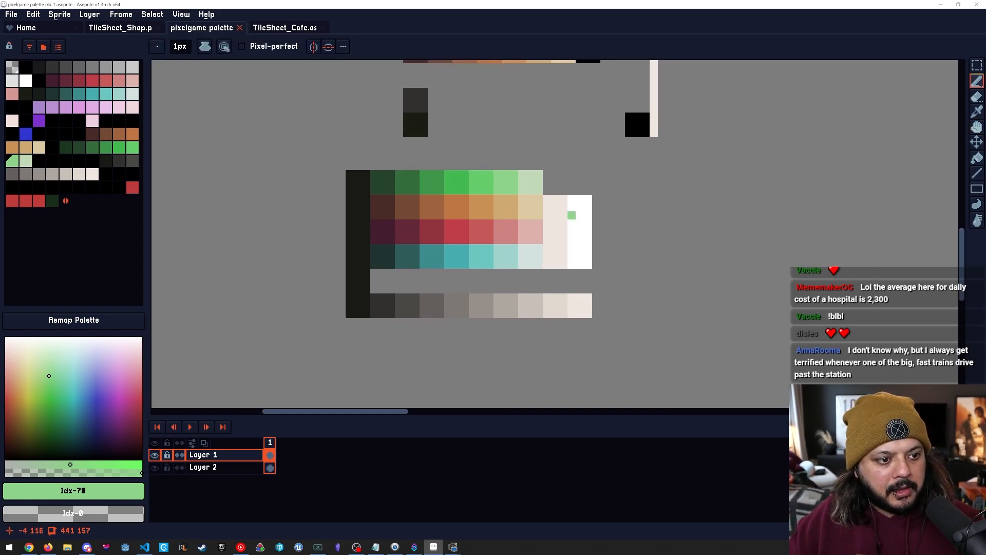
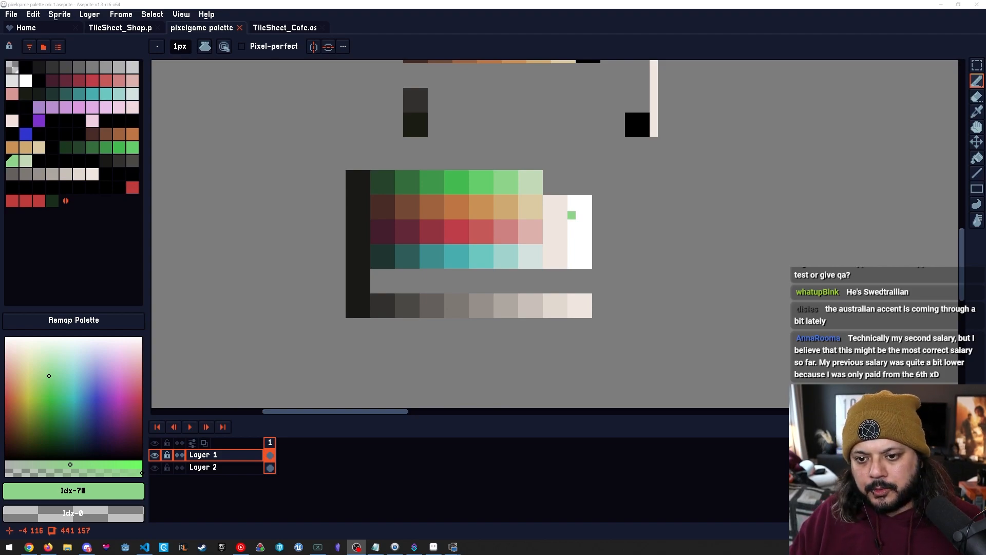
drag(703, 264, 699, 268)
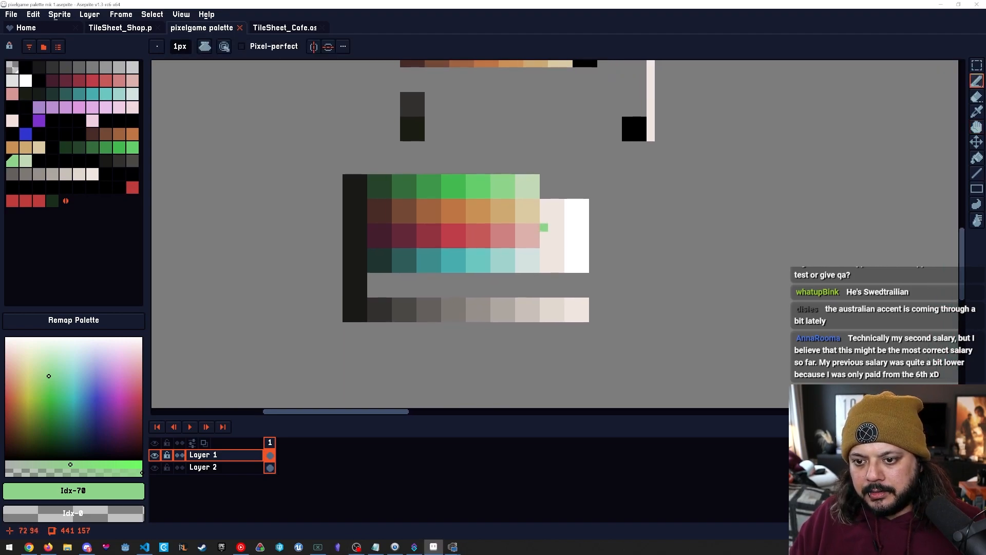
key(space)
scroll(560, 194, up, 1)
mouse_move(506, 264)
mouse_down()
mouse_move(551, 237)
mouse_move(590, 238)
mouse_up()
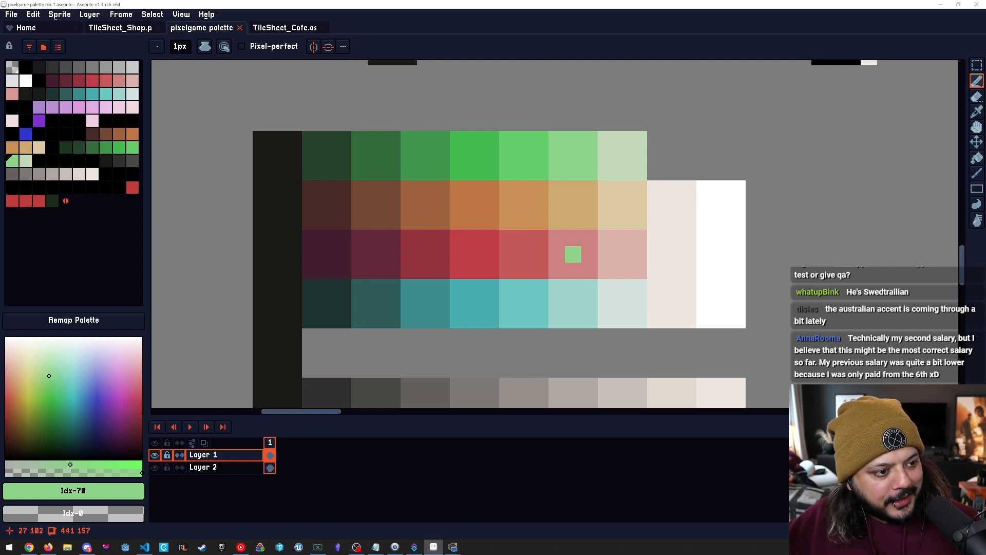
scroll(524, 271, down, 3)
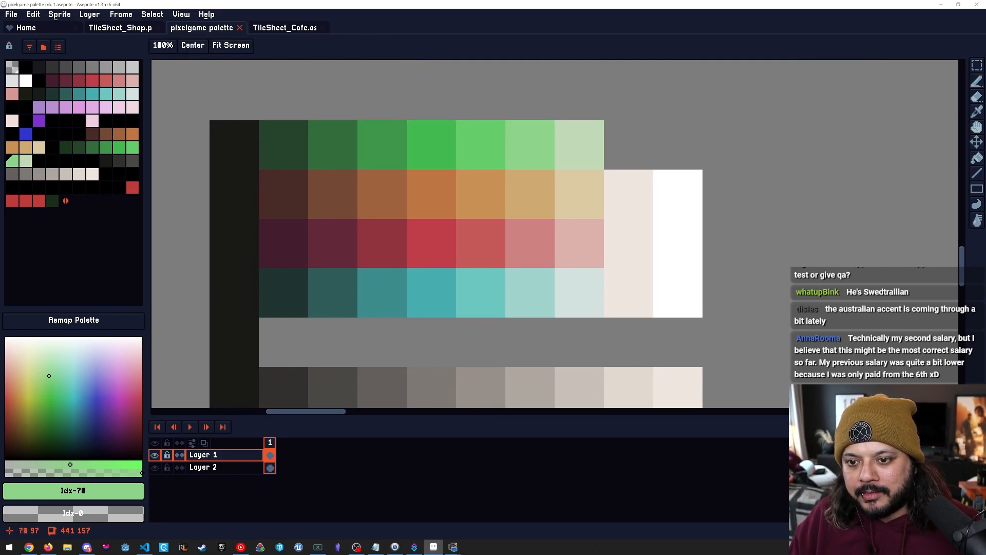
drag(545, 294, 554, 277)
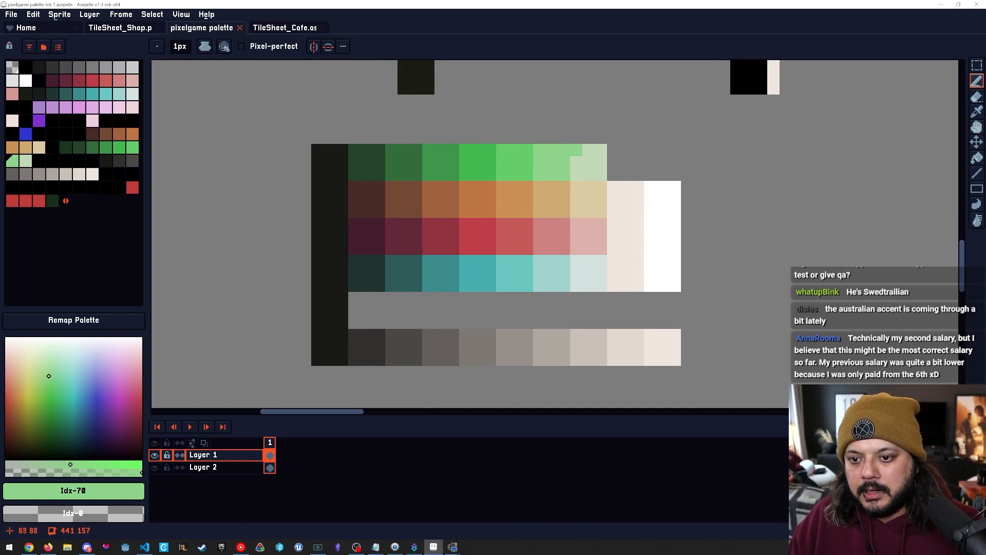
Sample the lighter half of the green ramp back and forth to examine the colour shift between neighbouring swatches.
key(space)
drag(589, 199, 610, 228)
scroll(487, 195, up, 1)
alt+click(513, 176)
alt+click(565, 177)
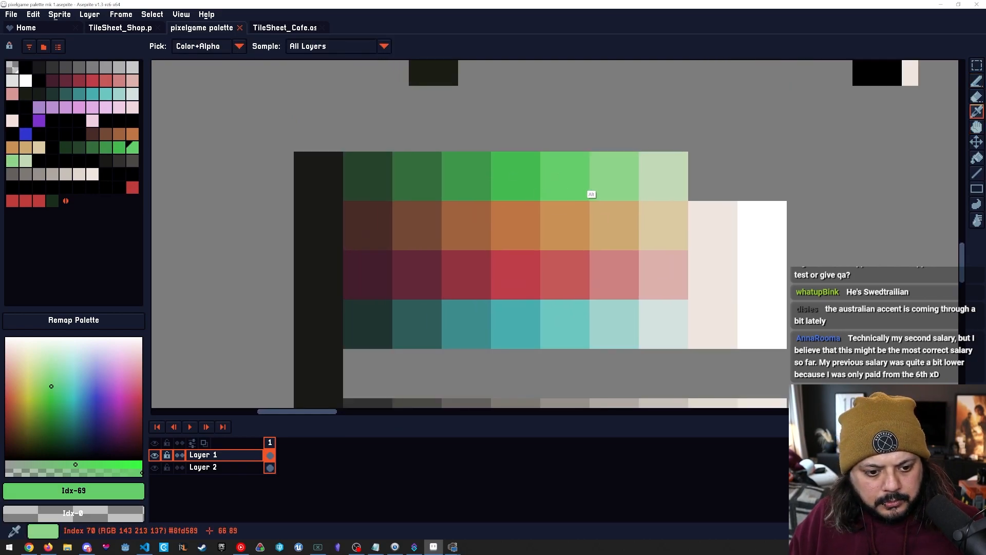
alt+click(614, 176)
alt+click(662, 176)
alt+click(614, 176)
alt+click(565, 176)
Sample the green ramp swatch by swatch from dark to light and back to examine its hue and brightness progression.
click(411, 184)
click(359, 191)
click(418, 185)
click(465, 190)
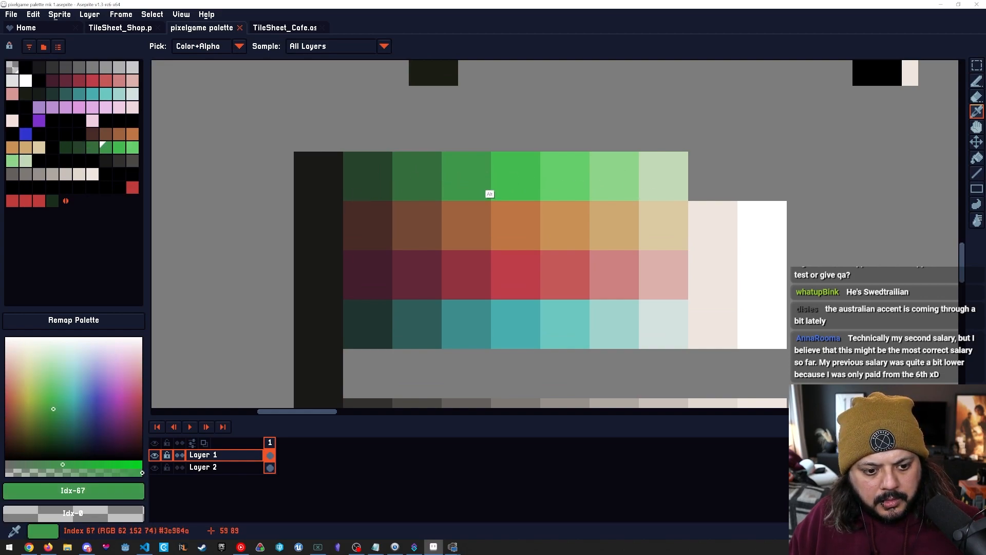
click(503, 194)
click(571, 191)
click(600, 195)
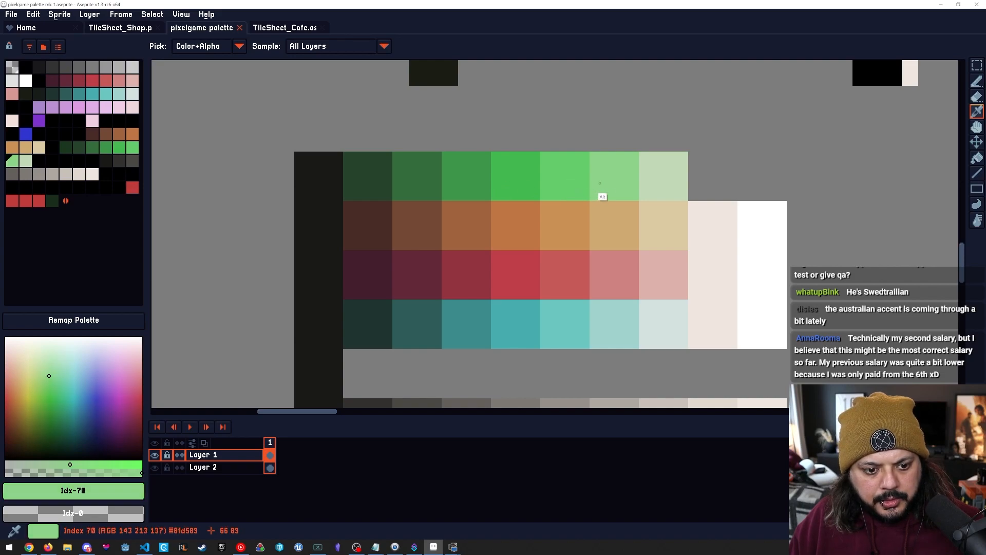
click(642, 195)
click(624, 192)
click(524, 187)
click(460, 187)
click(456, 190)
click(398, 187)
alt+click(384, 180)
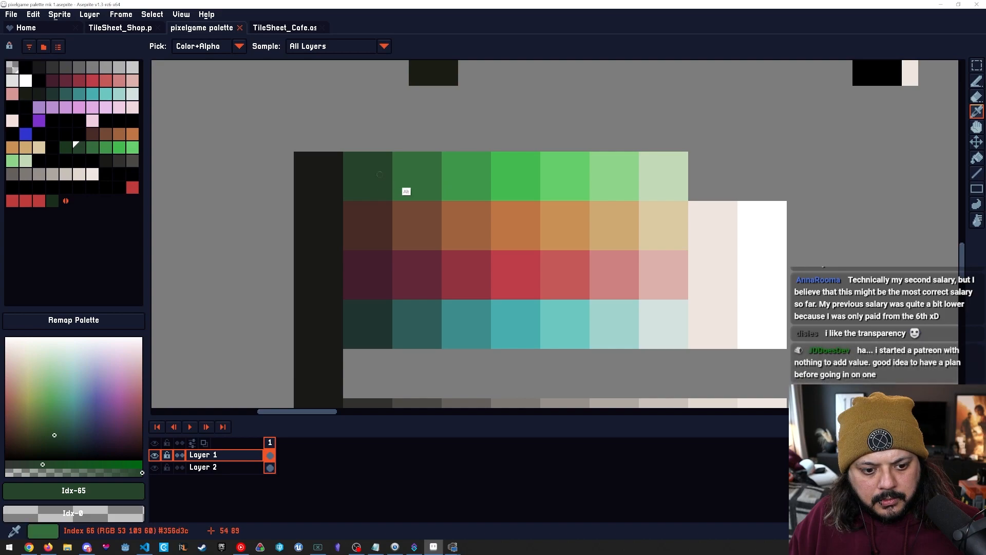
Pick the lightest green of the ramp, index 71, as the foreground colour.
drag(596, 242, 543, 236)
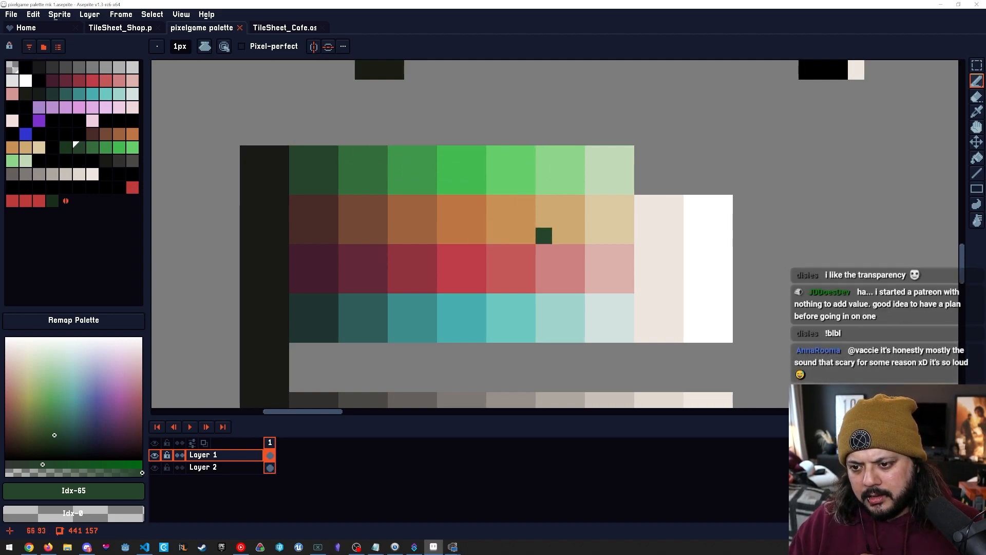
key(h)
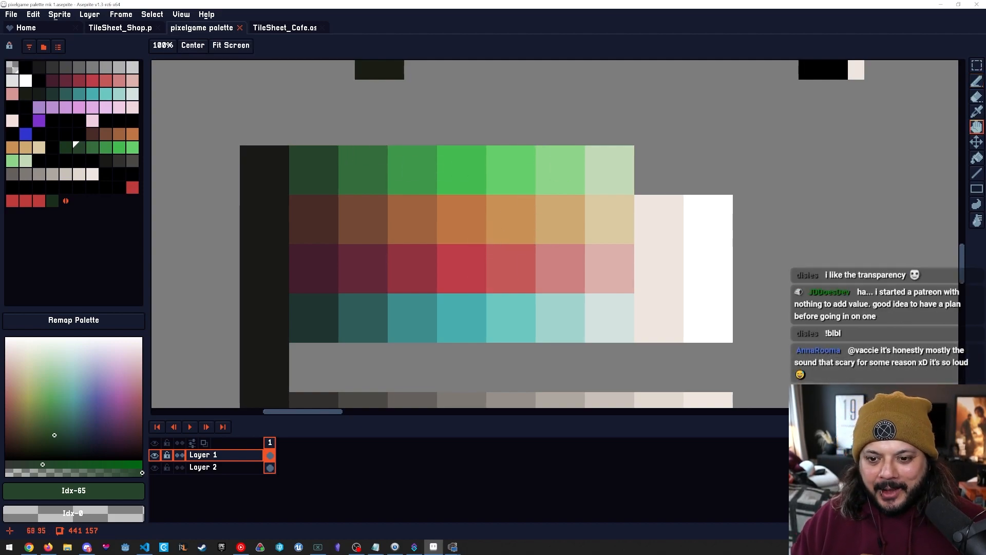
drag(593, 234, 546, 255)
alt+click(560, 207)
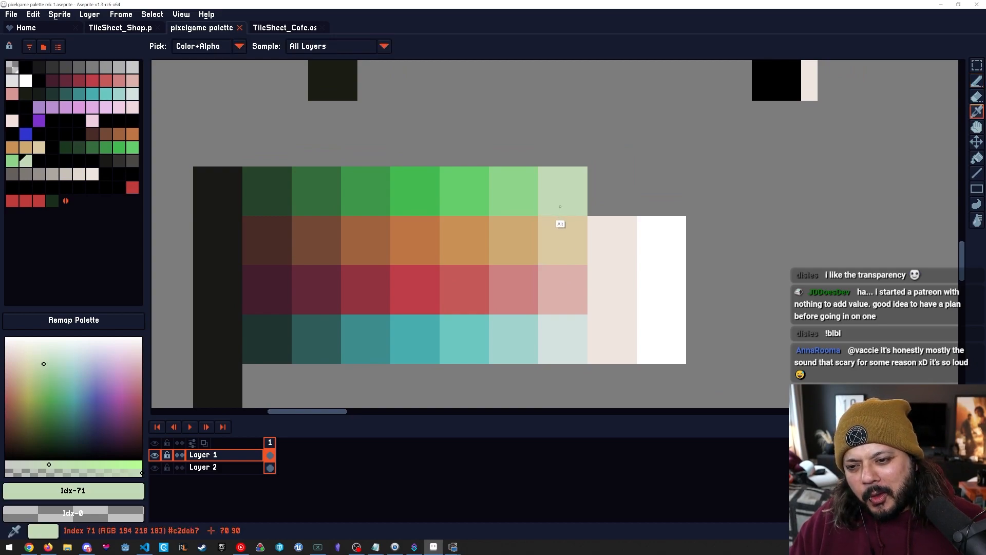
key(space)
mouse_move(561, 289)
mouse_down()
mouse_move(537, 298)
mouse_move(526, 272)
mouse_up()
scroll(537, 298, down, 2)
key(b)
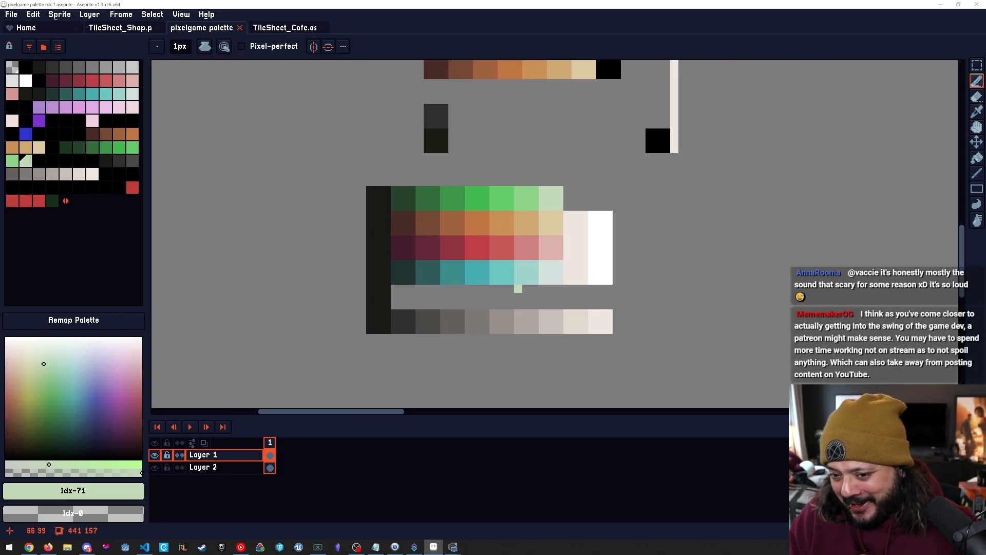
key(space)
drag(544, 273, 518, 260)
drag(534, 218, 534, 222)
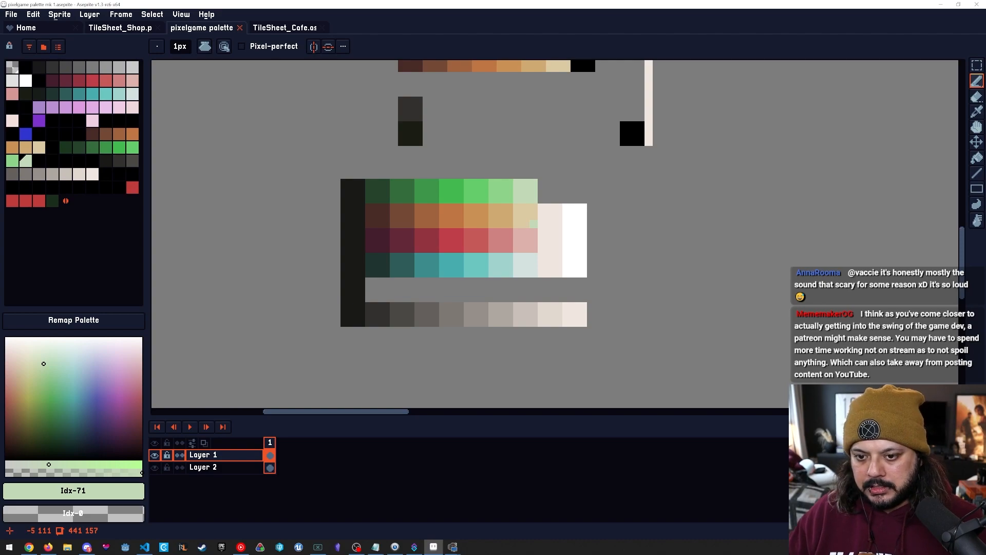
Handwrite the labels w1, w2 and w3 in a row in the empty canvas area below the colour ramps.
key(space)
drag(642, 380, 625, 136)
scroll(446, 241, up, 4)
scroll(445, 241, down, 4)
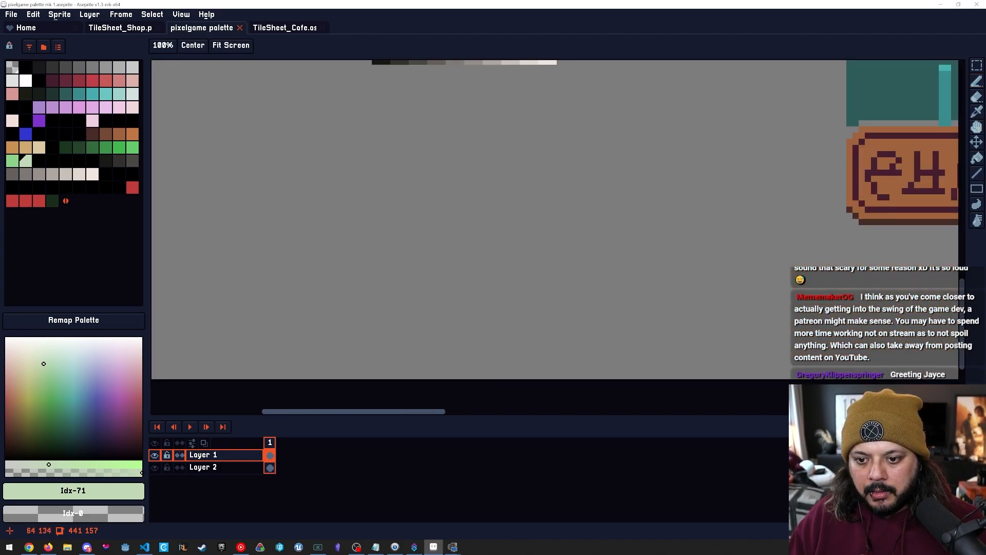
key(space)
drag(514, 205, 567, 205)
drag(408, 243, 431, 253)
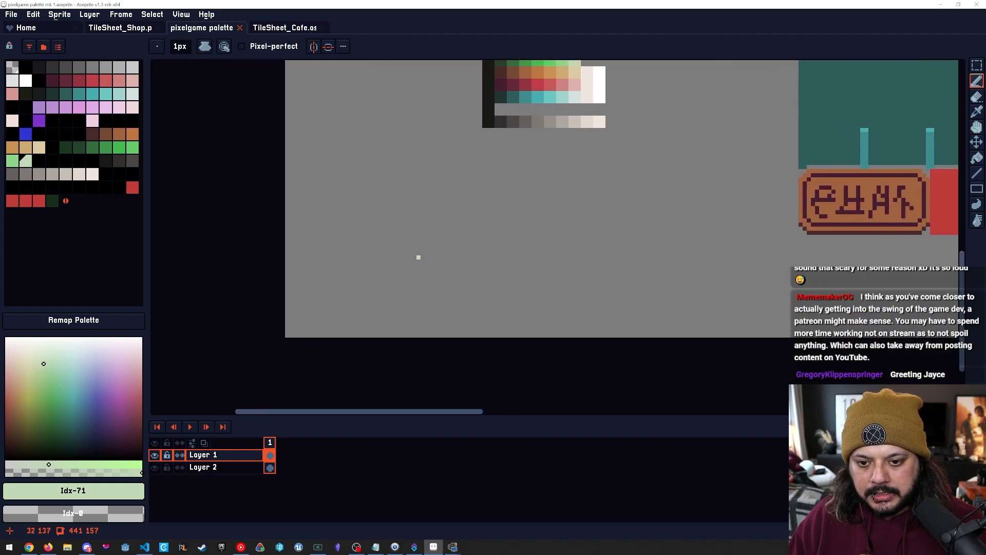
drag(328, 281, 350, 280)
drag(373, 274, 373, 307)
mouse_move(511, 277)
mouse_down()
mouse_move(504, 306)
mouse_move(547, 268)
mouse_up()
mouse_move(566, 286)
mouse_down()
mouse_move(577, 281)
mouse_move(601, 306)
mouse_up()
mouse_move(662, 280)
mouse_down()
mouse_move(740, 278)
mouse_move(739, 306)
mouse_up()
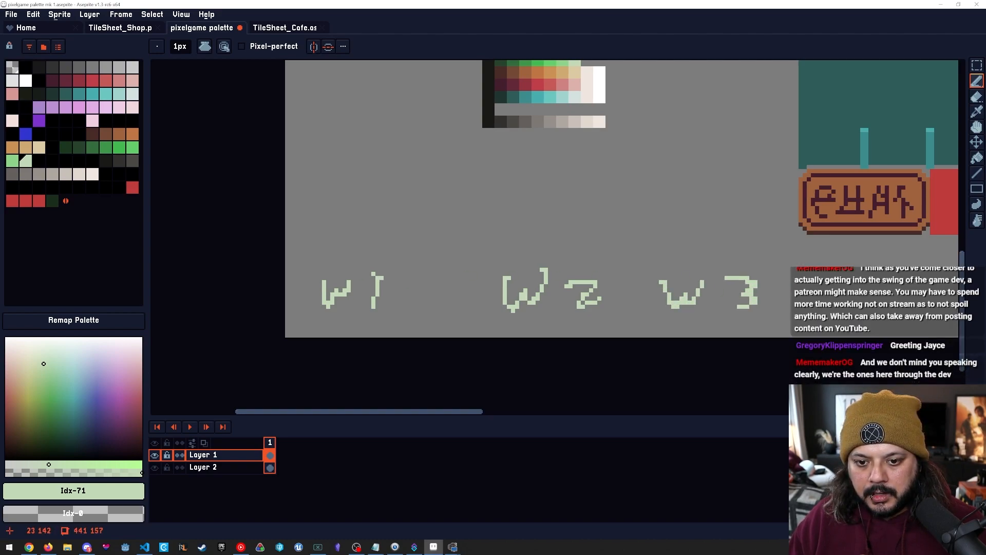
Try circling the w1 and w2 labels with freehand ovals, and undo both.
mouse_move(365, 249)
mouse_down()
mouse_move(360, 319)
mouse_move(383, 247)
mouse_up()
mouse_move(593, 226)
mouse_down()
mouse_move(498, 243)
mouse_move(578, 227)
mouse_up()
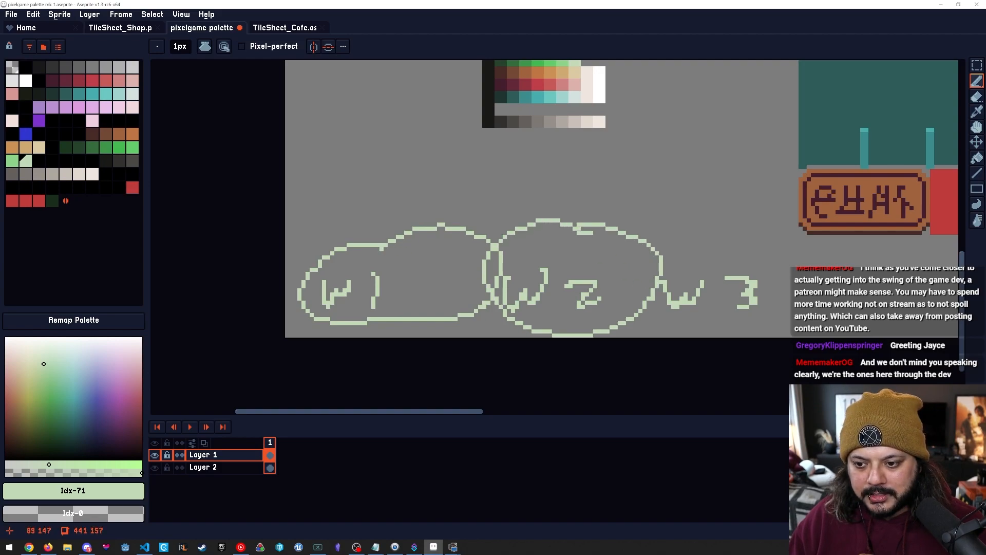
key(ctrl+z)
key(ctrl+z)
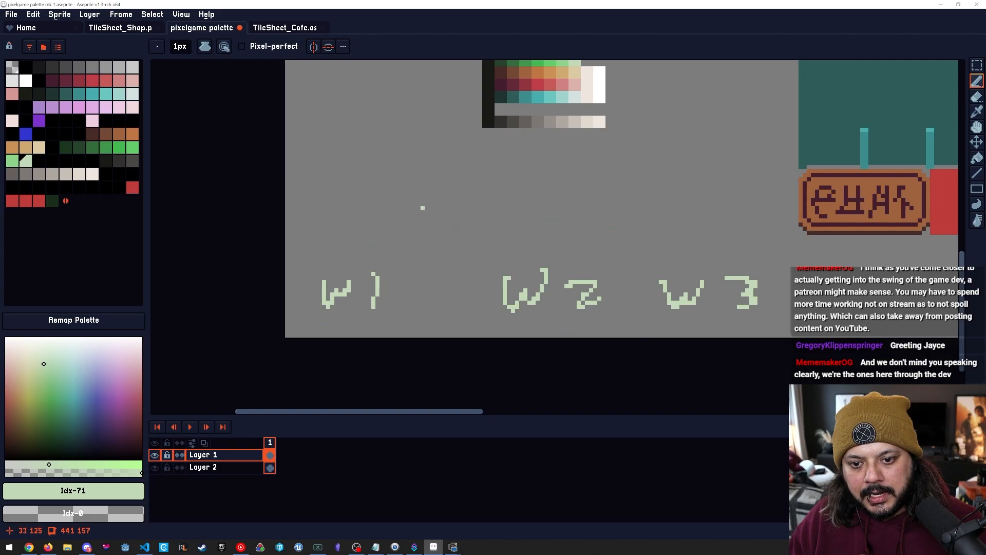
Draw a small filled marker above w2, and try some extra strokes beside it, undoing them.
drag(530, 233, 545, 232)
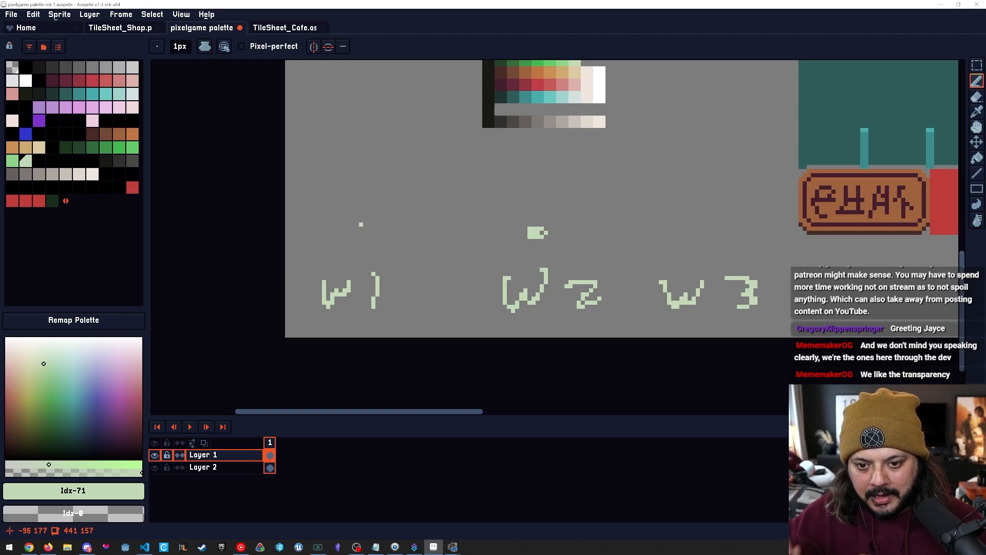
mouse_move(504, 224)
mouse_down()
mouse_move(519, 228)
mouse_move(512, 238)
mouse_up()
key(ctrl+z)
key(ctrl+z)
mouse_move(489, 200)
mouse_down()
mouse_move(520, 225)
mouse_move(500, 229)
mouse_up()
key(ctrl+z)
key(ctrl+z)
Draw an arc from above w1 to the w2 marker, and add a w3 marker with a second arc rising towards it.
mouse_move(337, 240)
mouse_down()
mouse_move(371, 229)
mouse_move(345, 237)
mouse_move(362, 178)
mouse_move(391, 162)
mouse_move(537, 167)
mouse_move(494, 167)
mouse_move(542, 195)
mouse_move(546, 222)
mouse_up()
key(ctrl+z)
key(e)
key(b)
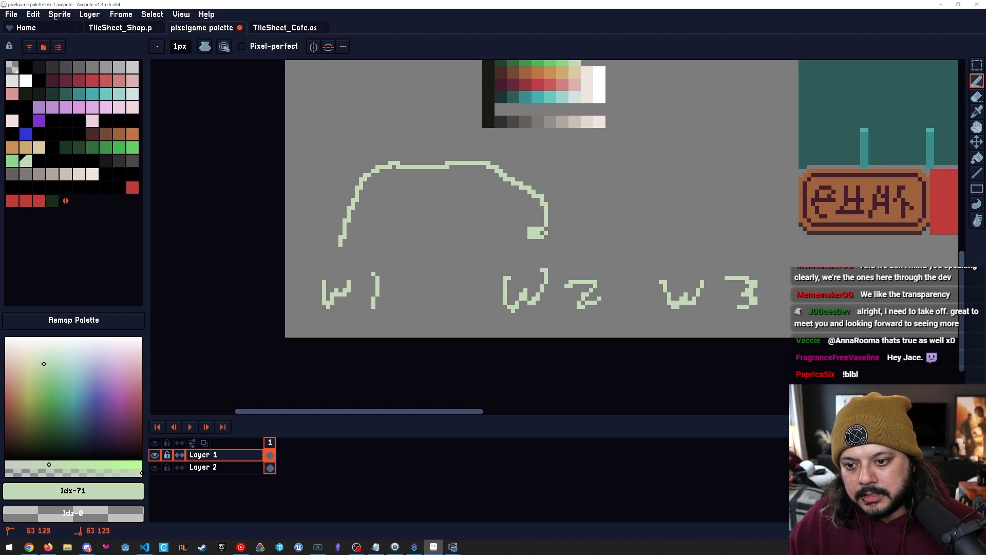
click(692, 232)
mouse_move(542, 224)
mouse_down()
mouse_move(565, 218)
mouse_move(602, 174)
mouse_move(642, 161)
mouse_move(687, 176)
mouse_up()
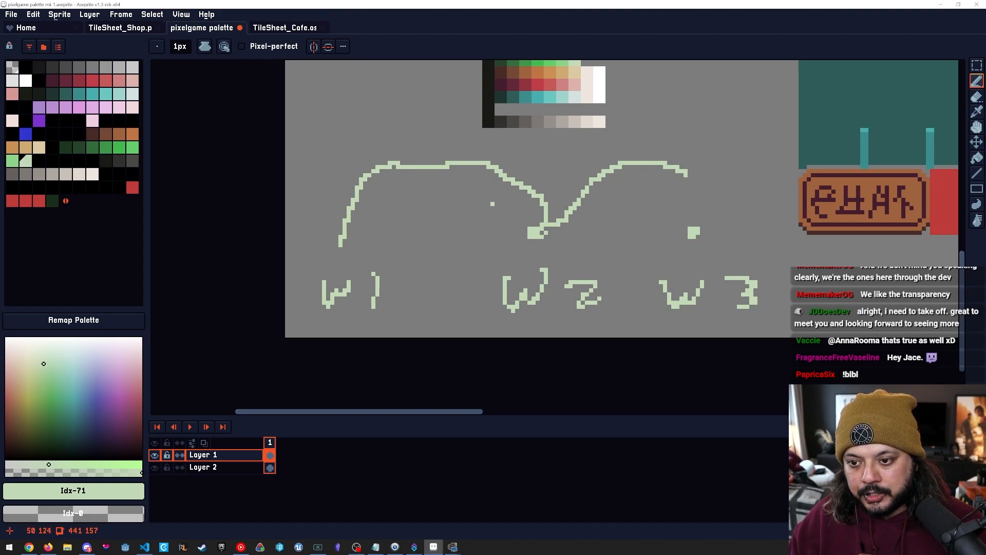
Scribble a freehand note above the first arc, and delete it with a rectangular selection.
drag(287, 156, 332, 162)
mouse_move(340, 162)
mouse_down()
mouse_move(345, 142)
mouse_move(355, 160)
mouse_up()
mouse_move(360, 144)
mouse_down()
mouse_move(369, 162)
mouse_move(404, 138)
mouse_up()
drag(377, 125, 400, 136)
drag(405, 151, 399, 161)
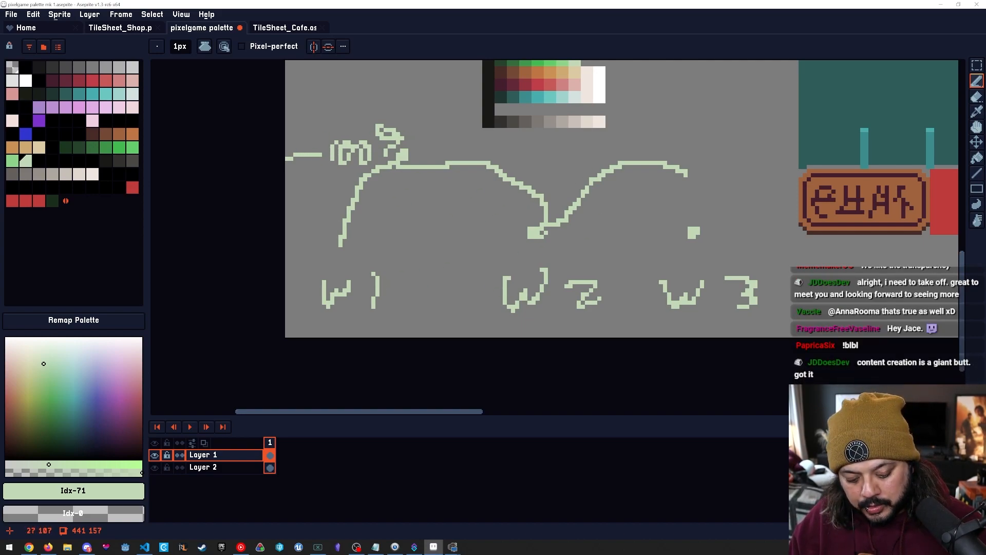
key(m)
mouse_move(428, 117)
mouse_down()
mouse_move(339, 159)
mouse_move(285, 158)
mouse_move(371, 156)
mouse_move(373, 165)
mouse_up()
key(Delete)
key(Delete)
key(b)
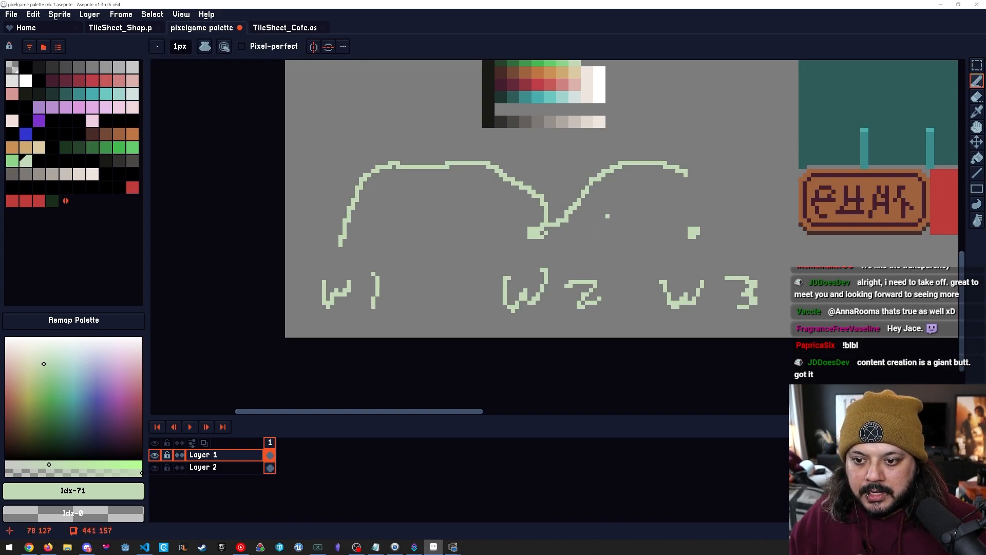
Delete the arcs and markers above the w1, w2 and w3 labels using rectangular selections.
key(e)
key(m)
drag(421, 146, 697, 246)
key(Delete)
drag(318, 148, 456, 245)
key(Delete)
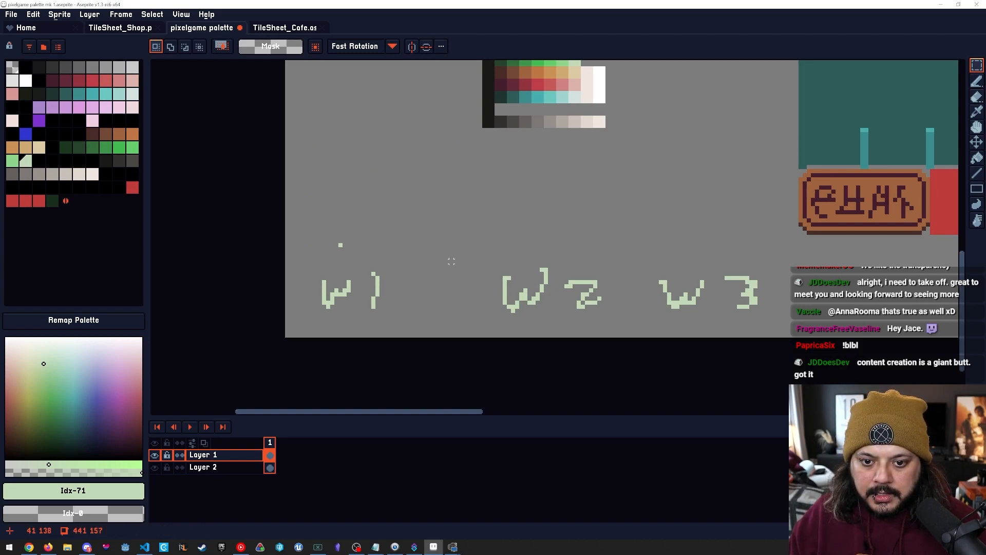
Draw a small marker above w3 and one above w1, and try a rising curve from the w1 marker, undoing it.
key(b)
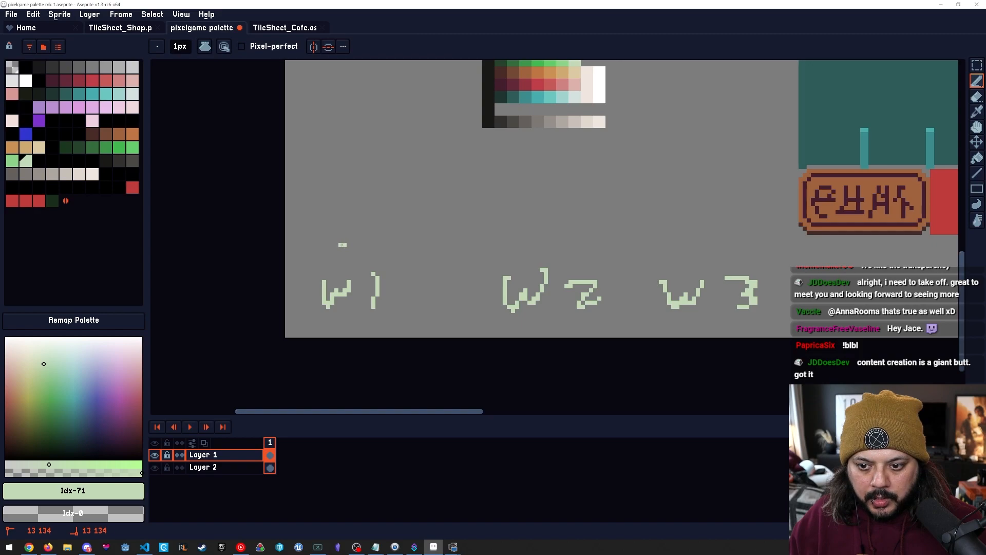
drag(700, 239, 705, 244)
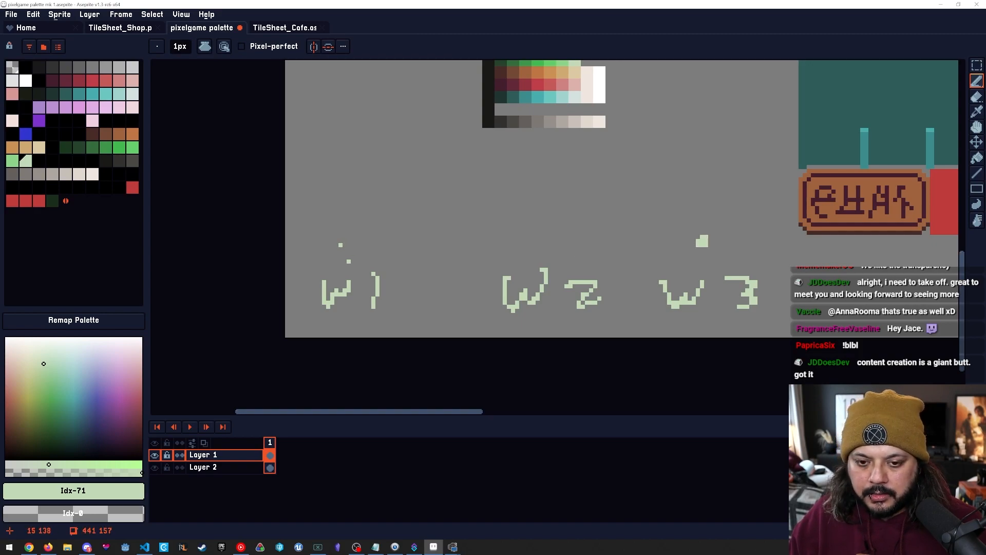
click(343, 245)
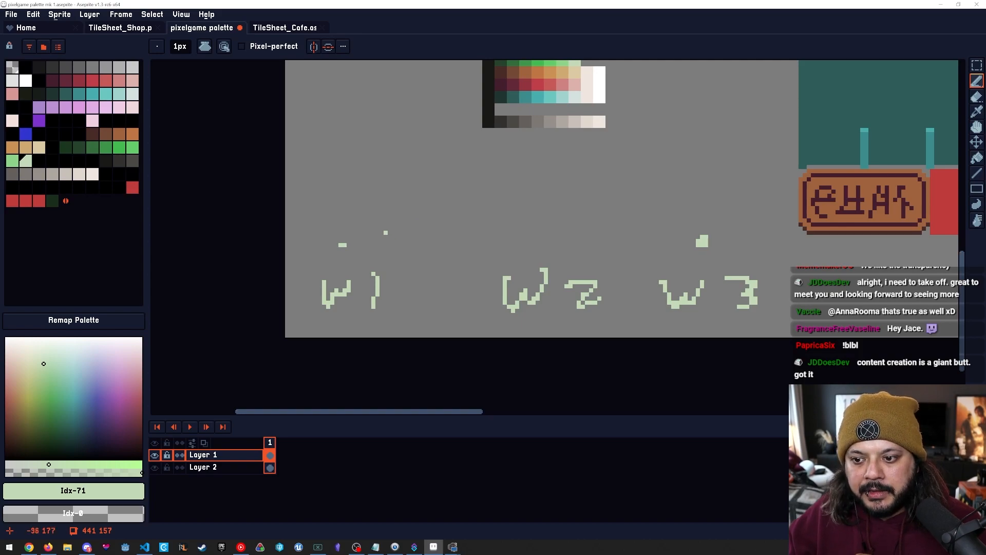
mouse_move(342, 245)
mouse_down()
mouse_move(392, 186)
mouse_move(417, 170)
mouse_move(443, 170)
mouse_up()
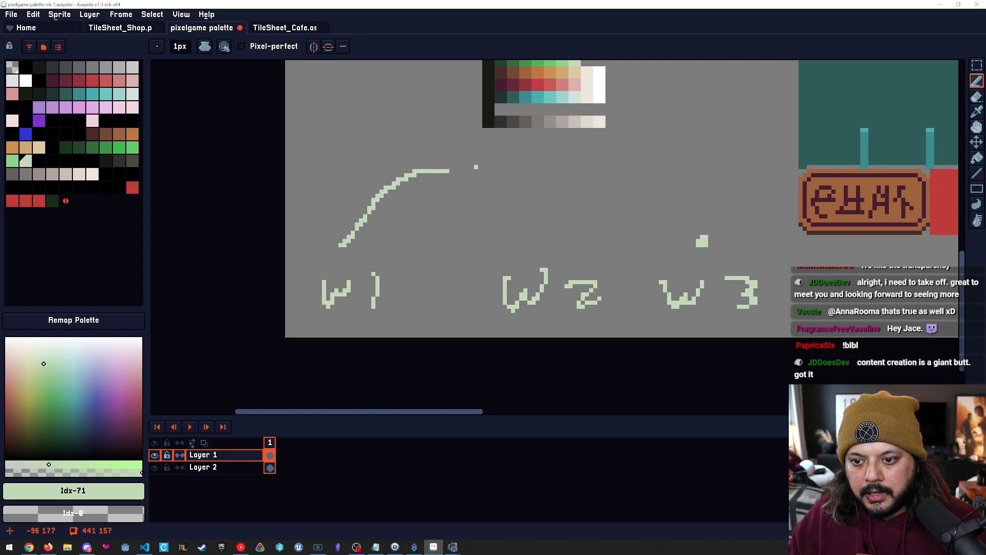
key(ctrl+z)
Draw a long line from the w1 marker towards w3, with a bracket and the handwritten word "Game" above it.
mouse_move(345, 244)
mouse_down()
mouse_move(408, 220)
mouse_move(609, 224)
mouse_up()
mouse_move(355, 152)
mouse_down()
mouse_move(355, 211)
mouse_move(425, 150)
mouse_up()
drag(355, 212, 401, 212)
mouse_move(415, 163)
mouse_down()
mouse_move(417, 175)
mouse_move(455, 190)
mouse_move(539, 195)
mouse_up()
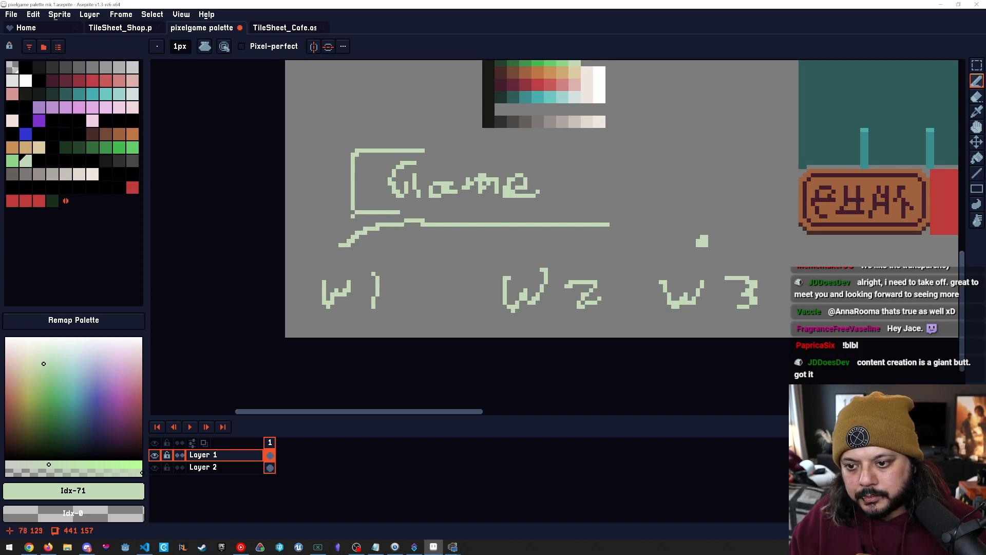
Extend the long line to the w3 marker, and undo the line, the bracket and the "Game" lettering.
click(612, 224)
drag(622, 224, 704, 242)
key(ctrl+z)
key(ctrl+z)
key(ctrl+z)
key(ctrl+z)
key(ctrl+z)
key(ctrl+z)
key(ctrl+z)
key(ctrl+z)
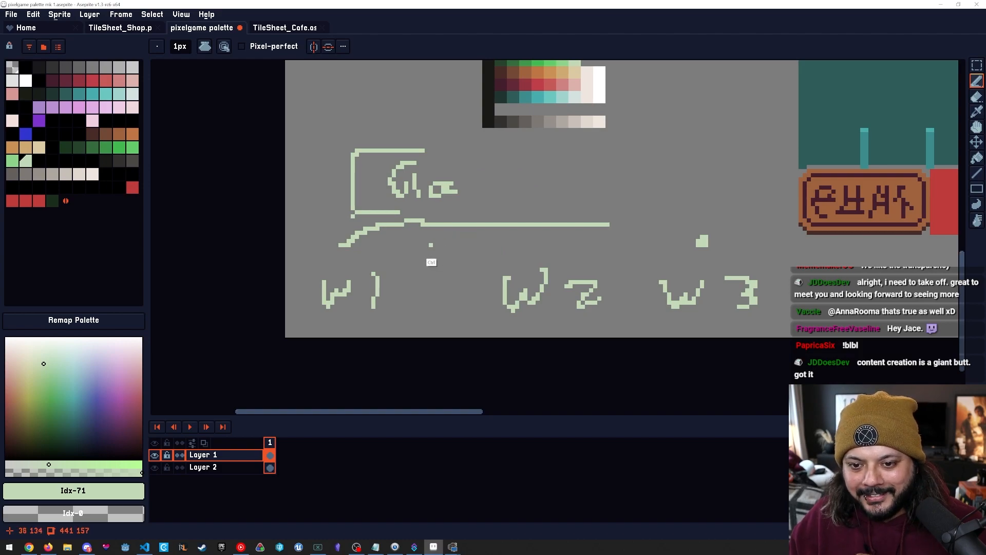
key(ctrl+z)
key(ctrl+z)
key(ctrl+z)
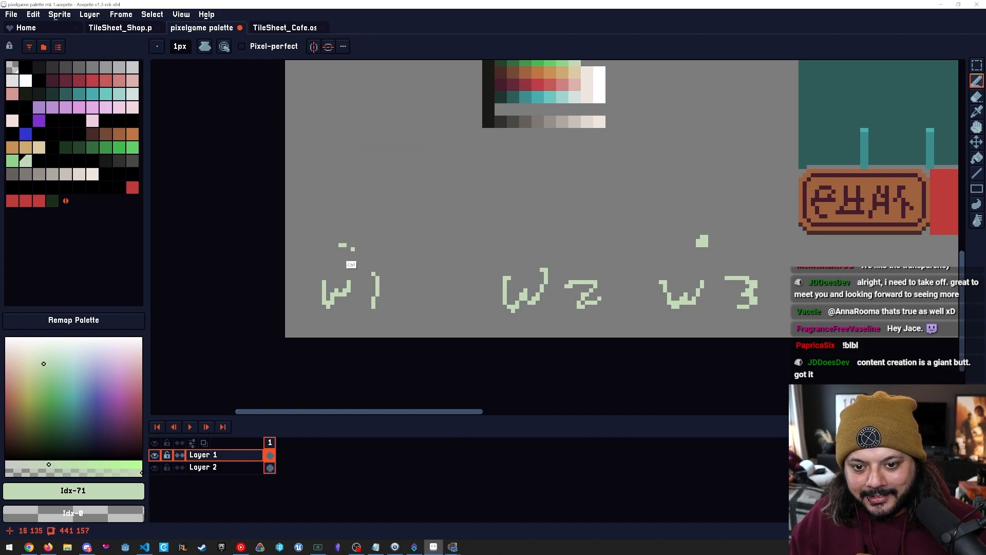
Draw a long arc from the w1 marker to above w3, and delete it with the markers using a rectangular selection.
mouse_move(341, 245)
mouse_down()
mouse_move(387, 191)
mouse_move(481, 158)
mouse_up()
drag(655, 166, 703, 170)
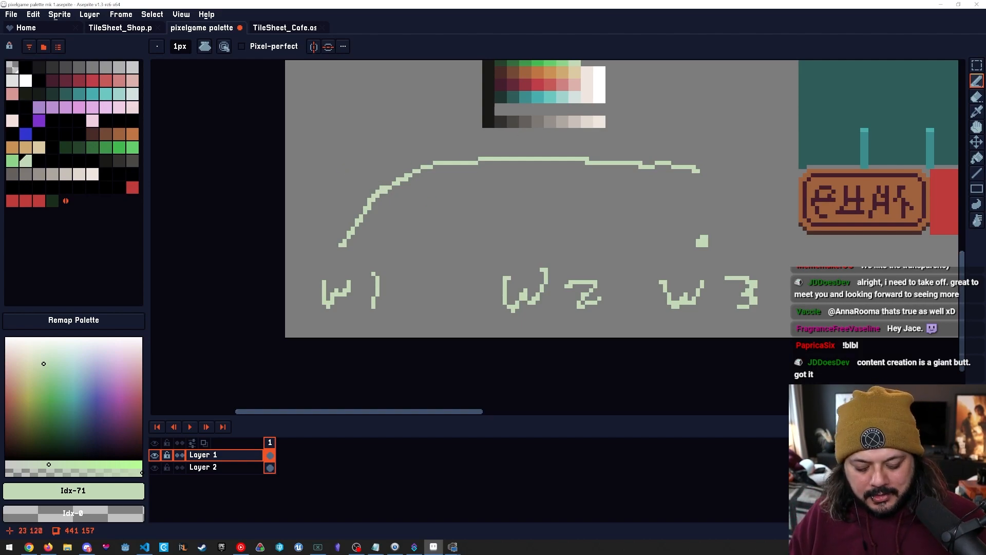
key(m)
drag(330, 148, 722, 254)
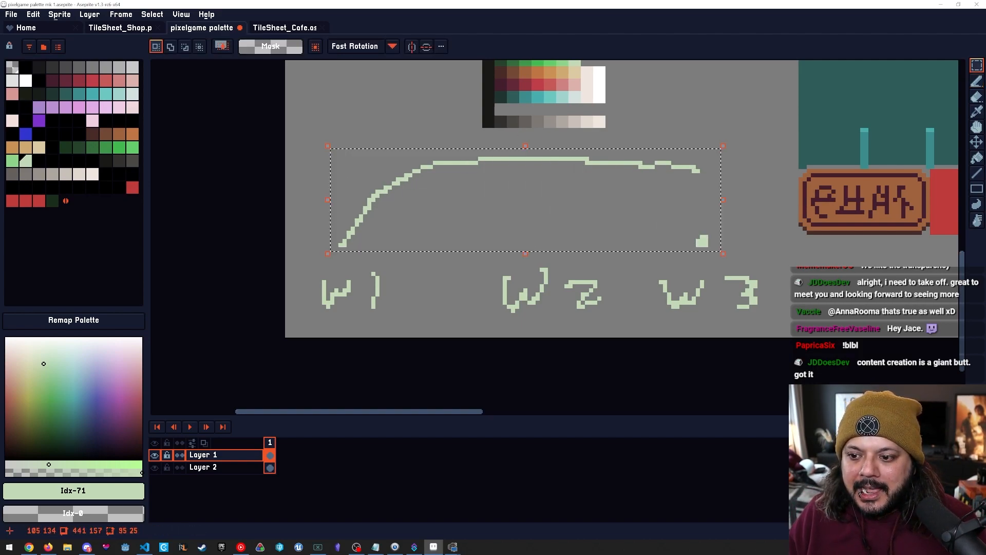
key(Delete)
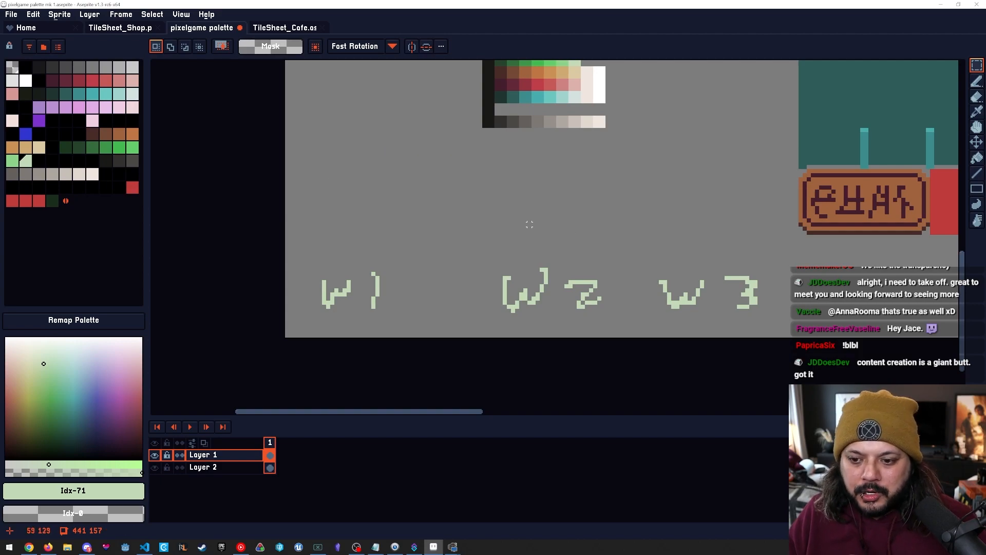
Clear the selection, draw small filled markers above w1 and w2, and undo the w2 marker.
drag(534, 225, 537, 224)
key(b)
key(ctrl+d)
drag(349, 249, 357, 252)
drag(546, 241, 550, 245)
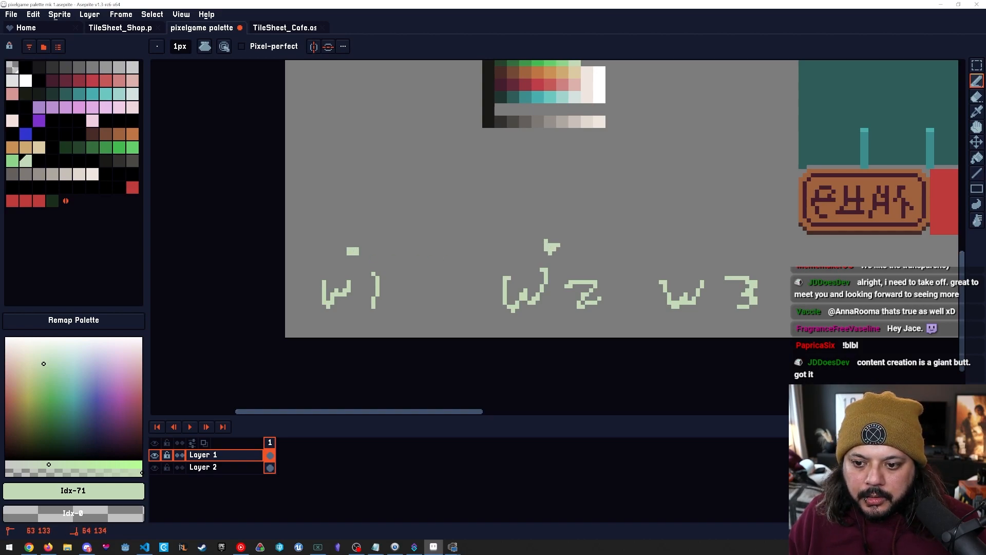
key(ctrl+z)
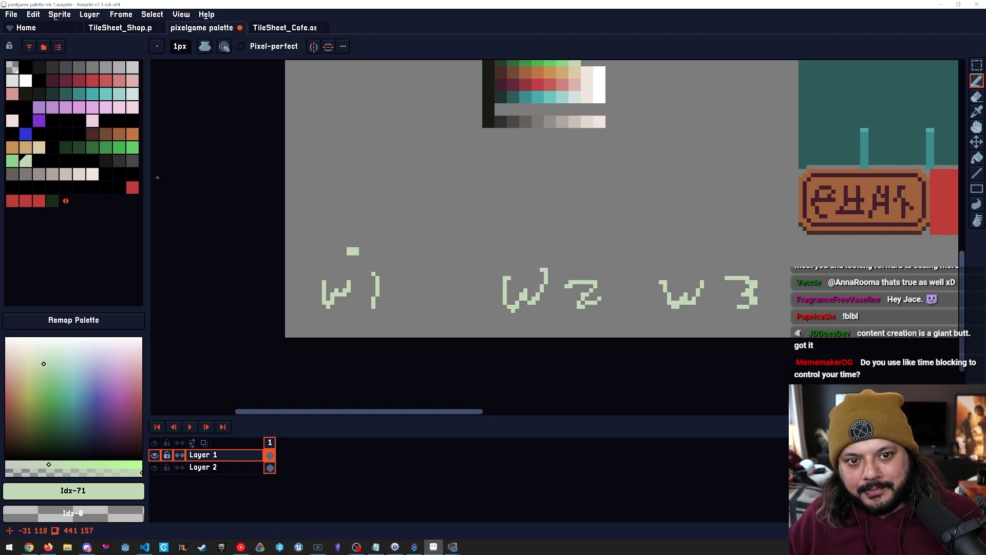
Delete the small marker above w1 using a rectangular selection.
key(space)
drag(180, 167, 156, 177)
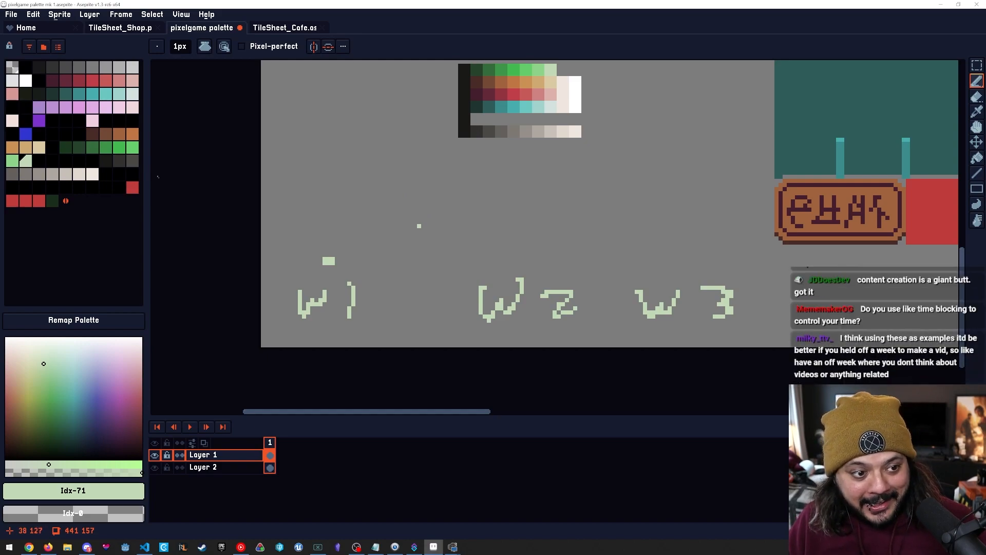
key(m)
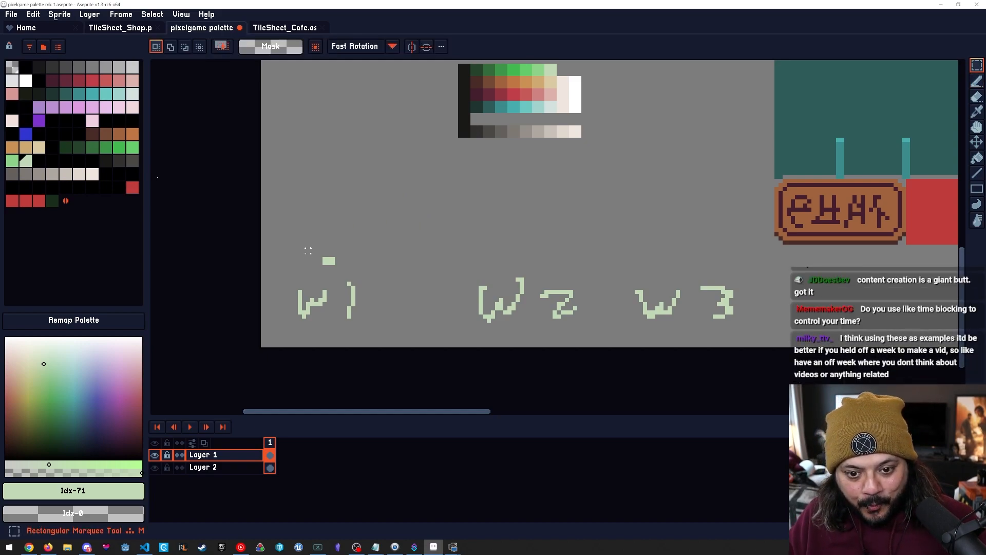
Handwrite "MP" above the w1 label, and draw a long horizontal bar outline above it spanning w1 to w3.
key(b)
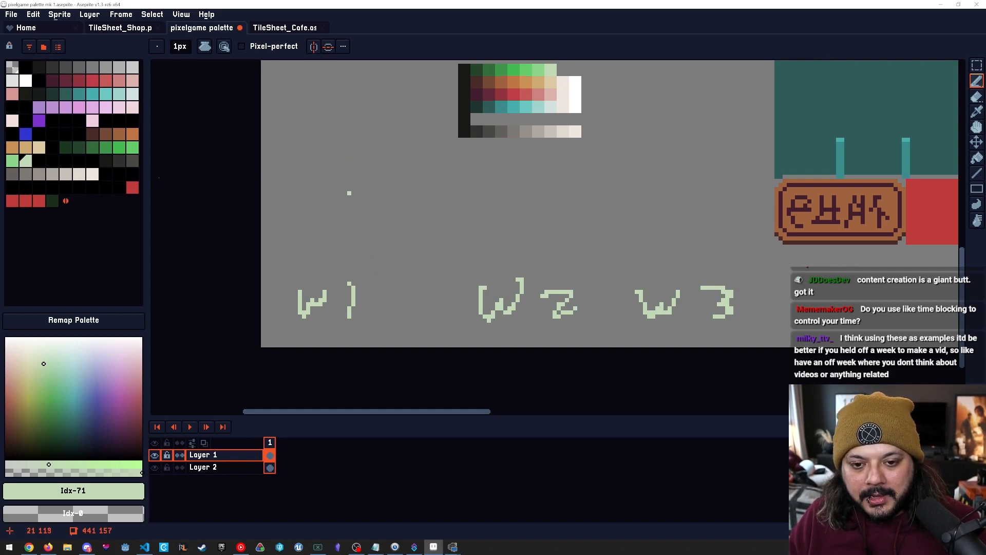
mouse_move(325, 222)
mouse_down()
mouse_move(321, 258)
mouse_move(365, 230)
mouse_move(366, 254)
mouse_up()
mouse_move(391, 218)
mouse_down()
mouse_move(387, 254)
mouse_move(389, 237)
mouse_up()
mouse_move(326, 173)
mouse_down()
mouse_move(350, 197)
mouse_move(337, 173)
mouse_move(555, 163)
mouse_move(707, 182)
mouse_move(707, 194)
mouse_up()
drag(347, 194, 711, 196)
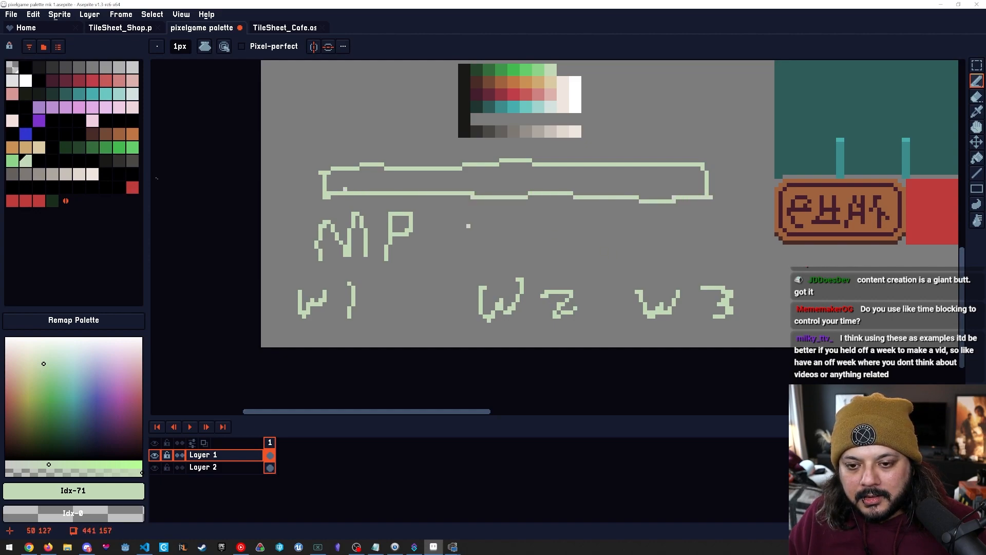
Divide off a short section at the bar's start, colour it light purple, and fill the rest of the bar dark green.
drag(380, 166, 379, 197)
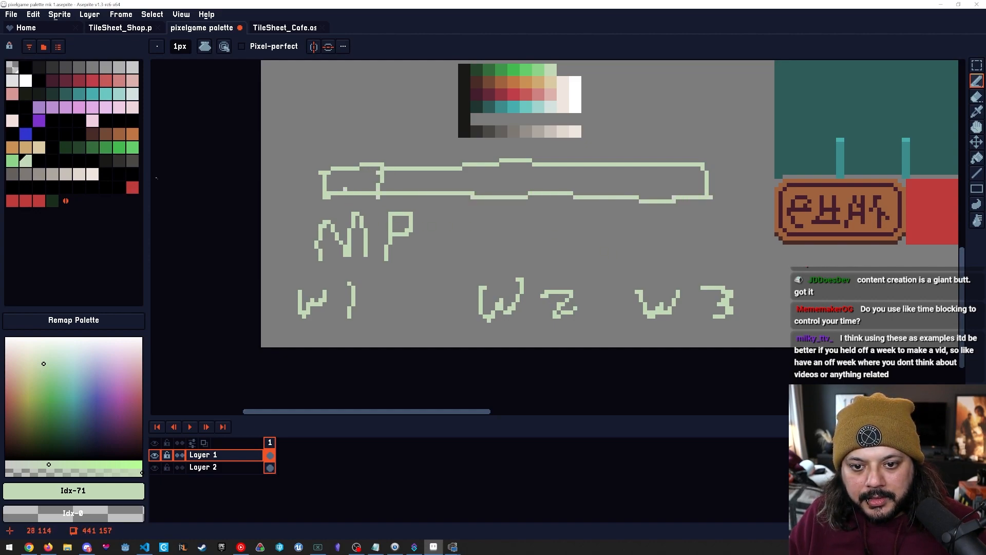
click(66, 107)
mouse_move(337, 173)
mouse_down()
mouse_move(363, 178)
mouse_move(333, 184)
mouse_move(384, 179)
mouse_up()
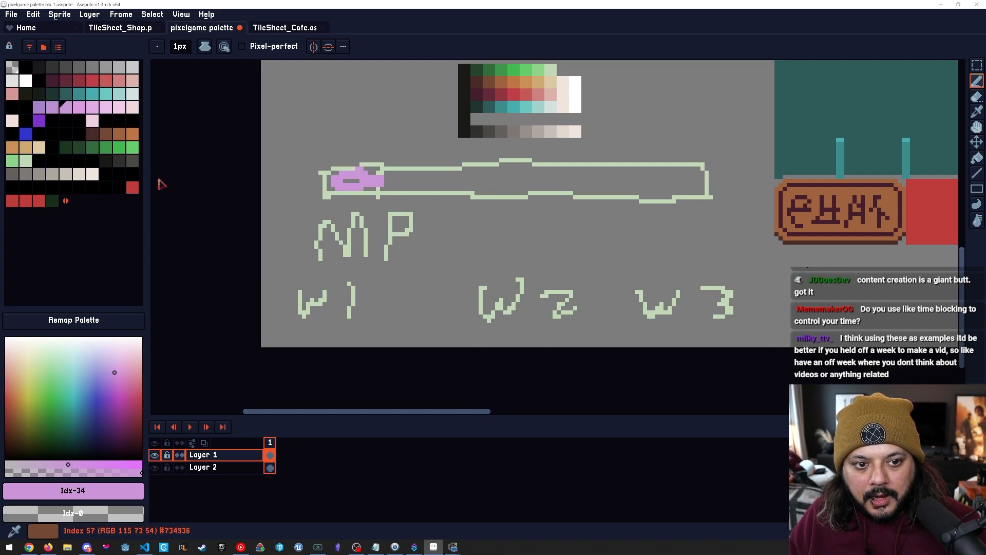
click(93, 148)
drag(387, 172, 386, 180)
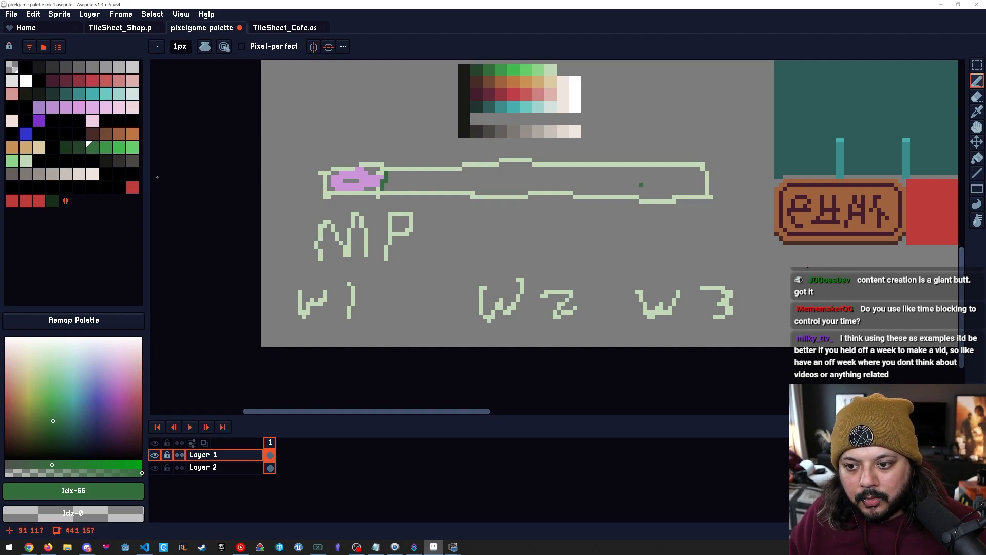
key(g)
click(644, 182)
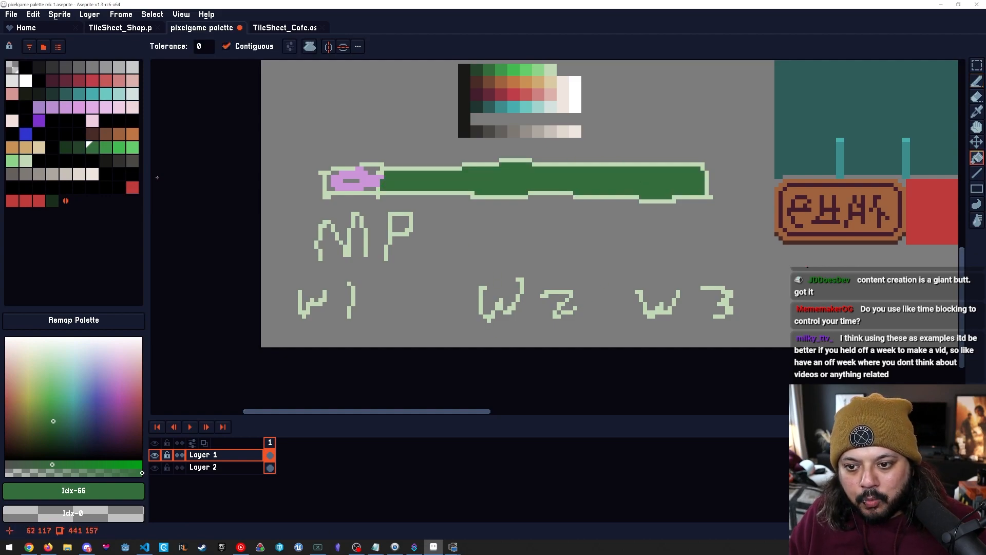
Delete the coloured bar and the "MP" lettering using rectangular selections.
key(m)
mouse_move(302, 154)
mouse_down()
mouse_move(607, 209)
mouse_move(725, 212)
mouse_up()
key(Delete)
drag(295, 198, 423, 260)
key(Delete)
Nudge the w2 label a few pixels towards w1 and drop the selection.
drag(476, 275, 590, 313)
key(Left)
key(Left)
key(Left)
key(Left)
key(Left)
key(Left)
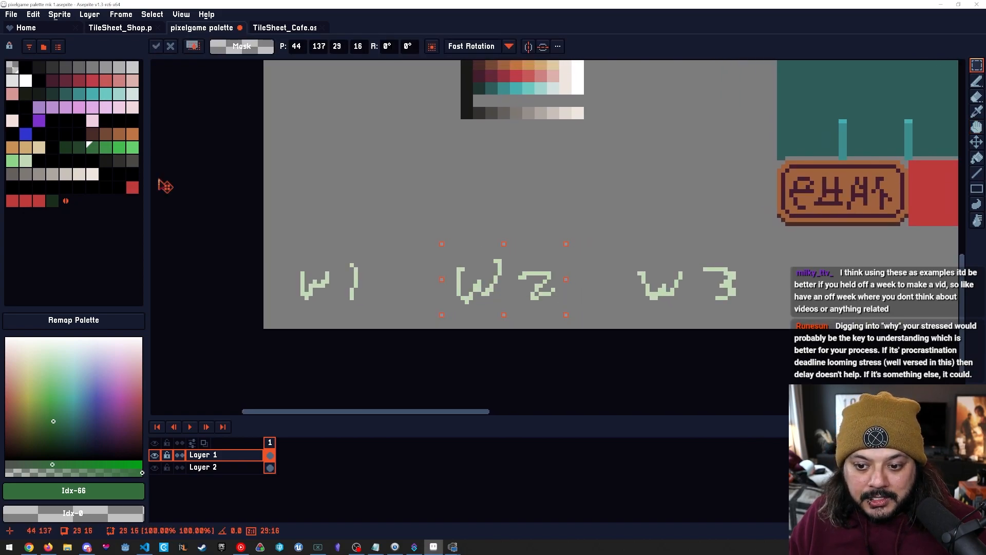
key(Right)
key(Right)
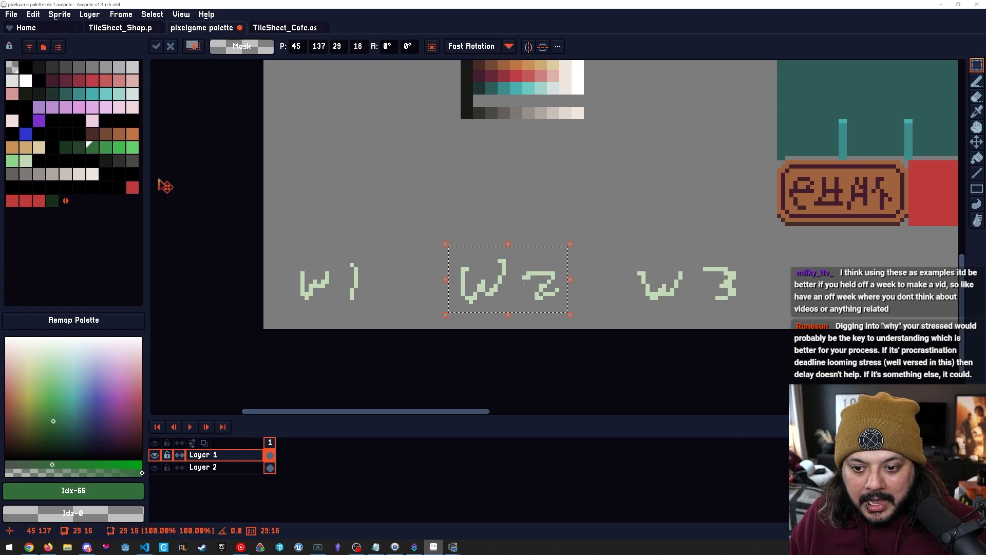
click(598, 306)
Delete the w1, w2 and w3 labels from the canvas with one rectangular selection.
key(space)
drag(615, 249, 593, 286)
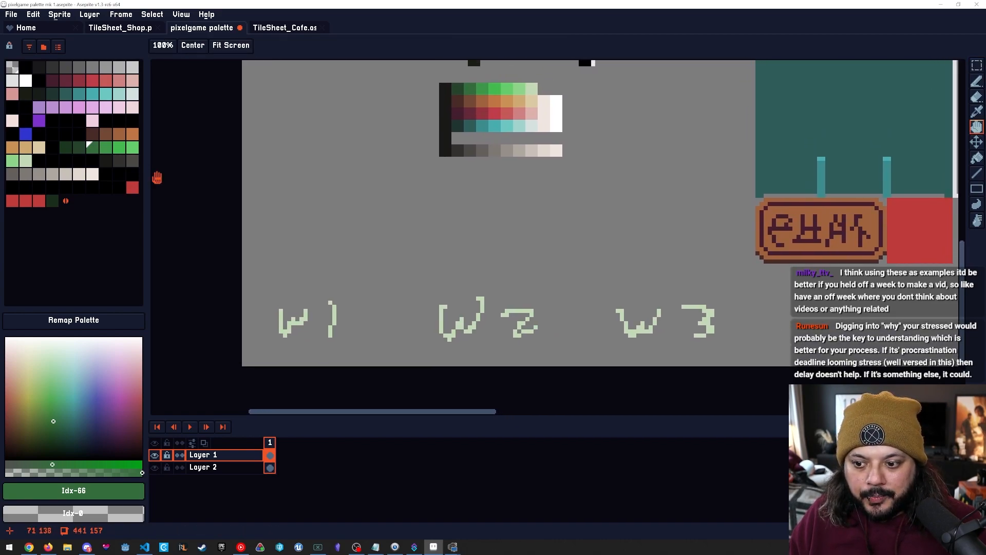
drag(157, 177, 180, 152)
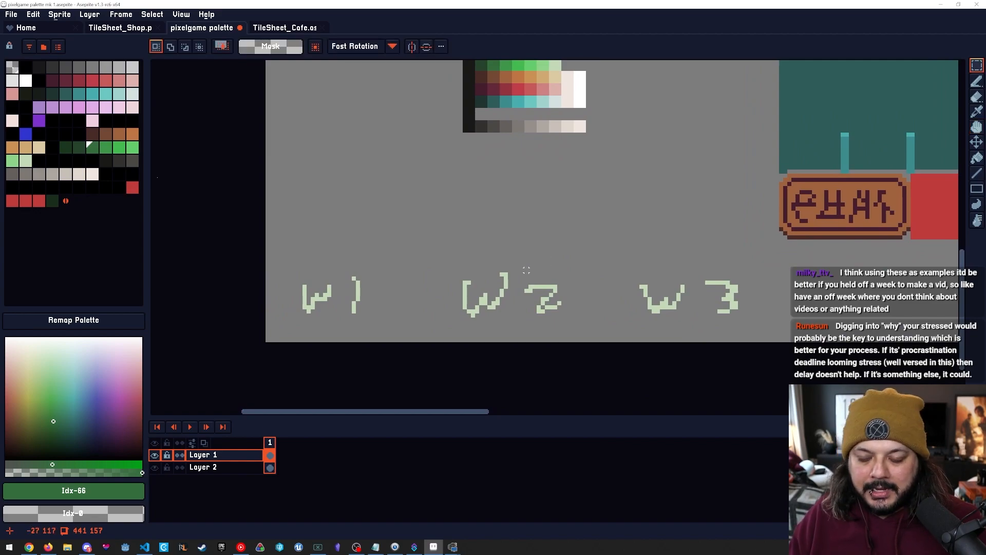
key(space)
mouse_move(157, 177)
mouse_down()
mouse_move(130, 200)
mouse_move(161, 163)
mouse_up()
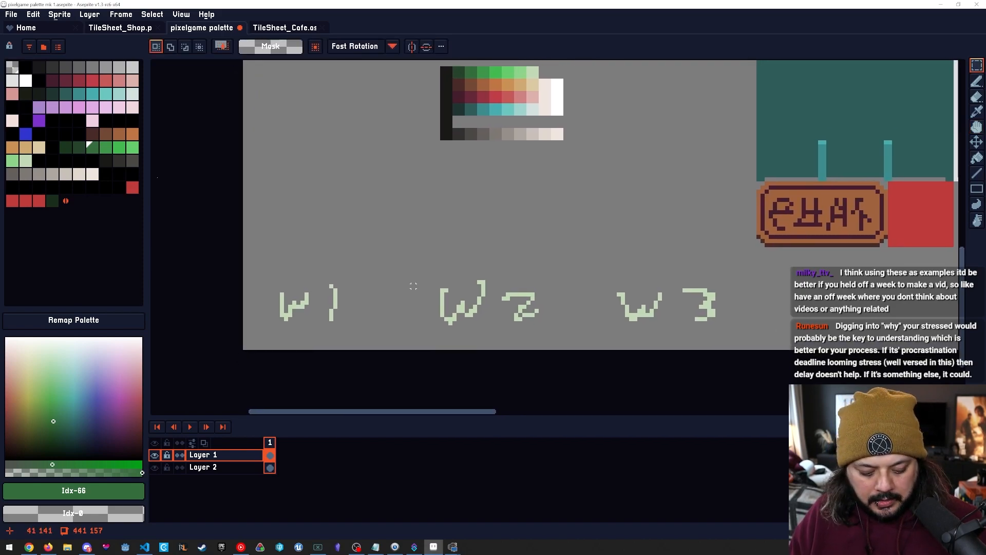
drag(261, 261, 712, 333)
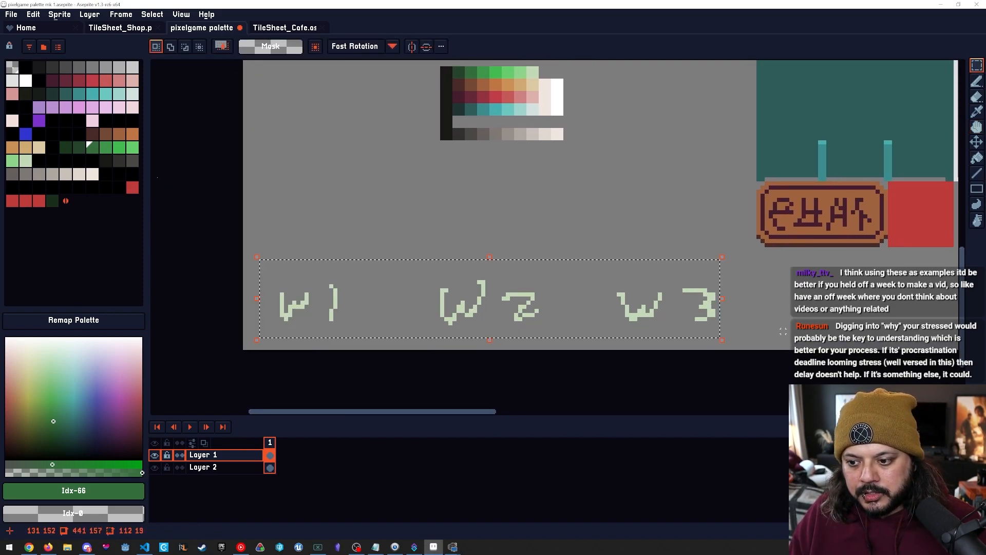
key(Delete)
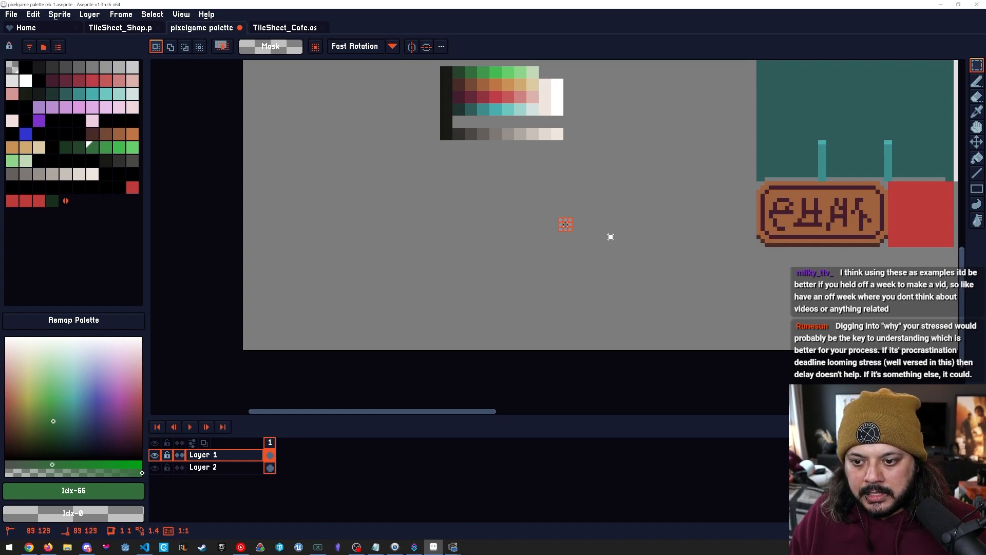
key(space)
drag(156, 177, 134, 249)
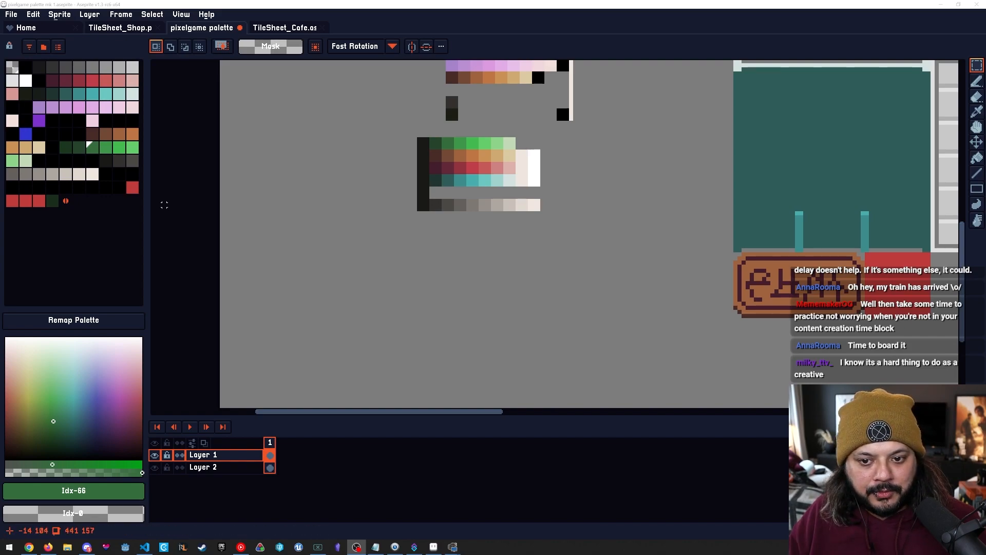
drag(468, 307, 435, 279)
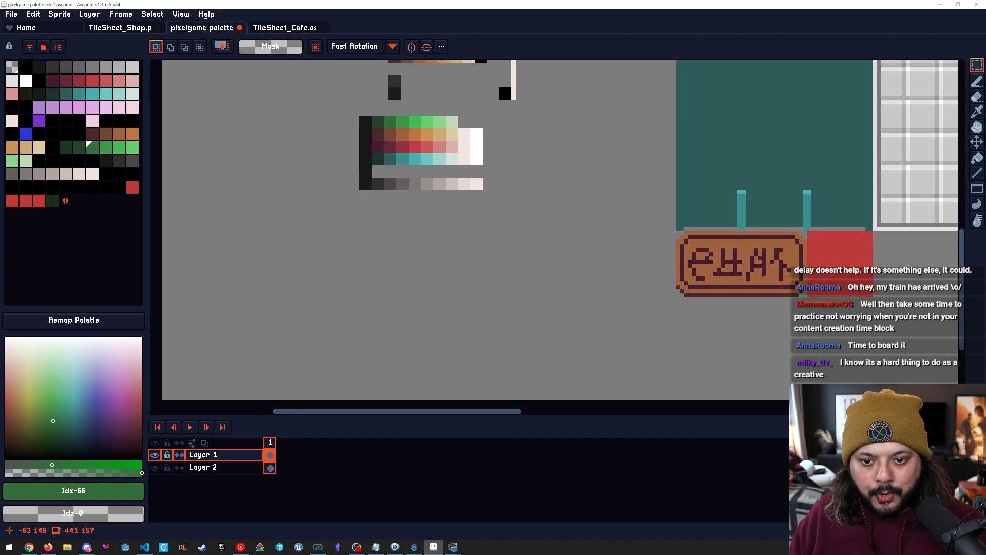
mouse_move(447, 269)
mouse_down()
mouse_move(467, 264)
mouse_move(447, 271)
mouse_move(483, 280)
mouse_move(450, 275)
mouse_up()
drag(399, 325, 397, 324)
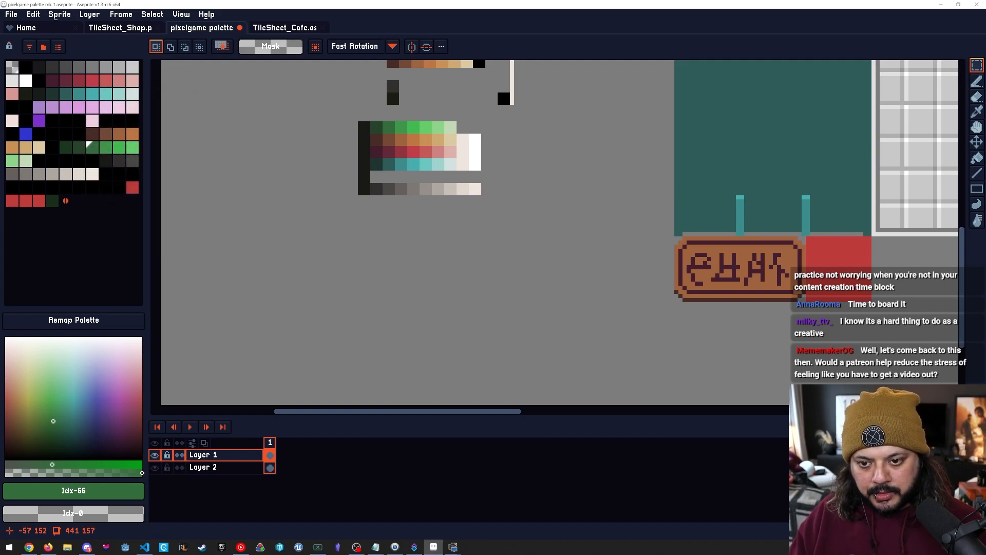
key(space)
drag(363, 269, 383, 247)
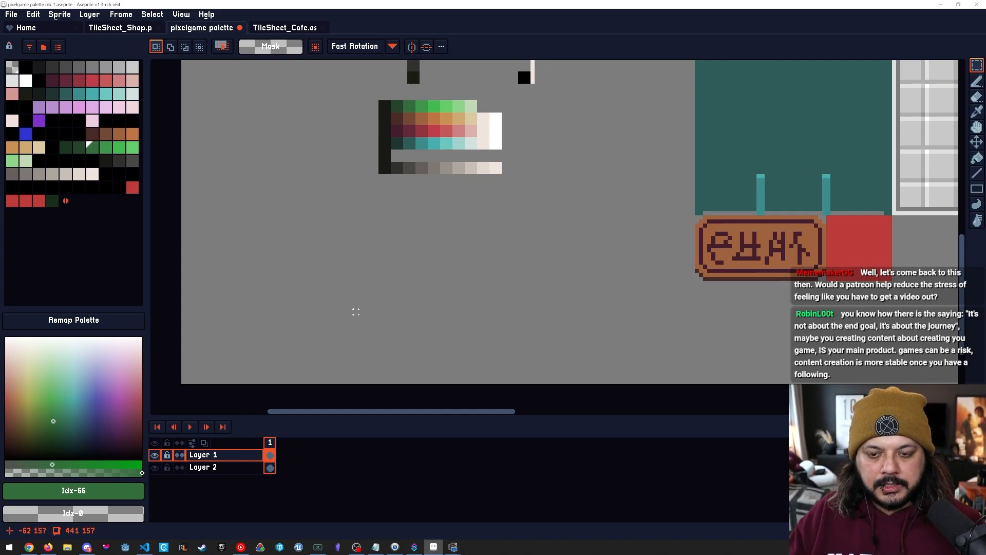
key(space)
drag(356, 312, 333, 330)
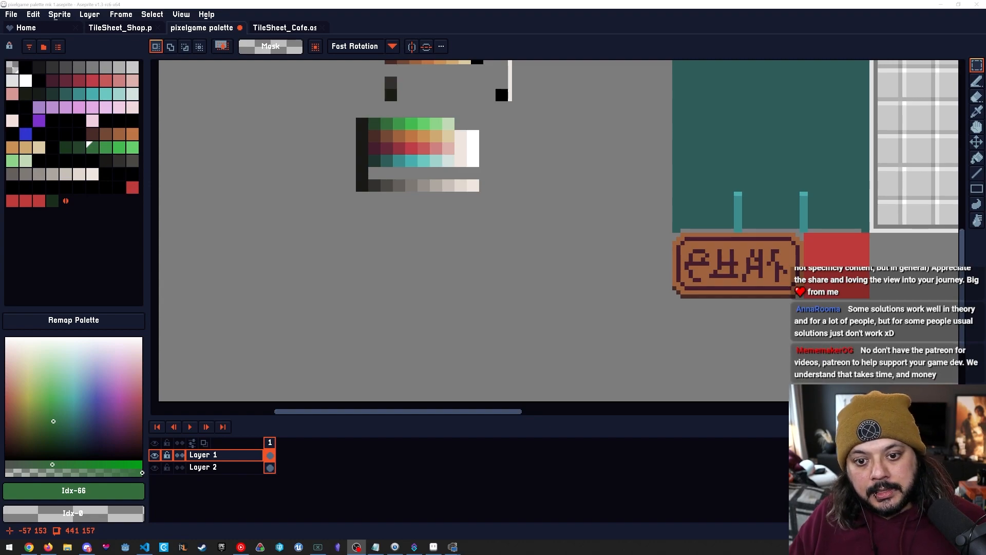
drag(428, 259, 438, 278)
key(m)
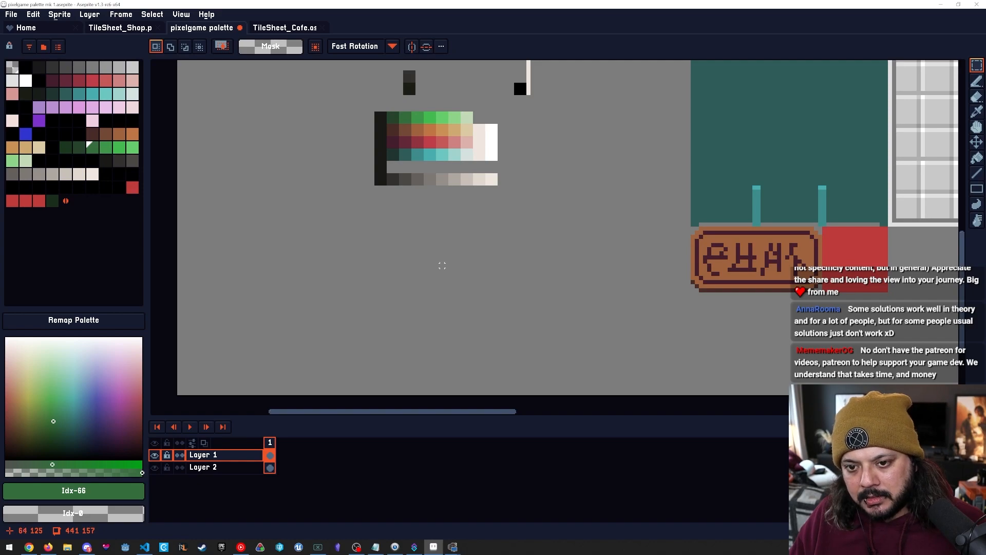
key(space)
mouse_move(471, 228)
mouse_down()
mouse_move(460, 256)
mouse_move(457, 235)
mouse_up()
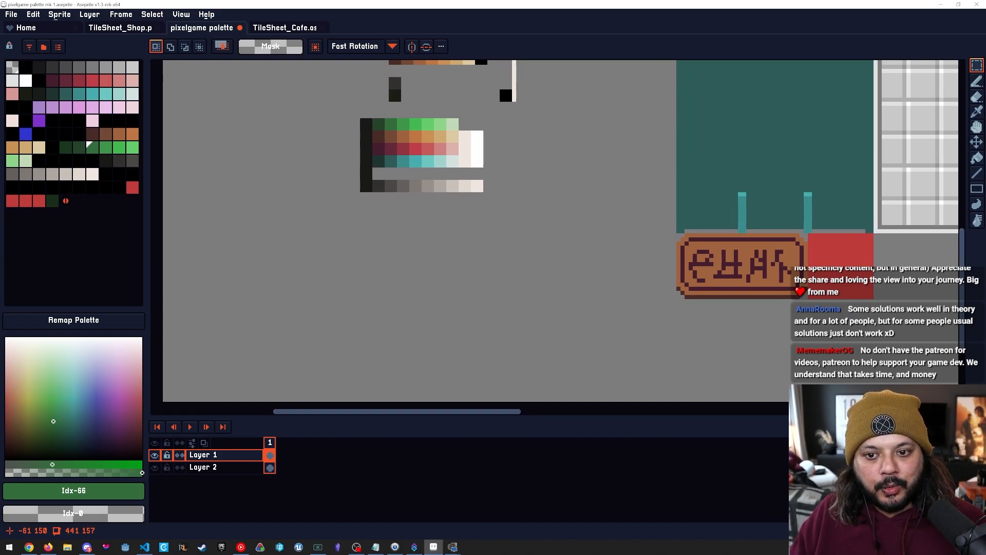
Examine the green, orange, red, teal and neutral colour ramps up close.
key(space)
drag(452, 149, 515, 226)
scroll(409, 188, up, 2)
key(space)
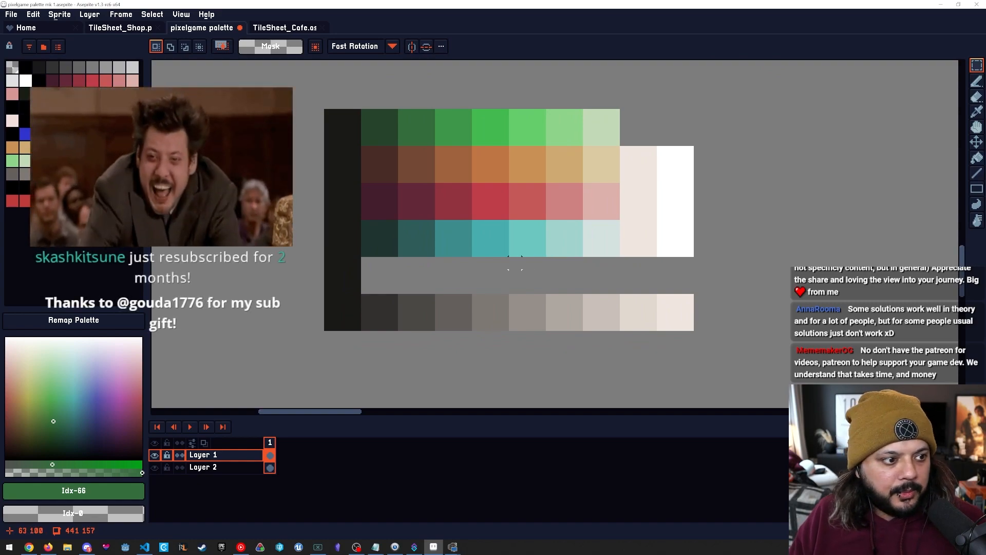
key(space)
scroll(616, 261, down, 1)
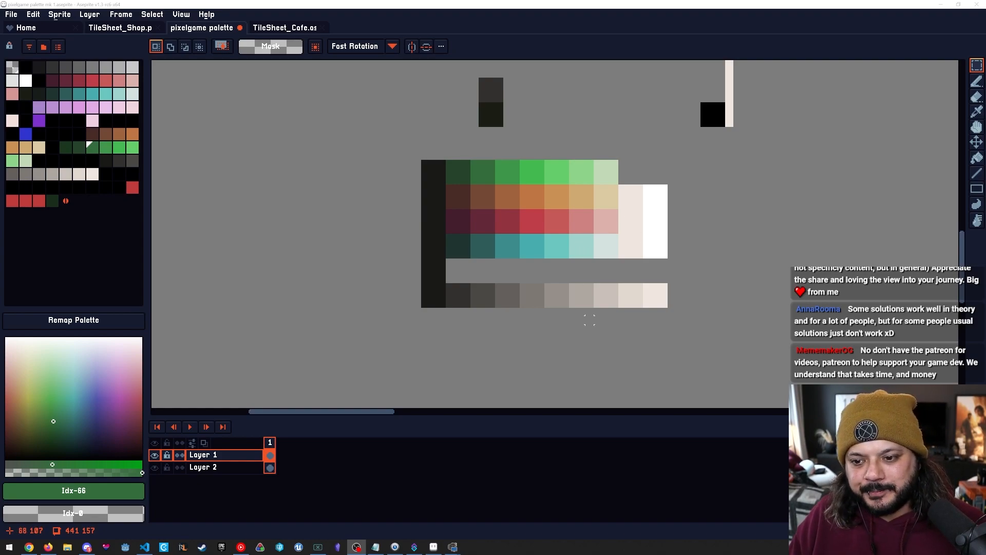
drag(434, 164, 417, 152)
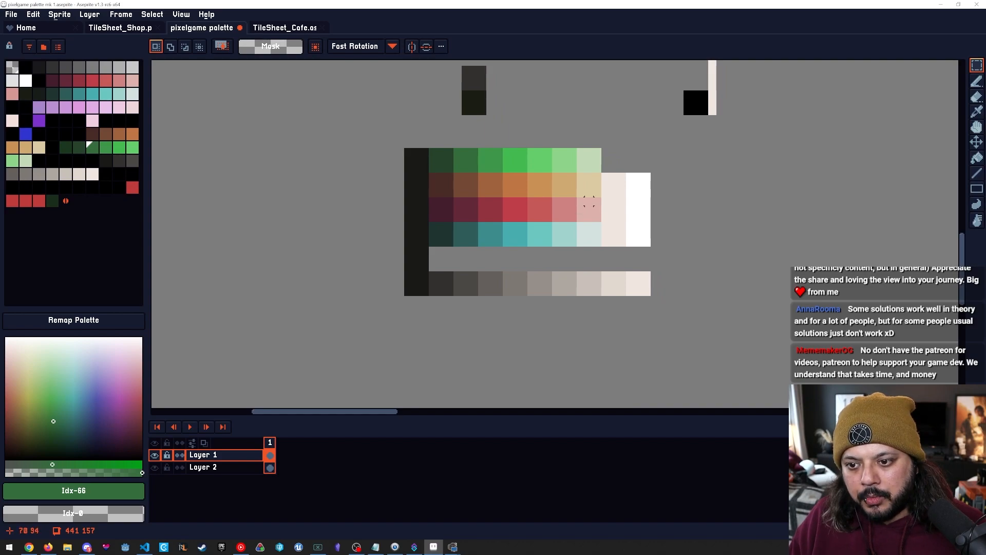
drag(613, 277, 561, 276)
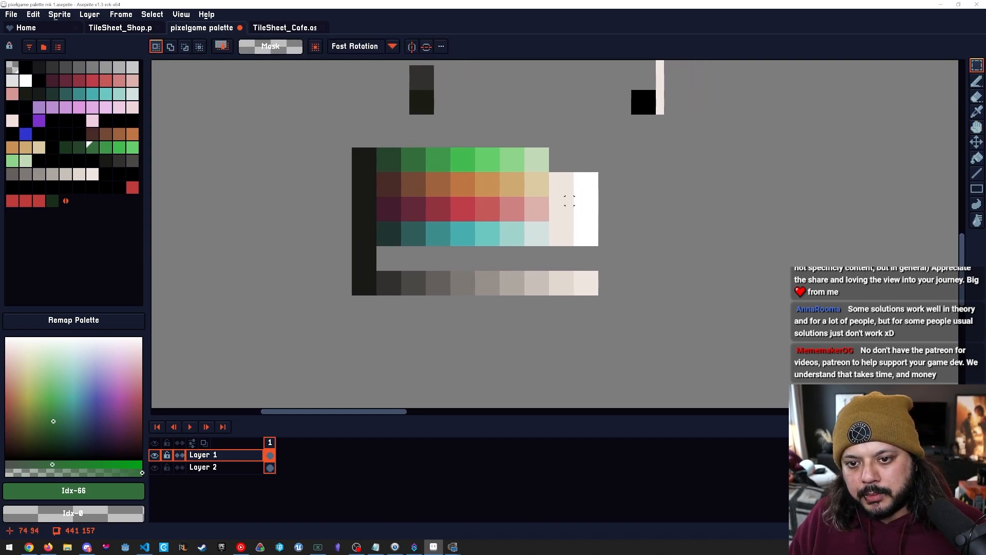
key(space)
scroll(545, 250, up, 1)
scroll(527, 215, down, 1)
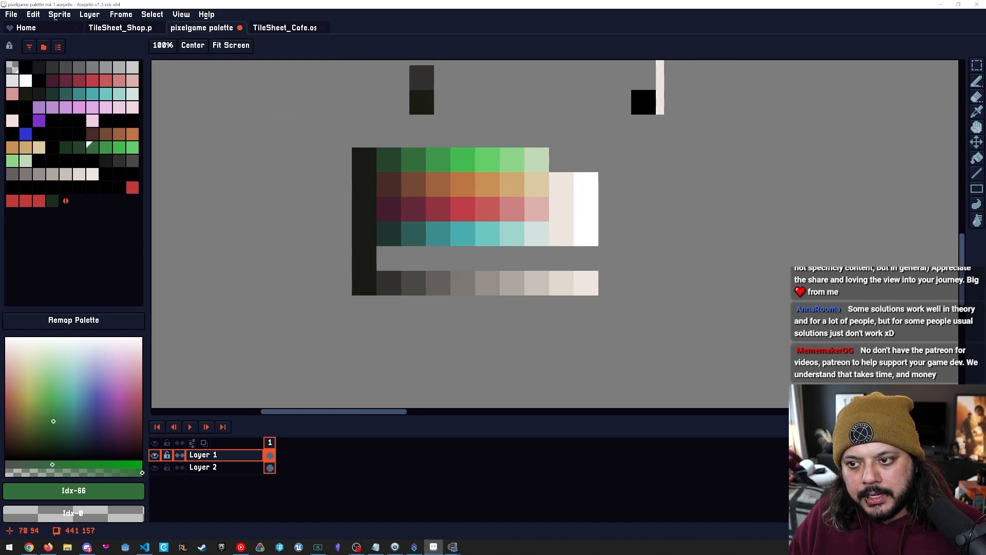
mouse_move(535, 215)
mouse_down()
mouse_move(541, 191)
mouse_move(541, 215)
mouse_up()
scroll(526, 211, up, 1)
scroll(527, 212, down, 1)
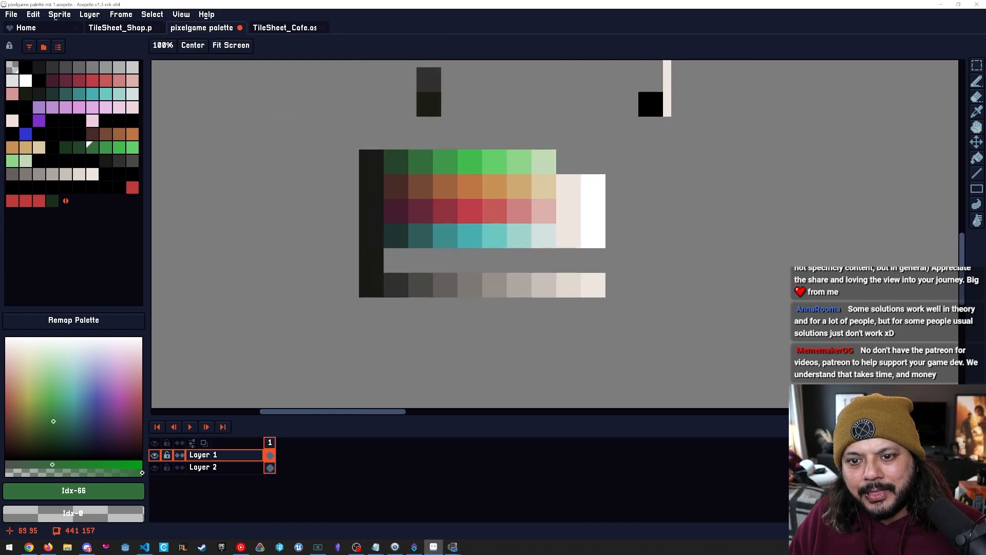
scroll(537, 211, up, 1)
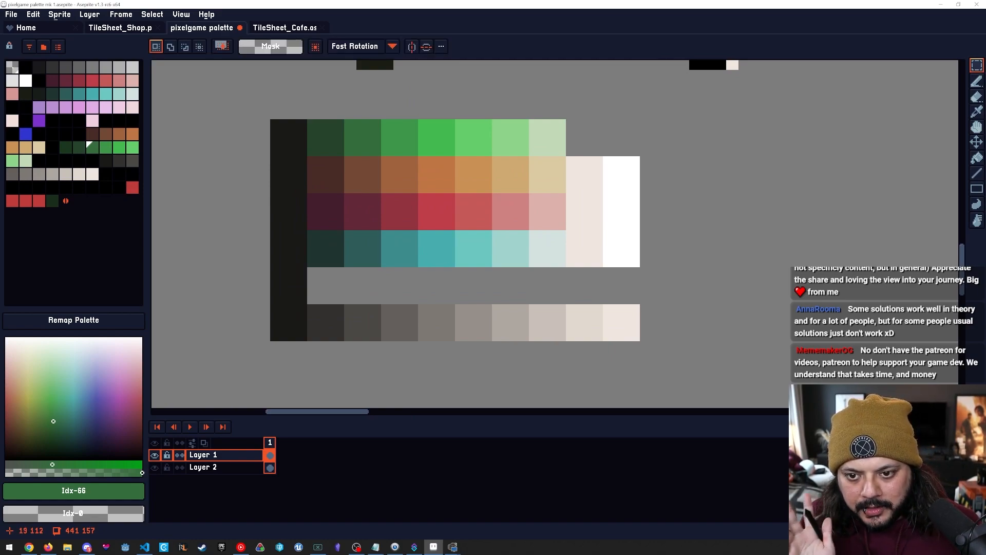
key(space)
drag(437, 249, 489, 237)
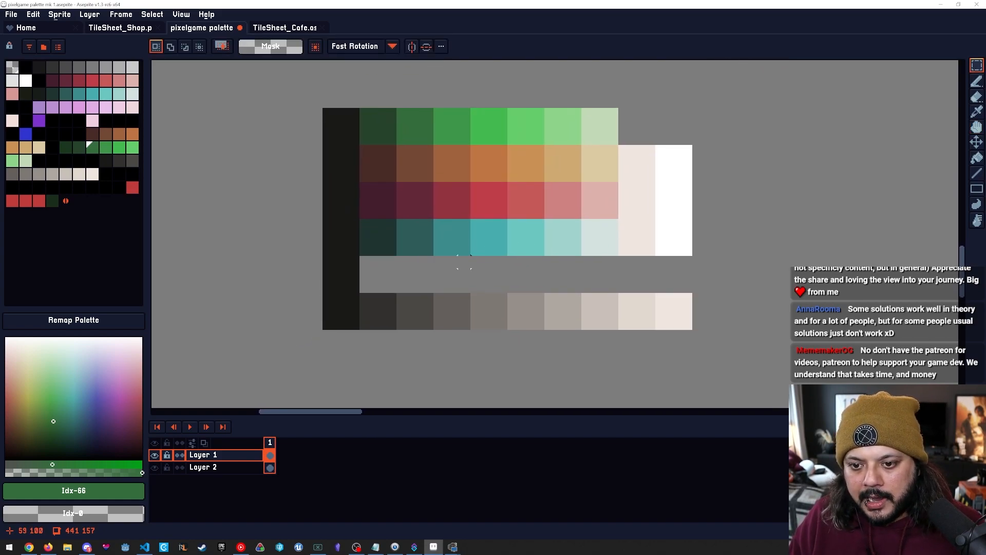
key(space)
drag(644, 224, 653, 236)
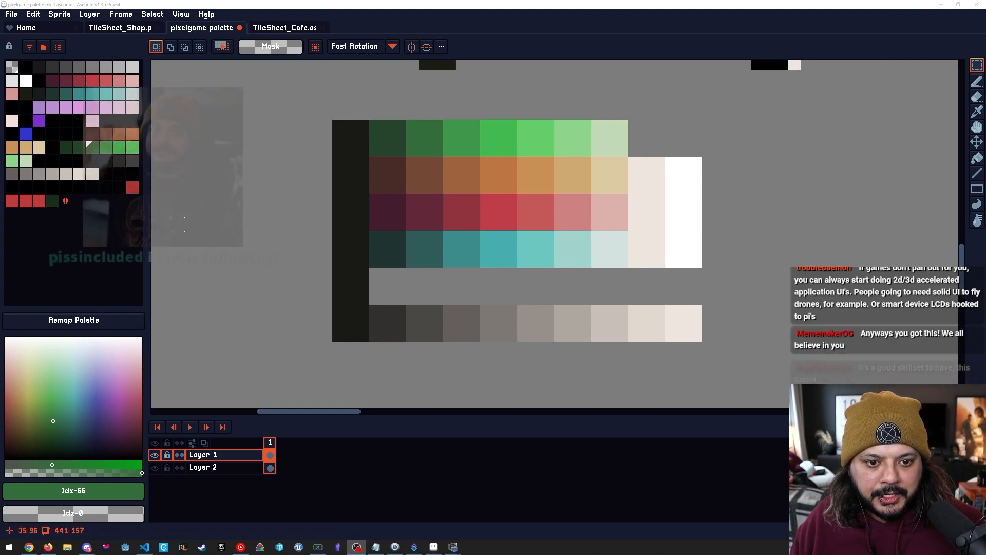
scroll(246, 228, up, 1)
scroll(289, 232, down, 1)
scroll(324, 259, left, 1)
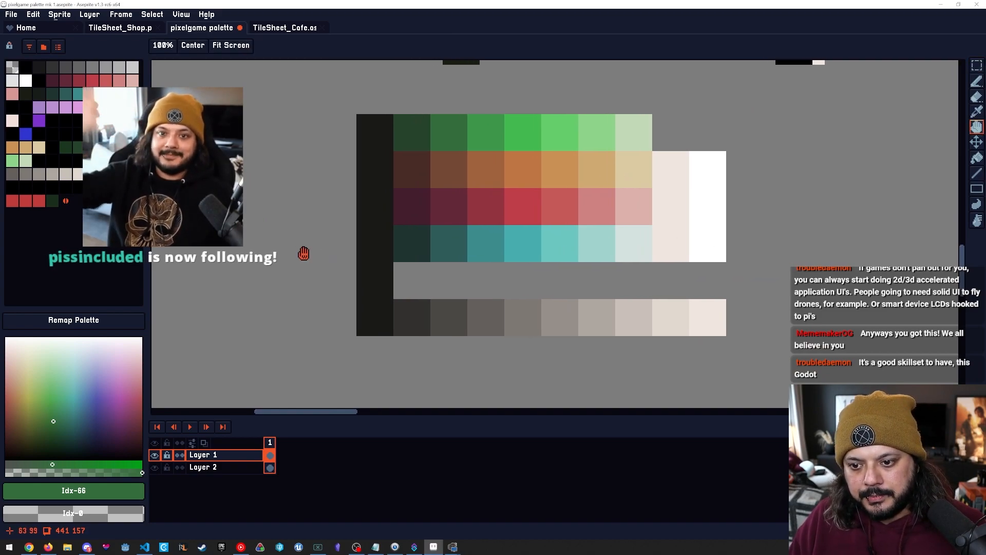
drag(300, 259, 304, 253)
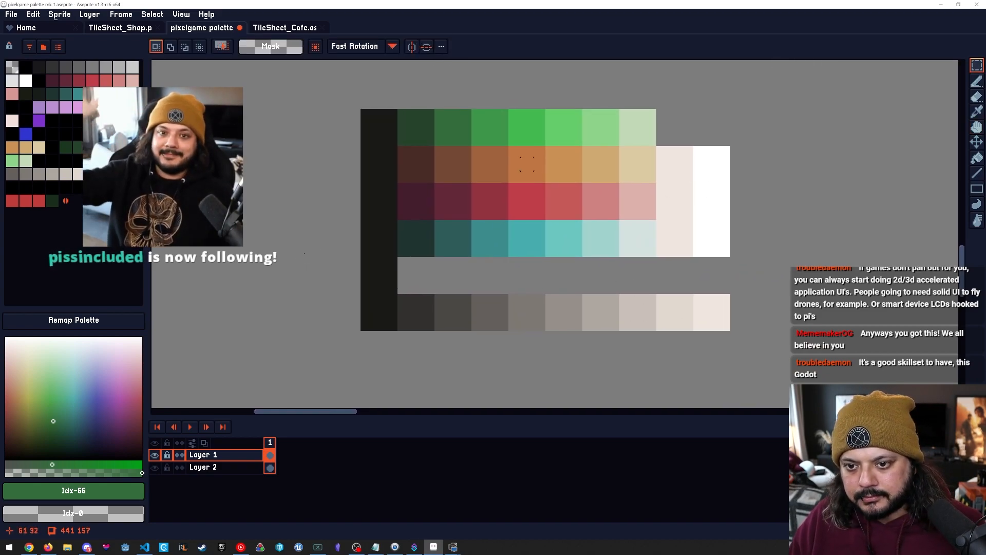
drag(650, 152, 613, 237)
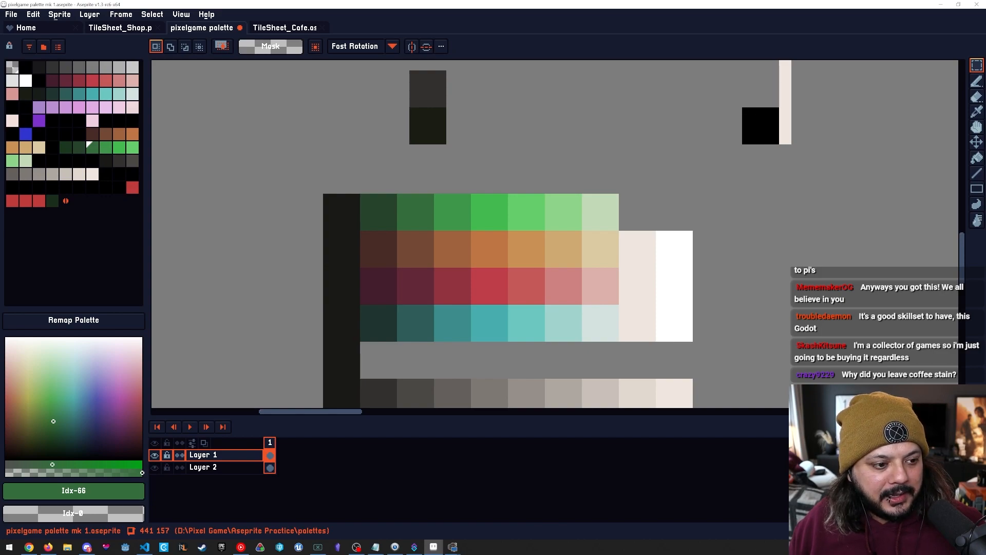
key(space)
drag(460, 274, 457, 190)
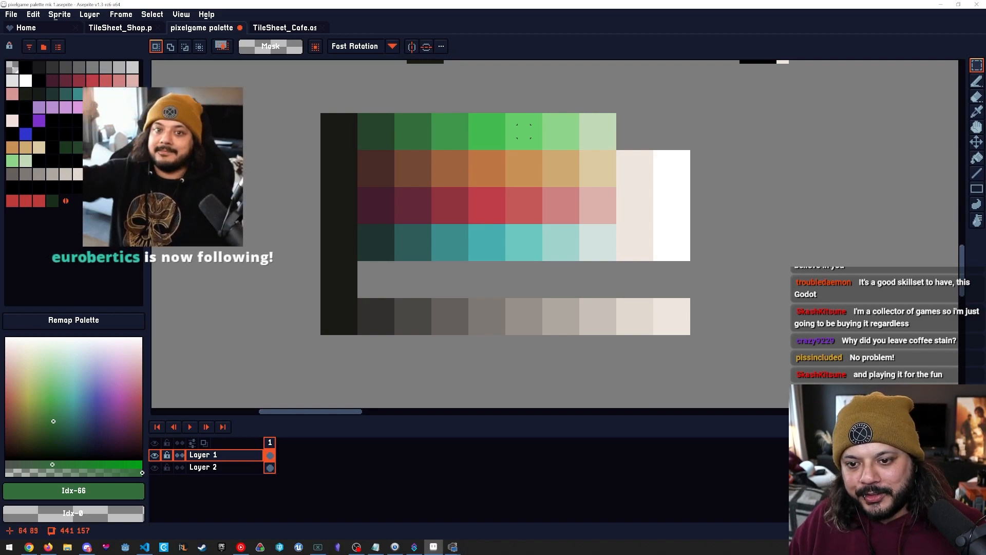
Save the pixelgame palette file.
key(space)
drag(475, 217, 445, 208)
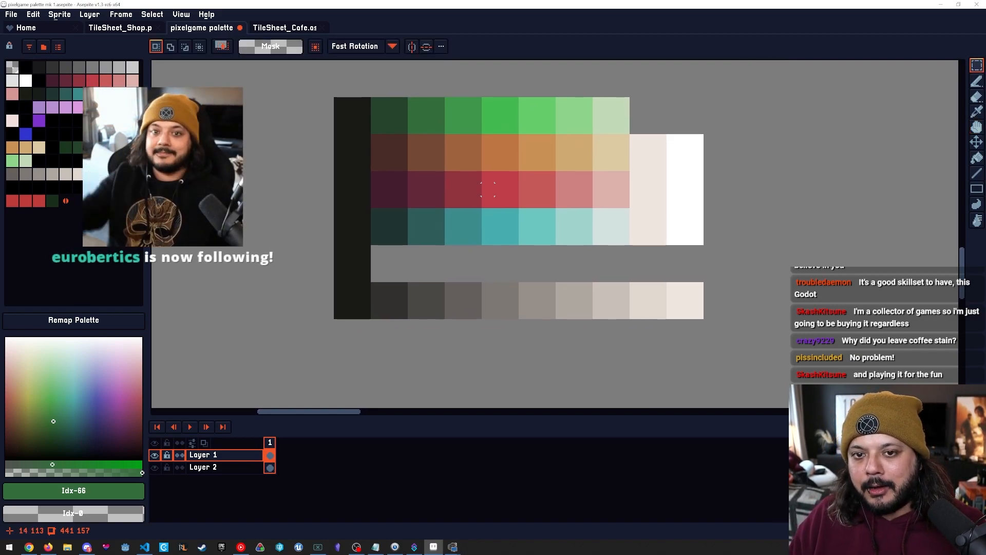
key(ctrl+s)
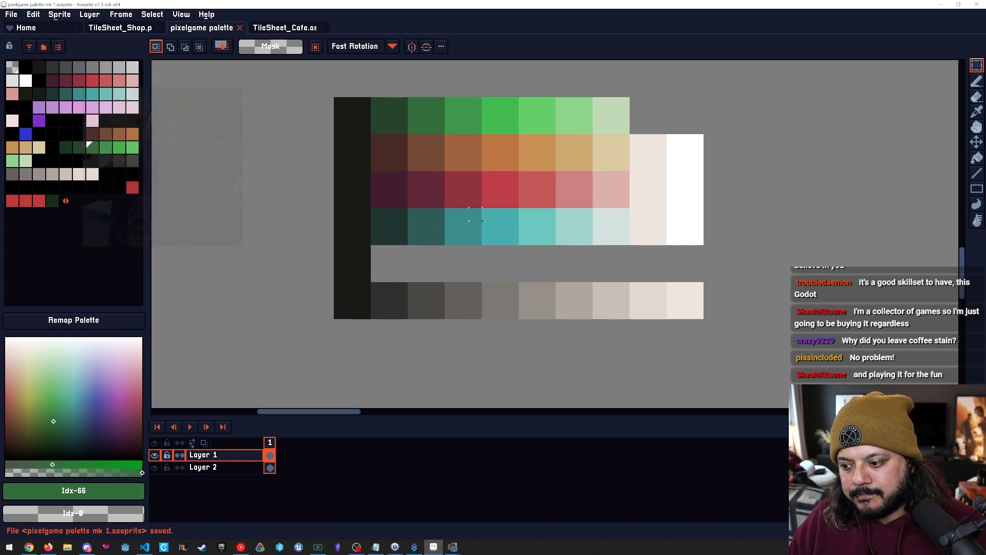
key(space)
drag(483, 207, 520, 219)
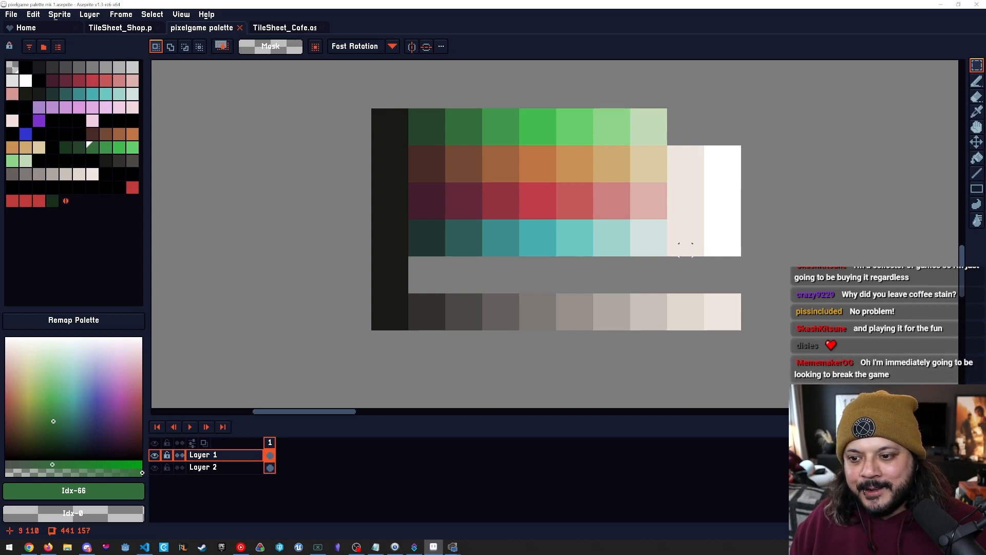
drag(557, 224, 538, 225)
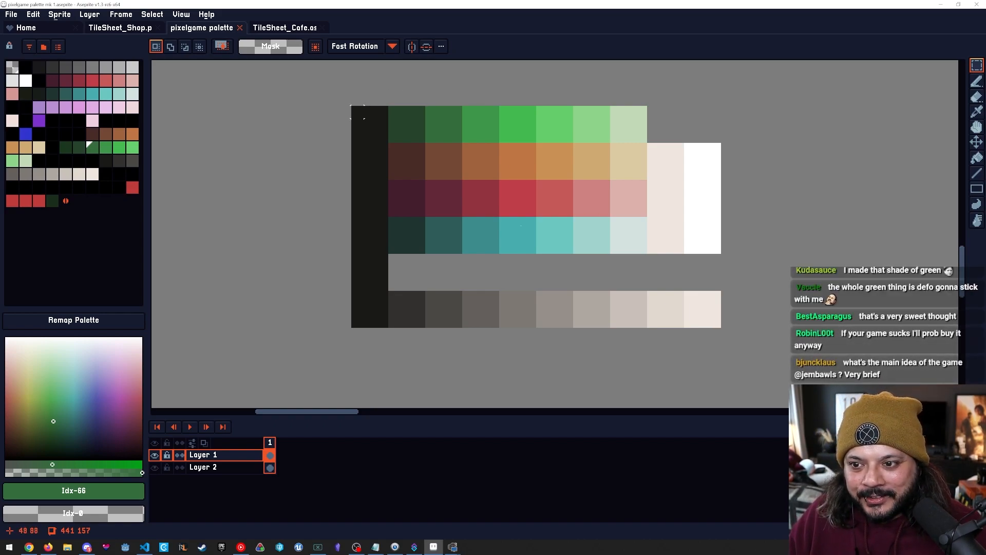
drag(357, 112, 717, 323)
key(ctrl+d)
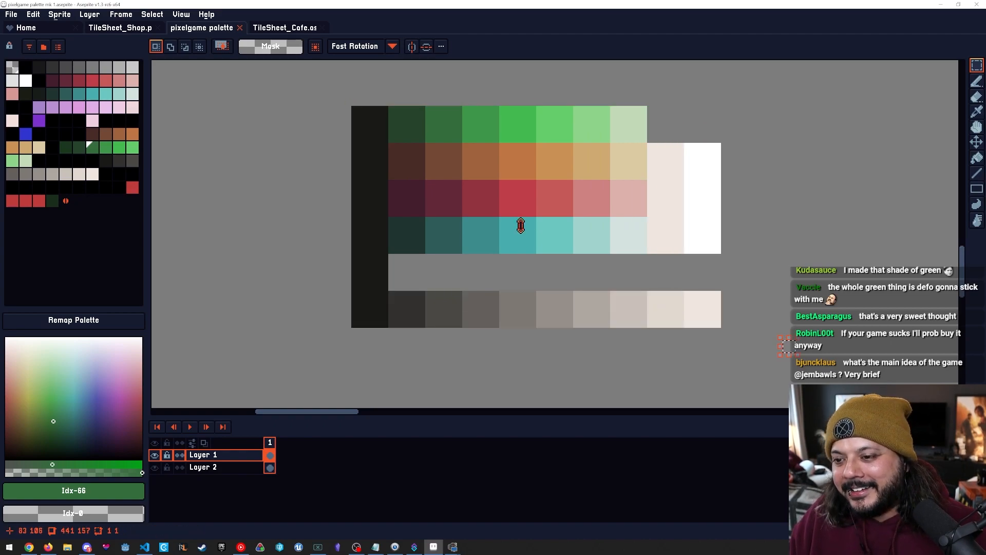
key(space)
mouse_move(522, 250)
mouse_down()
mouse_move(520, 225)
mouse_move(522, 237)
mouse_up()
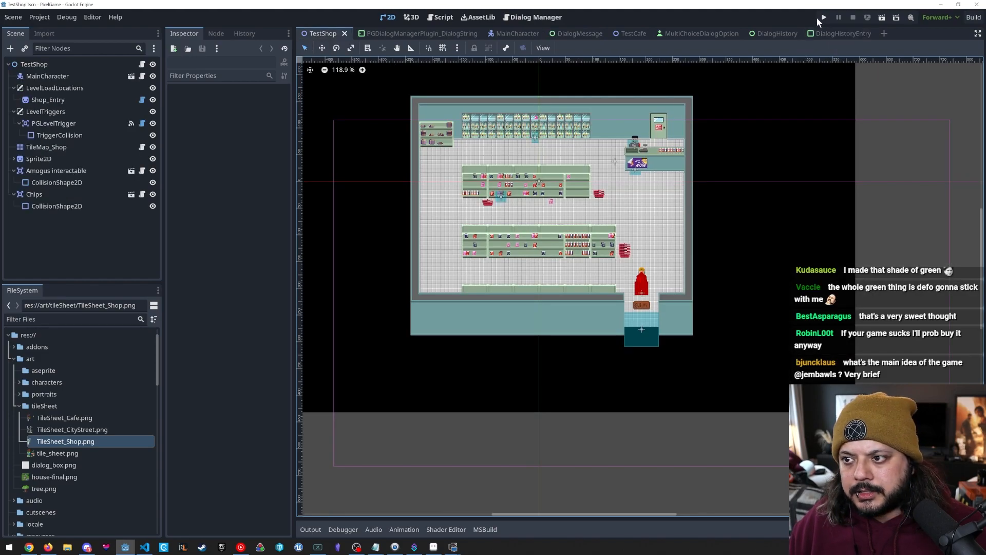
Switch to the Godot project, run the game and walk the character down the paved square towards the green stairs.
click(822, 17)
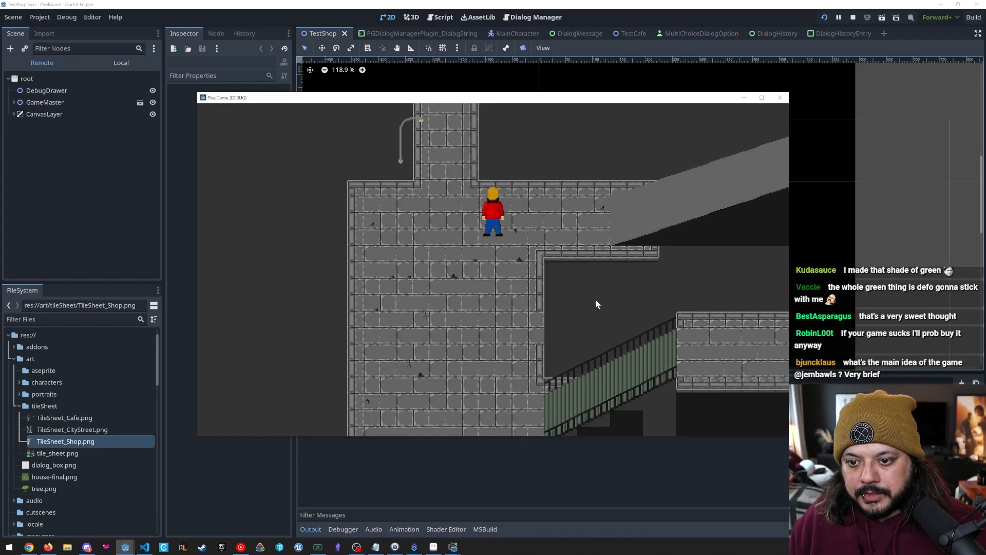
key(s)
key(w)
key(d)
key(a)
key(s)
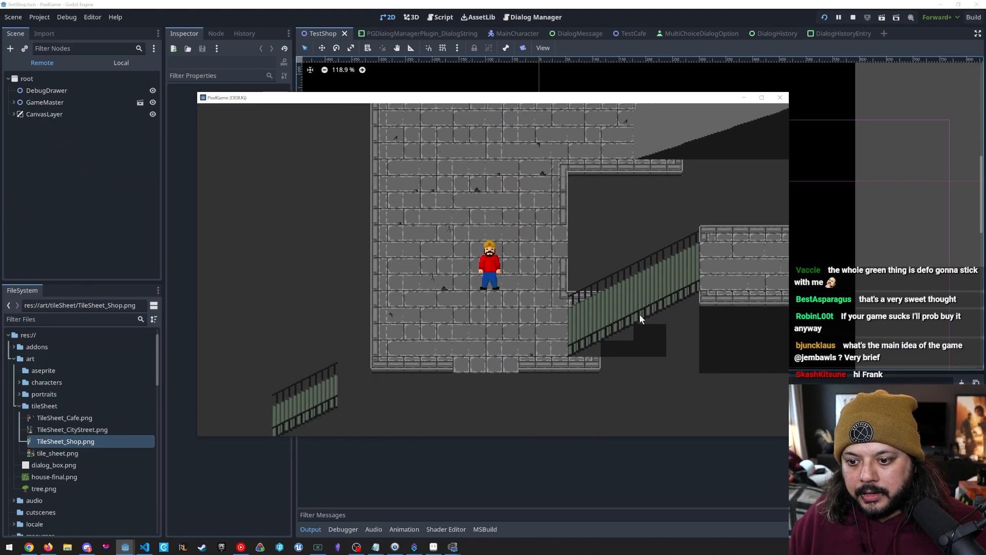
Test the green stairs by walking the character up and down them and back onto the paved square.
key(d)
key(d)
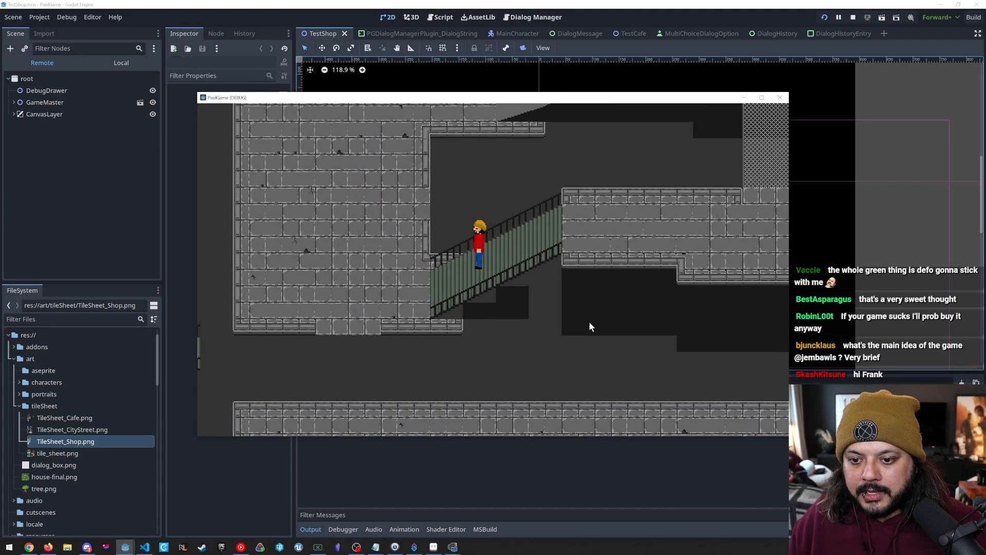
key(a)
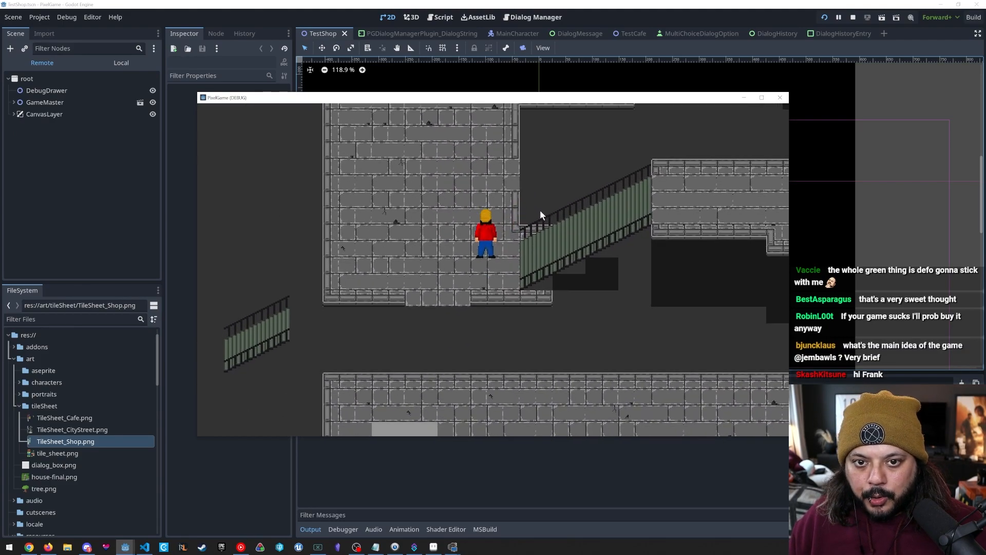
key(d)
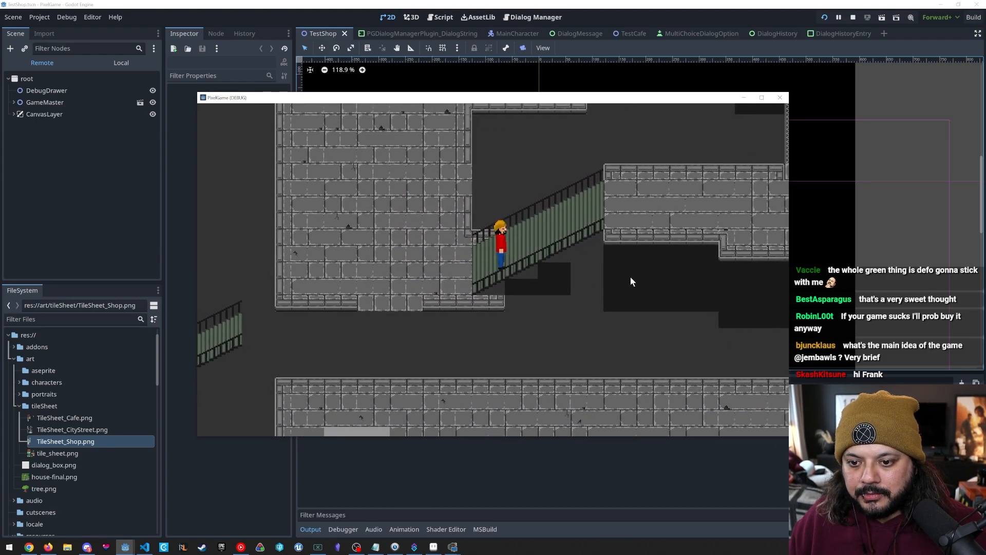
key(a)
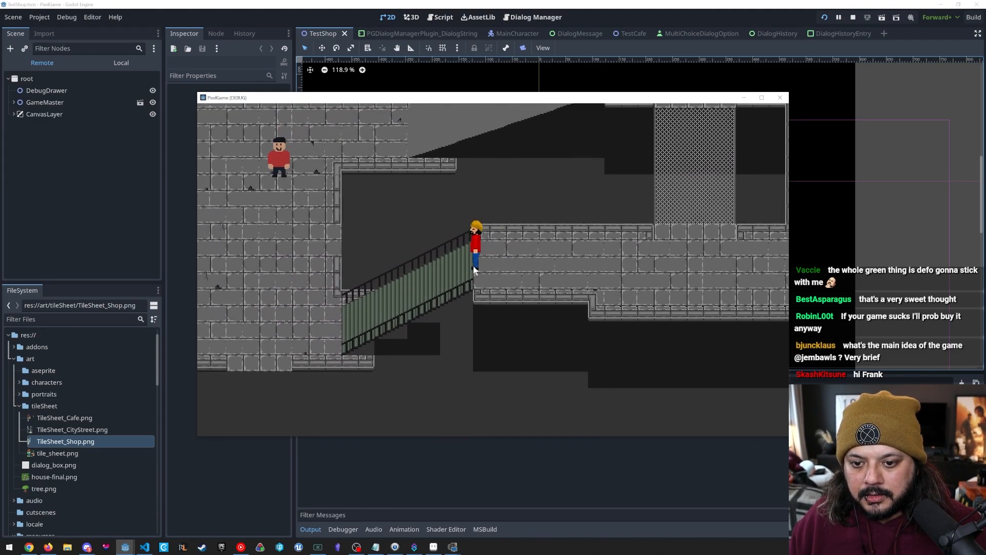
key(s)
key(d)
key(w)
key(a)
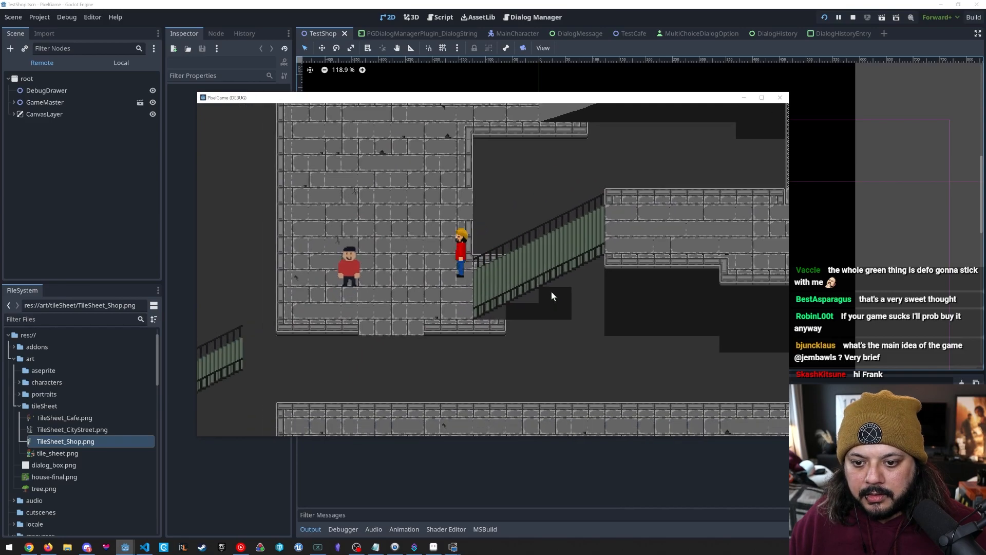
Walk the character from the foot of the green stairs up onto the adjoining stone walkway.
key(s)
key(d)
key(d)
key(a)
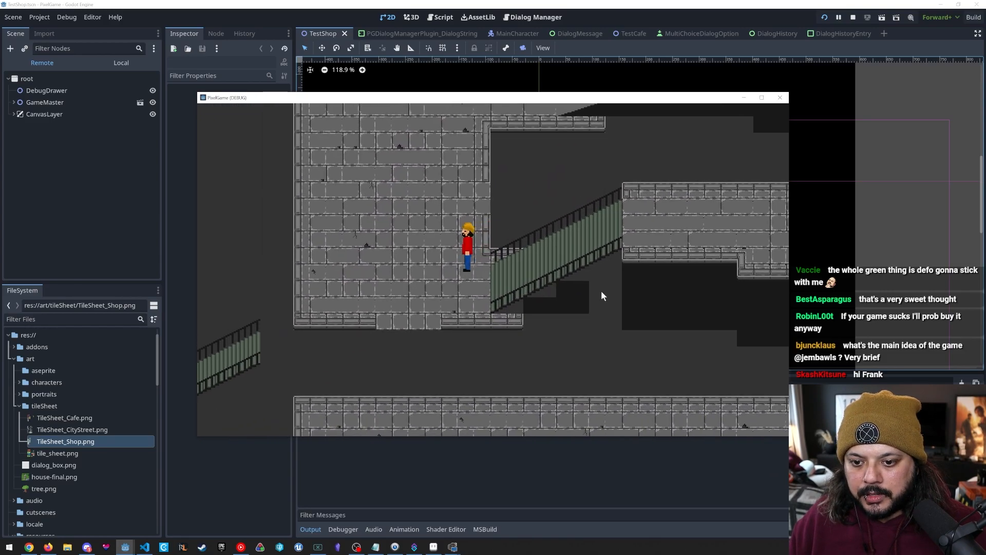
key(s)
key(d)
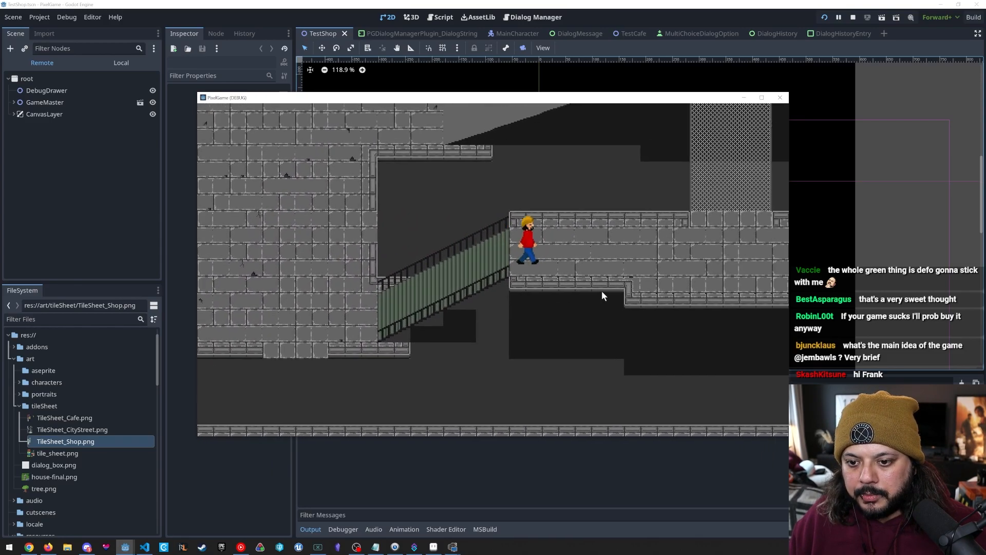
Walk the character over the metal grating between the walkways, and return to the square down the plain grey ramp.
key(w)
key(d)
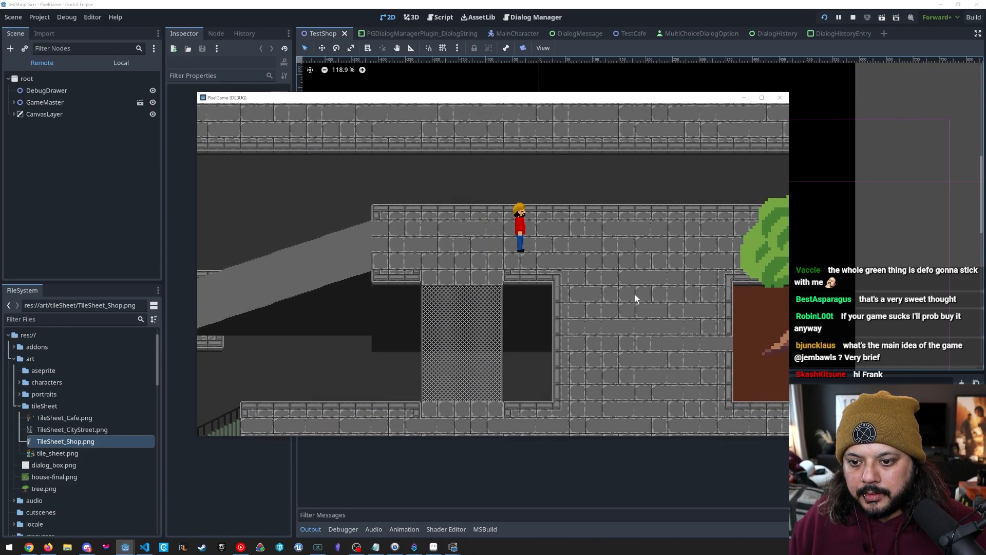
key(s)
key(a)
key(w)
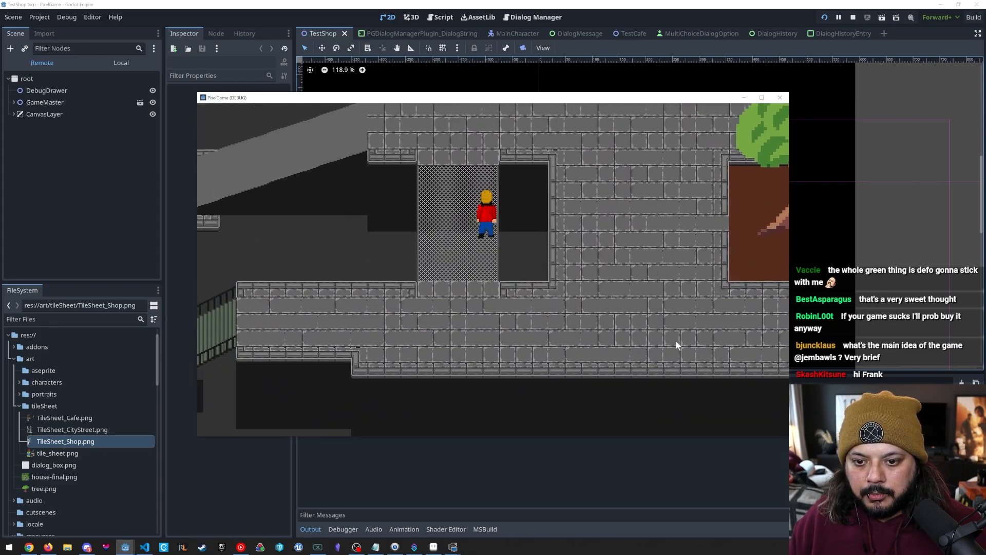
key(a)
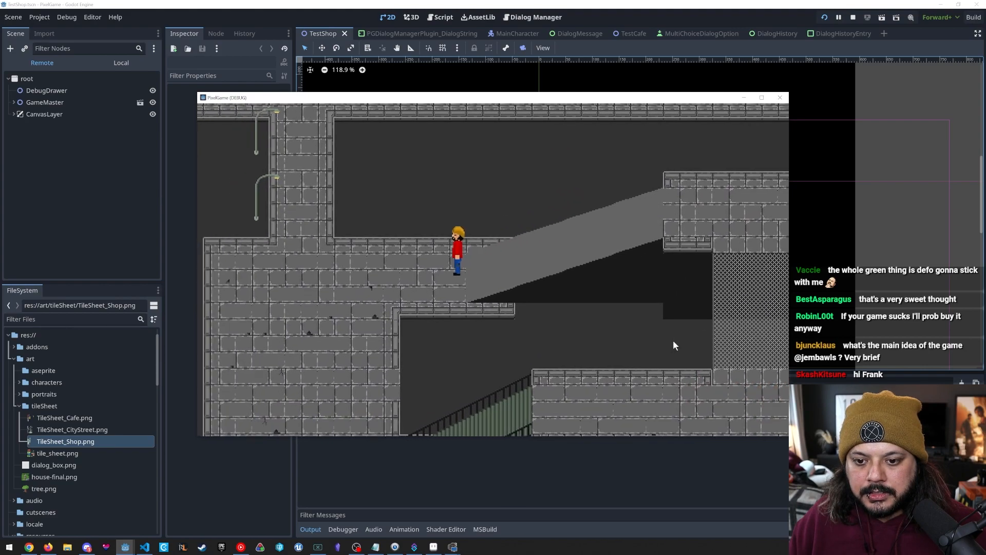
Test the lower level by walking the character behind the stone walkway and underneath the metal grating.
key(s)
key(d)
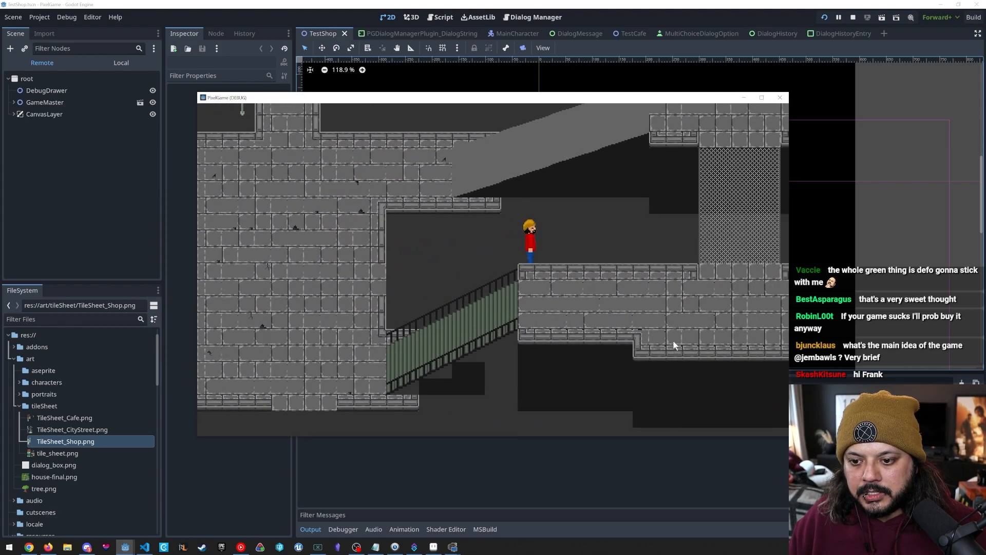
key(w)
key(w)
key(a)
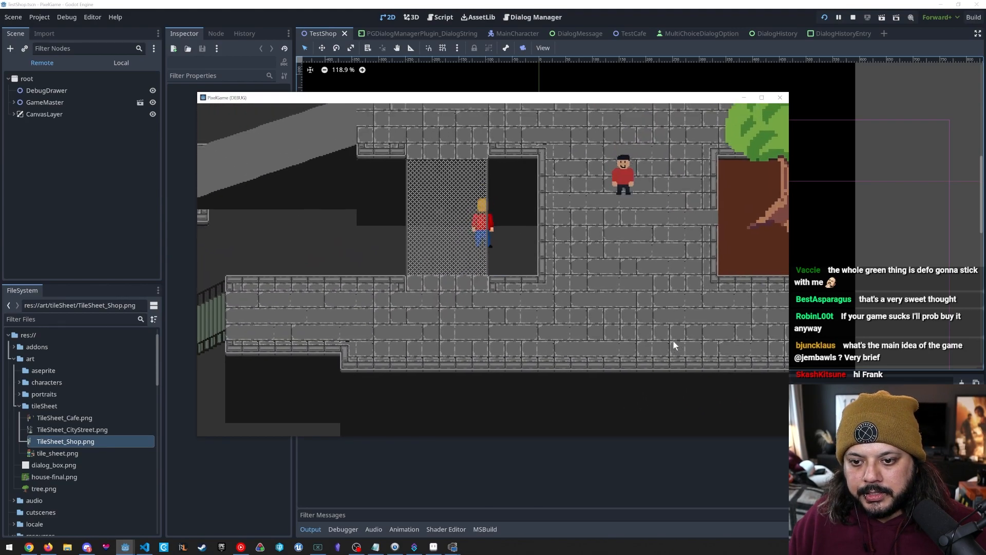
key(s)
key(w)
key(s)
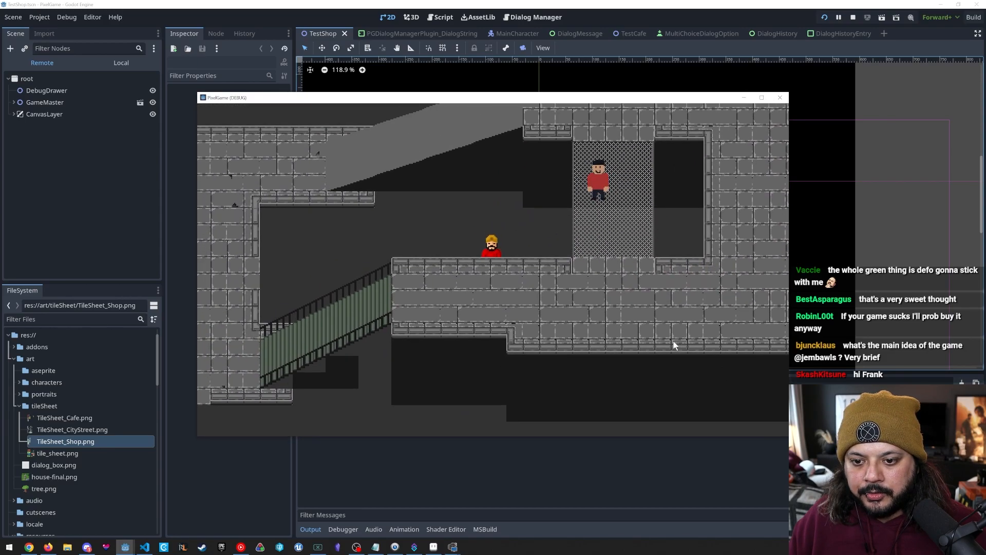
Bring the character back to the paved square beside the green stairs and walk up it.
key(w)
key(a)
key(a)
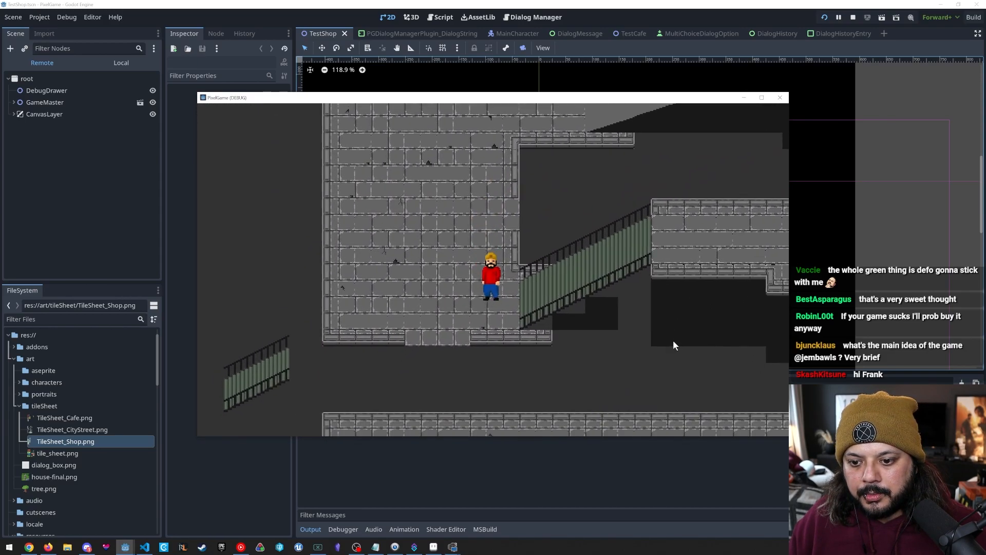
key(d)
key(a)
key(w)
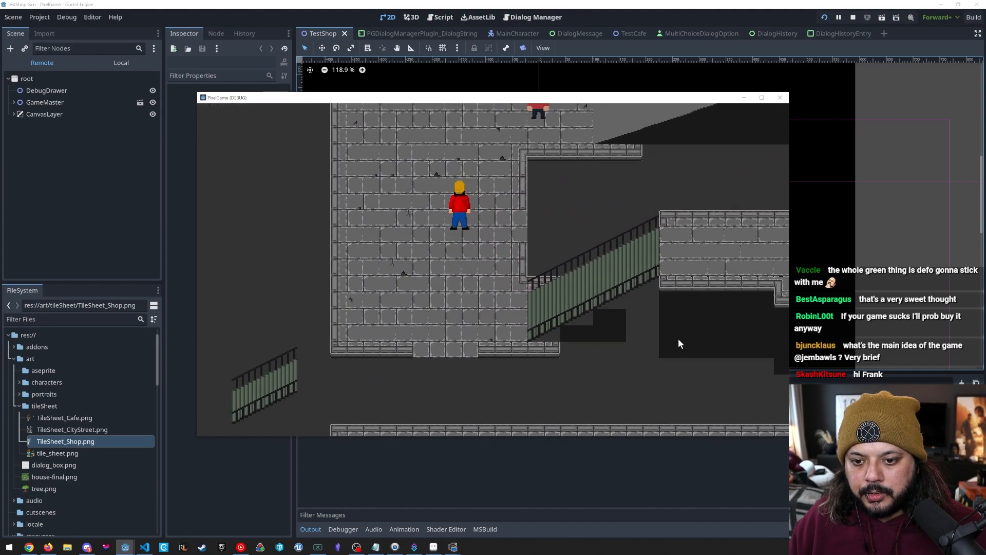
Walk the character across the square and up the plain grey ramp to the stone walkway beside the tree.
key(s)
key(d)
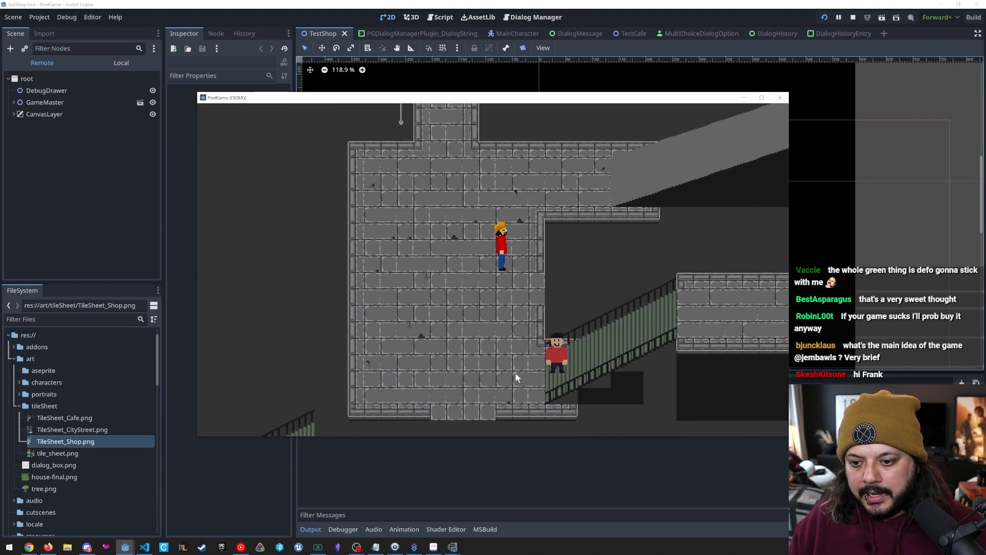
key(w)
key(d)
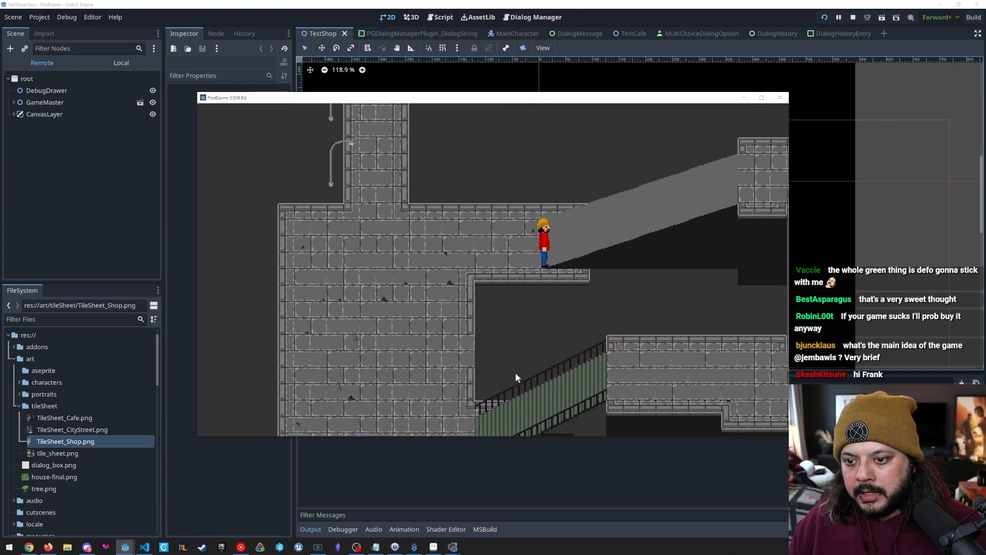
key(s)
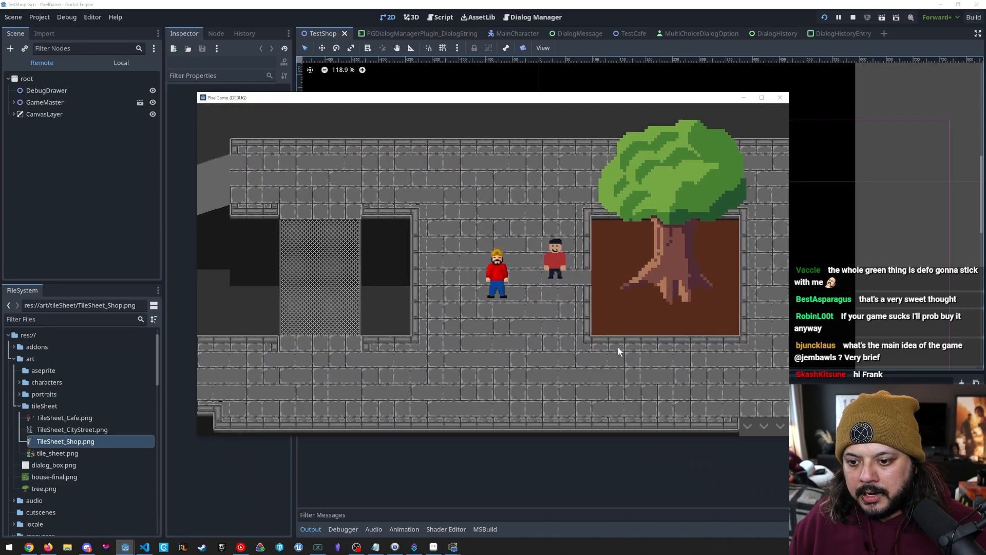
Bring the character back down the grey ramp and up the narrow lamp-lit path to the plaza with the buildings.
key(a)
key(w)
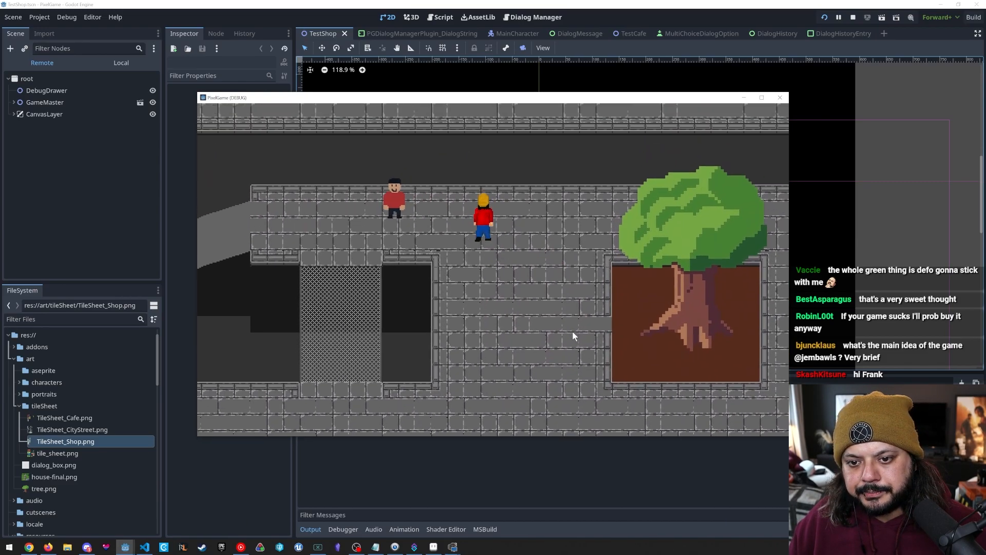
key(a)
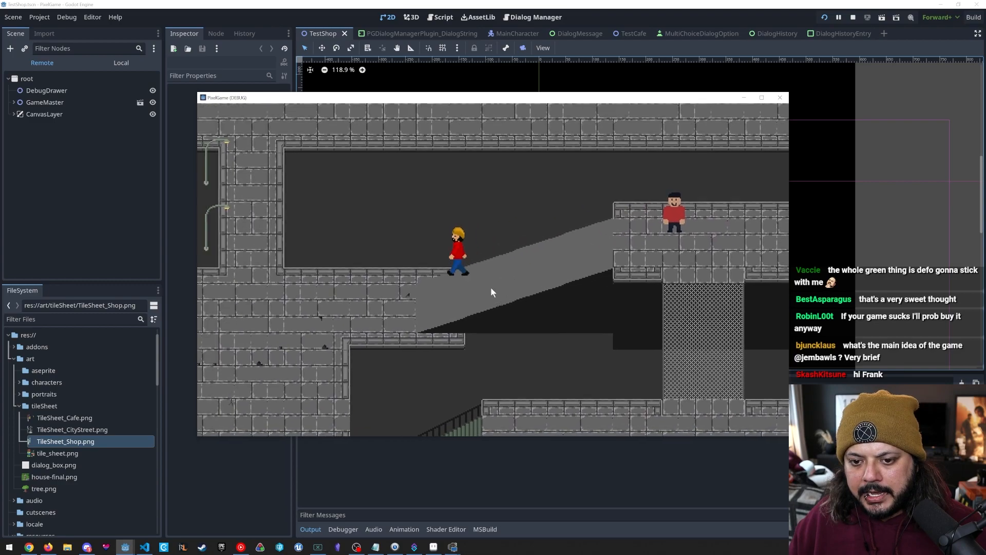
key(w)
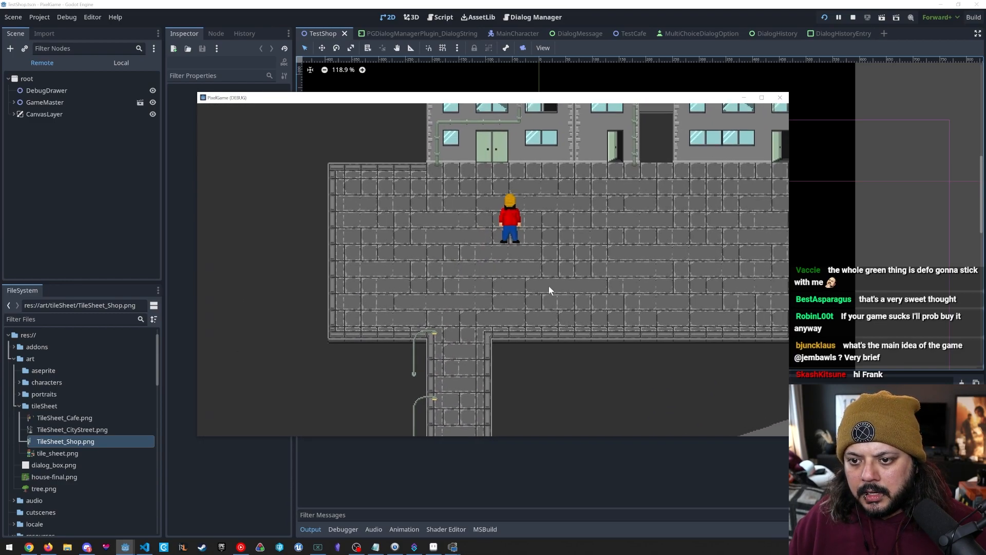
Walk the character along the building fronts and enter the shop through the open double doors.
key(d)
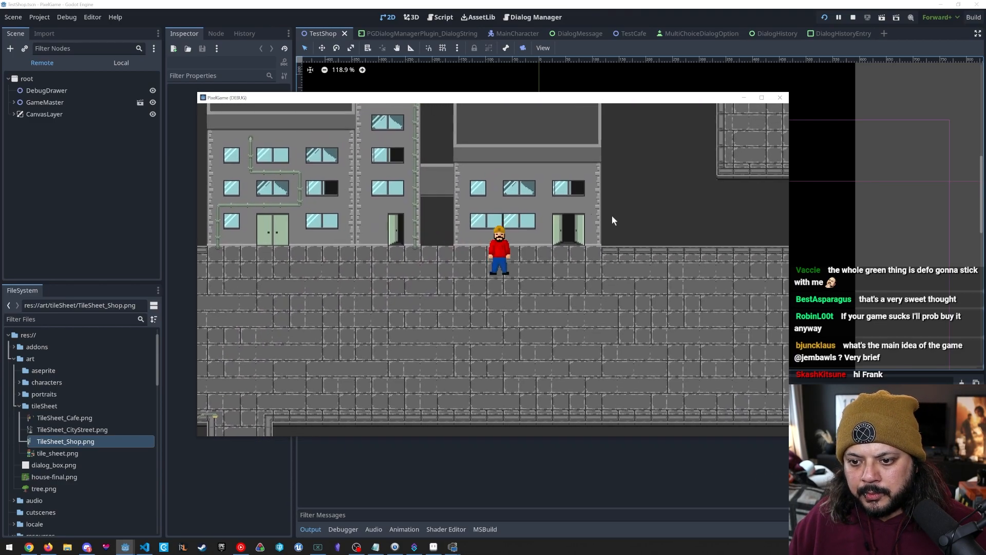
key(a)
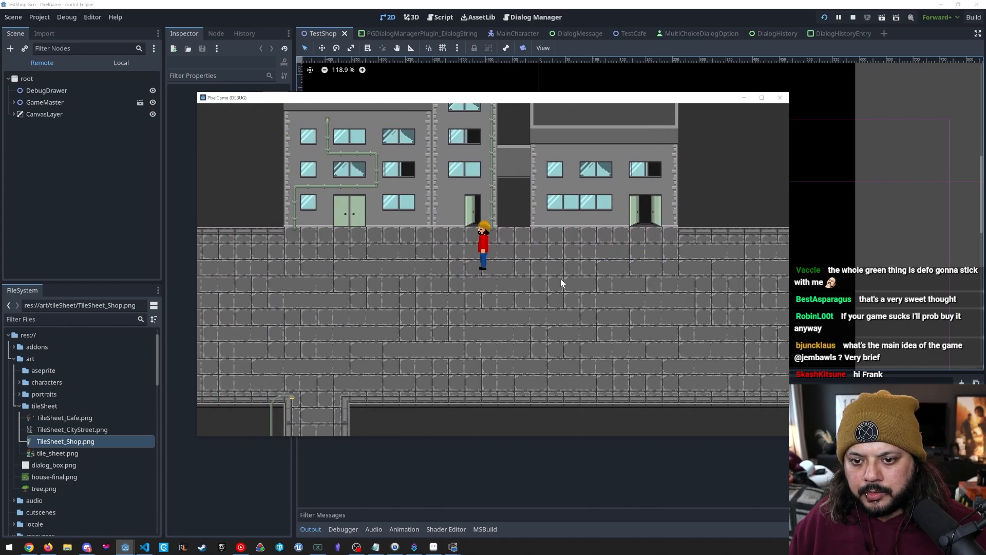
key(d)
key(w)
key(d)
key(w)
key(a)
key(a)
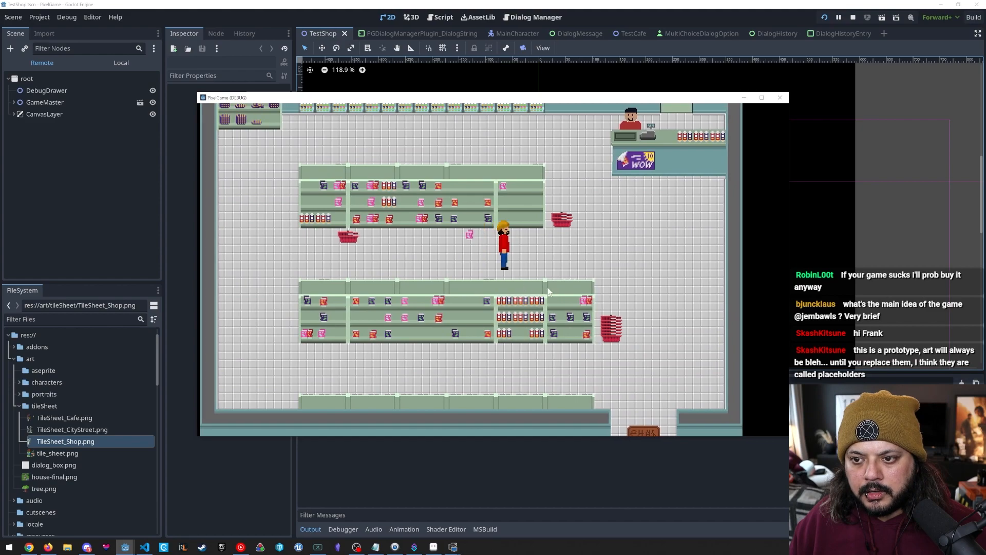
Trigger the dialogue at the chips shelf, go through the list of flavours and finish the conversation.
key(a)
key(w)
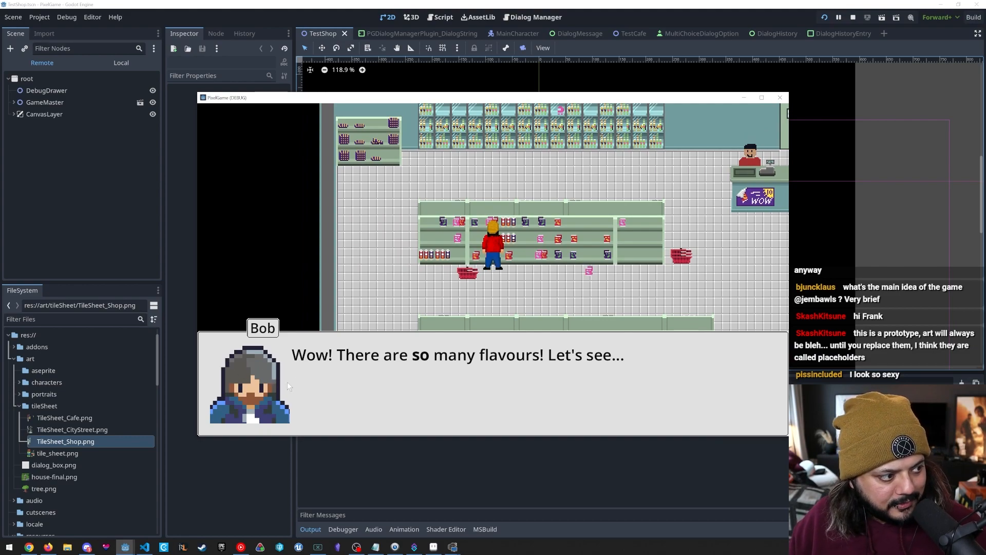
click(488, 397)
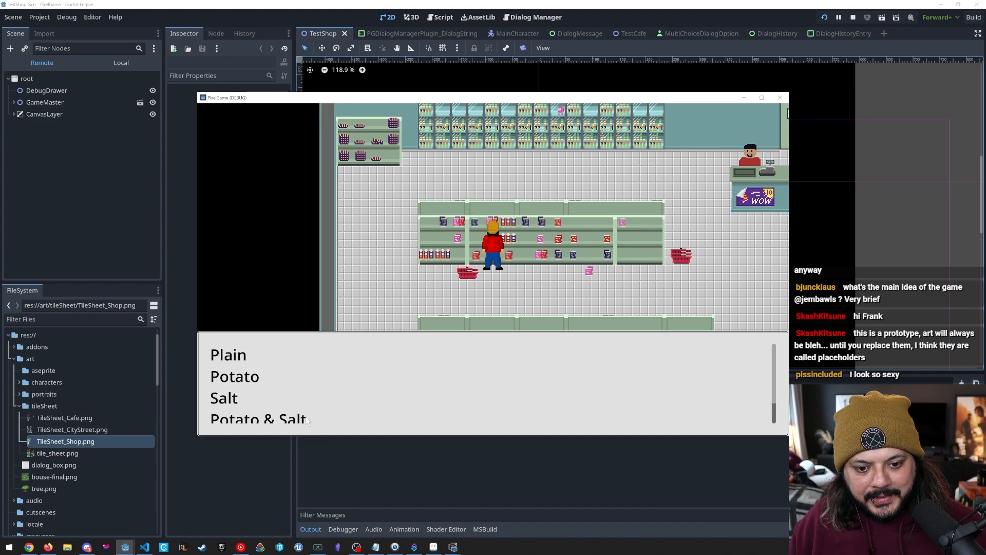
scroll(568, 405, down, 5)
click(568, 405)
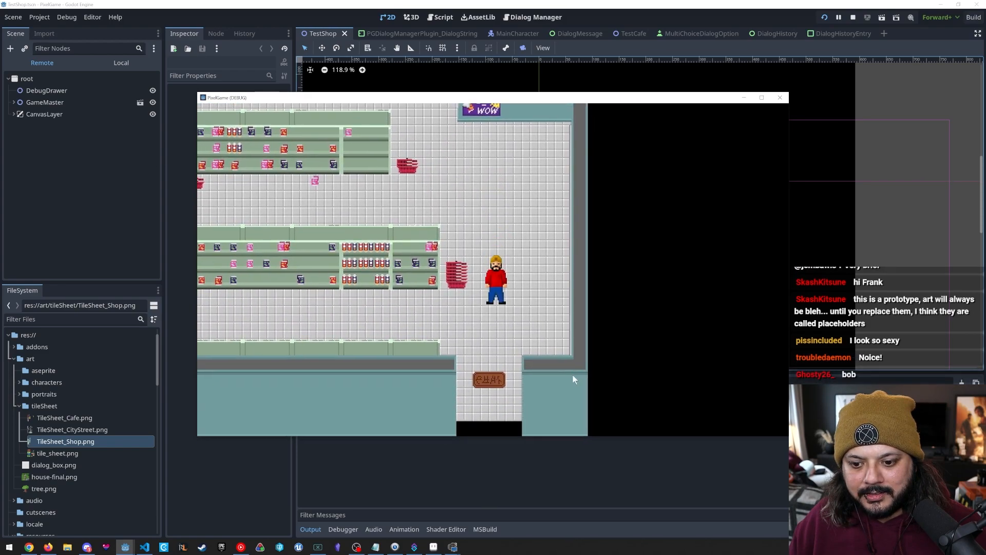
Leave the shop and walk the character through the neighbouring open door into the café.
key(s)
key(a)
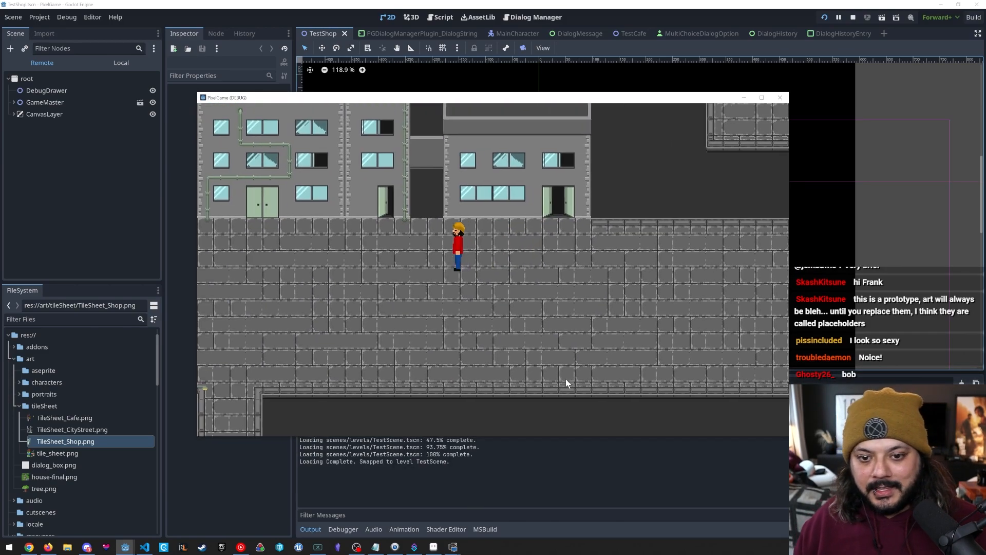
key(w)
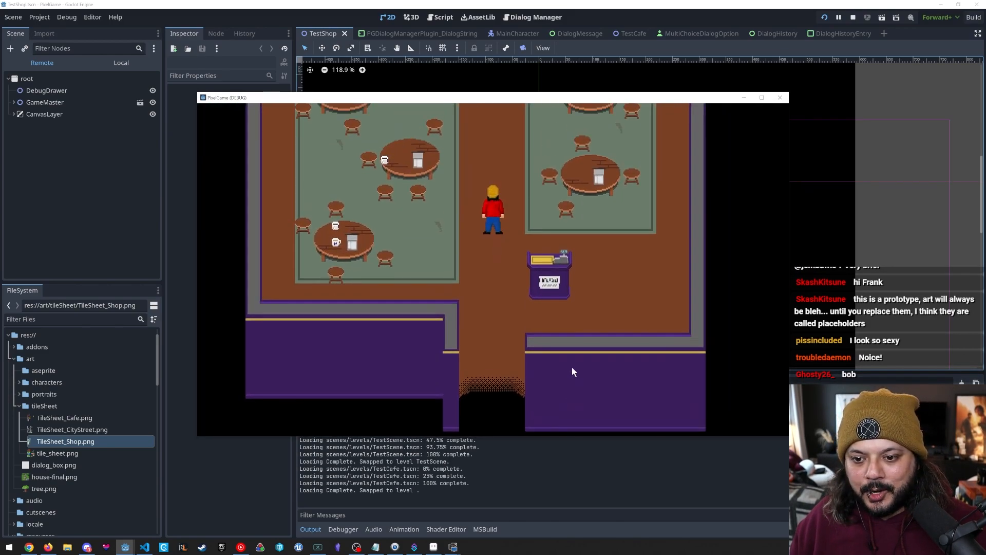
Explore the café by walking the character up to the serving counter and back down among the tables.
key(s)
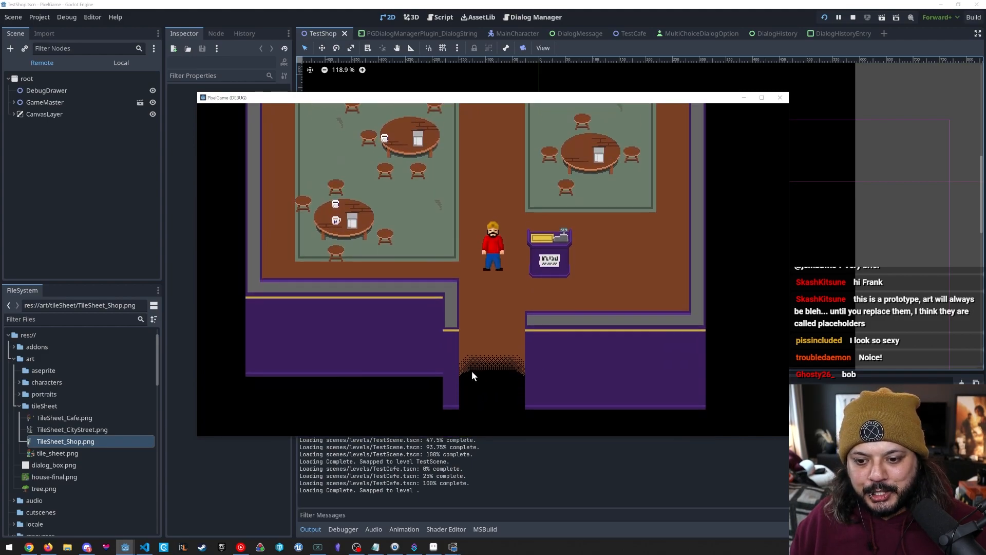
key(w)
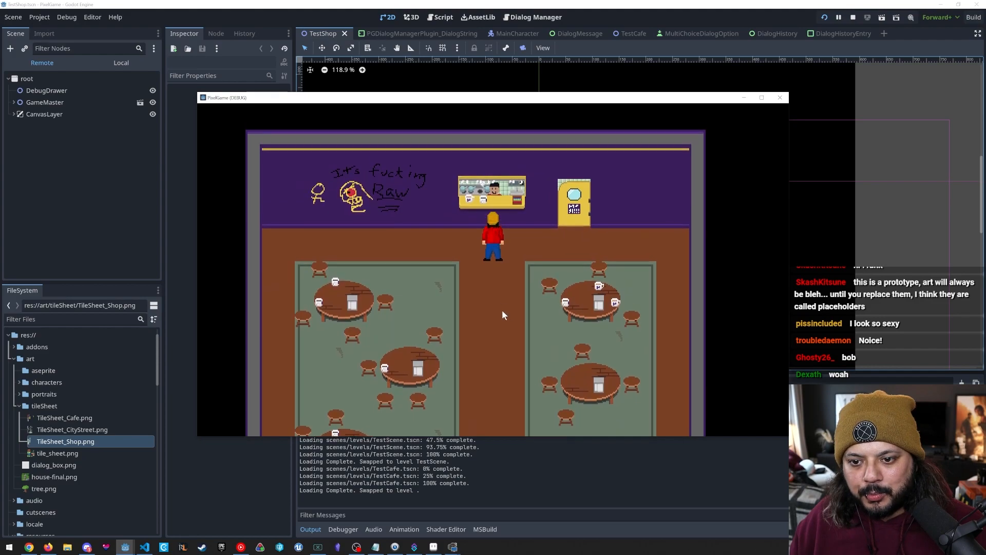
key(a)
key(s)
key(s)
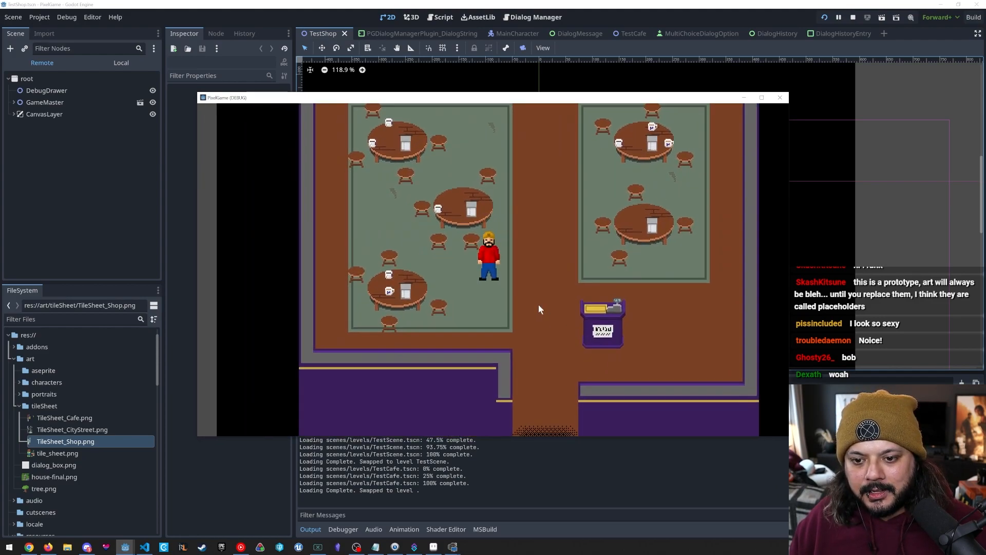
Walk the character out of the café onto the plaza and close the running game.
key(d)
key(s)
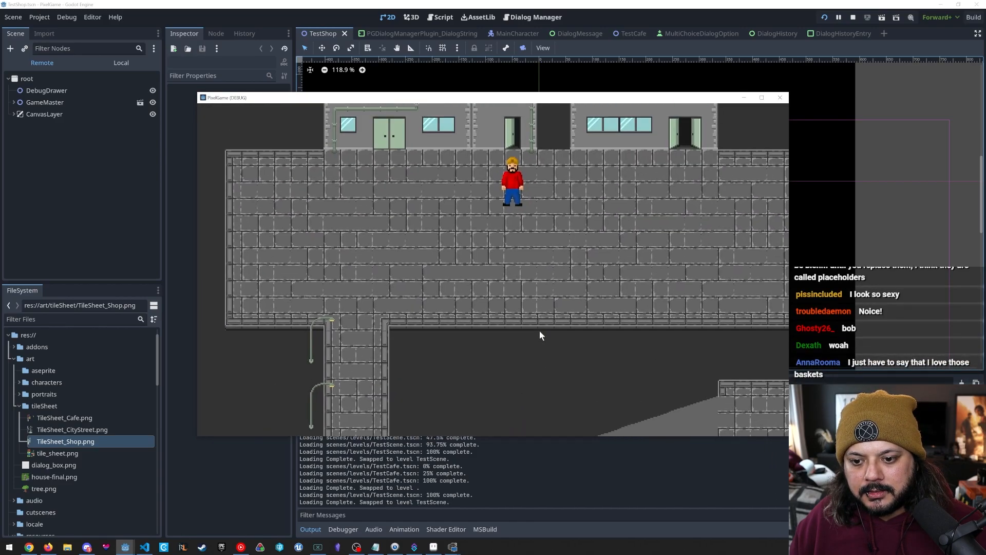
key(d)
key(a)
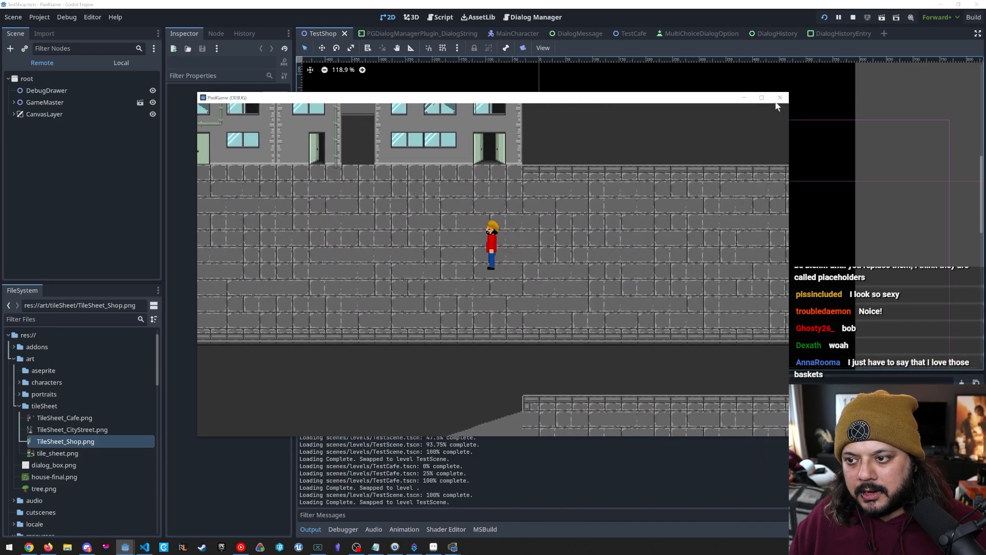
click(779, 98)
Show the DummyText dialog in the Dialog Manager, return to the 2D scene and switch to the palette file in Aseprite.
click(532, 17)
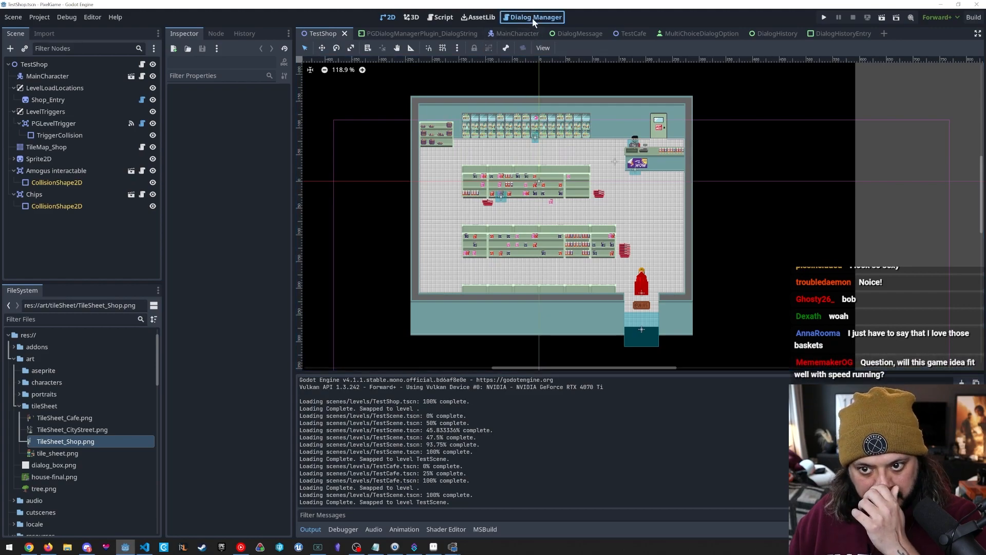
click(337, 87)
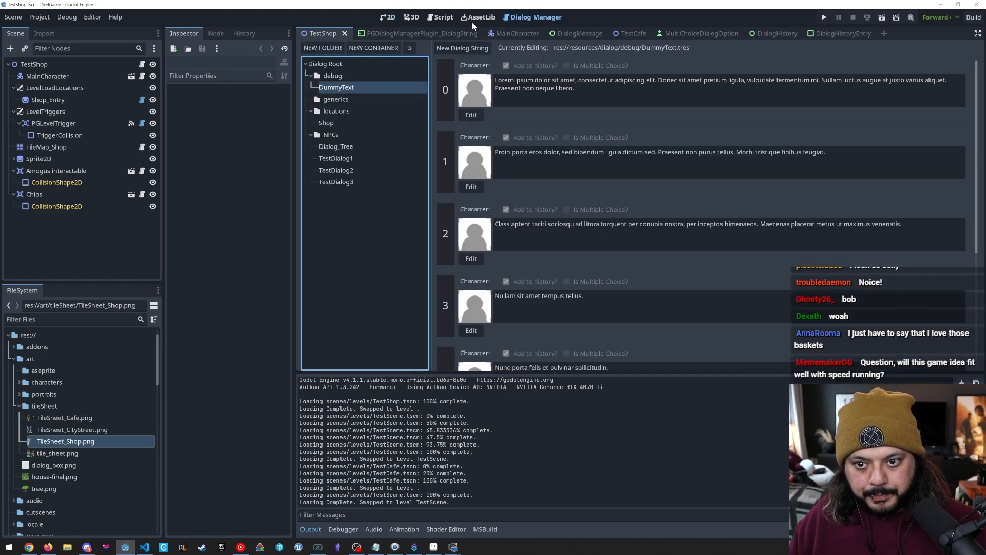
click(395, 18)
click(942, 4)
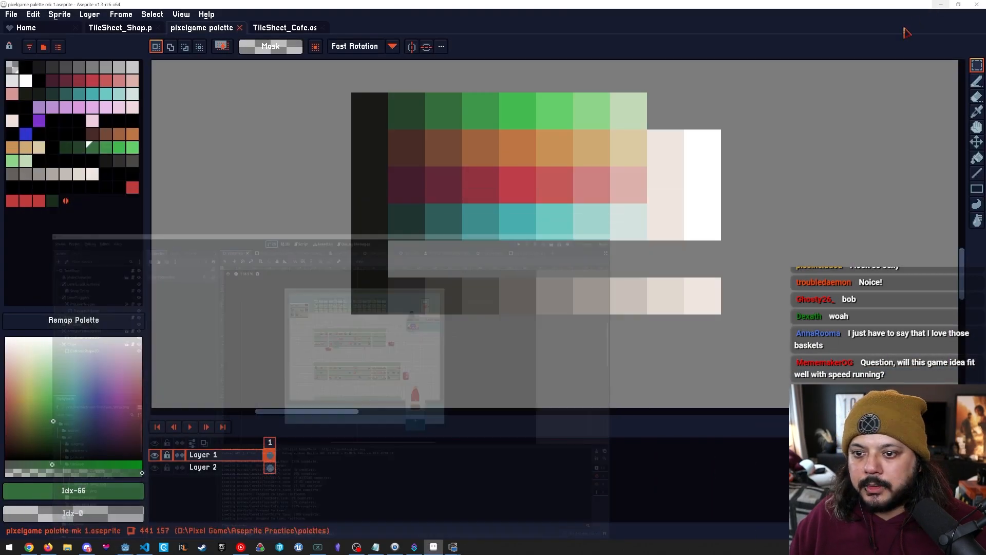
drag(570, 160, 574, 159)
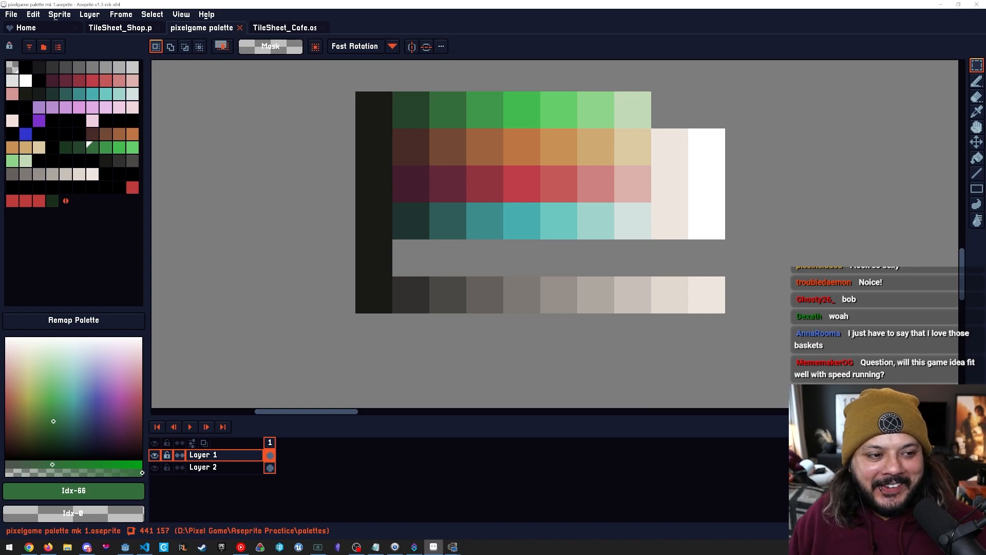
key(alt+Tab)
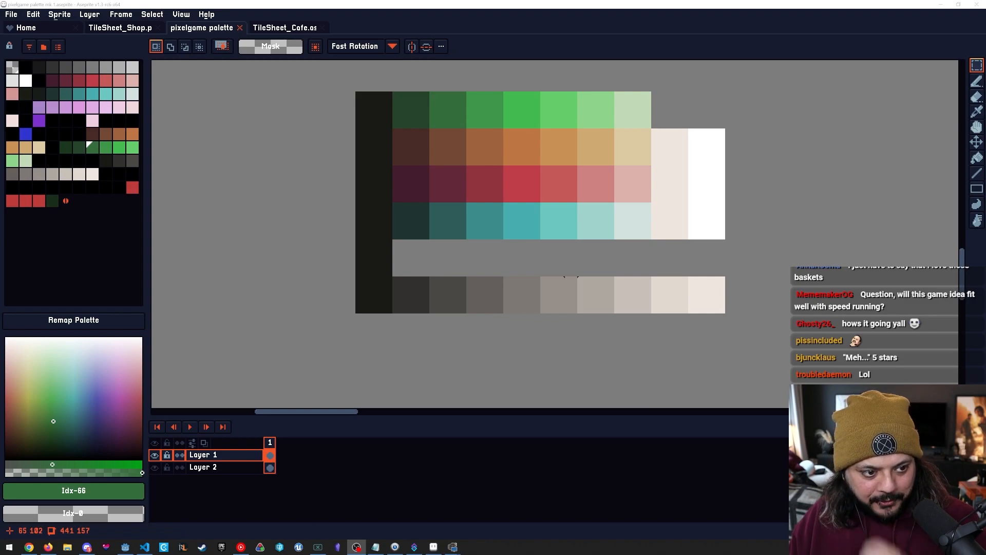
key(space)
drag(564, 290, 534, 304)
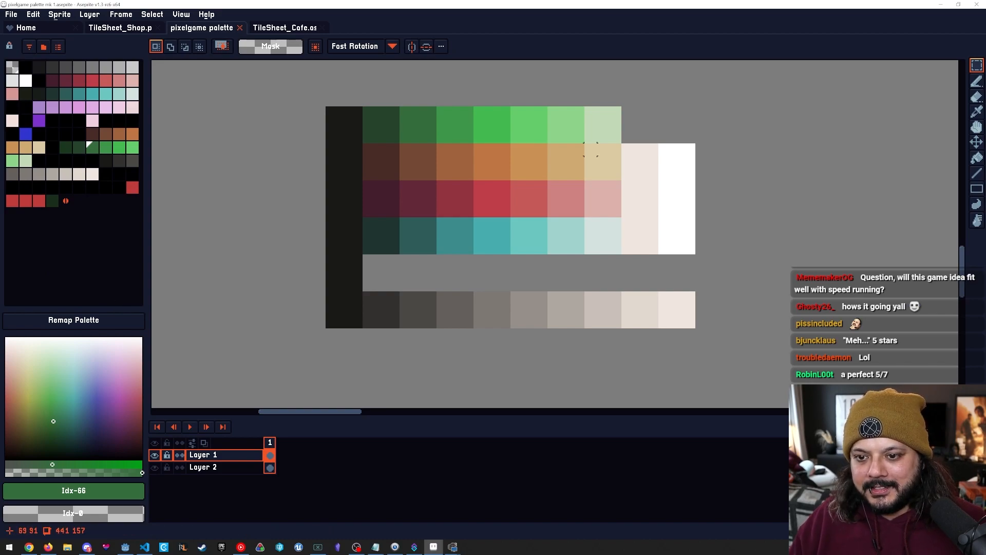
scroll(566, 235, up, 2)
scroll(586, 228, right, 3)
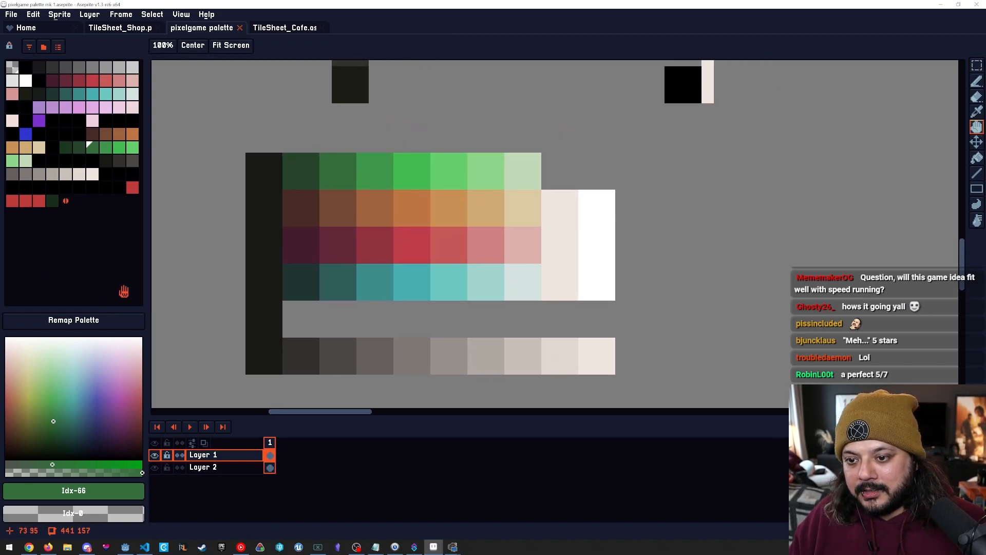
scroll(609, 219, up, 2)
scroll(593, 293, down, 2)
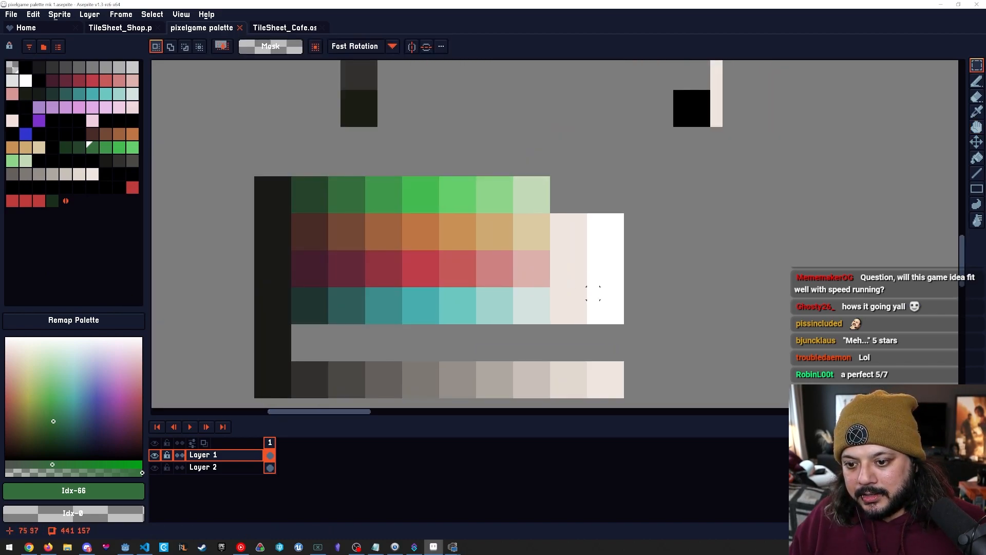
Try deleting the cream column beside the colour ramps and shifting the white column toward them, and undo both changes.
drag(550, 214, 621, 321)
click(606, 317)
key(Delete)
key(Left)
key(Left)
key(Left)
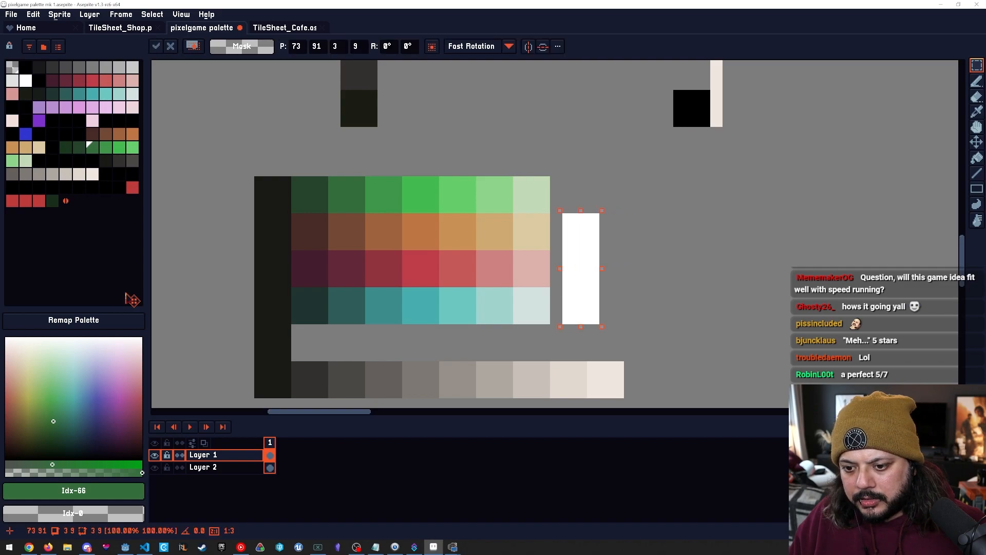
key(ctrl+z)
key(ctrl+z)
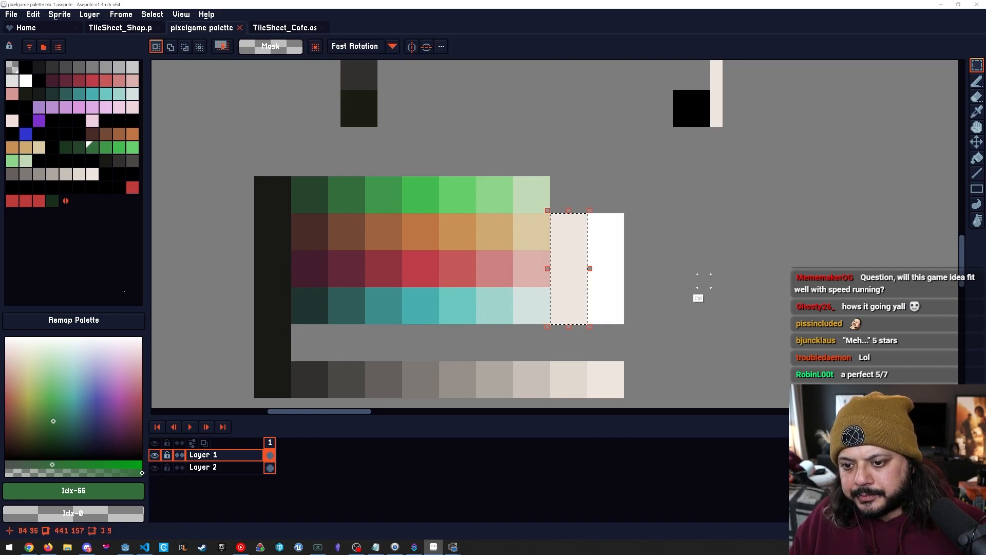
Move the lilac-to-pink ramp down so it sits directly above the green ramp in the combined palette block.
key(z)
key(minus)
key(minus)
key(minus)
key(minus)
key(minus)
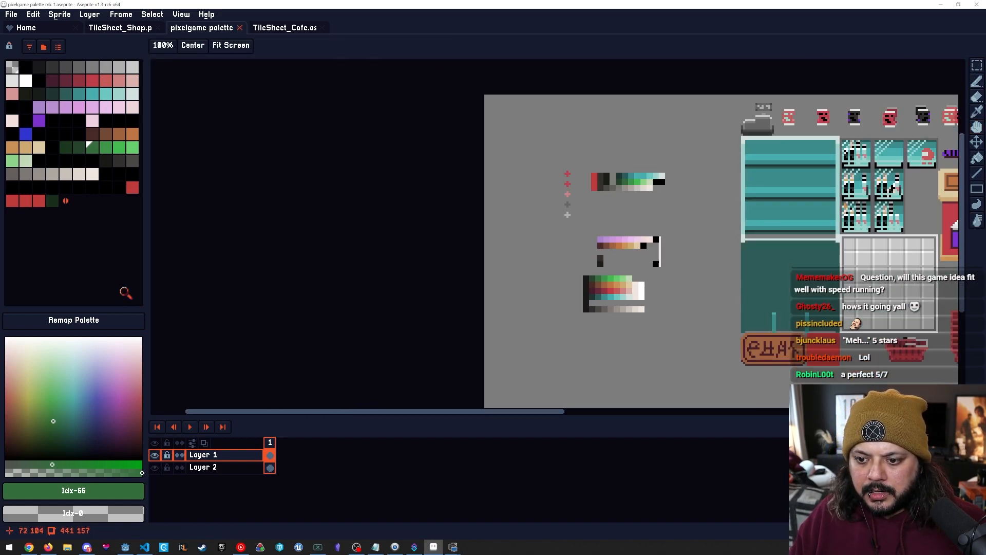
key(plus)
key(m)
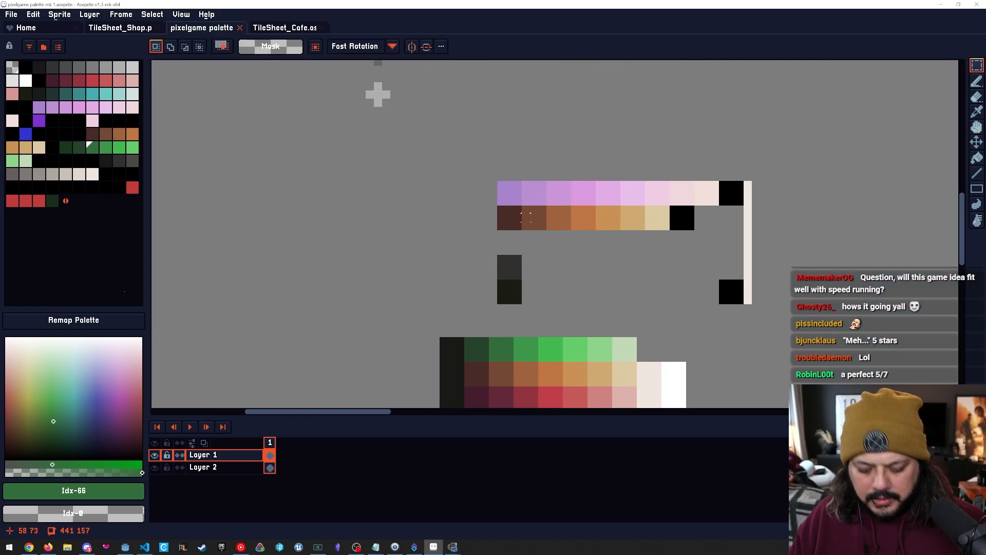
drag(498, 183, 635, 316)
key(Down)
drag(641, 382, 639, 313)
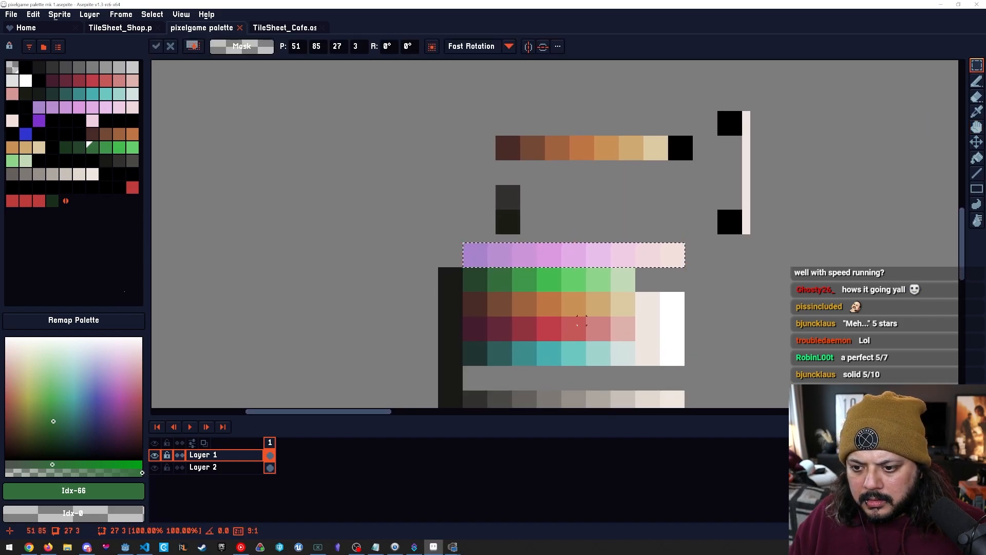
key(ctrl+d)
Sample the cream colour and extend its column upward with the Pencil tool across the green and lilac rows.
scroll(640, 312, up, 1)
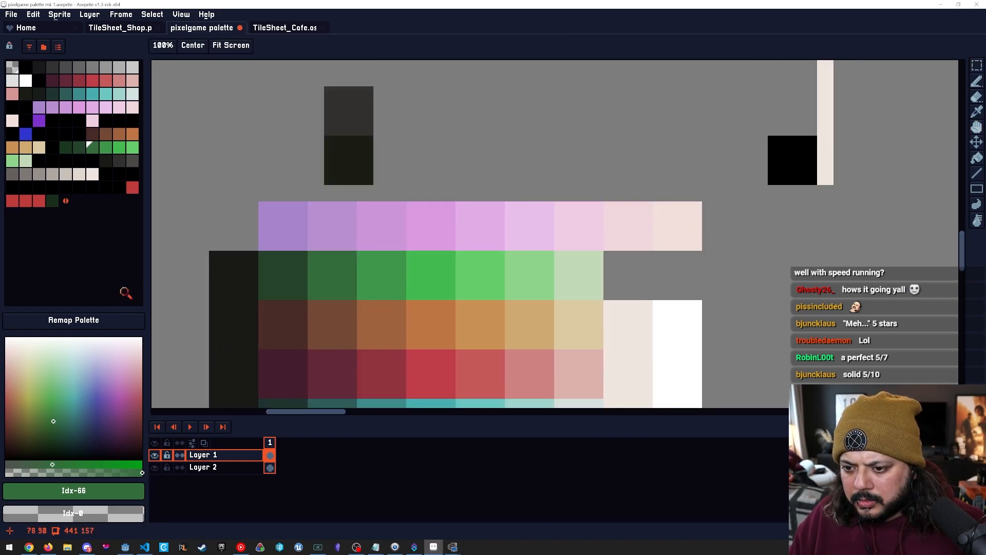
alt+click(639, 336)
key(b)
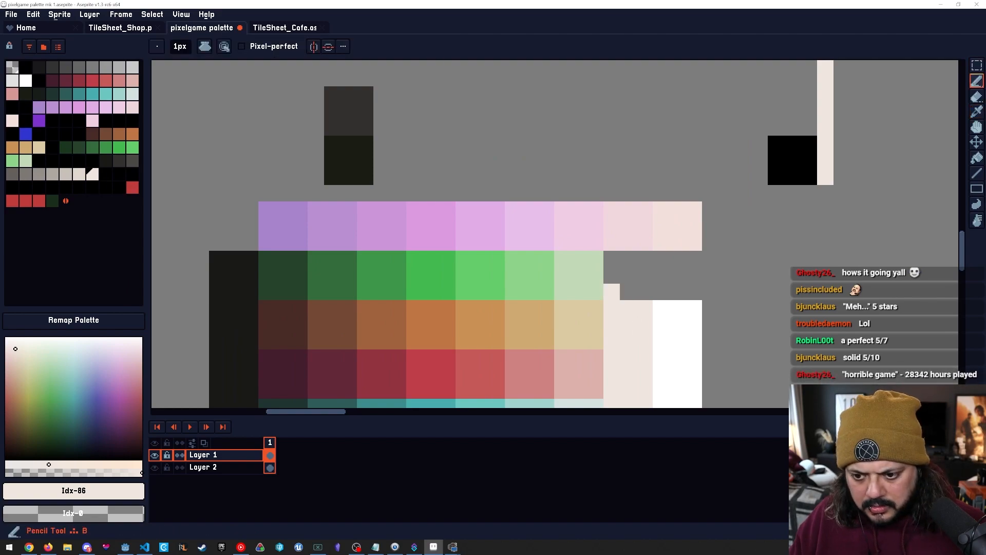
click(612, 246)
mouse_move(612, 298)
mouse_down()
mouse_move(612, 216)
mouse_move(643, 221)
mouse_move(643, 293)
mouse_move(647, 266)
mouse_up()
shift+click(629, 292)
shift+click(631, 231)
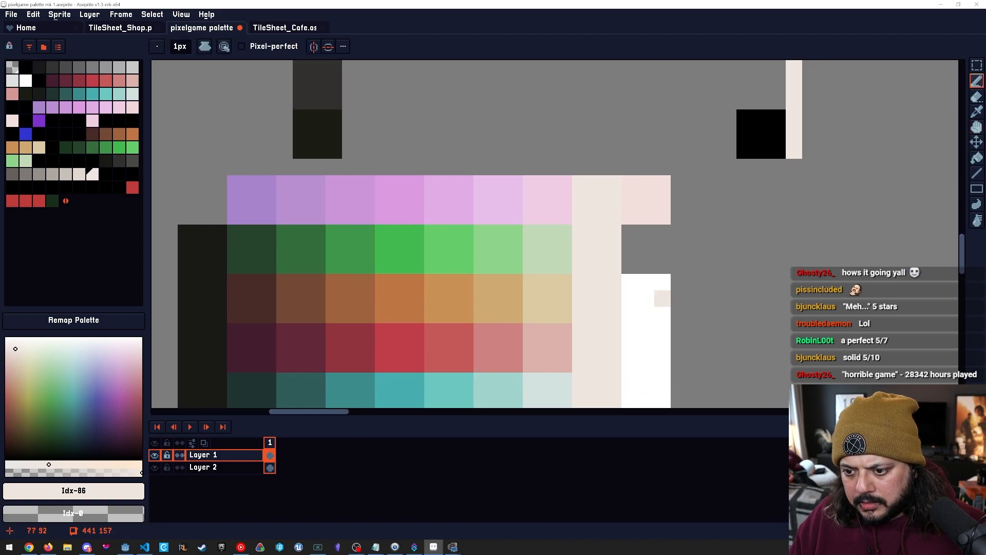
Try extending the white column upward across the green and lilac rows with the Pencil tool.
alt+click(638, 289)
shift+click(630, 184)
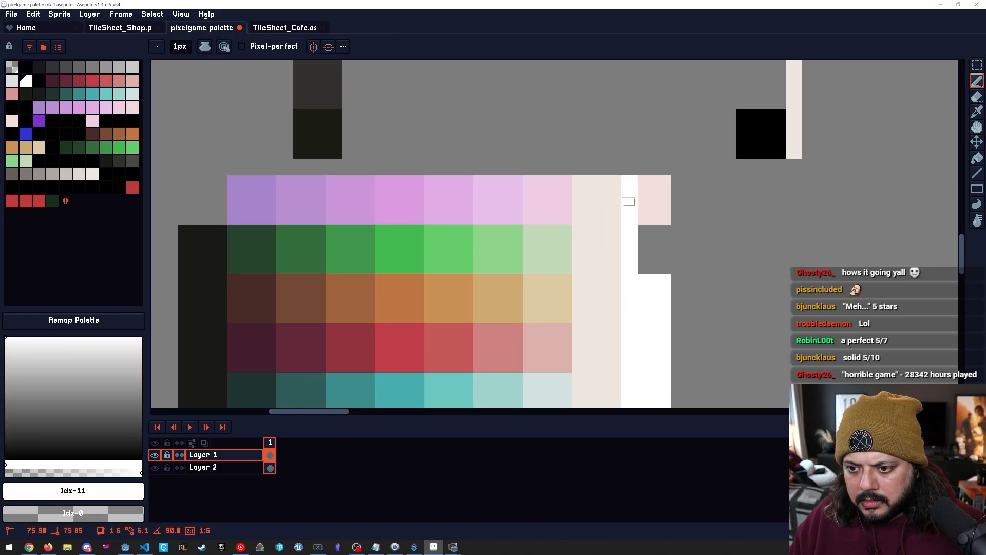
mouse_move(663, 184)
mouse_down()
mouse_move(663, 270)
mouse_move(642, 258)
mouse_move(645, 203)
mouse_up()
scroll(645, 272, down, 3)
mouse_move(575, 297)
mouse_down()
mouse_move(608, 259)
mouse_move(622, 270)
mouse_move(603, 279)
mouse_up()
Undo the pencil strokes that extended the white and cream columns through the green and lilac rows.
key(ctrl+z)
key(ctrl+z)
key(ctrl+z)
key(ctrl+z)
key(ctrl+z)
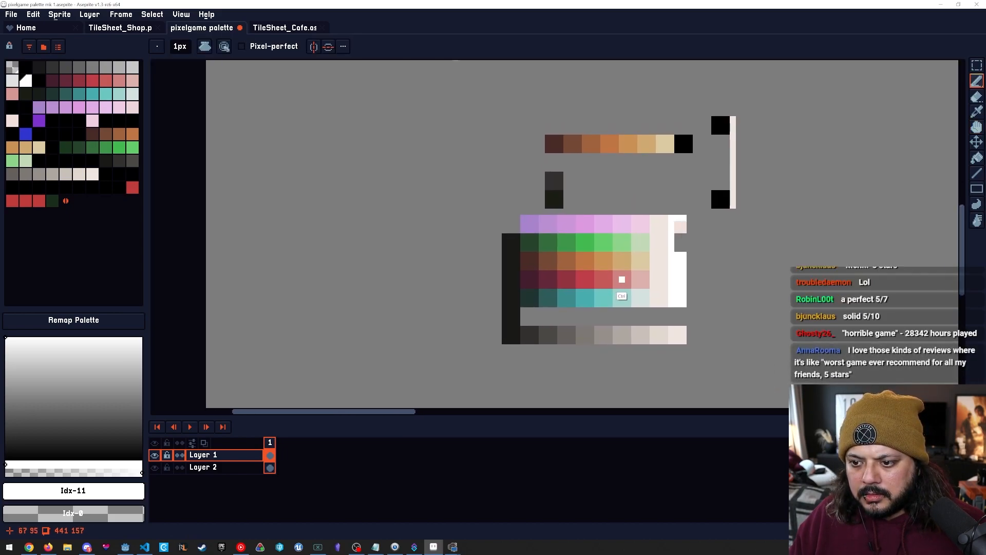
key(ctrl+z)
key(ctrl+z)
key(ctrl+z)
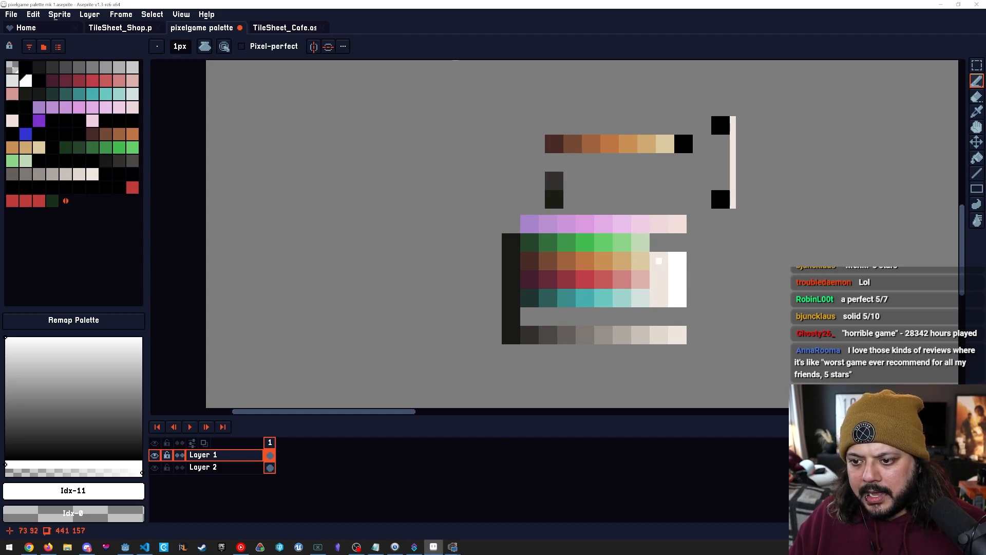
key(ctrl+z)
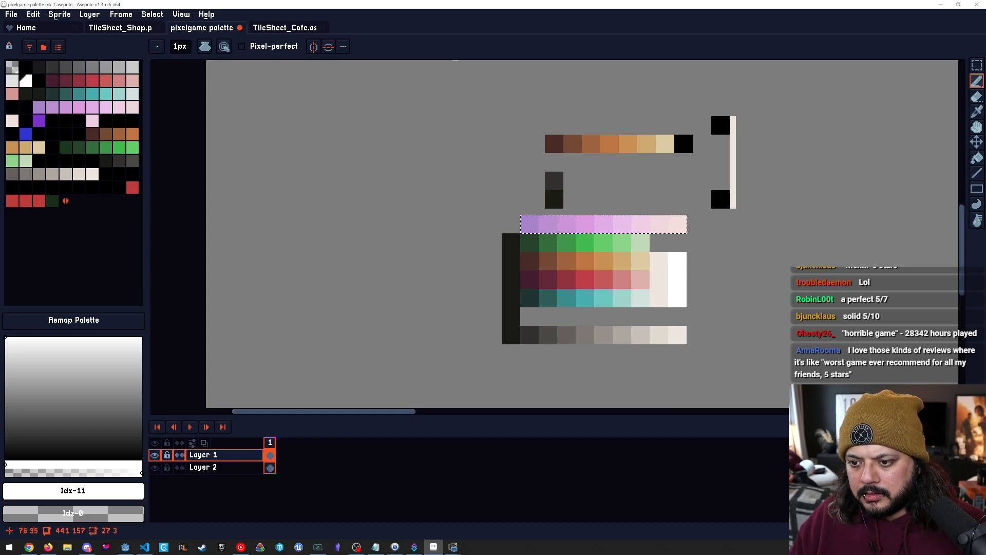
Sample the cream colour, clear the selection and try painting it upward through the green row into the last pink swatch.
drag(641, 280, 594, 265)
alt+click(656, 260)
alt+click(619, 263)
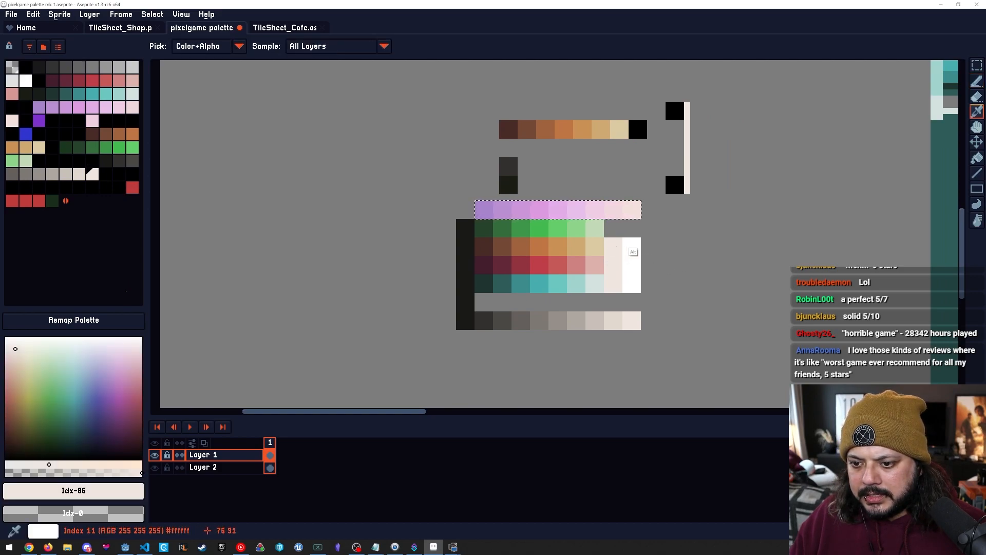
key(ctrl+d)
mouse_move(628, 232)
mouse_down()
mouse_move(616, 189)
mouse_move(616, 238)
mouse_move(592, 239)
mouse_up()
key(b)
click(617, 190)
key(z)
scroll(644, 291, down, 1)
key(b)
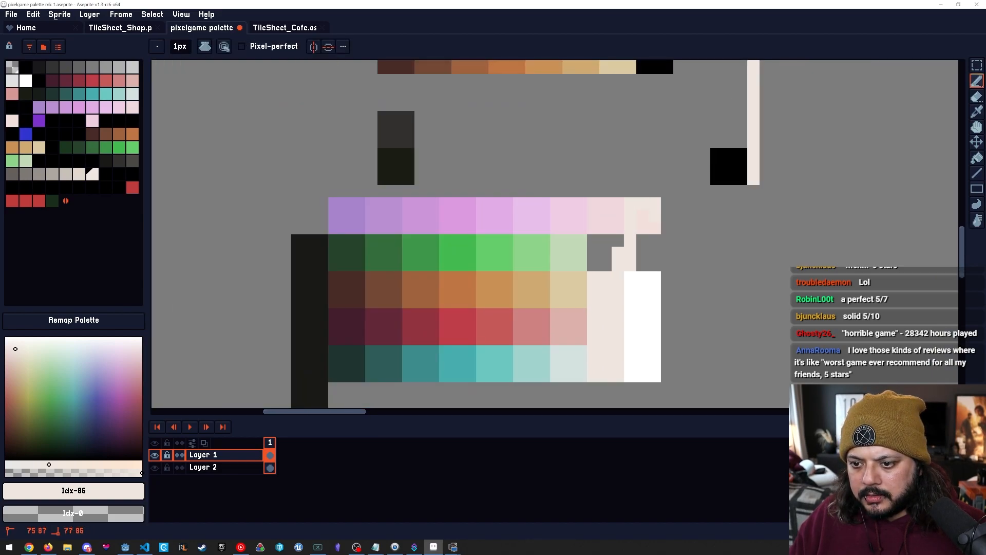
Try covering the last swatch of the lilac-to-pink row with cream, and undo the cream strokes.
key(z)
scroll(435, 73, down, 1)
key(b)
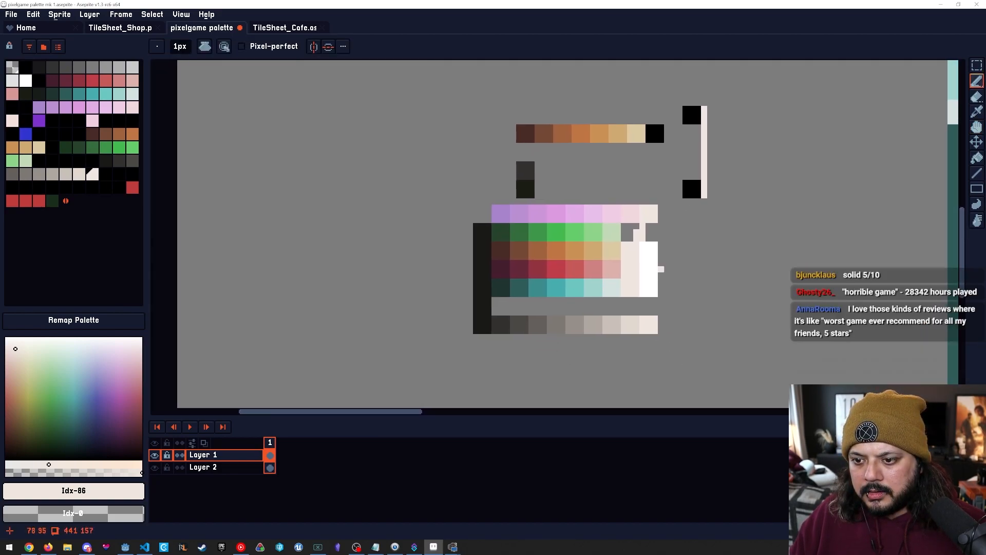
key(z)
scroll(633, 239, up, 1)
key(b)
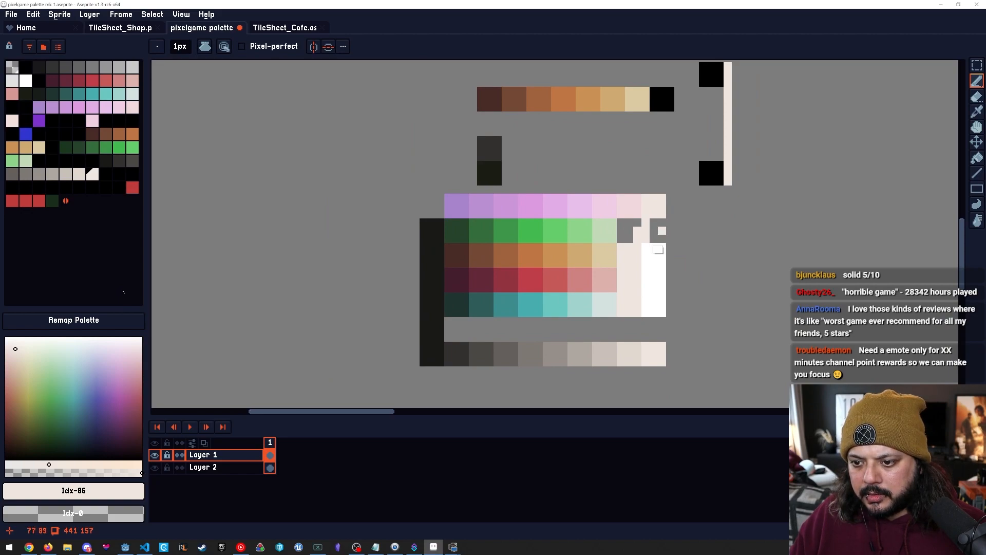
key(h)
drag(654, 231, 707, 236)
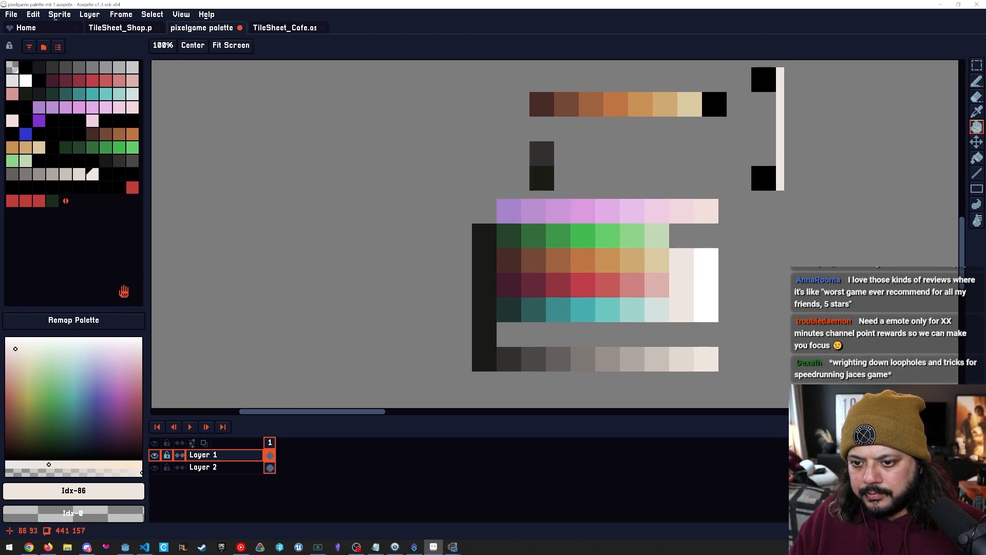
Sample the first swatch of the lilac ramp and desaturate and darken that palette entry to #987bb8.
key(space)
scroll(525, 224, up, 1)
alt+click(507, 217)
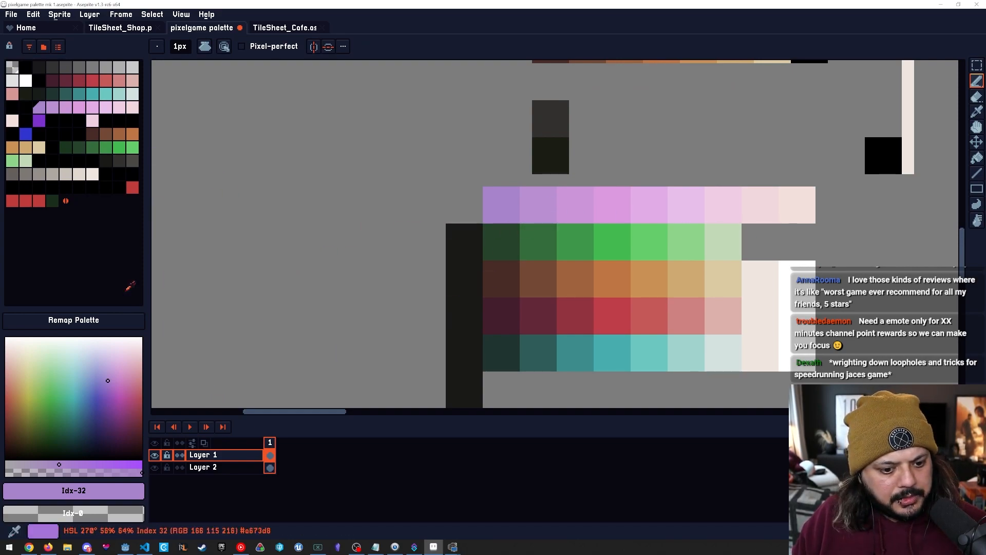
drag(59, 464, 46, 464)
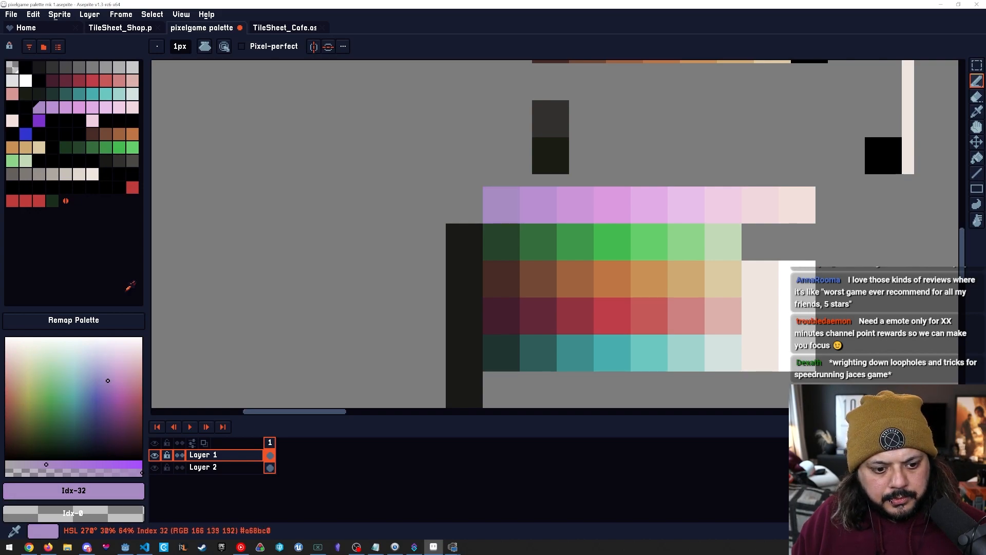
drag(108, 380, 106, 385)
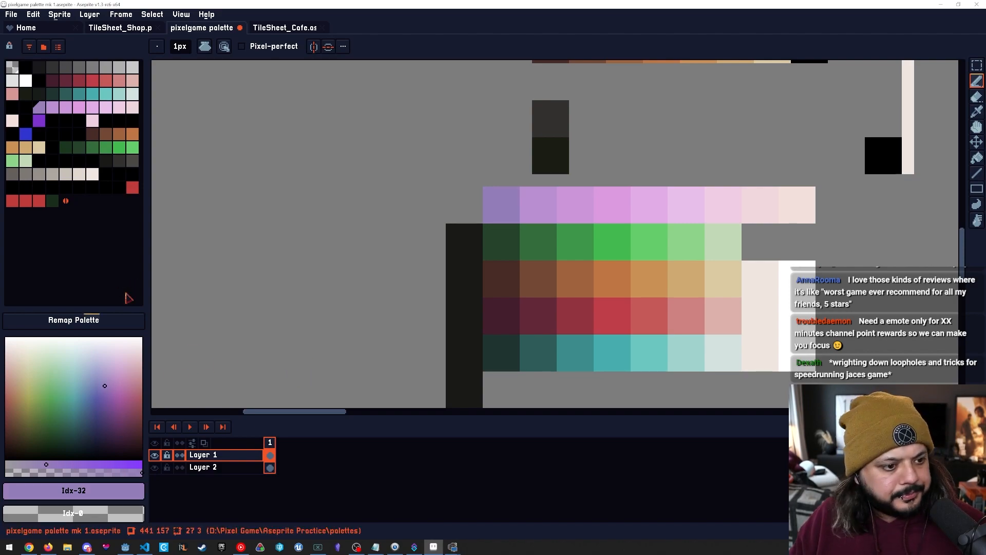
key(])
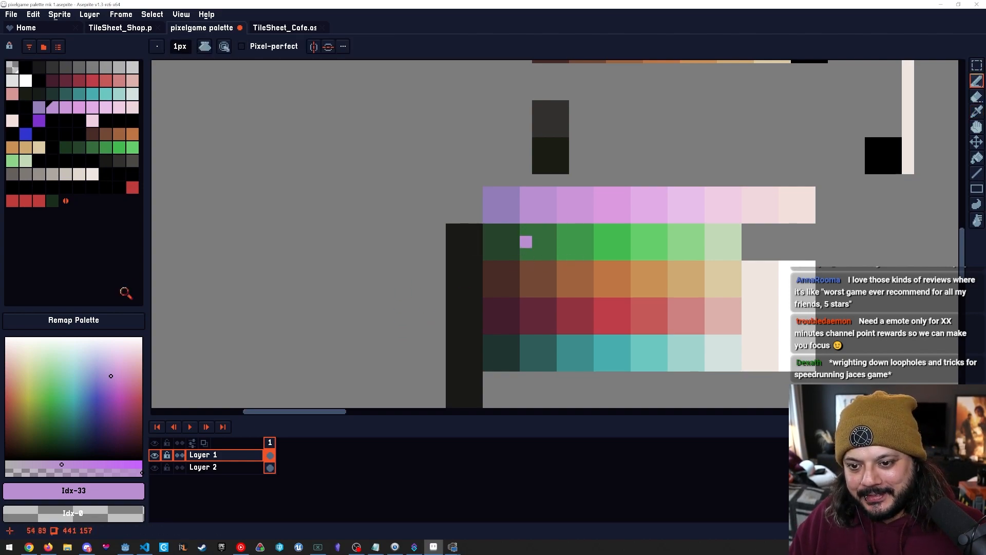
Shift the lilac ramp's first swatch to a slightly darker, redder purple, #9970b2.
scroll(538, 242, up, 1)
alt+click(502, 214)
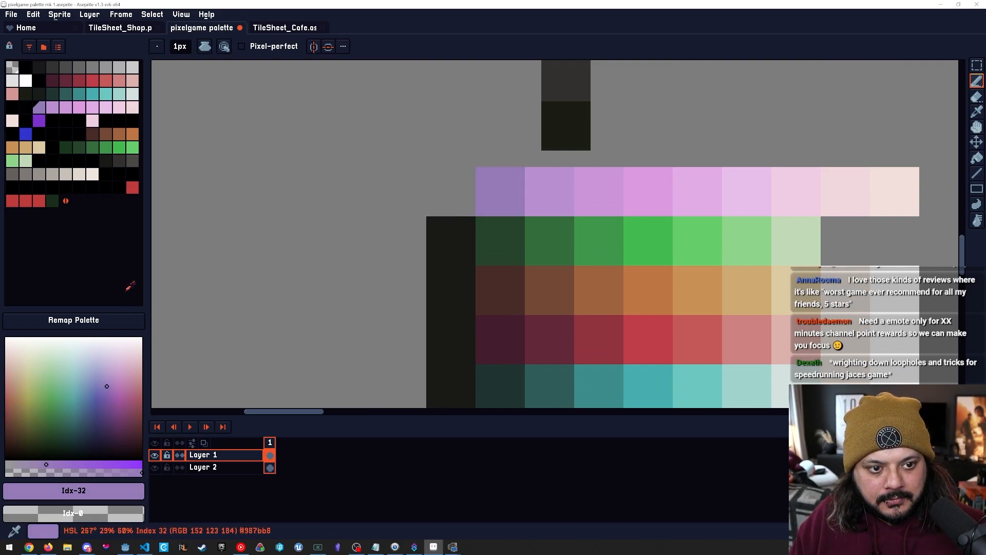
drag(107, 386, 110, 390)
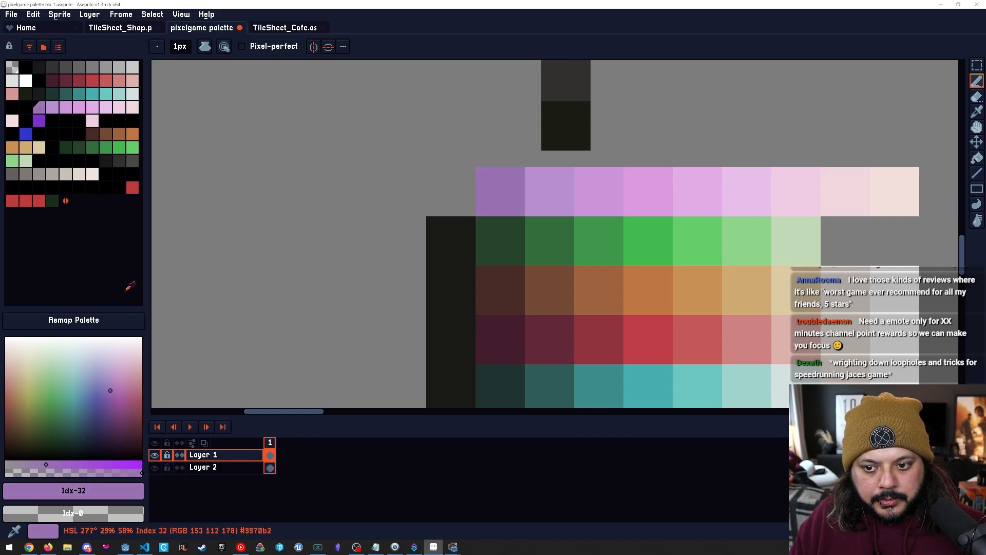
key(space)
drag(616, 307, 558, 299)
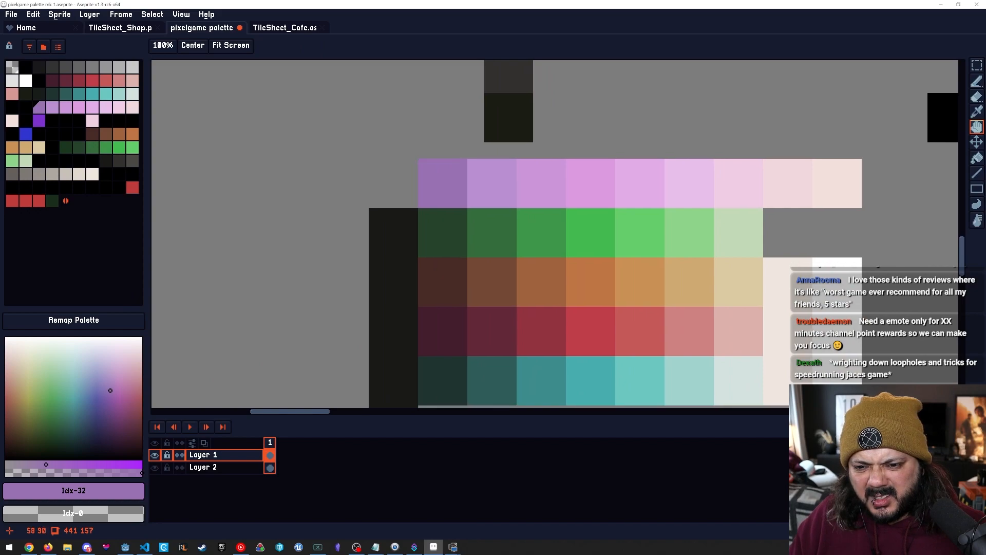
Darken the second swatch of the lilac ramp to #ac7fc3, switching between neighbouring palette entries for comparison.
alt+click(487, 205)
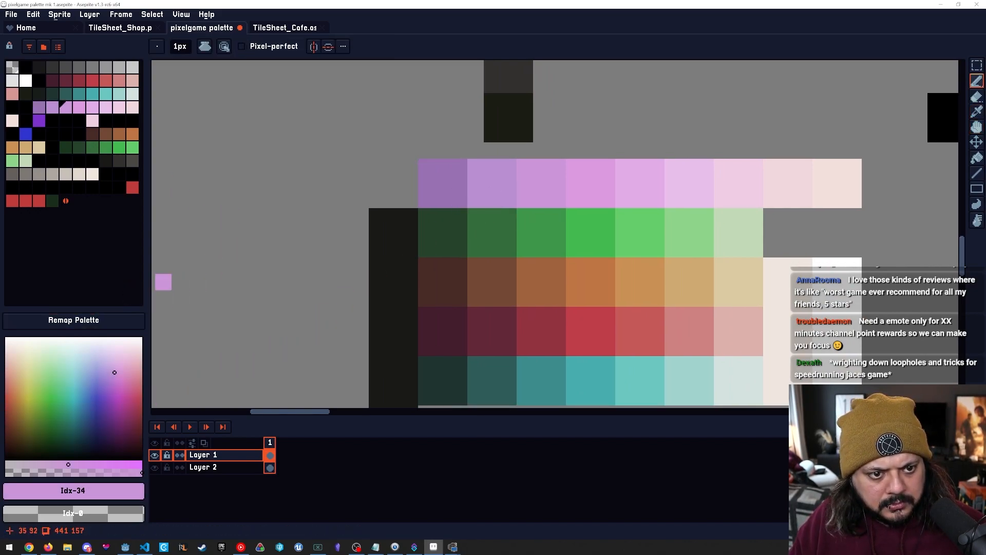
key(bracketleft)
key(bracketleft)
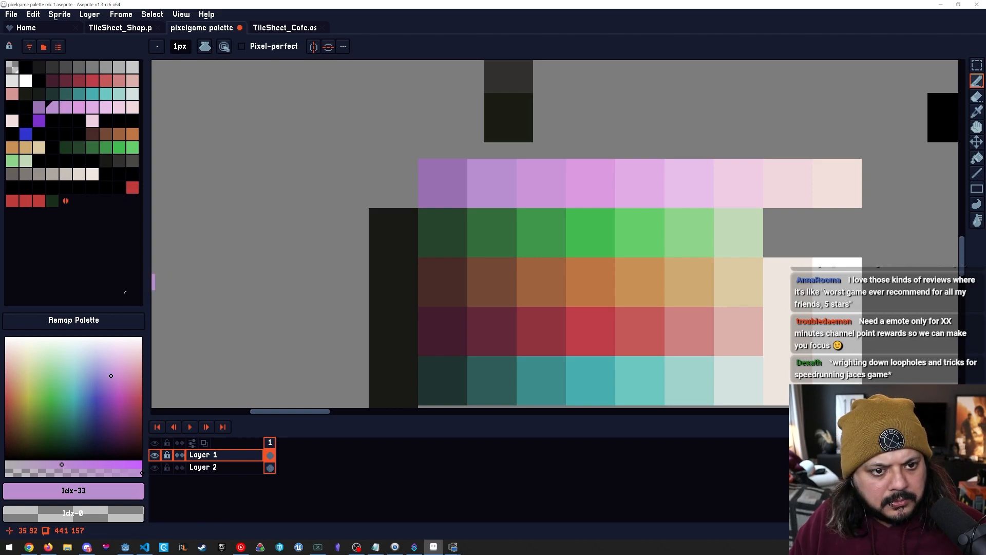
key(bracketright)
key(bracketright)
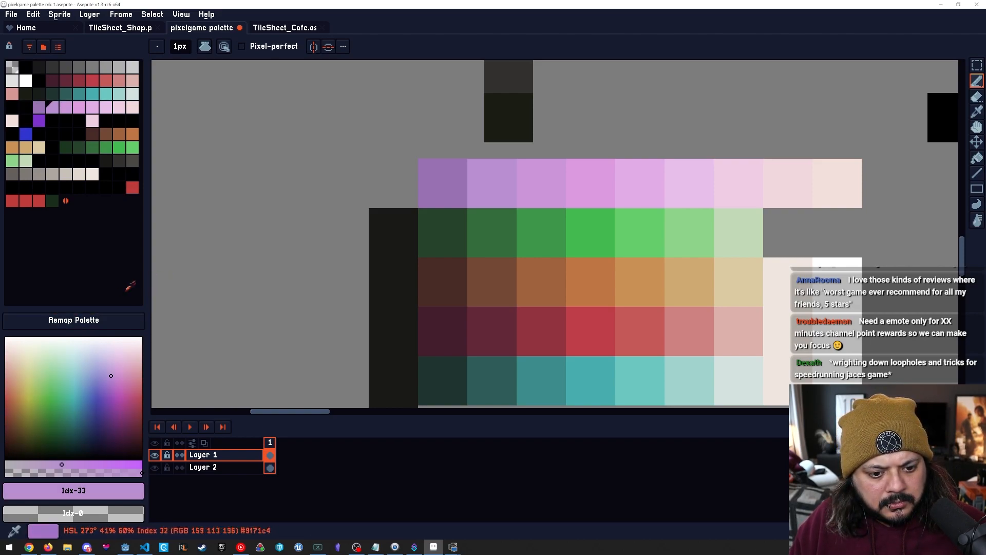
key(bracketleft)
click(112, 384)
drag(111, 382, 112, 383)
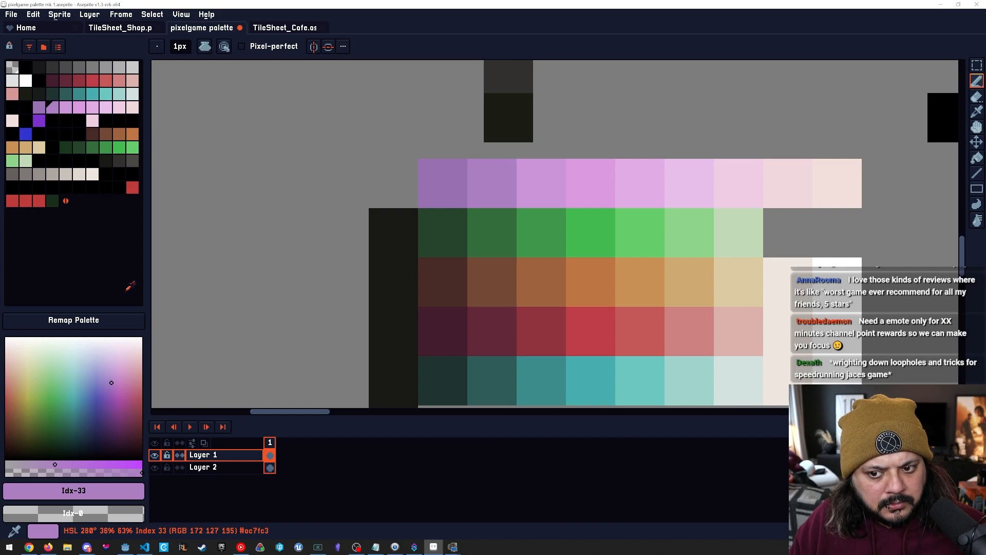
key(bracketleft)
key(bracketright)
key(bracketright)
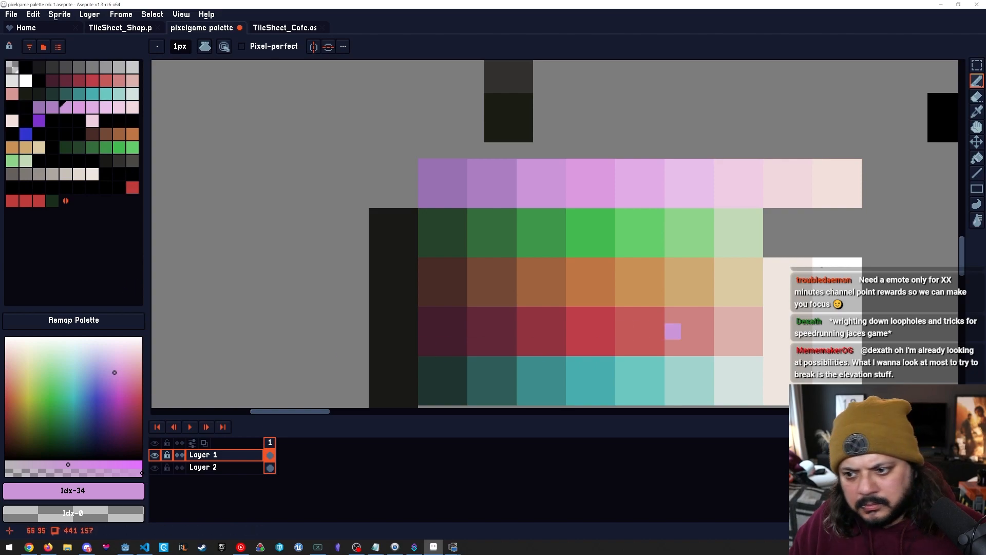
Try filling the last swatch of the lilac-to-pink row with the sampled white using the Paint Bucket.
drag(656, 332, 647, 327)
mouse_move(747, 260)
mouse_down()
mouse_move(611, 260)
mouse_move(628, 266)
mouse_move(627, 329)
mouse_move(614, 337)
mouse_move(605, 283)
mouse_up()
scroll(654, 237, up, 2)
key(z)
alt+click(689, 212)
alt+click(670, 296)
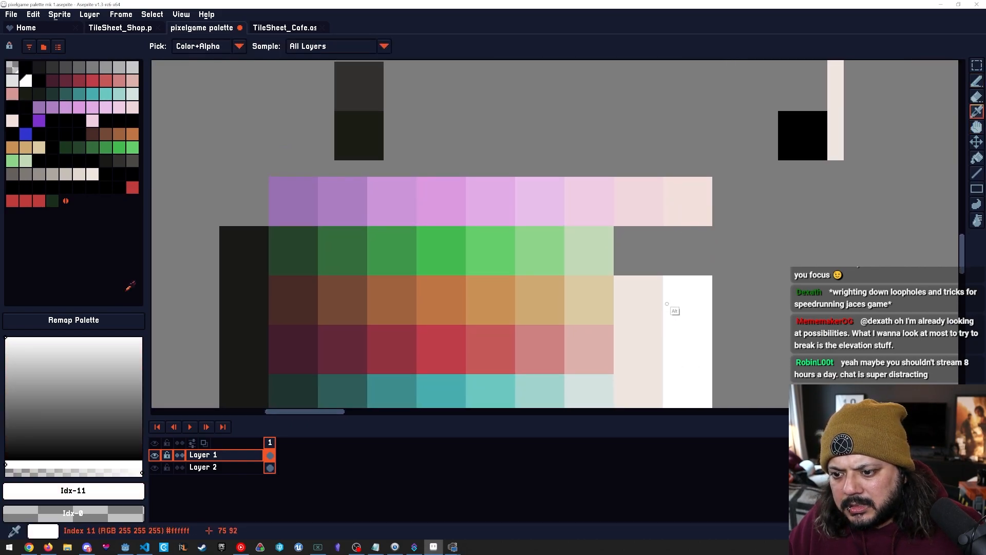
key(g)
click(687, 217)
drag(697, 329, 630, 330)
drag(630, 330, 584, 208)
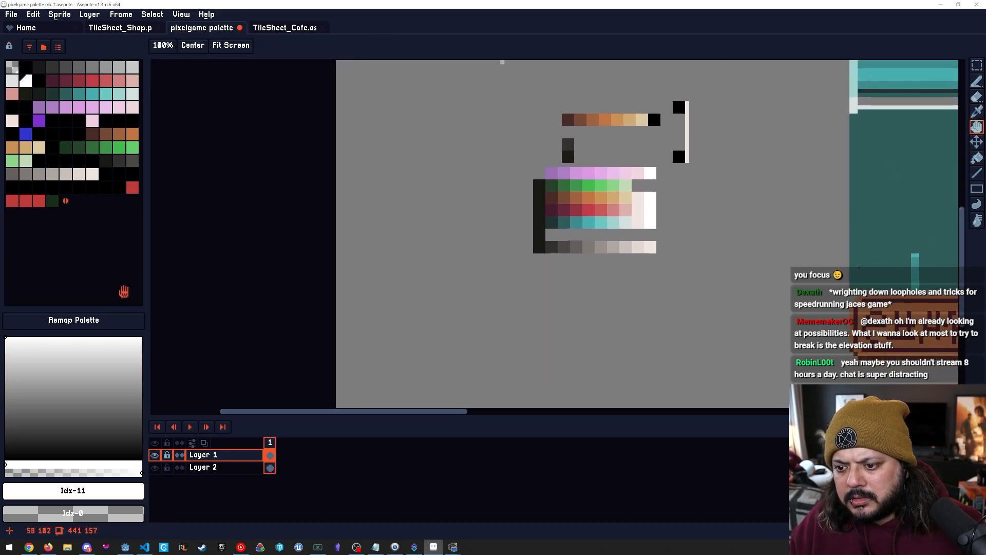
Try filling the second-to-last swatch of the lilac-to-pink row with the sampled cream #efe7e0.
key(alt)
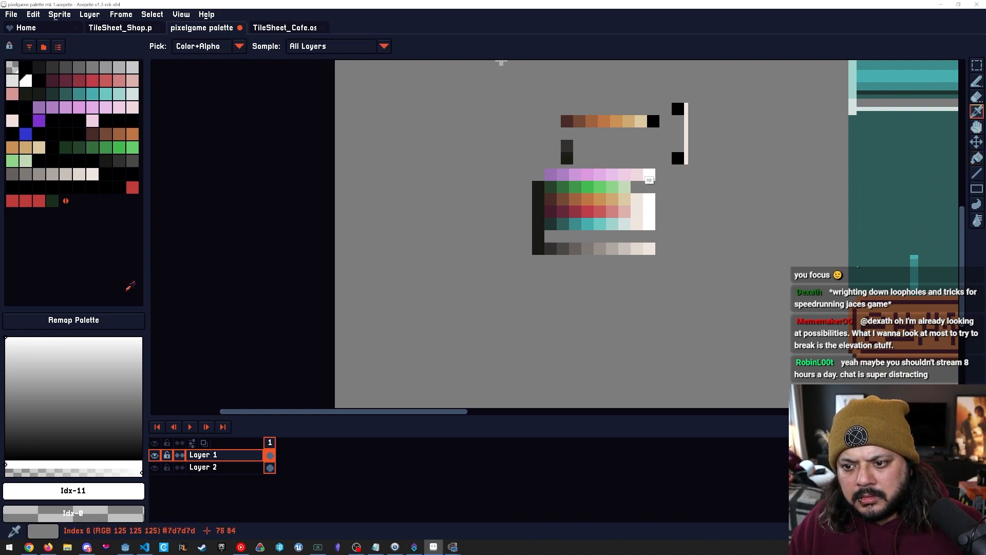
alt+click(636, 229)
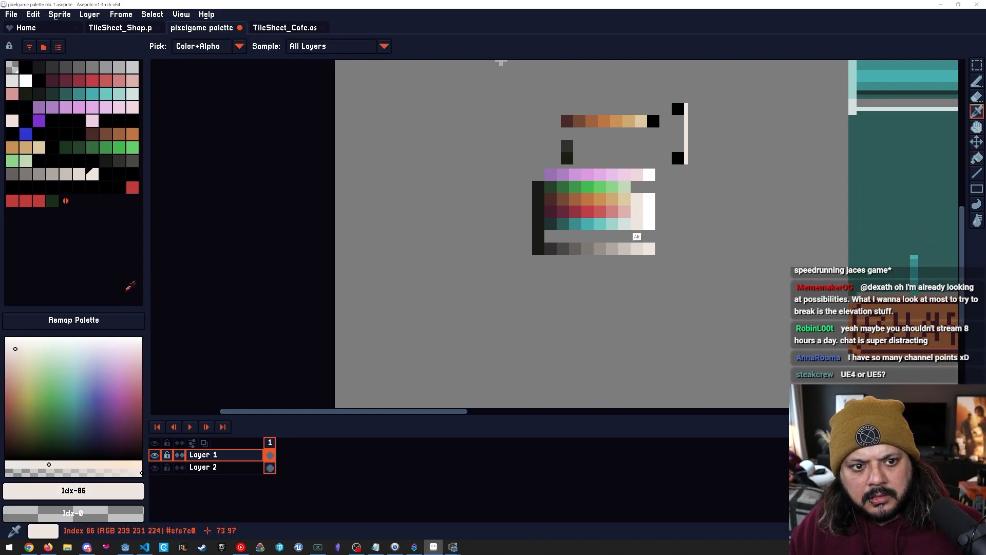
alt+click(652, 178)
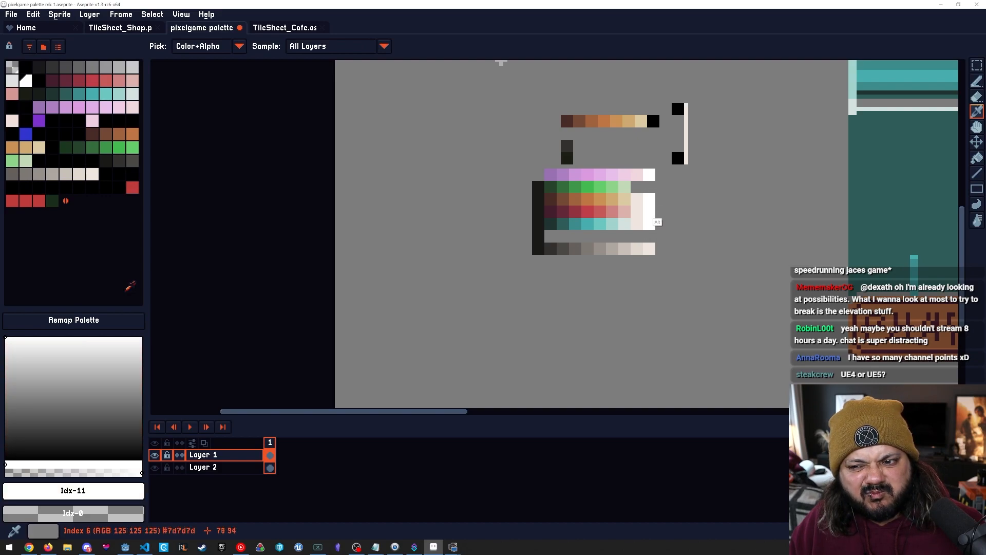
alt+click(637, 249)
click(637, 175)
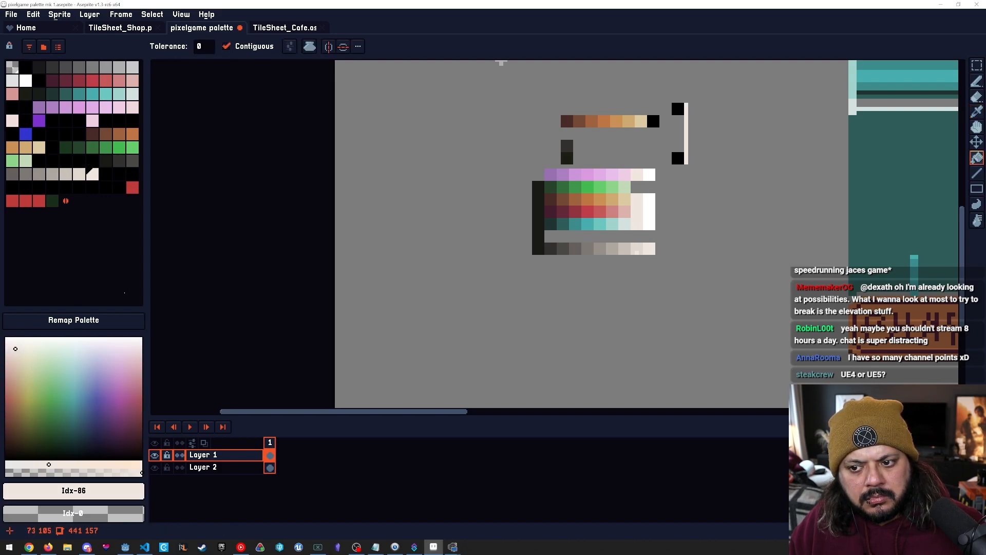
Undo the white and cream fills and fill the last swatch of the lilac-to-pink row with cream.
key(ctrl+z)
key(ctrl+z)
drag(603, 240, 596, 259)
click(638, 191)
mouse_move(583, 210)
mouse_down()
mouse_move(606, 211)
mouse_move(562, 207)
mouse_move(578, 213)
mouse_up()
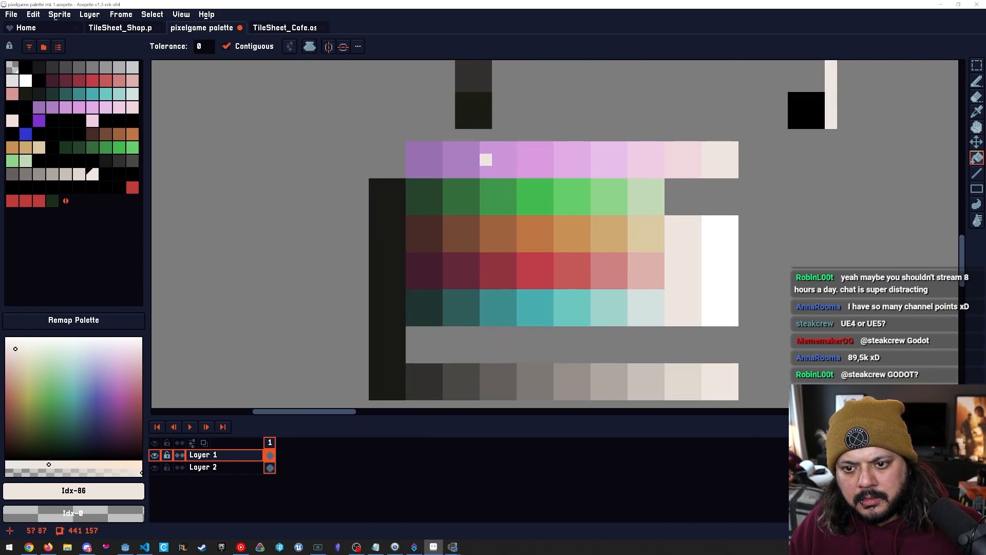
Select the first swatch's palette entry in the lilac ramp and darken it to #9166ad.
alt+click(468, 174)
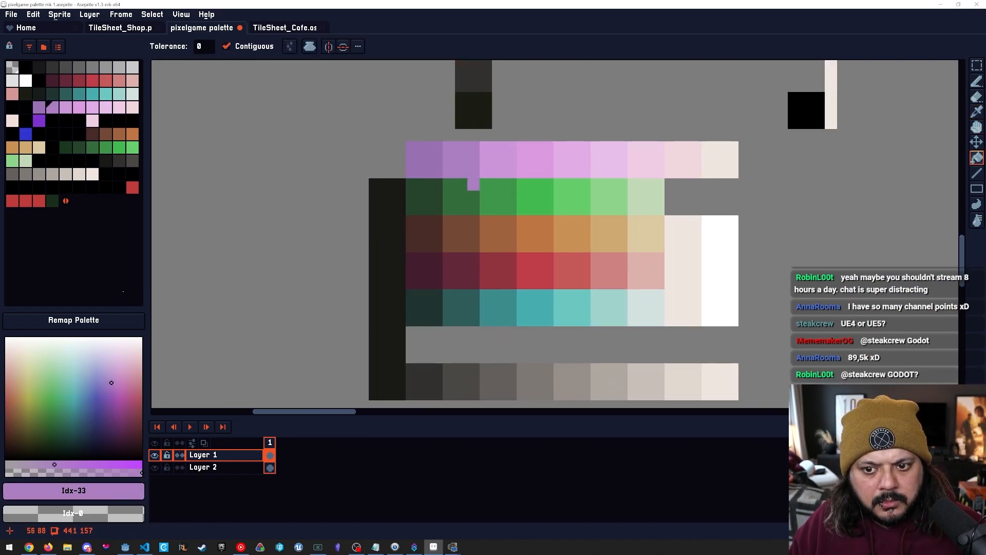
key(9)
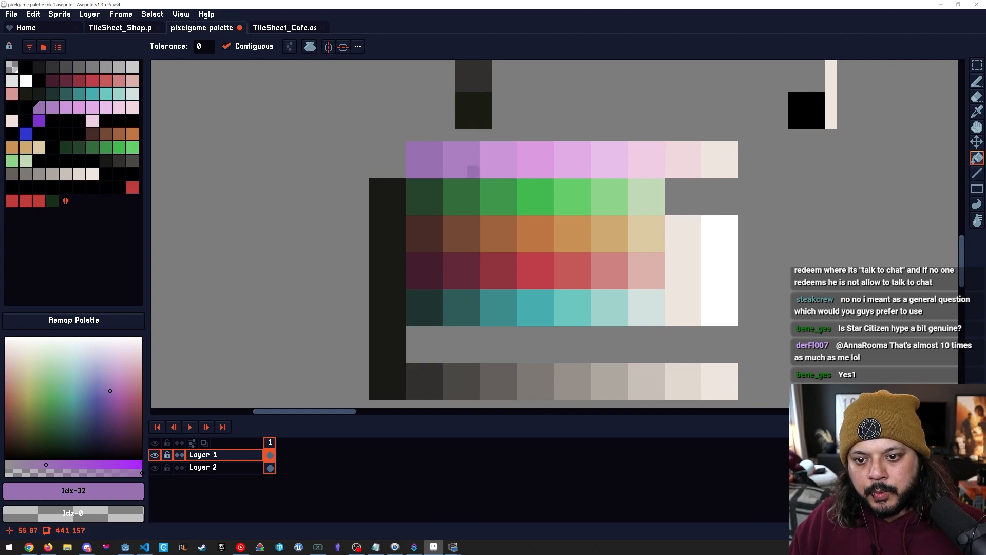
scroll(450, 166, up, 1)
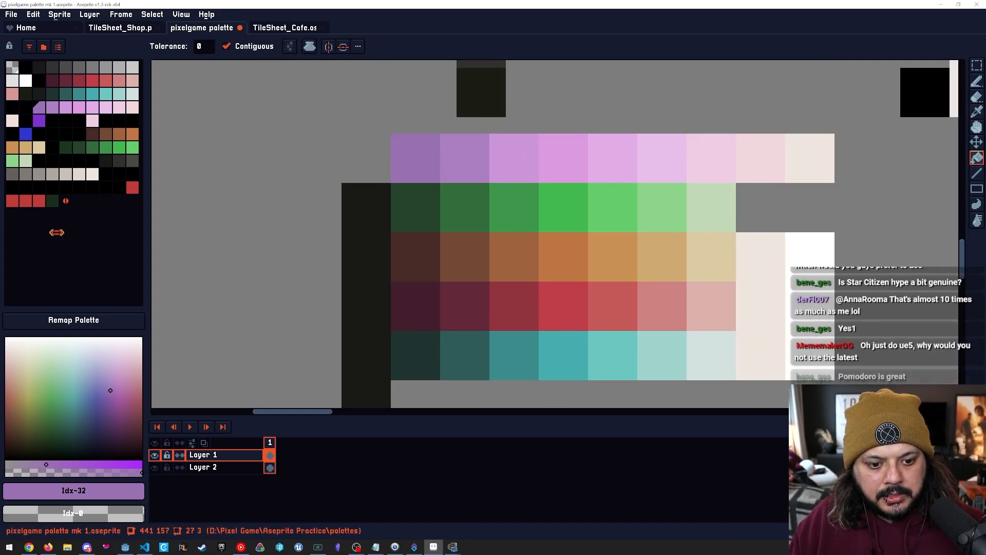
drag(111, 390, 109, 395)
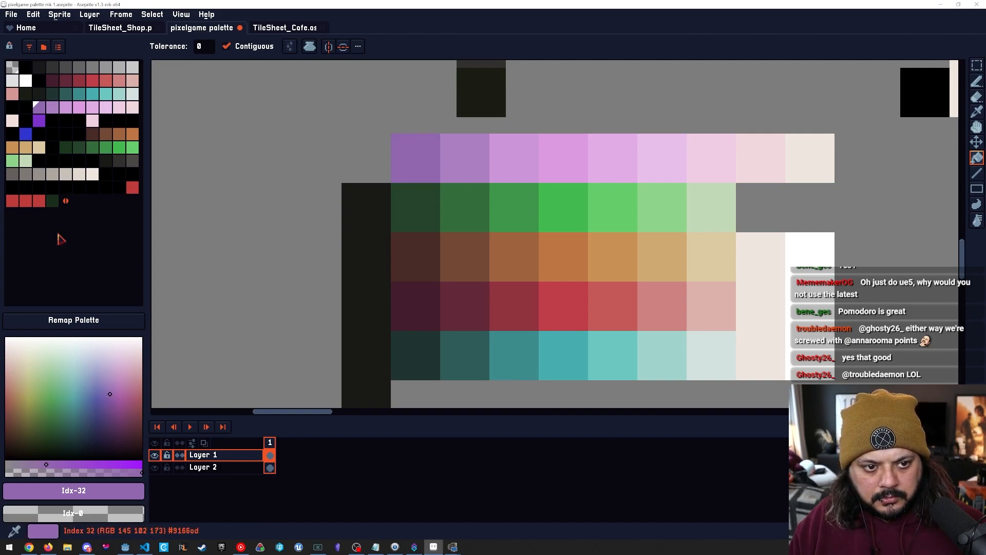
Adjust the lilac ramp's second swatch to #a97ec2 and select the third swatch's palette entry.
key(bracketright)
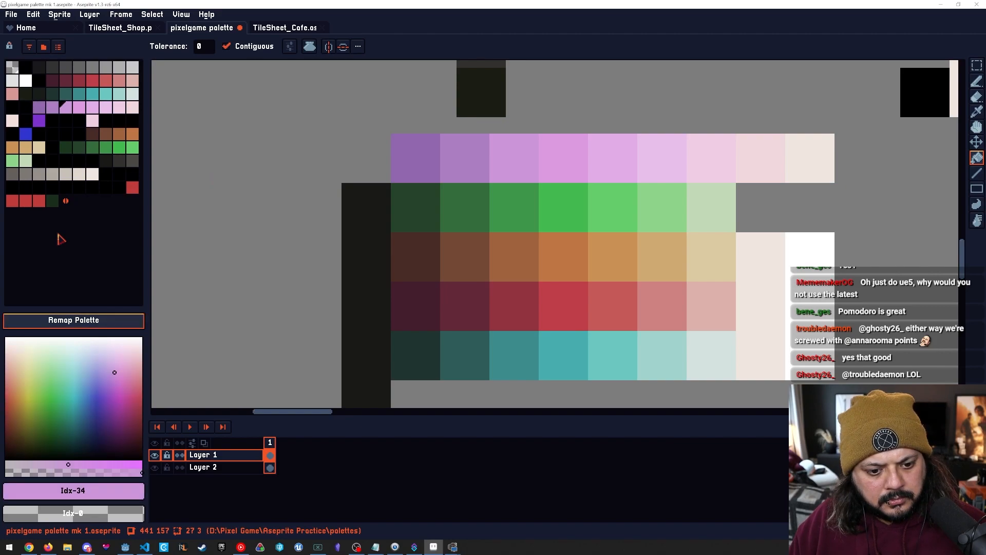
key(bracketleft)
key(bracketright)
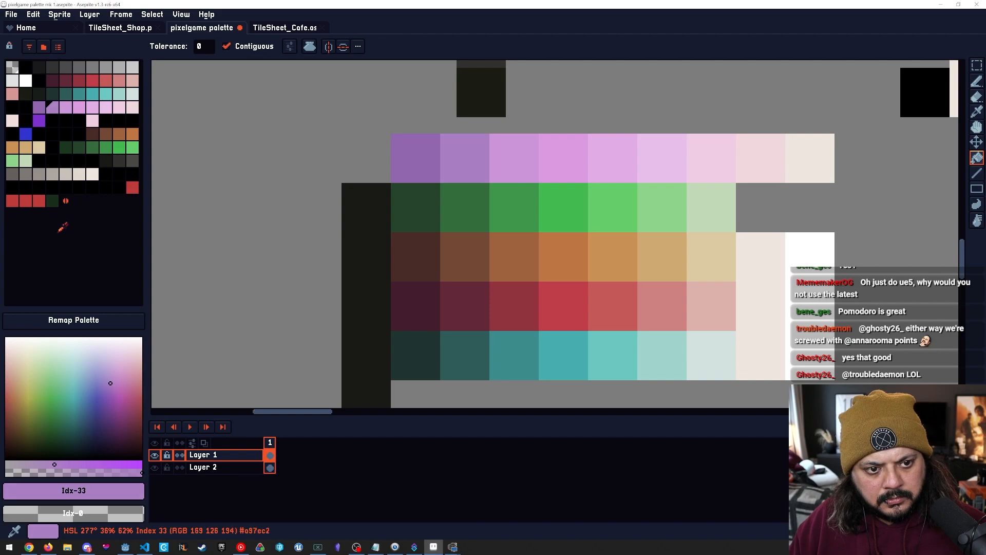
key(bracketleft)
key(bracketright)
key(bracketright)
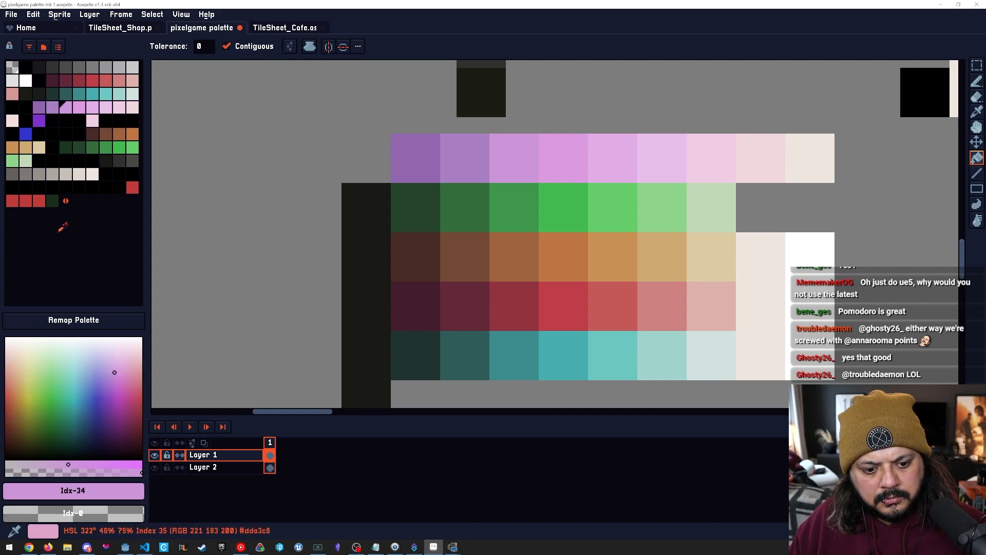
Desaturate the lilac ramp's third, fourth and fifth swatches slightly, setting the third to #c998d5.
key(bracketright)
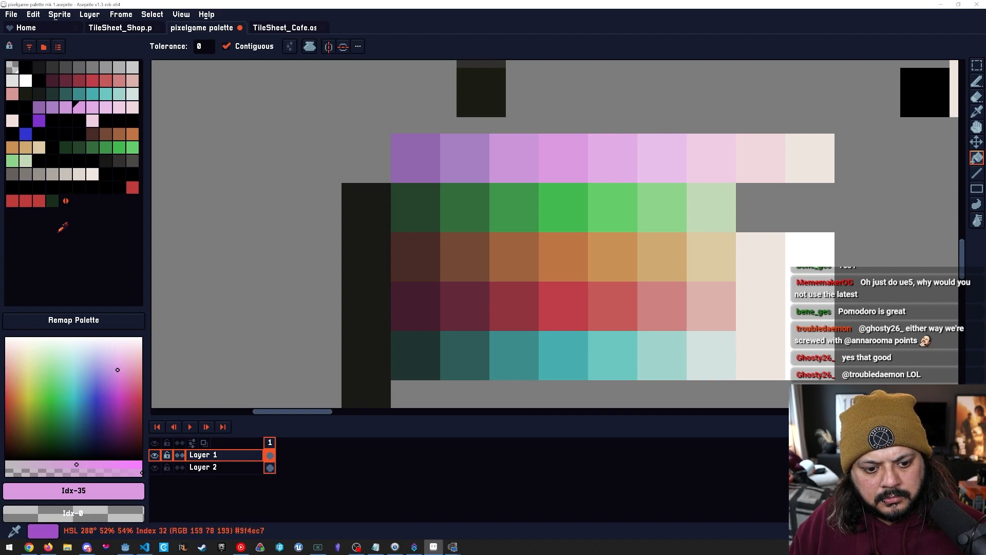
key(bracketleft)
key(bracketleft)
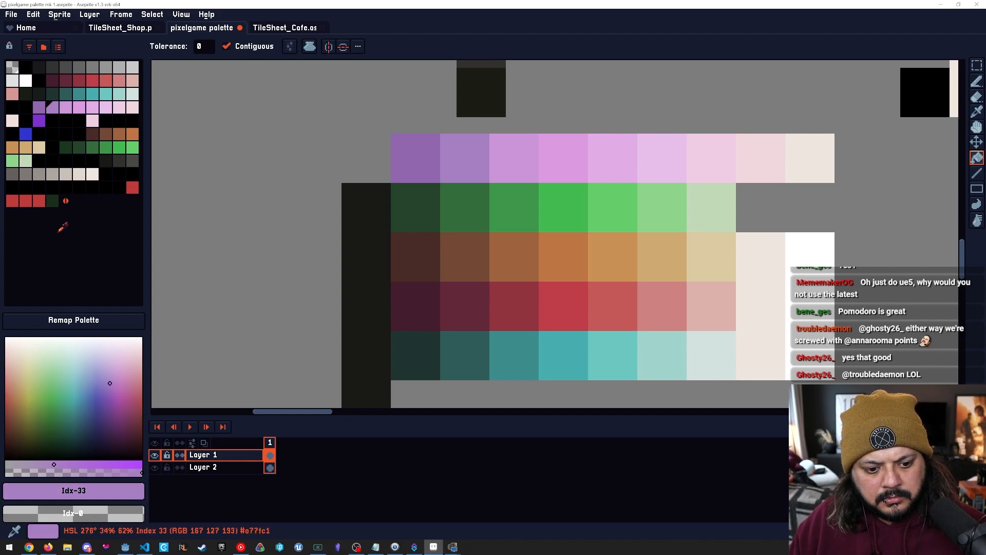
key(bracketright)
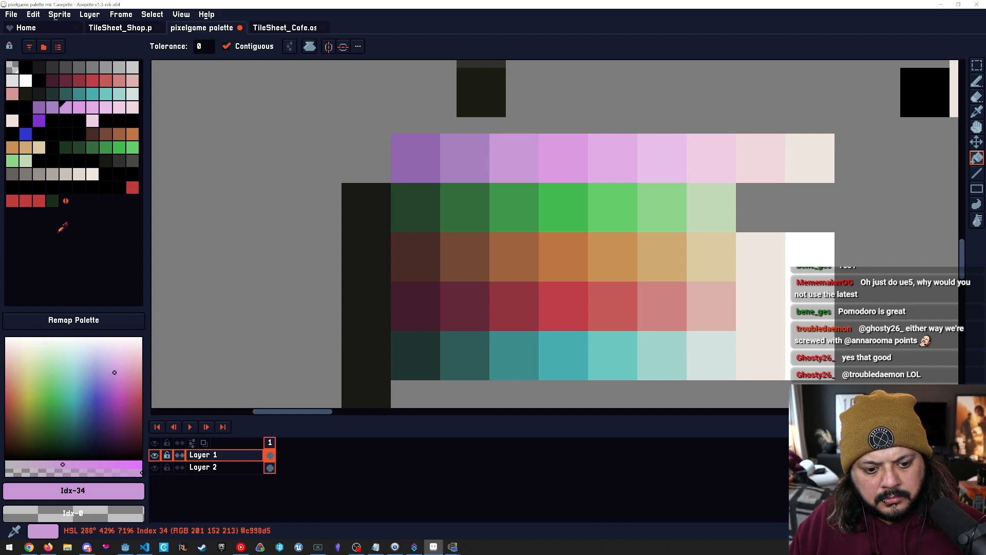
key(bracketright)
key(bracketright)
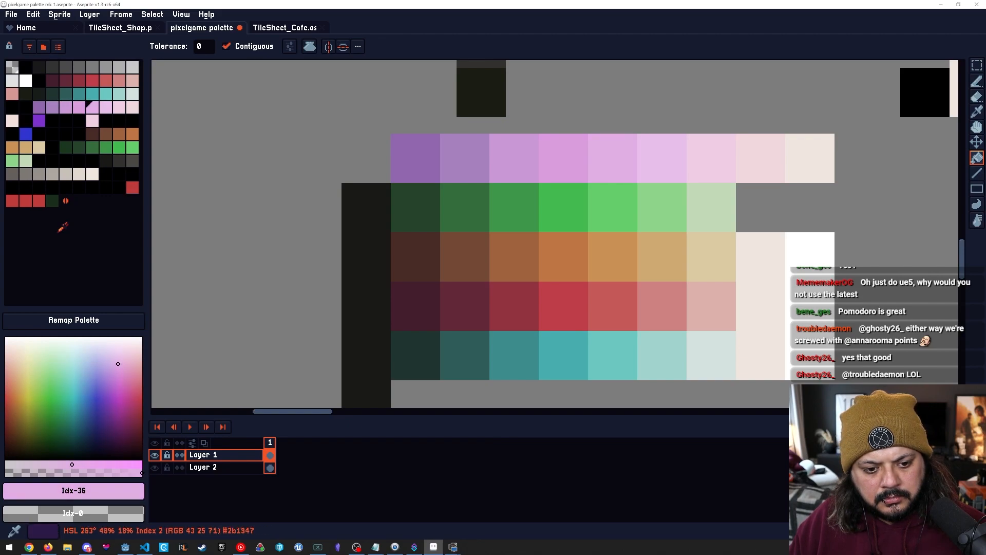
Mute the lilac ramp's two palest pink swatches, setting the seventh to #e8d3e2 and the eighth to #eadce0.
key(bracketright)
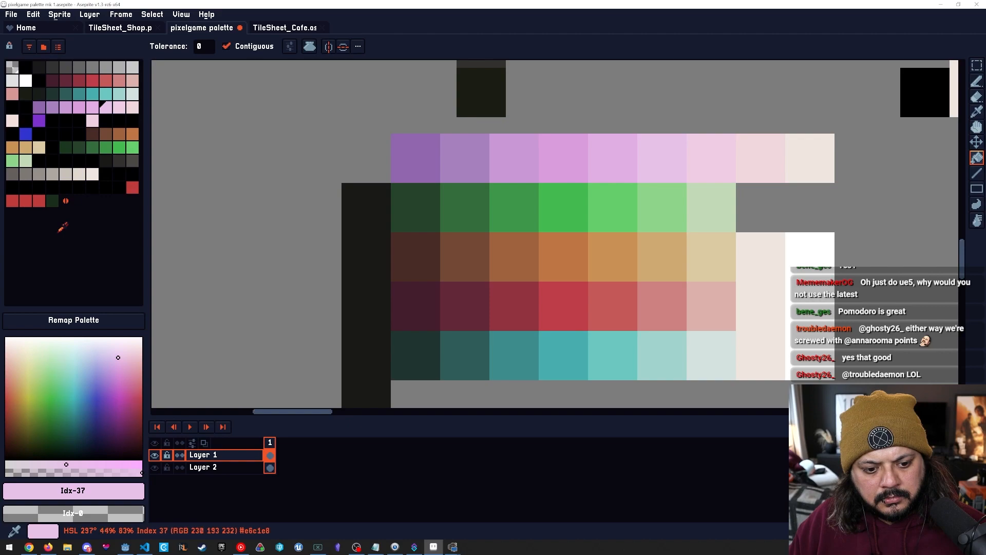
key(bracketright)
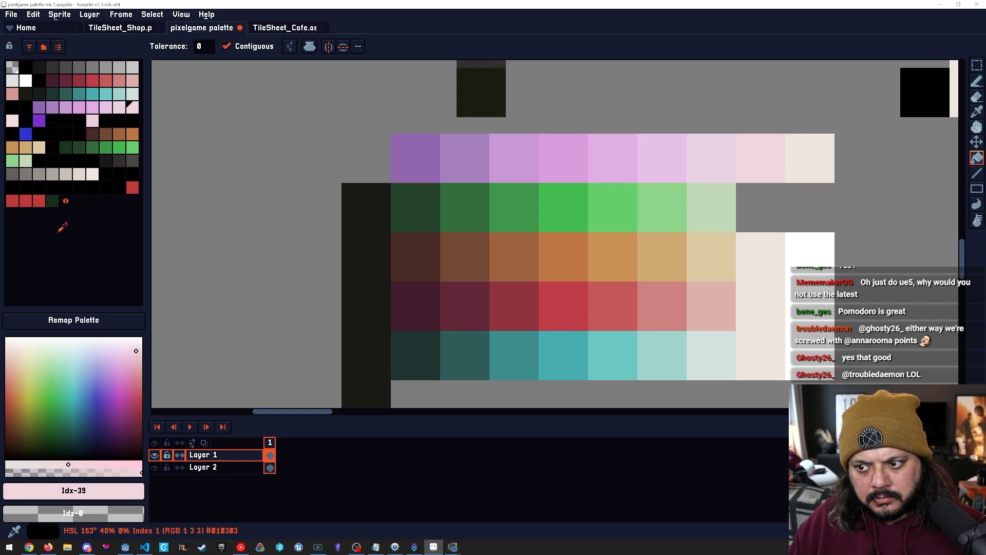
key(bracketright)
drag(34, 464, 39, 464)
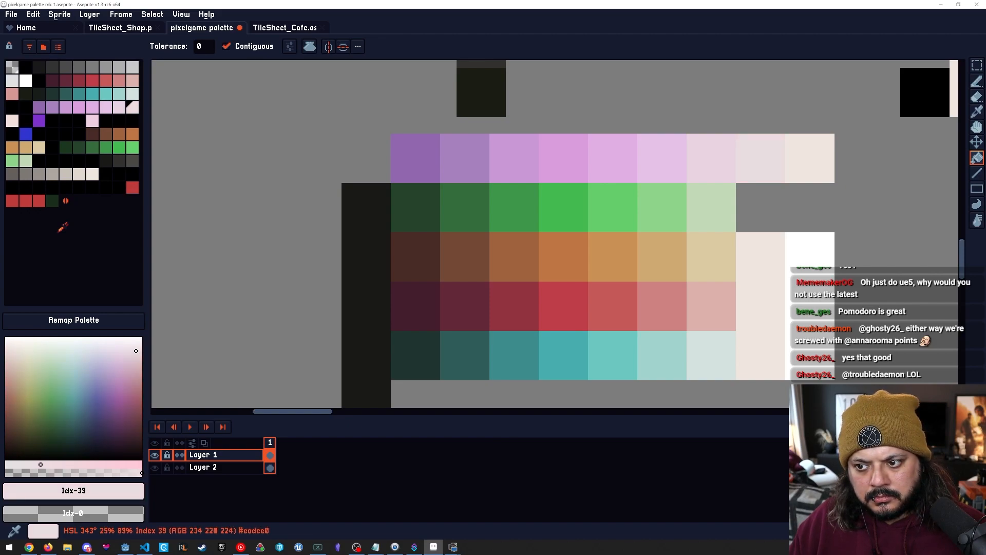
Sample the cream #efe7e0 from the neighbouring rows and paint over the lilac row's eighth swatch with the Pencil.
drag(706, 314, 601, 310)
drag(601, 310, 565, 310)
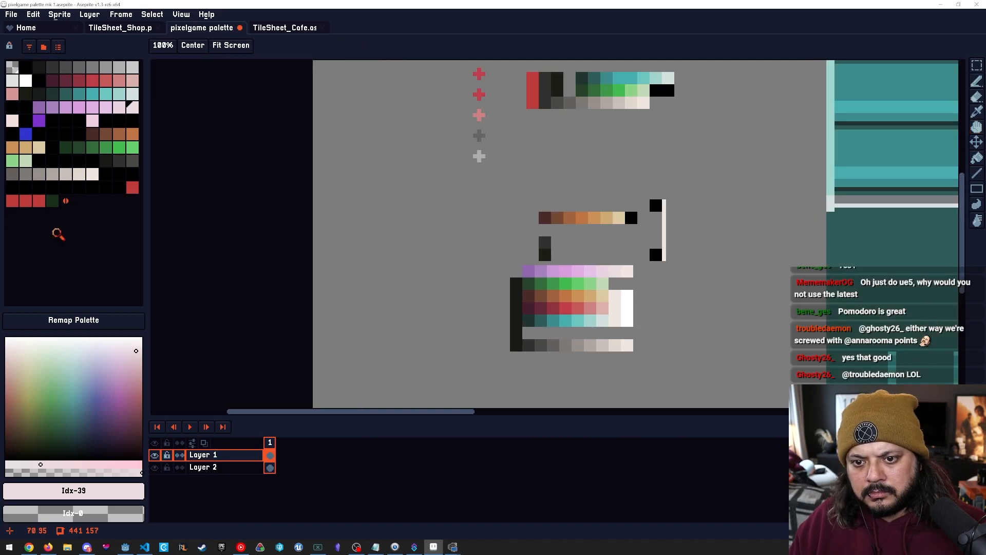
scroll(601, 310, up, 3)
key(alt)
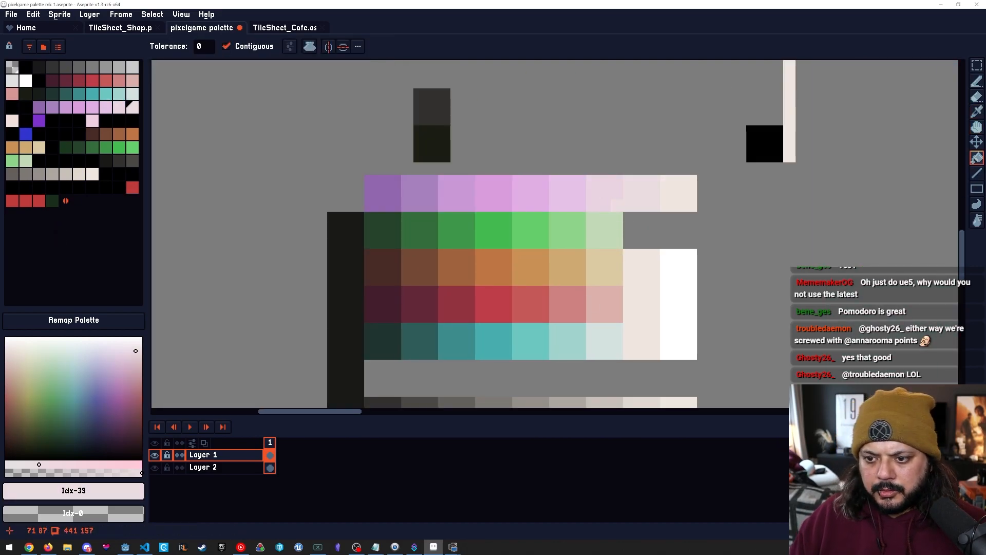
alt+click(639, 284)
key(b)
drag(641, 205, 653, 194)
key(ctrl+z)
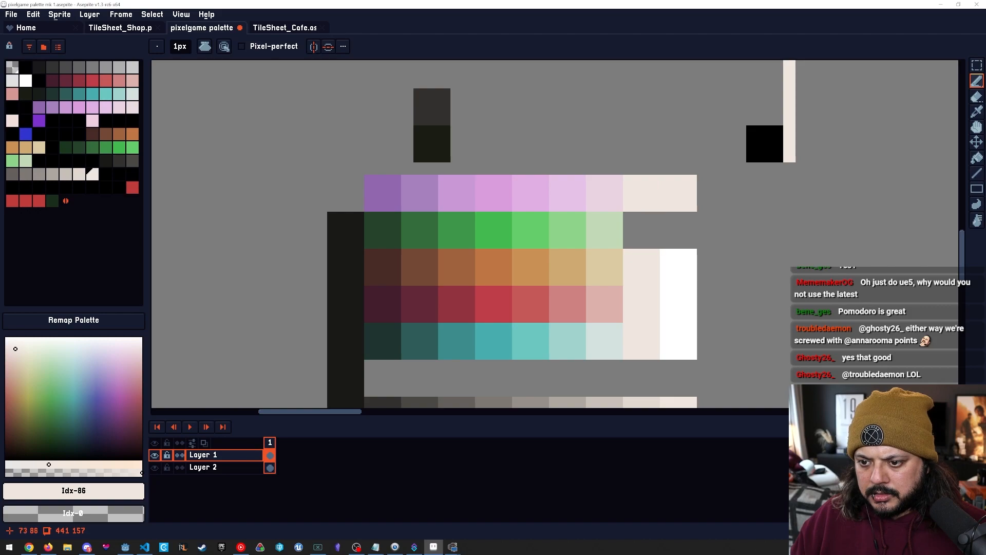
Extend the cream column through the green row, then sample white and extend the white column through the green and lilac rows.
click(628, 218)
mouse_move(629, 218)
mouse_down()
mouse_move(629, 242)
mouse_move(642, 230)
mouse_move(641, 243)
mouse_move(606, 297)
mouse_up()
alt+click(632, 287)
click(620, 208)
mouse_move(619, 208)
mouse_down()
mouse_move(619, 271)
mouse_move(644, 258)
mouse_move(644, 221)
mouse_move(632, 209)
mouse_move(632, 262)
mouse_up()
Try painting the sampled pale pink #e8d3e2 over the cream swatch in the lilac row.
key(space)
key(minus)
key(minus)
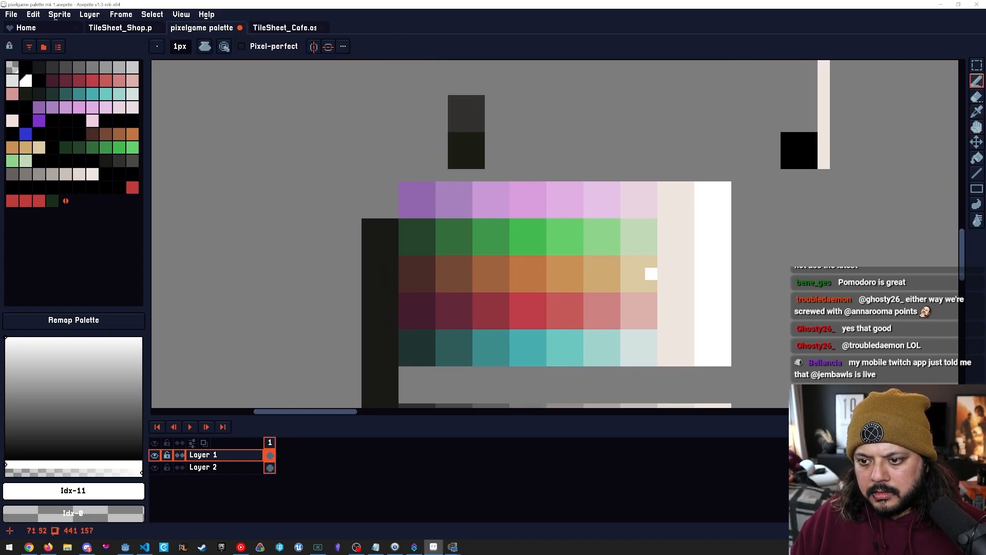
drag(607, 294, 661, 294)
drag(763, 254, 603, 219)
alt+click(602, 180)
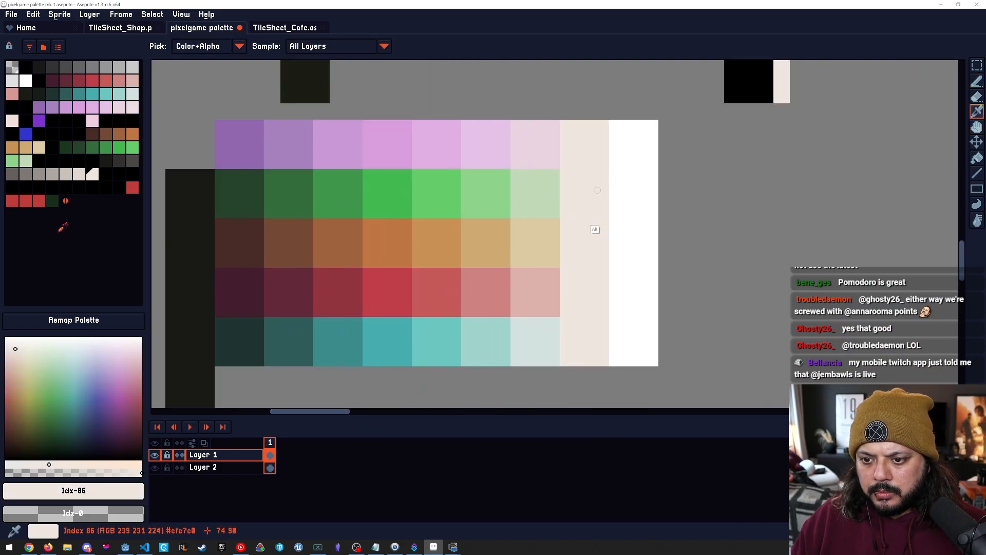
alt+click(538, 156)
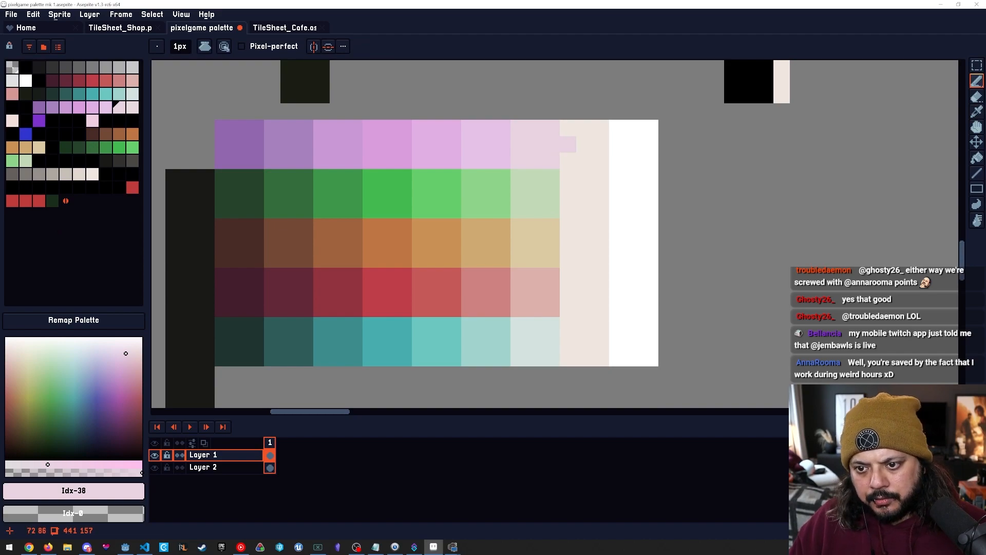
drag(568, 144, 601, 128)
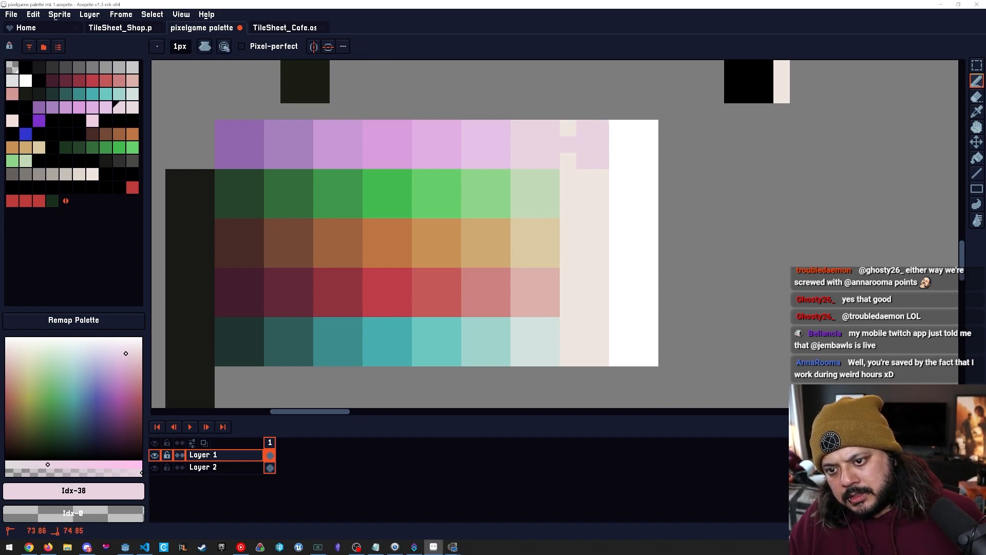
key(ctrl+z)
Sample the lilac row's first swatch and darken its palette entry to #6a4683.
key(h)
drag(453, 276, 512, 327)
key(ctrl+space)
key(b)
alt+click(352, 143)
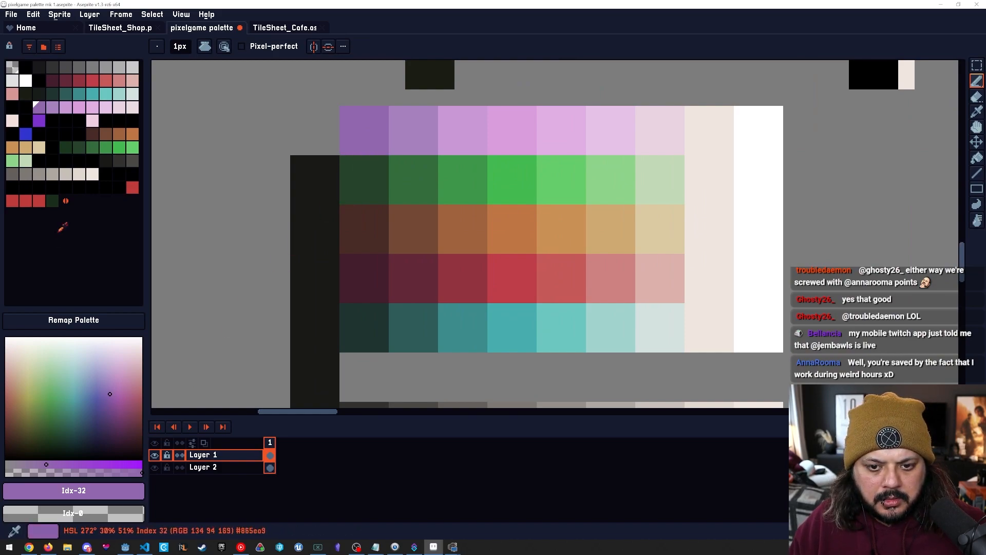
click(108, 401)
drag(109, 400, 108, 402)
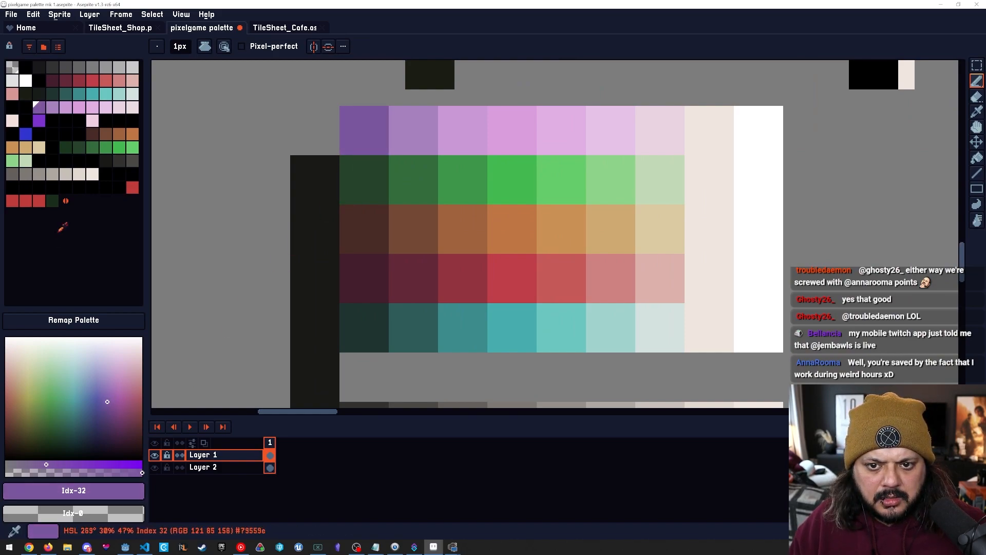
key(ctrl+z)
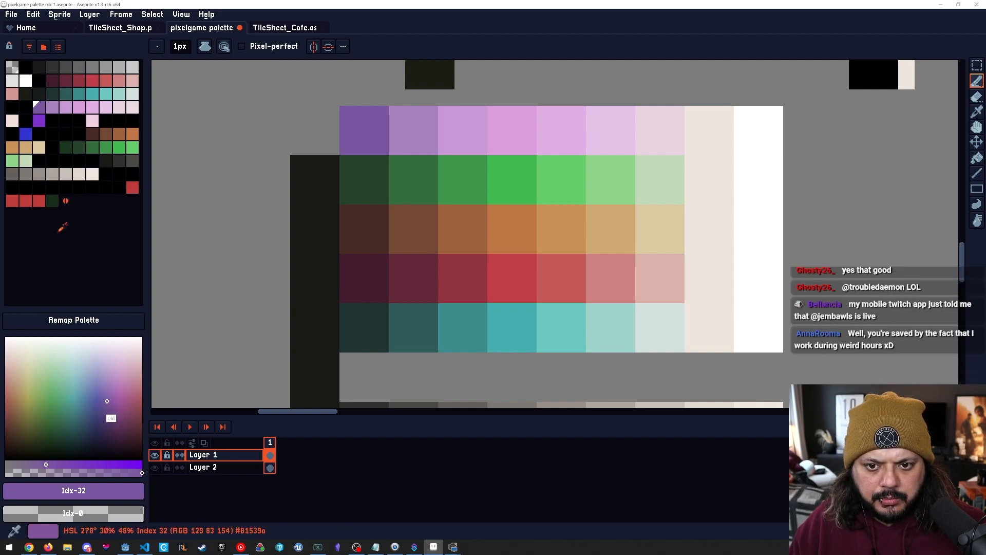
click(104, 415)
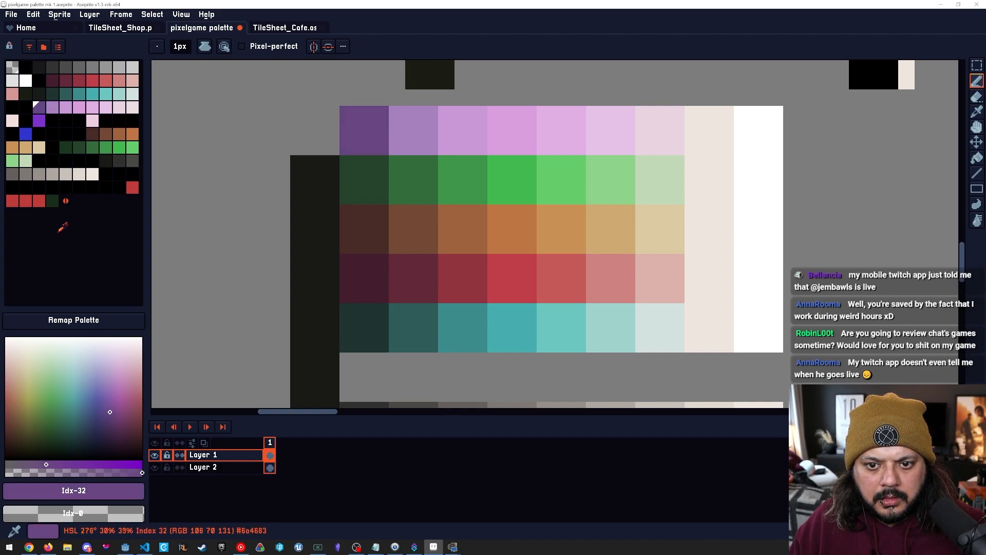
Select the palette entry of the lilac ramp's second swatch and darken it to a deeper purple.
key(bracketright)
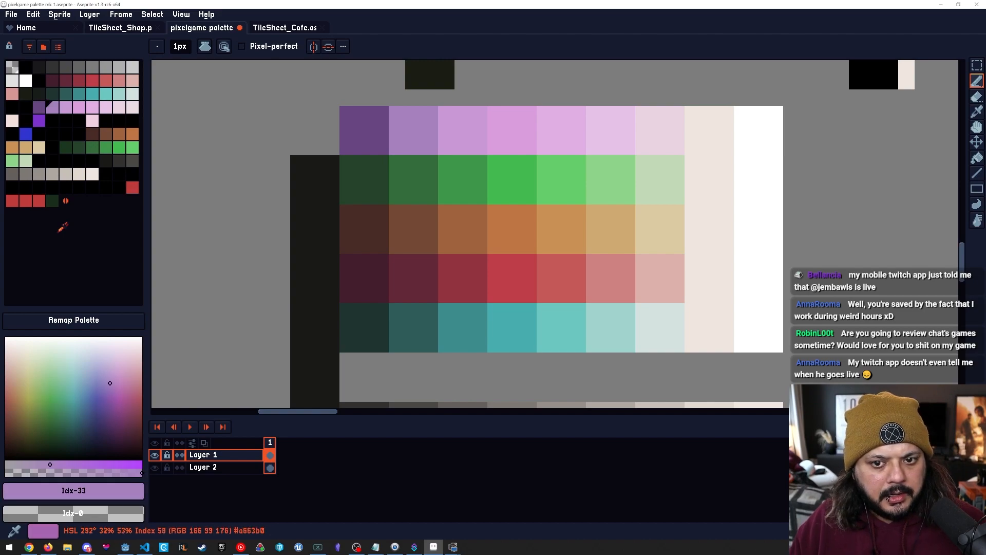
key(bracketleft)
key(bracketright)
key(bracketleft)
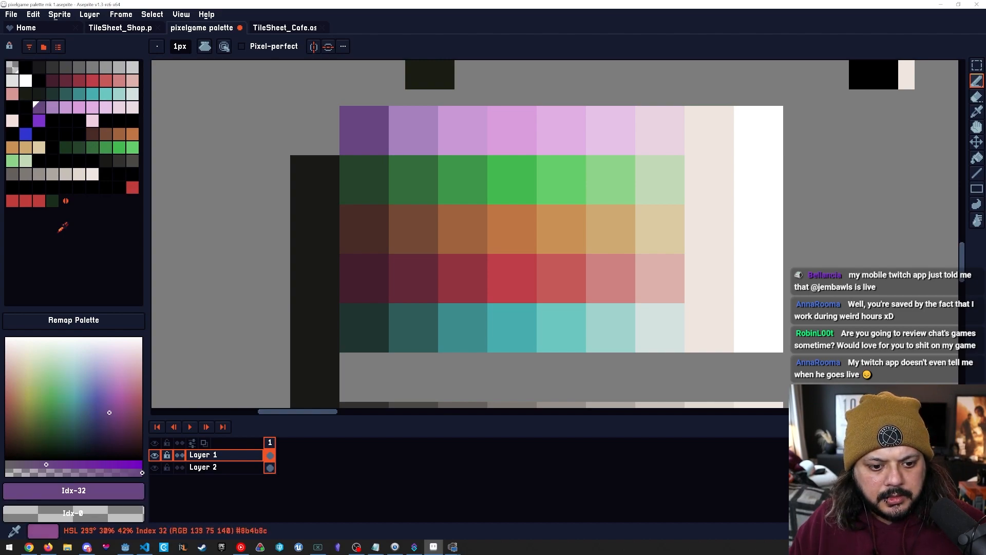
key(bracketright)
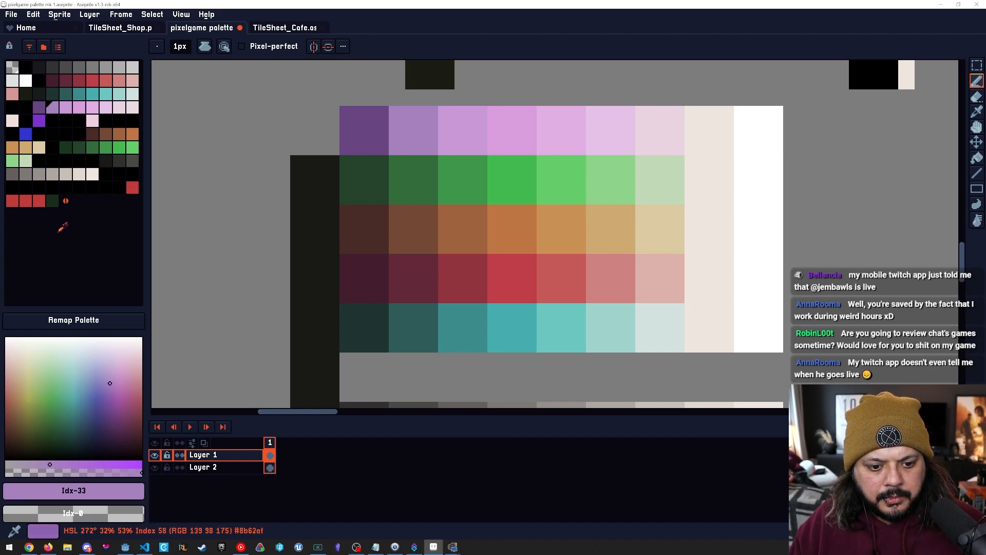
click(109, 394)
drag(111, 396, 111, 395)
Select the palette entry of the lilac ramp's third swatch and set it to the stronger orchid #c883cc.
key(])
click(114, 376)
drag(114, 378, 118, 380)
Sample the lilac ramp's second swatch again, shift its hue slightly and raise its saturation to get #9a5ab3.
key(space)
mouse_move(595, 262)
mouse_down()
mouse_move(488, 302)
mouse_move(514, 308)
mouse_up()
key(ctrl+space)
mouse_move(514, 308)
mouse_down()
mouse_move(465, 309)
mouse_move(563, 268)
mouse_up()
alt+click(554, 222)
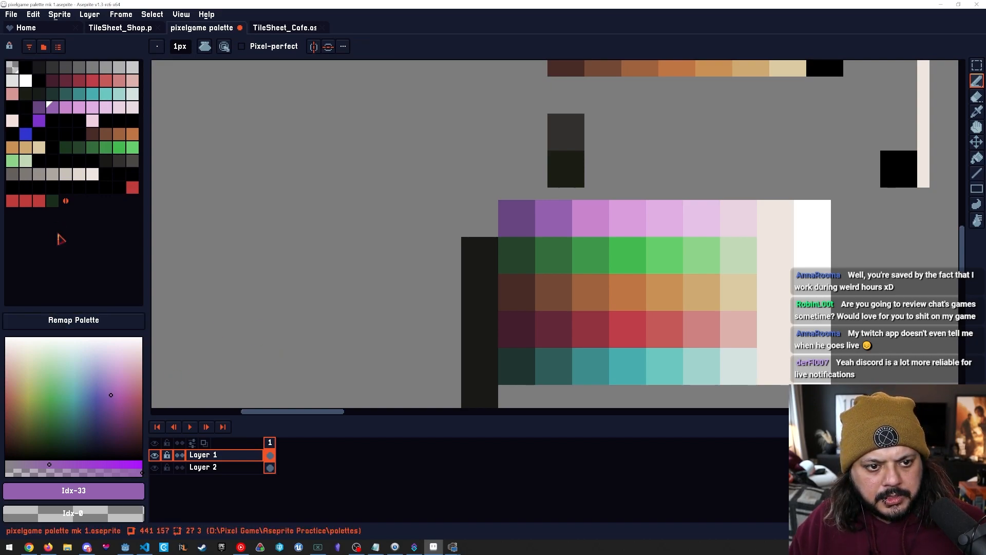
key(bracketleft)
key(bracketright)
key(bracketright)
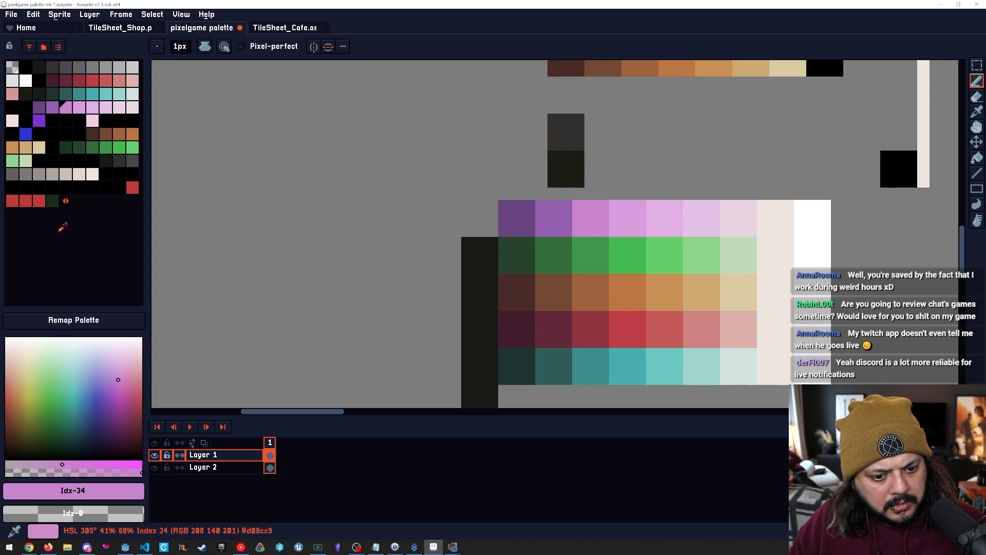
key(bracketleft)
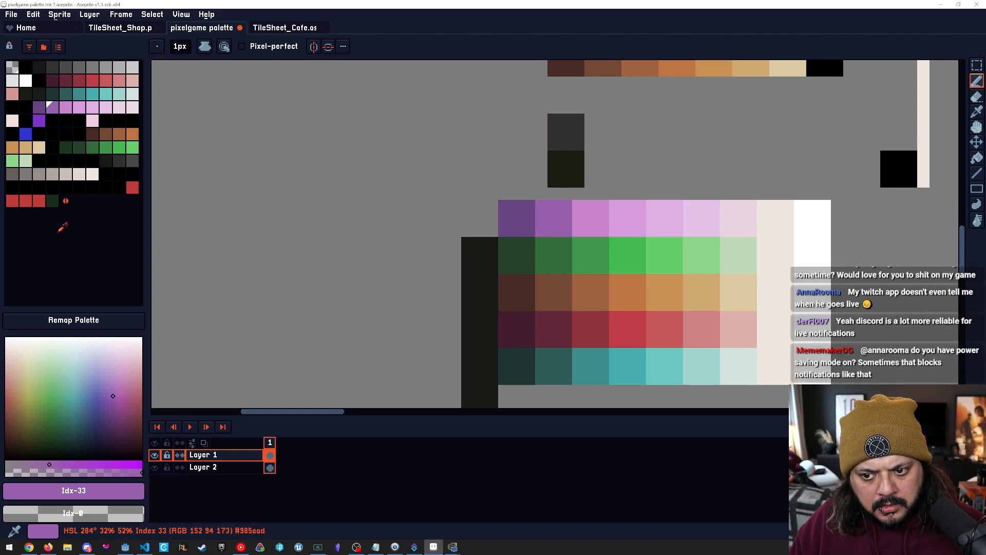
drag(113, 395, 112, 396)
drag(49, 464, 55, 465)
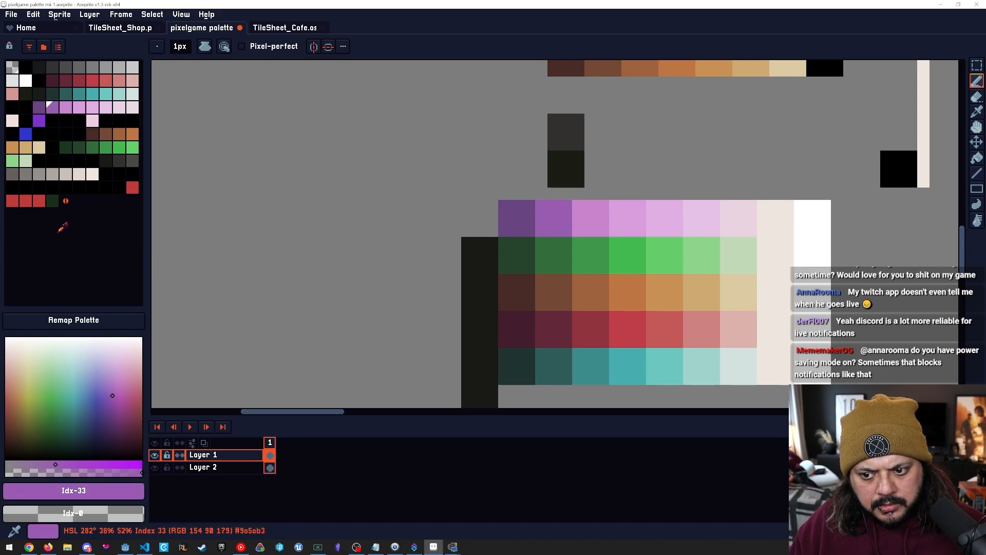
Go through the lilac ramp's palette entries from the dark purple to the palest pink to compare neighbouring shades.
key(bracketright)
key(bracketleft)
key(bracketleft)
key(bracketright)
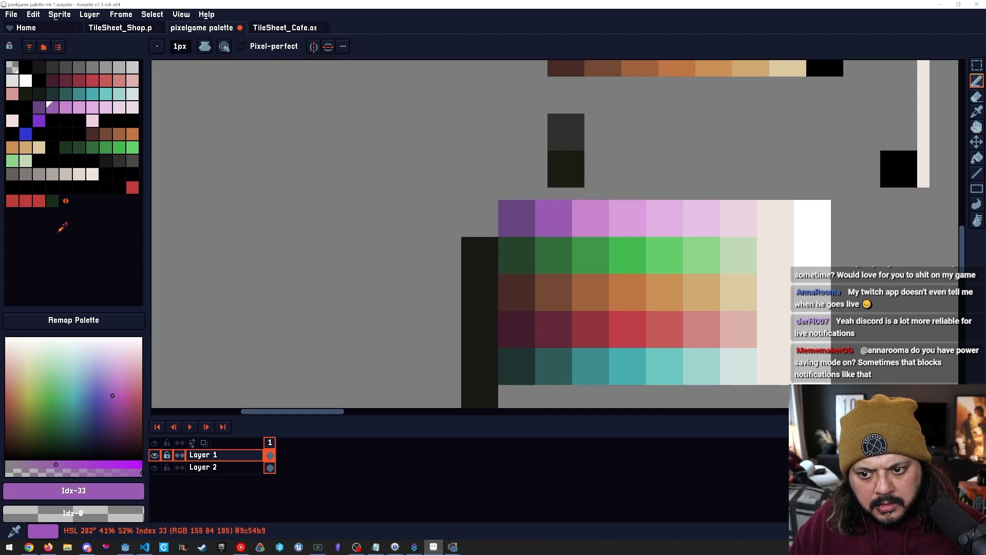
key(bracketleft)
key(bracketright)
key(bracketright)
key(bracketright)
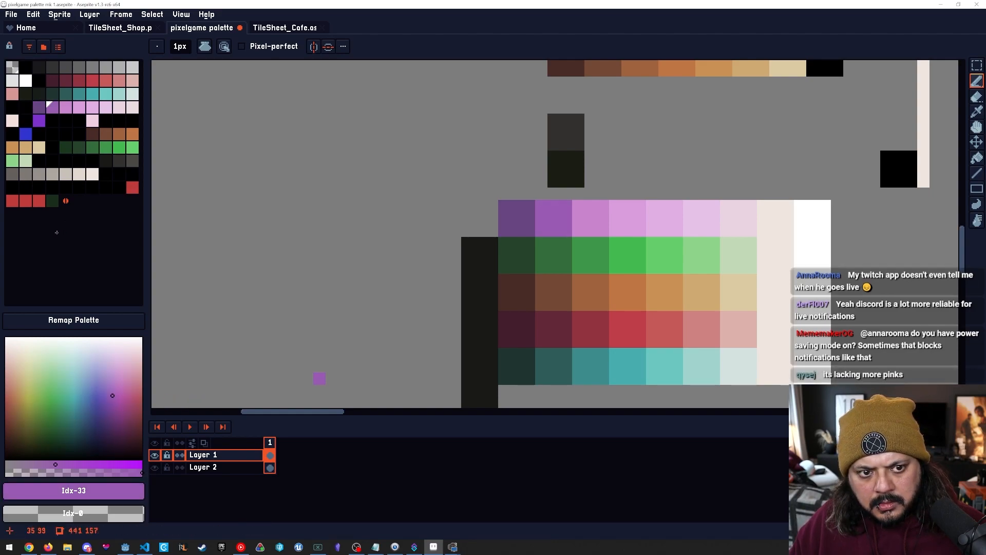
key(bracketright)
key(bracketright)
key(bracketright)
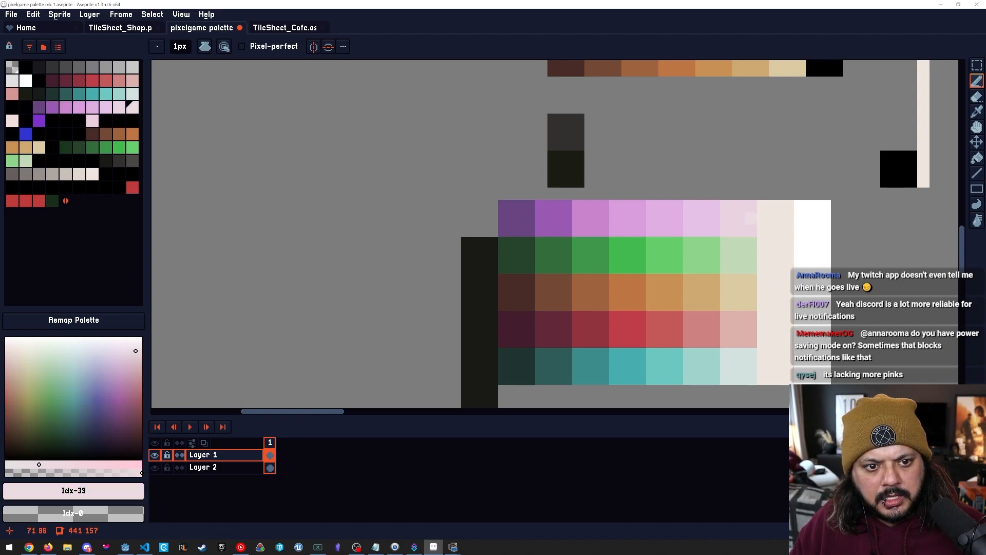
Check the lilac ramp's palette range from the second entry to the seventh, and select the pale pink seventh entry.
key(alt)
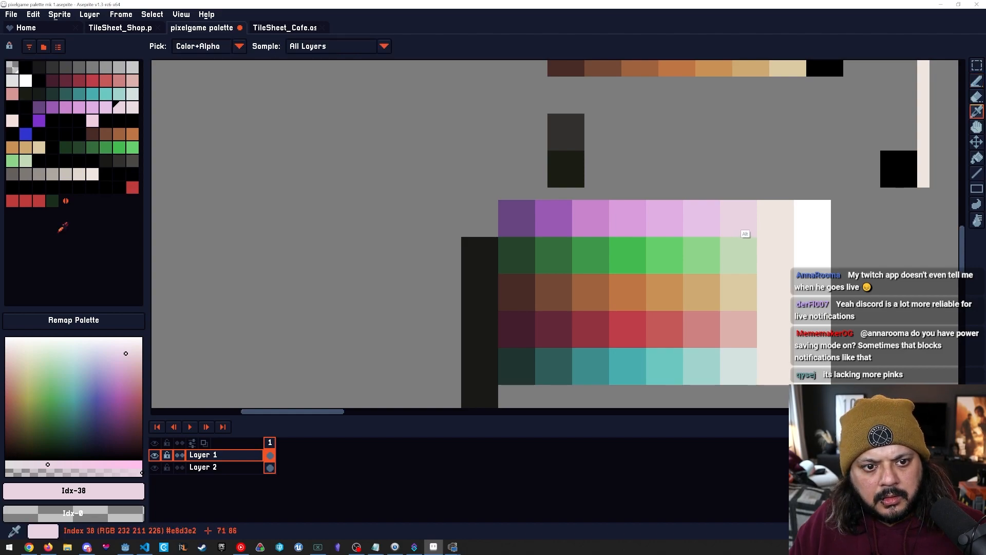
key(bracketright)
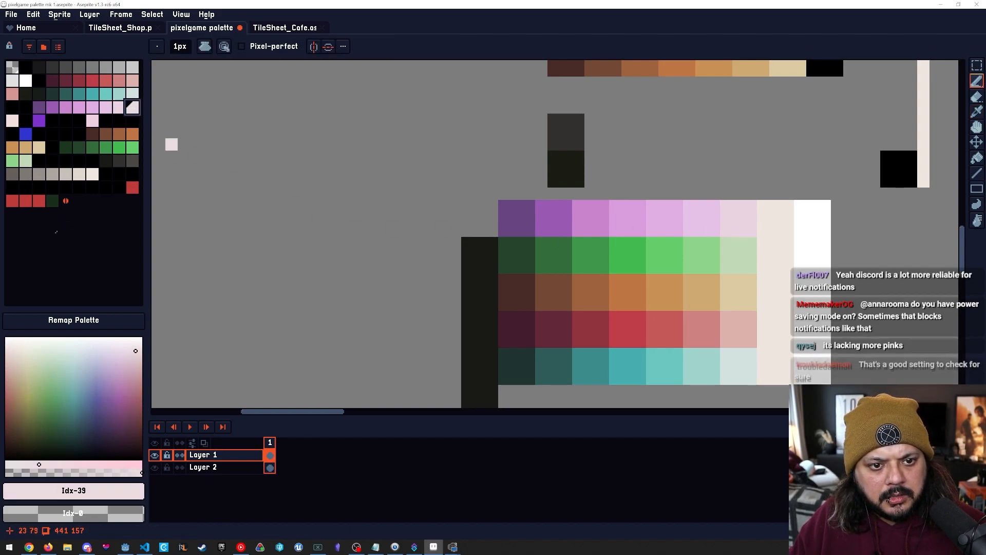
key(bracketleft)
key(bracketleft)
key(bracketleft)
key(bracketleft)
key(bracketleft)
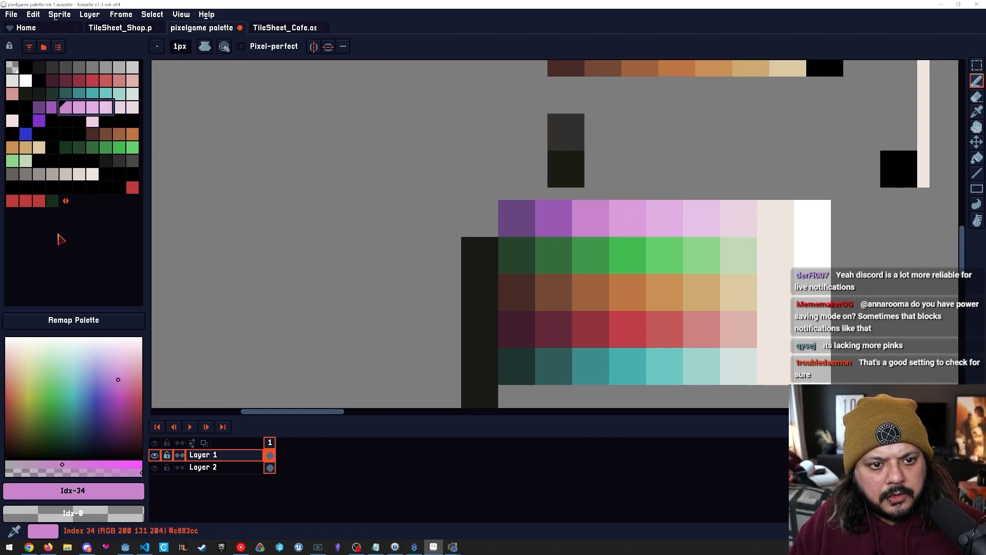
key(bracketleft)
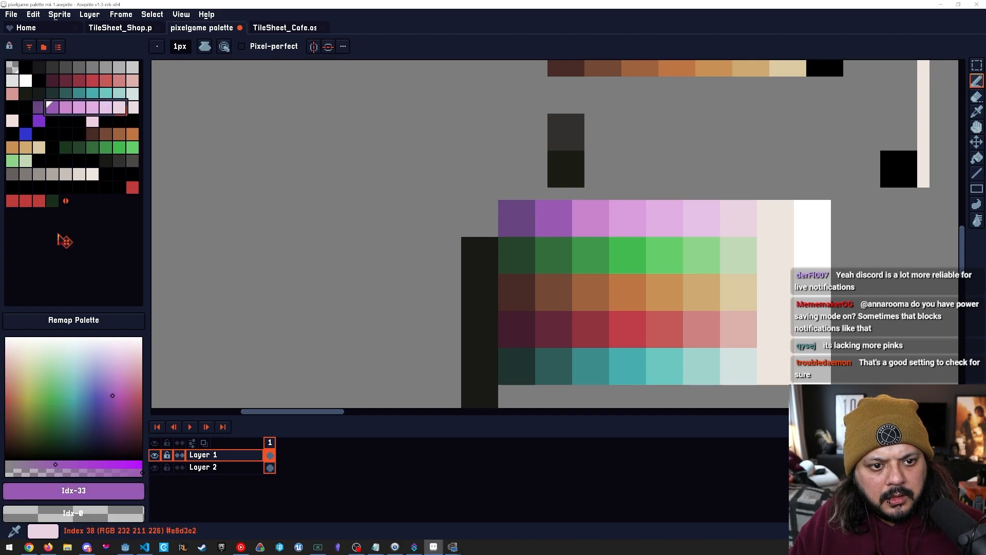
click(106, 108)
click(119, 108)
Sample the lilac row's lighter swatches in turn, ending with the fourth swatch's palette entry selected.
drag(715, 273, 668, 261)
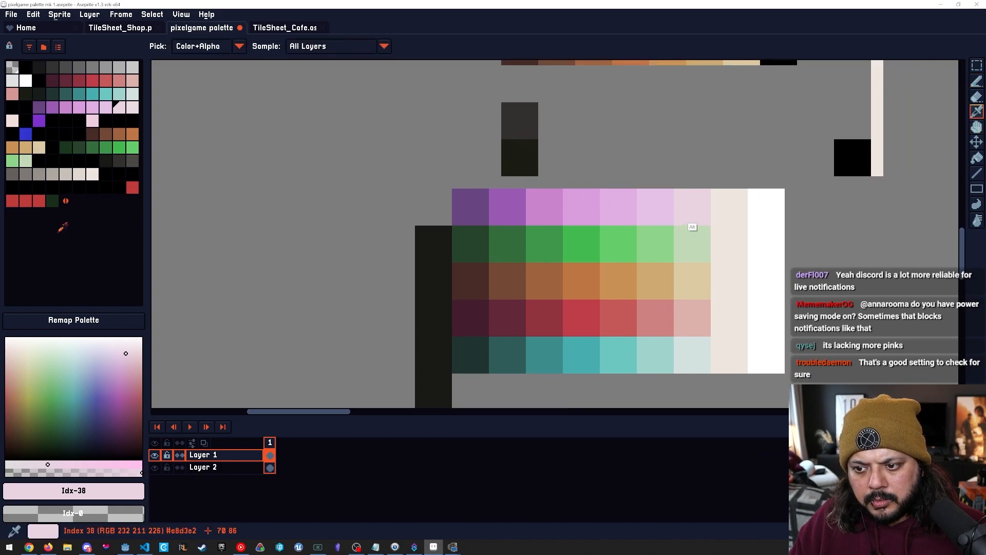
alt+click(668, 222)
alt+click(615, 220)
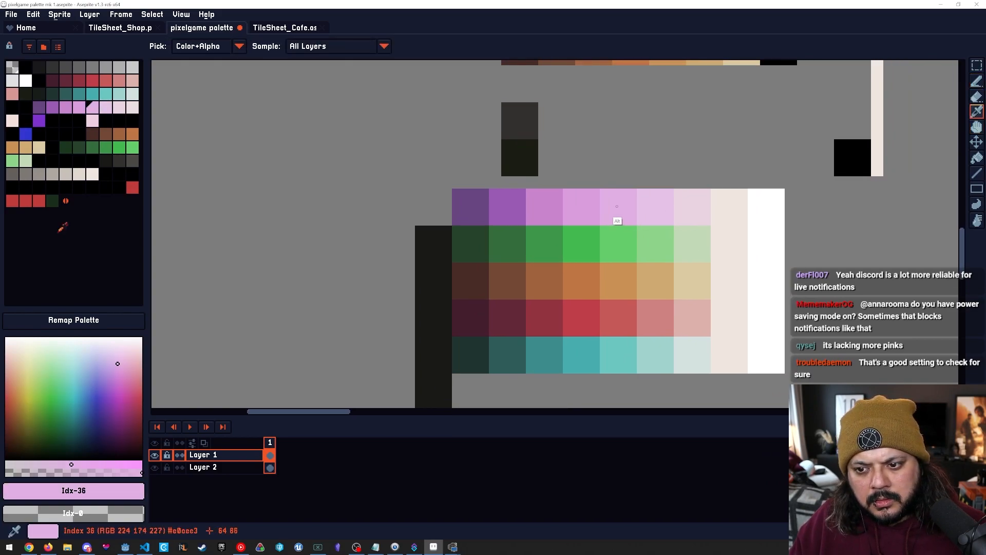
alt+click(586, 207)
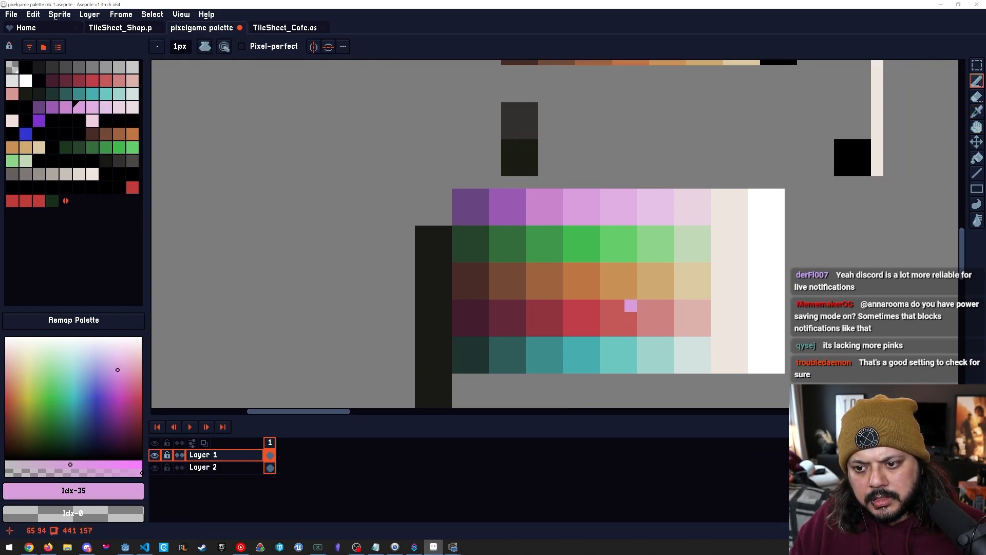
Save the changes to the palette file.
drag(630, 244, 599, 233)
click(600, 232)
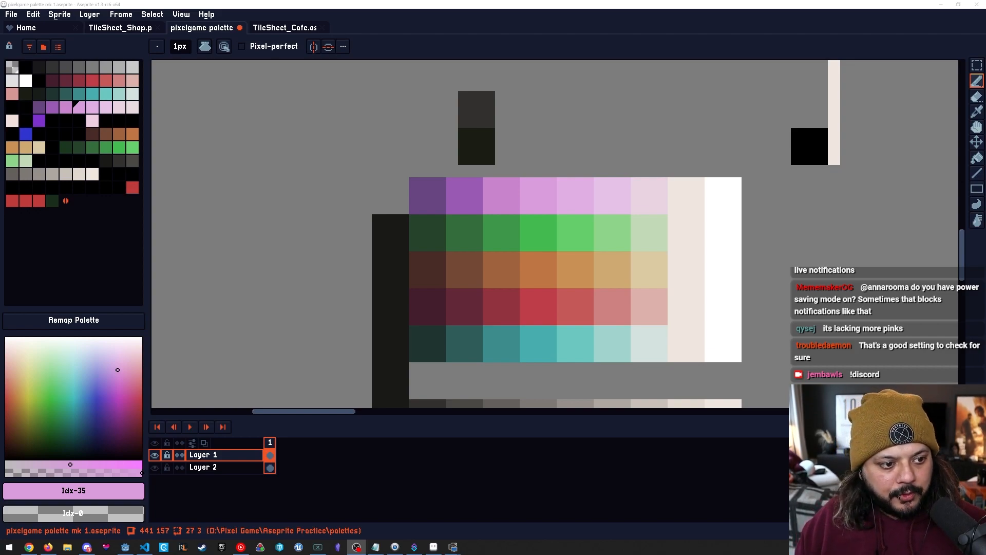
click(70, 281)
key(ctrl+s)
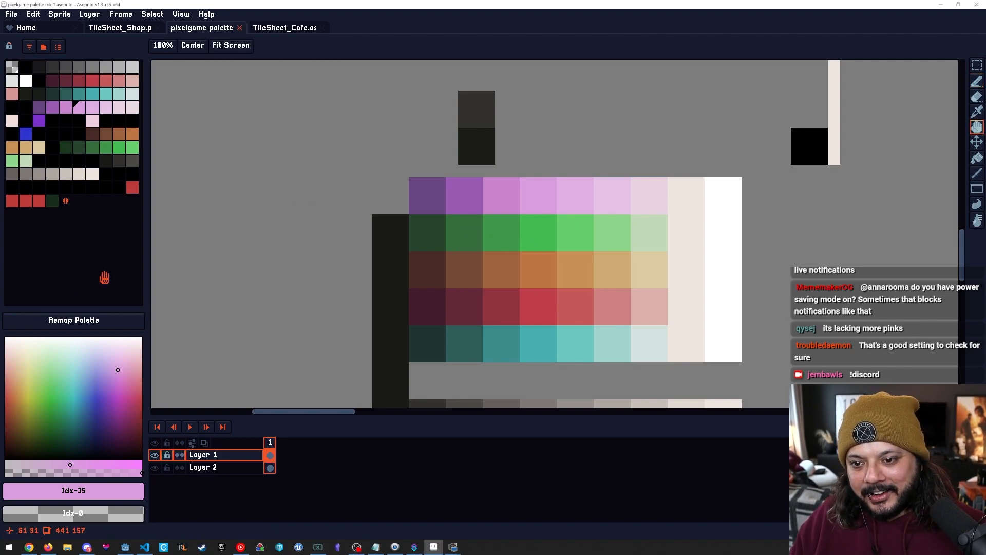
Sample the lilac row's palest pink swatch, compare it with the neighbouring cream and white, and adjust its shade slightly.
drag(563, 219, 544, 211)
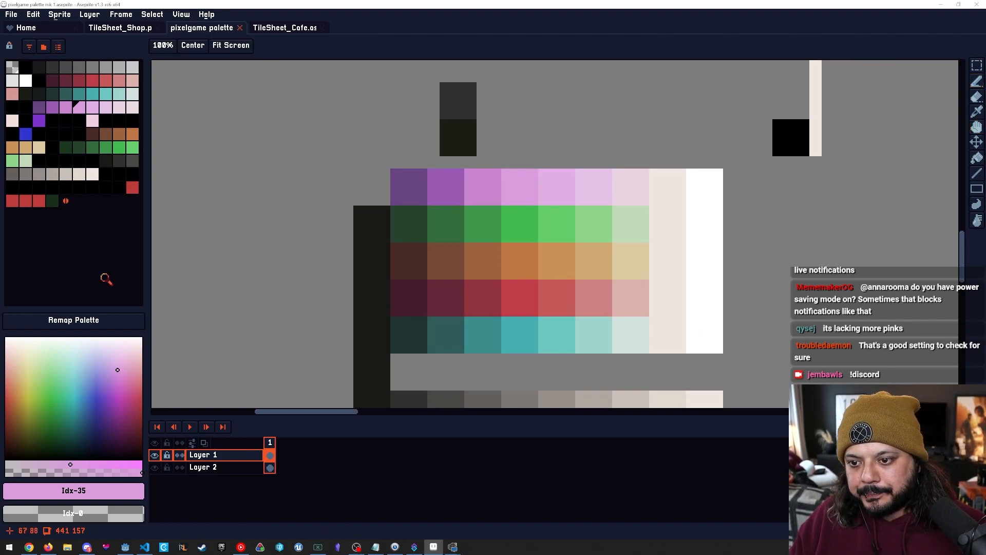
scroll(599, 210, up, 1)
key(alt)
alt+click(641, 185)
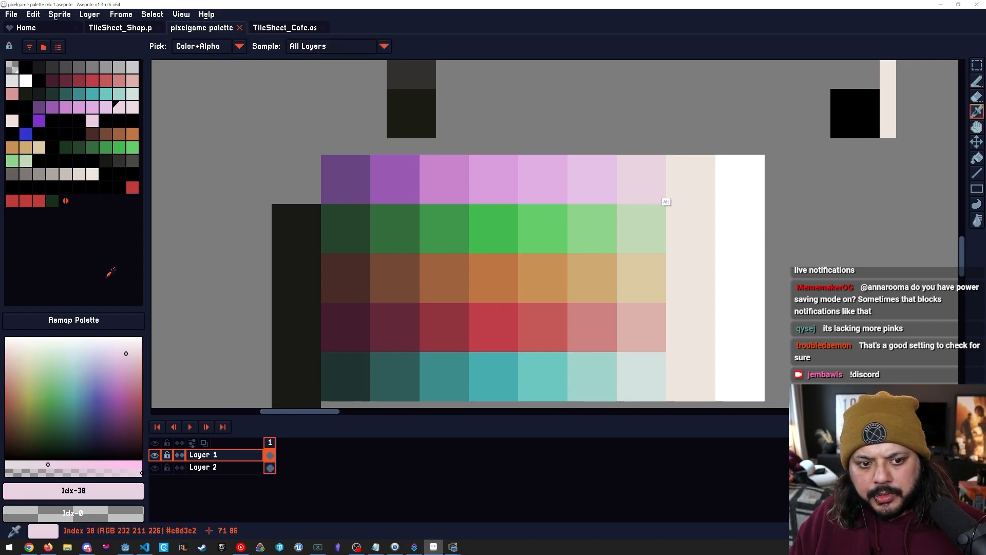
alt+click(689, 186)
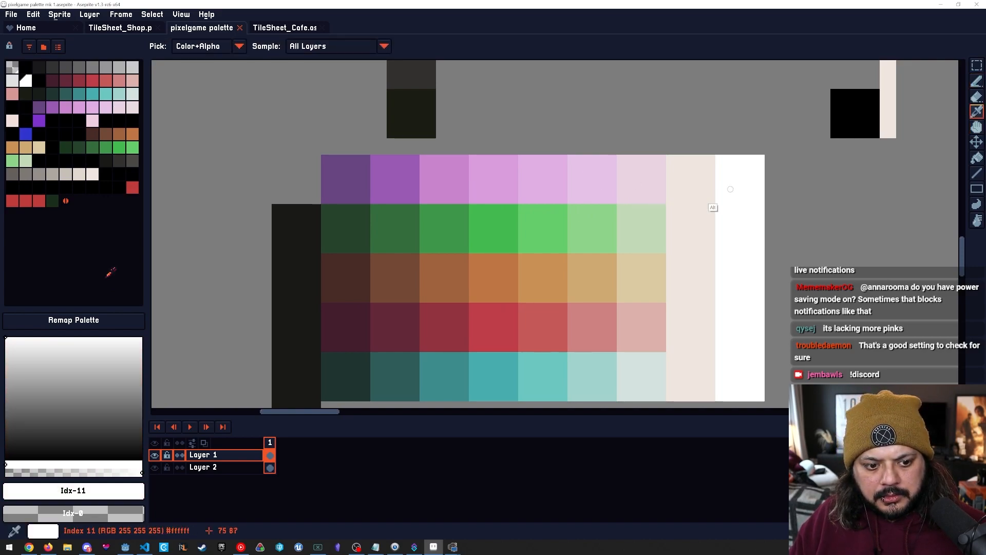
alt+click(656, 199)
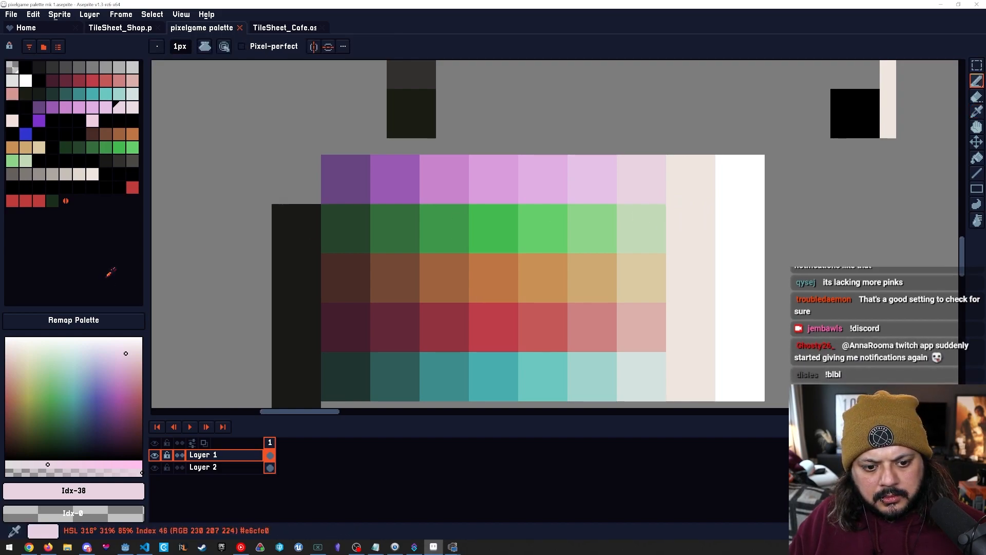
click(126, 355)
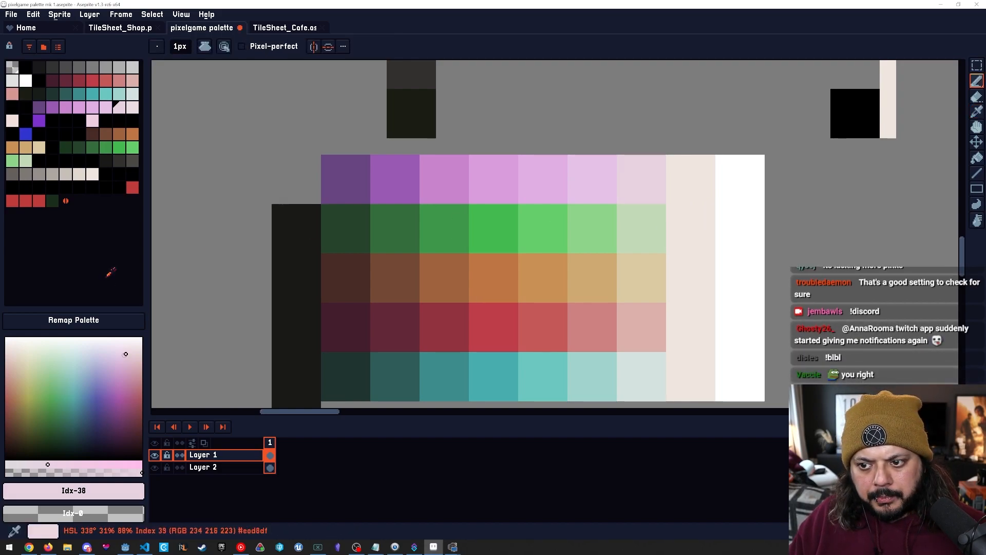
Sample the cream swatch and the lilac row's swatches from the palest pink back to the third to compare shades.
alt+click(692, 200)
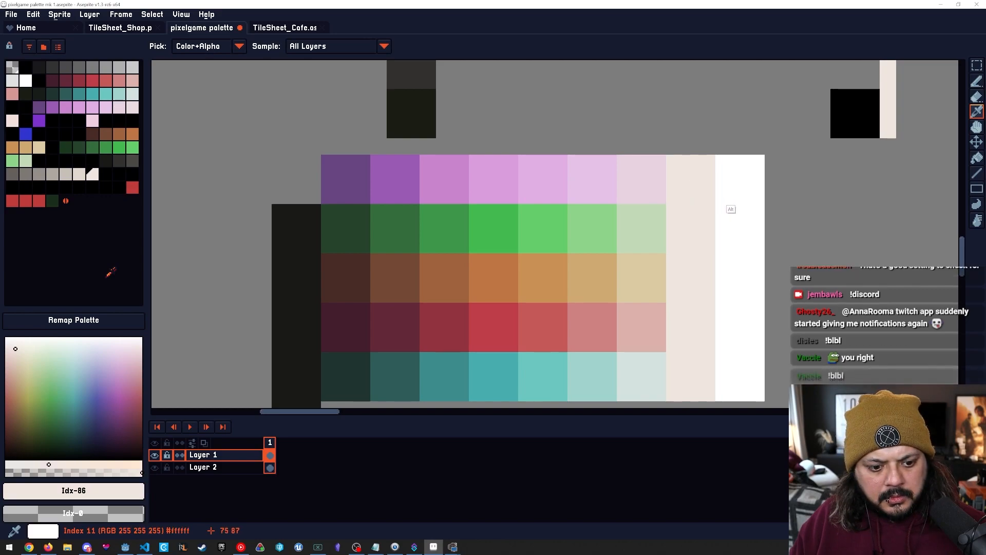
alt+click(652, 195)
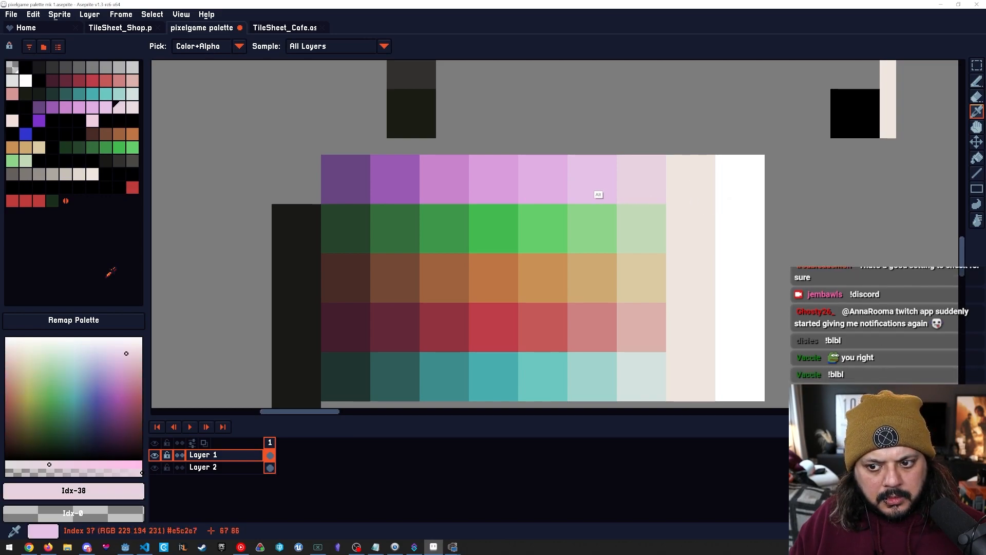
alt+click(598, 196)
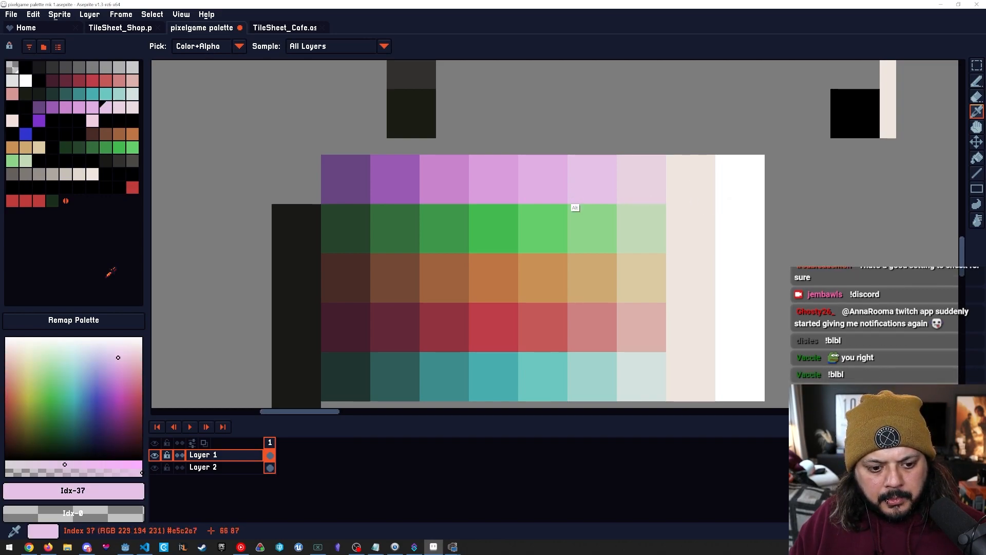
alt+click(537, 188)
alt+click(488, 196)
alt+click(453, 192)
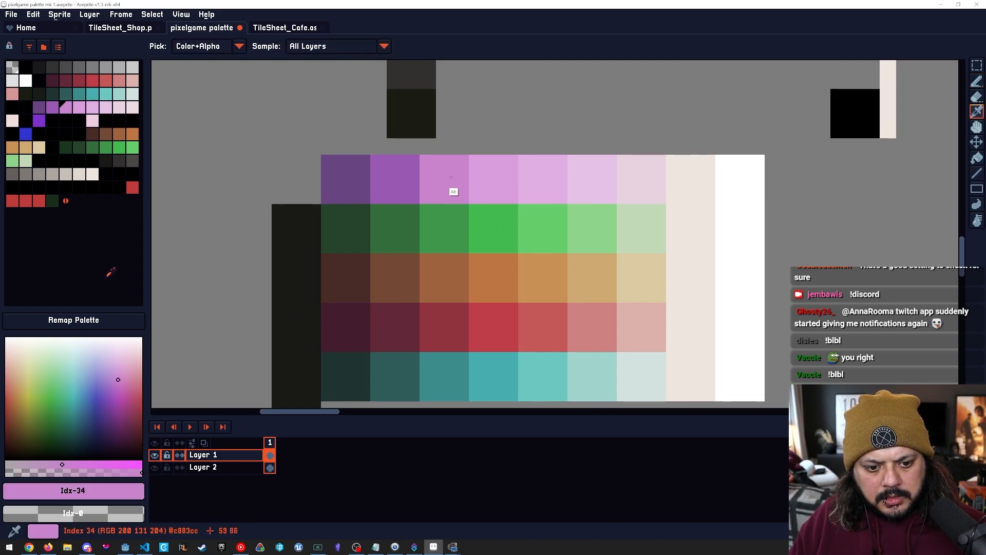
Sample the lilac row's darker and middle swatches in turn, and lighten the fourth swatch to #dfa5dd.
alt+click(363, 195)
alt+click(392, 193)
alt+click(434, 194)
alt+click(498, 194)
alt+click(533, 192)
alt+click(506, 194)
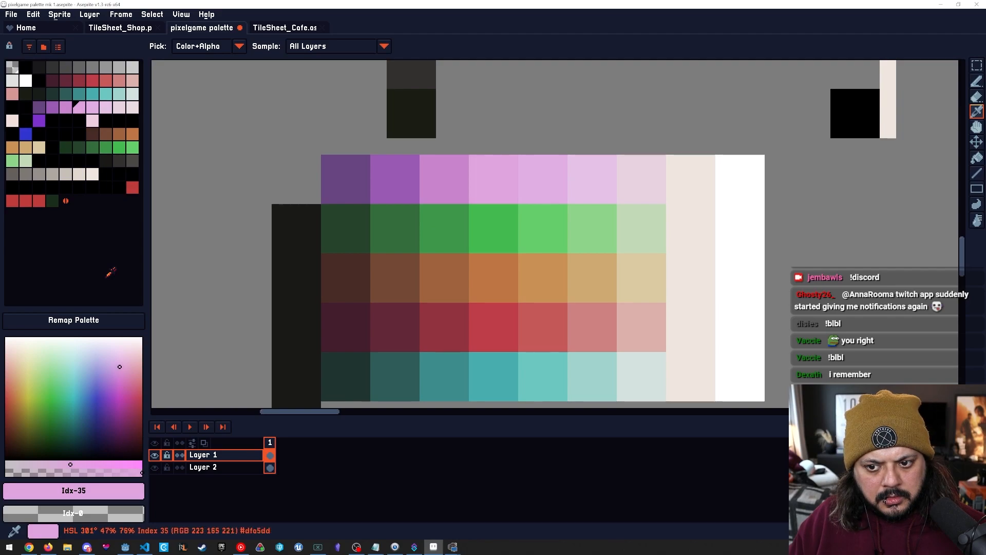
Lighten the lilac row's fifth and sixth swatches and shift both slightly towards pink.
alt+click(535, 199)
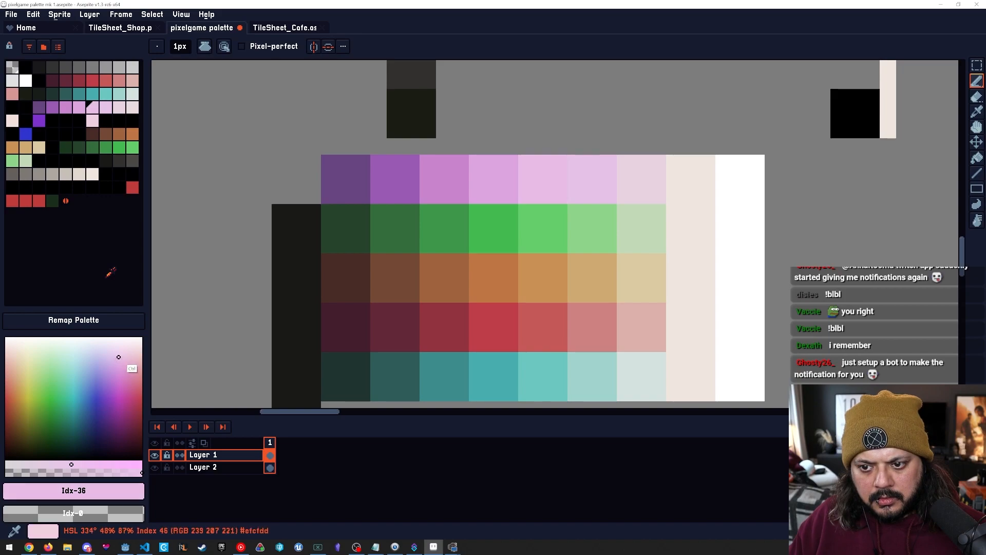
alt+click(573, 203)
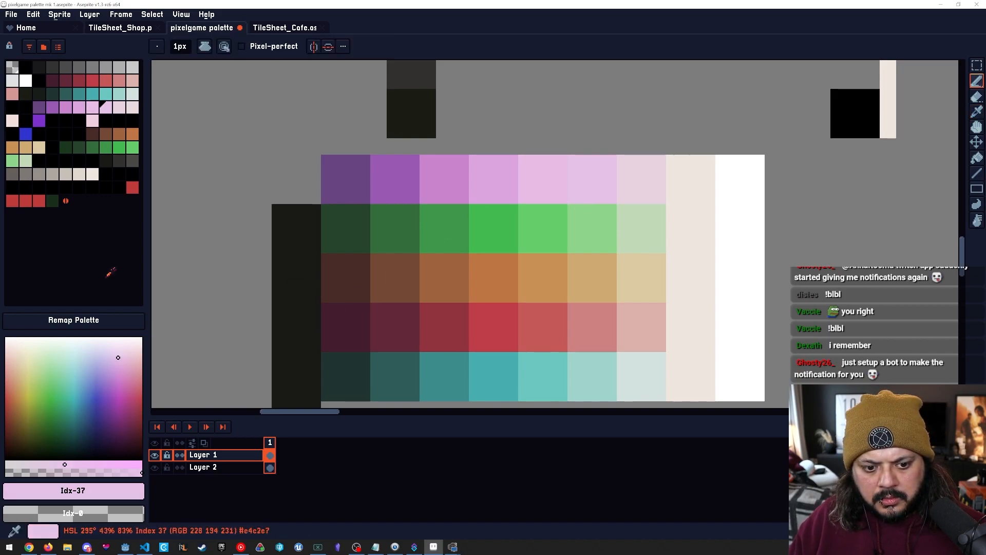
drag(119, 356, 119, 355)
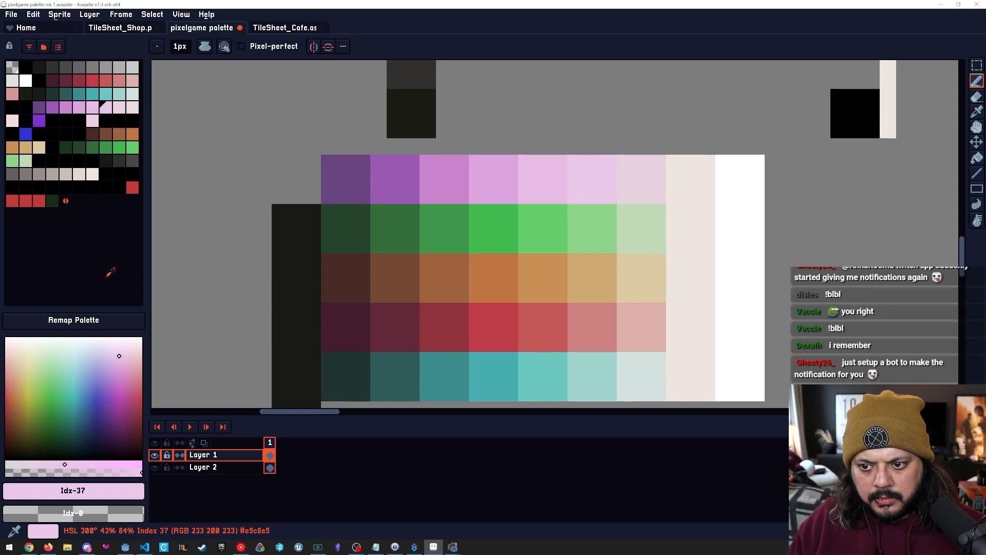
click(120, 355)
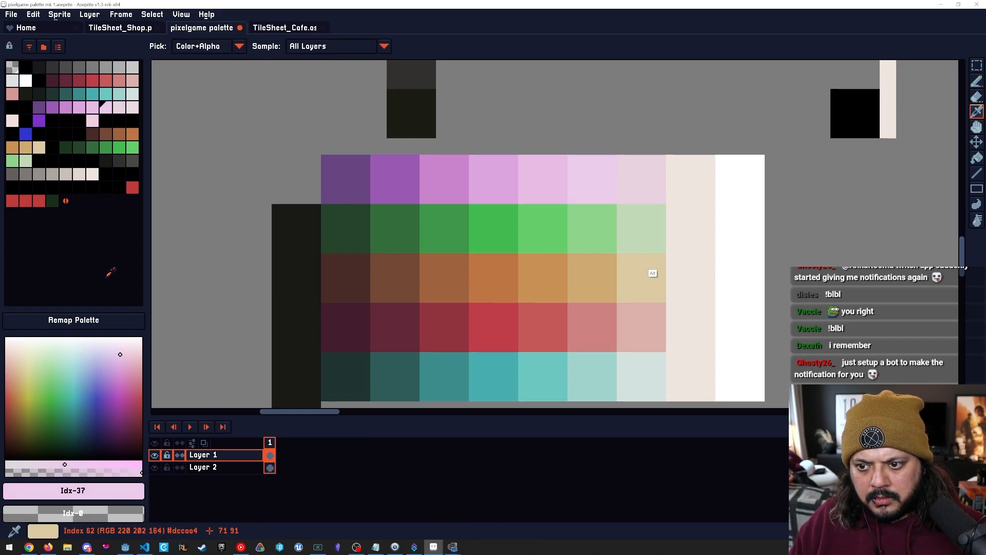
Delete the palest pink swatch at the end of the lilac row and fill its place with the sampled cream.
alt+click(641, 273)
alt+click(650, 197)
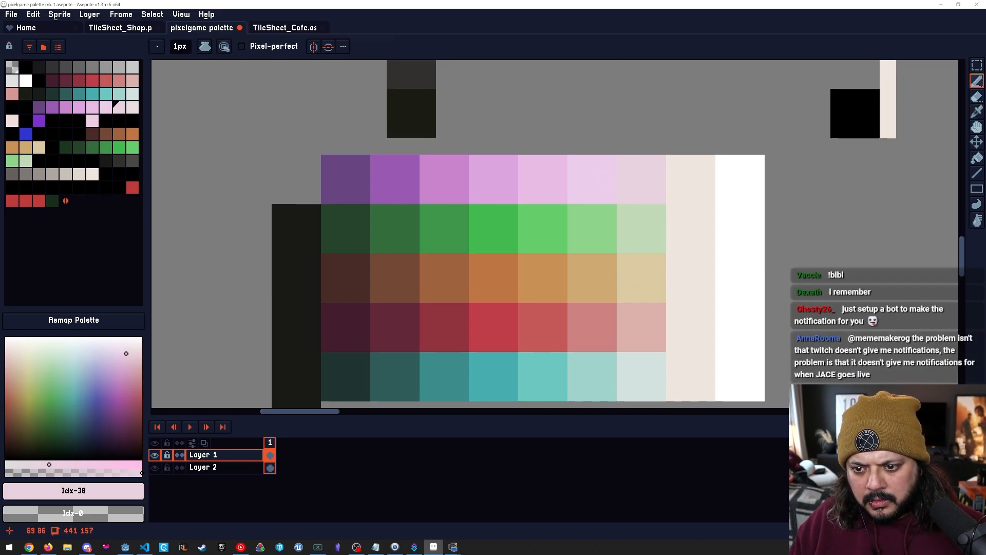
key(m)
drag(625, 163, 658, 196)
key(Delete)
click(691, 200)
alt+click(691, 198)
key(ctrl+d)
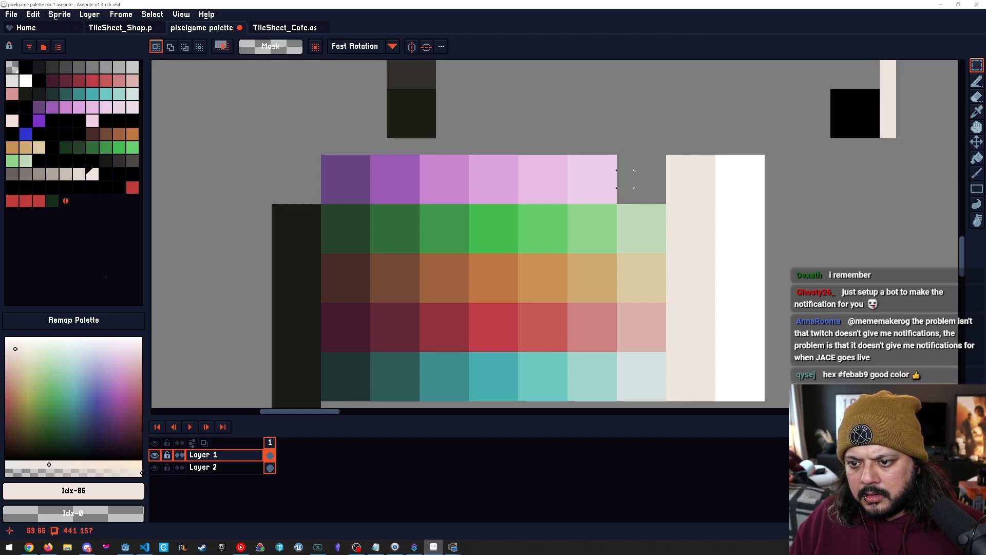
key(b)
click(625, 196)
mouse_move(625, 195)
mouse_down()
mouse_move(641, 163)
mouse_move(658, 179)
mouse_move(649, 196)
mouse_move(658, 162)
mouse_up()
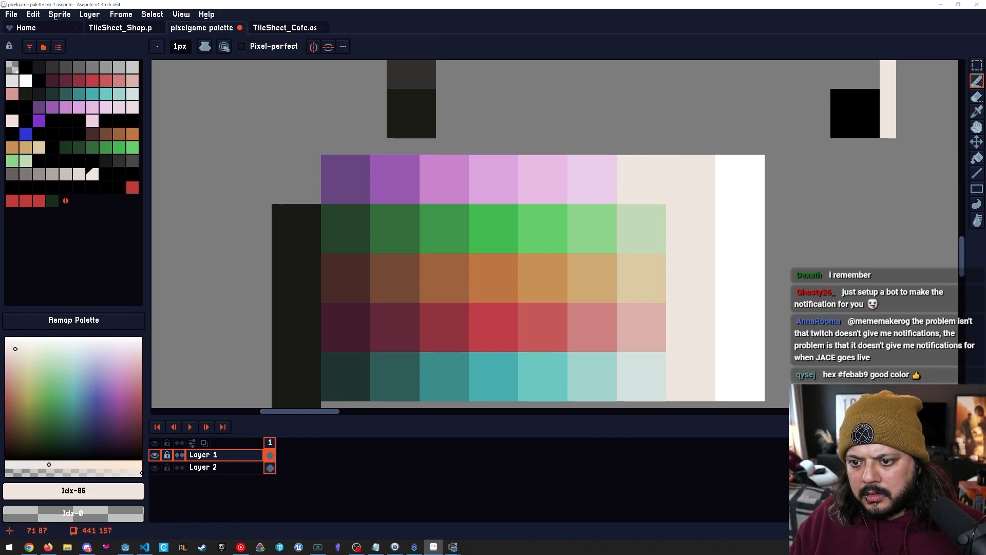
Review the whole palette from a distance, then step through the lilac ramp's palette entries to compare neighbouring shades.
scroll(630, 245, down, 4)
key(space)
drag(551, 241, 490, 192)
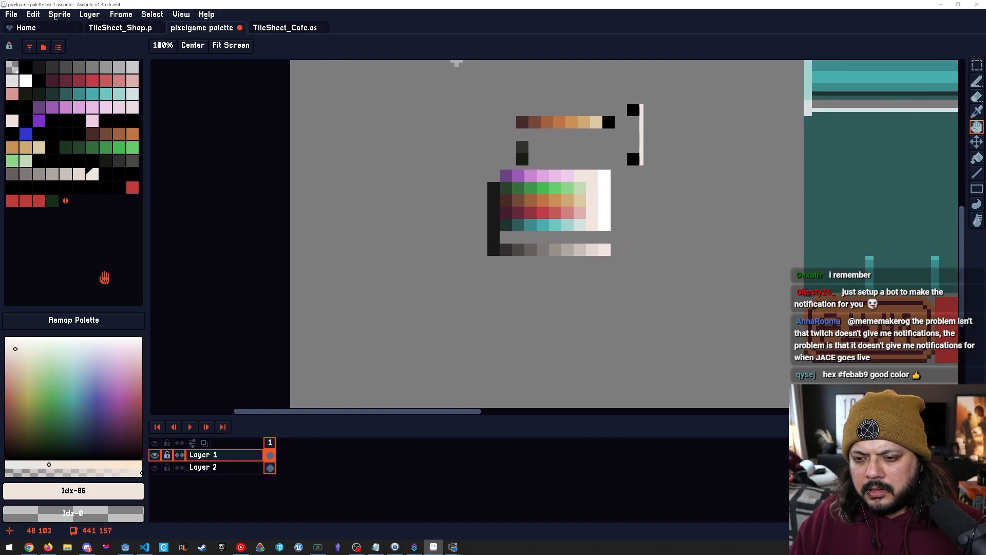
drag(489, 246, 494, 248)
mouse_move(576, 179)
mouse_down()
mouse_move(548, 184)
mouse_move(565, 185)
mouse_up()
key(ctrl+space)
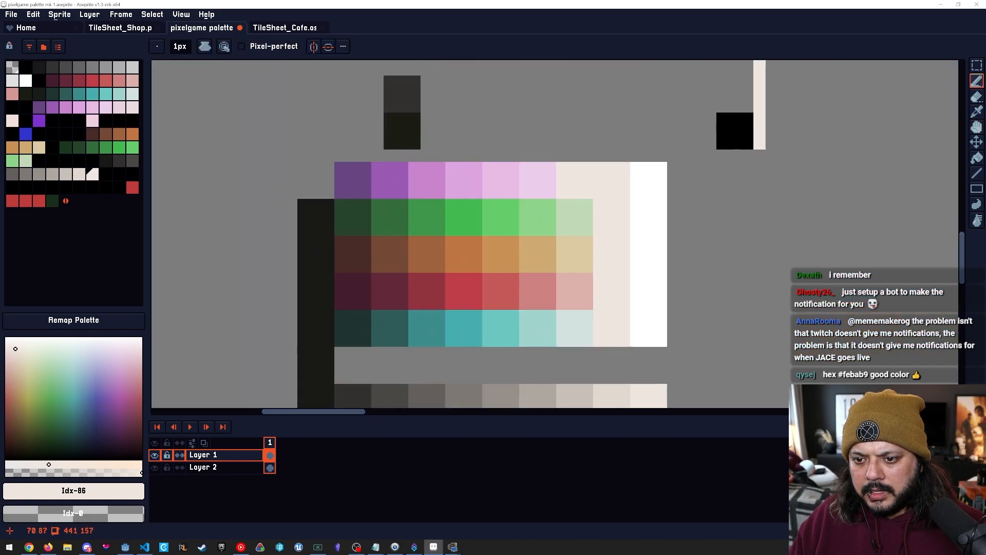
alt+click(551, 195)
click(550, 205)
key(bracketleft)
key(bracketleft)
key(bracketleft)
key(bracketleft)
key(bracketleft)
key(bracketright)
key(bracketright)
key(bracketright)
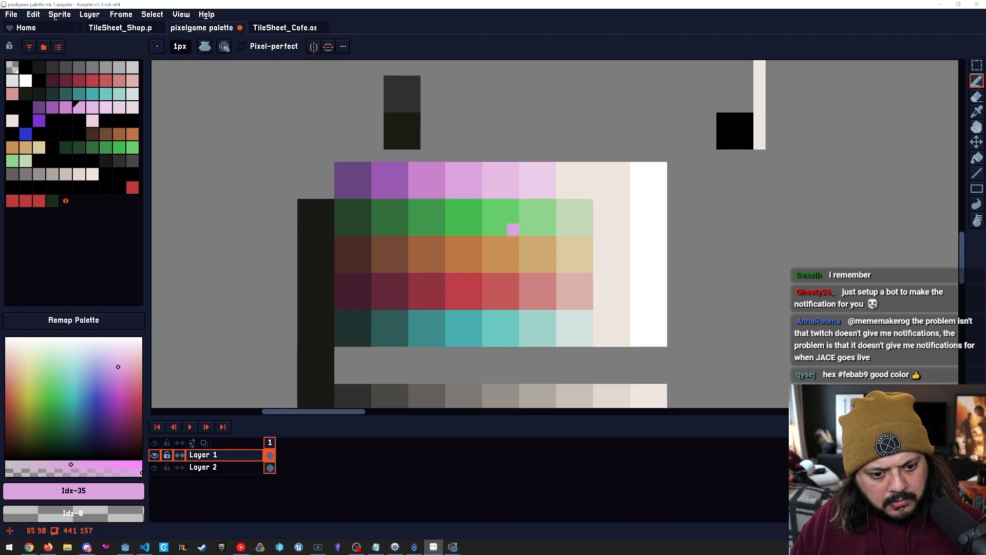
Step through the lilac ramp's palette entries from the dark purple, and make the second entry lighter and slightly pinker.
click(39, 107)
key(bracketleft)
key(bracketright)
key(bracketright)
key(bracketright)
key(bracketleft)
key(bracketleft)
key(bracketright)
key(bracketright)
key(bracketleft)
click(114, 396)
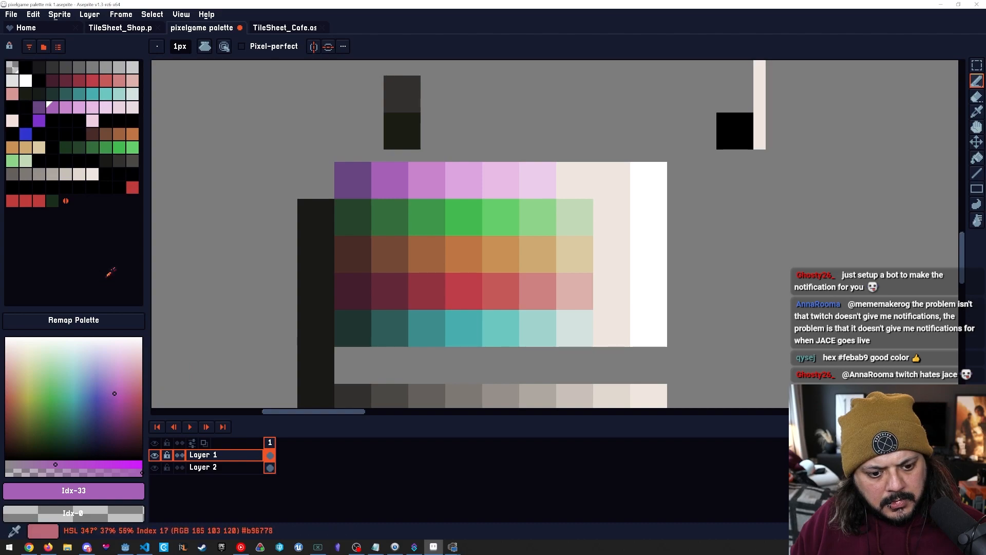
Compare the lilac ramp's second palette entry with the neighbouring shades up to the fourth, and check the fourth's hue.
key(0)
key(9)
key(9)
key(0)
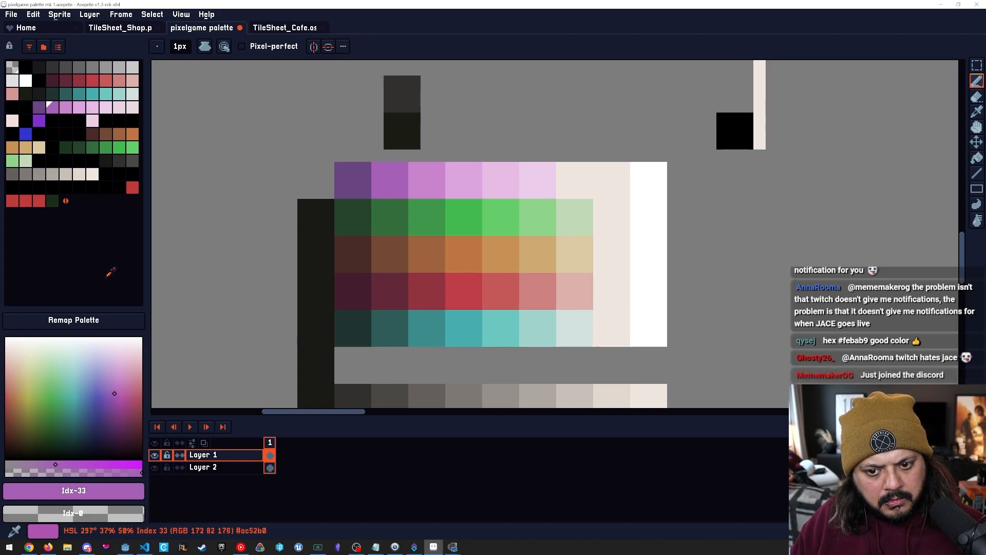
key(0)
key(0)
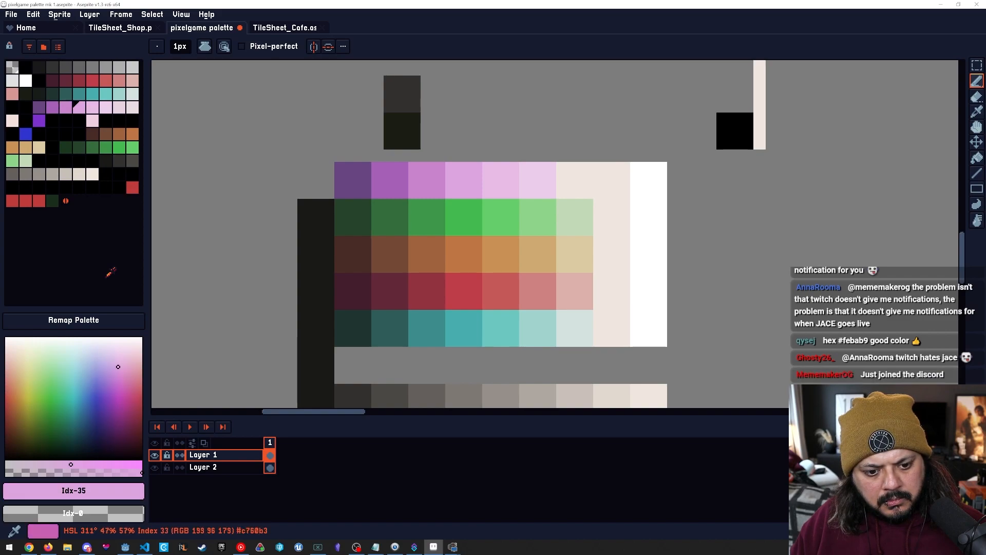
key(0)
drag(120, 359, 118, 367)
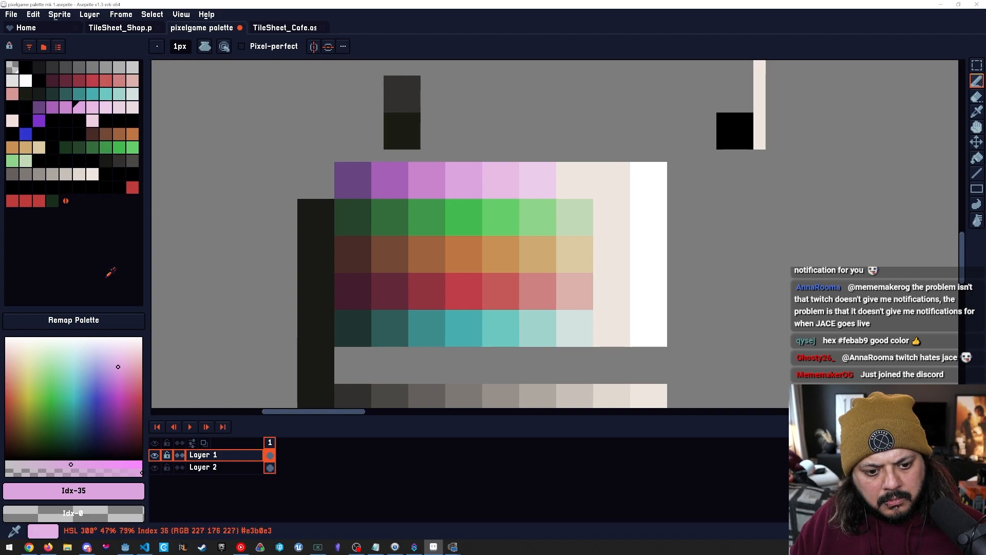
Shift the lilac ramp's fifth entry towards purple at #e1bde8 and its sixth entry to #e5cfec.
key(bracketright)
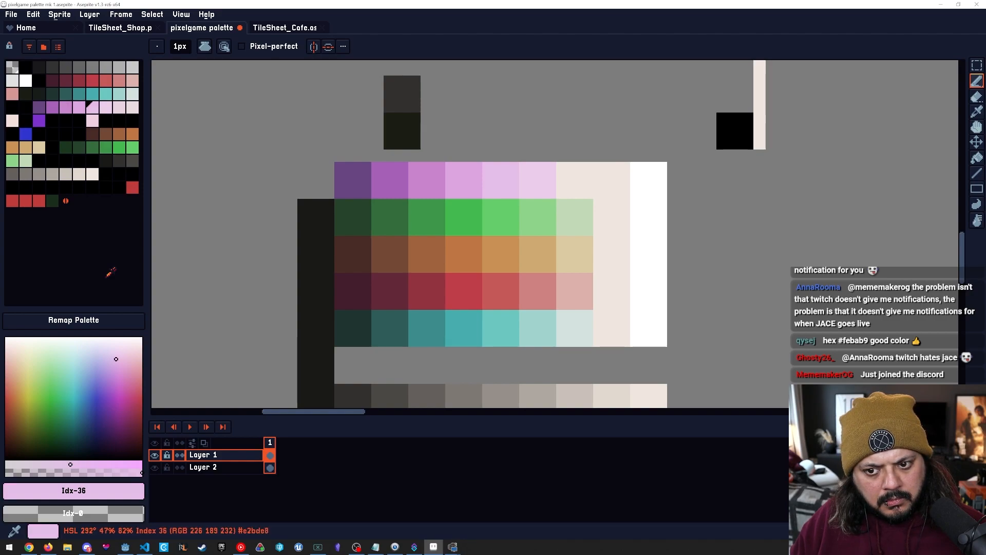
drag(116, 359, 116, 359)
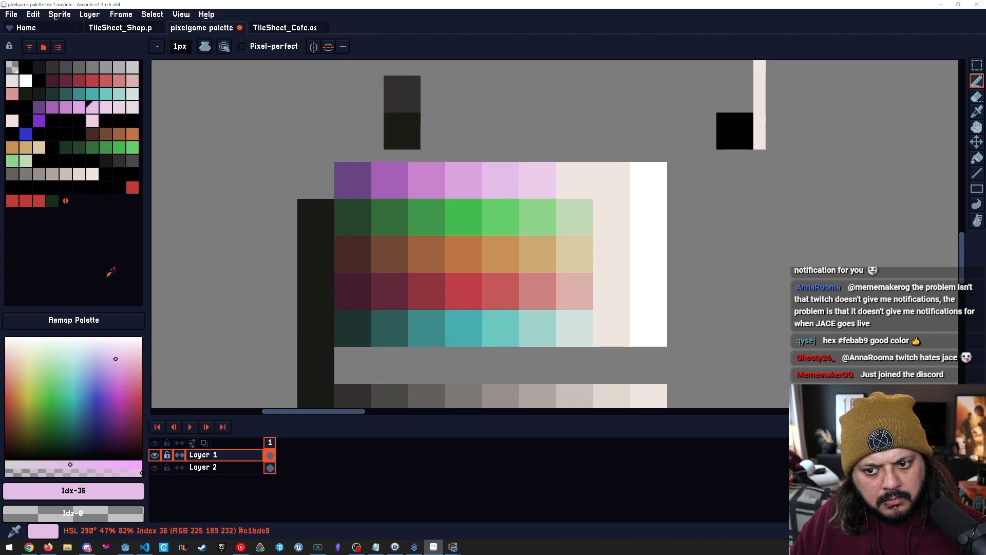
key(bracketright)
click(115, 353)
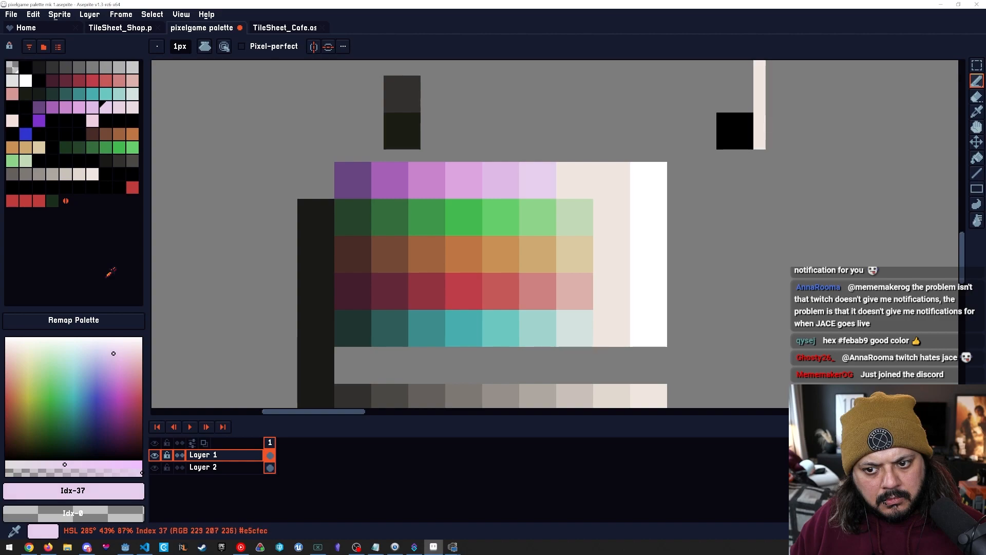
Step through the lilac ramp's darker entries from the third, and shift the fourth entry slightly towards pink.
click(65, 108)
key(bracketleft)
key(bracketleft)
key(bracketright)
key(bracketright)
key(bracketright)
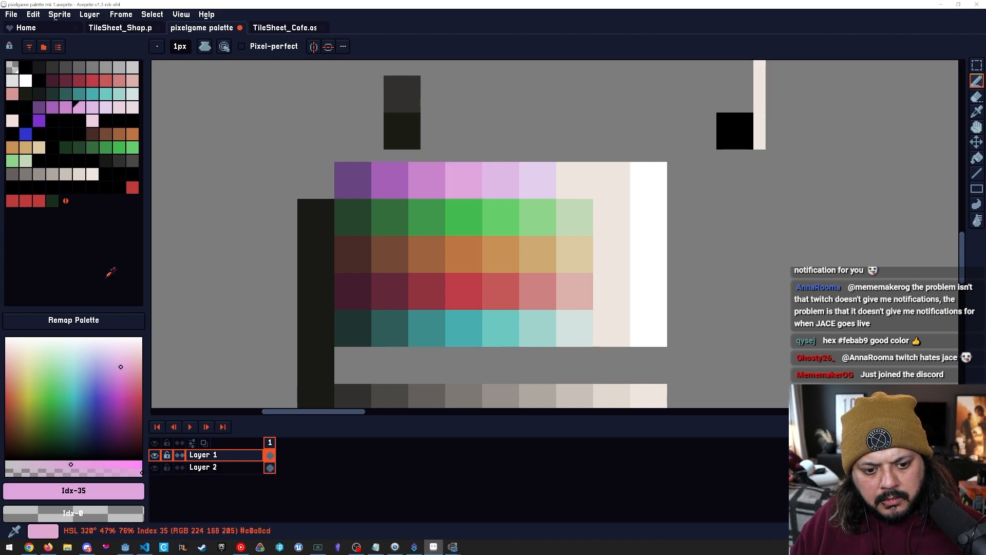
Shift the lilac ramp's fifth entry towards pink at #eac3e5 and its sixth entry to #eed4e3.
key(bracketright)
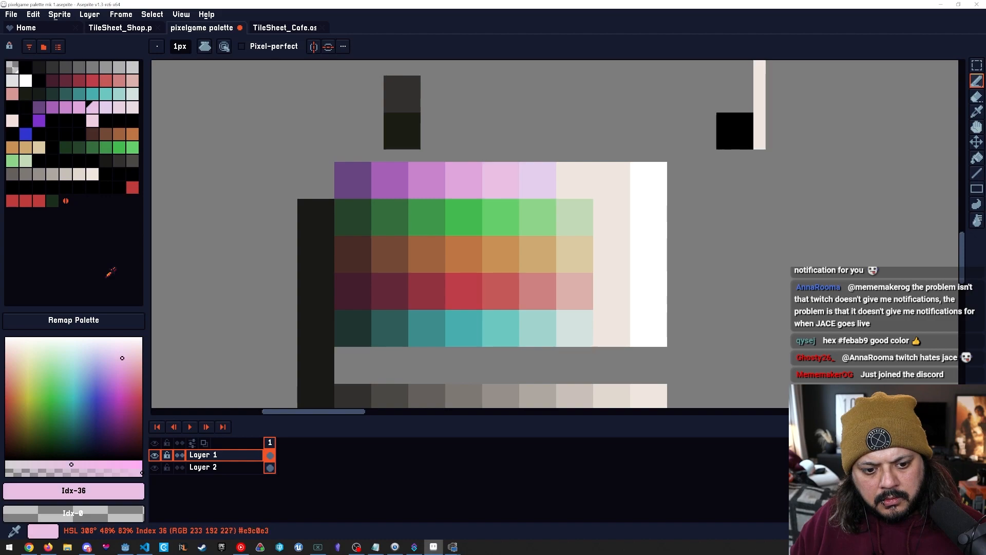
drag(121, 359, 116, 358)
key(bracketleft)
key(bracketleft)
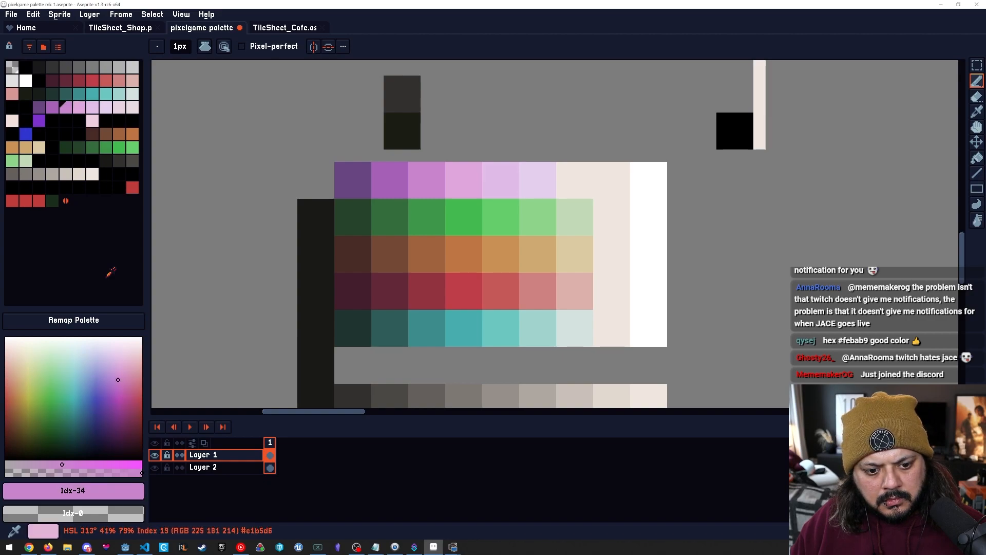
key(bracketright)
key(bracketright)
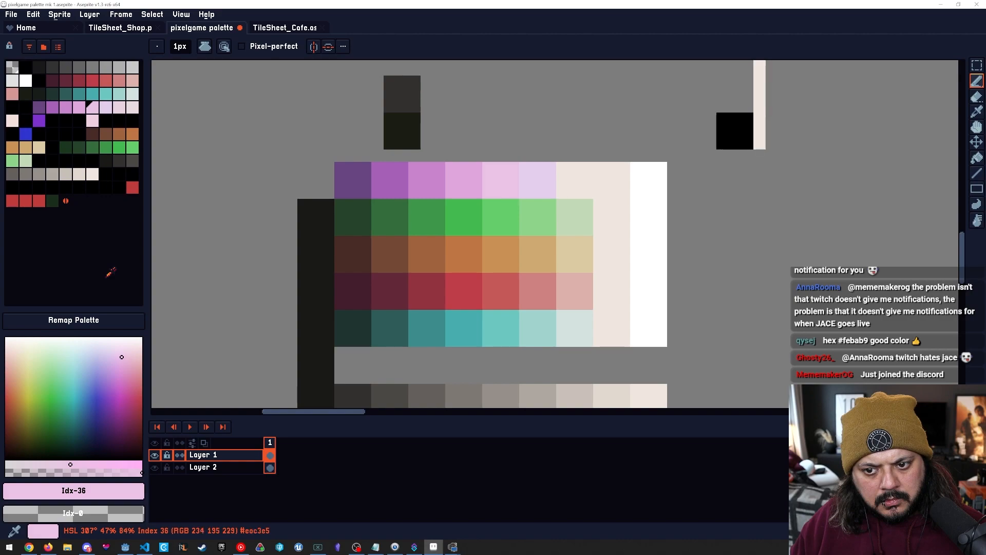
key(bracketright)
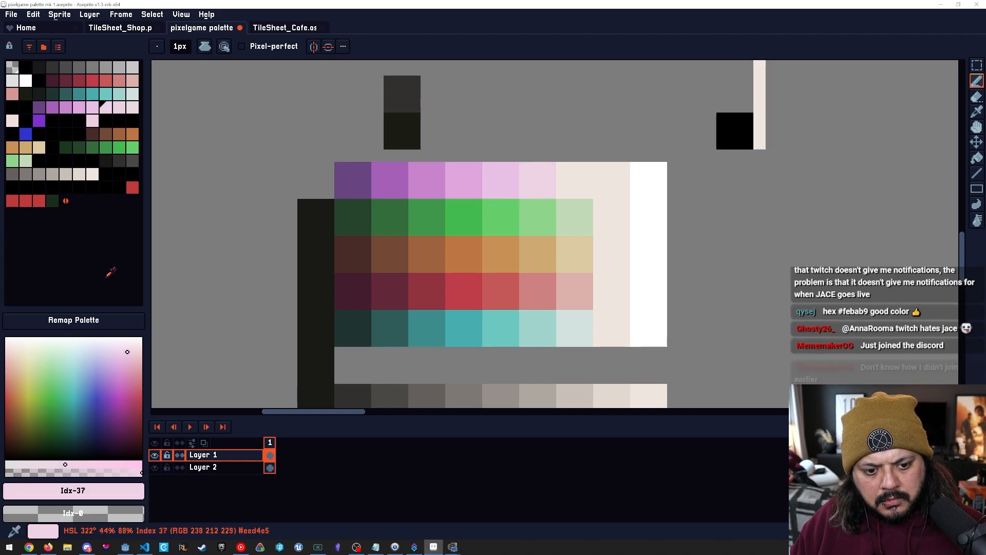
scroll(111, 272, down, 1)
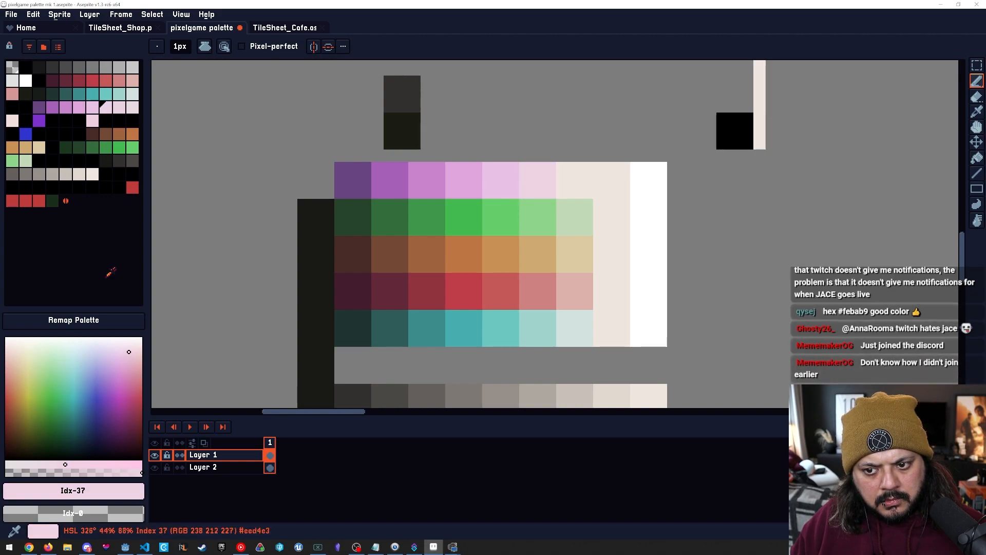
Shift the lilac ramp's sixth entry slightly to #eed2e4.
drag(129, 352, 127, 353)
key(space)
drag(570, 329, 485, 323)
scroll(484, 321, down, 4)
key(space)
mouse_move(420, 364)
mouse_down()
mouse_move(444, 316)
mouse_move(415, 314)
mouse_up()
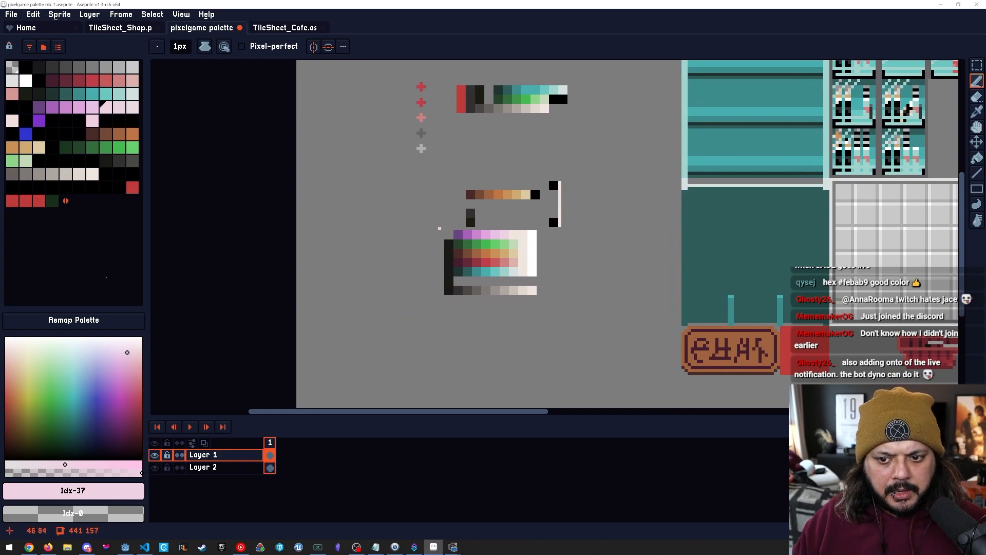
Compare the lilac ramp's first, fifth and sixth shades in the palette and on the canvas swatches.
drag(39, 107, 93, 107)
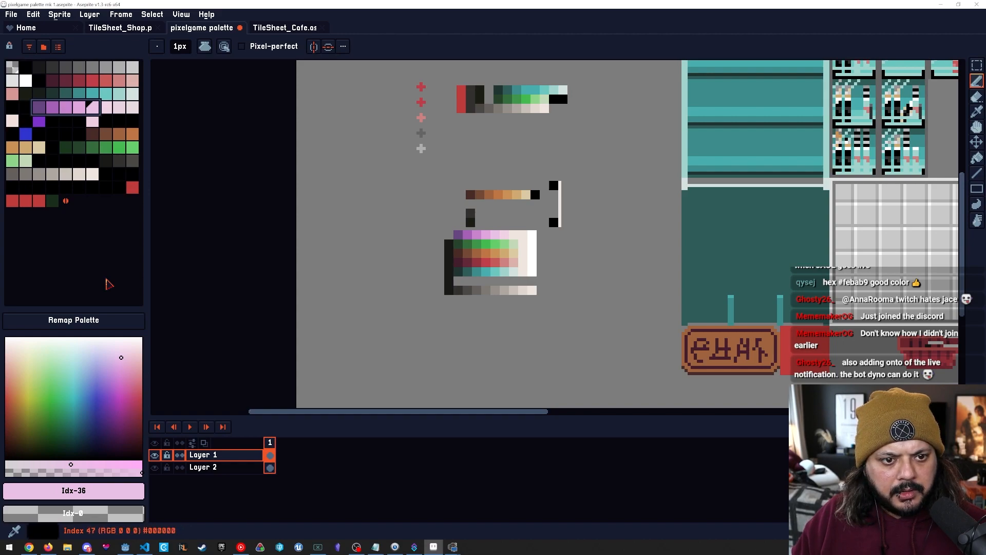
alt+click(504, 236)
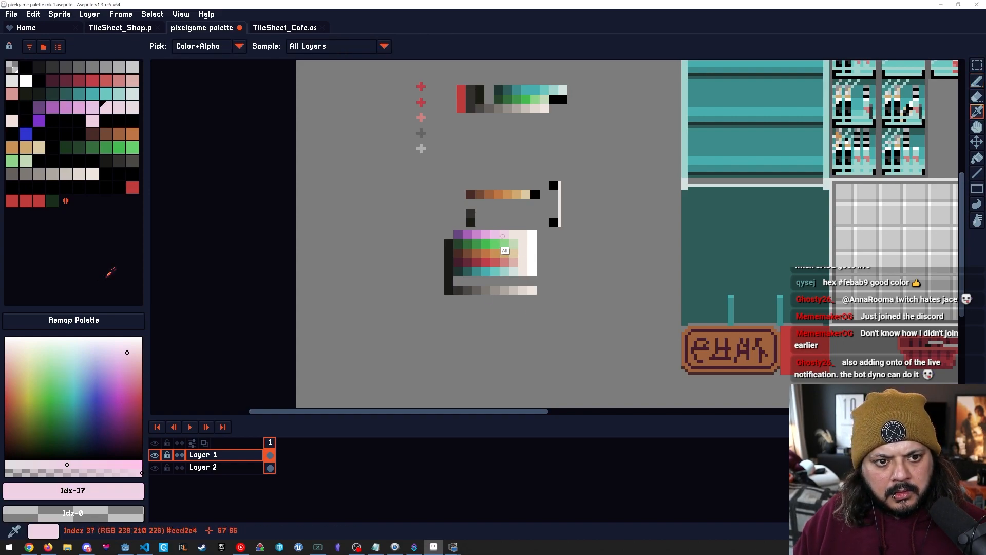
drag(105, 107, 39, 107)
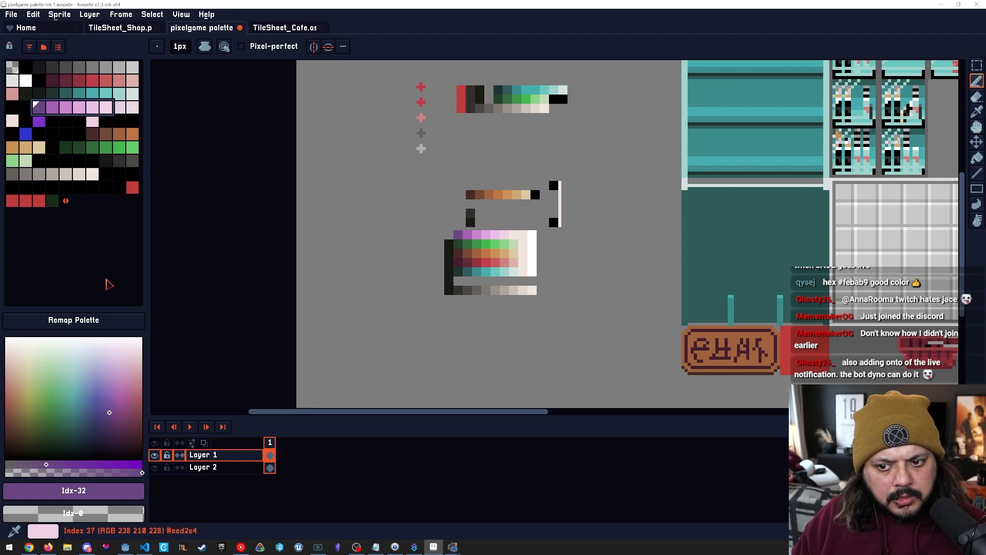
click(521, 223)
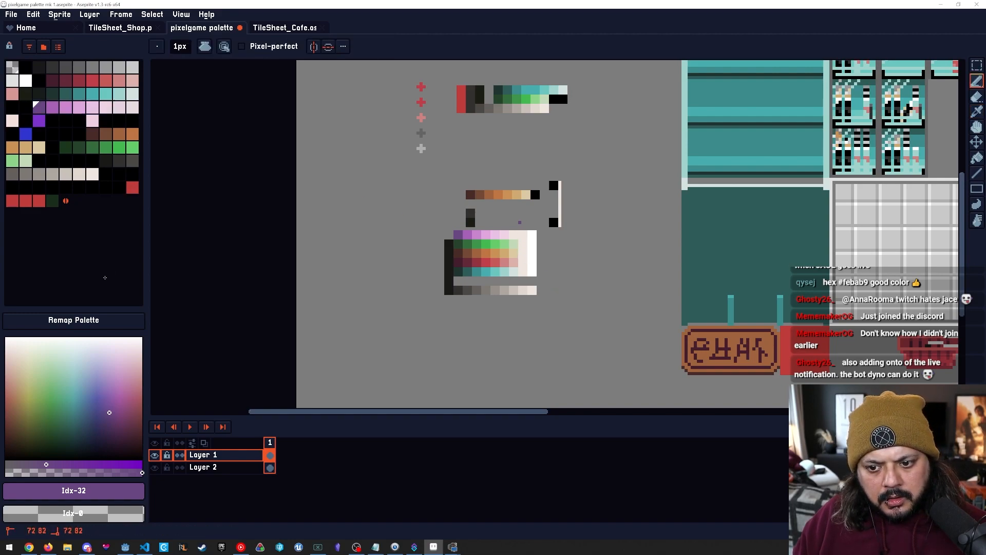
alt+click(506, 233)
alt+click(493, 235)
alt+click(503, 235)
scroll(492, 241, up, 4)
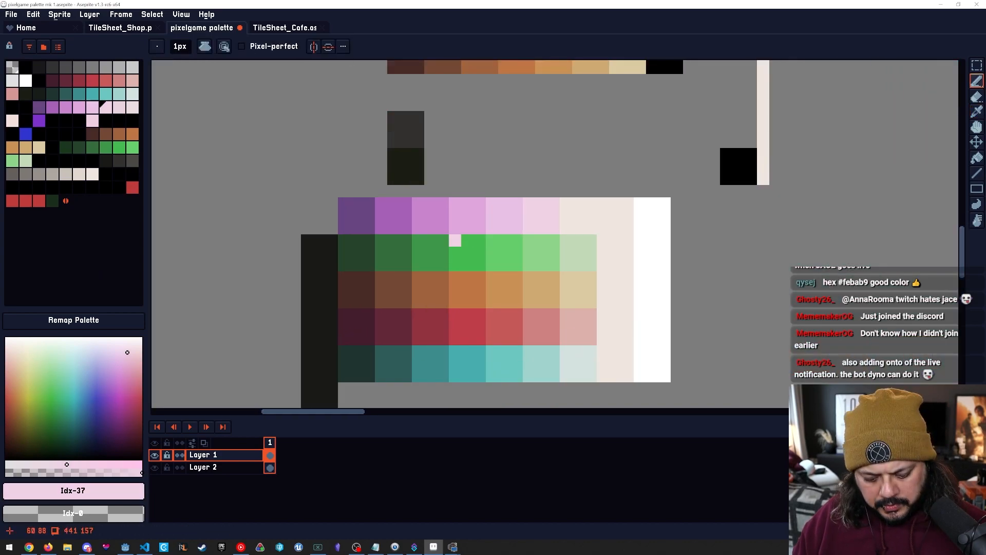
key(m)
drag(456, 204, 554, 229)
click(510, 260)
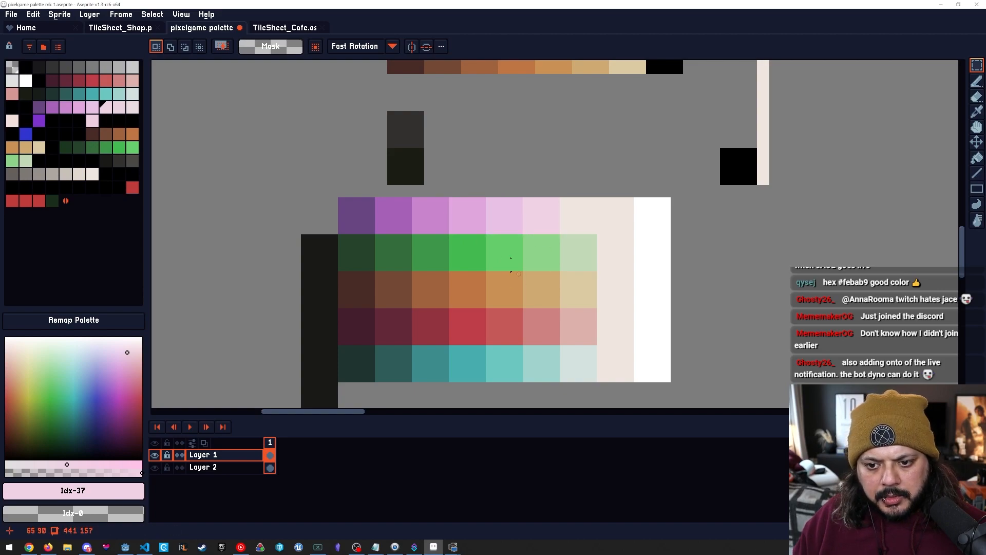
Step through the lilac ramp's palette entries from the sixth down to the first to check their hue and brightness.
key(9)
key(9)
key(9)
key(9)
key(9)
key(9)
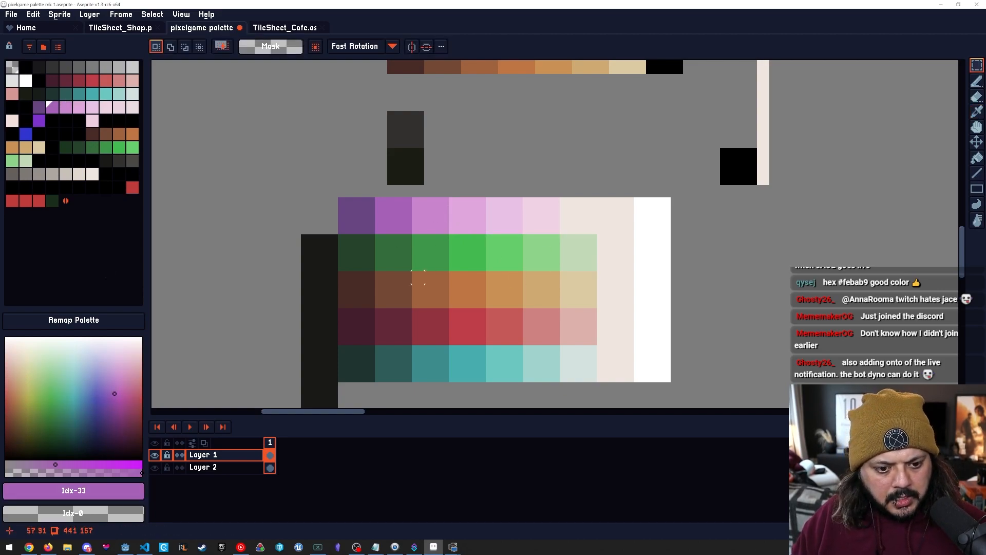
key(0)
key(0)
key(0)
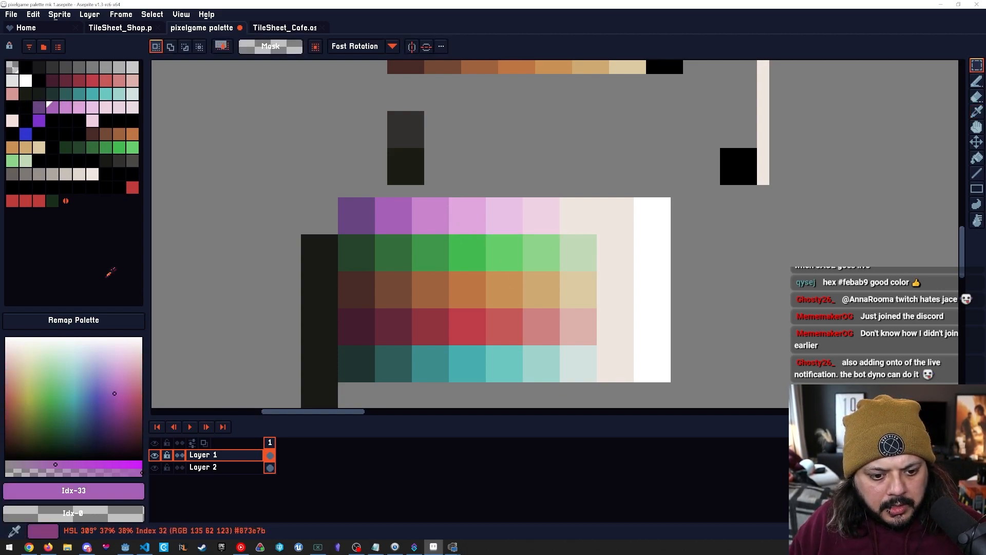
key(0)
key(9)
key(9)
key(9)
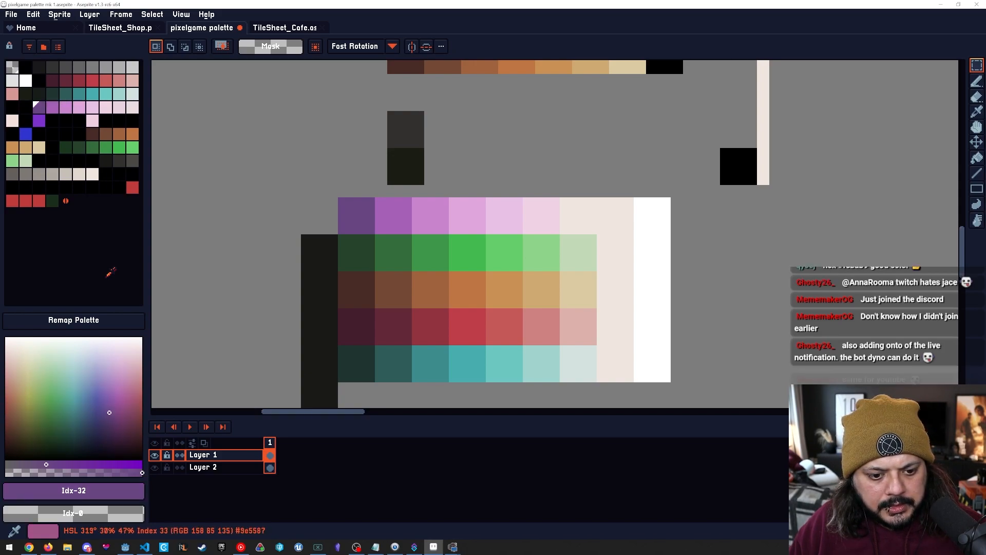
Step back up the lilac ramp and compare the hue and brightness of its fourth, fifth and sixth entries.
key(0)
key(0)
key(0)
key(0)
key(0)
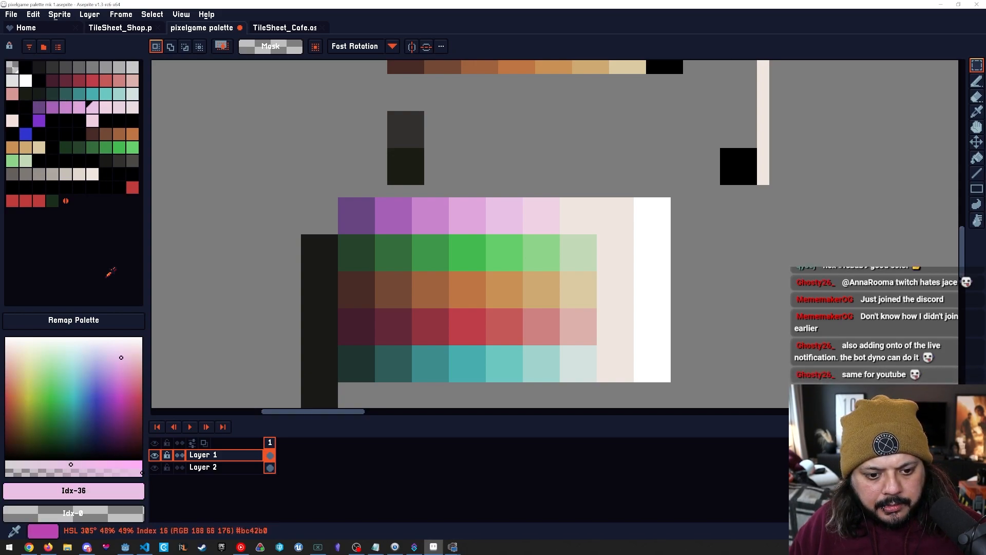
key(9)
key(9)
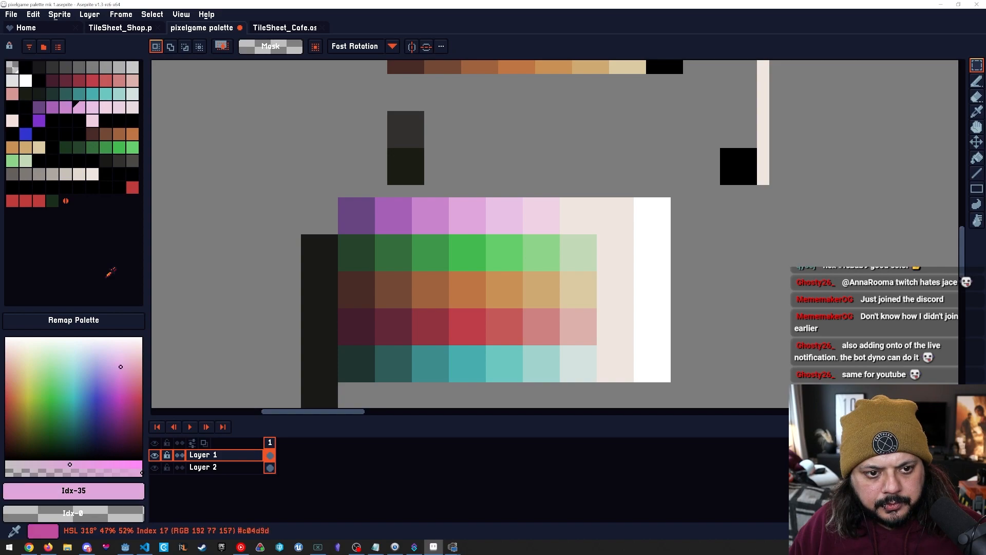
key(0)
key(0)
key(9)
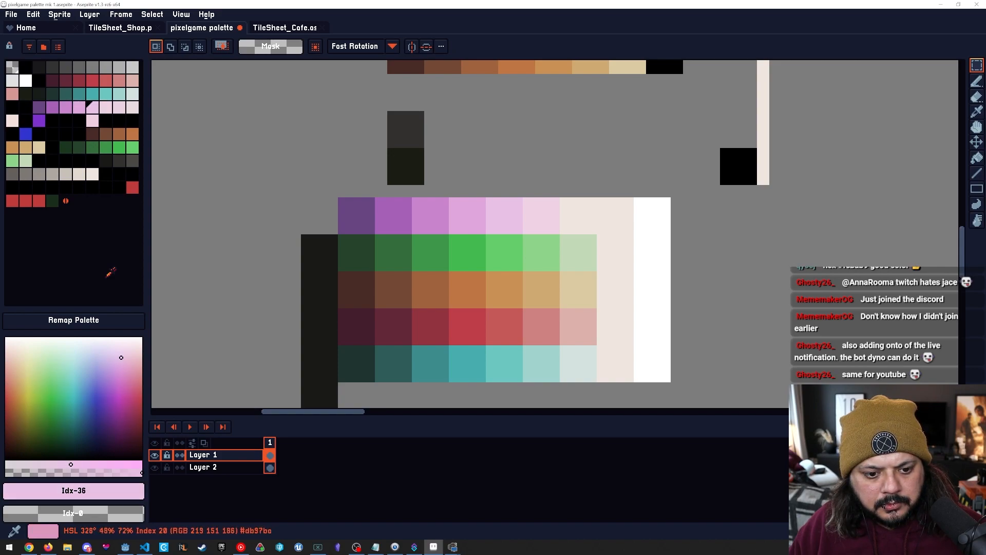
key(0)
alt+click(543, 227)
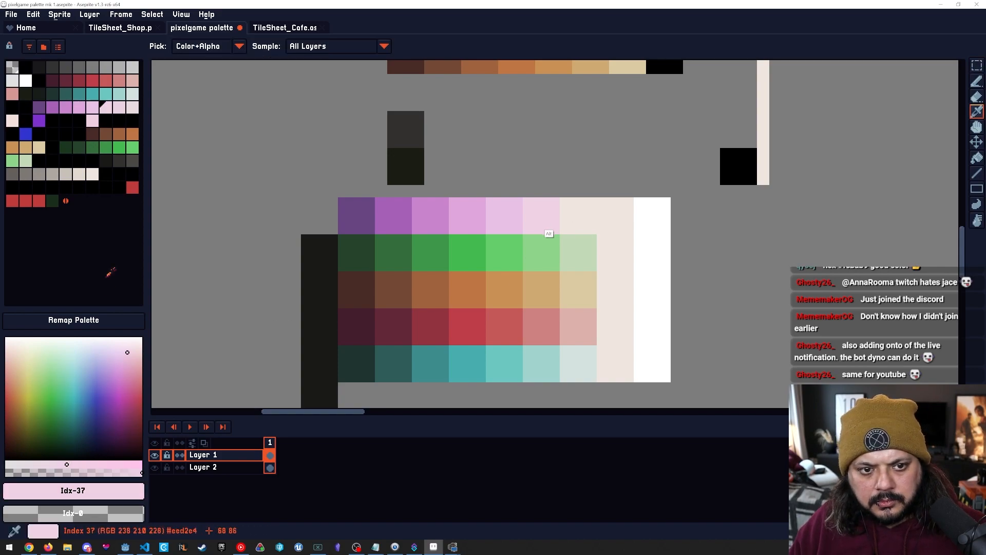
key(9)
key(0)
key(9)
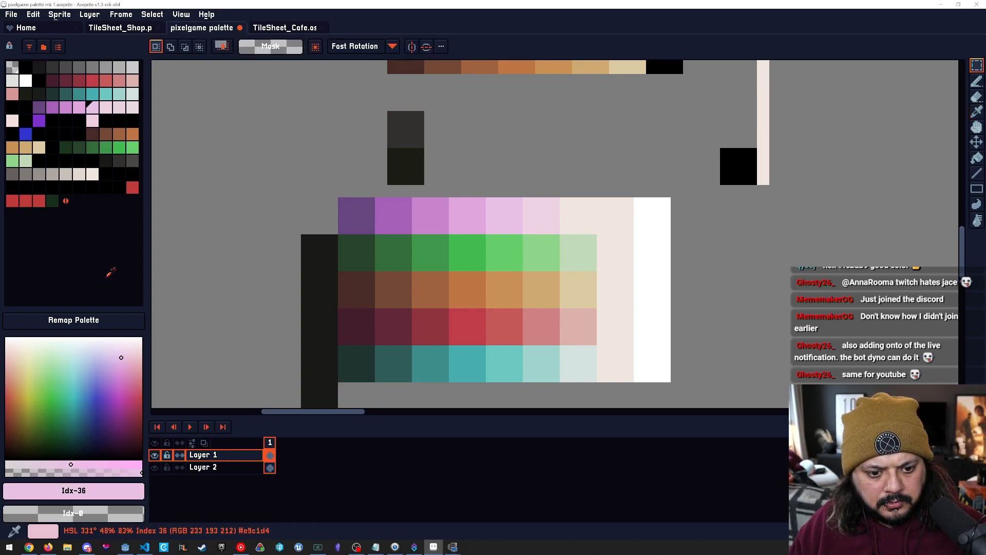
Shift the lilac ramp's fifth entry slightly towards pink at #e9c1e2 and step back to the first entry.
key(9)
key(0)
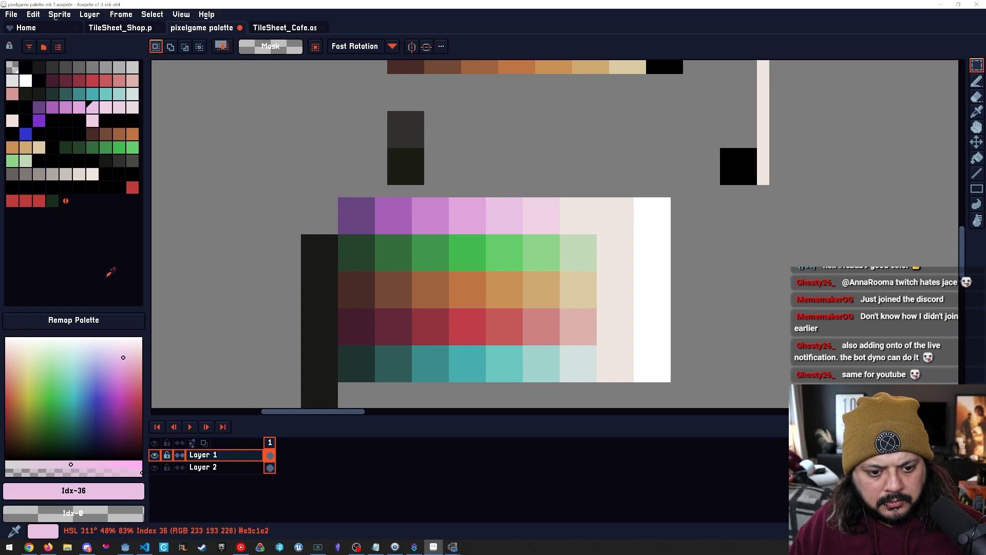
key(9)
key(9)
key(9)
key(9)
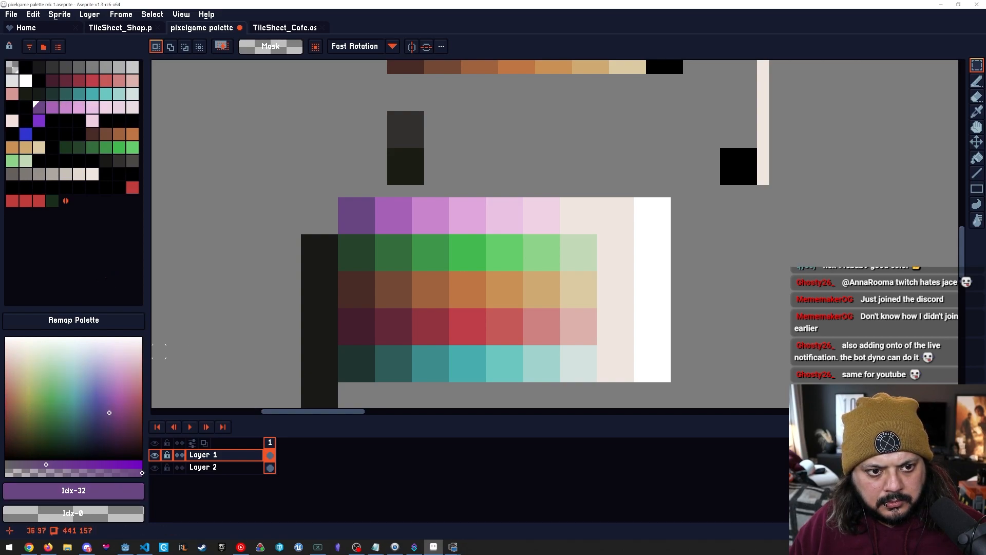
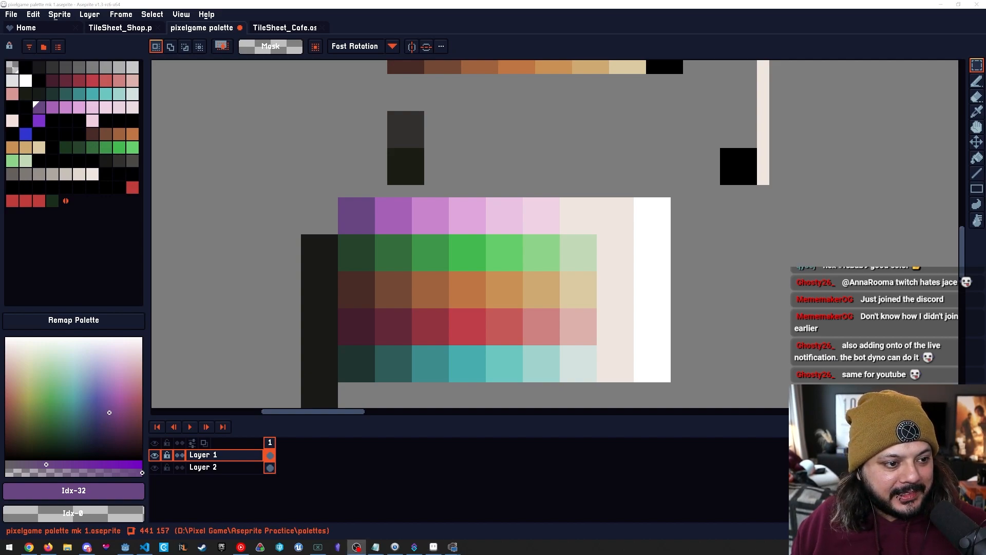
Set the empty palette entry after the light end of the grey ramp to #febab9.
click(105, 173)
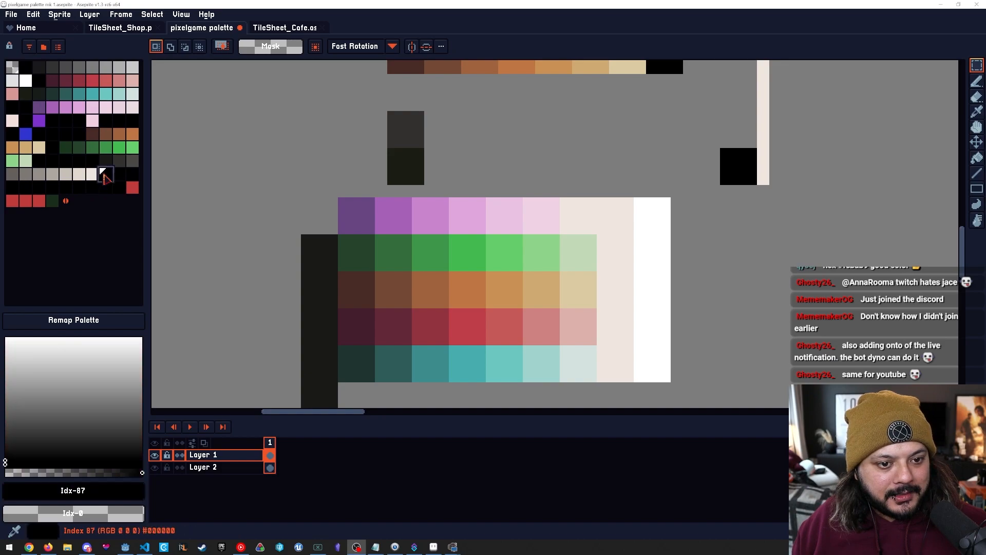
click(129, 491)
double_click(177, 407)
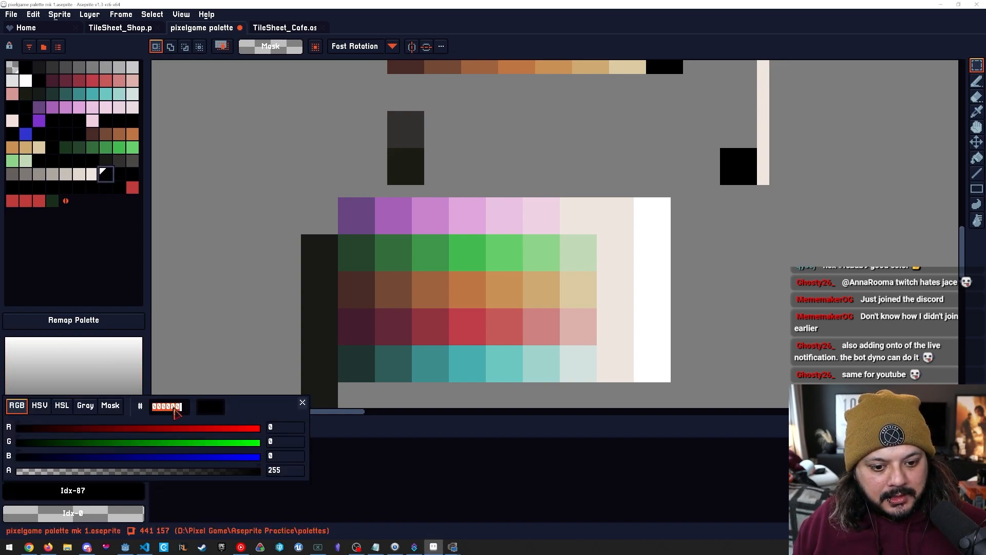
text(febab9)
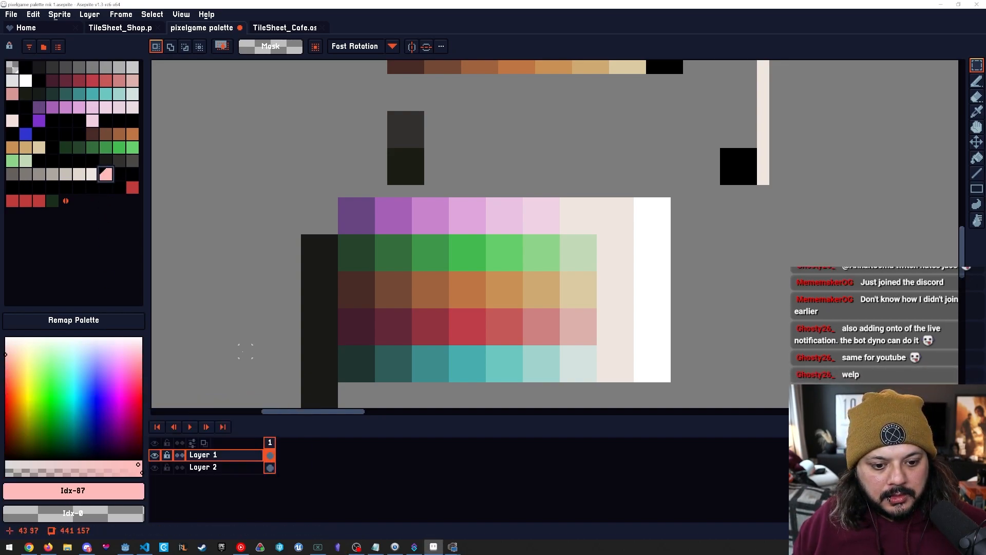
Try the new salmon pink as a painted patch above the lilac ramp's light end and erase the patch.
key(b)
mouse_move(541, 178)
mouse_down()
mouse_move(566, 179)
mouse_move(567, 228)
mouse_move(529, 252)
mouse_move(554, 167)
mouse_move(530, 166)
mouse_move(578, 191)
mouse_move(578, 290)
mouse_move(591, 289)
mouse_move(579, 327)
mouse_move(553, 190)
mouse_move(529, 190)
mouse_move(579, 192)
mouse_up()
key(ctrl+z)
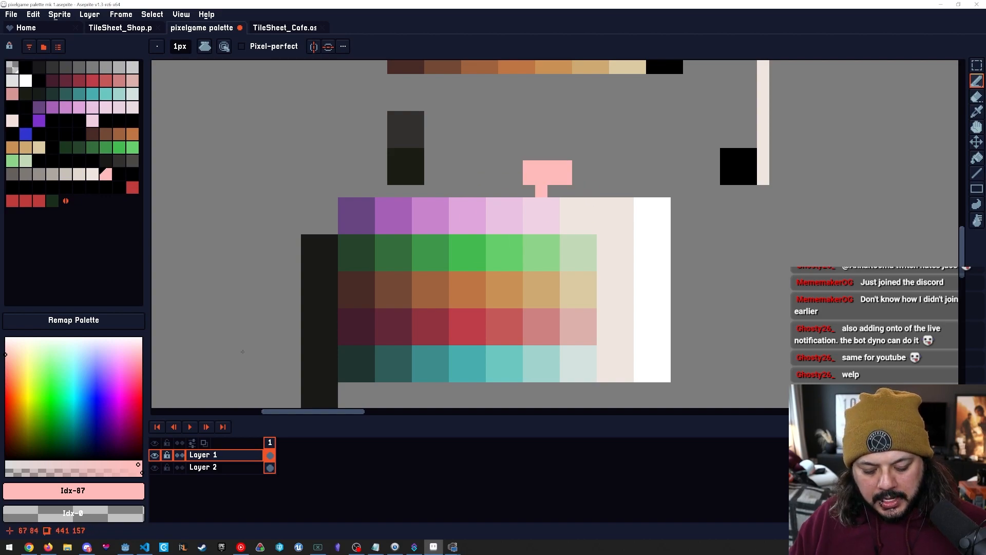
mouse_move(530, 154)
mouse_down()
mouse_move(566, 154)
mouse_move(566, 142)
mouse_move(529, 142)
mouse_move(554, 191)
mouse_move(504, 129)
mouse_move(523, 117)
mouse_move(591, 178)
mouse_move(491, 104)
mouse_move(610, 185)
mouse_up()
click(553, 191)
key(m)
key(Delete)
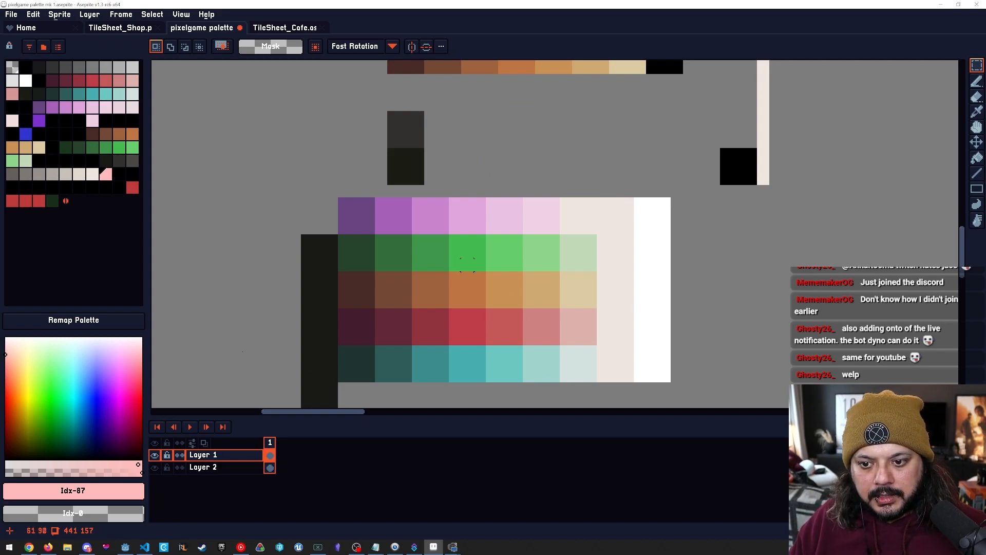
Compare the lilac ramp's sixth and seventh entries, and darken the fifth entry slightly.
scroll(553, 252, up, 1)
alt+click(550, 222)
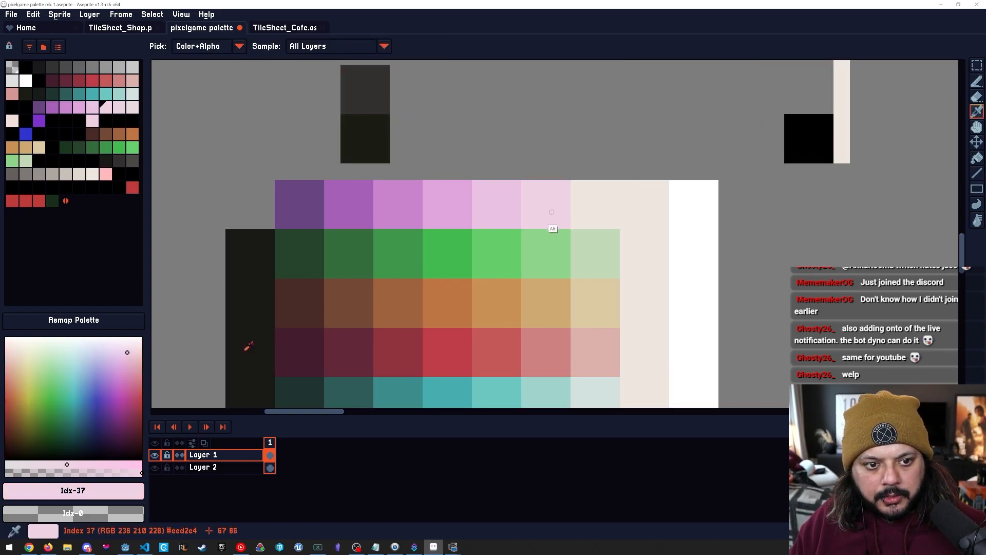
key(bracketright)
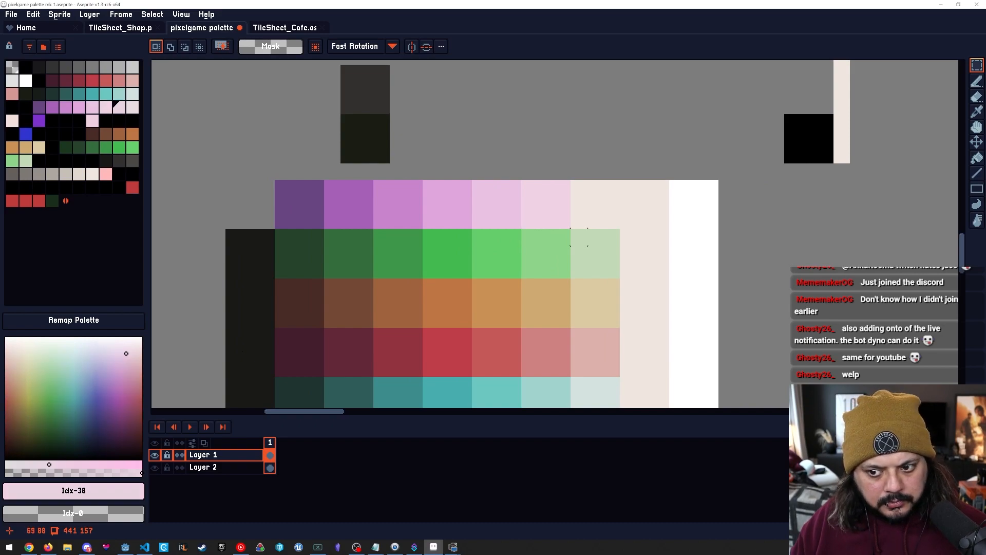
alt+click(577, 226)
alt+click(552, 223)
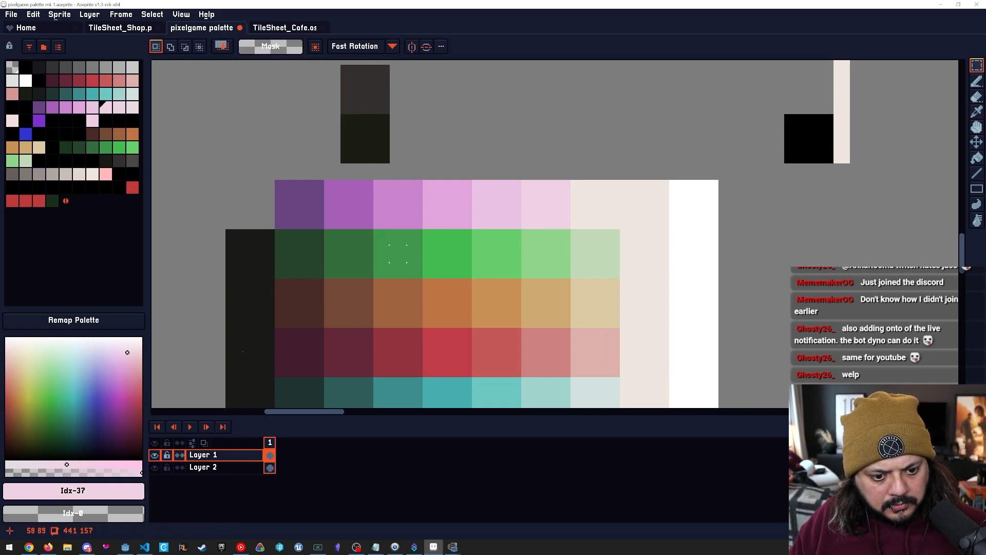
alt+click(504, 214)
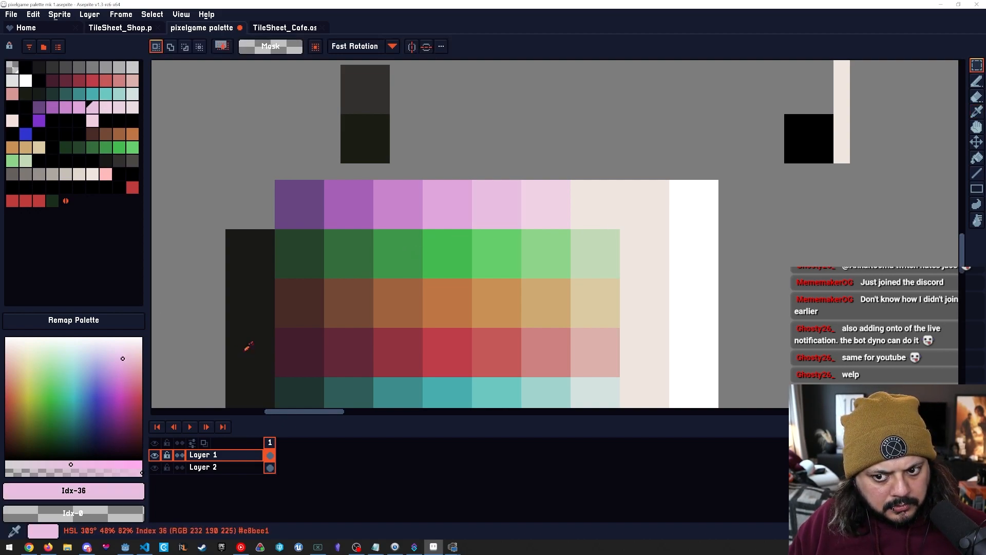
click(121, 360)
drag(121, 359, 122, 359)
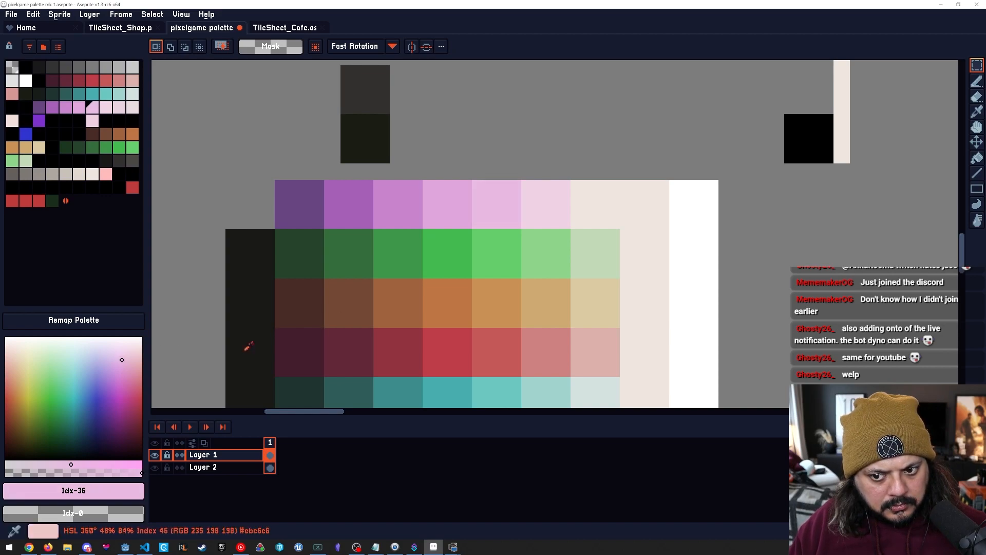
click(122, 360)
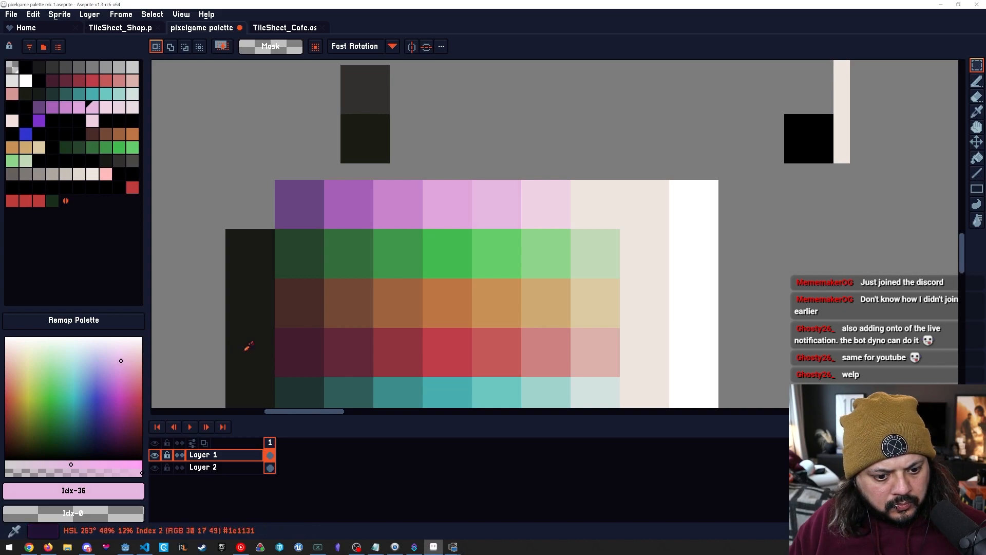
Check the lilac ramp's sixth entry and lower the saturation of the fifth entry.
key(bracketright)
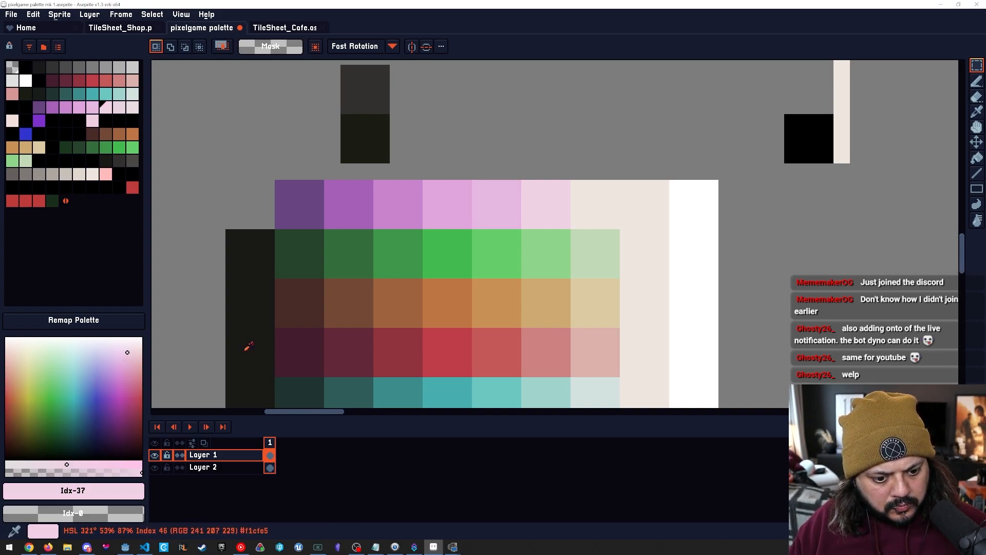
key(bracketright)
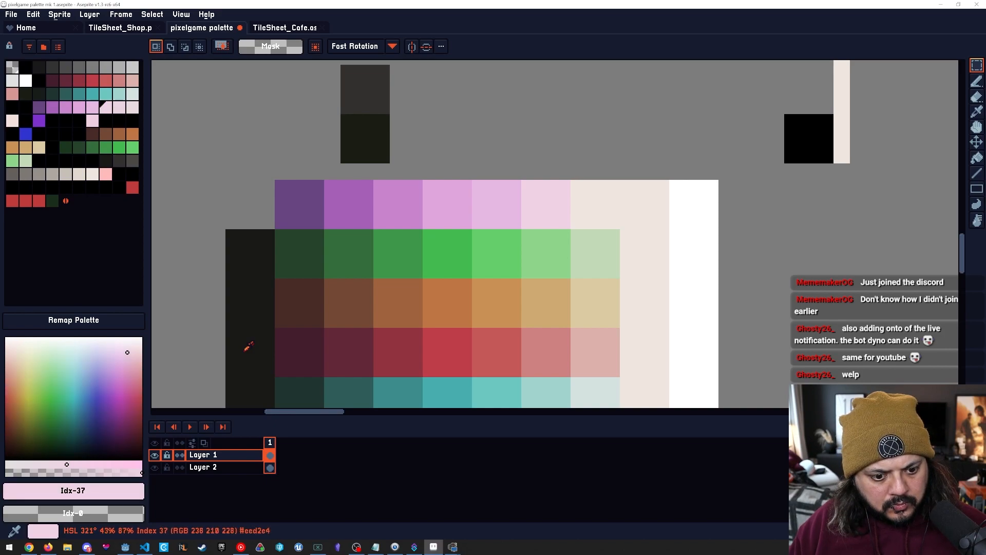
key(bracketleft)
key(bracketleft)
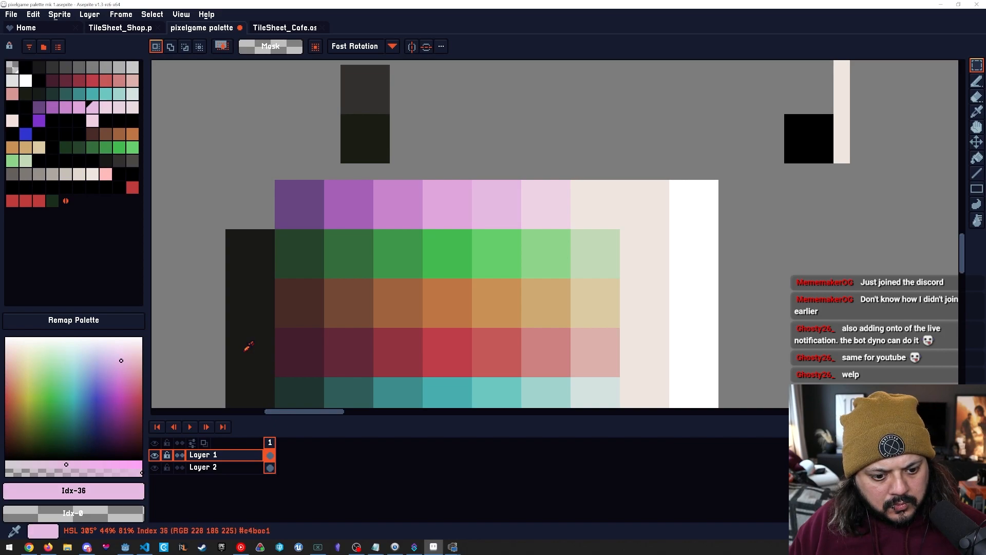
drag(67, 465, 60, 464)
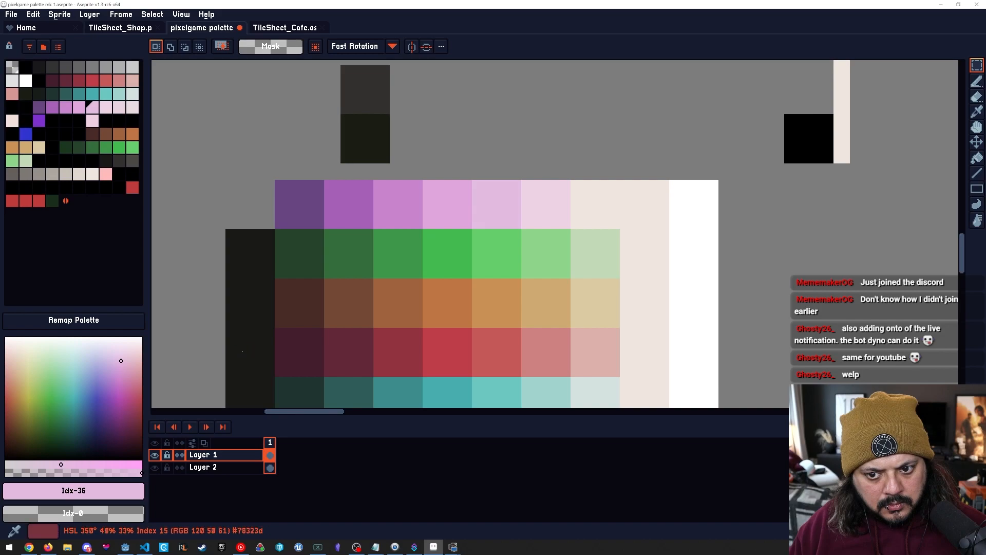
Examine the adjusted lilac ramp beside the other colour ramps, both from afar and up close.
key(z)
click(244, 352)
scroll(244, 352, down, 7)
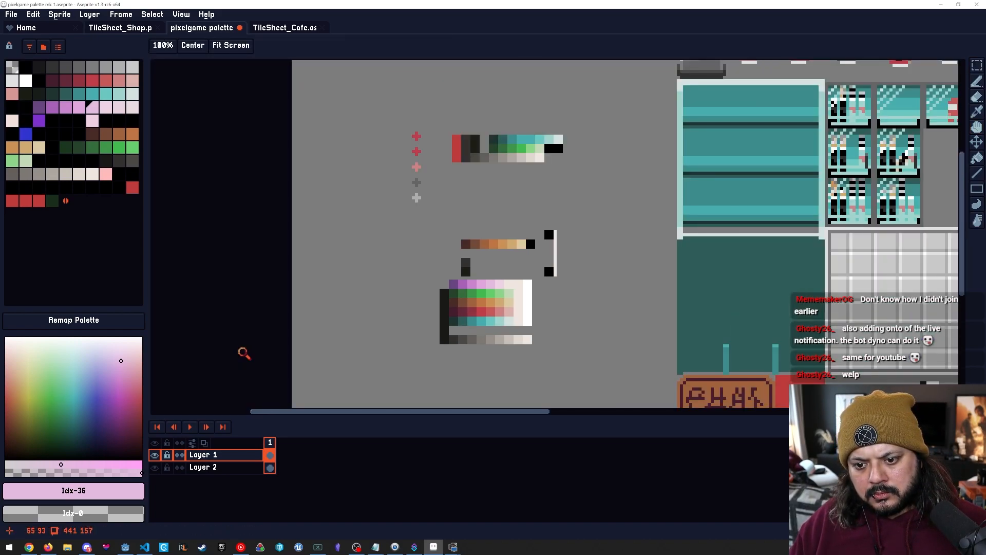
scroll(244, 352, up, 5)
key(m)
key(space)
drag(465, 338, 522, 304)
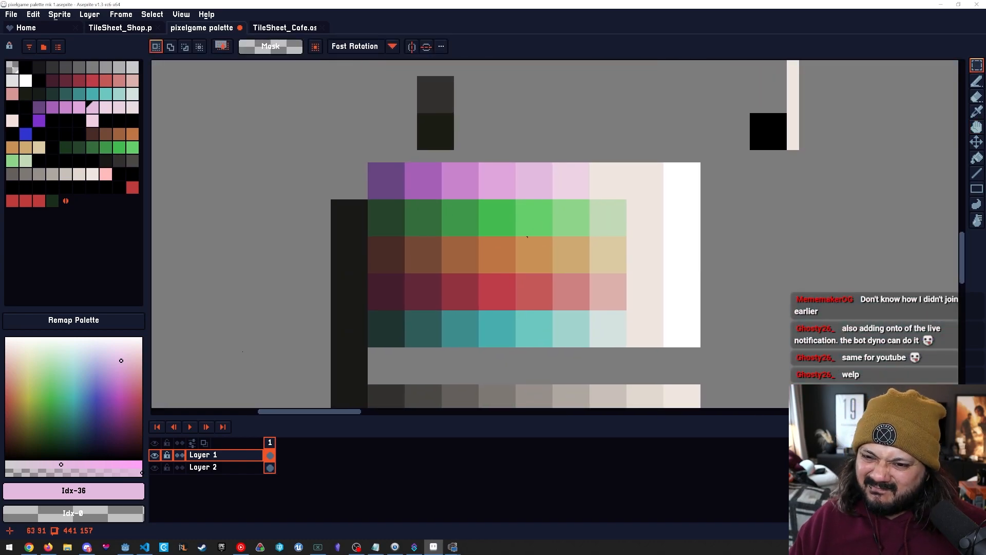
Compare the lilac ramp's fourth and fifth entries, and lower the saturation of the sixth entry to about #ebd5e4.
alt+click(569, 182)
alt+click(520, 185)
alt+click(497, 186)
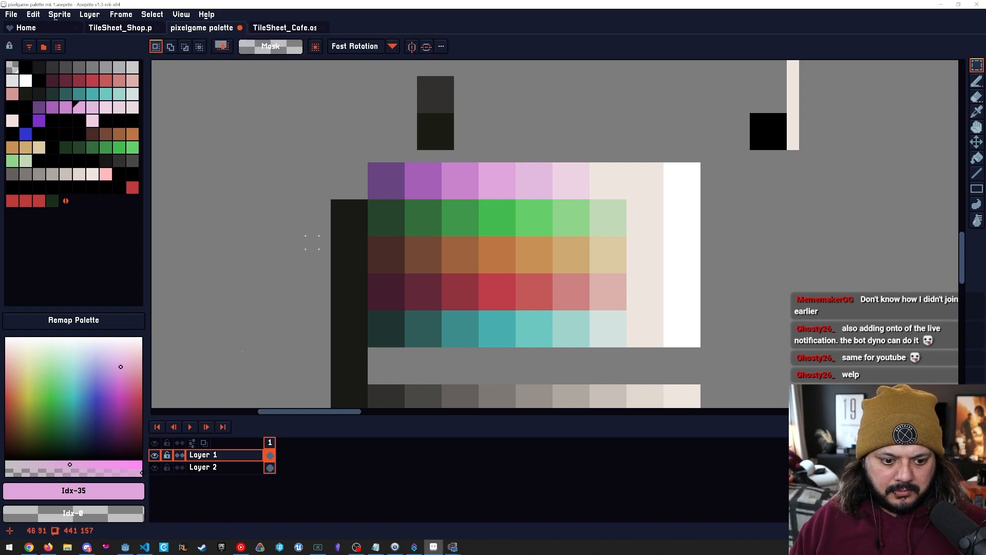
click(52, 107)
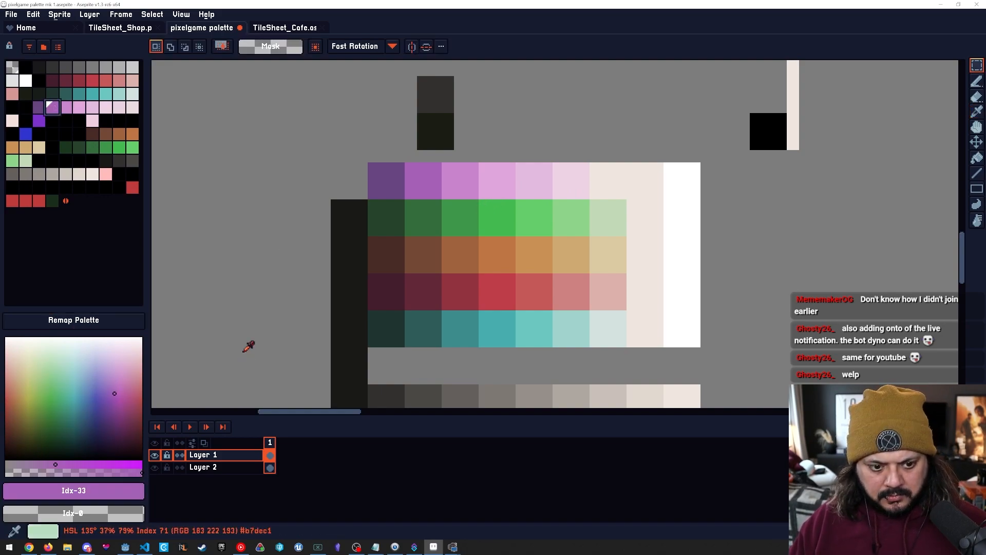
drag(118, 381, 122, 360)
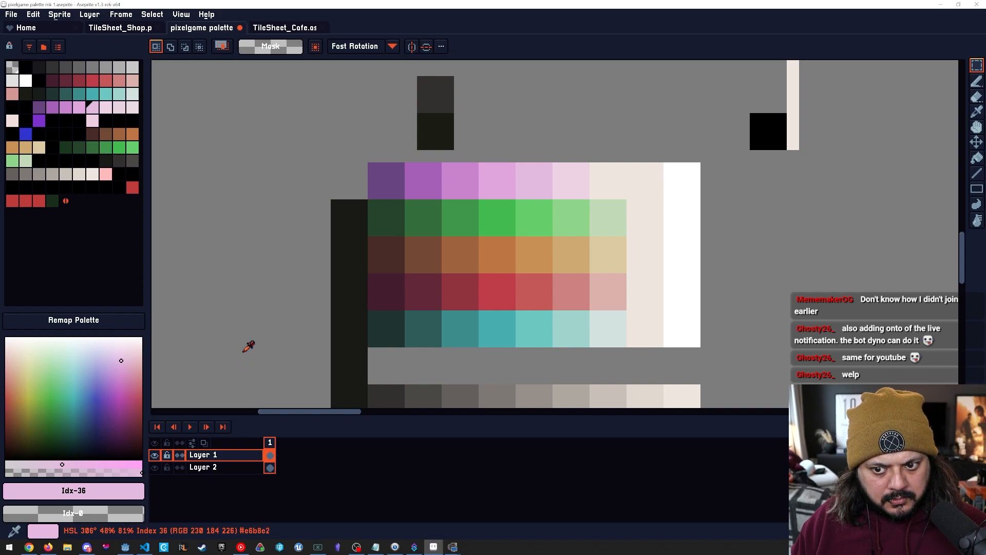
key(bracketright)
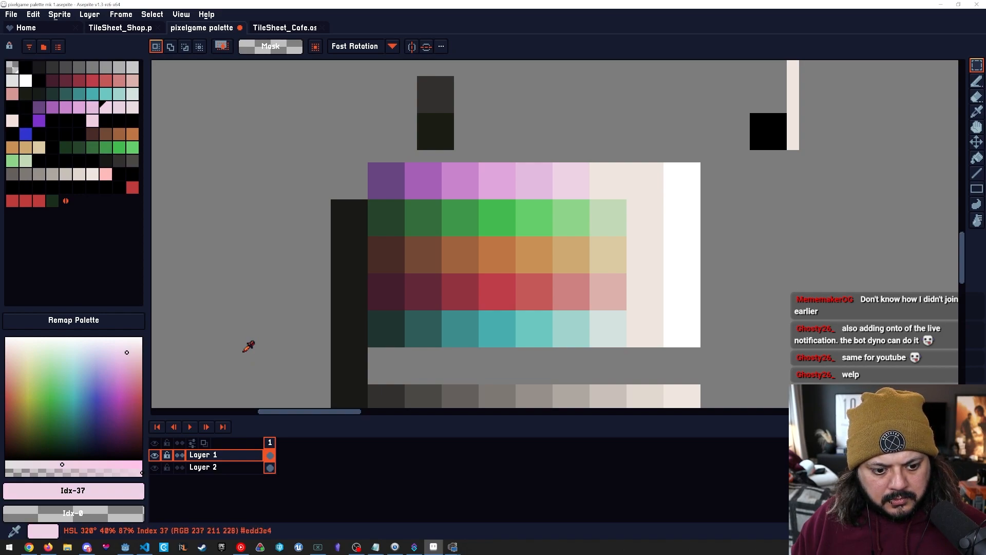
click(90, 465)
drag(90, 465, 58, 464)
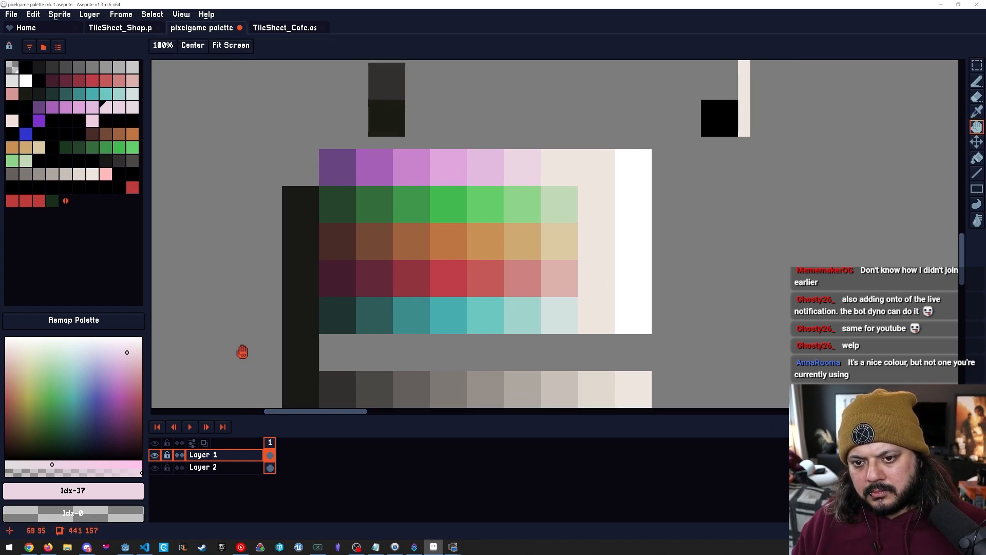
Examine the lilac ramp's palette entries one after another, comparing the jumps between its dark and middle shades.
key(m)
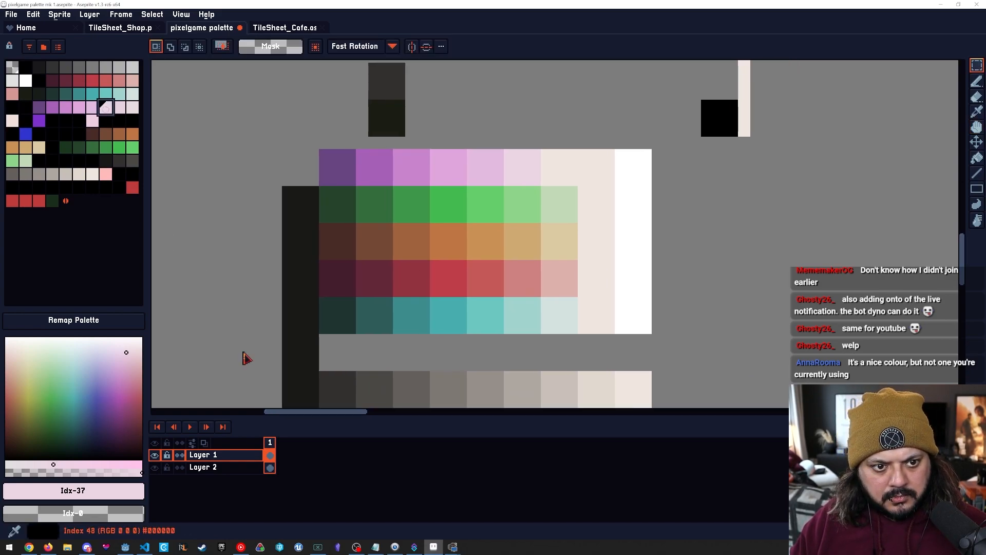
key(l)
key(bracketleft)
key(bracketleft)
key(bracketleft)
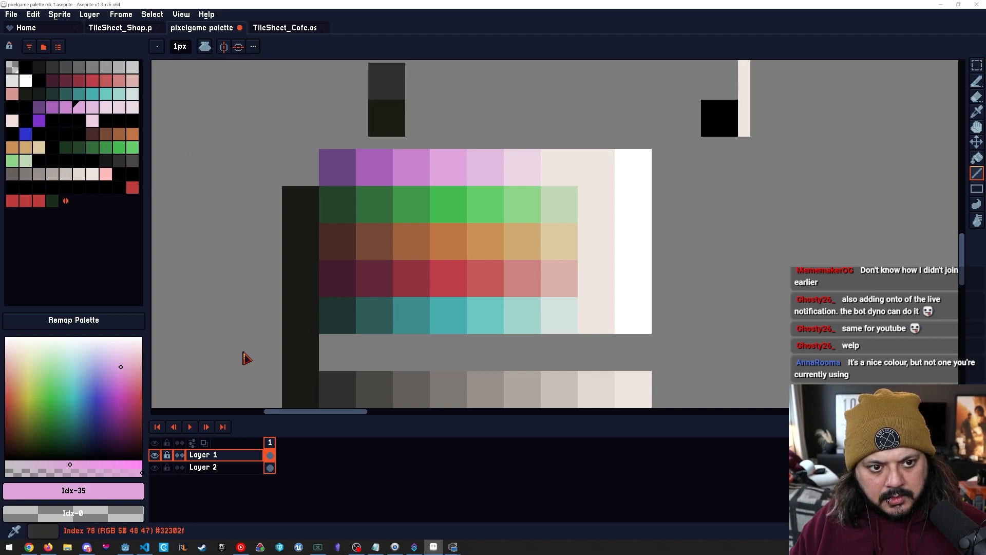
key(bracketright)
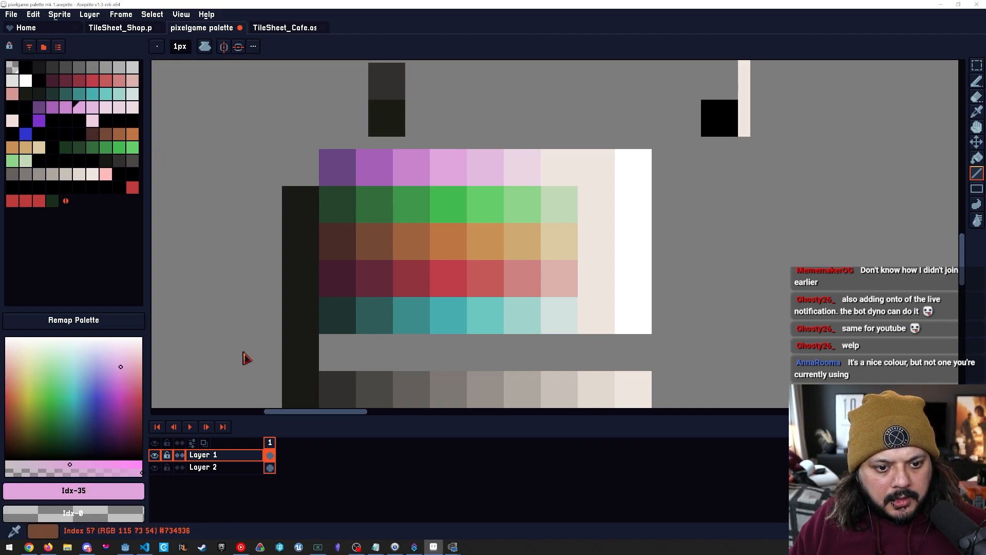
key(bracketleft)
key(bracketleft)
key(bracketleft)
key(bracketleft)
key(bracketright)
key(bracketright)
key(bracketright)
key(bracketright)
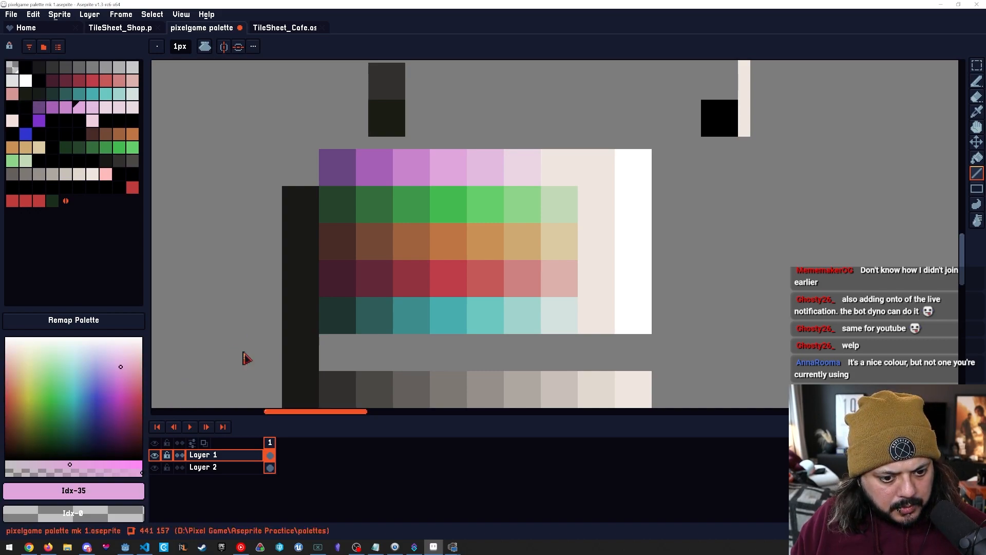
key(bracketleft)
key(bracketleft)
key(bracketleft)
key(bracketright)
key(bracketright)
key(bracketleft)
key(bracketright)
key(bracketright)
key(bracketleft)
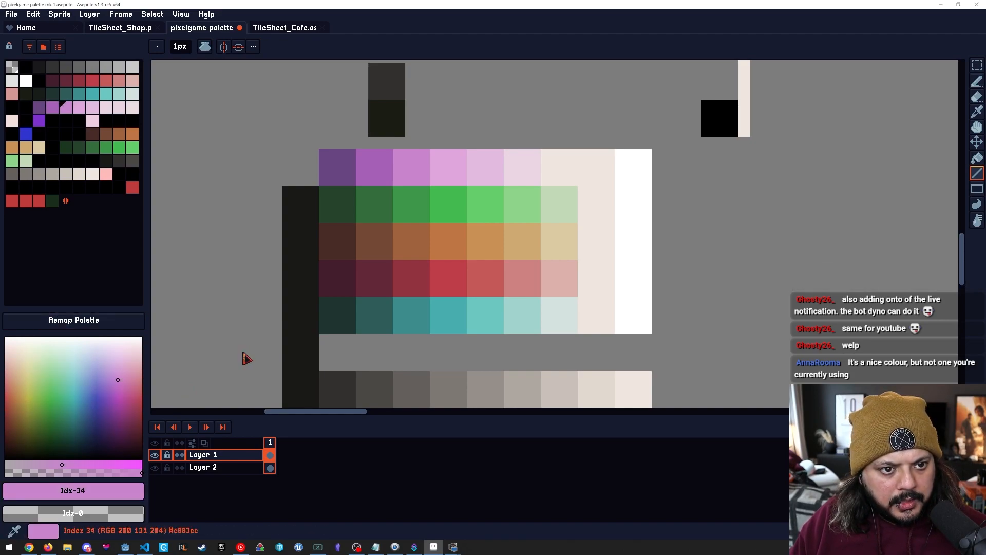
Copy the lilac ramp's third to sixth entries and paste them one slot towards the light end, duplicating the third shade.
key(bracketright)
key(bracketright)
key(bracketright)
key(ctrl+c)
key(bracketleft)
key(bracketleft)
key(ctrl+v)
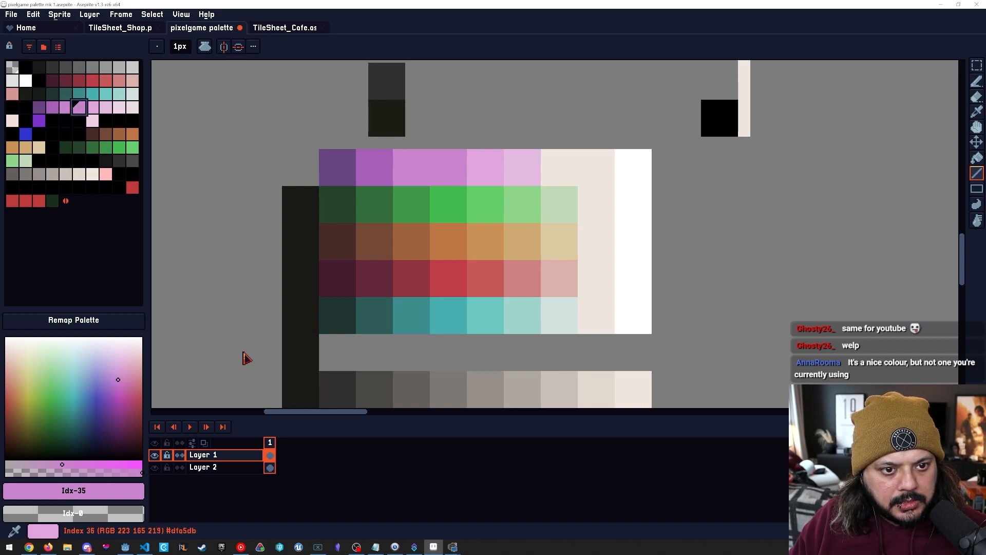
Paint the lilac row's seventh swatch on the canvas with the pale pink from palette entry 38, covering the cream square.
key(bracketright)
key(bracketright)
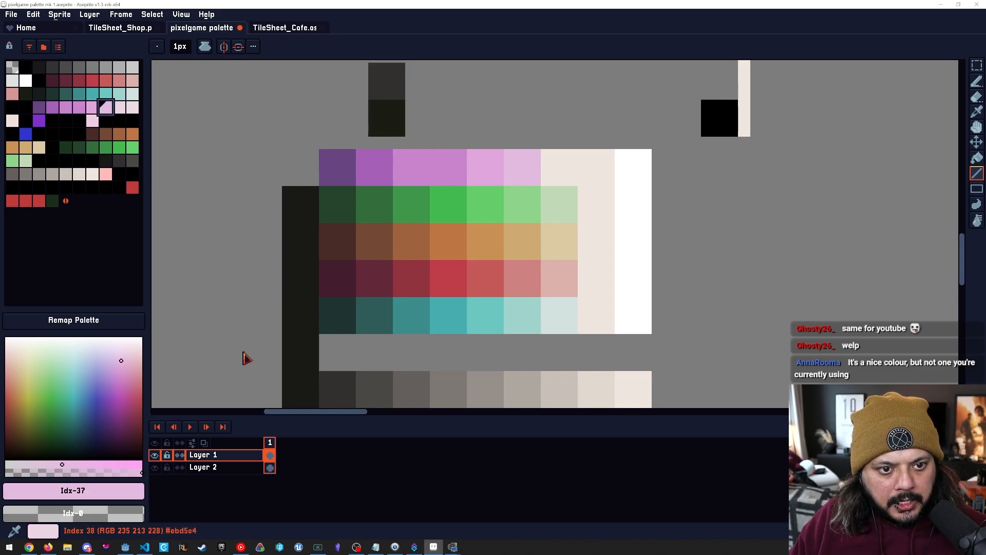
alt+click(528, 183)
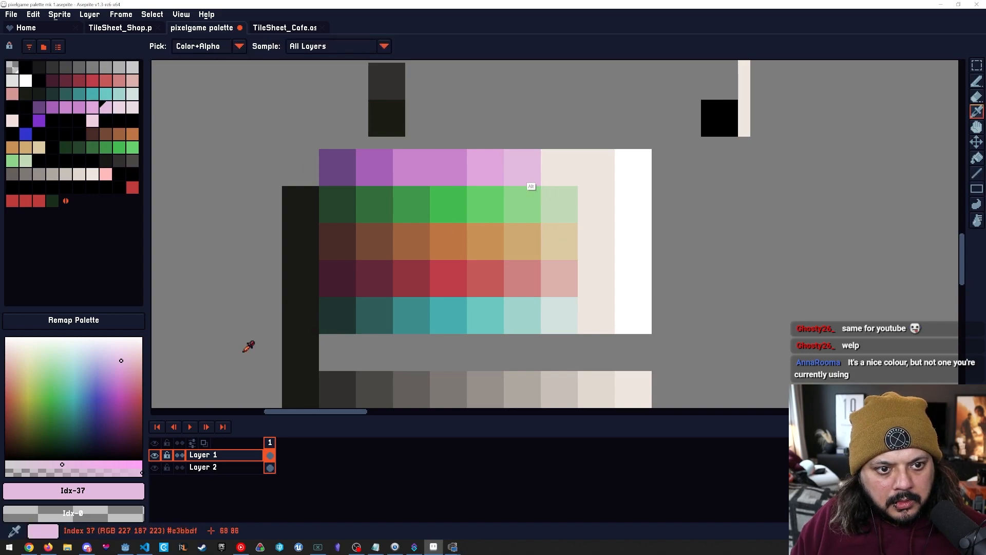
key(bracketright)
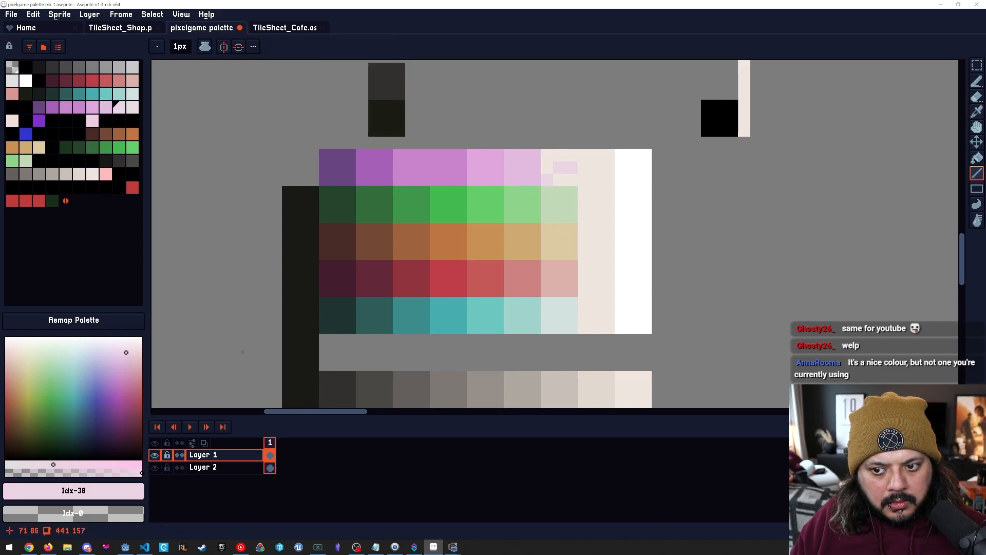
key(b)
drag(559, 180, 548, 156)
key(space)
drag(559, 242, 586, 253)
Sample the lilac row's third colour and go over the third and fourth swatches with their matching palette entries.
key(alt)
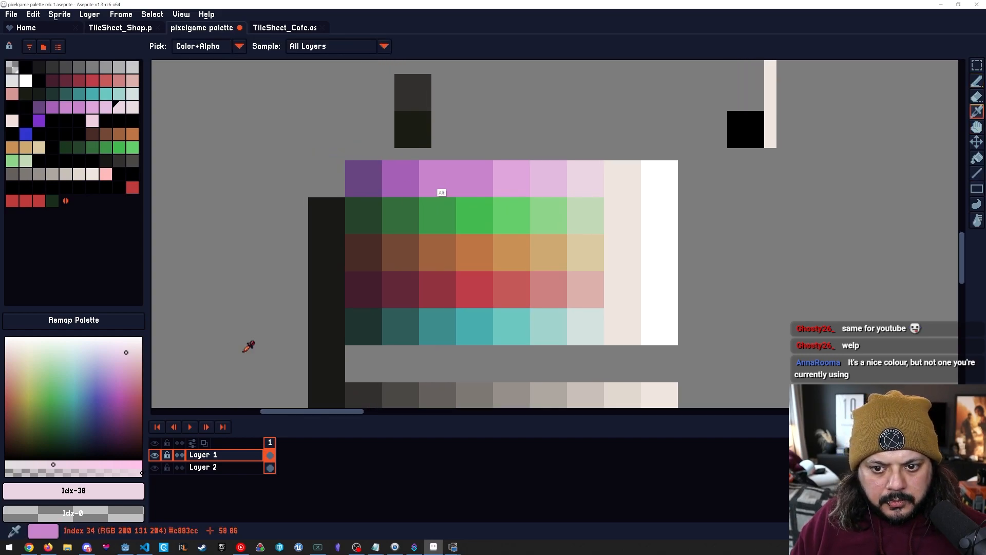
alt+click(442, 193)
drag(425, 167, 425, 191)
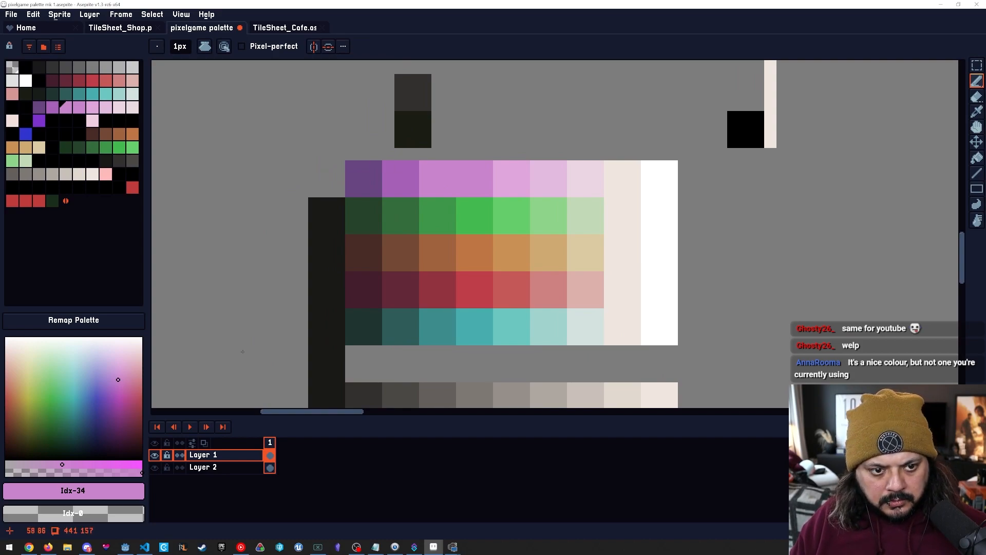
drag(462, 191, 463, 166)
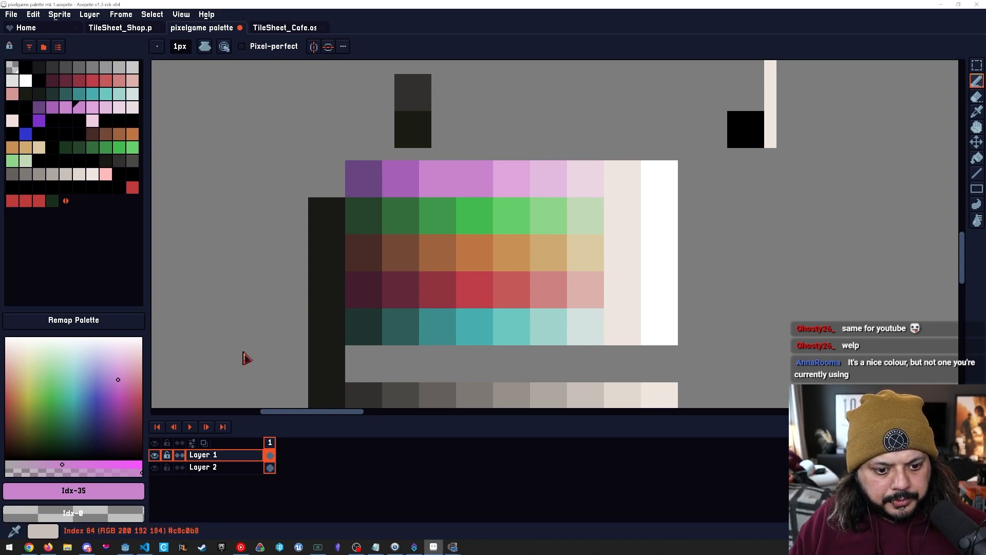
Compare the lilac ramp's first three entries and darken the second one slightly to about #9651af.
key(bracketleft)
key(bracketleft)
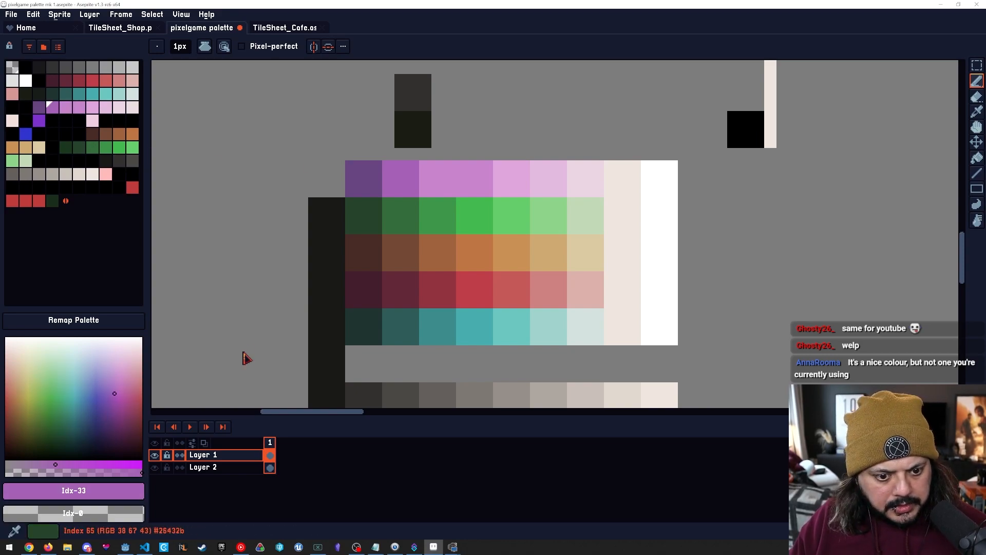
key(bracketright)
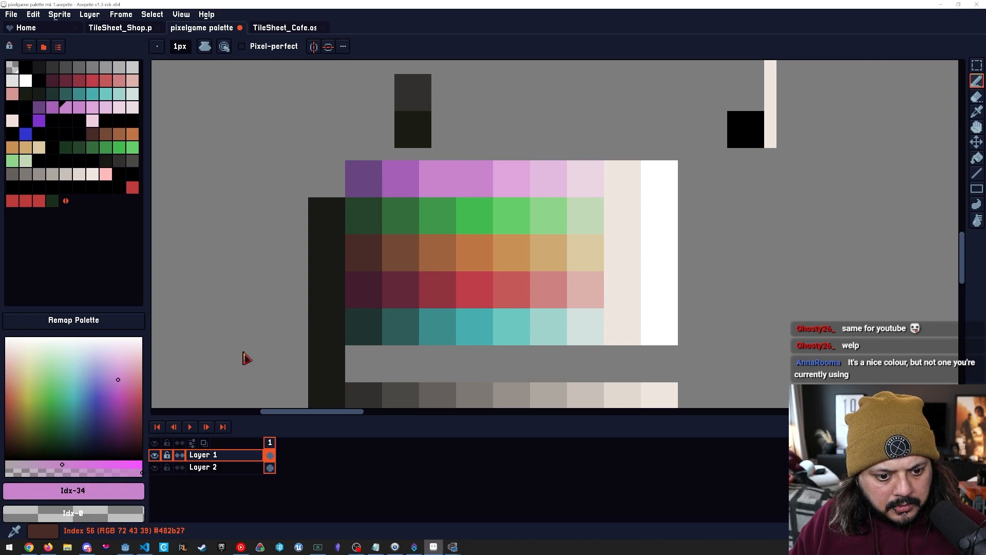
key(bracketleft)
key(bracketleft)
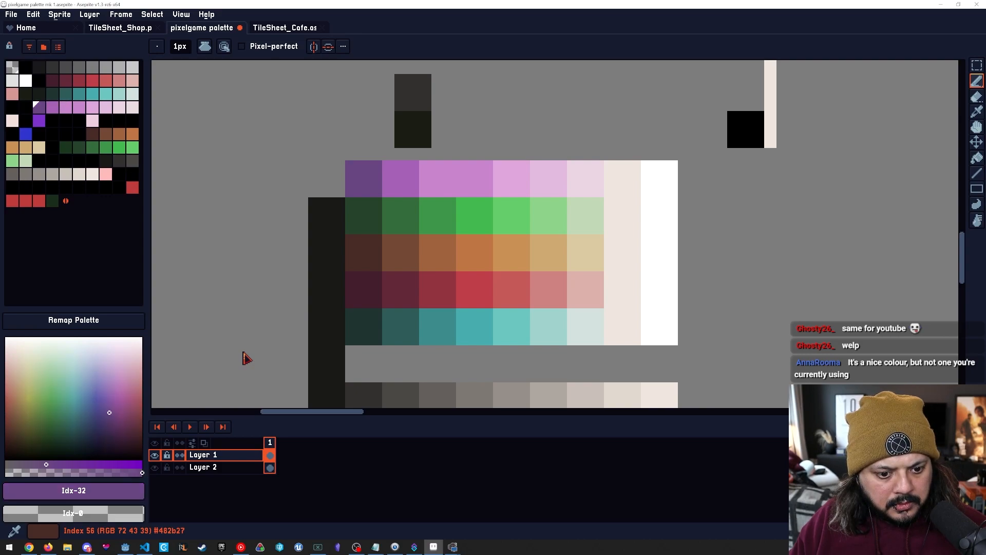
key(bracketright)
key(bracketright)
key(bracketleft)
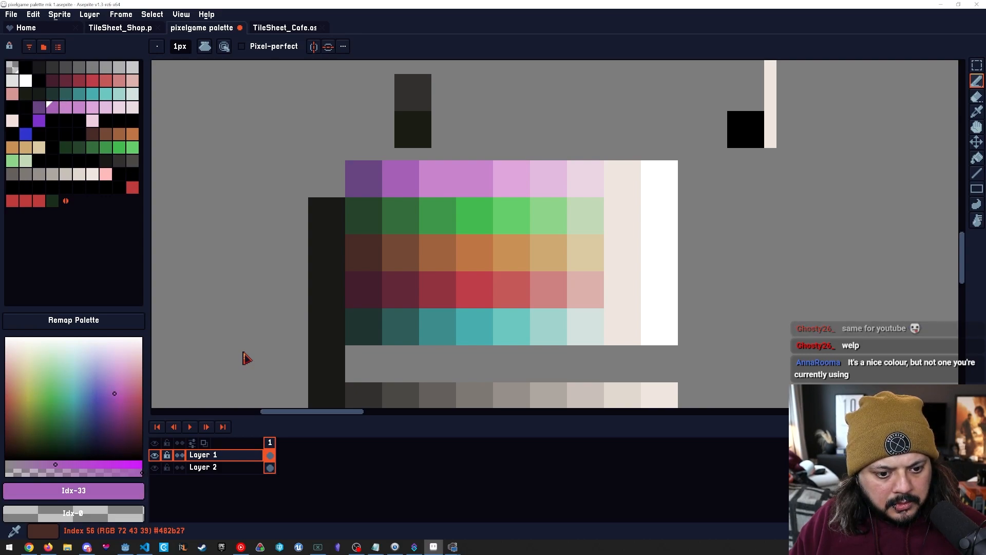
key(bracketleft)
key(bracketright)
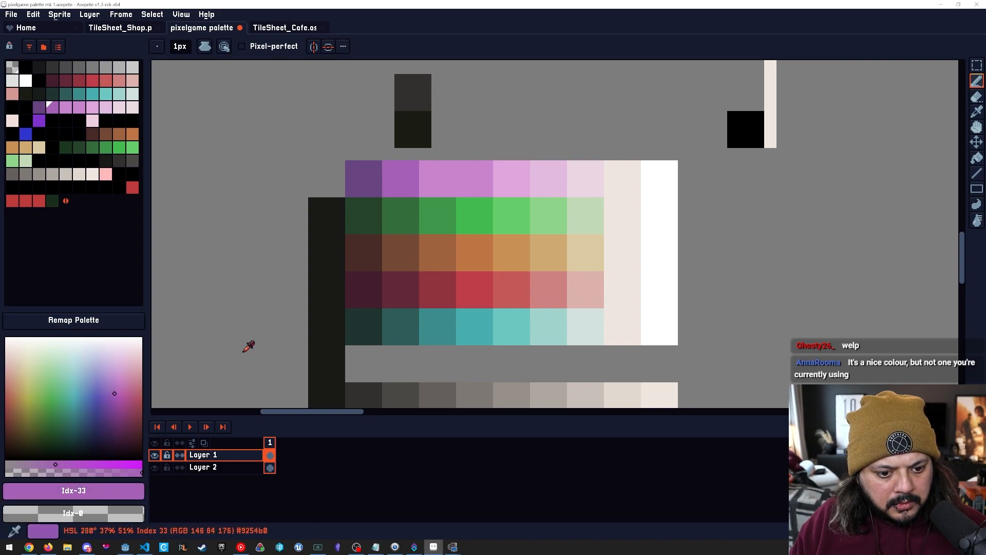
drag(113, 398, 113, 398)
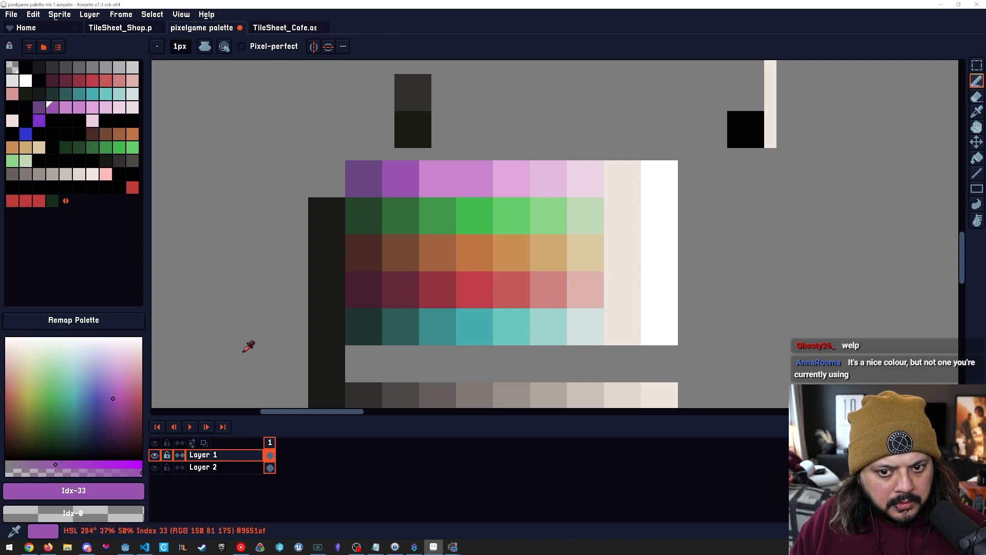
Shift the third purple swatch (index 34) to a darker, bluer purple with hue about 291° and lightness about 61%.
key(bracketright)
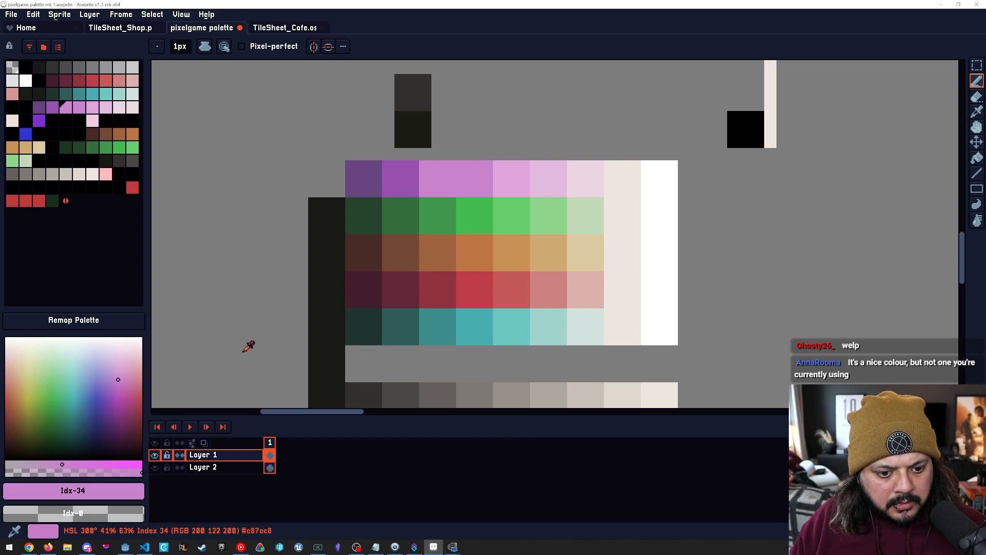
drag(116, 384, 116, 385)
key(bracketleft)
key(bracketleft)
key(bracketright)
key(bracketright)
Lighten the fourth purple swatch (index 35) slightly so it sits between its neighbours in the ramp.
key(bracketright)
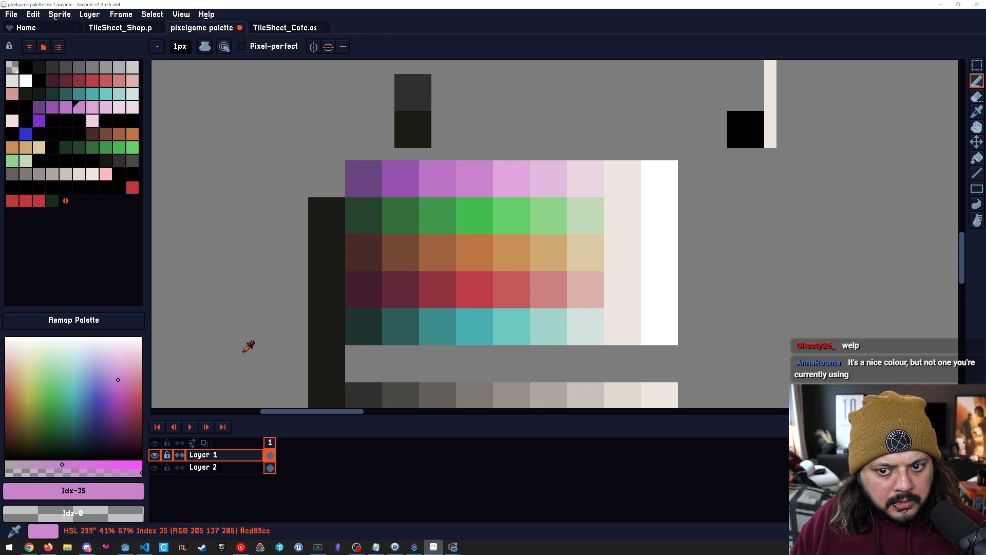
key(bracketright)
key(bracketleft)
click(118, 375)
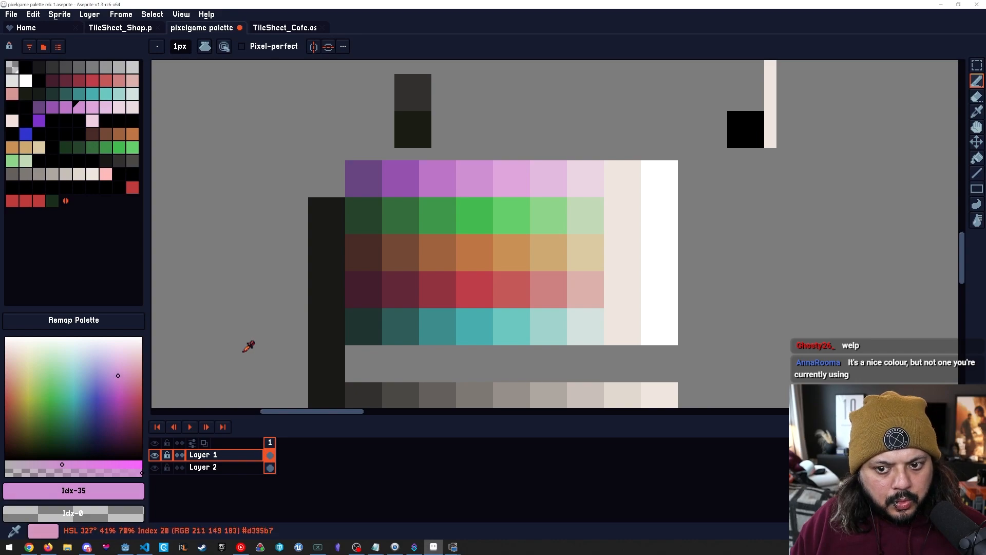
Examine the purple ramp against the other colour ramps from near and far.
drag(587, 307, 559, 295)
drag(560, 295, 507, 295)
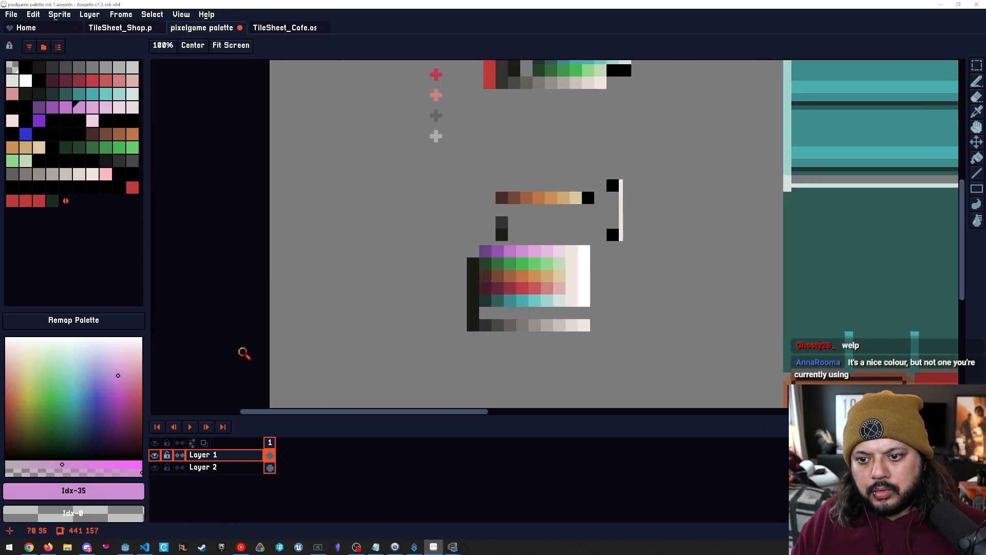
scroll(244, 353, down, 1)
scroll(244, 353, up, 4)
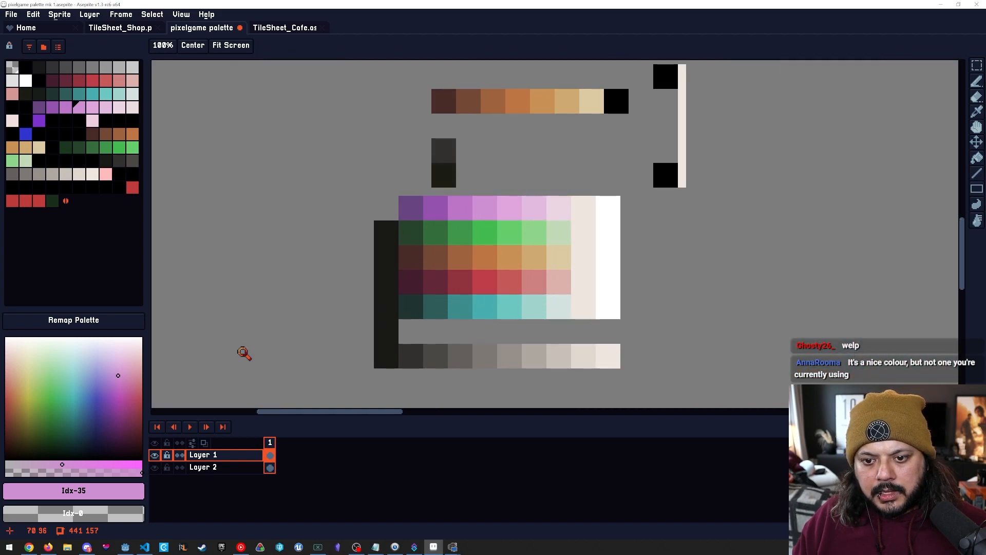
scroll(558, 295, up, 1)
drag(509, 313, 477, 303)
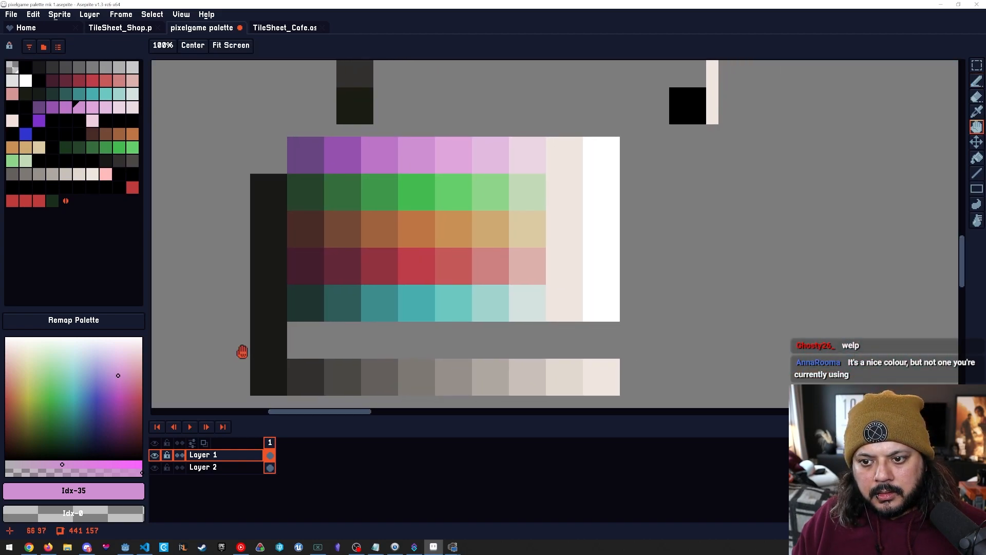
scroll(242, 352, down, 5)
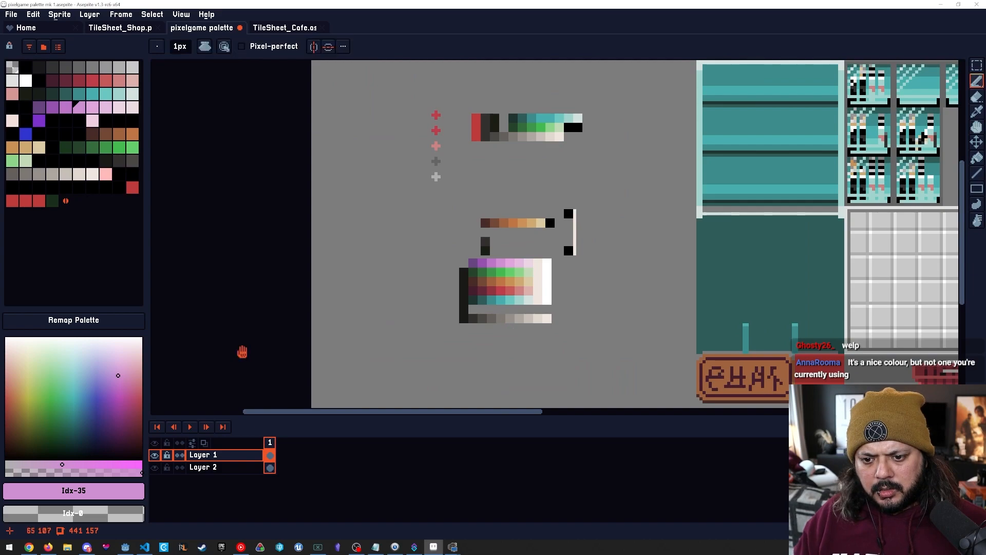
scroll(243, 353, up, 4)
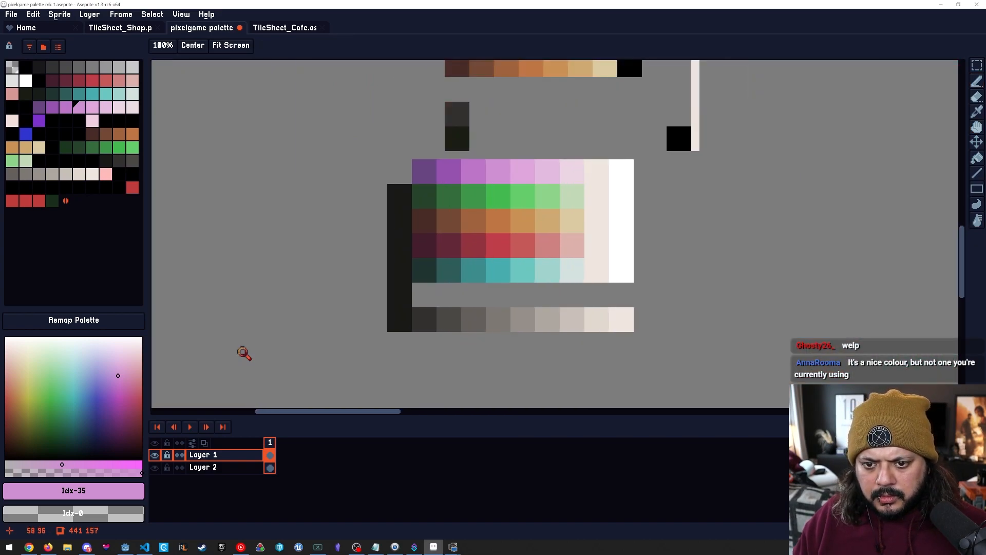
scroll(244, 354, up, 1)
Pick the darkest purple (index 32), compare it along the ramp, and lower its saturation to about 26%.
alt+click(393, 149)
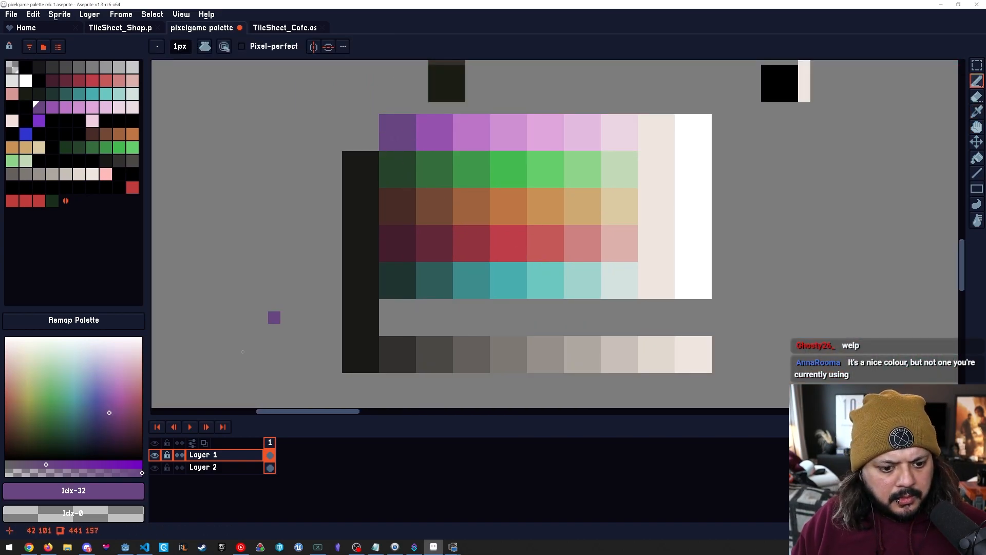
key(0)
key(0)
key(0)
key(0)
key(9)
key(9)
key(9)
key(9)
scroll(244, 353, down, 4)
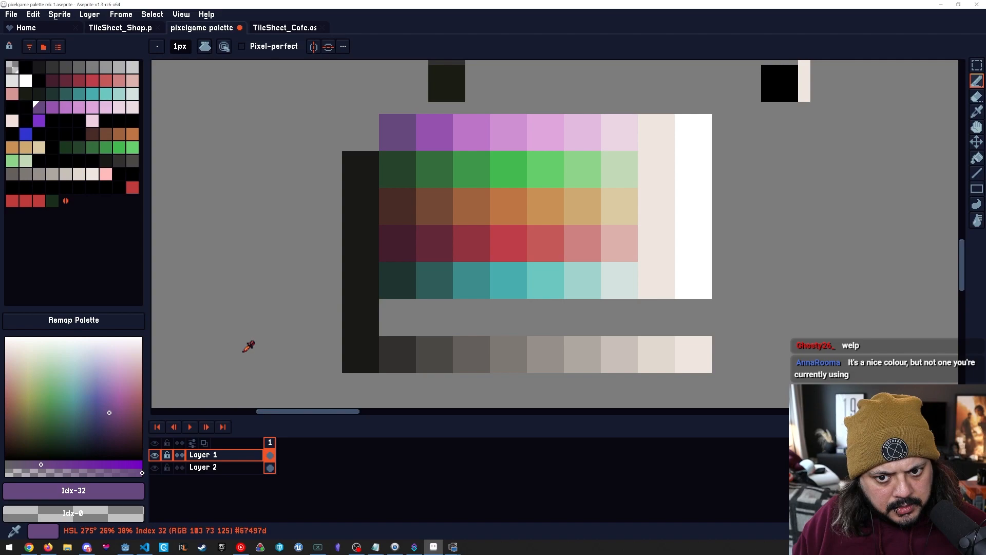
Adjust the saturation of purple swatches 33, 34 and 35 to about 33%, 38% and 43%.
key(0)
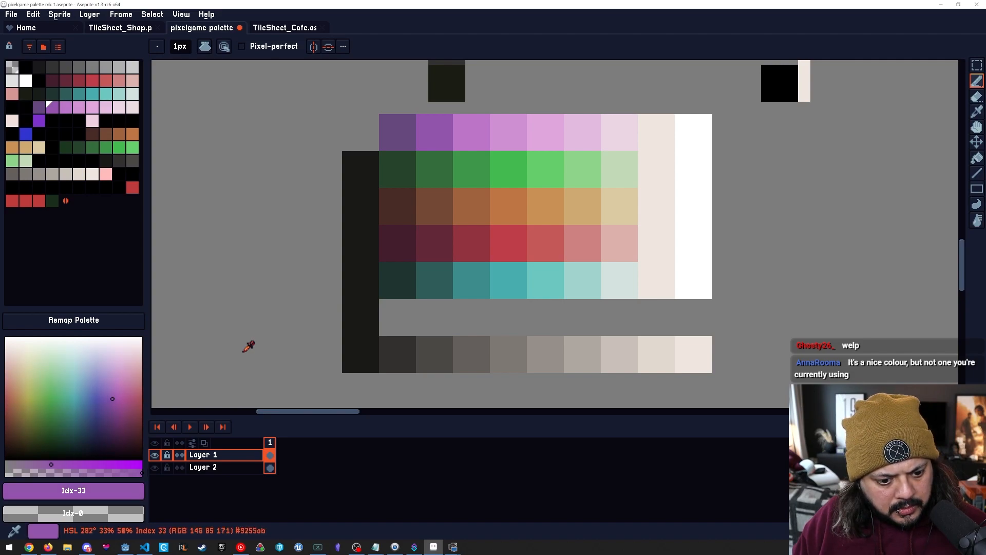
key(0)
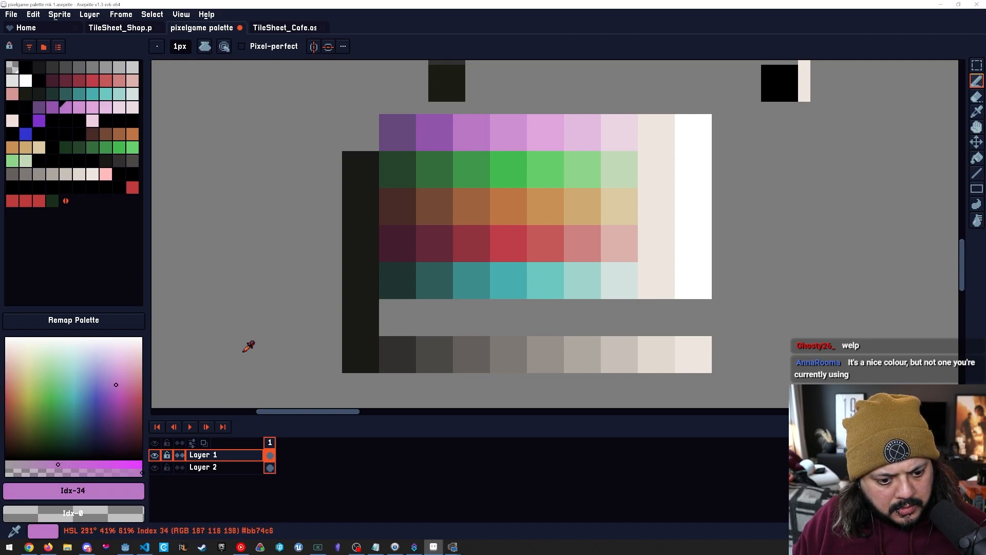
key(0)
scroll(243, 352, down, 1)
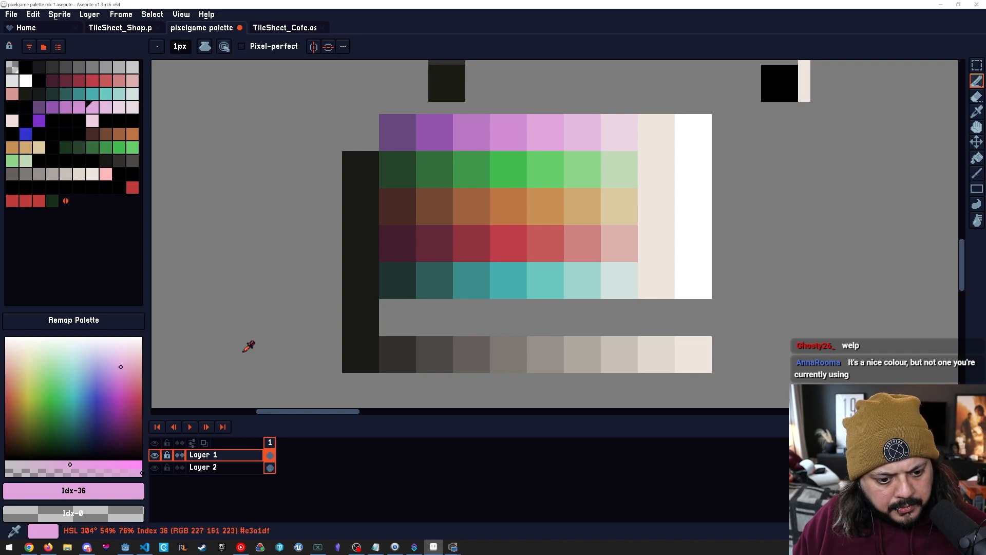
Save the palette file with the adjusted purple ramp.
key(space)
drag(243, 353, 242, 352)
scroll(242, 352, down, 1)
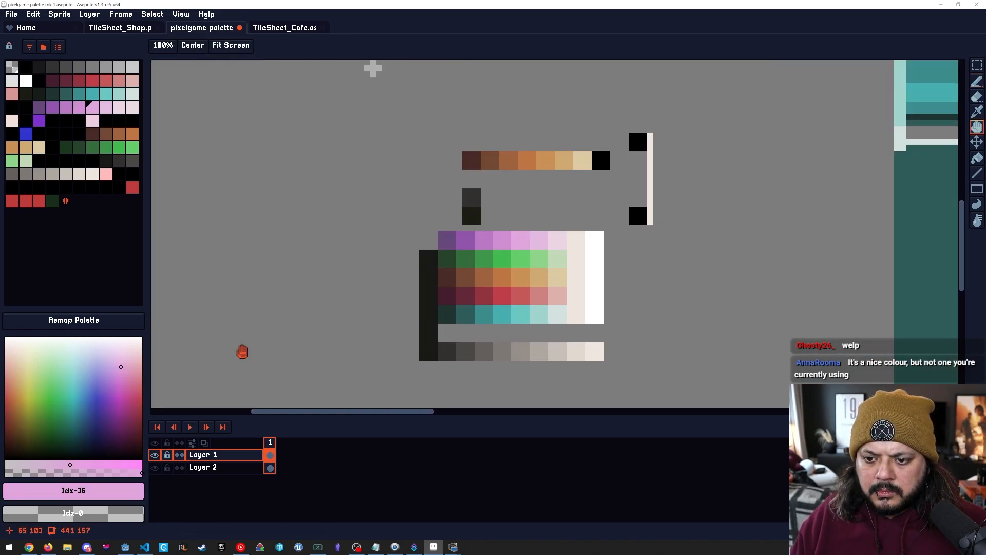
scroll(242, 352, down, 2)
key(ctrl+s)
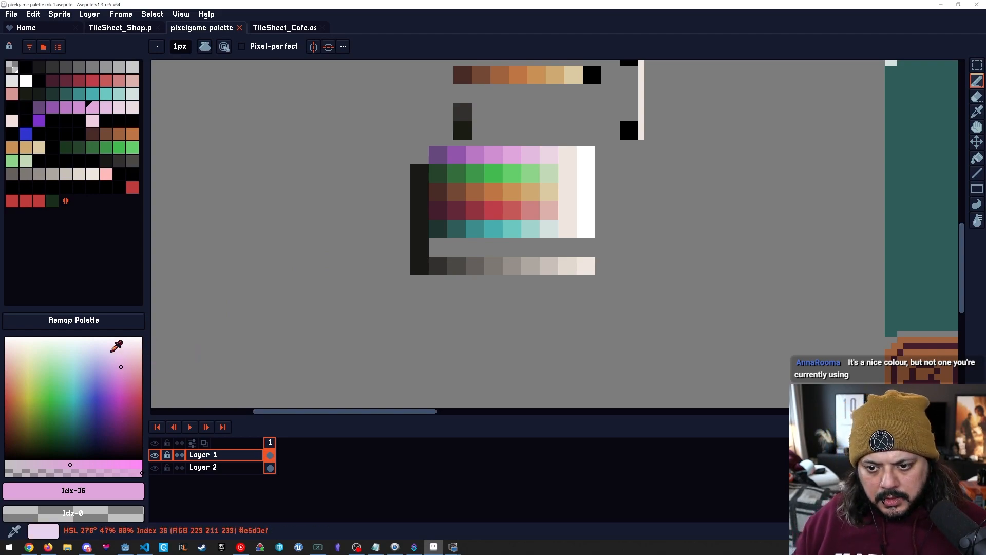
Go back and forth through purple swatches 32 to 38, comparing their hue and lightness positions in the colour spectrum.
drag(111, 411, 110, 411)
key(])
key(])
key([)
key([)
key(])
key(])
key([)
key([)
key(])
key(])
key(])
key(])
key(])
key(])
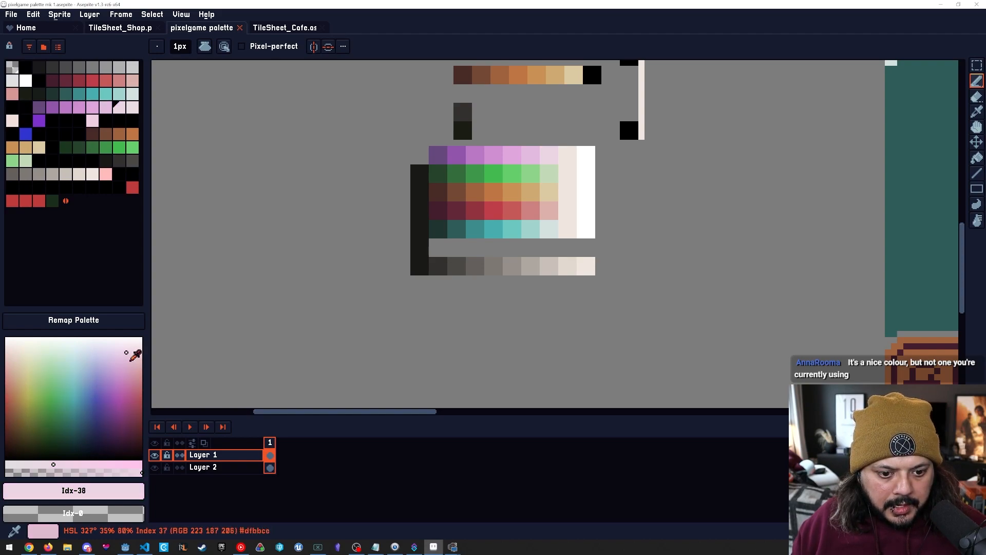
key([)
key([)
key([)
key([)
key([)
key([)
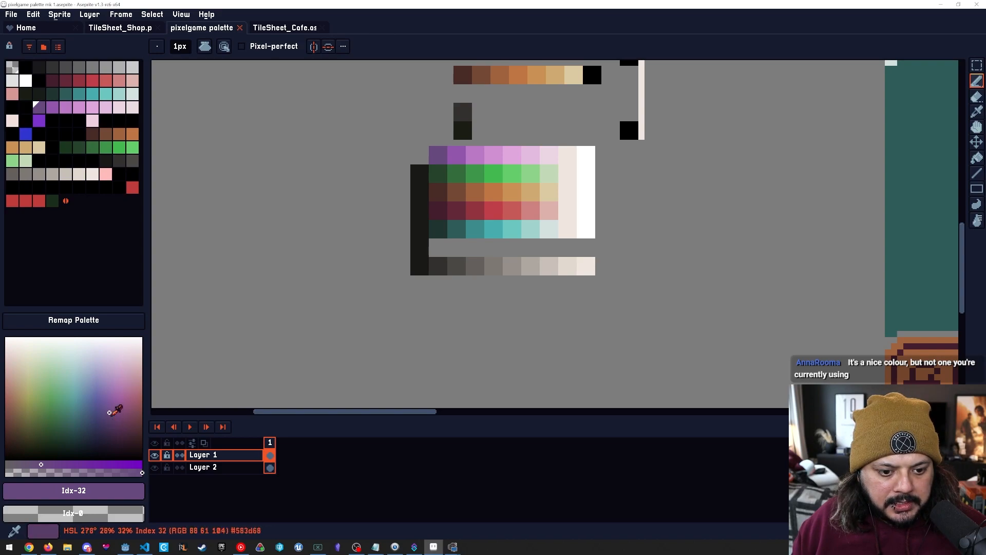
key(])
key(])
key(])
key(])
key(])
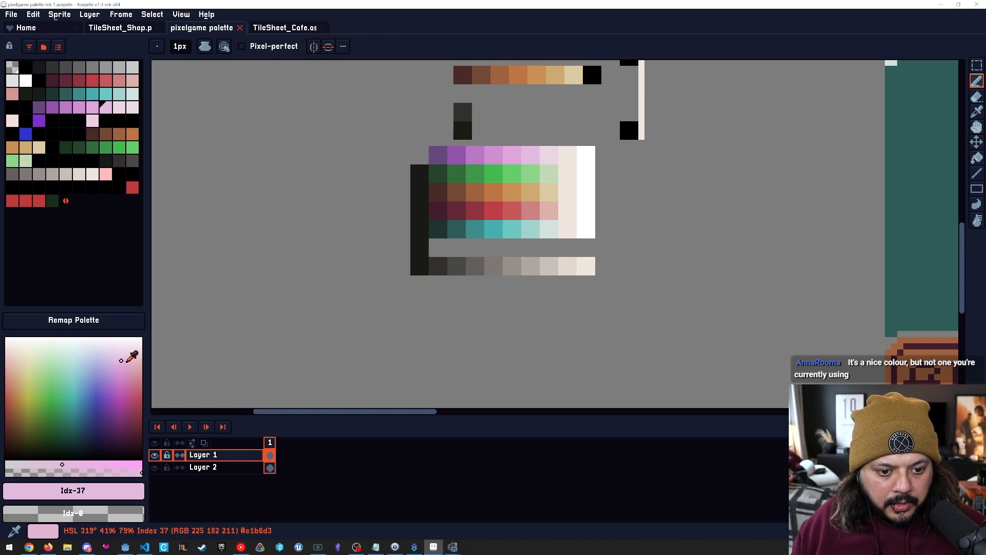
key(bracketleft)
key(bracketleft)
key(bracketright)
key(bracketright)
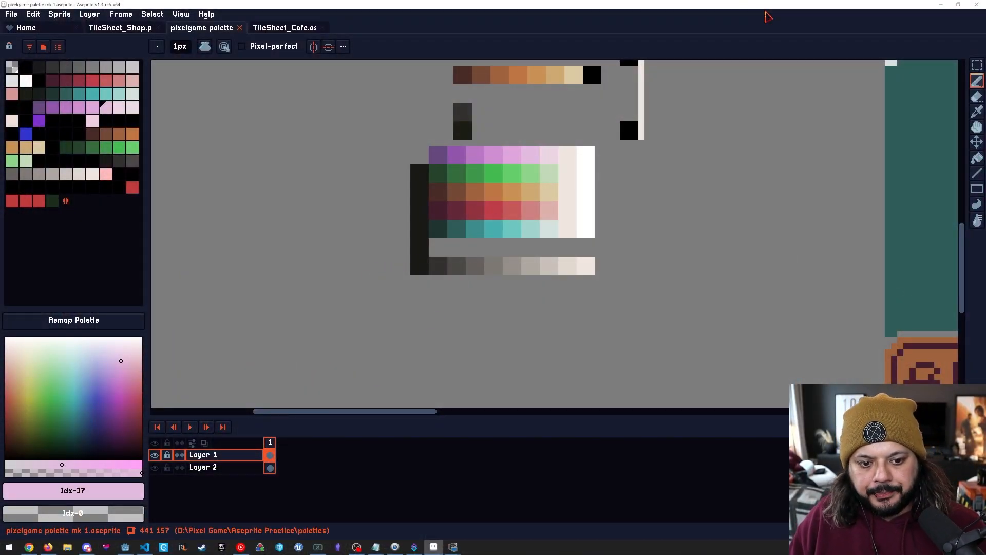
Recheck the purple ramp swatch by swatch in both directions, examining how evenly saturation and lightness progress.
key(])
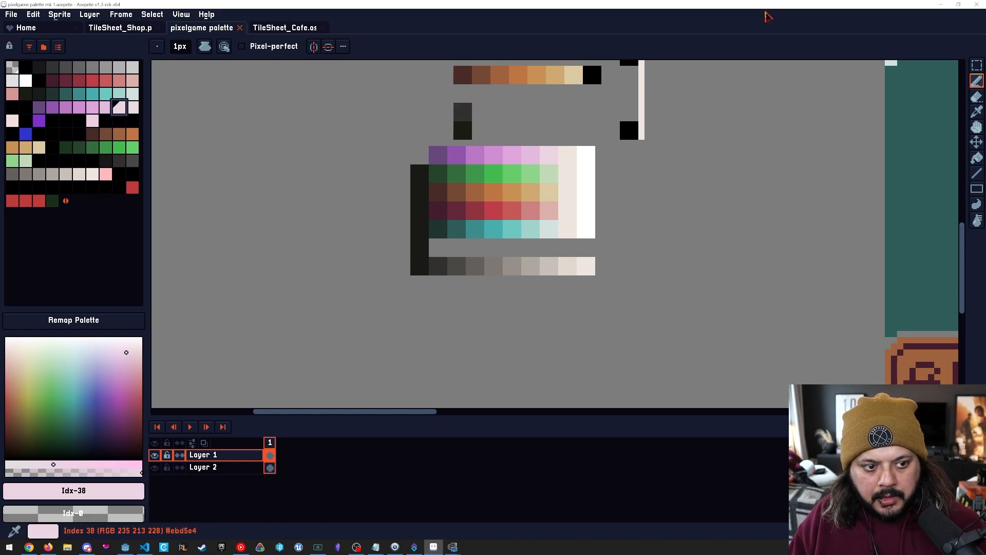
key([)
key([)
key([)
key([)
key([)
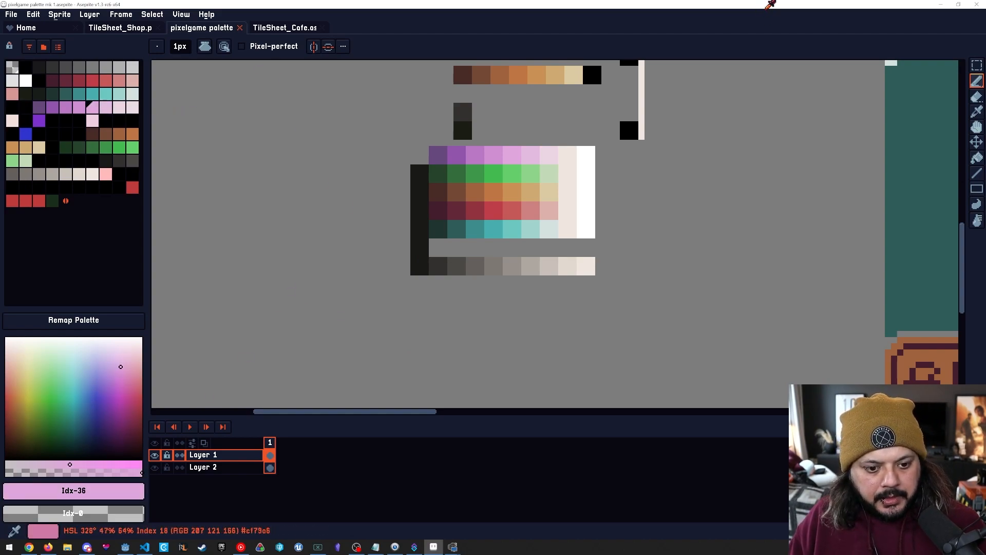
key([)
key(])
key(])
key(])
key(])
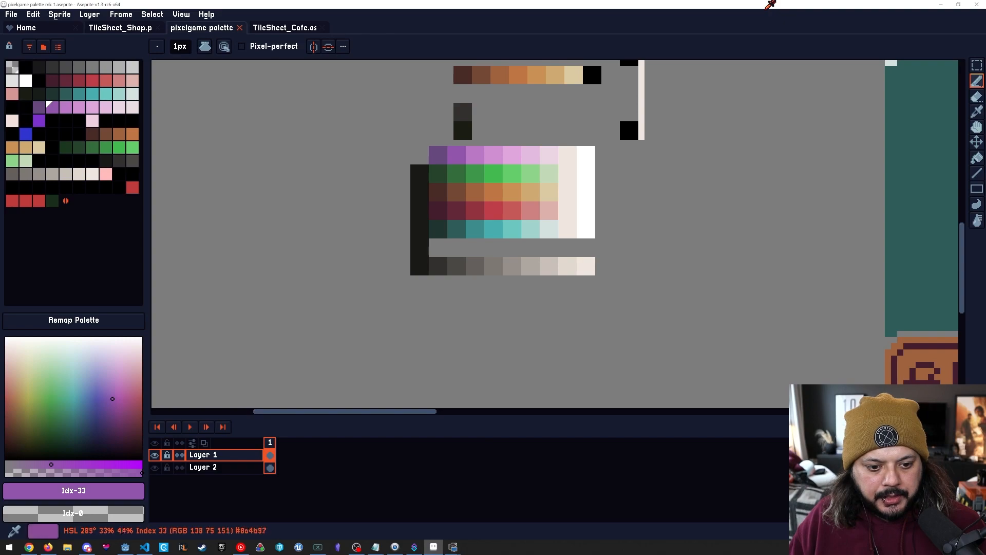
key(])
key([)
key([)
key([)
key([)
key([)
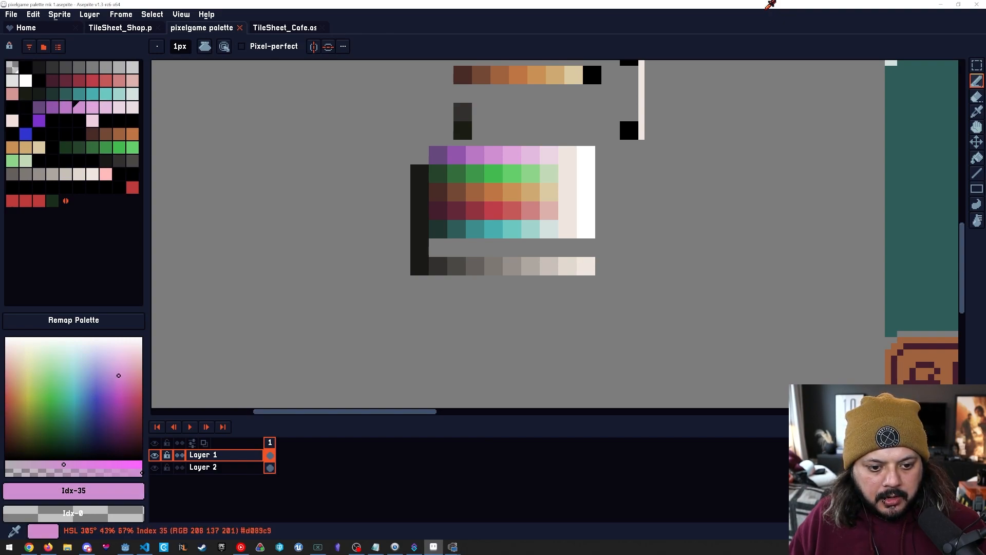
key(])
key(])
key(])
key(])
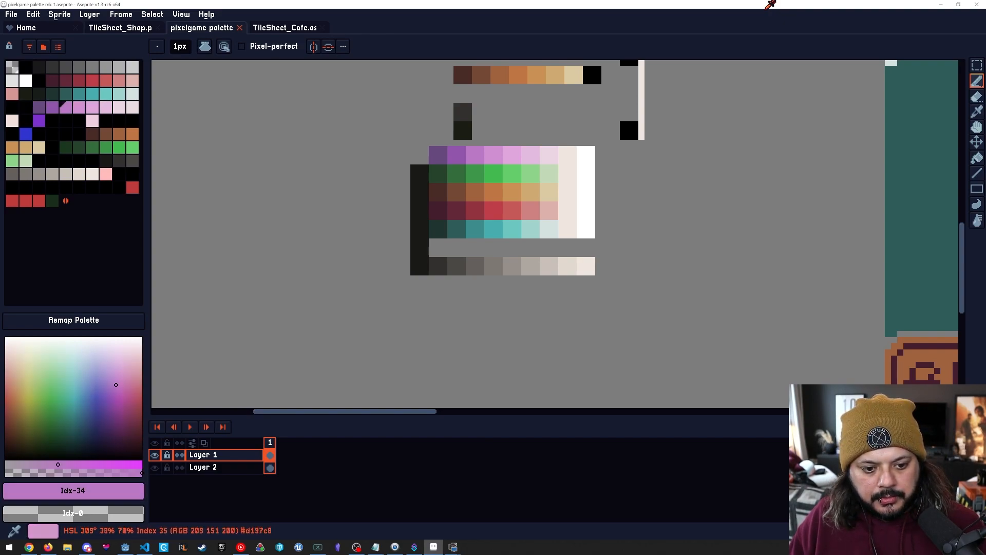
key([)
key([)
key([)
key([)
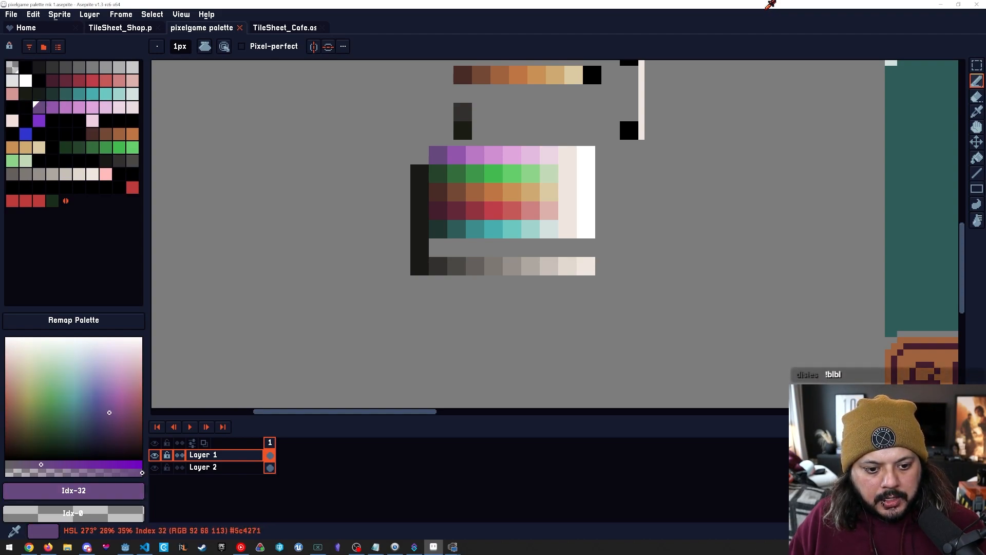
key(])
key(])
key(])
key(])
key(])
key(])
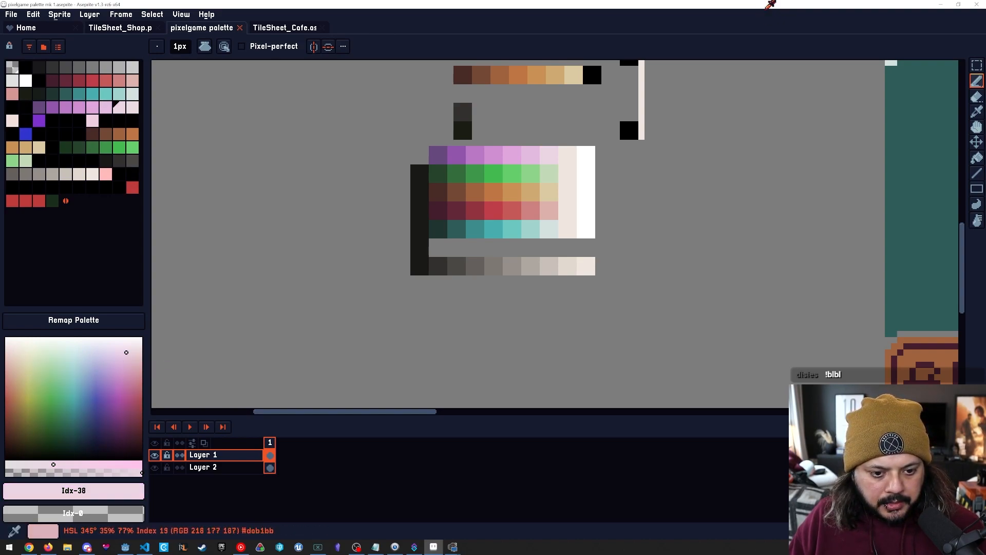
key([)
key([)
key([)
key([)
key([)
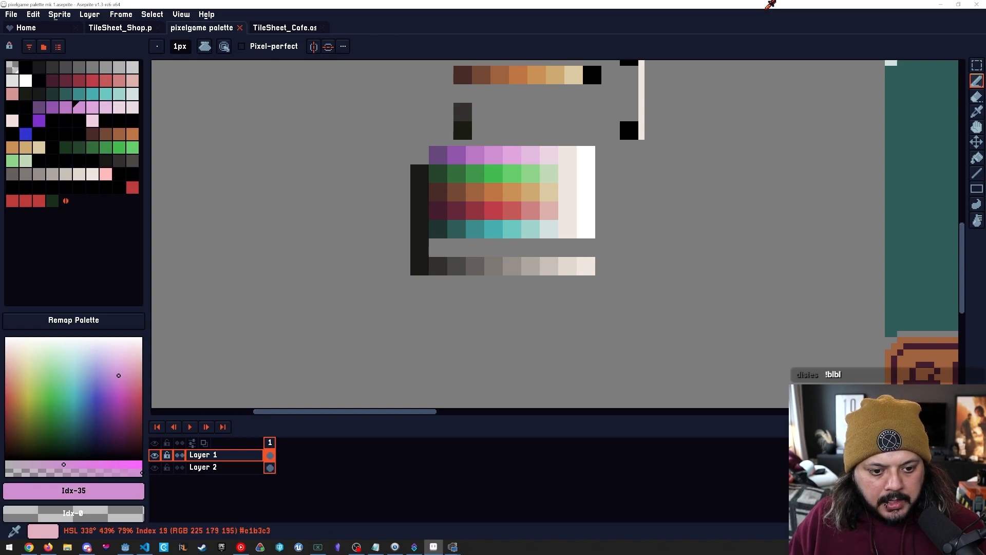
key(])
key(])
key(])
key(])
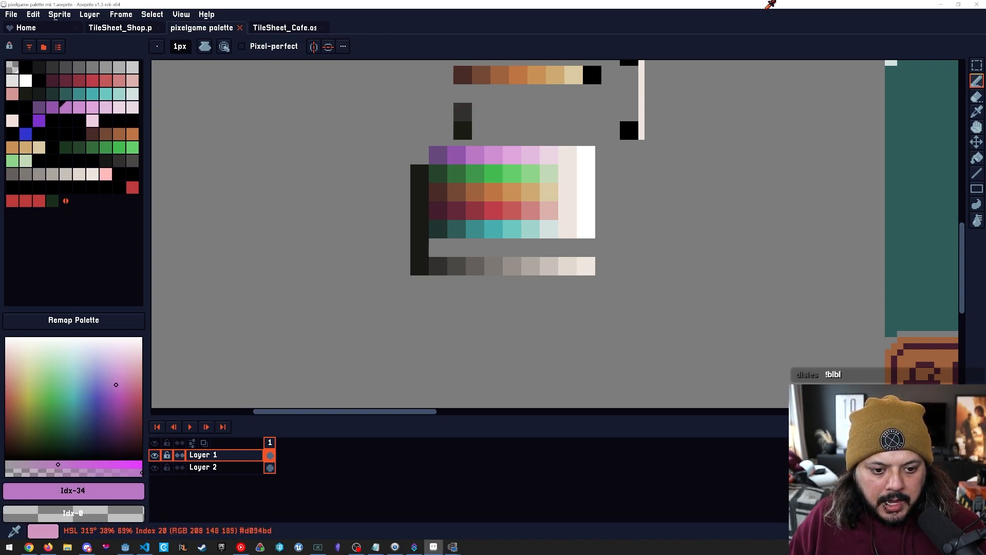
key(])
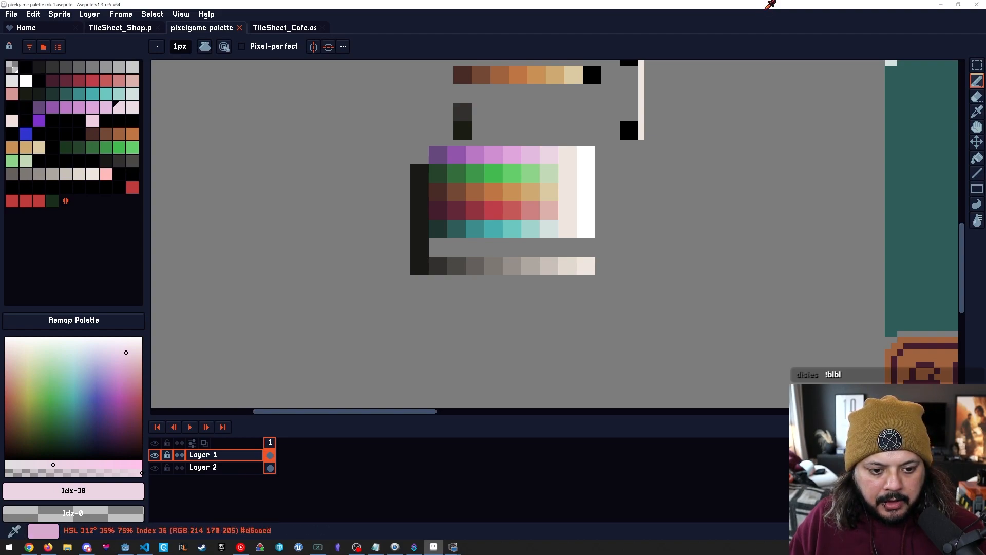
key([)
key([)
key([)
key([)
key([)
key([)
key([)
key(])
key(])
key(])
key([)
key(])
key([)
key([)
key(])
key(])
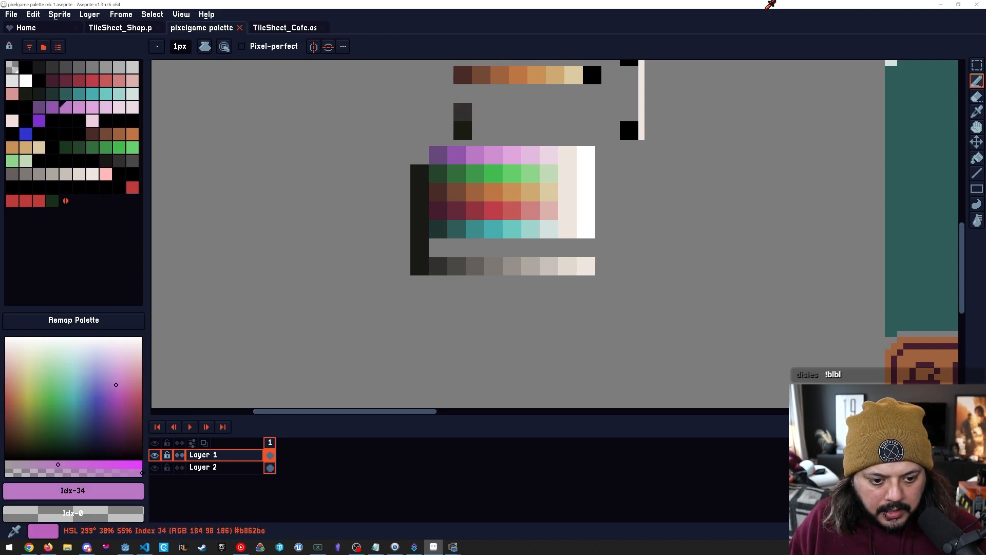
Compare the lightest purple swatches, indices 36 to 38, and make a slight adjustment to their shade.
key(])
key(])
key(])
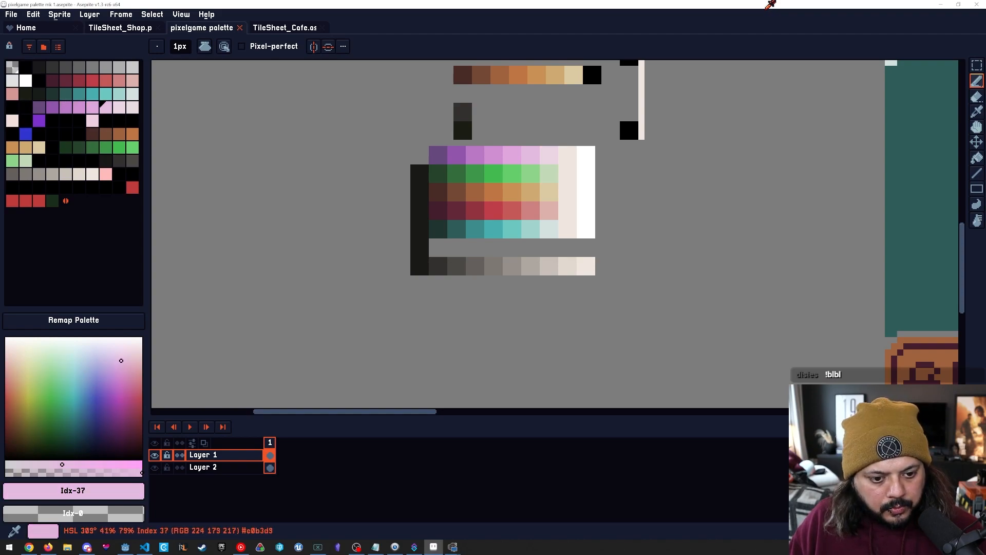
key(])
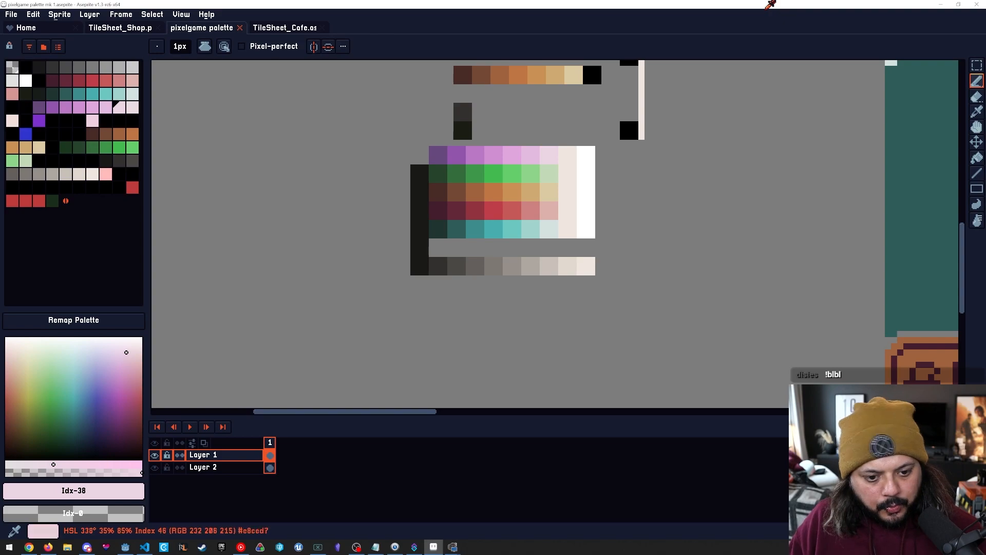
key([)
key([)
key(])
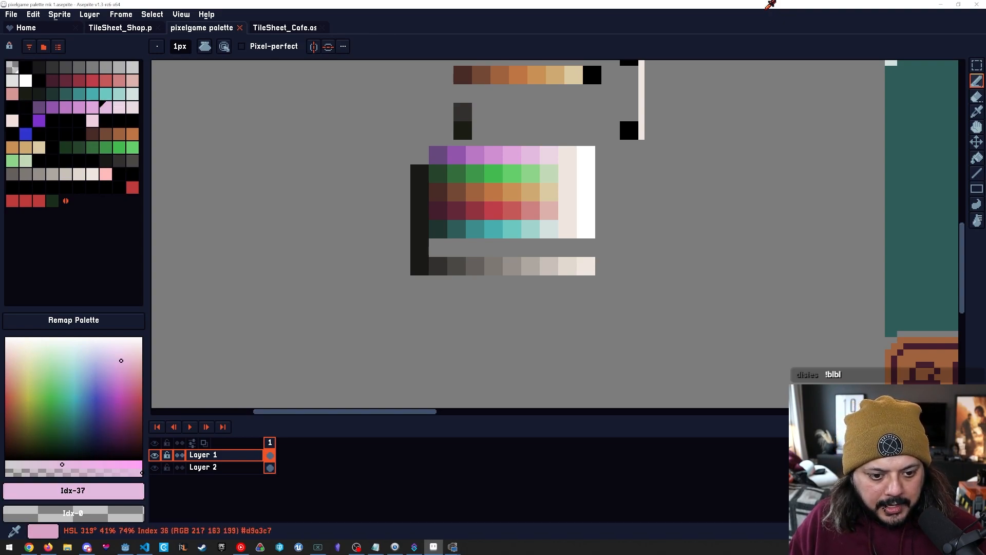
key(])
key([)
key([)
key(])
key(])
key([)
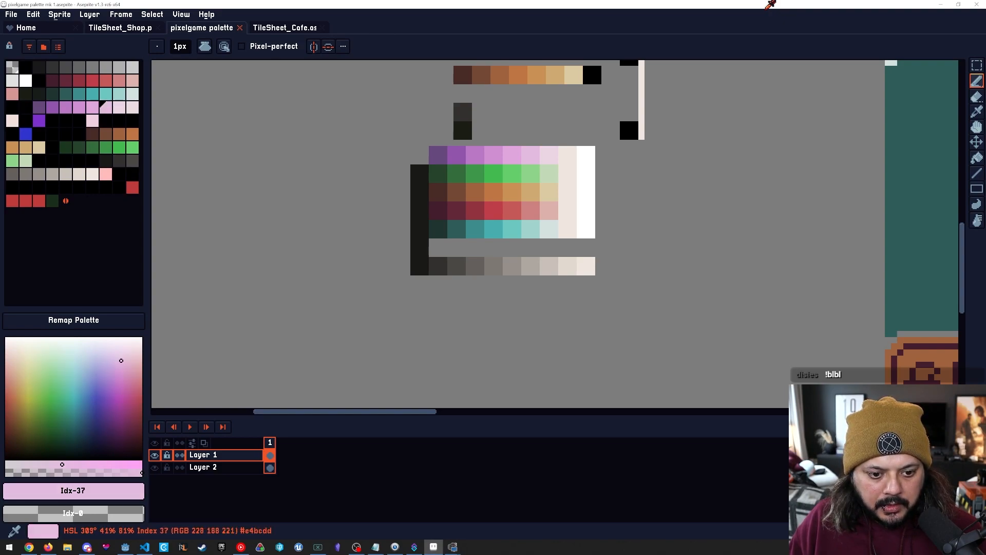
drag(767, 8, 767, 9)
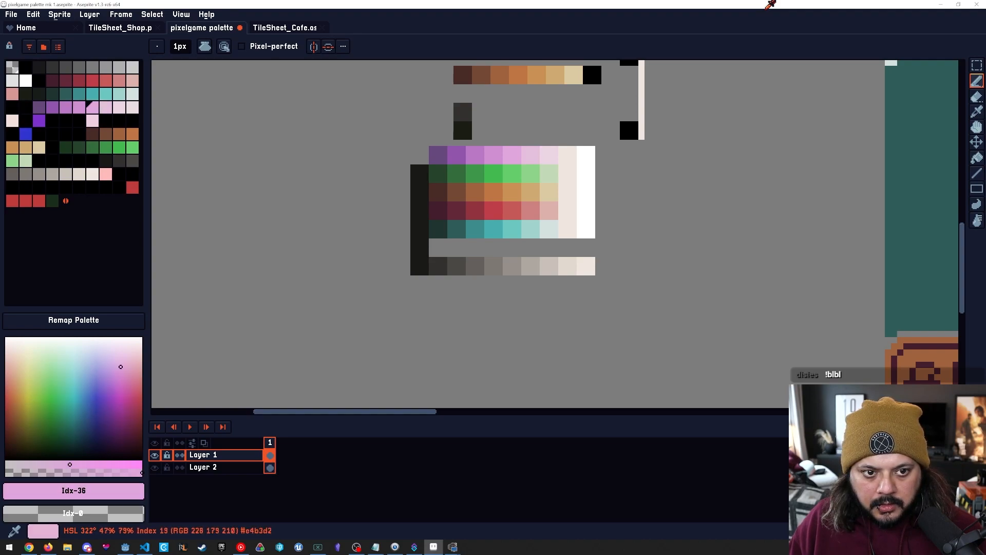
Step through purple swatches 32 to 38 in both directions, comparing their hue, saturation and lightness positions.
key(])
key(])
key([)
key([)
key([)
key([)
key([)
key([)
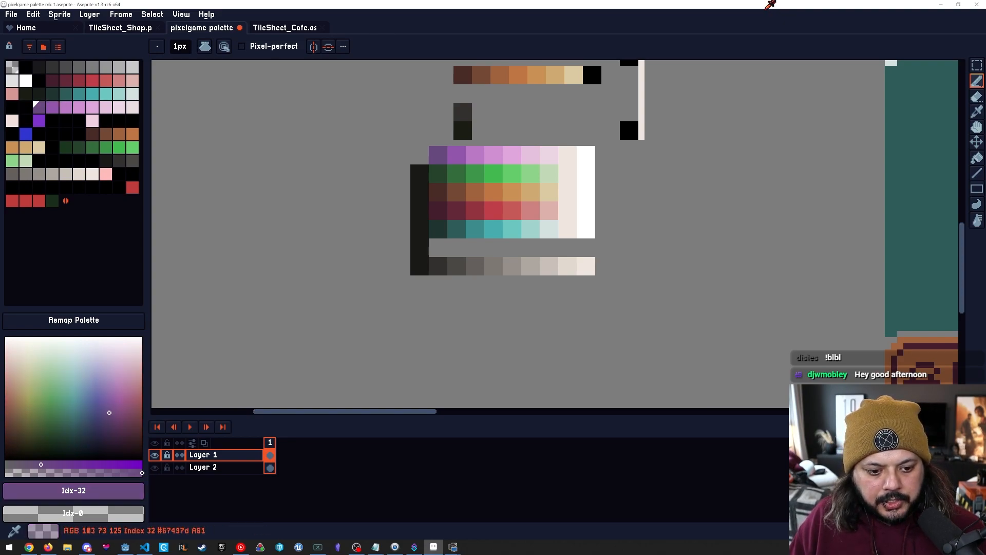
key(])
key(])
key(])
key(])
key(])
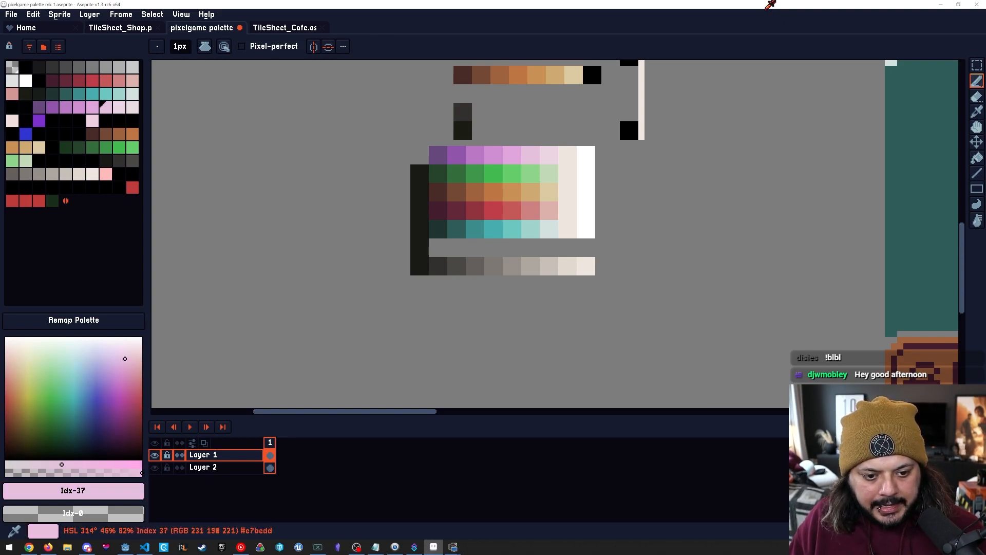
key(])
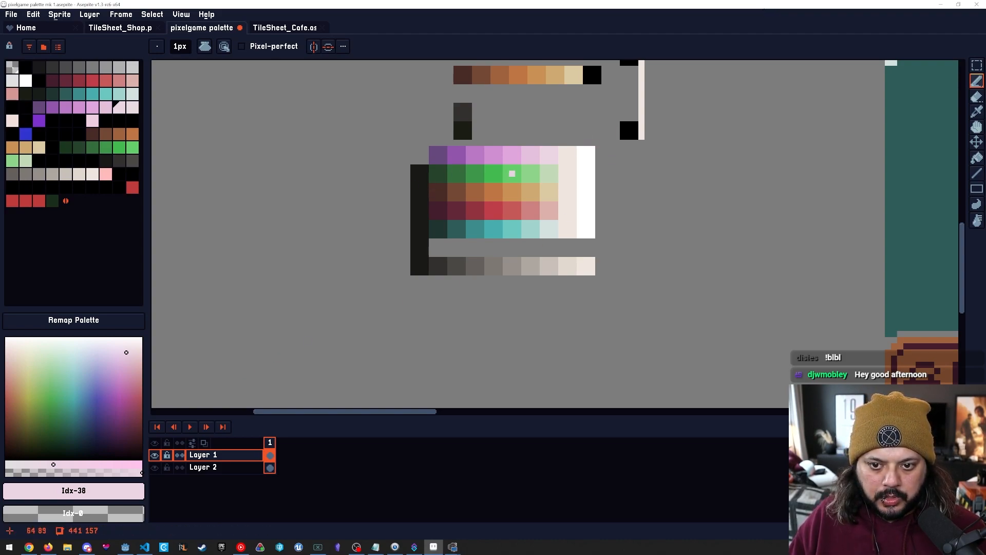
Recheck the purple ramp from its lightest swatch, index 38, down to index 32 and partway back, comparing the spacing between shades.
key(alt)
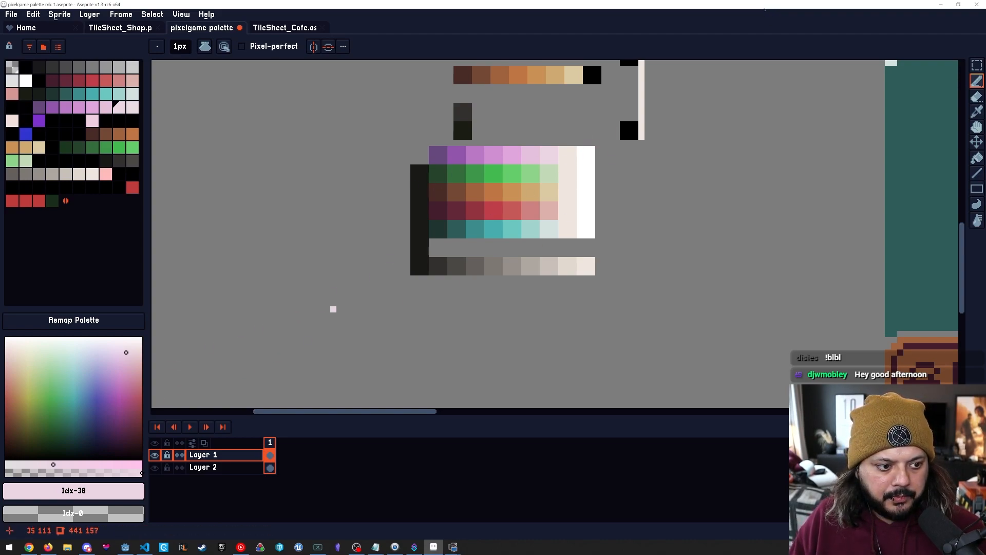
mouse_move(512, 284)
mouse_down()
mouse_move(498, 268)
mouse_move(520, 278)
mouse_up()
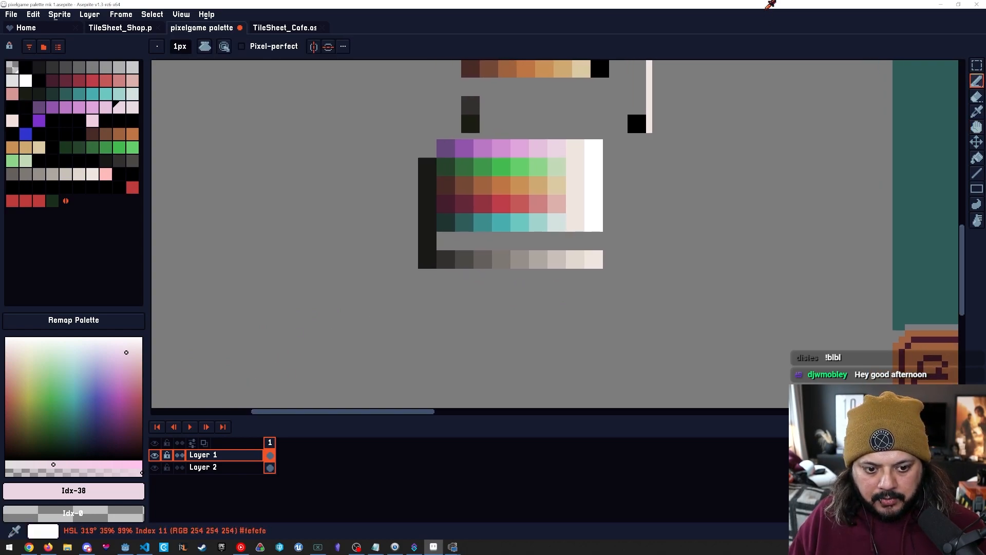
key([)
key(])
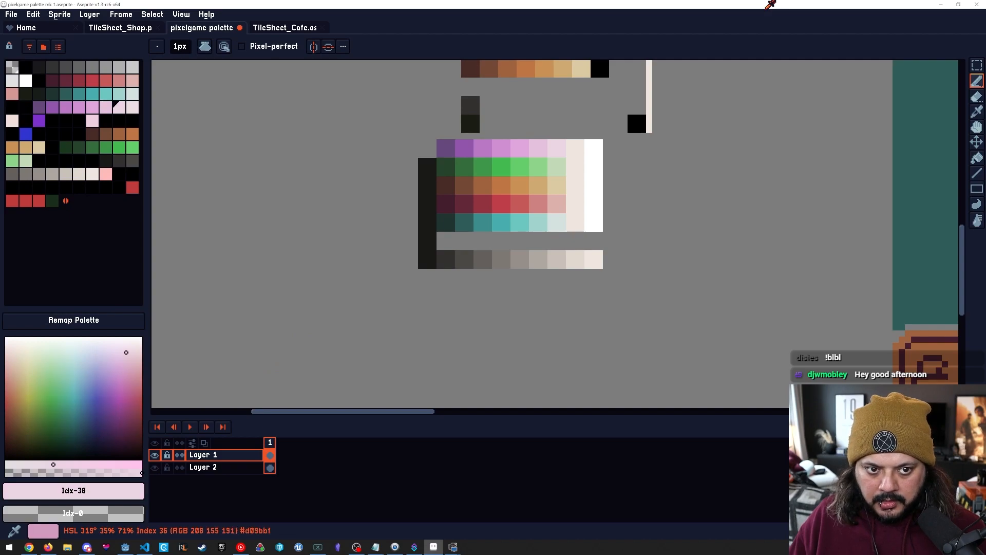
key([)
key([)
key([)
key([)
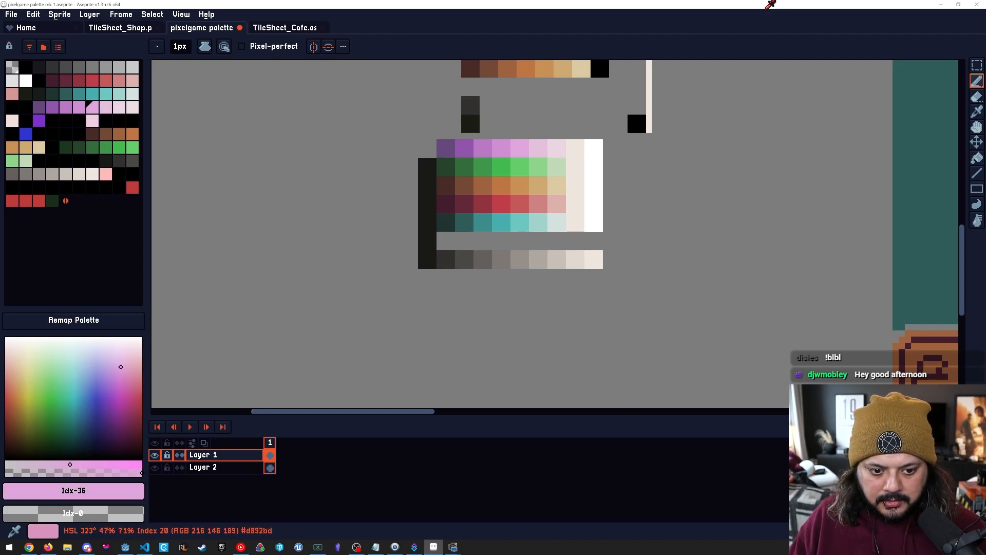
key([)
key([)
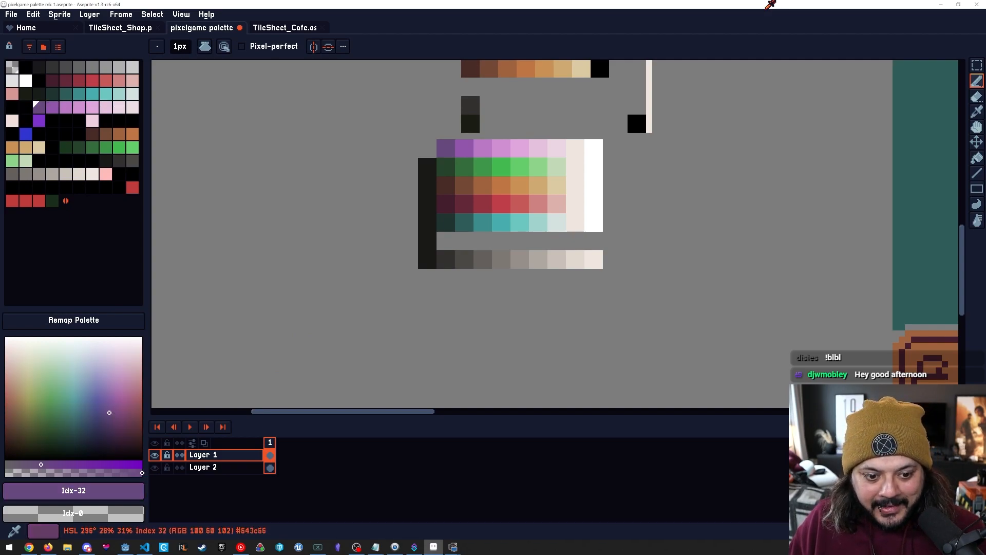
key(])
key(])
key(])
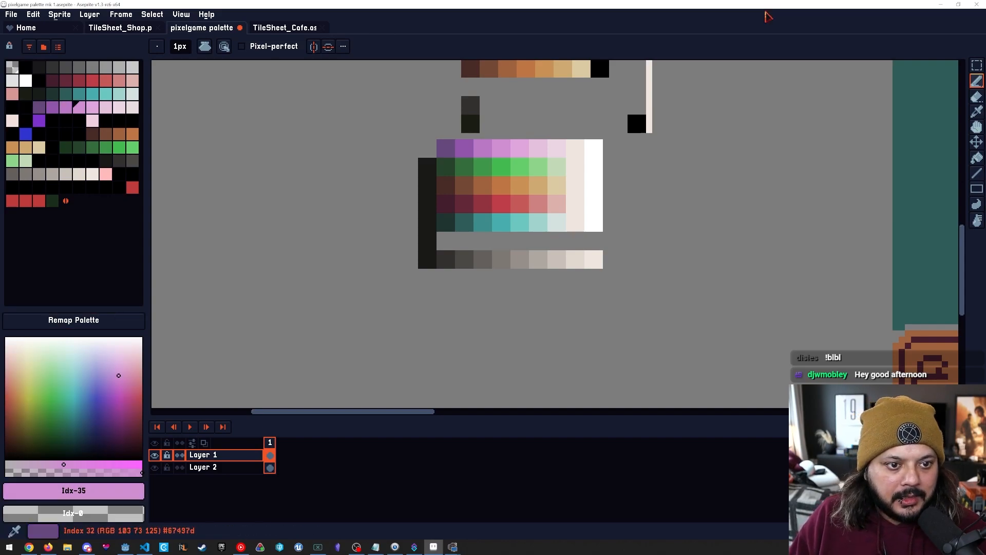
Go through the purple swatches again from dark to light and back, examining how the darkest shades sit against their neighbours.
key([)
key([)
key([)
key([)
key(])
key(])
key(])
key(])
key(])
key(])
key([)
key([)
key([)
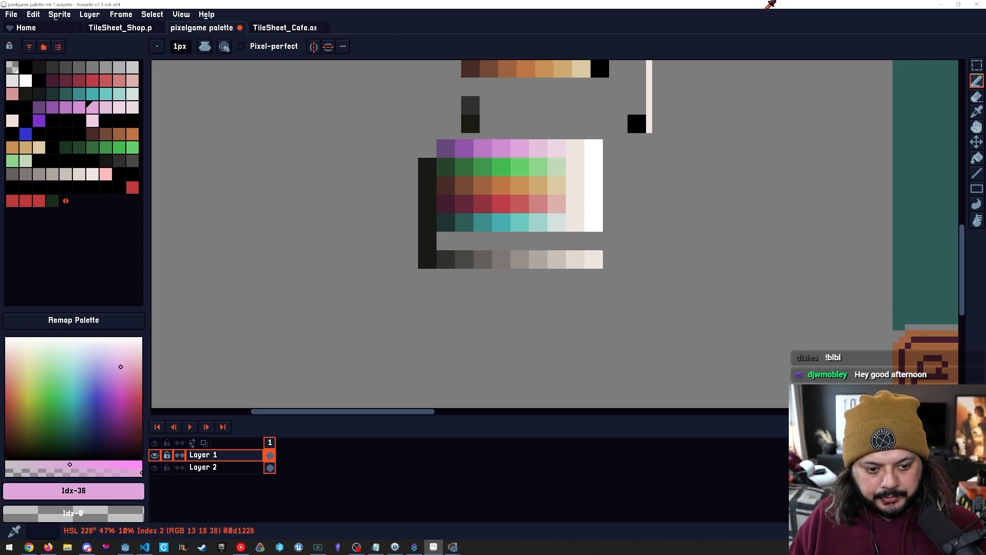
key([)
key([)
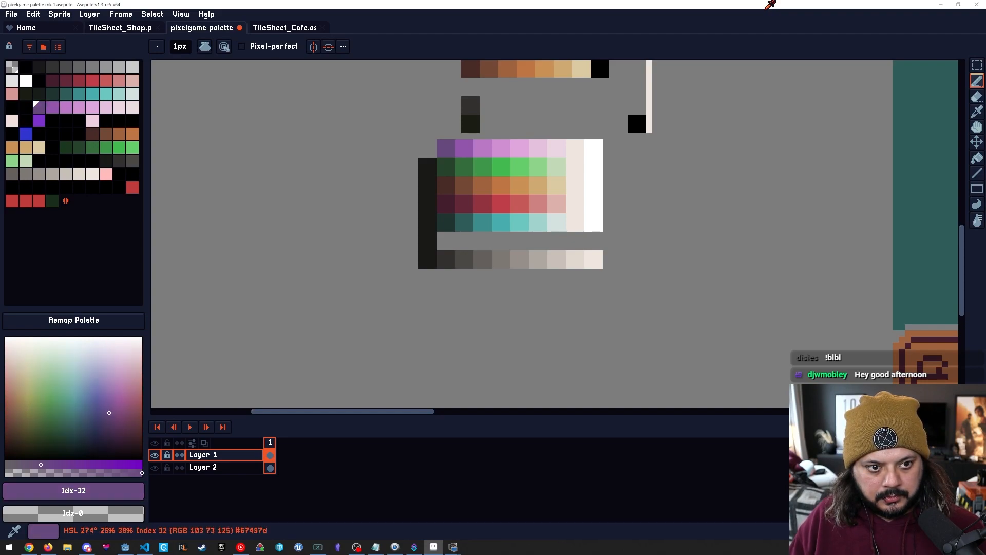
key(])
key(])
Shift the darkest purple swatch, index 32, slightly toward magenta and check it against the rest of the purple ramp.
key(bracketleft)
key(bracketleft)
drag(110, 413, 114, 410)
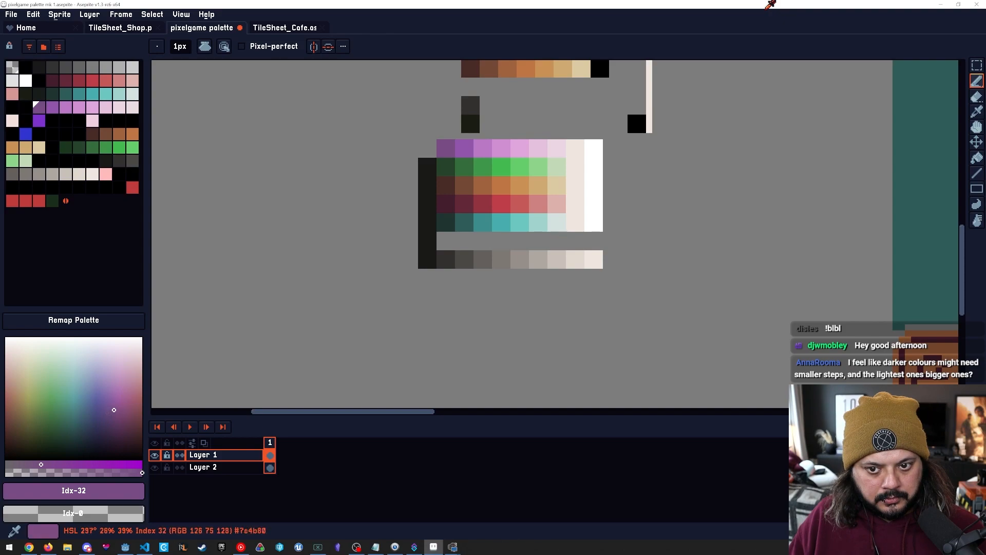
key(bracketright)
key(bracketright)
key(bracketright)
key(bracketright)
key(bracketright)
key(bracketright)
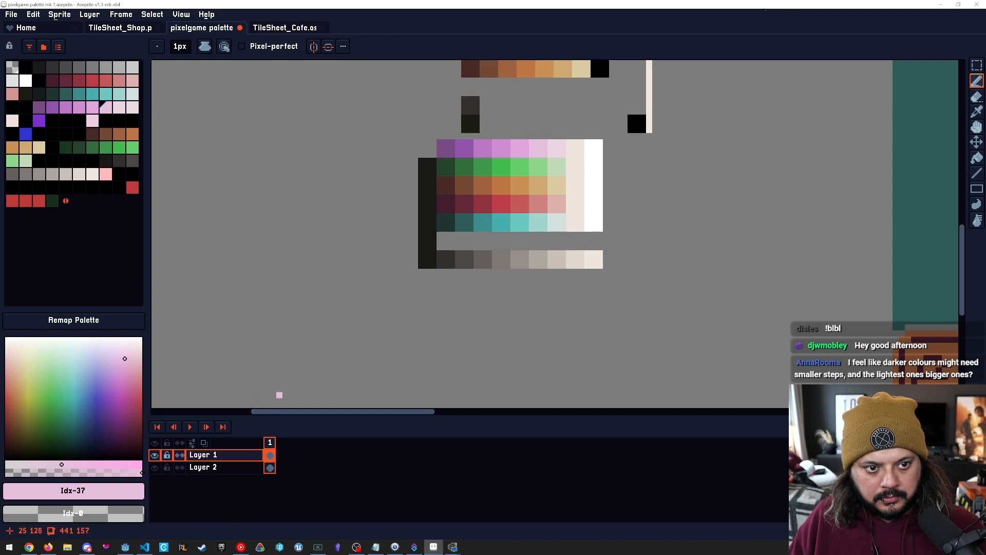
Inspect the purple row beside the other ramps up close and save the palette file.
mouse_move(516, 306)
mouse_down()
mouse_move(427, 300)
mouse_move(424, 356)
mouse_up()
drag(421, 211, 436, 238)
scroll(430, 242, up, 3)
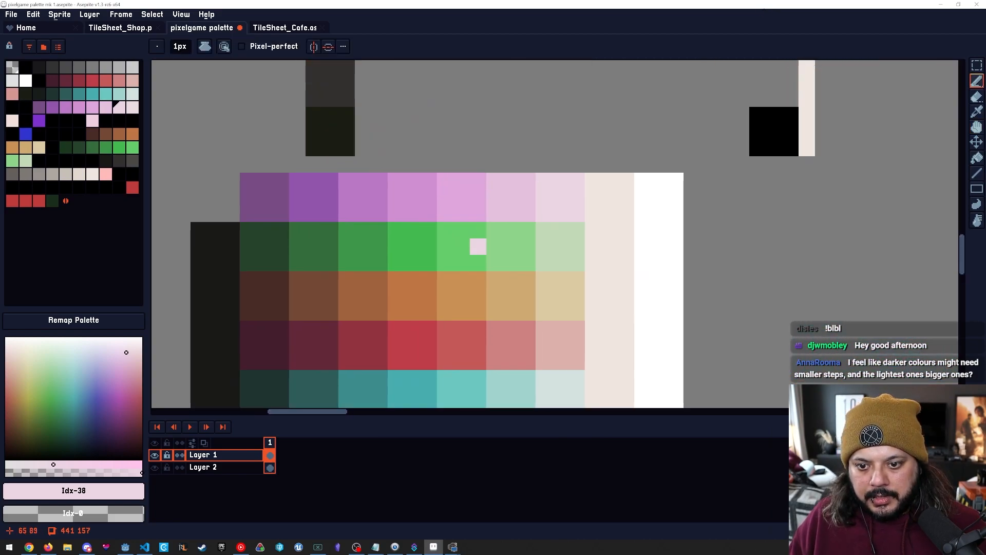
scroll(461, 280, down, 4)
mouse_move(460, 280)
mouse_down()
mouse_move(441, 296)
mouse_move(436, 340)
mouse_up()
key(ctrl+s)
Extend the near-black column, index 77, upward beside the purple row and save the file.
drag(362, 327, 385, 260)
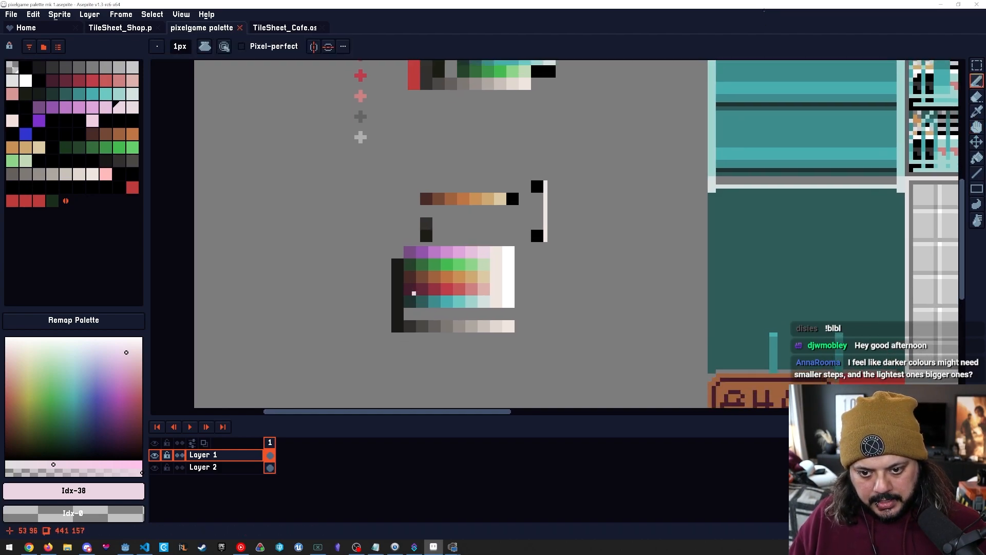
alt+click(394, 277)
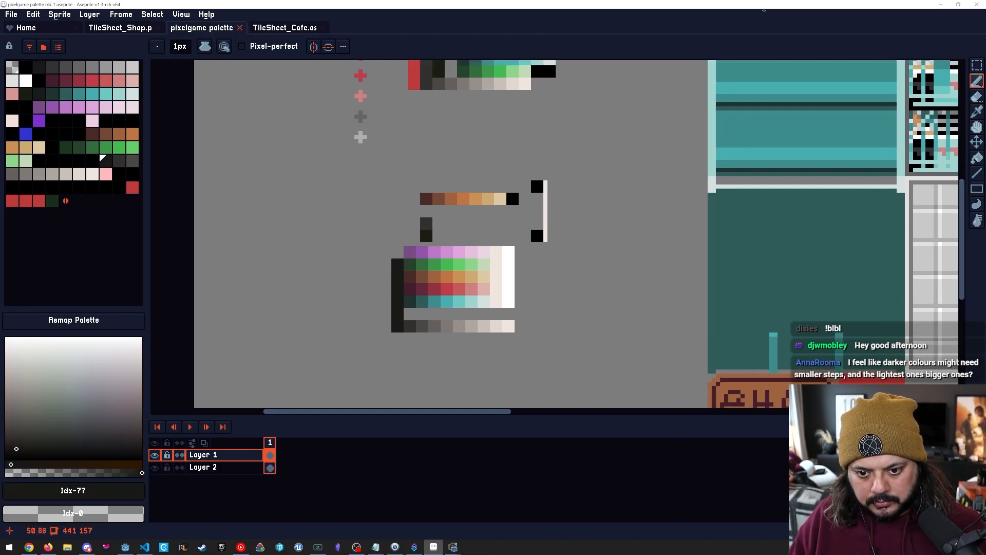
mouse_move(379, 262)
mouse_down()
mouse_move(417, 295)
mouse_move(421, 276)
mouse_move(435, 286)
mouse_up()
mouse_move(444, 228)
mouse_down()
mouse_move(444, 212)
mouse_move(435, 220)
mouse_move(427, 212)
mouse_up()
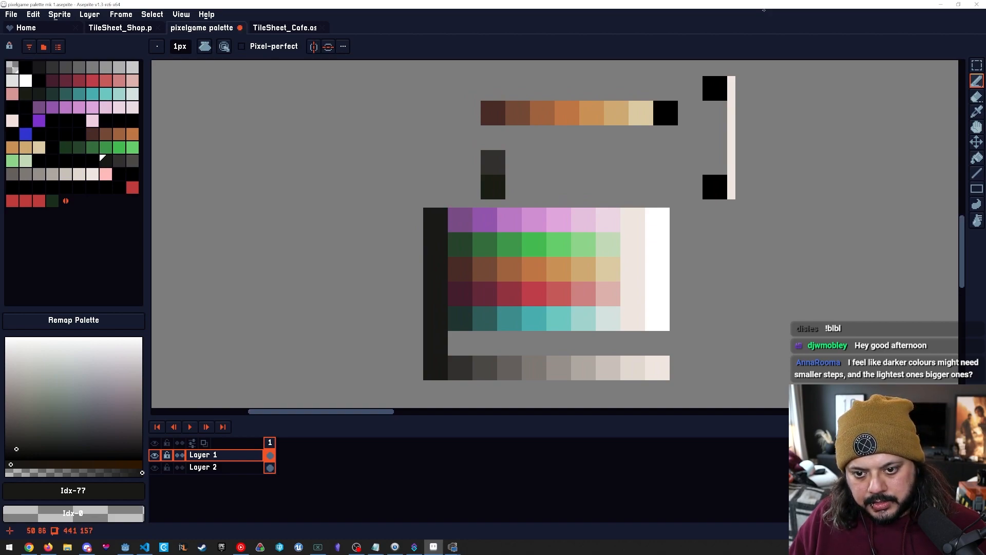
drag(510, 261, 423, 258)
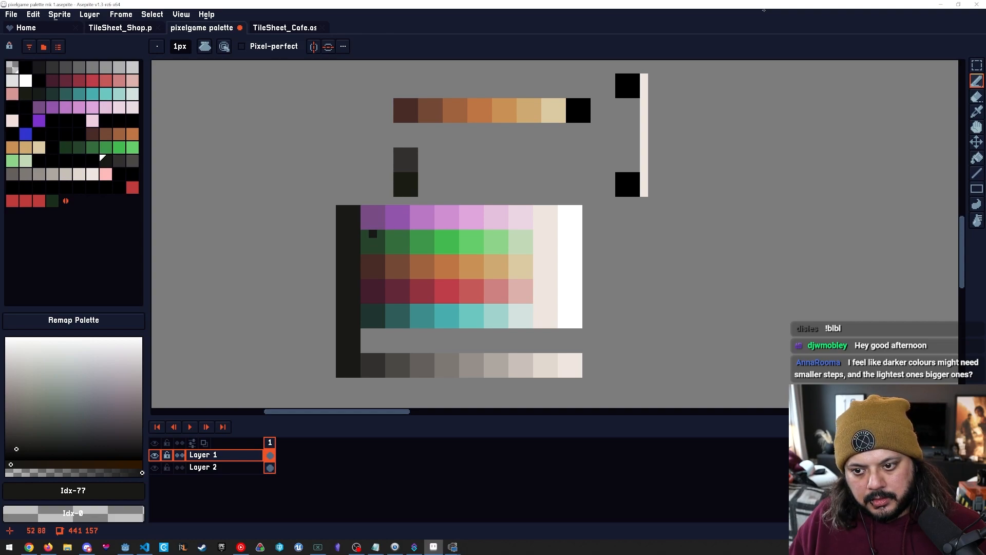
drag(430, 259, 413, 291)
key(ctrl+s)
Delete the two loose dark swatches above the ramps and the leftover black squares with the pale strip beside them.
key(m)
drag(356, 184, 414, 226)
key(Delete)
drag(587, 101, 643, 226)
key(Delete)
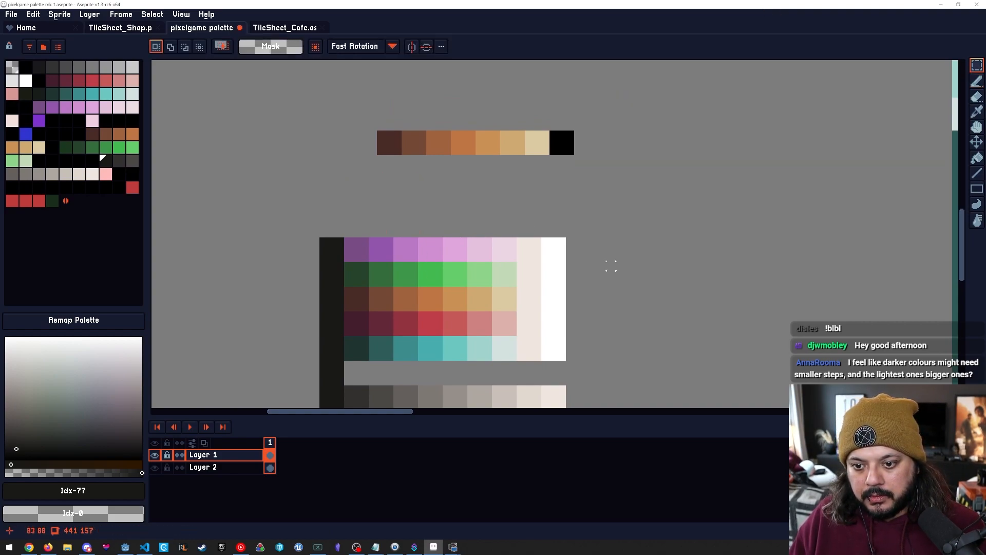
Examine the finished ramp block up close and alongside the shop tileset artwork.
drag(365, 252, 384, 208)
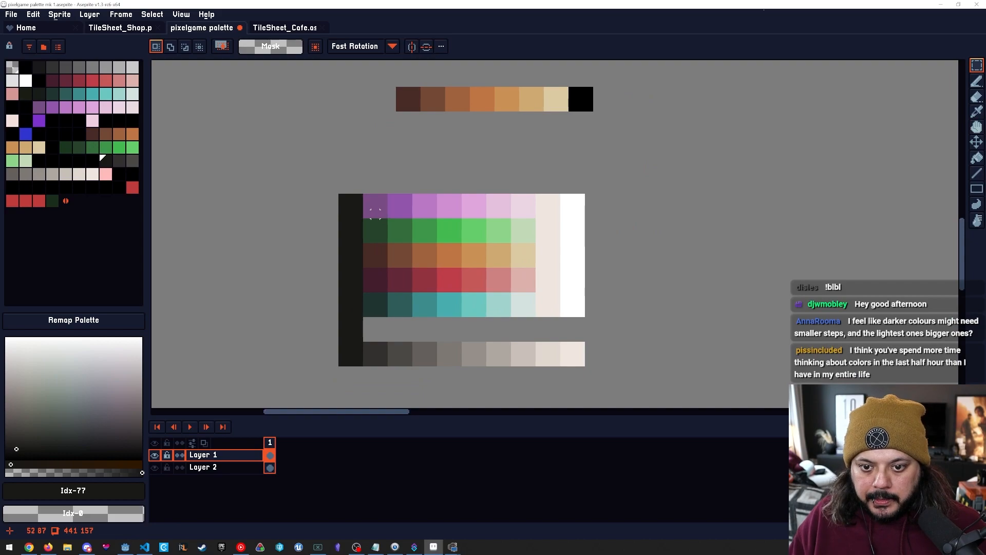
key(ctrl+space)
mouse_move(455, 301)
mouse_down()
mouse_move(398, 300)
mouse_move(447, 300)
mouse_up()
drag(536, 356, 435, 308)
key(ctrl+space)
drag(493, 334, 356, 302)
key(ctrl+space)
drag(483, 304, 433, 324)
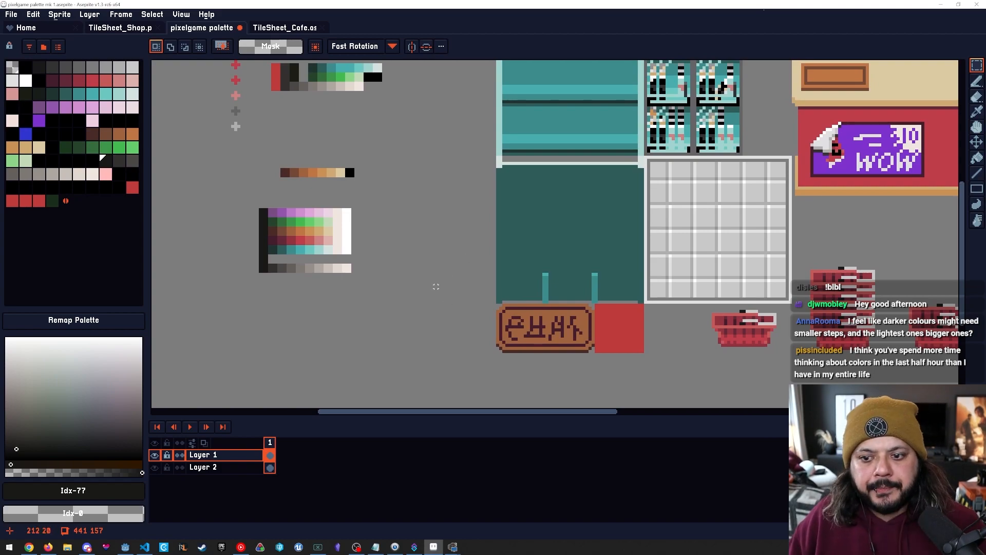
drag(576, 288, 440, 322)
scroll(487, 322, down, 3)
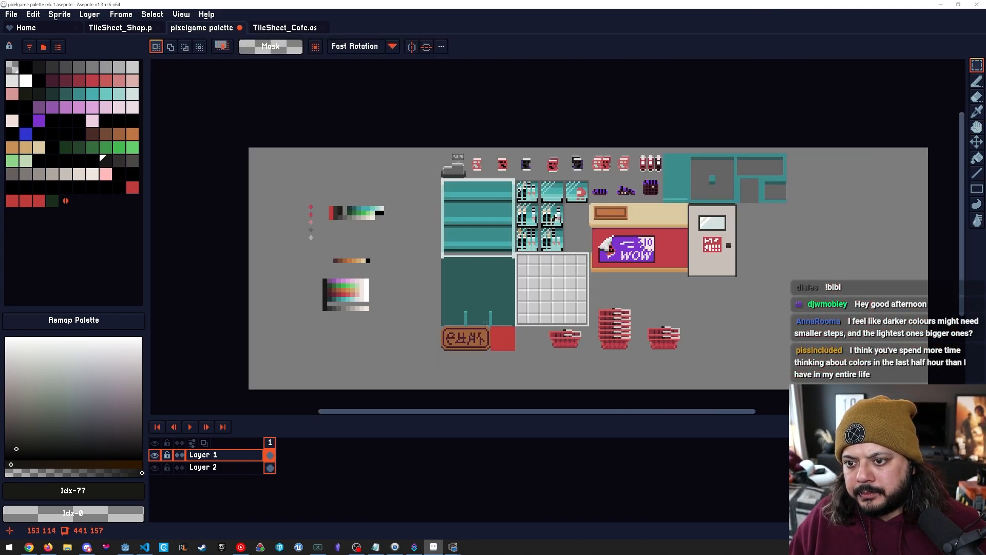
Overwrite the leftover red and dark green palette entries, indices 99 to 103, with black.
click(132, 187)
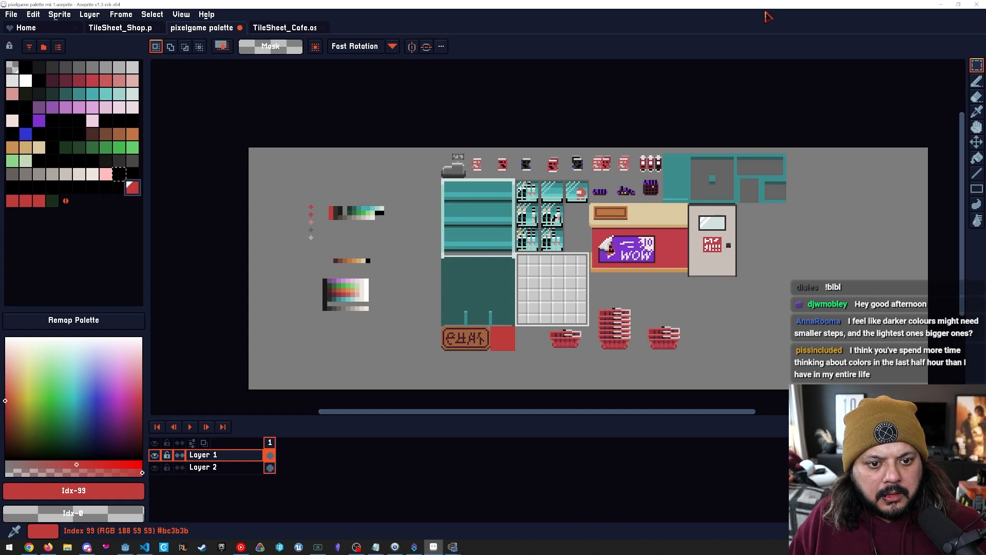
key(ctrl+v)
click(39, 201)
key(ctrl+v)
click(52, 201)
key(ctrl+v)
click(26, 200)
key(ctrl+v)
click(12, 201)
key(ctrl+v)
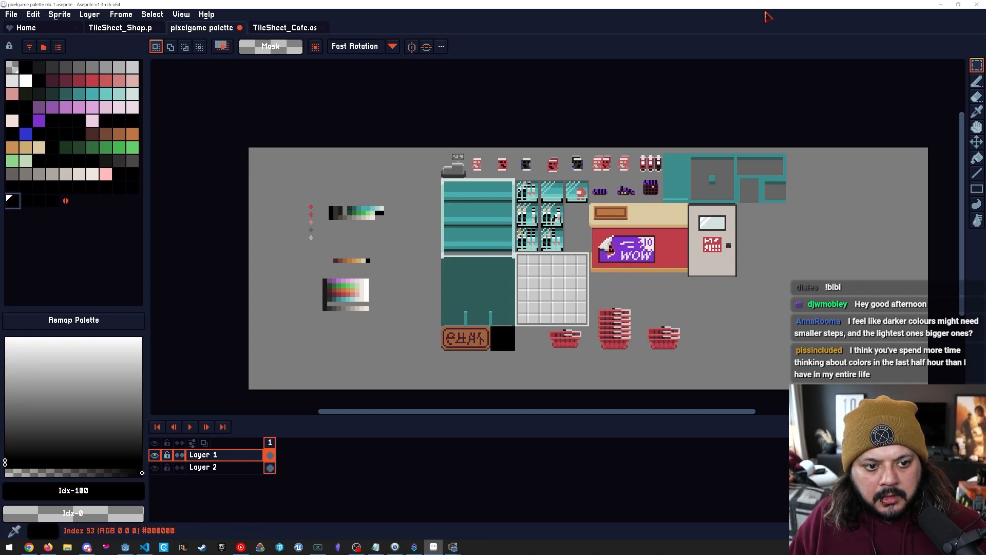
Fill the black square next to the shop sign with the red of index 16.
click(92, 81)
key(g)
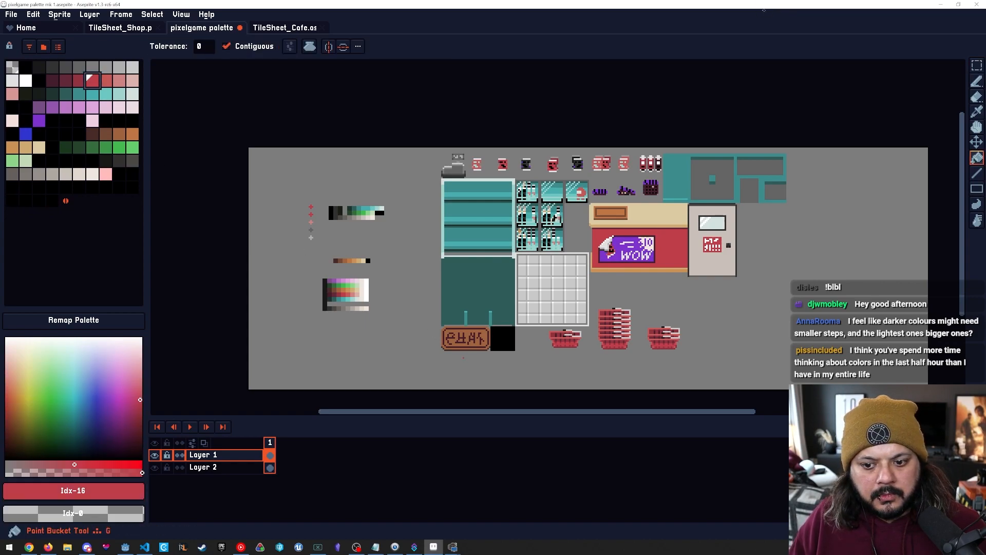
click(503, 338)
Try filling the side strips of the teal shelf's frame with the darker teal of index 25.
drag(521, 327, 559, 321)
key(space)
drag(559, 287, 479, 315)
scroll(479, 314, up, 1)
click(119, 94)
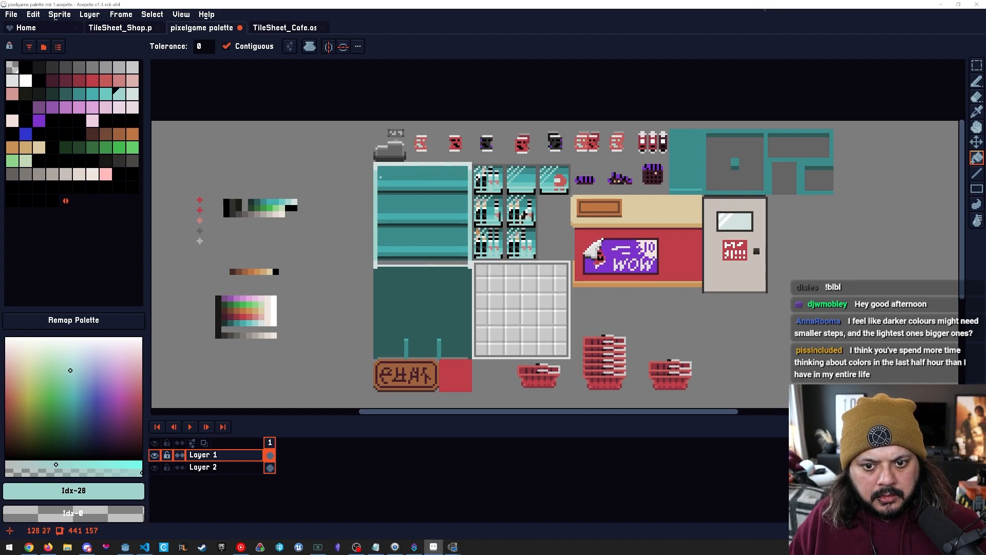
scroll(361, 189, up, 3)
alt+click(412, 192)
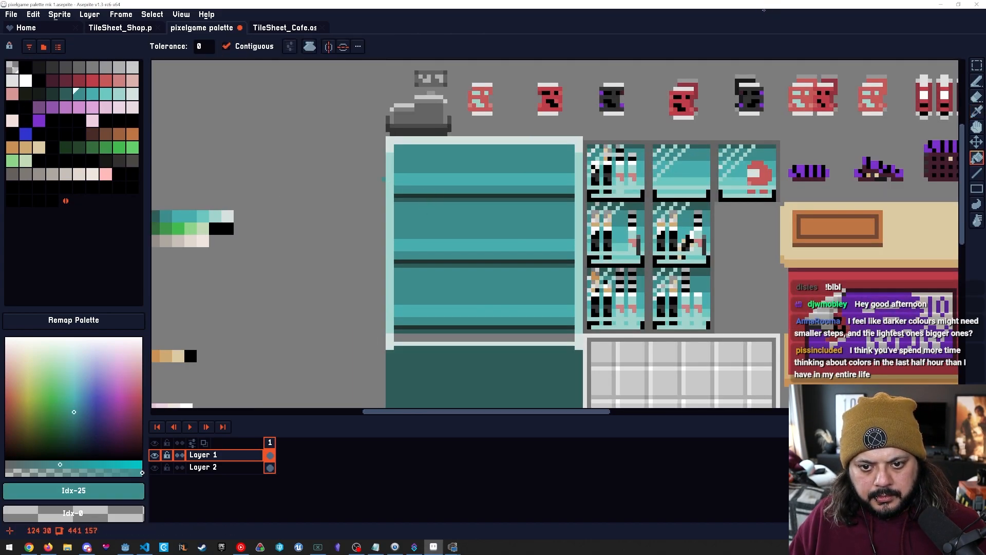
click(390, 254)
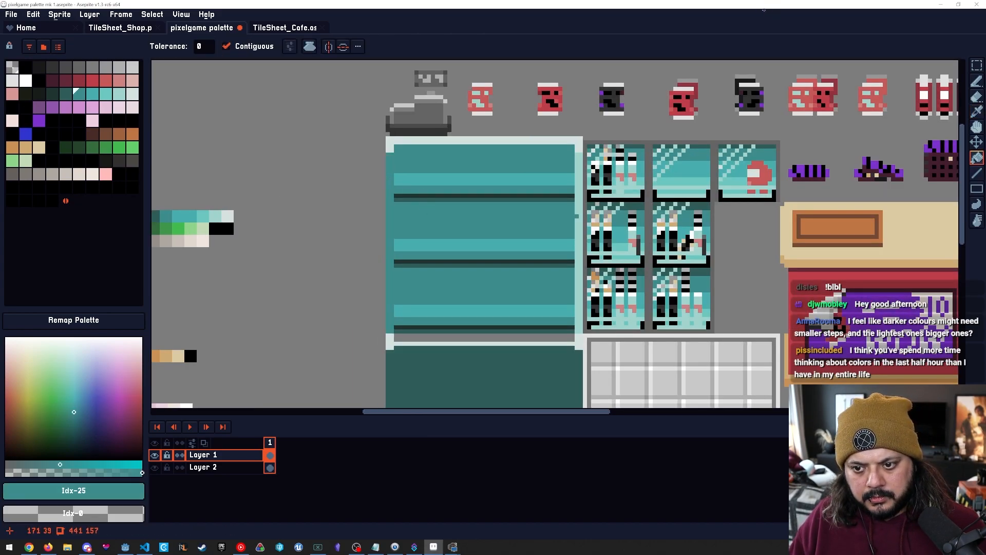
click(581, 216)
scroll(477, 128, up, 1)
key(ctrl+z)
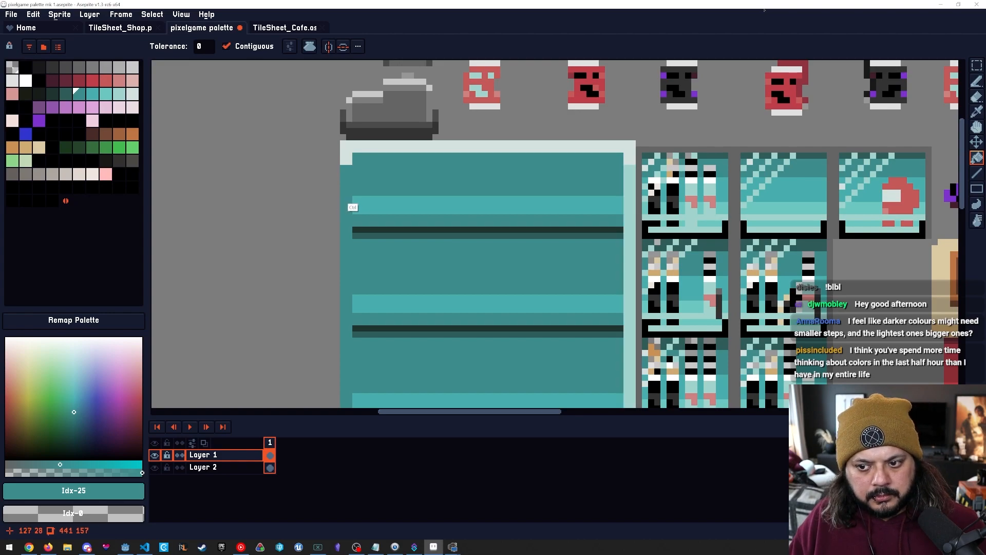
key(ctrl+z)
Fill both side strips of the teal shelf's frame with the teal of index 27.
alt+click(346, 201)
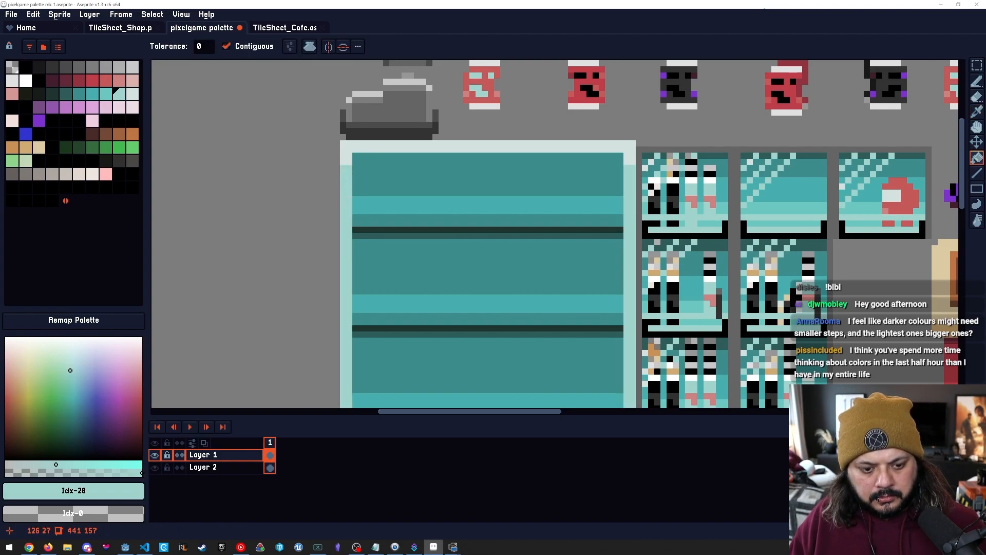
key(bracketleft)
click(351, 192)
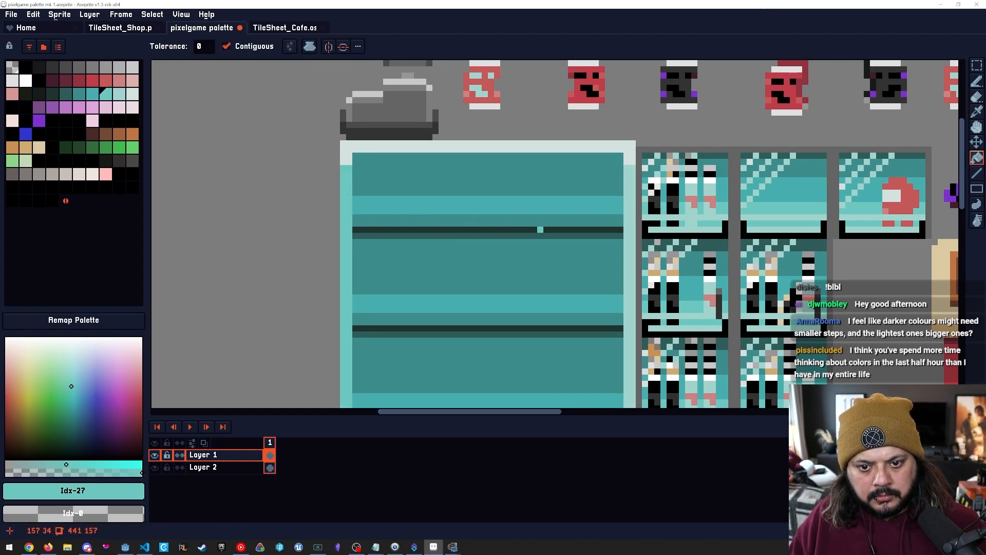
click(630, 200)
scroll(534, 259, down, 5)
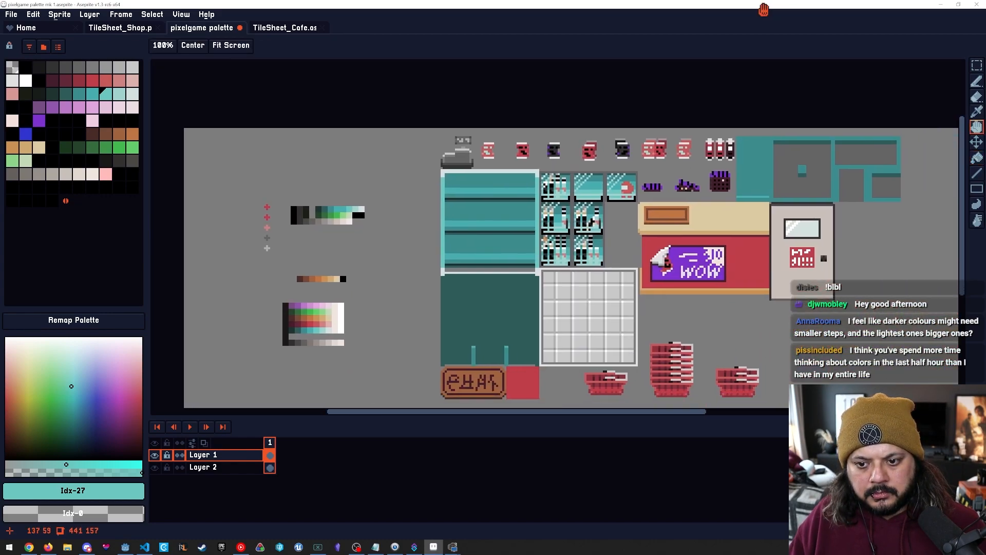
Recolour the upper and lower edges of the shelf's frame with the light teal of index 28.
scroll(419, 211, up, 2)
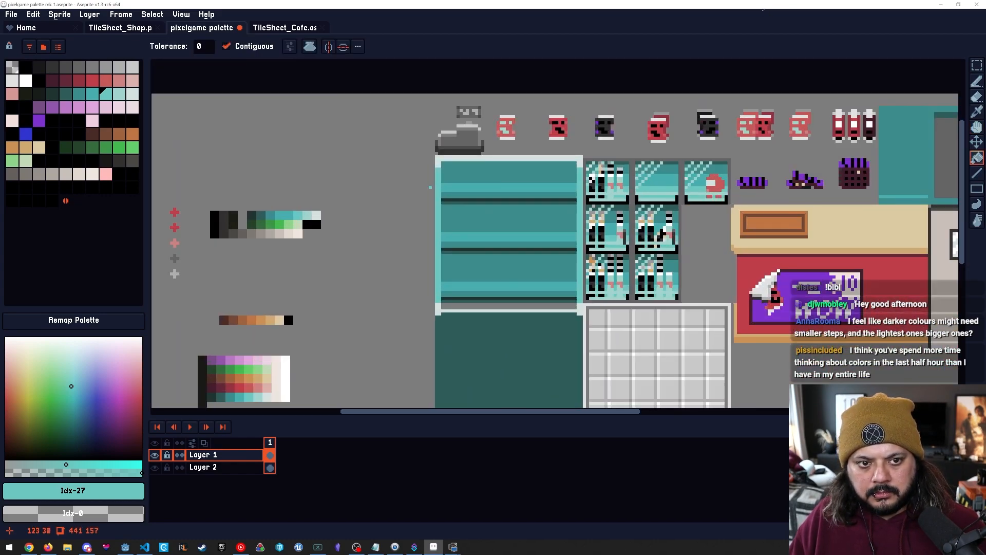
key(bracketright)
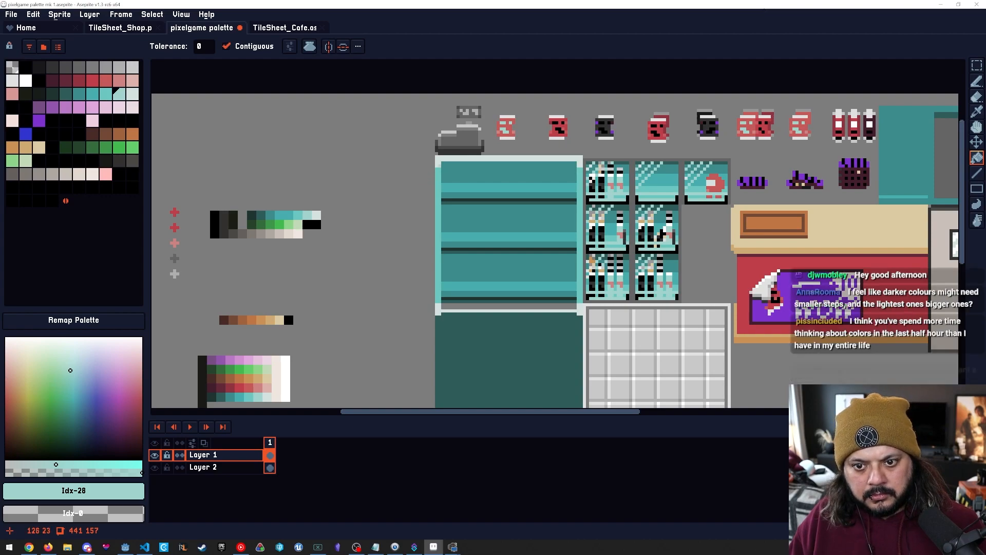
click(438, 161)
click(438, 309)
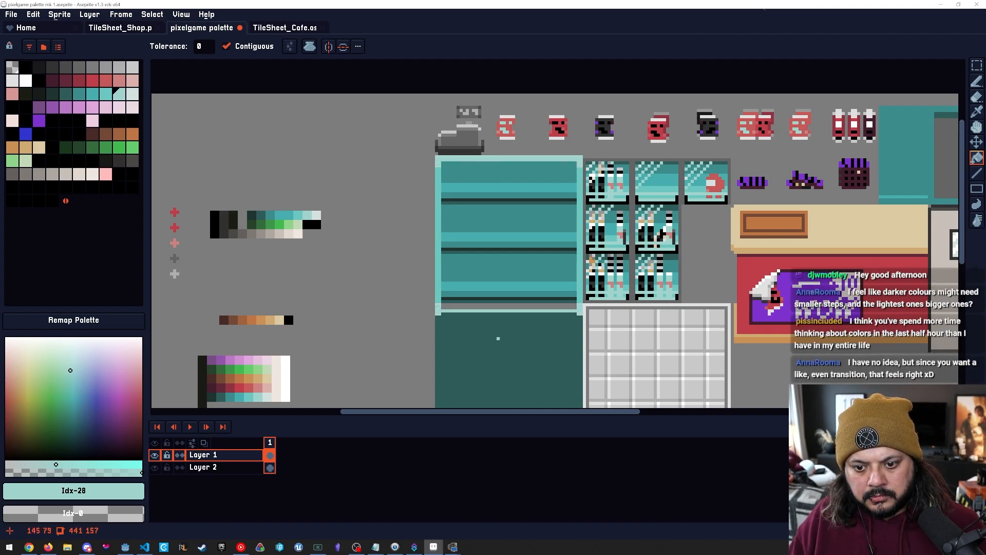
Fill the dark teal cabinet panel below the shelf with the mid teal of index 25.
scroll(437, 309, down, 2)
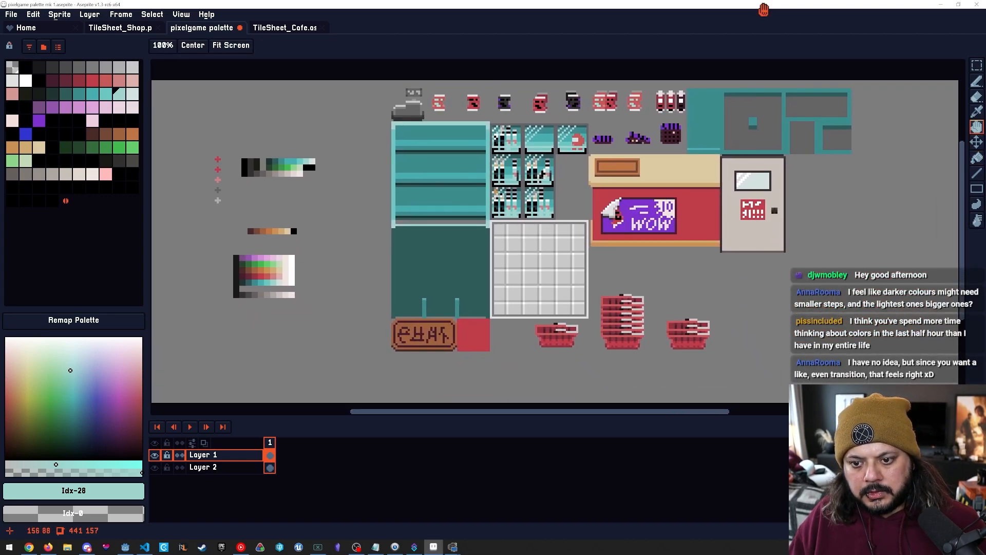
drag(457, 262, 436, 281)
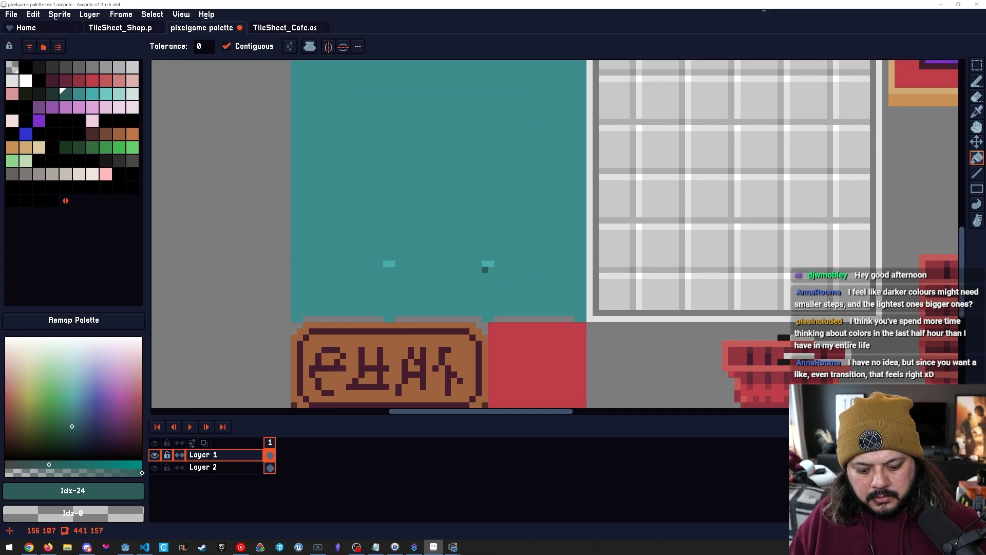
key(bracketright)
key(bracketright)
click(488, 272)
key(ctrl+z)
Fill the upper caps of both cabinet handles with the light teal of index 28.
drag(486, 149, 475, 332)
alt+click(567, 226)
drag(481, 372, 503, 251)
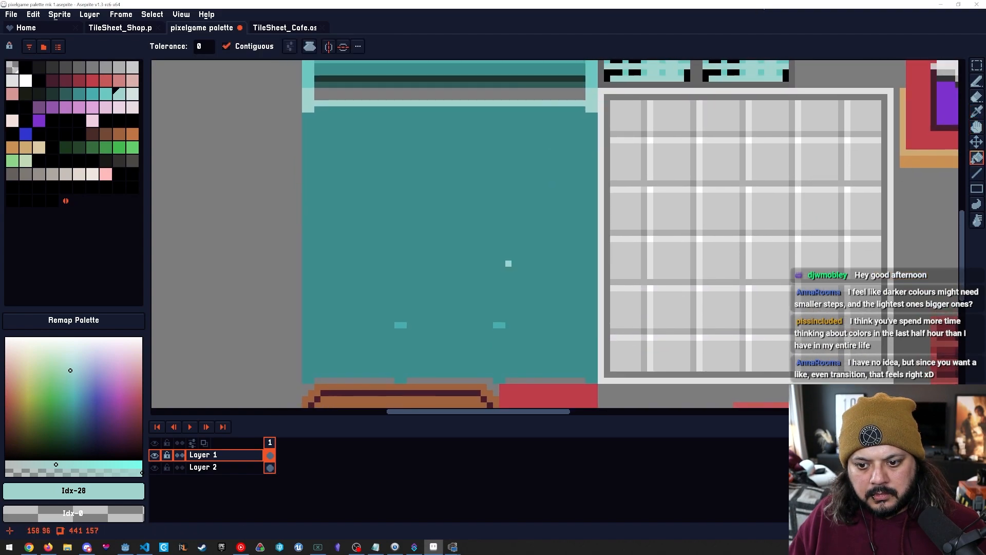
click(502, 325)
key(b)
Draw the first cabinet handle's stem two pixels wide, using index 27 just under the cap and index 26 below it.
click(416, 332)
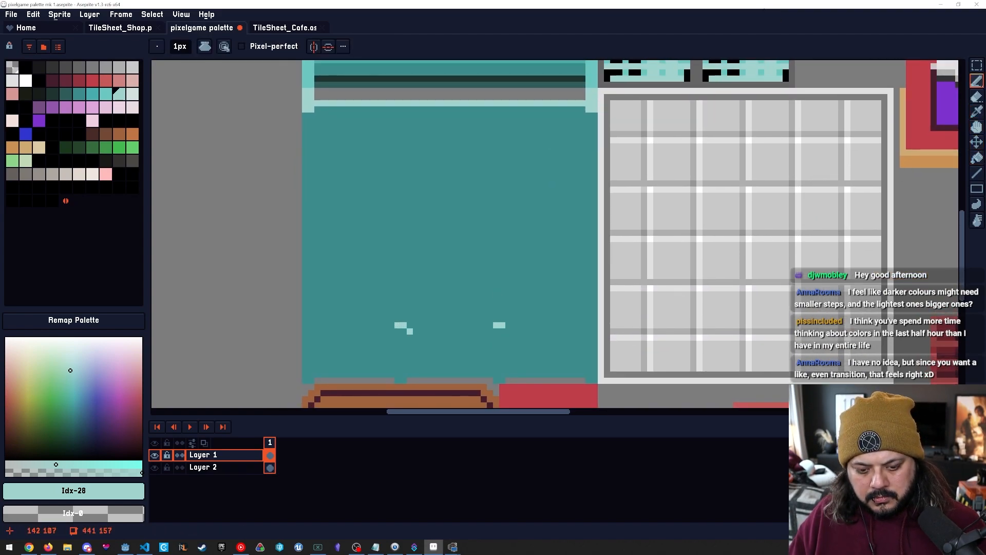
key([)
key([)
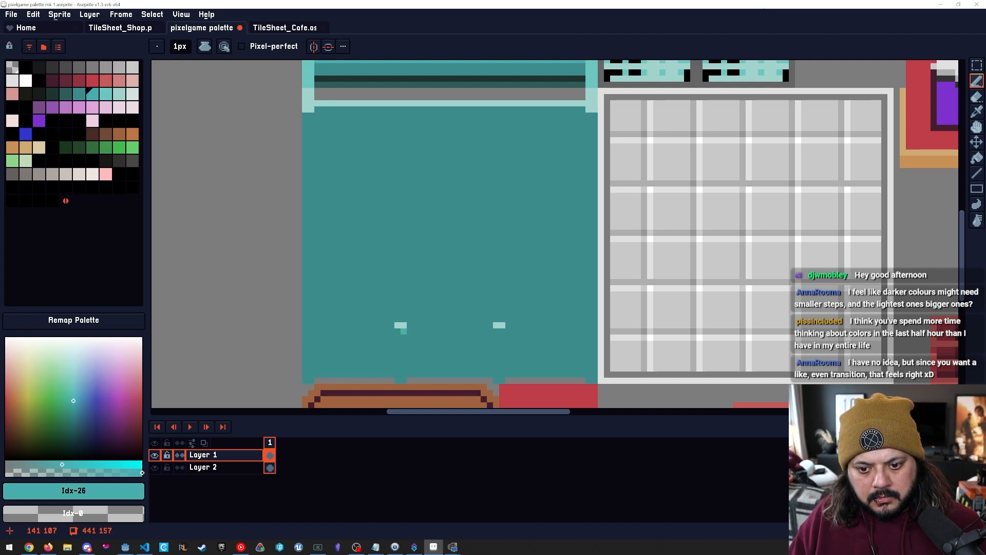
key(])
drag(403, 331, 404, 343)
key(])
key([)
key([)
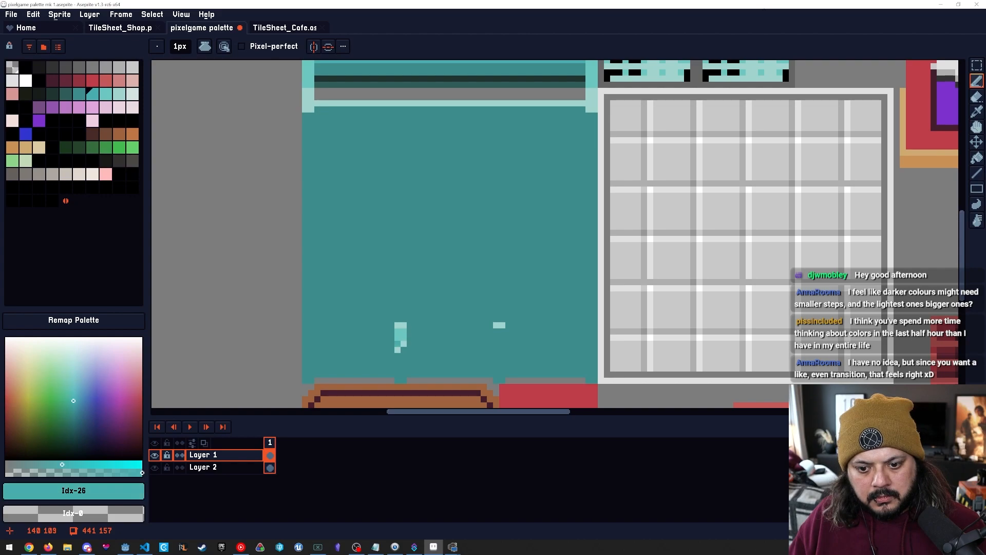
drag(397, 356, 404, 374)
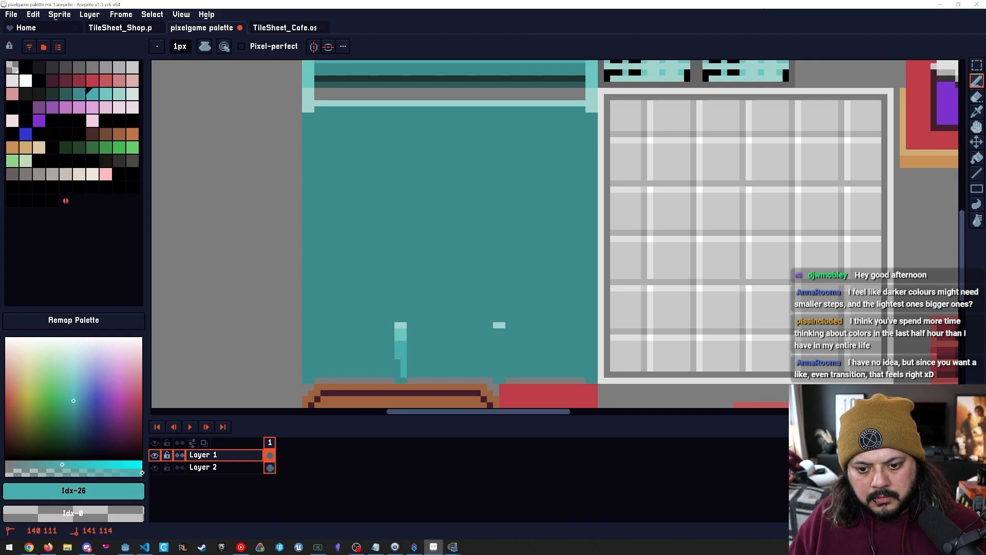
Draw the matching stem on the second cabinet handle with index 26 and an index 27 section under its cap.
click(496, 338)
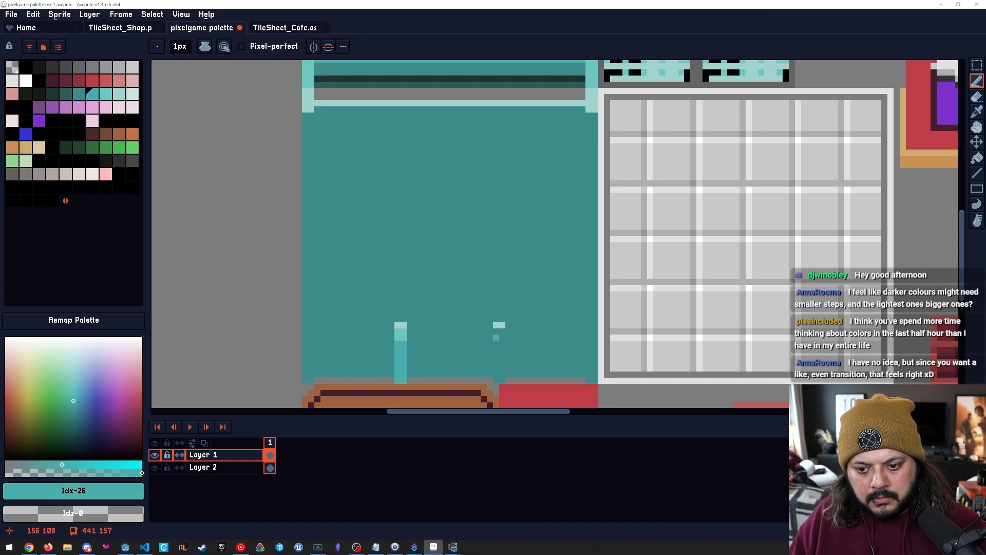
drag(496, 344, 503, 343)
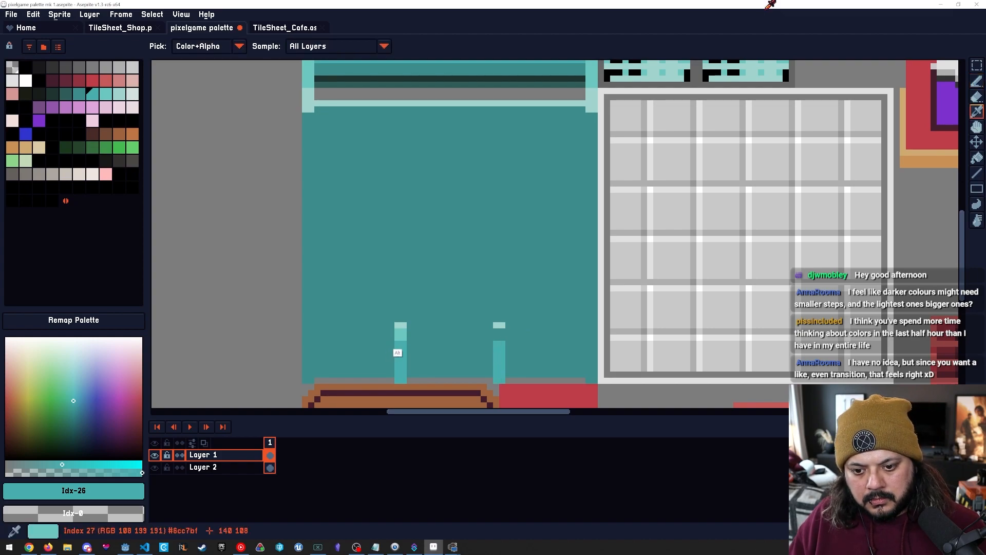
alt+click(398, 346)
drag(496, 331, 503, 332)
Try replacing the black of index 98 with the tan of index 62 across the artwork.
scroll(662, 331, down, 3)
mouse_move(670, 315)
mouse_down()
mouse_move(482, 318)
mouse_move(478, 286)
mouse_up()
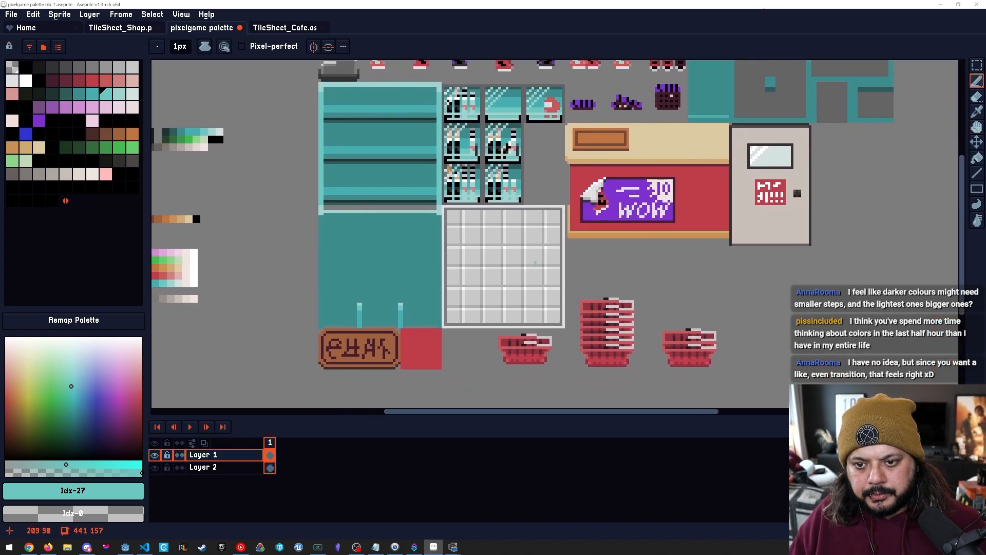
scroll(483, 142, up, 4)
drag(490, 156, 528, 193)
drag(503, 226, 502, 315)
scroll(502, 316, down, 2)
mouse_move(490, 357)
mouse_down()
mouse_move(455, 259)
mouse_move(384, 319)
mouse_move(358, 277)
mouse_move(398, 216)
mouse_move(464, 244)
mouse_move(482, 236)
mouse_up()
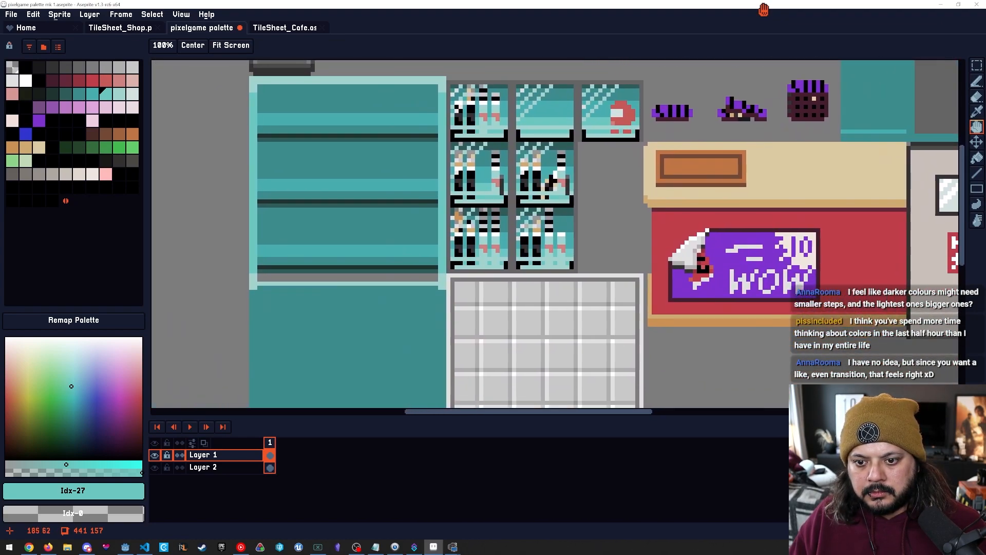
scroll(447, 255, up, 1)
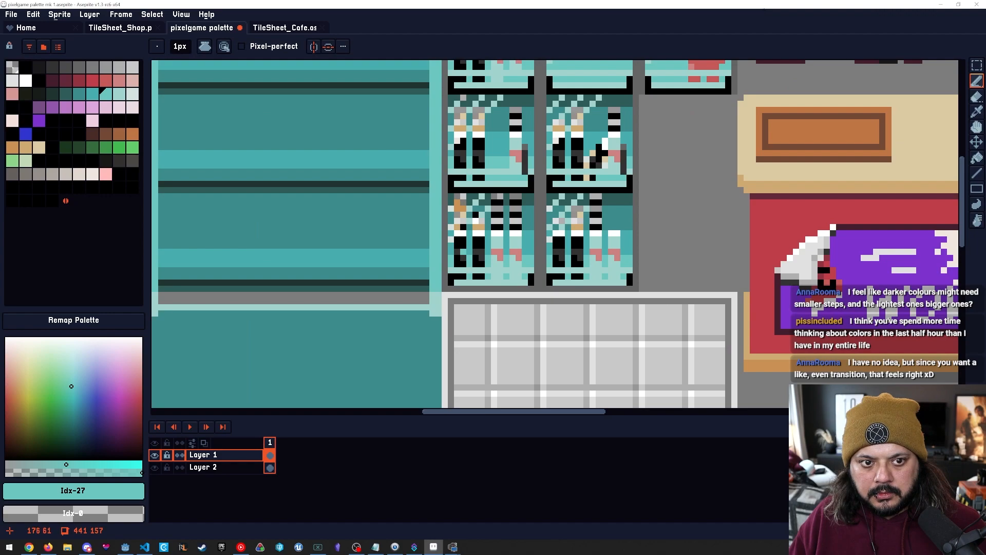
key(shift+r)
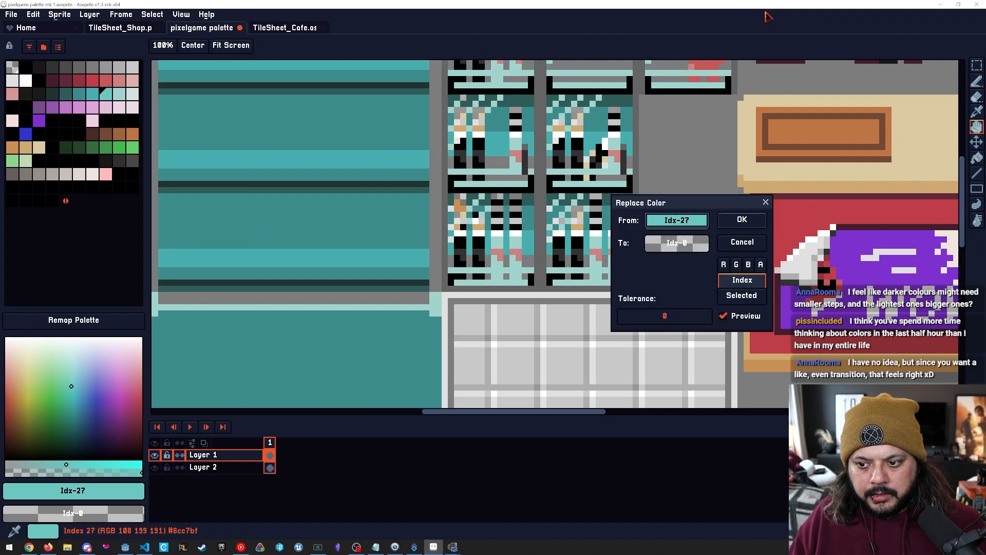
drag(677, 231, 577, 244)
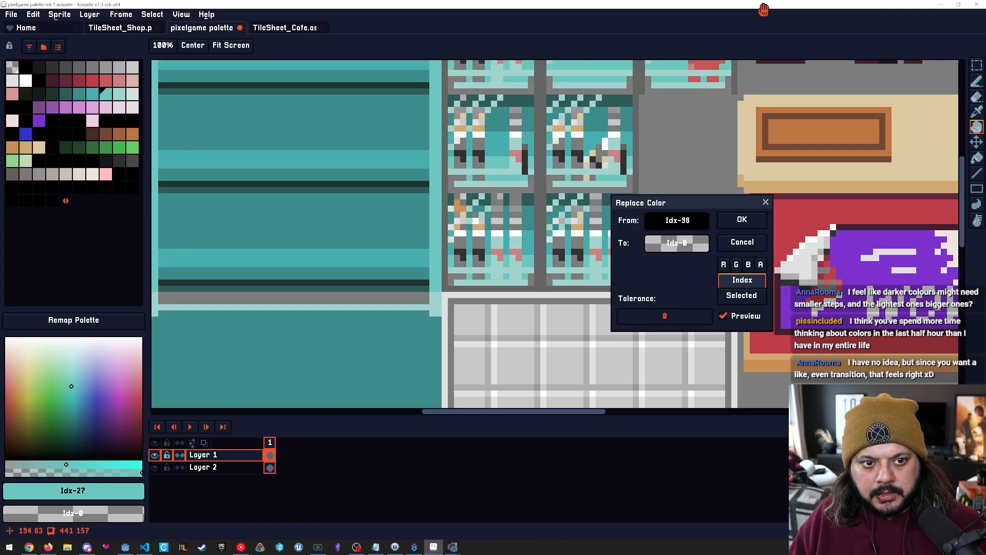
drag(769, 17, 771, 4)
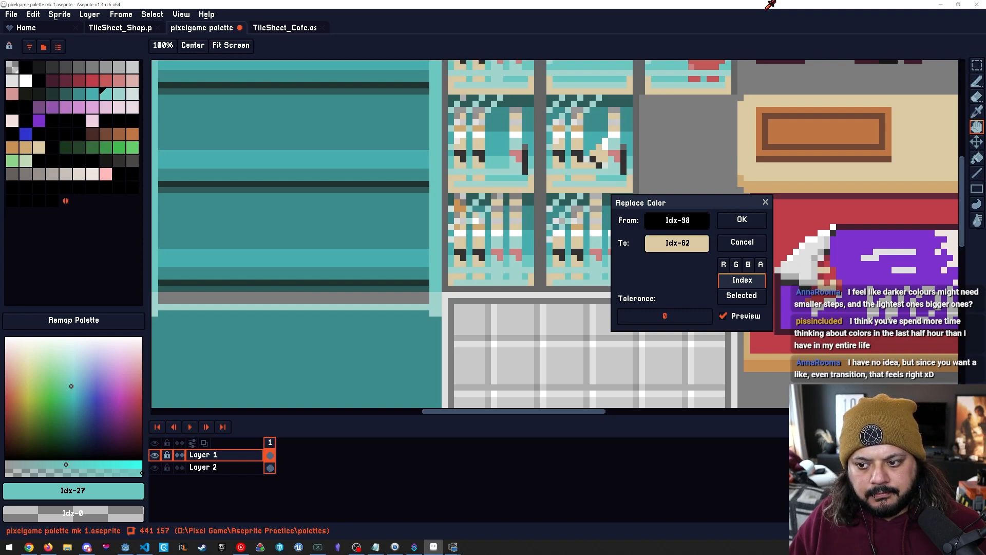
drag(771, 5, 771, 4)
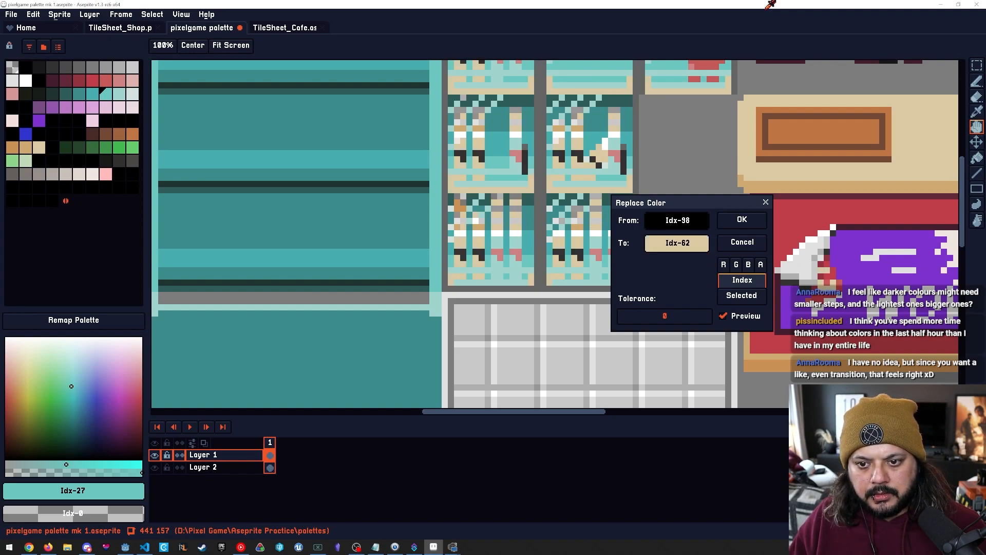
click(768, 8)
click(771, 6)
click(767, 7)
click(767, 10)
click(742, 242)
Examine the recoloured shelf, display cases, counter and sale sign for parts that still need recolouring.
drag(740, 237, 695, 338)
scroll(559, 297, down, 1)
mouse_move(530, 341)
mouse_down()
mouse_move(559, 297)
mouse_move(500, 233)
mouse_move(591, 136)
mouse_move(588, 177)
mouse_up()
scroll(595, 136, down, 2)
mouse_move(502, 133)
mouse_down()
mouse_move(523, 199)
mouse_move(542, 201)
mouse_move(459, 234)
mouse_move(346, 224)
mouse_move(400, 176)
mouse_up()
scroll(523, 199, up, 2)
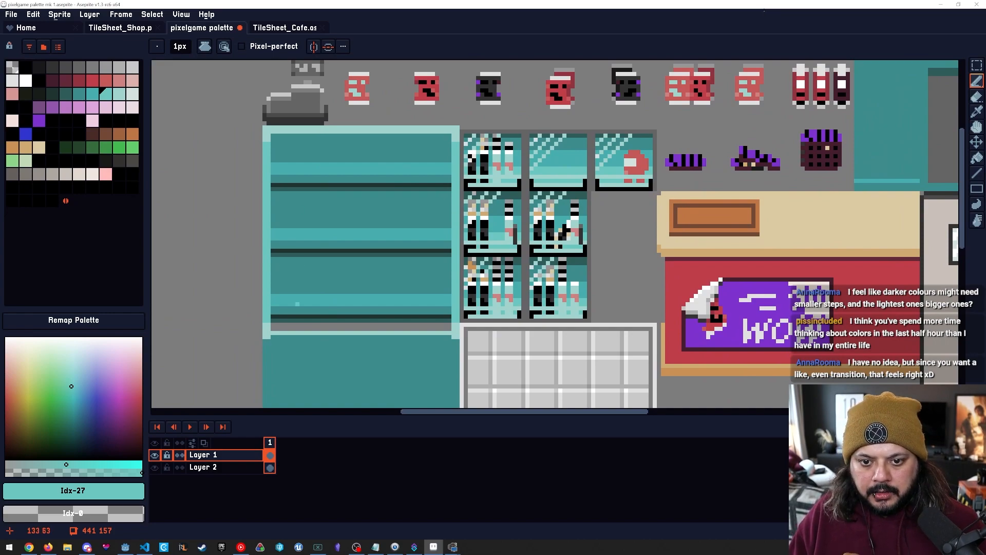
drag(356, 312, 291, 190)
scroll(503, 281, down, 3)
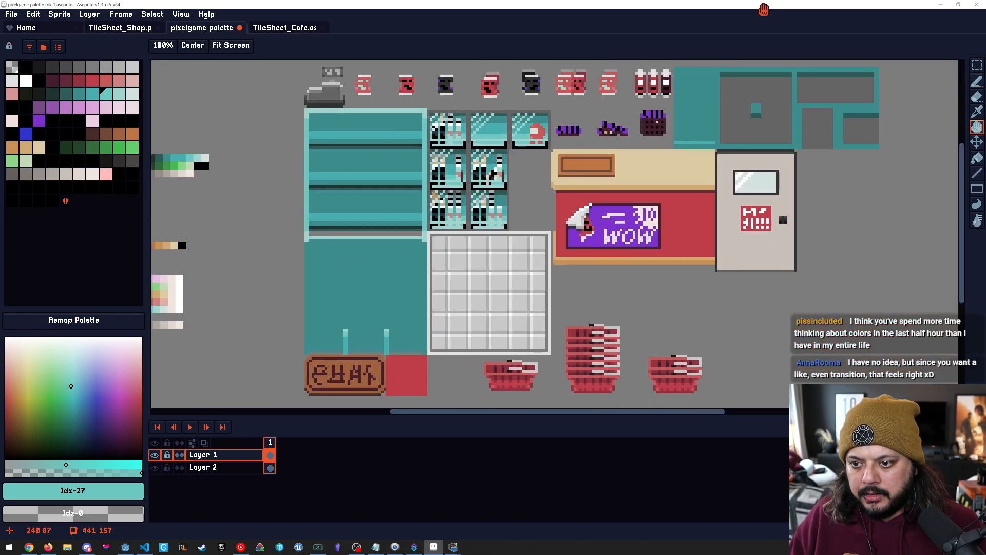
drag(695, 268, 560, 291)
mouse_move(508, 340)
mouse_down()
mouse_move(513, 248)
mouse_move(525, 272)
mouse_move(515, 345)
mouse_up()
scroll(483, 254, up, 3)
drag(537, 241, 486, 279)
scroll(548, 306, up, 1)
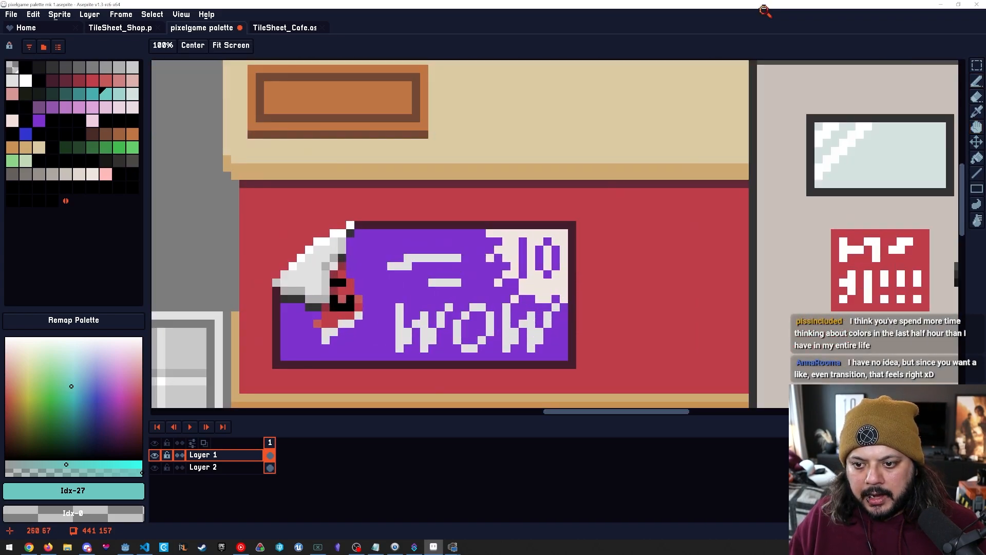
scroll(562, 306, down, 2)
drag(594, 278, 664, 263)
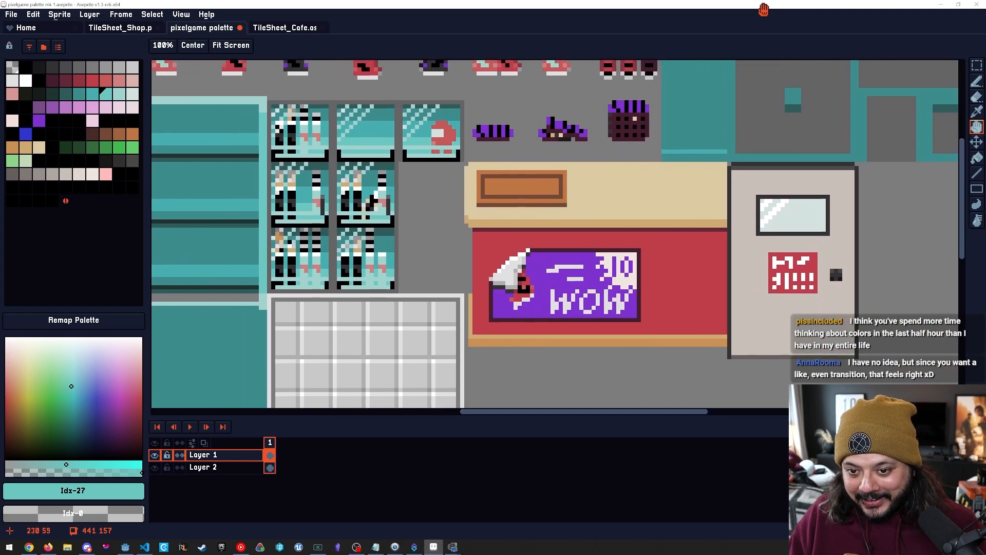
Fill the teal wall section above the door with the counter's red of index 16.
alt+click(664, 263)
scroll(635, 296, down, 2)
drag(634, 295, 591, 274)
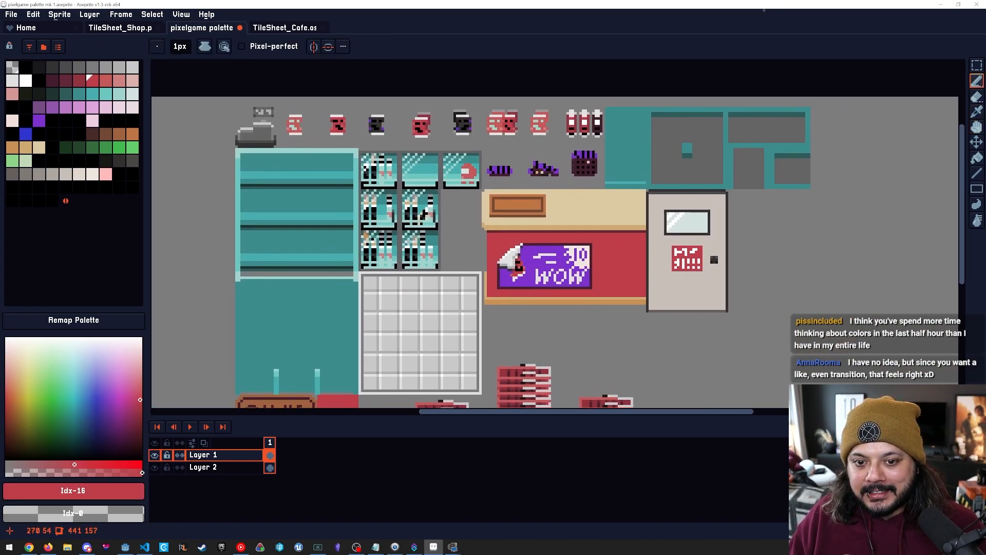
key(g)
click(627, 149)
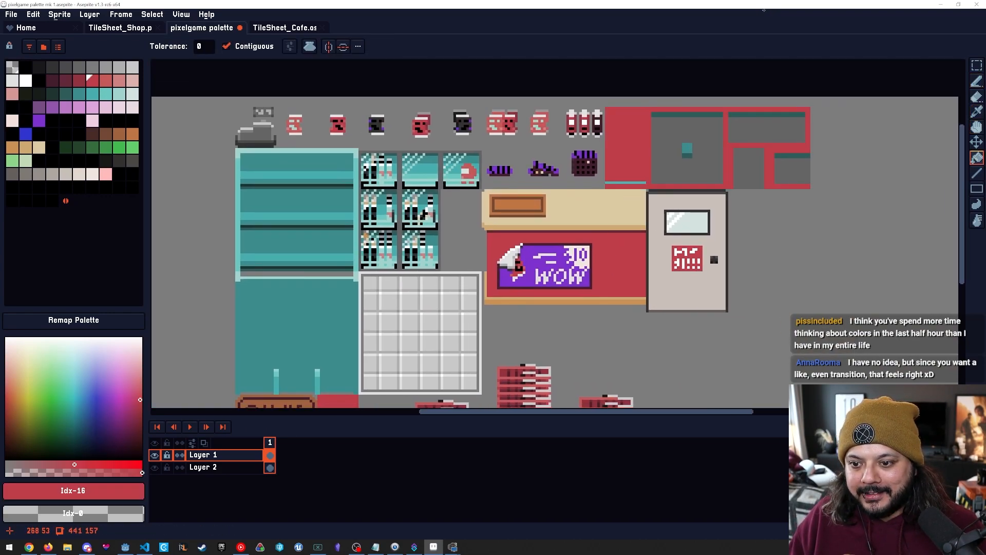
Recolour the thin teal strip along the wall section's base with the pink of index 18.
key(])
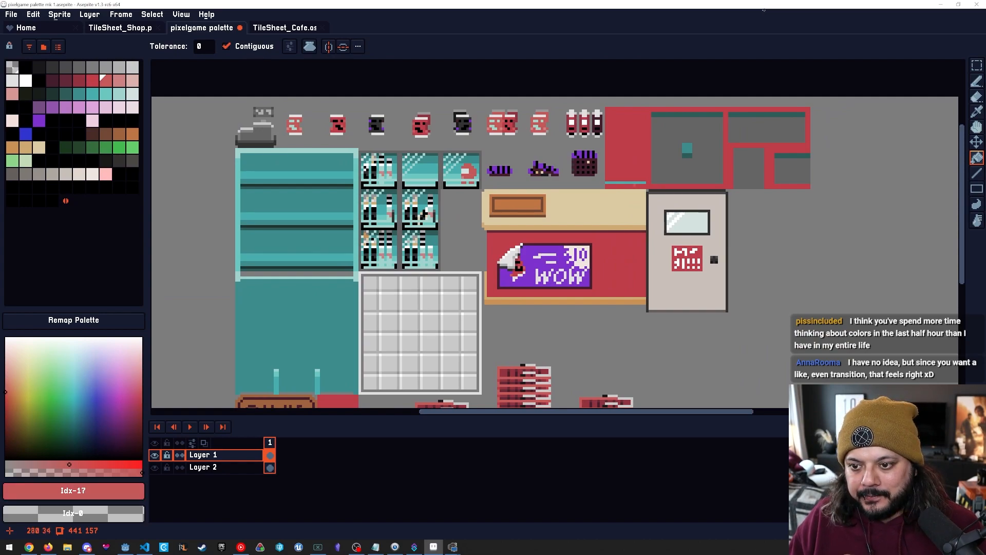
key(])
click(637, 159)
key(ctrl+z)
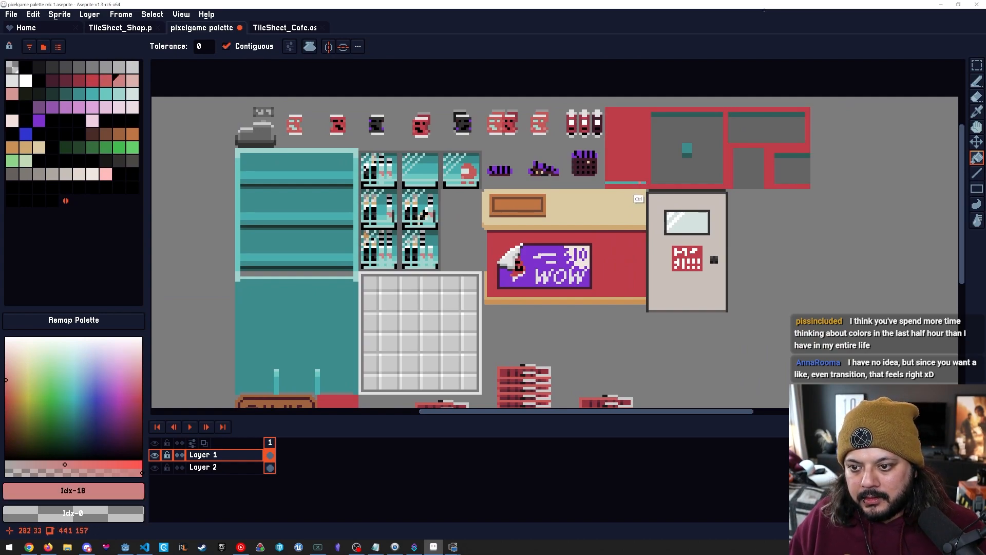
key([)
drag(644, 249, 604, 253)
key([)
key(])
key(])
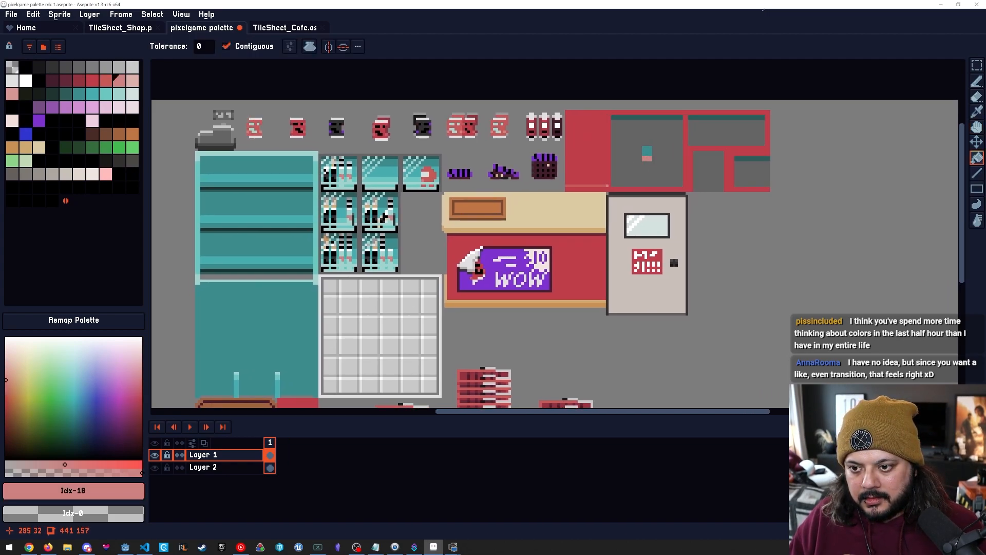
click(591, 180)
key(ctrl+z)
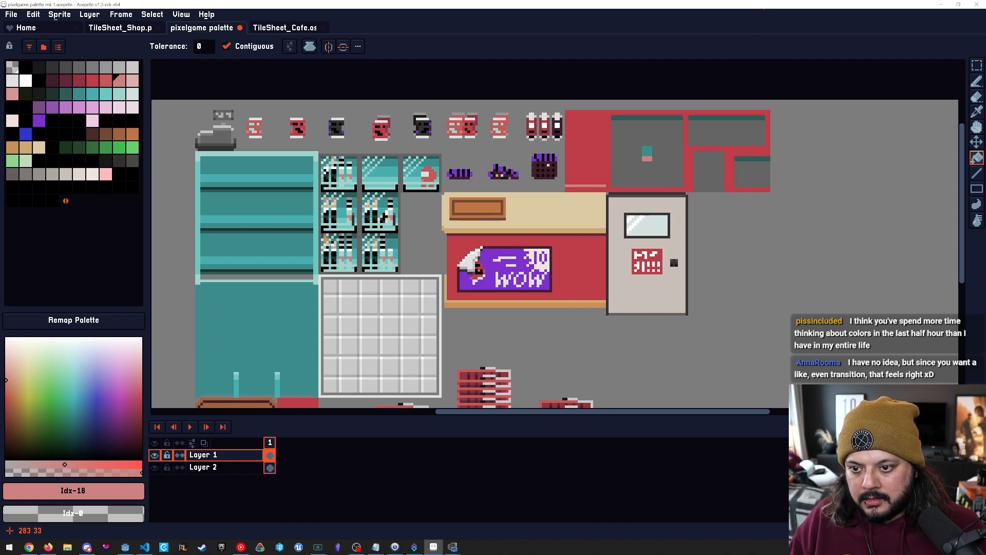
Recolour the small teal square and the dark teal upper edges of the wall openings with the reds of index 16 and 17.
key([)
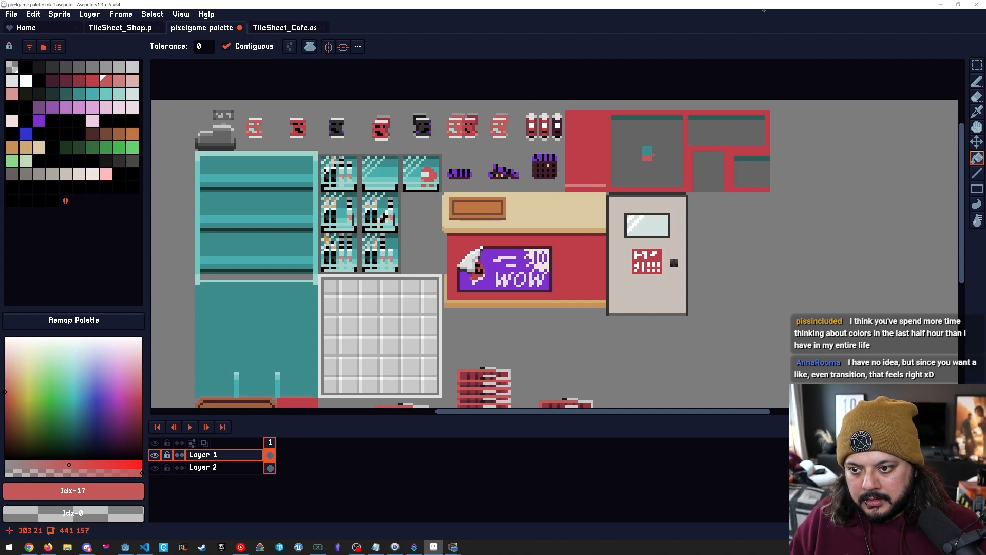
key([)
drag(645, 212, 630, 231)
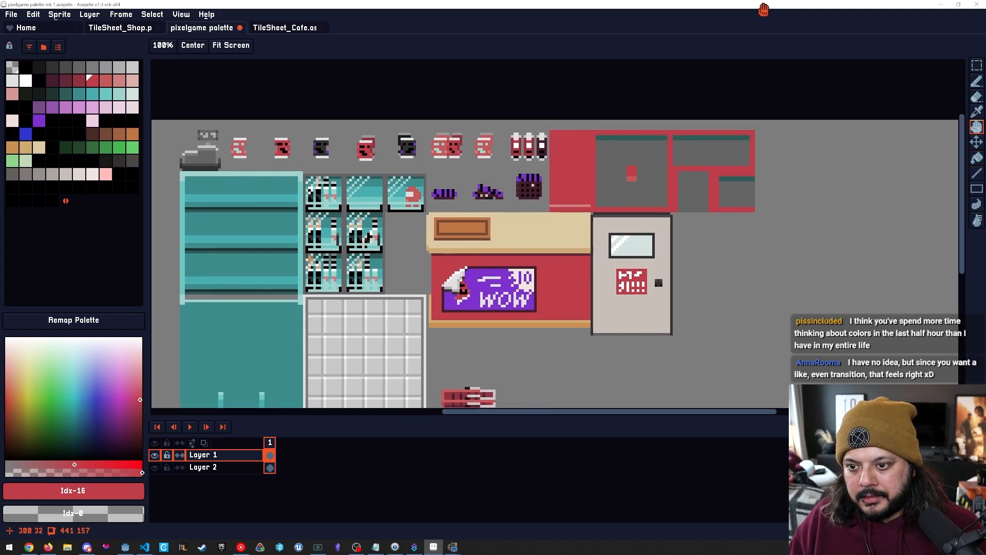
key(])
click(649, 138)
click(683, 137)
click(724, 179)
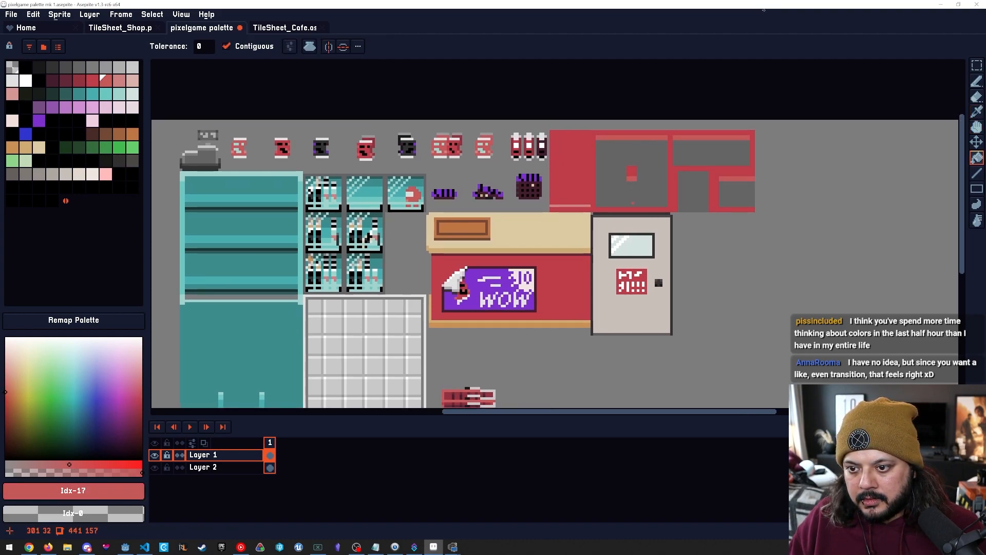
Fill the four grey openings in the red wall section with the dark red of index 13.
alt+click(627, 208)
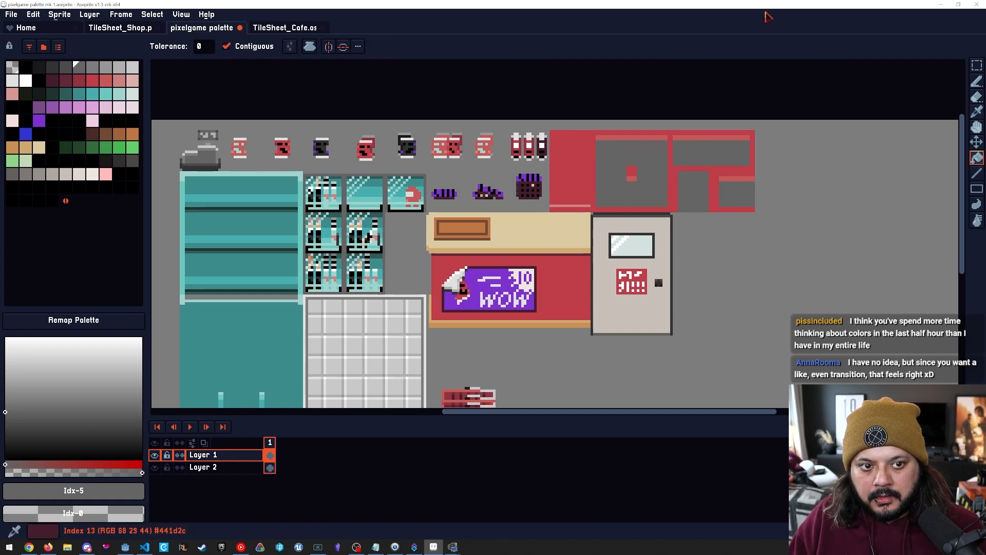
click(52, 81)
click(653, 180)
click(693, 191)
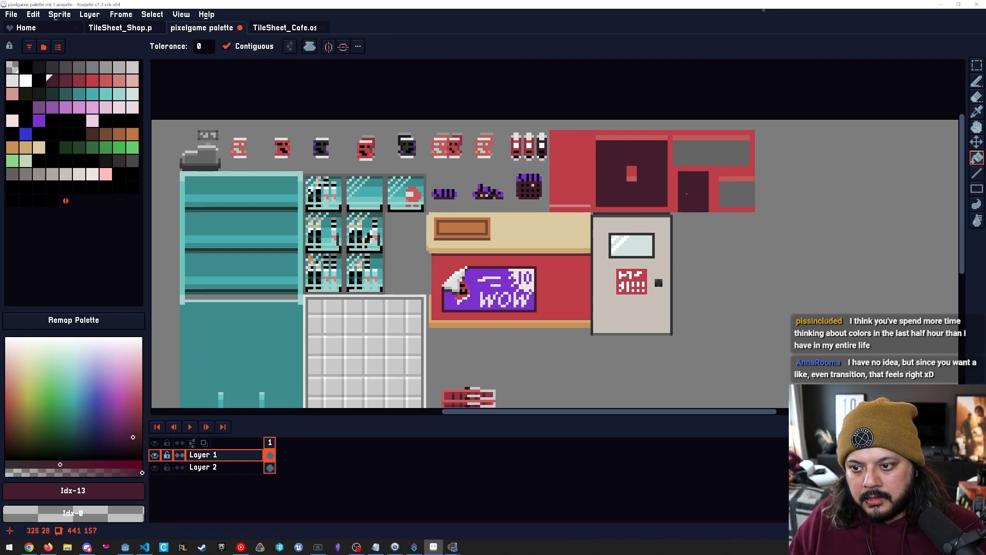
click(737, 194)
click(711, 154)
Try filling the four wall openings with the black of index 12.
drag(642, 215, 774, 183)
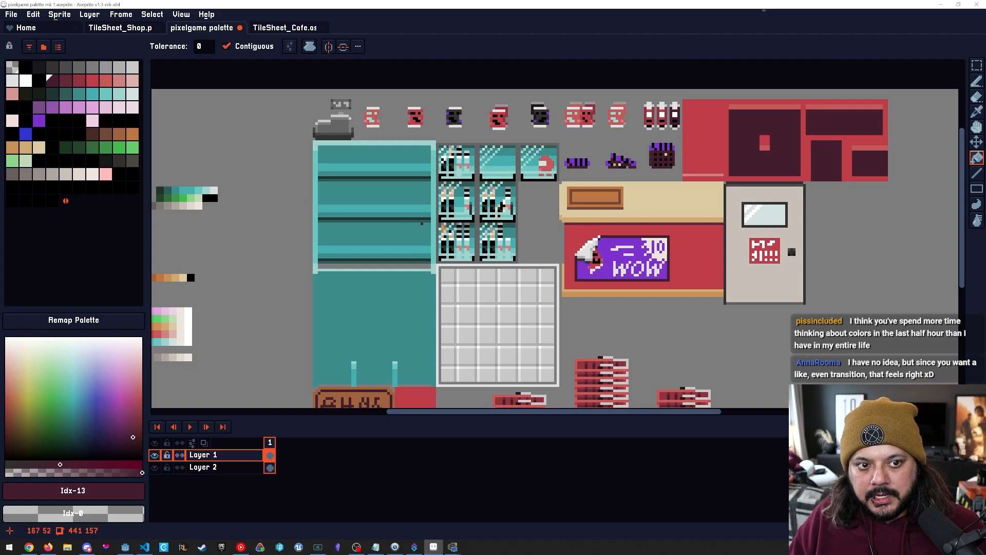
key(bracketleft)
click(771, 164)
click(843, 124)
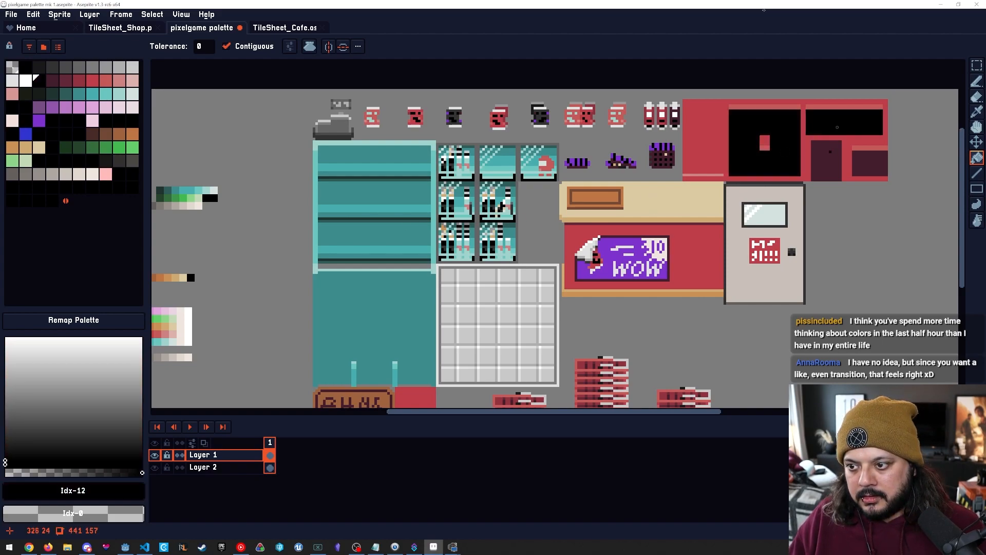
click(827, 159)
click(865, 173)
key(ctrl+z)
key(ctrl+z)
key(ctrl+z)
key(ctrl+z)
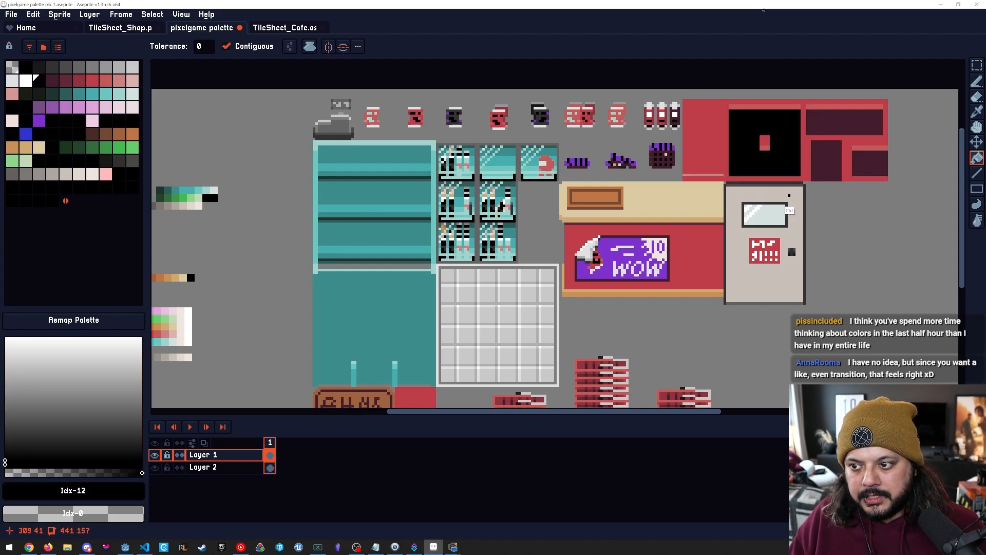
key(ctrl+z)
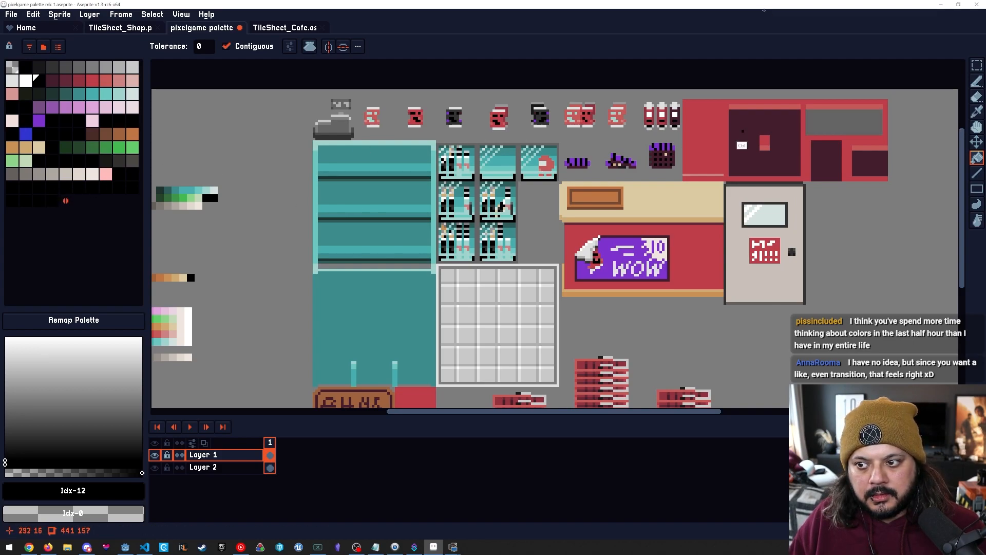
Try filling the four openings in the red wall section with the warm grey of index 81.
alt+click(818, 126)
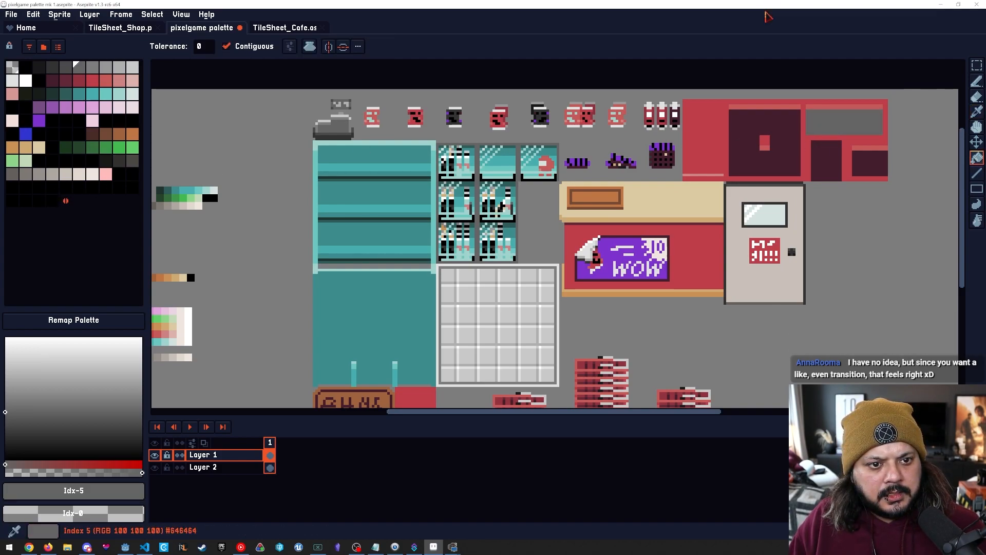
alt+click(262, 177)
key(bracketleft)
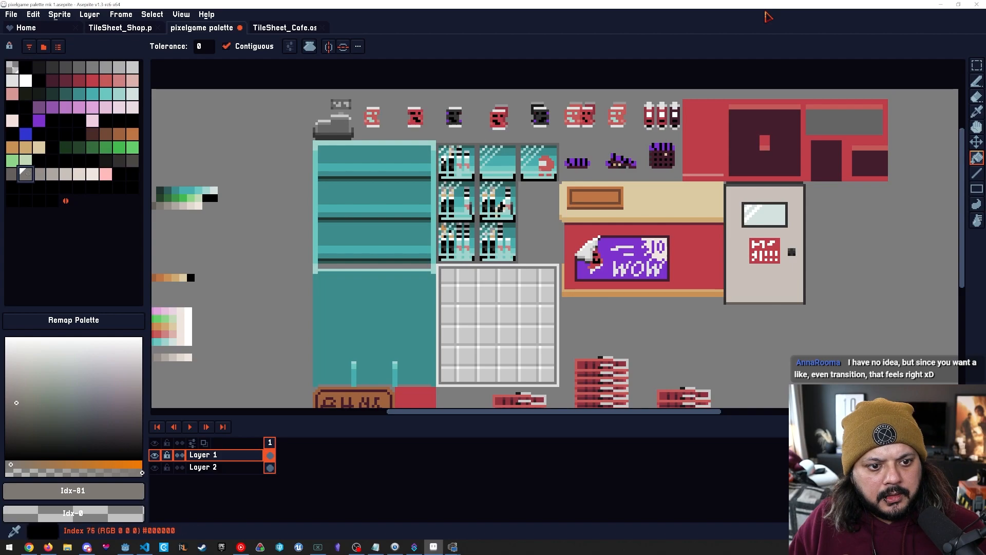
click(851, 124)
click(827, 161)
click(870, 163)
click(779, 159)
Fill the four openings in the red wall section with the darker warm grey of index 80.
drag(804, 205, 770, 205)
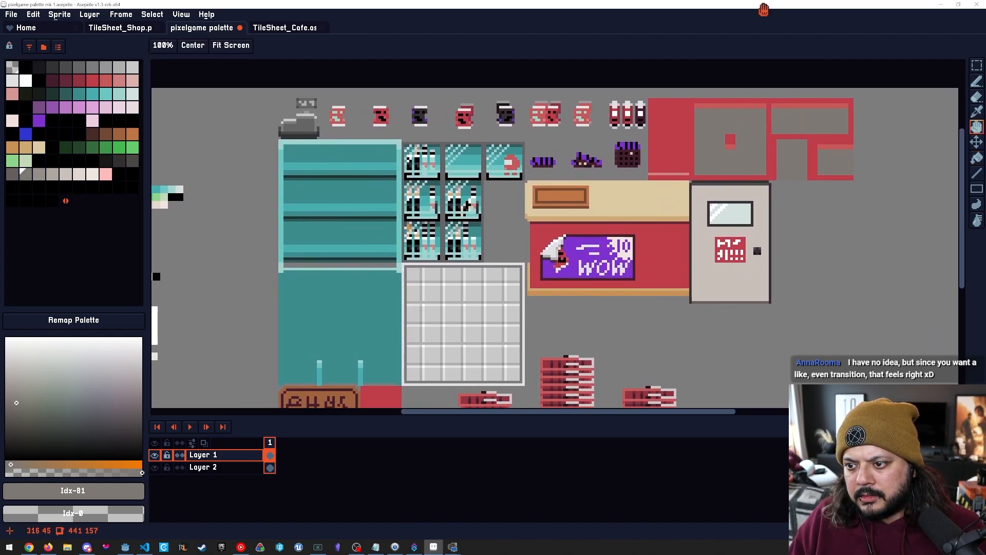
key(g)
key(bracketleft)
click(729, 154)
click(811, 120)
click(790, 160)
click(834, 166)
Try filling the beige counter top with the tan of index 61 and undo the fill.
key(space)
mouse_move(568, 251)
mouse_down()
mouse_move(503, 300)
mouse_move(597, 275)
mouse_move(657, 226)
mouse_move(687, 224)
mouse_up()
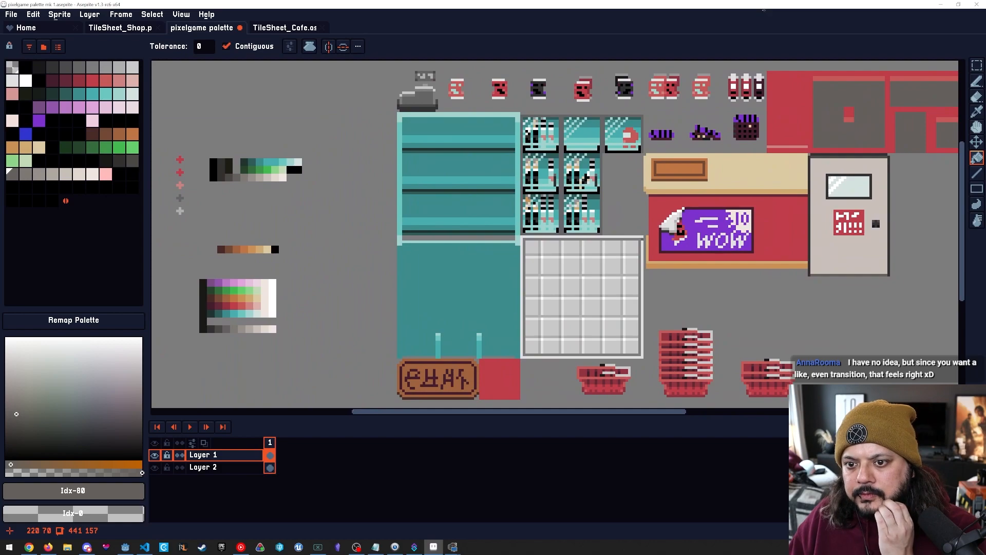
key(space)
mouse_move(570, 285)
mouse_down()
mouse_move(565, 262)
mouse_move(552, 270)
mouse_move(579, 275)
mouse_up()
drag(782, 170, 625, 222)
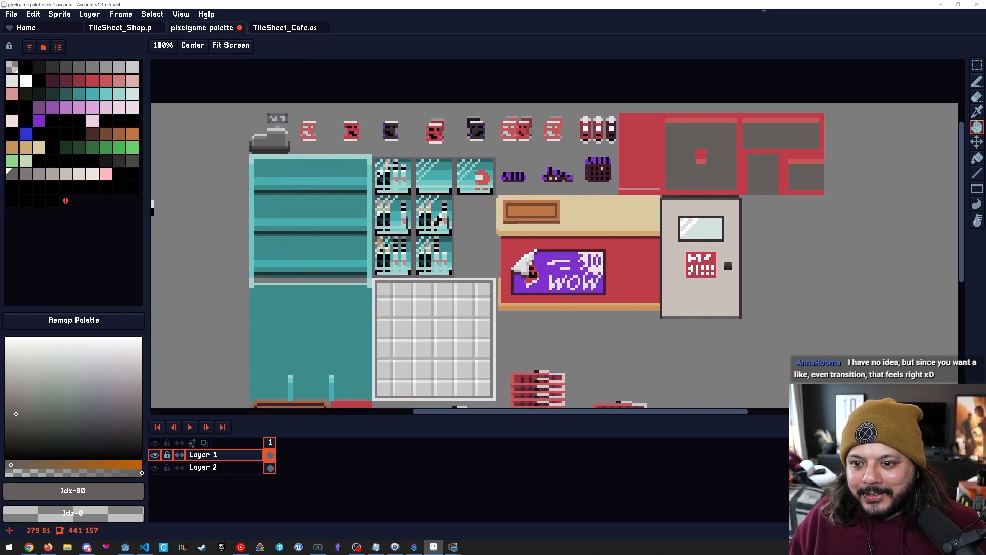
scroll(610, 234, up, 2)
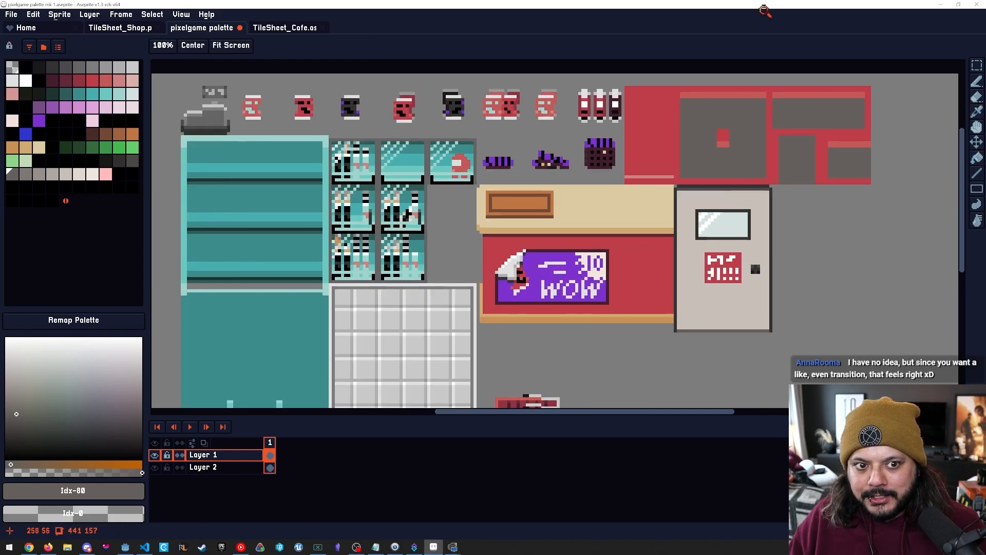
alt+click(613, 205)
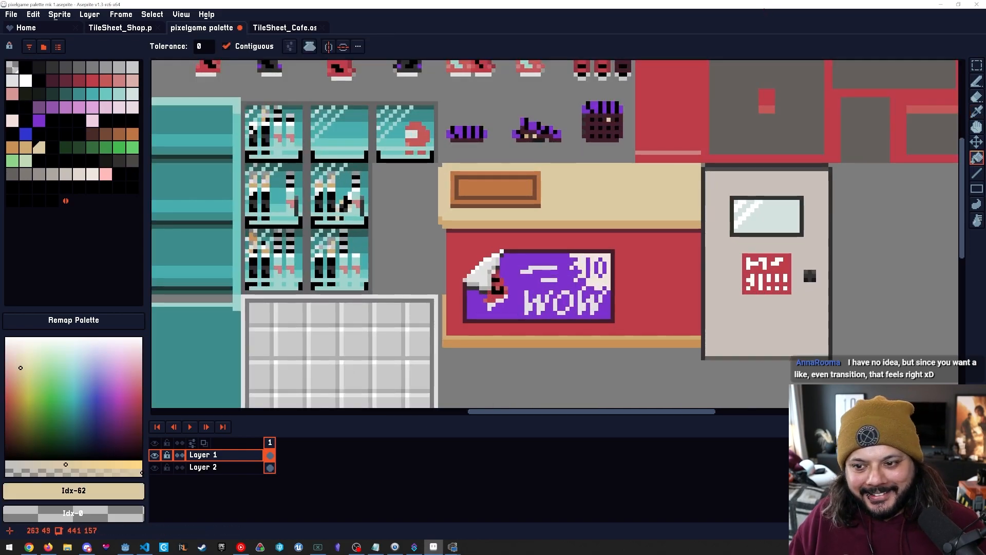
alt+click(608, 223)
click(617, 211)
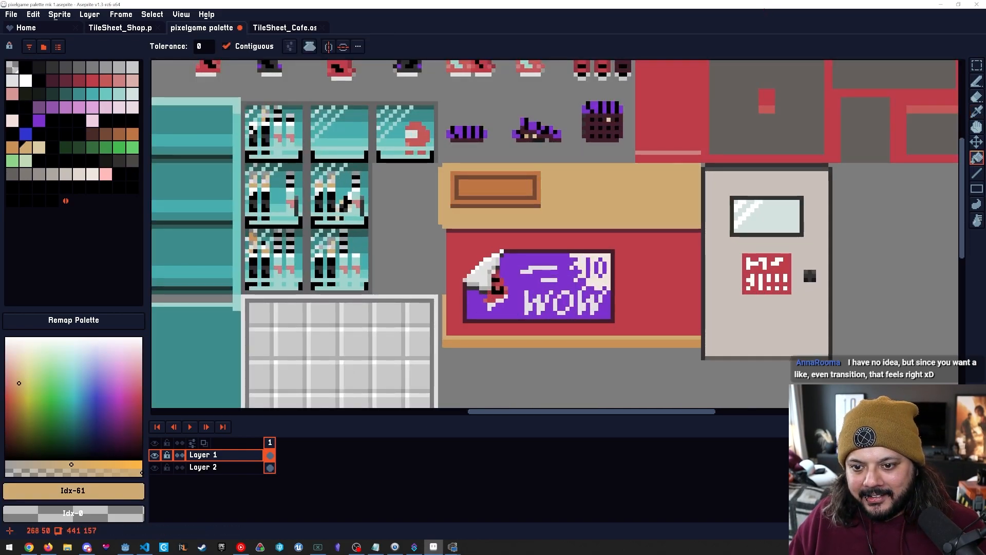
key(ctrl+z)
Recolour the counter top's front edge strip with index 60 and its surface with the tan of index 61.
key([)
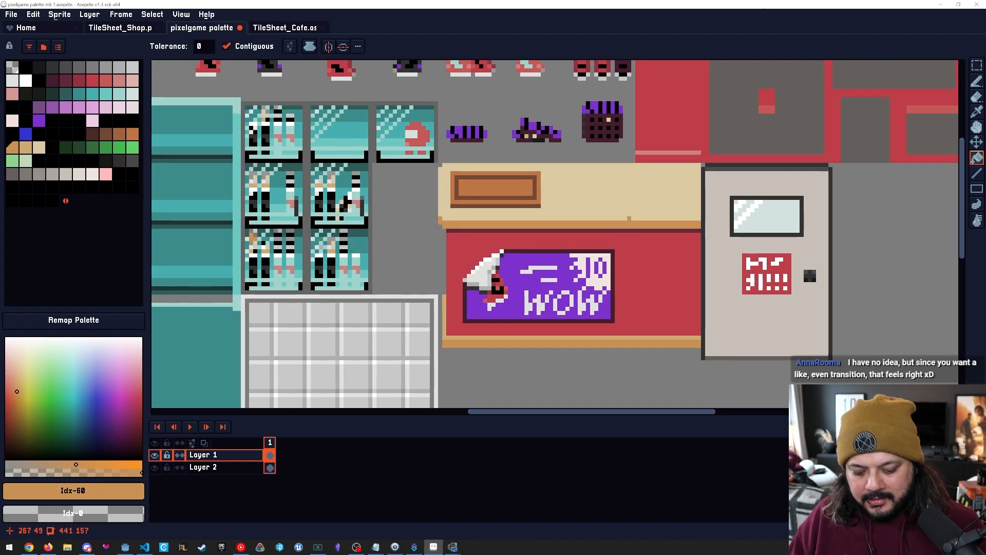
key(])
click(627, 199)
Recolour the top edge of the teal shelf's frame with the light tan of index 62.
key(space)
drag(515, 333, 584, 313)
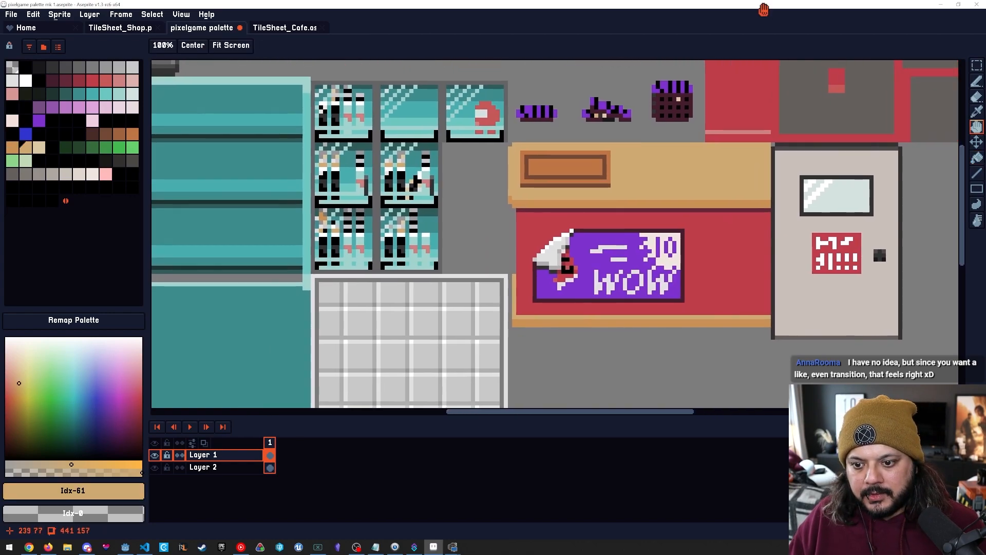
scroll(606, 307, down, 1)
key(space)
drag(503, 300, 646, 282)
scroll(642, 283, down, 2)
drag(794, 48, 764, 10)
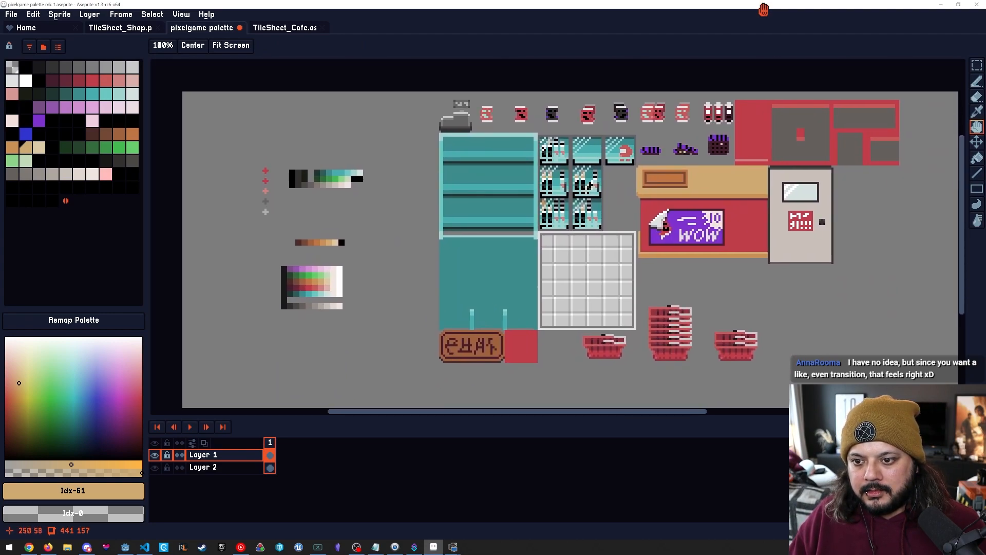
key(space)
scroll(497, 197, up, 1)
key(space)
drag(566, 224, 499, 257)
alt+click(705, 221)
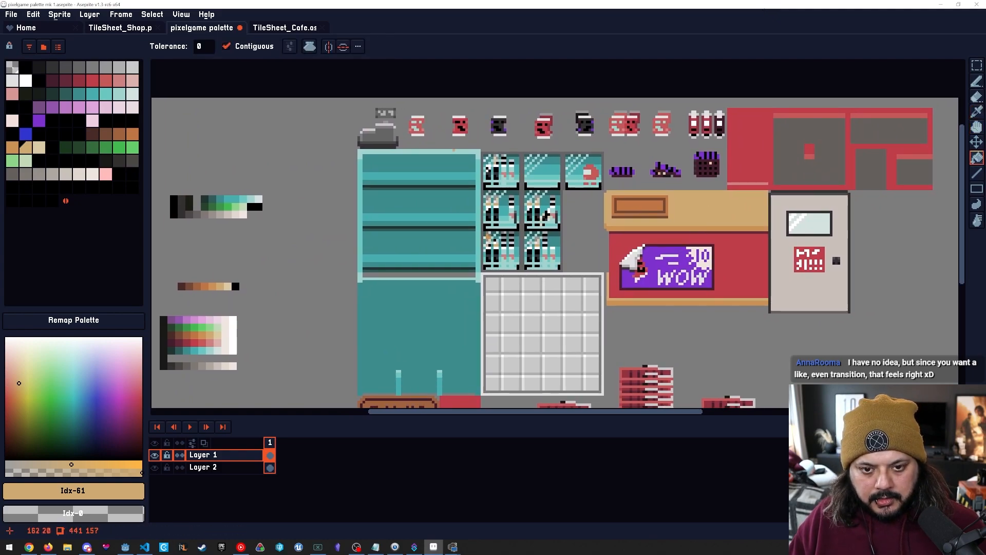
key(bracketright)
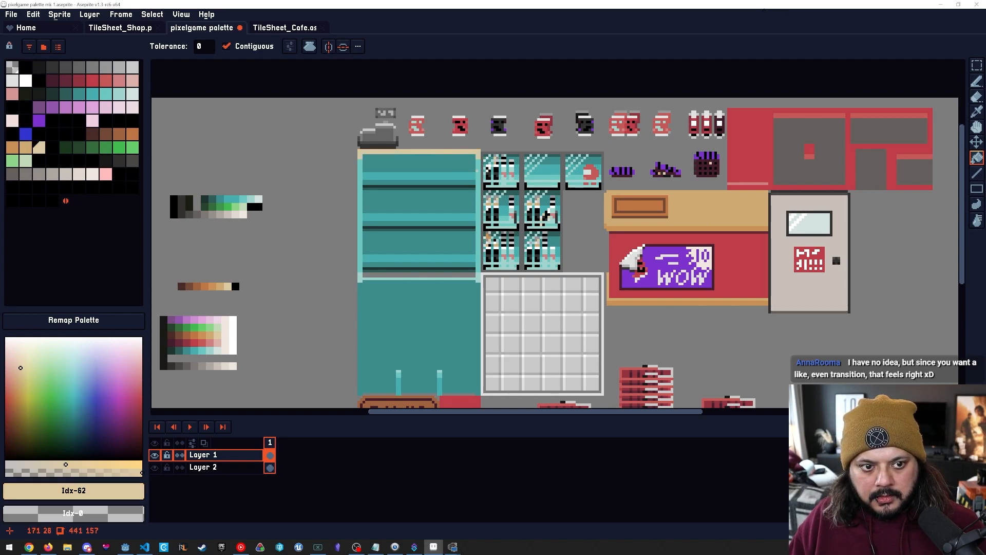
Recolour both vertical sides of the shelf's frame with the tan of index 61, keeping the upper corners light.
key(l)
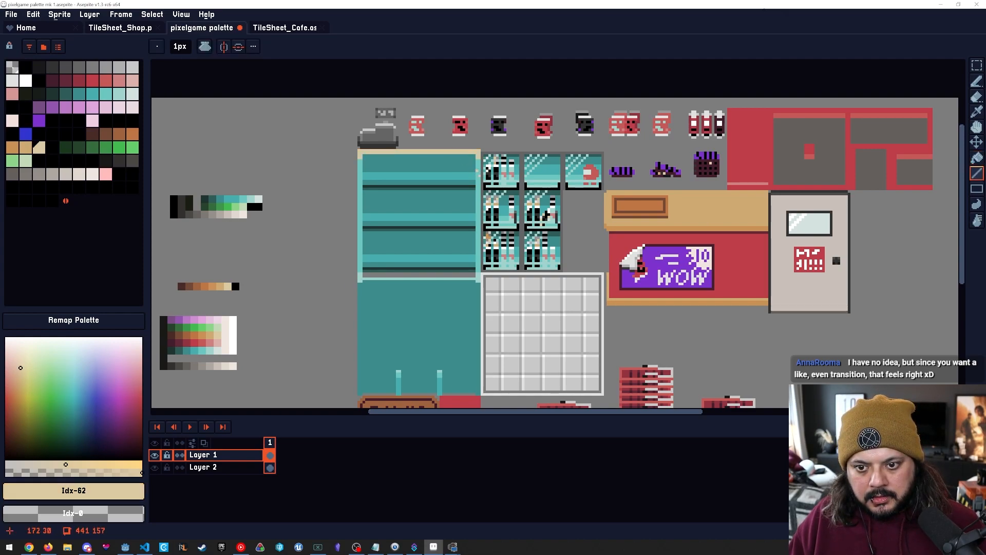
key(b)
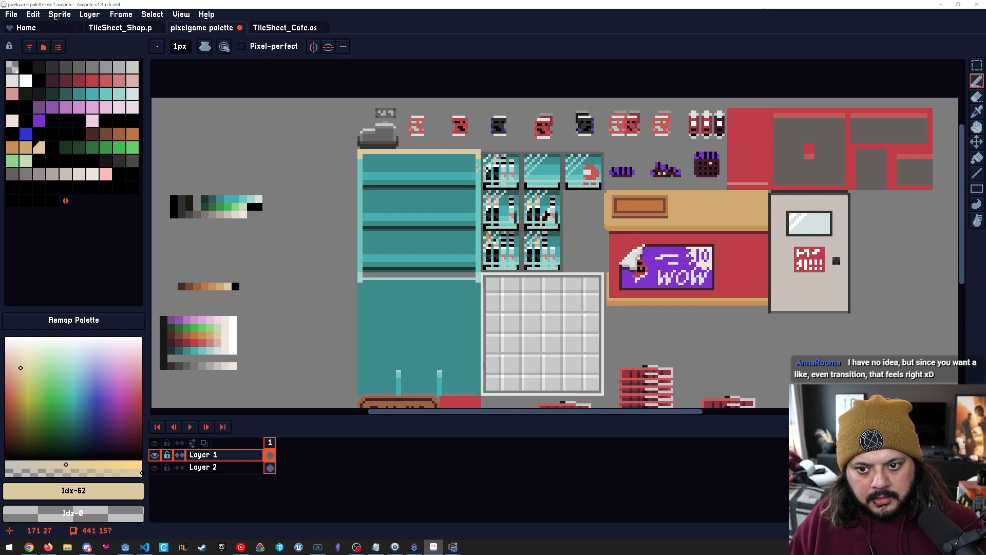
key(bracketleft)
drag(479, 171, 501, 167)
key(ctrl+space)
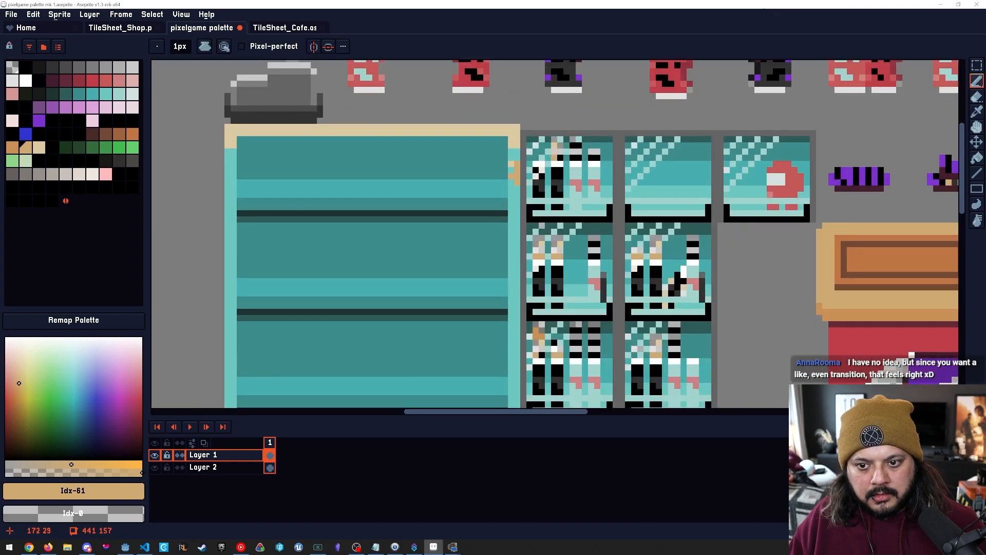
key(g)
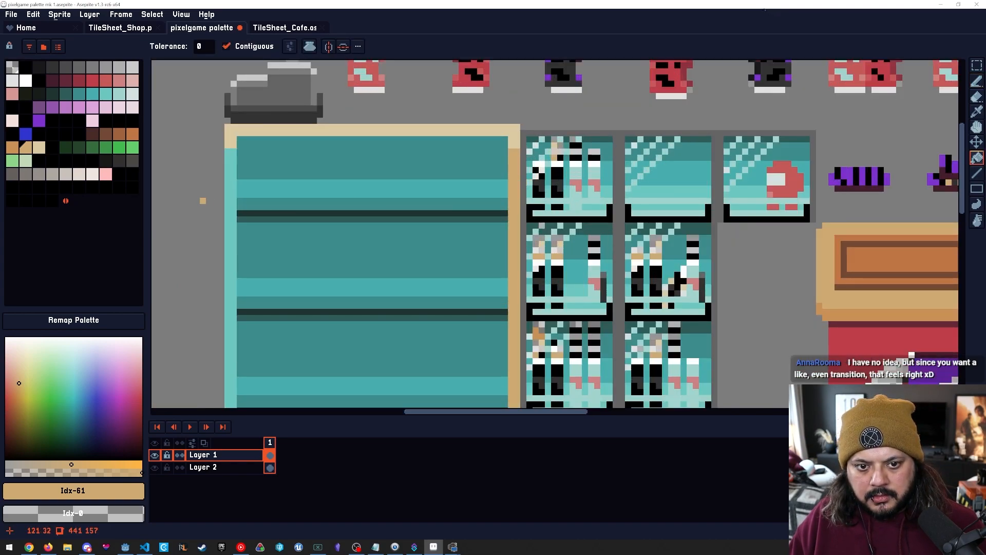
click(234, 176)
Sample the shelf's light teal band and its tan side frame to compare the two colours.
key(space)
drag(258, 213, 279, 206)
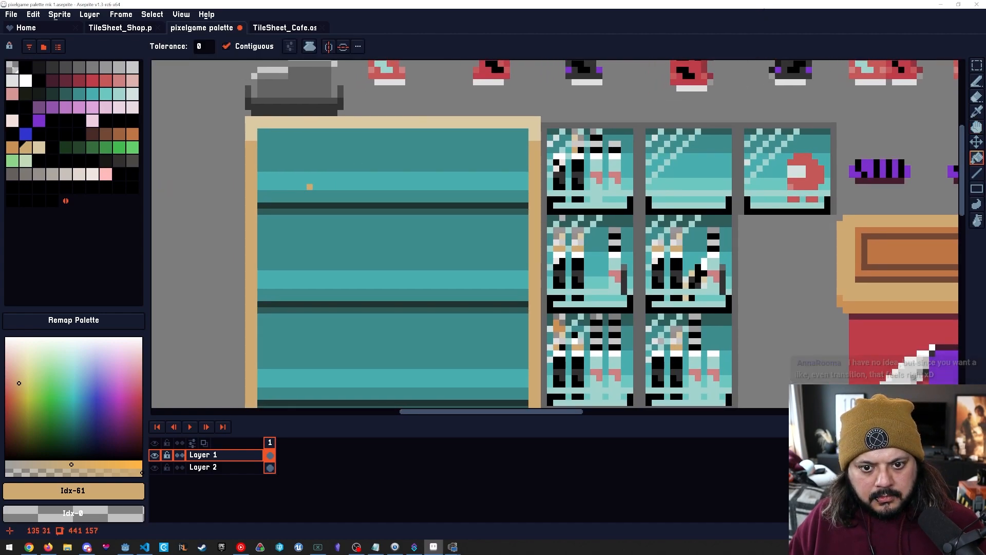
key(space)
drag(334, 264, 763, 10)
mouse_move(338, 205)
mouse_down()
mouse_move(347, 142)
mouse_move(336, 225)
mouse_up()
alt+click(344, 153)
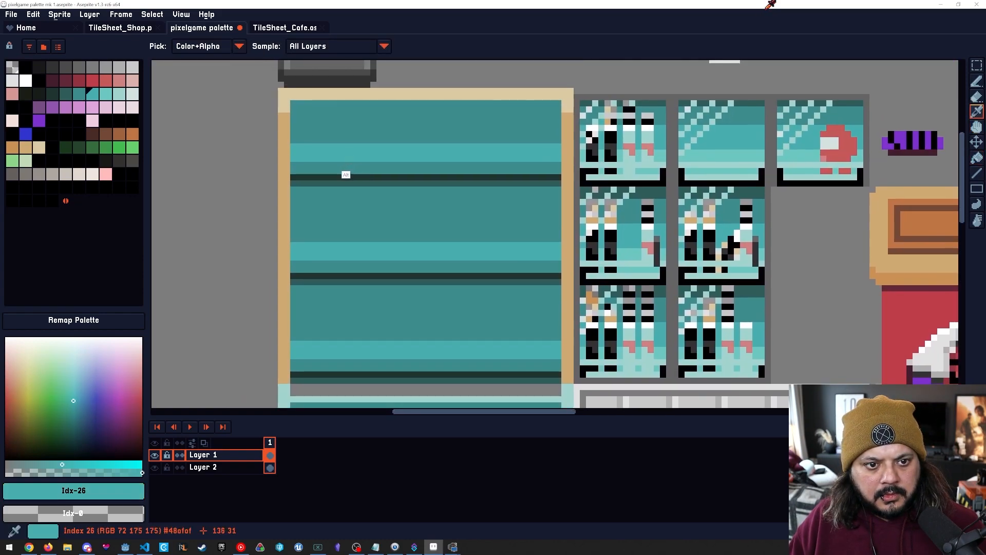
alt+click(285, 166)
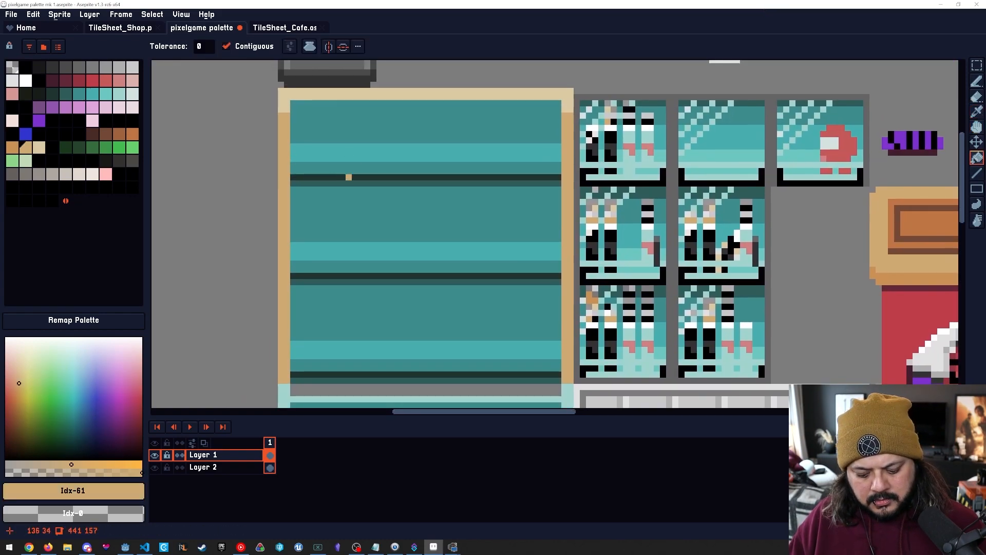
key(bracketleft)
alt+click(360, 153)
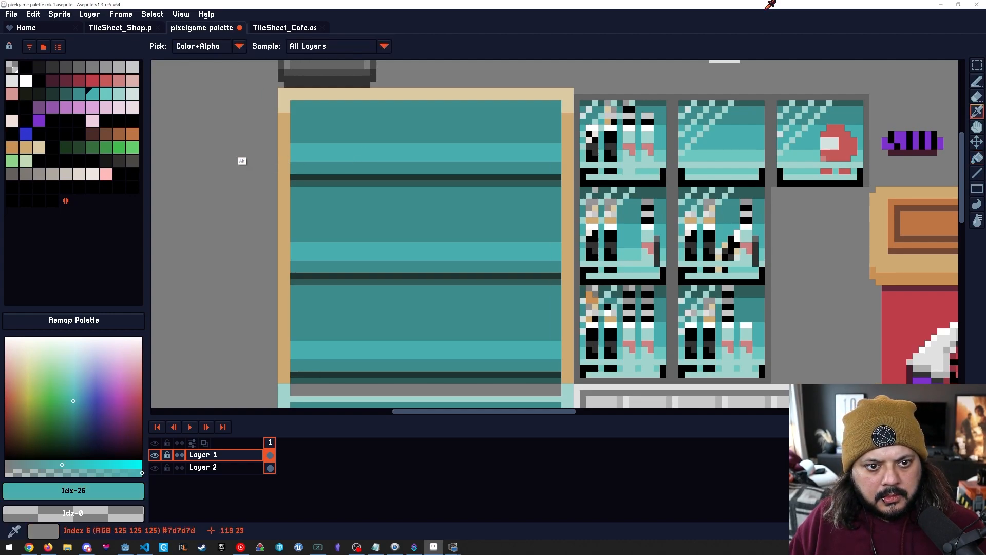
Fill the three light teal bands inside the shelf with the orange-brown of index 59.
alt+click(283, 160)
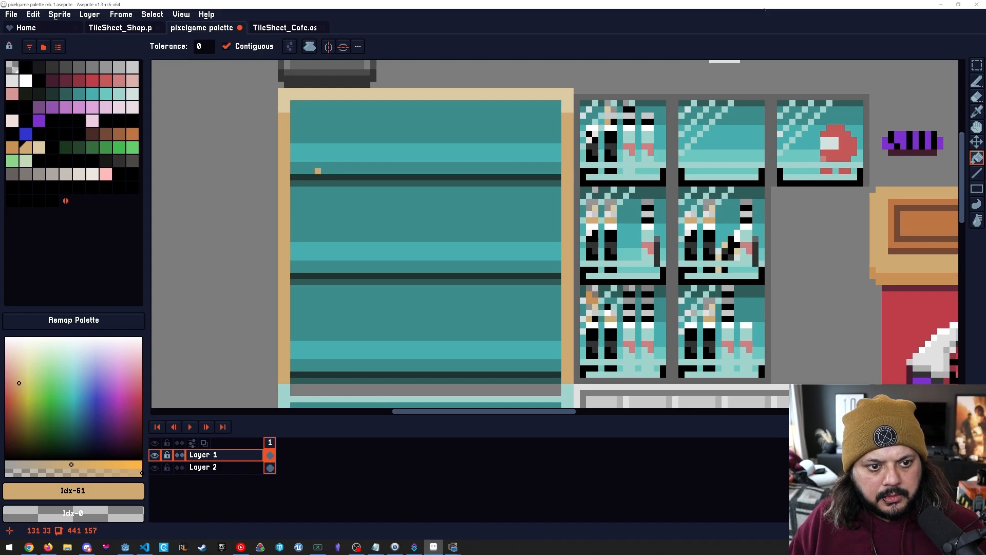
key(bracketleft)
key(bracketleft)
click(379, 152)
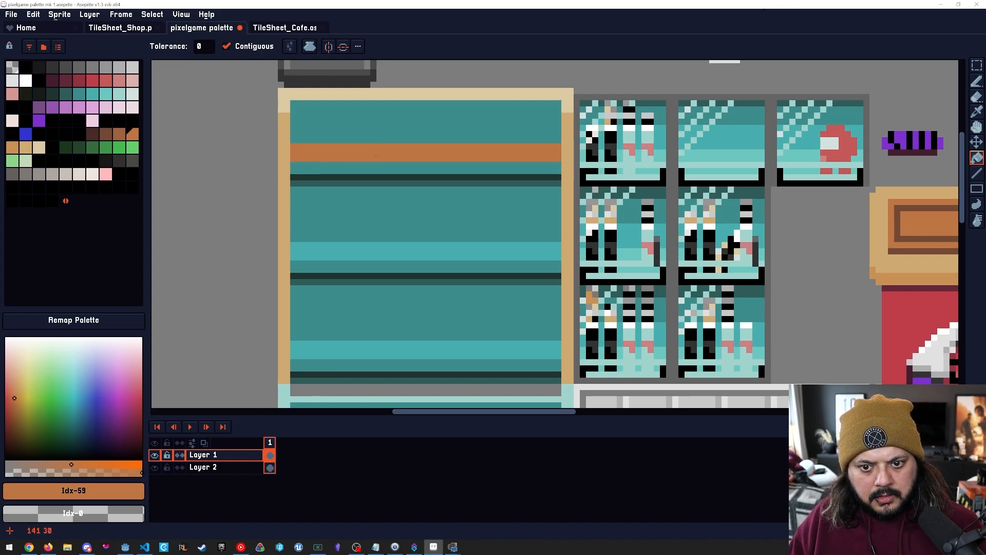
click(410, 251)
click(401, 353)
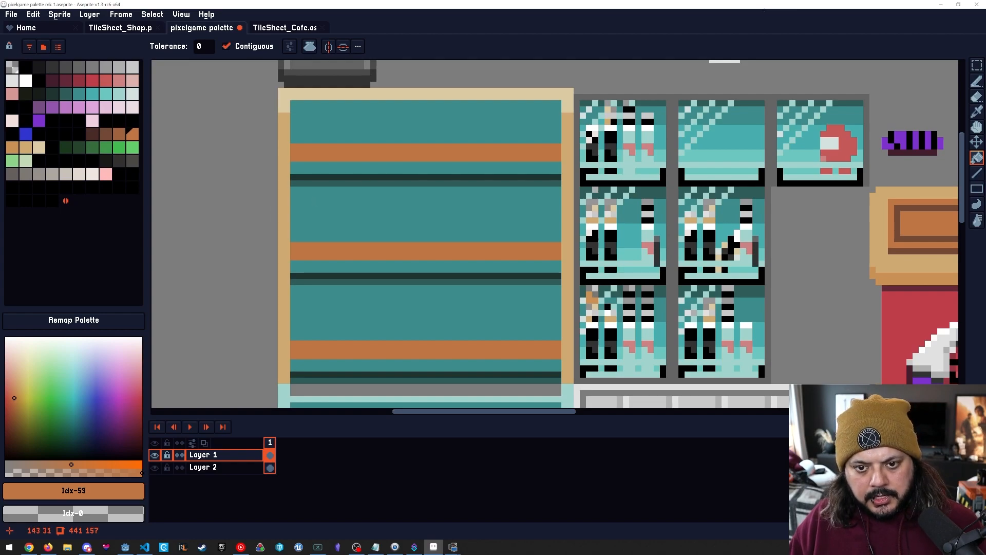
Fill the three narrow shelf fronts and the three teal back panels with the brown of index 58.
key(bracketleft)
click(393, 168)
click(384, 269)
click(379, 368)
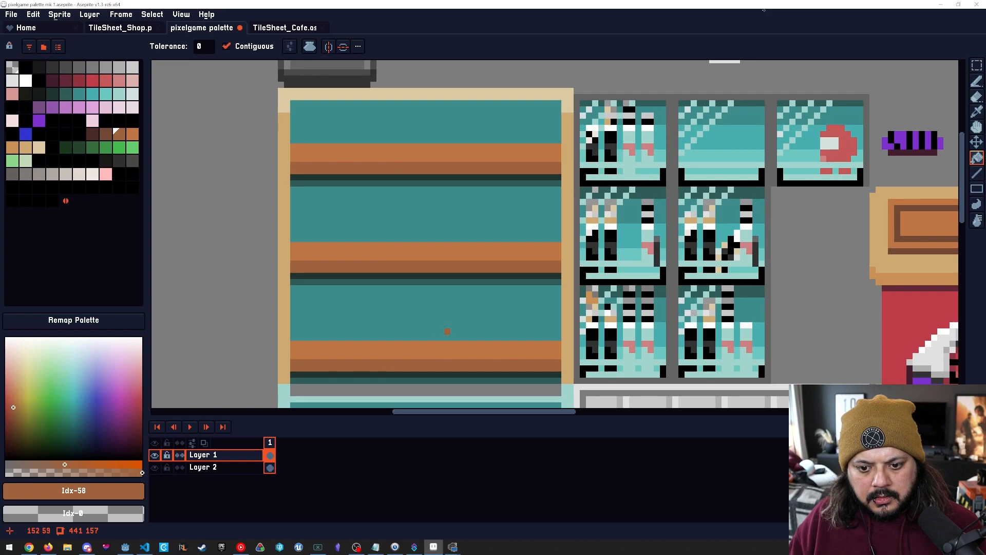
click(404, 319)
click(445, 216)
click(442, 117)
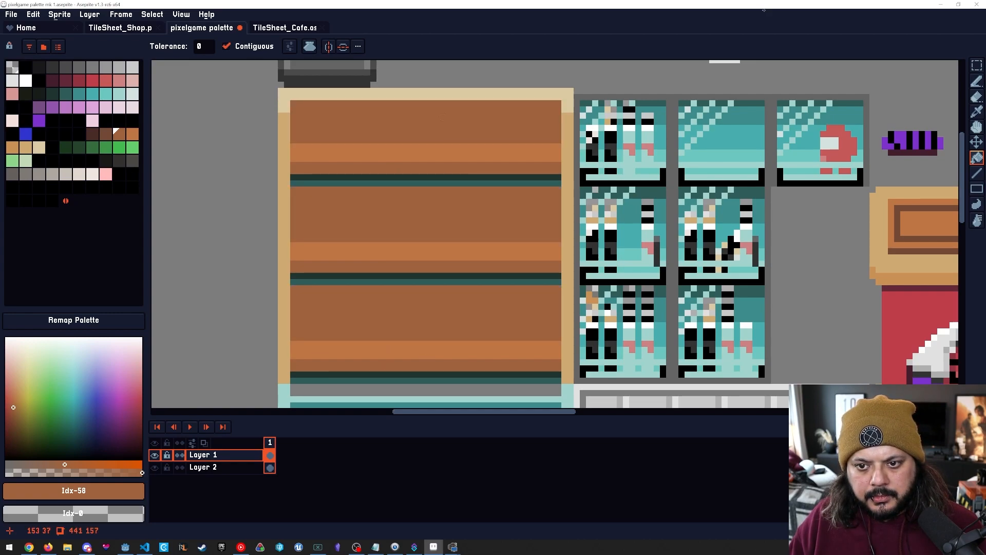
Recolour the thin shadow lines under each shelf with index 57 and the darkest lines with index 56.
key(bracketleft)
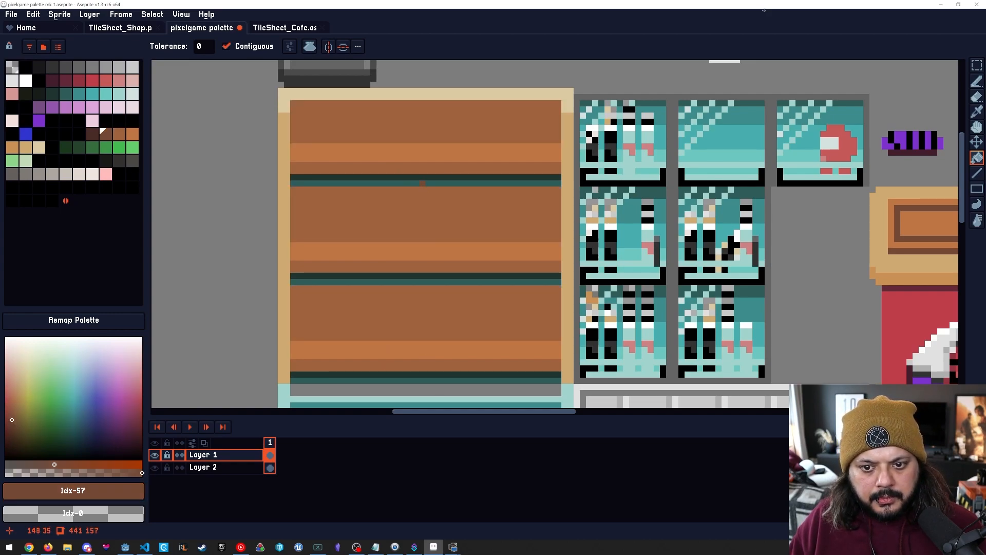
click(415, 286)
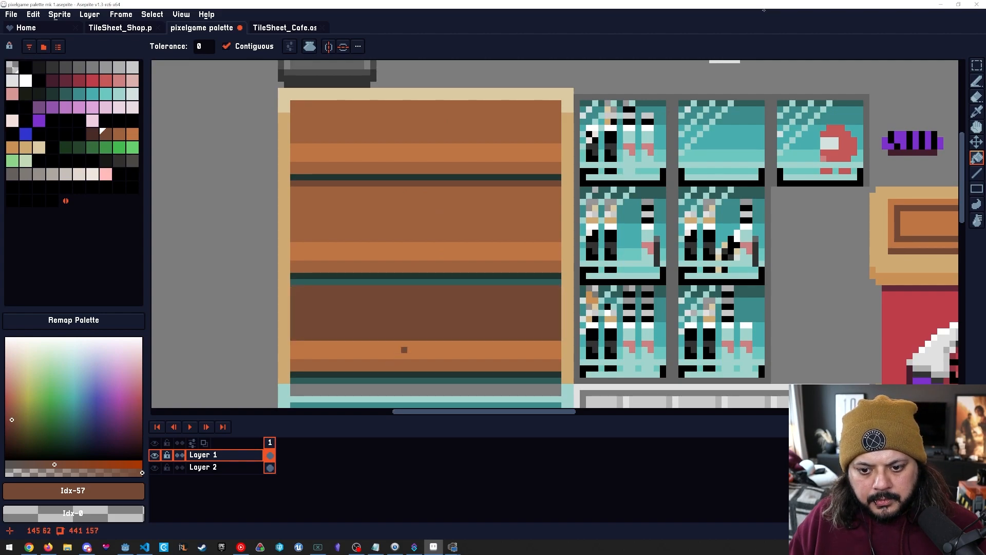
key(ctrl+z)
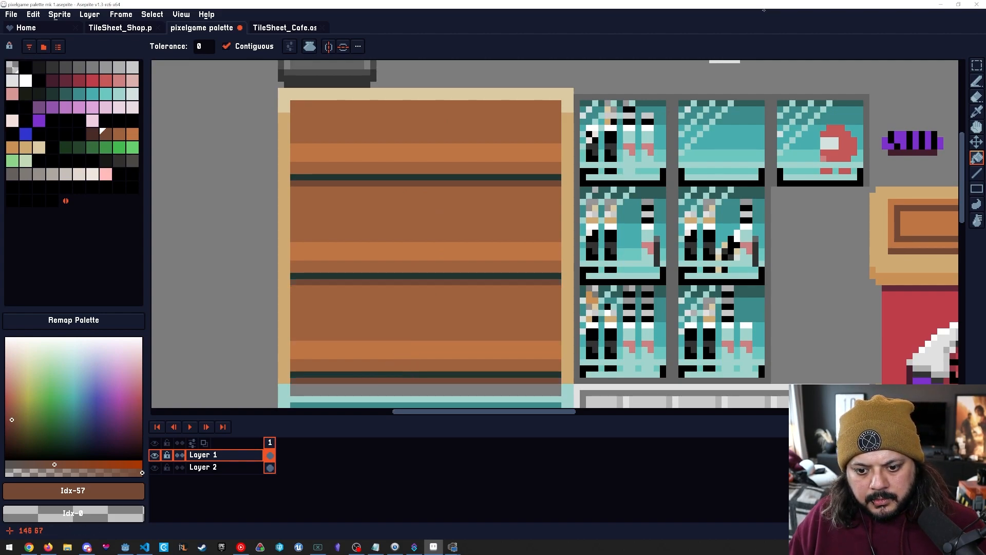
key(bracketleft)
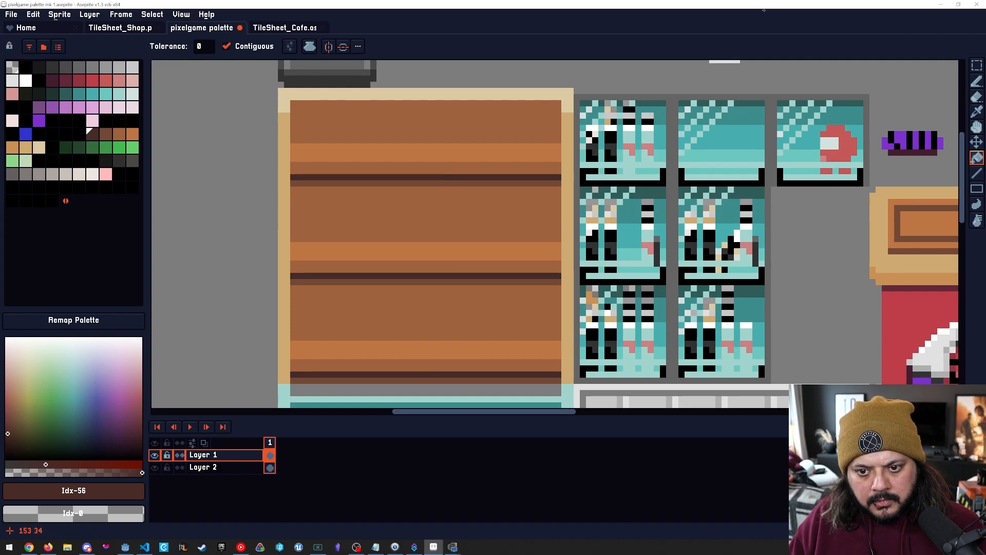
Examine the recoloured brown shelf up close and against the rest of the tileset.
drag(564, 245, 515, 197)
scroll(544, 241, down, 4)
drag(538, 320, 487, 282)
scroll(458, 187, up, 3)
drag(459, 187, 500, 231)
scroll(500, 231, up, 3)
scroll(529, 286, down, 3)
drag(537, 330, 480, 197)
scroll(567, 261, down, 2)
drag(568, 261, 515, 231)
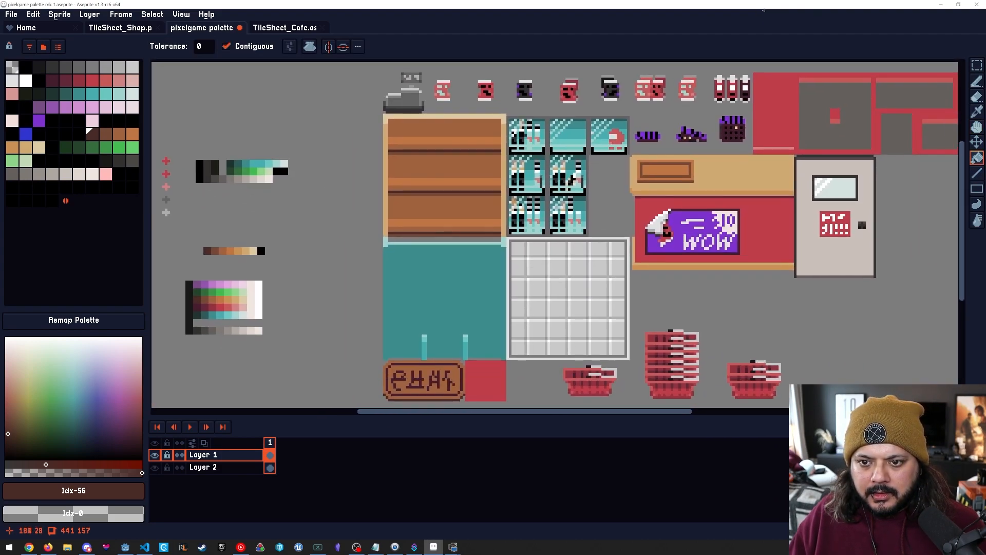
Recolour the pale teal edge along the top of the lower cabinet with the light tan of index 62.
alt+click(503, 127)
scroll(584, 161, up, 1)
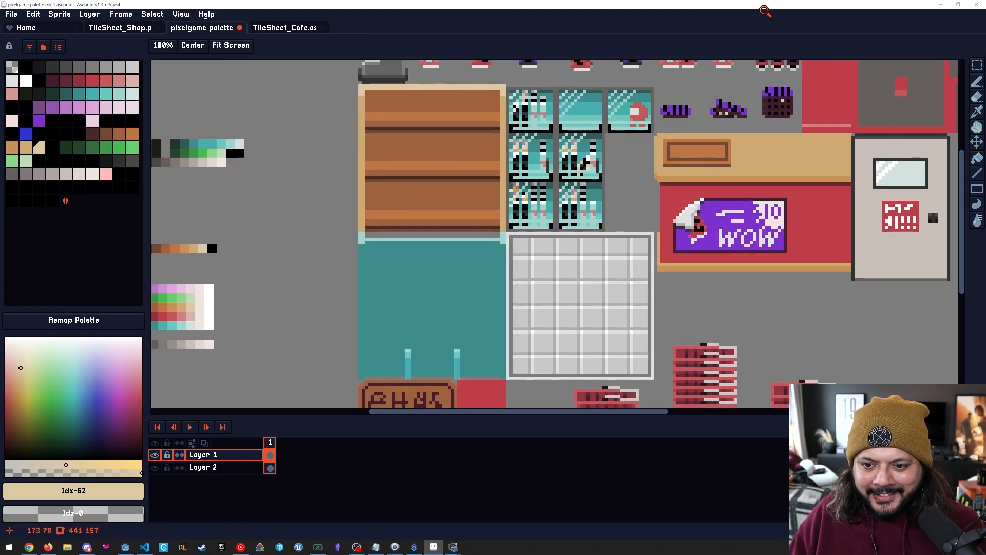
key(g)
click(503, 237)
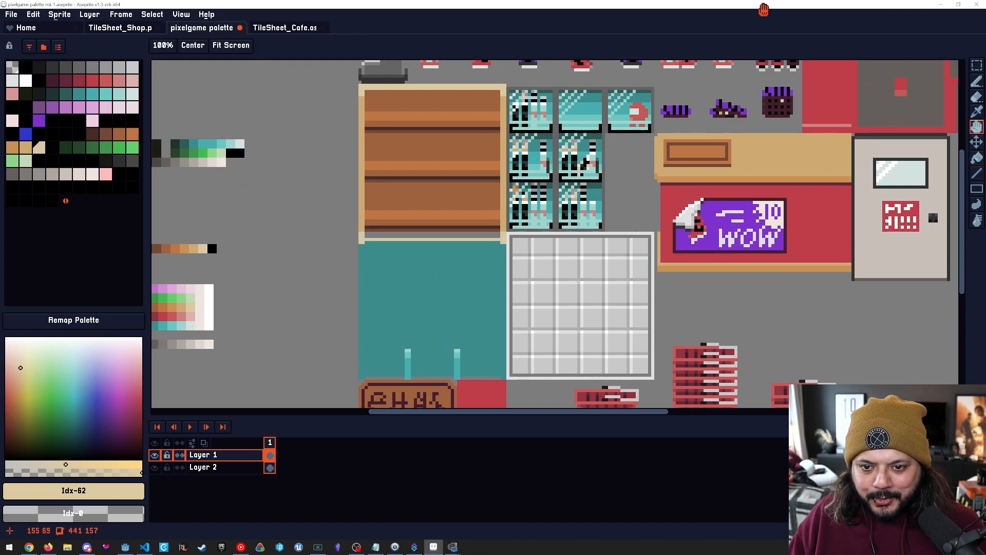
Fill the teal front of the lower cabinet with the brown of index 58.
drag(406, 255, 435, 250)
drag(484, 193, 497, 198)
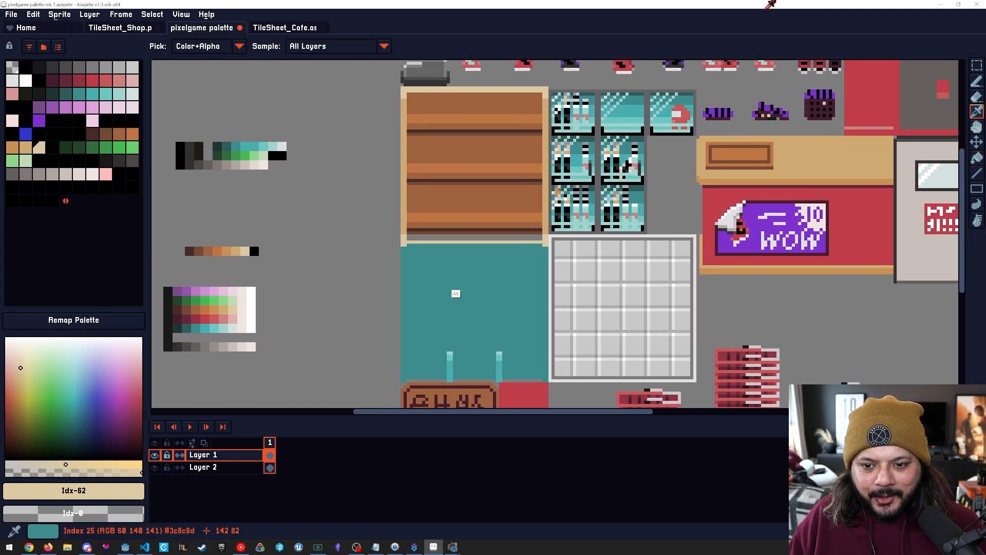
alt+click(469, 298)
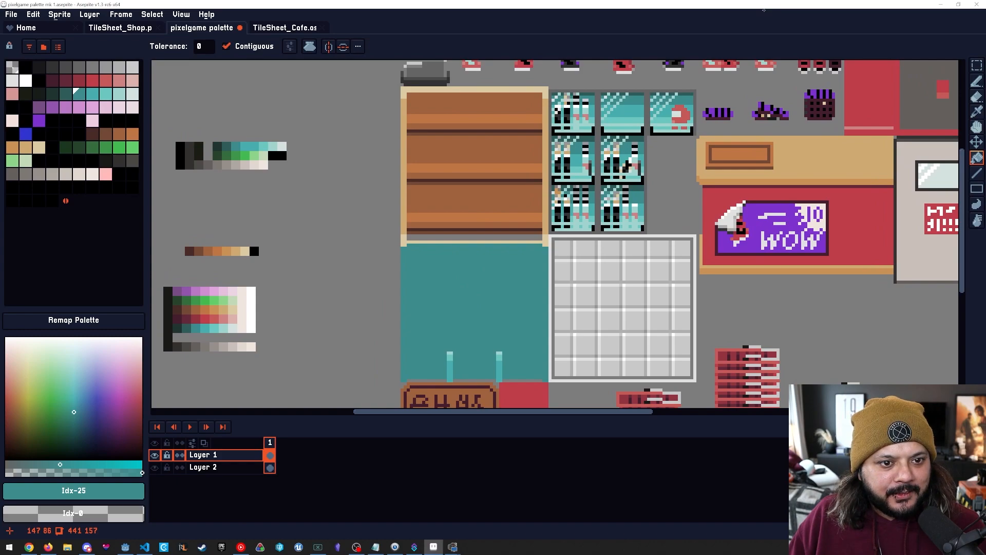
alt+click(491, 208)
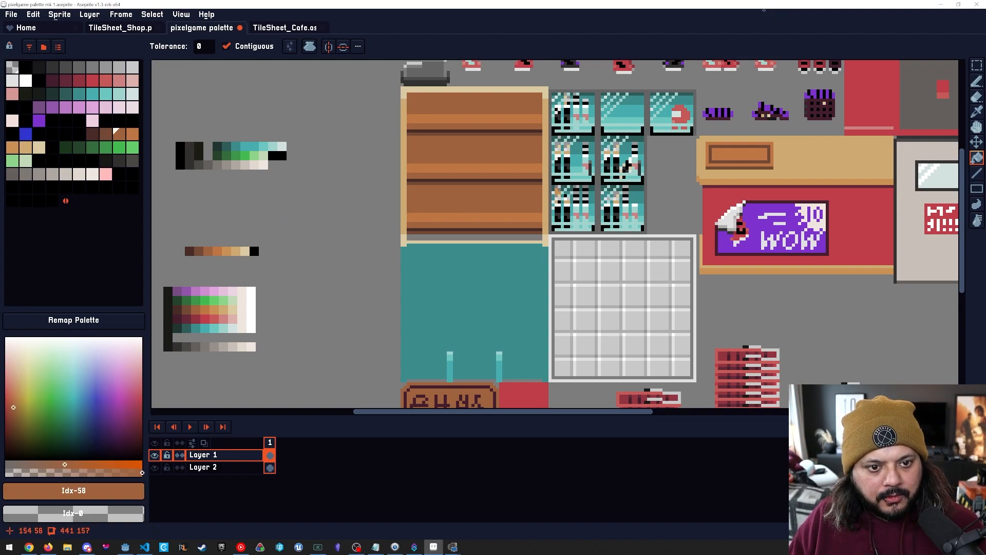
click(495, 254)
Recolour both cabinet handles with index 62 at the tips, index 61 below them and index 60 for the lower parts.
key(space)
drag(505, 341, 500, 273)
scroll(499, 275, up, 2)
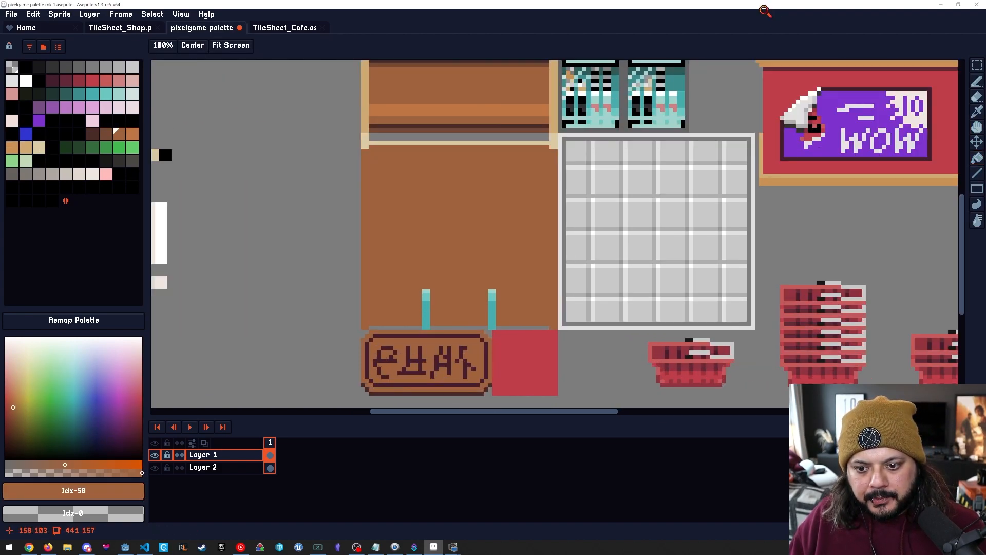
alt+click(583, 77)
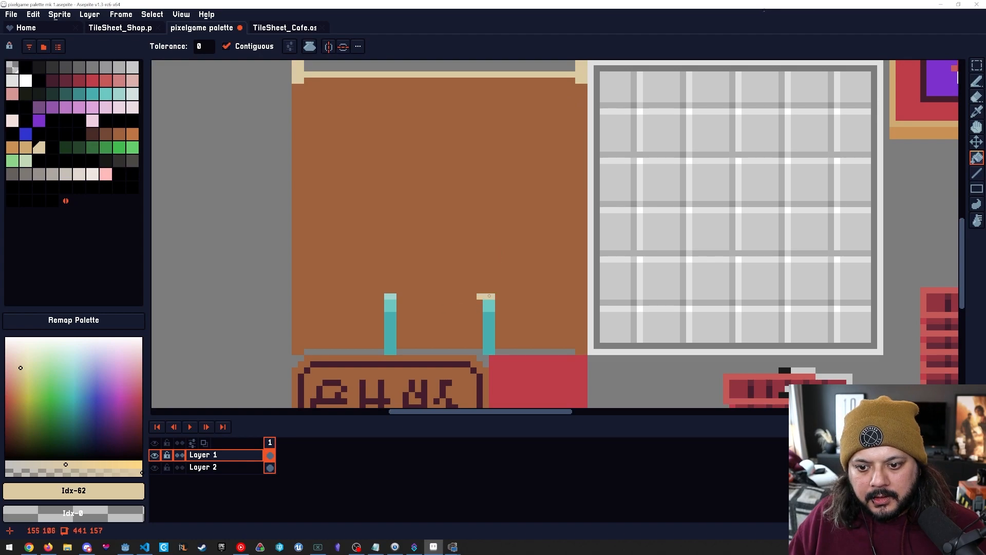
key(bracketleft)
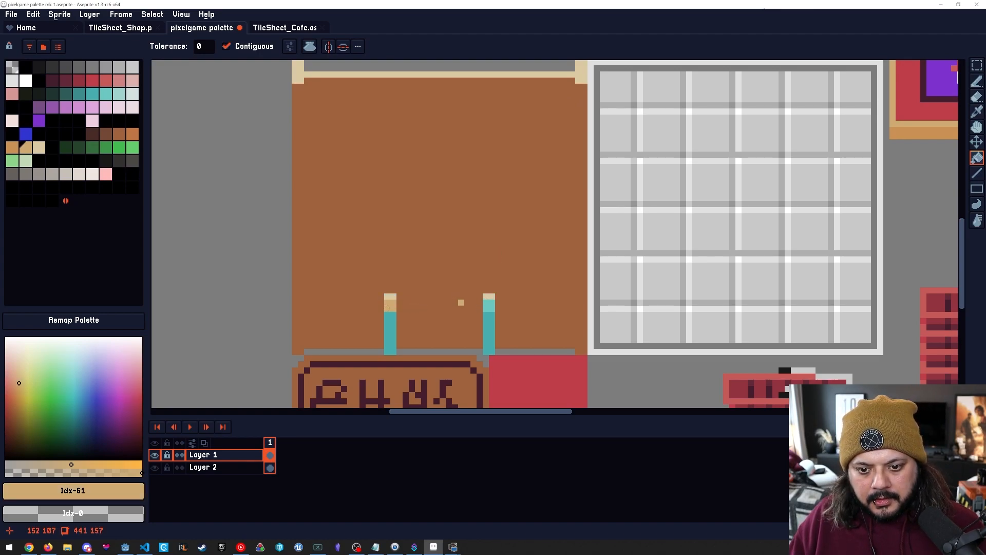
key(bracketleft)
click(488, 328)
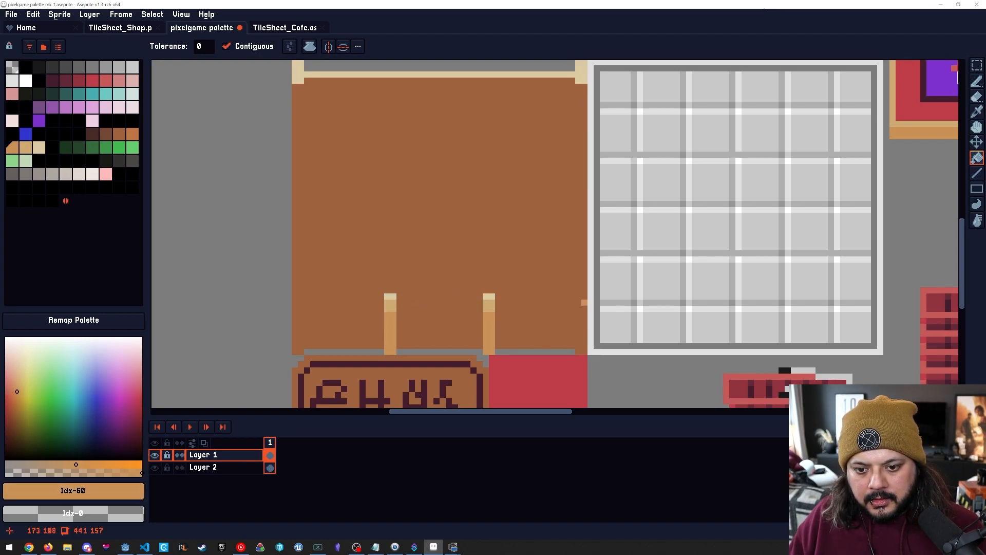
Review the recoloured tileset as a whole and save the palette file.
drag(591, 309, 555, 307)
scroll(569, 305, down, 4)
drag(668, 244, 549, 259)
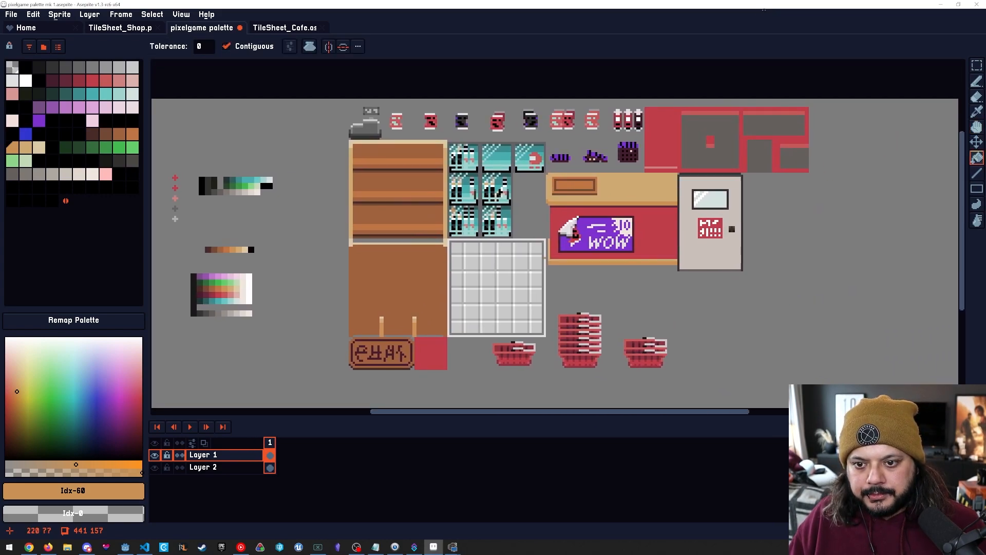
key(ctrl+s)
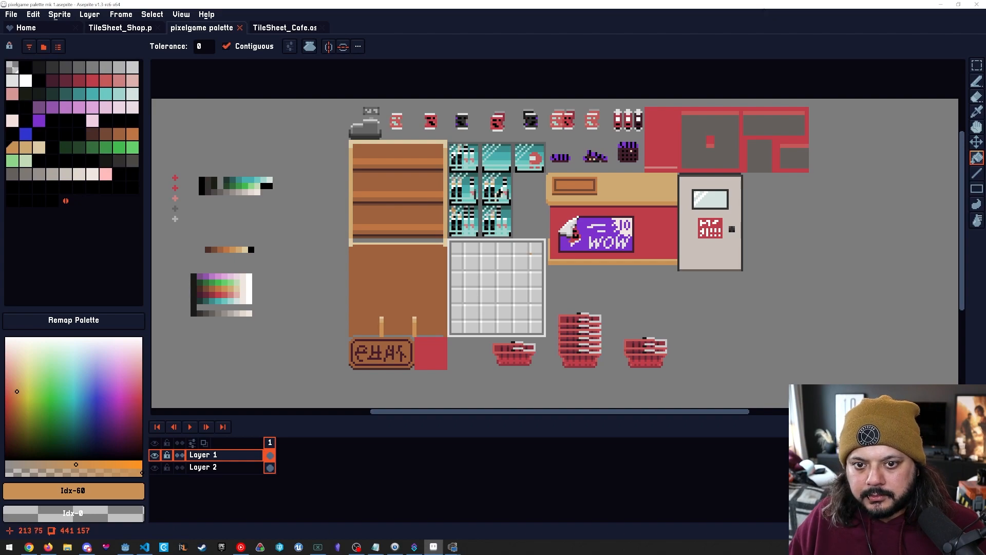
Recolour the grey digits on the cash register's display with the light green of index 70.
scroll(365, 107, up, 6)
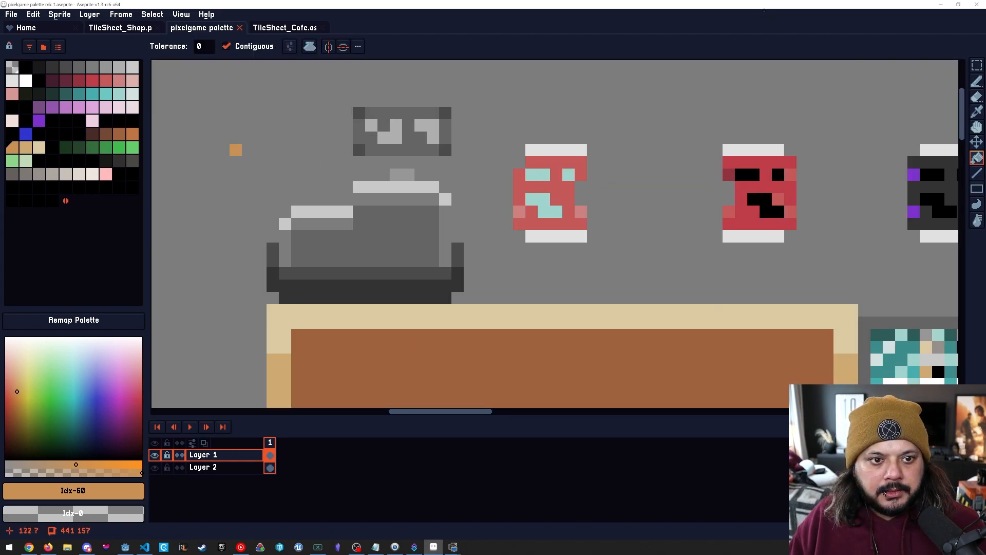
drag(248, 138, 289, 156)
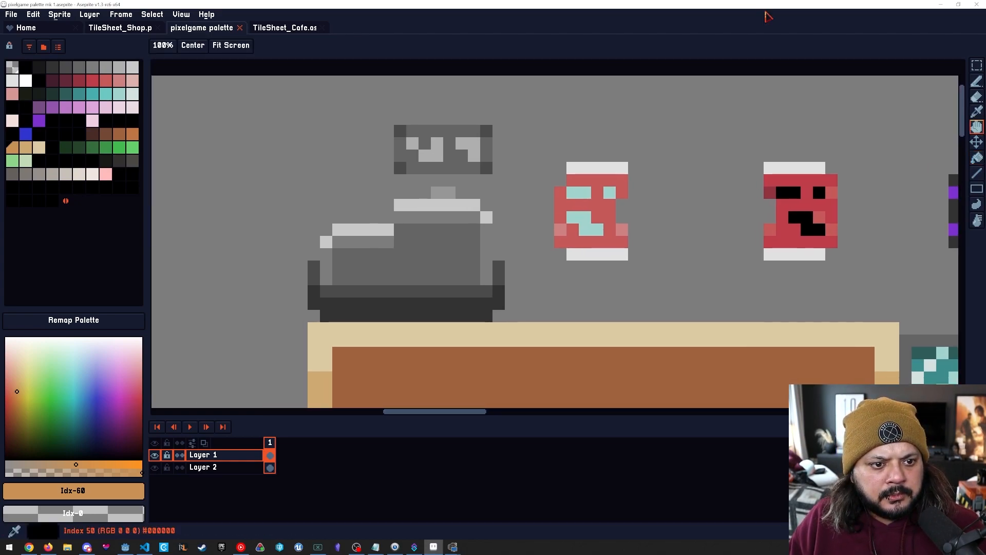
click(25, 147)
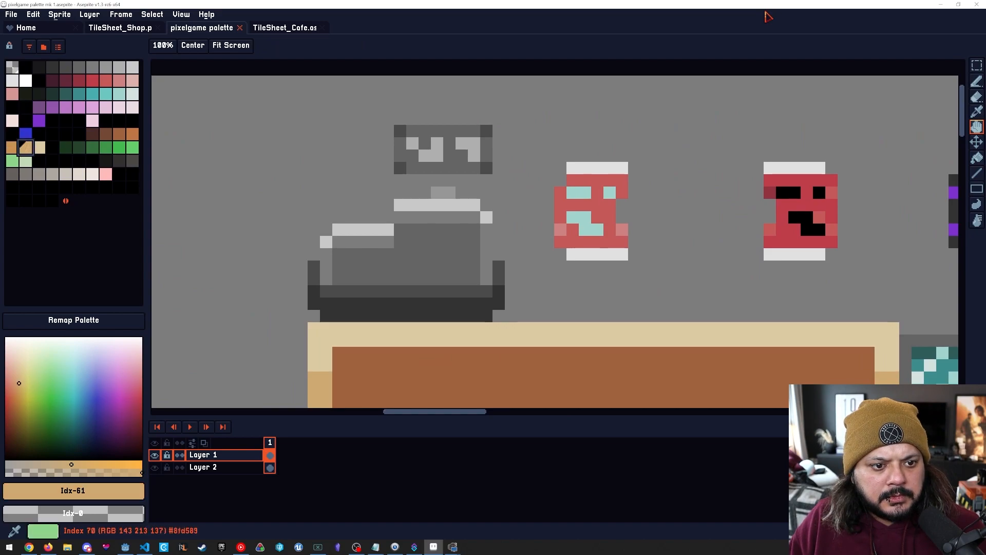
click(13, 161)
click(413, 144)
click(462, 144)
click(474, 149)
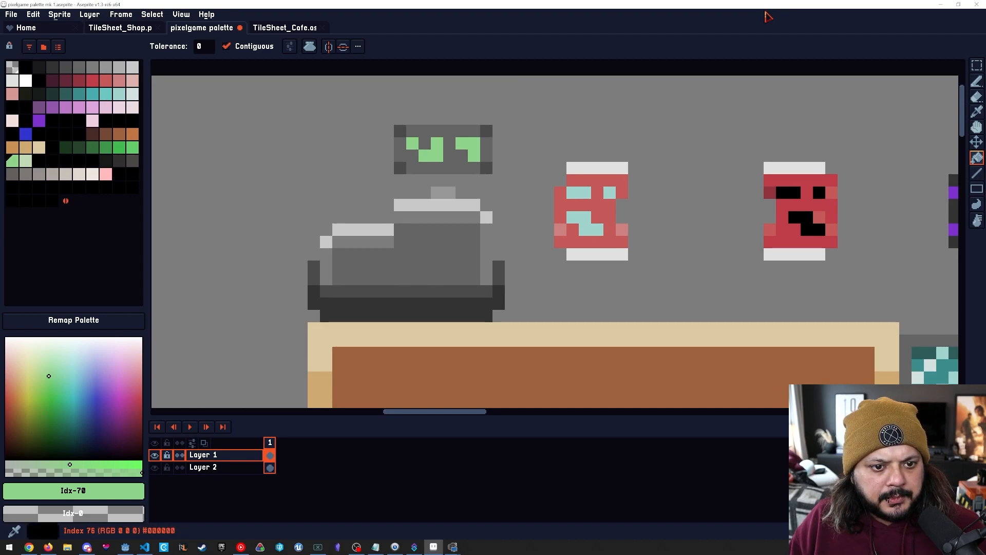
Recolour the register display's corners with index 79 and its grey body with the warm grey of index 80.
alt+click(369, 172)
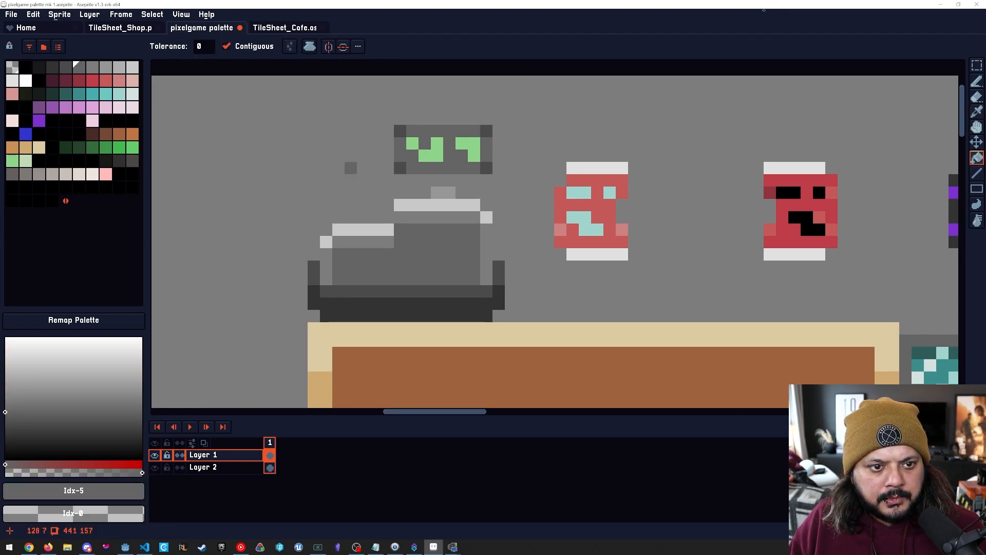
click(133, 161)
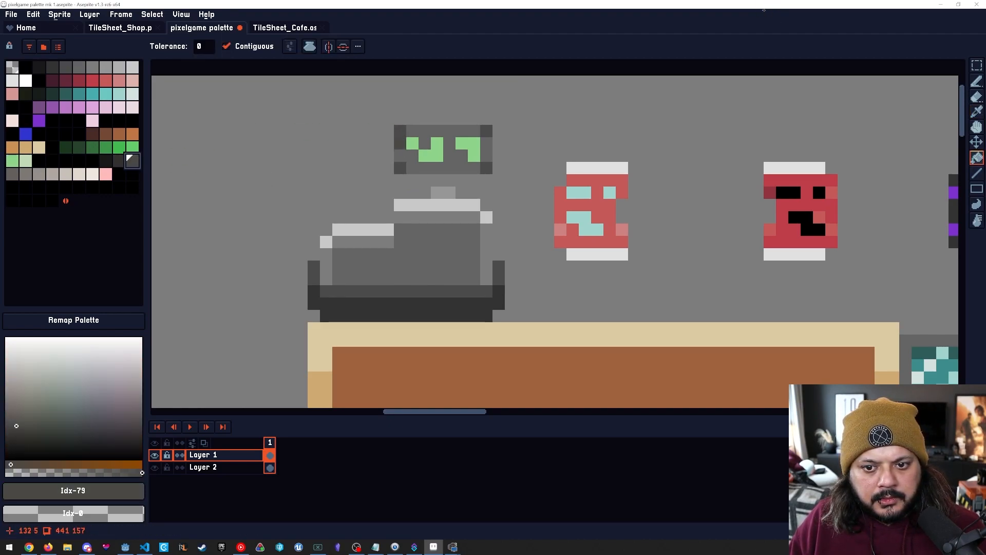
click(487, 181)
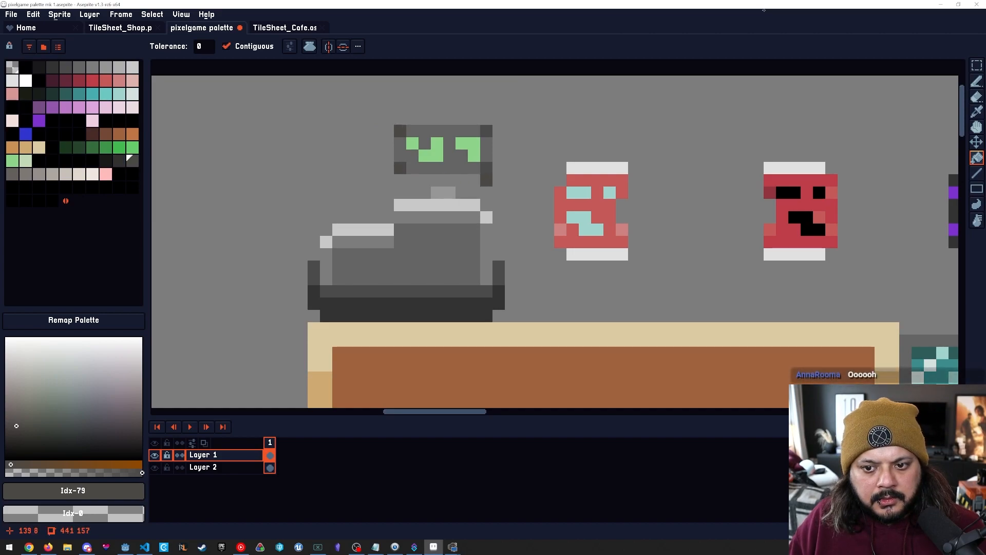
key(ctrl+z)
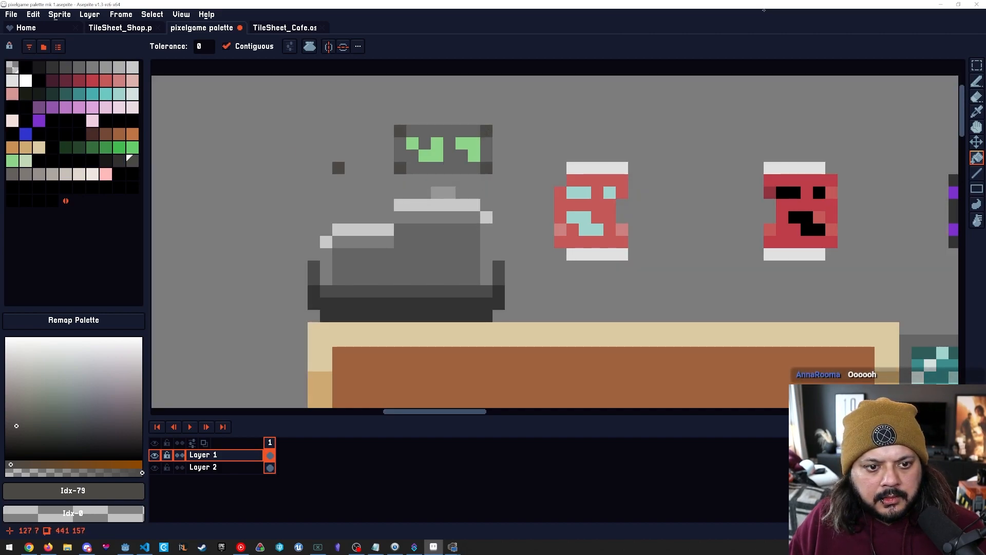
key(])
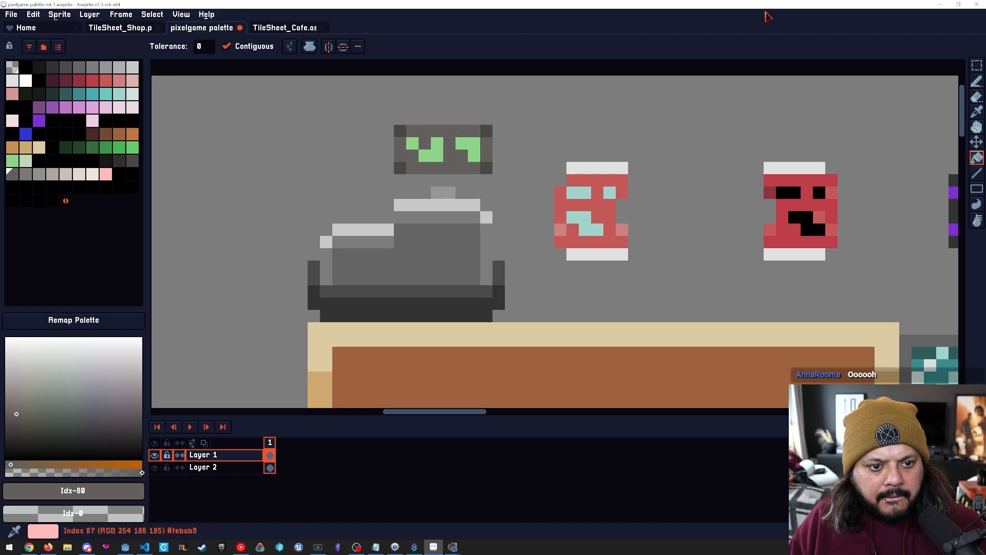
Darken the gaps around the green display digits with the near-black of index 77.
key([)
key([)
key([)
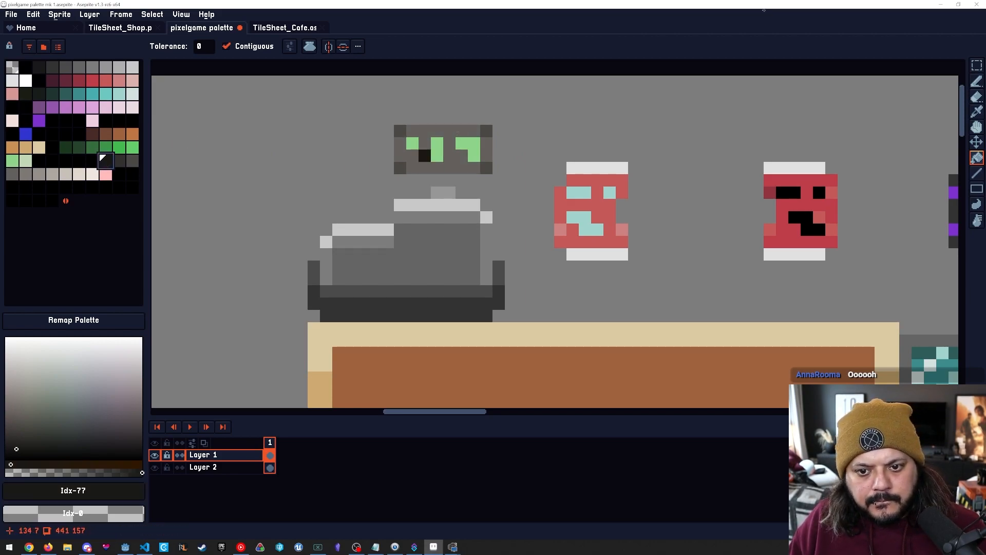
key(b)
click(413, 160)
click(424, 143)
drag(449, 143, 462, 155)
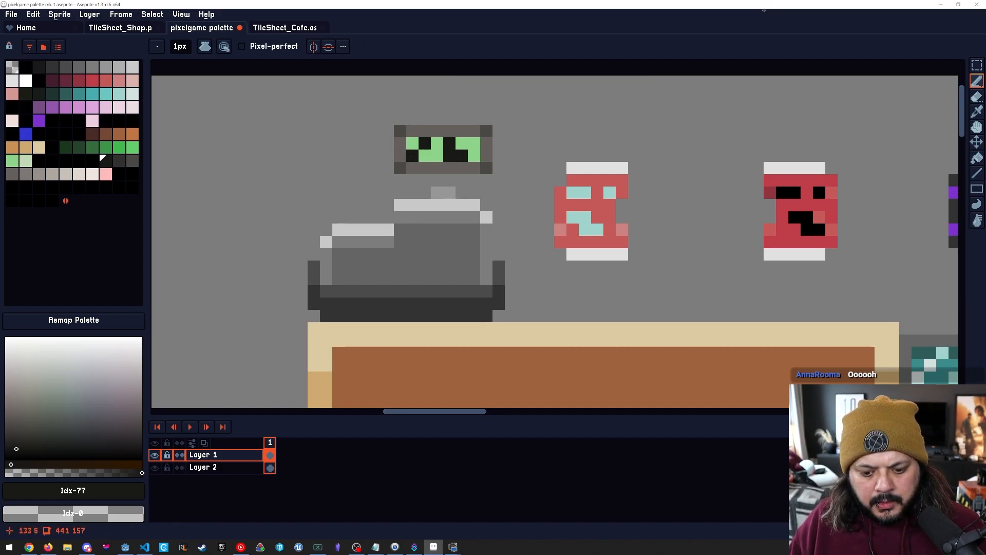
Recolour the display's frame with the dark grey of index 79 and its corners with index 78.
key(])
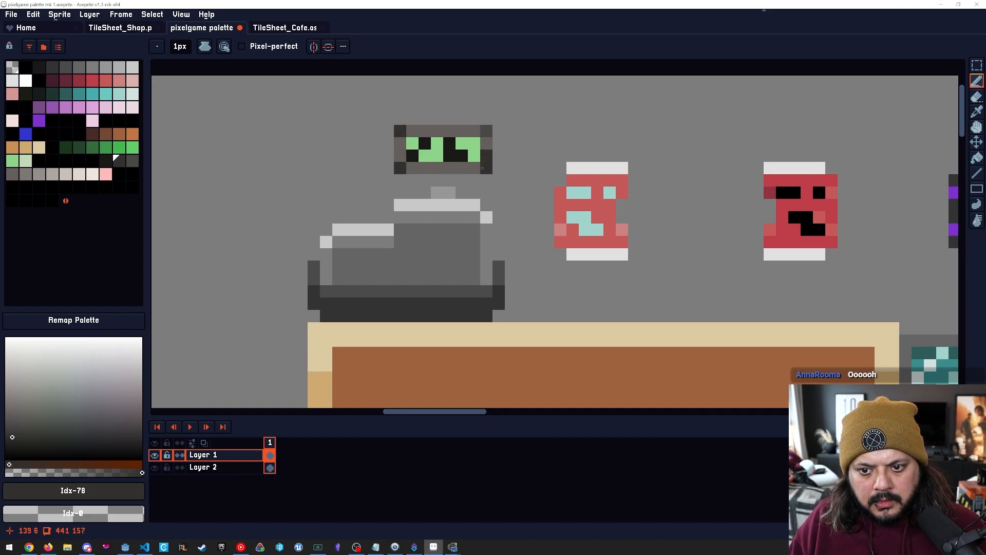
key(])
mouse_move(486, 143)
mouse_down()
mouse_move(475, 131)
mouse_move(425, 131)
mouse_move(400, 144)
mouse_move(400, 156)
mouse_move(426, 168)
mouse_move(475, 168)
mouse_up()
key([)
key([)
Repaint the gaps around the display digits with index 78 and paint out the leftmost green pixel.
key(])
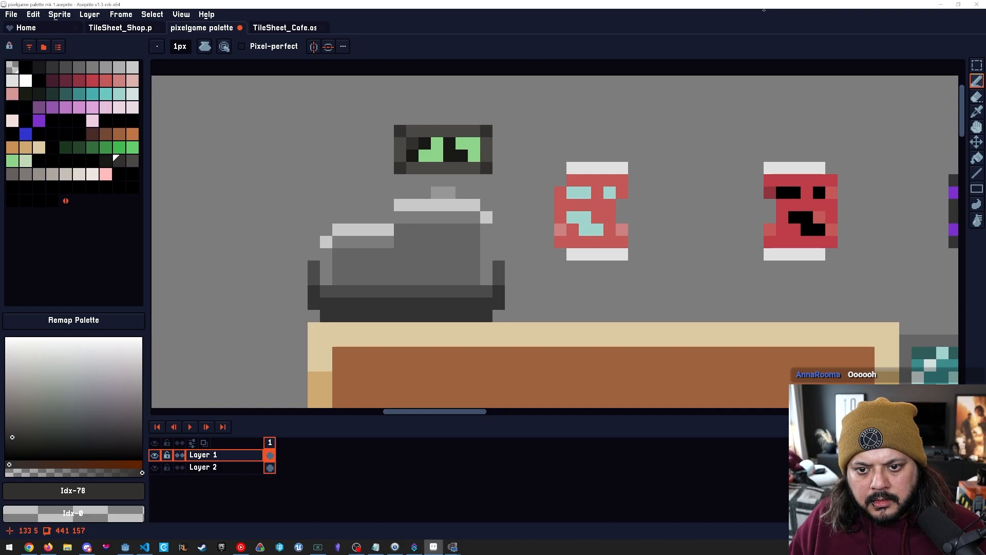
mouse_move(428, 156)
mouse_down()
mouse_move(435, 156)
mouse_move(424, 156)
mouse_up()
key(ctrl+z)
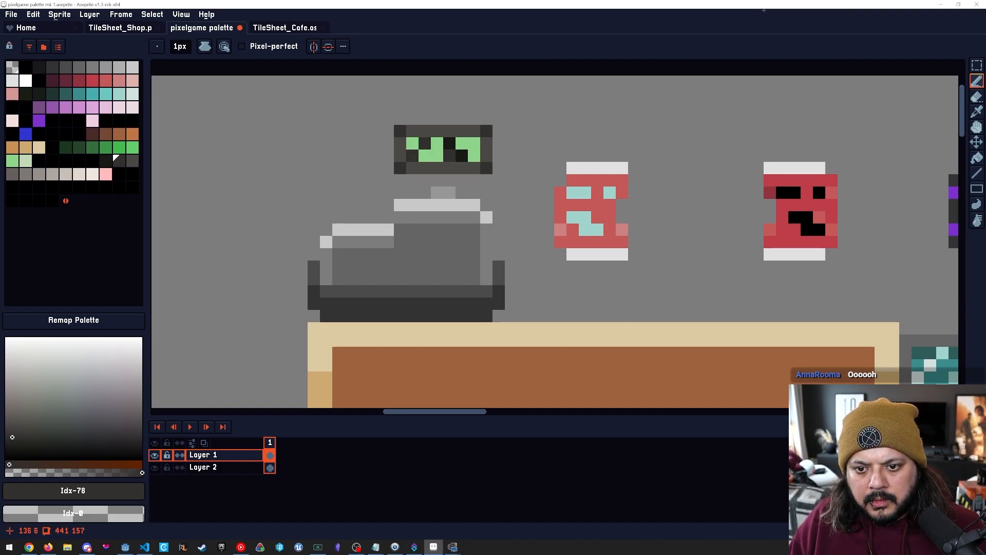
scroll(486, 180, down, 6)
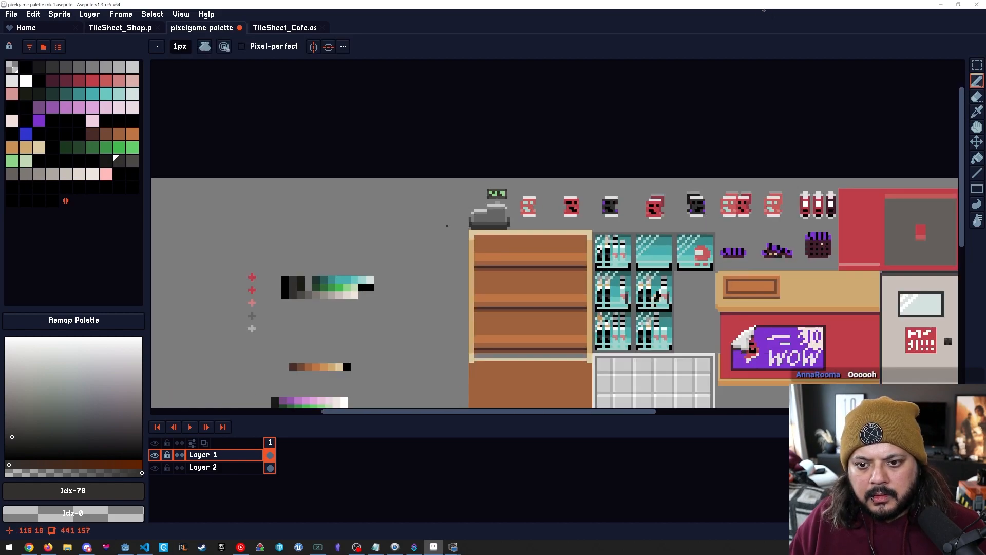
drag(442, 220, 410, 200)
ctrl+drag(460, 180, 616, 179)
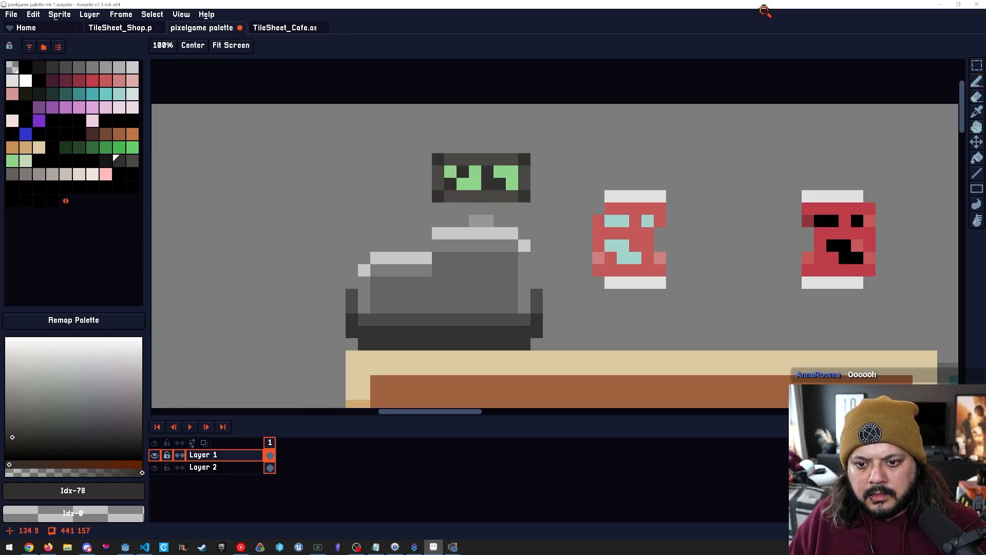
key(b)
mouse_move(505, 245)
ctrl+mouse_down()
mouse_move(453, 246)
mouse_move(506, 246)
ctrl+mouse_up()
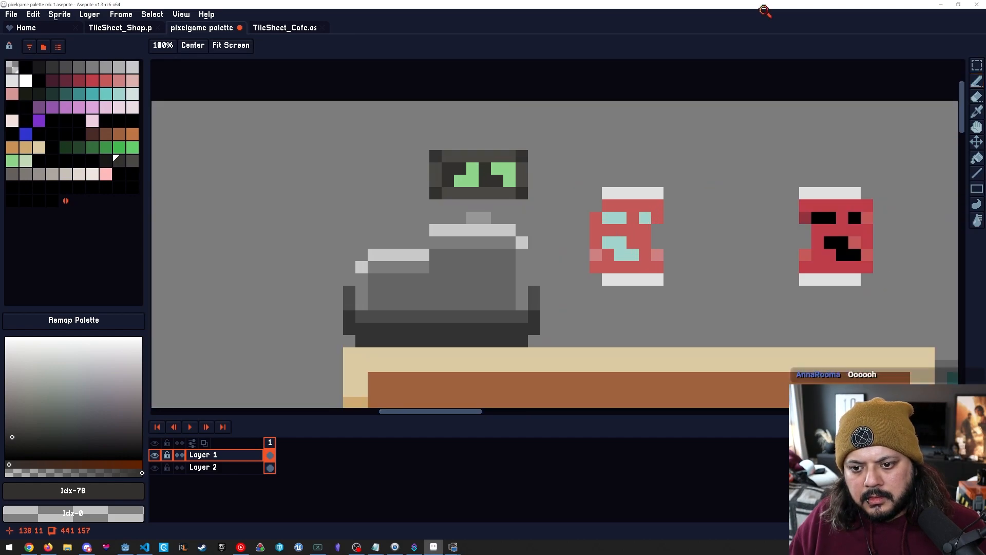
Repaint the register's display digits with the stronger green of index 69.
alt+click(471, 177)
key(9)
click(460, 180)
click(473, 181)
drag(497, 169, 510, 181)
click(473, 168)
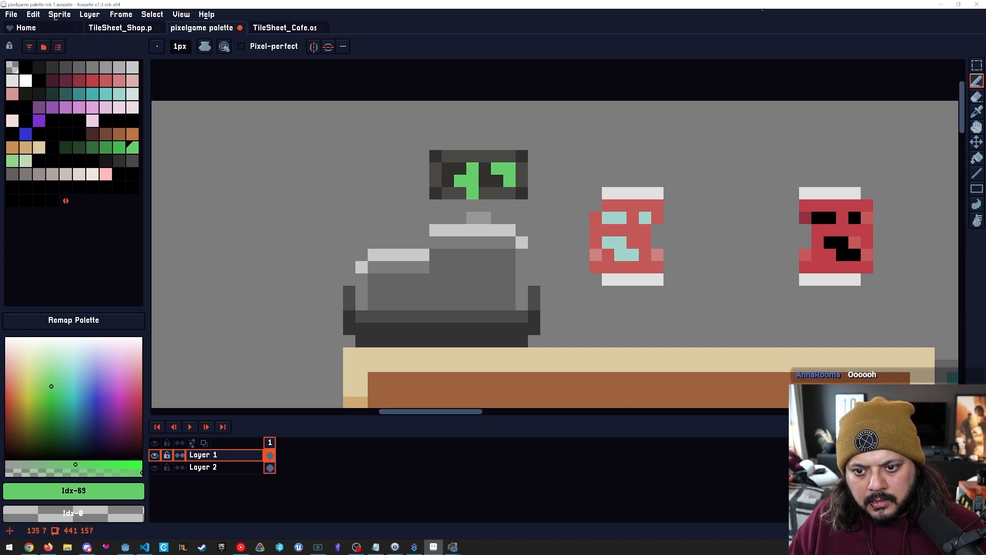
Add light green highlight pixels of index 70 to both display digits.
key(0)
click(460, 181)
click(509, 169)
Fill the cash register's grey body with the warm grey of index 80.
key(ctrl+space)
drag(507, 252, 447, 253)
key(space)
drag(446, 253, 560, 162)
key(ctrl+space)
alt+click(511, 179)
alt+click(508, 224)
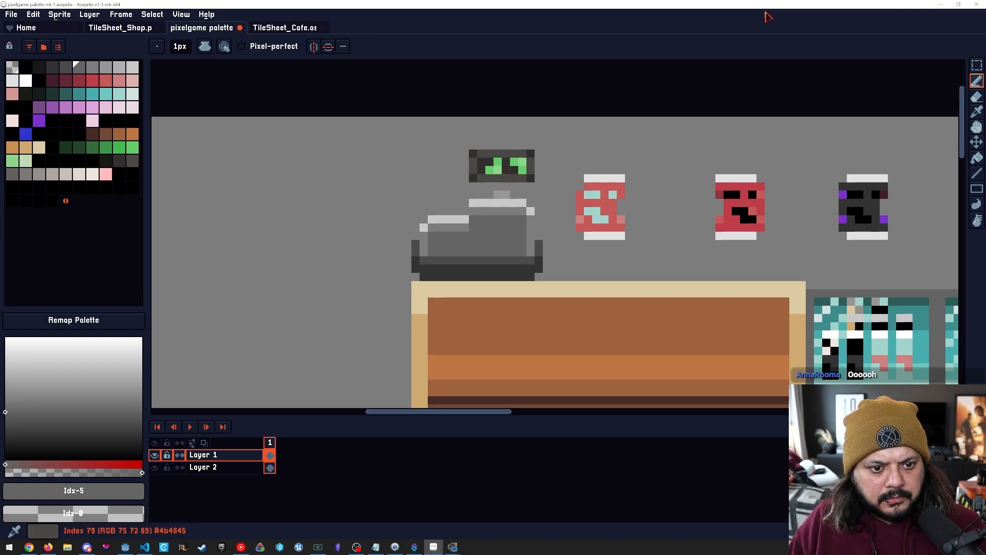
click(12, 174)
click(448, 211)
key(g)
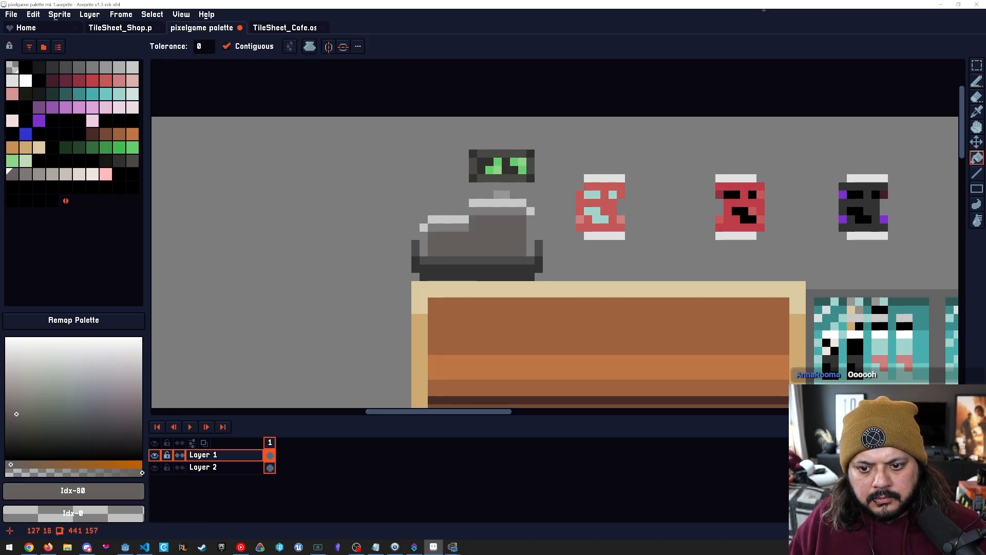
Recolour the lighter grey shading along the register body's edges with index 81, undoing the stray fill of the body.
key(bracketright)
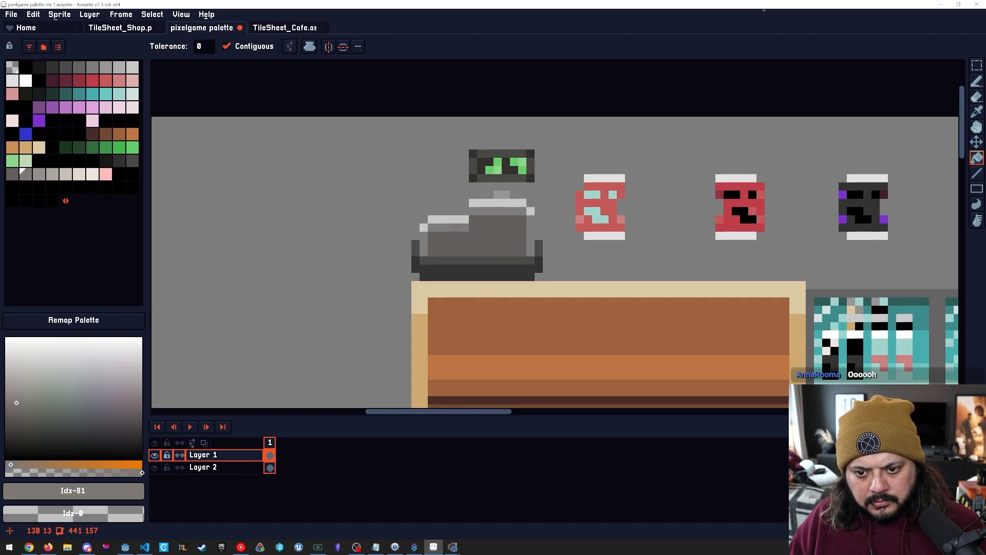
key(bracketright)
key(bracketleft)
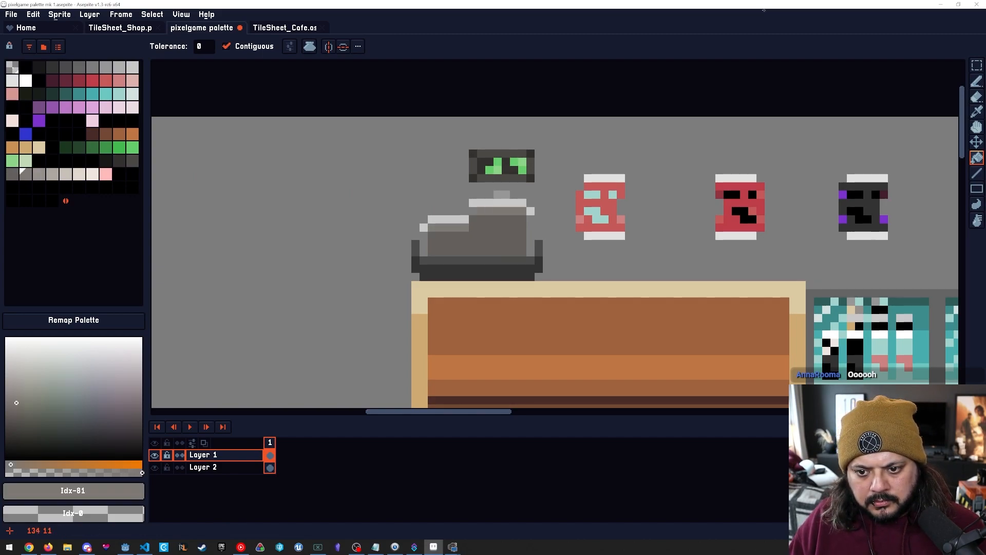
click(432, 252)
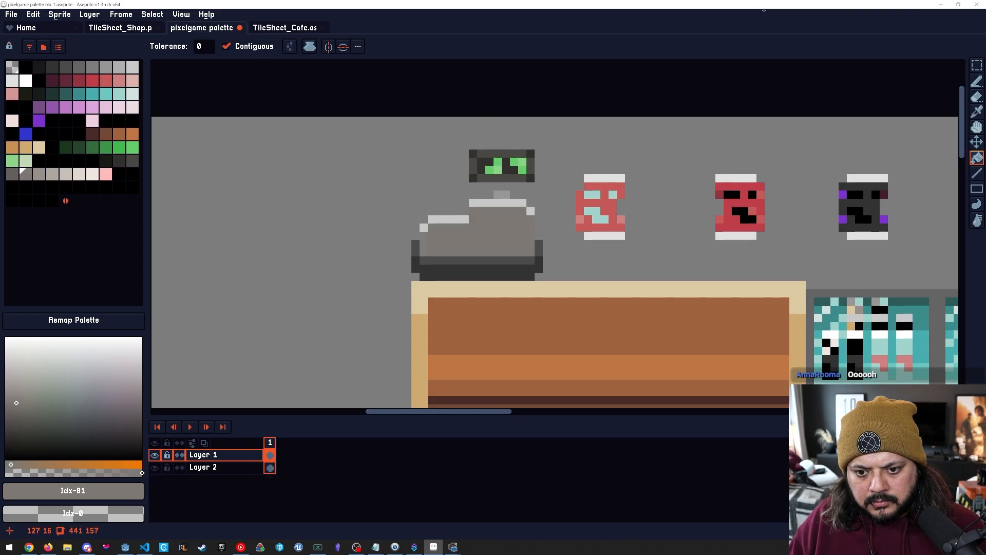
key(ctrl+z)
Recolour the light highlights along the cash register's upper edges with the pale warm grey of index 84.
key(bracketright)
key(bracketright)
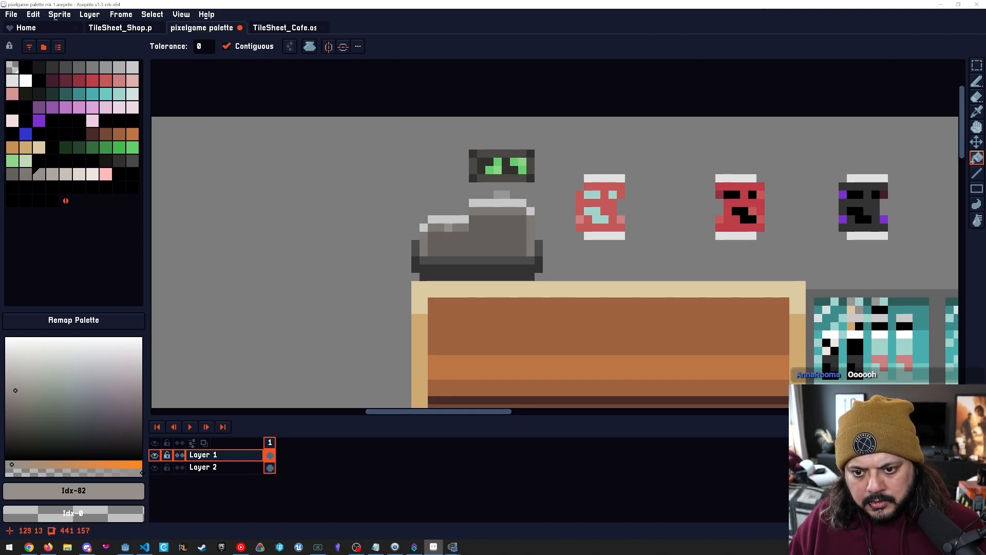
key(bracketleft)
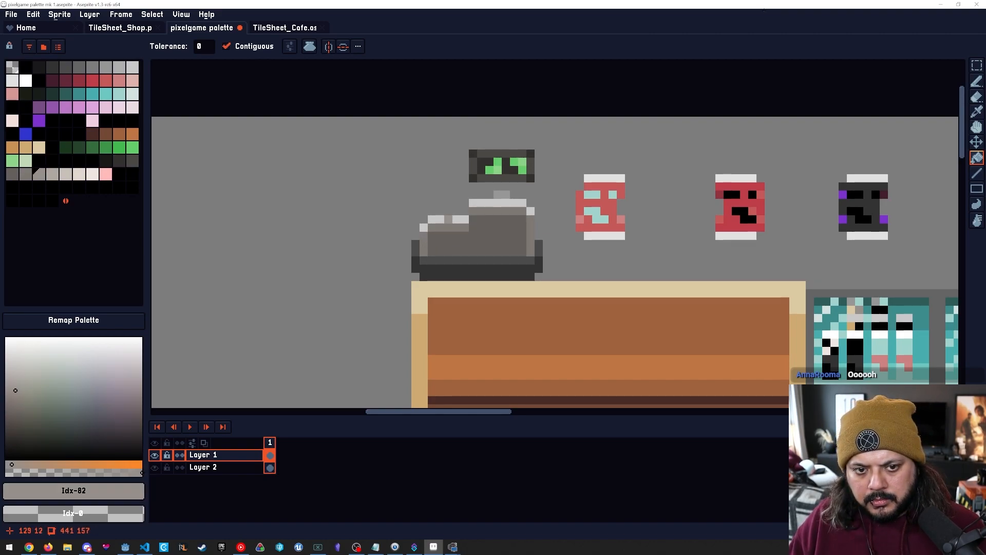
key(bracketleft)
key(bracketright)
key(bracketright)
key(bracketright)
key(bracketright)
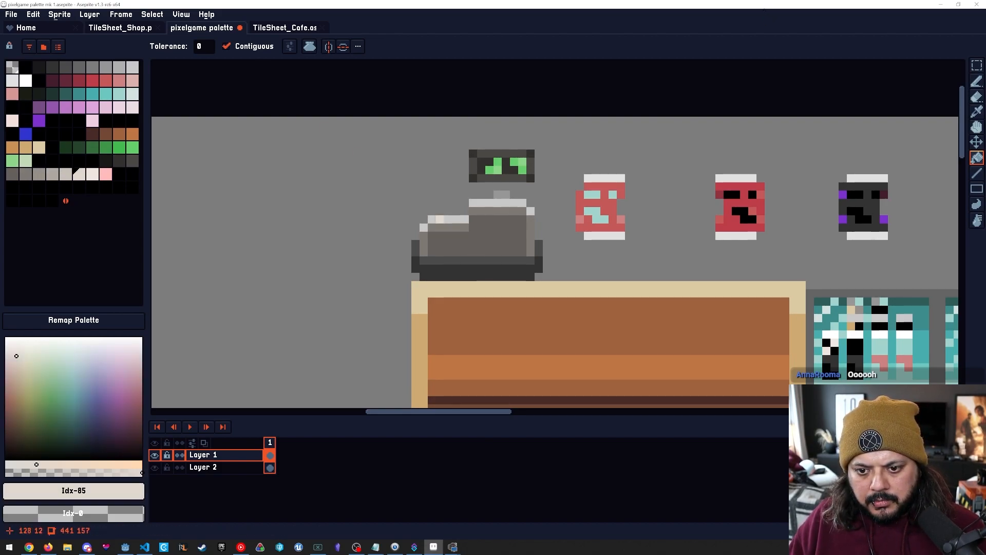
key(bracketleft)
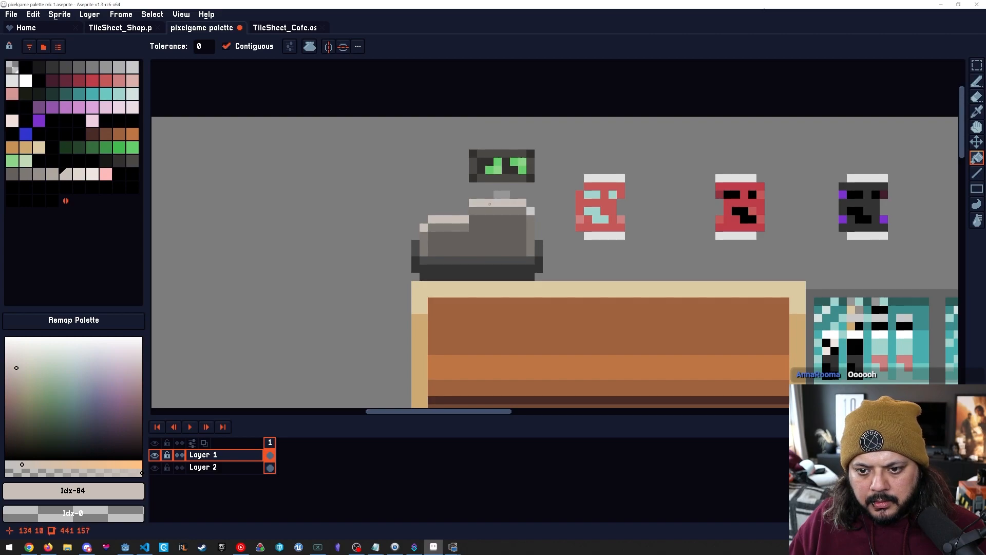
Recolour the short post between the register's body and display with the warm grey of index 82.
key(bracketleft)
key(bracketleft)
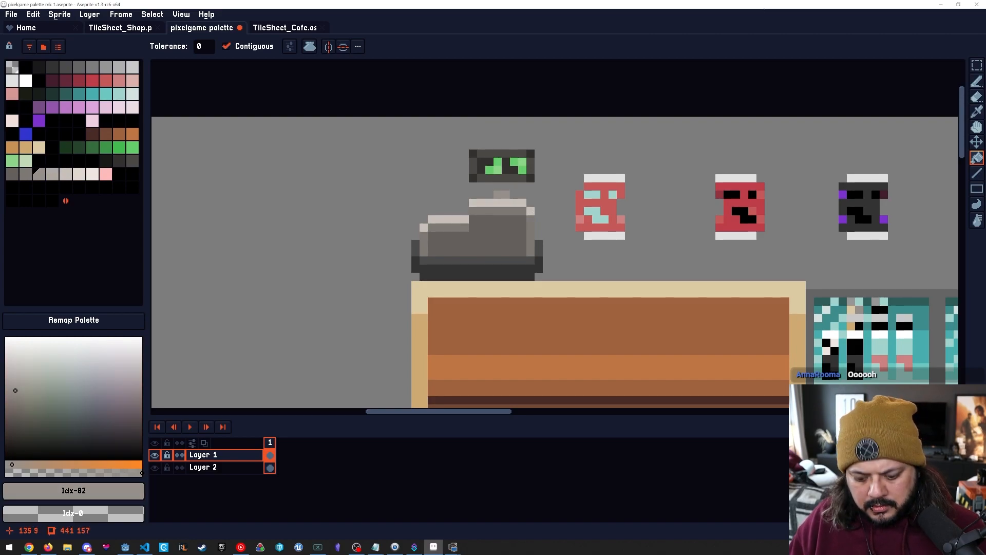
key(bracketleft)
key(b)
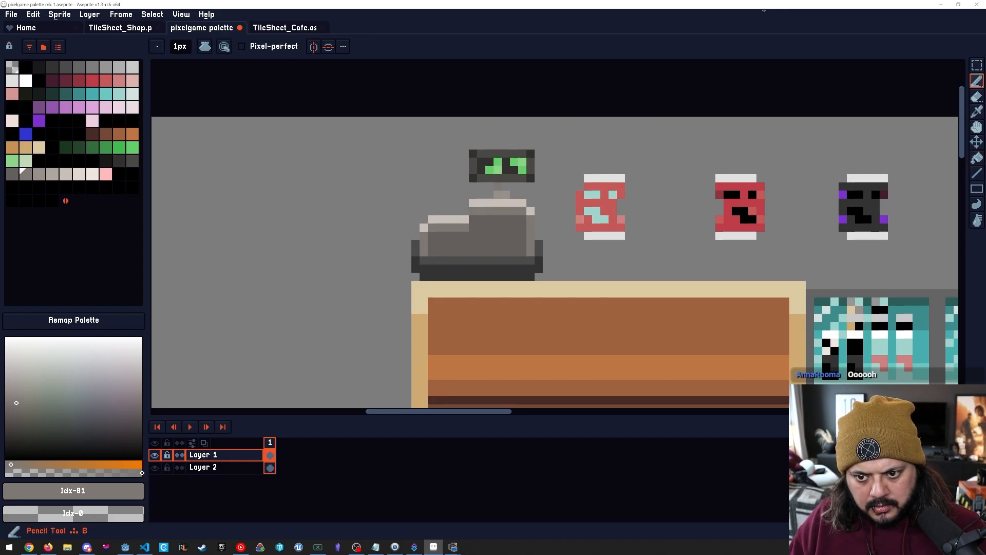
Recolour the cash register's dark base with the deep warm greys of index 79 and index 78.
key(ctrl+space)
mouse_move(537, 253)
mouse_down()
mouse_move(512, 253)
mouse_move(524, 259)
mouse_up()
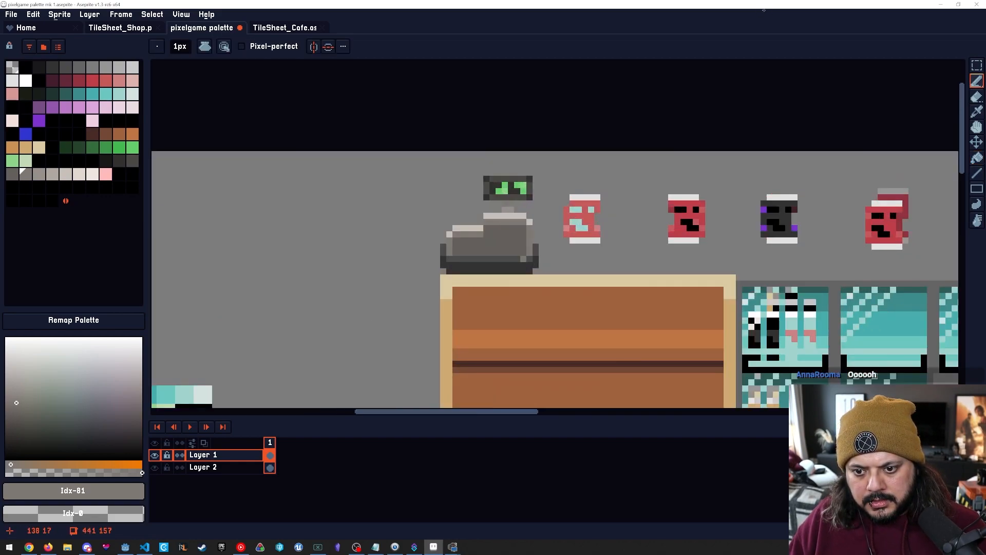
key(bracketleft)
key(bracketleft)
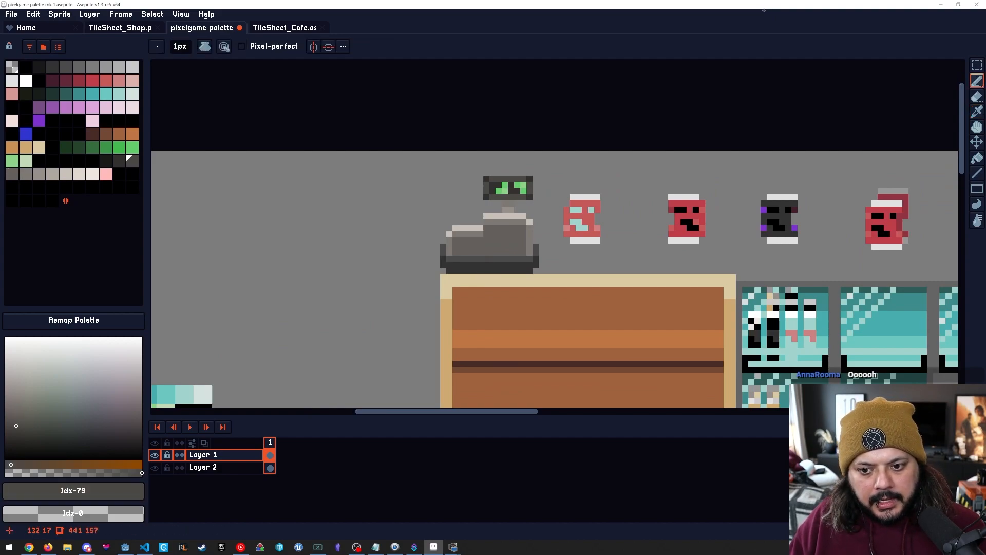
key(g)
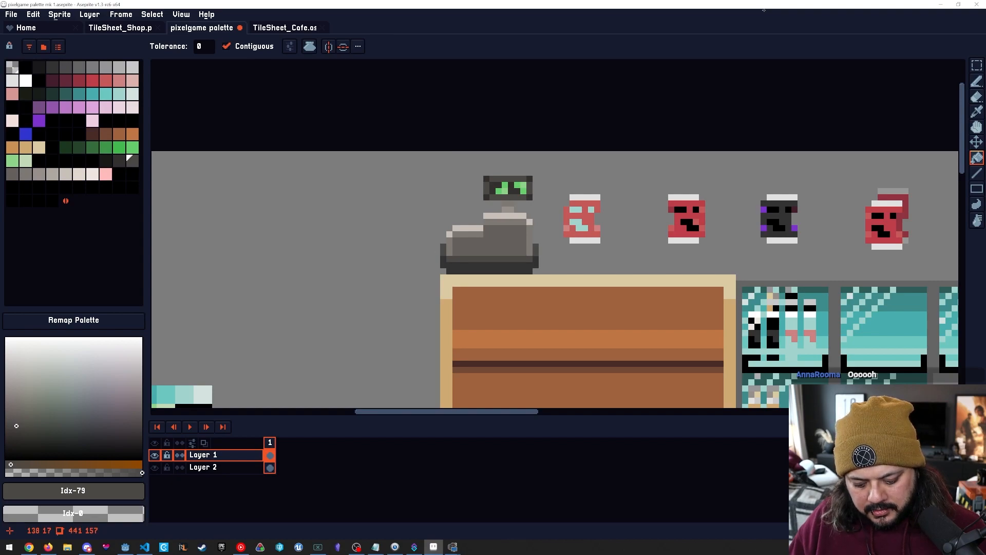
key(bracketleft)
Review the whole recoloured tileset and sample the colours of the door and the brown sign for comparison.
key(z)
key(minus)
key(minus)
key(minus)
key(minus)
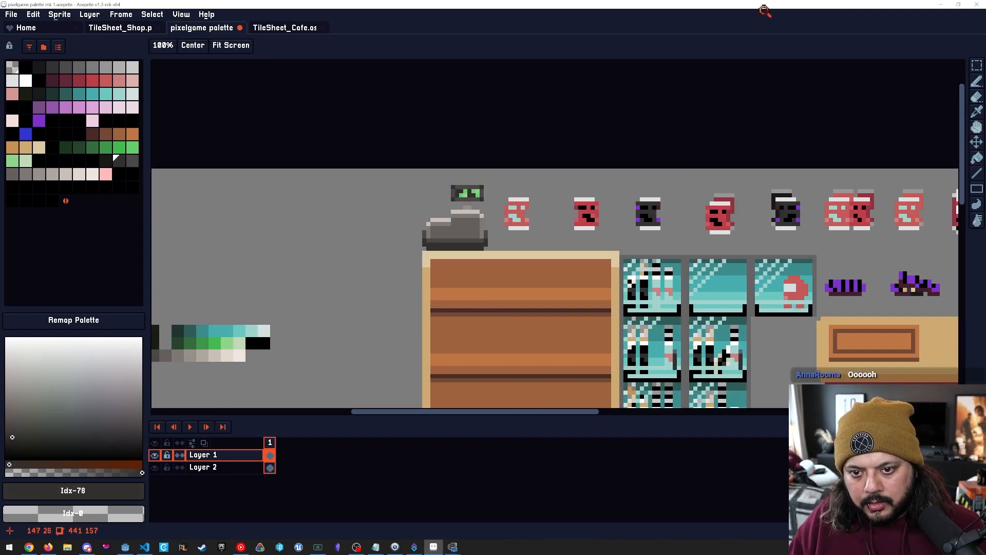
drag(492, 279, 424, 200)
key(space)
key(g)
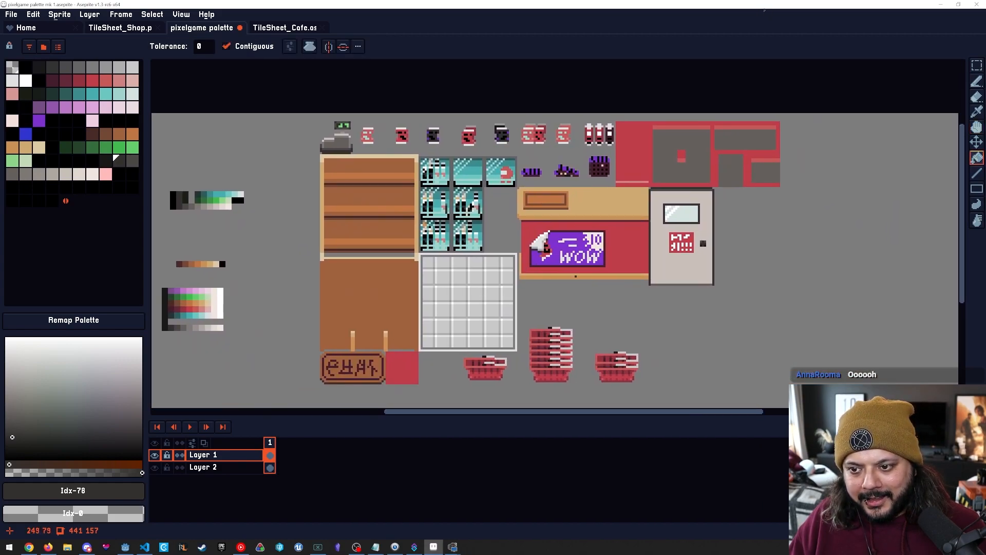
alt+click(687, 272)
key(space)
drag(687, 301, 619, 300)
key(space)
drag(370, 381, 387, 337)
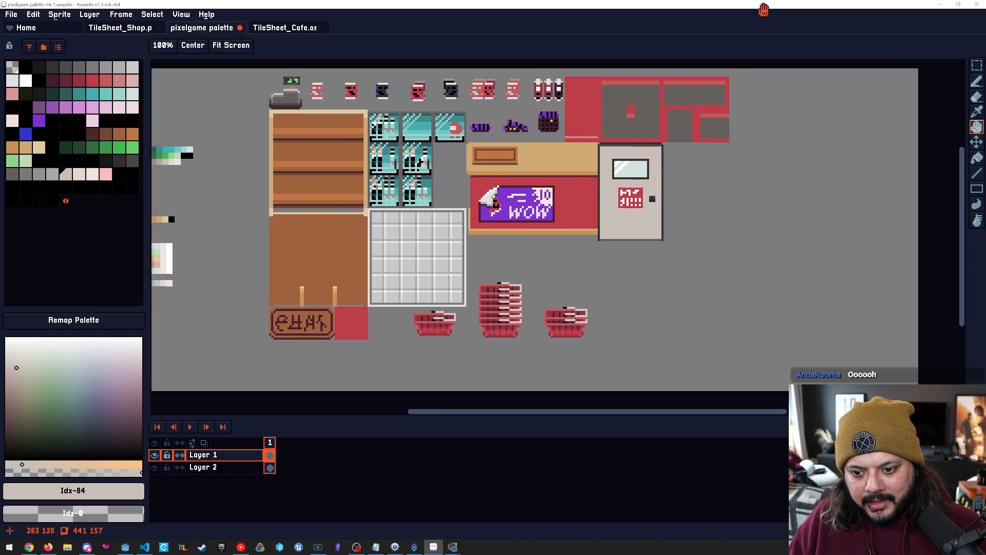
key(ctrl+space)
key(space)
drag(303, 335, 432, 333)
key(ctrl+space)
alt+click(429, 323)
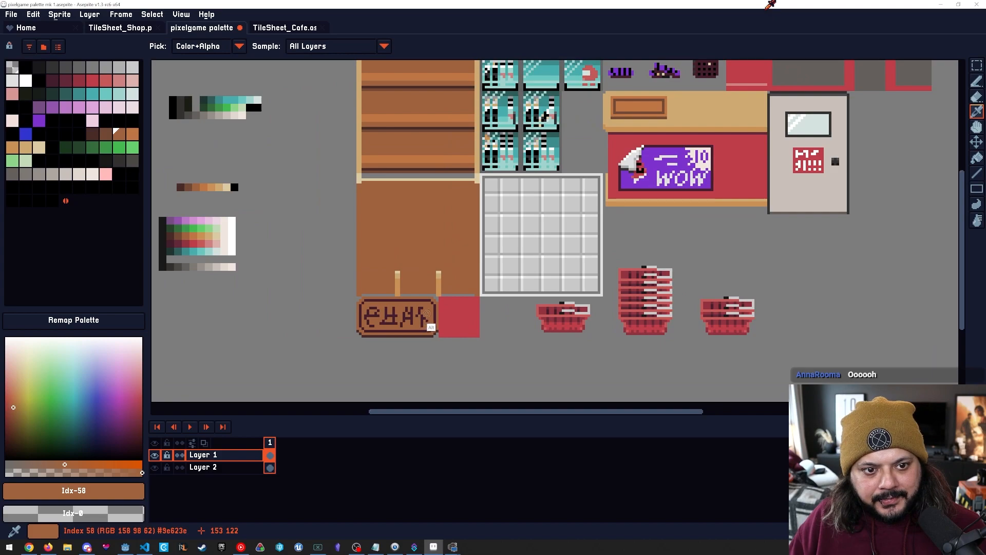
alt+click(434, 328)
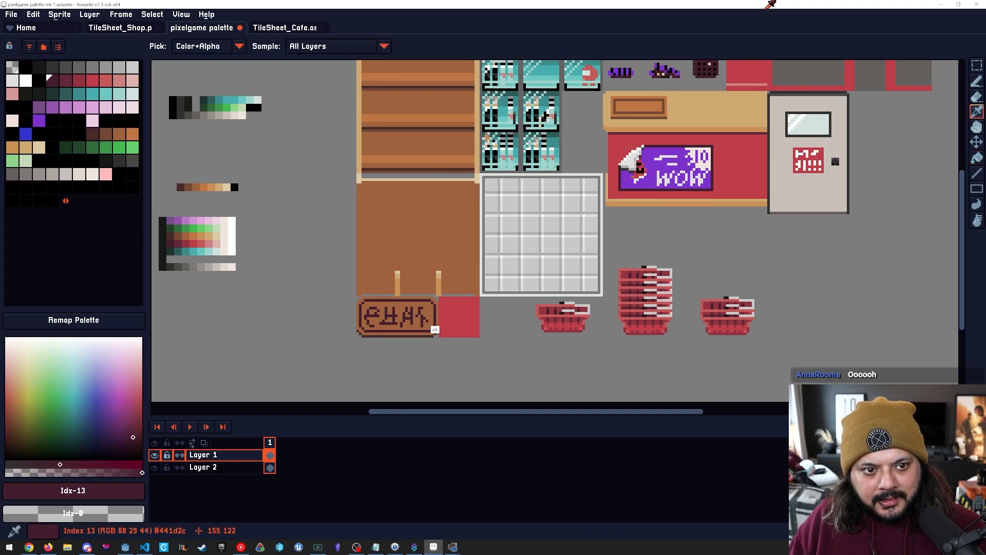
Save the palette file with the recoloured cash register.
key(ctrl+space)
drag(417, 329, 414, 309)
key(space)
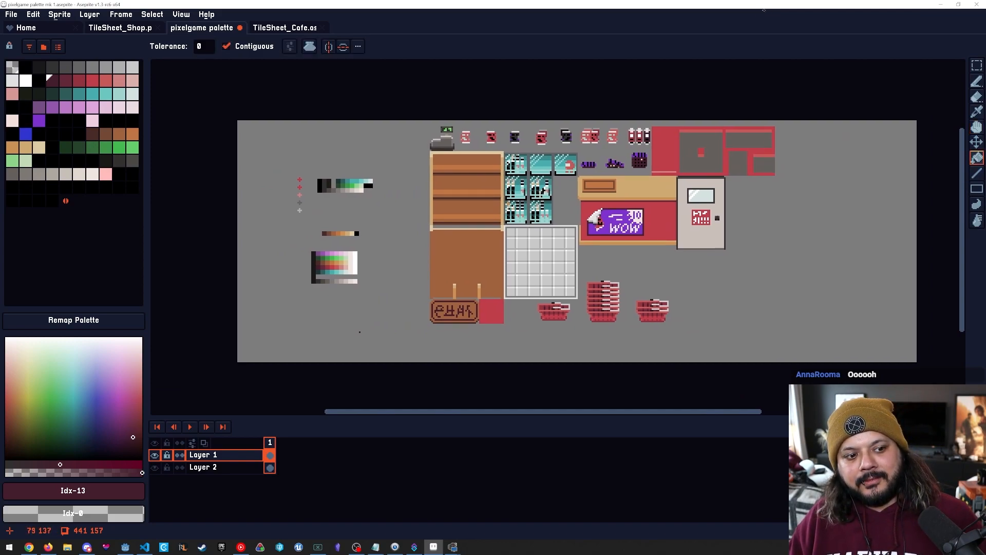
key(ctrl)
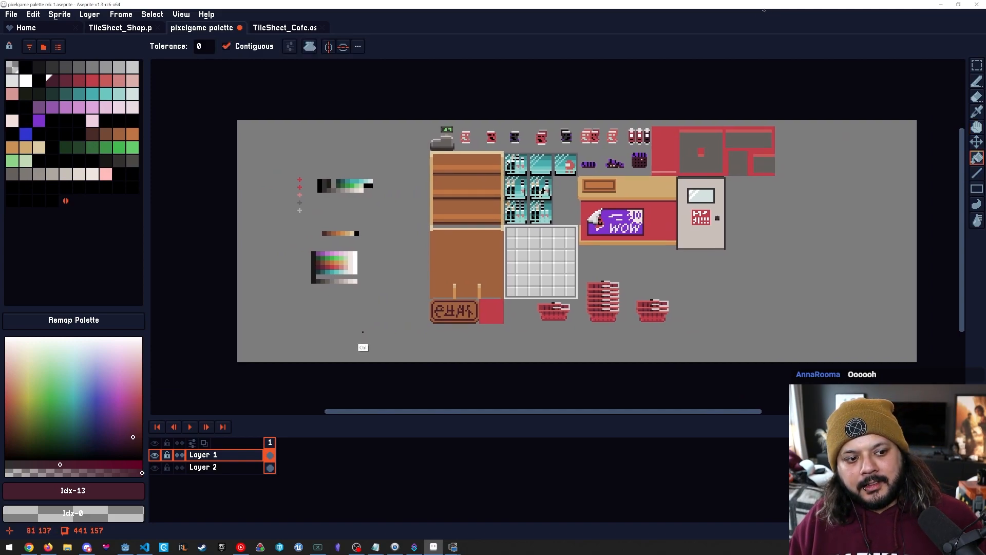
key(ctrl+s)
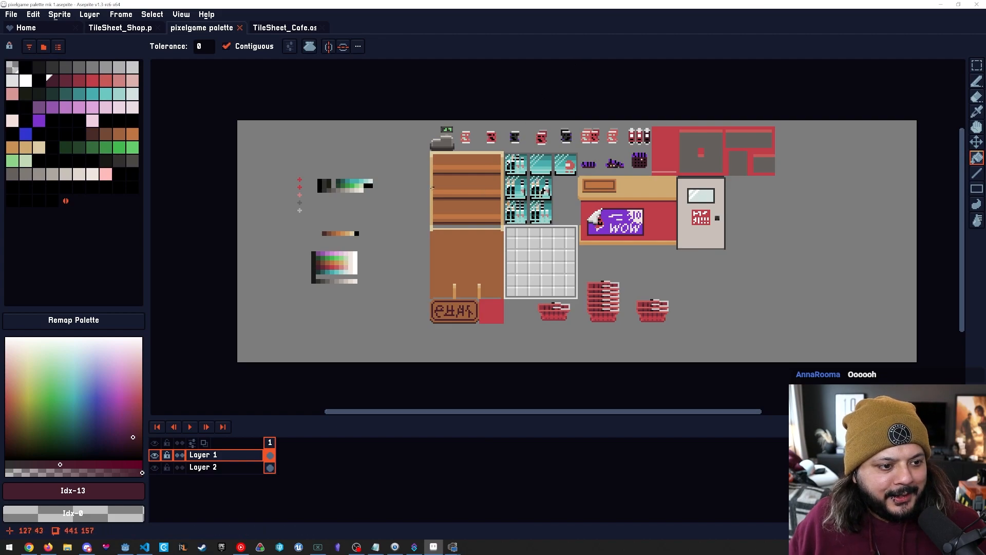
Try the lighter reds of index 17 and index 18 on the thin strip along the red wall's lower edge.
drag(366, 221, 441, 238)
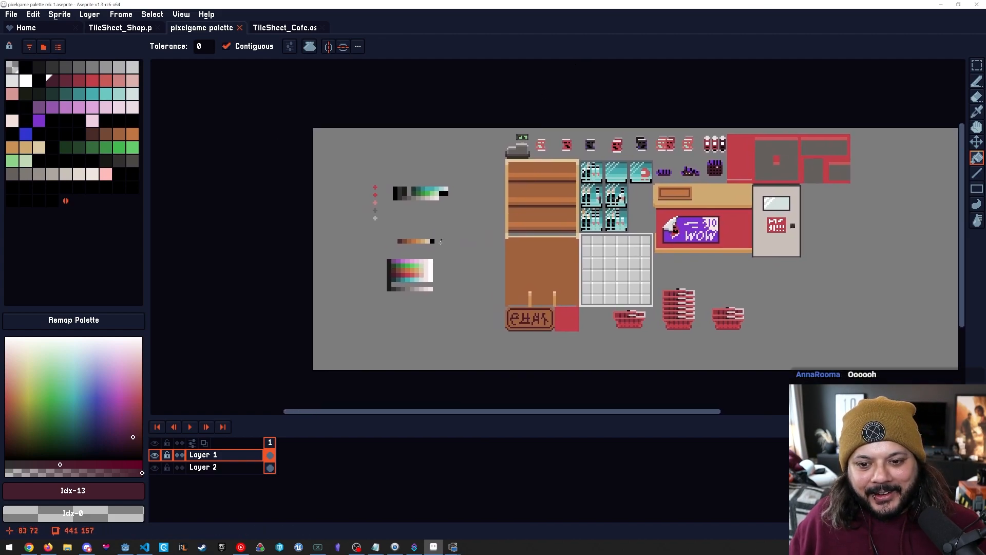
scroll(401, 202, up, 2)
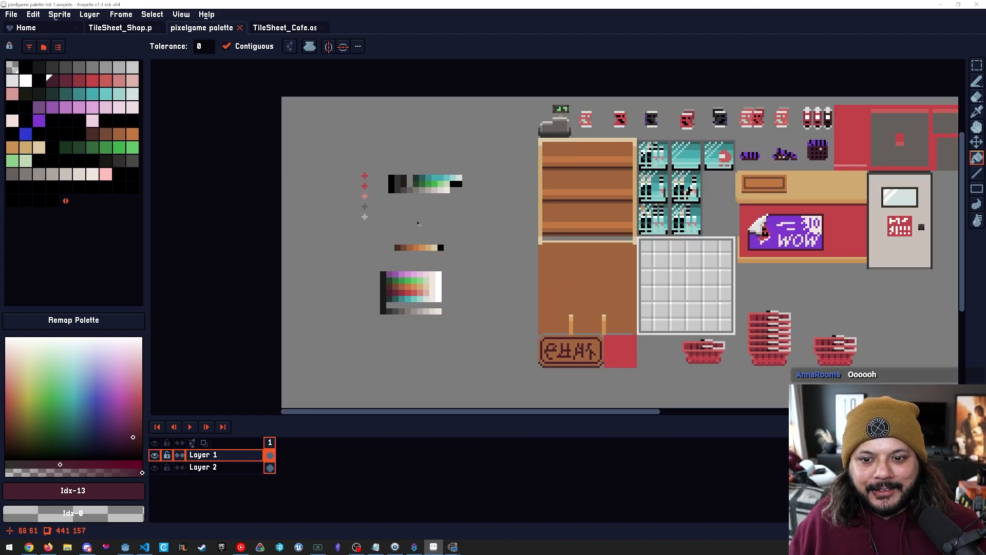
drag(531, 260, 422, 222)
scroll(387, 256, down, 1)
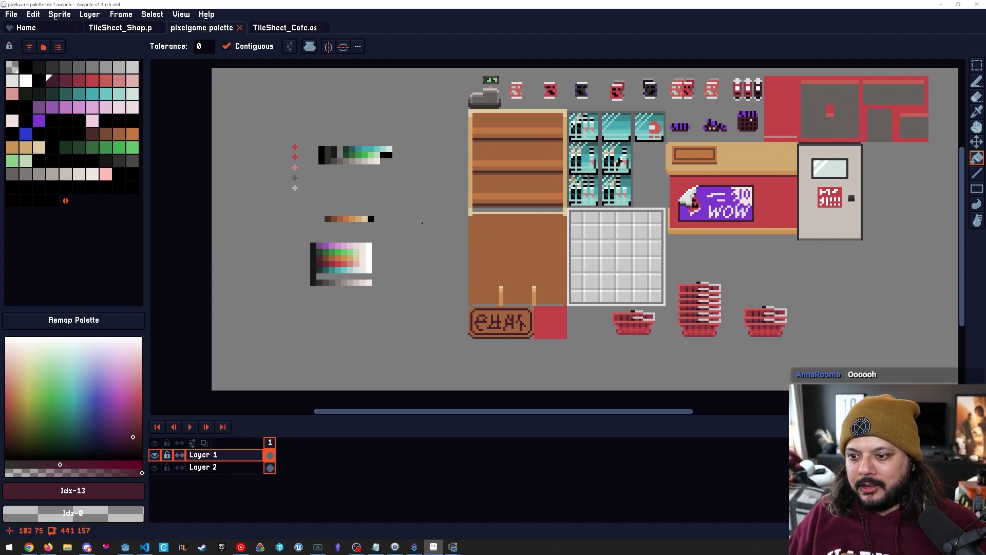
drag(814, 116, 667, 204)
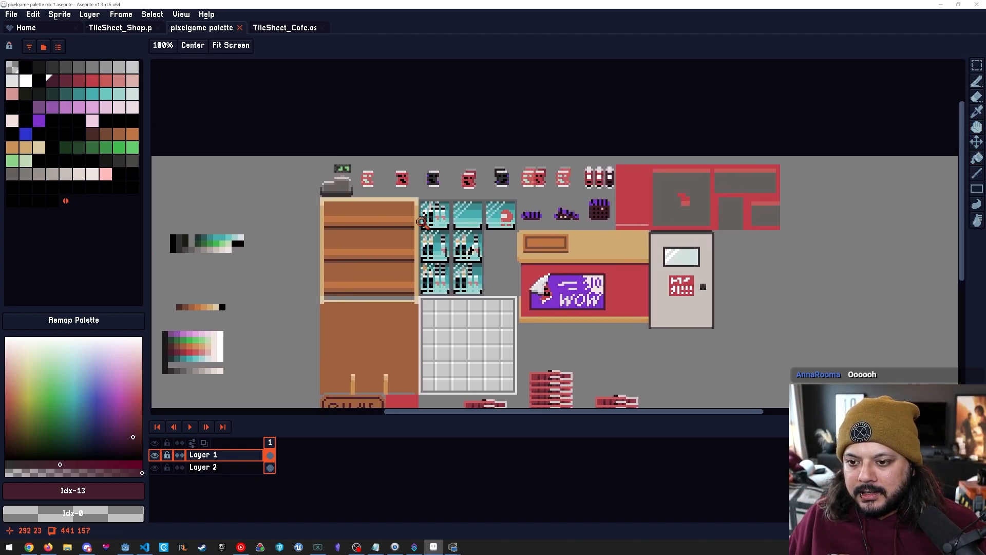
scroll(666, 205, up, 3)
alt+click(595, 234)
alt+click(604, 246)
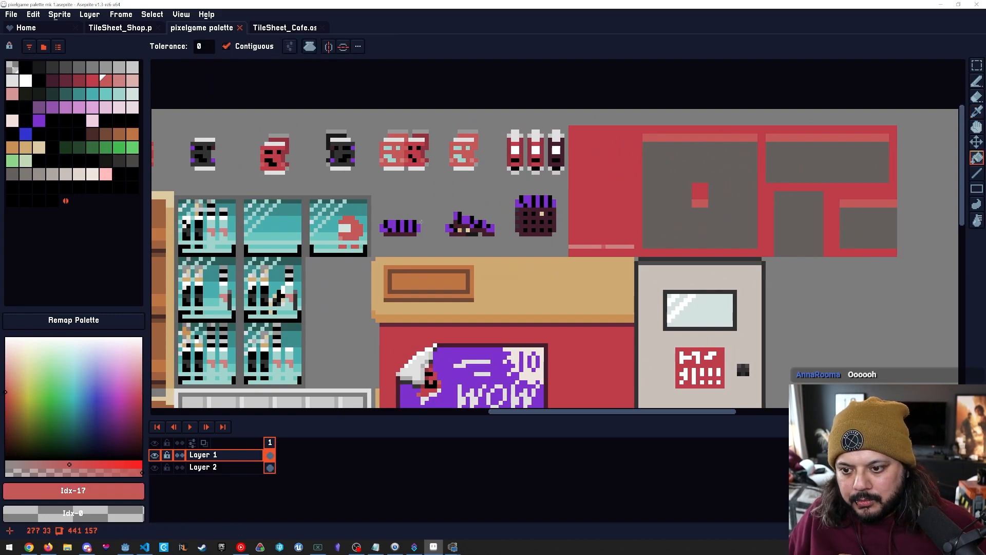
click(591, 246)
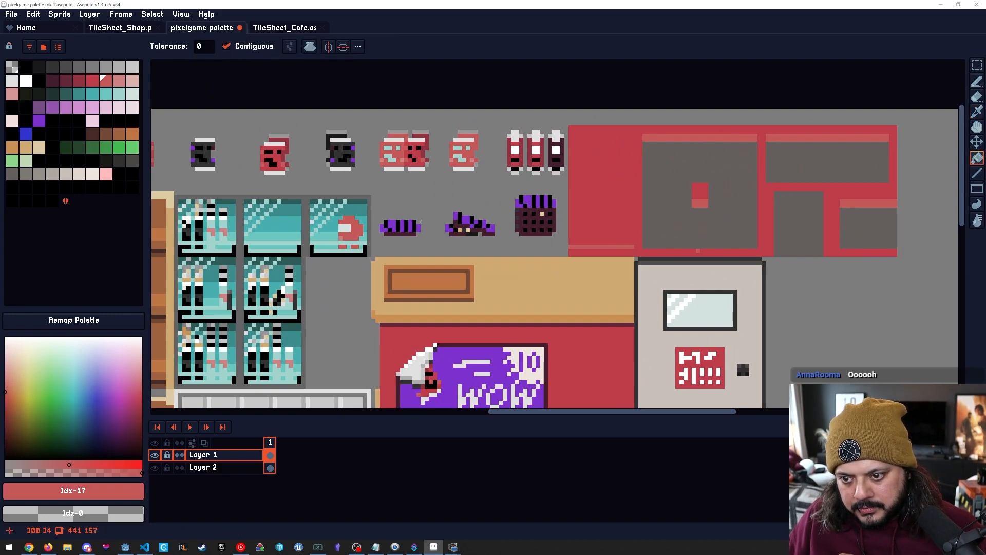
alt+click(616, 247)
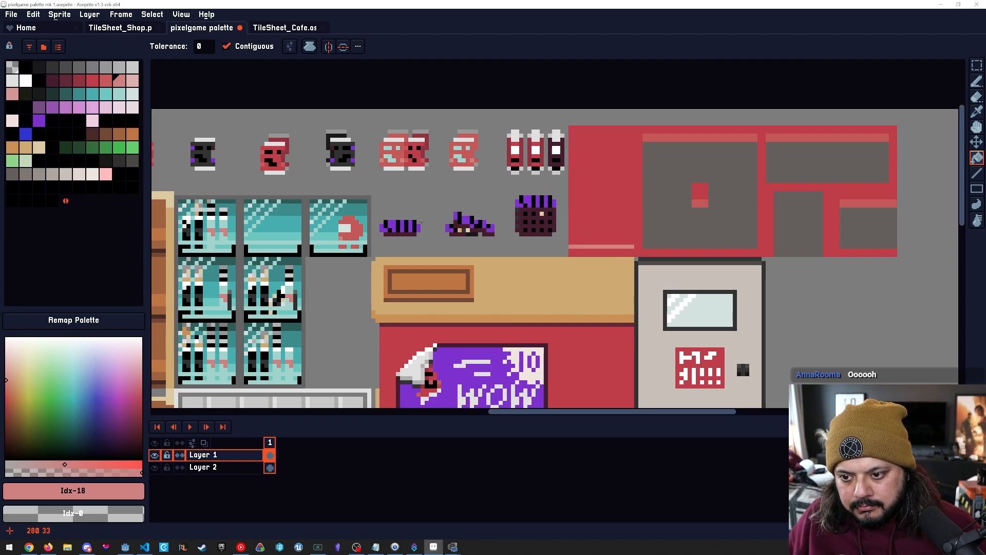
Fill the thin strip at the red wall's lower edge with the counter's tan, index 61, and save the file.
alt+click(608, 299)
click(618, 246)
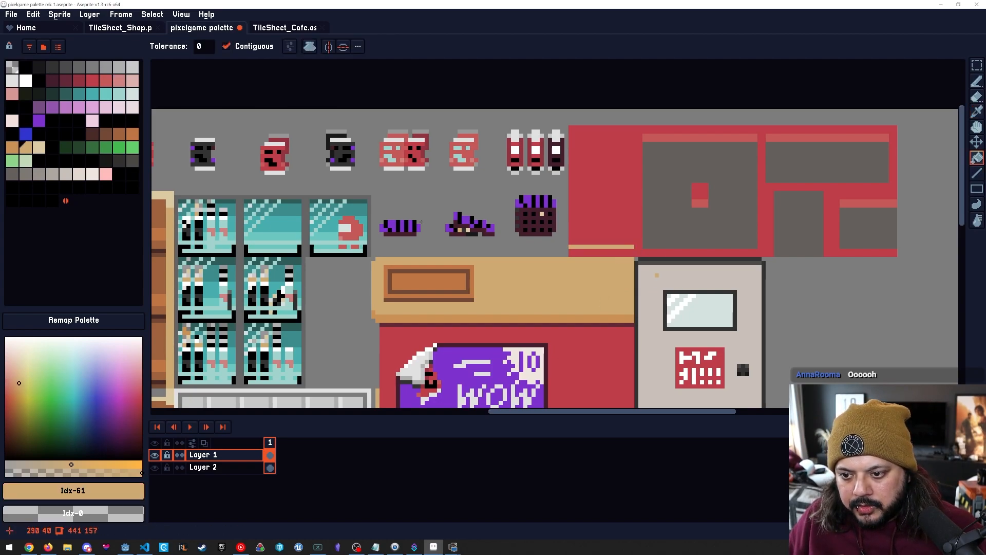
key(h)
scroll(421, 221, down, 4)
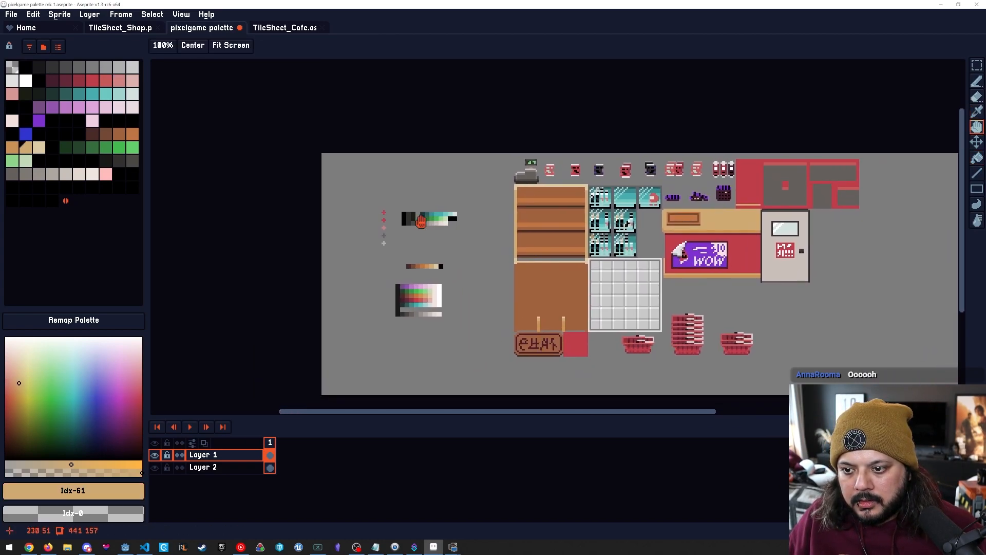
drag(421, 221, 440, 214)
key(g)
key(ctrl+s)
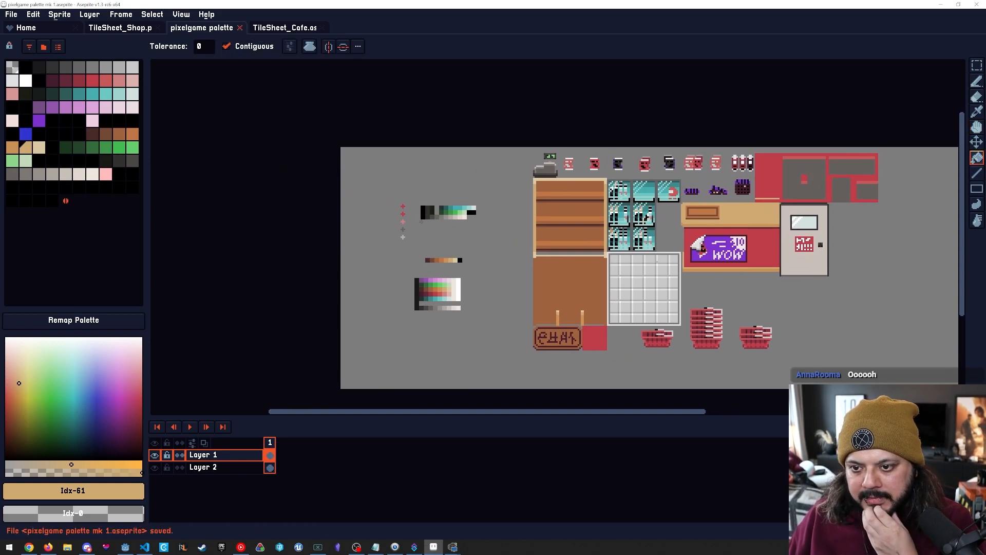
Compare the original TileSheet_Shop artwork with the recoloured version in the pixelgame palette file.
drag(589, 187, 556, 181)
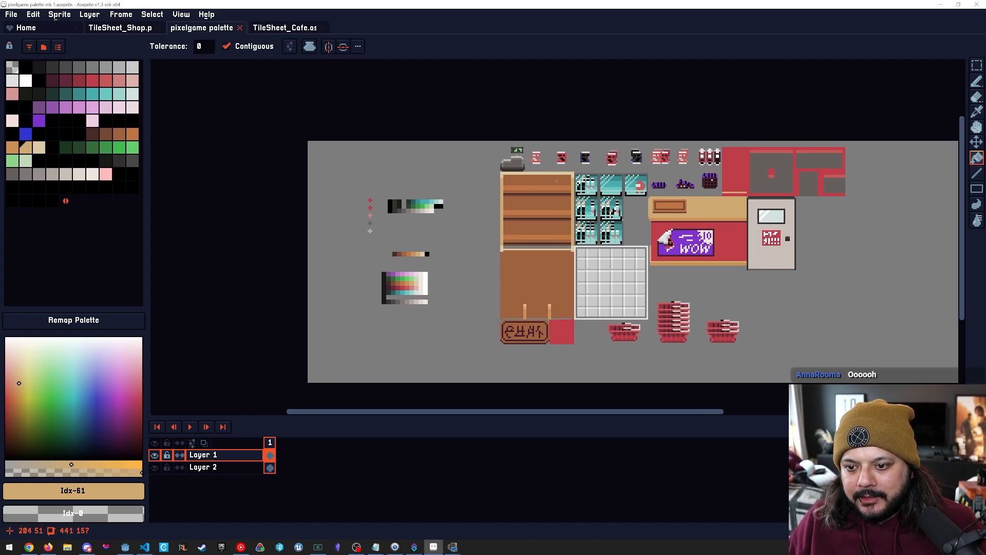
scroll(556, 181, up, 3)
scroll(557, 180, down, 3)
scroll(522, 154, up, 1)
drag(557, 181, 493, 144)
click(120, 27)
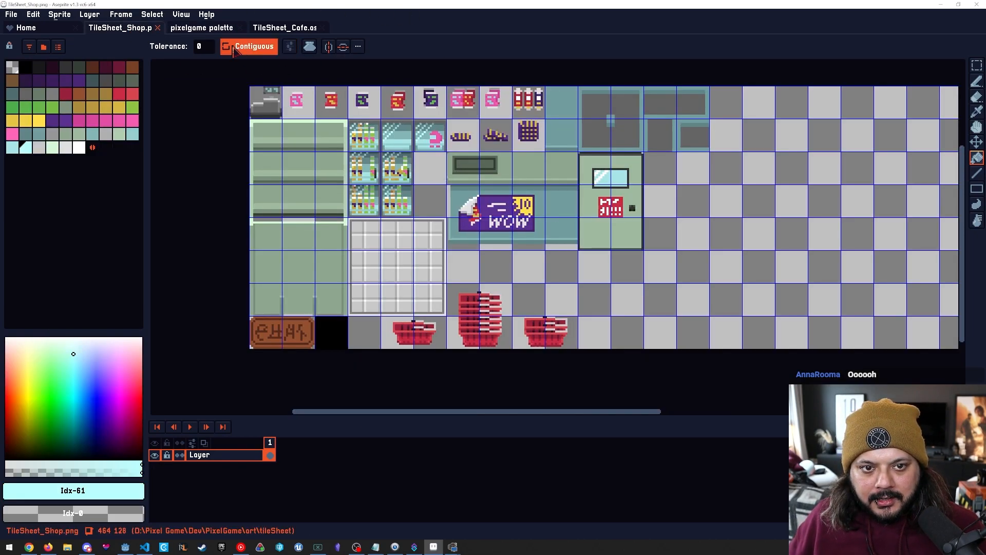
click(213, 29)
drag(430, 174, 302, 179)
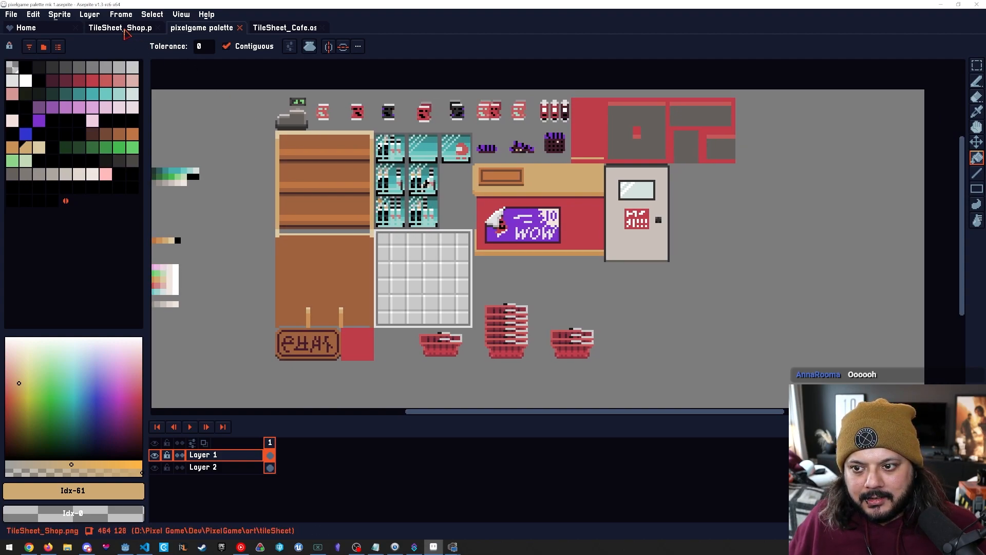
drag(610, 146, 511, 173)
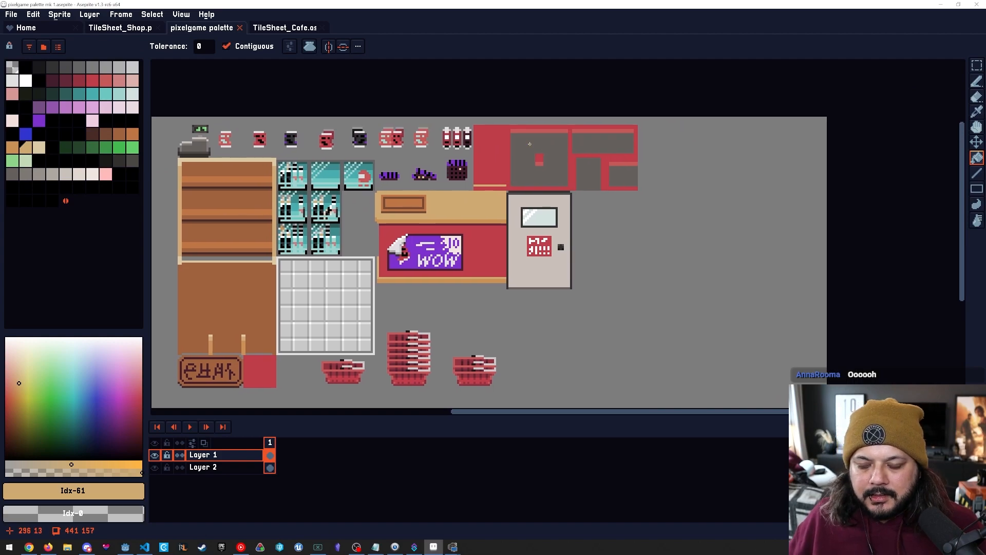
Recolour the light red strips along the upper edges of the wall's grey openings with dark red, index 15.
scroll(548, 152, up, 3)
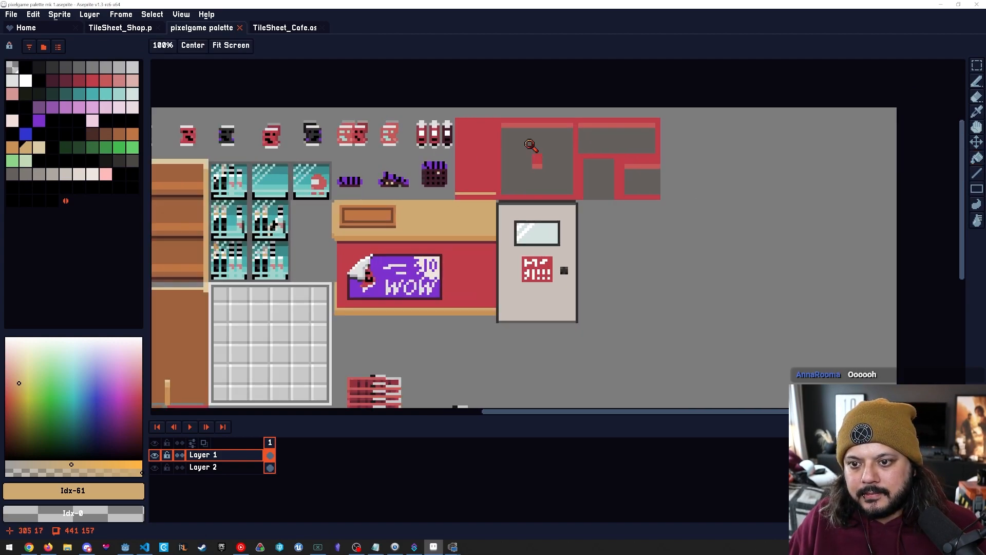
drag(548, 152, 537, 204)
alt+click(555, 160)
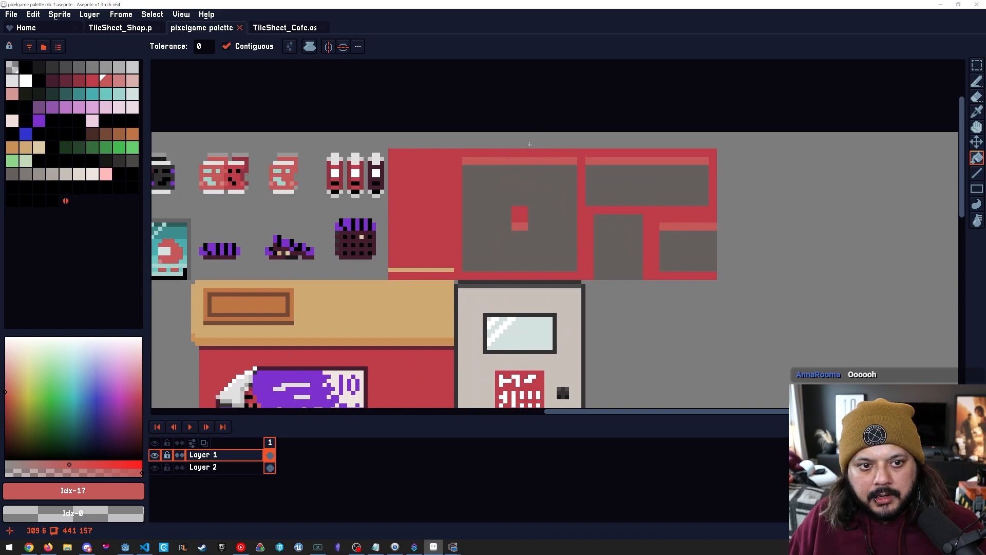
key(bracketleft)
key(bracketleft)
click(550, 163)
click(608, 177)
key(ctrl+z)
click(611, 163)
click(668, 227)
Fill the lower edge of the small red block inside the large grey opening with dark red, index 15.
scroll(700, 285, down, 6)
drag(701, 285, 690, 227)
scroll(681, 227, up, 4)
click(625, 200)
drag(627, 293, 696, 245)
scroll(597, 303, down, 1)
scroll(764, 166, up, 3)
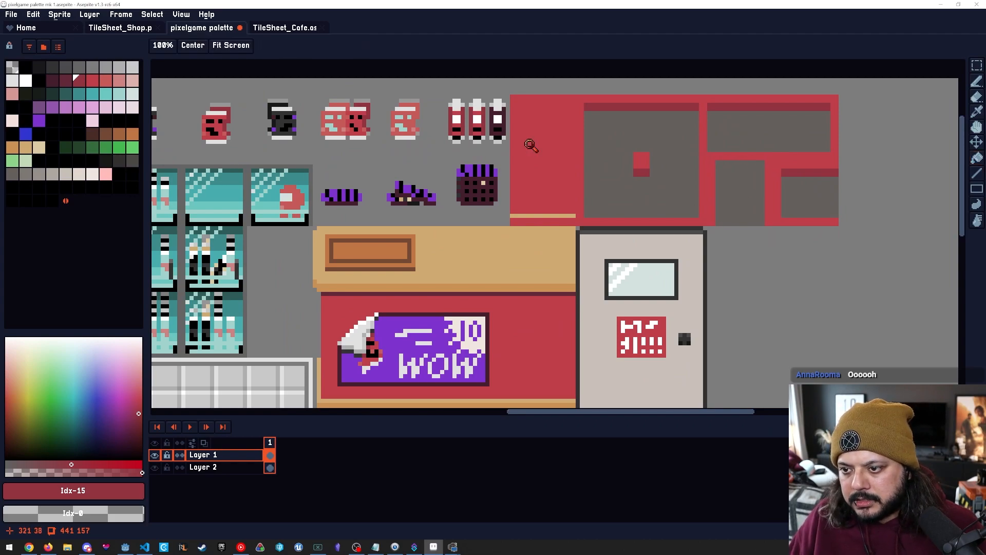
scroll(530, 144, down, 1)
drag(529, 144, 597, 145)
scroll(529, 145, left, 2)
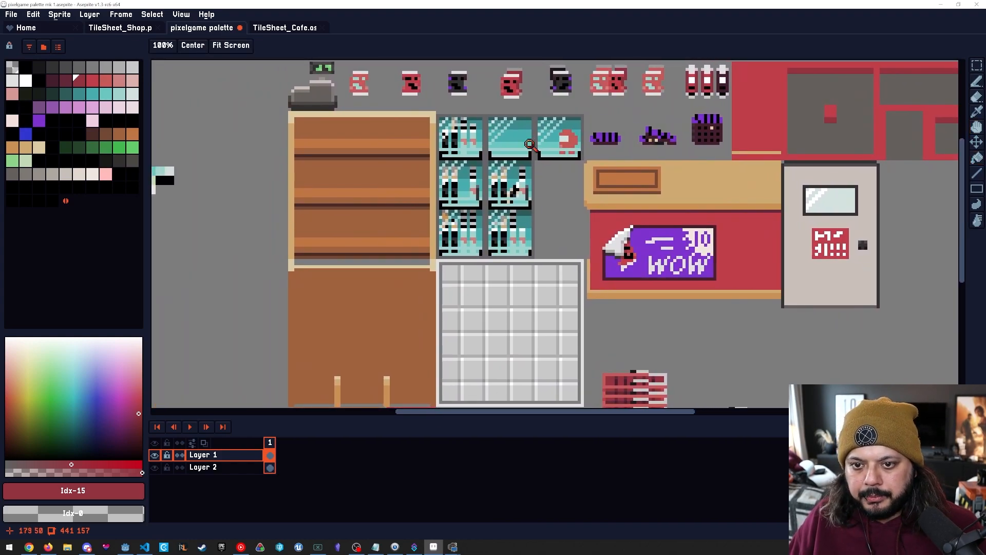
Examine the bottle colours in the glass cabinet of the original TileSheet_Shop artwork, for comparison with the pixelgame palette version.
scroll(529, 145, up, 2)
drag(529, 145, 527, 147)
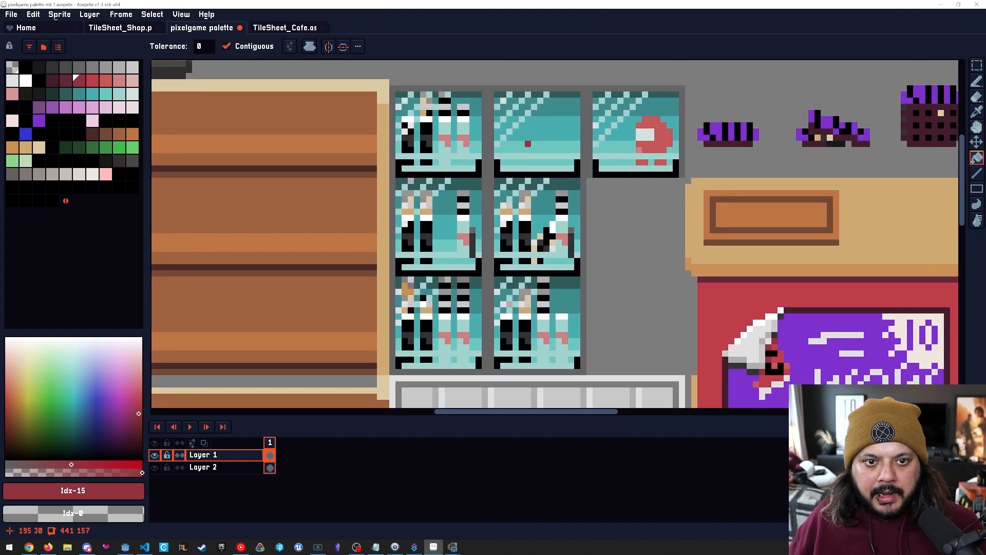
click(120, 27)
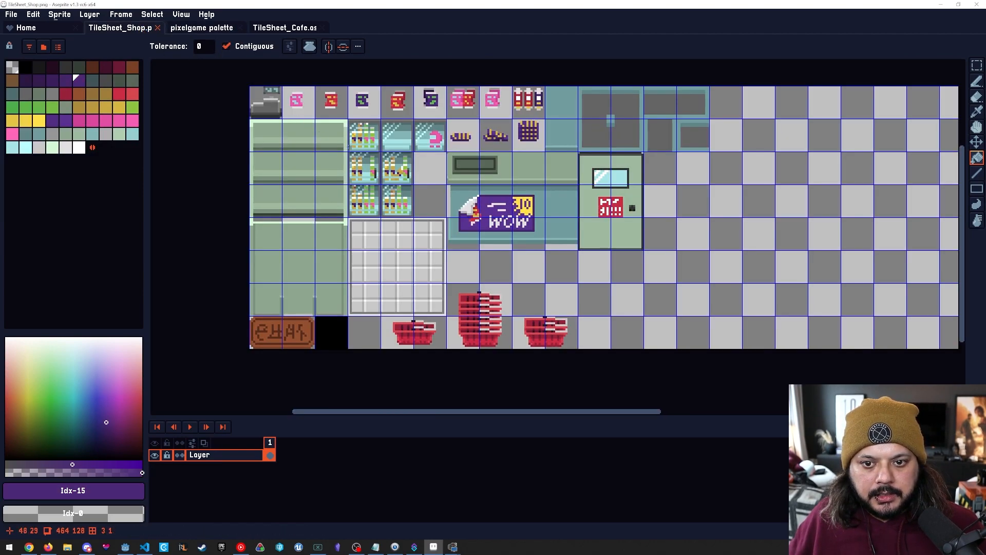
scroll(360, 154, up, 4)
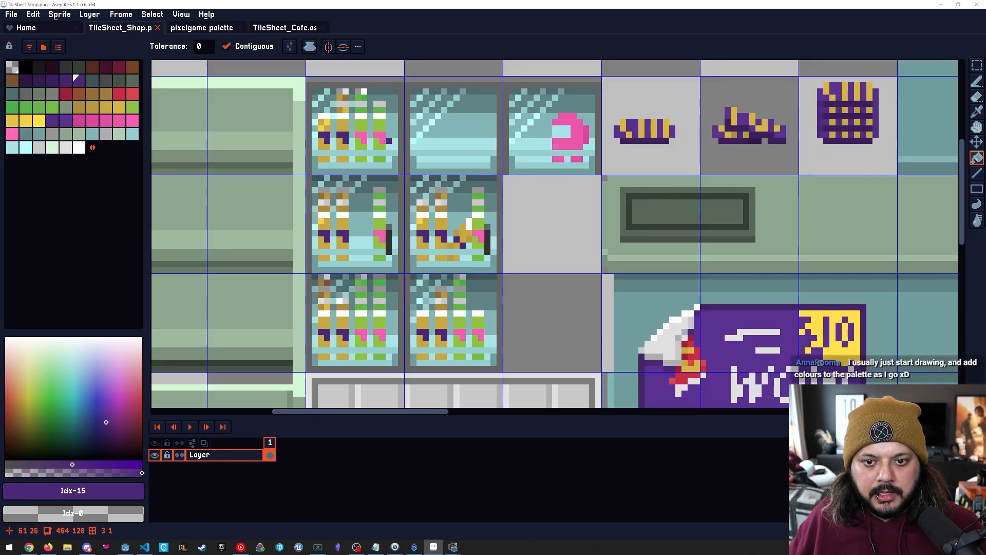
drag(393, 146, 411, 147)
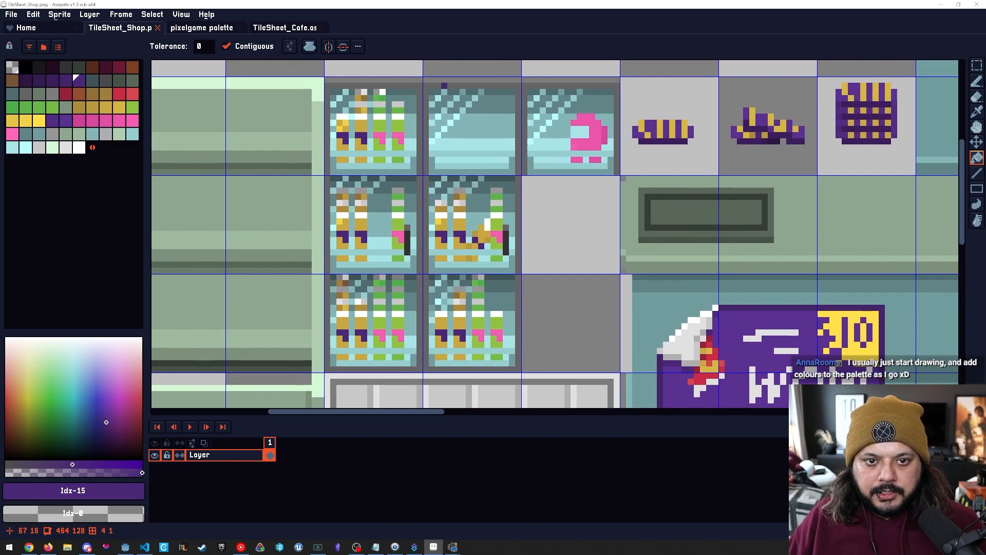
key(ctrl+Tab)
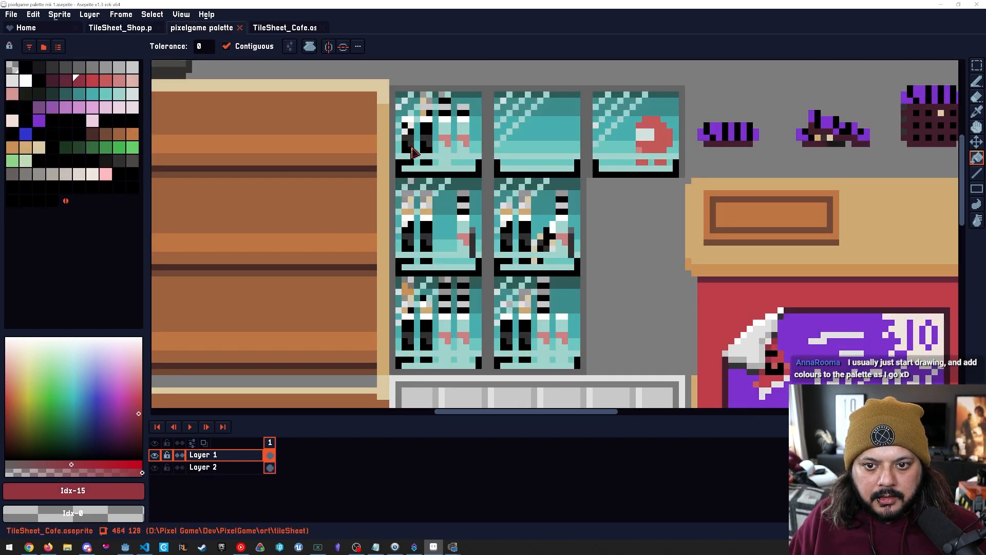
Recolour the bodies and bases of the first cabinet tile's two right-hand bottles with bright green, index 68.
click(118, 147)
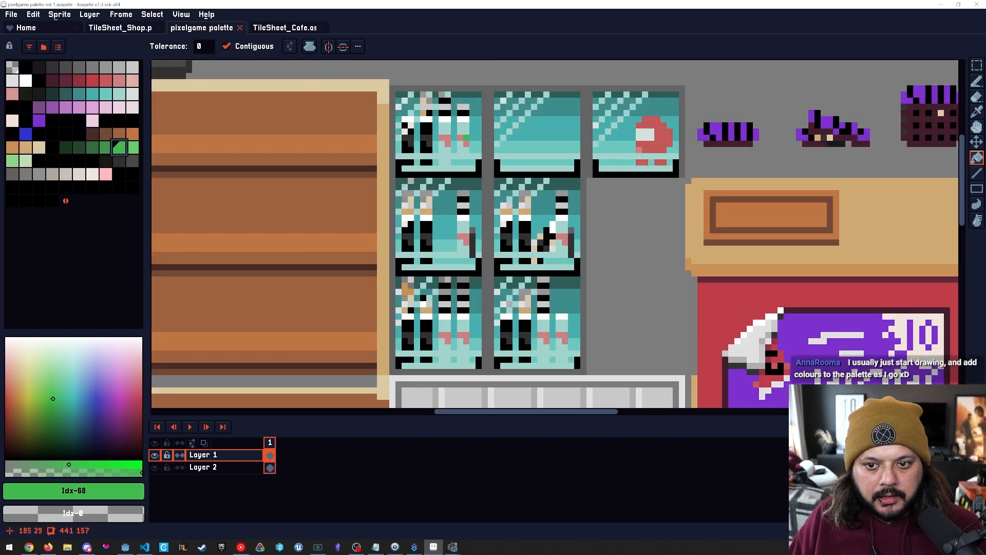
click(464, 127)
click(444, 128)
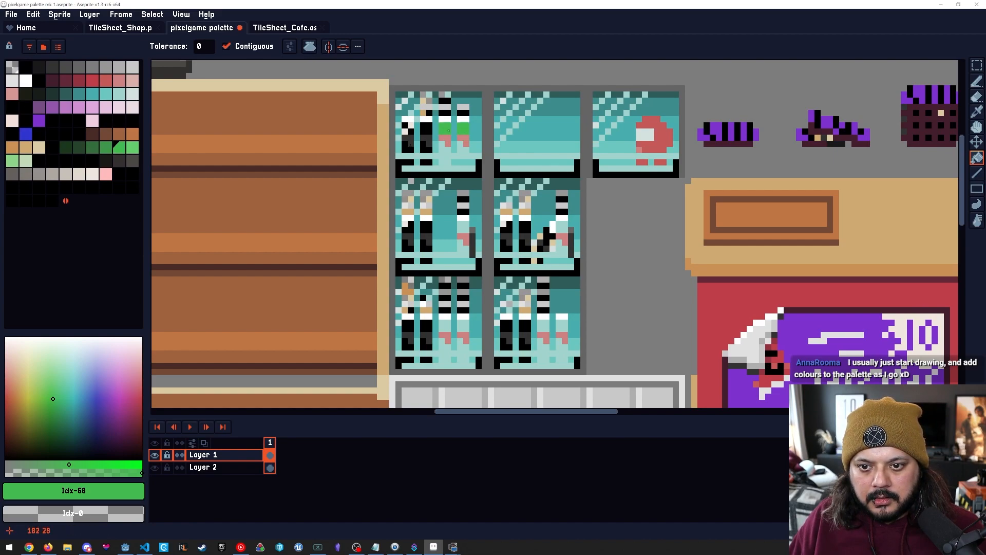
click(443, 149)
key(ctrl+z)
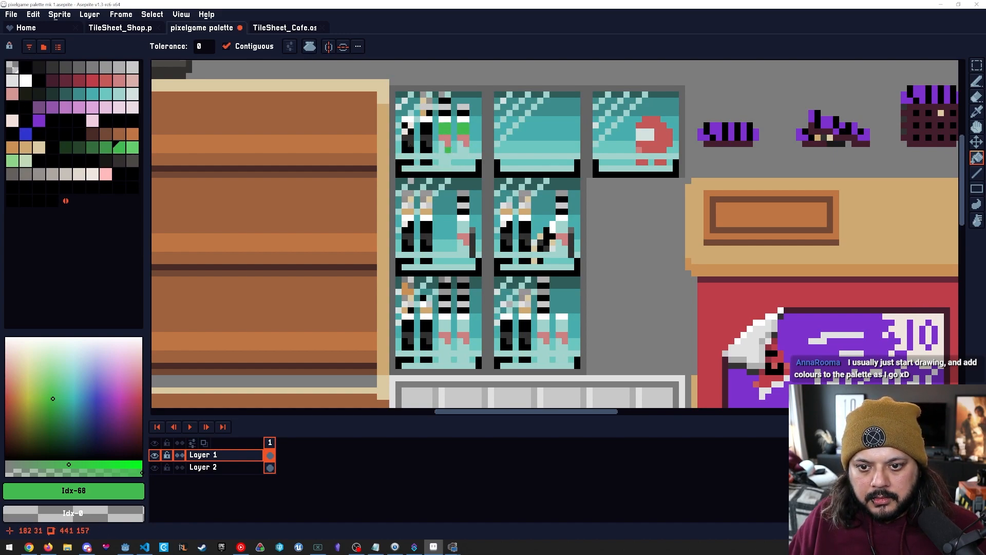
key(b)
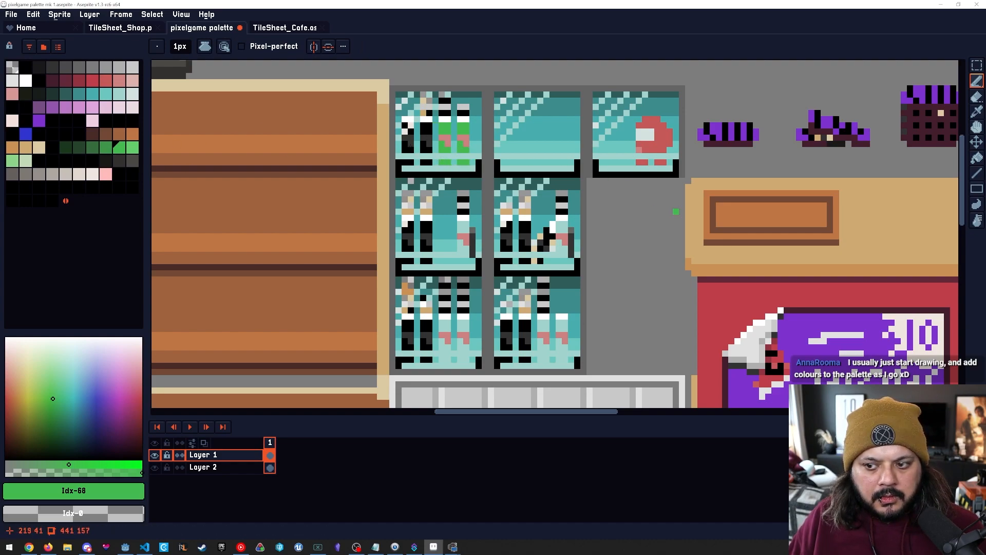
Recolour the pinkish labels on the two green bottles with tan, index 61.
alt+click(448, 113)
key(g)
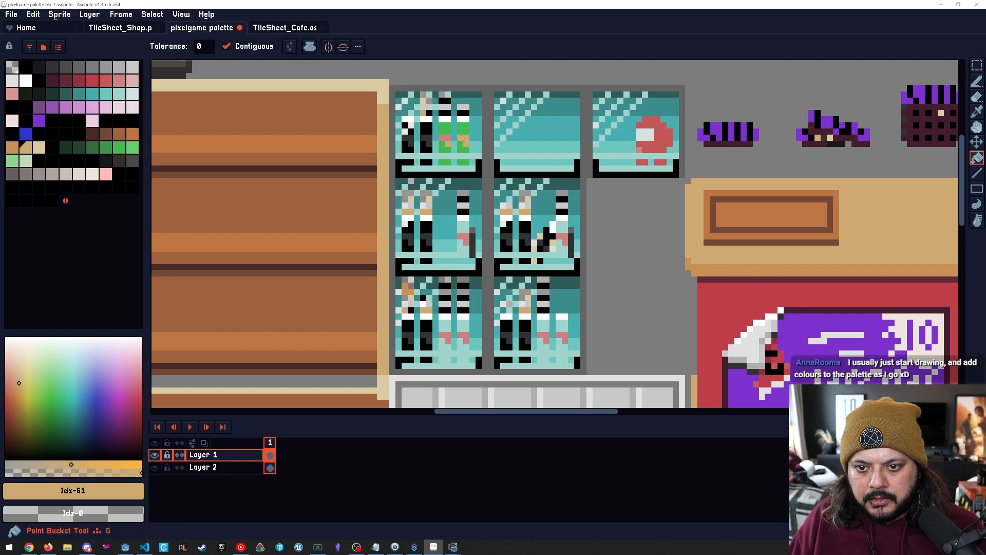
scroll(451, 137, up, 1)
drag(472, 121, 471, 149)
Shade the green bottles' necks with darker green, index 67, and the taller neck's upper part with index 66.
alt+click(468, 146)
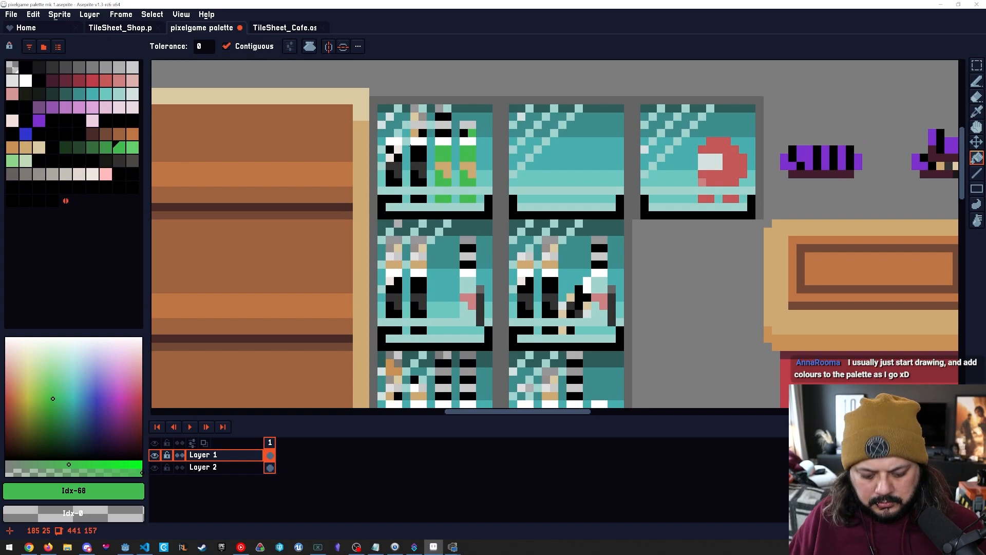
key(l)
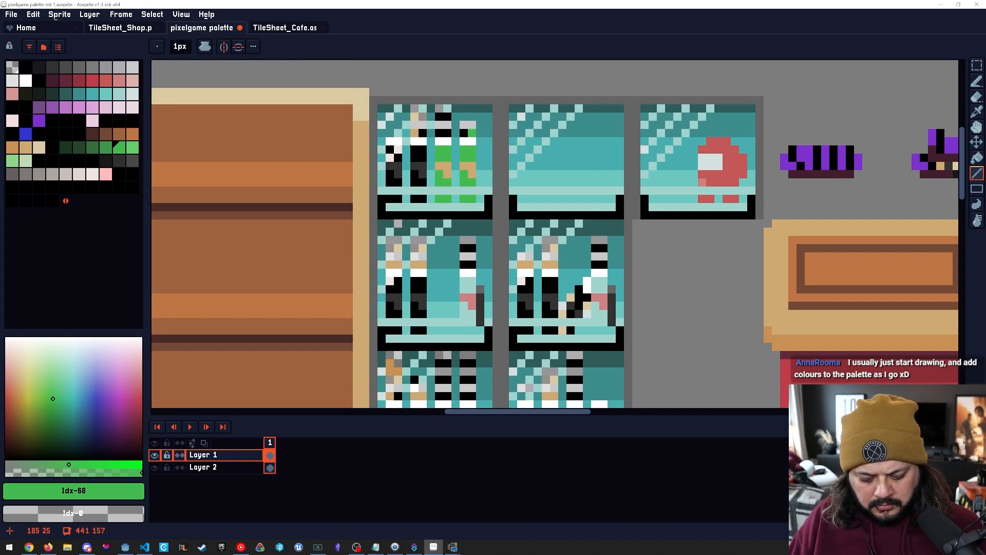
key(bracketleft)
click(447, 133)
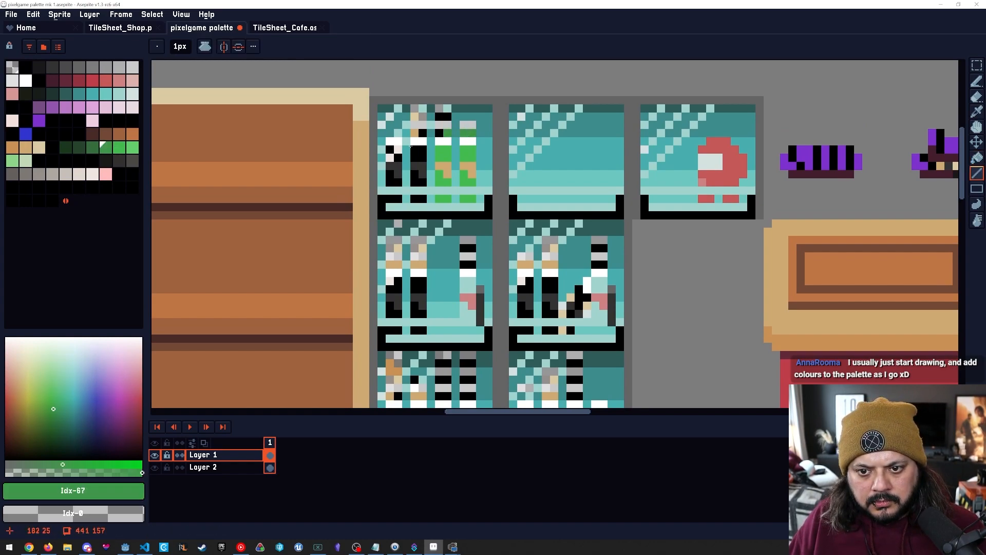
click(447, 117)
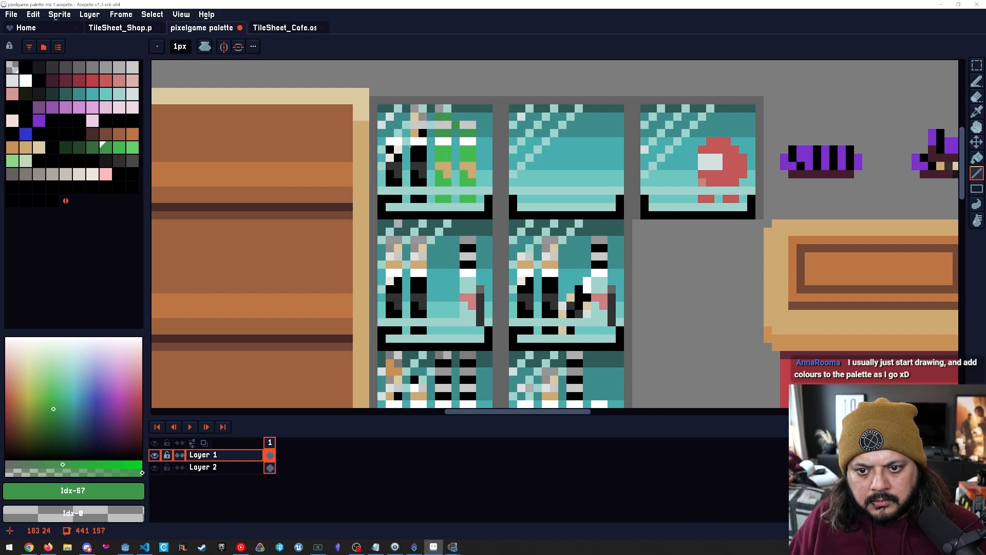
key(bracketleft)
click(447, 116)
scroll(411, 146, up, 2)
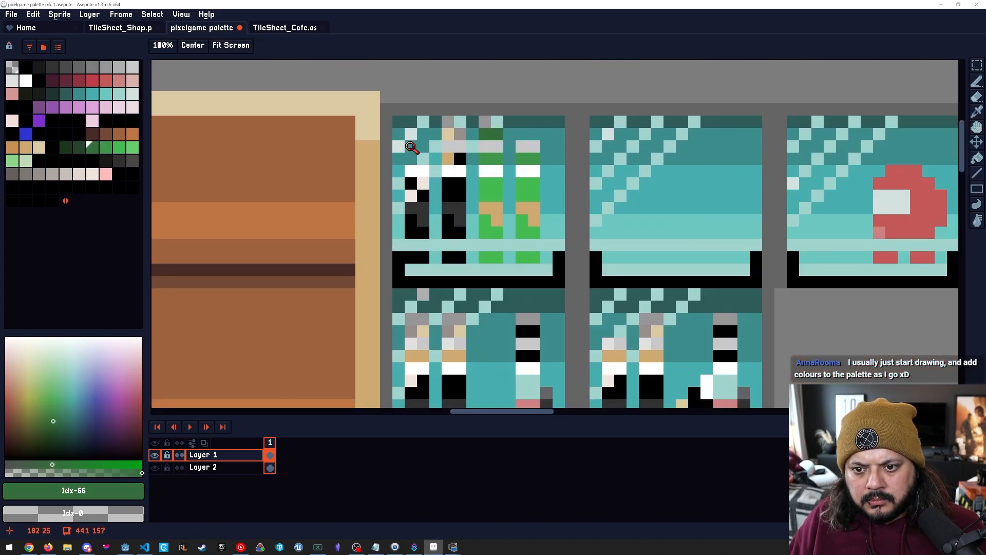
key(alt)
alt+click(485, 173)
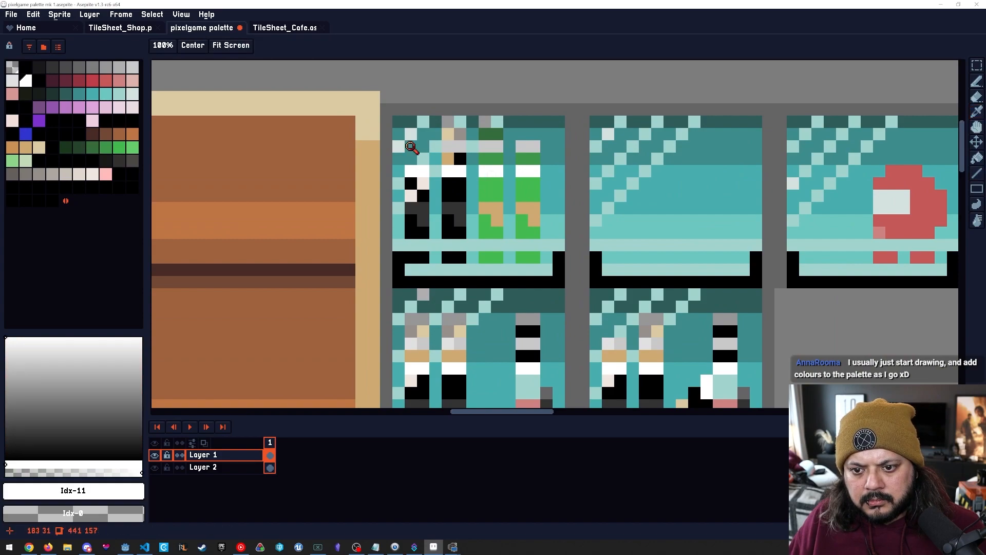
scroll(501, 233, down, 2)
scroll(457, 229, up, 2)
alt+click(530, 194)
Recolour the bodies and bases of the first cabinet tile's two left-hand bottles with purple, index 34.
key(alt)
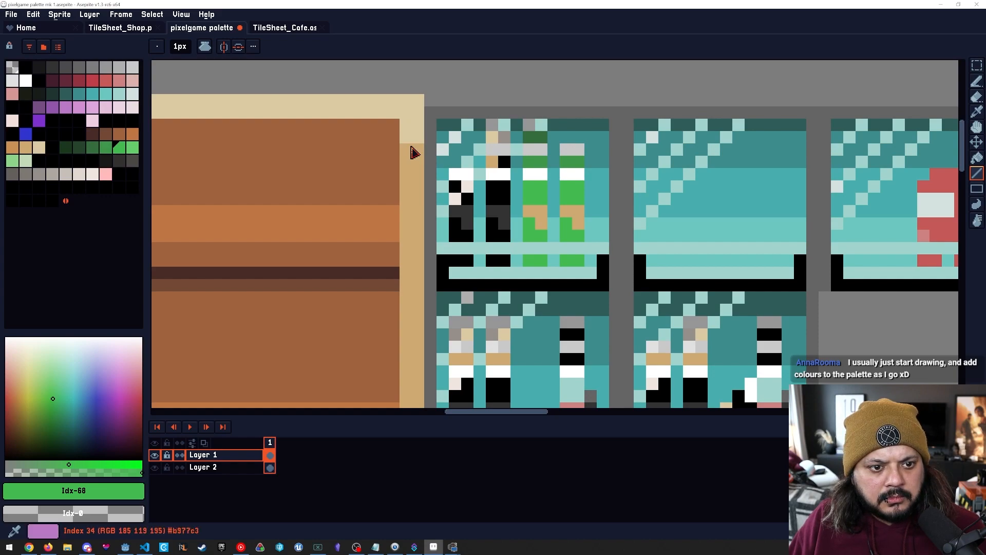
click(66, 108)
mouse_move(504, 200)
mouse_down()
mouse_move(496, 189)
mouse_move(504, 187)
mouse_up()
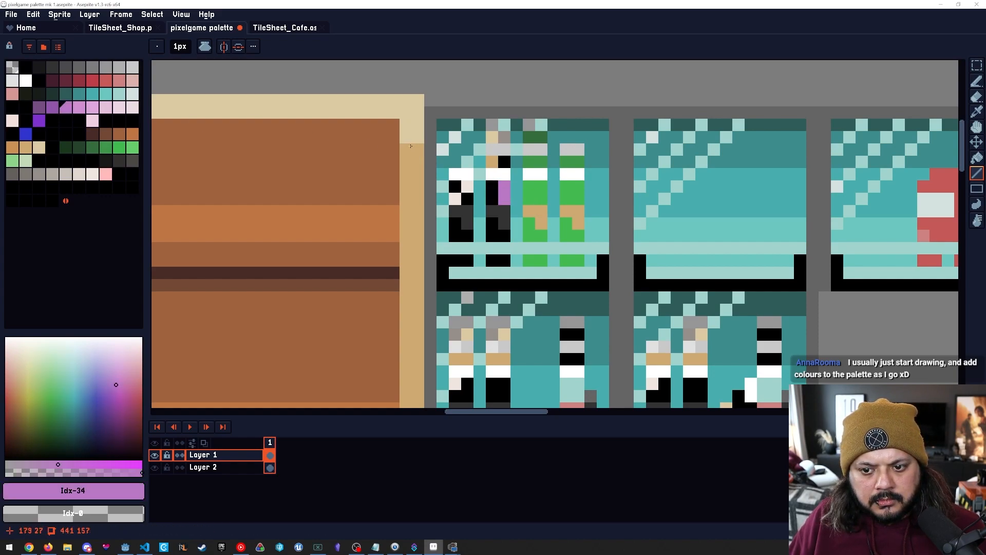
key(b)
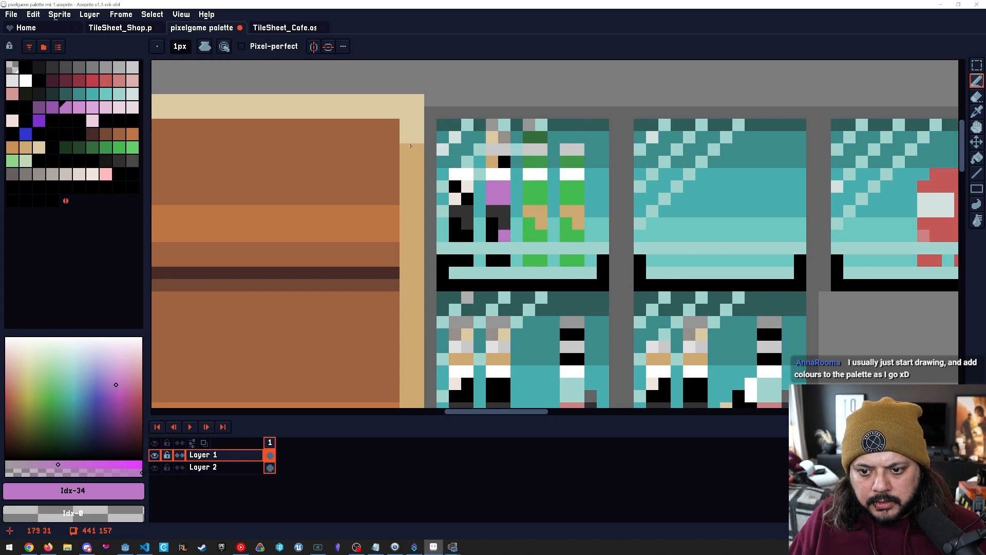
drag(492, 224, 505, 236)
click(493, 261)
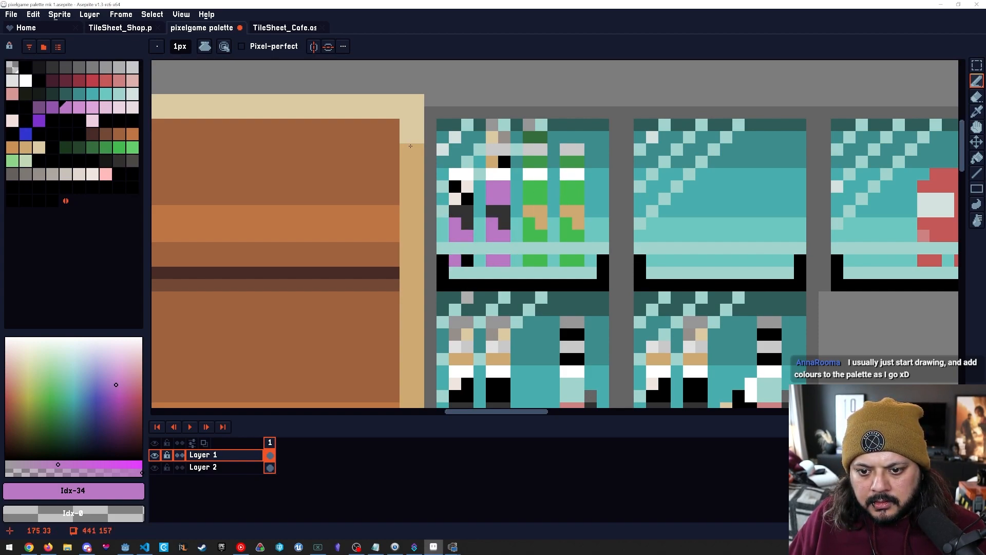
click(455, 186)
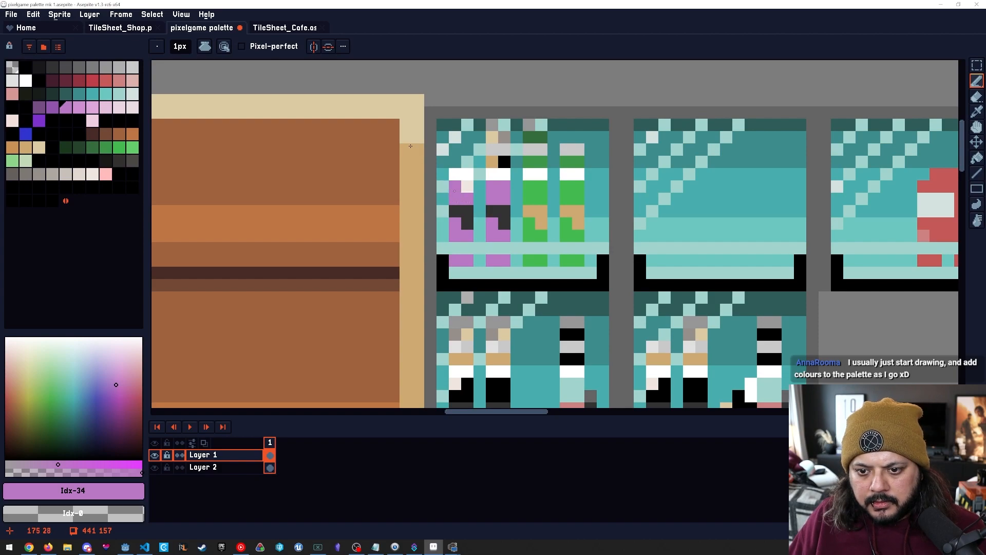
Add diagonal highlight pixels in light purple, index 36, to the upper body of the leftmost purple bottle.
key(space)
drag(480, 212, 505, 236)
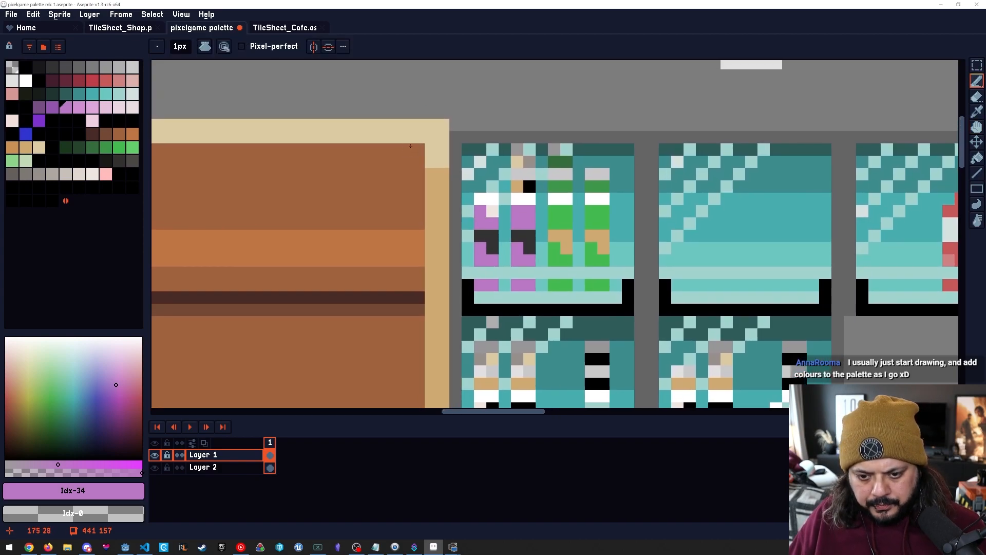
key(bracketright)
key(bracketright)
click(542, 211)
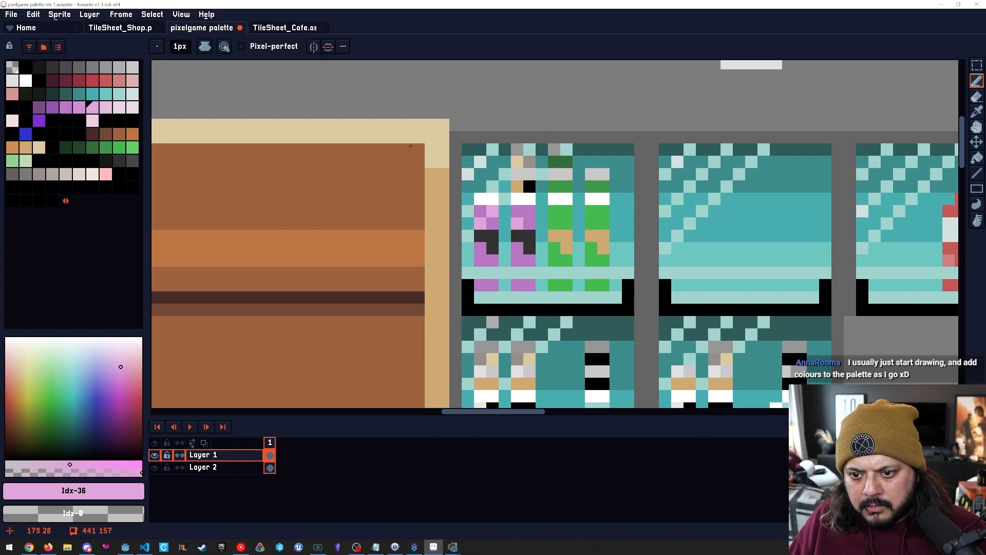
drag(533, 225, 513, 212)
key(ctrl+space)
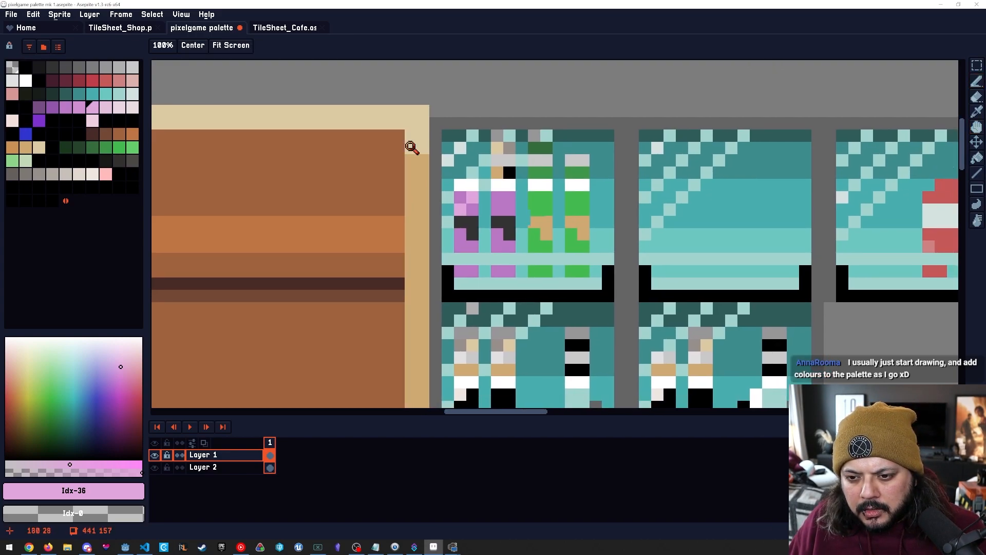
click(516, 211)
drag(422, 136, 410, 146)
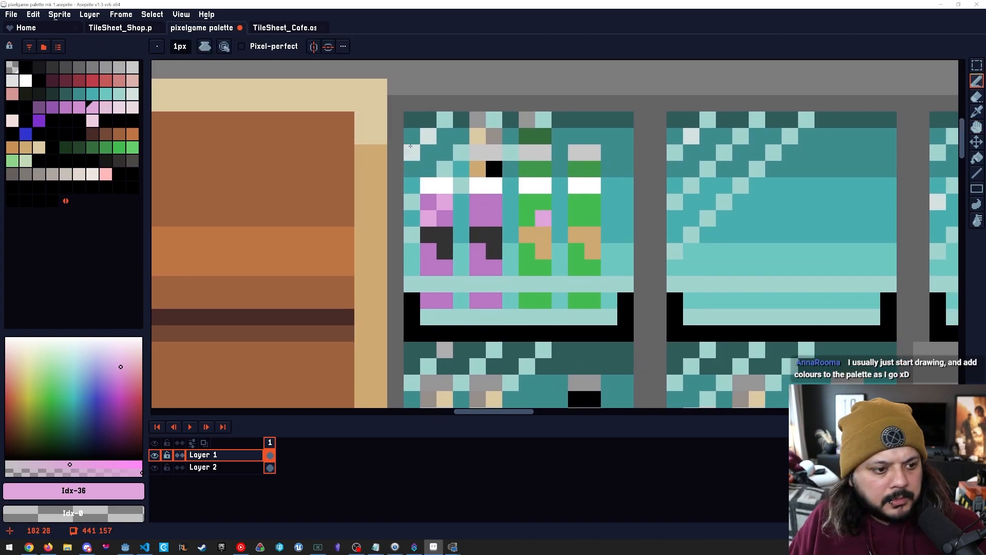
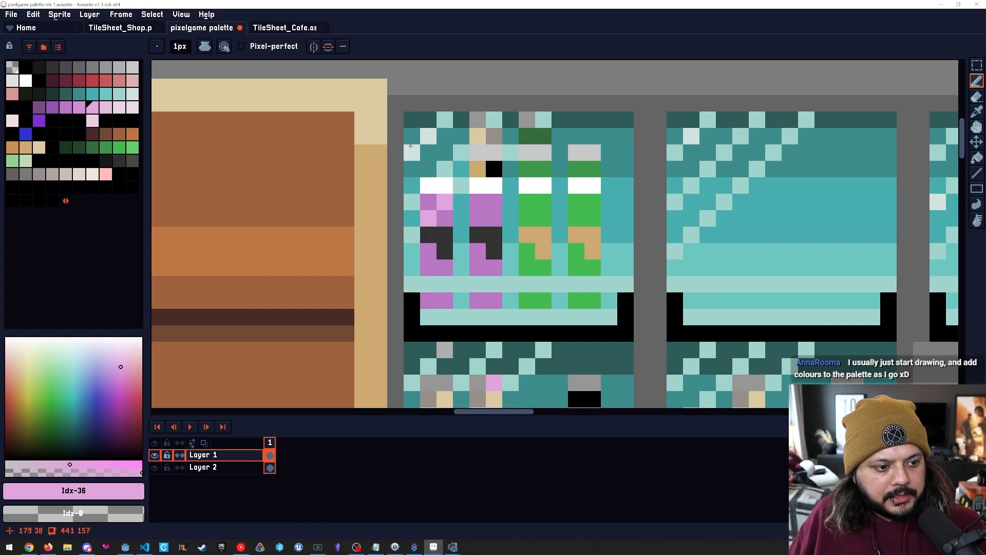
Recolour the lower neck of the second purple bottle with purple, index 34, on its left pixel and index 33 on its right.
key(space)
drag(593, 252, 596, 242)
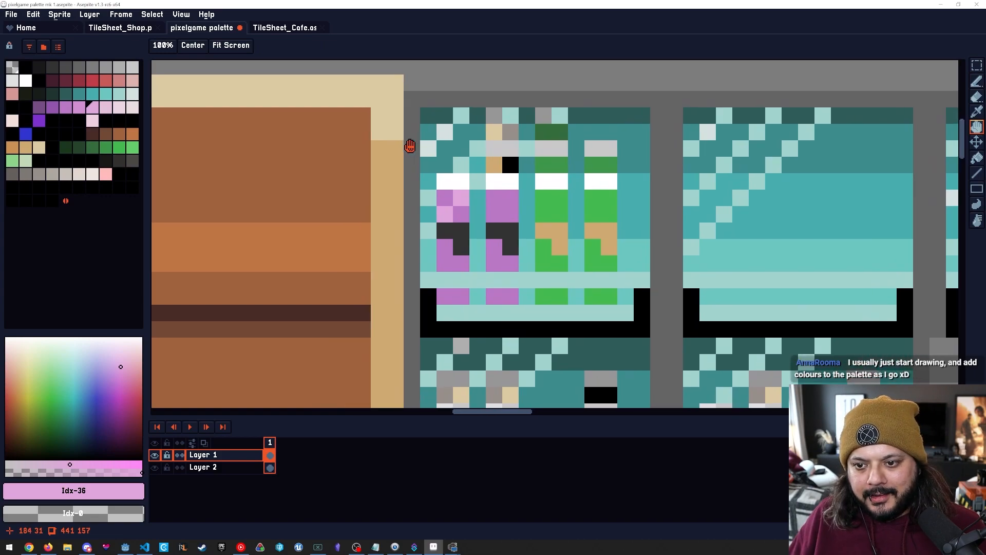
scroll(410, 146, up, 2)
key(space)
drag(536, 192, 501, 233)
alt+click(490, 261)
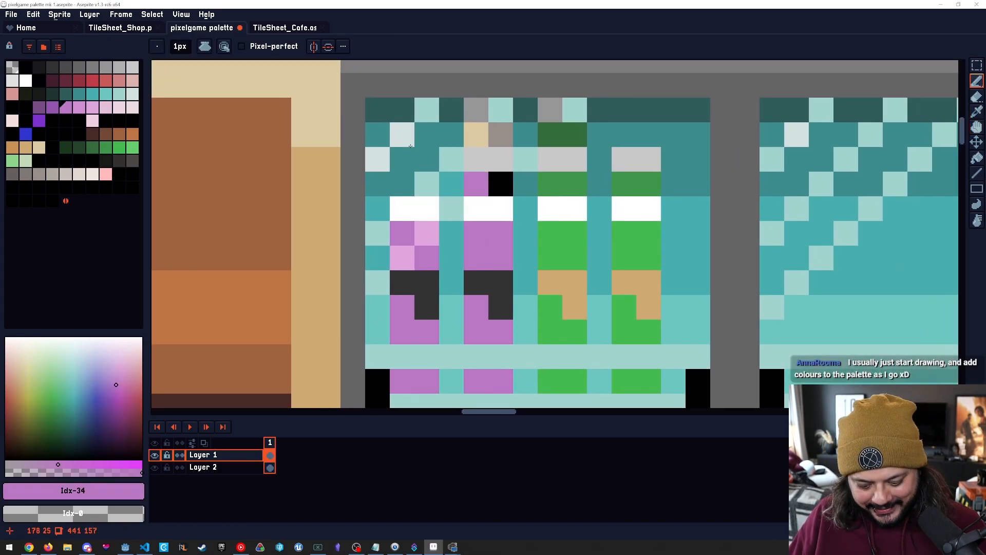
key(l)
key(bracketleft)
key(bracketleft)
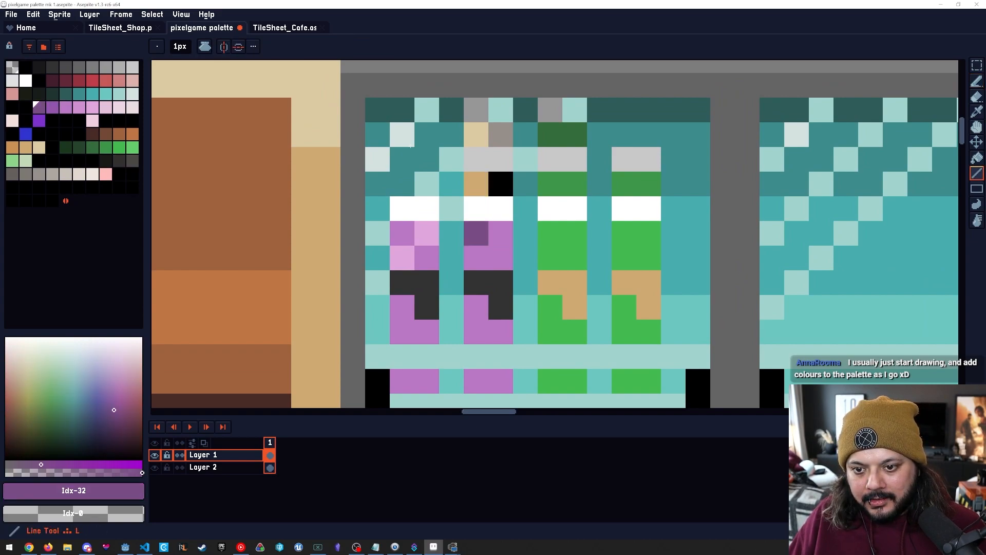
key(bracketleft)
key(b)
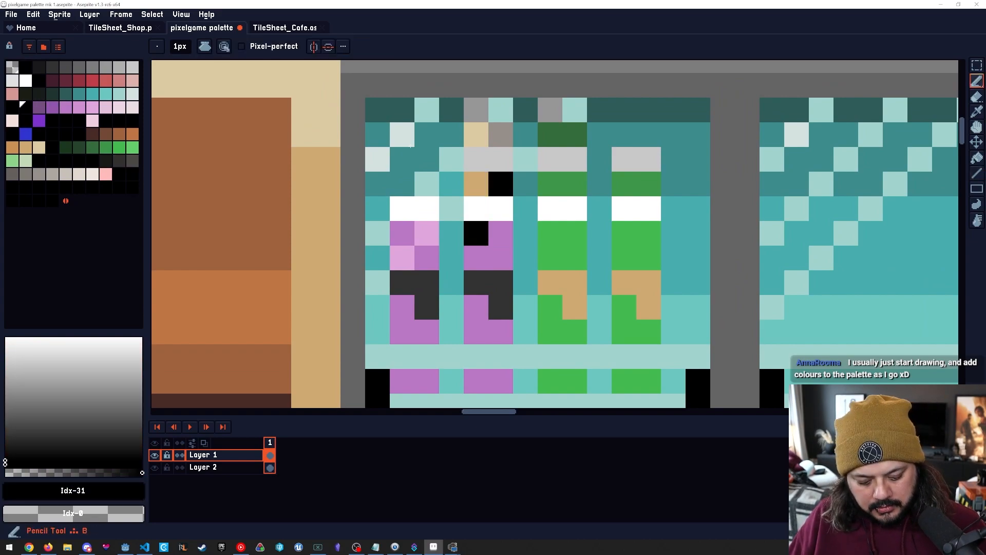
key(bracketright)
key(bracketright)
key(bracketright)
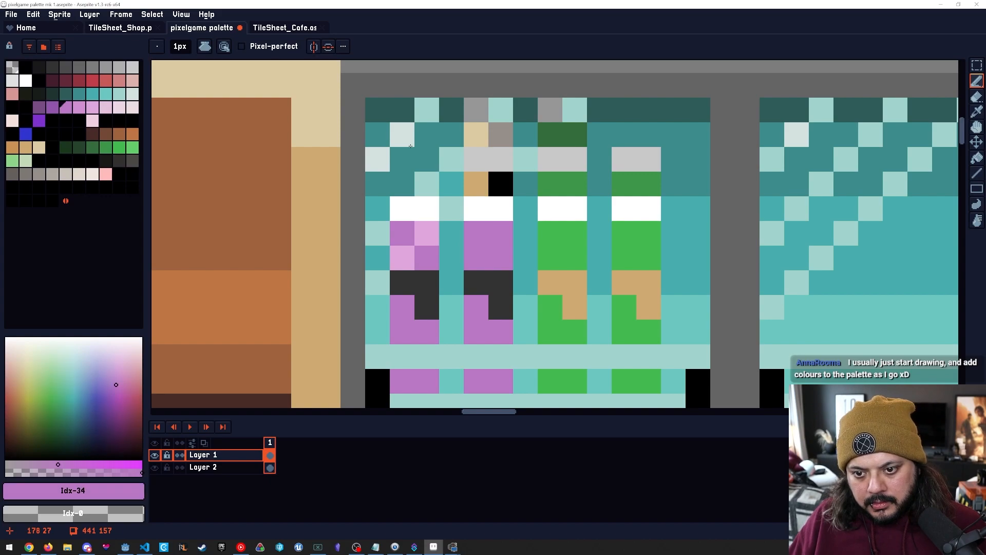
click(476, 183)
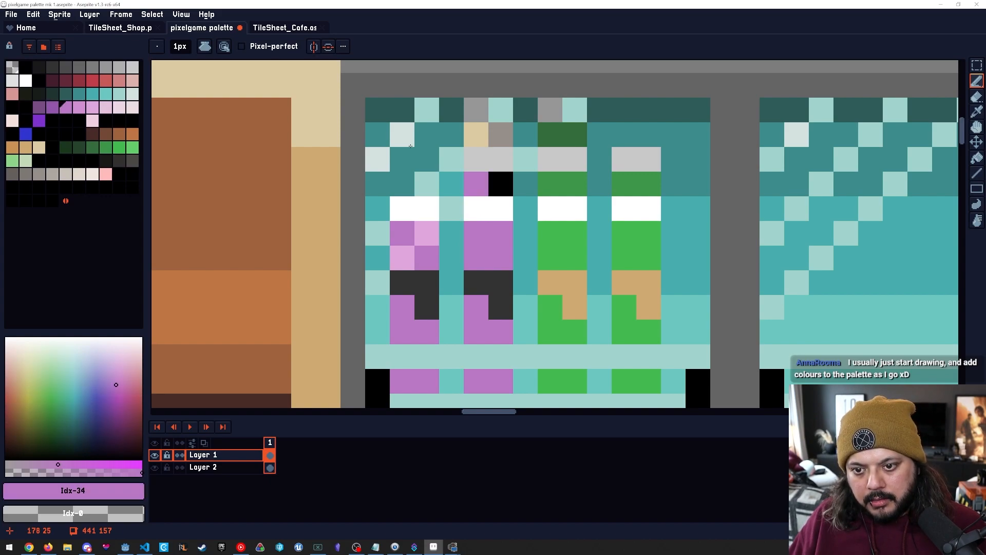
key(bracketleft)
click(501, 183)
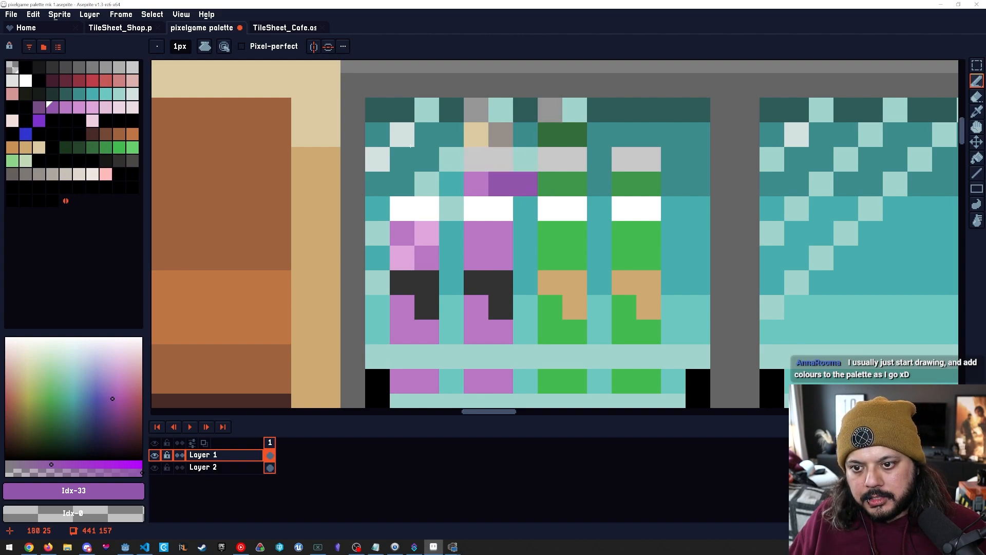
Recolour the upper neck of the second purple bottle with purple, index 33, on its left pixel and index 32 on its right.
key(bracketleft)
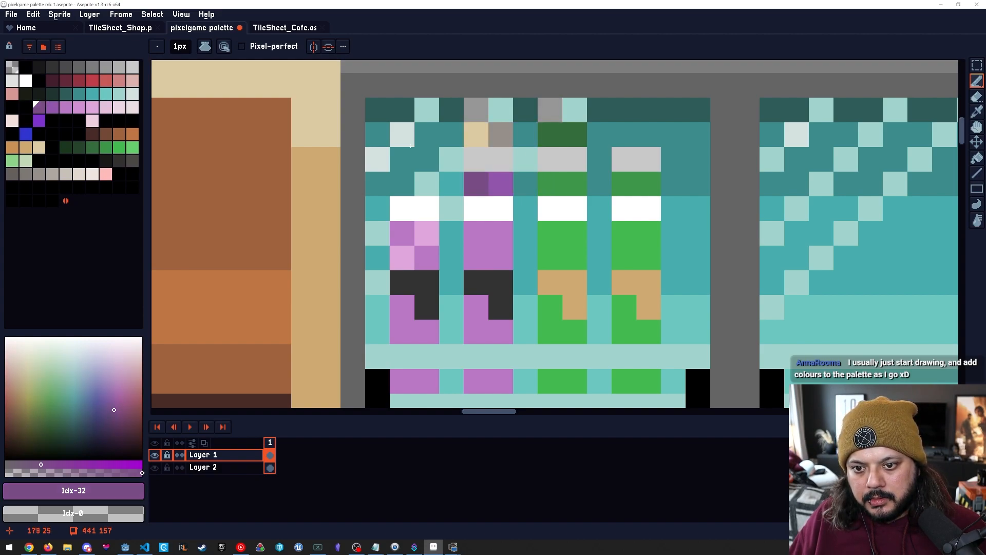
key(bracketright)
drag(501, 134, 476, 134)
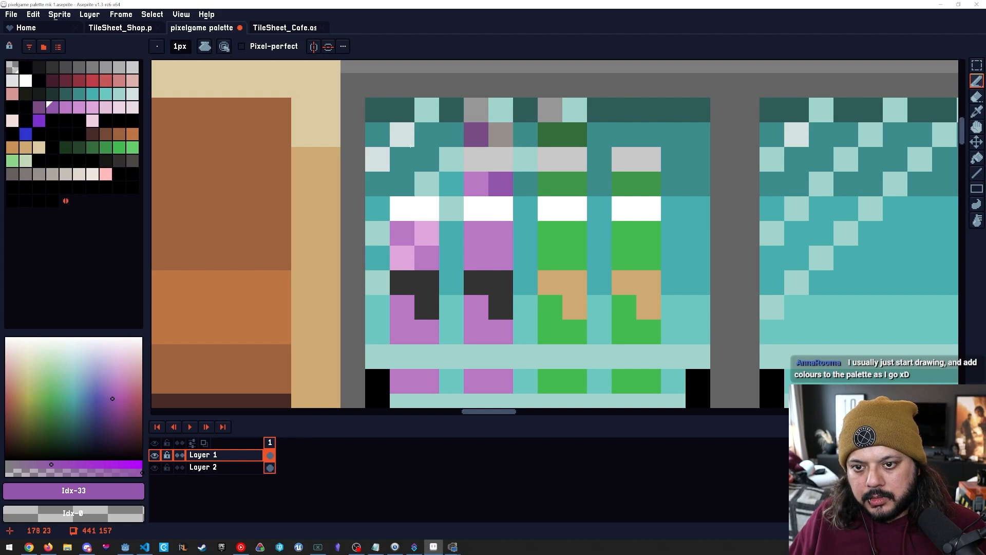
key(bracketleft)
click(500, 134)
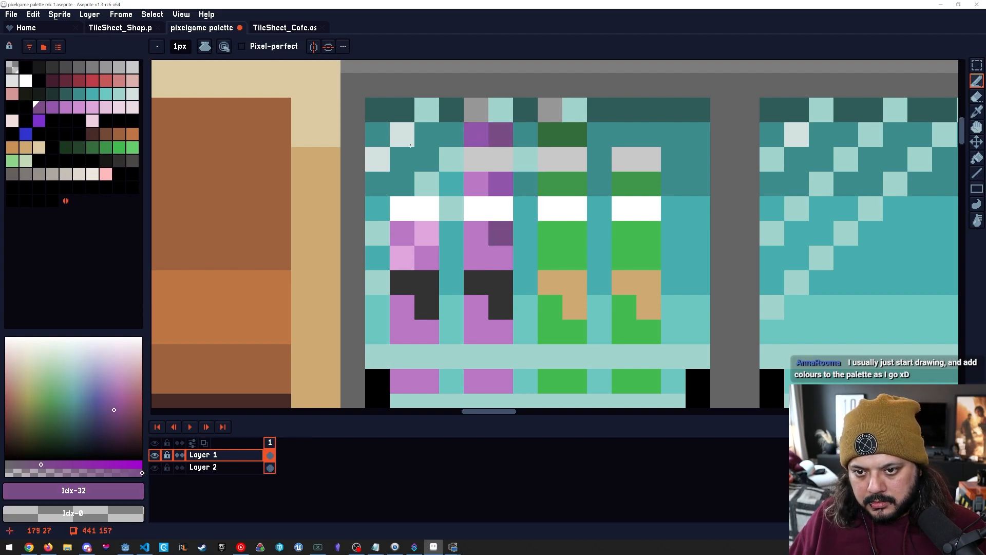
key(space)
drag(527, 195, 531, 231)
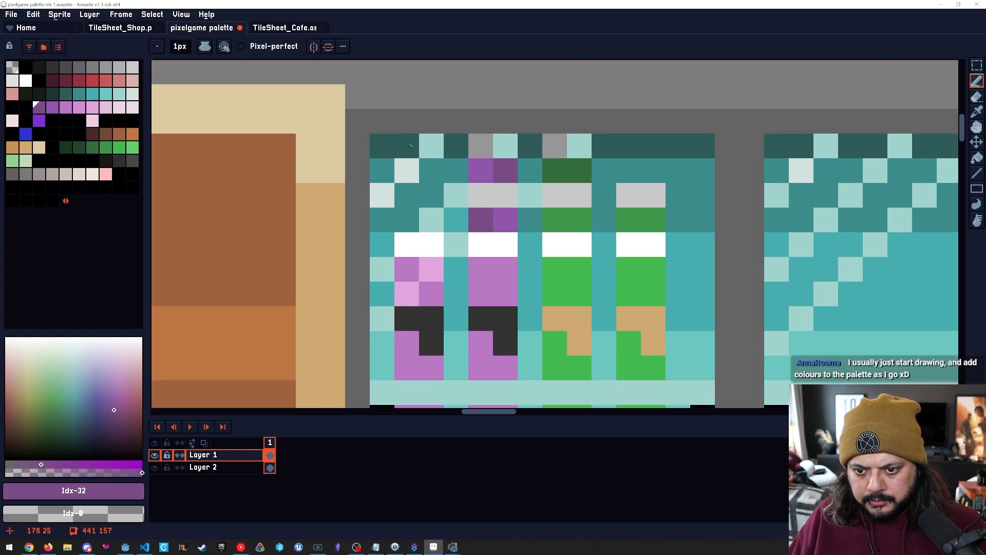
Recolour the upper pale band on the second purple bottle's neck with light grey, index 10, on the left and white, index 11, on the right.
alt+click(486, 247)
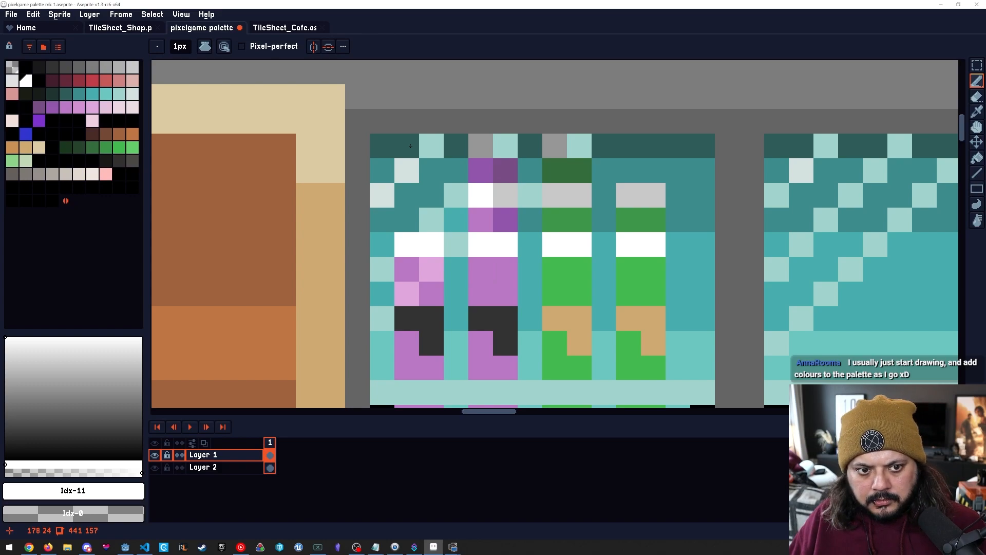
key([)
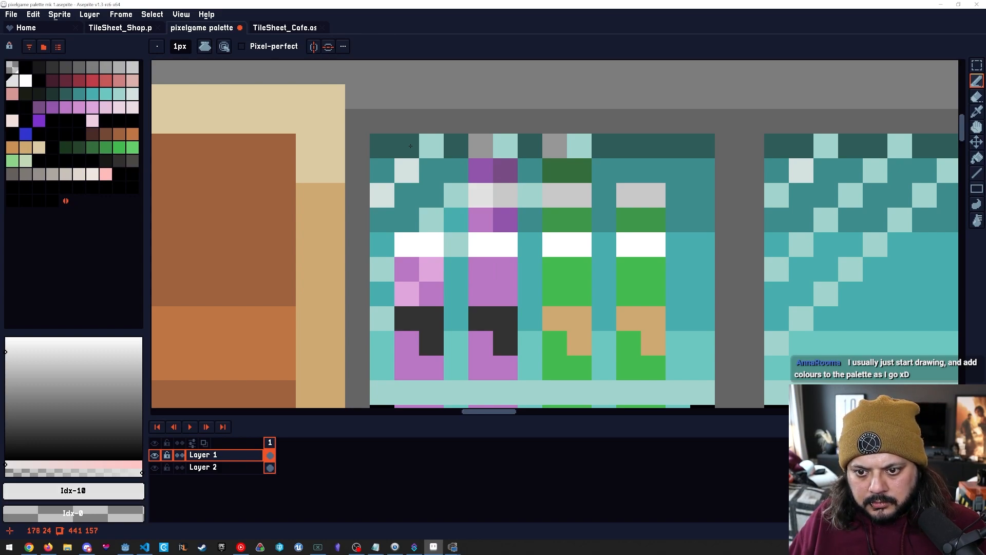
click(481, 196)
key(])
click(505, 195)
Recolour the second purple bottle's cap with greys, index 9 left and 10 right, and the taller green bottle's cap with index 10 and 9.
key([)
key([)
click(481, 146)
key(])
click(506, 146)
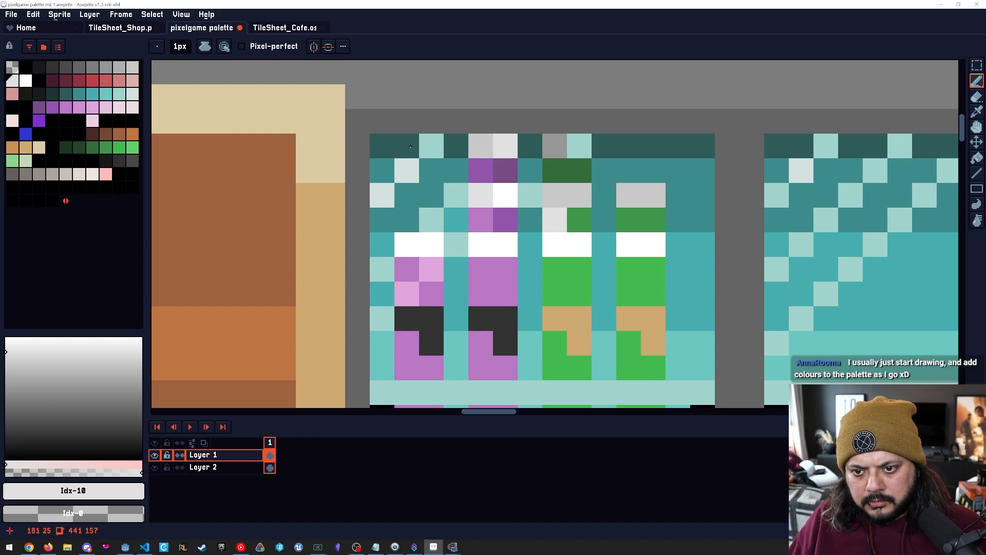
click(580, 146)
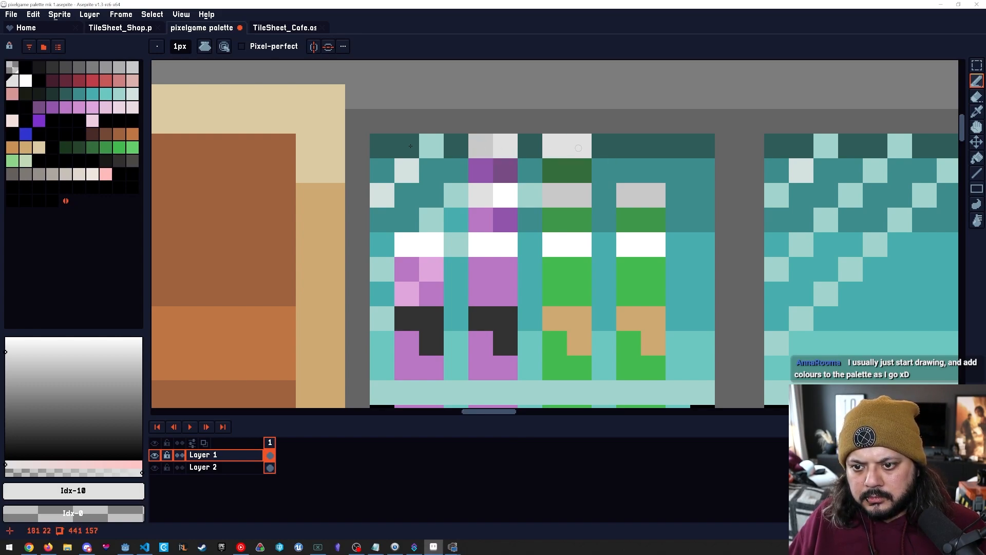
key([)
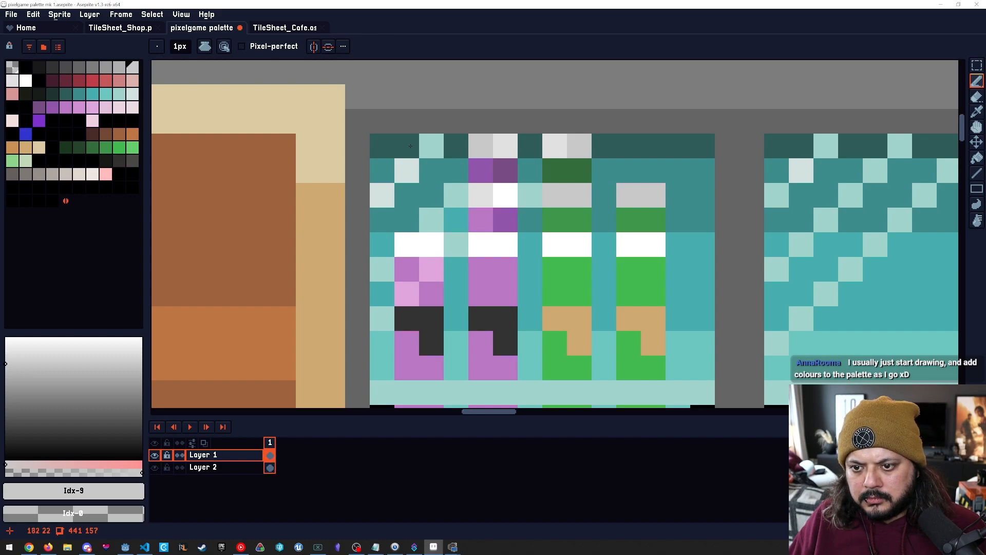
Recolour the grey neck bands of both green bottles with light grey, index 10.
mouse_move(554, 294)
mouse_down()
mouse_move(586, 270)
mouse_move(552, 281)
mouse_move(493, 263)
mouse_up()
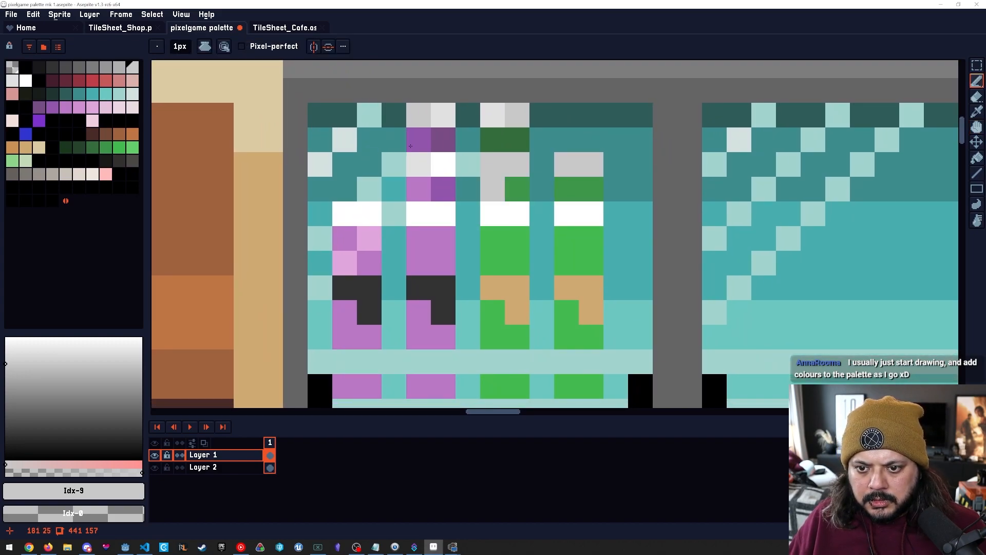
alt+click(414, 138)
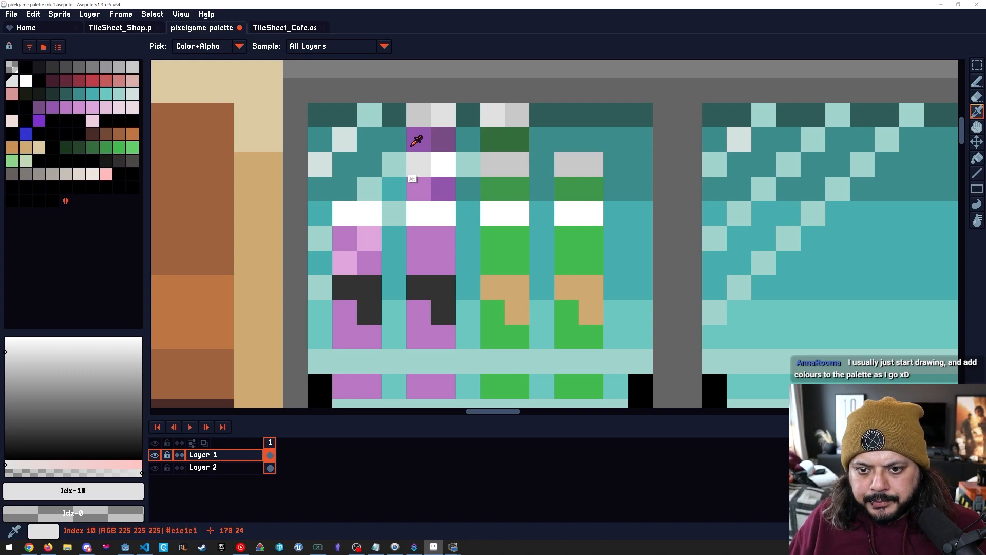
key(alt)
drag(493, 164, 590, 164)
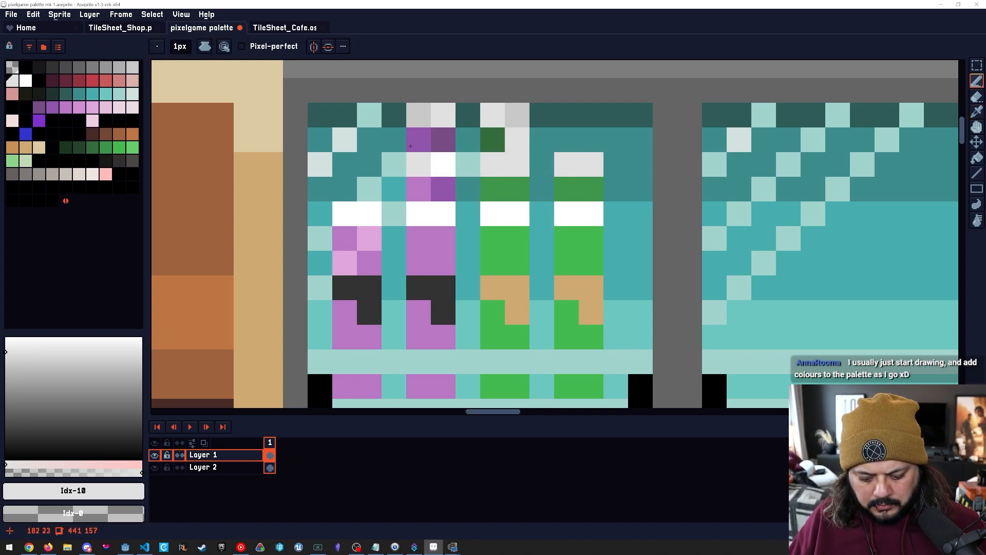
key(9)
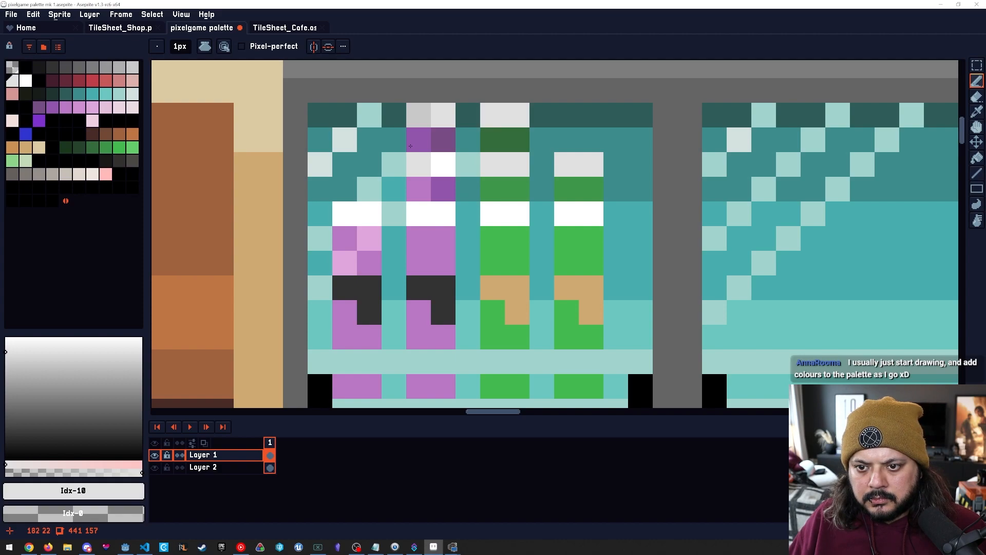
alt+click(493, 115)
mouse_move(505, 211)
mouse_down()
mouse_move(491, 202)
mouse_move(477, 208)
mouse_up()
Fill the first cabinet tile's pale upper shelf strip and black base frame with grey, index 8.
scroll(502, 284, down, 4)
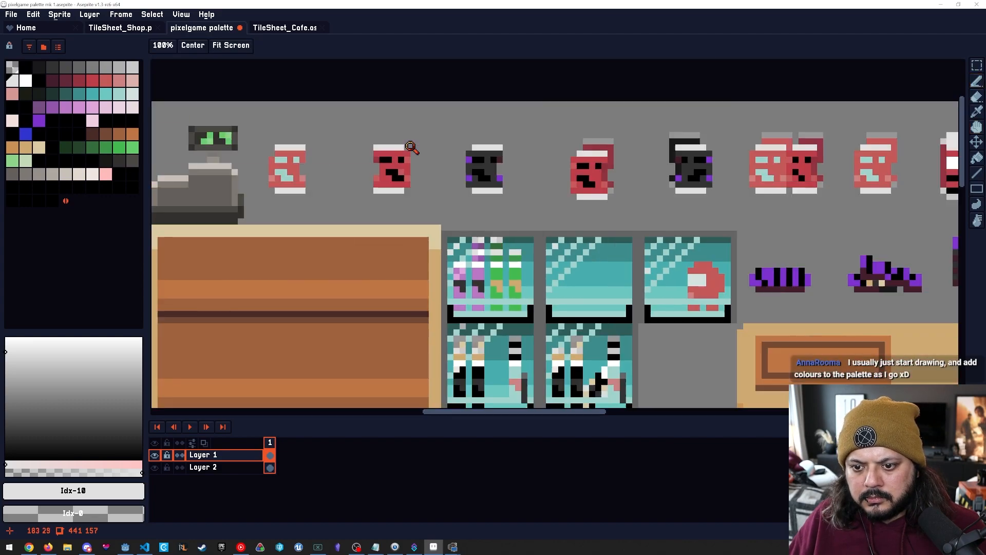
drag(502, 285, 485, 162)
drag(455, 201, 498, 221)
drag(499, 221, 536, 229)
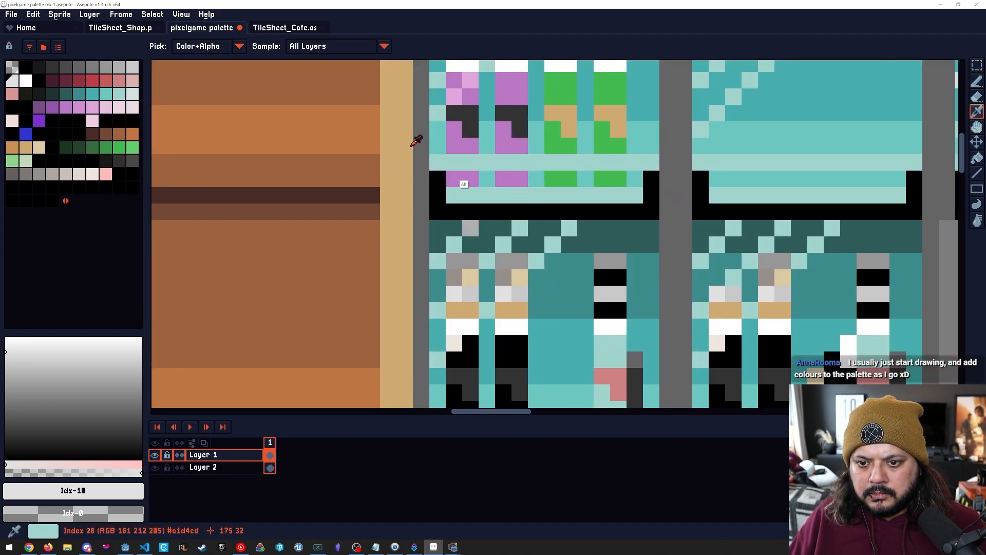
alt+click(465, 159)
drag(446, 105, 410, 148)
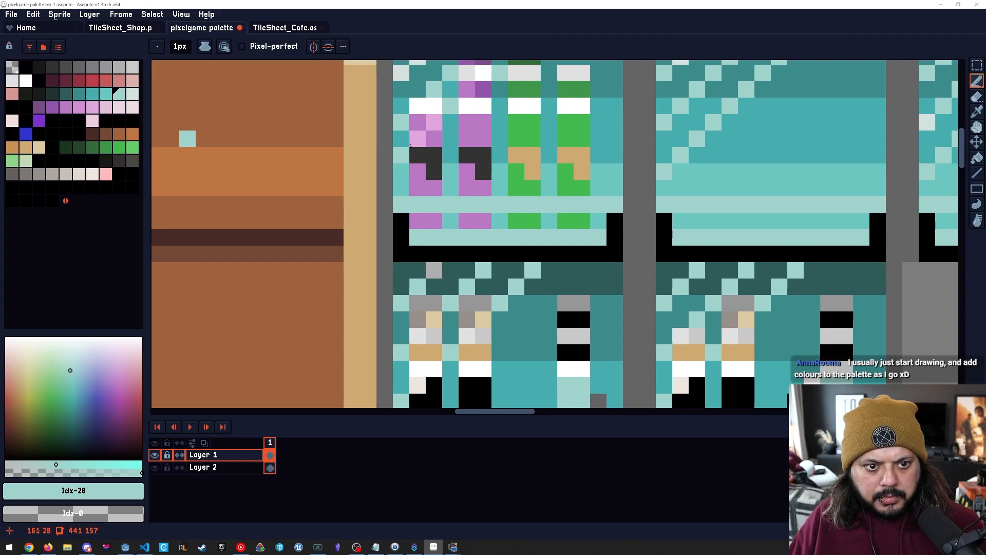
alt+click(483, 336)
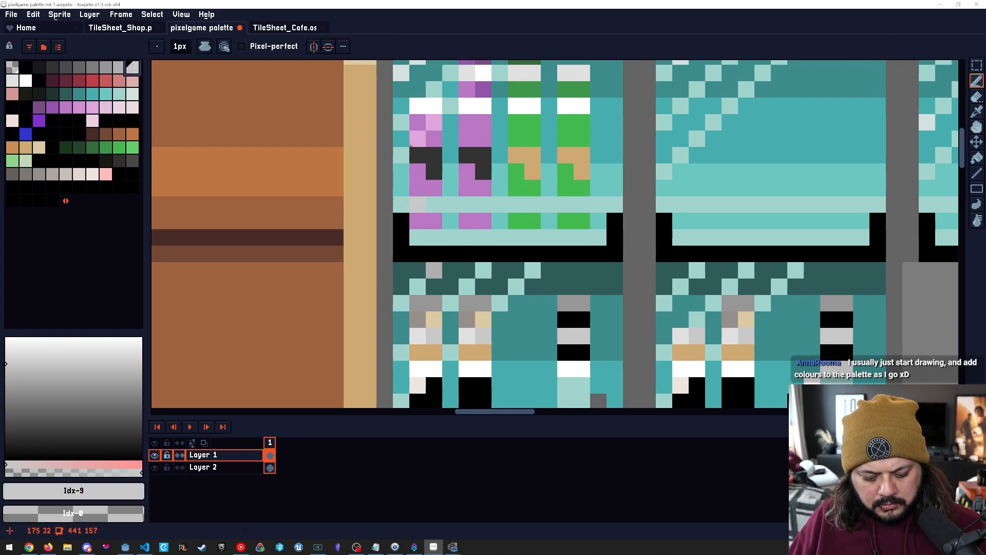
key(g)
click(409, 149)
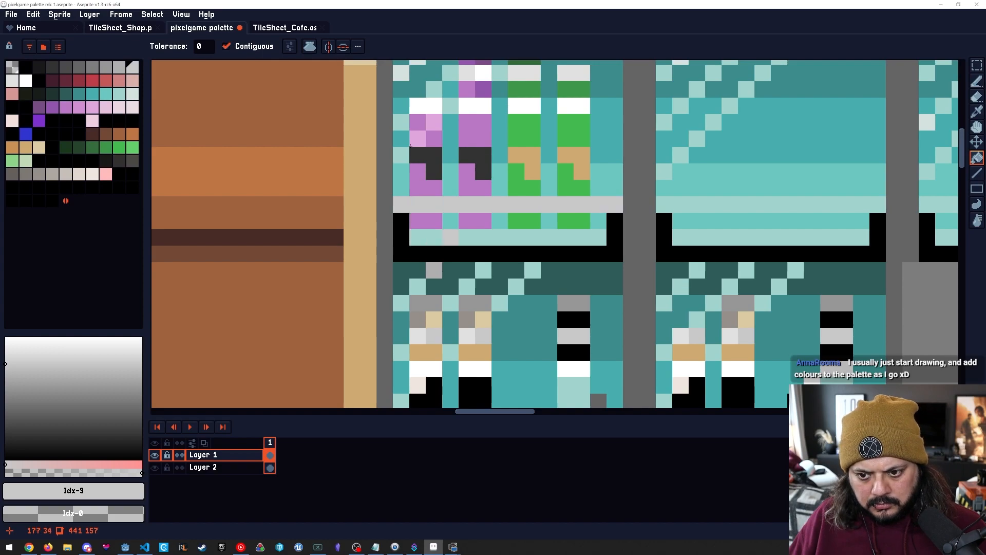
click(401, 254)
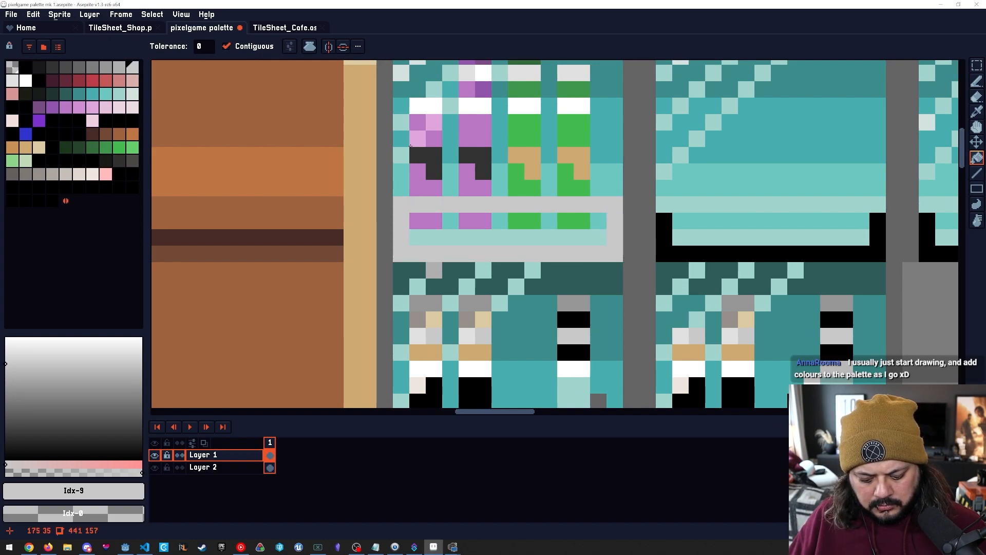
key([)
click(405, 256)
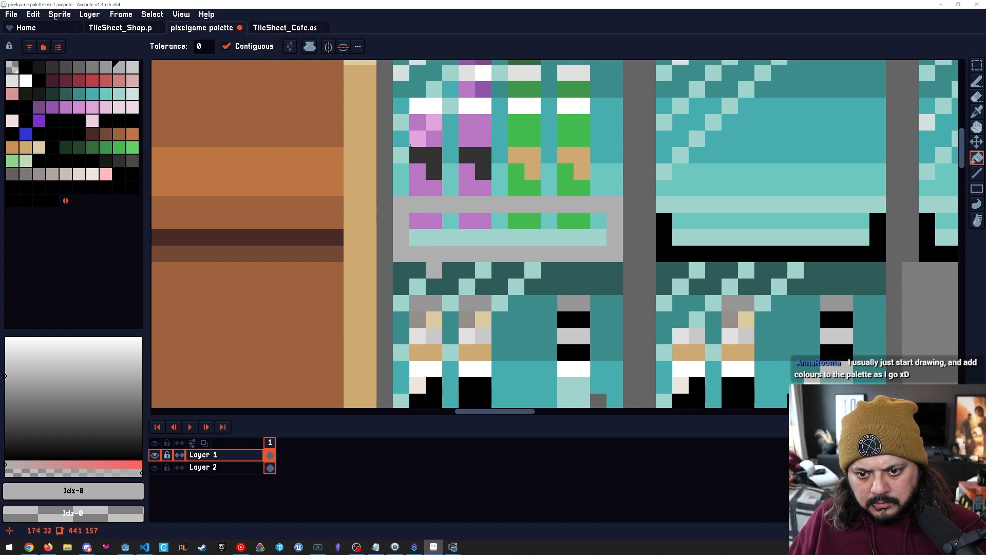
Draw a lighter grey line, index 9, along the full width of the first cabinet tile's upper shelf strip.
key(])
key(b)
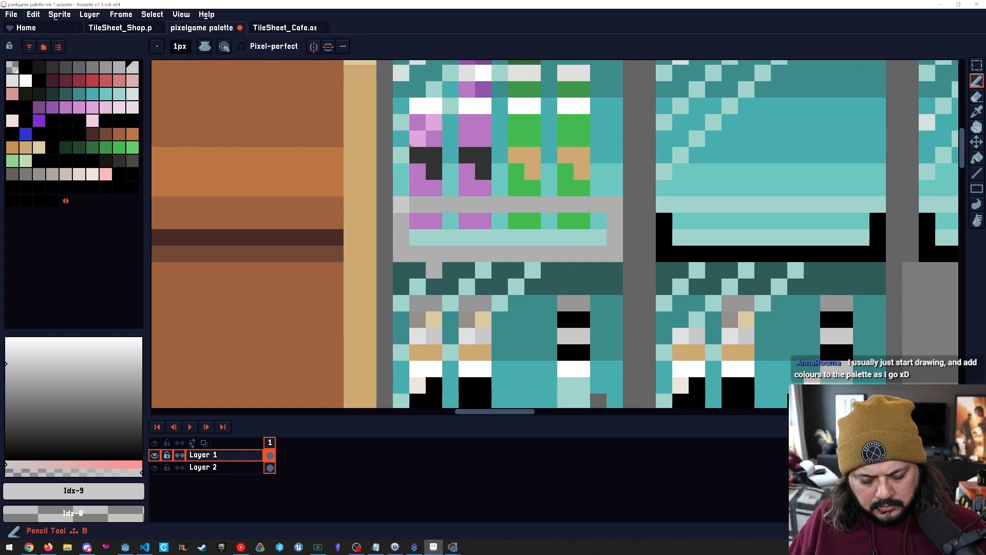
drag(402, 207, 614, 208)
Switch the pencil to Shading ink with the grey ramp and darken the first tile's shelf strip and base frame by one shade.
drag(581, 287, 473, 284)
scroll(411, 147, up, 2)
key(b)
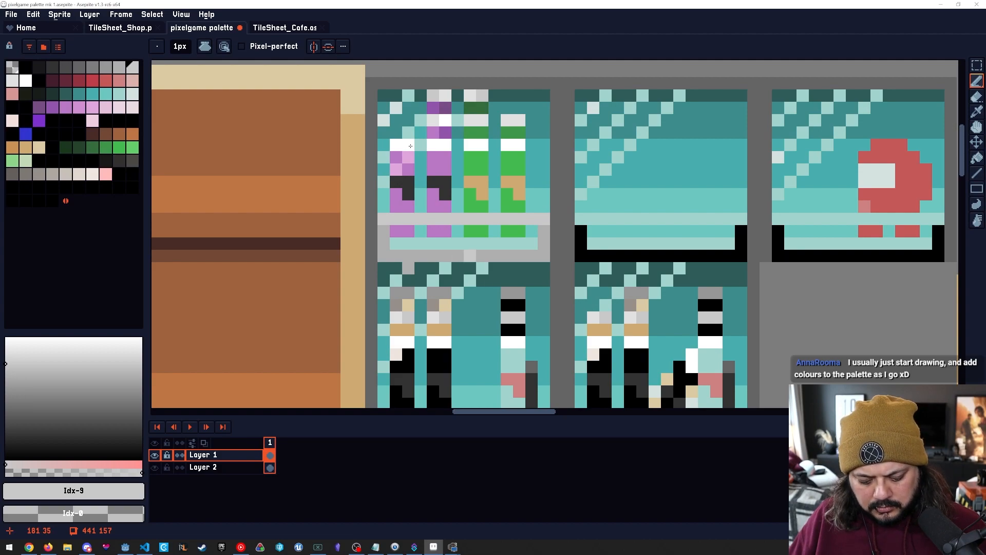
key([)
drag(120, 67, 133, 67)
click(205, 47)
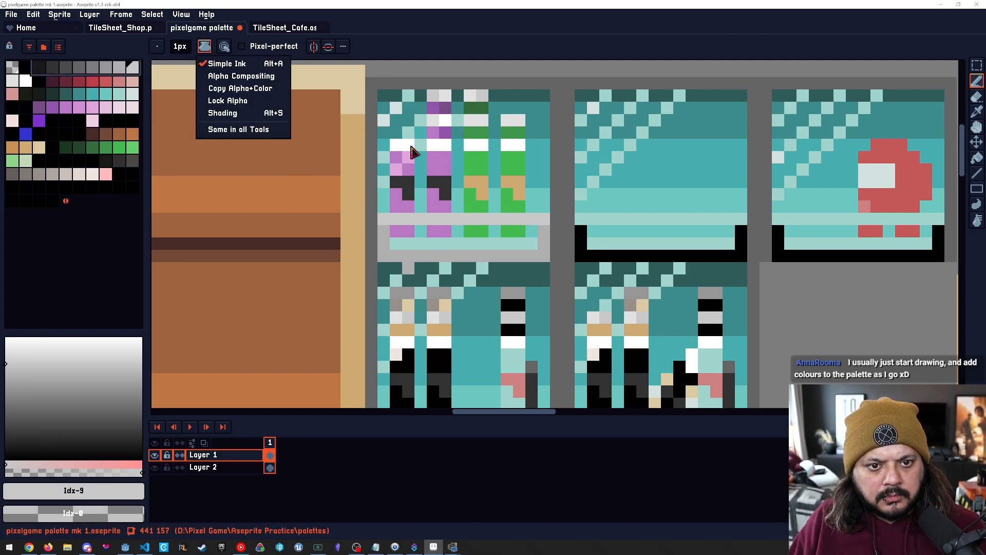
click(232, 111)
mouse_move(409, 231)
mouse_down()
mouse_move(384, 232)
mouse_move(420, 218)
mouse_move(445, 256)
mouse_move(483, 256)
mouse_move(532, 219)
mouse_up()
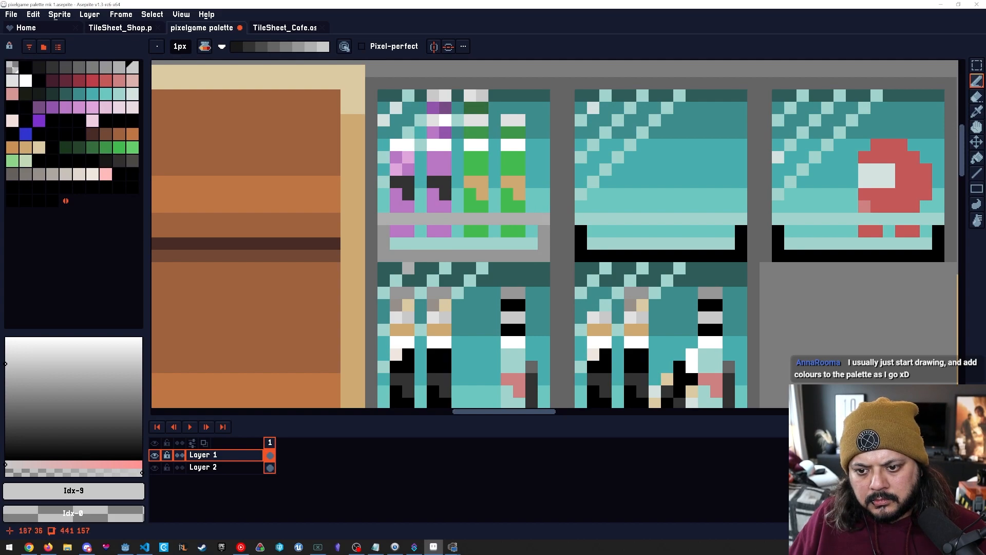
Darken the first cabinet tile's shelf strip and base frame by another grey shade, to index 7 and index 6.
scroll(411, 147, down, 5)
scroll(410, 147, up, 5)
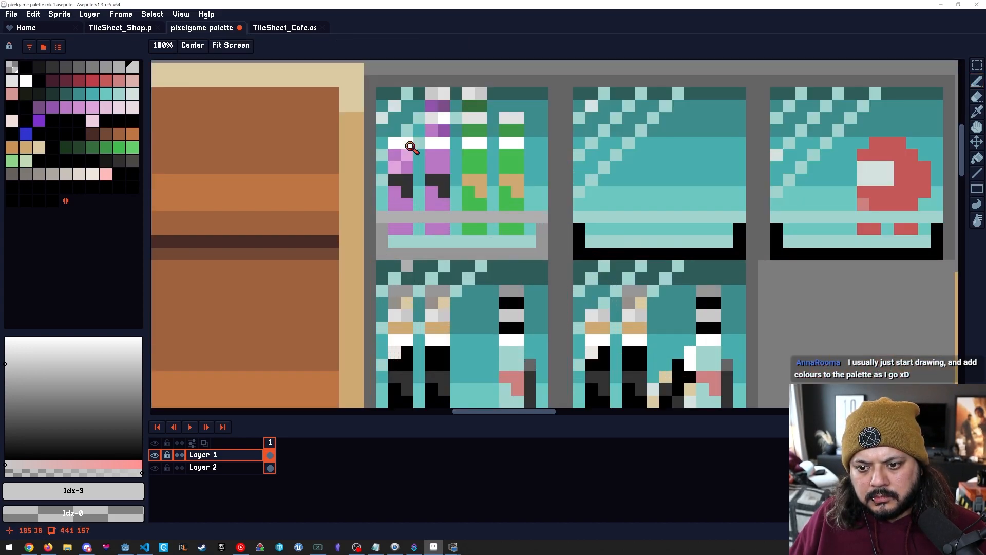
scroll(411, 148, down, 3)
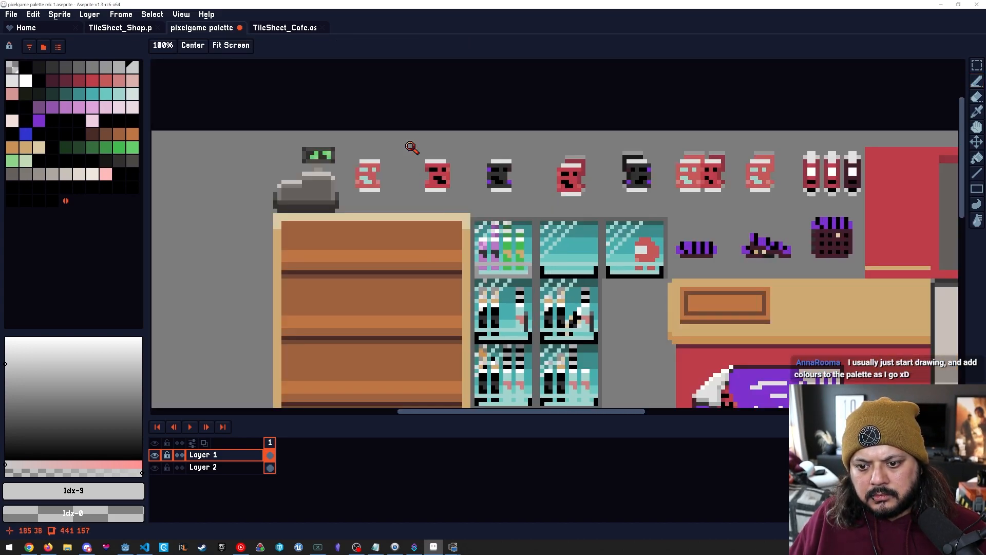
scroll(411, 147, up, 3)
key(b)
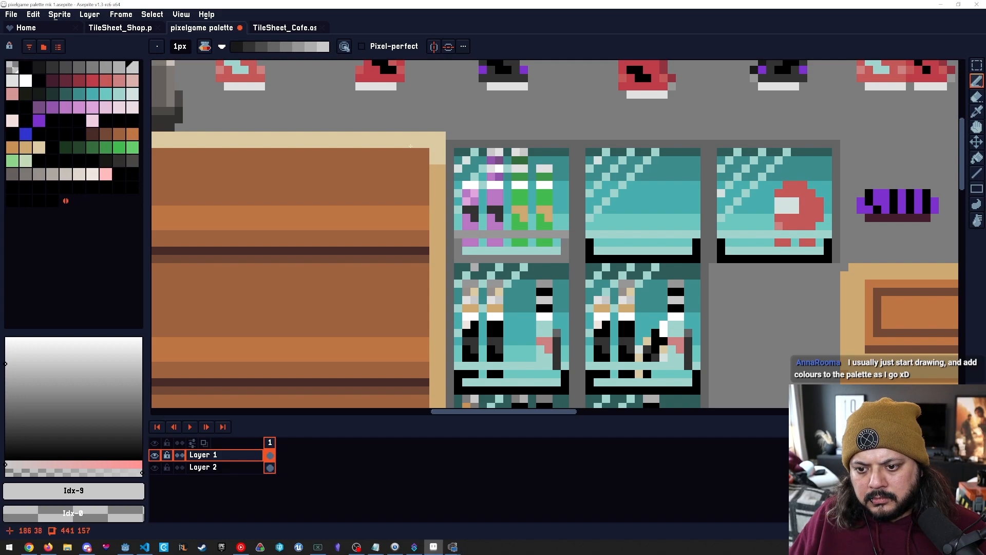
key(z)
scroll(411, 148, down, 3)
scroll(411, 148, up, 3)
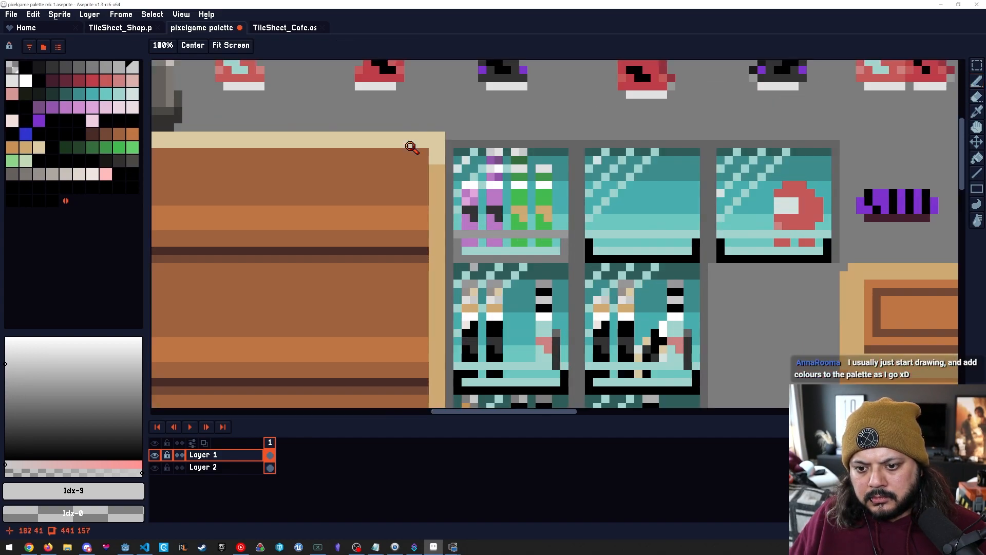
key(b)
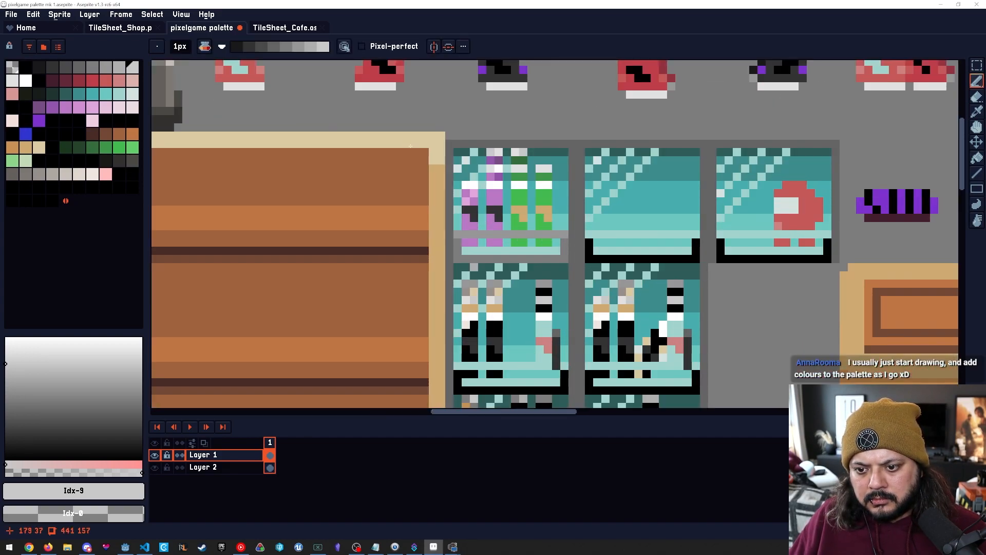
drag(506, 259, 561, 259)
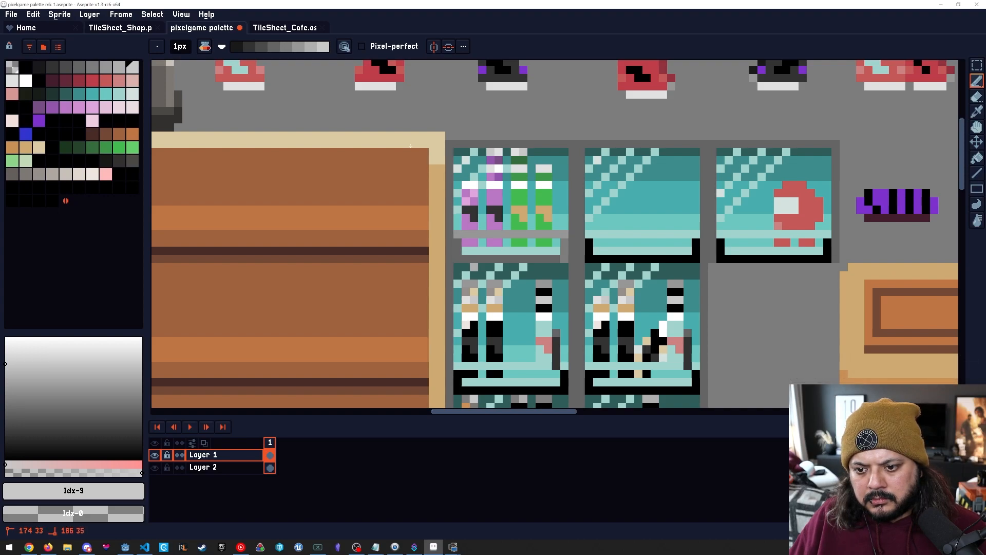
Return the pencil to Simple Ink and recolour the pale inner strip at the first cabinet tile's base with grey, index 7.
scroll(411, 146, down, 4)
scroll(411, 146, up, 3)
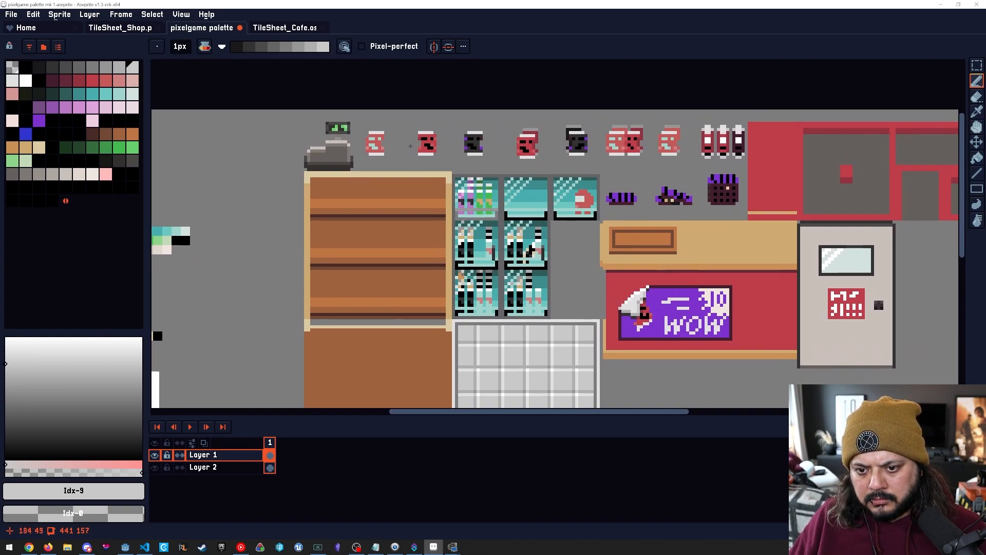
scroll(411, 146, up, 4)
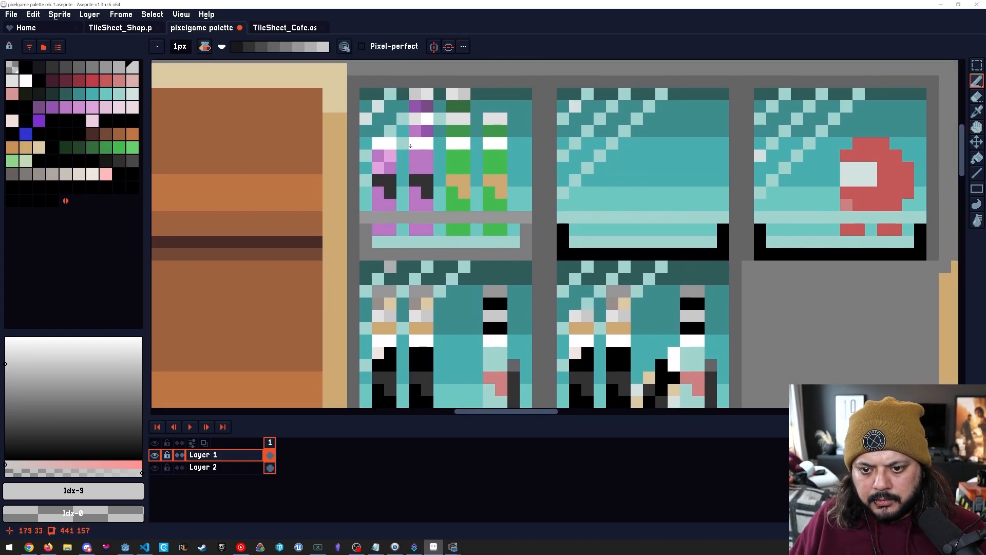
click(205, 46)
click(226, 64)
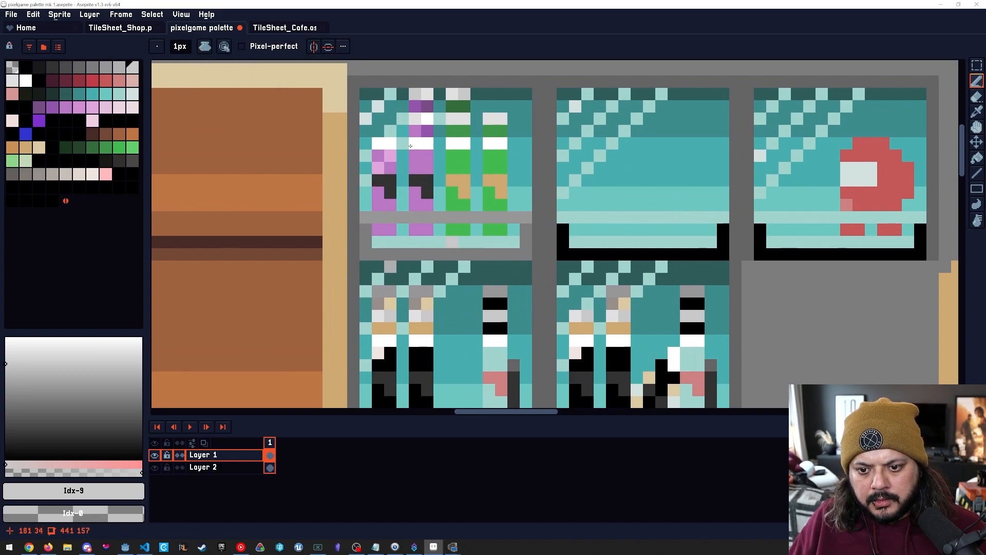
alt+click(452, 254)
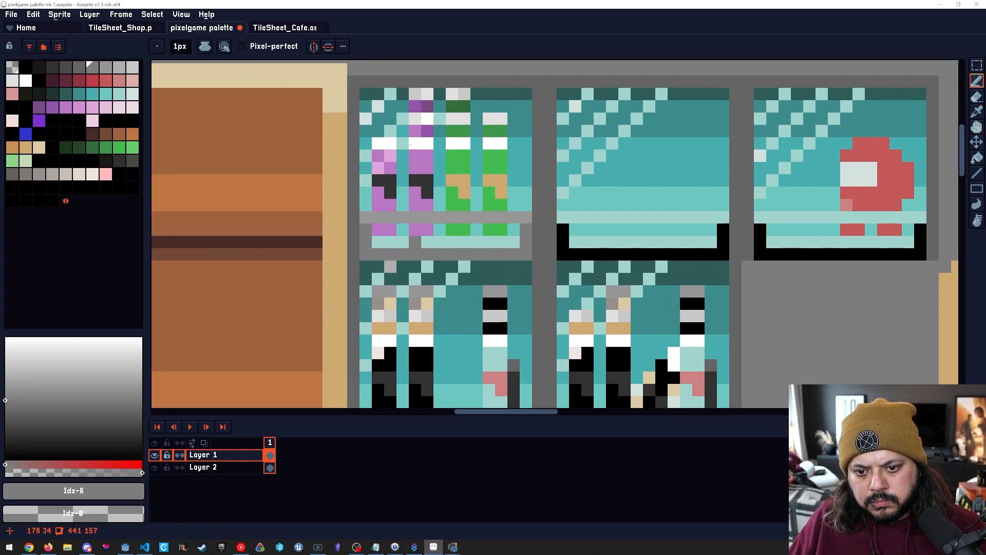
key(bracketleft)
key(bracketright)
key(bracketright)
click(378, 242)
shift+click(512, 242)
key(space)
mouse_move(484, 279)
mouse_down()
mouse_move(444, 270)
mouse_move(454, 269)
mouse_up()
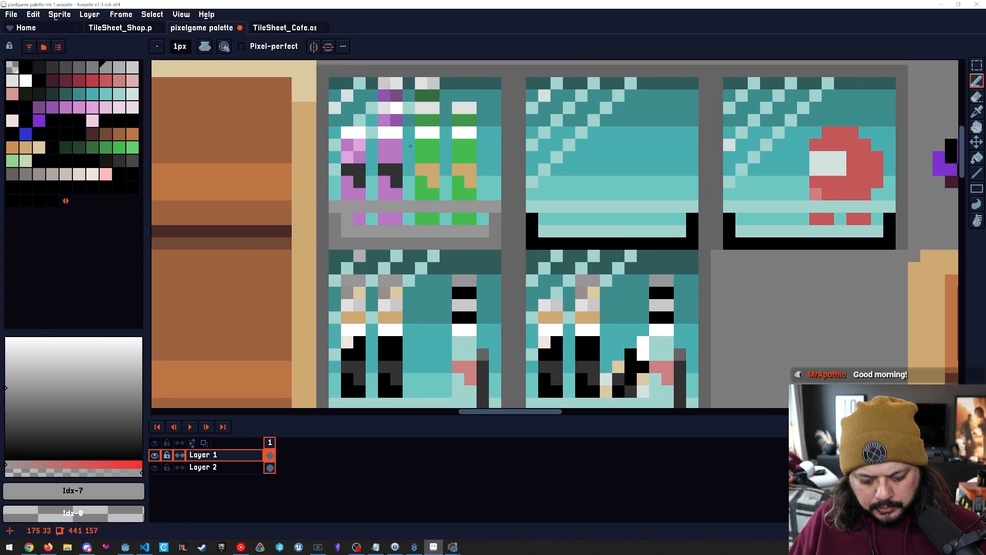
Select the first cabinet tile's grey shelf strip and base frame, 14 by 4 pixels, and duplicate it across the other top-row tiles.
key(m)
mouse_move(335, 206)
mouse_down()
mouse_move(501, 206)
mouse_move(496, 244)
mouse_up()
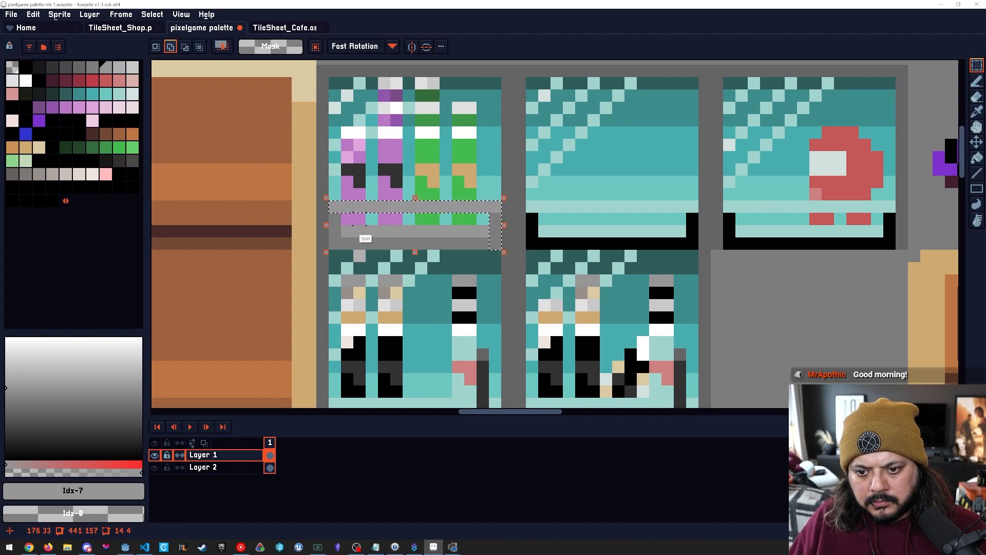
drag(335, 220, 479, 243)
drag(400, 238, 582, 247)
Place a copy of the grey shelf and frame at the base of the second row's right-hand cabinet tile.
key(space)
drag(410, 146, 403, 136)
key(Down)
key(Down)
key(Down)
key(Down)
key(Right)
key(Down)
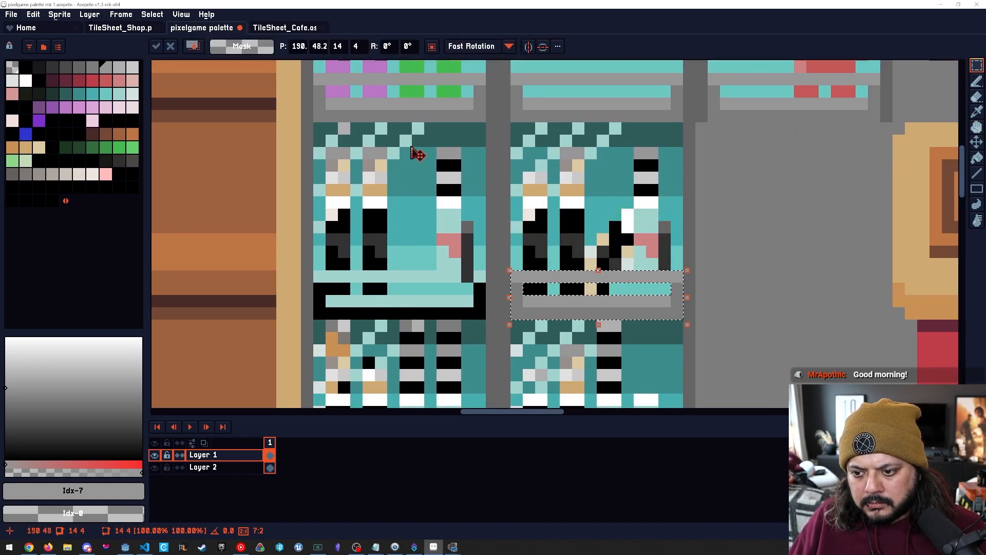
Duplicate the grey shelf and frame onto the base of the second row's left-hand cabinet tile.
key(ctrl+c)
key(ctrl+v)
key(Left)
key(Left)
key(Left)
key(Left)
key(Left)
key(Left)
key(Left)
key(Left)
key(Left)
key(Left)
key(Left)
key(Left)
key(Left)
key(Left)
key(Left)
key(Left)
Place the grey shelf and frame over the black base of the third row's left-hand cabinet tile.
key(space)
drag(418, 296, 410, 135)
key(Down)
key(Down)
key(Down)
key(Down)
key(Down)
key(Down)
key(Down)
key(Down)
key(Down)
key(Down)
key(Down)
key(Down)
key(Down)
key(Down)
key(Down)
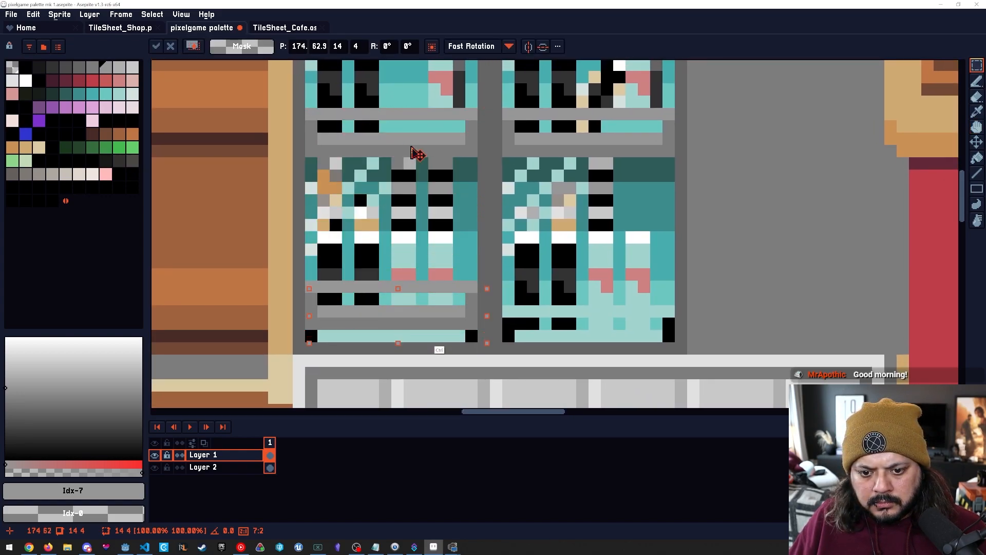
key(Down)
Duplicate the grey shelf and frame onto the third row's right-hand cabinet tile, return to the pencil and save the file.
drag(429, 356, 639, 363)
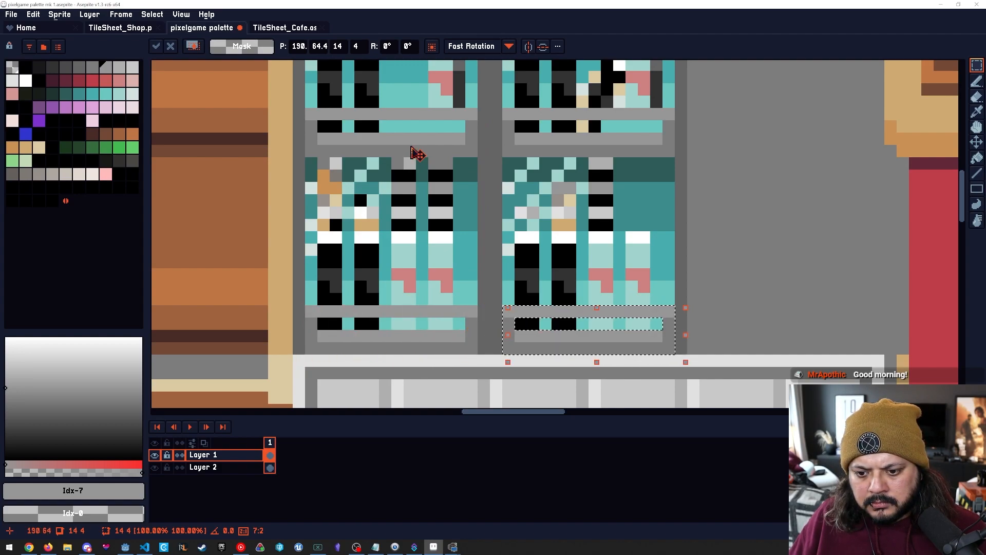
alt+click(411, 147)
key(b)
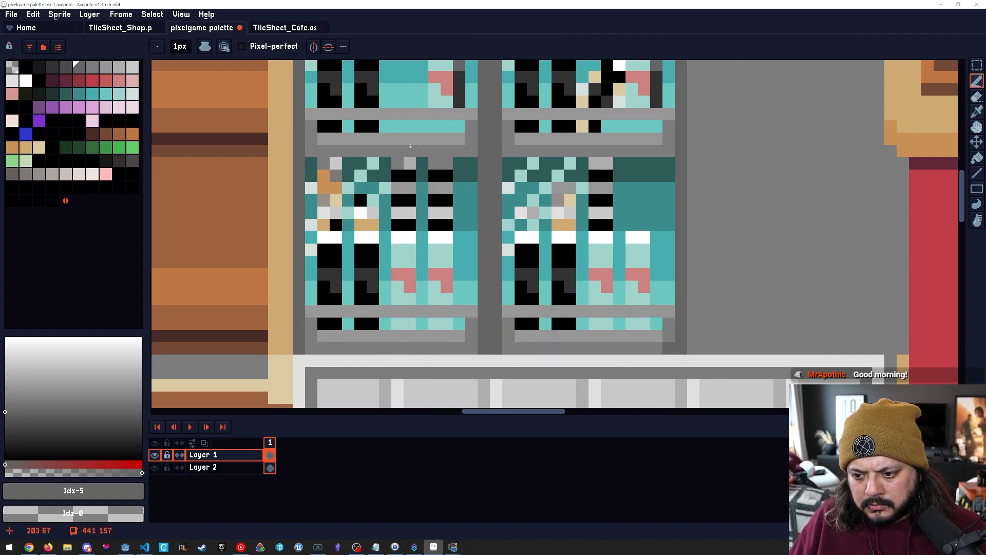
drag(558, 324, 553, 353)
scroll(564, 353, down, 4)
drag(532, 307, 483, 291)
key(ctrl+s)
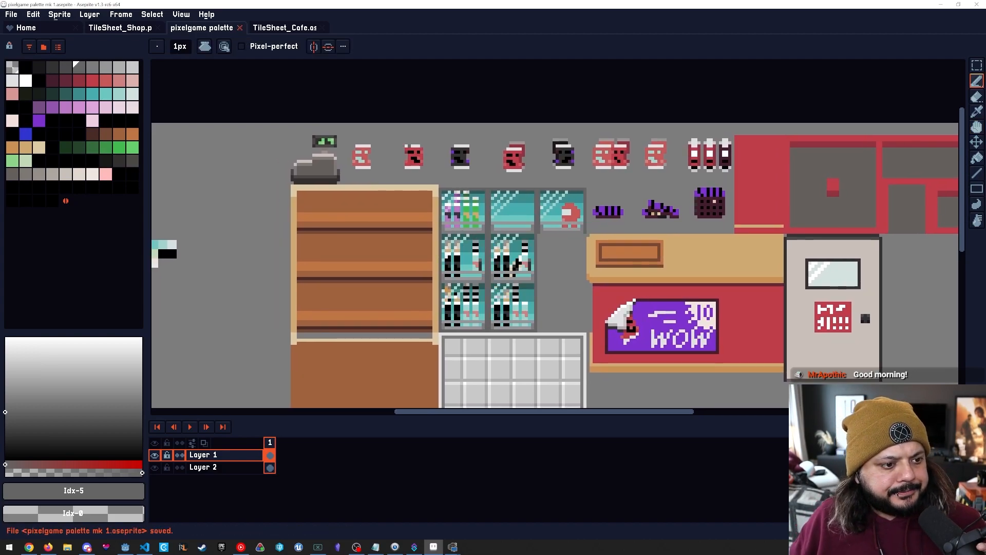
Recolour the pale teal bottle body in the second row's first cabinet tile with green, index 68.
mouse_move(409, 204)
mouse_down()
mouse_move(410, 145)
mouse_move(437, 187)
mouse_up()
drag(497, 213, 535, 213)
alt+click(518, 195)
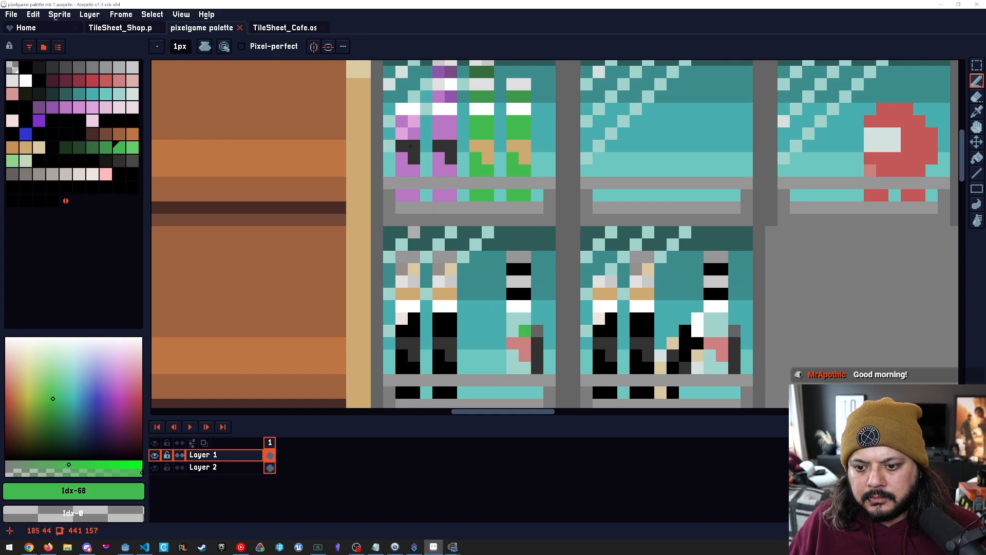
click(513, 331)
click(513, 318)
click(513, 367)
click(513, 356)
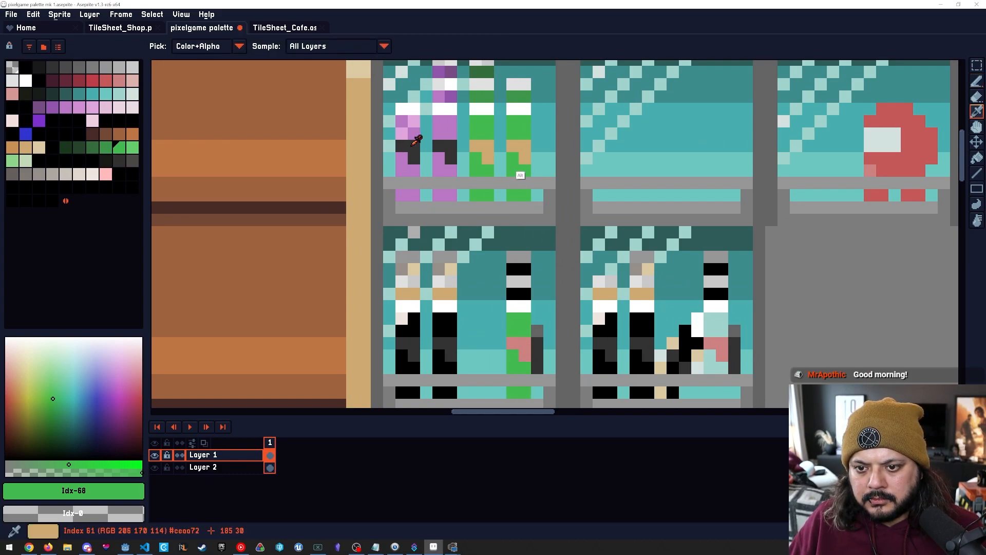
Recolour the pink label on the second row's green bottle with tan, index 61.
alt+click(481, 146)
alt+click(412, 145)
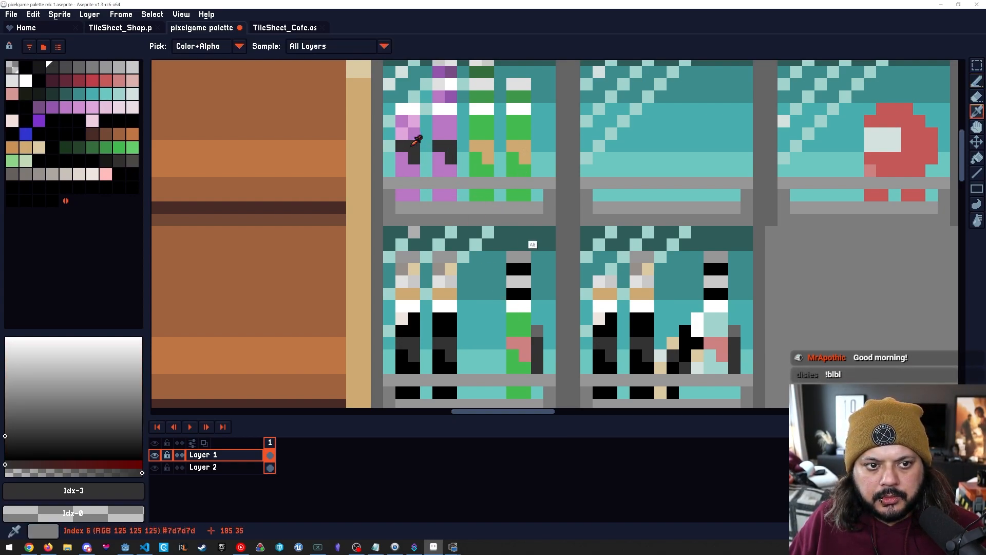
key(space)
drag(444, 186, 410, 147)
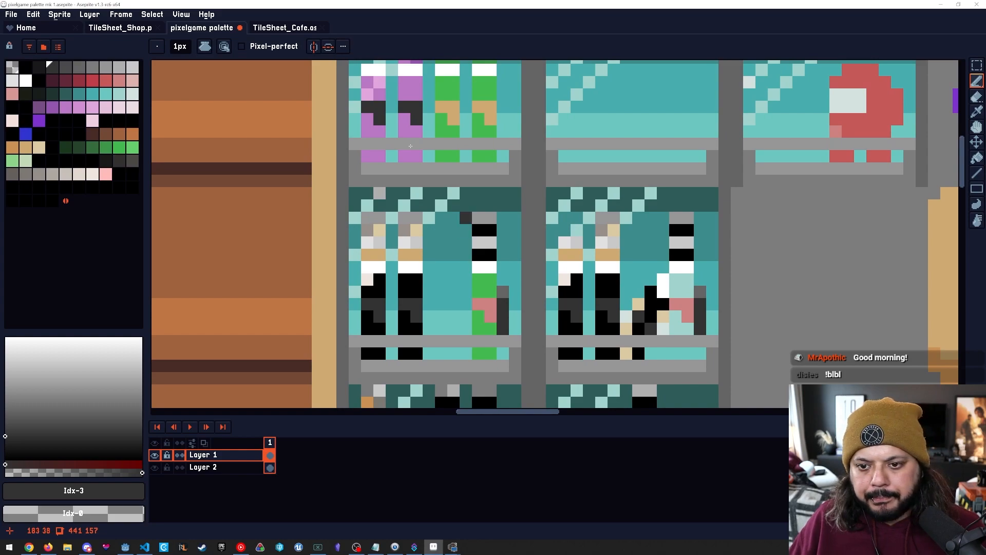
alt+click(489, 111)
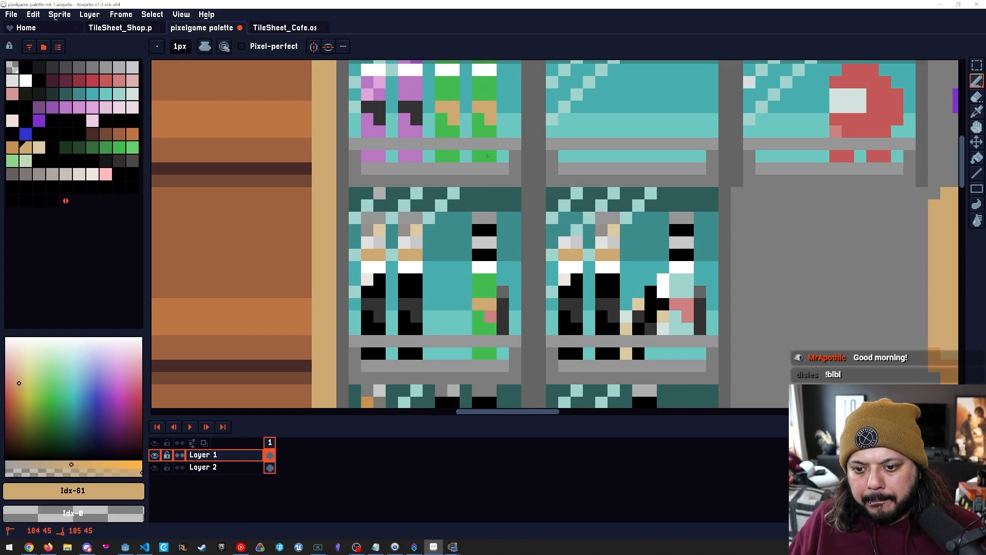
Recolour the green bottle's black neck bands with darker greens, index 67 for the lower and index 66 for the upper.
alt+click(487, 156)
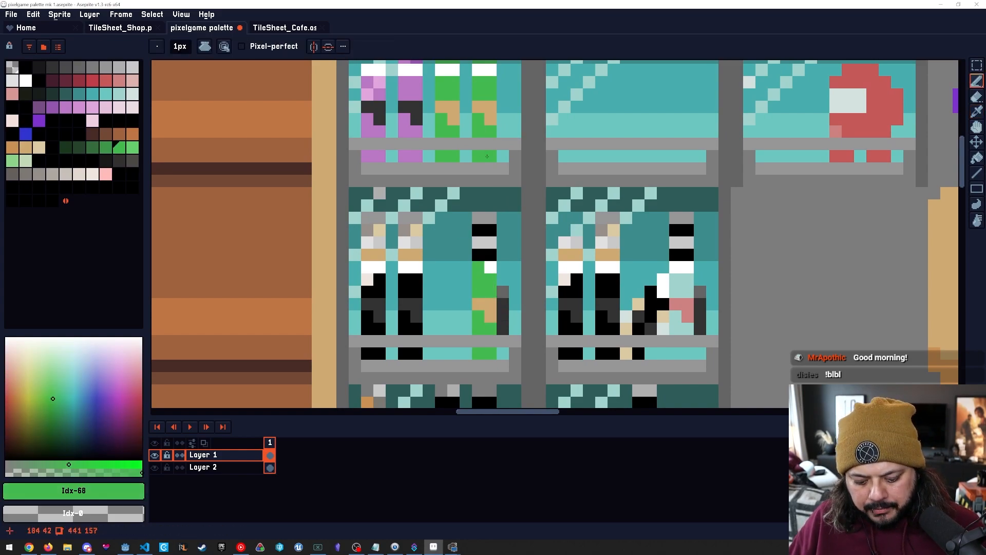
key(9)
key(9)
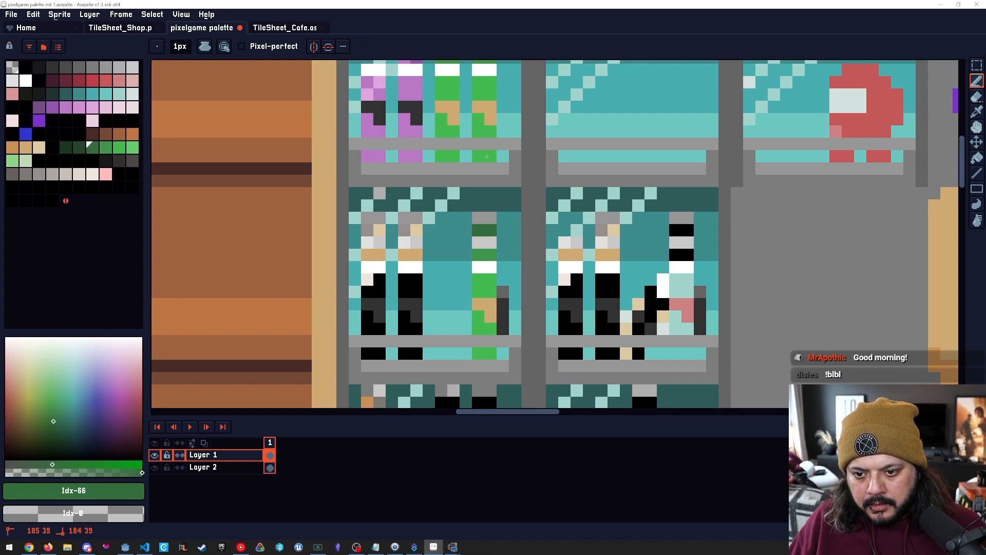
drag(417, 255, 495, 279)
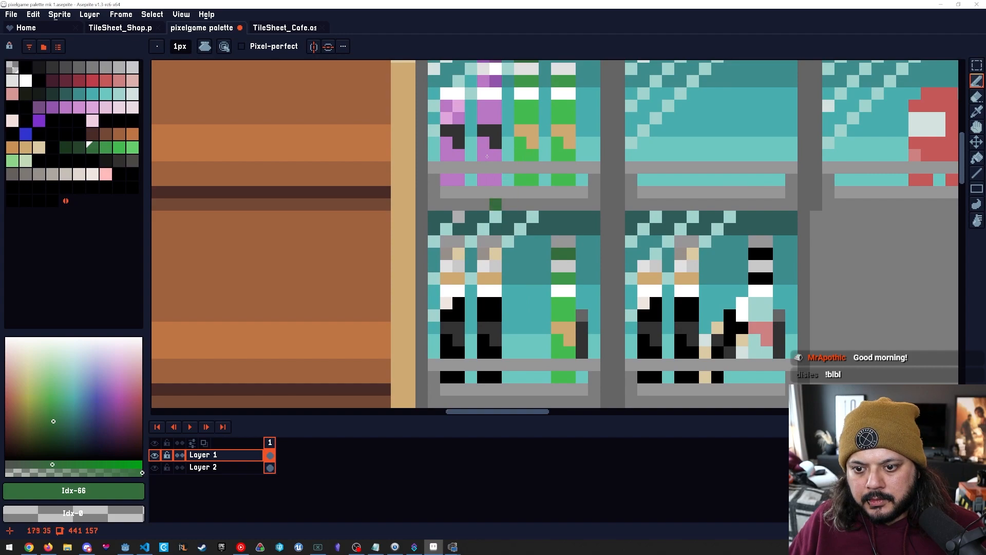
Recolour the black bodies of the two left bottles in the second row's first tile with dark red, index 15.
alt+click(489, 123)
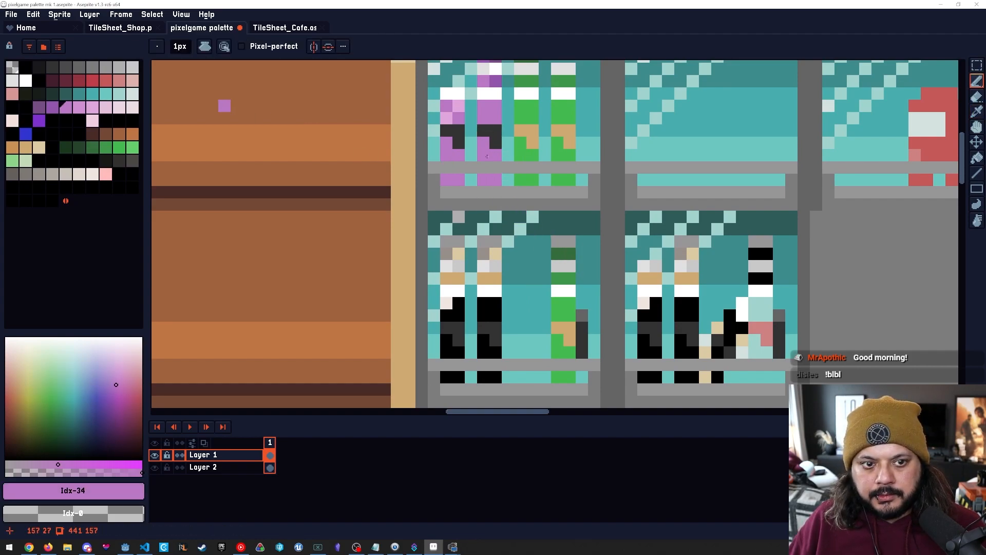
click(79, 80)
click(483, 303)
drag(484, 304, 496, 303)
mouse_move(483, 340)
mouse_down()
mouse_move(496, 377)
mouse_move(447, 377)
mouse_move(458, 352)
mouse_up()
click(483, 377)
click(459, 377)
click(446, 377)
click(446, 340)
click(446, 316)
drag(458, 315, 458, 303)
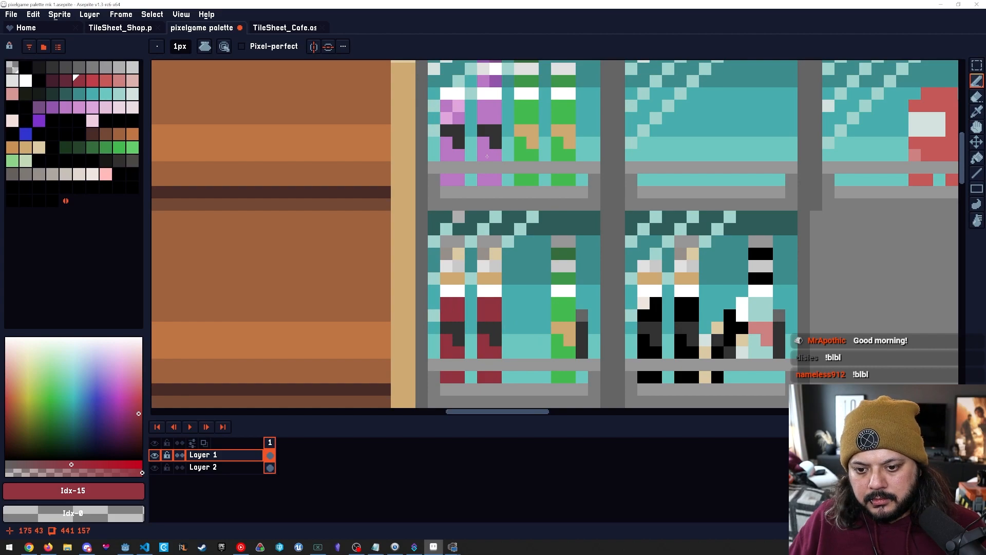
Add a lighter red highlight pixel, index 16, at the upper left of the first red bottle's body.
key(bracketleft)
key(bracketright)
key(bracketright)
click(446, 303)
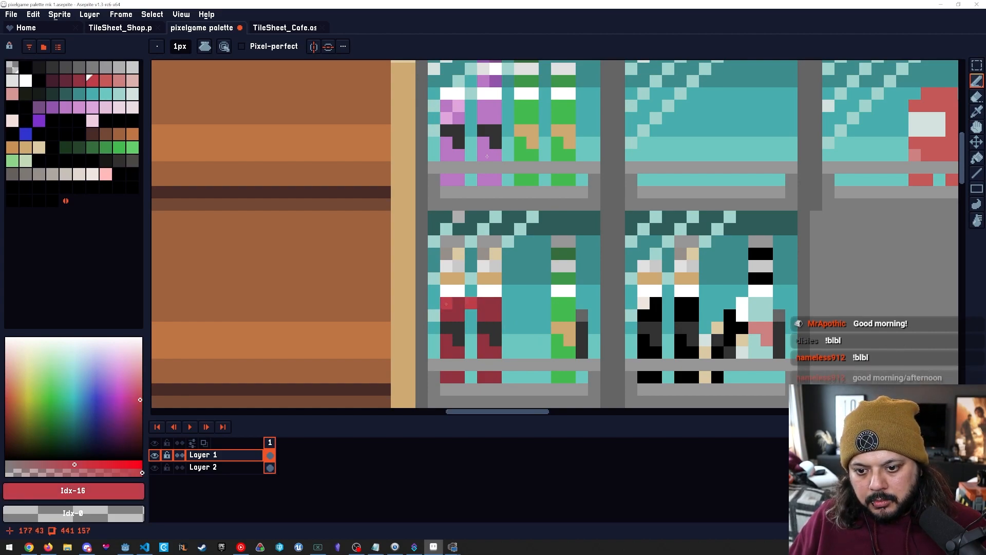
key(ctrl+space)
click(475, 297)
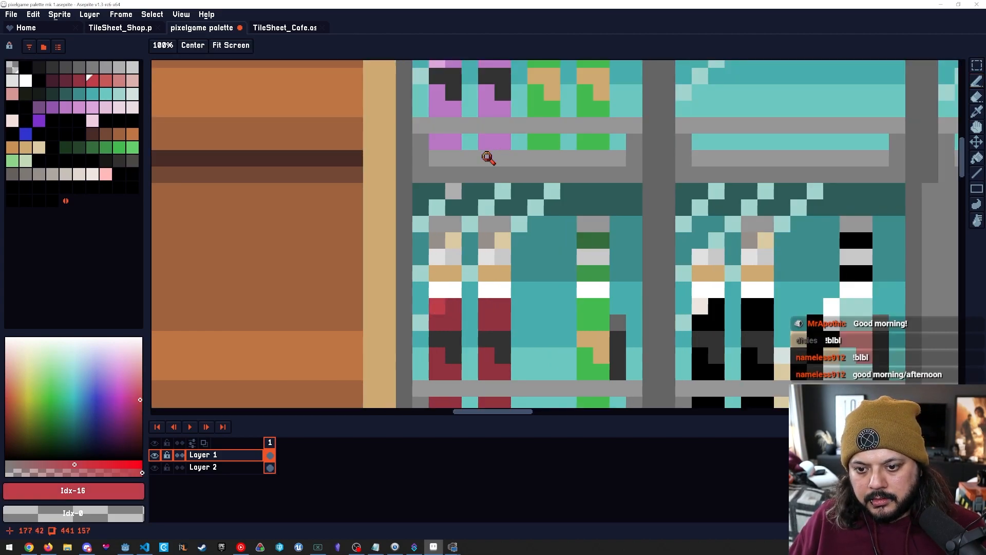
Recolour the first red bottle's tan lower neck band with index 14 on its left and index 15 on its right.
key(space)
drag(501, 289, 530, 313)
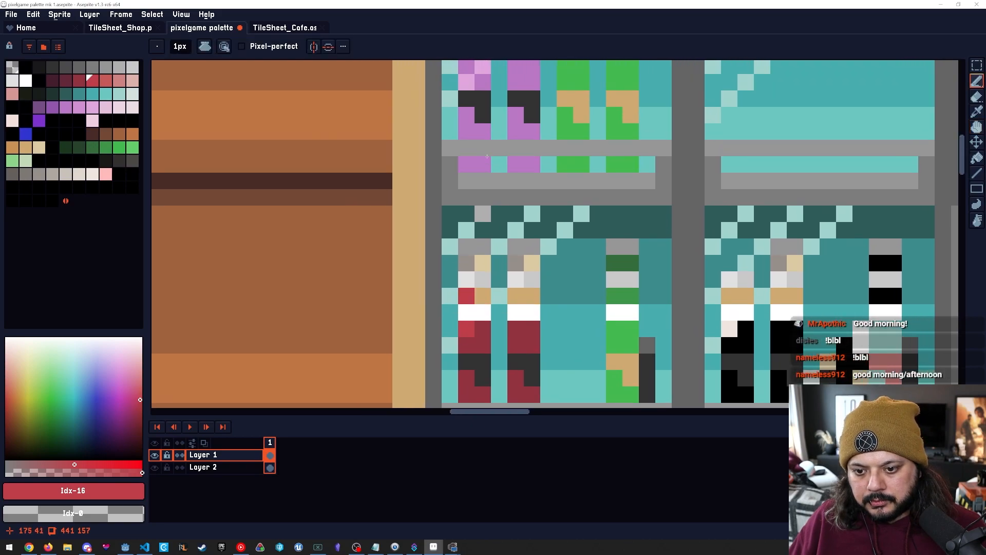
key(bracketleft)
key(bracketleft)
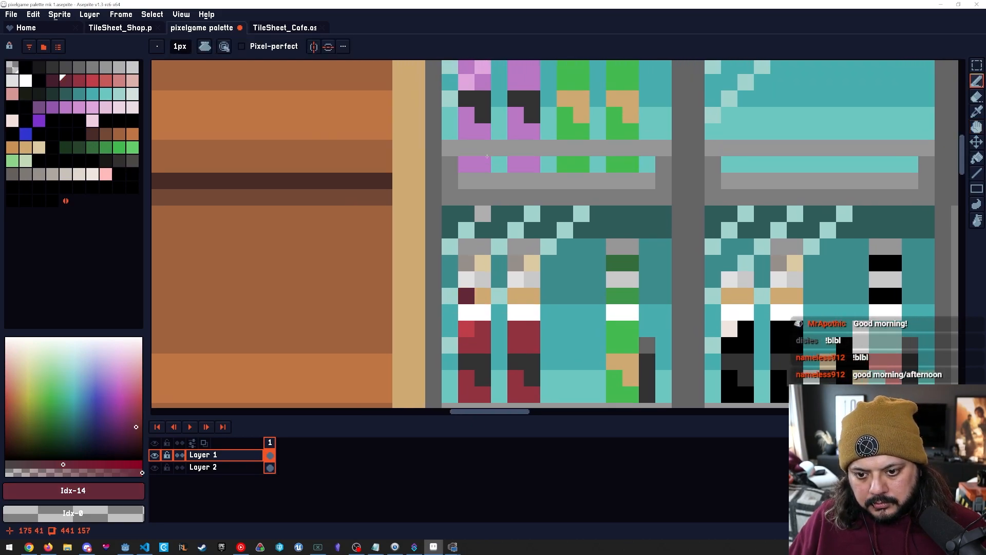
key(bracketright)
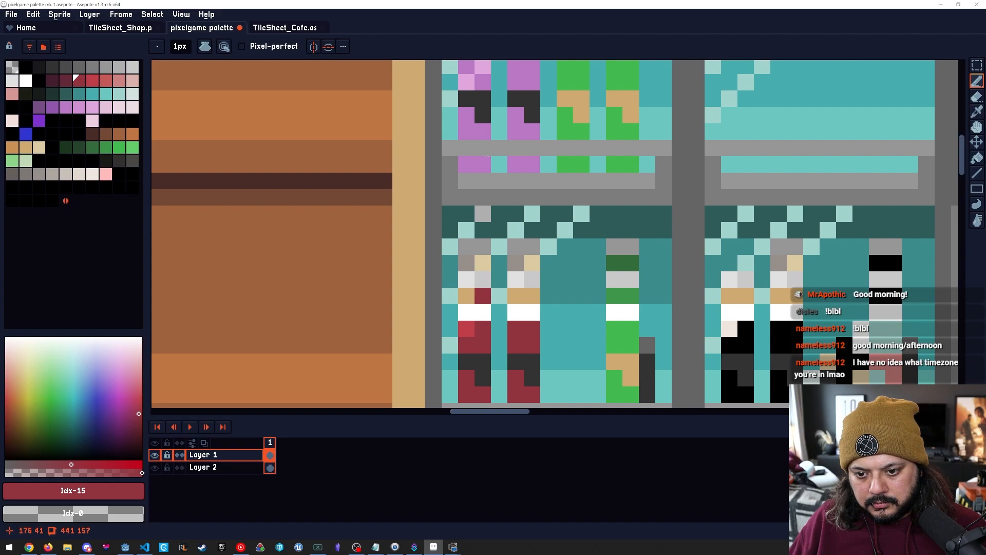
key(bracketleft)
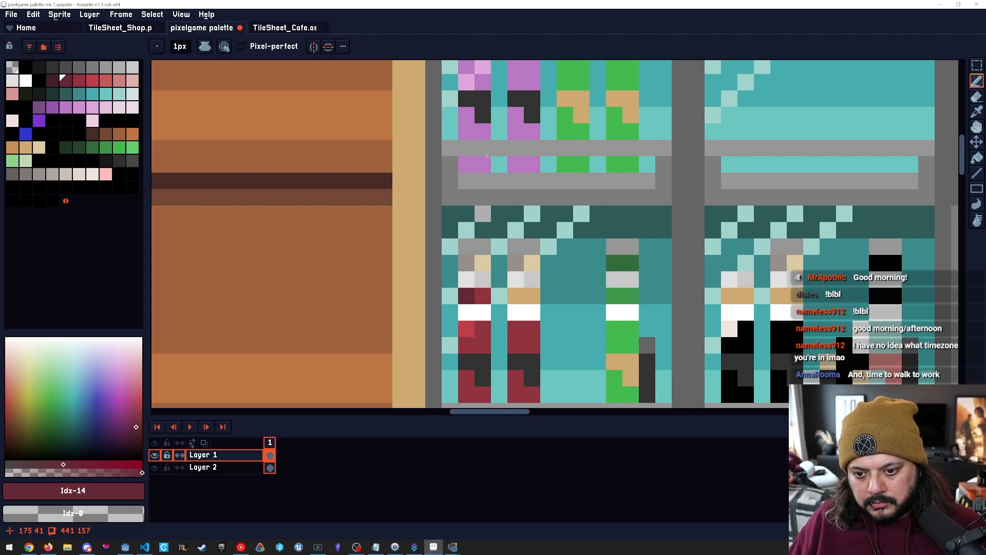
Shade the upper neck bands of both red bottles with dark reds, index 13 on the left and index 14 on the right.
click(483, 263)
key(bracketright)
key(bracketleft)
key(bracketright)
key(bracketleft)
key(bracketleft)
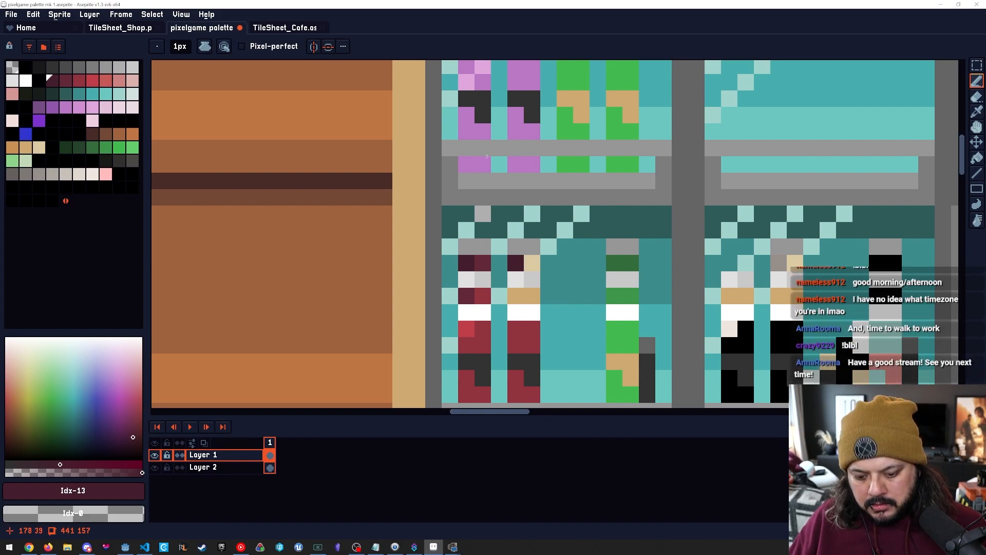
key(bracketright)
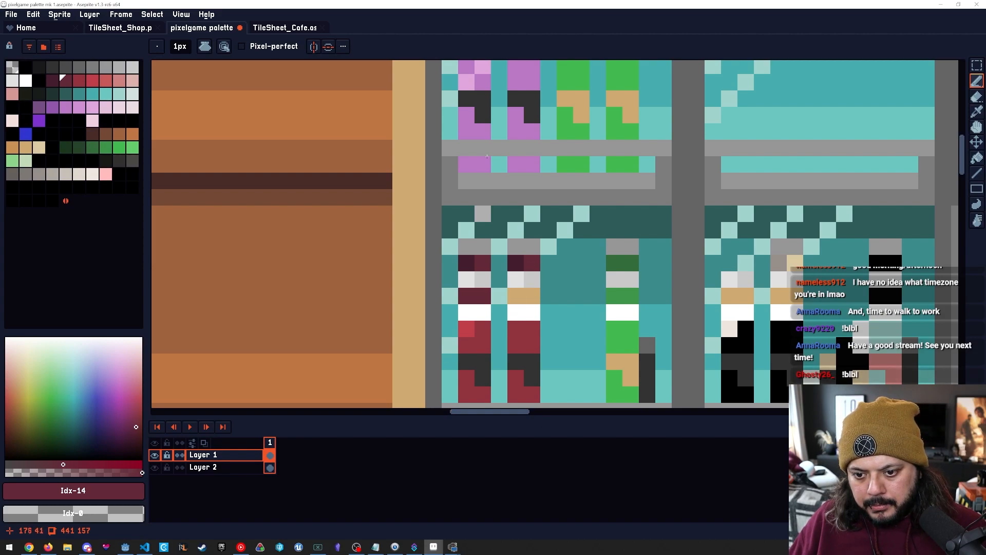
Recolour the second red bottle's tan lower neck band with dark reds to match the first bottle.
key(bracketright)
key(bracketleft)
drag(516, 295, 532, 296)
key(bracketleft)
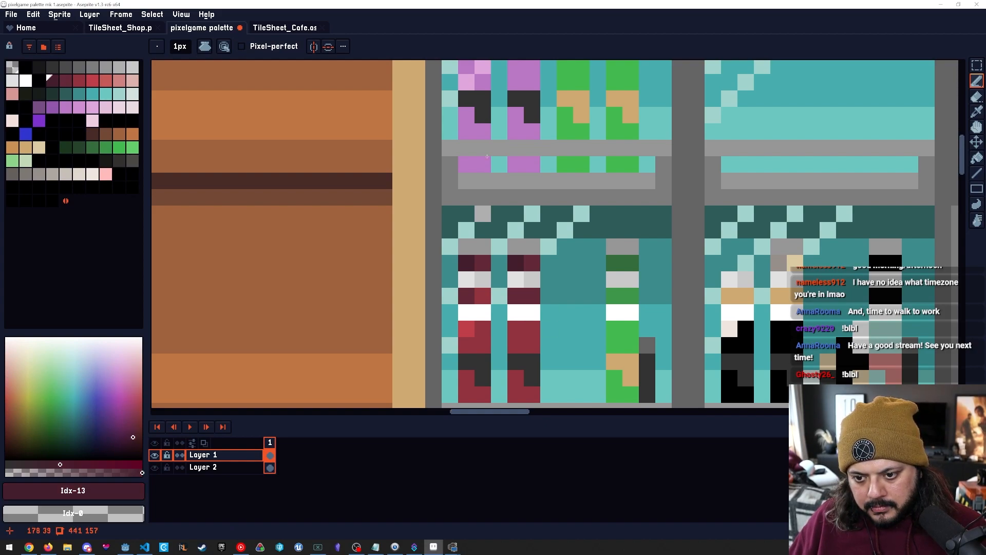
Recolour the dark grey labels on the two red bottles with light purple, index 35.
key(space)
mouse_move(541, 312)
mouse_down()
mouse_move(499, 291)
mouse_move(521, 254)
mouse_up()
mouse_move(487, 157)
mouse_down()
mouse_move(486, 193)
mouse_move(488, 149)
mouse_up()
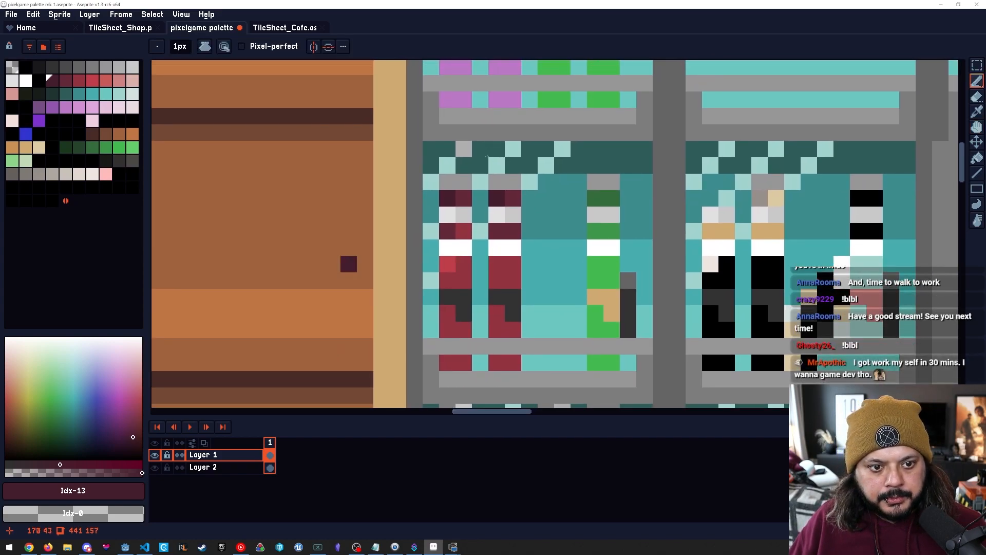
key(alt)
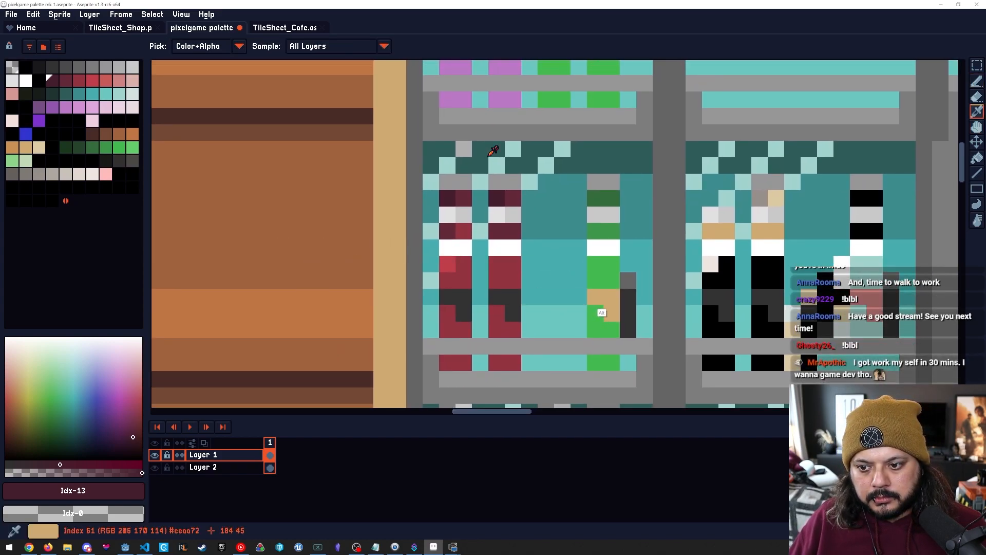
alt+click(609, 300)
mouse_move(595, 214)
mouse_down()
mouse_move(587, 300)
mouse_move(597, 231)
mouse_up()
drag(471, 186, 488, 157)
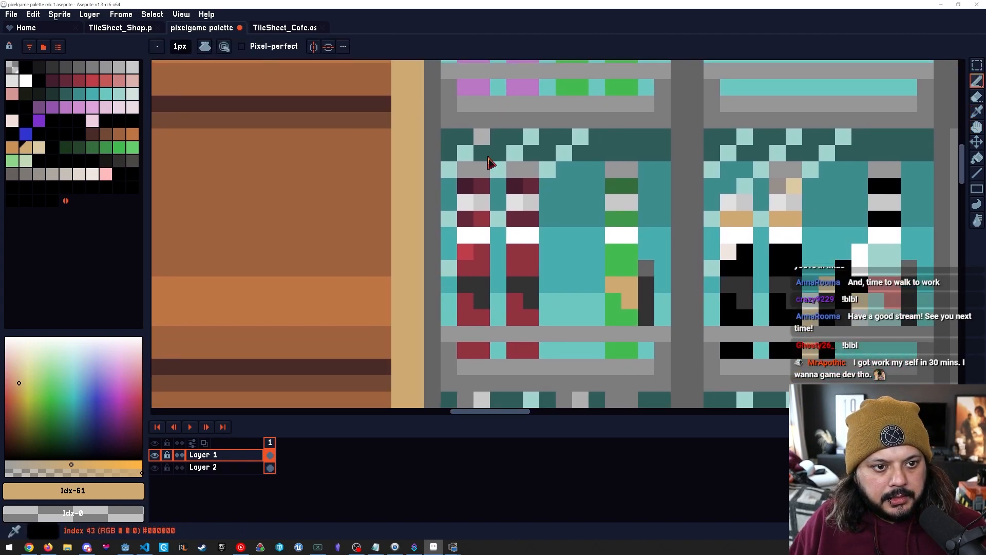
click(79, 108)
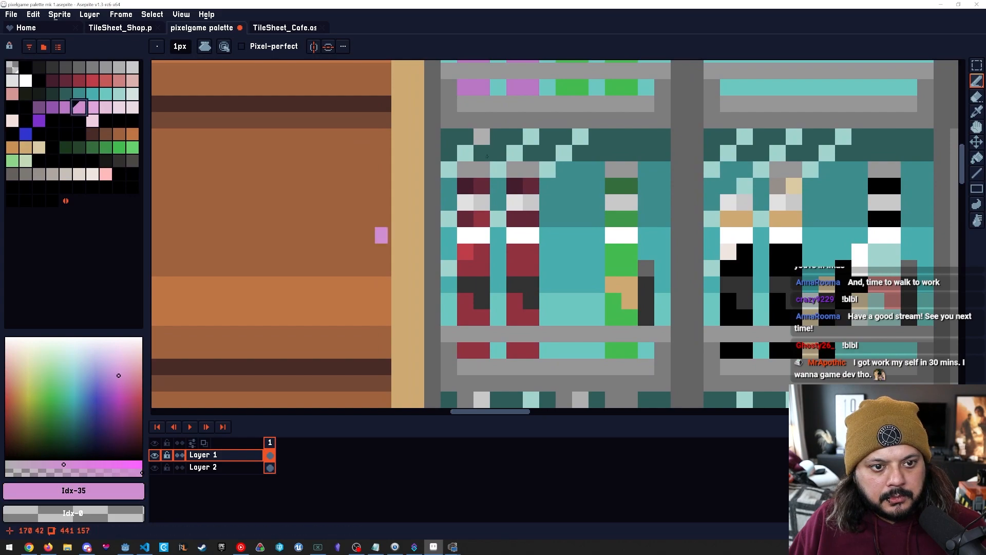
mouse_move(481, 284)
mouse_down()
mouse_move(465, 284)
mouse_move(531, 284)
mouse_move(532, 301)
mouse_up()
Recolour the light purple labels on the two red bottles with bright red, index 16.
scroll(591, 309, down, 5)
mouse_move(549, 338)
mouse_down()
mouse_move(499, 299)
mouse_move(492, 268)
mouse_up()
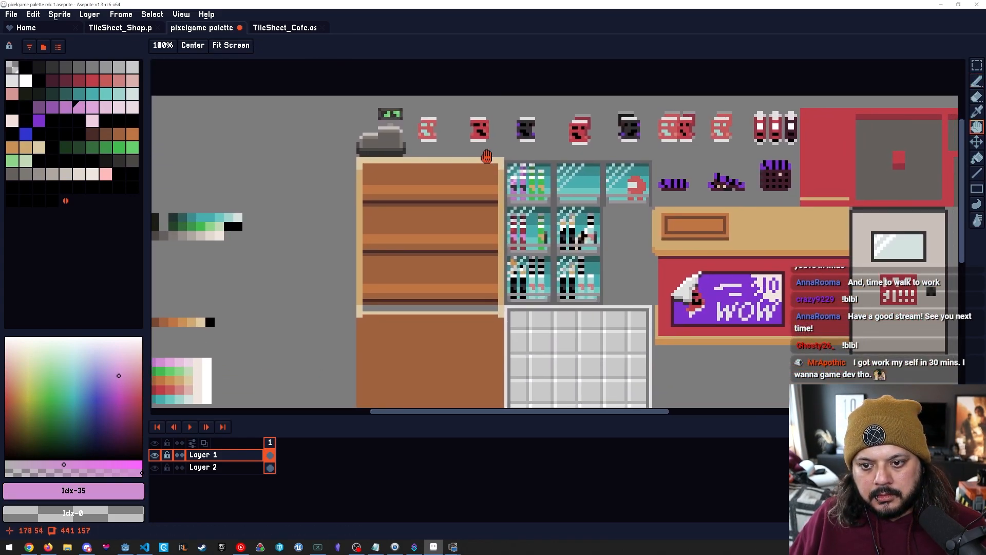
scroll(488, 159, up, 3)
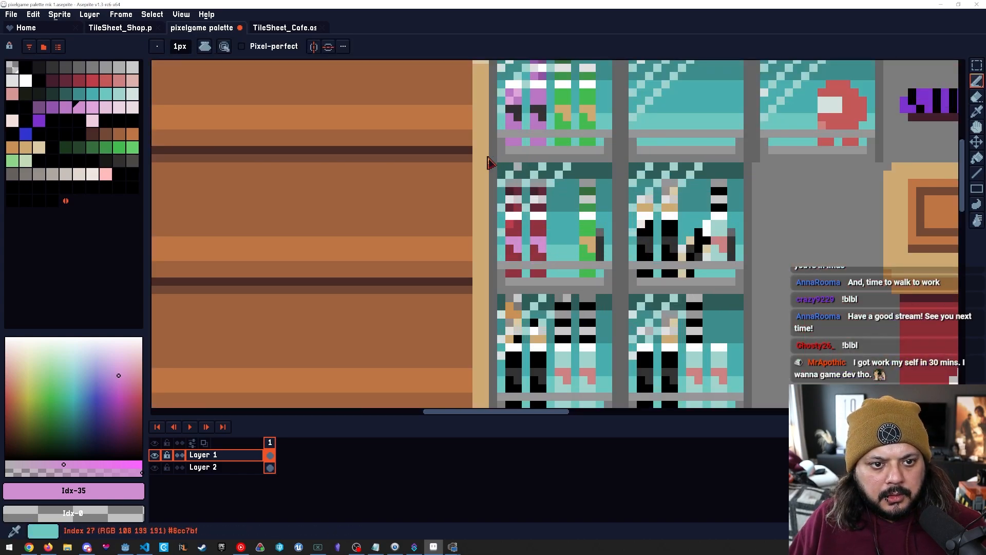
click(106, 94)
click(92, 81)
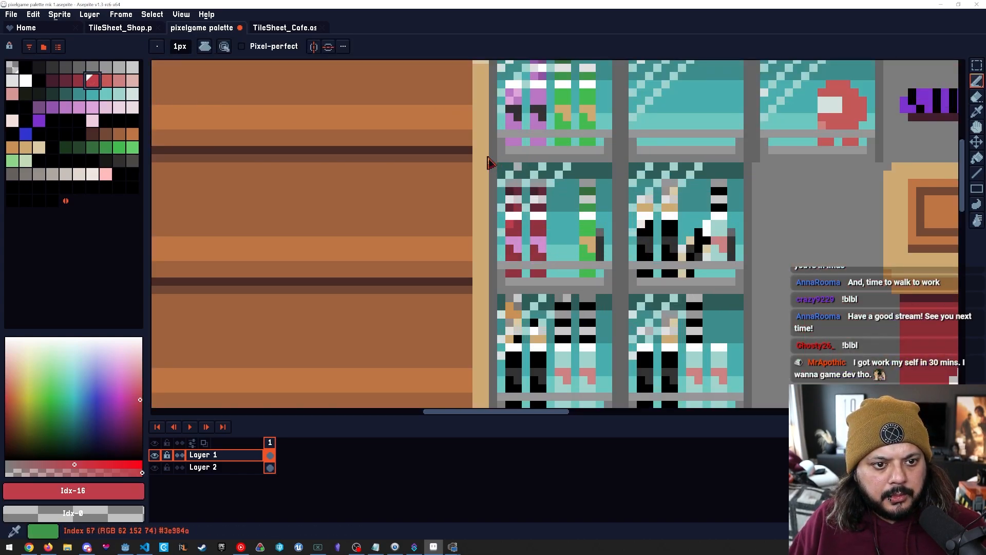
click(13, 148)
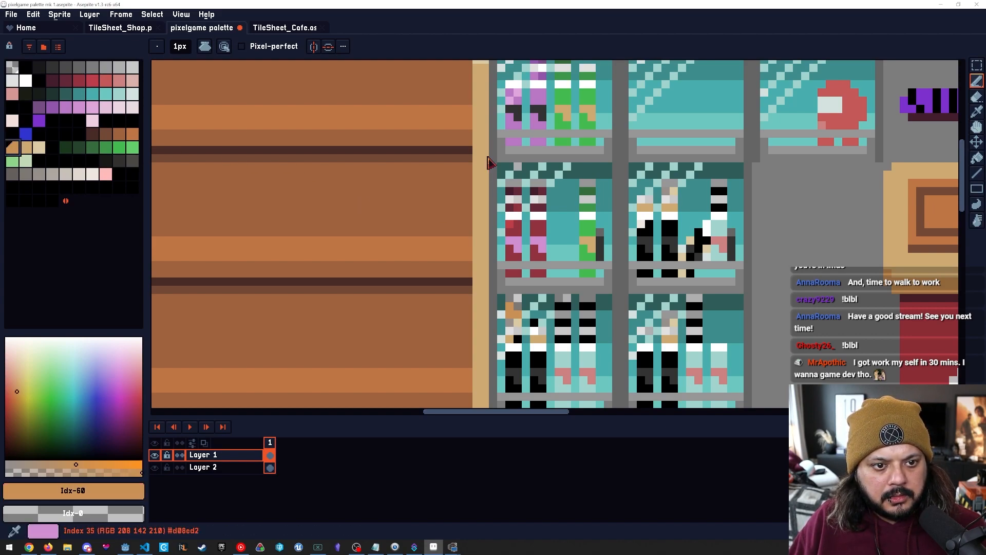
click(92, 94)
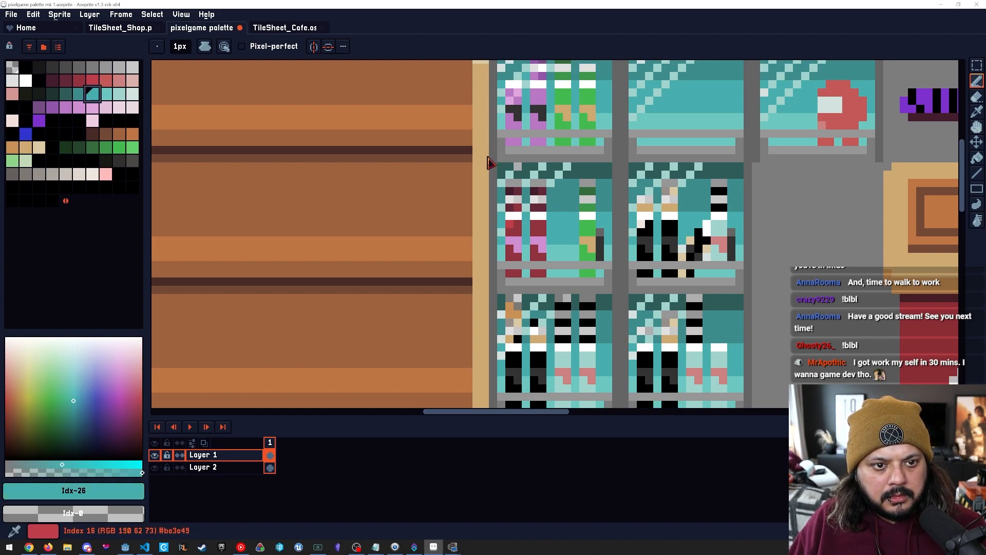
click(93, 80)
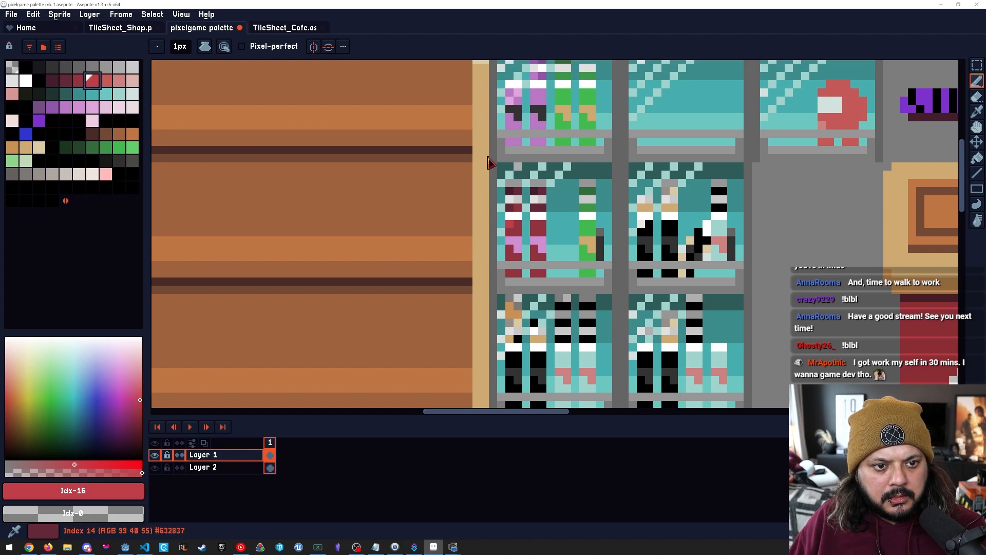
click(452, 256)
shift+click(518, 240)
scroll(487, 156, down, 3)
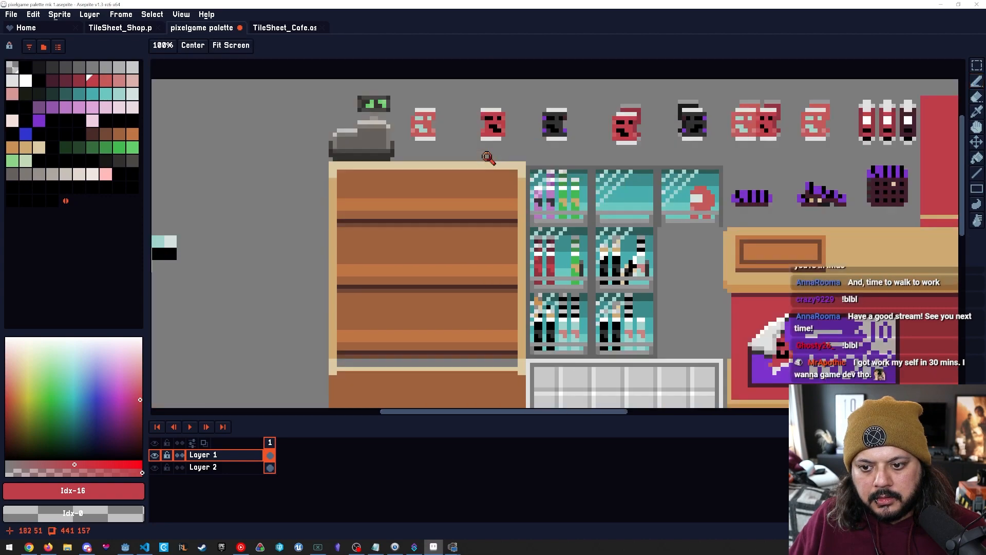
scroll(488, 157, up, 1)
scroll(487, 156, up, 2)
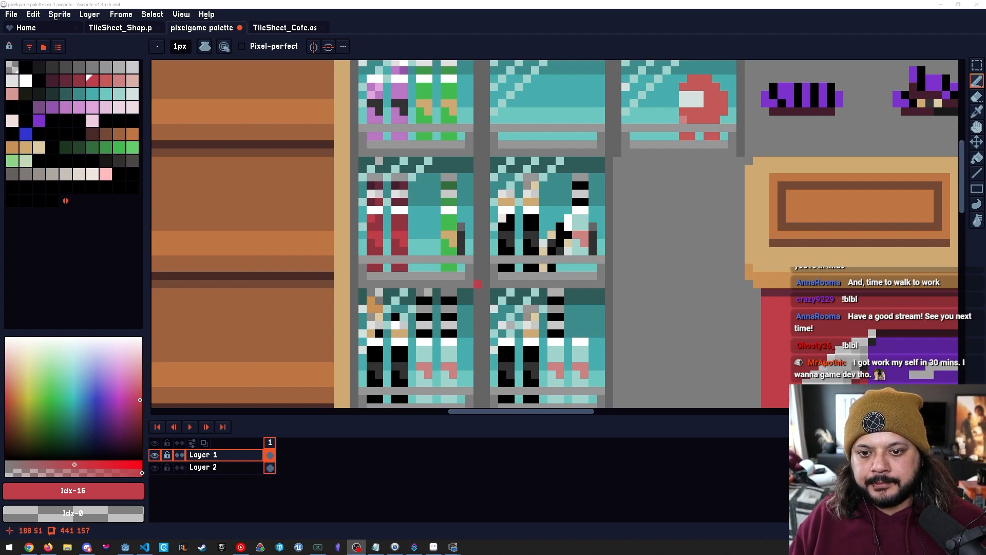
Recolour the labels on the two red bottles with off-white, index 85.
scroll(478, 284, up, 3)
key(b)
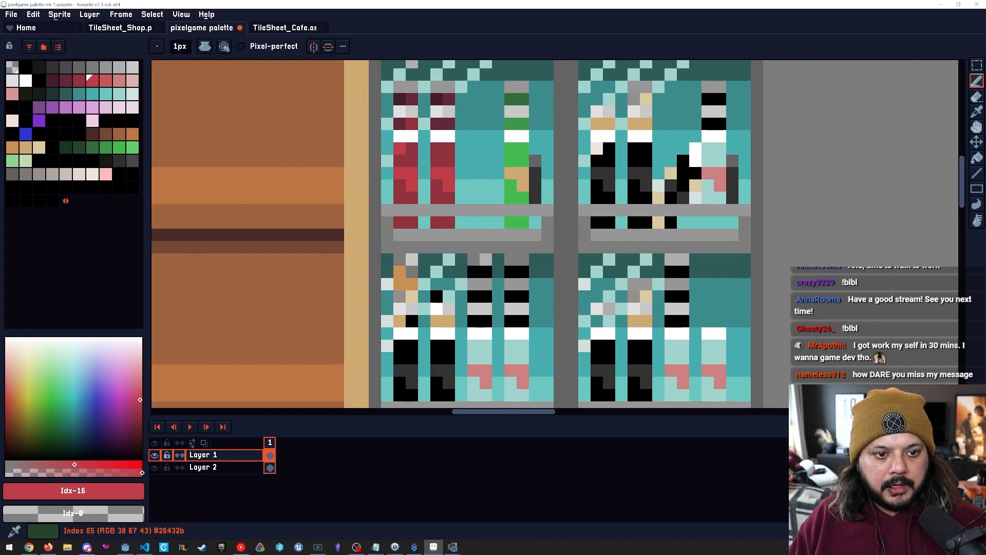
click(79, 174)
click(437, 173)
scroll(496, 235, down, 2)
key(space)
mouse_move(493, 235)
mouse_down()
mouse_move(472, 233)
mouse_move(494, 254)
mouse_up()
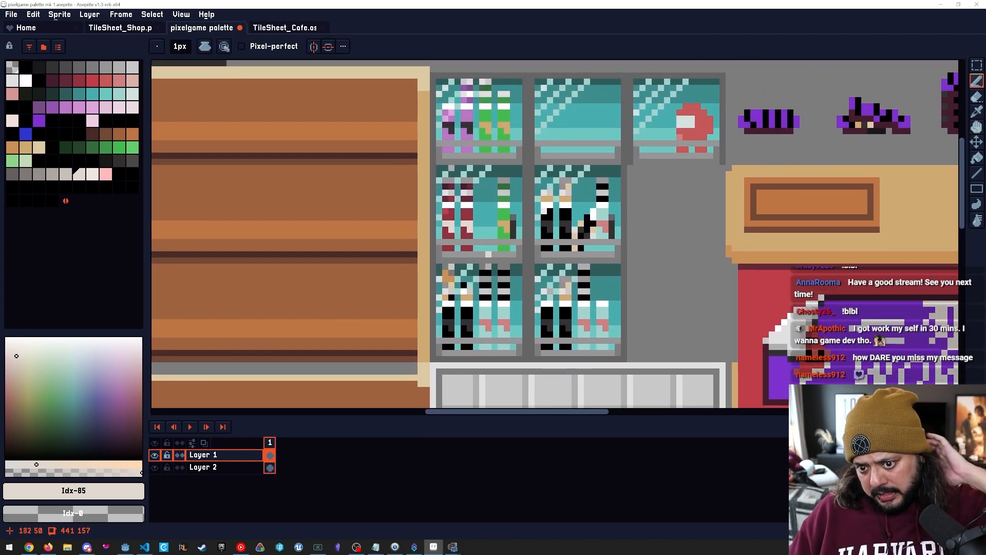
Highlight the row below the white band on both red bottles with a lighter red on its left and index 16 on its right.
key(z)
click(455, 116)
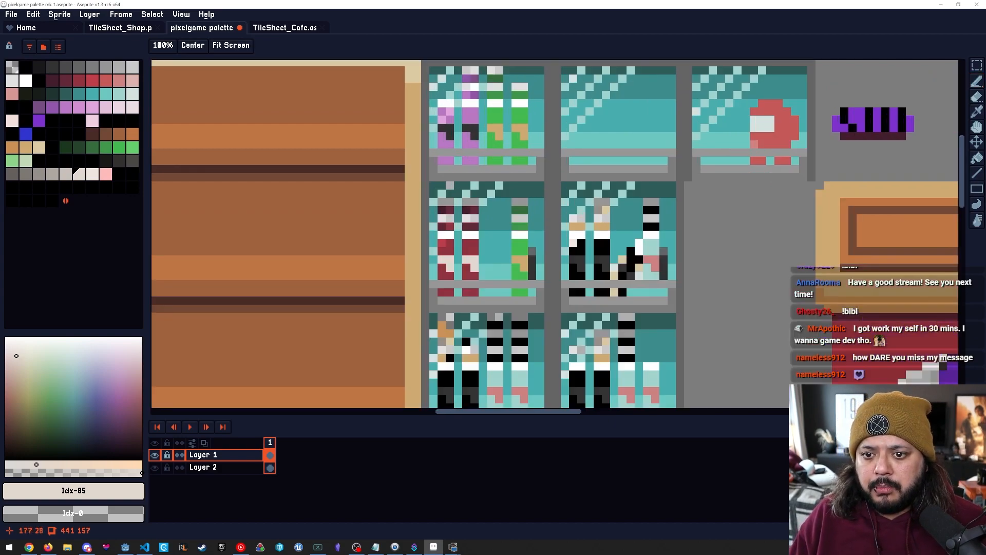
key(b)
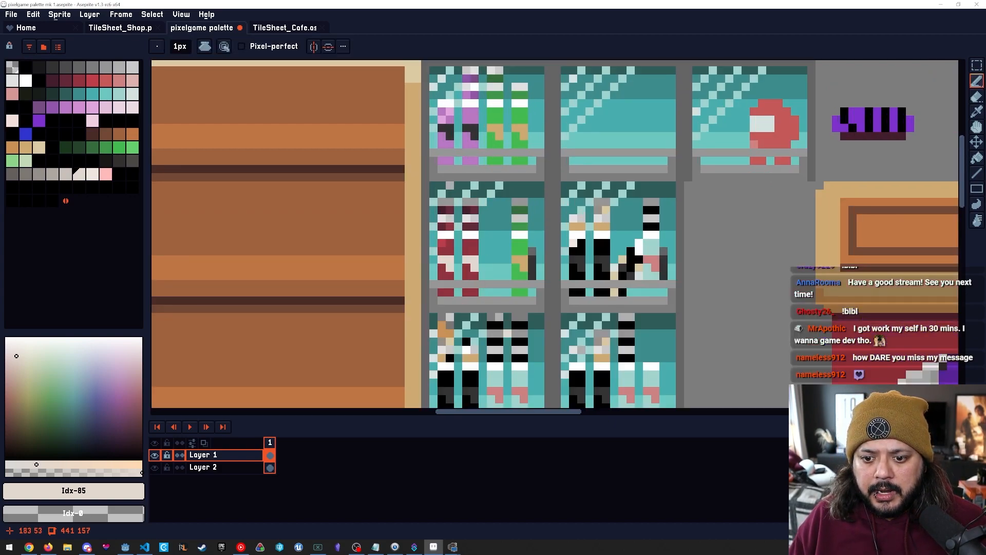
key(space)
drag(507, 325, 490, 288)
key(space)
scroll(453, 284, up, 1)
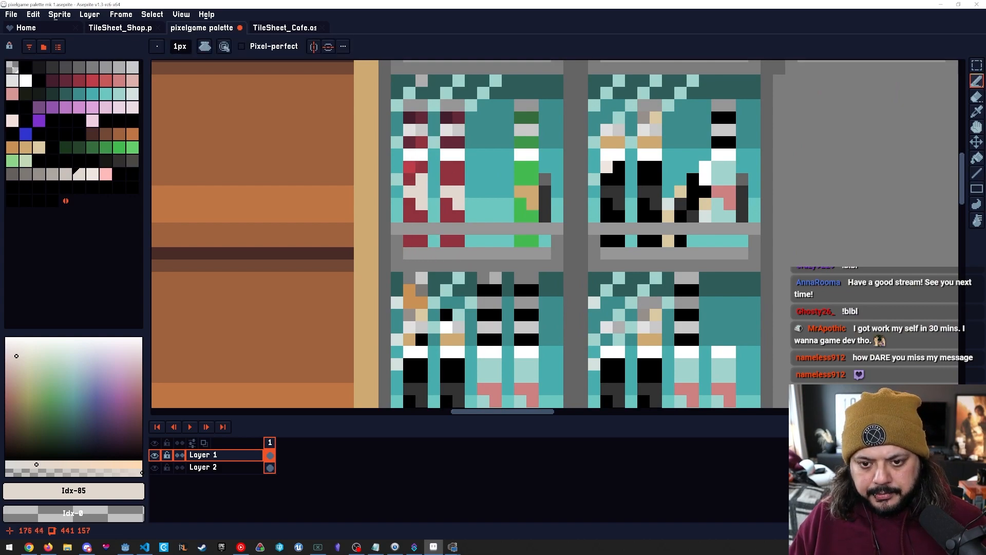
alt+click(420, 169)
key(bracketright)
key(bracketright)
click(411, 168)
key(bracketleft)
click(422, 167)
click(483, 216)
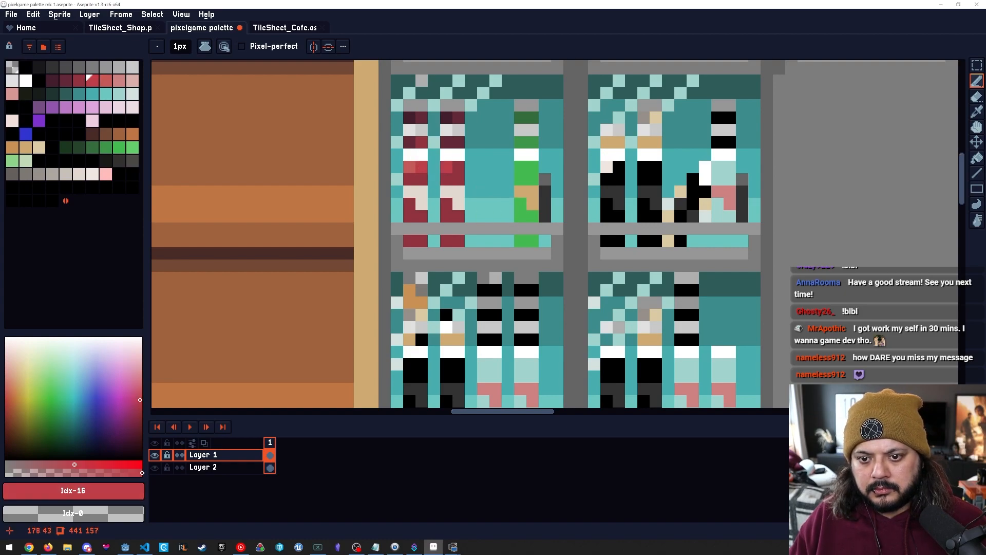
Highlight the upper bodies of the two purple bottles with light purples, indices 35 and 36.
key(space)
drag(569, 278, 484, 257)
scroll(507, 293, down, 2)
scroll(433, 158, up, 3)
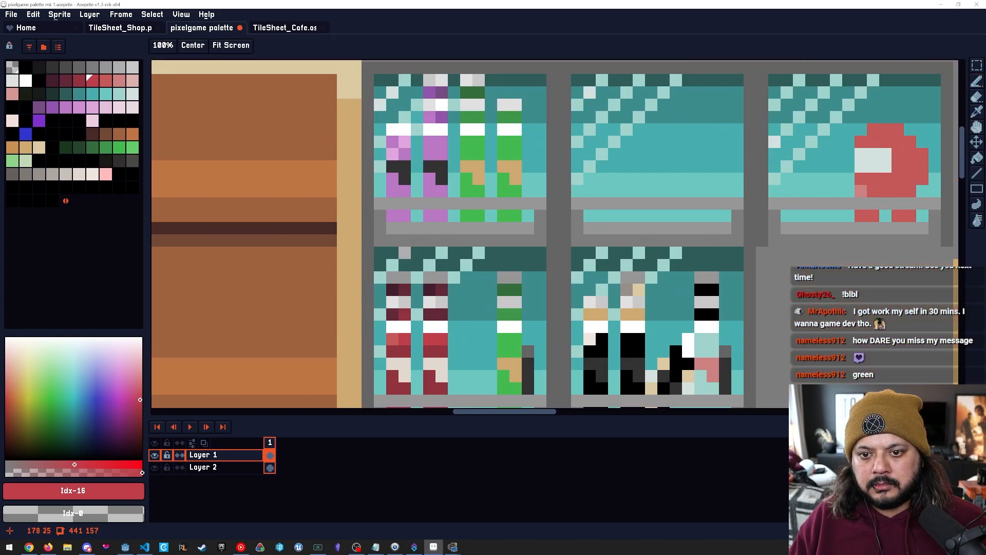
alt+click(433, 158)
key(0)
click(442, 142)
key(bracketright)
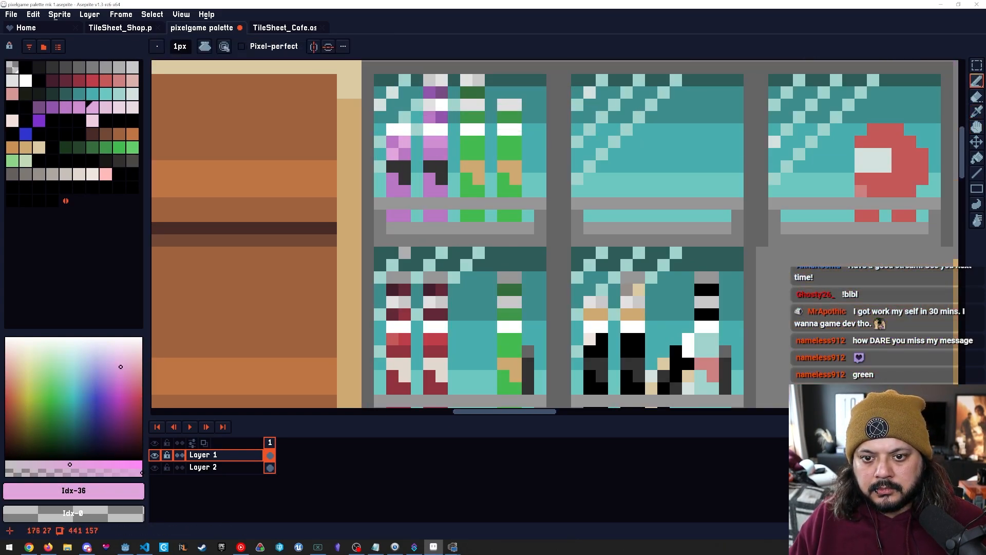
key(bracketleft)
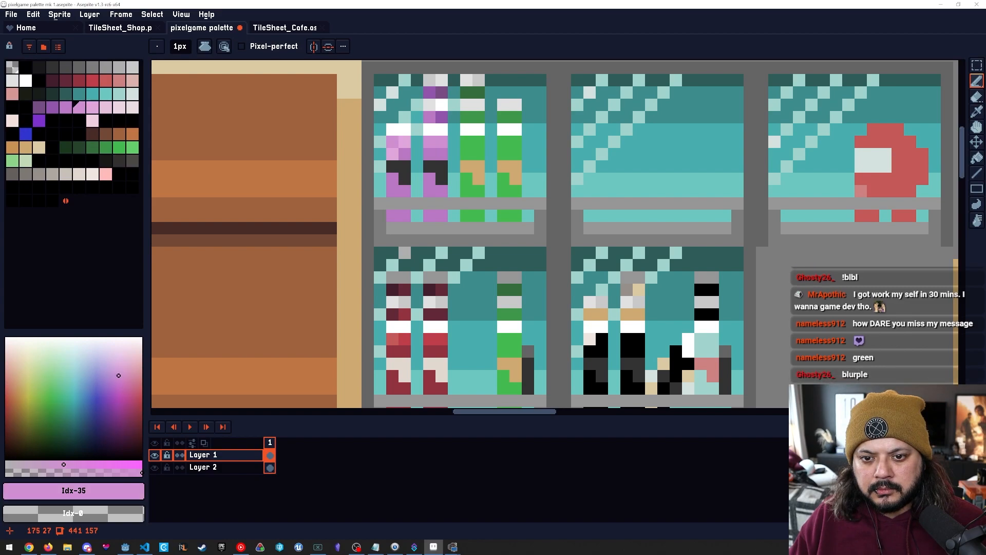
key(bracketright)
key(bracketleft)
key(bracketleft)
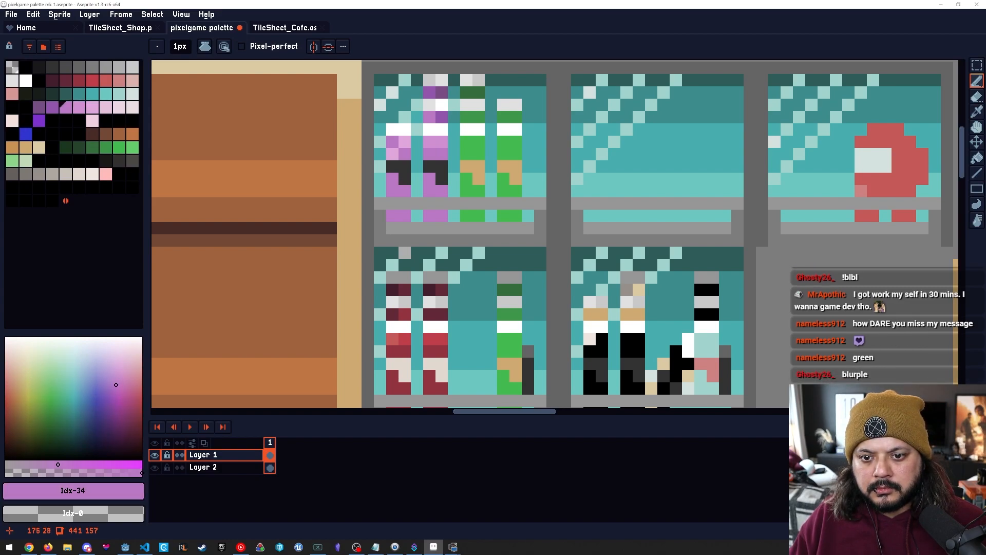
key(])
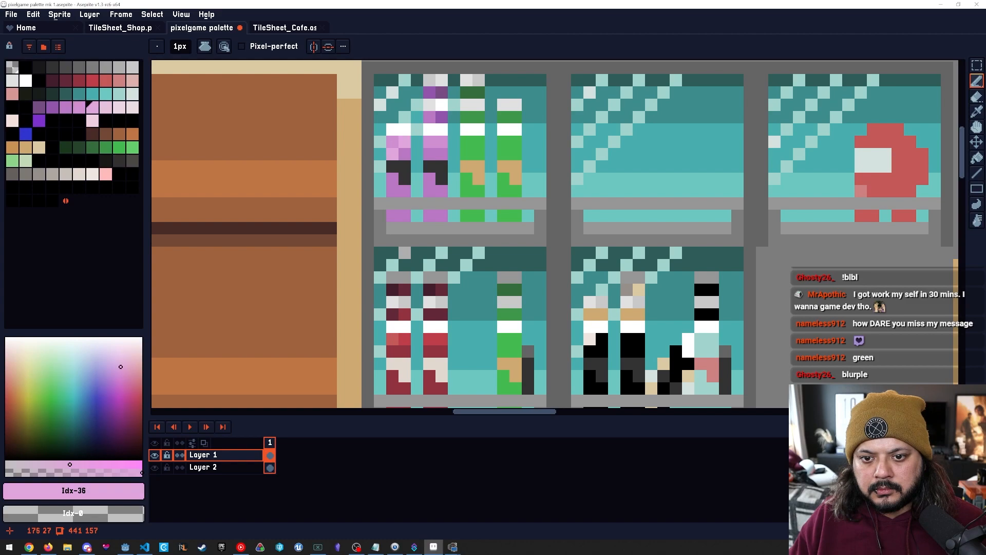
Highlight the row below the white band on the three green bottles with light green, index 69.
drag(528, 228, 473, 219)
alt+click(419, 140)
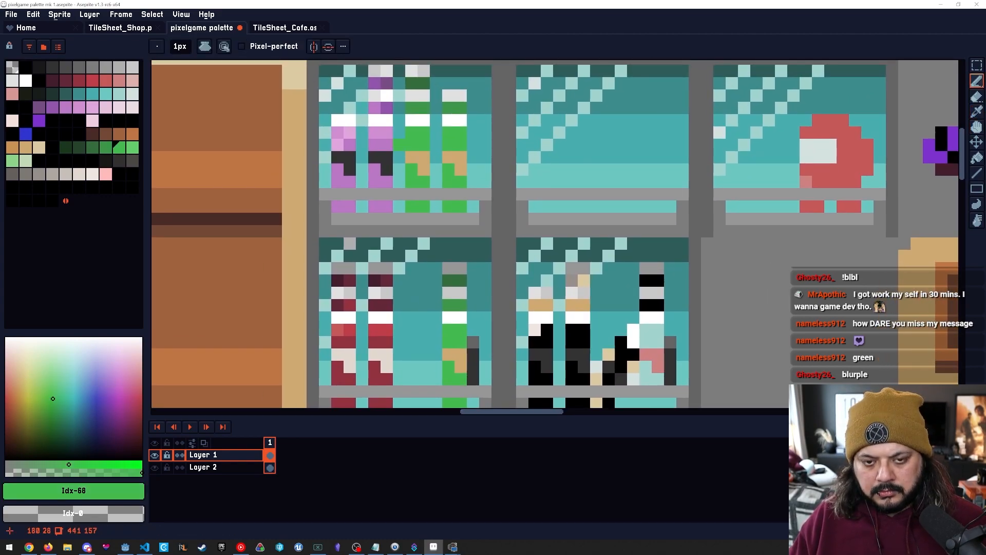
key(])
click(412, 133)
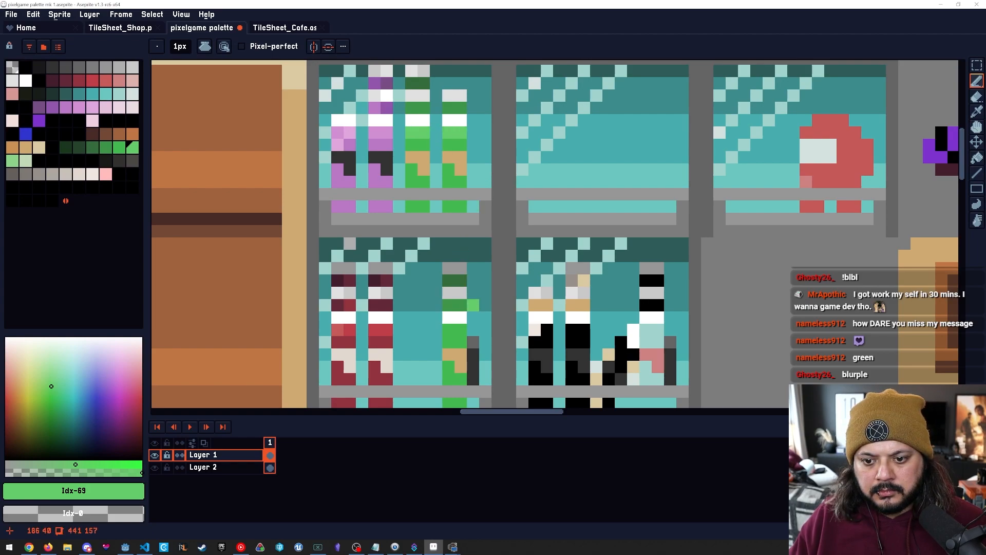
drag(473, 293, 465, 246)
mouse_move(489, 344)
mouse_down()
mouse_move(412, 343)
mouse_move(543, 271)
mouse_up()
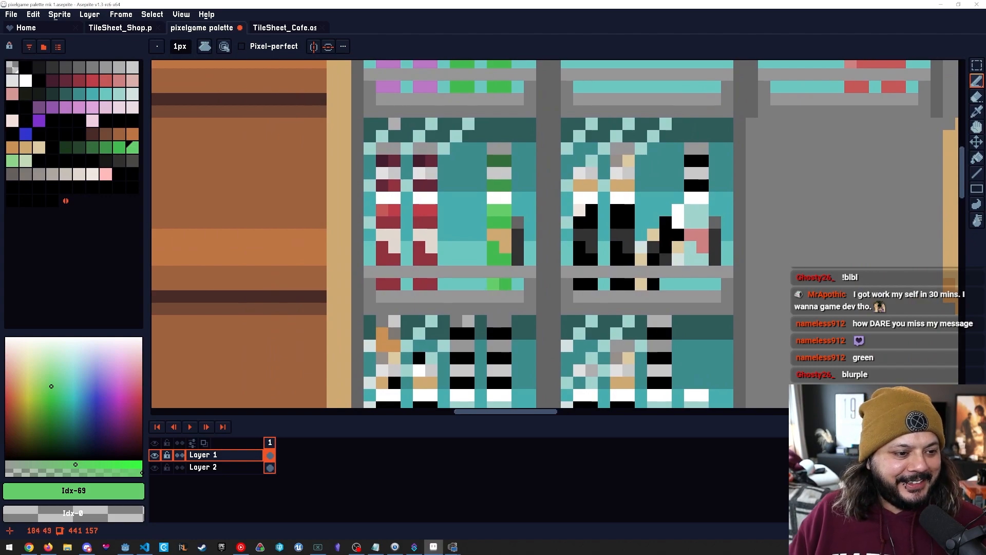
mouse_move(518, 297)
mouse_down()
mouse_move(512, 275)
mouse_move(537, 360)
mouse_up()
mouse_move(475, 200)
mouse_down()
mouse_move(474, 287)
mouse_move(463, 147)
mouse_up()
mouse_move(476, 295)
mouse_down()
mouse_move(474, 261)
mouse_move(500, 245)
mouse_move(487, 231)
mouse_move(486, 267)
mouse_move(443, 329)
mouse_move(472, 245)
mouse_move(544, 220)
mouse_move(505, 350)
mouse_up()
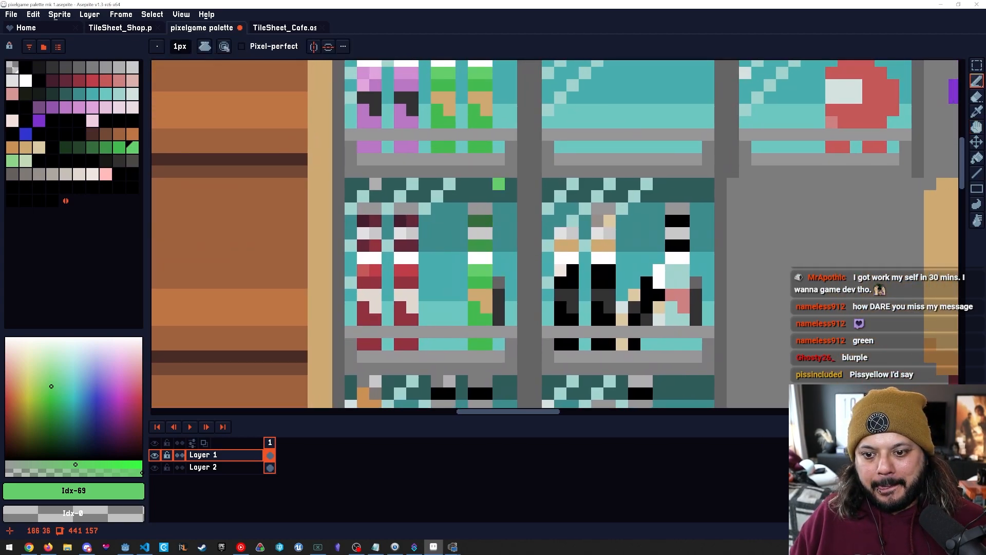
Touch up the label of the lower shelf's green bottle with tan, index 61.
alt+click(485, 119)
click(475, 306)
mouse_move(474, 320)
mouse_down()
mouse_move(485, 207)
mouse_move(500, 190)
mouse_up()
mouse_move(439, 313)
mouse_down()
mouse_move(472, 294)
mouse_move(512, 300)
mouse_up()
scroll(500, 303, down, 5)
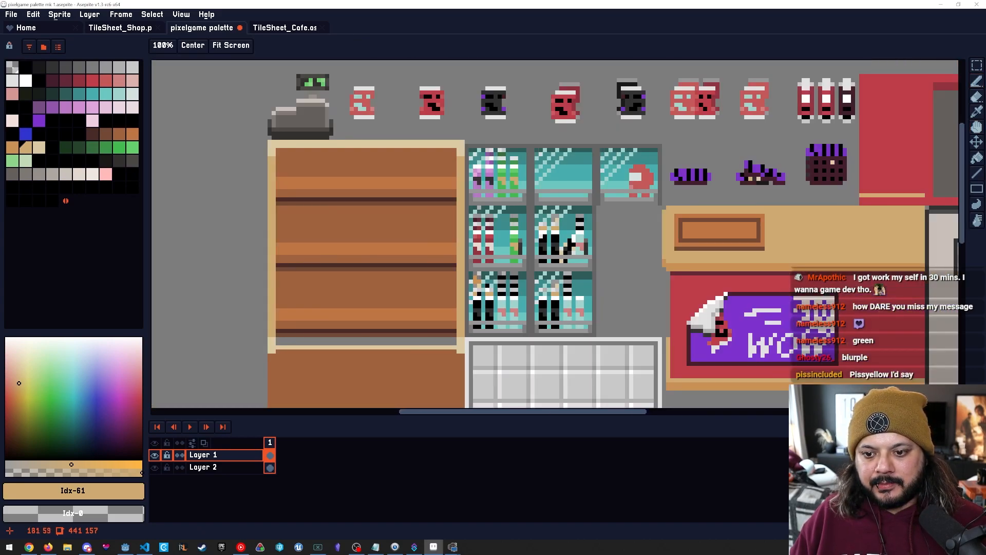
scroll(500, 303, up, 2)
scroll(500, 302, up, 1)
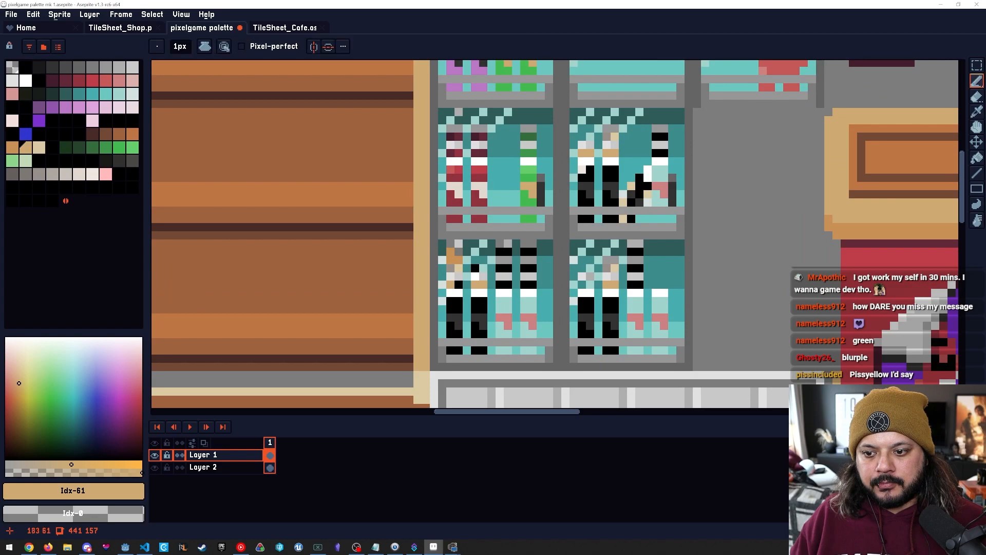
drag(598, 343, 528, 309)
scroll(527, 308, down, 4)
mouse_move(545, 347)
mouse_down()
mouse_move(517, 283)
mouse_move(472, 276)
mouse_move(461, 286)
mouse_move(446, 256)
mouse_move(503, 229)
mouse_move(503, 291)
mouse_move(489, 322)
mouse_up()
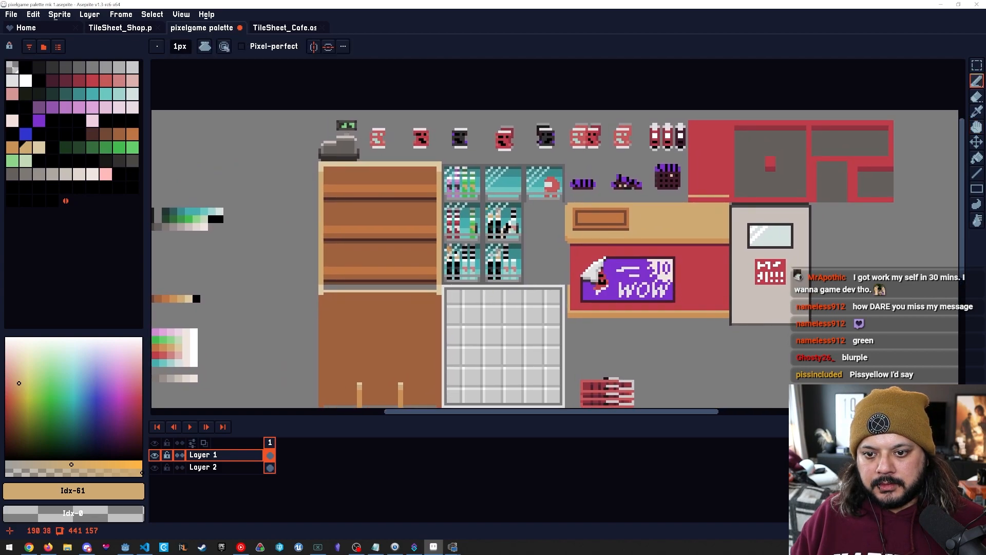
Darken the upper pixels of the empty compartment's second and third reflection streaks with teals, indices 27 and 26.
scroll(479, 171, up, 6)
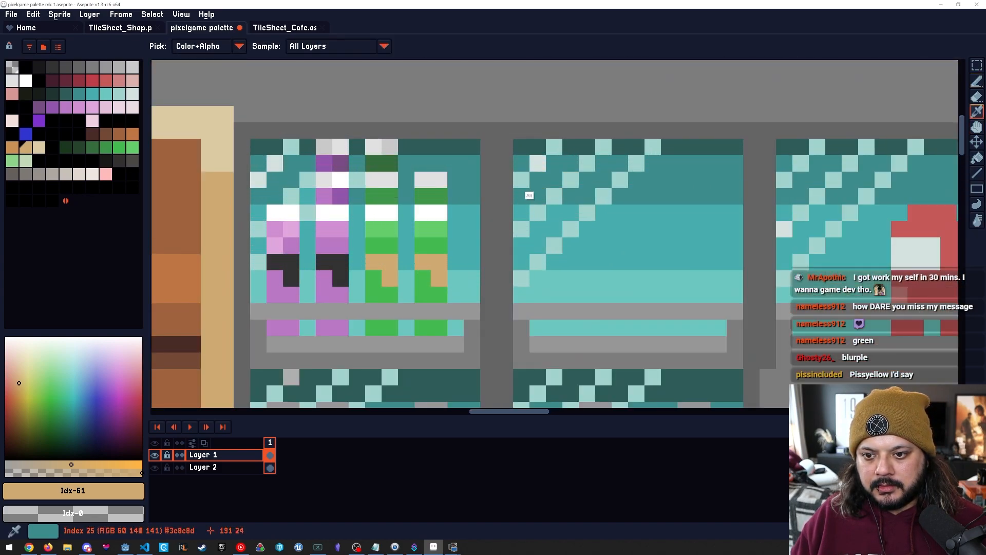
alt+click(533, 206)
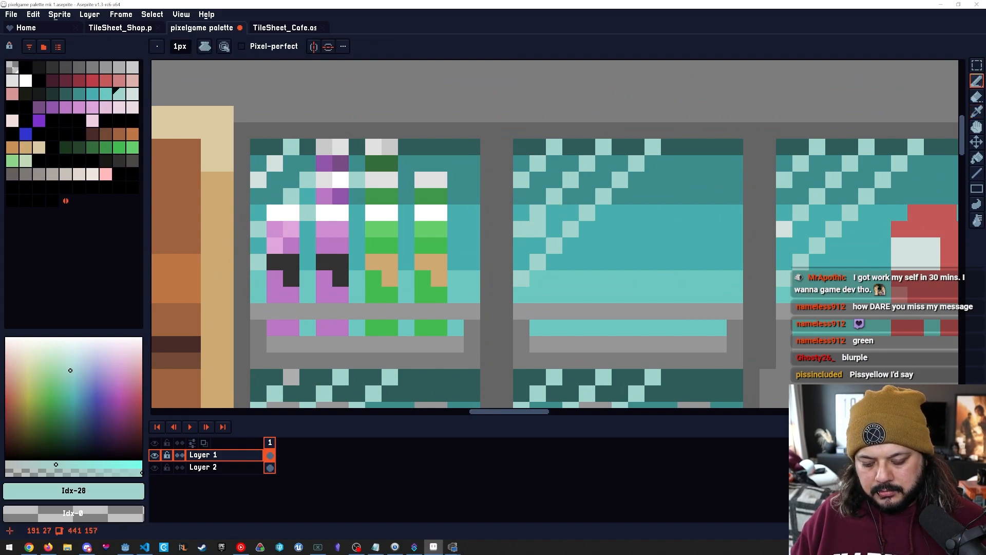
key([)
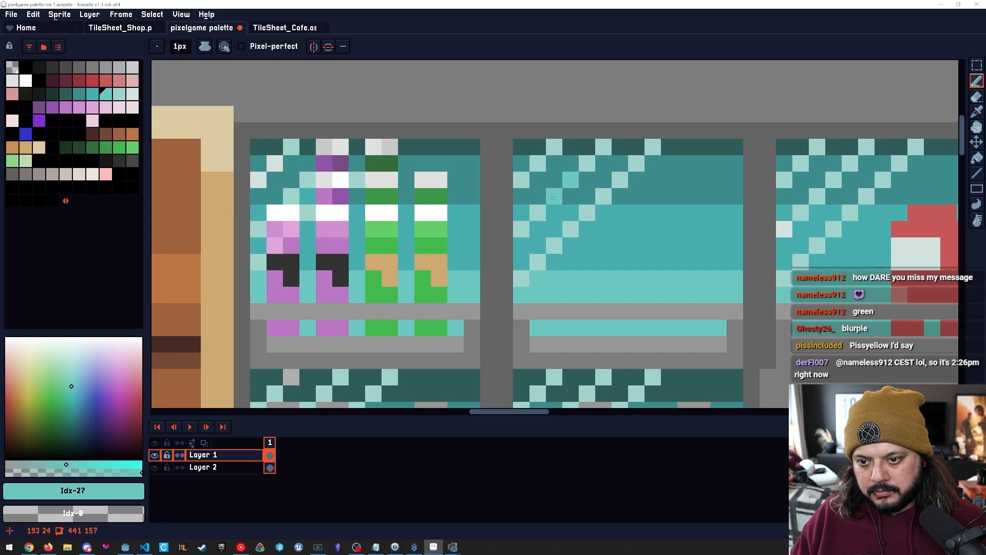
key([)
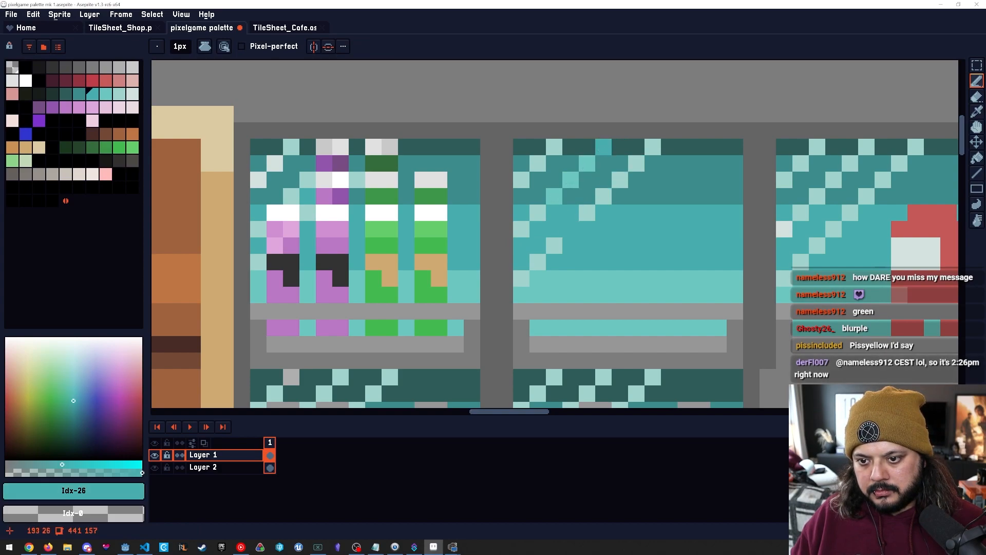
key(l)
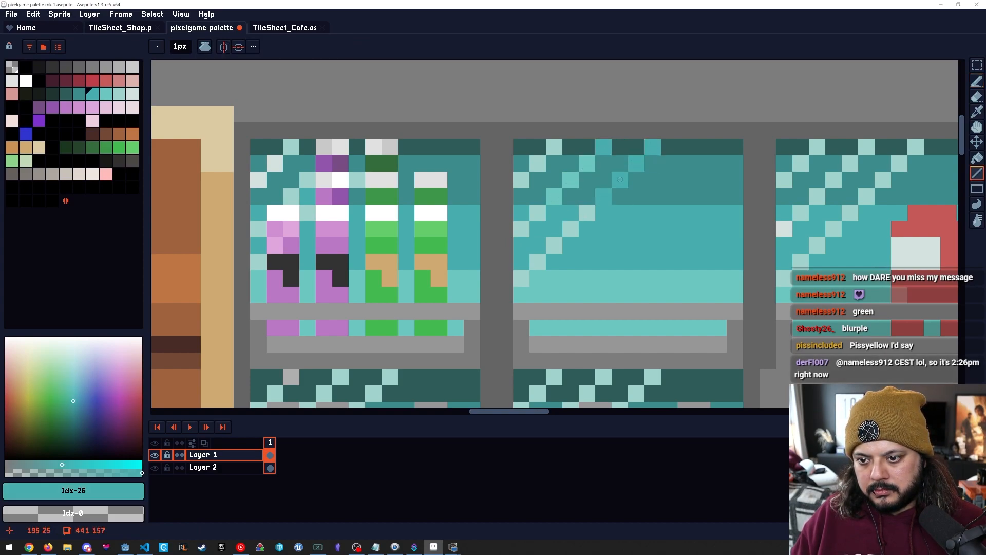
key(space)
drag(667, 275, 599, 266)
scroll(606, 272, down, 5)
drag(606, 306, 537, 282)
key(space)
scroll(549, 220, up, 4)
key(space)
drag(402, 253, 588, 233)
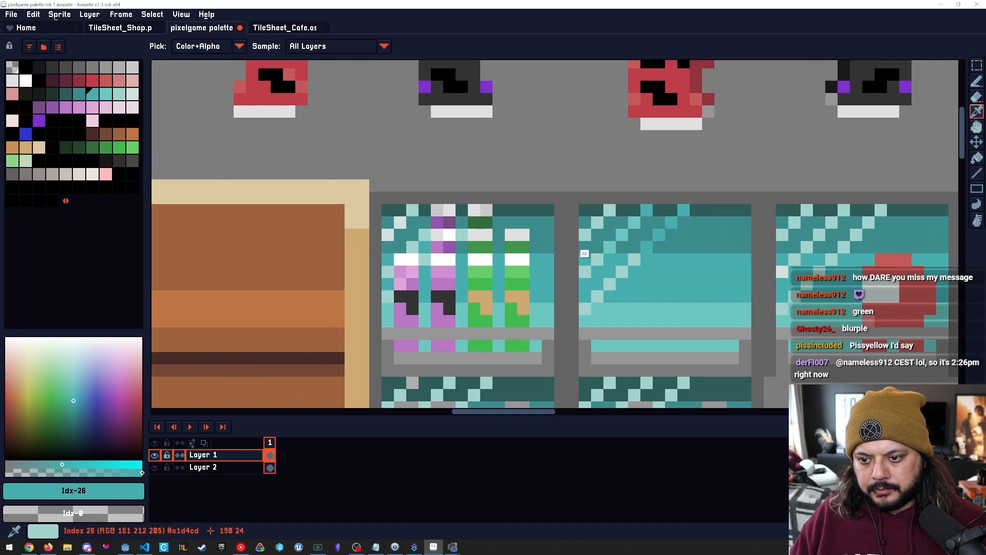
Recolour the upper pixels of the empty compartment's first reflection streak with teal, index 27.
alt+click(586, 235)
key(])
key([)
key([)
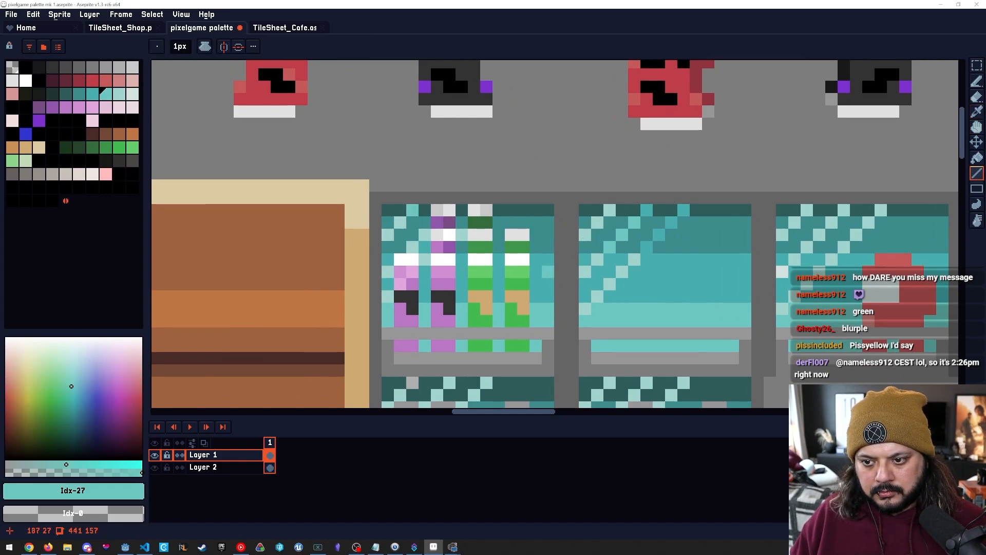
key(space)
drag(622, 272, 639, 260)
click(627, 198)
key(space)
drag(590, 284, 608, 251)
scroll(609, 241, up, 1)
key(alt)
alt+click(673, 141)
alt+click(626, 173)
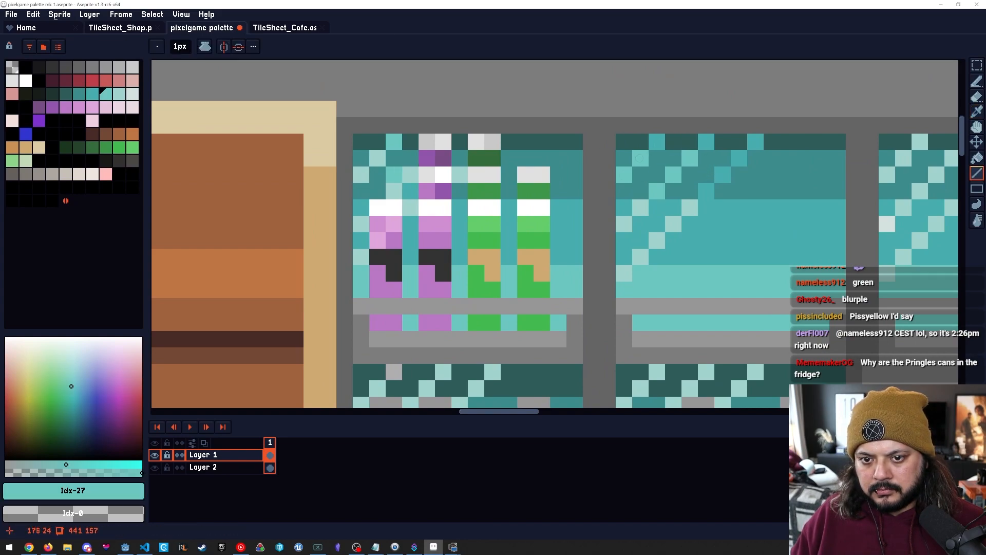
Recolour the upper reflection pixels beside the purple bottles in the top-left compartment with teal, index 27.
drag(377, 158, 361, 174)
key(space)
drag(492, 224, 493, 239)
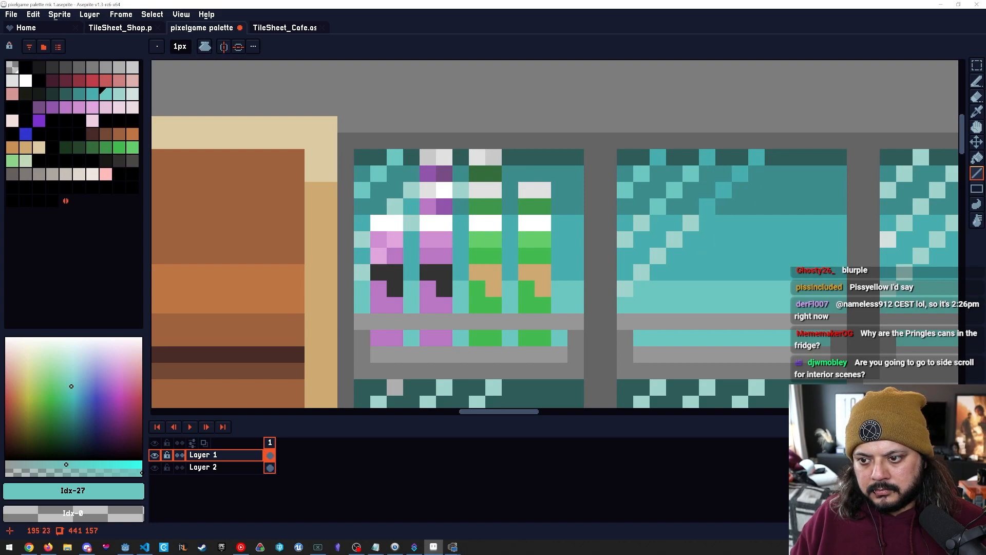
key(space)
drag(591, 272, 627, 279)
drag(706, 268, 687, 282)
Recolour the reflection pixels in the red figure compartment's second-darkest band with teal, index 27.
scroll(712, 280, down, 5)
drag(677, 316, 515, 240)
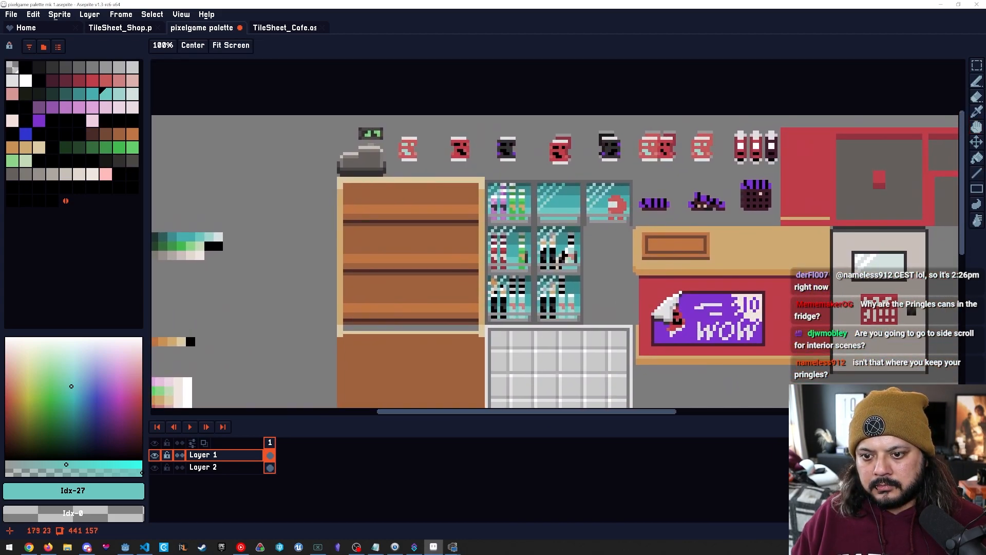
scroll(504, 187, up, 5)
drag(865, 214, 611, 200)
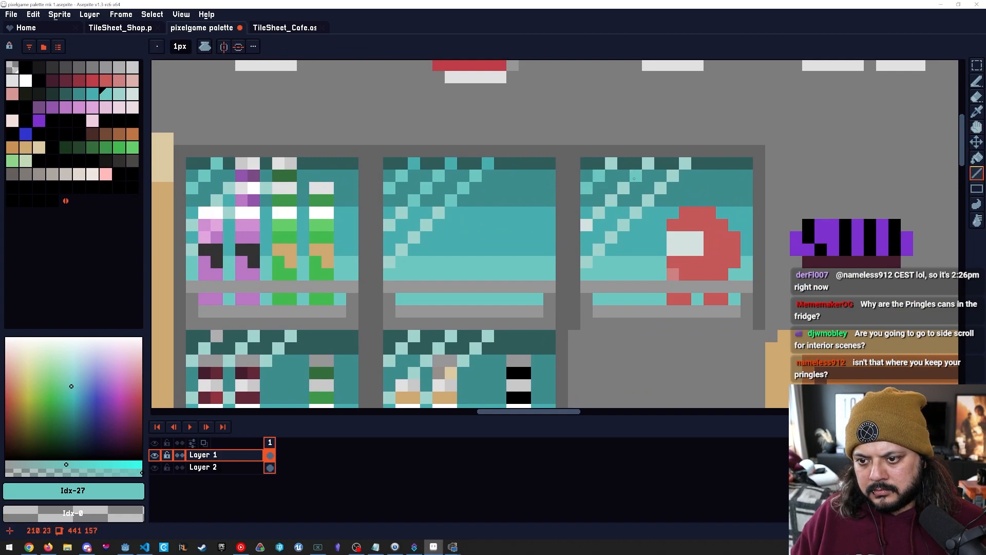
click(648, 200)
click(660, 188)
click(623, 188)
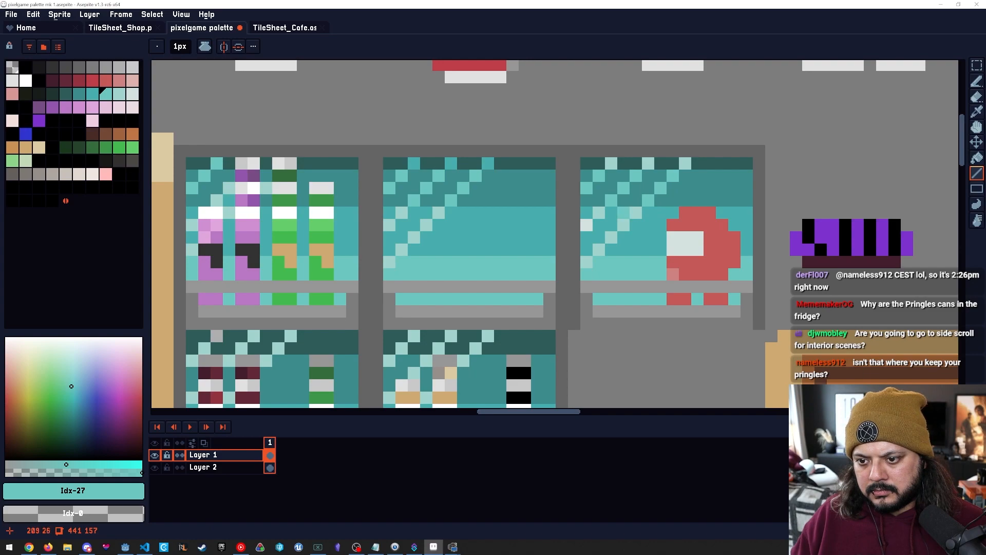
Recolour the reflection pixels in the dark top bands of the upper and middle cabinet compartments with teal, index 26.
drag(537, 274, 567, 254)
alt+click(654, 156)
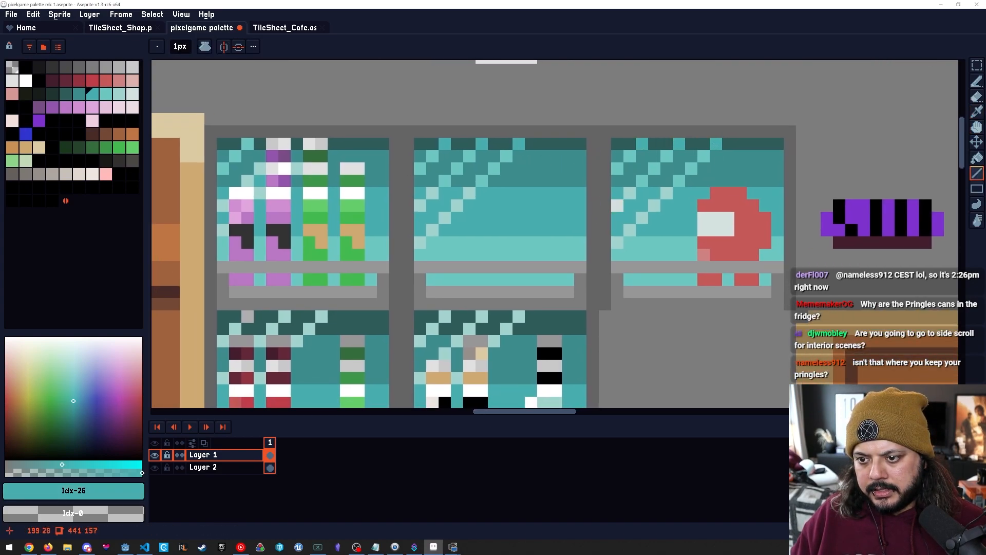
drag(521, 158, 587, 96)
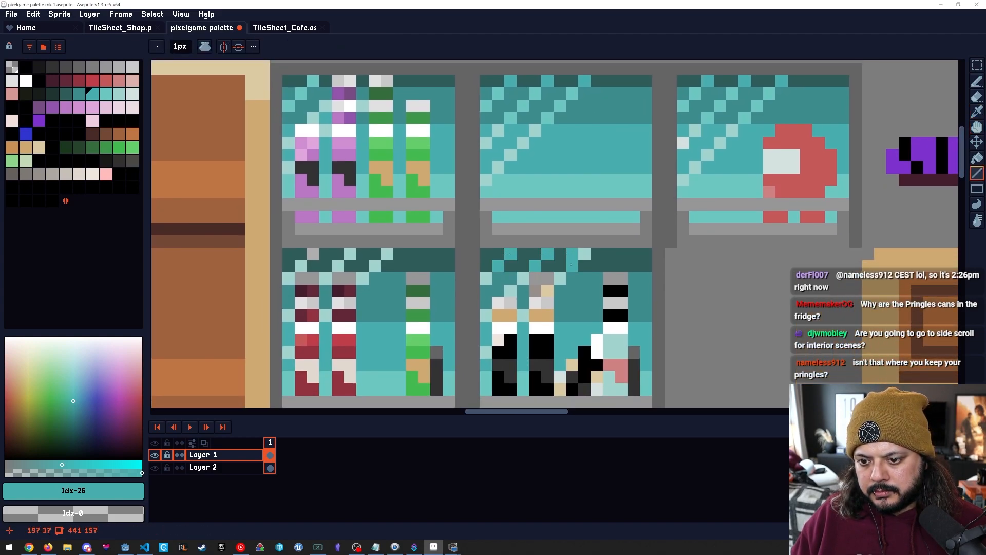
drag(571, 264, 661, 263)
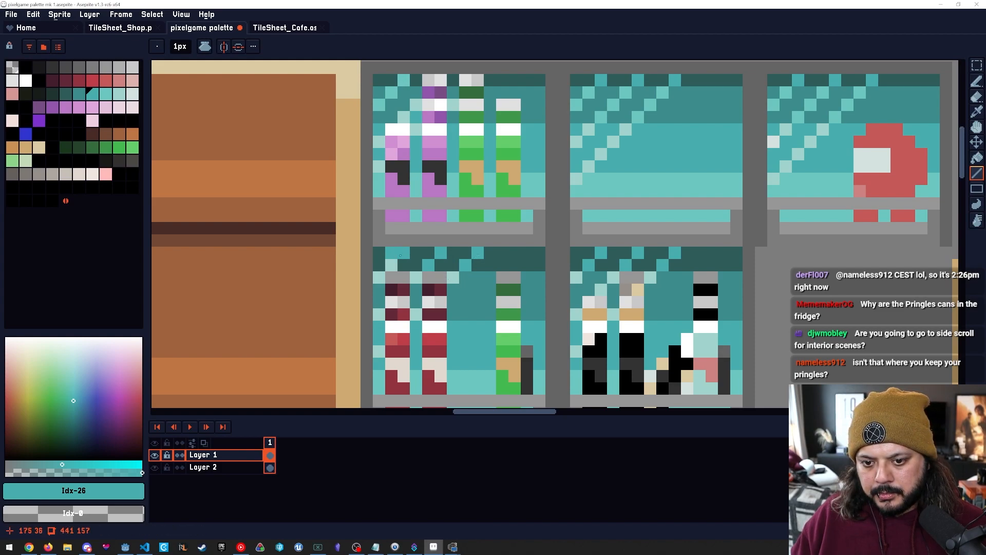
Recolour the reflection pixels below the dark top band in both middle-row compartments with teal, index 27.
key(space)
drag(447, 277, 451, 302)
alt+click(593, 138)
drag(536, 318, 520, 253)
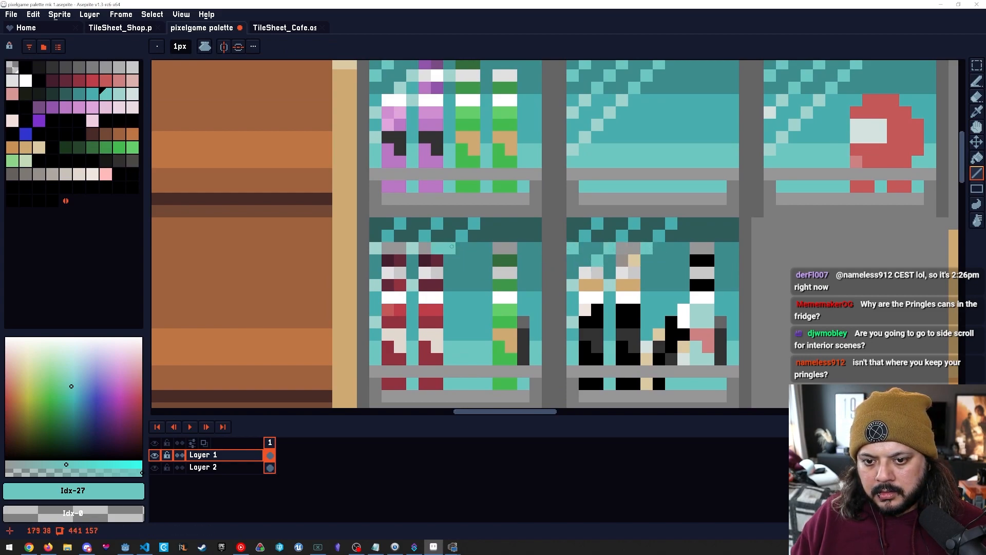
drag(523, 261, 340, 312)
drag(403, 300, 511, 210)
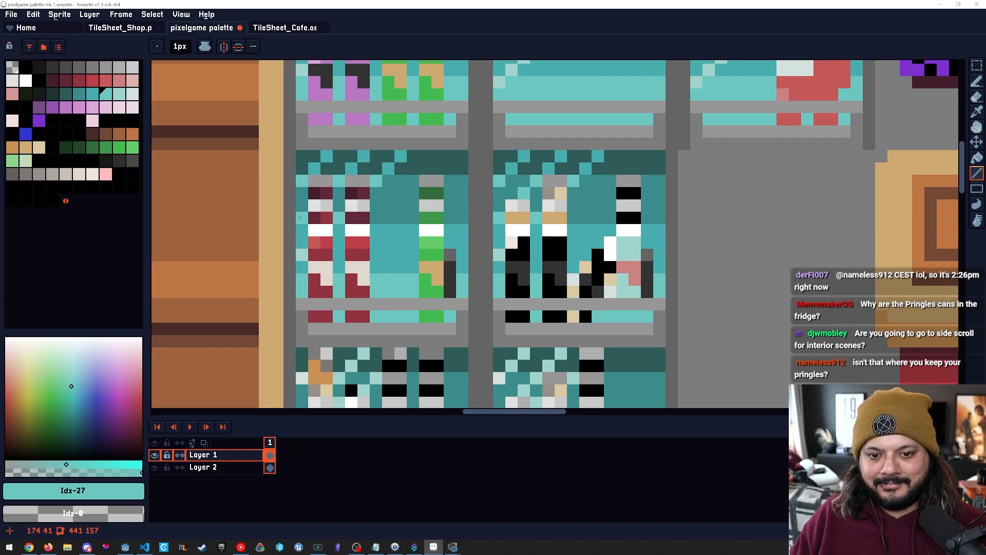
Recolour the reflection pixels around the bottle necks in the bottom-left compartment with teal, index 27.
drag(340, 255, 348, 167)
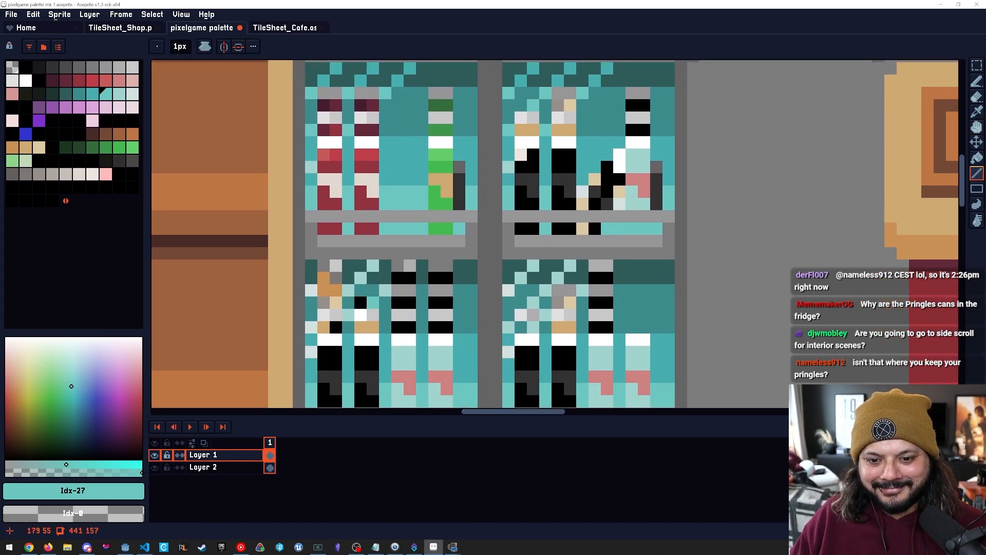
drag(386, 303, 390, 275)
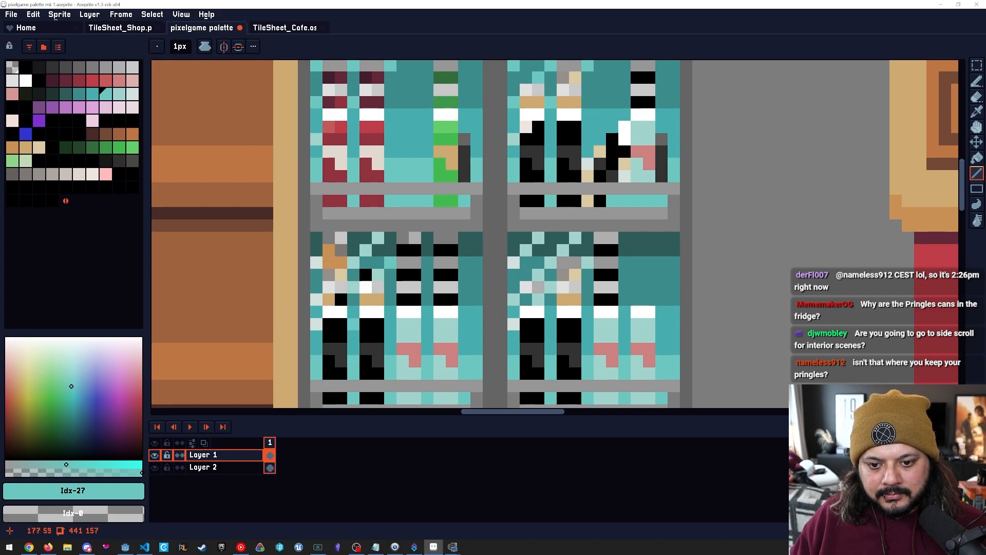
scroll(337, 311, up, 2)
drag(295, 362, 374, 341)
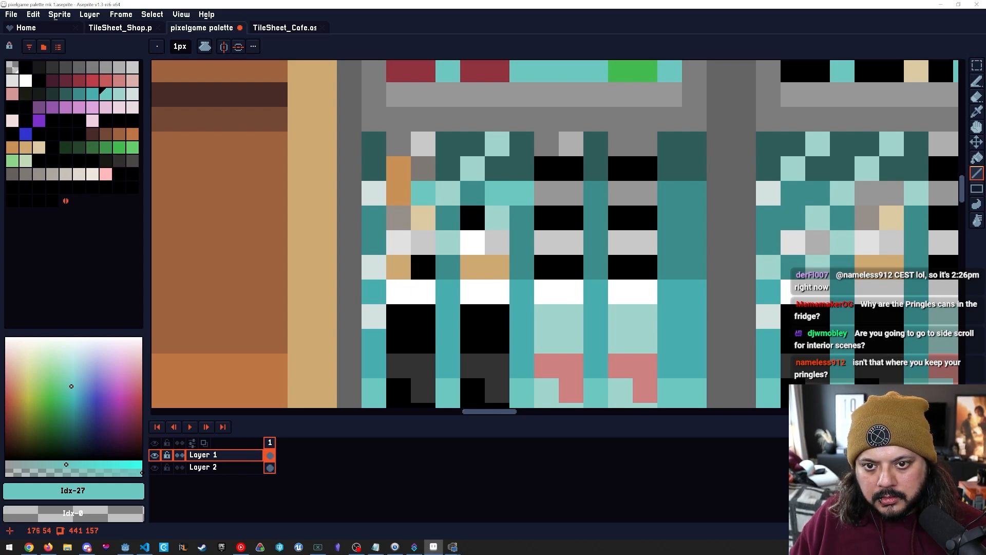
Recolour the reflection pixels in the dark top bands of both bottom-row compartments with teal, index 26.
mouse_move(794, 267)
mouse_down()
mouse_move(561, 245)
mouse_move(377, 285)
mouse_up()
mouse_move(402, 137)
mouse_down()
mouse_move(417, 173)
mouse_move(536, 295)
mouse_up()
drag(576, 90, 488, 281)
alt+click(501, 148)
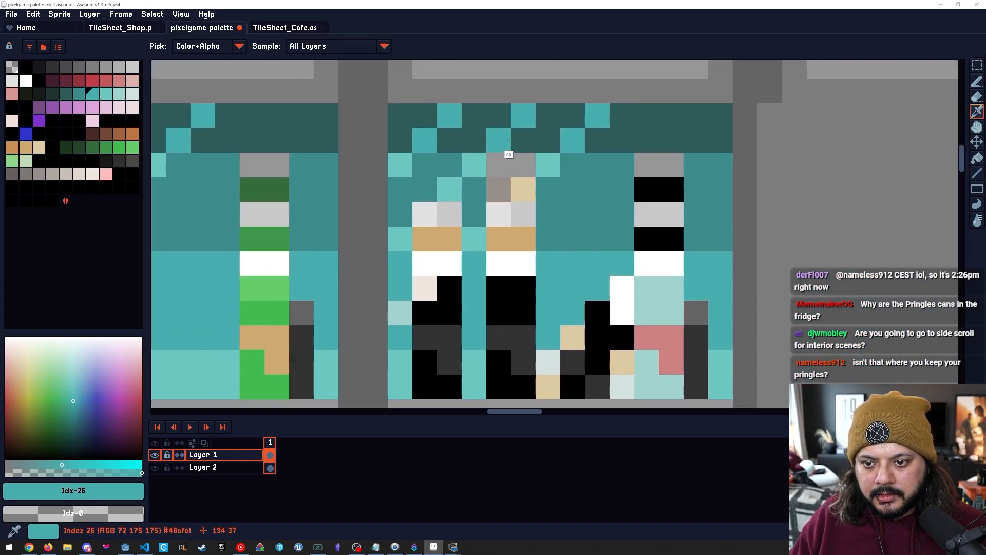
drag(472, 328, 460, 117)
mouse_move(437, 274)
mouse_down()
mouse_move(450, 214)
mouse_move(429, 267)
mouse_up()
drag(528, 242, 503, 266)
drag(592, 325, 499, 323)
drag(493, 257, 370, 207)
mouse_move(396, 252)
mouse_down()
mouse_move(422, 259)
mouse_move(387, 255)
mouse_up()
key(l)
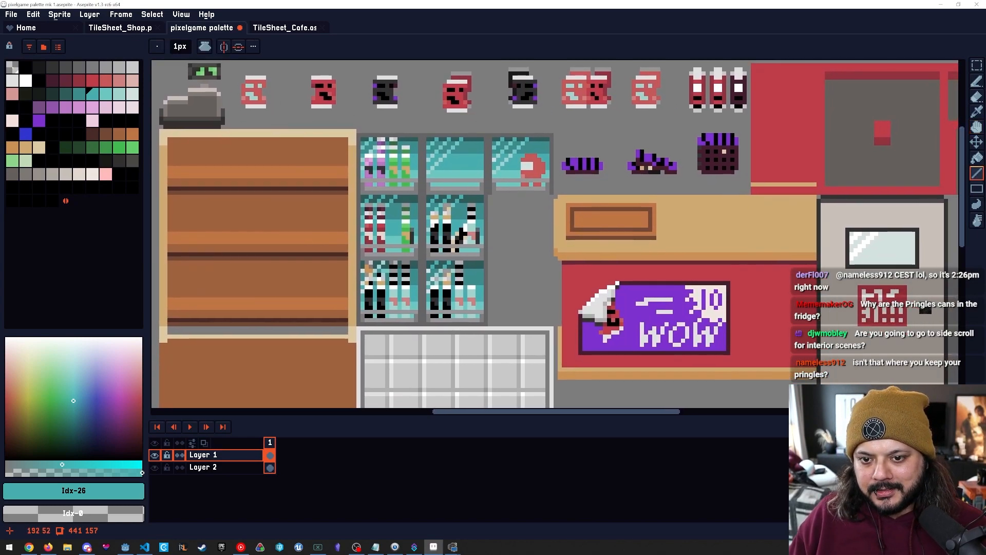
Recolour the reflection pixels around the bottle necks in the bottom-right compartment with teal, index 27.
scroll(482, 249, up, 4)
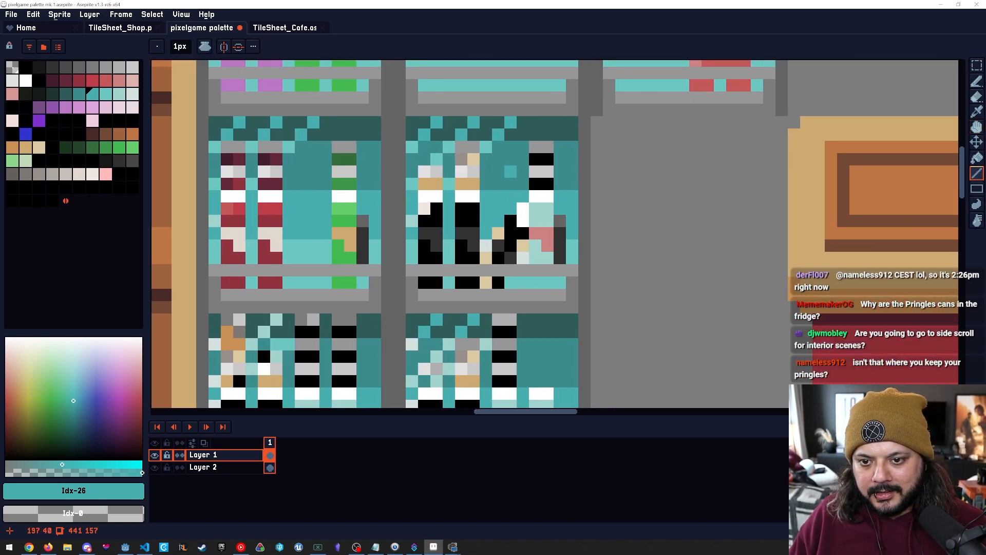
alt+click(499, 159)
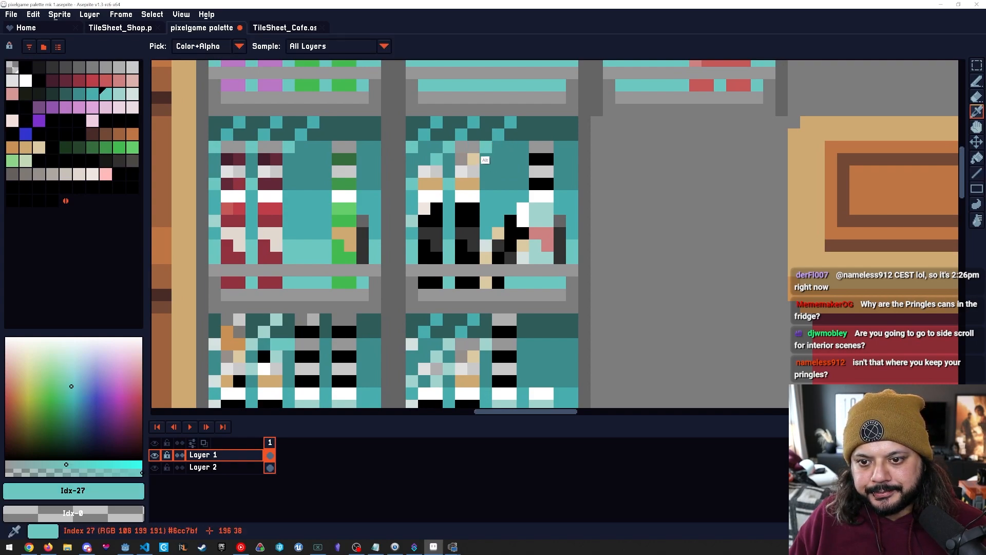
drag(474, 295, 489, 225)
alt+click(486, 252)
drag(292, 250, 279, 262)
mouse_move(378, 324)
mouse_down()
mouse_move(424, 241)
mouse_move(389, 280)
mouse_up()
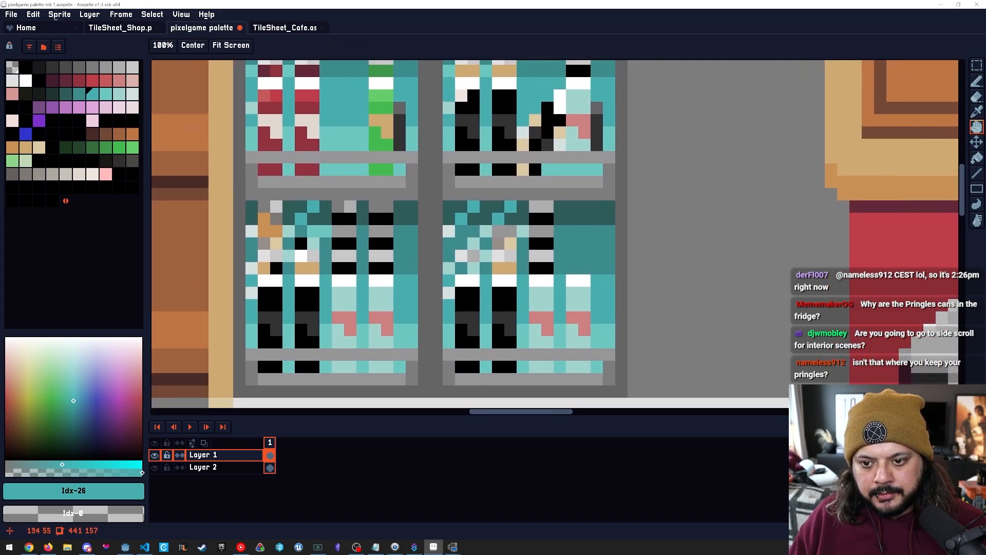
click(436, 231)
alt+click(486, 231)
drag(535, 108, 522, 201)
alt+click(509, 125)
drag(509, 125, 526, 79)
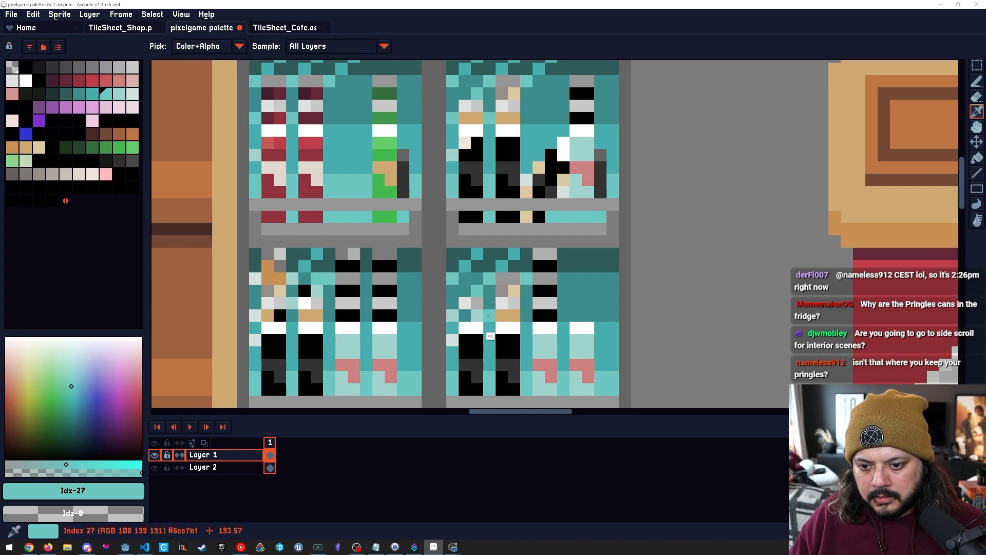
drag(488, 344, 493, 303)
key(alt)
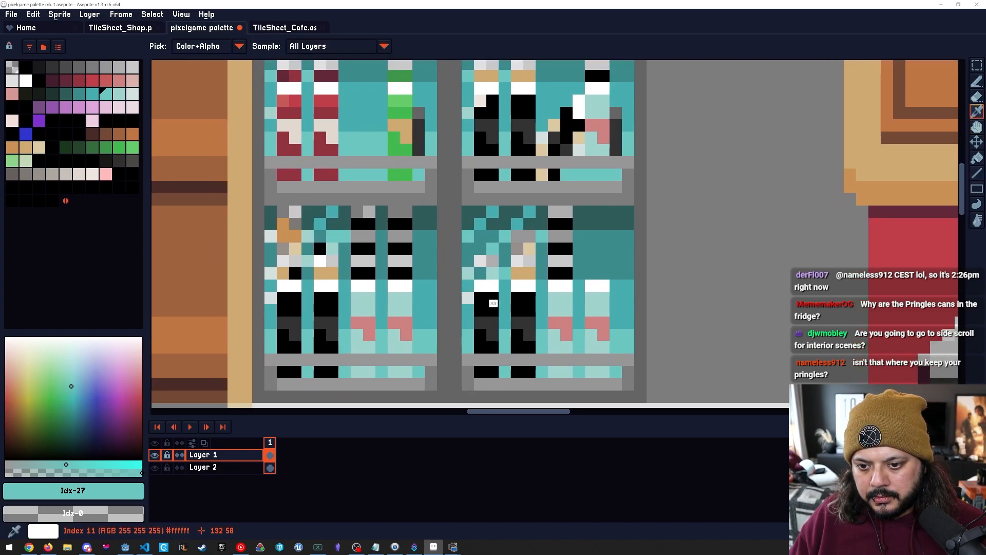
Brighten the reflection pixel on the left edge of the bottom-right compartment, just below its dark band, with white, index 11.
alt+click(487, 303)
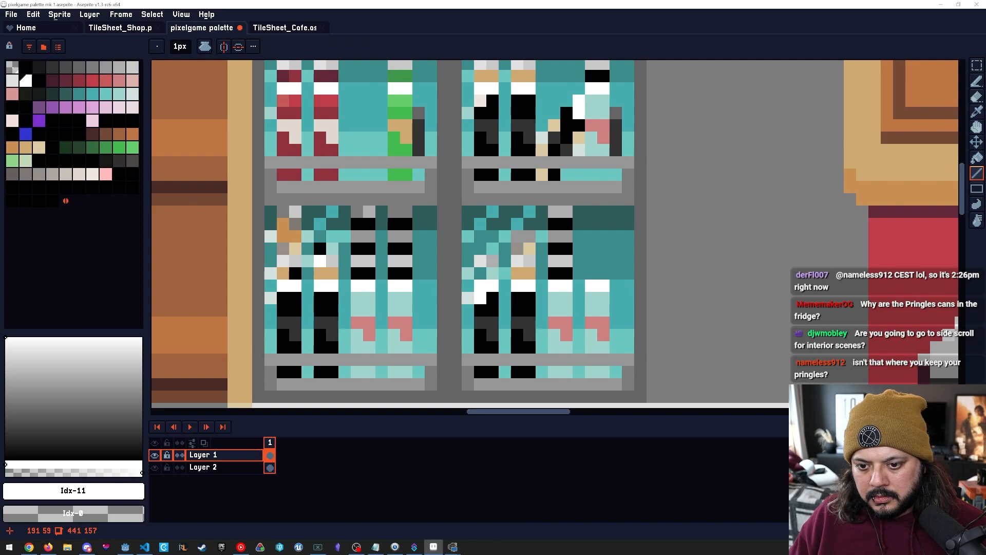
click(468, 236)
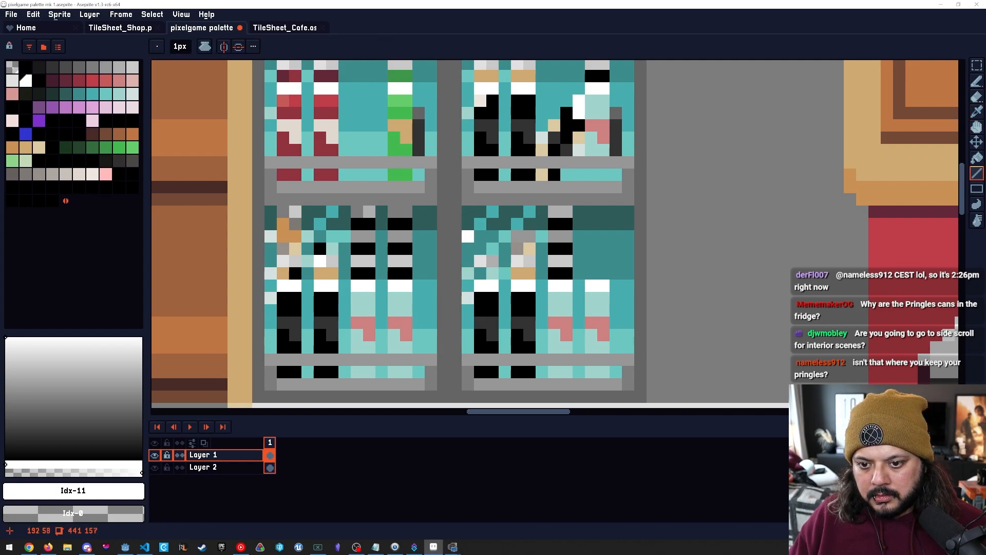
drag(480, 274, 569, 551)
Examine the recoloured glass cabinet alongside the cans, counter and sign artwork.
alt+click(364, 258)
drag(553, 354, 504, 153)
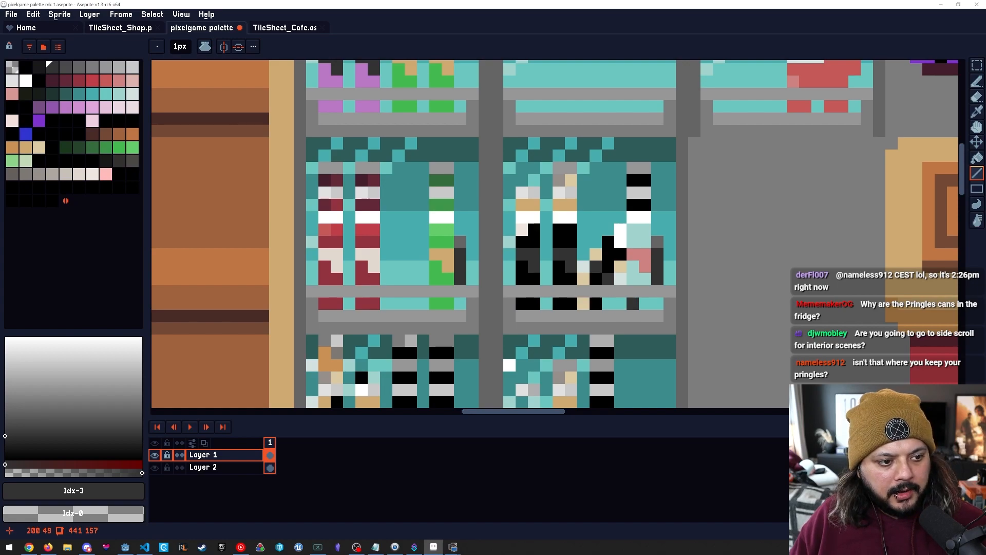
scroll(673, 302, down, 3)
drag(856, 230, 461, 279)
scroll(503, 156, up, 4)
scroll(578, 307, down, 3)
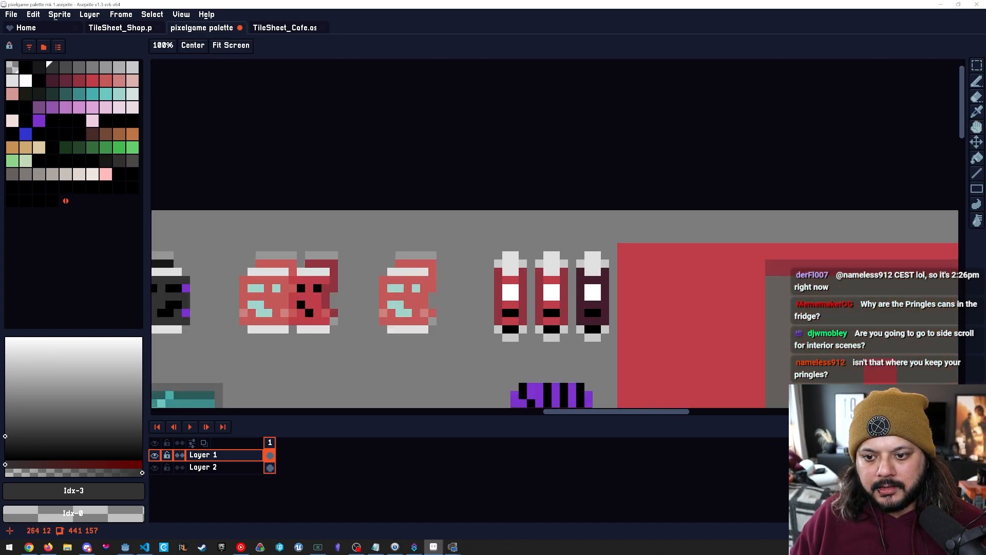
drag(402, 335, 664, 73)
mouse_move(511, 263)
mouse_down()
mouse_move(410, 353)
mouse_move(505, 250)
mouse_up()
drag(604, 195, 658, 186)
drag(435, 340, 464, 306)
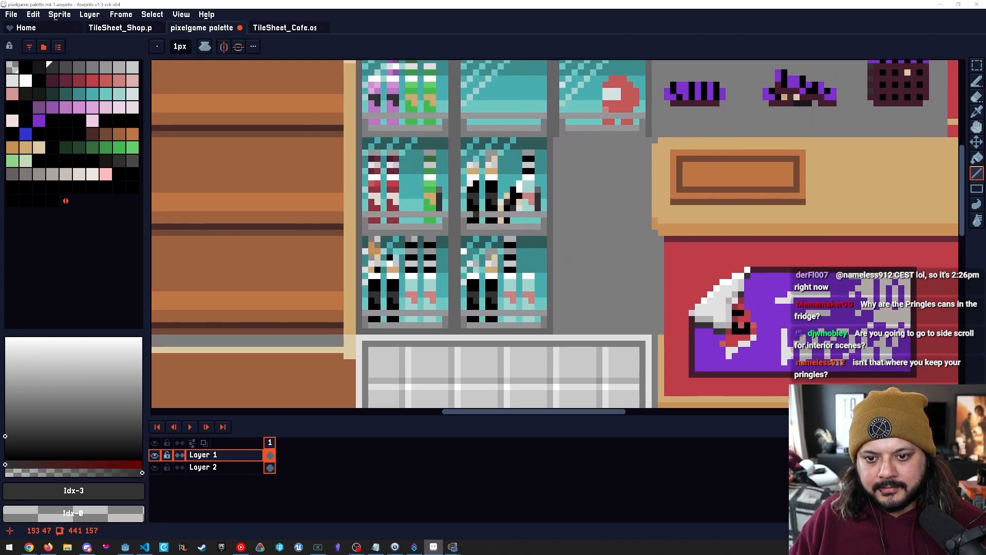
key(space)
scroll(483, 154, up, 3)
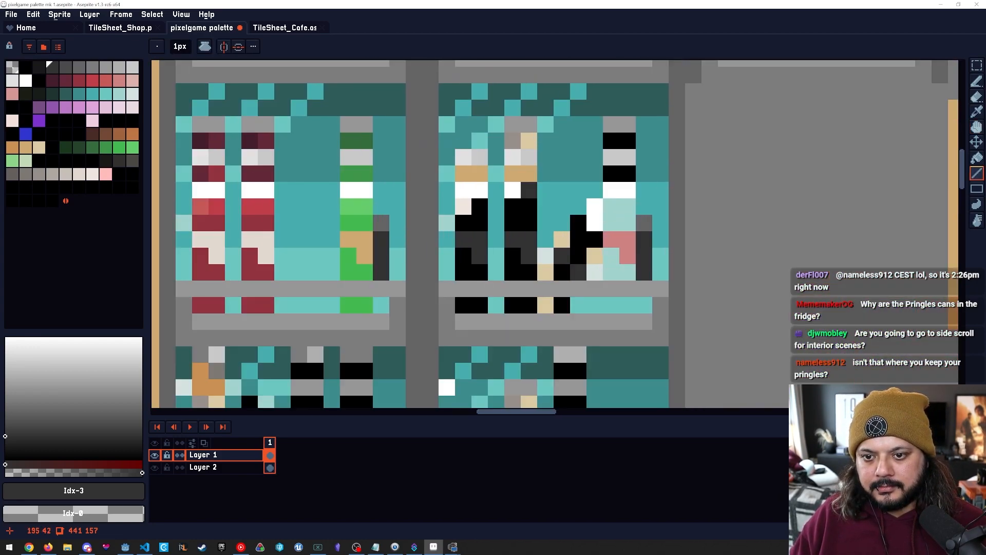
key(space)
drag(519, 231, 545, 212)
key(space)
drag(481, 177, 503, 377)
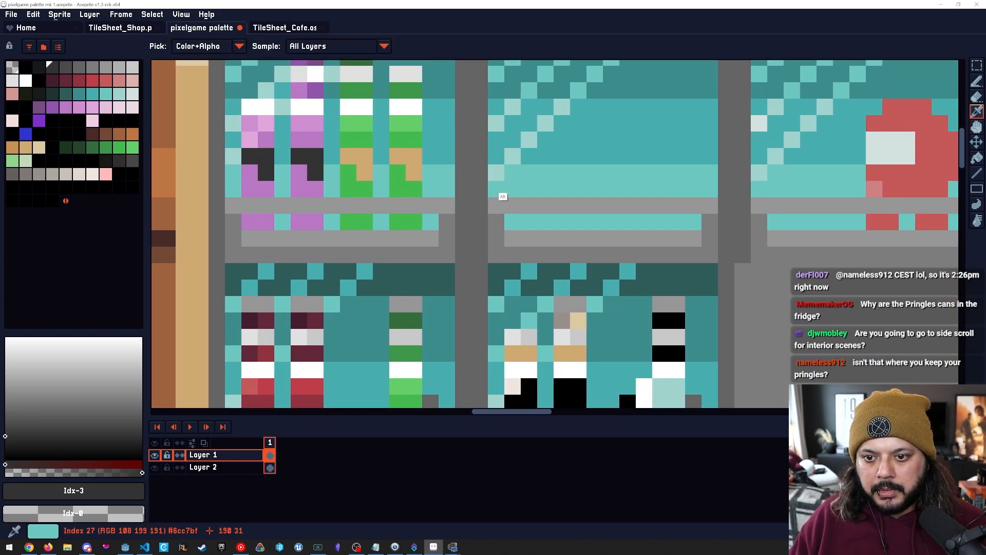
Brighten the lowest pixel of the first reflection streak in the three top compartments with pale teal, index 29.
alt+click(499, 194)
key(space)
drag(497, 176, 469, 197)
key(space)
drag(470, 160, 480, 221)
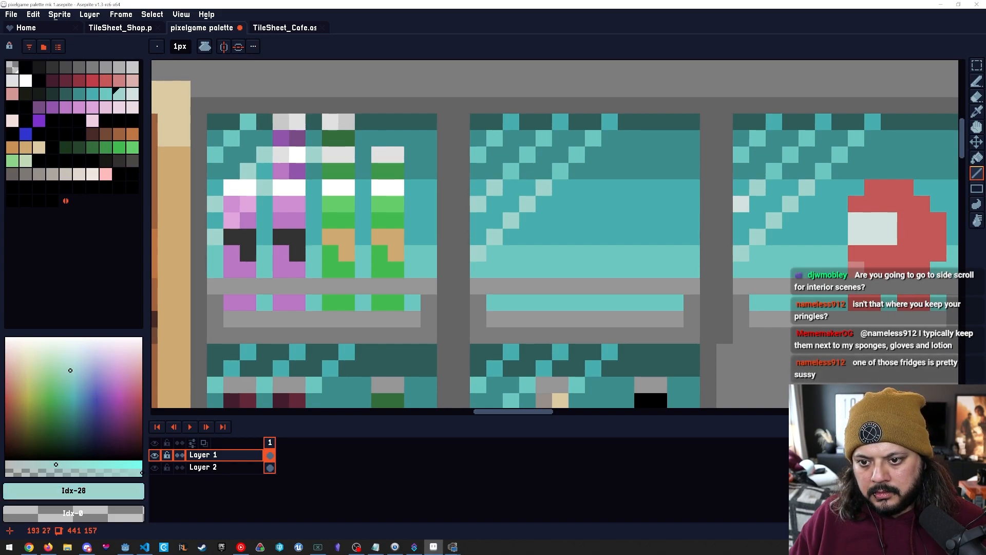
alt+click(479, 253)
click(511, 253)
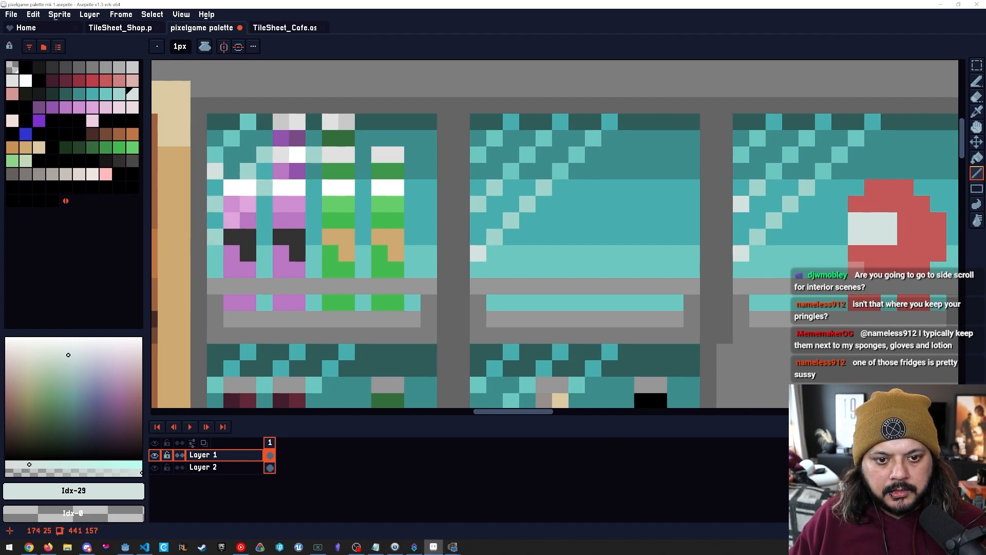
click(215, 237)
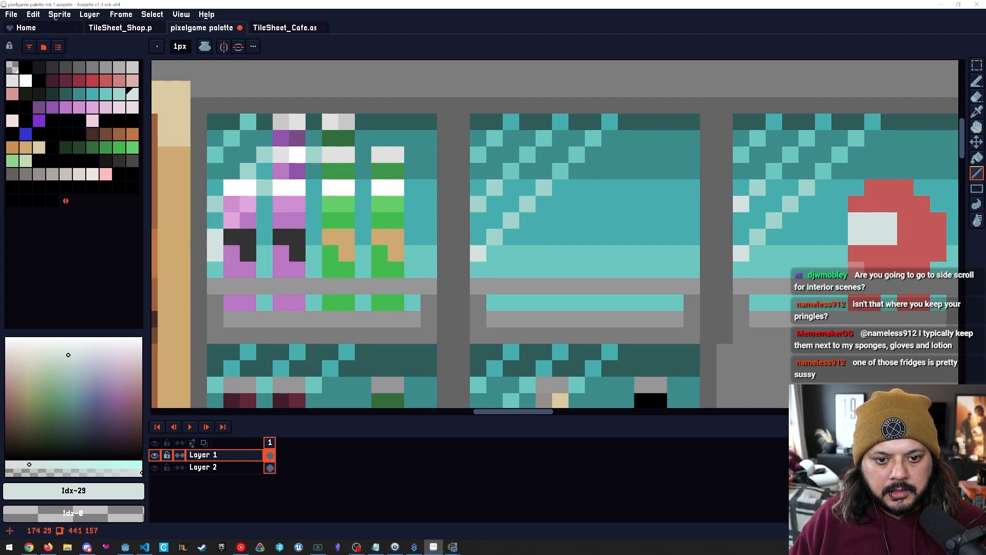
Shift the first purple bottle's highlight to its right side and lighten its label's upper-left pixel with grey, index 4.
scroll(249, 236, up, 2)
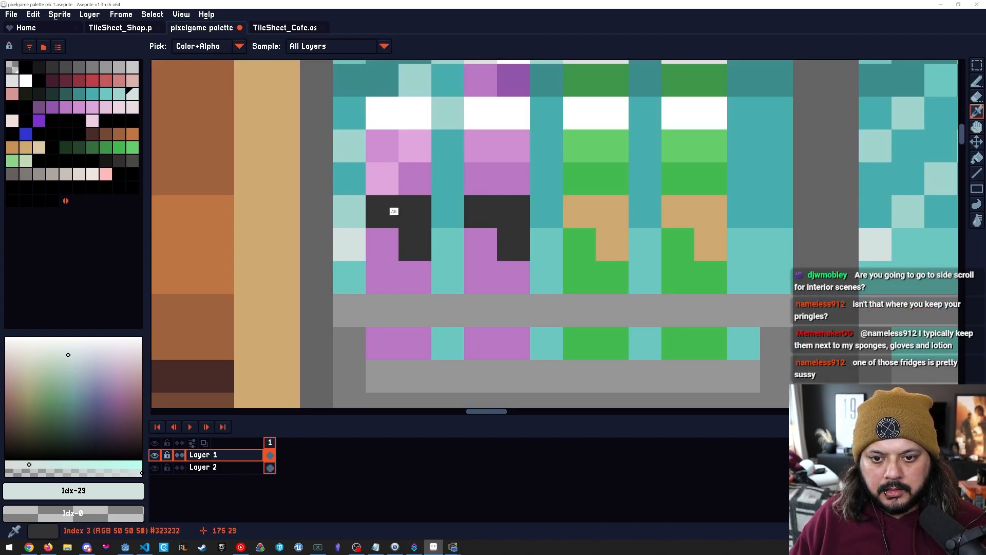
alt+click(387, 183)
alt+click(480, 179)
click(382, 179)
alt+click(391, 218)
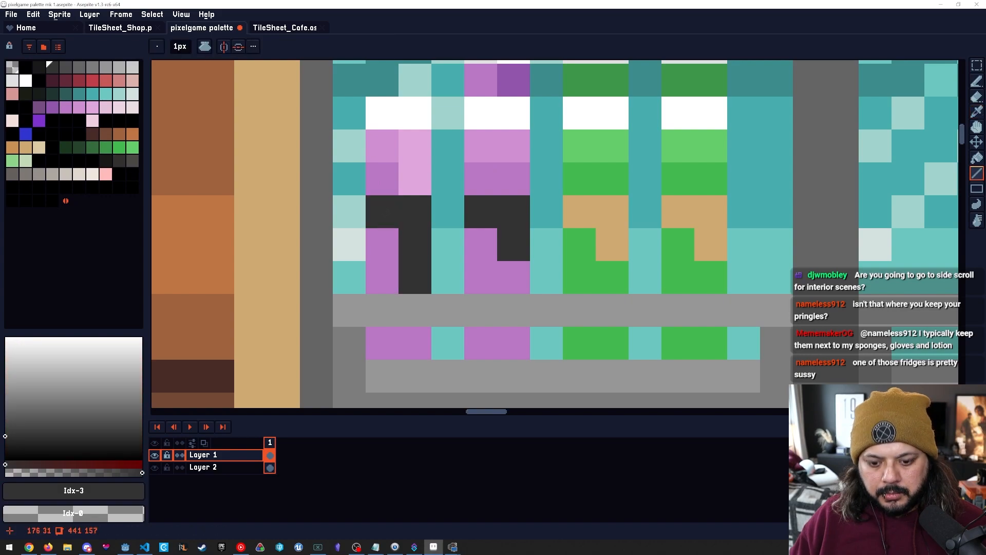
key([)
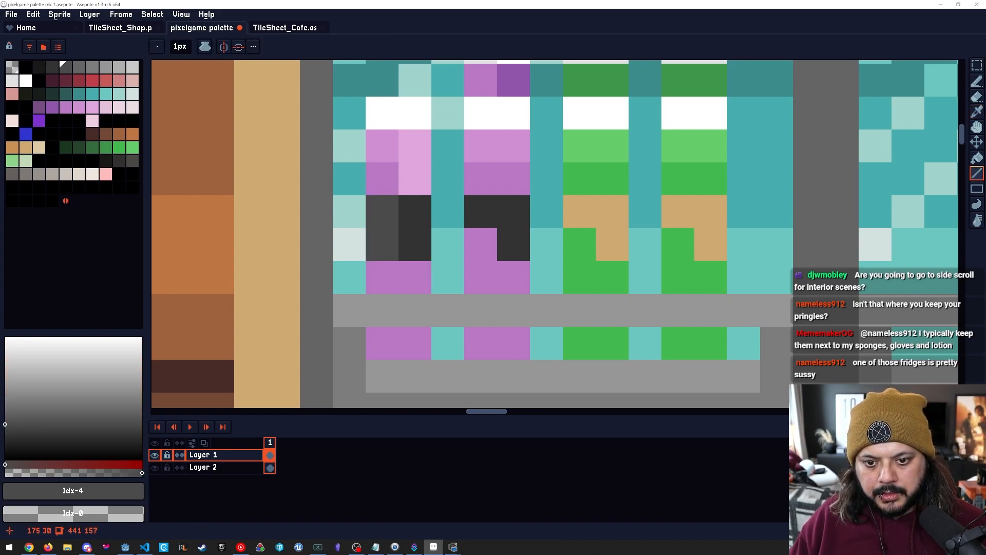
Rework the reflection between the two purple bottles using teal index 26, with pale teal index 28 below the white bands.
alt+click(354, 216)
drag(406, 242, 416, 313)
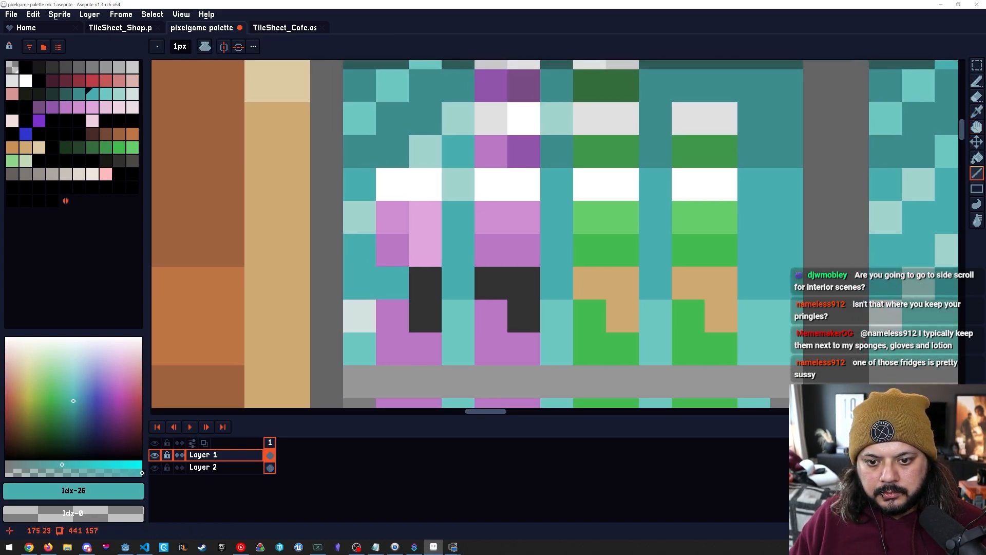
alt+click(458, 197)
click(458, 218)
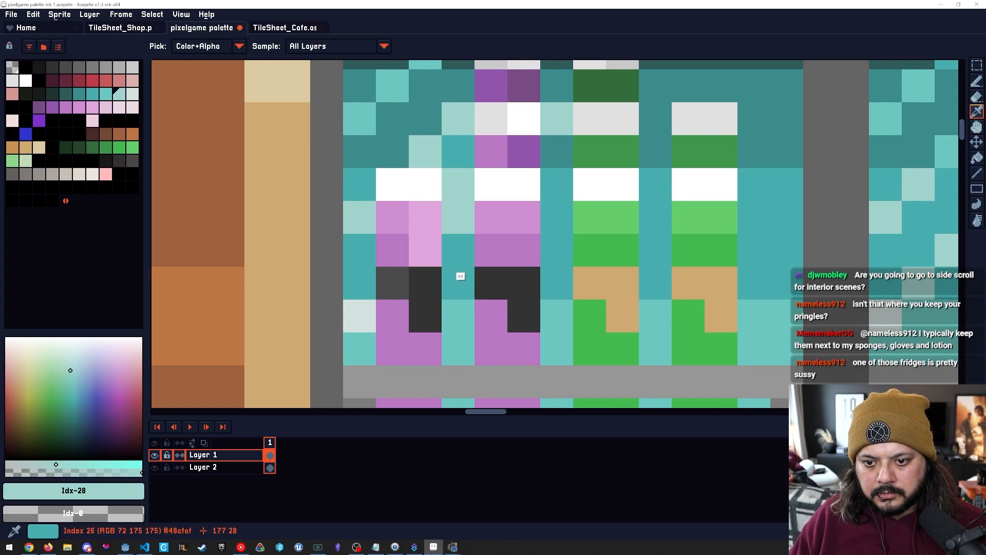
alt+click(461, 275)
click(458, 189)
drag(458, 216, 374, 246)
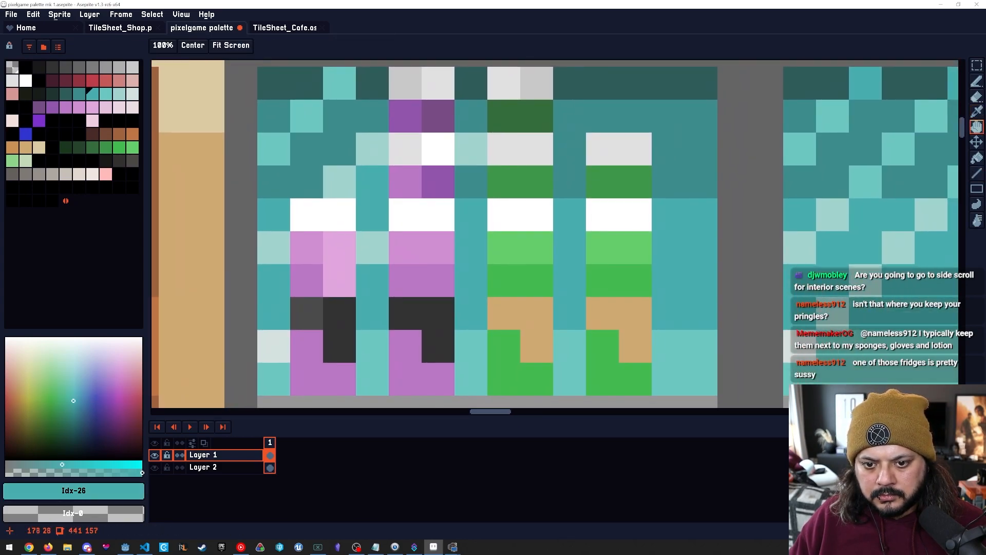
Lighten the right pixel just above the second purple bottle's lower white band with light purple, index 35.
alt+click(406, 183)
click(438, 181)
key(bracketright)
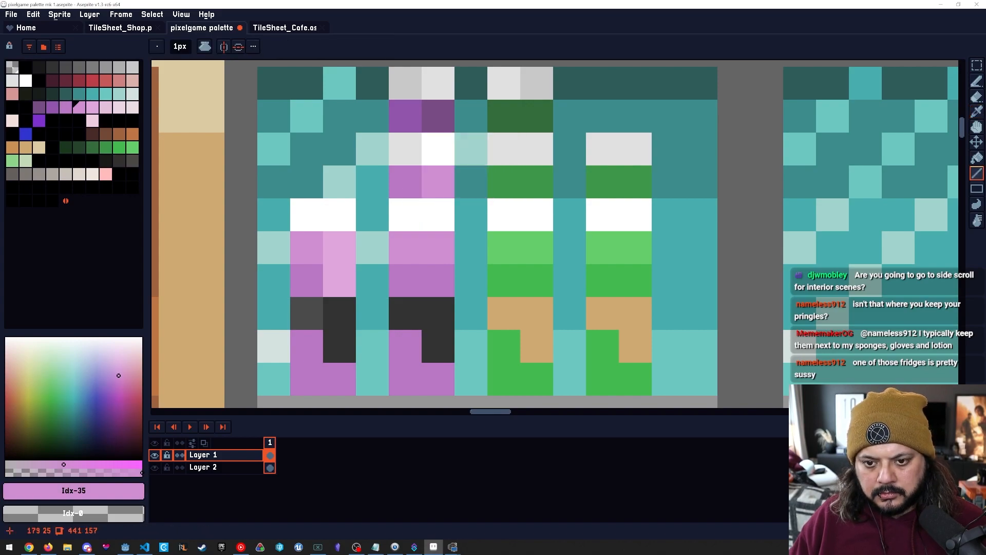
Shade the second purple bottle's lower neck band with darker purple (Idx-33) and repaint the adjacent glass glare pixel teal (Idx-27).
key(bracketleft)
key(bracketleft)
click(405, 182)
mouse_move(408, 186)
mouse_down()
mouse_move(396, 198)
mouse_move(399, 243)
mouse_up()
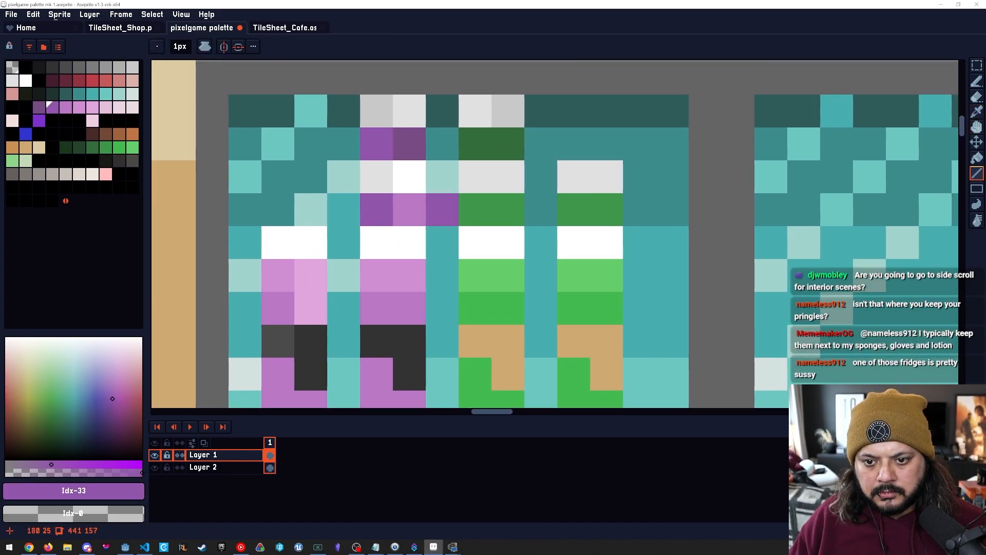
alt+click(442, 210)
alt+click(256, 189)
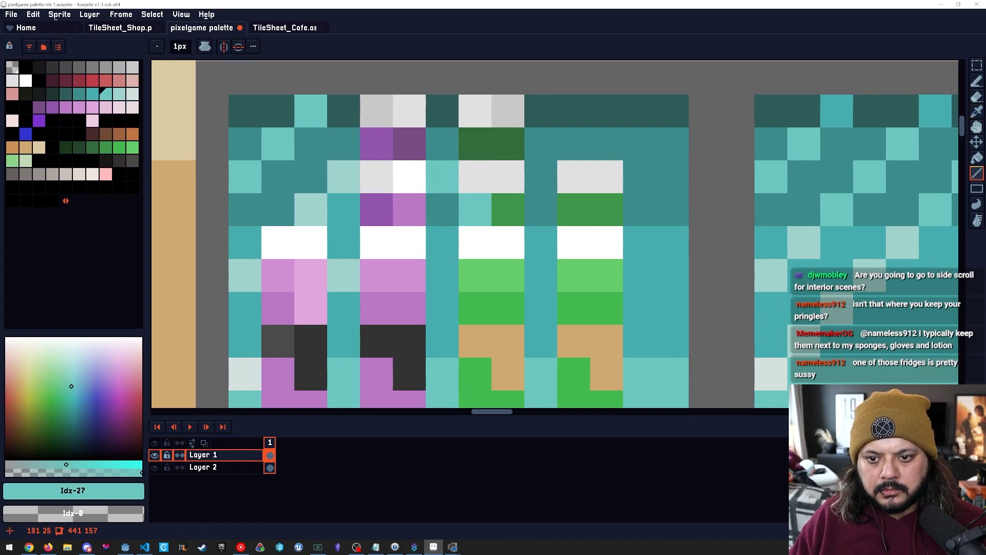
Repaint the first green bottle's cap grey and light grey, and lighten its upper neck band with green Idx-67.
alt+click(481, 149)
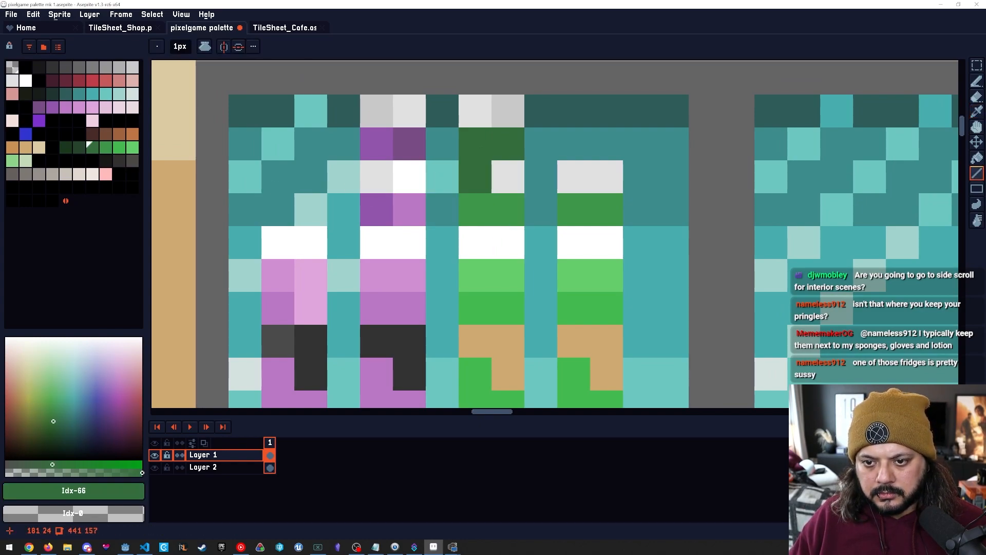
alt+click(474, 119)
click(506, 116)
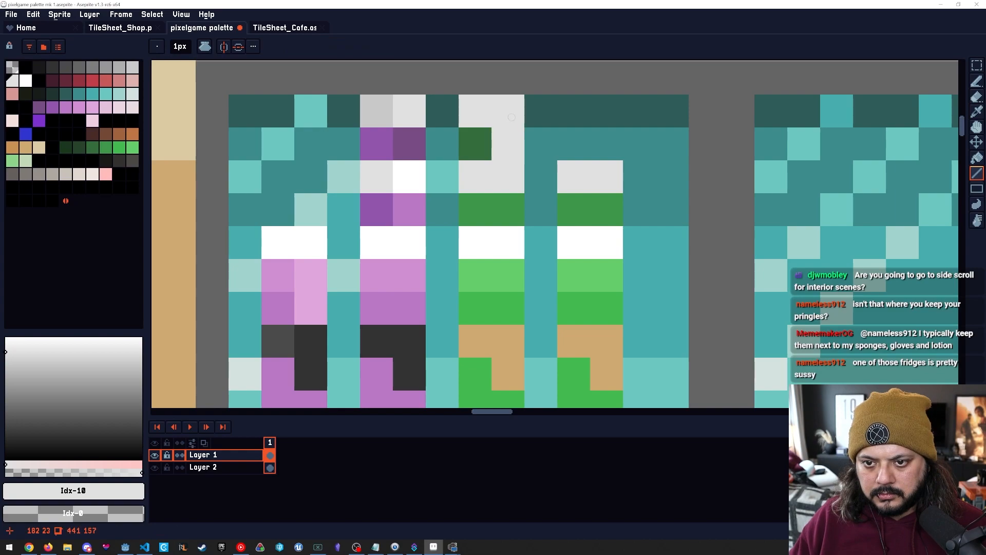
alt+click(370, 117)
click(474, 115)
alt+click(441, 175)
click(475, 143)
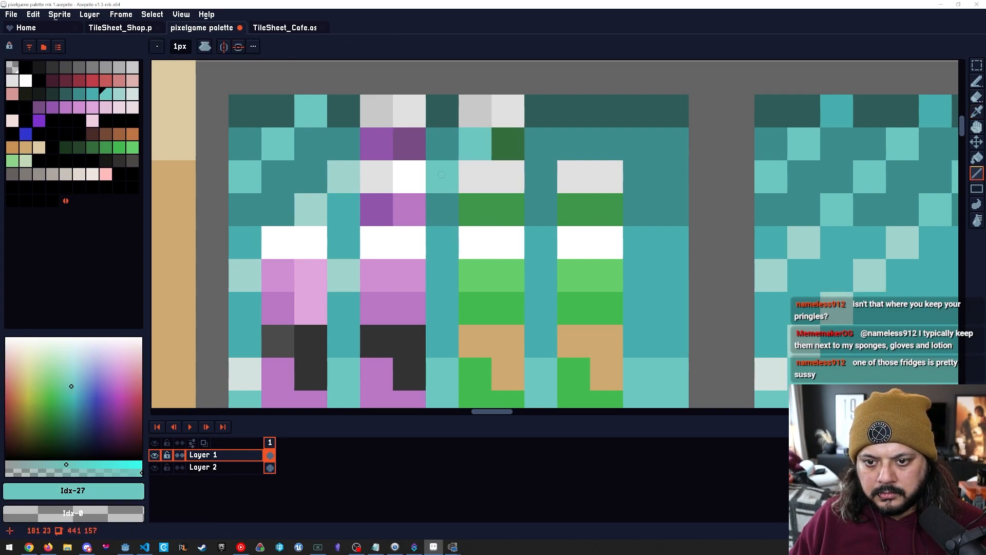
alt+click(497, 156)
key([)
key(])
key(])
Add a light teal (Idx-28) pixel diagonally below the sampled glare pixel on the fridge glass.
key(h)
scroll(562, 262, down, 5)
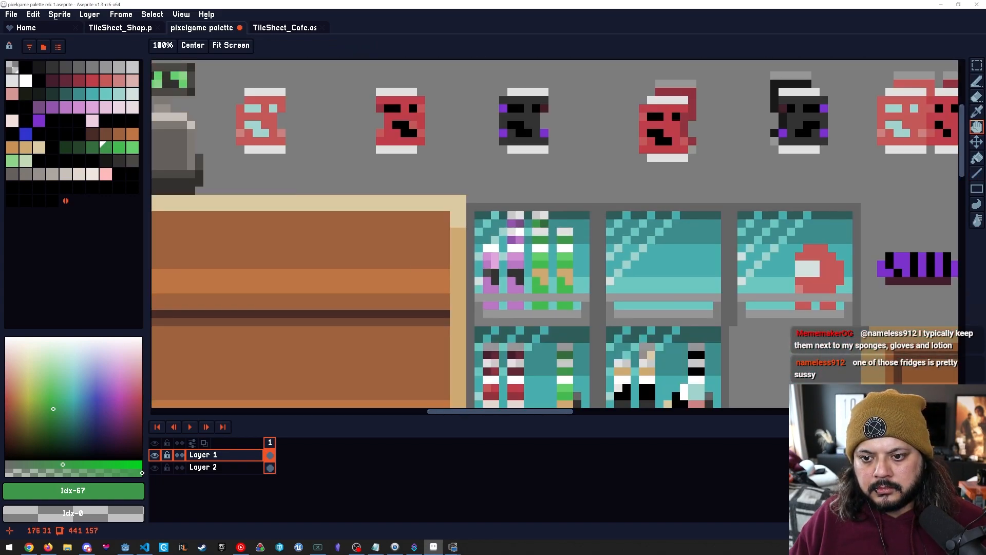
drag(495, 290, 429, 241)
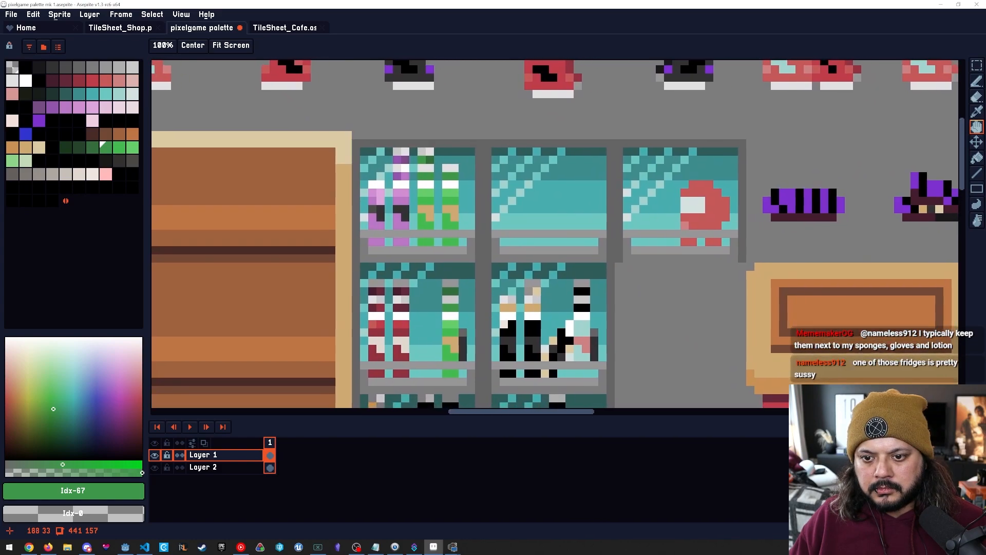
drag(536, 249, 465, 231)
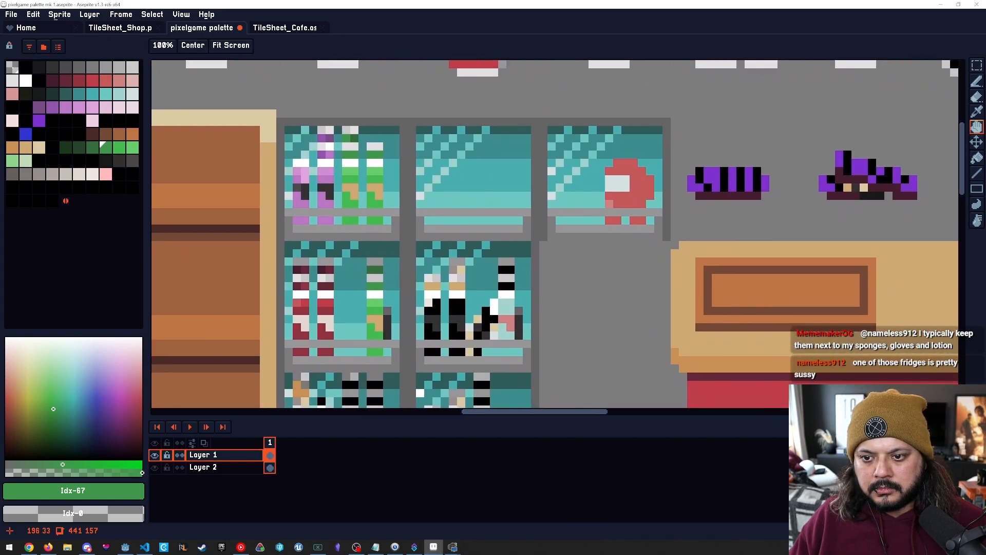
scroll(542, 173, up, 2)
alt+click(571, 156)
click(556, 173)
Examine the bottles and glass glare on the middle and lower shelves of the fridges.
mouse_move(424, 322)
mouse_down()
mouse_move(387, 336)
mouse_move(453, 285)
mouse_move(427, 279)
mouse_move(273, 322)
mouse_up()
mouse_move(532, 249)
mouse_down()
mouse_move(456, 239)
mouse_move(472, 311)
mouse_move(503, 305)
mouse_up()
scroll(456, 238, up, 1)
scroll(454, 239, up, 1)
scroll(503, 305, down, 3)
drag(418, 344, 516, 215)
drag(406, 289, 553, 218)
drag(430, 267, 515, 242)
key(space)
scroll(393, 290, down, 1)
drag(448, 324, 461, 303)
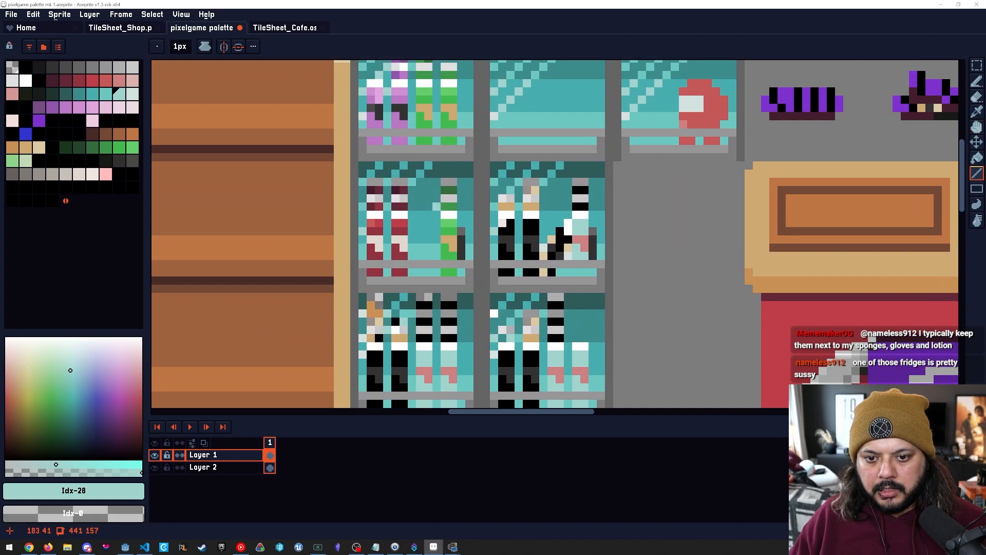
key(space)
drag(420, 223, 353, 223)
key(space)
scroll(451, 232, up, 2)
drag(452, 231, 465, 245)
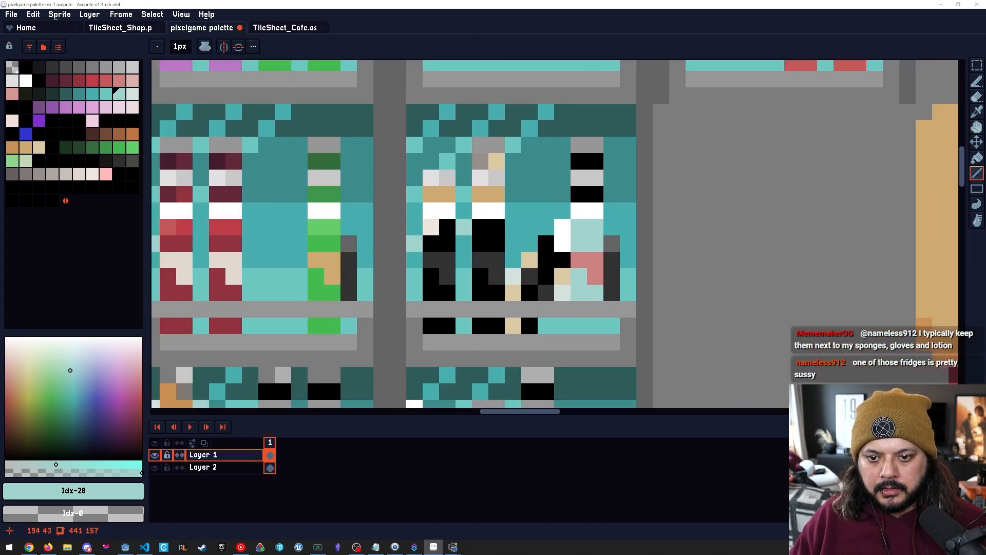
key(space)
drag(366, 229, 470, 257)
scroll(460, 247, down, 2)
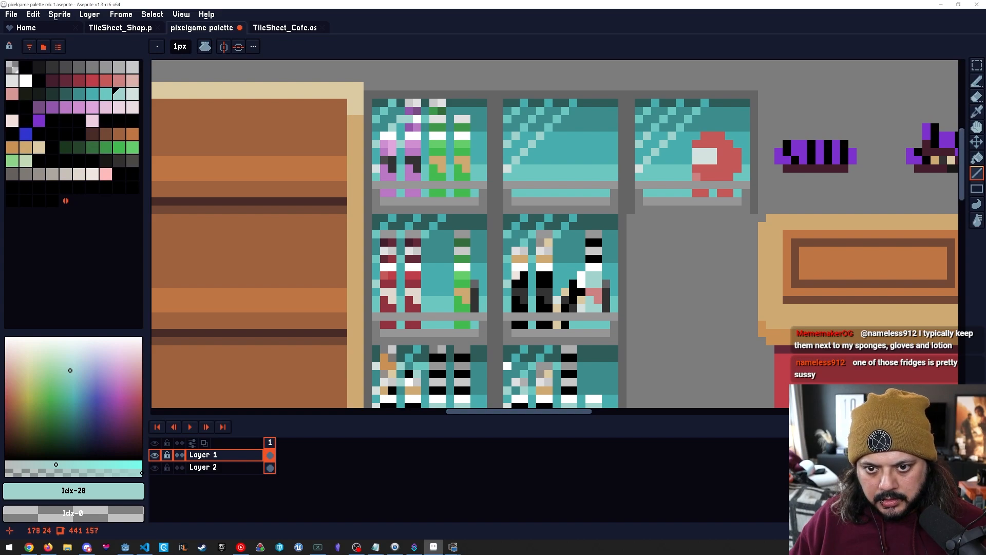
Copy a purple bottle and a red bottle from the other shelves over the two black bottles in the middle-right fridge.
key(m)
mouse_move(409, 119)
mouse_down()
mouse_move(424, 198)
mouse_move(471, 250)
mouse_move(548, 299)
mouse_move(540, 298)
mouse_up()
drag(381, 231, 385, 325)
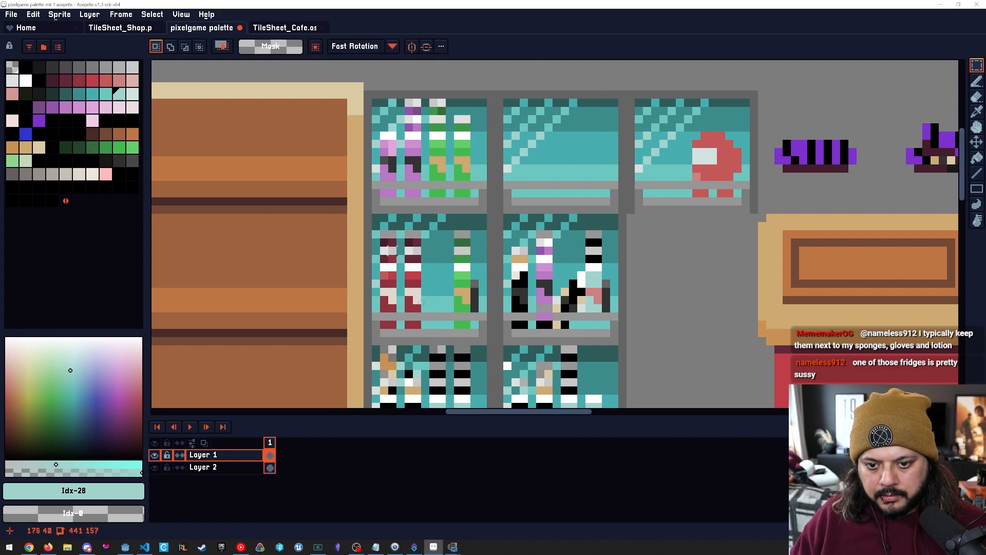
drag(384, 234, 392, 325)
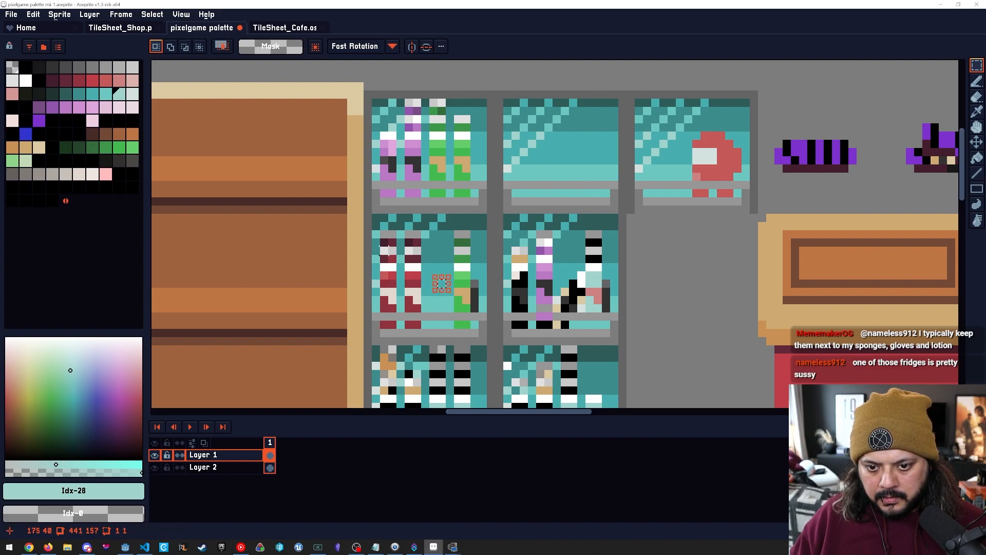
drag(382, 258, 513, 300)
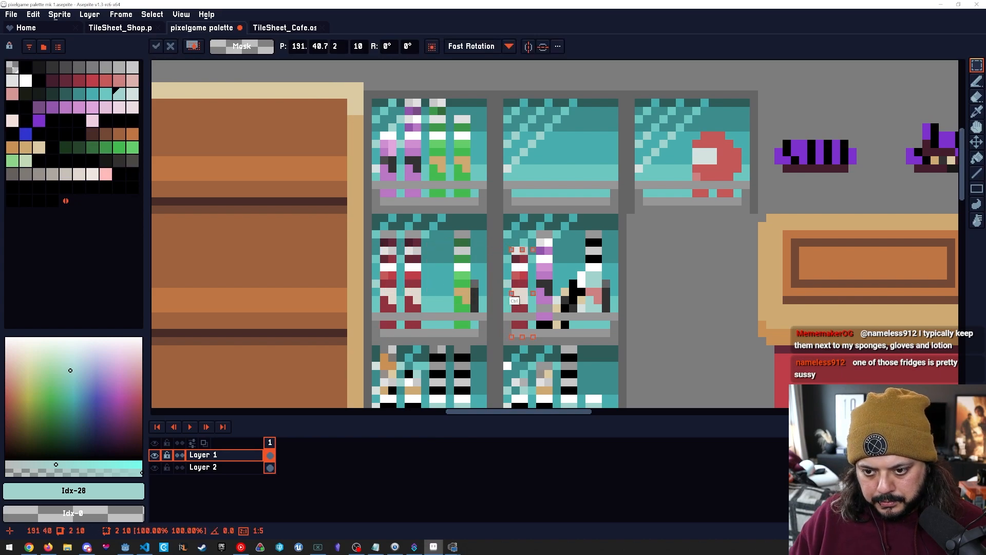
click(565, 284)
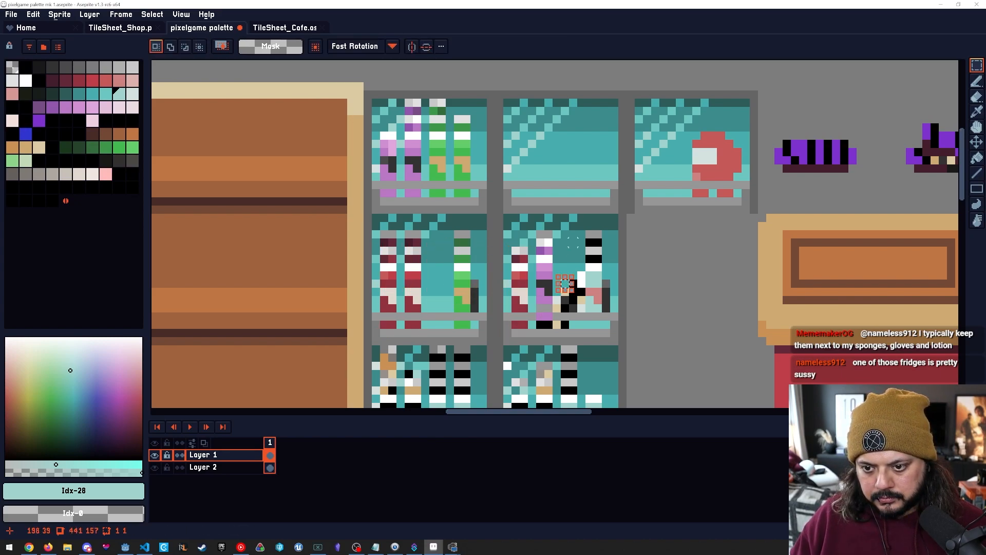
Lower the copied purple bottle level with the red bottle beside it and restore the teal (Idx-25) background above its cap.
scroll(540, 234, up, 2)
alt+click(577, 269)
key(b)
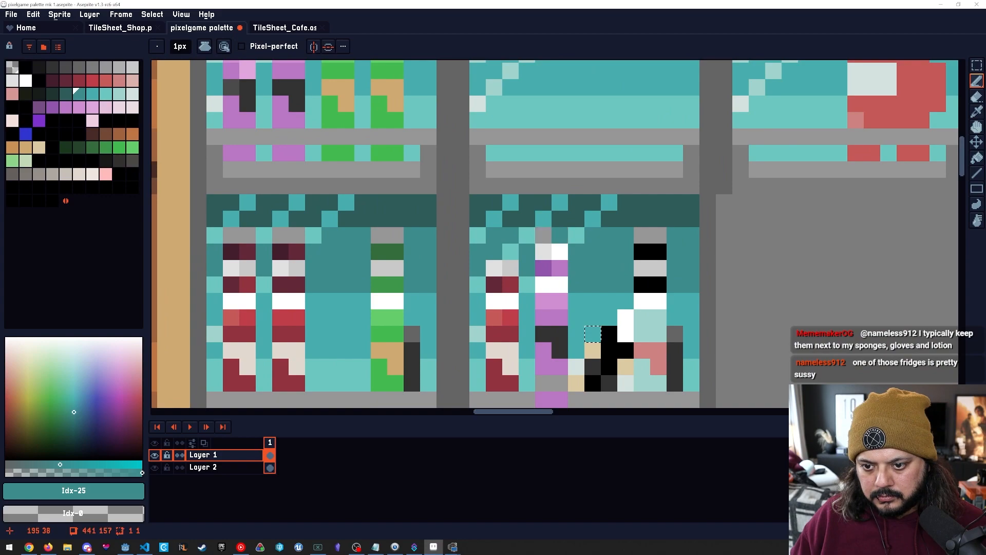
scroll(619, 252, down, 1)
mouse_move(520, 310)
mouse_down()
mouse_move(496, 242)
mouse_move(466, 259)
mouse_up()
key(m)
drag(532, 193, 533, 195)
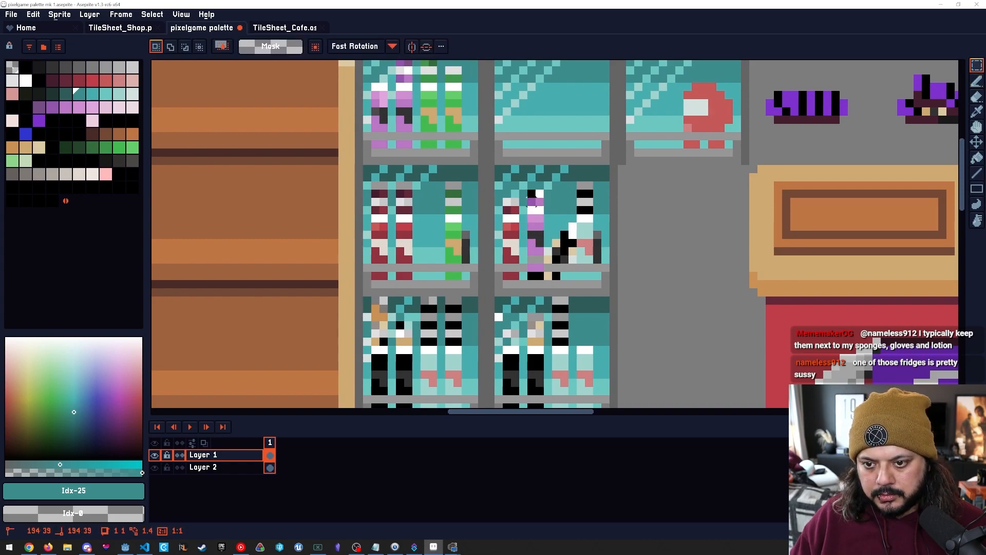
drag(535, 264, 537, 267)
key(ctrl+v)
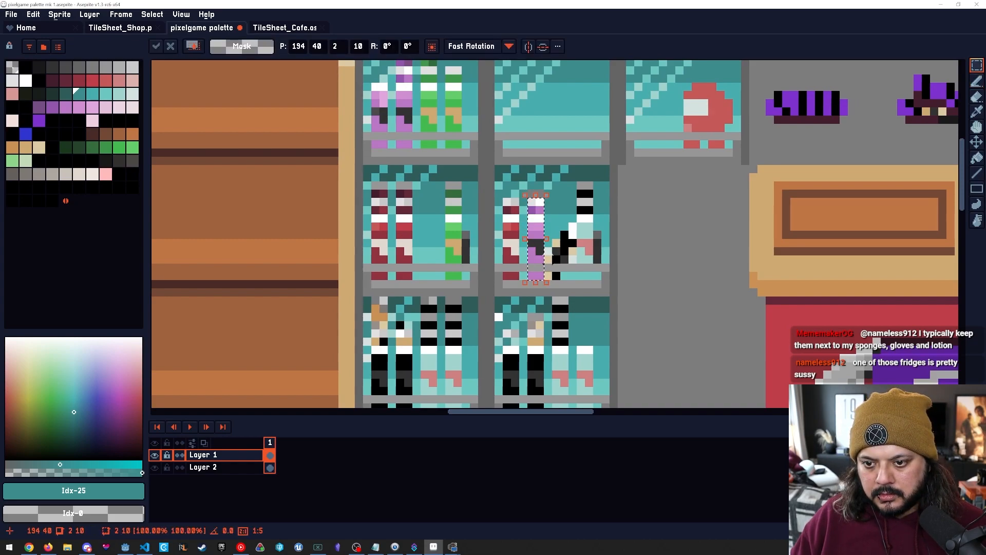
key(alt)
scroll(563, 201, up, 2)
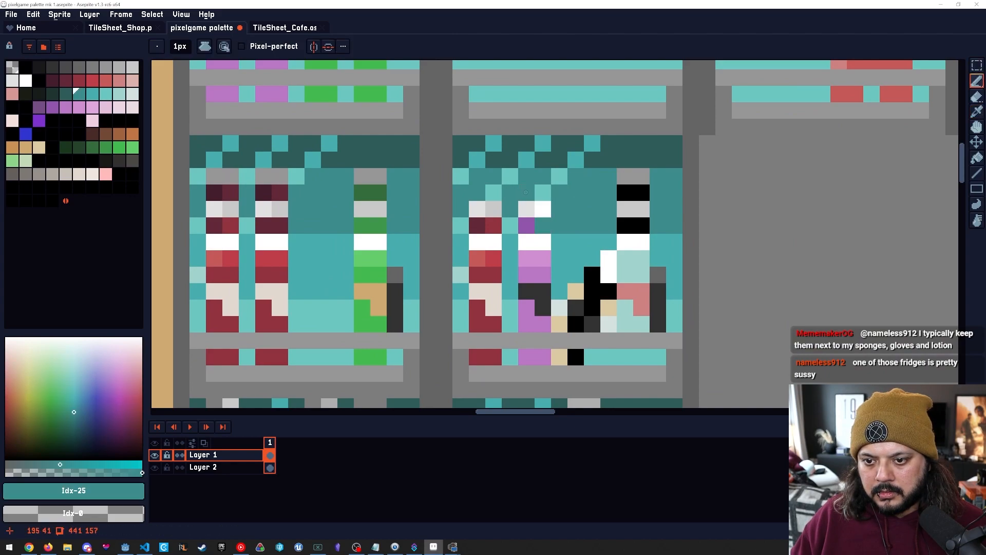
Fill the black body areas of the tipped bottle in the middle-right fridge with purple Idx-34.
scroll(479, 292, down, 2)
drag(479, 292, 457, 265)
drag(385, 265, 358, 258)
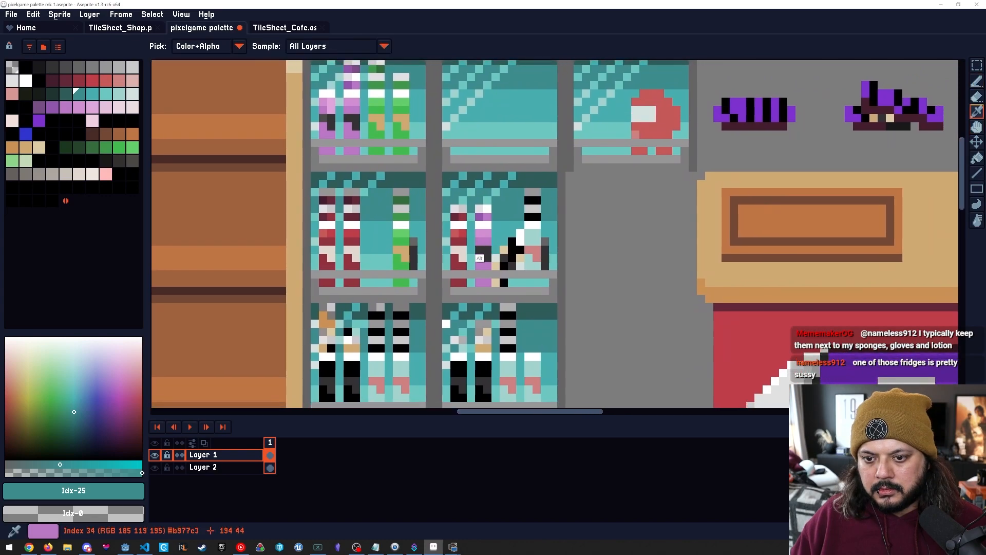
alt+click(480, 241)
scroll(509, 260, up, 1)
key(g)
click(513, 239)
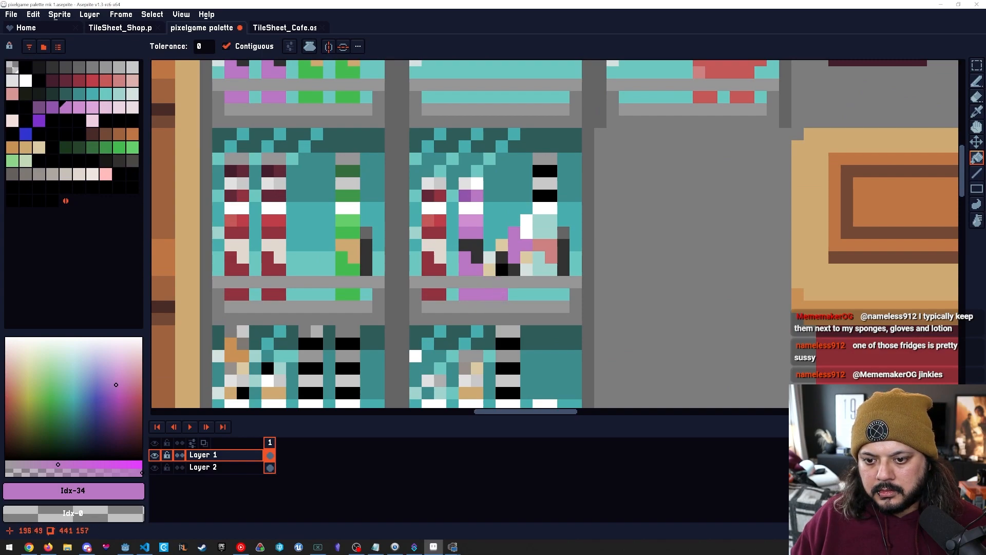
Shade the tipped bottle with darker purple (Idx-33) along its bottom and lighter purple (Idx-35) highlights.
key([)
click(490, 294)
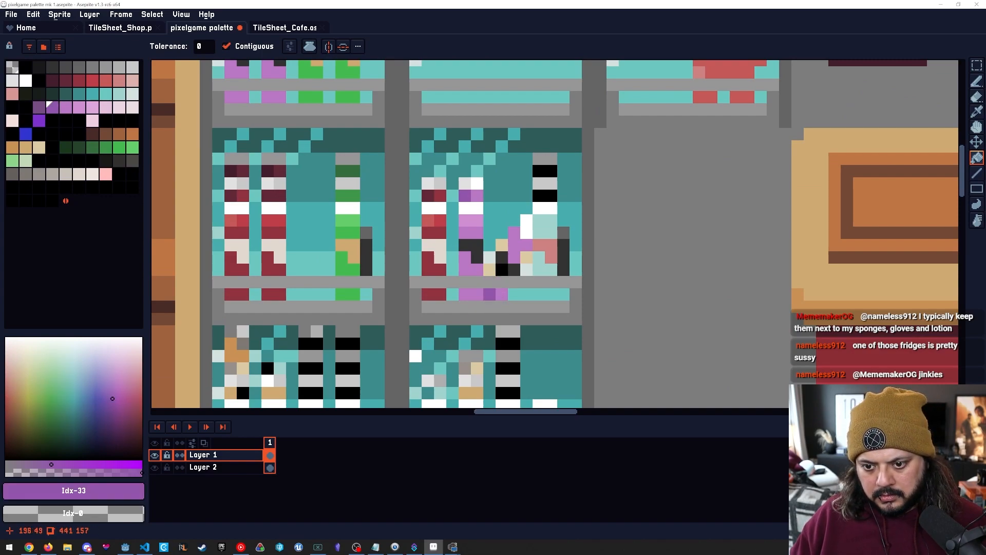
key(b)
click(489, 282)
key(space)
mouse_move(551, 260)
mouse_down()
mouse_move(528, 256)
mouse_move(520, 264)
mouse_up()
key(])
key(])
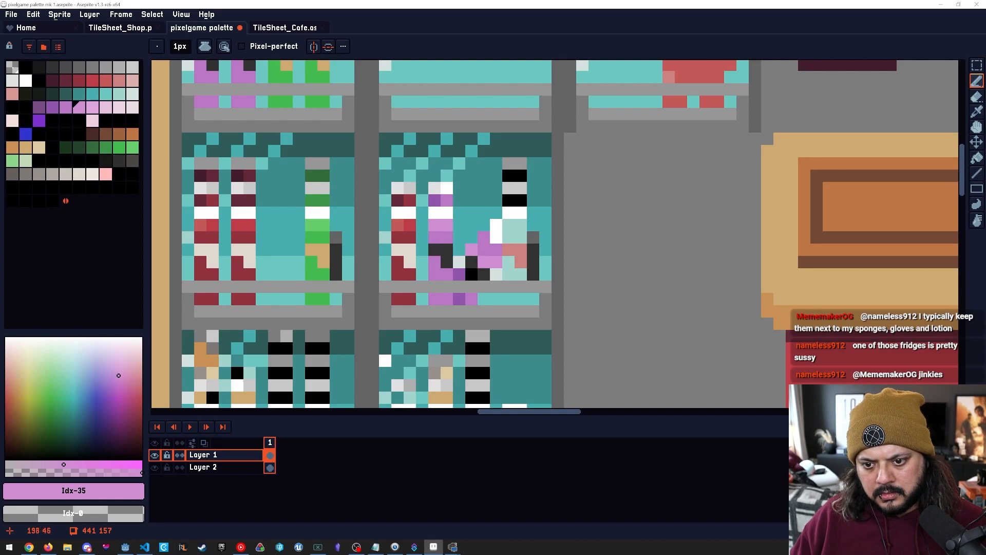
Recolour the tipped bottle's black label pixels dark grey (Idx-3) and add a dark purple (Idx-32) shadow pixel.
alt+click(484, 274)
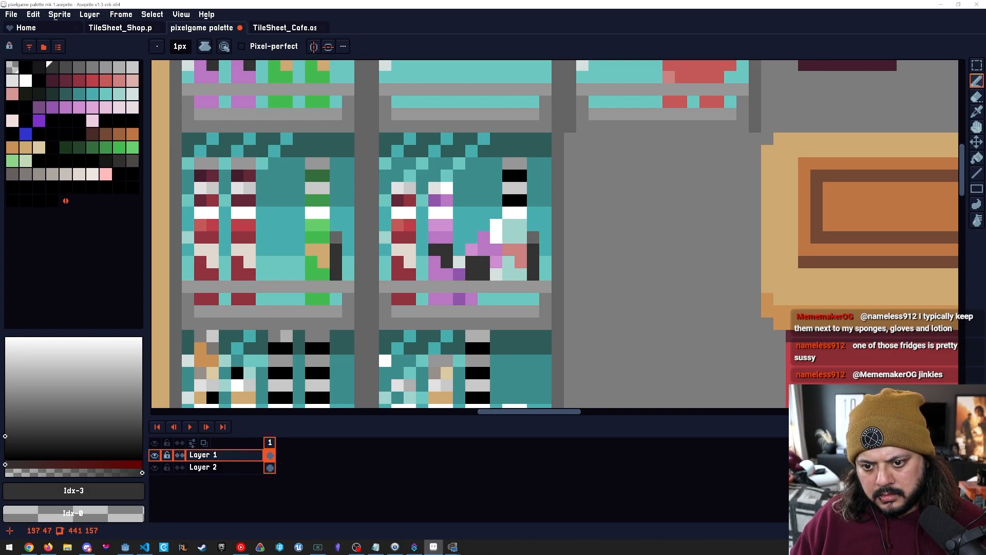
alt+click(477, 265)
key(bracketleft)
key(bracketleft)
key(bracketleft)
key(bracketright)
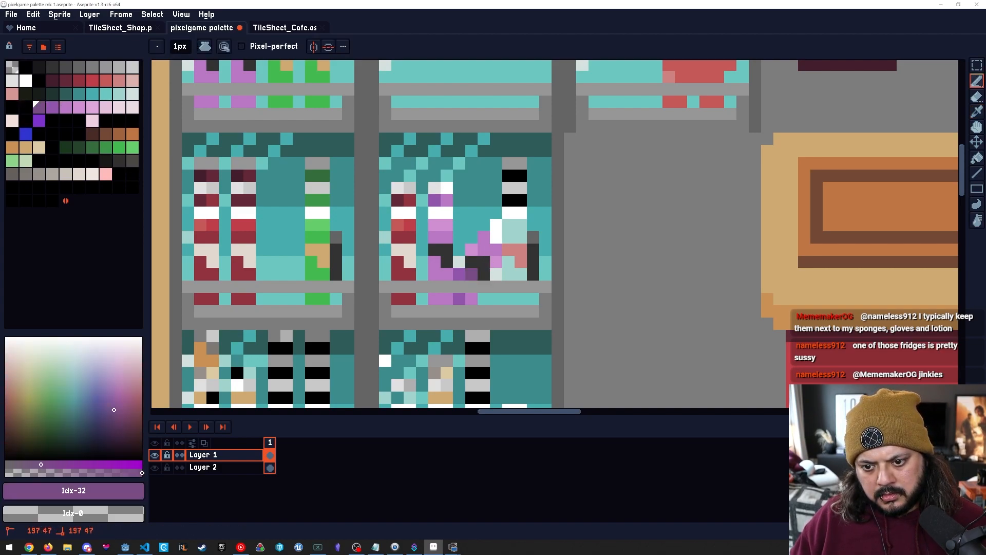
key(space)
mouse_move(496, 292)
mouse_down()
mouse_move(532, 289)
mouse_move(516, 277)
mouse_up()
key(space)
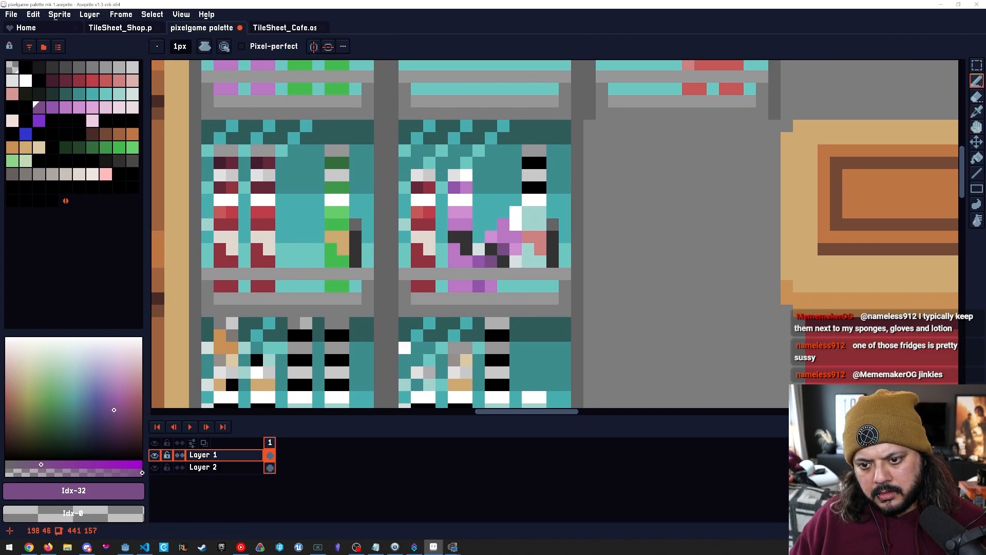
alt+click(501, 235)
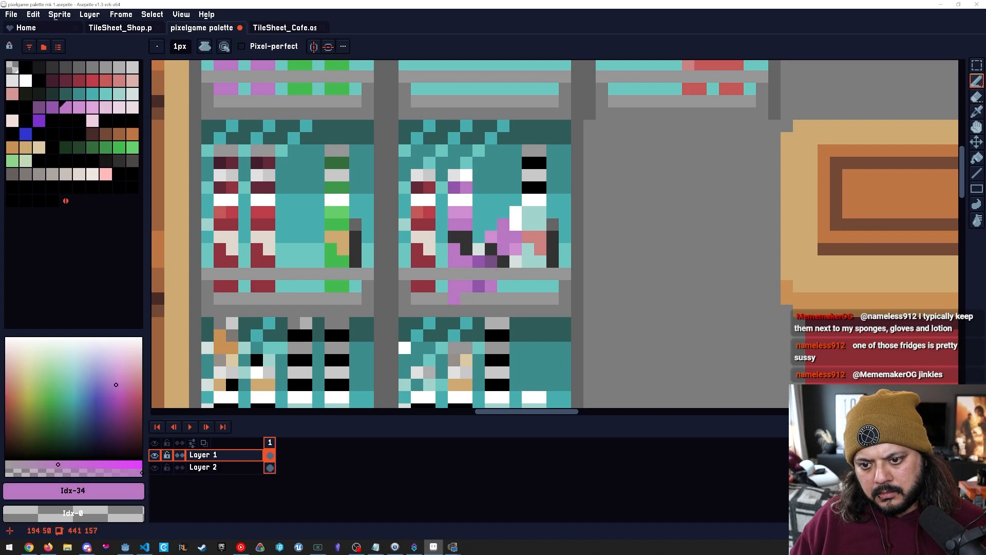
scroll(514, 267, up, 1)
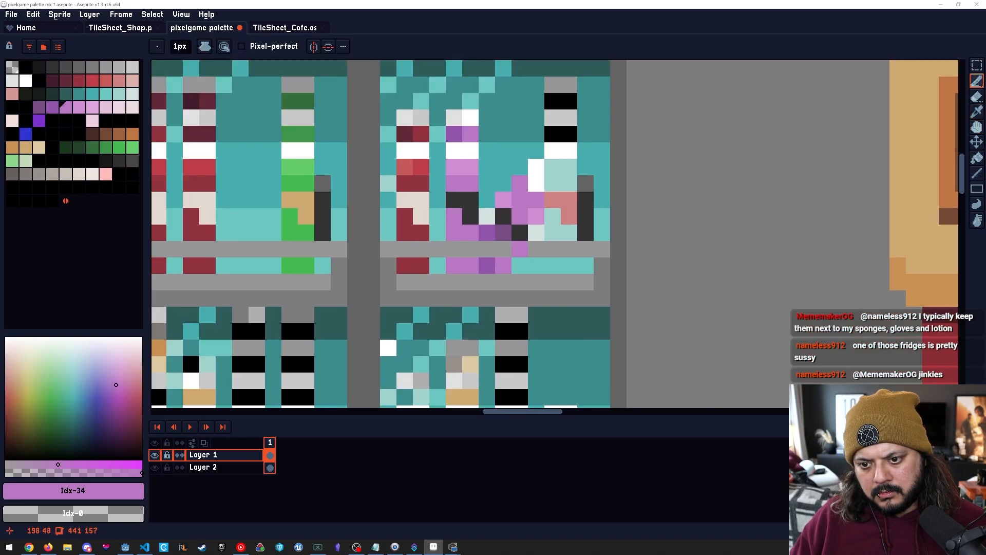
scroll(506, 252, down, 2)
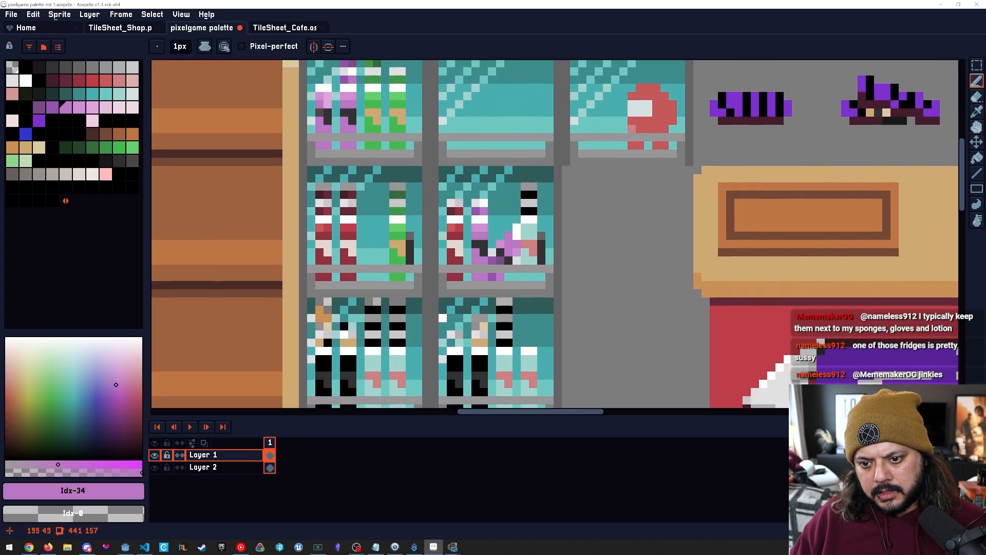
scroll(507, 268, up, 1)
key(alt)
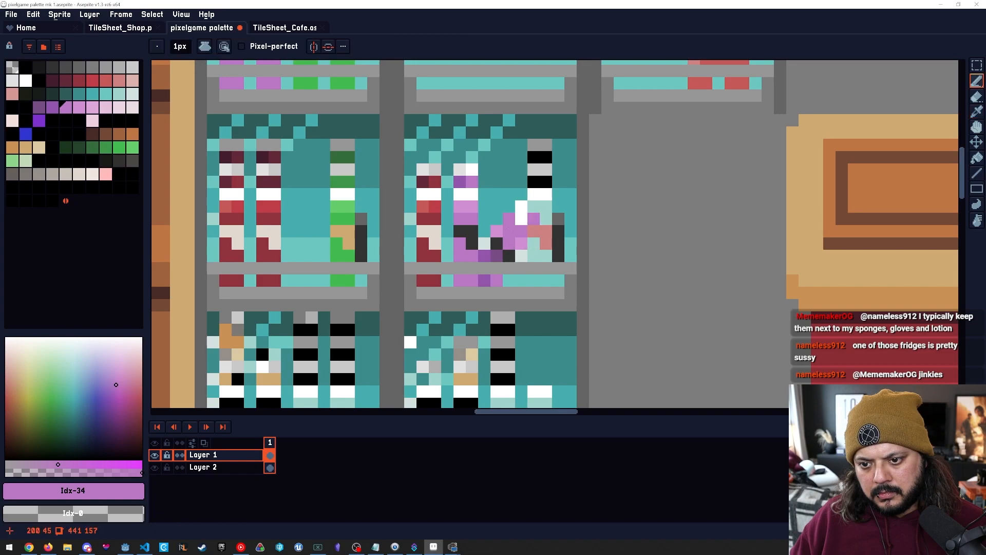
Copy the taller purple bottle from the top-left fridge over the black-striped bottle in the middle-right fridge.
key(space)
drag(262, 67, 351, 189)
key(m)
drag(350, 101, 520, 324)
key(space)
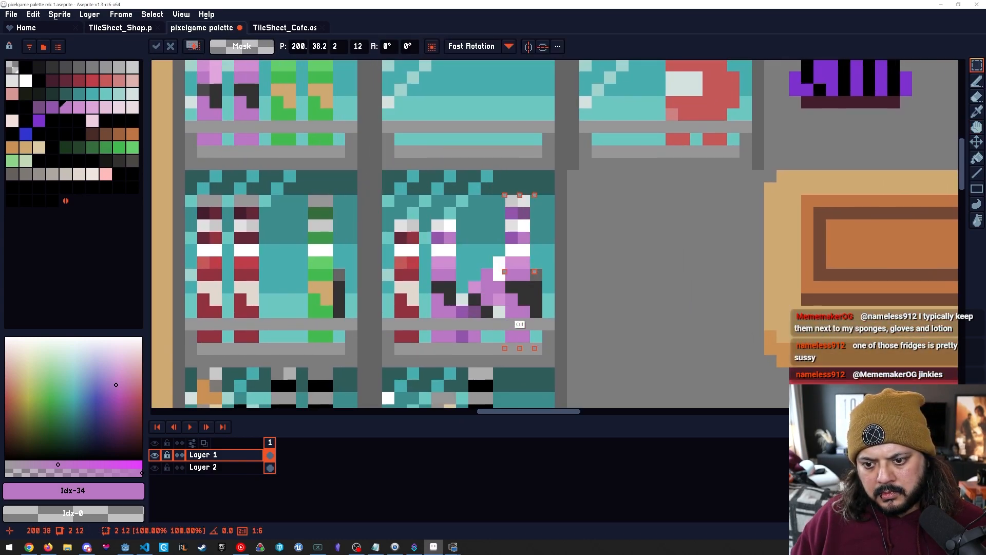
click(585, 300)
Repaint the whole cap of the newly copied tall purple bottle grey (Idx-9).
scroll(523, 218, up, 1)
alt+click(524, 229)
key(ctrl+d)
key(b)
alt+click(524, 197)
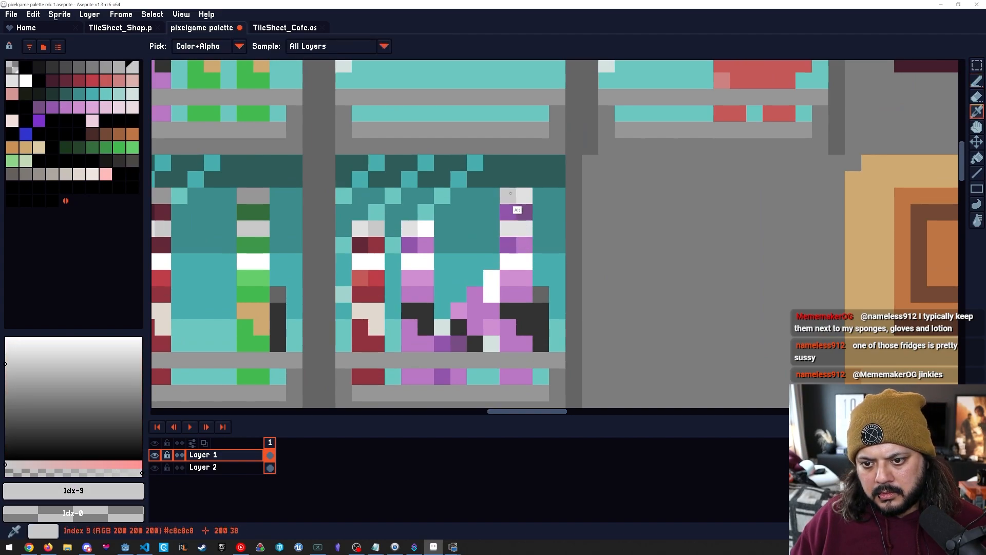
Repaint the neck of the tall purple bottle in the middle-right fridge, using Idx-32 for the upper band and Idx-33 for the lower band.
alt+click(524, 212)
click(509, 212)
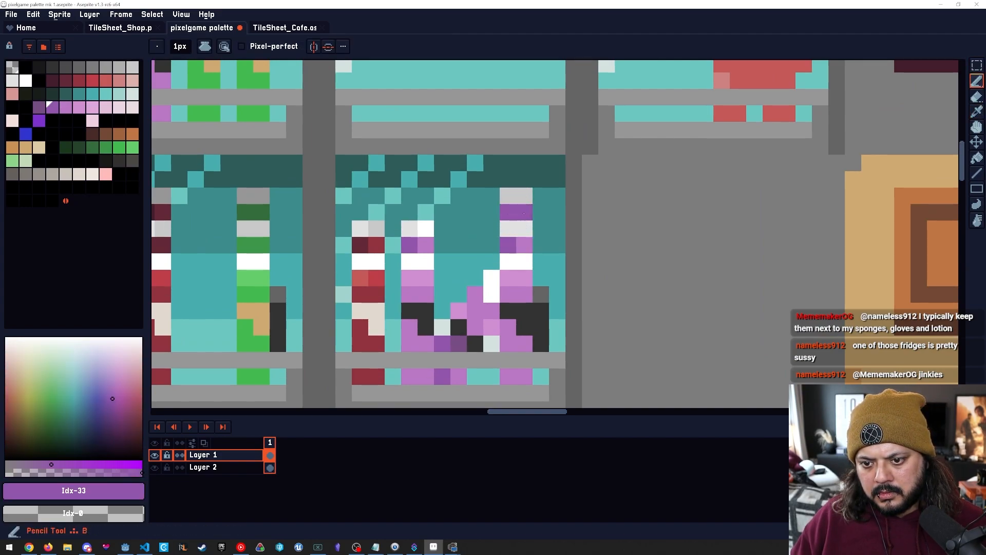
alt+click(459, 344)
drag(508, 212, 524, 213)
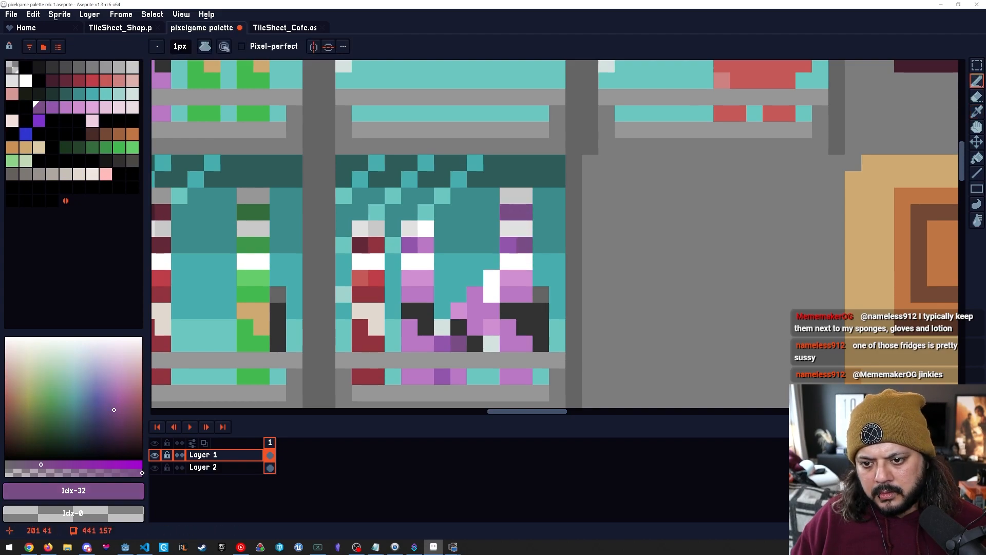
alt+click(524, 244)
alt+click(512, 277)
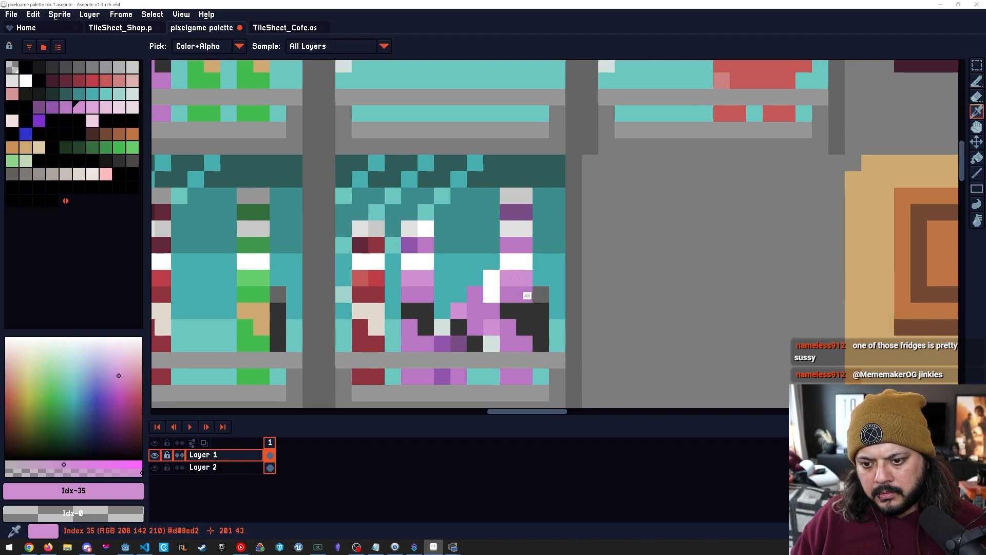
alt+click(509, 245)
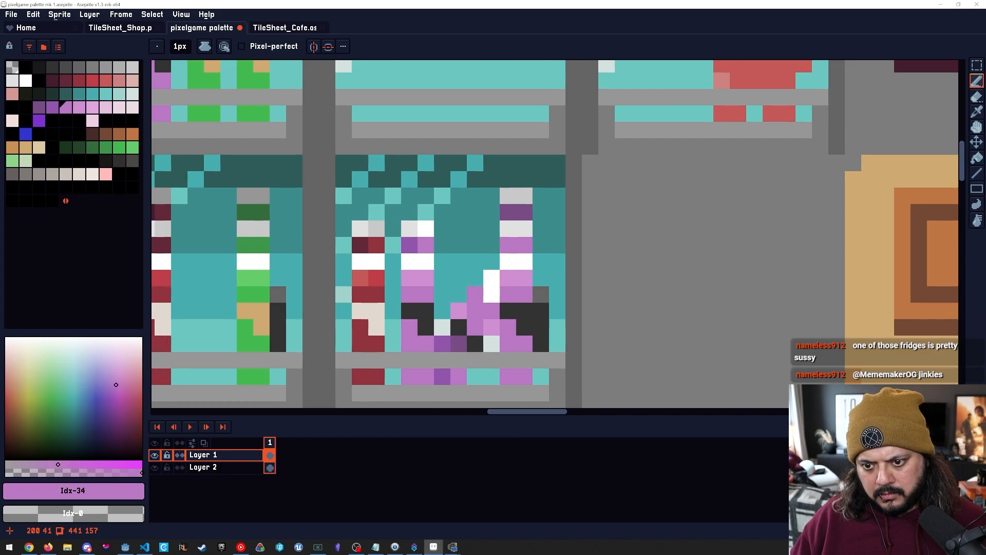
alt+click(509, 212)
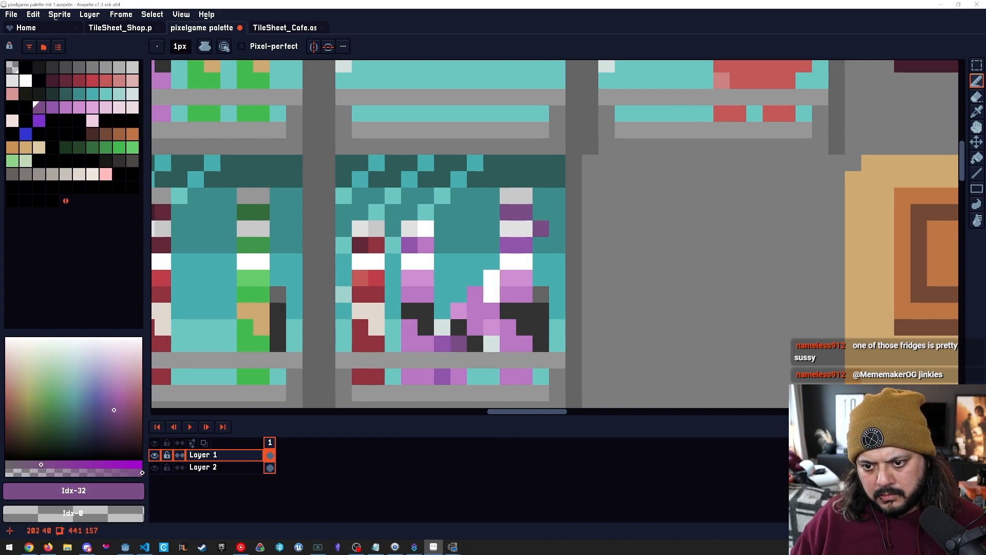
Shade the tipped bottle where it meets the tall purple bottle with one Idx-32 pixel above an Idx-33 pixel.
drag(459, 311, 506, 247)
scroll(478, 243, up, 1)
drag(549, 300, 516, 301)
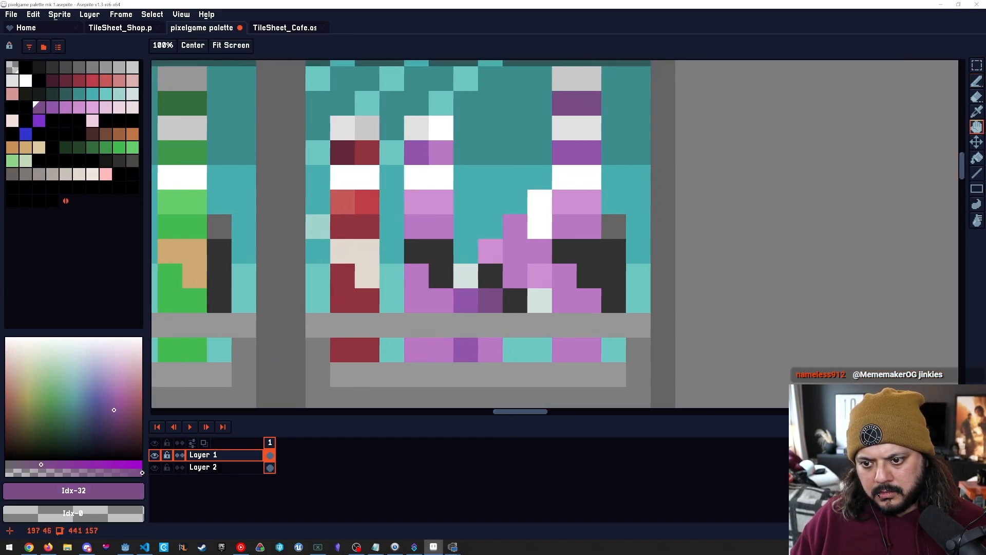
scroll(514, 285, down, 2)
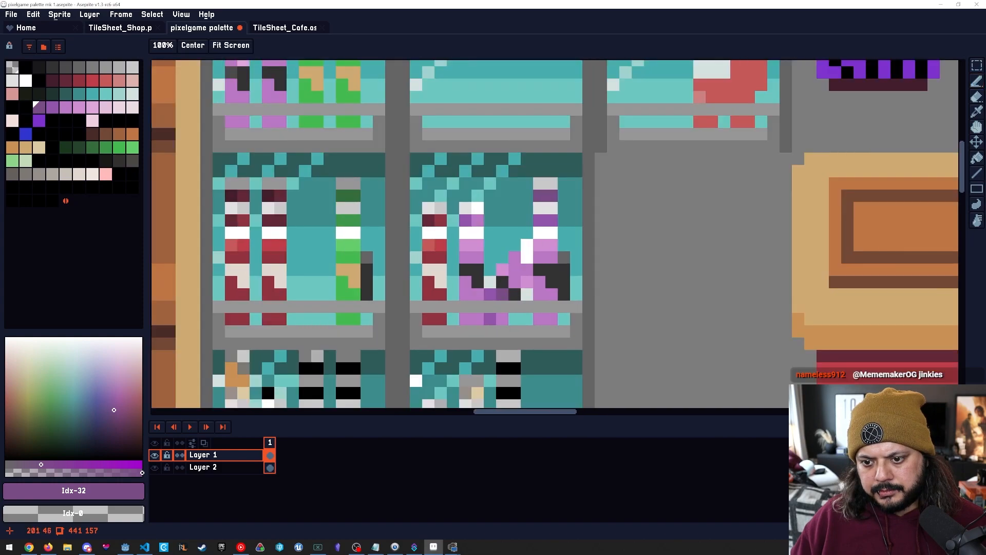
scroll(539, 281, up, 1)
alt+click(529, 290)
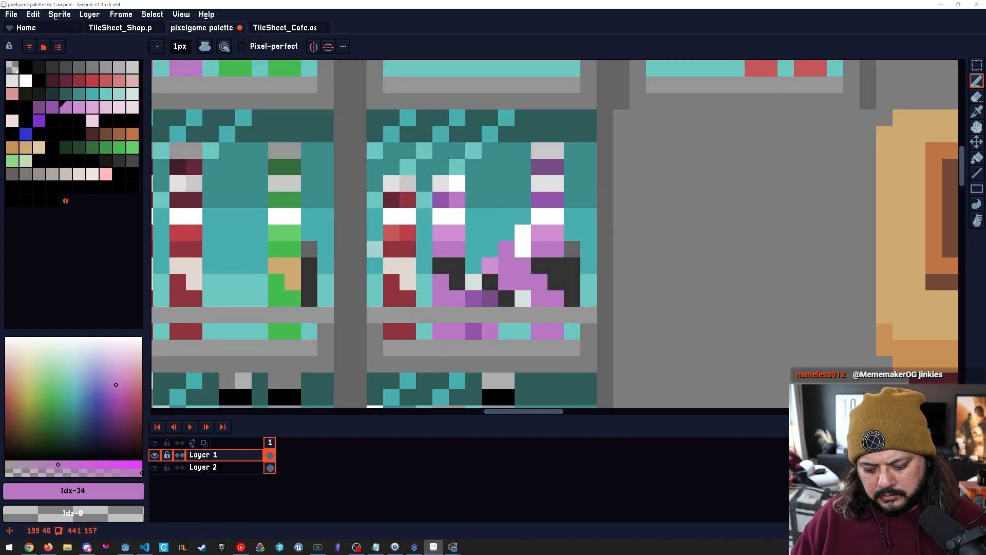
key(bracketleft)
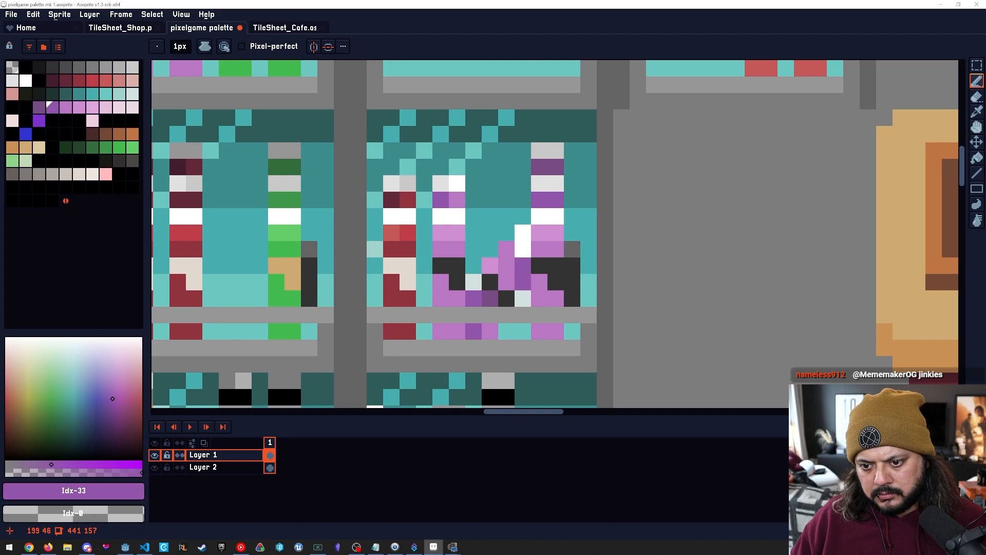
key(bracketright)
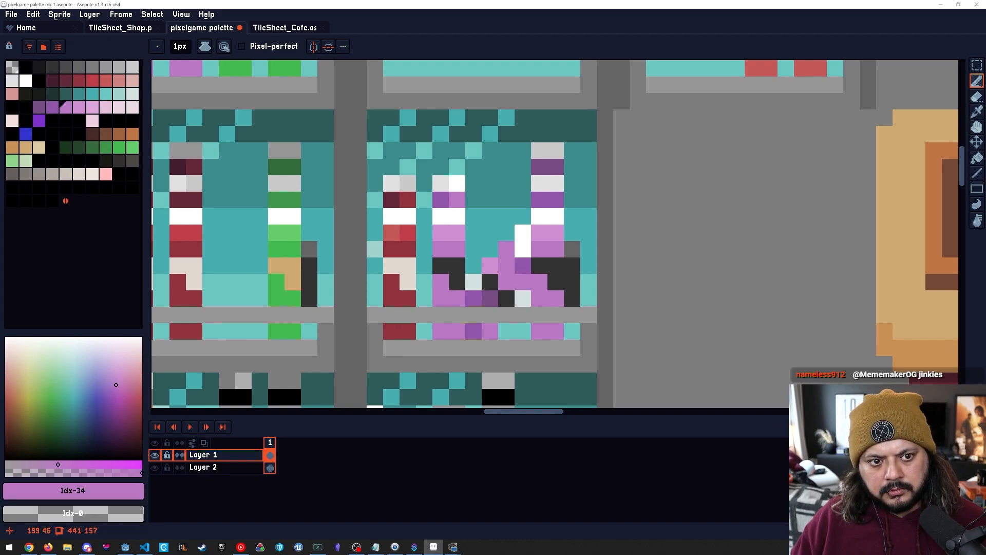
key(bracketleft)
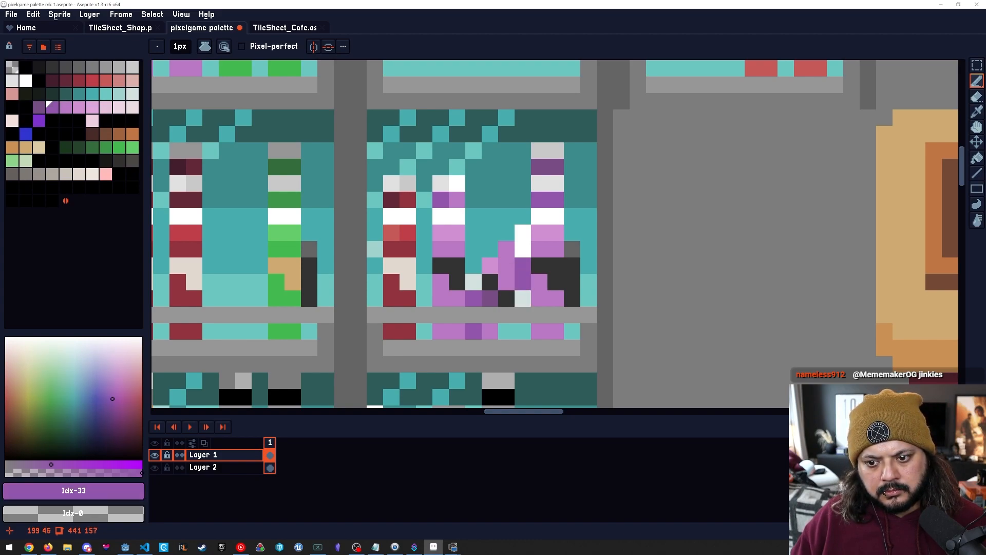
key(bracketleft)
key(bracketright)
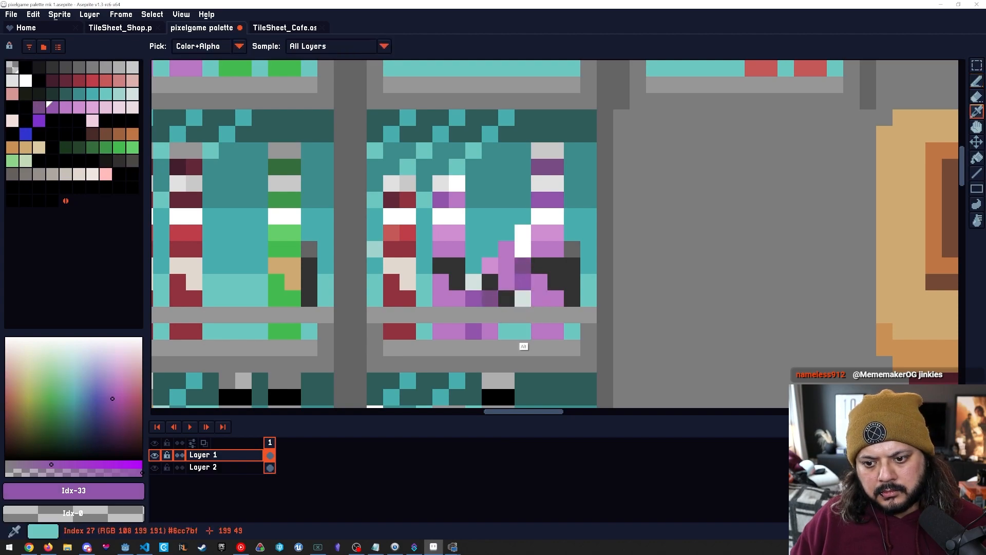
Examine the recoloured bottles across all the glass fridges and compare them with the surrounding tiles.
alt+click(523, 331)
key(space)
scroll(555, 233, down, 2)
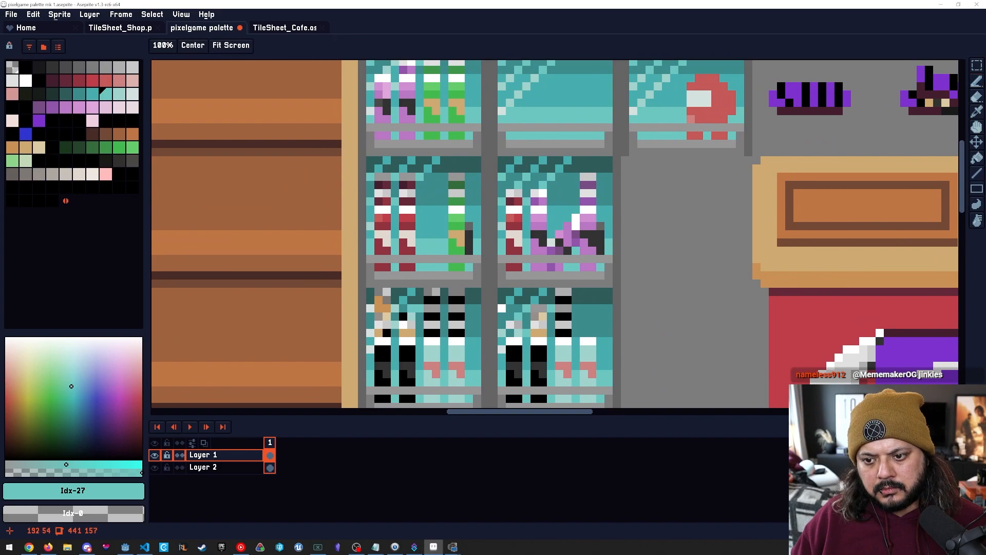
scroll(555, 234, down, 1)
scroll(555, 234, up, 1)
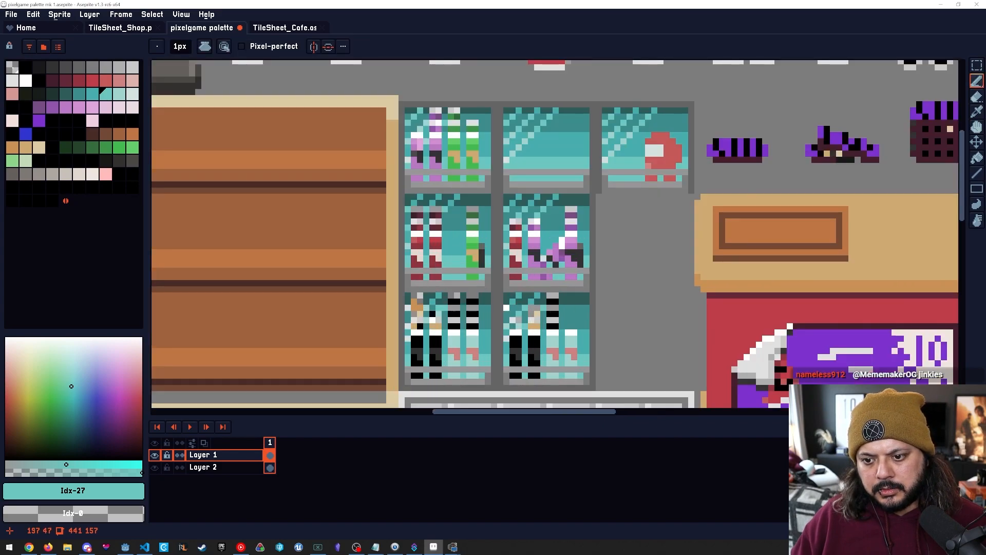
scroll(533, 287, up, 2)
key(space)
scroll(419, 367, down, 1)
drag(419, 367, 484, 347)
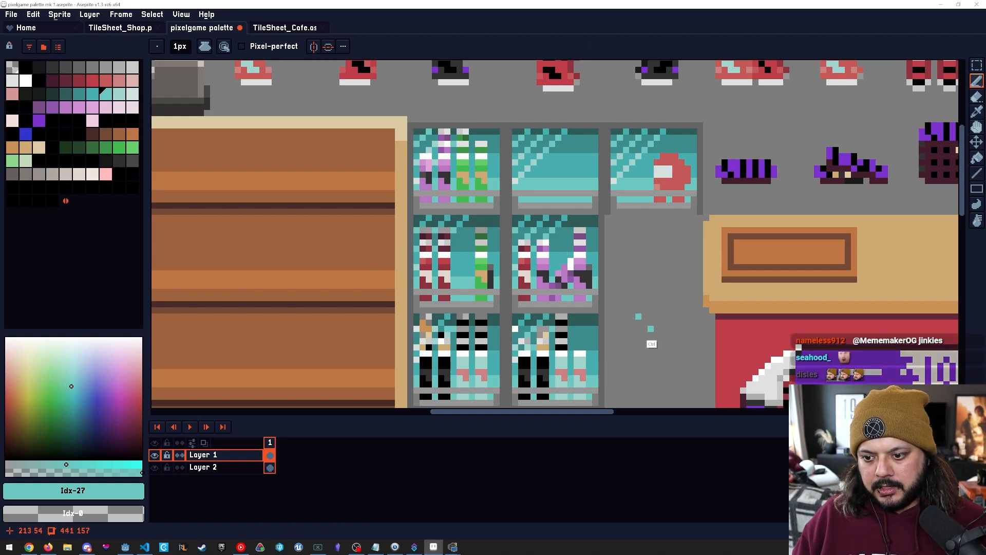
key(space)
drag(654, 344, 553, 318)
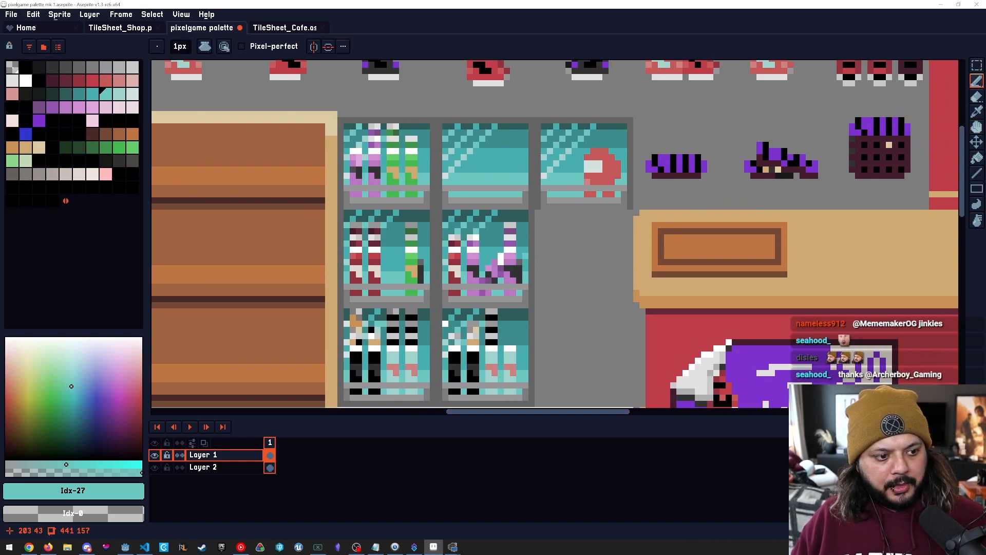
key(space)
drag(519, 262, 559, 189)
drag(547, 281, 528, 274)
key(space)
scroll(508, 274, up, 1)
Copy the two green bottles from the top-left fridge over the two black-striped bottles in the bottom-left fridge.
key(space)
drag(471, 293, 522, 384)
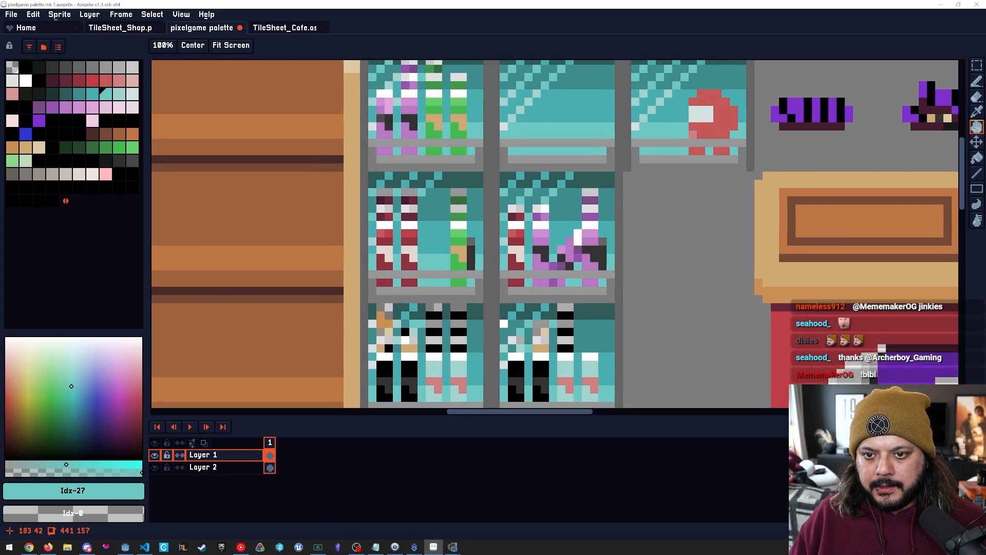
drag(433, 107, 450, 135)
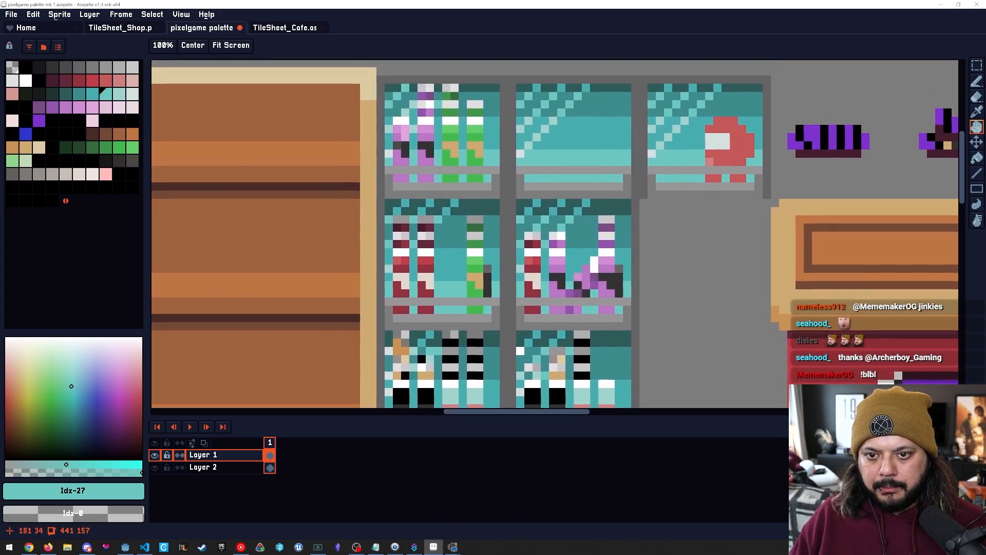
key(m)
drag(447, 86, 483, 182)
key(space)
drag(475, 285, 481, 243)
drag(466, 115, 469, 389)
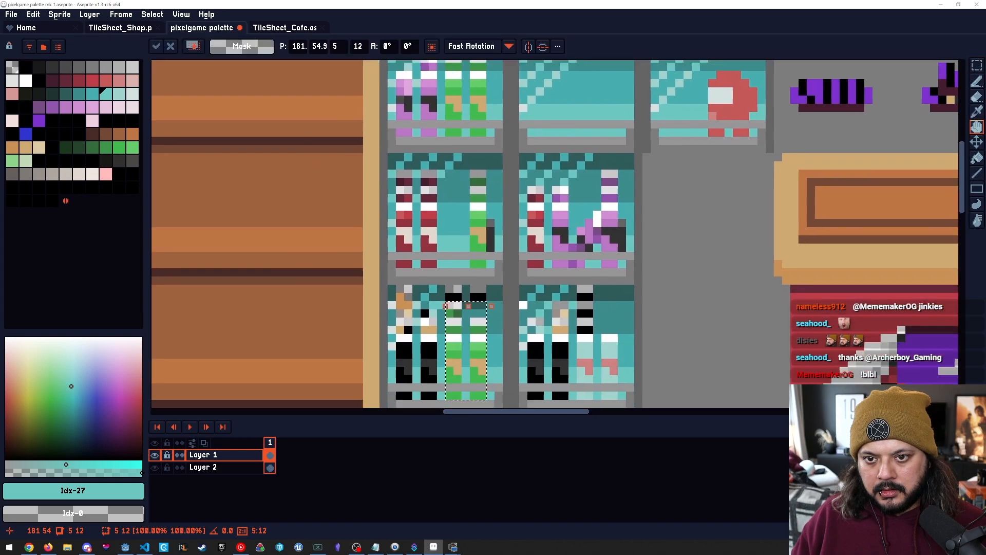
key(space)
drag(514, 301, 513, 271)
click(515, 297)
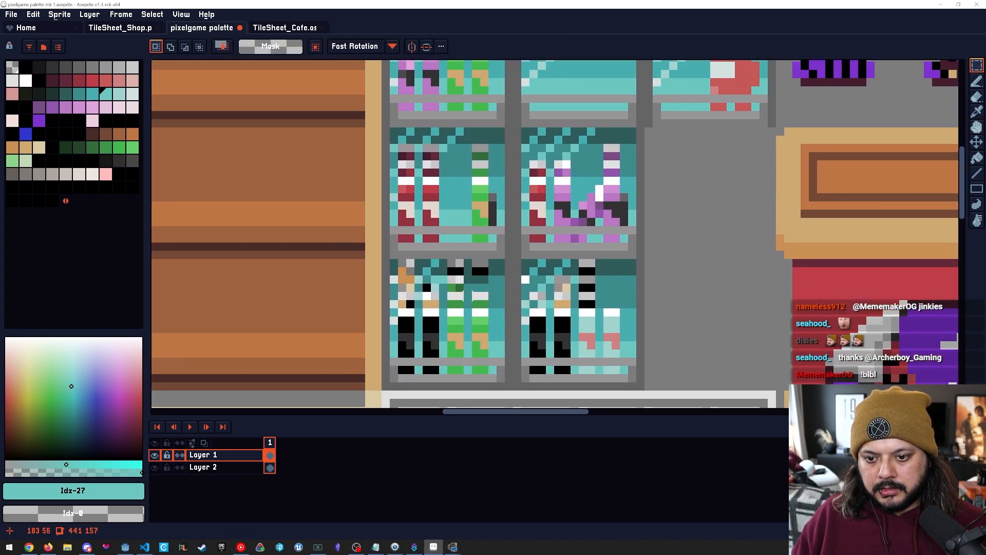
scroll(465, 276, up, 2)
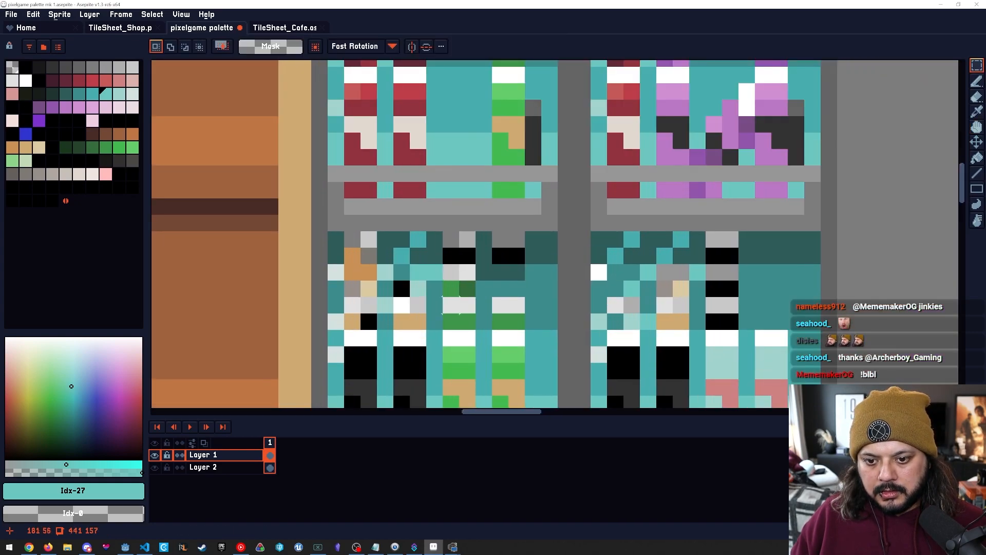
key(space)
drag(458, 290, 437, 248)
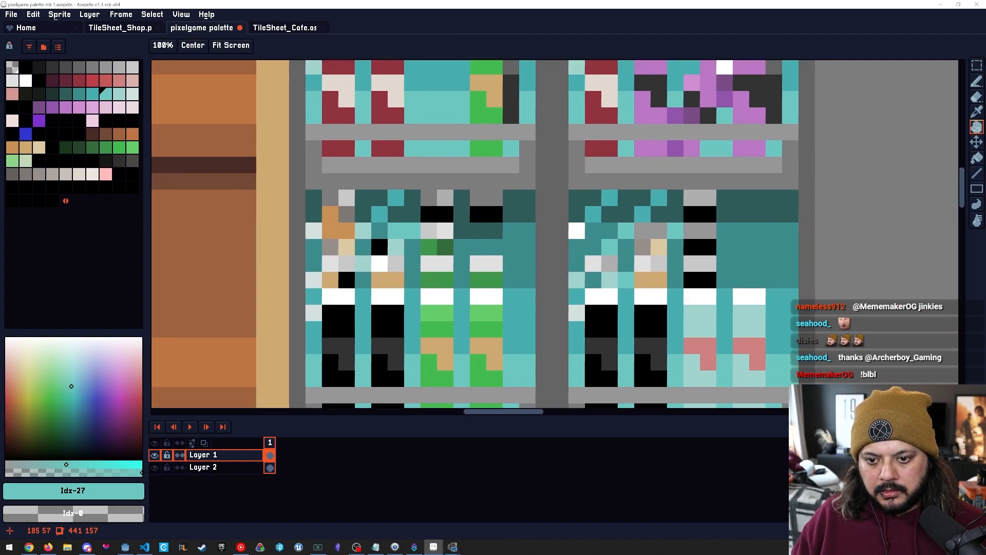
alt+click(444, 235)
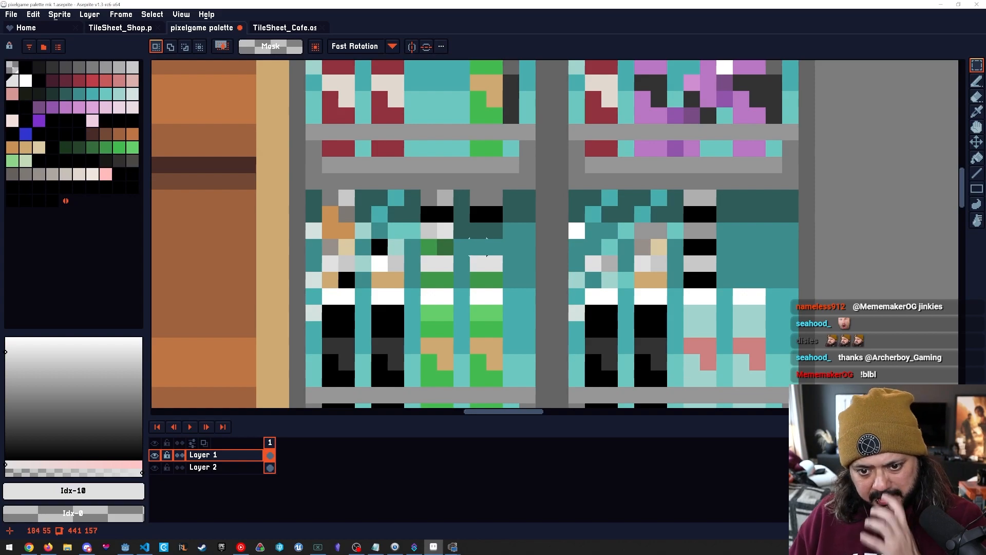
Copy the two red bottles from the middle-left fridge over the two black bottles in the bottom-left fridge.
scroll(625, 237, down, 2)
key(space)
drag(488, 100, 419, 144)
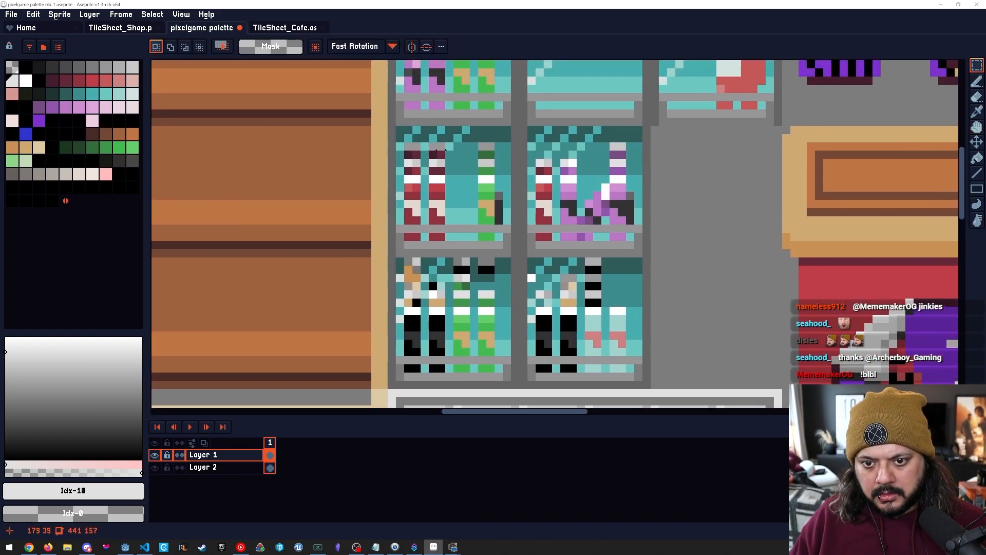
key(space)
drag(564, 155, 558, 176)
mouse_move(402, 166)
mouse_down()
mouse_move(433, 223)
mouse_move(441, 265)
mouse_move(451, 268)
mouse_up()
drag(429, 231, 421, 361)
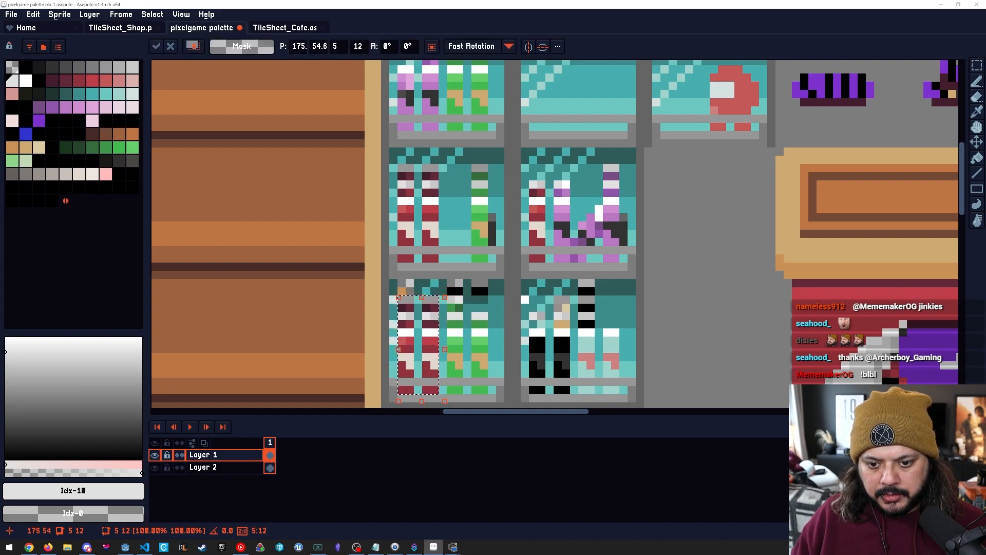
scroll(468, 314, up, 2)
key(space)
drag(469, 314, 510, 280)
key(ctrl+d)
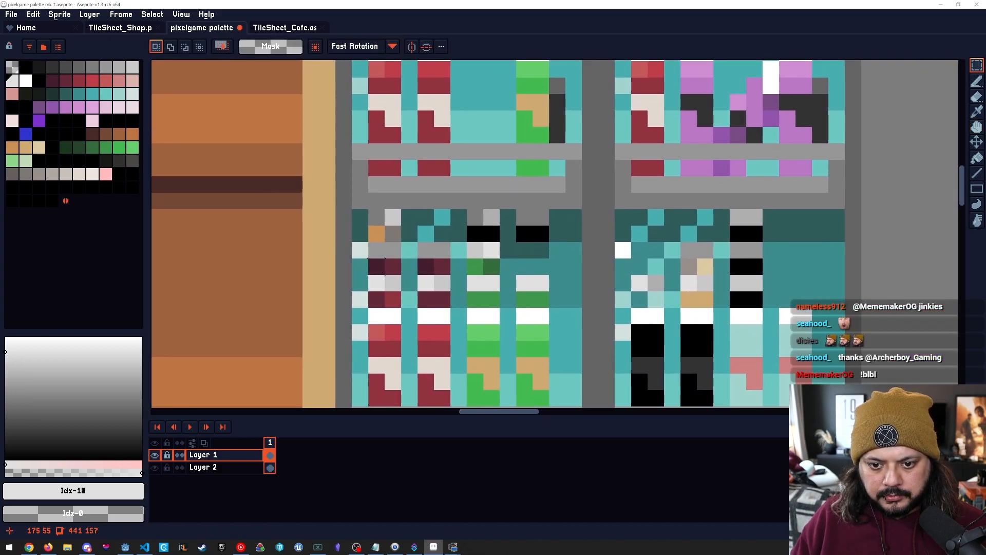
alt+click(374, 266)
key([)
key(b)
click(371, 229)
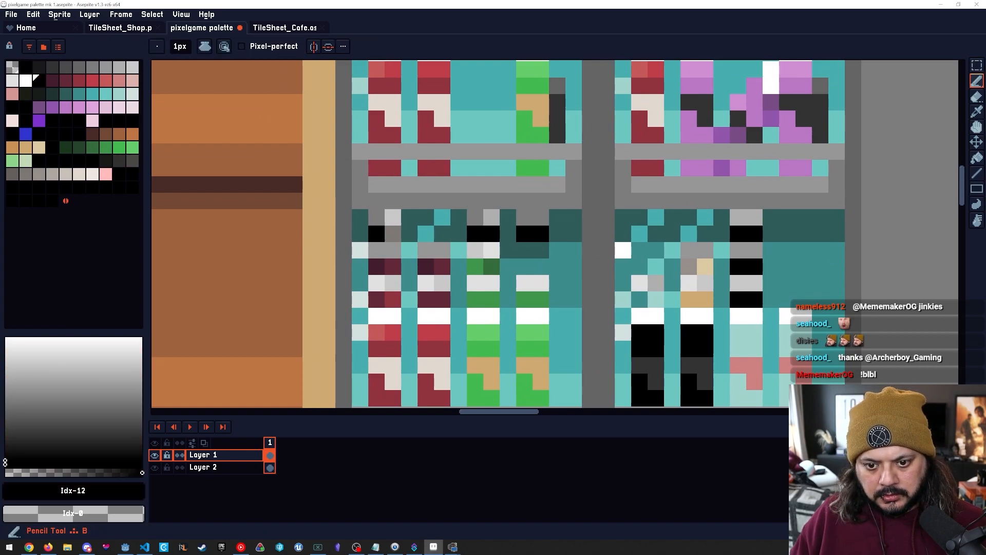
key(])
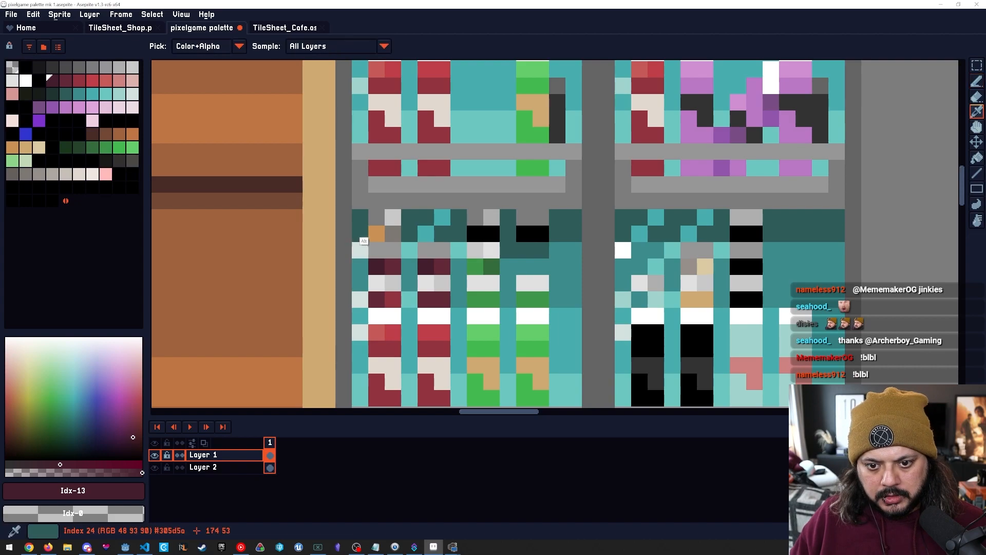
Paint out the leftover orange and grey pixels above the leftmost red bottle with the glass background teal and Idx-26 reflection pixels.
alt+click(377, 218)
key(b)
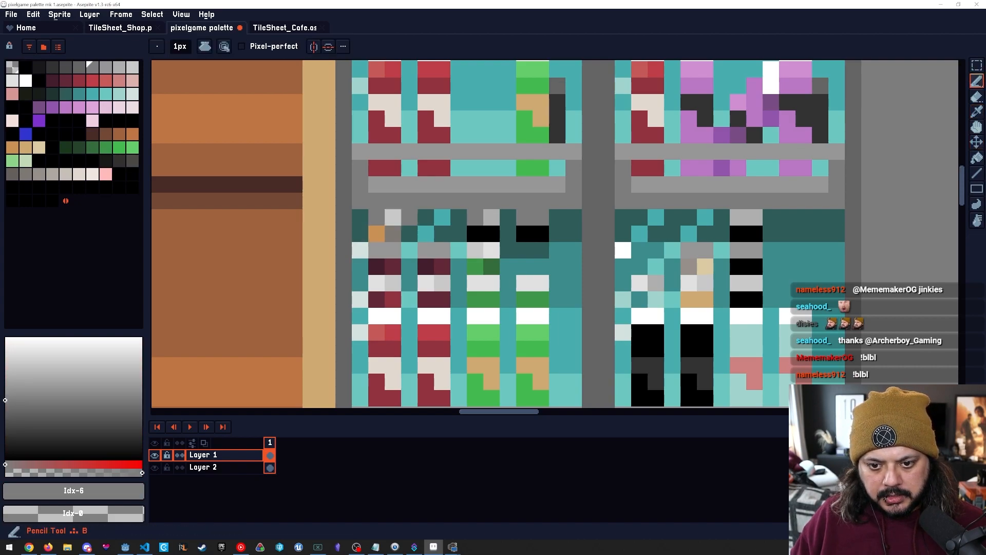
alt+click(393, 234)
click(377, 219)
mouse_move(377, 250)
mouse_down()
mouse_move(360, 250)
mouse_move(382, 382)
mouse_up()
alt+click(449, 119)
key(h)
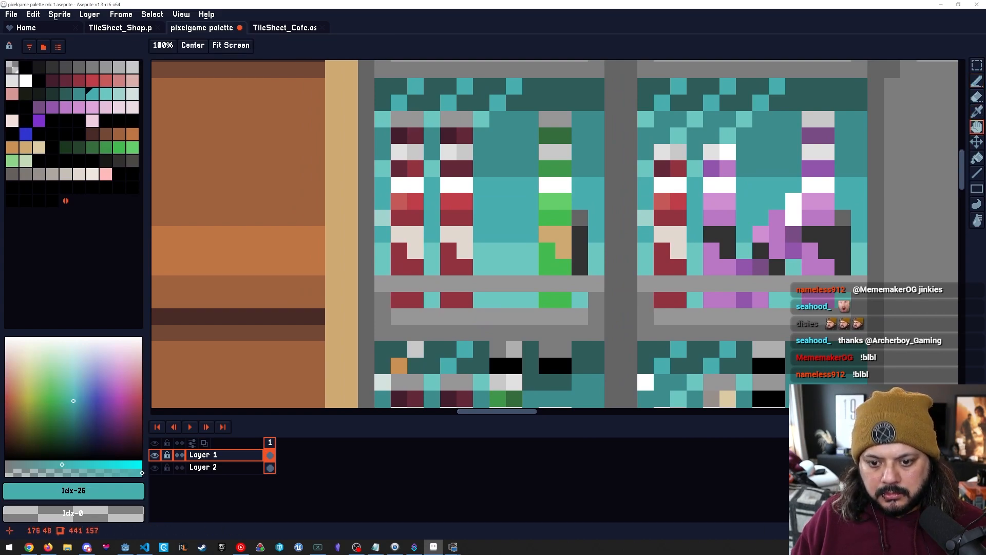
drag(416, 283, 443, 186)
click(426, 268)
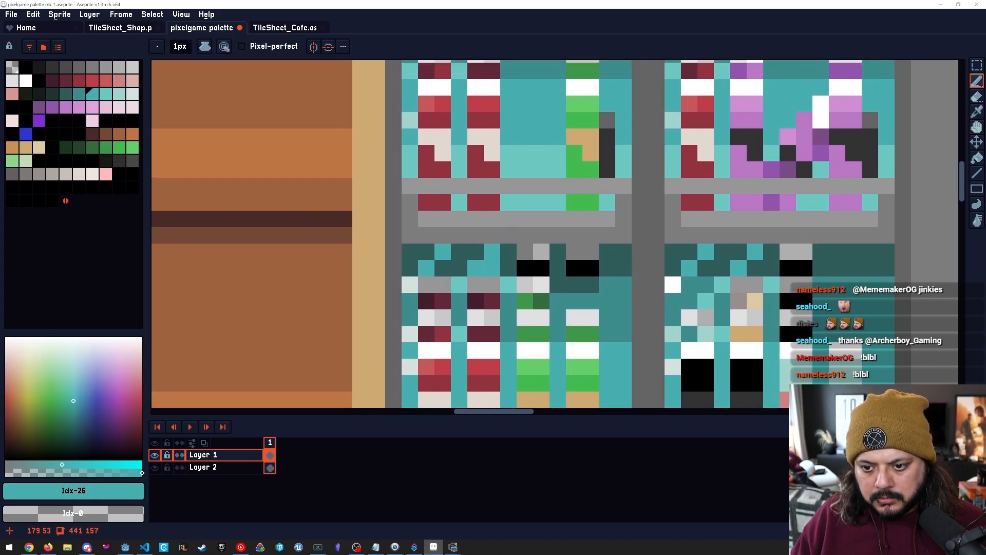
click(525, 317)
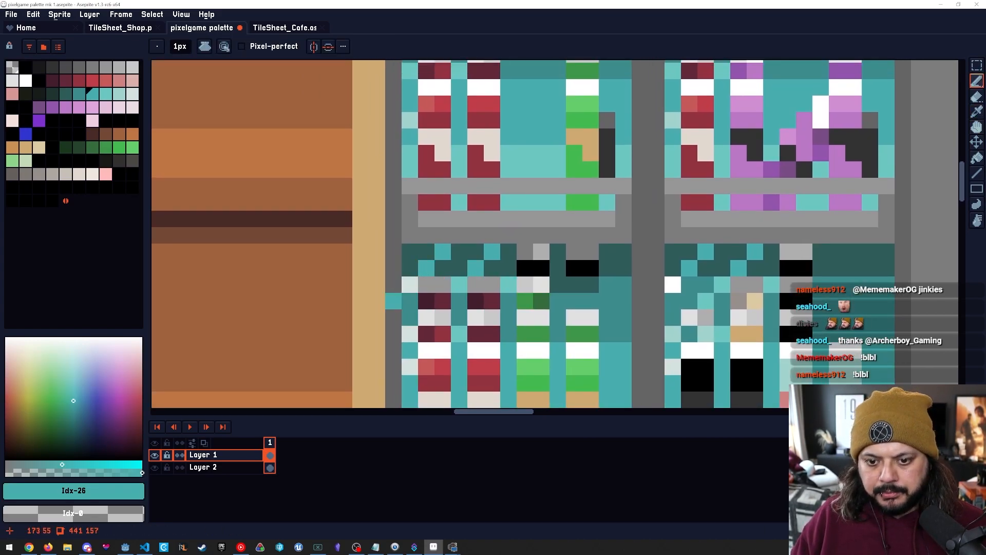
Recolour the pale glass pixels beside the leftmost red bottle in the bottom-left fridge with teal shades matching the fridge above.
key(space)
drag(427, 252, 435, 294)
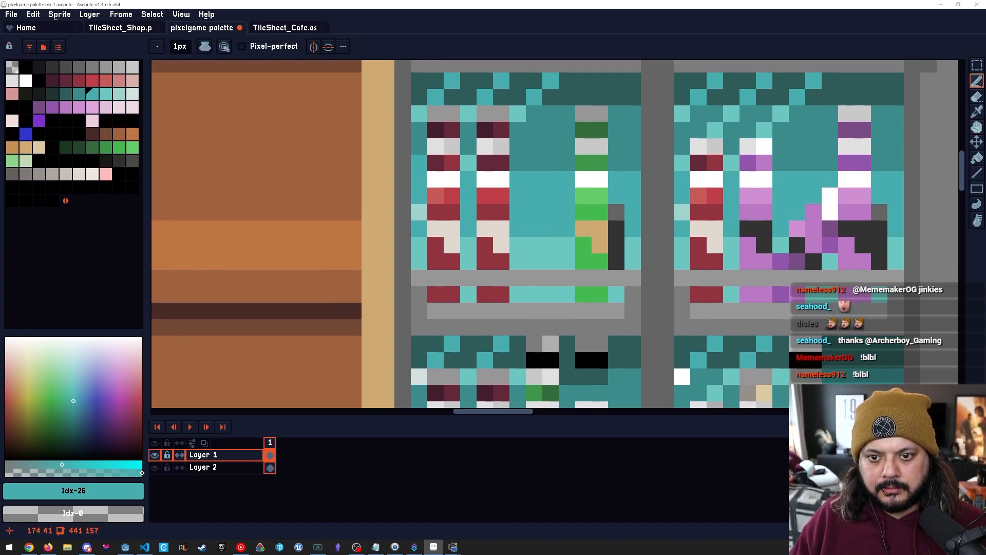
alt+click(419, 162)
key(space)
drag(419, 195, 424, 157)
drag(457, 206, 457, 209)
click(424, 291)
key(space)
click(424, 341)
key(space)
drag(473, 357, 475, 335)
drag(475, 171, 484, 229)
alt+click(433, 163)
key(space)
drag(466, 327, 473, 217)
click(443, 316)
alt+click(442, 285)
click(442, 299)
Examine the bottom row of fridges for remaining black bottles and leftover pixels above the green bottles.
key(space)
drag(540, 283, 512, 294)
scroll(528, 349, down, 1)
key(space)
drag(528, 352, 473, 317)
scroll(489, 321, down, 2)
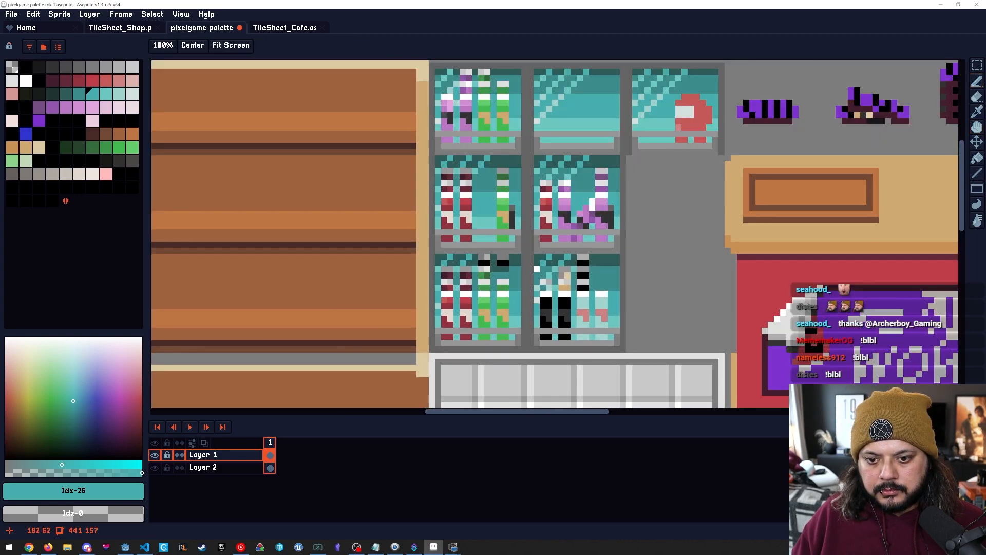
scroll(487, 320, up, 2)
key(space)
drag(414, 242, 433, 251)
scroll(433, 251, up, 1)
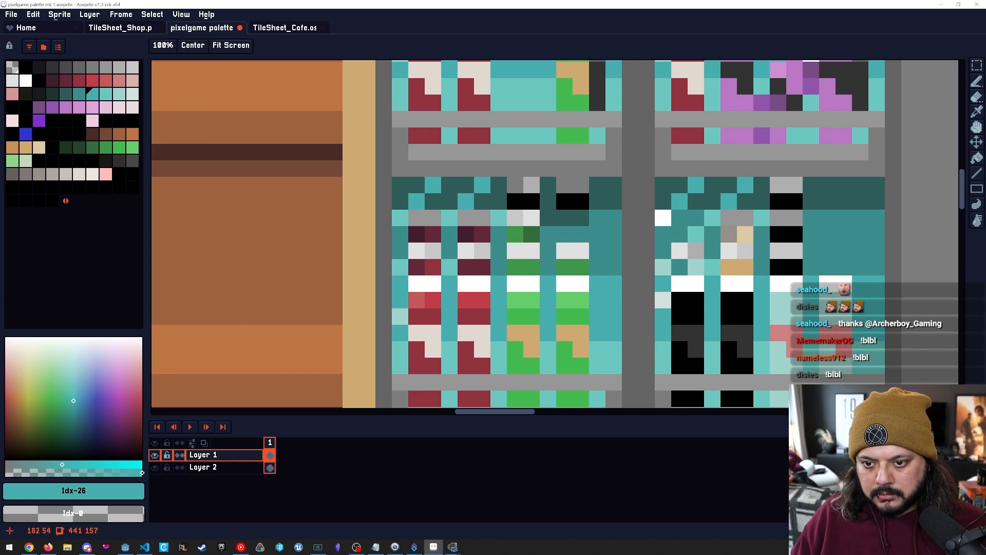
Recolour the black neck band of the taller green bottle in the bottom-left fridge with greens Idx-66 and Idx-65.
alt+click(515, 235)
scroll(515, 234, up, 1)
key(alt)
alt+click(534, 252)
click(517, 192)
click(541, 192)
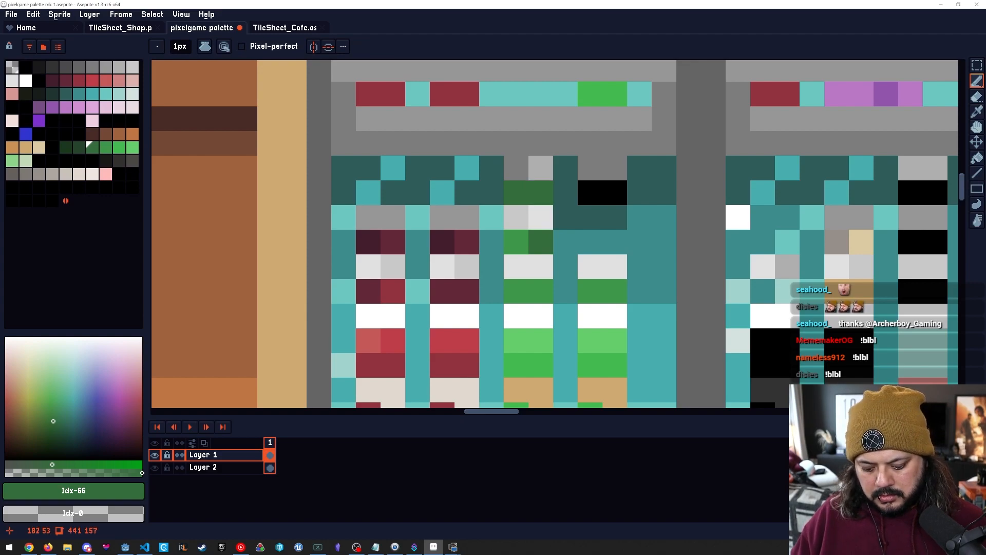
click(79, 147)
click(516, 193)
click(93, 147)
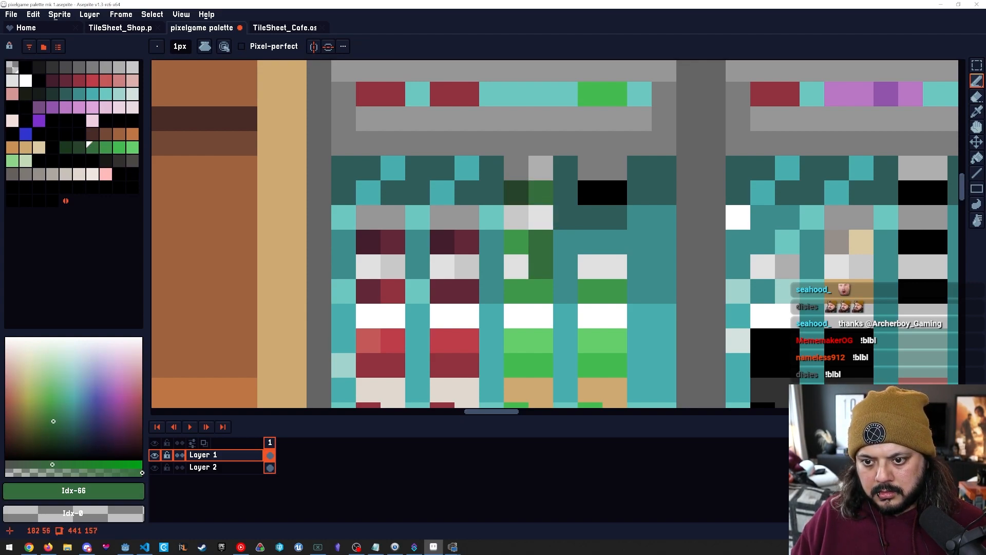
drag(368, 340, 370, 321)
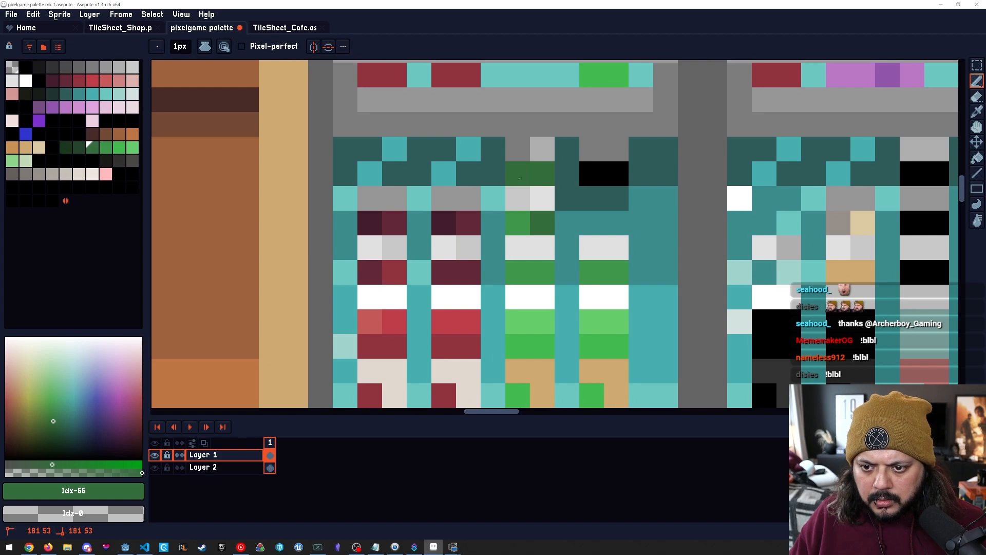
key(bracketleft)
click(542, 174)
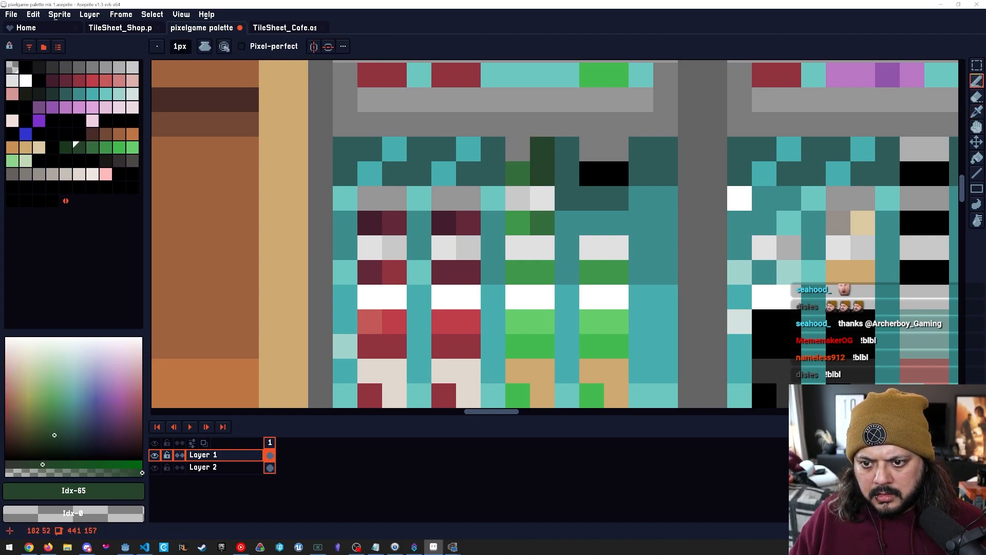
Shade the taller green bottle's grey cap with the darker greys Idx-5 and Idx-6.
alt+click(518, 151)
click(542, 173)
key(bracketleft)
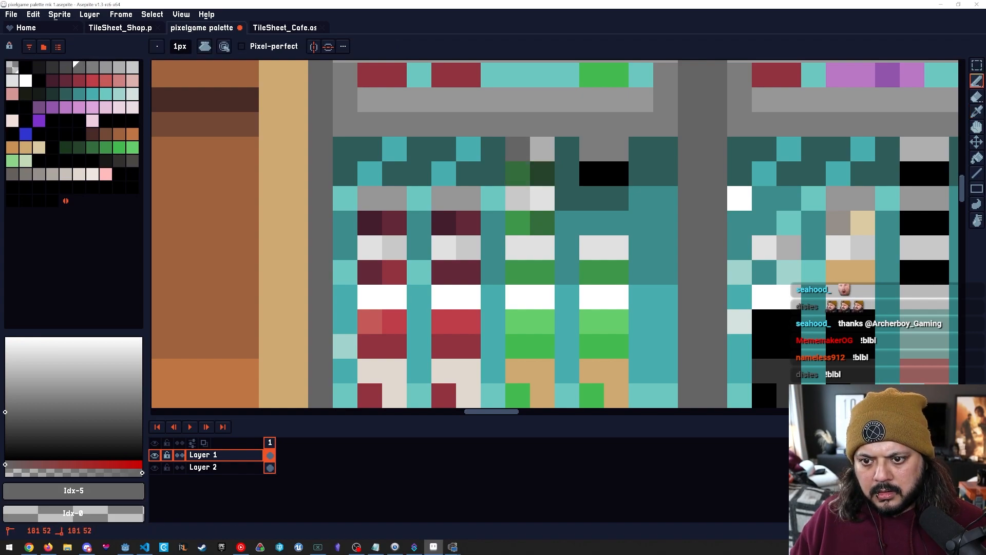
key(bracketright)
Paint out the grey, black and dark pixels above the shorter green bottle with glass teals Idx-24 and Idx-25.
key(space)
drag(541, 270, 458, 247)
scroll(507, 292, down, 4)
scroll(485, 204, up, 2)
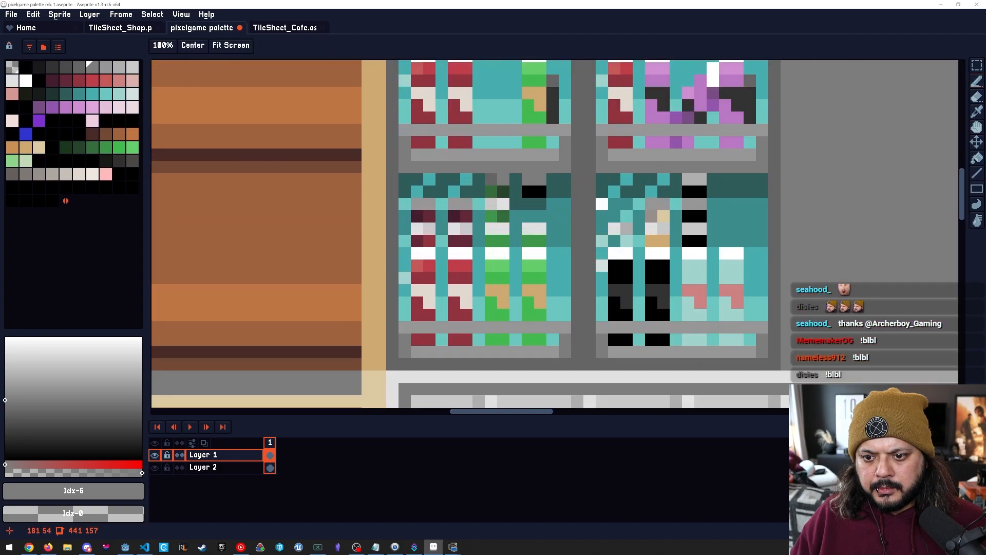
alt+click(558, 189)
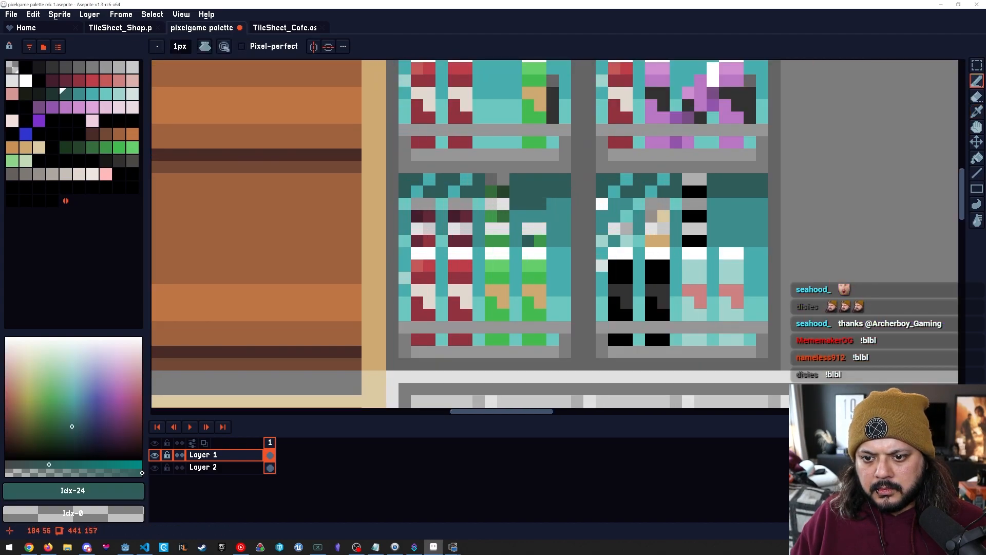
scroll(504, 206, up, 1)
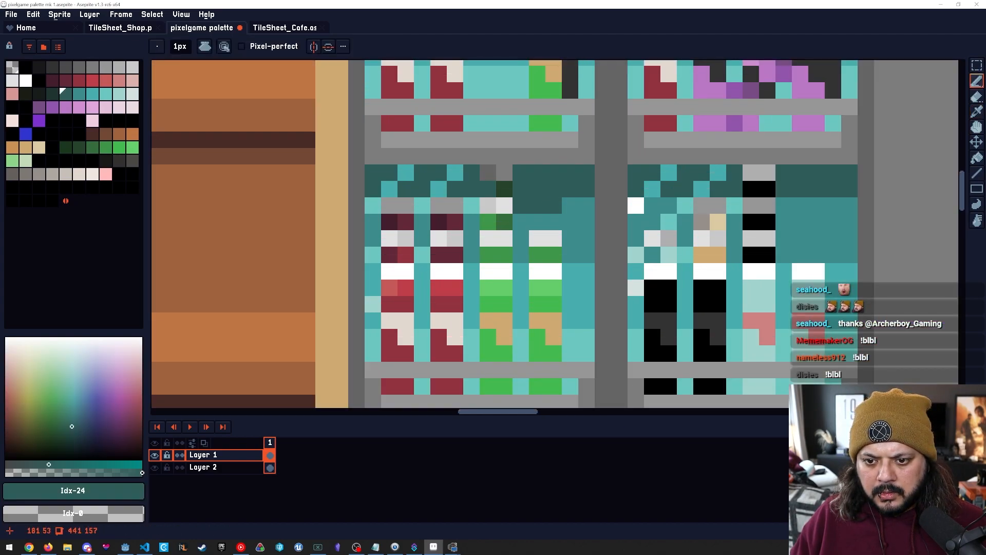
key(space)
mouse_move(565, 229)
mouse_down()
mouse_move(534, 222)
mouse_move(512, 428)
mouse_move(527, 275)
mouse_up()
key(space)
alt+click(525, 292)
Try lighter greys Idx-7 to Idx-9 on the cap and neck of the taller green bottle.
scroll(524, 293, down, 2)
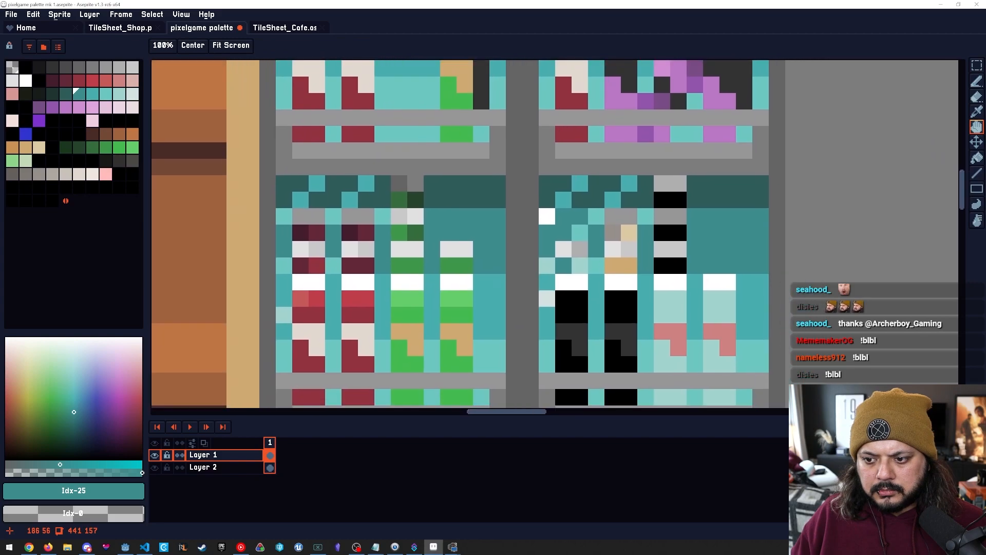
key(space)
mouse_move(499, 325)
mouse_down()
mouse_move(513, 255)
mouse_move(548, 286)
mouse_move(497, 344)
mouse_move(515, 277)
mouse_move(521, 294)
mouse_move(505, 254)
mouse_up()
scroll(549, 330, down, 2)
key(space)
scroll(522, 281, up, 3)
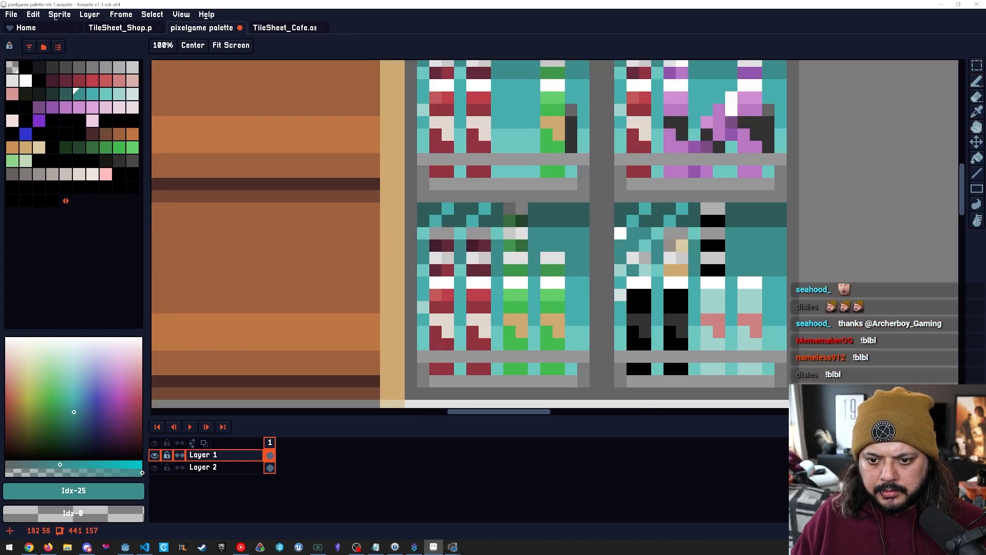
scroll(521, 281, up, 1)
alt+click(527, 261)
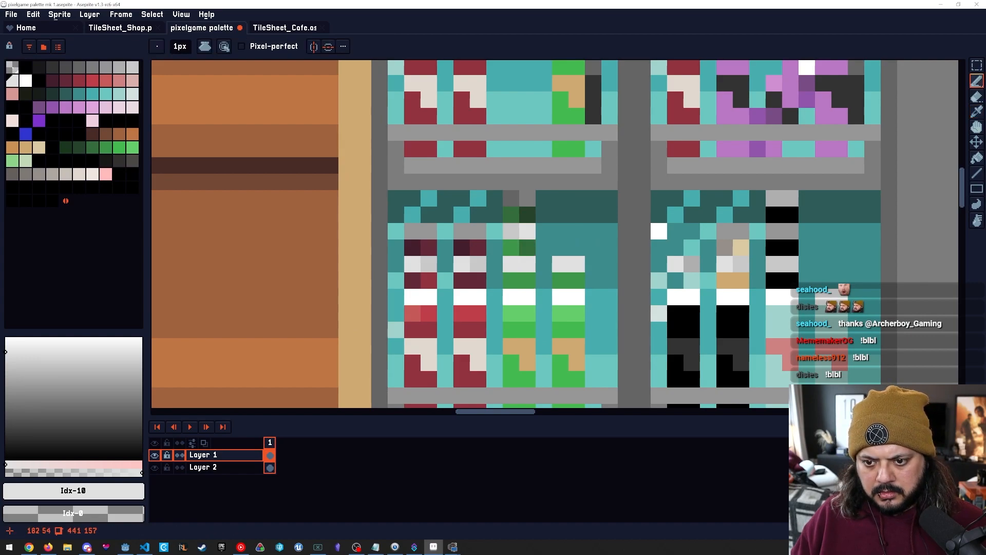
alt+click(511, 232)
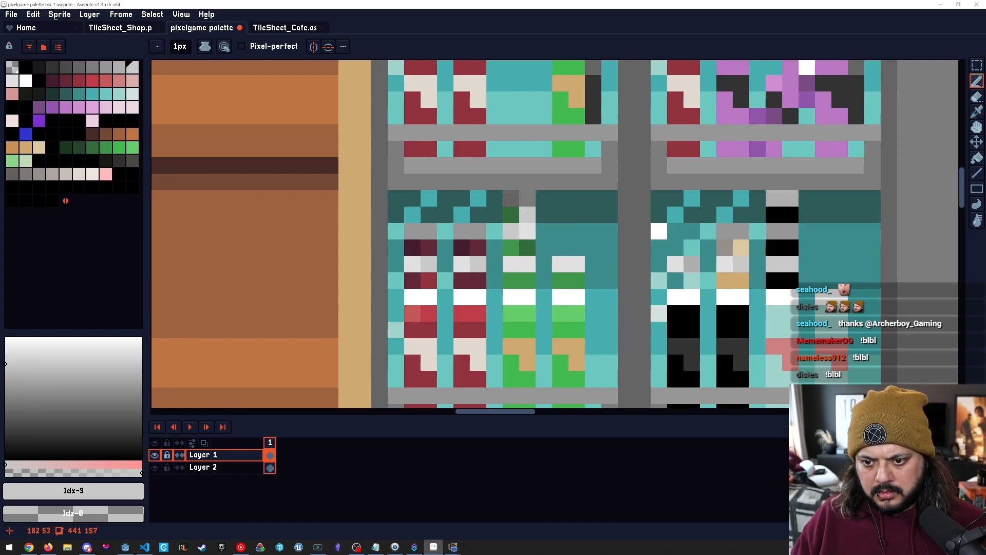
key(ctrl+z)
alt+click(528, 198)
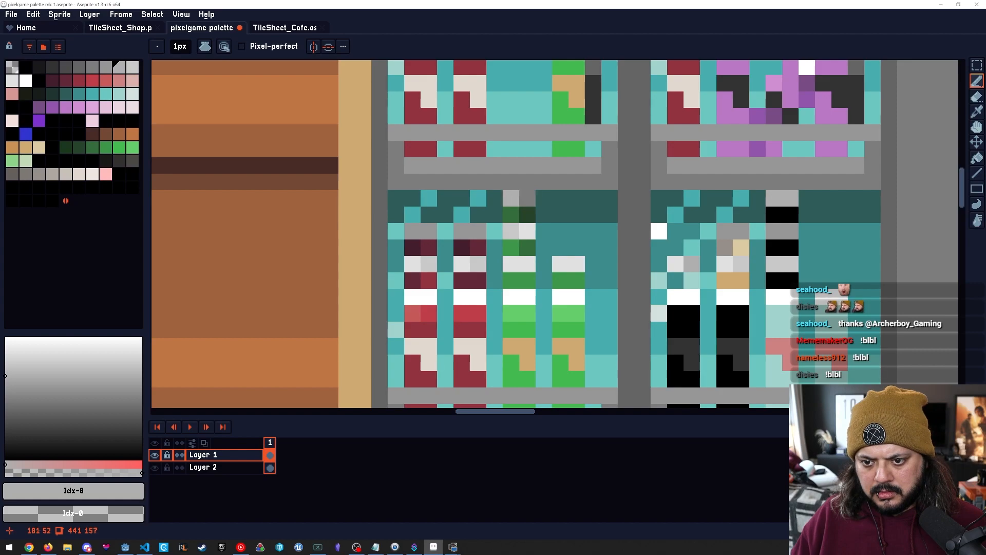
key(bracketleft)
click(511, 198)
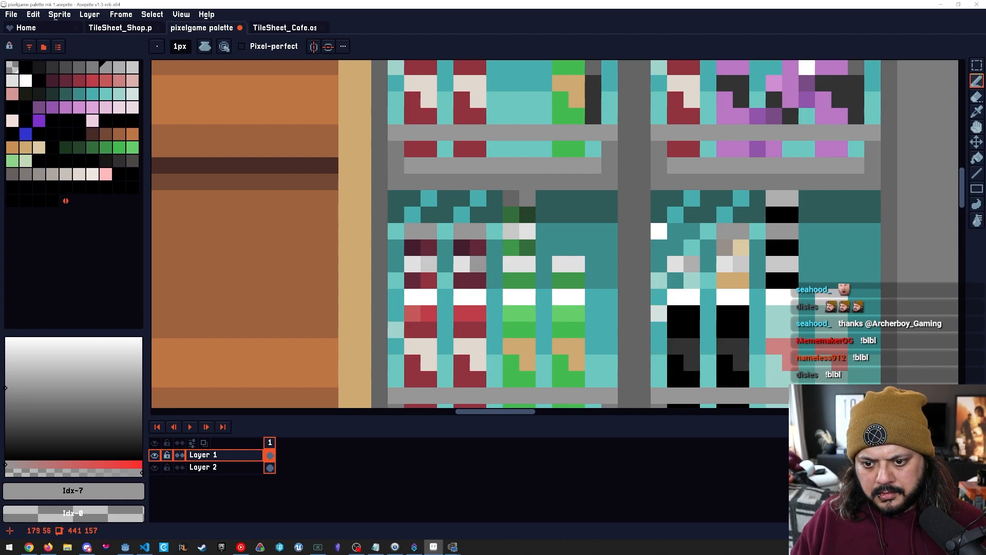
Try greys Idx-7 to Idx-9 on the white bands and caps of the two red bottles in the bottom-left fridge.
key(bracketright)
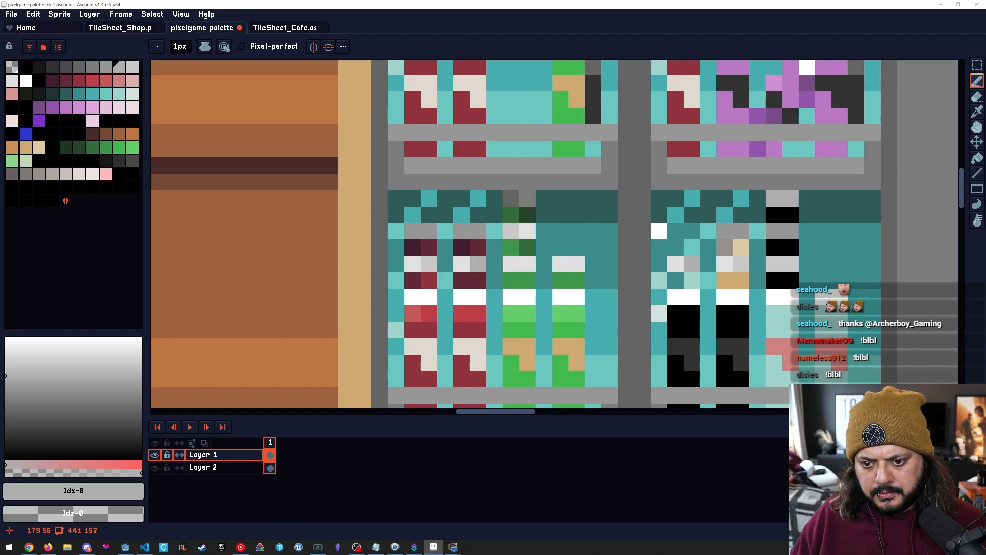
key(bracketright)
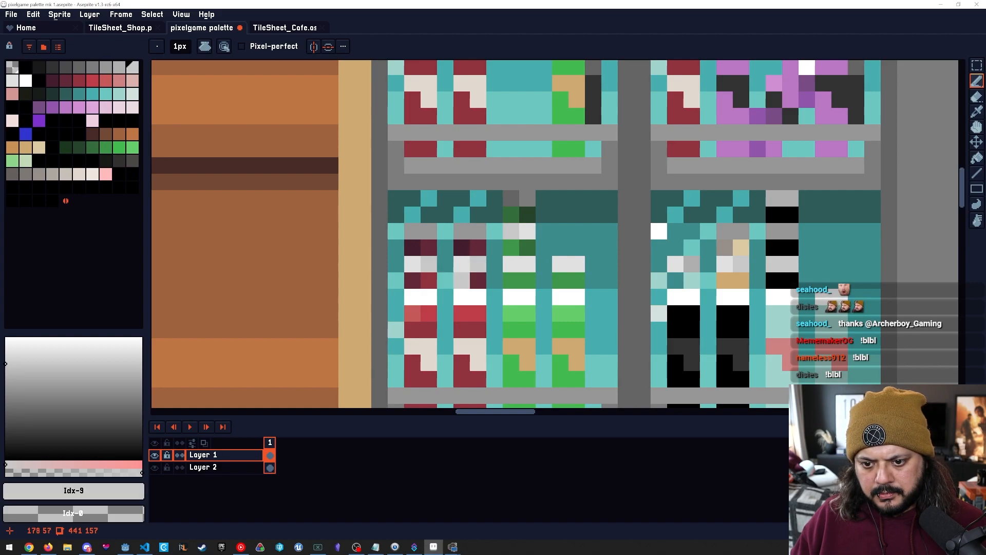
key(bracketright)
key(bracketleft)
key(bracketleft)
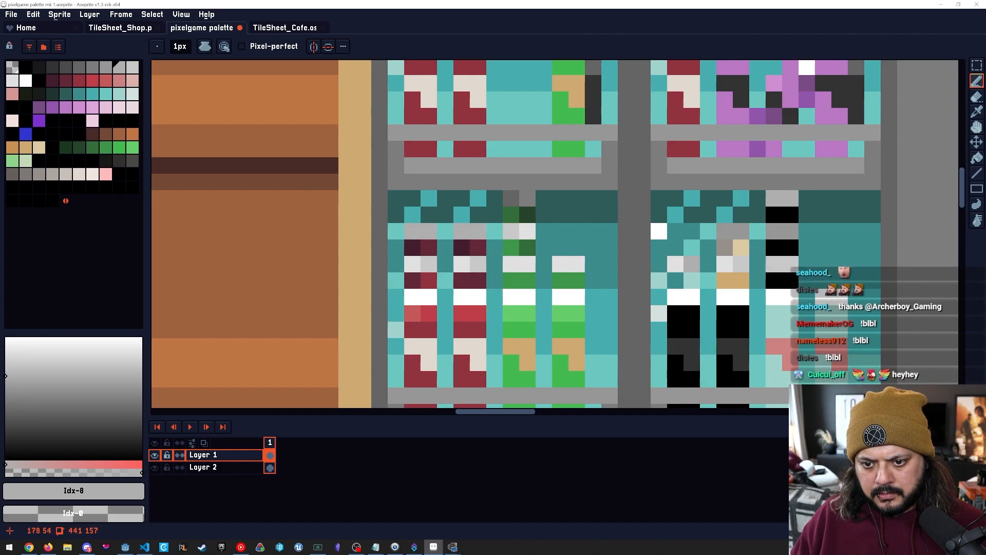
key(bracketleft)
click(413, 232)
Darken the taller green bottle's cap with grey Idx-4 on its left pixel and Idx-5 on its right pixel.
mouse_move(491, 214)
mouse_down()
mouse_move(476, 244)
mouse_move(466, 225)
mouse_up()
scroll(475, 243, down, 4)
scroll(467, 225, up, 3)
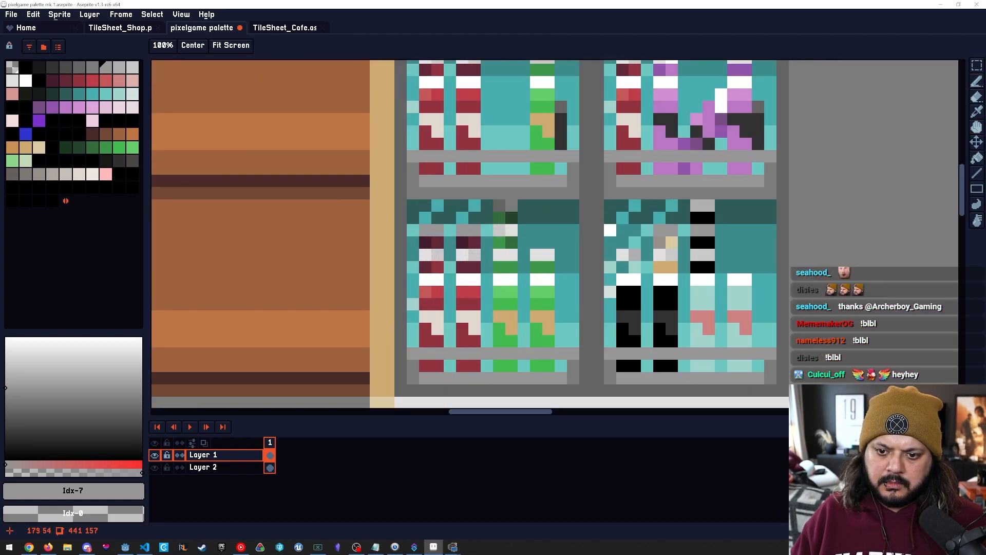
key(bracketleft)
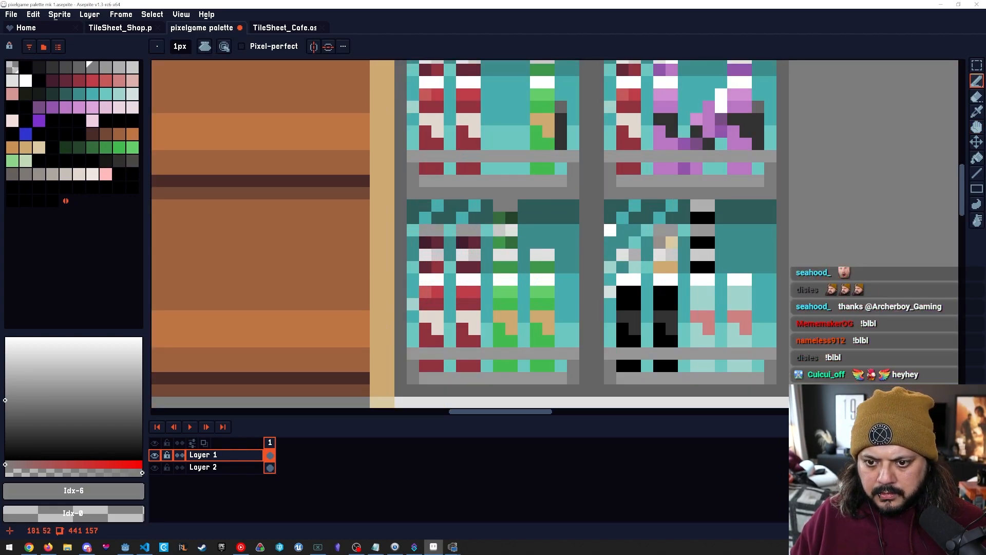
key(bracketleft)
key(bracketright)
click(512, 206)
key(bracketleft)
key(bracketleft)
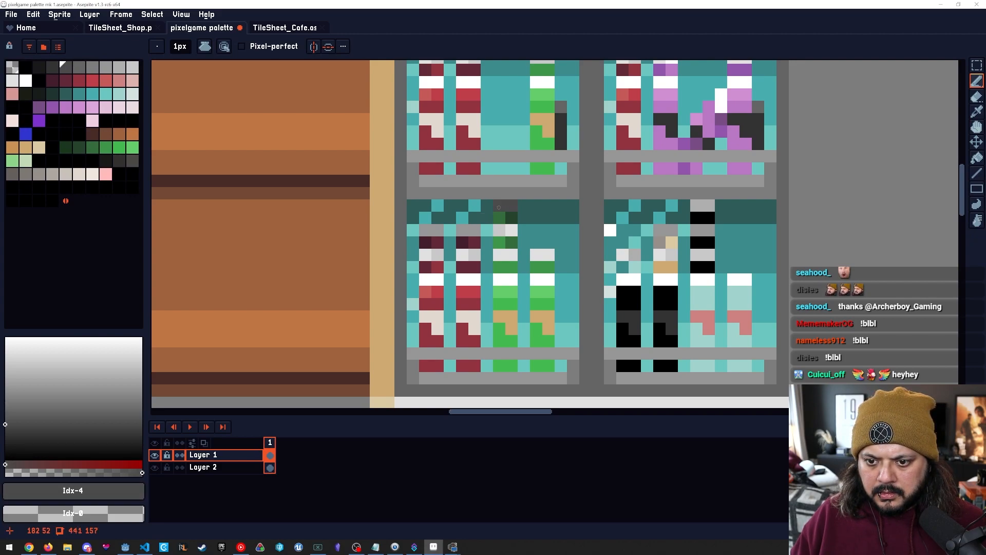
key(bracketright)
Try different green shades, including Idx-65 and Idx-67, on the taller green bottle's neck bands.
drag(499, 279, 533, 283)
key(alt)
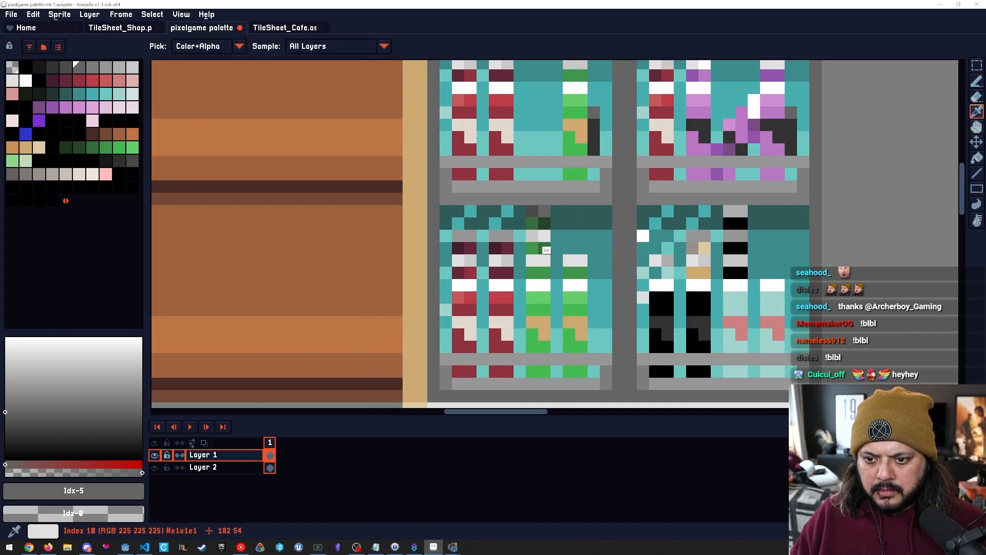
scroll(538, 290, down, 3)
drag(504, 316, 486, 252)
scroll(524, 213, up, 1)
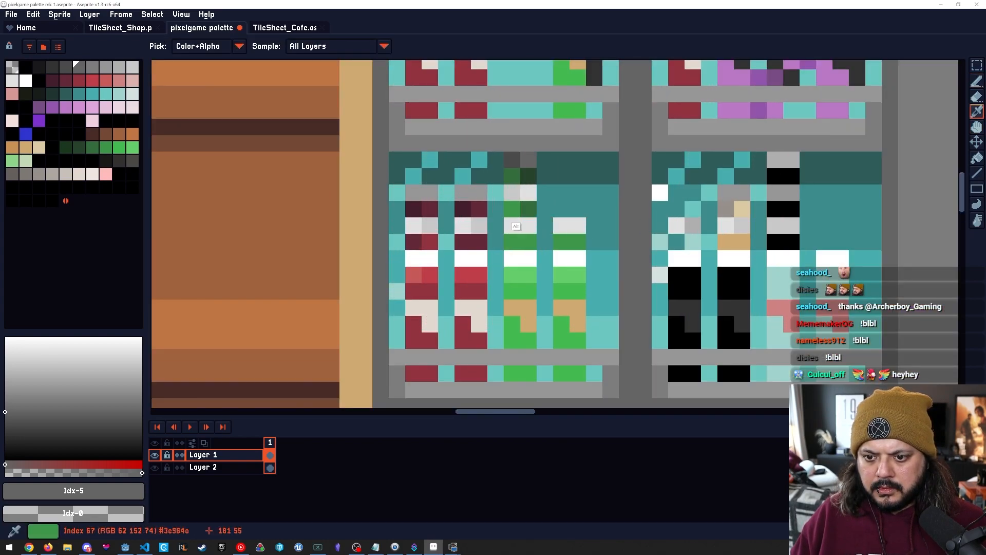
alt+click(528, 208)
key(])
key([)
key([)
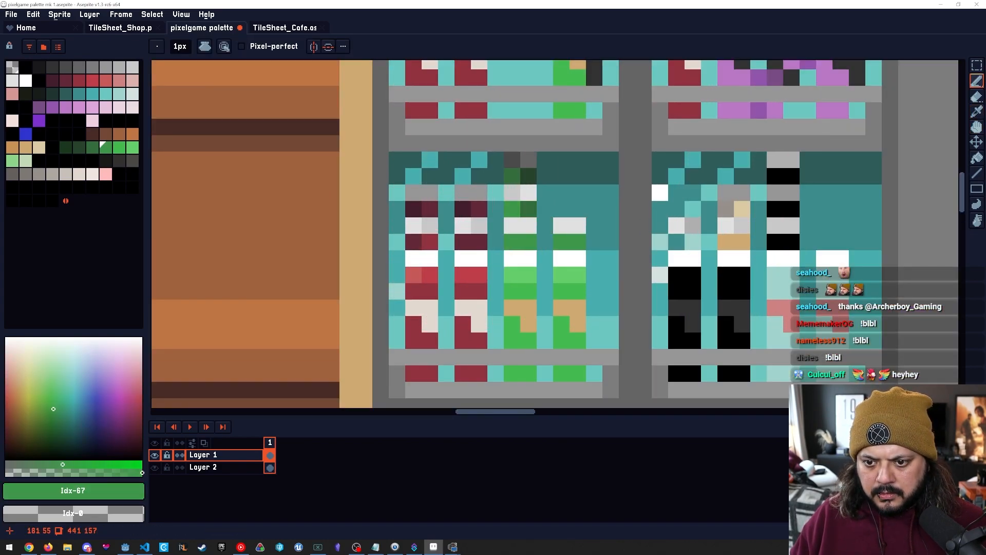
click(513, 209)
key([)
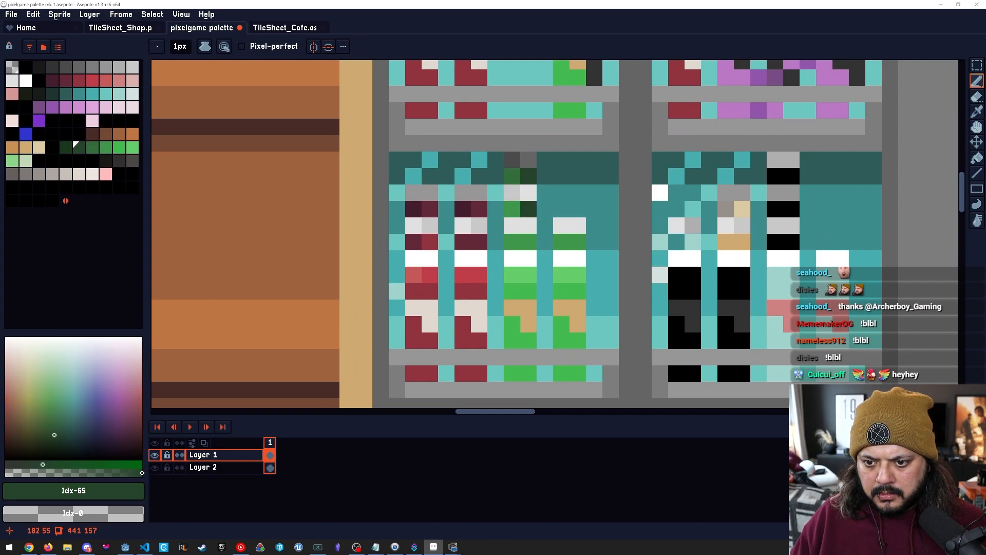
key(])
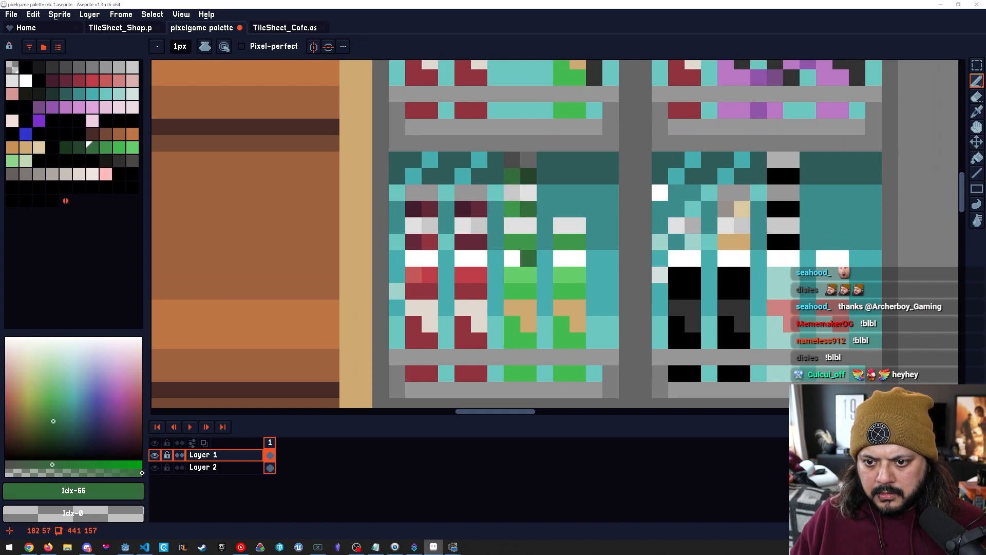
Paint out the dark pixels beside the rightmost purple bottle in the middle-right fridge with teals Idx-26 and Idx-27.
key(space)
scroll(363, 266, down, 2)
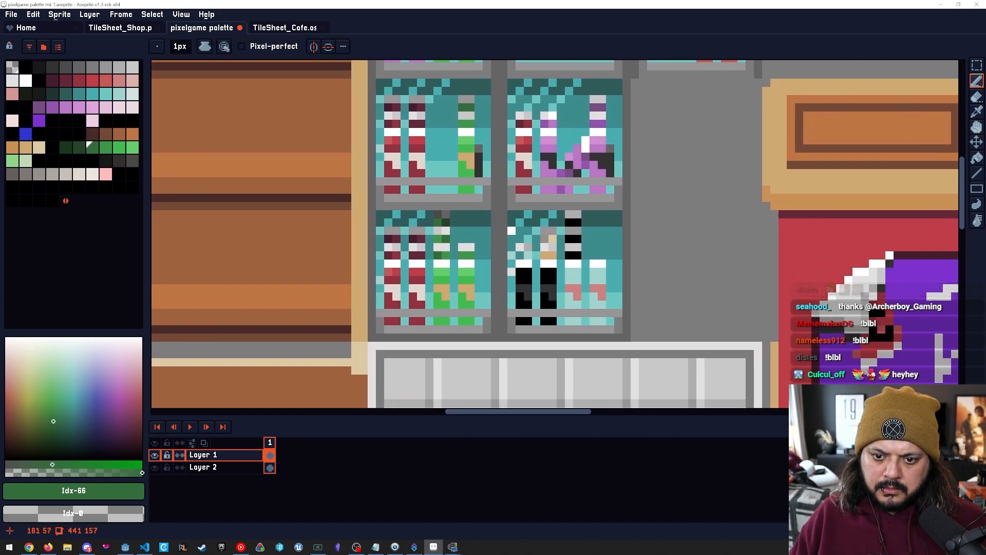
key(space)
key(alt)
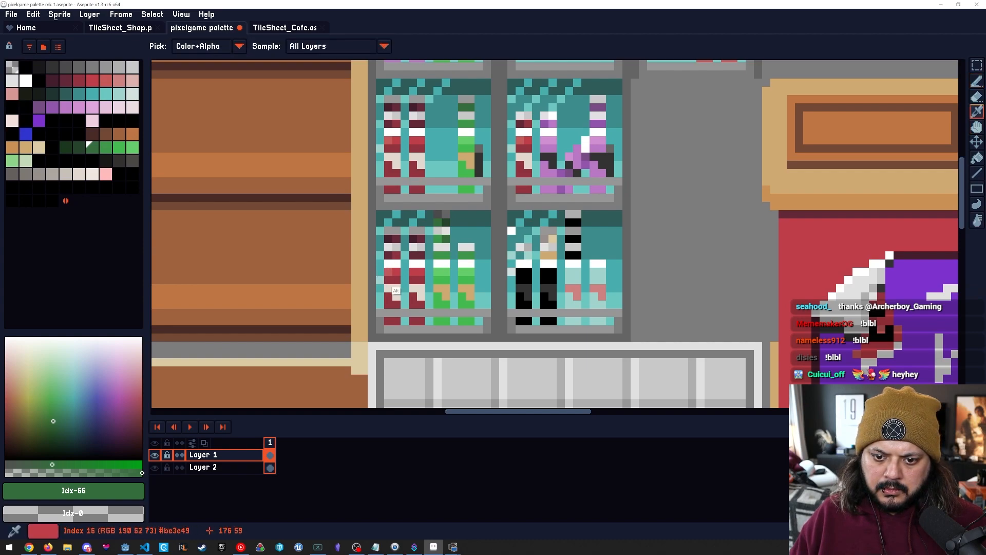
key(space)
drag(393, 287, 313, 355)
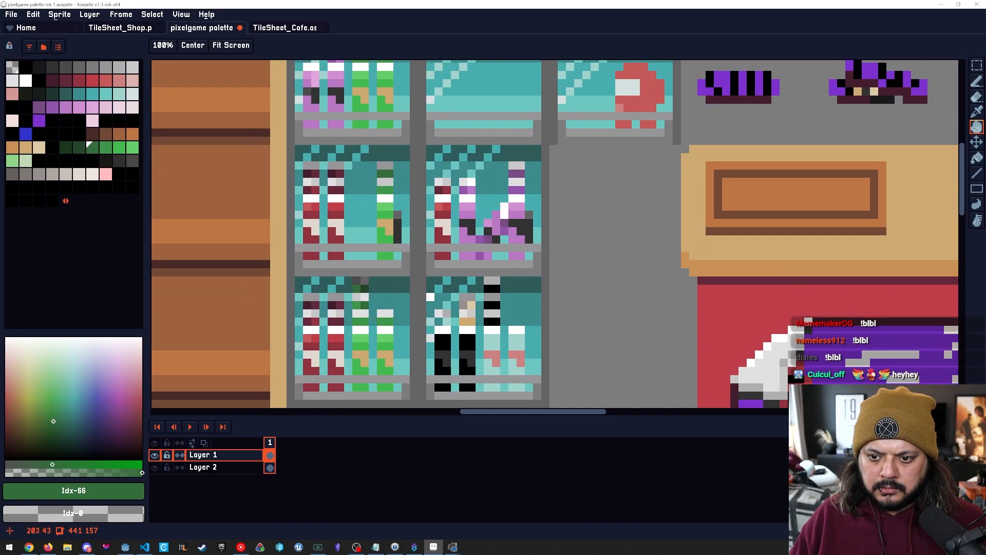
scroll(506, 225, up, 3)
drag(608, 221, 536, 224)
click(91, 94)
click(105, 93)
click(515, 249)
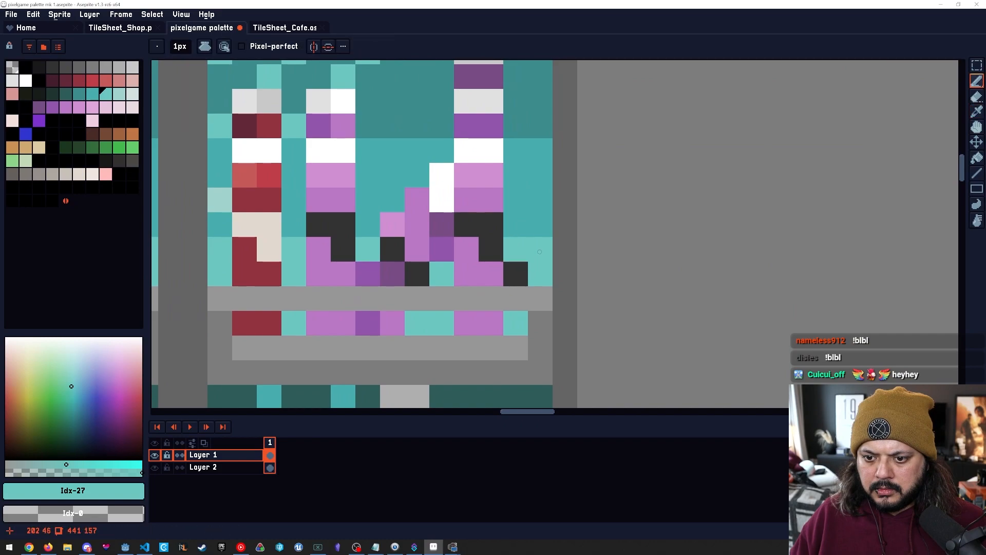
Copy the two red bottles from the middle-left fridge over the two black bottles in the bottom-right fridge.
scroll(516, 249, down, 2)
drag(363, 328, 465, 229)
drag(566, 197, 499, 185)
drag(511, 218, 539, 305)
drag(406, 261, 413, 270)
mouse_move(511, 270)
mouse_down()
mouse_move(495, 220)
mouse_move(486, 249)
mouse_up()
key(b)
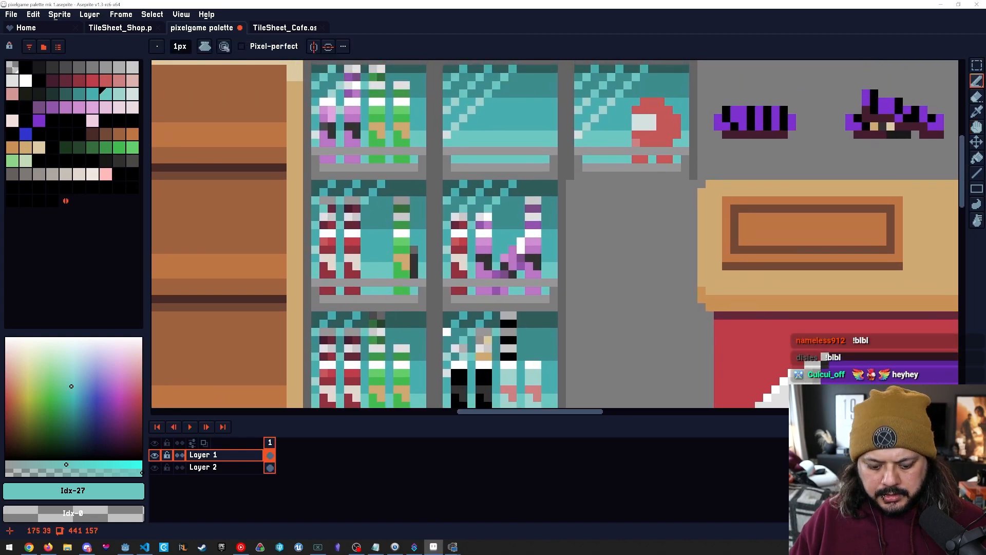
key(m)
drag(320, 198, 420, 317)
click(492, 275)
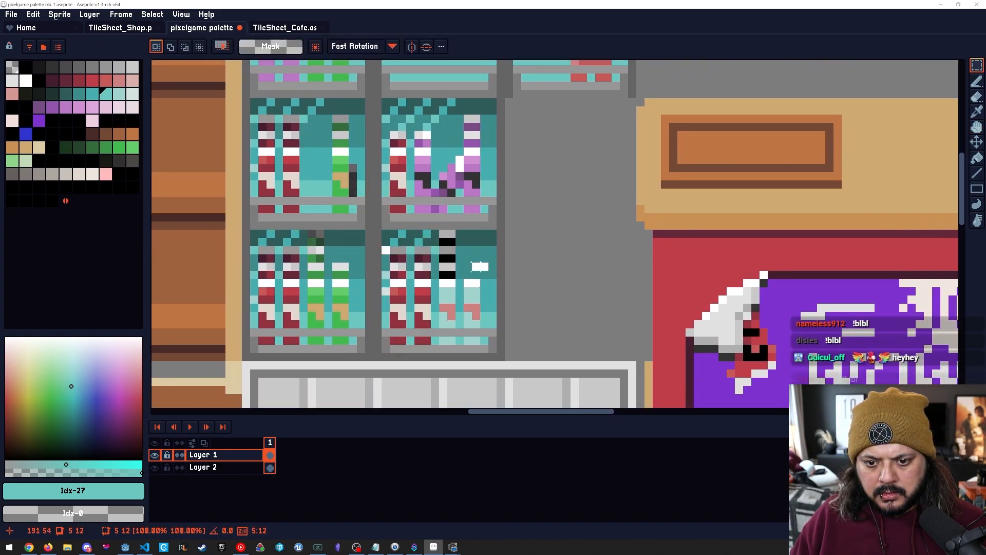
Recolour the upper dark-red band of the leftmost bottle in the bottom-right fridge with greens Idx-66 and Idx-67.
alt+click(341, 127)
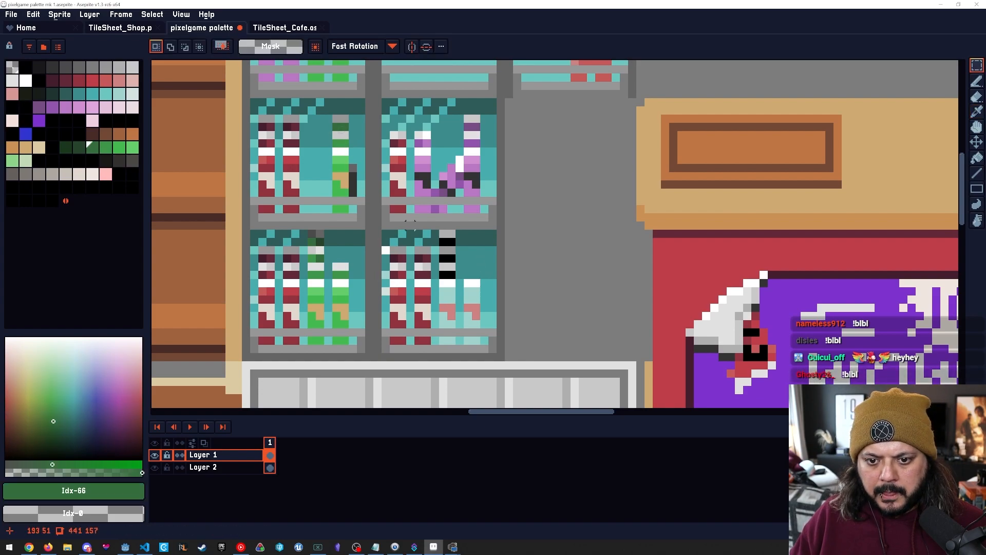
scroll(398, 271, up, 2)
key(b)
click(391, 246)
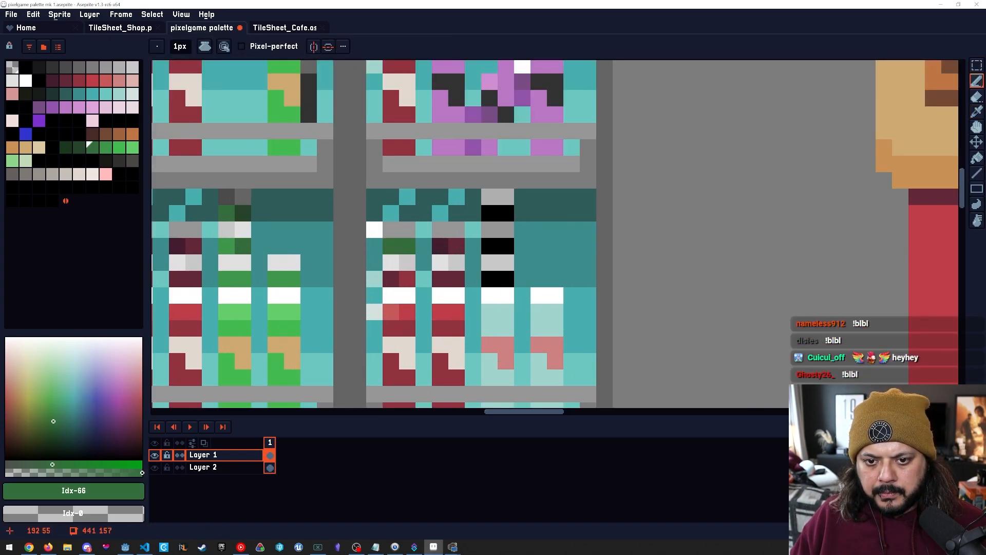
key([)
key(])
key(])
click(407, 246)
Recolour the lower dark-red neck band of the leftmost bottle in the bottom-right fridge with greens Idx-67 and Idx-68.
key([)
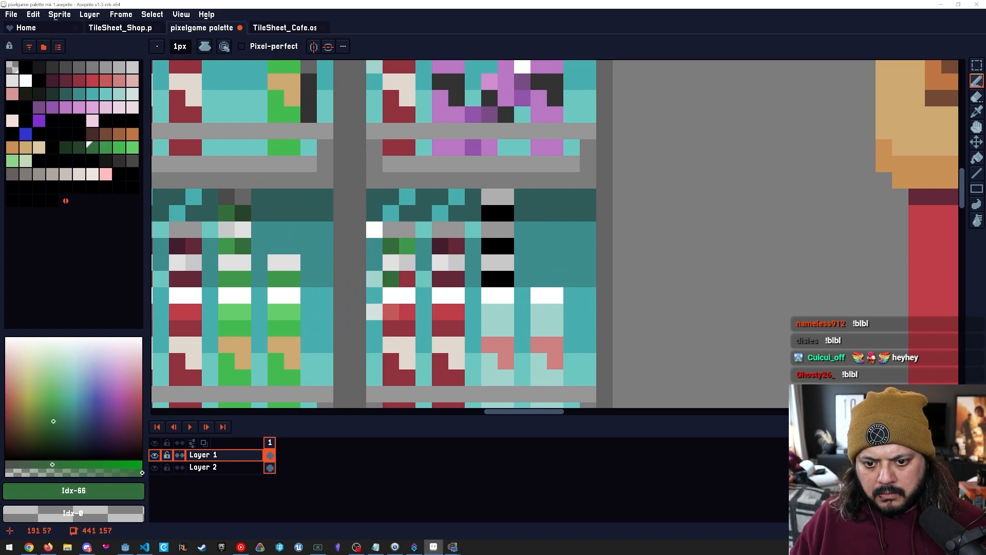
key(])
click(391, 279)
key(])
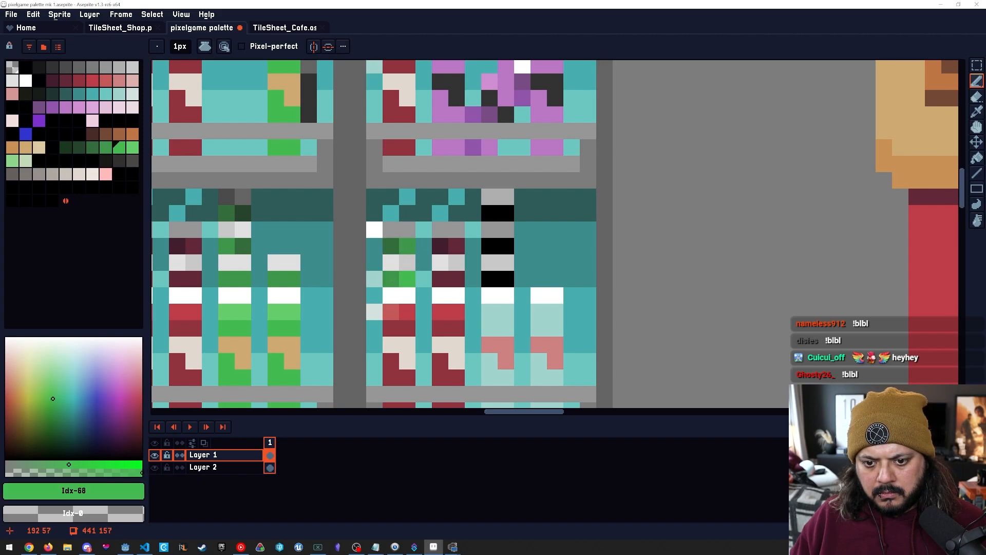
key(])
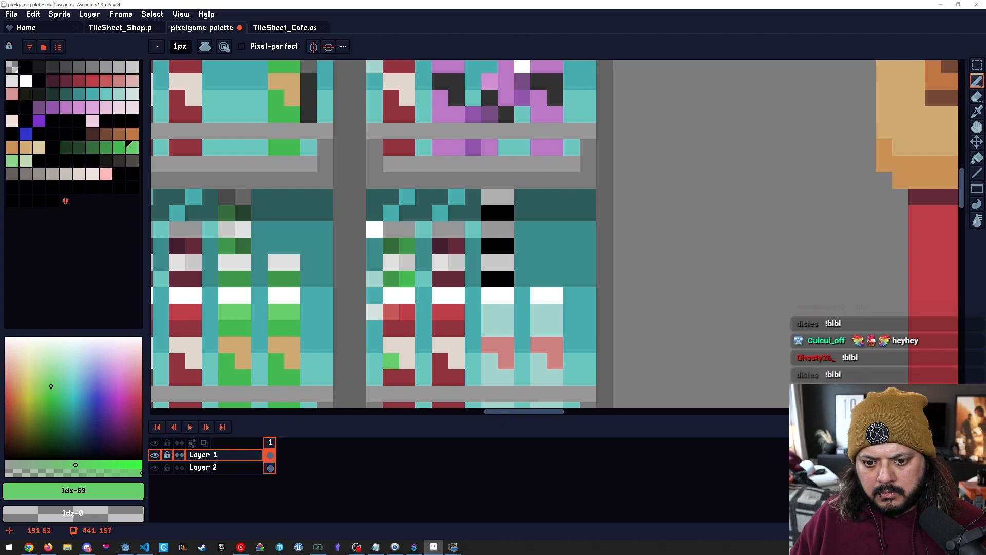
Replace the stray grey pixel beside the leftmost bottle's body in the bottom-right fridge with pale teal Idx-28.
key(space)
drag(374, 262, 625, 421)
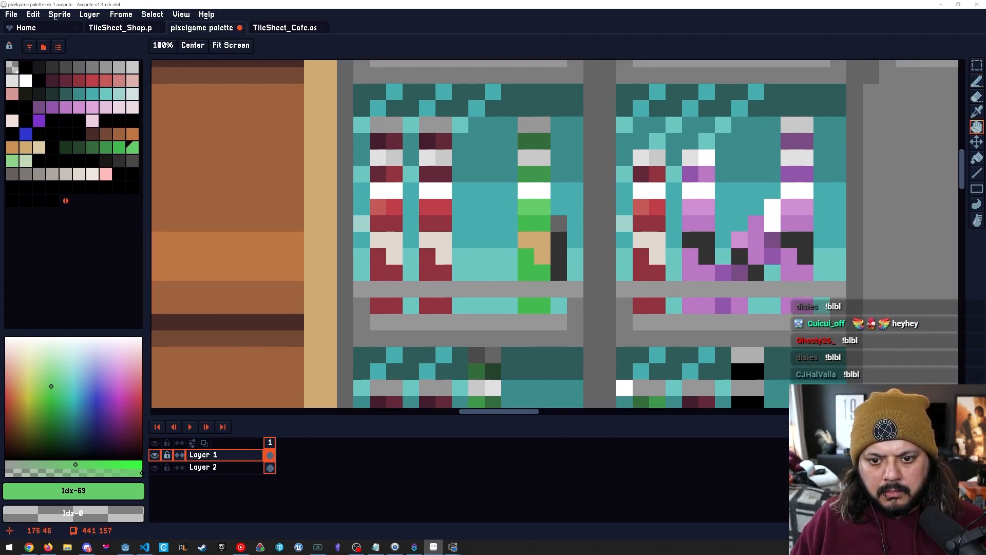
drag(559, 339, 402, 288)
alt+click(495, 301)
key(space)
alt+click(516, 191)
key(space)
drag(502, 322, 480, 215)
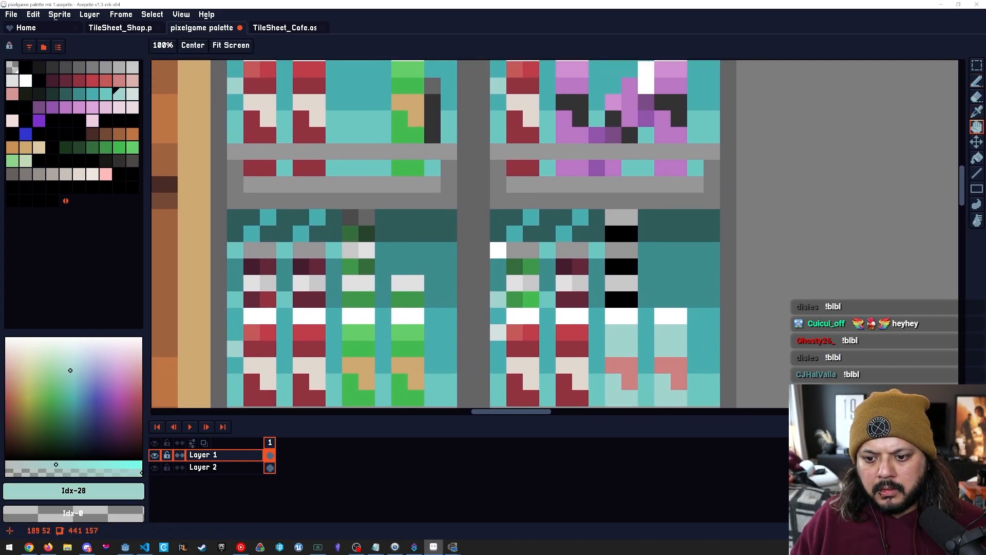
alt+click(493, 344)
key(space)
drag(493, 345, 464, 290)
Replace the stray white pixel beside the leftmost bottle's grey cap in the bottom-right fridge with teal Idx-27.
key(space)
mouse_move(462, 216)
mouse_down()
mouse_move(450, 353)
mouse_move(500, 220)
mouse_up()
alt+click(447, 118)
key(space)
key(space)
alt+click(319, 236)
key(space)
key(space)
mouse_move(549, 253)
mouse_down()
mouse_move(519, 246)
mouse_move(532, 242)
mouse_up()
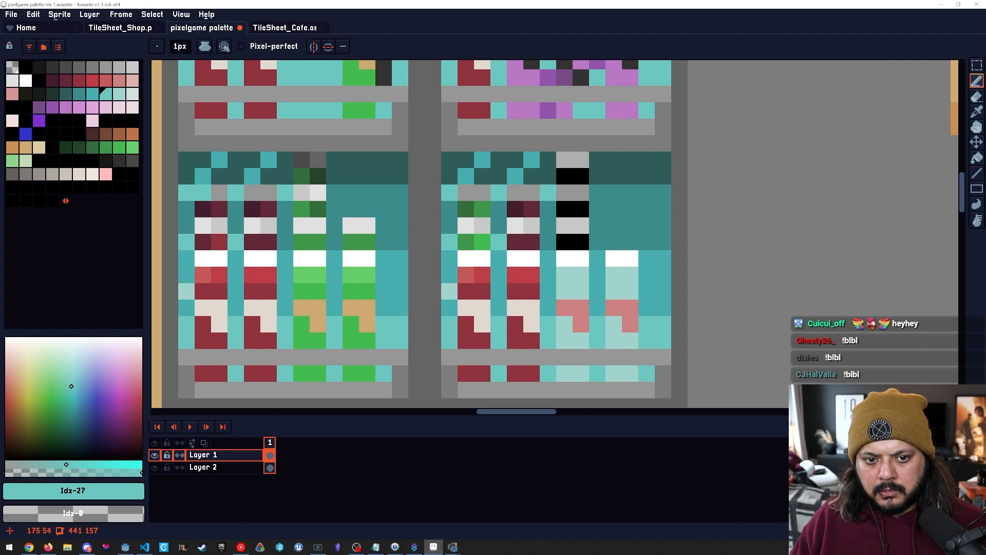
alt+click(206, 180)
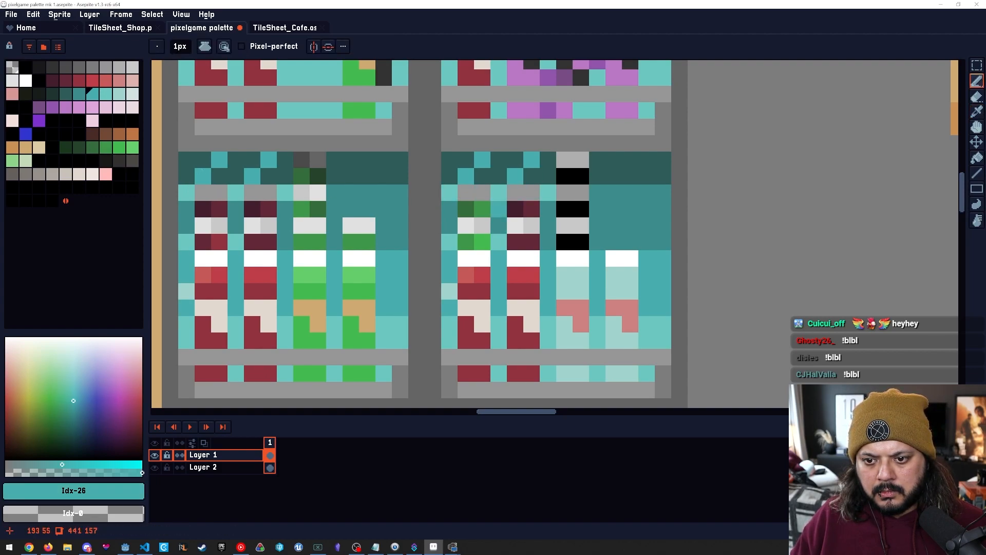
alt+click(497, 195)
drag(548, 196, 545, 176)
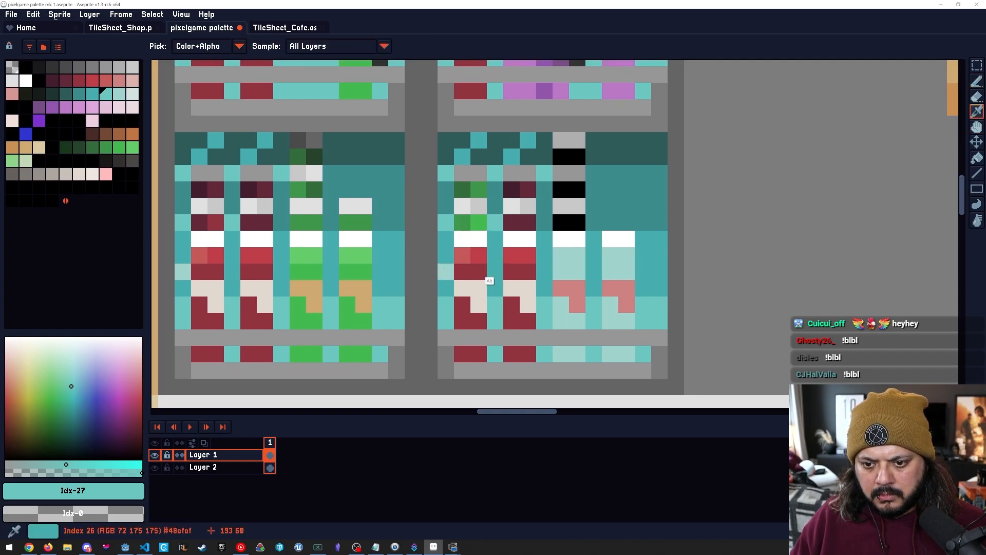
Recolour the upper body band of the leftmost bottle in the bottom-right fridge with greens Idx-68 and Idx-69.
alt+click(477, 224)
click(463, 255)
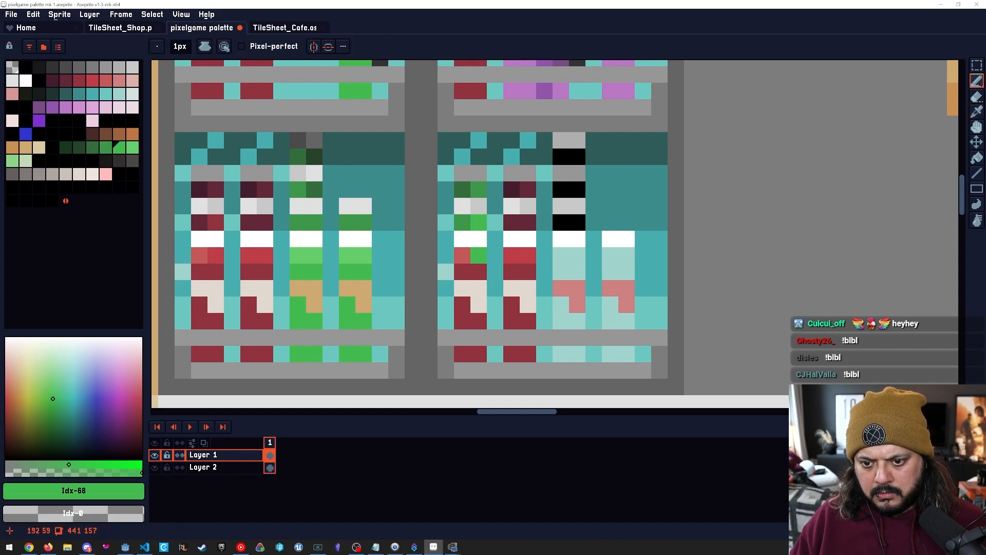
key(])
click(463, 255)
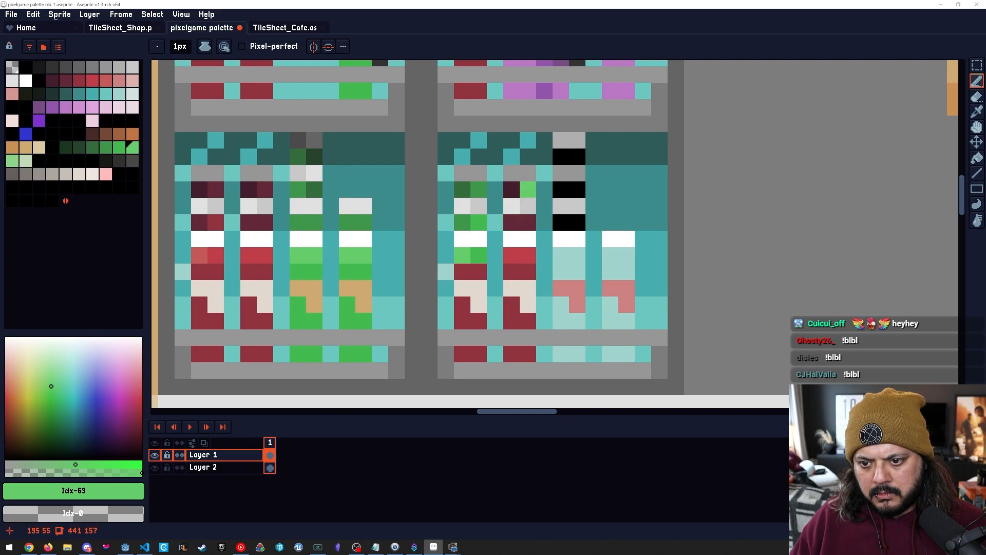
Recolour the two dark-red neck bands of the second bottle in the bottom-right fridge with greens Idx-66 and Idx-67.
alt+click(478, 190)
click(528, 190)
alt+click(464, 191)
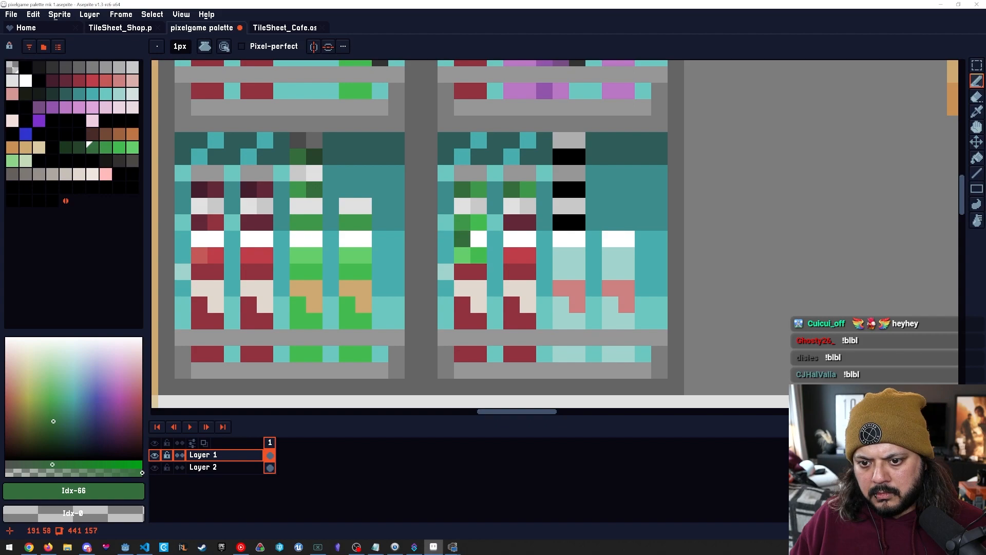
alt+click(465, 222)
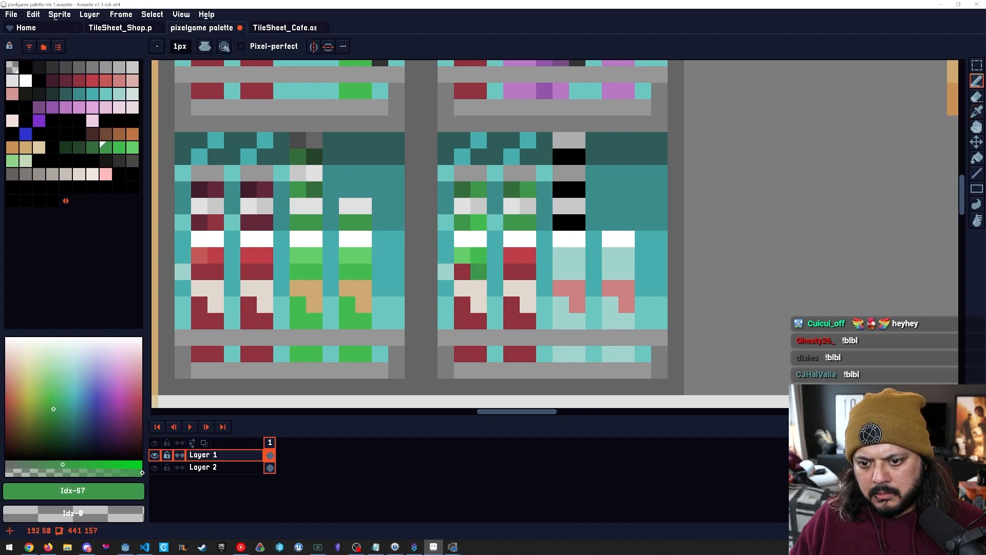
Fill the remaining red body and base areas of the first two bottles in the bottom-right fridge with green Idx-68.
alt+click(479, 257)
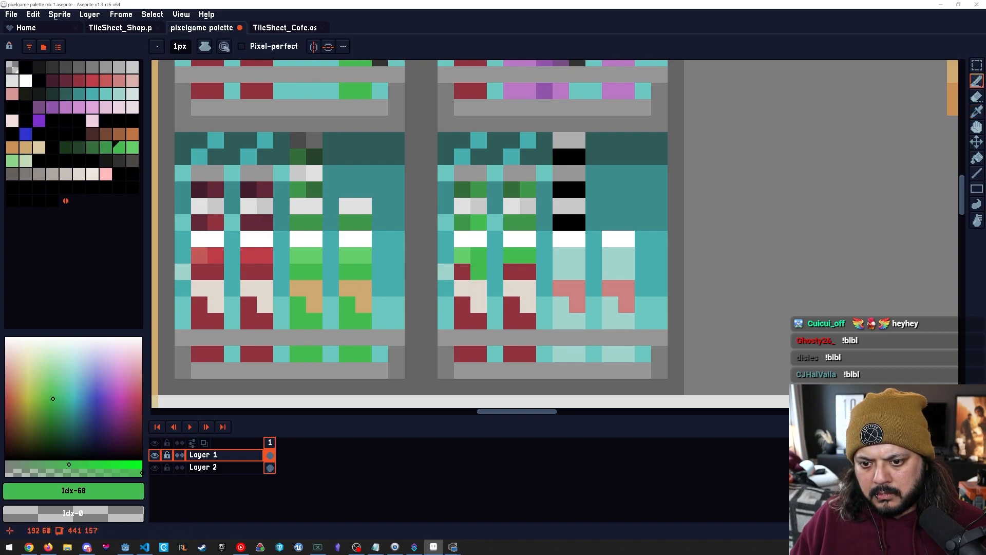
key(g)
click(511, 272)
click(511, 304)
click(478, 320)
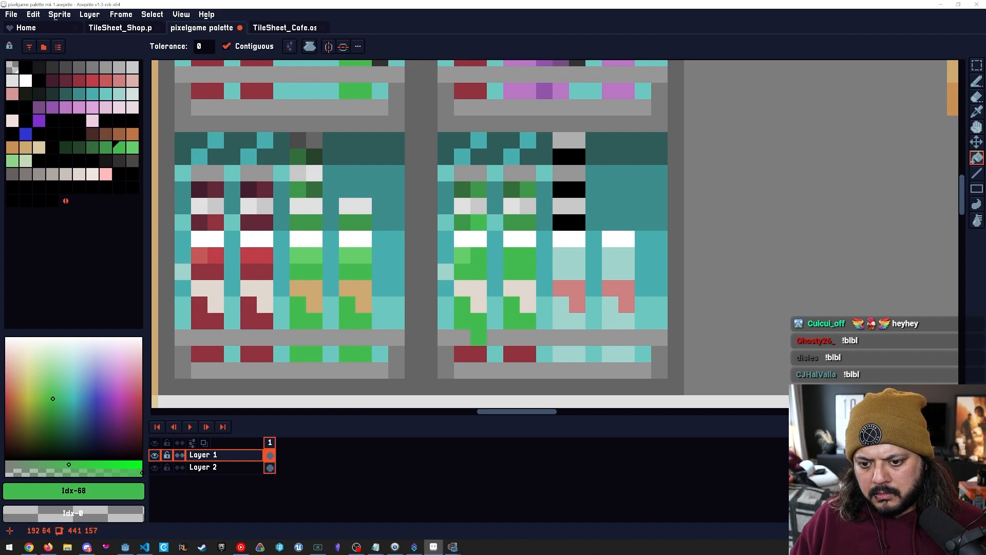
drag(517, 352, 522, 312)
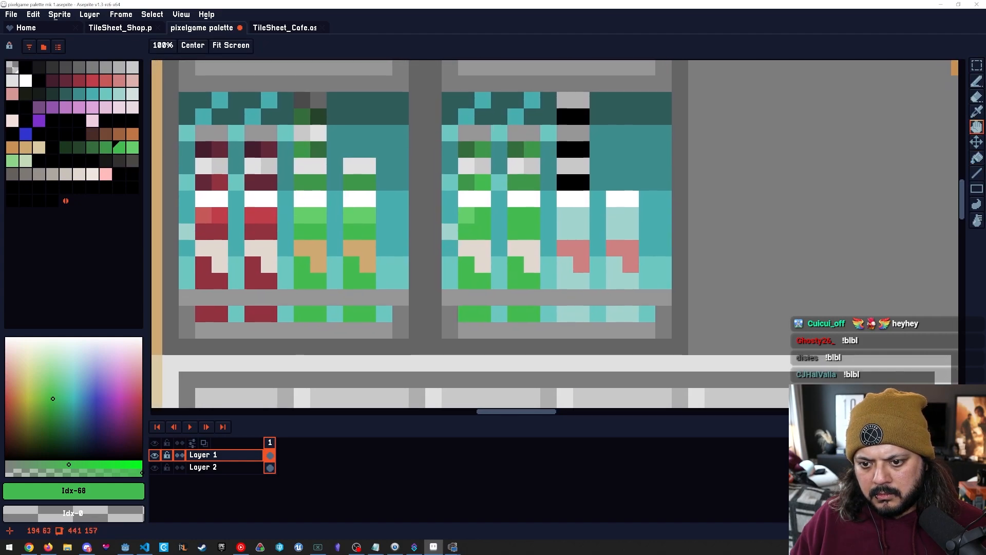
Fill the cream labels of the two green bottles in the bottom-right fridge with tan Idx-61.
alt+click(368, 249)
click(466, 247)
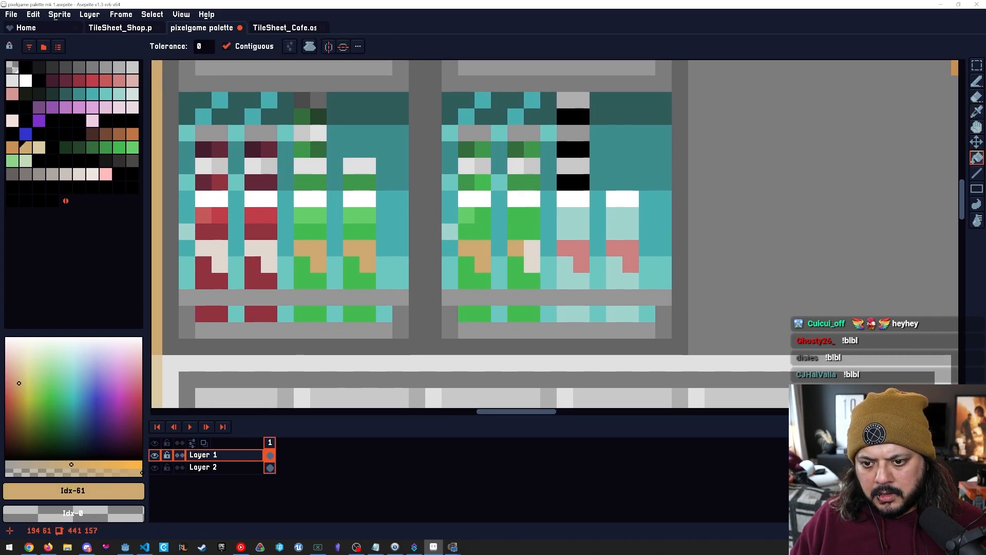
click(515, 248)
scroll(559, 292, down, 4)
drag(506, 305, 551, 312)
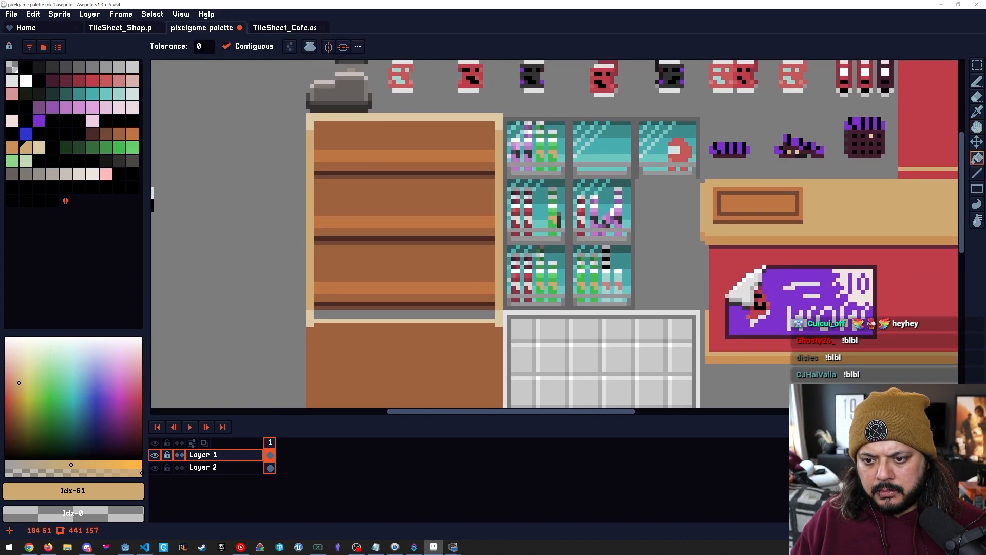
scroll(567, 152, up, 3)
mouse_move(581, 288)
mouse_down()
mouse_move(507, 193)
mouse_move(500, 224)
mouse_move(533, 248)
mouse_move(546, 146)
mouse_move(537, 131)
mouse_up()
key(g)
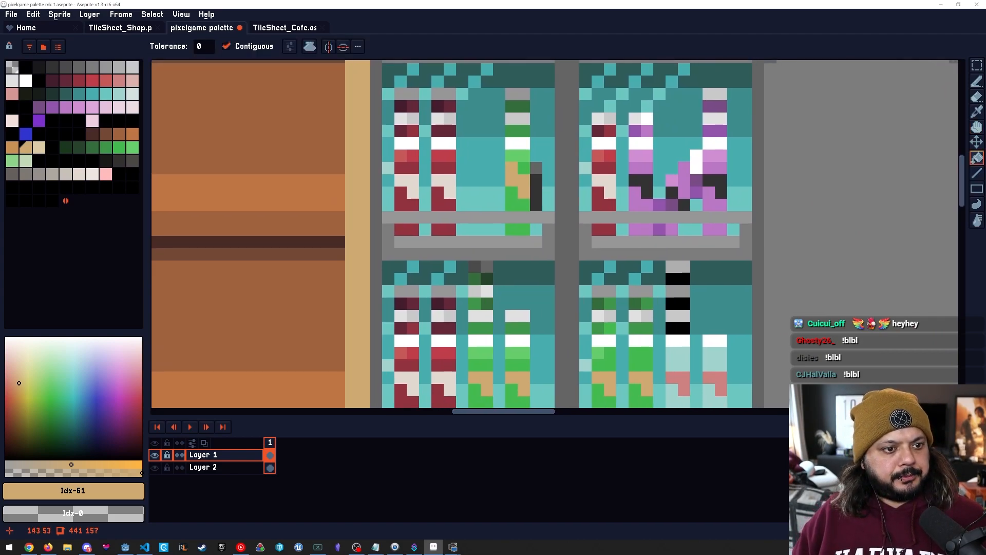
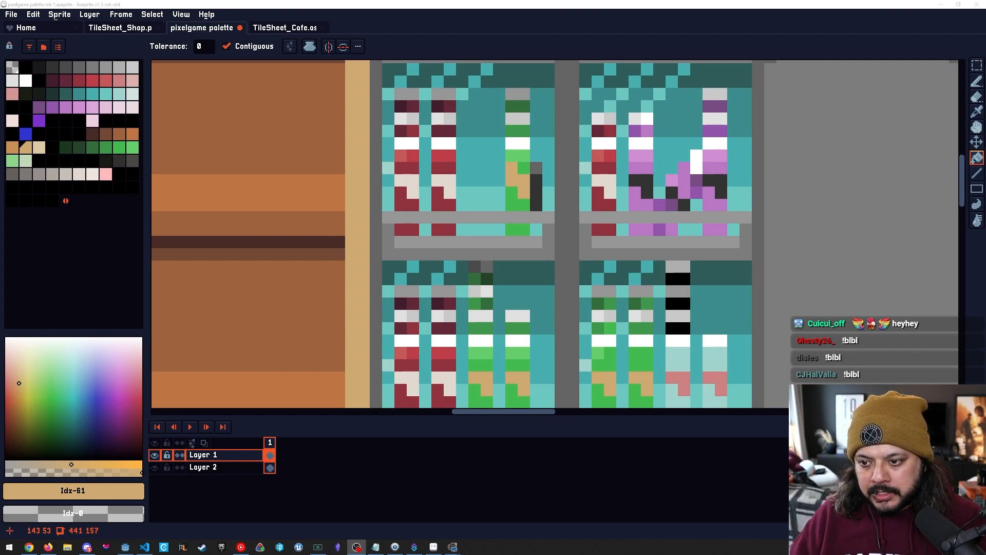
Recolour the neck bands of the taller green bottle in the bottom-left fridge with dark greens Idx-66 and Idx-65.
scroll(470, 238, down, 3)
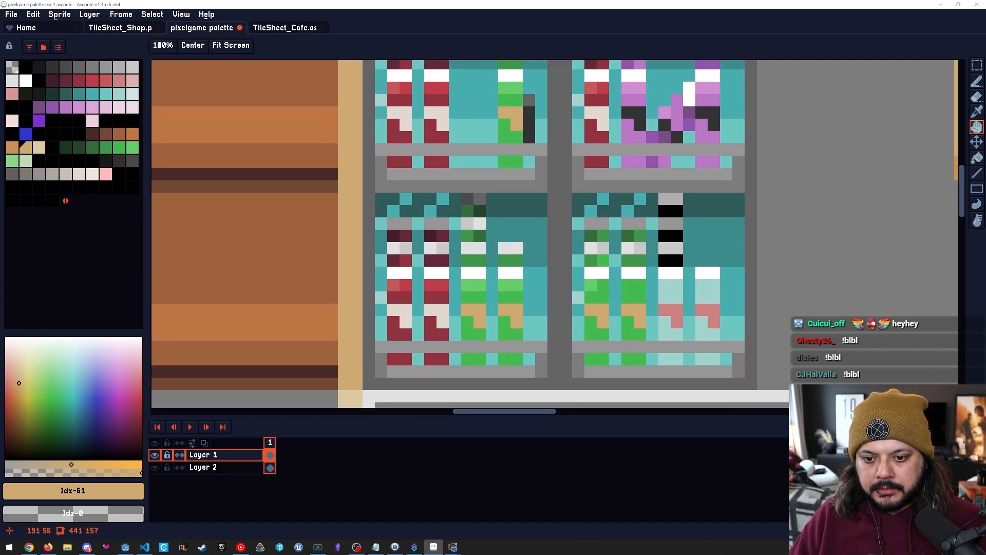
scroll(462, 254, up, 1)
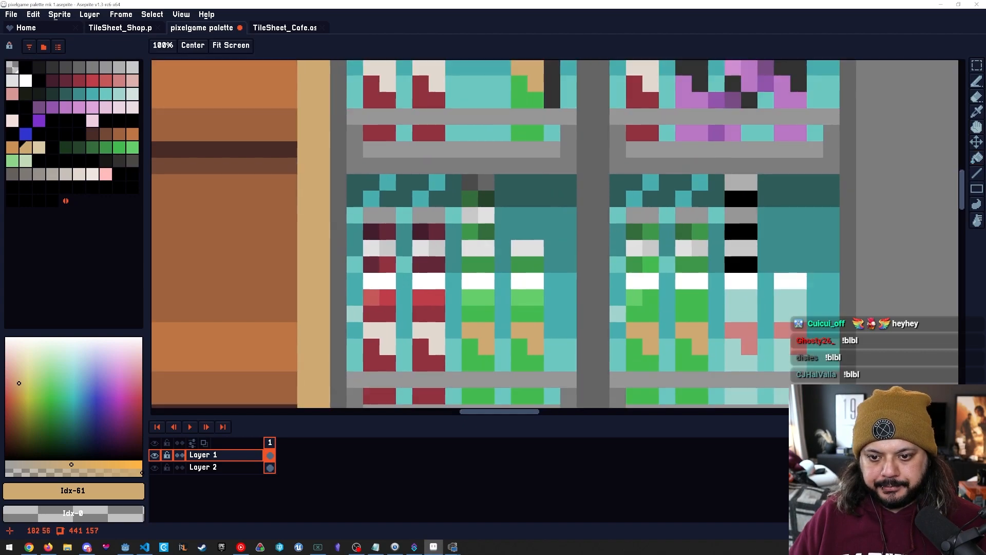
click(438, 232)
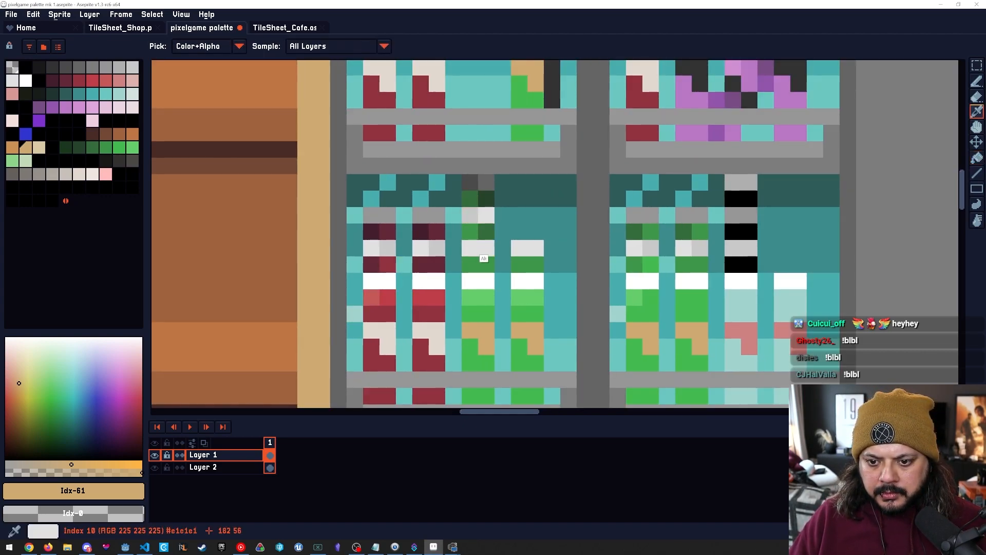
alt+click(486, 232)
key(space)
drag(473, 232, 475, 265)
alt+click(485, 299)
click(487, 265)
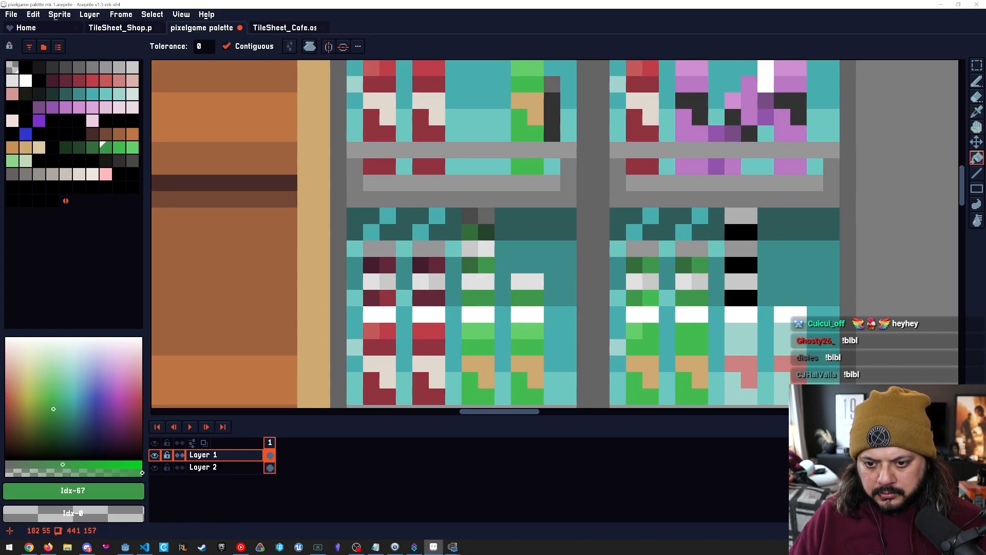
alt+click(470, 265)
click(486, 265)
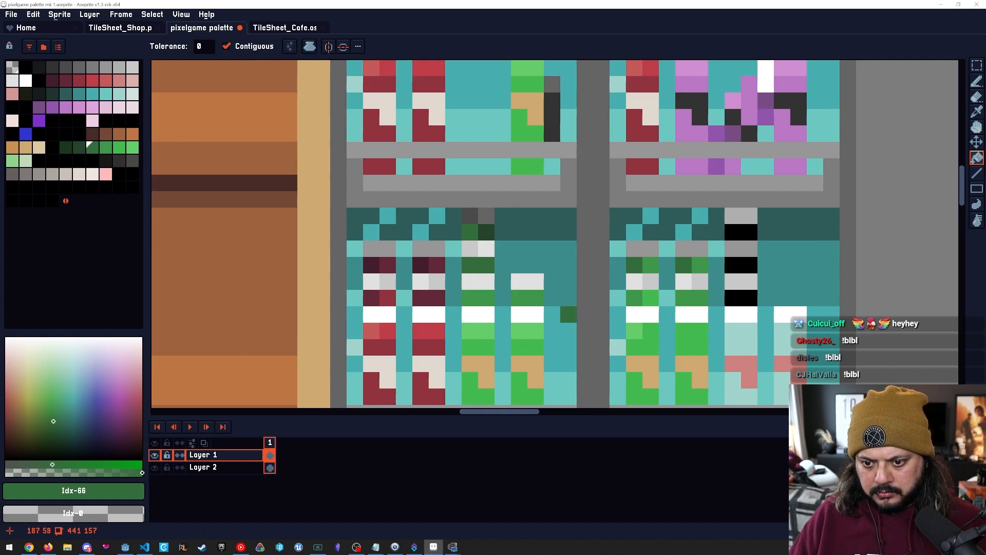
key(bracketleft)
click(483, 232)
Examine the recoloured bottles across the glass fridges, both from a distance and close up.
key(space)
drag(584, 364, 500, 297)
scroll(560, 296, down, 3)
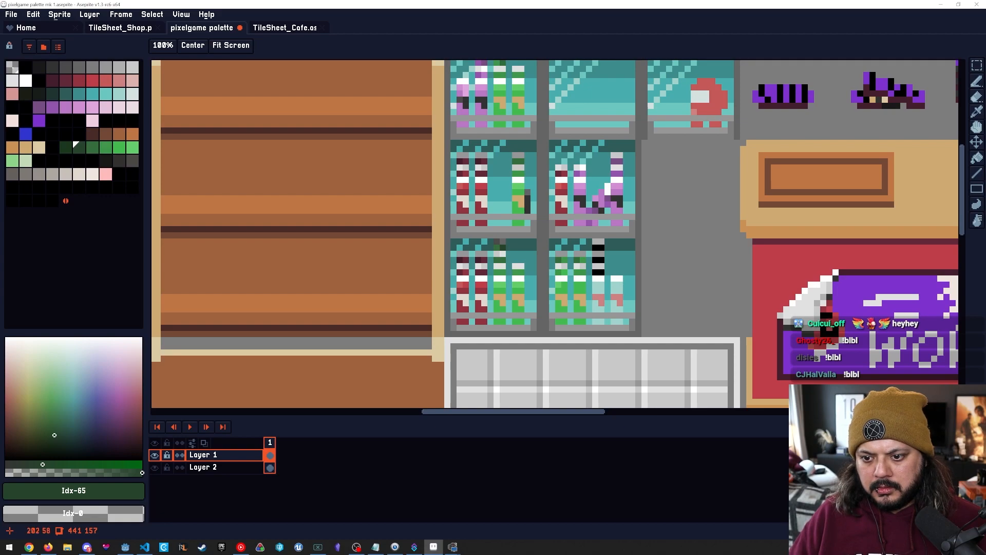
scroll(564, 291, up, 3)
key(space)
drag(598, 323, 525, 360)
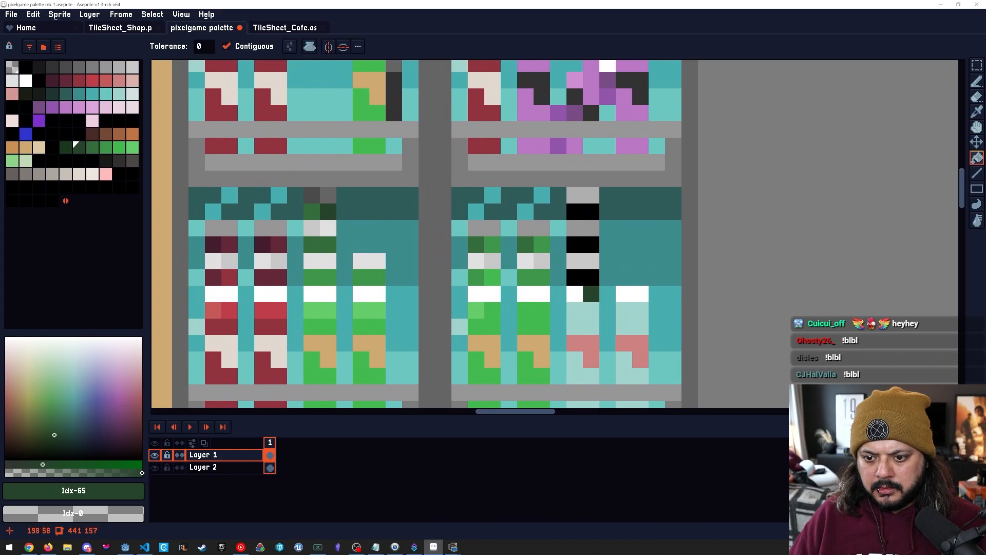
key(space)
scroll(588, 287, down, 2)
scroll(588, 290, down, 1)
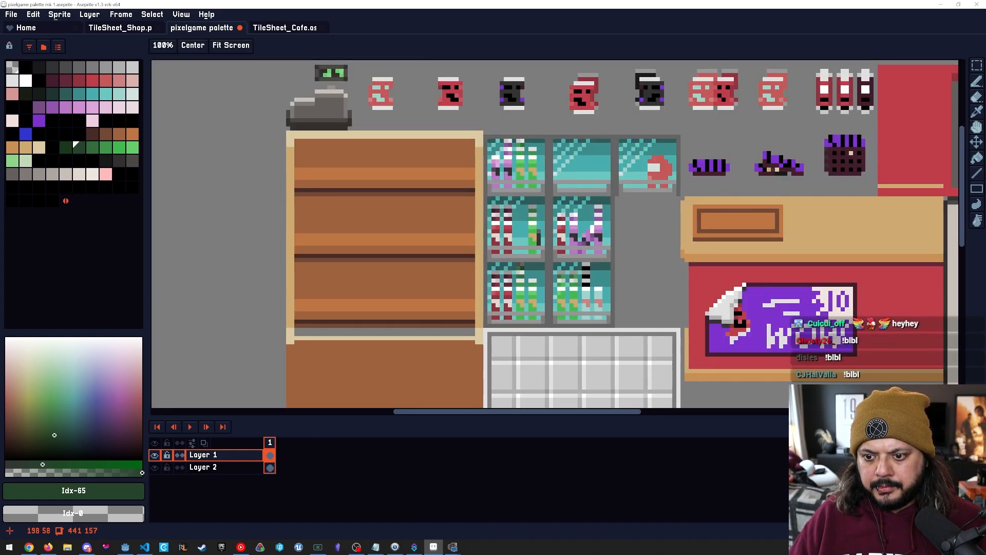
scroll(588, 290, up, 3)
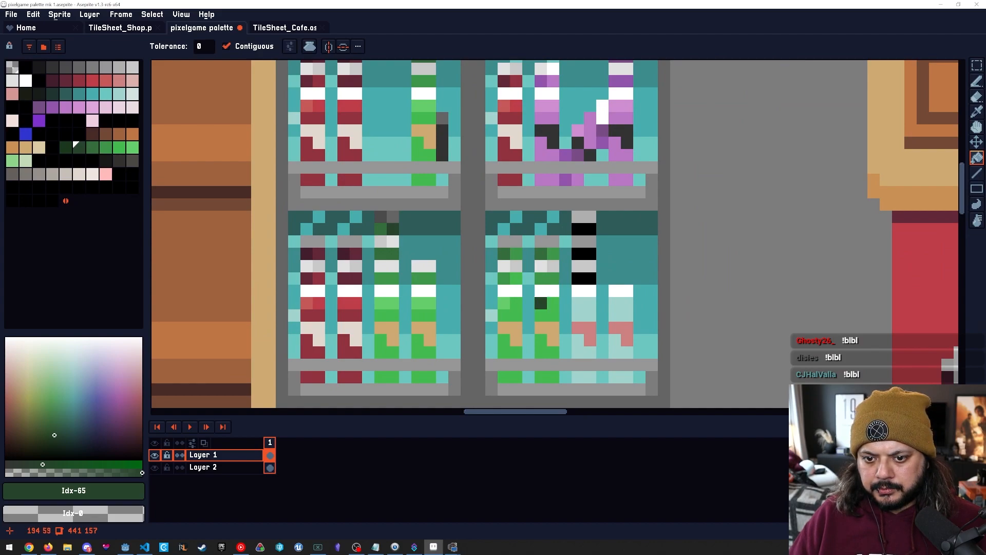
key(space)
drag(566, 277, 432, 323)
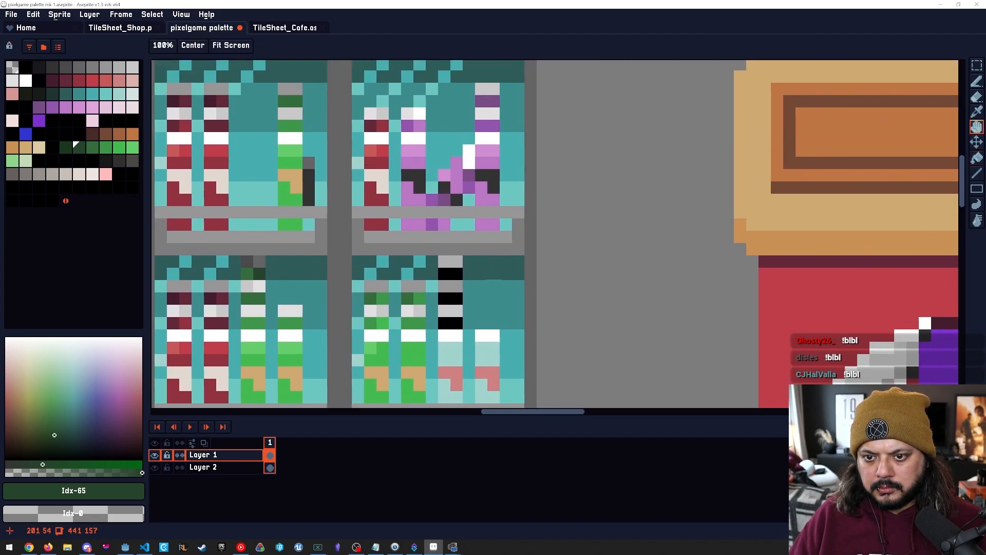
drag(494, 286, 501, 257)
key(space)
drag(415, 108, 497, 176)
mouse_move(488, 300)
mouse_down()
mouse_move(485, 212)
mouse_move(478, 313)
mouse_move(576, 400)
mouse_move(437, 220)
mouse_move(412, 217)
mouse_up()
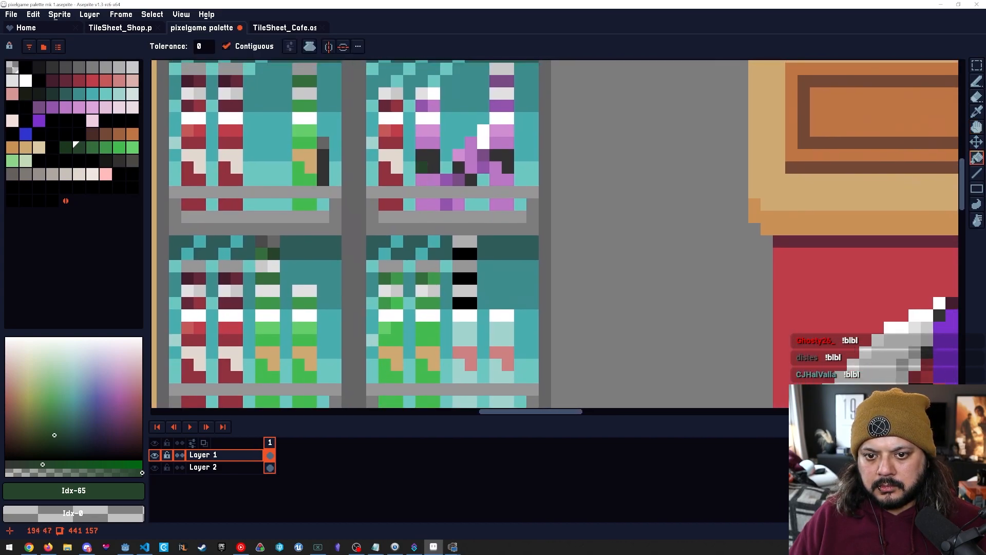
Fill the two pale-teal bottles in the bottom-right fridge with red Idx-15 and colour their upper body bands Idx-16.
alt+click(396, 179)
drag(459, 303, 449, 268)
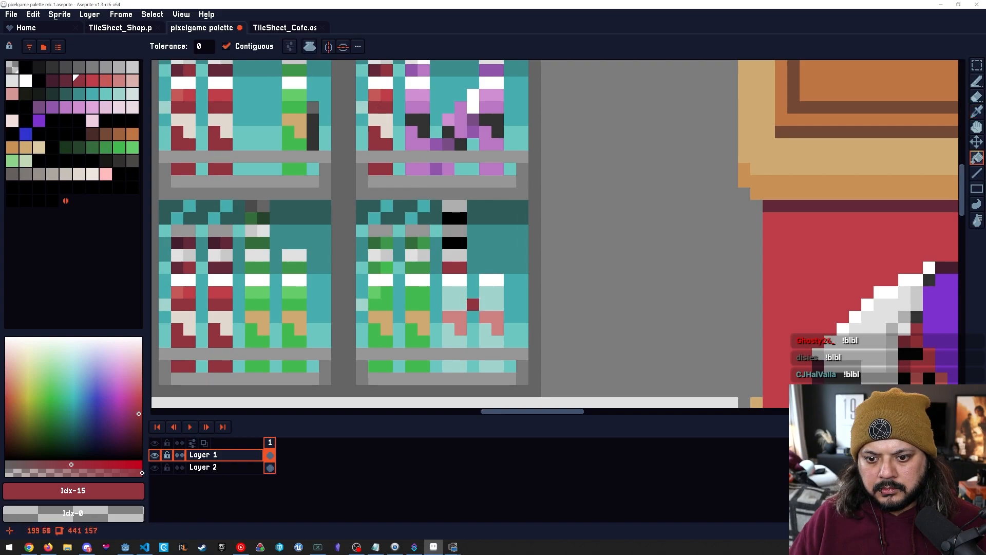
click(459, 300)
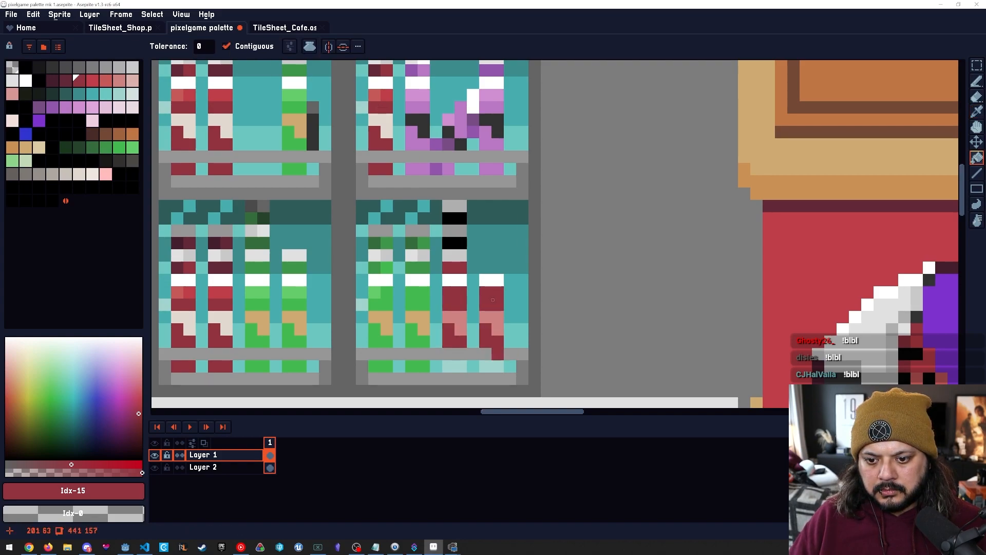
alt+click(375, 96)
alt+click(386, 96)
key(b)
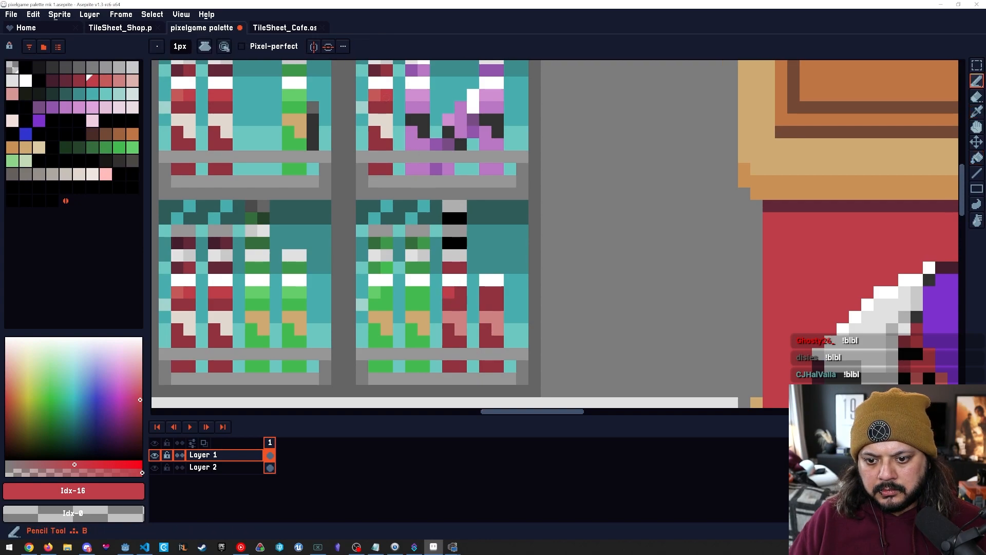
Recolour the two neck bands of the taller red bottle in the bottom-right fridge dark maroon, using Idx-14 for the lower band.
alt+click(449, 268)
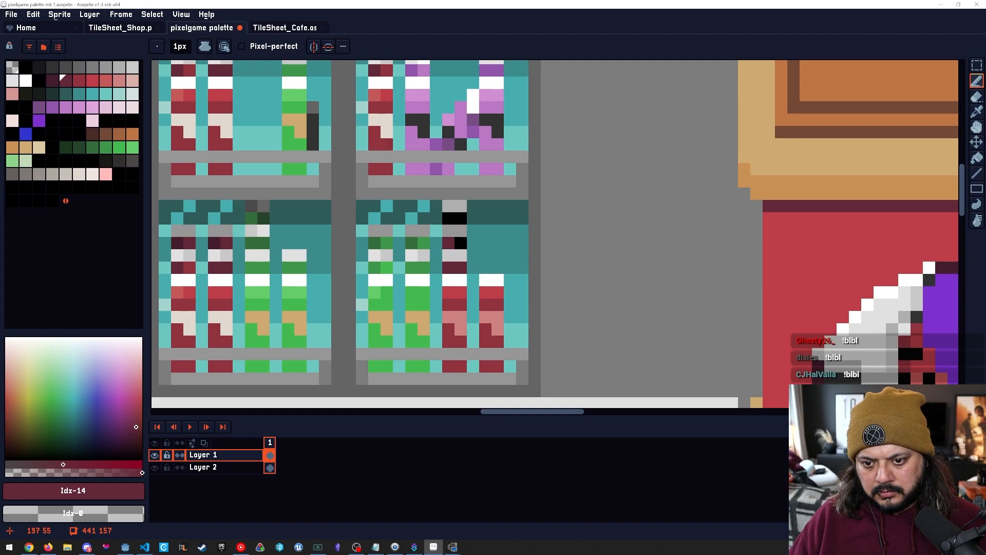
alt+click(460, 218)
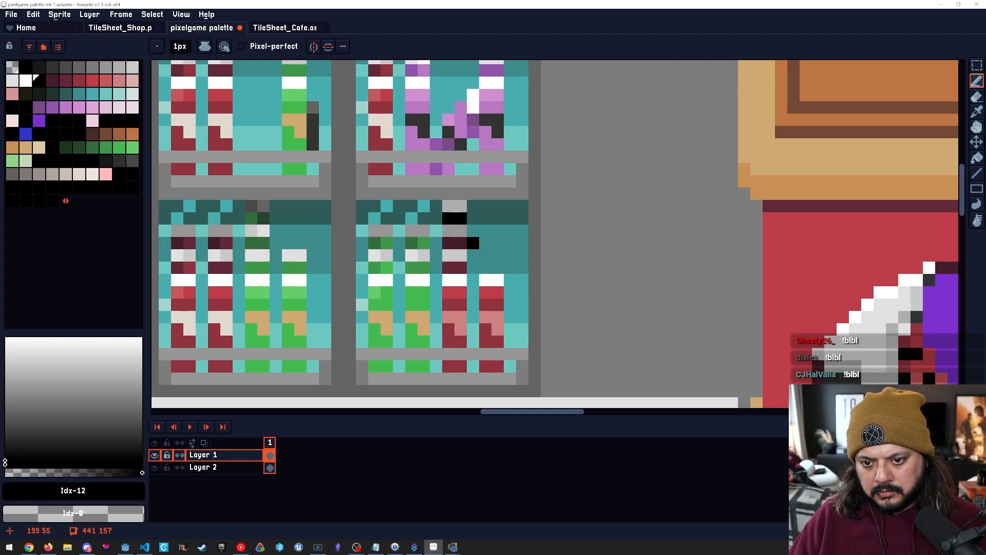
key(space)
scroll(523, 317, down, 3)
mouse_move(499, 349)
mouse_down()
mouse_move(553, 318)
mouse_move(542, 331)
mouse_up()
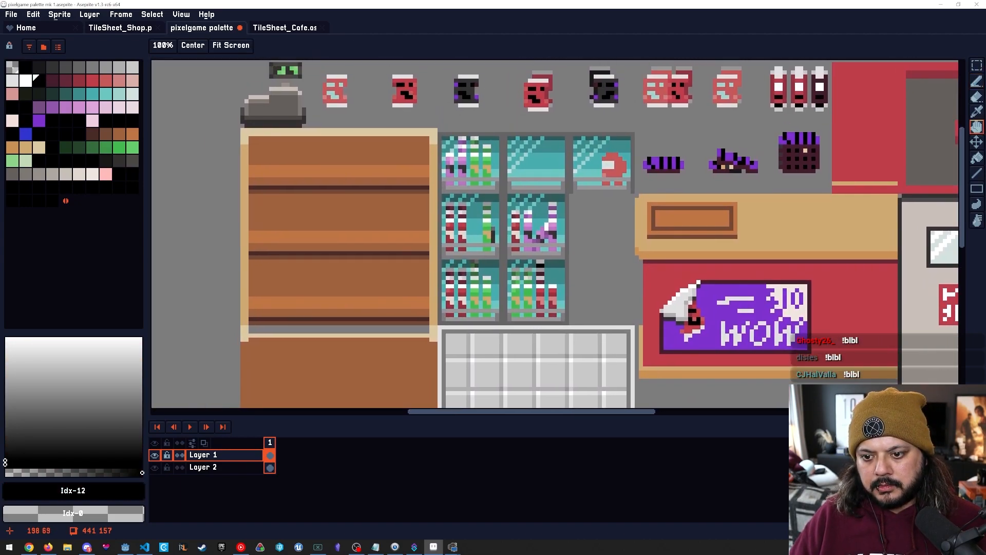
Repaint the pure black band beneath the taller red bottle's cap in the bottom-right fridge with near-black Idx-77.
key(space)
scroll(550, 276, up, 2)
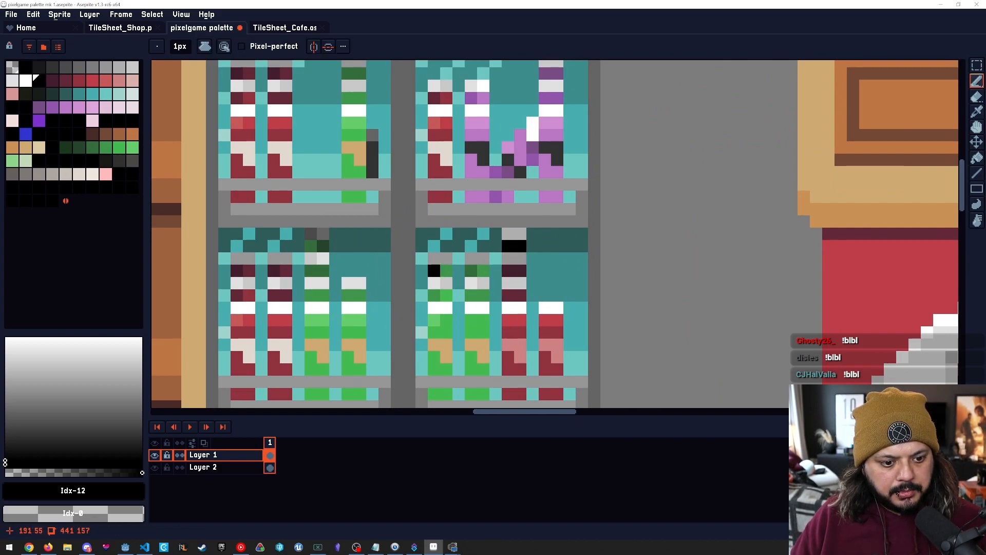
click(52, 81)
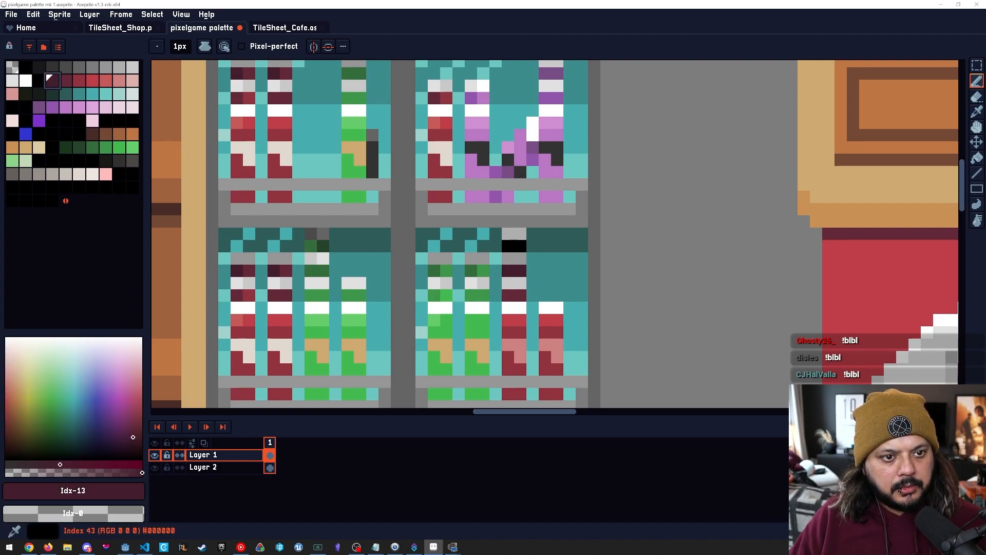
click(105, 159)
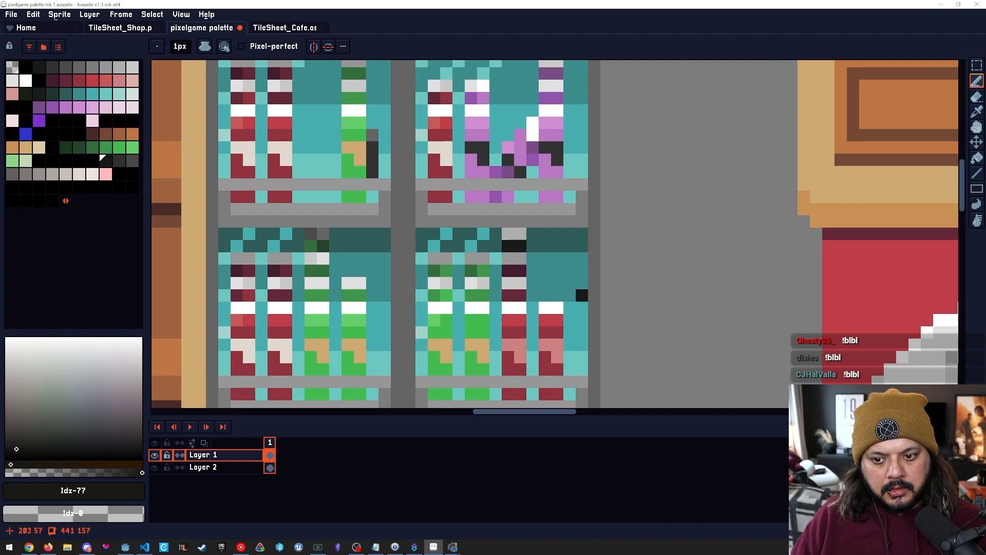
scroll(565, 304, down, 2)
scroll(552, 307, up, 1)
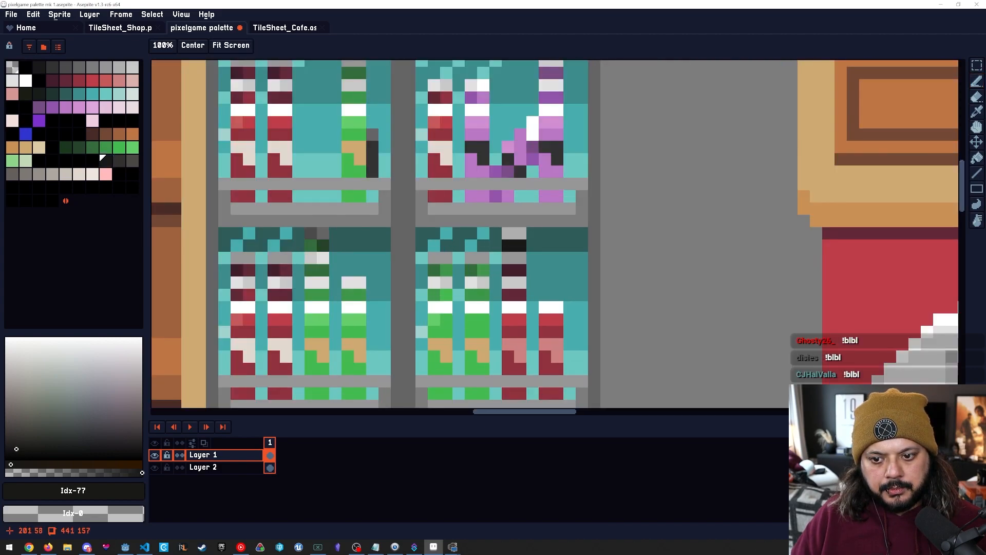
Recolour the taller red bottle's cap grey Idx-6 and the ring below its near-black band light grey.
drag(558, 295, 495, 275)
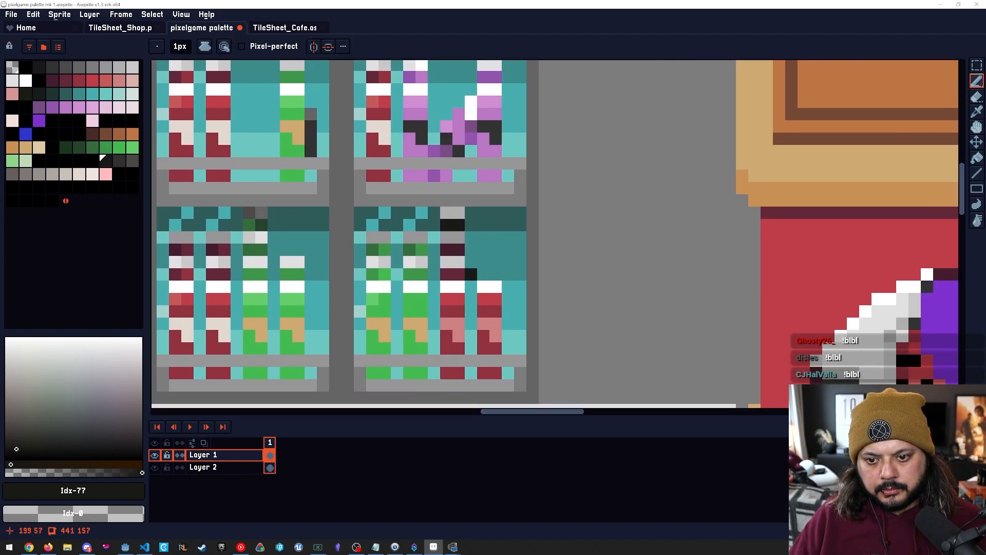
alt+click(446, 286)
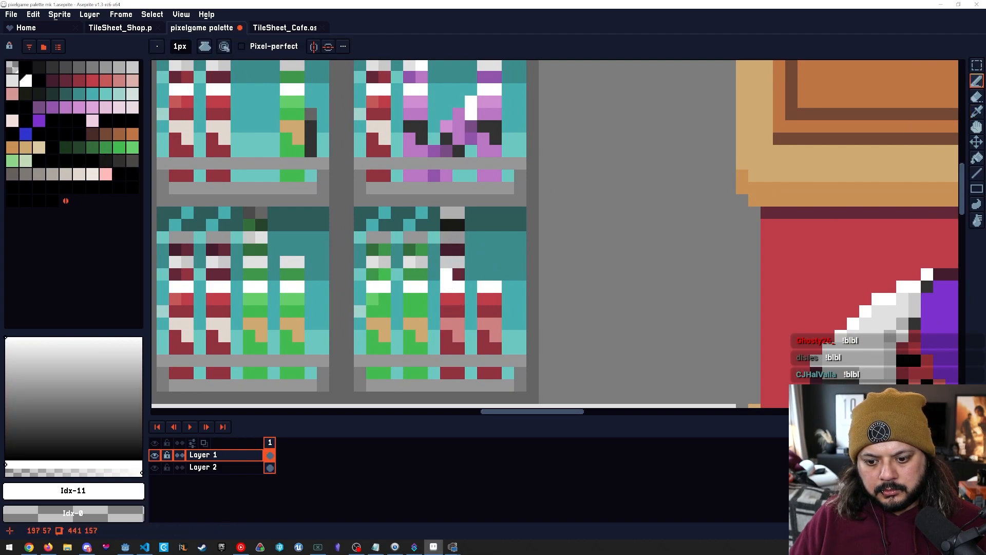
key(bracketleft)
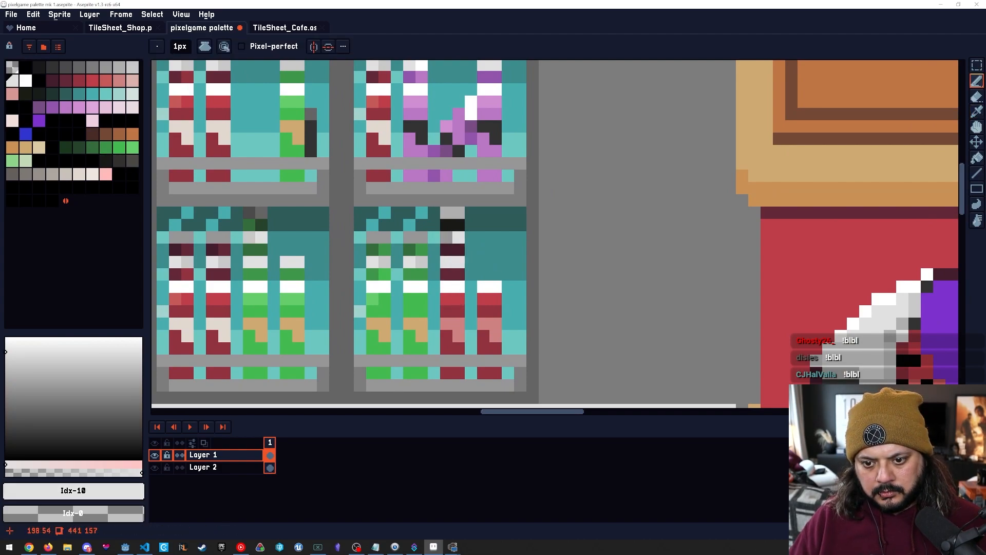
key(bracketleft)
key(bracketleft)
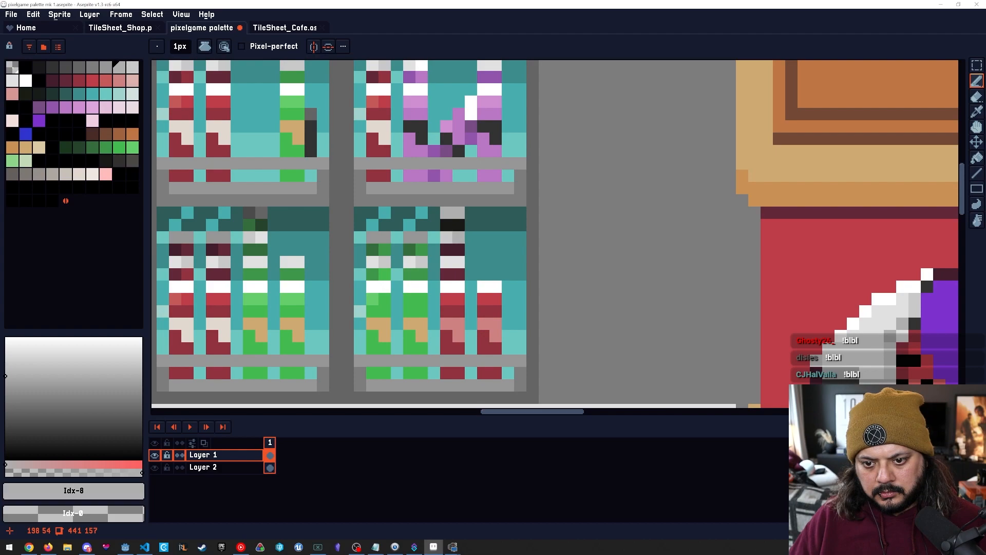
key(bracketleft)
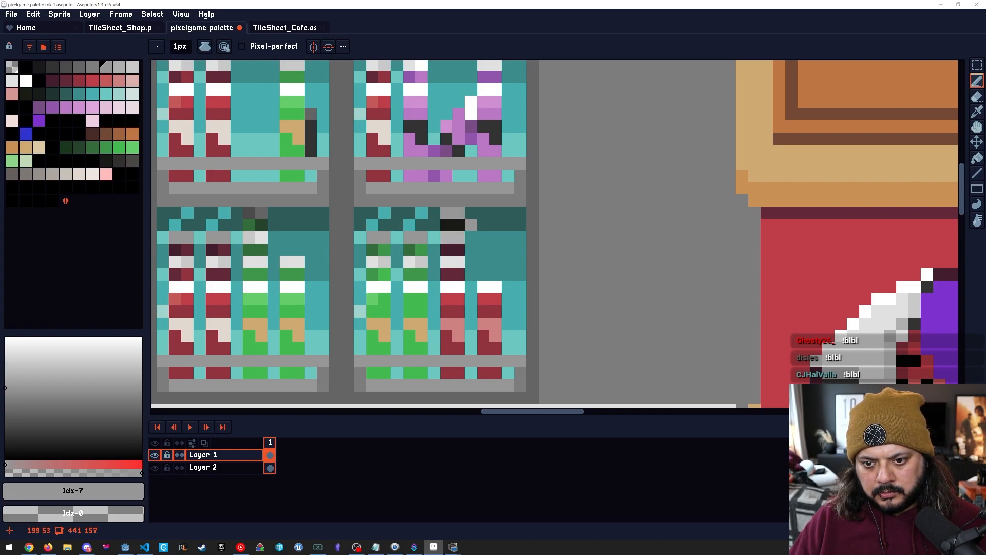
key(bracketleft)
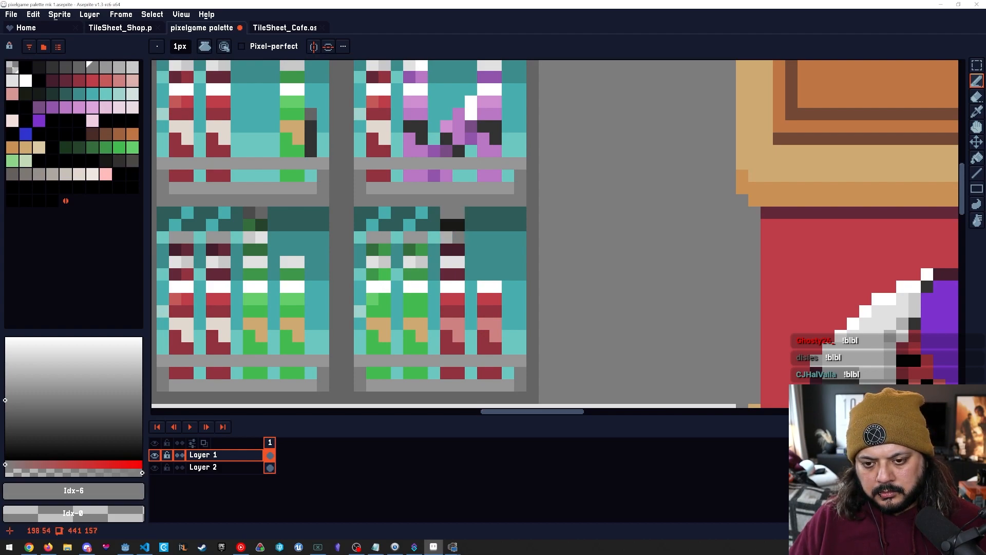
key(bracketright)
key(bracketright)
key(bracketright)
key(bracketright)
key(bracketright)
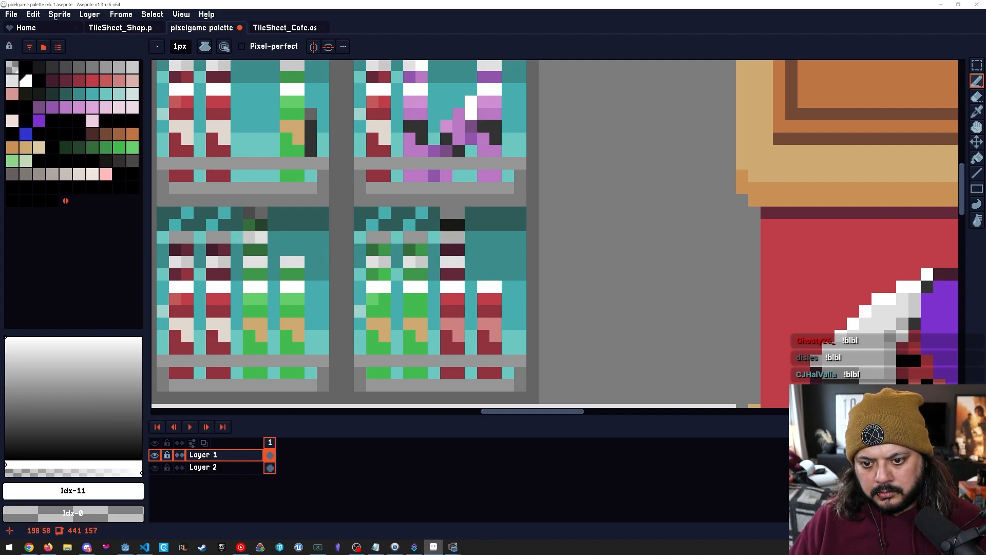
Examine the taller red bottle's new shading from a distance and compare it with the bottles in the other glass fridges.
key(space)
scroll(534, 290, down, 4)
drag(462, 322, 446, 290)
scroll(475, 250, up, 3)
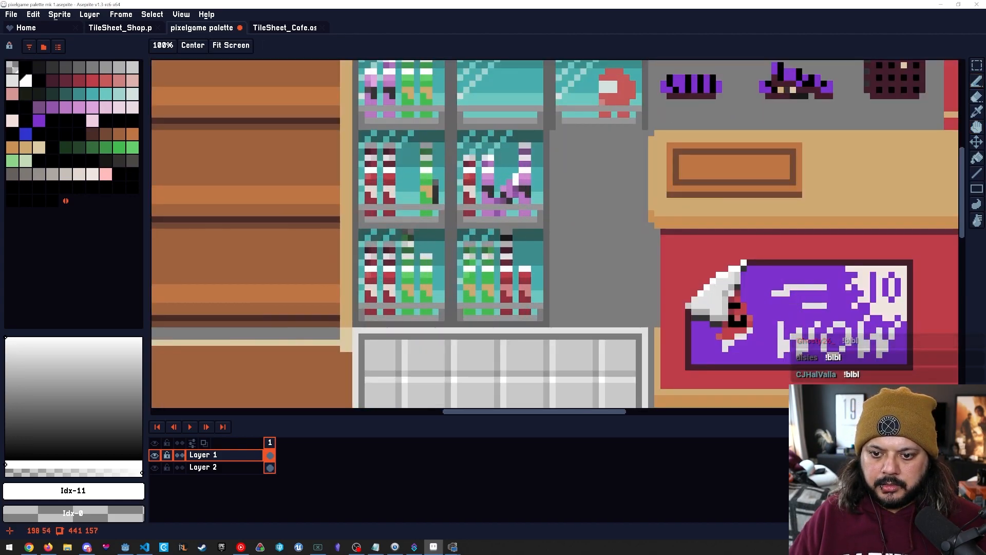
scroll(510, 271, down, 2)
drag(510, 271, 490, 317)
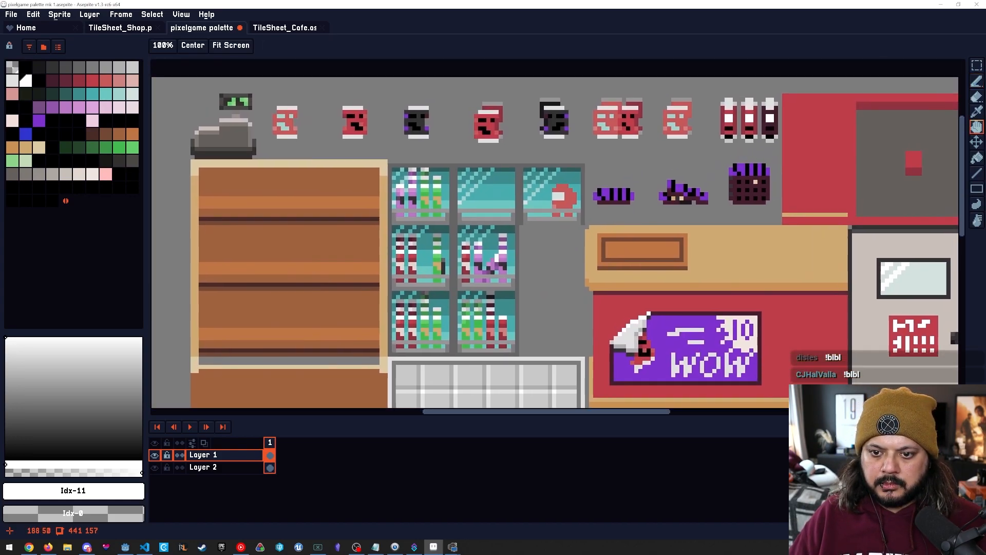
scroll(394, 174, up, 6)
key(b)
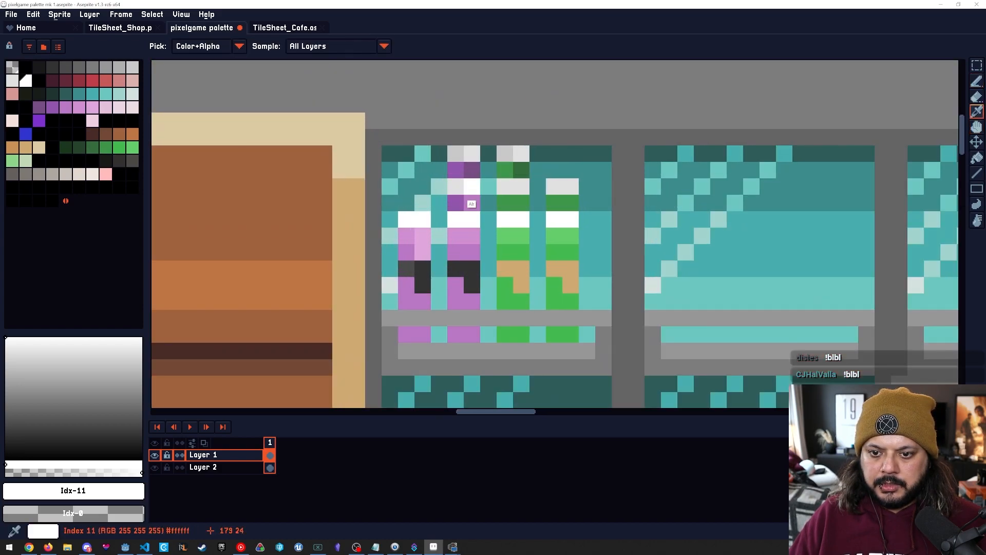
alt+click(471, 170)
key(bracketleft)
click(471, 170)
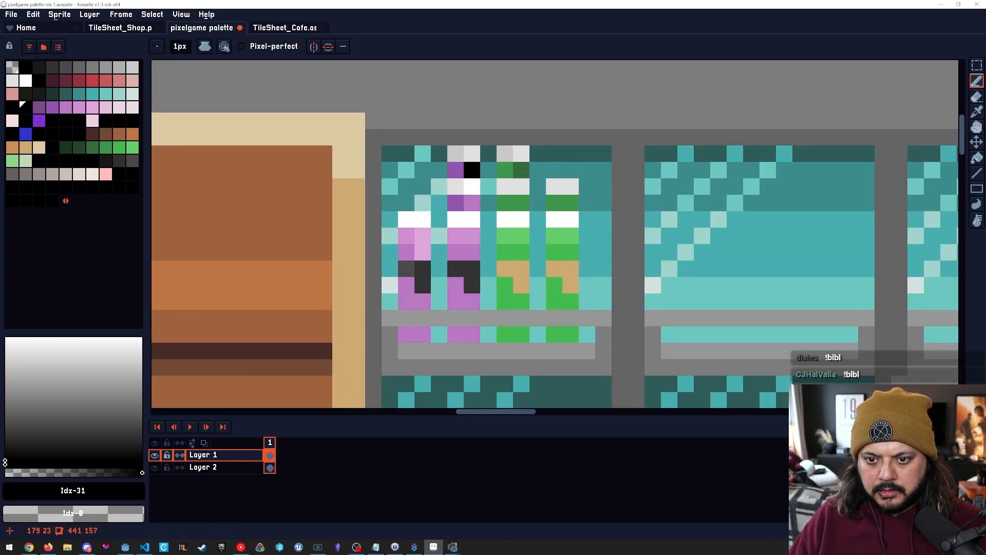
key(bracketright)
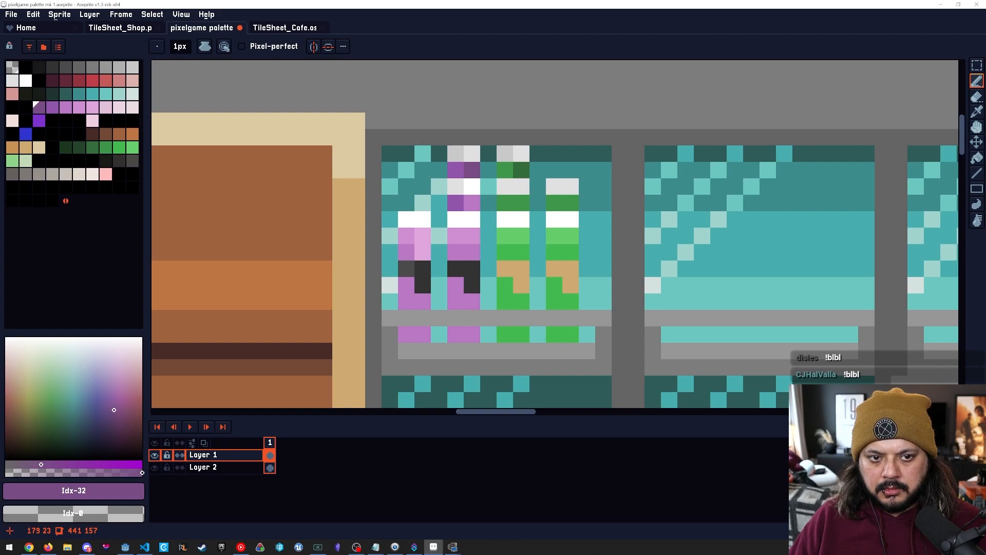
Shade the bands below the caps of the tall purple and tall green bottles in the top-left fridge with dark greys Idx-78 and Idx-79.
click(119, 160)
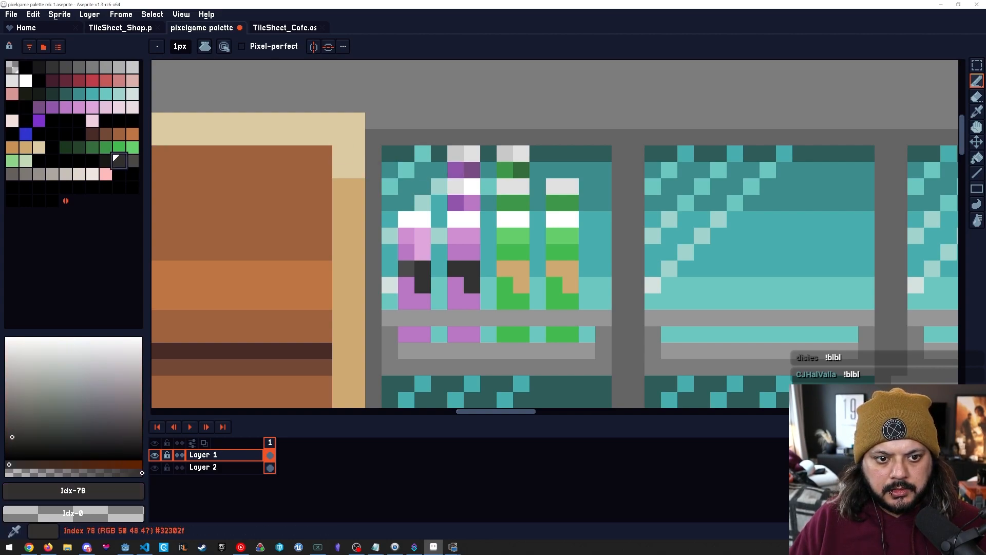
key(bracketleft)
key(bracketright)
key(bracketright)
key(bracketleft)
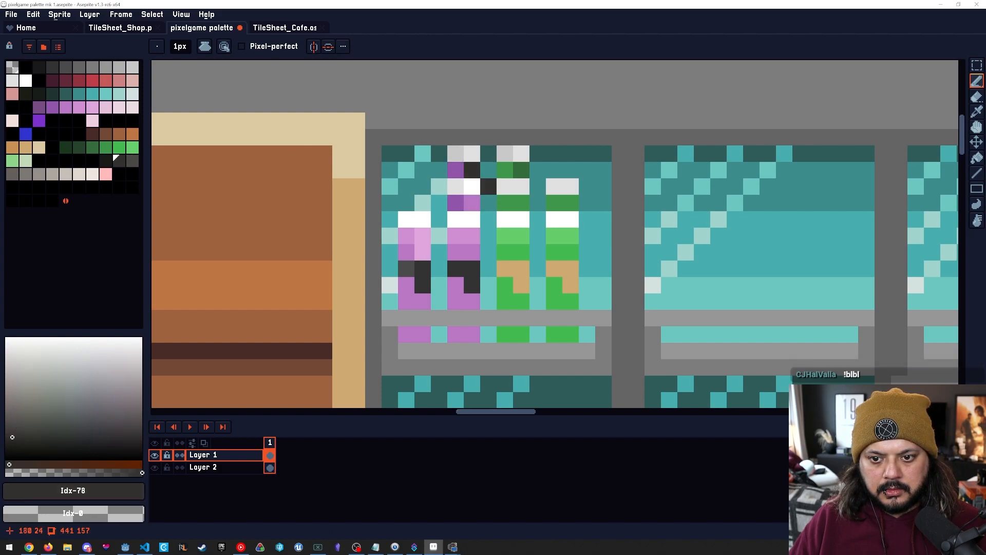
click(456, 170)
key(bracketright)
click(505, 170)
key(bracketleft)
click(521, 170)
key(bracketright)
click(505, 170)
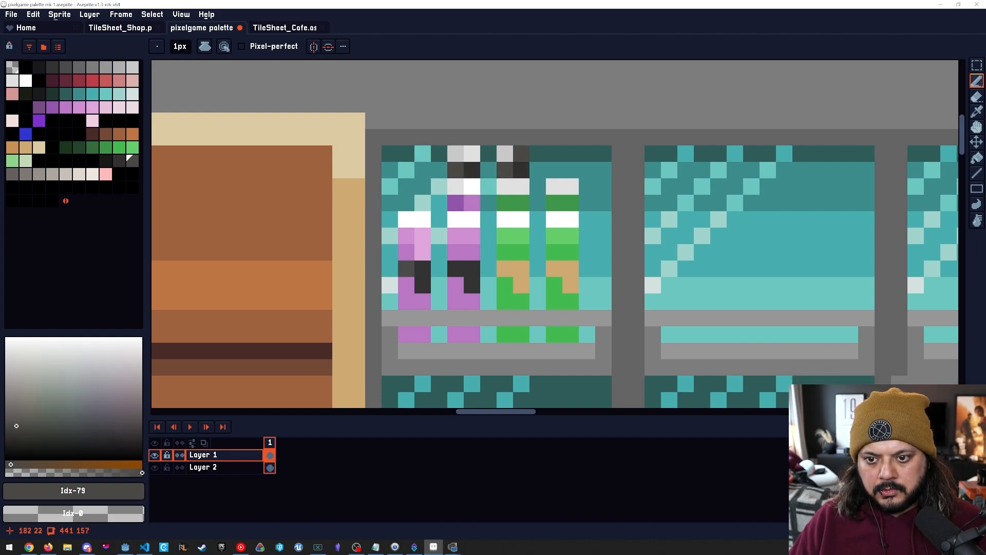
Recolour the caps of the tall purple and tall green bottles in the top-left fridge with warm greys Idx-80 and Idx-81.
key(bracketright)
key(bracketright)
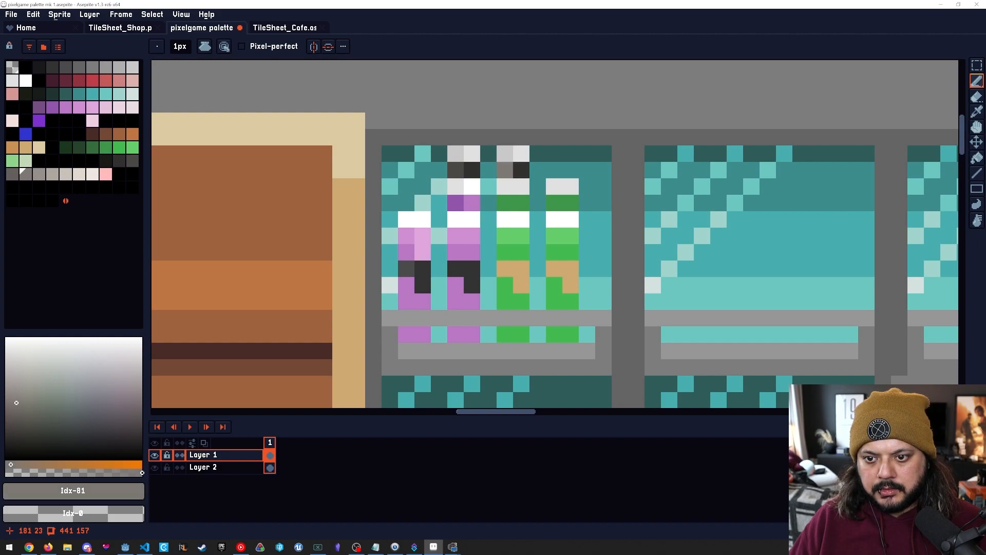
key(bracketleft)
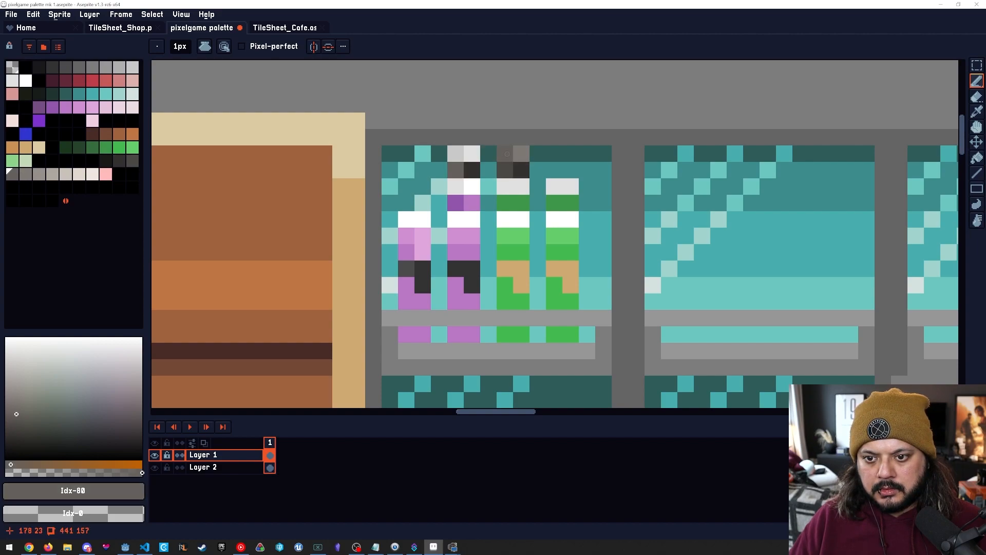
key(bracketright)
key(bracketleft)
click(456, 154)
Copy the 2 × 2 pixel cap of the taller red bottle in the bottom-right fridge onto the taller green bottle in the bottom-left fridge.
drag(562, 284, 504, 269)
scroll(504, 269, down, 4)
drag(478, 307, 441, 188)
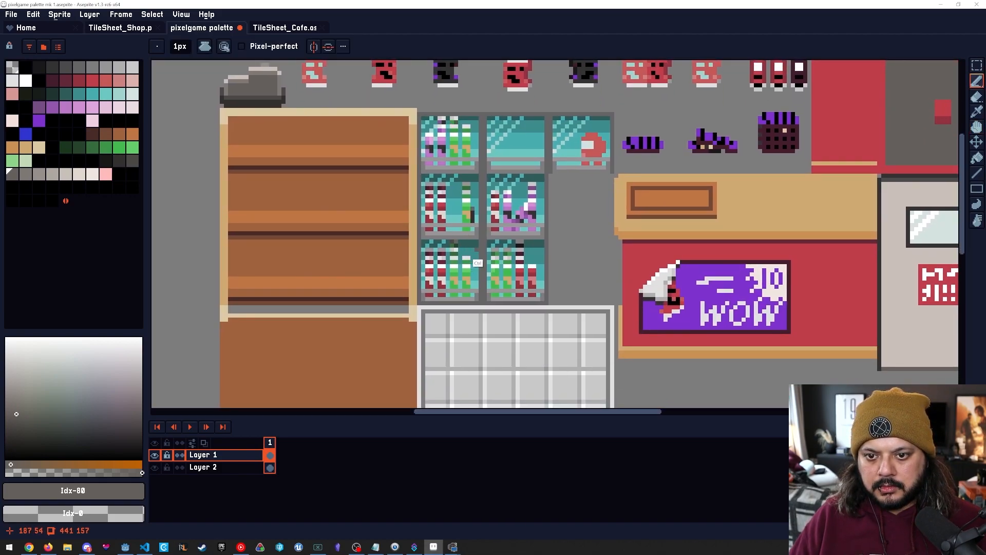
scroll(477, 263, up, 3)
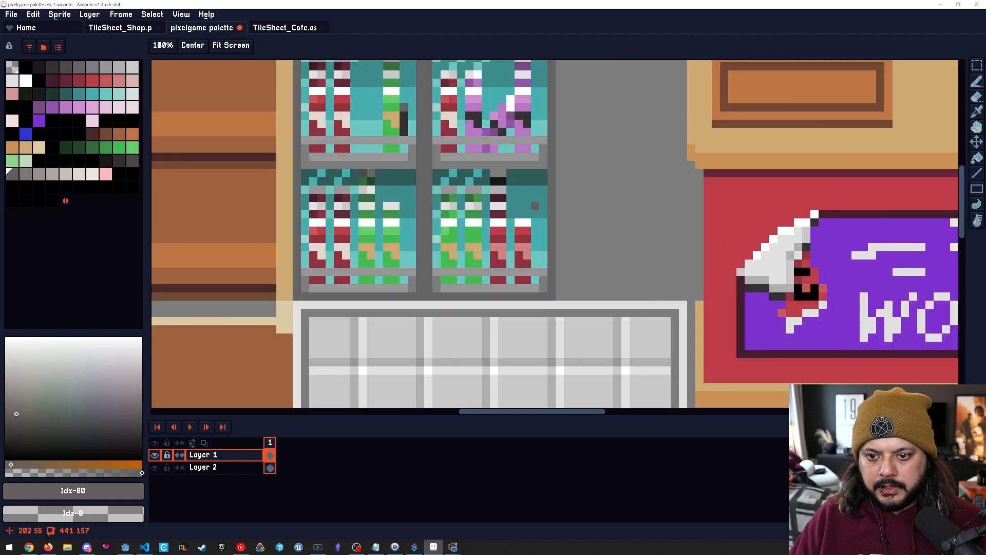
mouse_move(461, 140)
mouse_down()
mouse_move(522, 359)
mouse_move(491, 215)
mouse_up()
mouse_move(451, 116)
mouse_down()
mouse_move(460, 293)
mouse_move(434, 139)
mouse_move(441, 249)
mouse_up()
drag(514, 306, 471, 139)
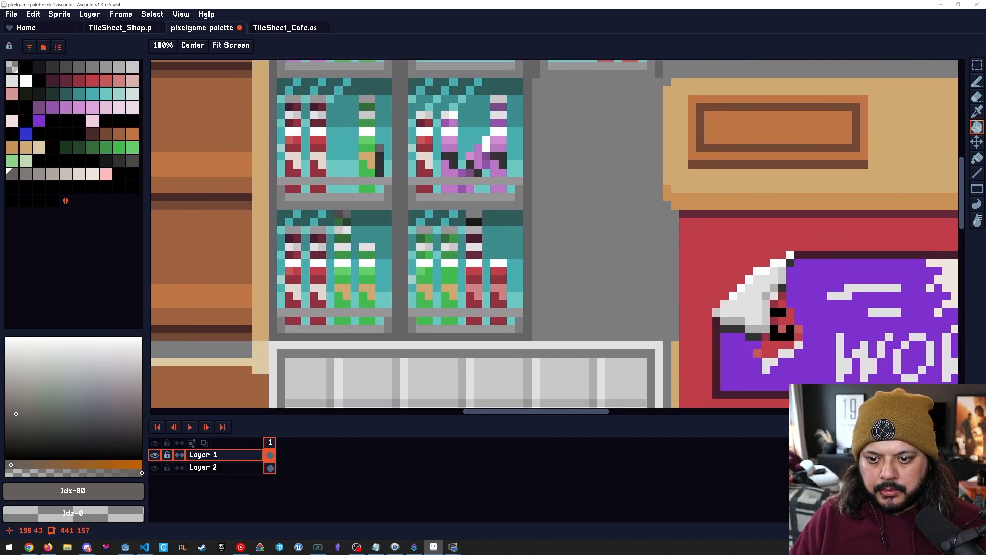
mouse_move(462, 221)
mouse_down()
mouse_move(499, 257)
mouse_move(555, 253)
mouse_move(416, 256)
mouse_up()
key(m)
key(Right)
scroll(403, 271, up, 2)
alt+click(406, 255)
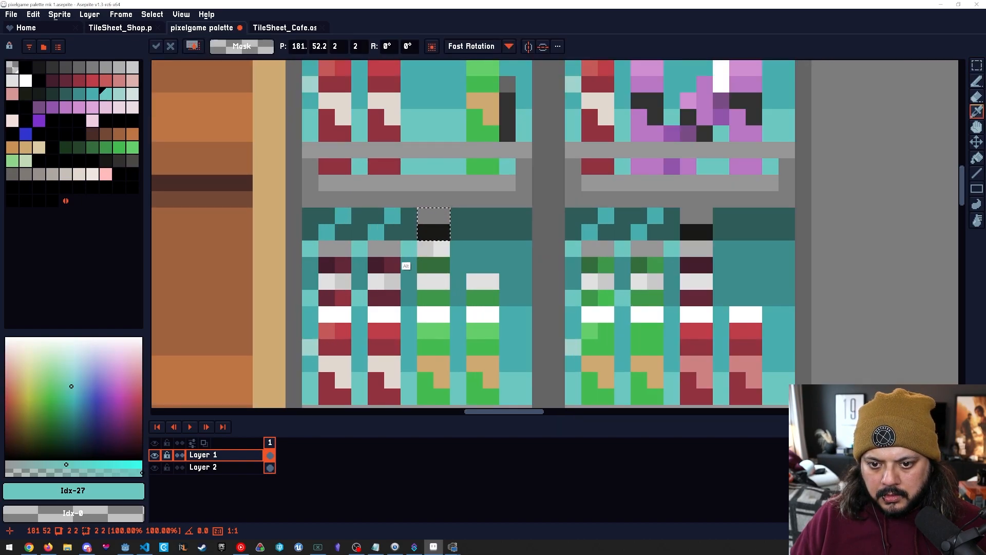
click(427, 250)
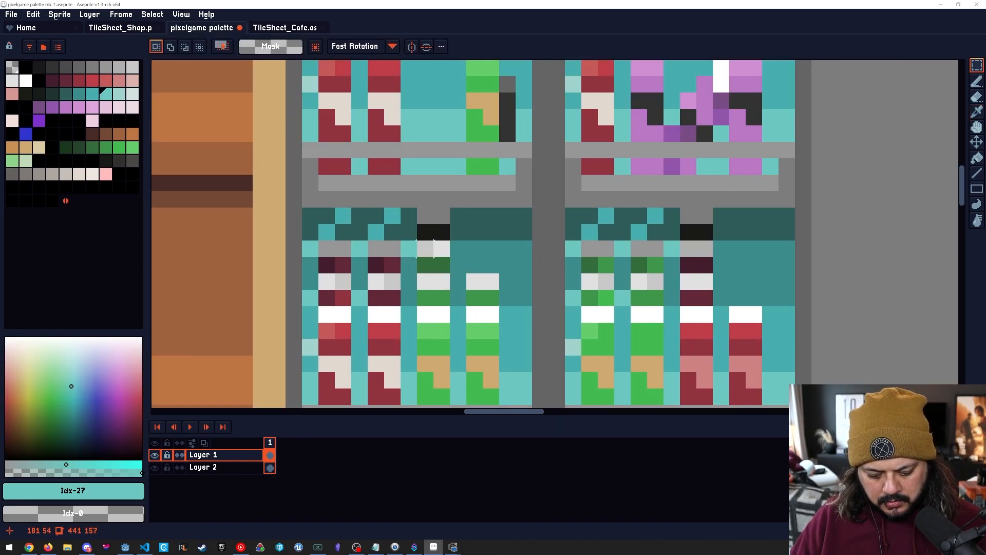
Shade the copied cap on the taller green bottle, using dark grey Idx-78 on its black band and a warm grey on top.
key(b)
click(426, 232)
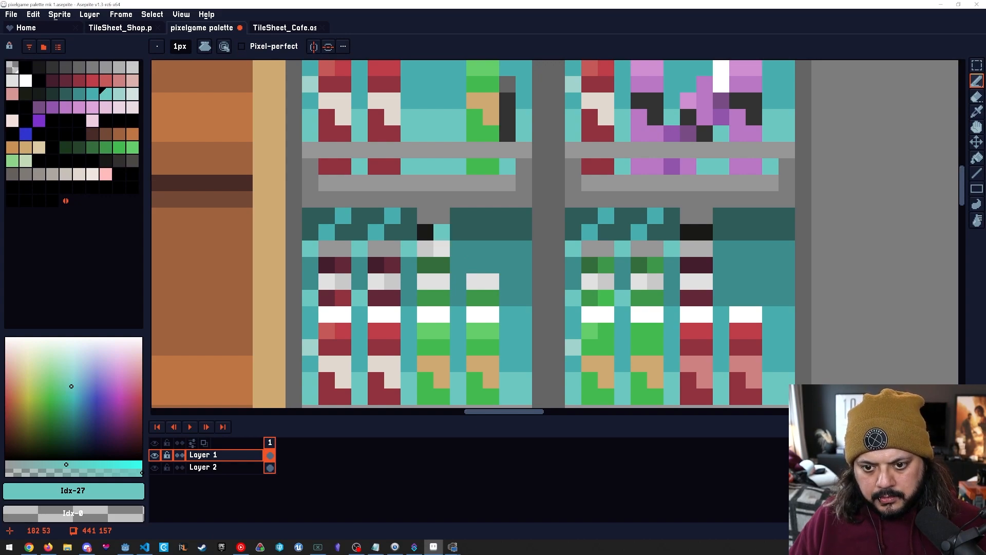
alt+click(442, 232)
key(bracketleft)
key(bracketright)
key(bracketright)
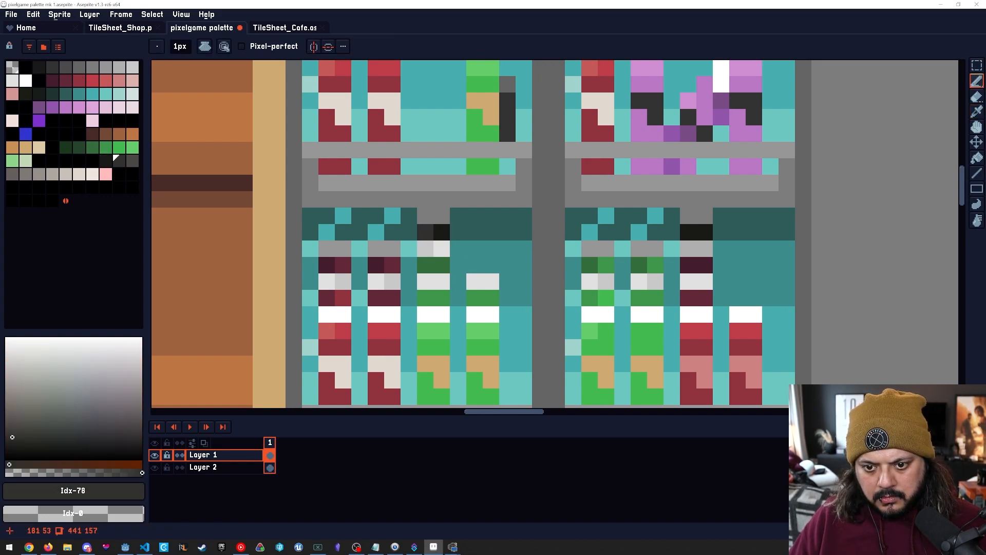
key(bracketright)
key(bracketright)
key(bracketright)
key(bracketright)
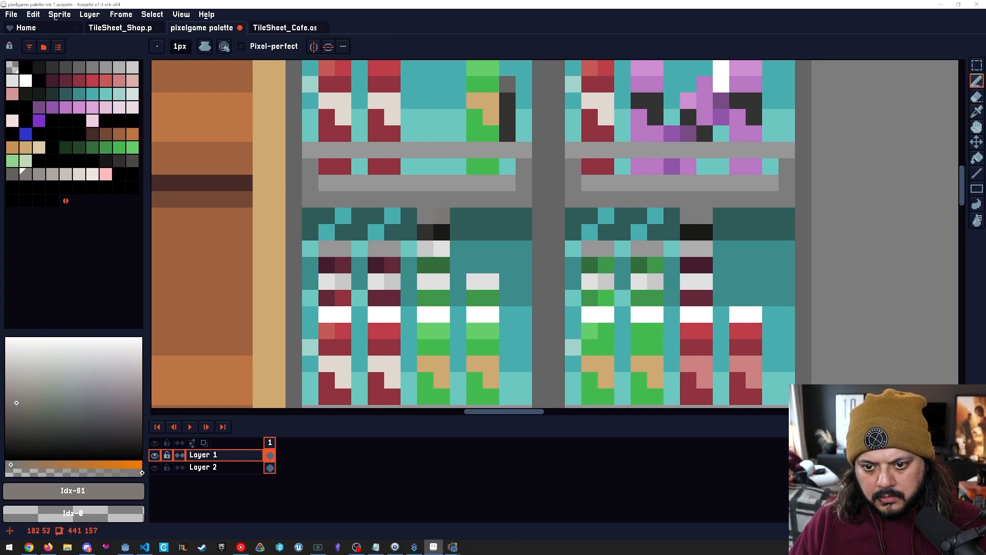
Darken the upper neck band of the taller green bottle in the bottom-left fridge to solid dark green Idx-65.
drag(540, 298, 475, 277)
scroll(474, 277, down, 4)
mouse_move(483, 339)
mouse_down()
mouse_move(438, 287)
mouse_move(402, 287)
mouse_up()
drag(381, 221, 434, 221)
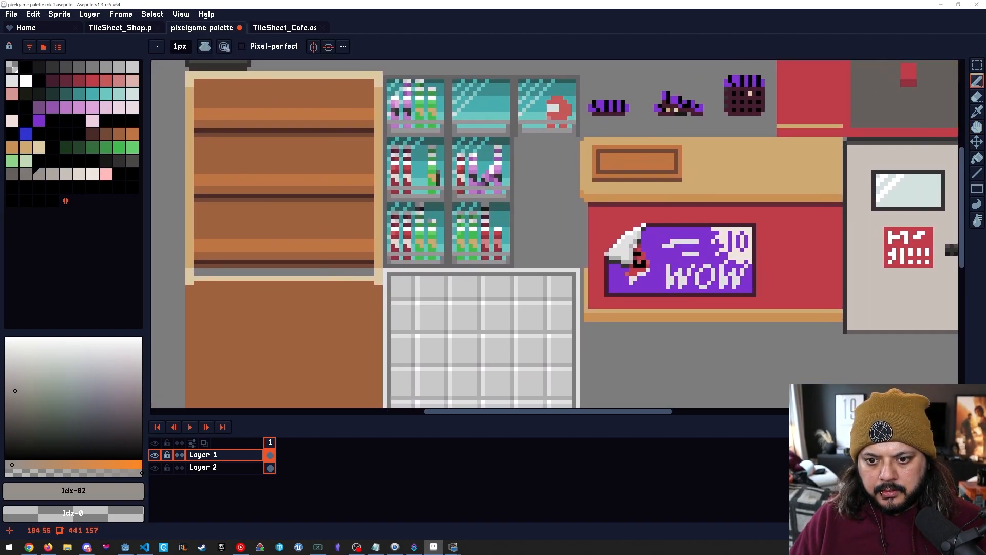
scroll(407, 213, up, 5)
alt+click(454, 240)
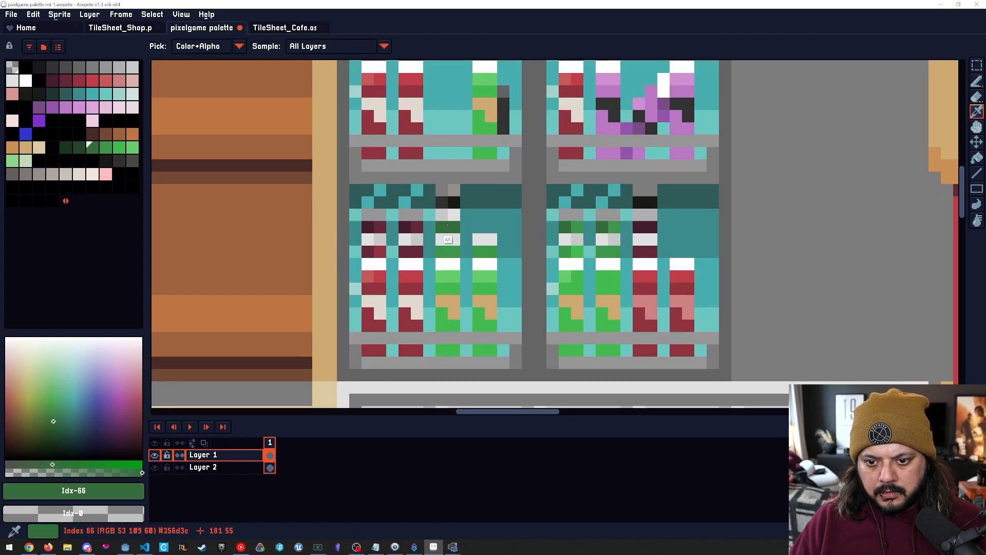
key(bracketleft)
drag(454, 227, 441, 227)
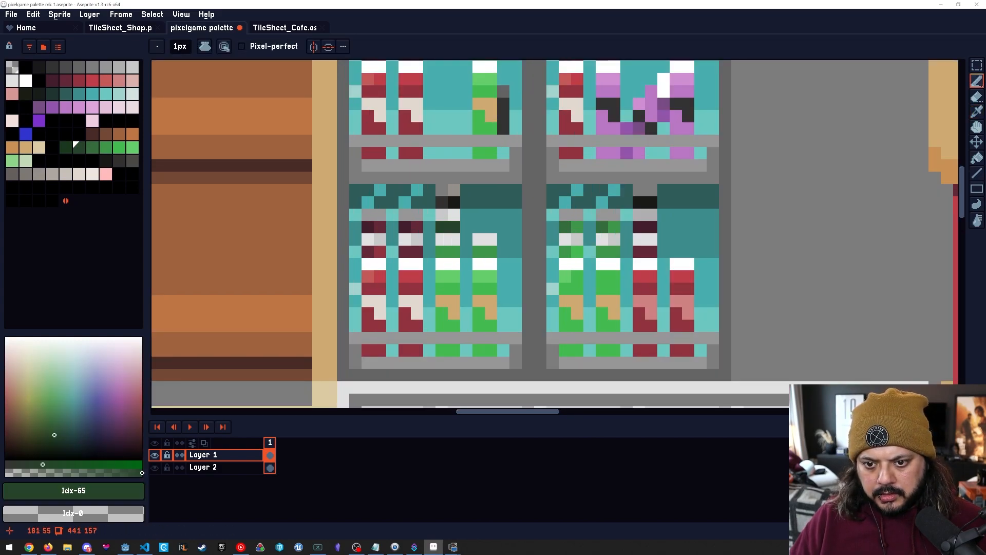
Darken the neck bands of the two green bottles in the bottom-left fridge, using green Idx-66 for the lower bands.
key(bracketleft)
key(bracketright)
key(bracketright)
drag(441, 252, 455, 252)
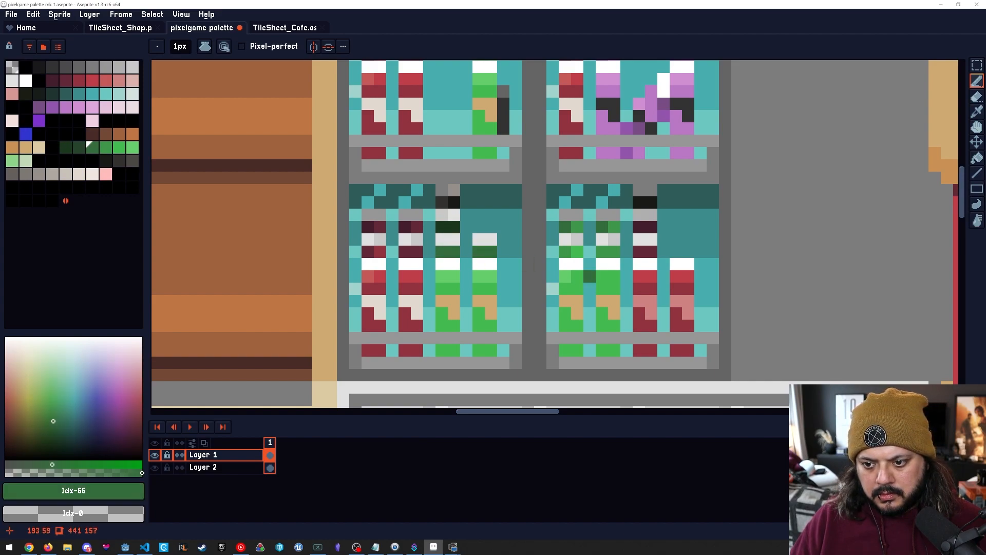
Examine the bottles in the middle and bottom fridges, comparing their caps and neck bands at different zoom levels.
key(z)
scroll(577, 302, down, 3)
drag(506, 322, 450, 247)
key(space)
scroll(468, 202, up, 3)
key(b)
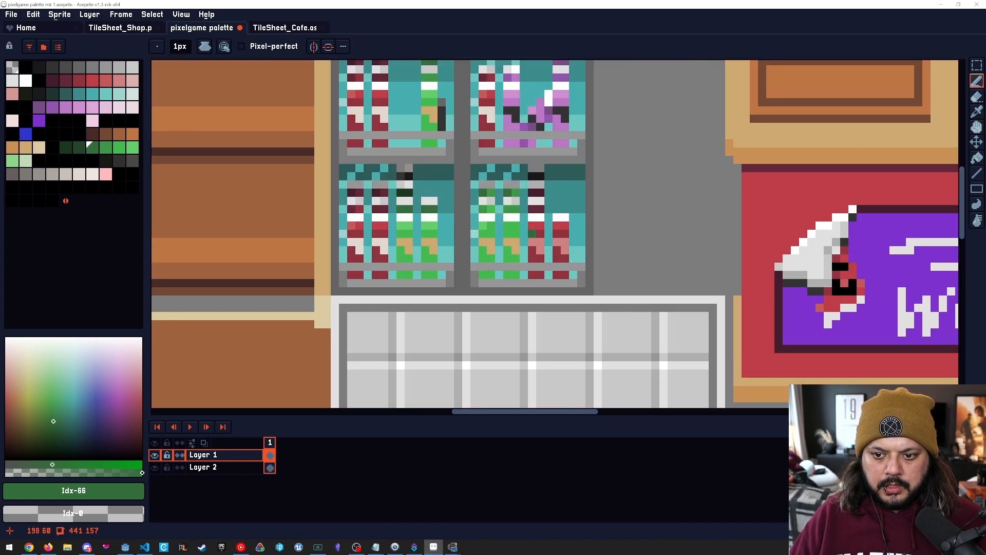
key(space)
drag(491, 209, 510, 278)
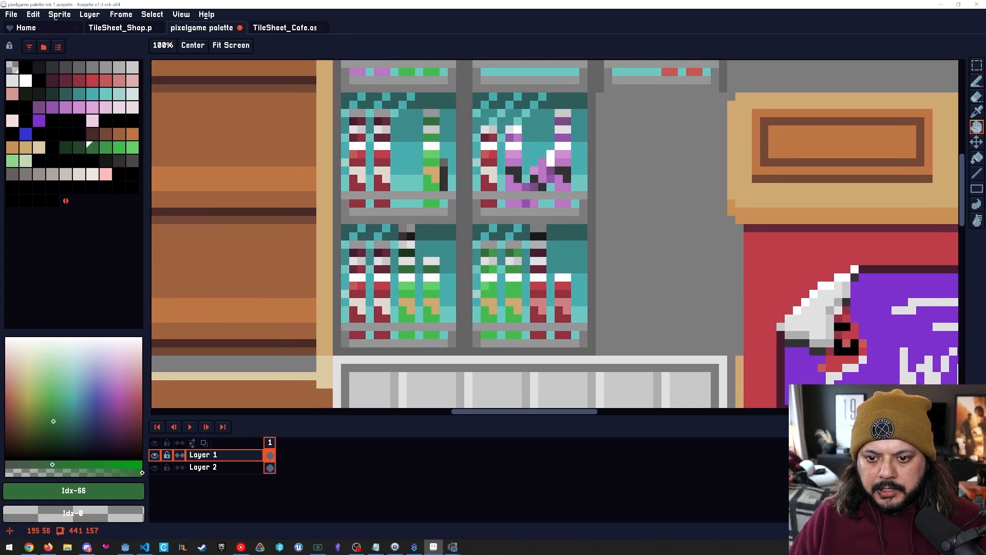
scroll(399, 257, up, 1)
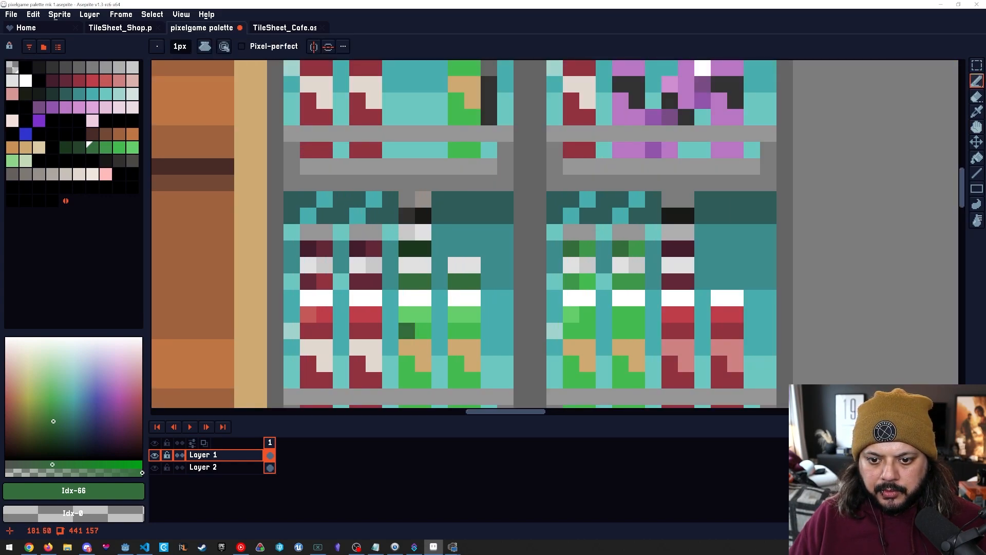
key(space)
scroll(424, 216, down, 2)
mouse_move(424, 216)
mouse_down()
mouse_move(357, 189)
mouse_move(301, 199)
mouse_up()
scroll(447, 231, up, 1)
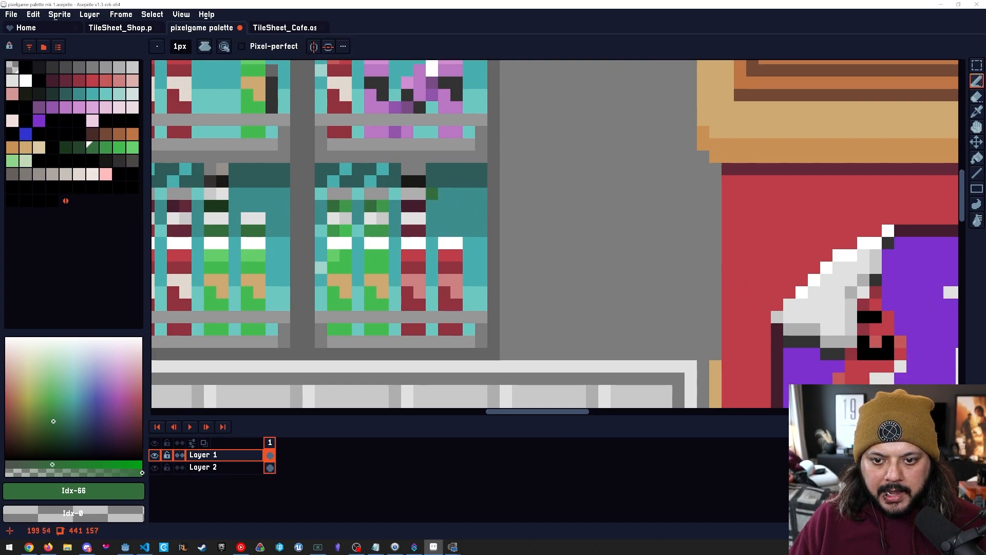
scroll(416, 177, up, 2)
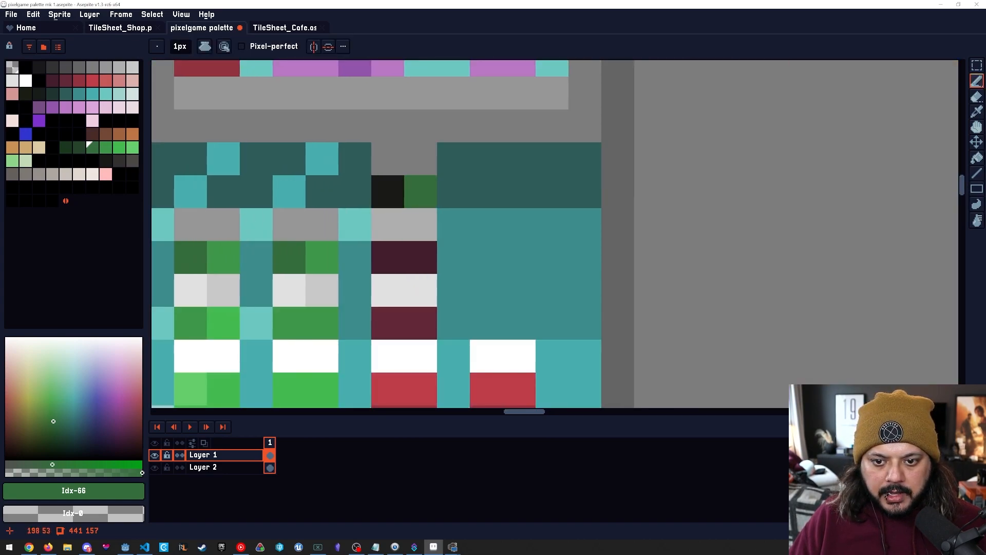
scroll(388, 191, down, 2)
scroll(562, 285, up, 1)
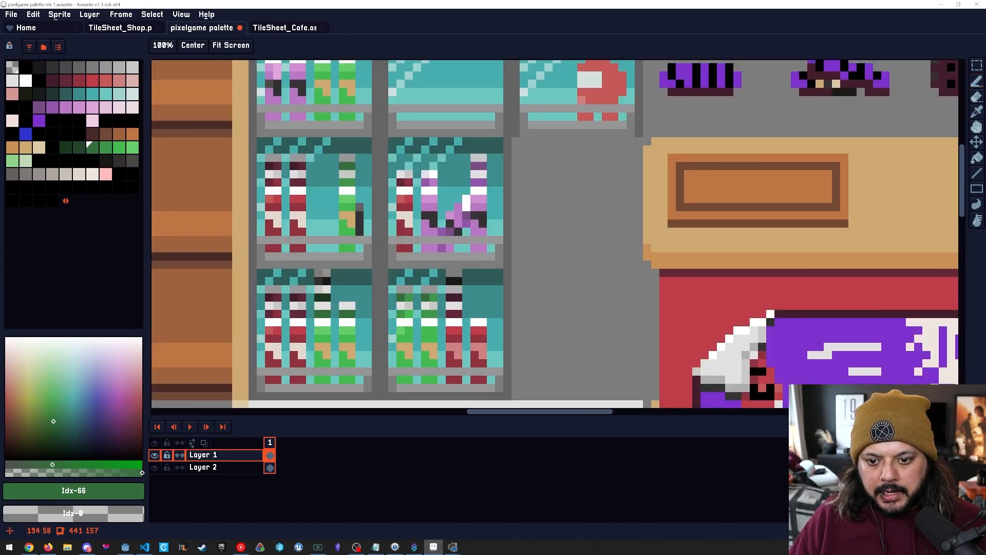
scroll(563, 286, up, 2)
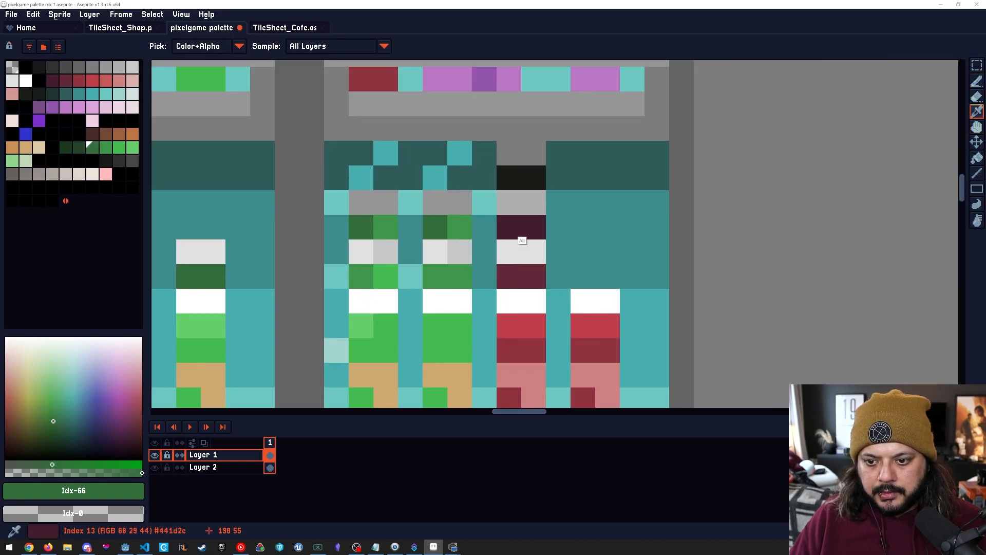
Preview reds Idx-13 to Idx-15 on the lower neck band of the bottom-right fridge's taller red bottle, and save the file.
alt+click(534, 276)
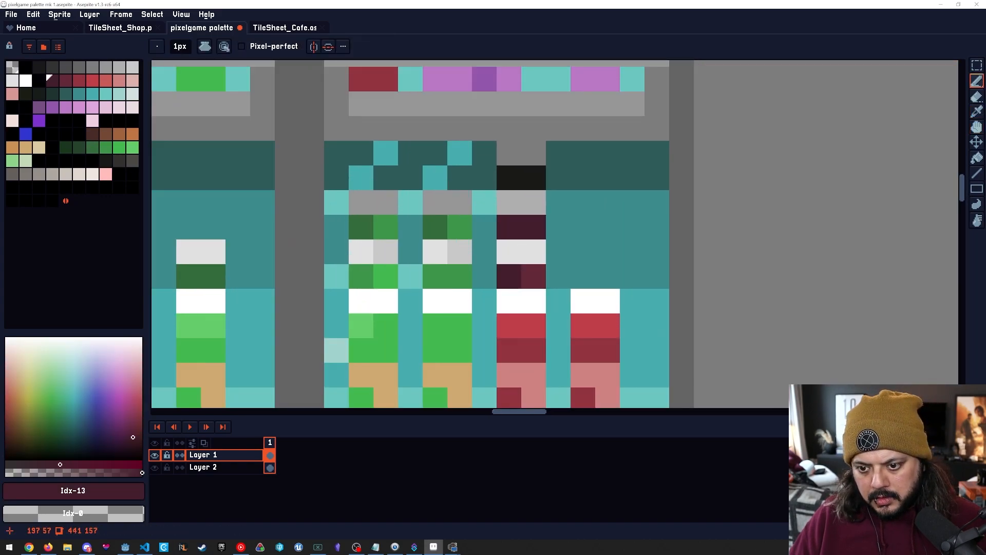
key(bracketright)
key(bracketright)
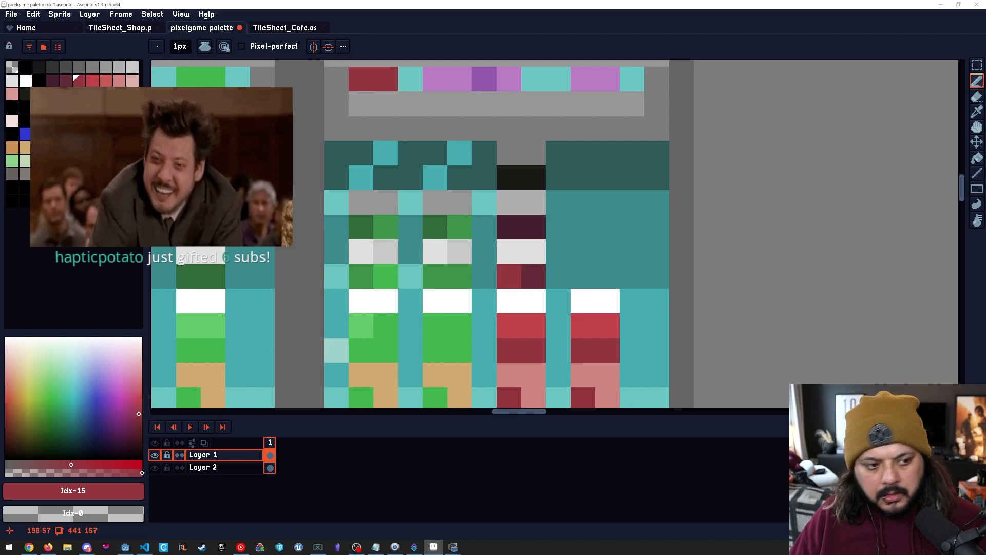
click(484, 276)
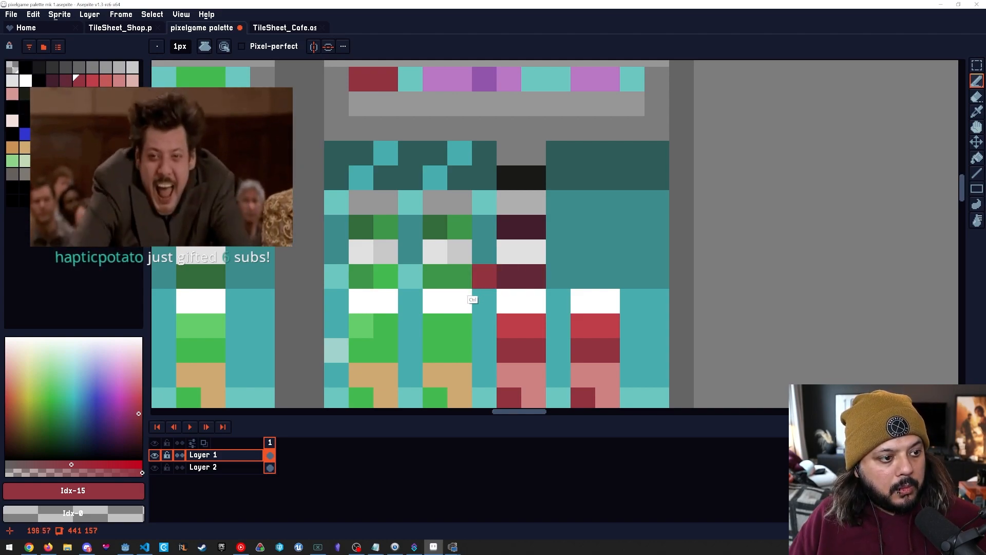
key(ctrl+s)
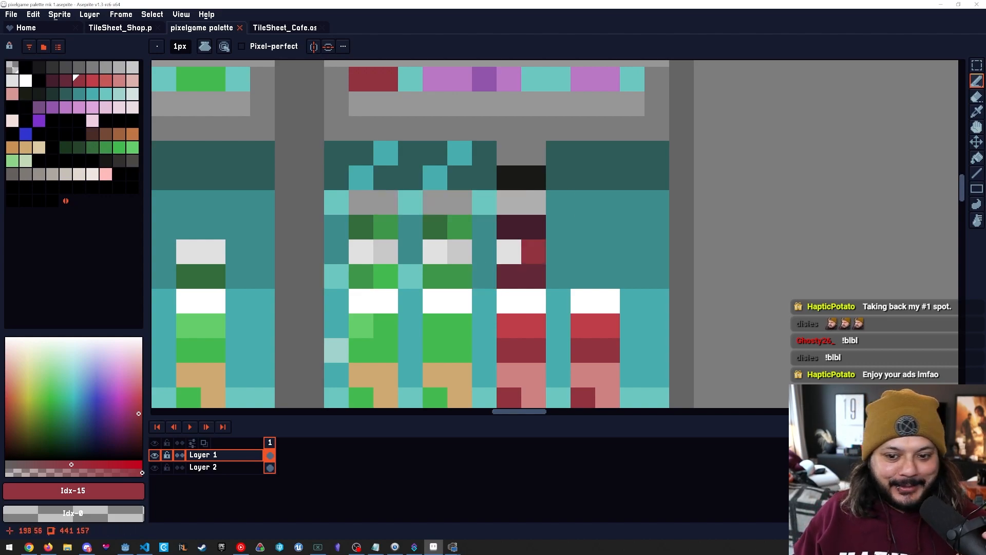
Try filling the body of the round red item in the top-right fridge with red Idx-16.
drag(558, 301, 501, 323)
scroll(500, 323, down, 5)
drag(606, 272, 499, 320)
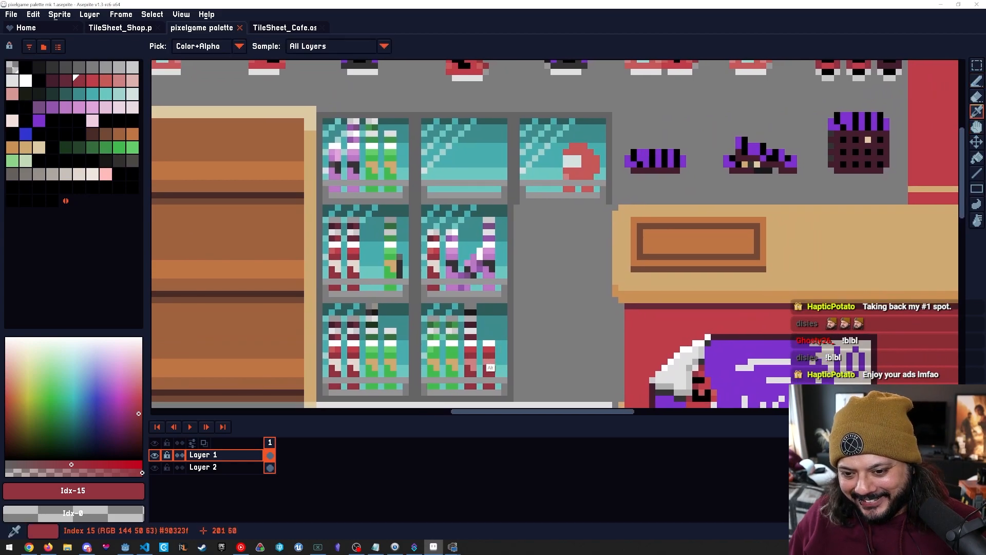
alt+click(491, 368)
key(g)
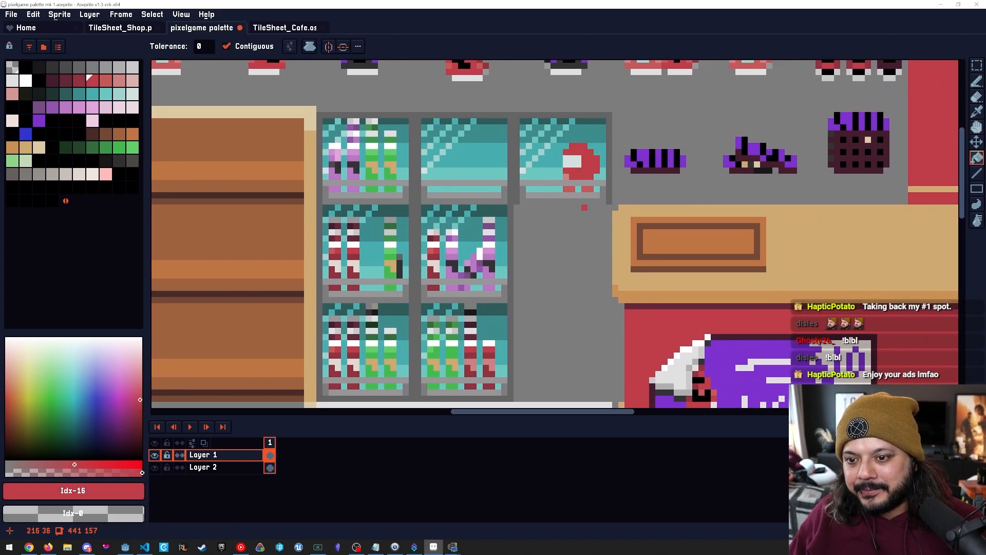
scroll(578, 213, right, 3)
scroll(535, 195, up, 2)
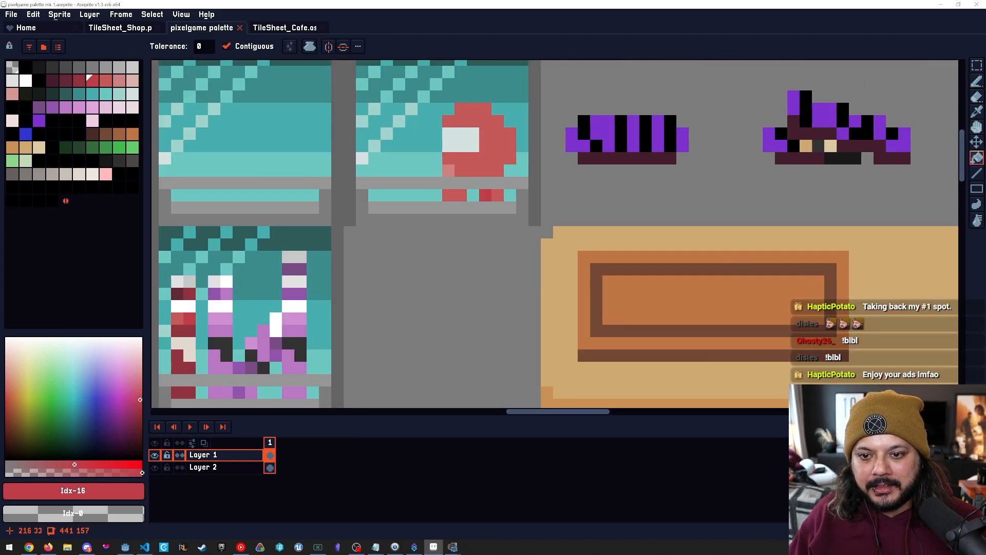
Look over the fridges, the counter and the surrounding item sprites on the tile sheet.
scroll(505, 279, down, 1)
key(space)
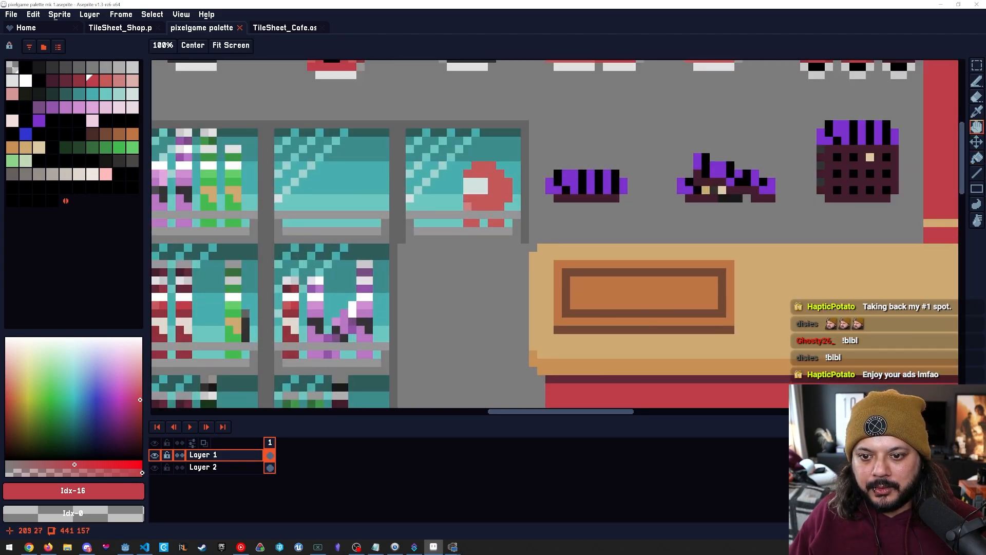
scroll(503, 285, down, 2)
drag(432, 340, 487, 283)
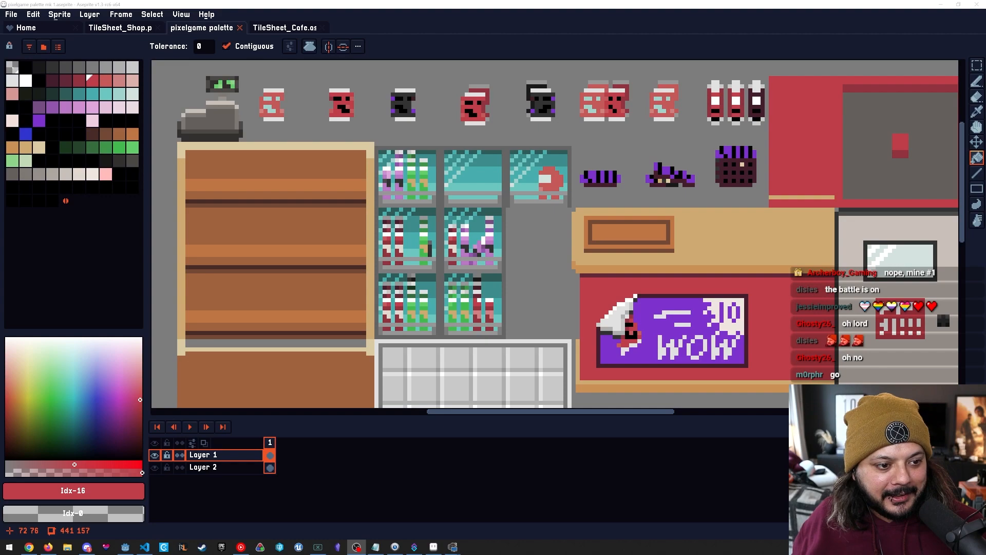
key(space)
drag(590, 259, 568, 241)
scroll(541, 170, up, 2)
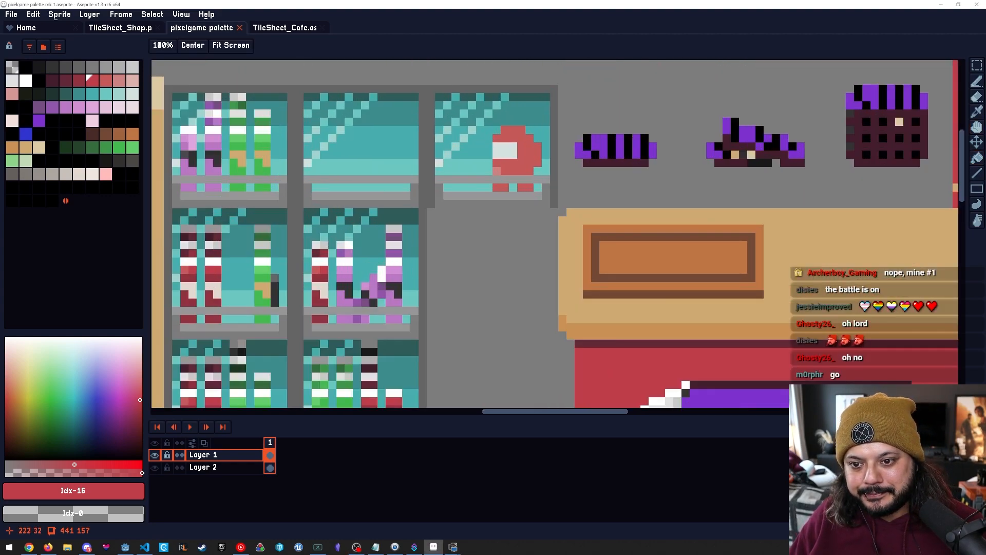
scroll(497, 241, down, 1)
scroll(555, 236, down, 2)
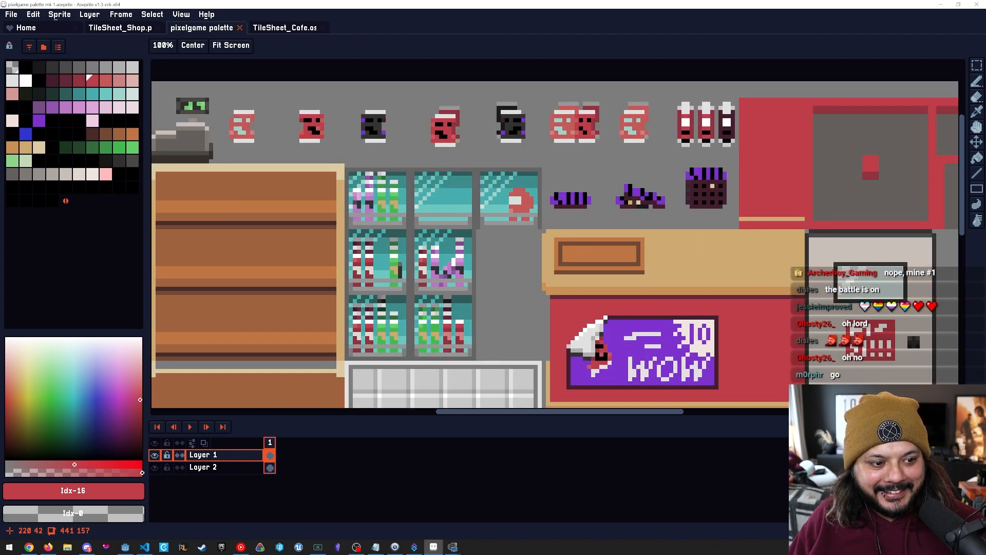
scroll(555, 237, up, 1)
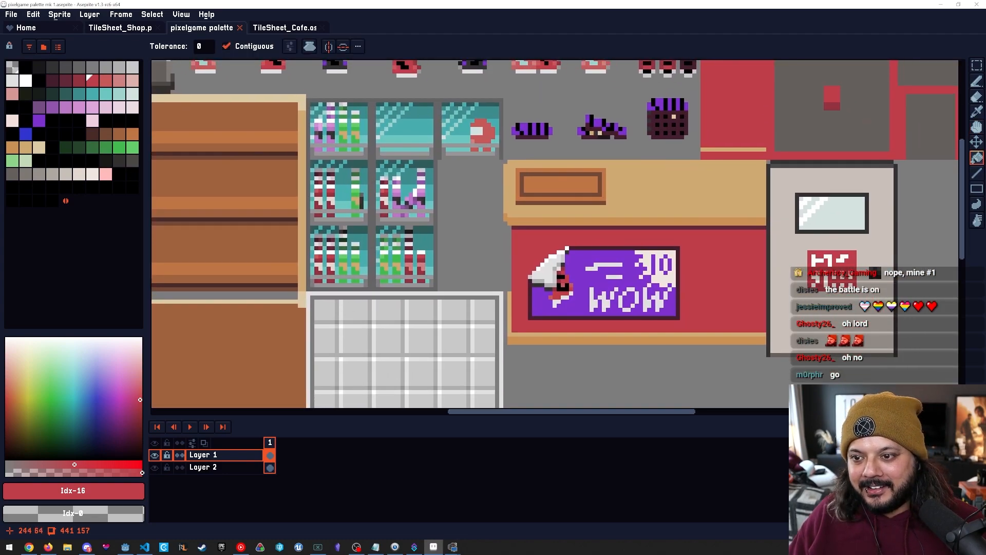
scroll(604, 178, down, 2)
Repaint the black label bars on the three slim cans beside the red wall in white Idx-11.
scroll(604, 178, up, 3)
scroll(464, 211, up, 2)
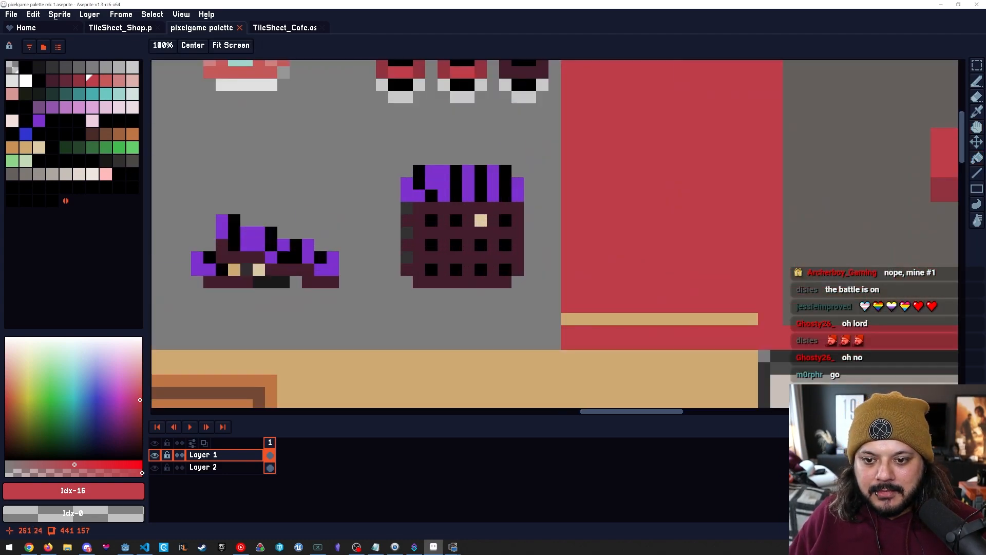
mouse_move(431, 195)
mouse_down()
mouse_move(547, 311)
mouse_move(565, 307)
mouse_up()
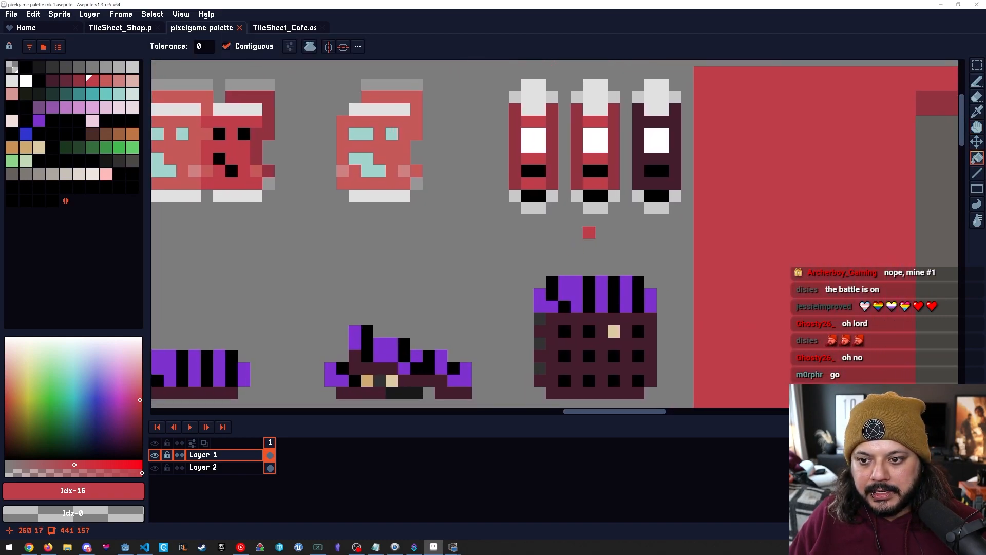
alt+click(535, 144)
key(b)
mouse_move(577, 171)
mouse_down()
mouse_move(601, 171)
mouse_move(538, 197)
mouse_move(565, 200)
mouse_up()
Paint both sides and the black bottom band of the left slim can in tan Idx-60.
key(space)
scroll(565, 201, down, 1)
scroll(565, 200, up, 1)
key(space)
drag(676, 165, 582, 165)
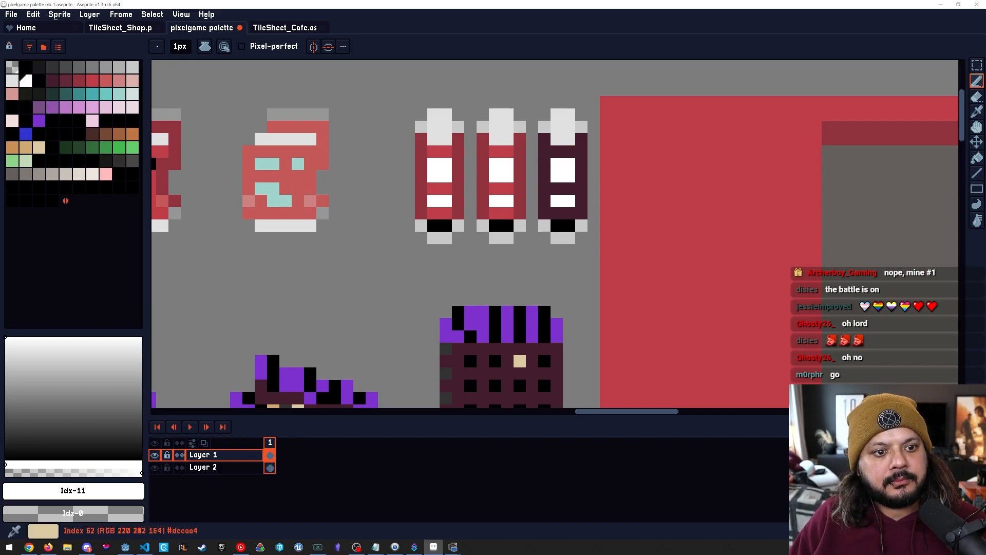
click(13, 148)
drag(422, 138, 421, 178)
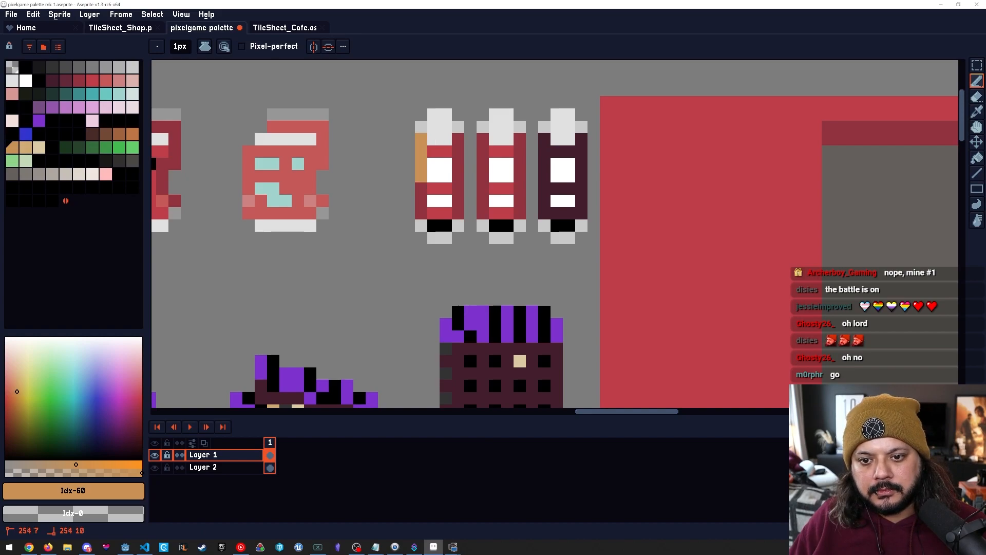
click(421, 213)
drag(458, 213, 459, 145)
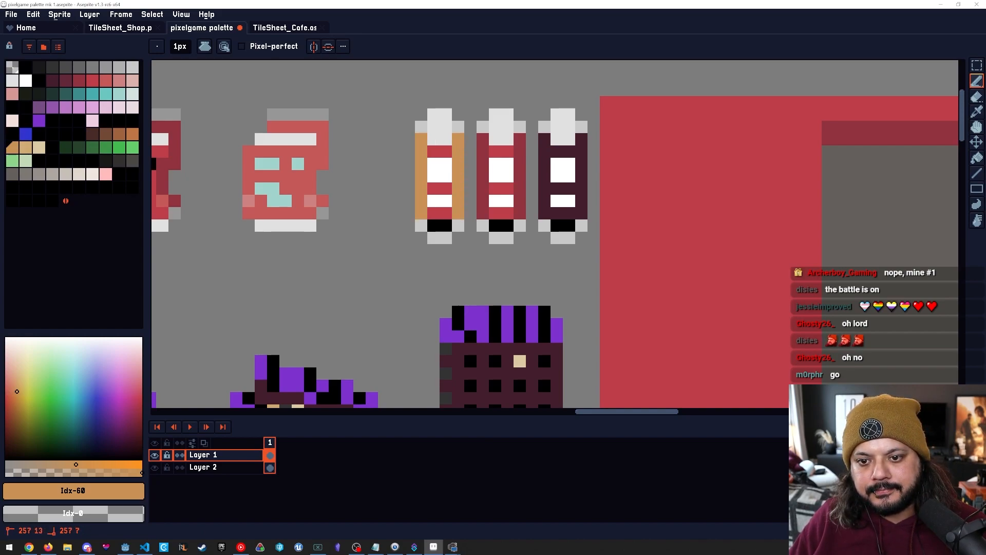
drag(446, 225, 433, 226)
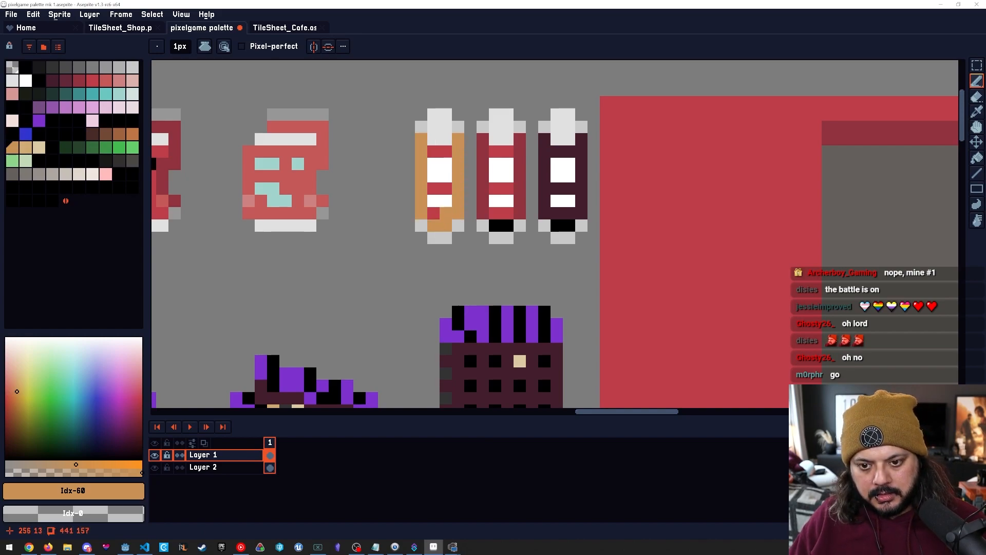
Fill both sides and the bottom band of the left slim can with brown Idx-58.
key([)
click(446, 226)
key(g)
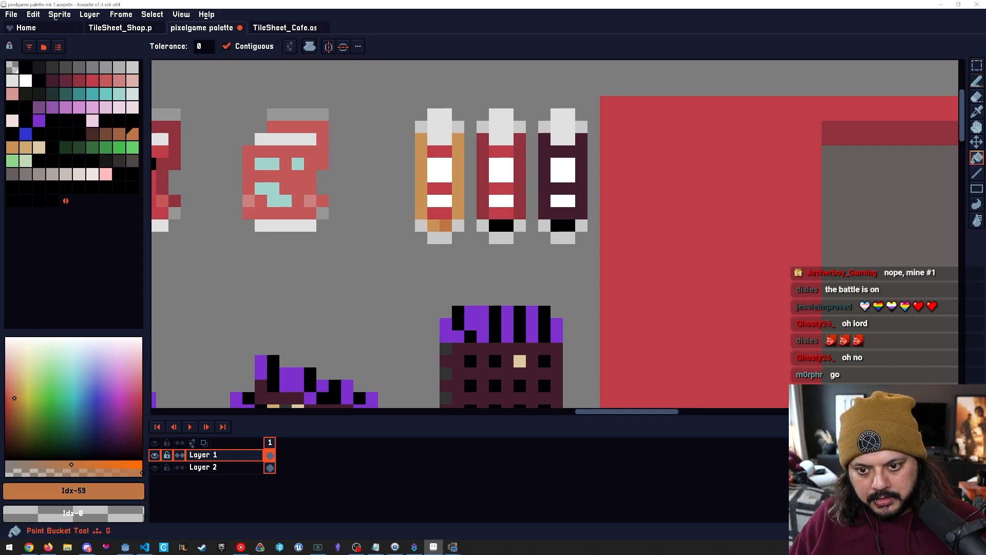
key([)
click(445, 225)
click(424, 209)
click(457, 202)
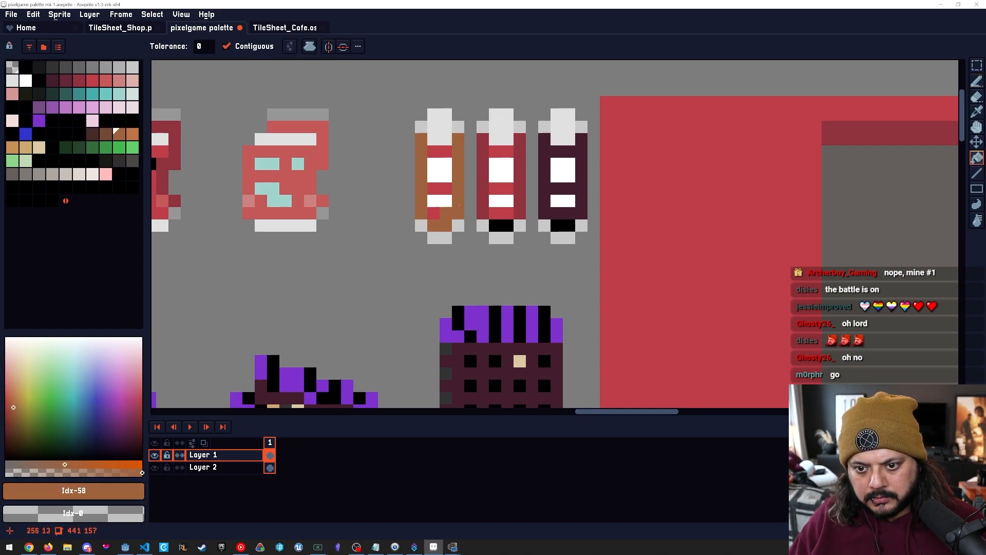
Fill the remaining red centre sections of the left slim can with orange-brown Idx-59.
key(])
click(438, 212)
click(437, 189)
click(446, 152)
Recolour the black bottom band of the middle slim can with its dark red side colour, Idx-15.
scroll(569, 263, down, 5)
key(space)
drag(563, 273, 499, 234)
scroll(535, 196, up, 4)
drag(364, 295, 413, 273)
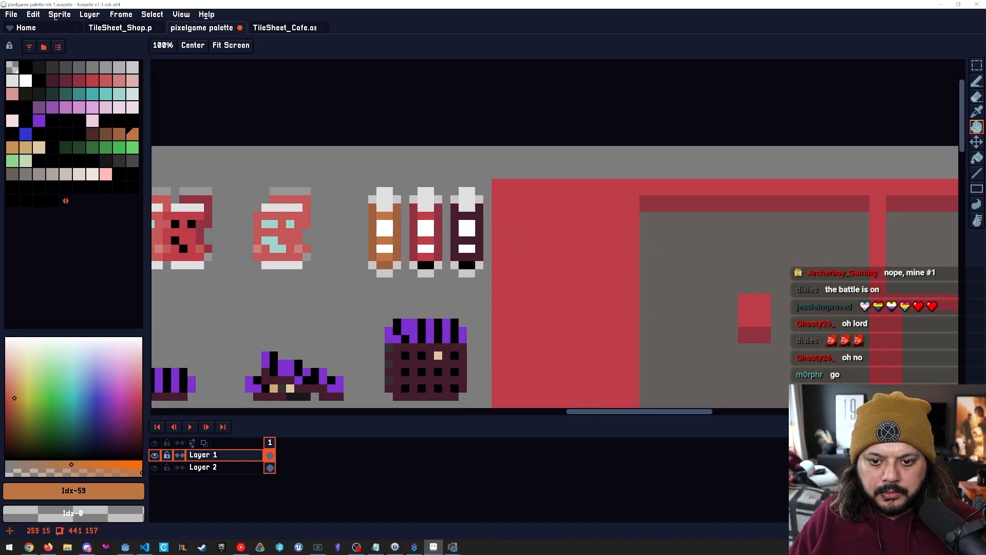
scroll(439, 270, up, 1)
alt+click(430, 264)
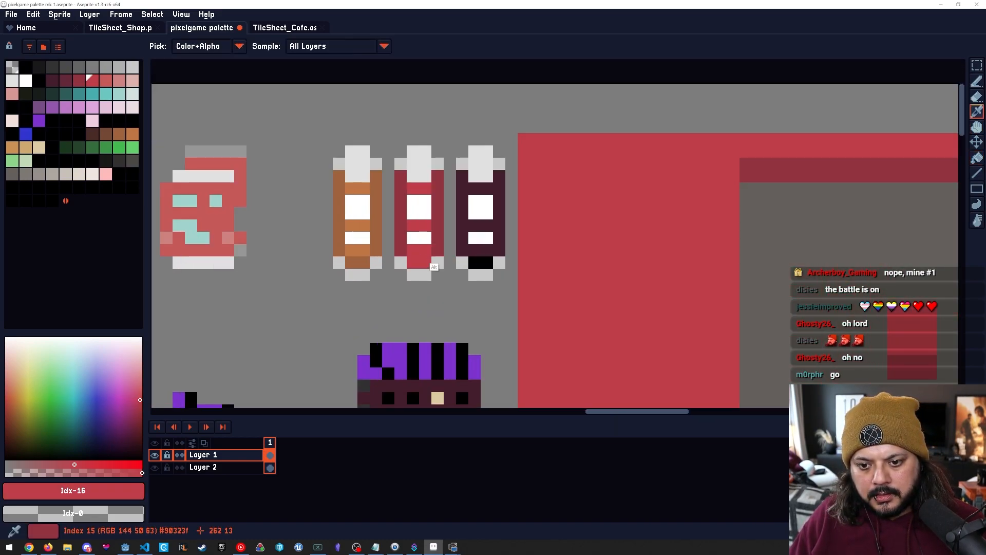
alt+click(434, 254)
click(425, 261)
key(ctrl+z)
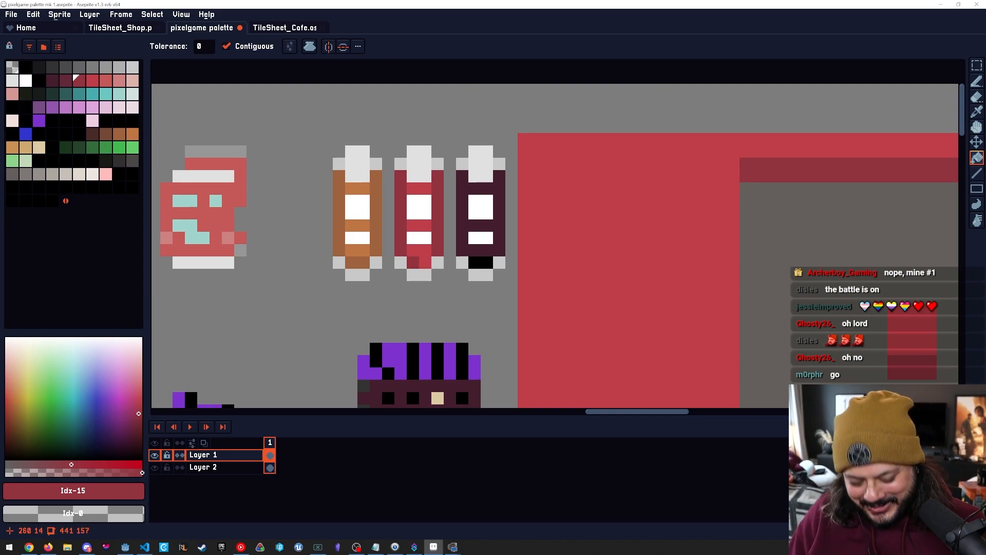
Darken the bottom rims and lower corner pixels of the three slim cans to grey Idx-8.
key(b)
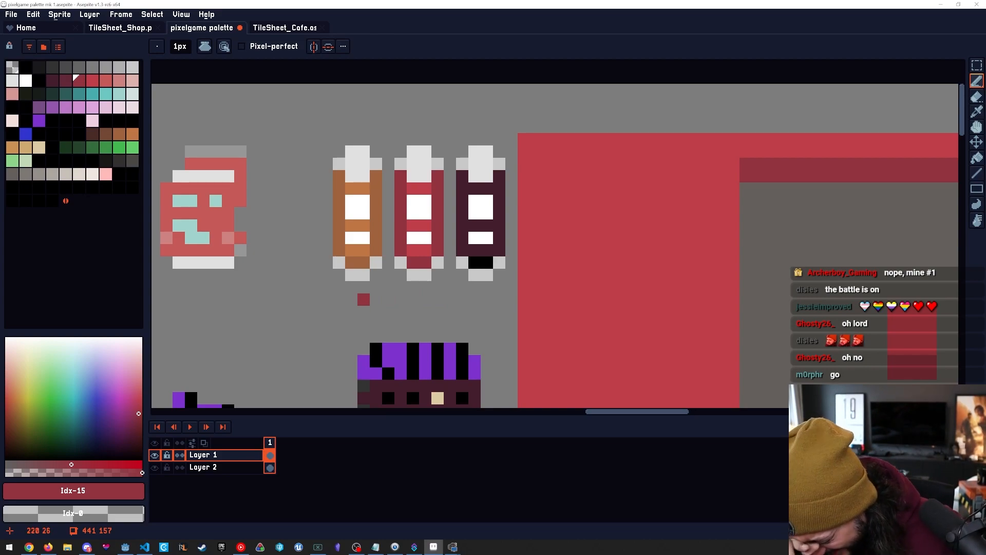
key(space)
drag(524, 250, 581, 230)
scroll(466, 260, up, 1)
alt+click(472, 253)
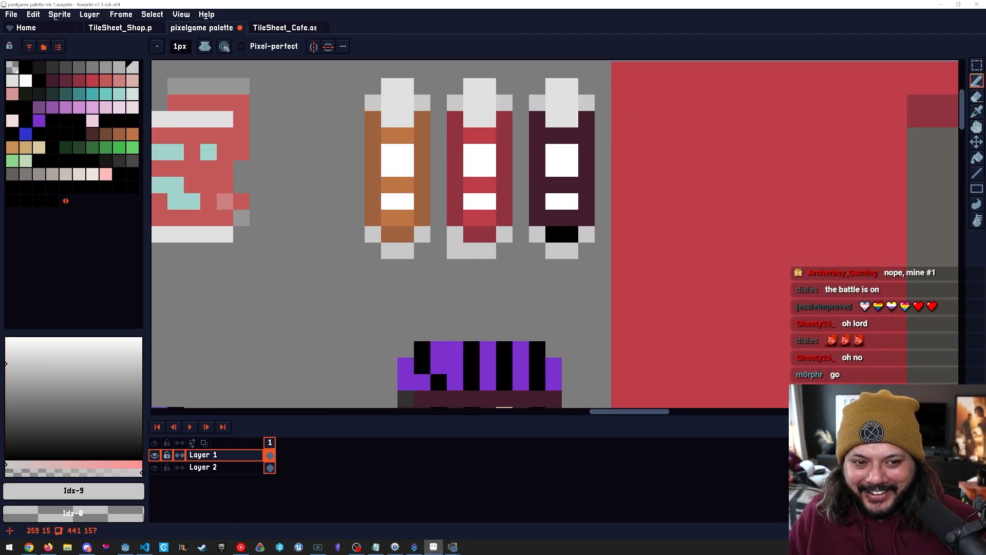
alt+click(455, 250)
click(471, 250)
click(488, 250)
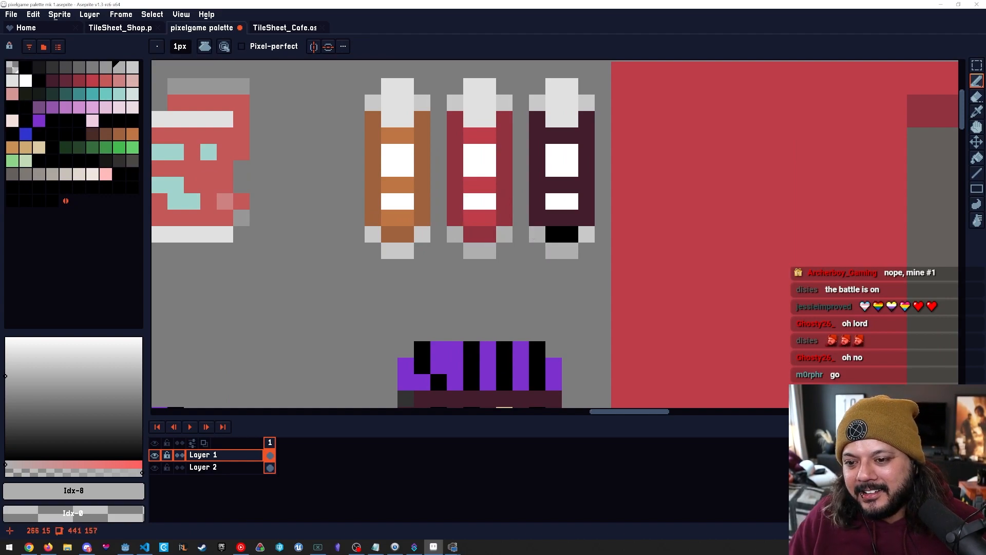
drag(390, 251, 441, 271)
click(423, 234)
Lighten the left slim can's sides, using Idx-59 beside the large label and Idx-60 above it.
key(space)
alt+click(367, 186)
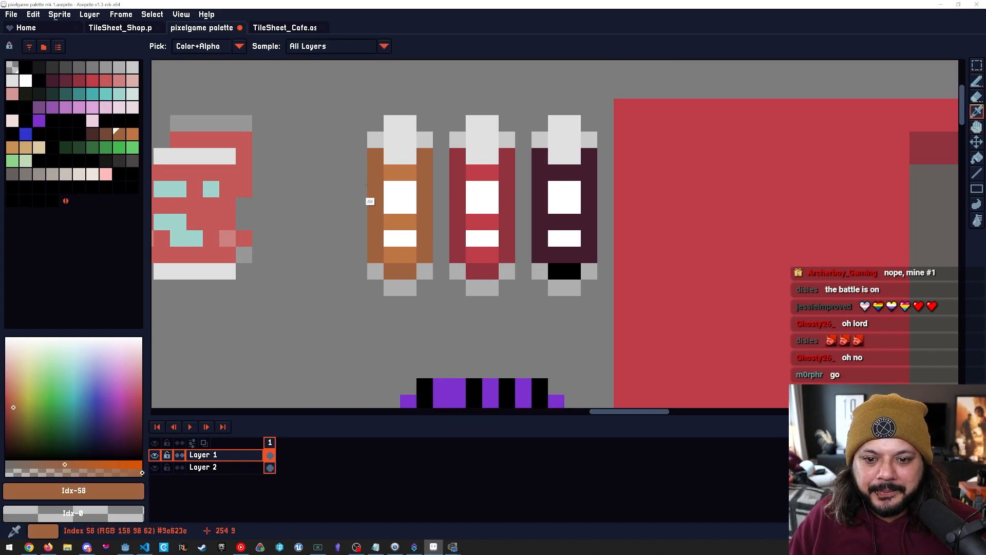
key([)
click(374, 195)
key(])
key(])
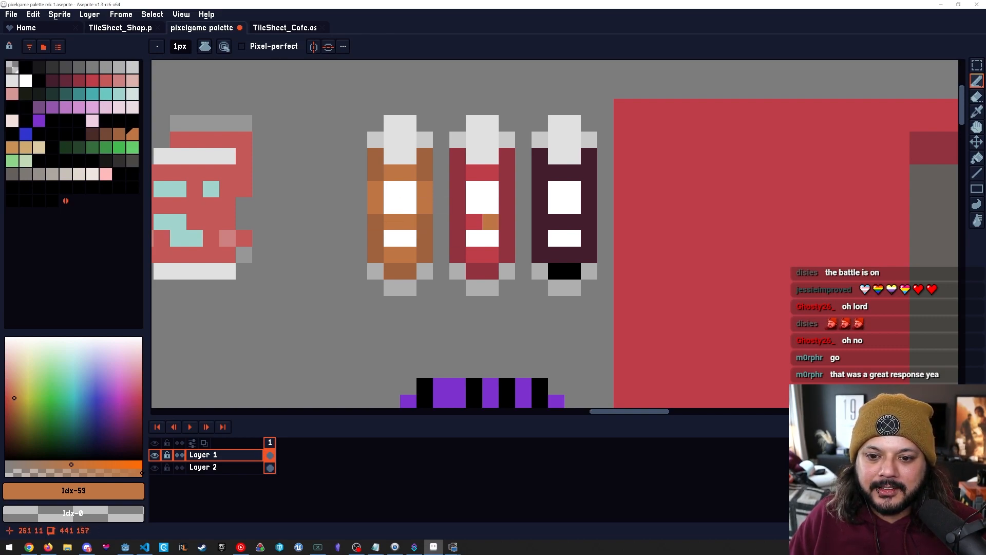
key([)
key(])
key(])
click(425, 173)
click(375, 173)
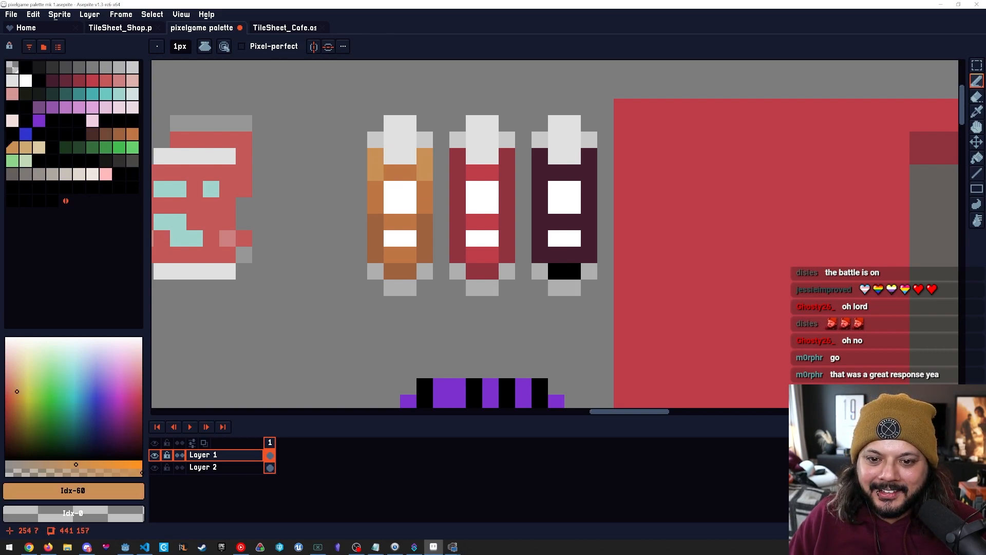
alt+click(392, 172)
key(])
key(])
drag(392, 172, 408, 173)
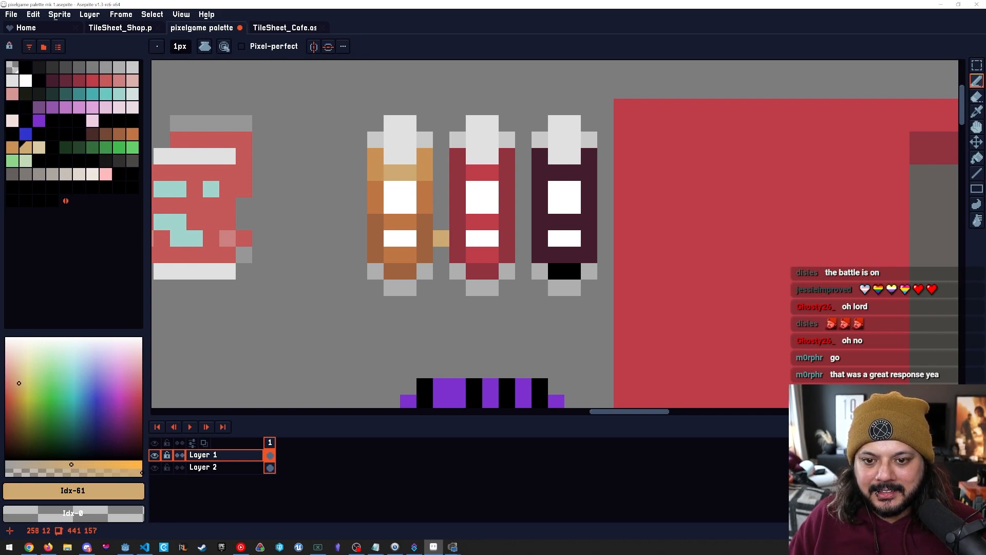
key(ctrl+z)
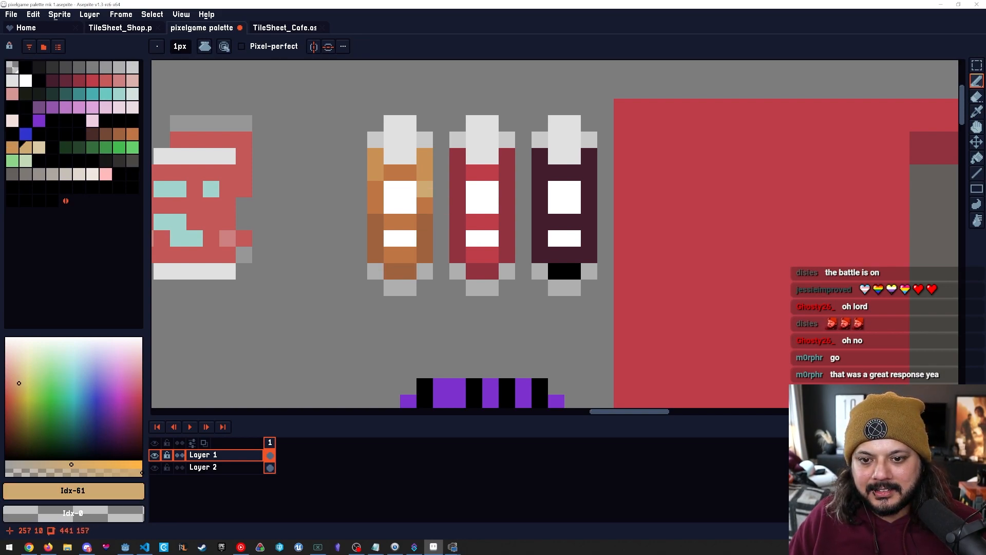
Recolour the centre band above the left slim can's large label with light orange Idx-60.
alt+click(425, 173)
scroll(458, 206, down, 4)
drag(629, 259, 679, 218)
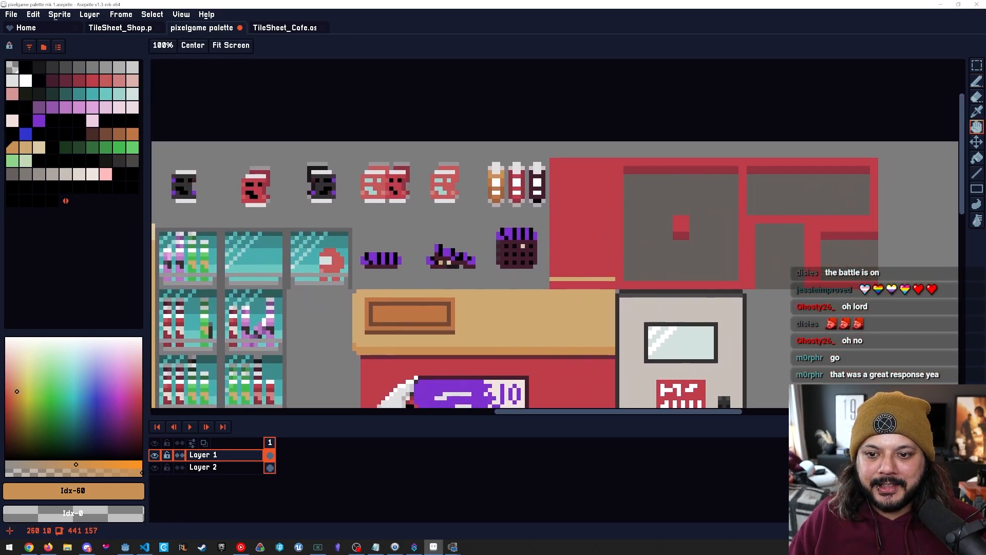
scroll(507, 191, up, 3)
drag(497, 236, 402, 264)
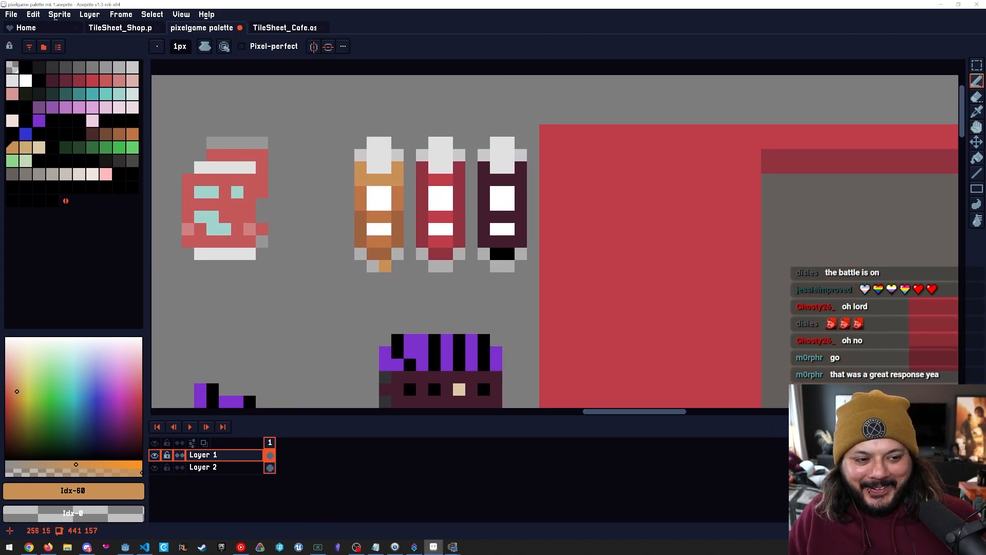
drag(484, 278, 474, 293)
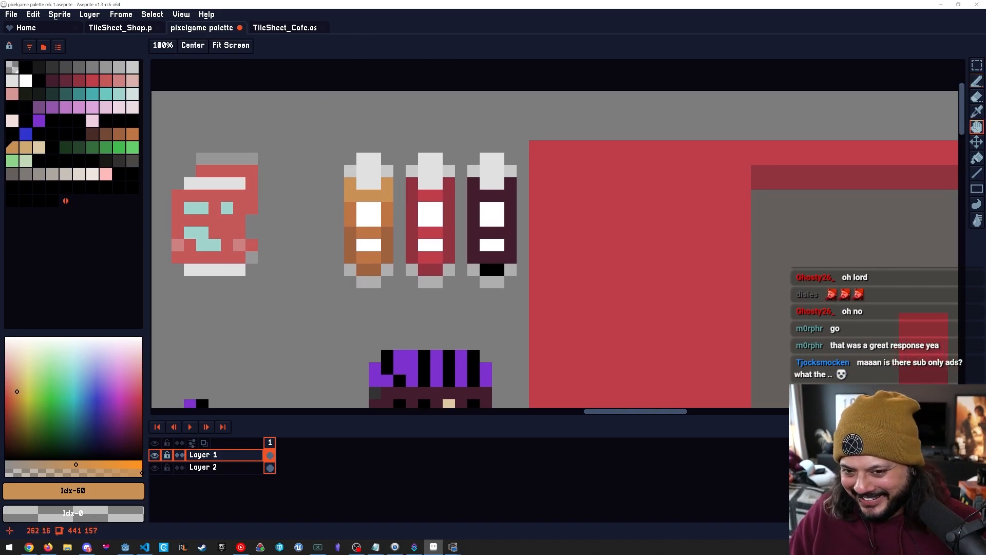
Lighten the middle slim can, using Idx-17 across its upper body and Idx-16 beside the large label.
alt+click(420, 233)
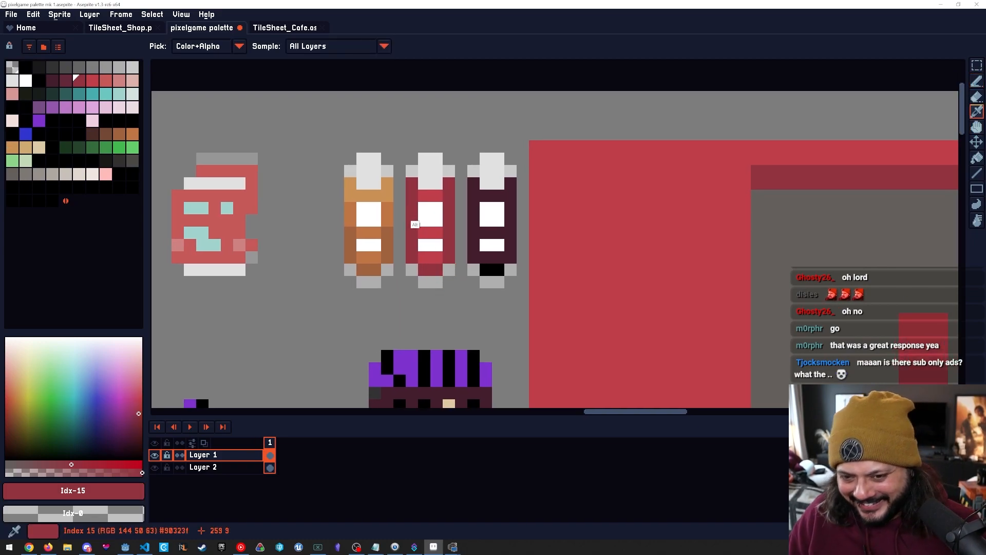
click(429, 211)
key(bracketright)
mouse_move(424, 195)
mouse_down()
mouse_move(424, 220)
mouse_move(449, 208)
mouse_move(449, 183)
mouse_move(412, 196)
mouse_up()
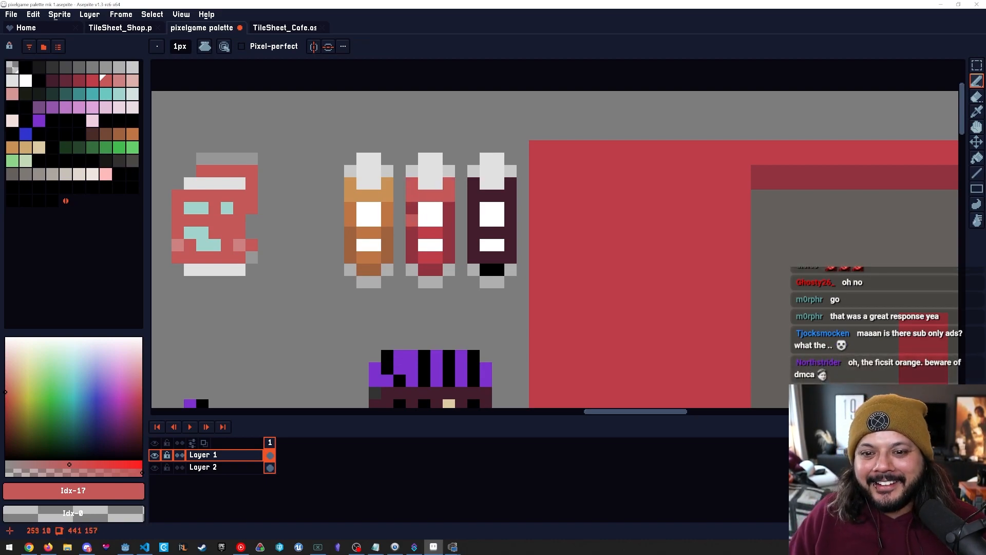
key(bracketleft)
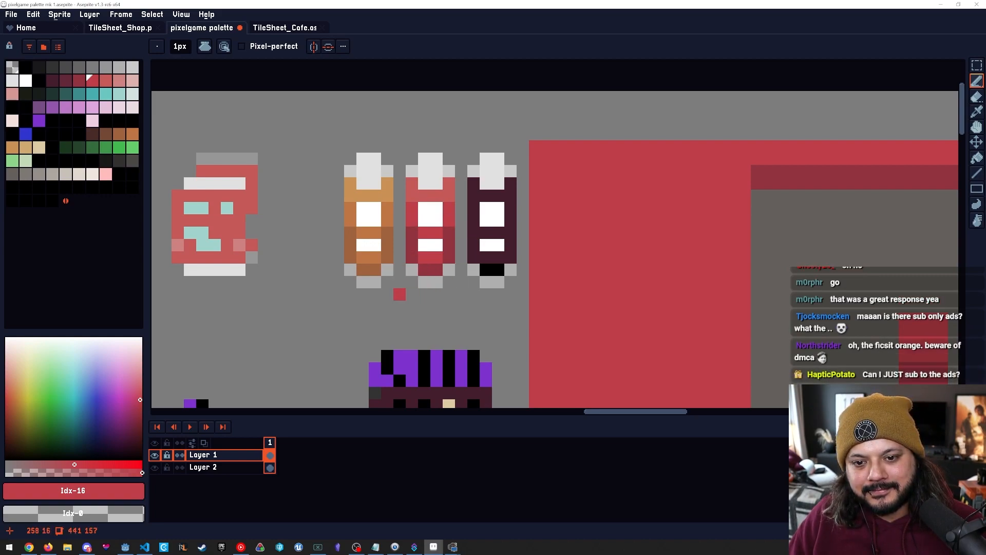
Fill the dark body of the right slim can with green Idx-67.
alt+click(486, 195)
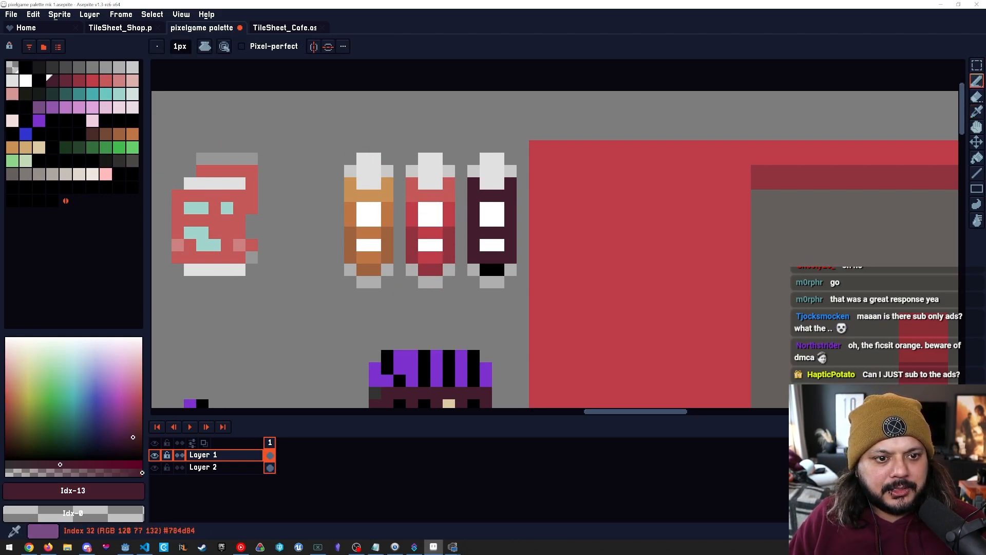
click(105, 148)
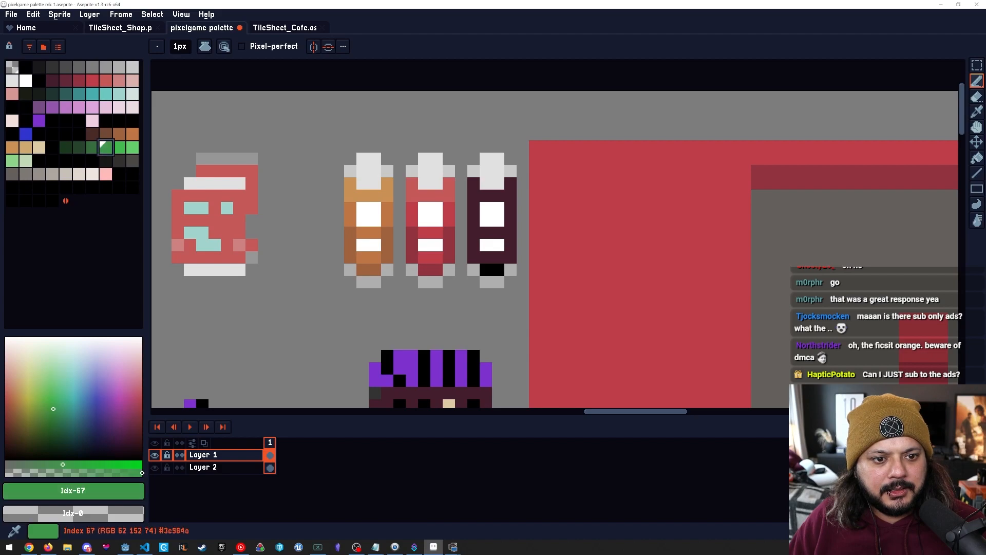
alt+click(486, 196)
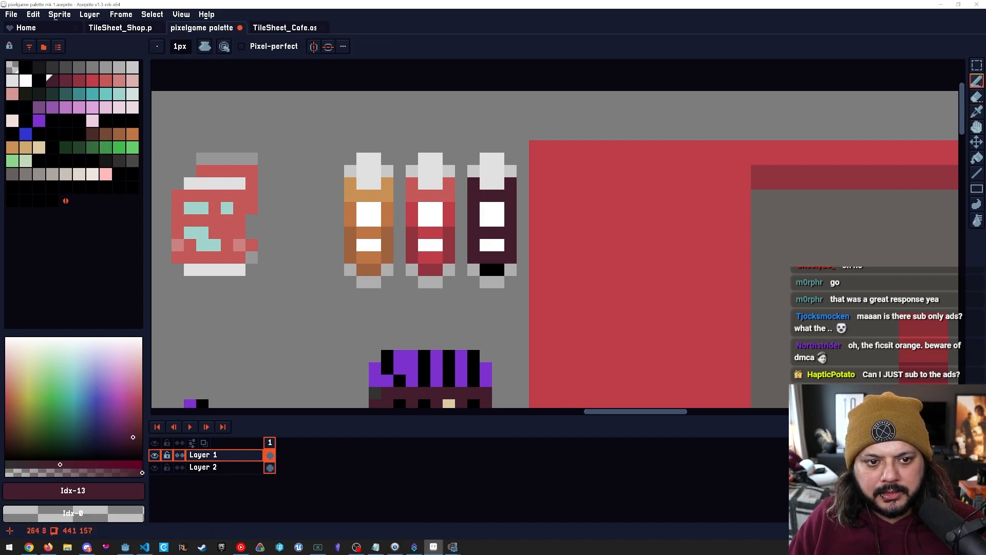
alt+click(449, 211)
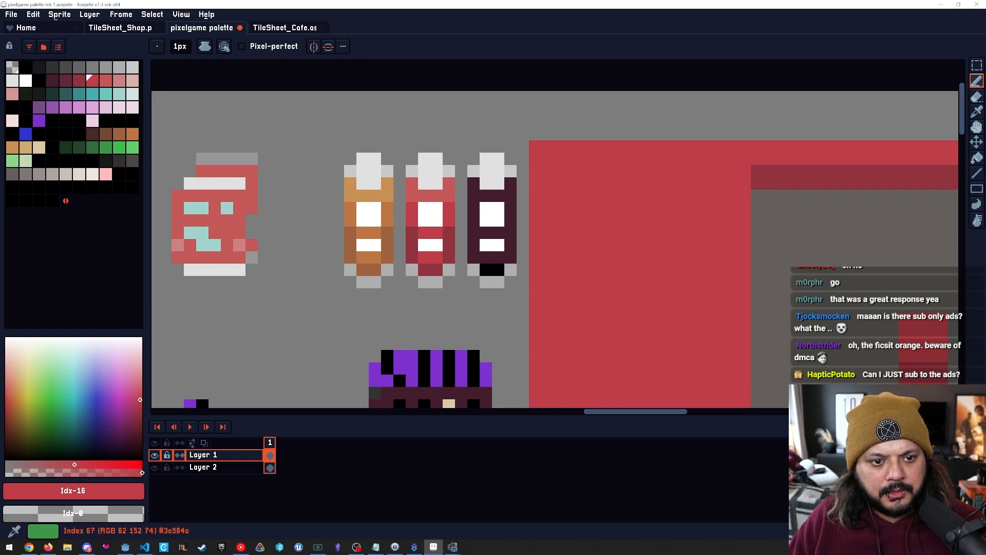
click(106, 148)
key(g)
click(474, 245)
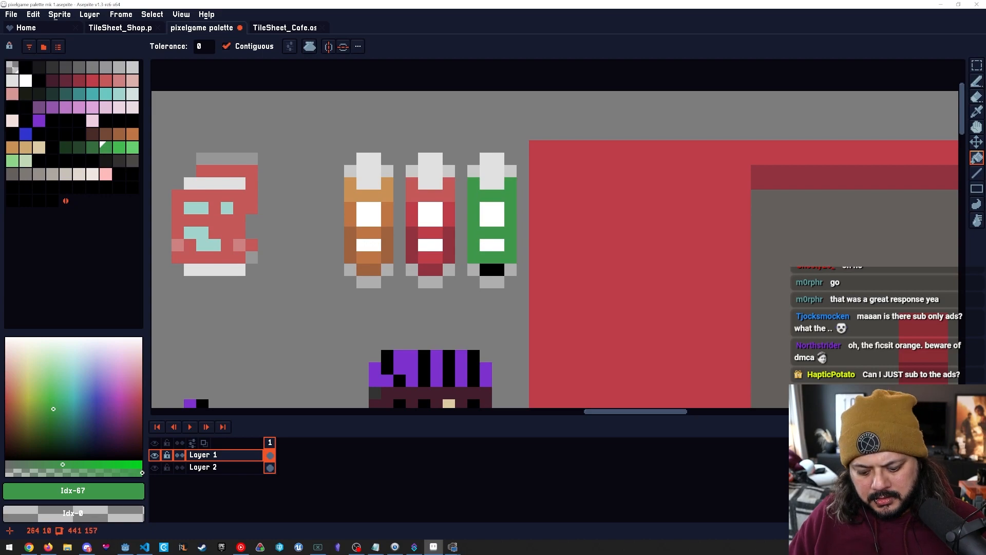
Shade the green slim can's lower sides and bottom band with dark green Idx-66.
key(bracketleft)
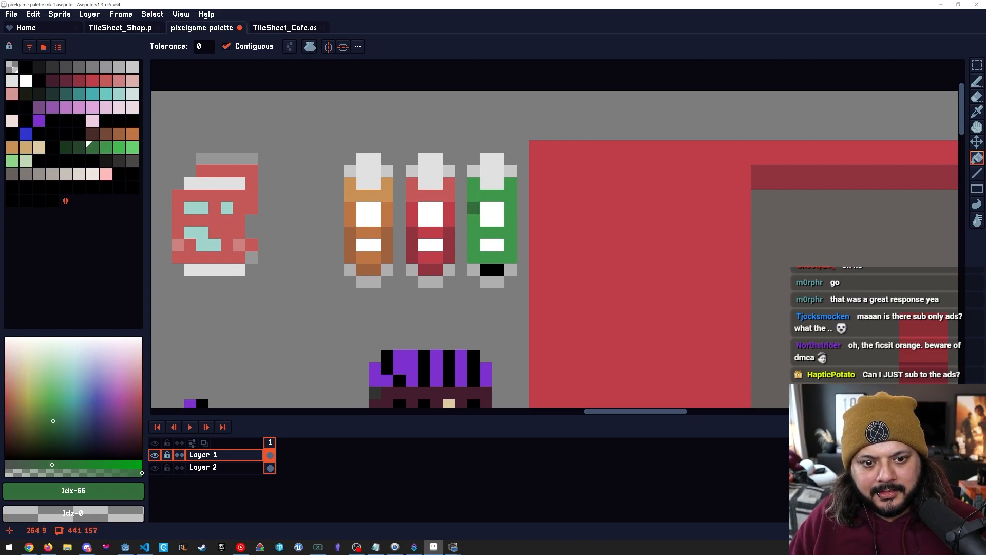
click(473, 233)
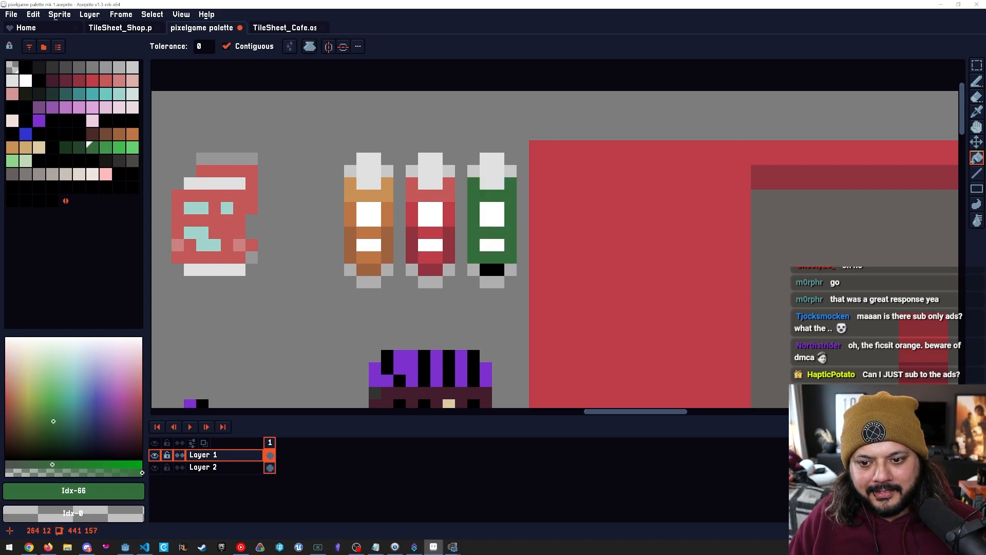
key(ctrl+z)
key(b)
mouse_move(473, 233)
mouse_down()
mouse_move(473, 257)
mouse_move(498, 270)
mouse_move(510, 245)
mouse_up()
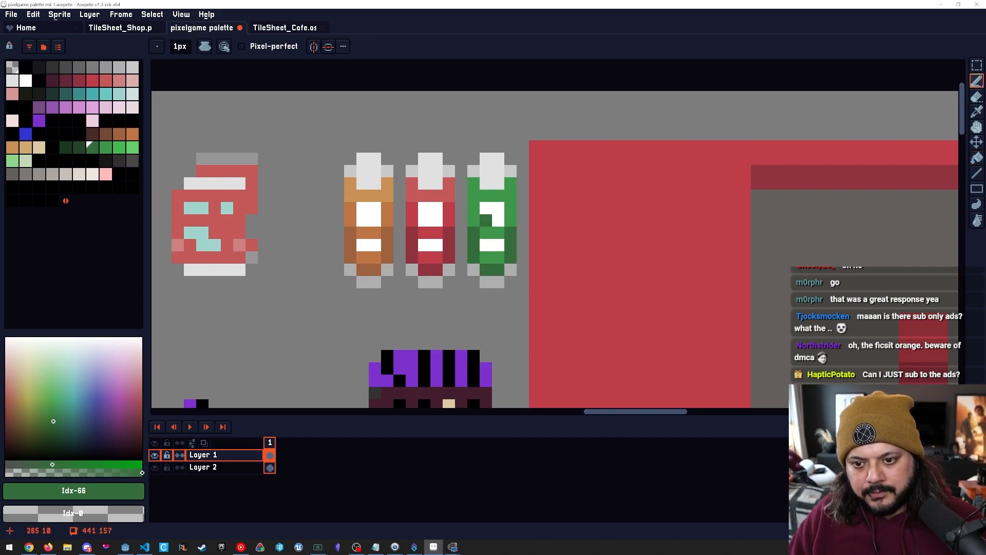
Highlight the green slim can's upper body above the large label with bright green Idx-68.
key(bracketright)
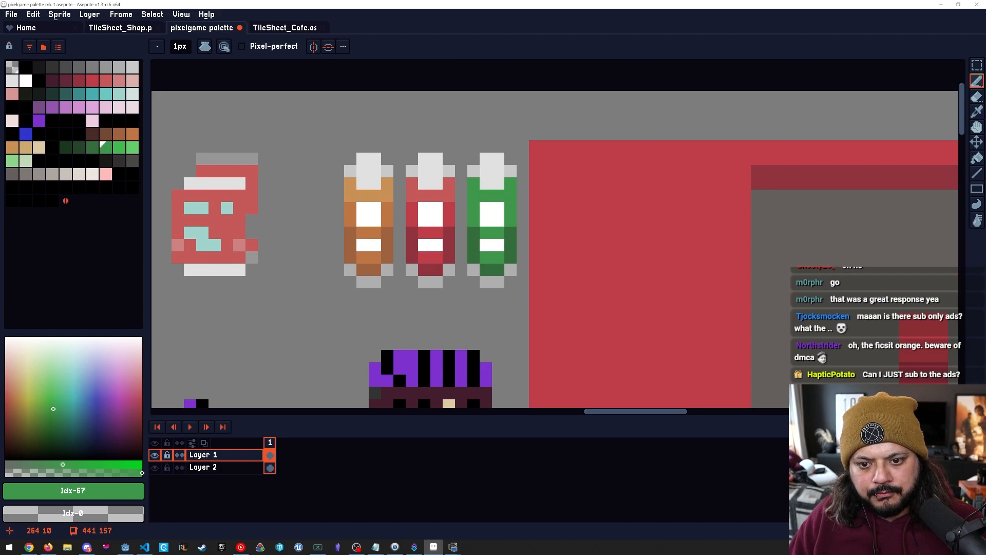
key(bracketright)
click(473, 183)
drag(510, 190, 510, 184)
Examine the three recoloured slim cans alongside the rest of the tile sheet.
key(space)
scroll(540, 281, down, 4)
drag(443, 329, 563, 192)
scroll(553, 276, down, 1)
key(space)
mouse_move(555, 276)
mouse_down()
mouse_move(662, 175)
mouse_move(626, 163)
mouse_move(514, 258)
mouse_up()
key(space)
key(space)
key(ctrl+space)
Fill the front face of the teal-marked item in the overlapping red pair with Idx-16, keeping its lighter edge column.
scroll(581, 156, up, 2)
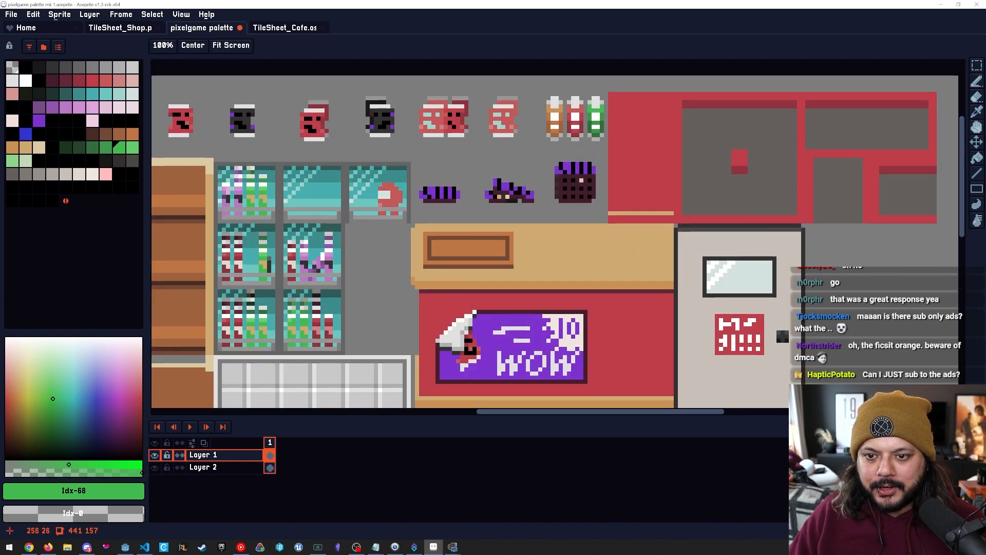
scroll(474, 160, up, 2)
key(space)
drag(458, 119, 467, 227)
alt+click(448, 206)
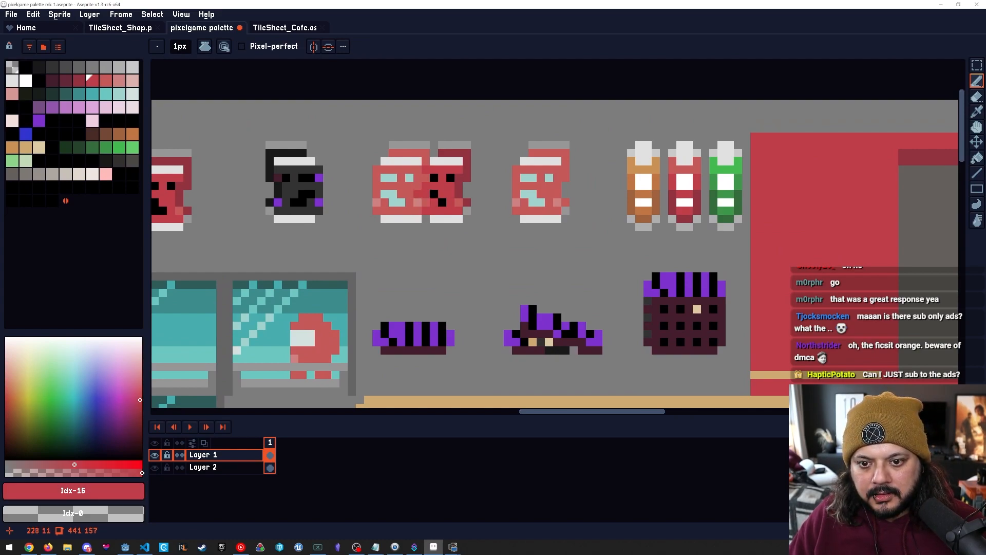
key(g)
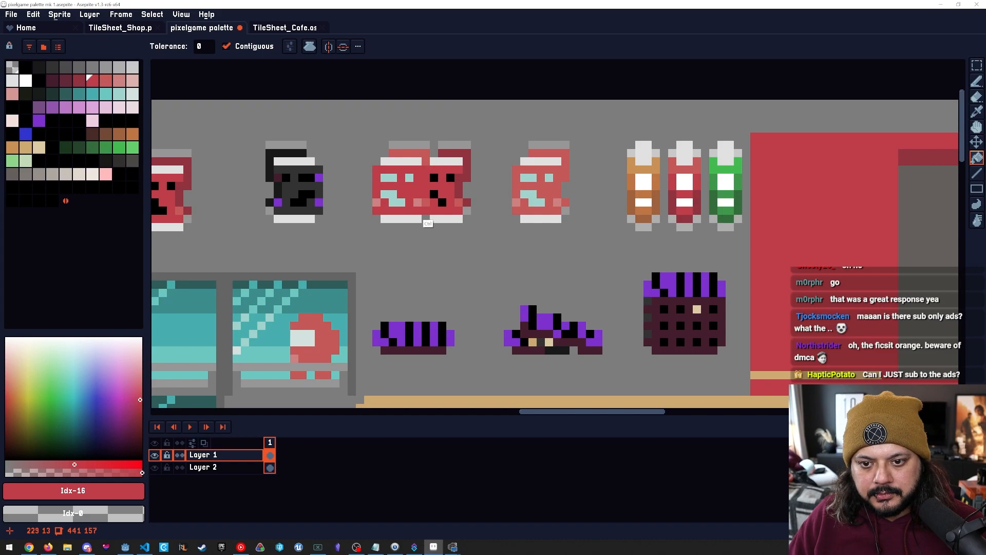
scroll(417, 192, up, 1)
alt+click(411, 210)
alt+click(443, 226)
key(b)
drag(405, 220, 405, 195)
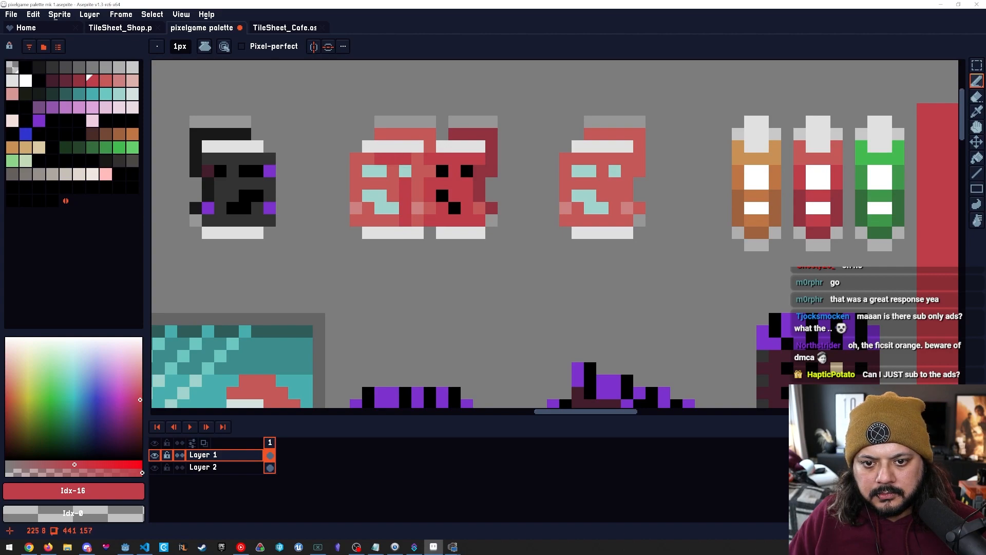
key(g)
click(368, 220)
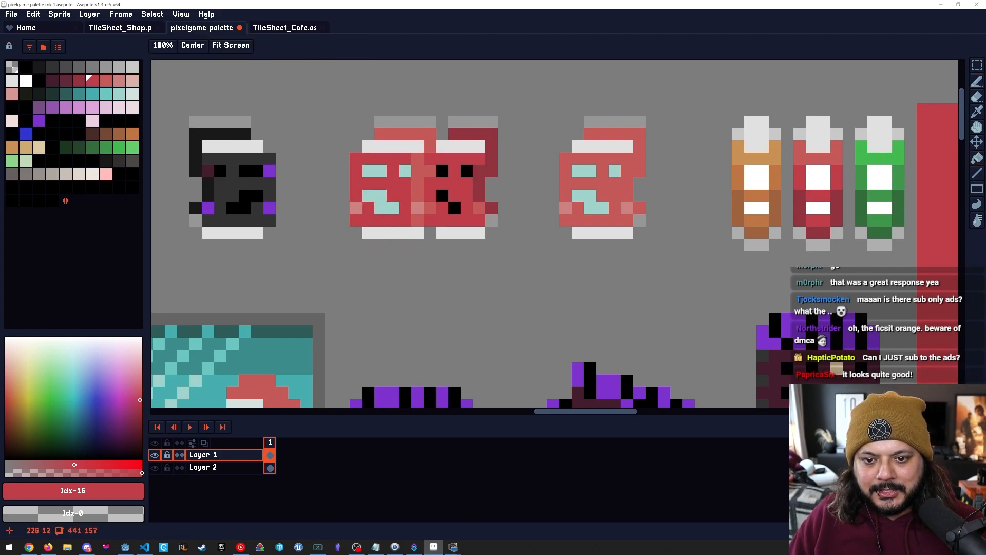
Paint Idx-17 highlight pixels on the teal-marked item's upper-left corner and the first two pixels of its bottom row.
scroll(364, 200, up, 3)
drag(462, 231, 435, 292)
mouse_move(565, 350)
mouse_down()
mouse_move(557, 341)
mouse_move(570, 350)
mouse_up()
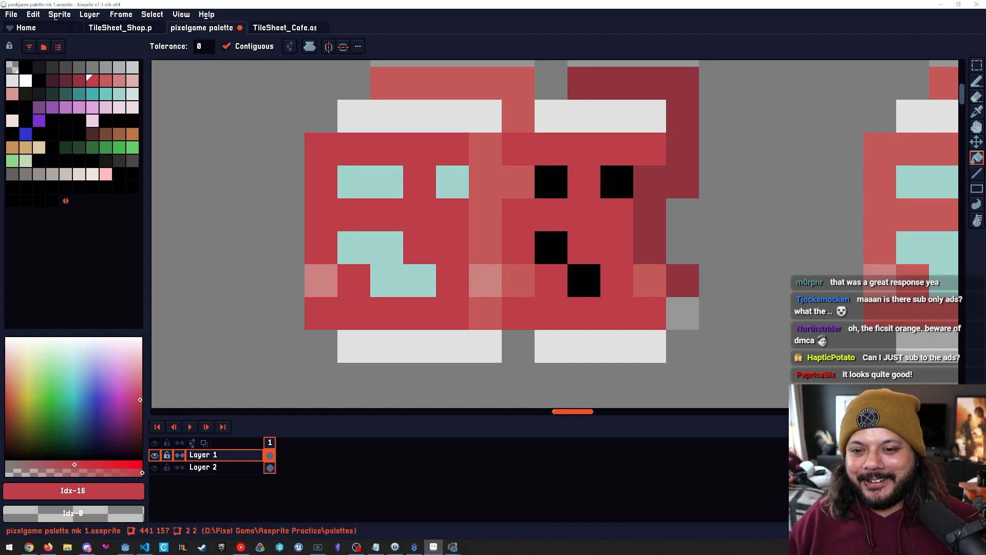
mouse_move(715, 347)
mouse_down()
mouse_move(709, 327)
mouse_move(683, 348)
mouse_up()
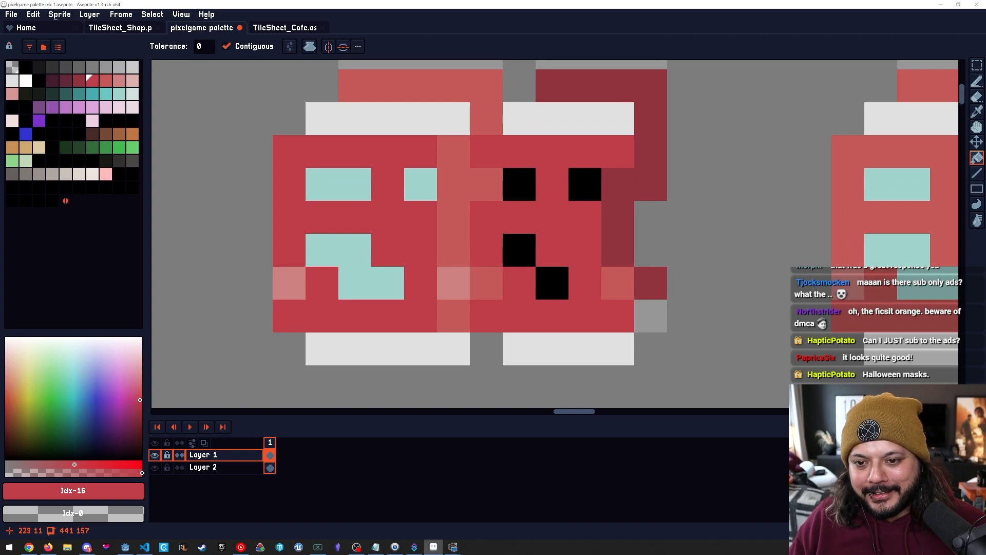
alt+click(453, 218)
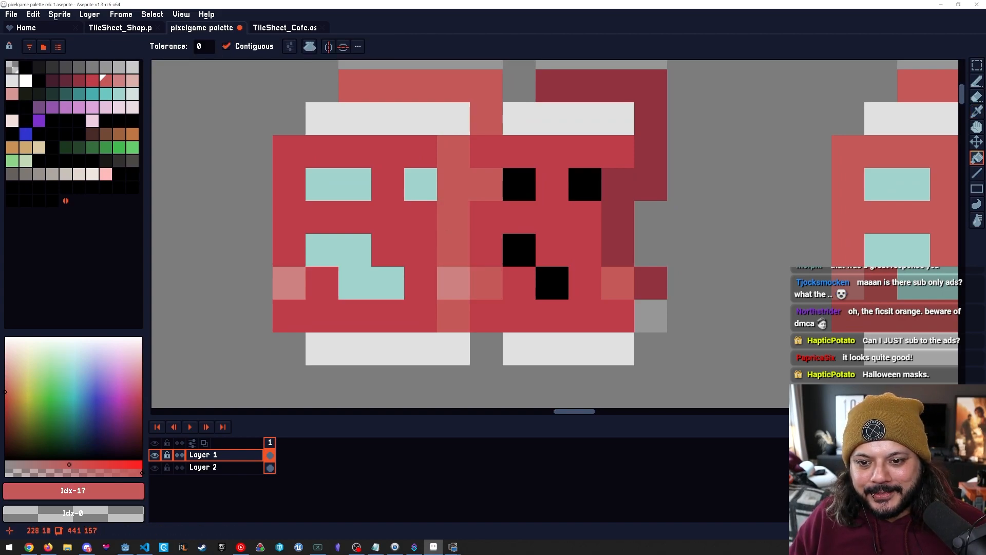
click(293, 161)
key(ctrl+z)
key(b)
click(314, 159)
key(ctrl+z)
click(290, 151)
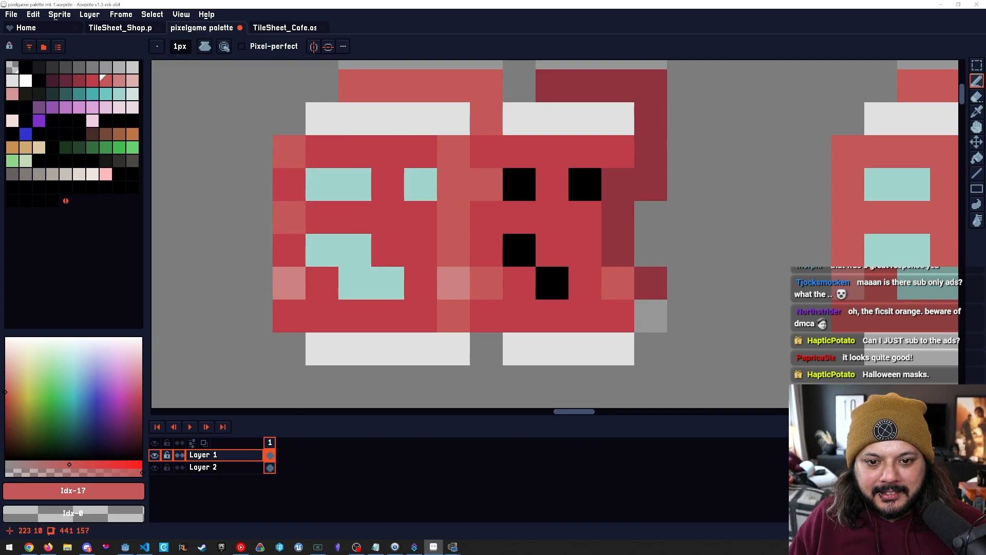
click(289, 316)
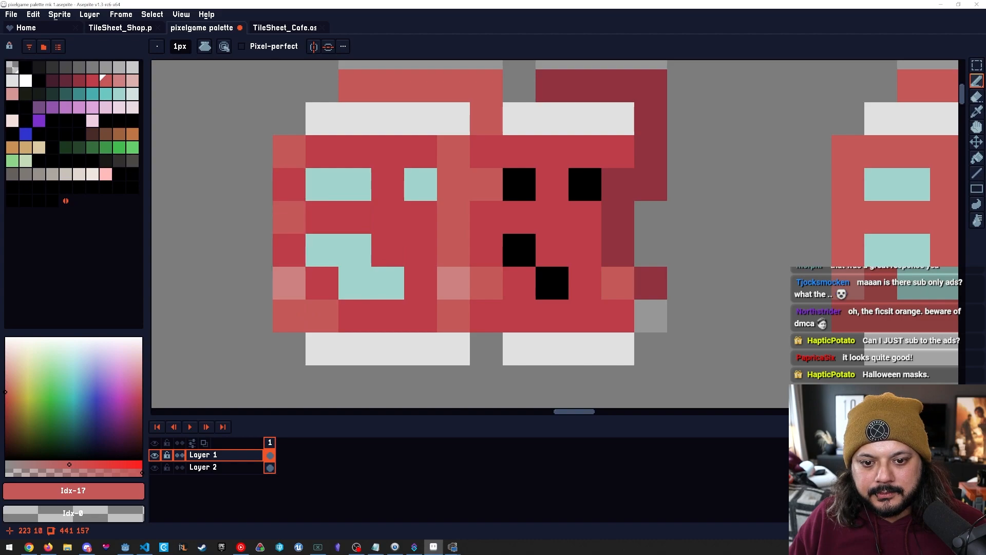
Try pink Idx-18 highlight pixels beside the upper-left corner and down the left edge of the teal-marked item.
key(bracketleft)
key(bracketright)
key(bracketright)
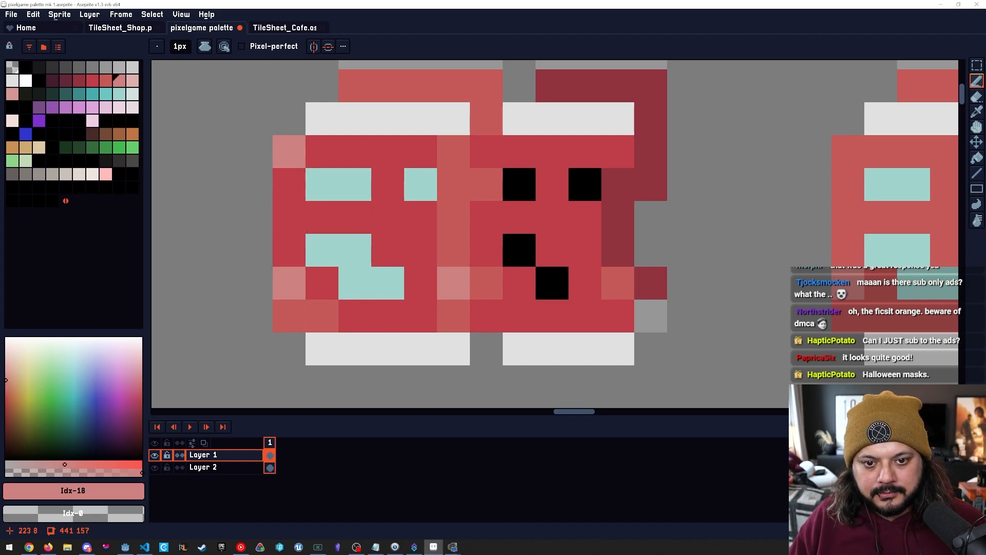
click(289, 217)
key(bracketleft)
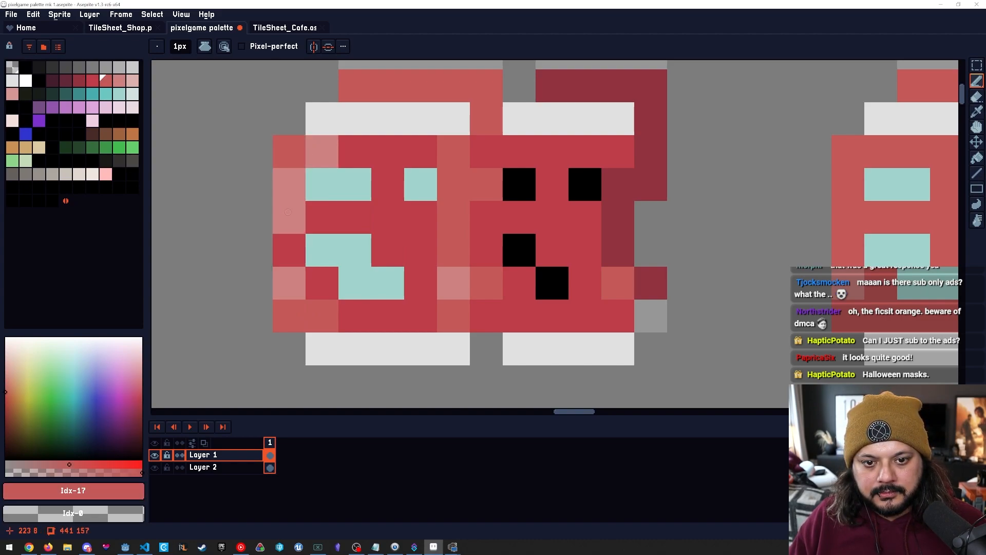
Paint over the pink highlight pixels around the teal-marked item's upper-left corner and left edge with red Idx-16.
scroll(450, 309, down, 4)
scroll(449, 309, up, 1)
scroll(450, 310, down, 4)
scroll(449, 309, up, 6)
key(space)
drag(405, 64, 439, 310)
alt+click(413, 212)
click(389, 162)
click(365, 187)
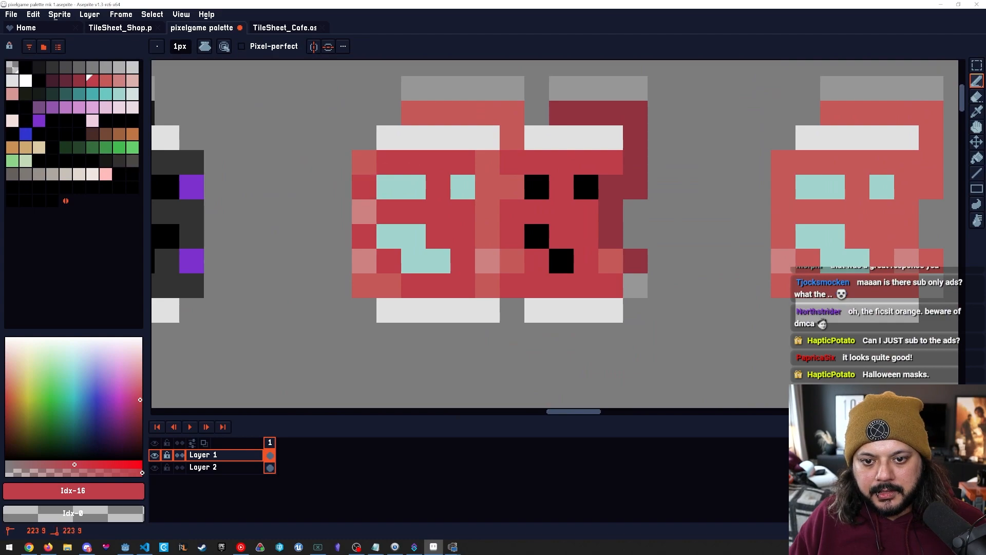
click(364, 212)
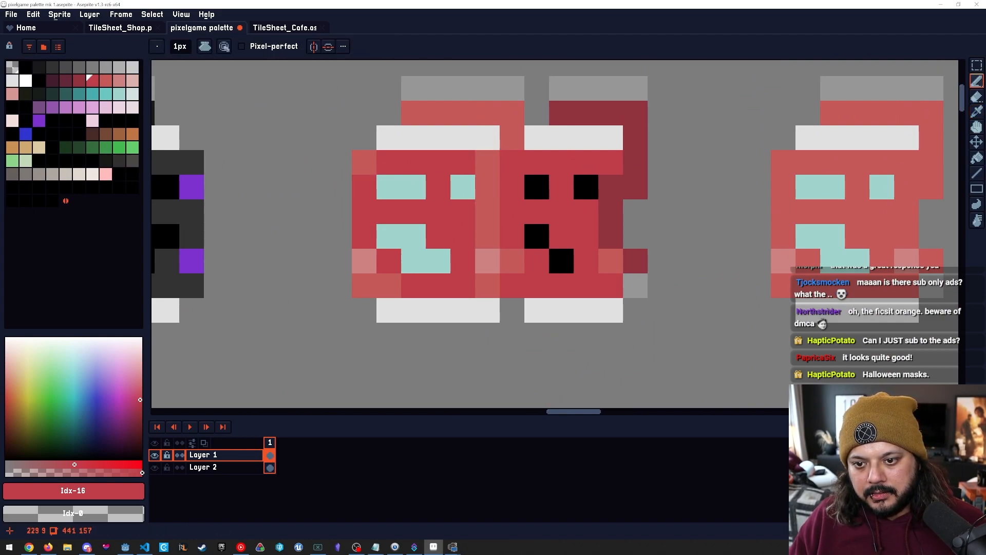
Paint pink Idx-18 highlights on the black-marked item's upper-left and bottom-left corners and down the edge column between the overlapping pair.
key(bracketleft)
key(bracketright)
key(bracketright)
key(bracketright)
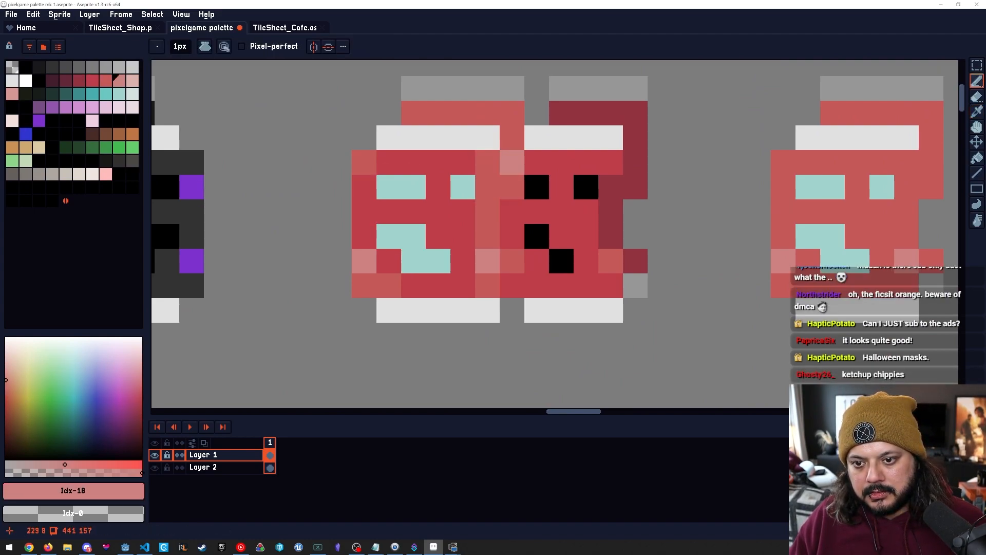
click(512, 163)
click(488, 187)
click(487, 212)
click(488, 237)
click(512, 286)
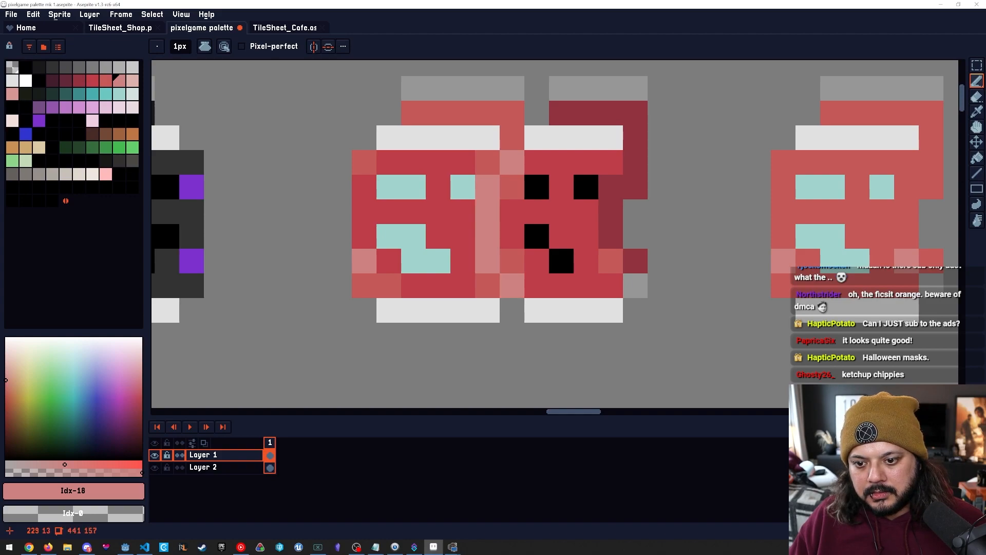
Paint pink Idx-18 highlight pixels beside the teal-marked item's upper-left corner and down its left edge.
click(389, 162)
click(364, 187)
click(364, 212)
click(364, 236)
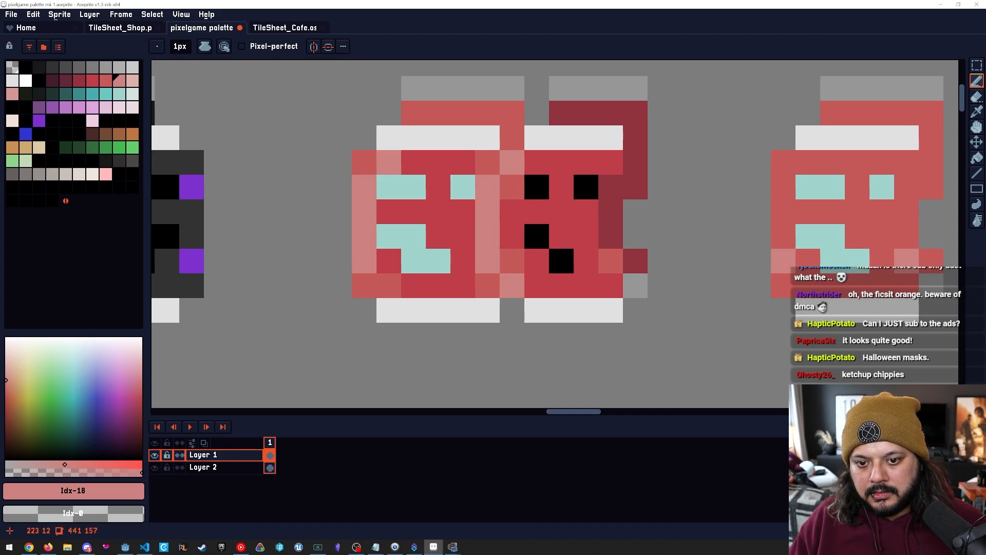
click(389, 286)
Shade the teal-marked item with a dark red Idx-15 strip beside its right edge column and a pixel in its bottom row.
click(463, 335)
scroll(562, 334, down, 5)
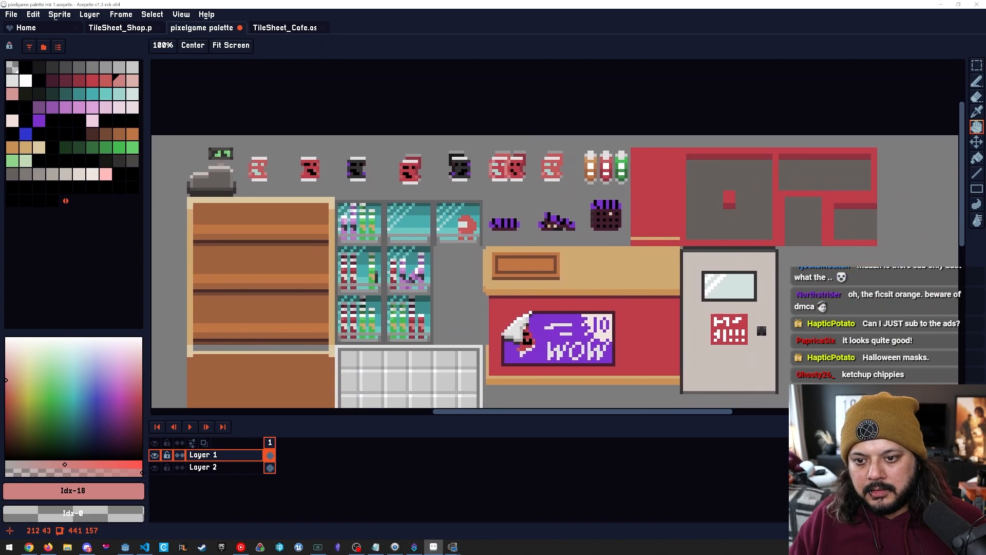
scroll(507, 177, up, 3)
drag(560, 224, 493, 231)
scroll(492, 231, down, 4)
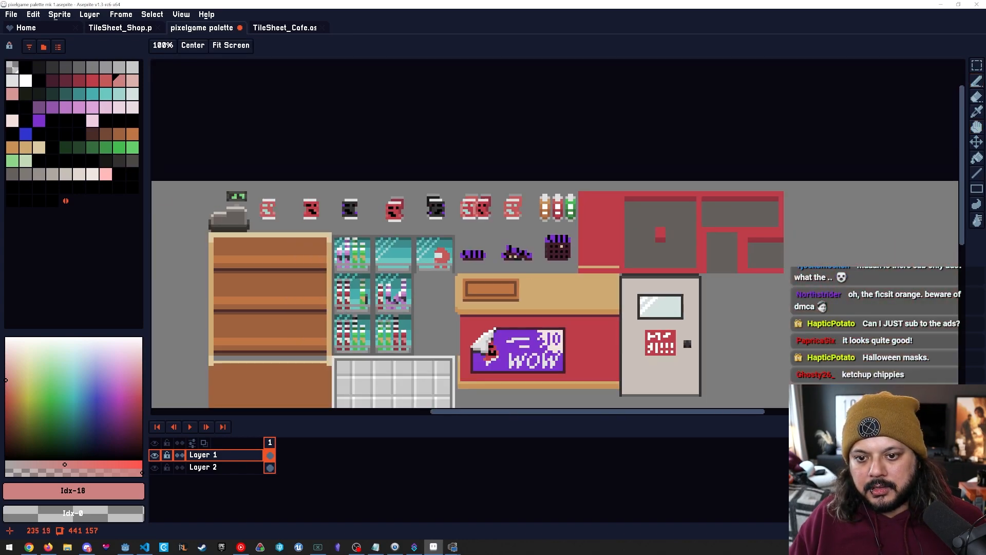
scroll(474, 167, up, 5)
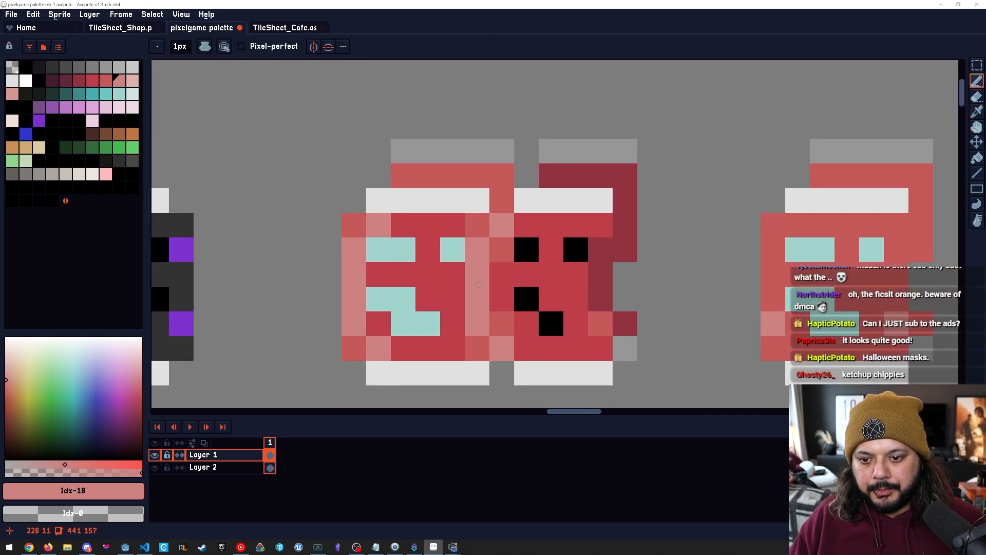
alt+click(456, 286)
key([)
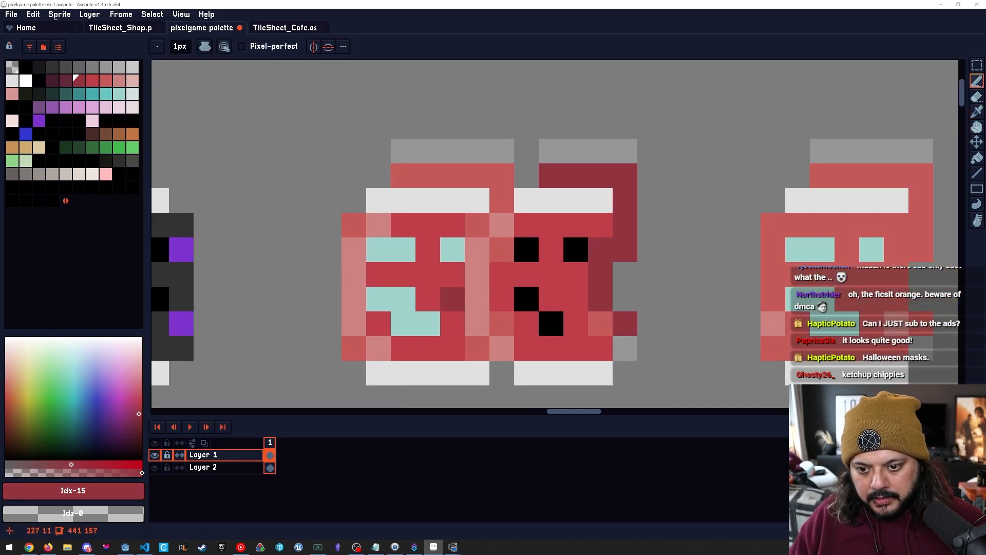
drag(453, 275, 453, 323)
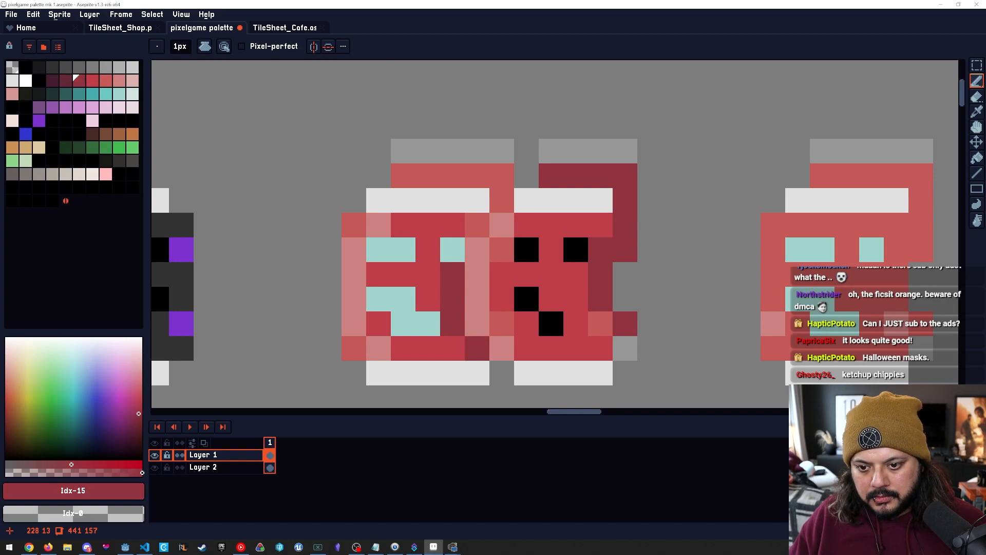
Repaint the dark strip on the teal-marked item with Idx-16 and the pink column next to it with Idx-17.
key(space)
scroll(535, 265, down, 6)
mouse_move(556, 282)
mouse_down()
mouse_move(547, 193)
mouse_move(533, 214)
mouse_up()
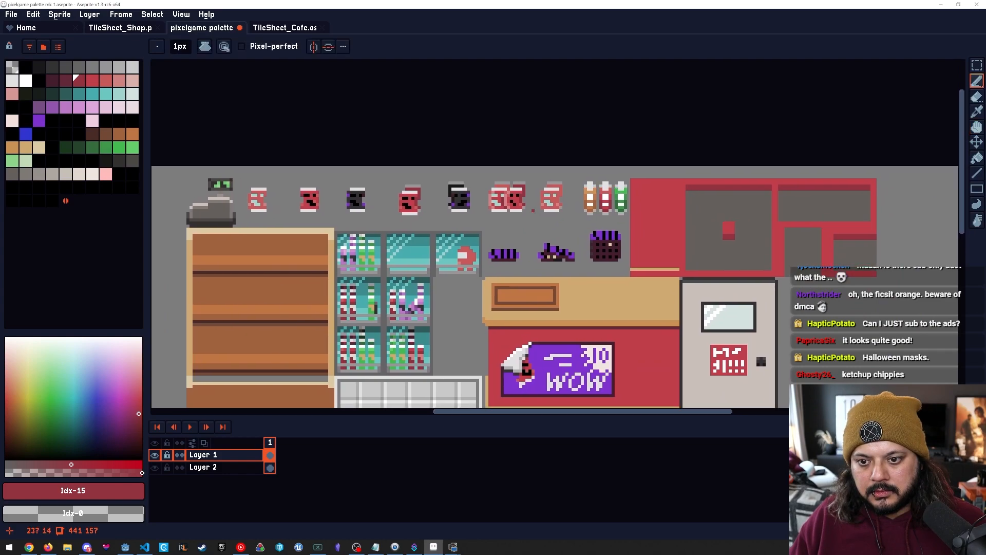
key(space)
scroll(533, 214, up, 4)
drag(486, 243, 468, 255)
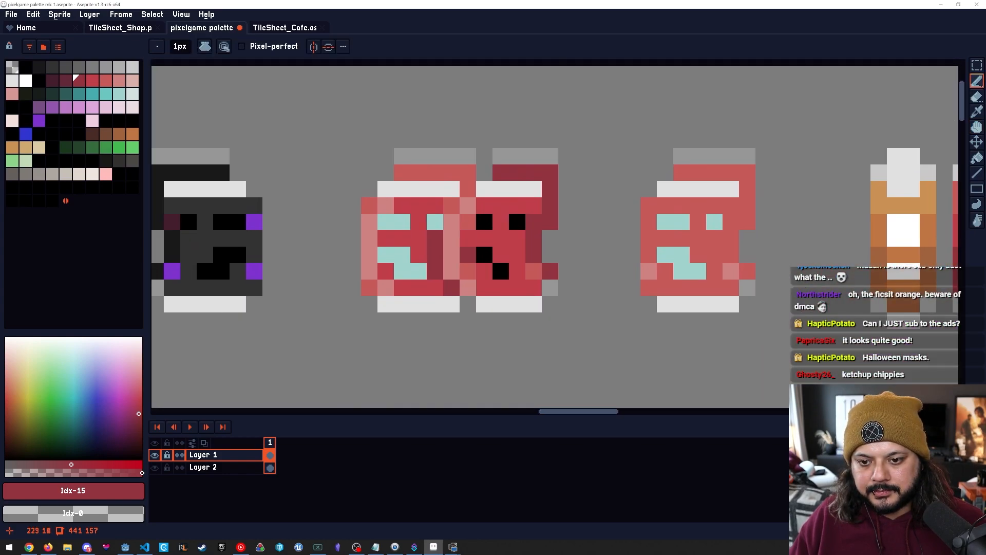
alt+click(451, 260)
alt+click(436, 239)
mouse_move(452, 255)
mouse_down()
mouse_move(452, 272)
mouse_move(435, 238)
mouse_move(468, 238)
mouse_move(498, 276)
mouse_move(526, 192)
mouse_move(520, 240)
mouse_up()
alt+click(468, 256)
alt+click(468, 272)
scroll(468, 238, down, 4)
scroll(520, 240, up, 2)
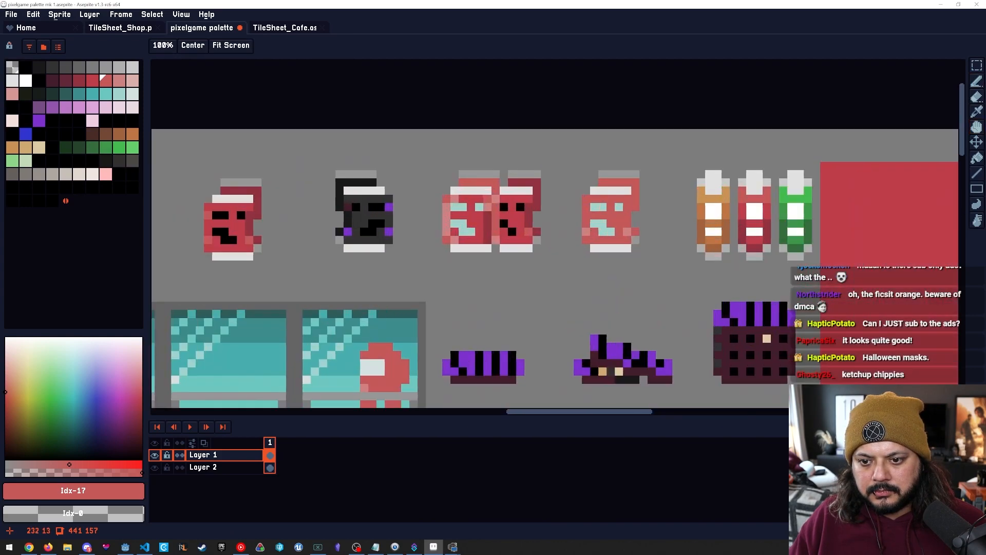
scroll(514, 241, up, 1)
alt+click(499, 207)
click(487, 204)
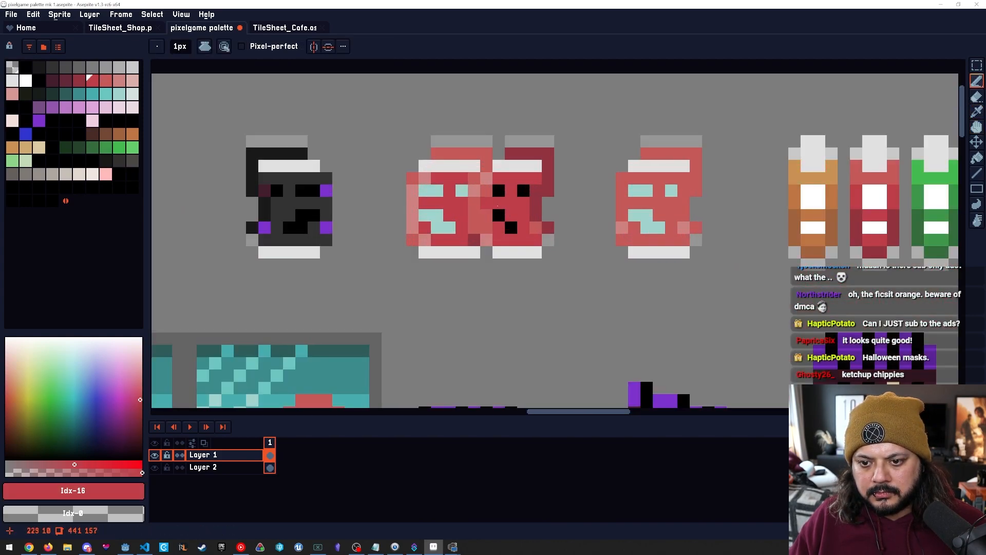
Examine the overlapping red pair and the neighbouring dark item, both up close and against the whole tile sheet.
key(space)
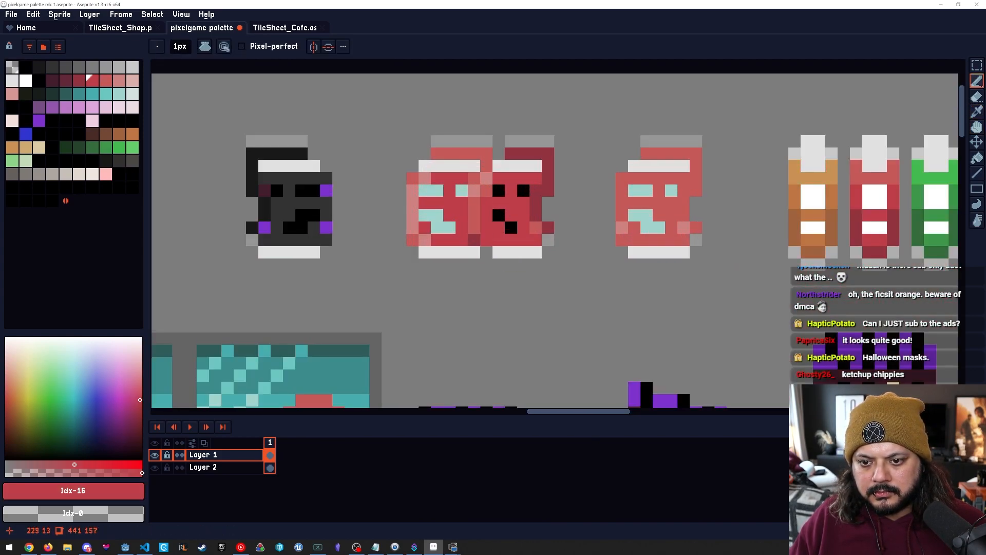
key(space)
scroll(472, 224, up, 2)
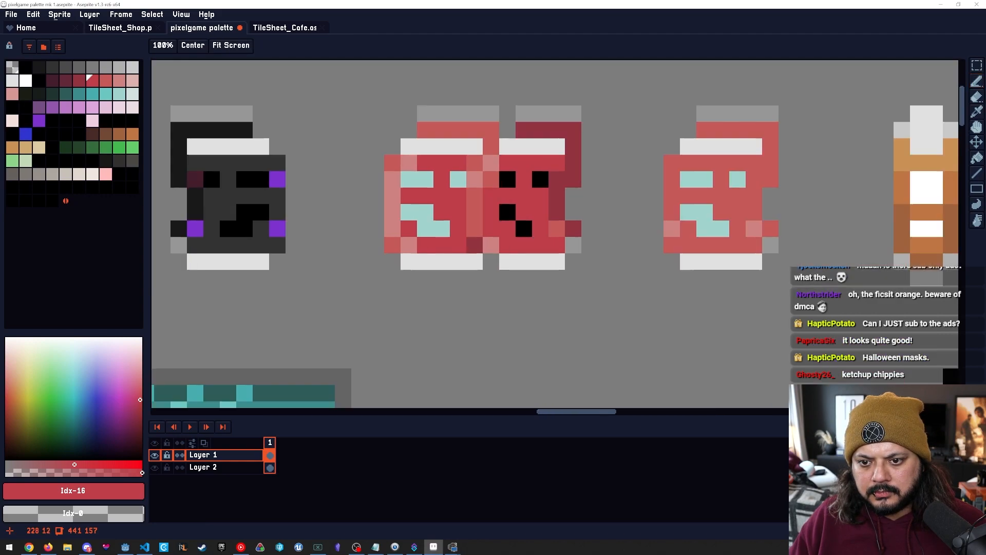
key(space)
scroll(471, 224, down, 3)
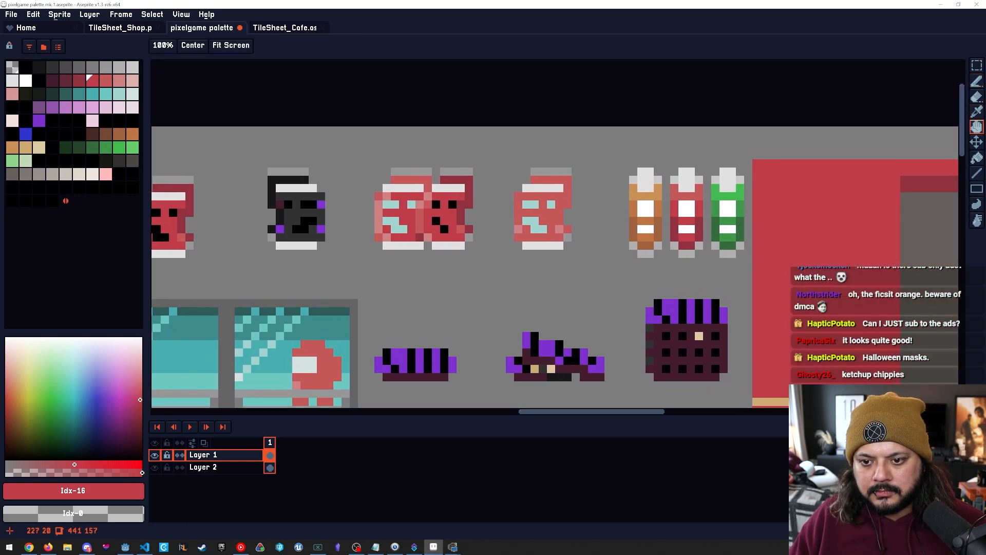
scroll(401, 274, up, 2)
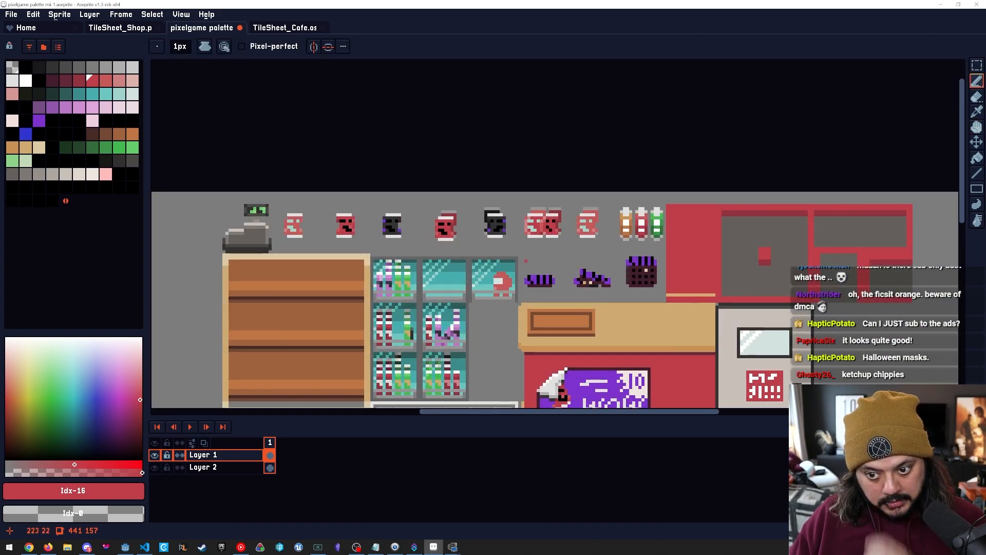
key(space)
scroll(486, 223, up, 2)
drag(545, 234, 496, 233)
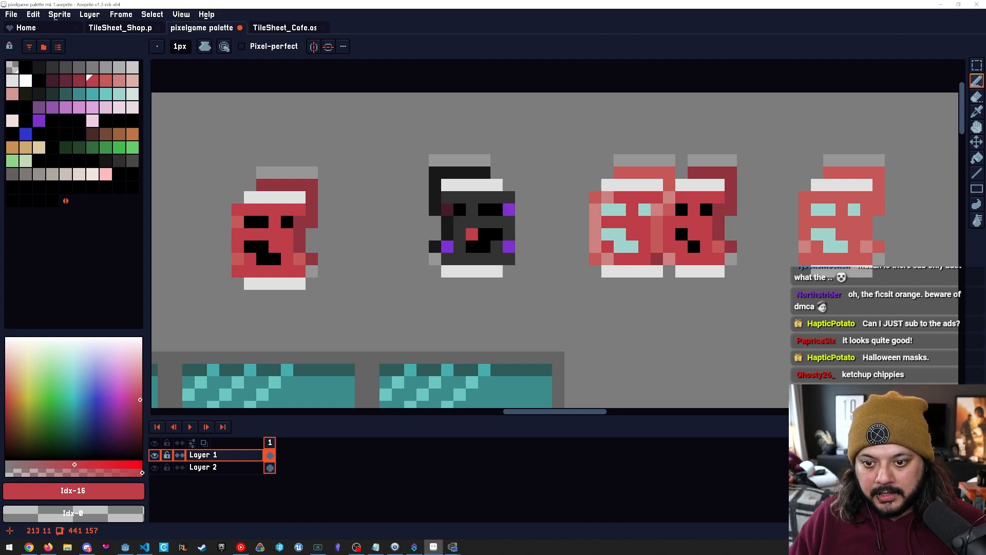
scroll(485, 226, down, 4)
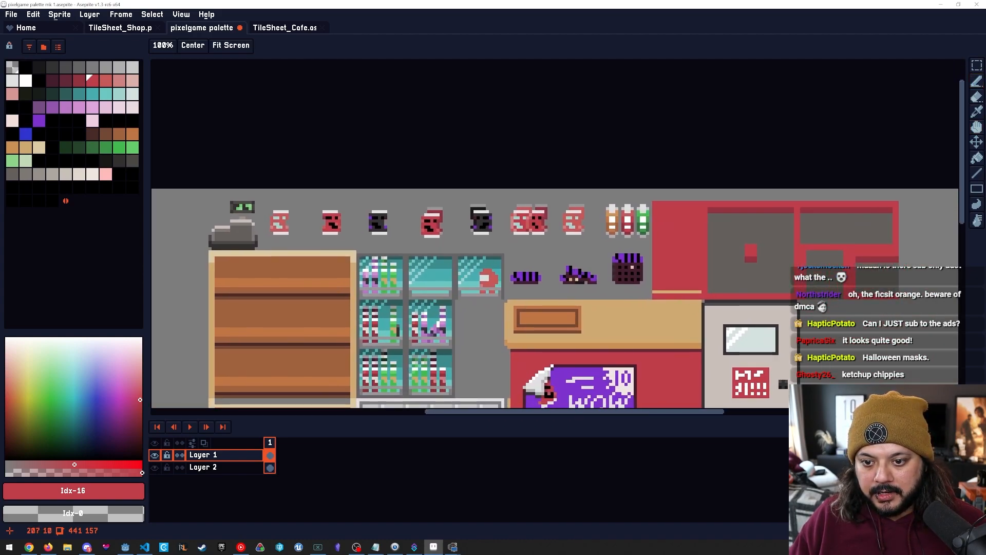
scroll(485, 226, up, 4)
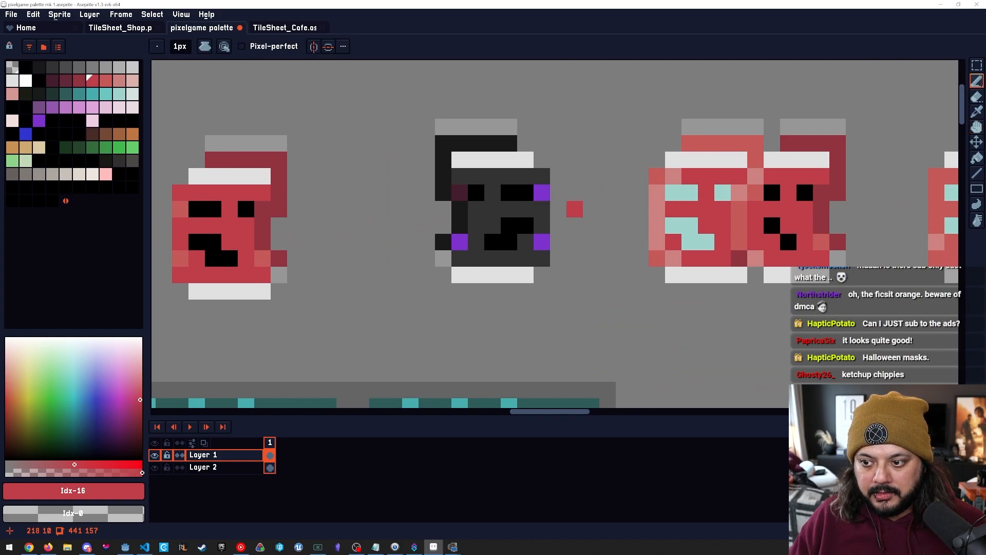
key(i)
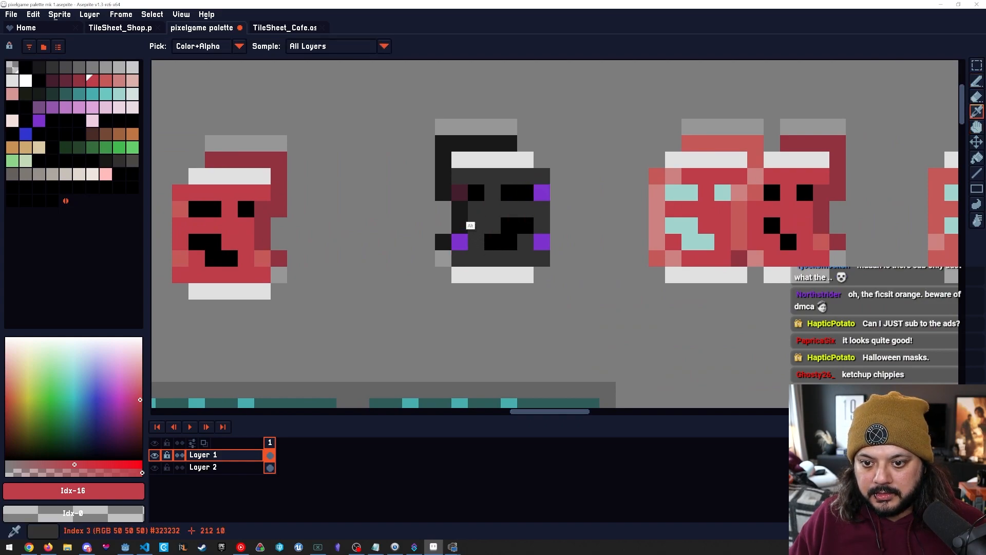
scroll(492, 257, down, 3)
mouse_move(524, 233)
mouse_down()
mouse_move(420, 266)
mouse_move(379, 259)
mouse_move(499, 235)
mouse_move(705, 225)
mouse_move(579, 219)
mouse_move(479, 194)
mouse_move(498, 244)
mouse_up()
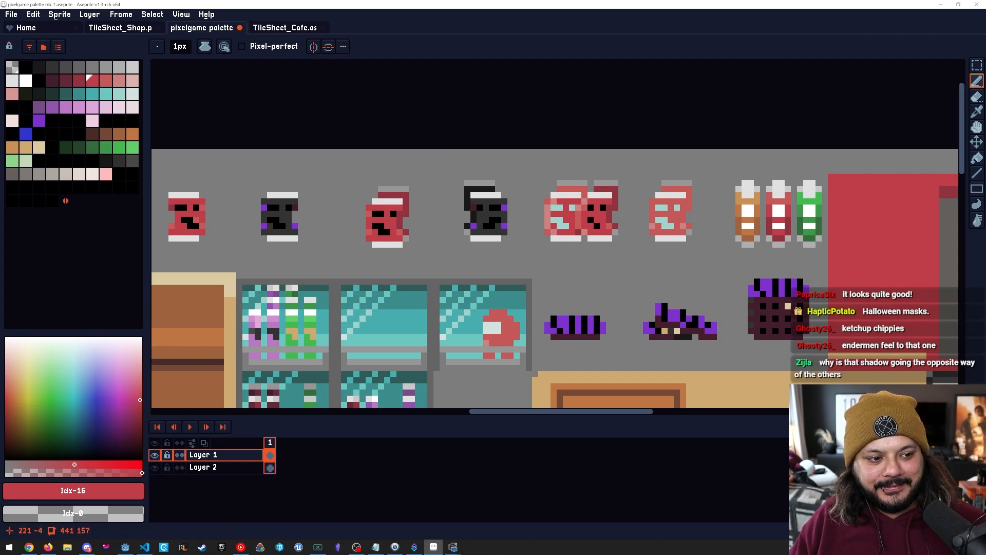
drag(588, 119, 629, 99)
scroll(522, 218, up, 2)
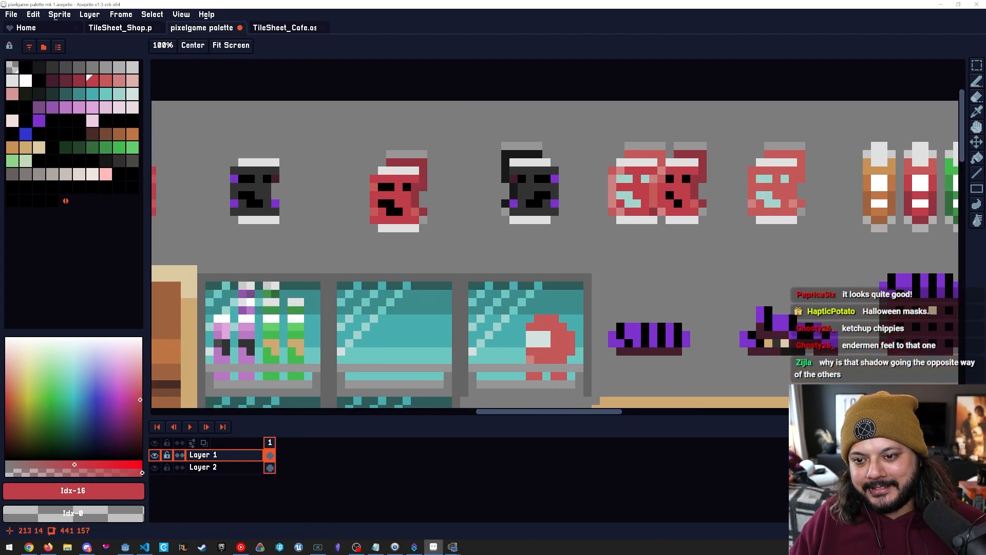
Recolour the black eye and mouth marks on the face of the tilted dark item with purple Idx-42.
alt+click(529, 182)
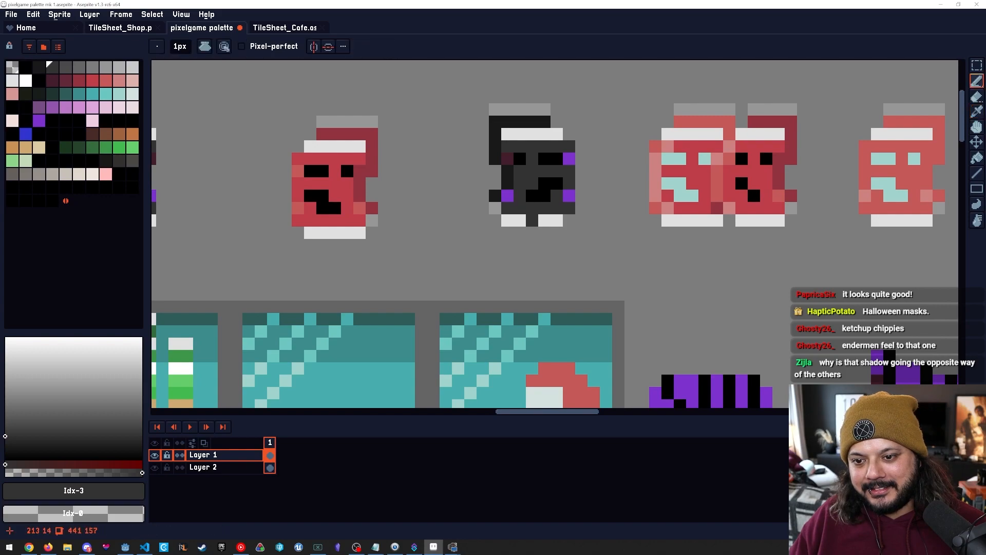
key(bracketleft)
key(bracketright)
key(bracketright)
key(bracketright)
key(bracketright)
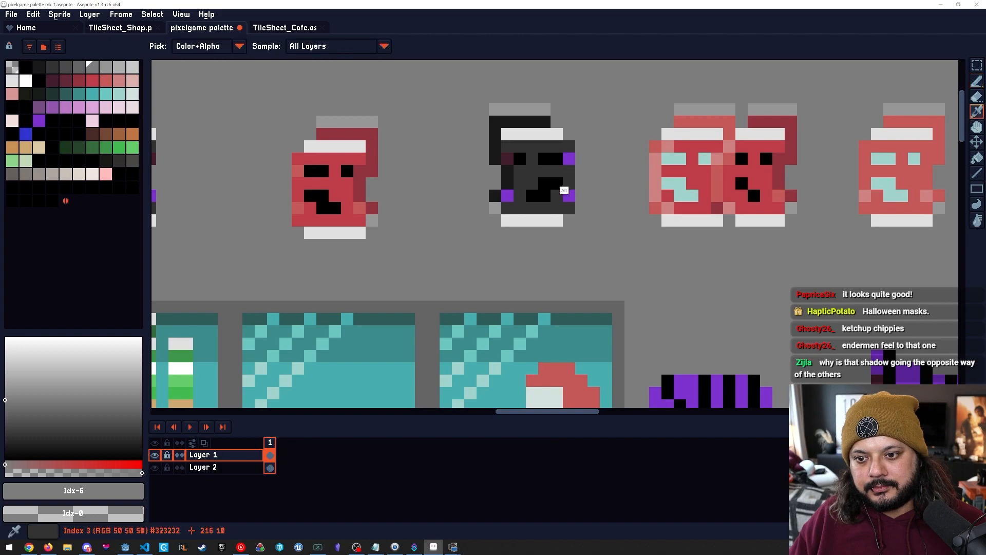
alt+click(568, 195)
mouse_move(531, 196)
mouse_down()
mouse_move(557, 158)
mouse_move(557, 171)
mouse_up()
key(ctrl+z)
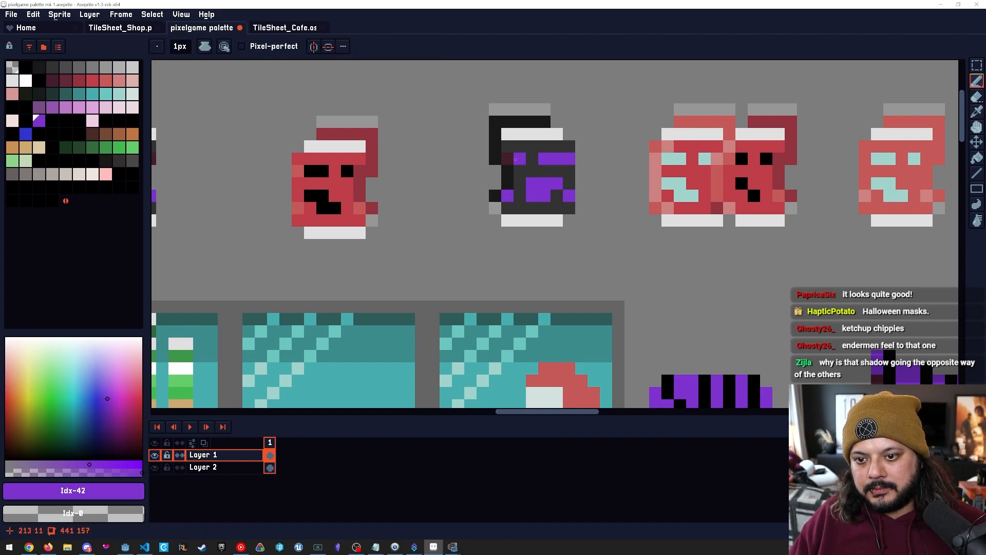
Replace the dark item's purple right-edge pixels and maroon upper-left pixel with grey Idx-4, adding grey highlights near the lower-right corner.
alt+click(557, 193)
key(bracketleft)
key(bracketleft)
key(bracketright)
key(bracketright)
key(bracketright)
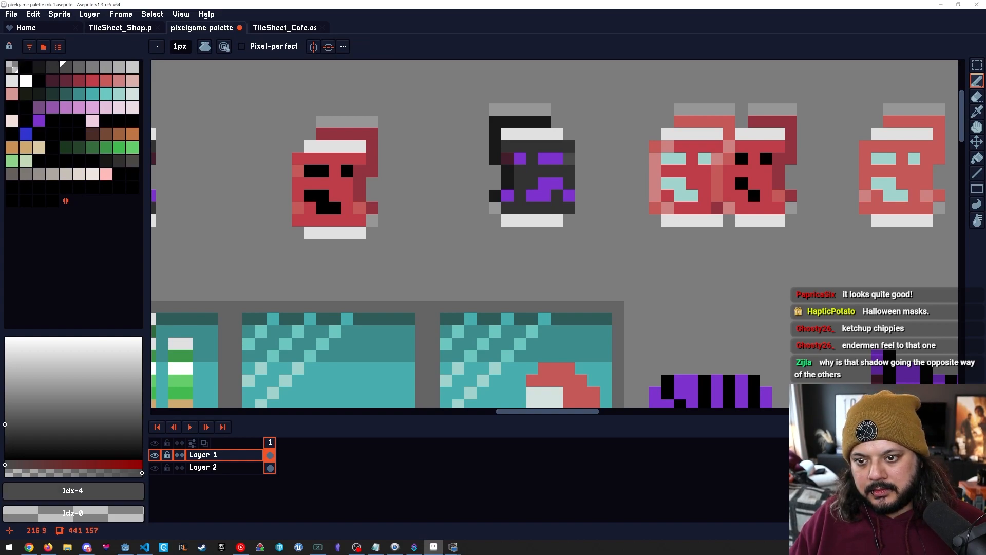
click(555, 207)
drag(508, 159, 522, 196)
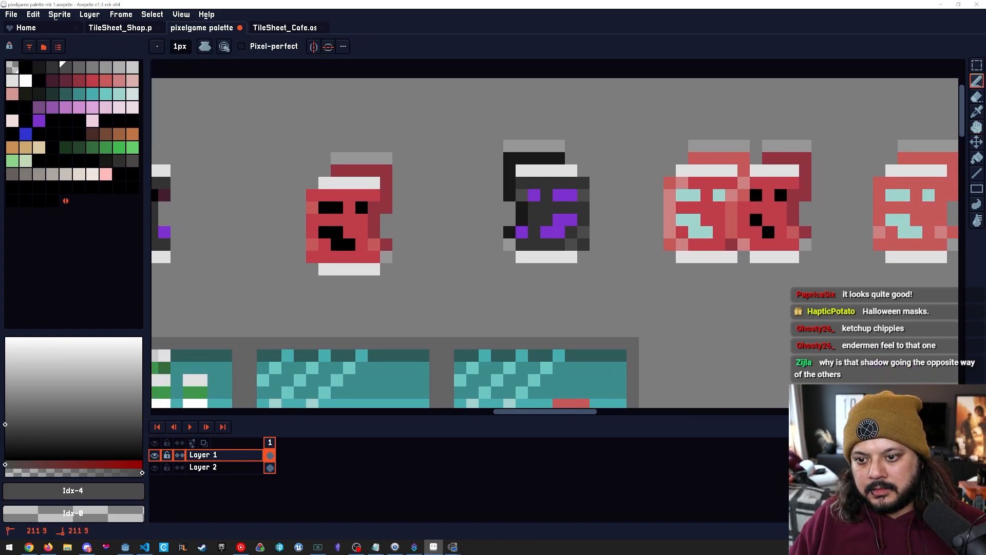
scroll(559, 269, down, 4)
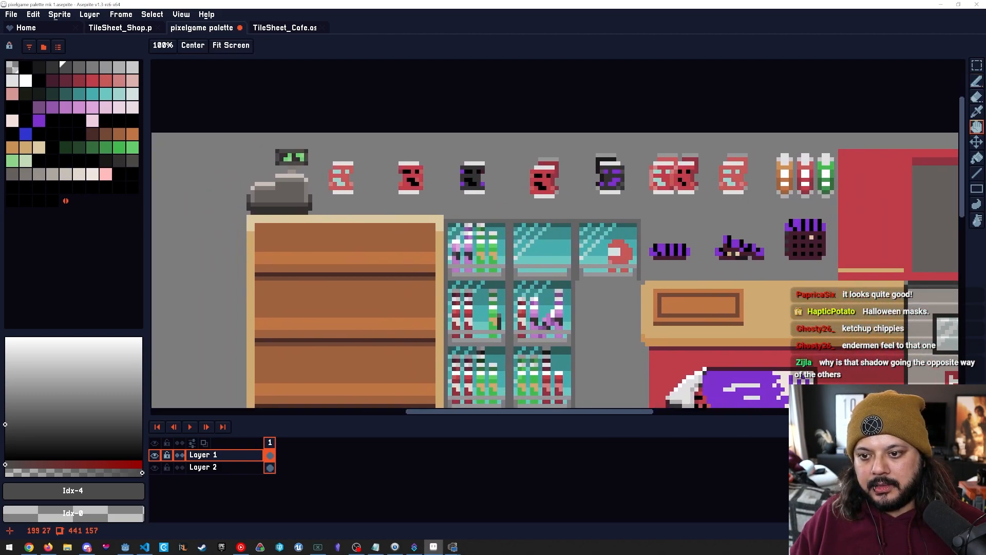
scroll(568, 188, up, 4)
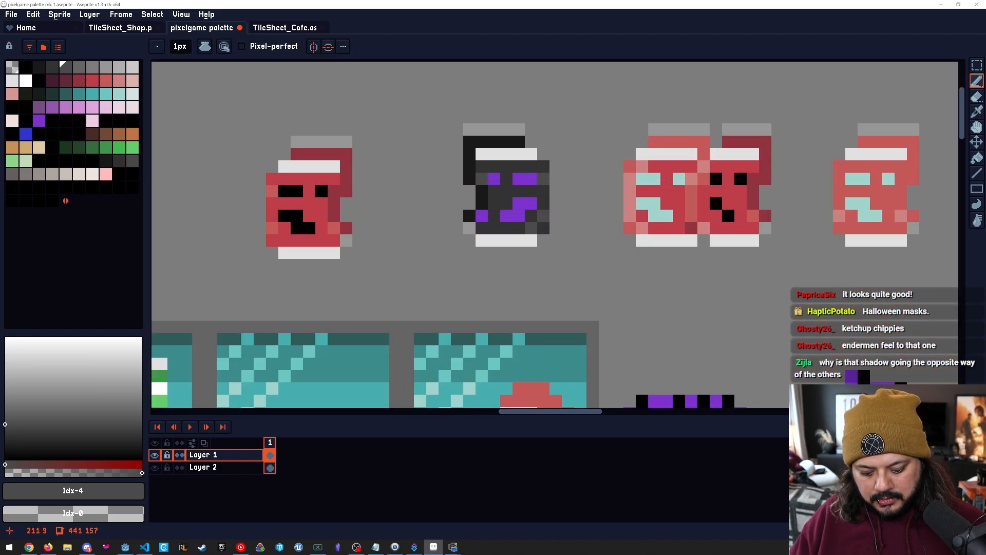
Adjust the grey highlight pixels along the dark item's right edge using Idx-3 and Idx-4.
key(bracketleft)
key(bracketleft)
key(bracketleft)
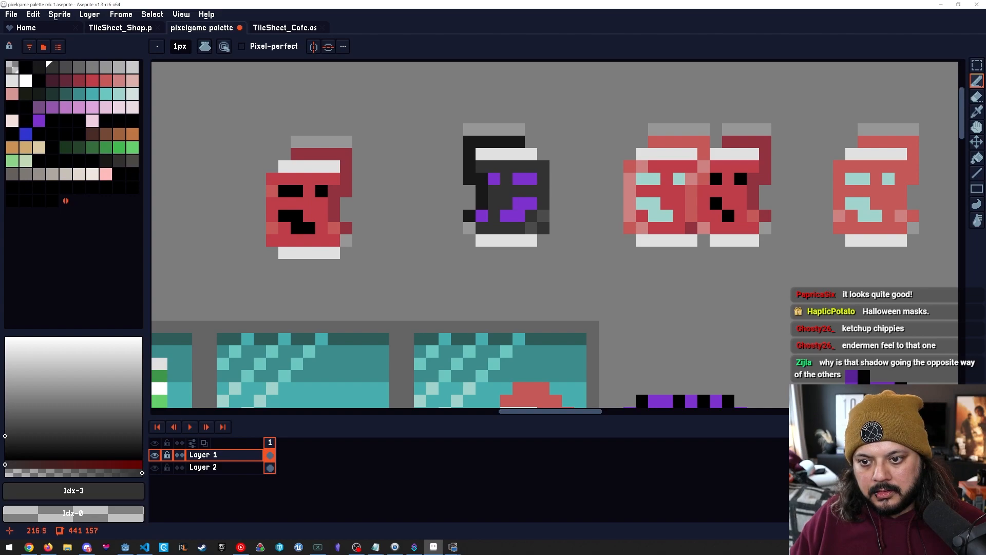
key(bracketright)
key(bracketright)
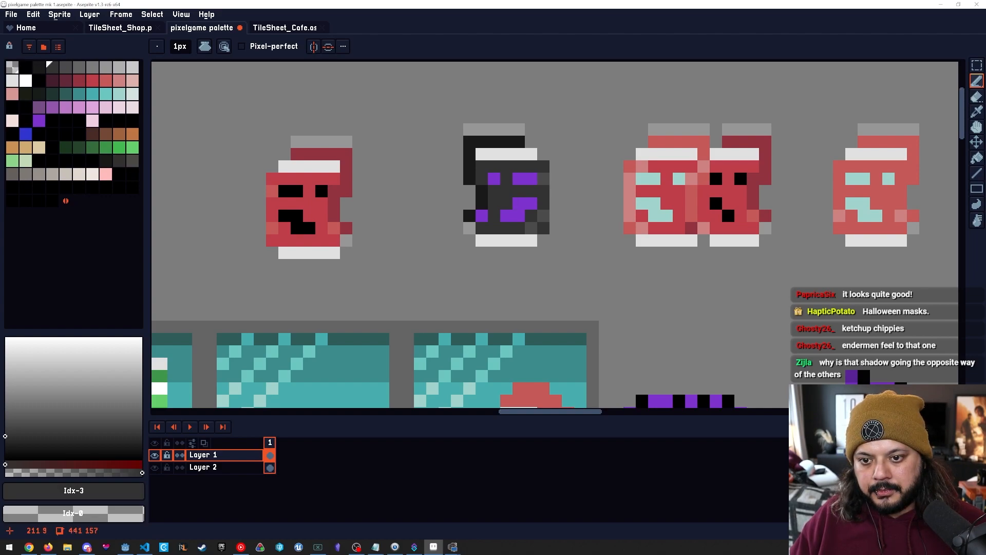
key(bracketright)
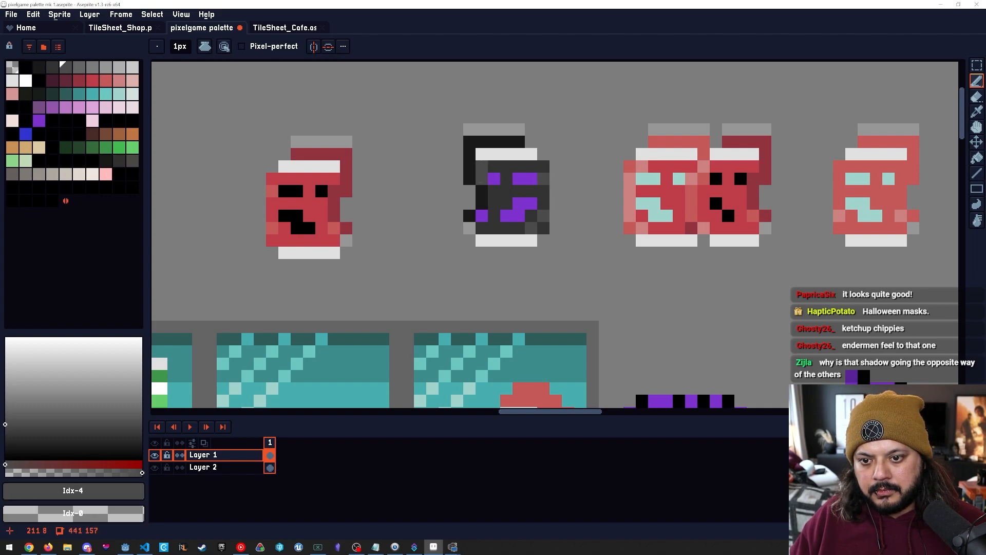
key(bracketleft)
drag(547, 268, 549, 278)
scroll(550, 276, down, 4)
scroll(549, 277, up, 4)
Retouch the tilted dark item's right-edge pixel at eye level with grey Idx-3, sampled from the item.
key(b)
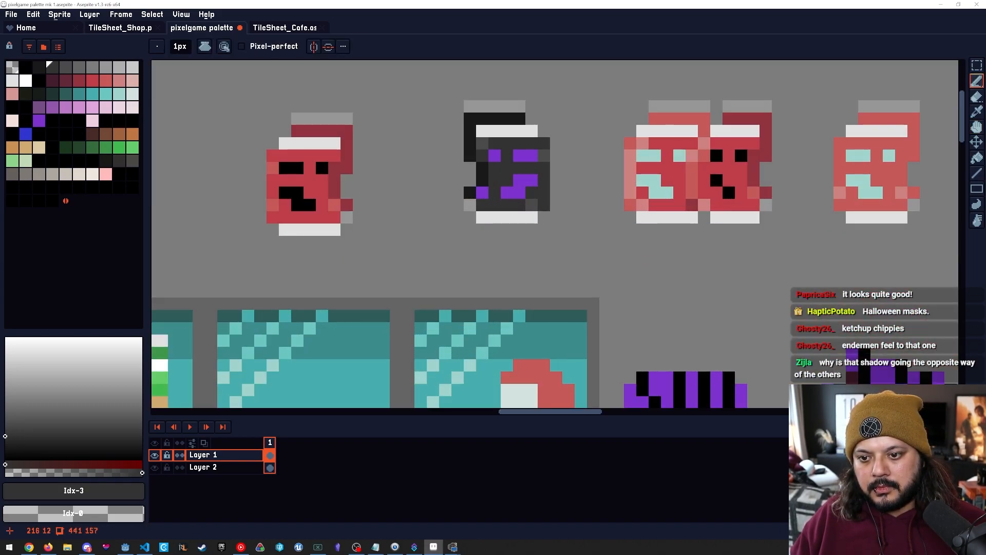
alt+click(544, 205)
alt+click(544, 193)
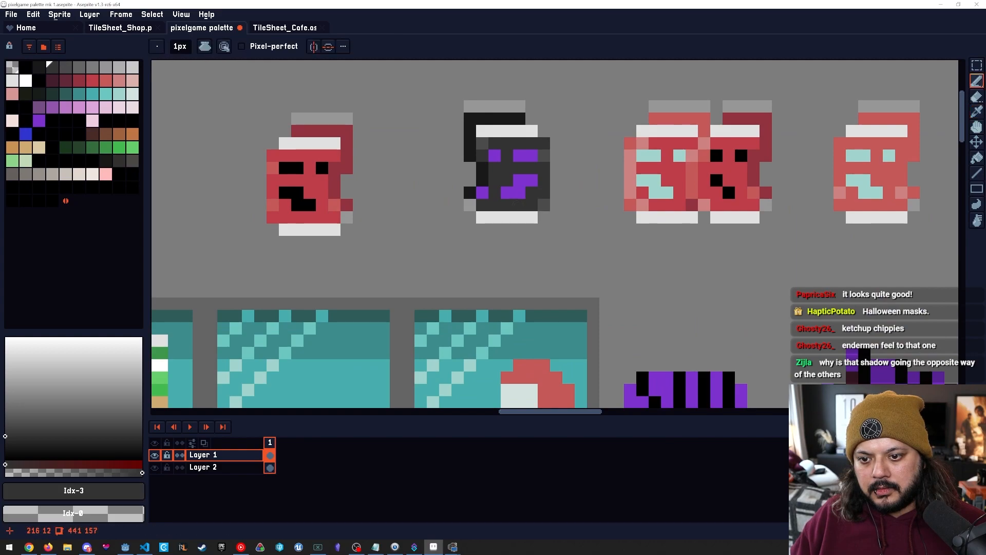
scroll(530, 218, down, 3)
mouse_move(481, 246)
mouse_down()
mouse_move(545, 262)
mouse_move(544, 279)
mouse_up()
scroll(576, 212, up, 3)
alt+click(631, 289)
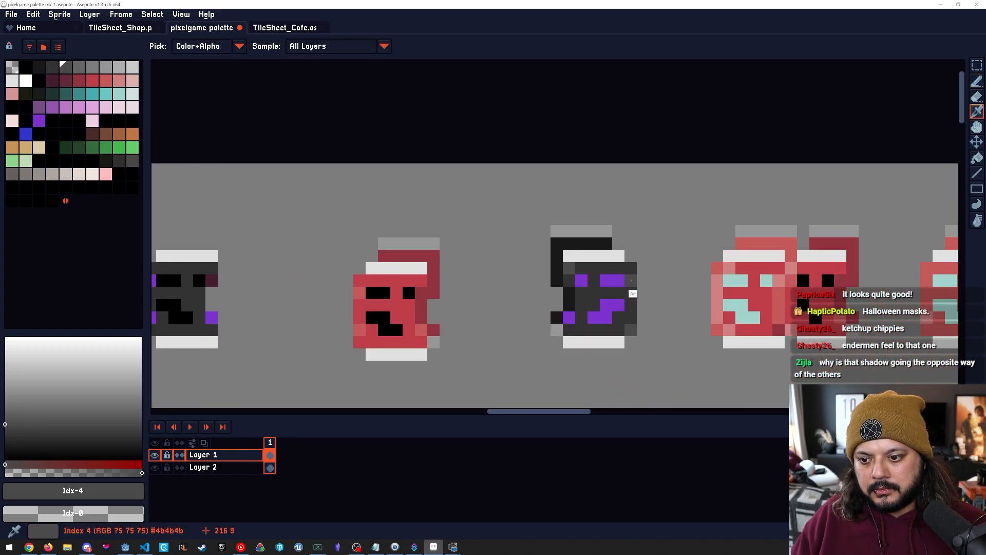
alt+click(631, 303)
click(631, 281)
Copy the tilted dark item's purple-marked front onto the upright dark item, flip it horizontally and align it.
scroll(612, 257, down, 5)
drag(529, 352, 523, 273)
scroll(605, 191, up, 3)
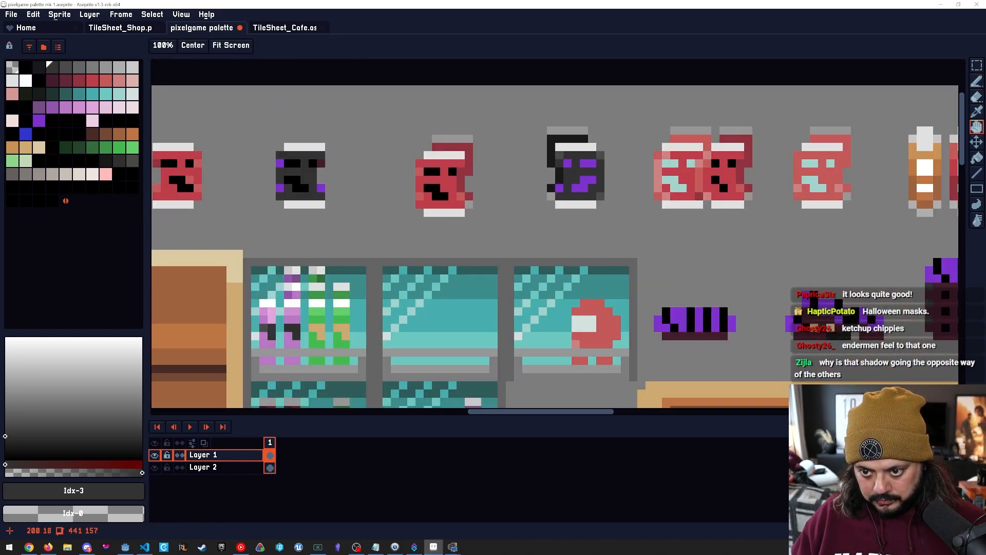
drag(469, 229, 583, 233)
key(m)
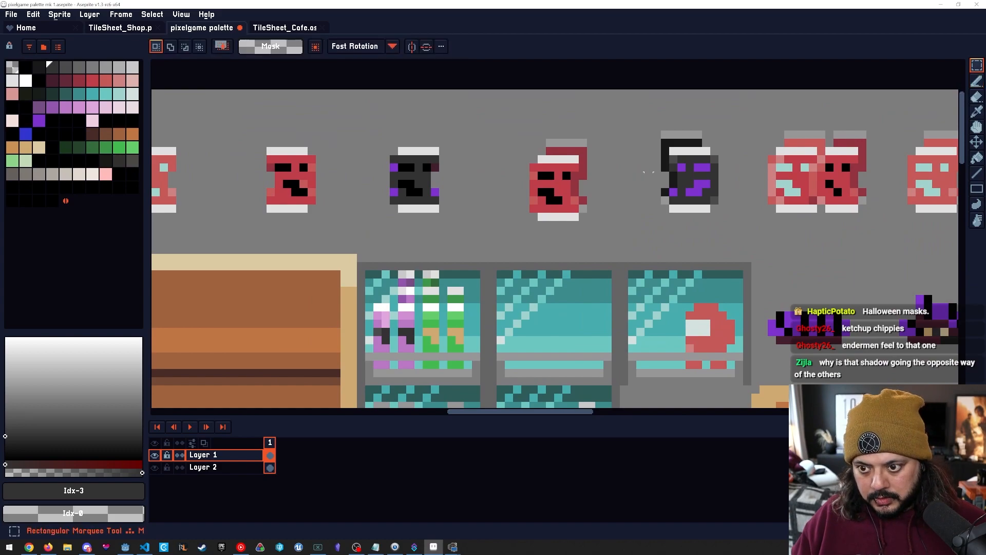
mouse_move(669, 147)
mouse_down()
mouse_move(696, 174)
mouse_move(711, 213)
mouse_move(451, 197)
mouse_move(425, 206)
mouse_up()
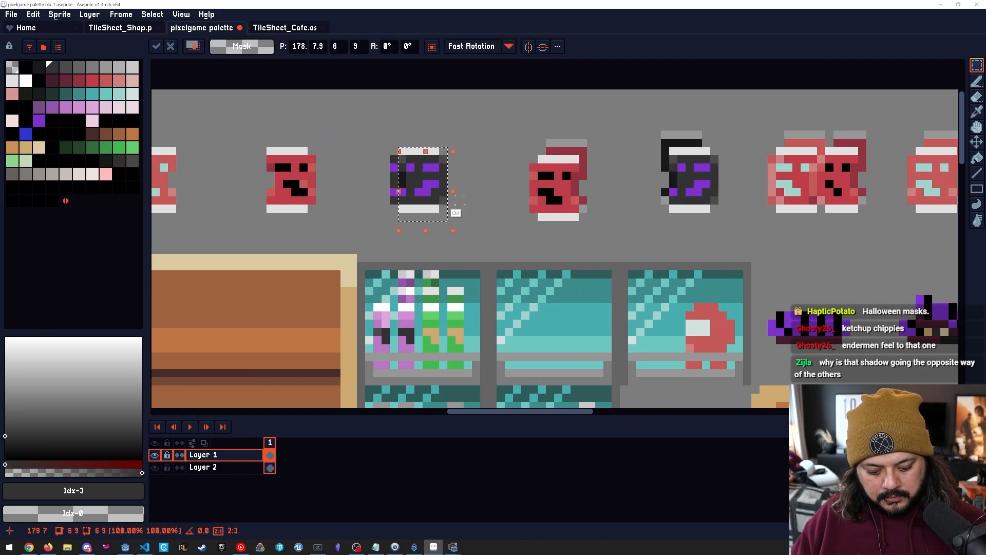
key(Return)
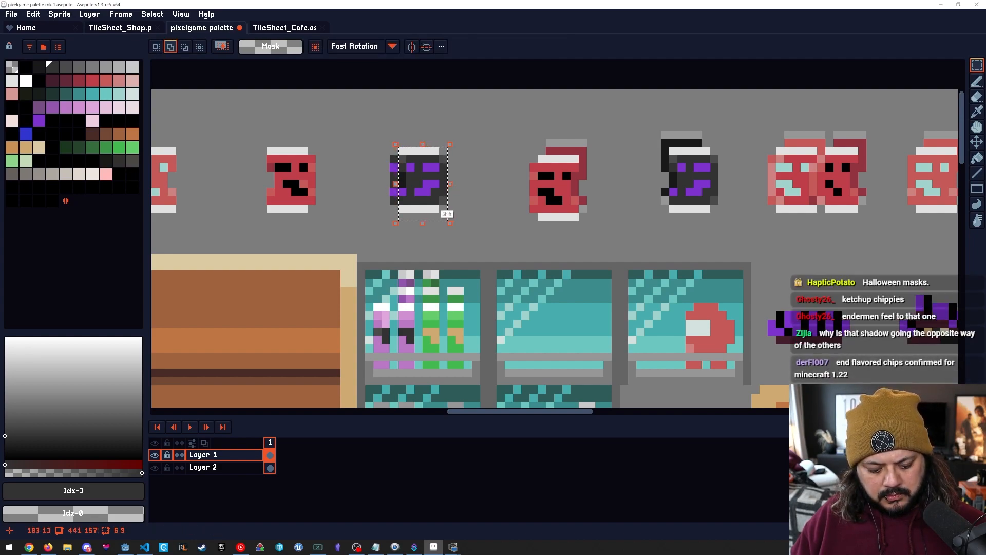
key(shift+h)
mouse_move(442, 202)
mouse_down()
mouse_move(467, 202)
mouse_move(434, 202)
mouse_up()
key(ctrl+d)
key(e)
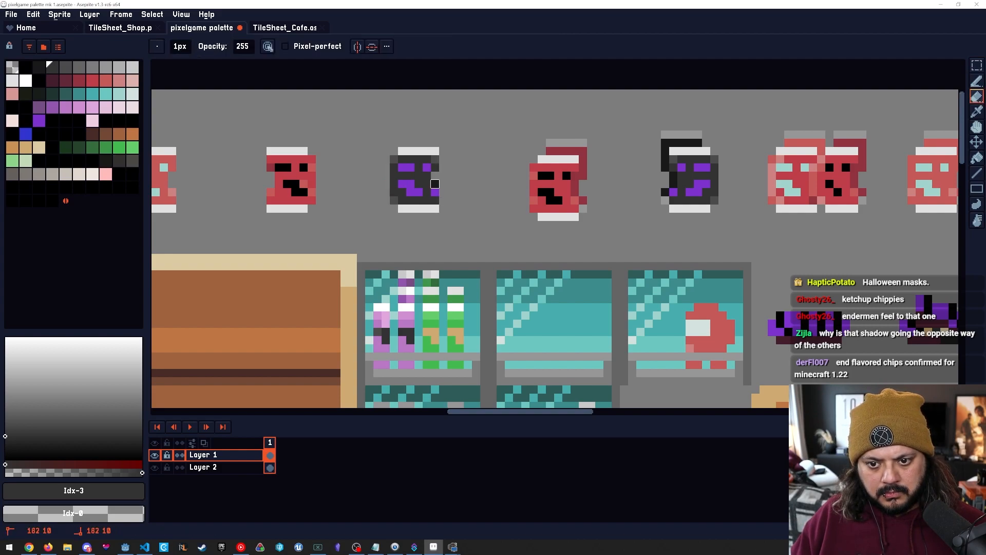
Fill the teal eye and mouth marks of the pink item beside the cash register with black Idx-98, and save the file.
key(h)
scroll(434, 175, down, 3)
mouse_move(499, 233)
mouse_down()
mouse_move(480, 236)
mouse_move(514, 227)
mouse_up()
scroll(457, 195, up, 3)
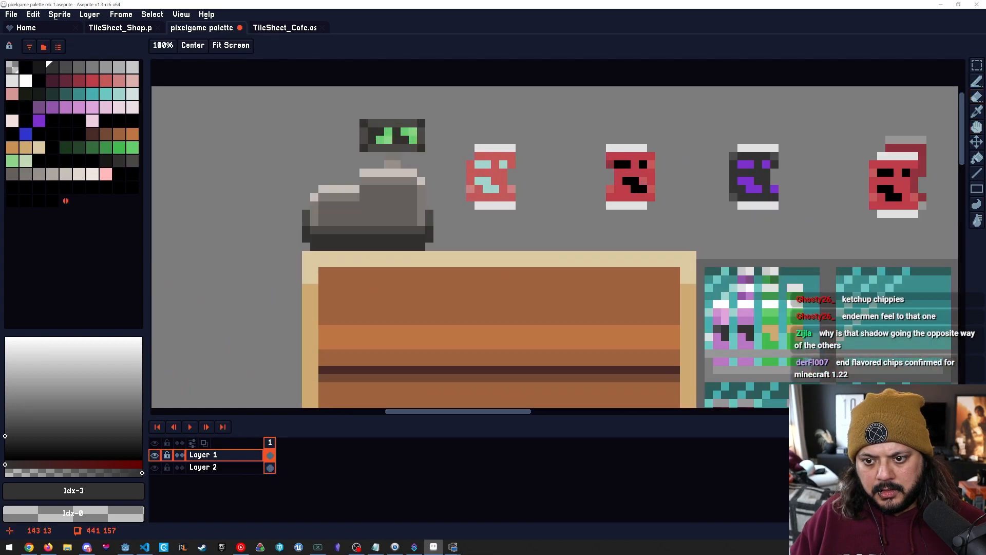
key(i)
click(635, 181)
key(g)
click(488, 187)
click(483, 165)
click(504, 165)
key(h)
drag(616, 175, 418, 166)
scroll(496, 155, down, 5)
mouse_move(491, 211)
mouse_down()
mouse_move(457, 189)
mouse_move(419, 203)
mouse_move(487, 191)
mouse_up()
key(g)
key(ctrl+s)
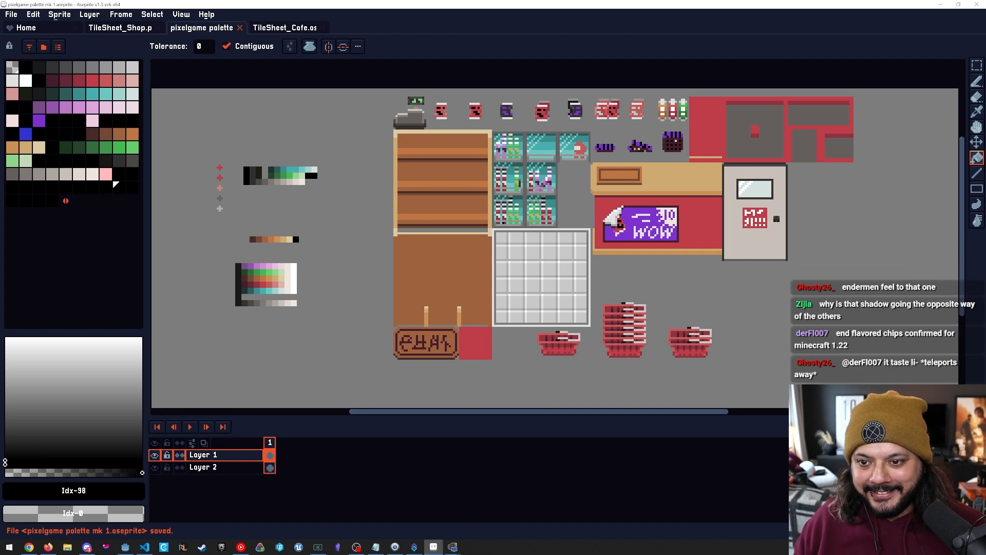
scroll(558, 180, up, 2)
scroll(527, 183, up, 1)
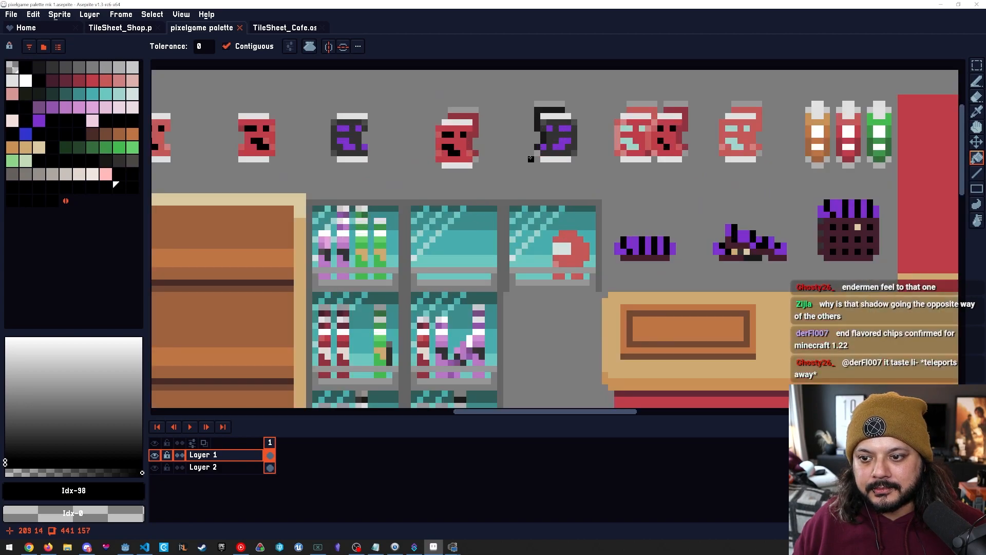
drag(531, 159, 532, 164)
key(m)
drag(445, 114, 494, 175)
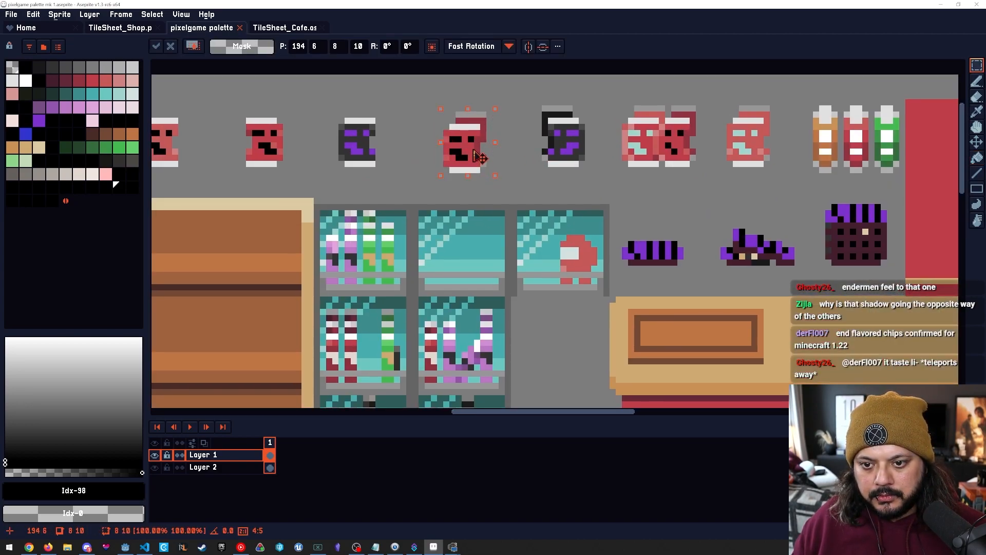
click(407, 167)
scroll(395, 180, down, 3)
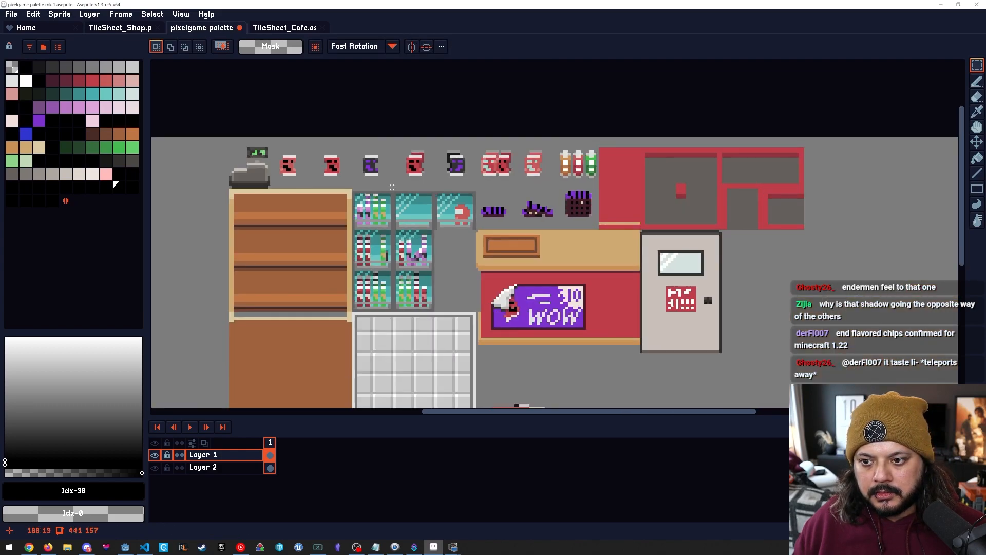
Save the recoloured palette file with the whole tile sheet in view.
scroll(392, 187, down, 2)
scroll(406, 197, up, 1)
key(ctrl+s)
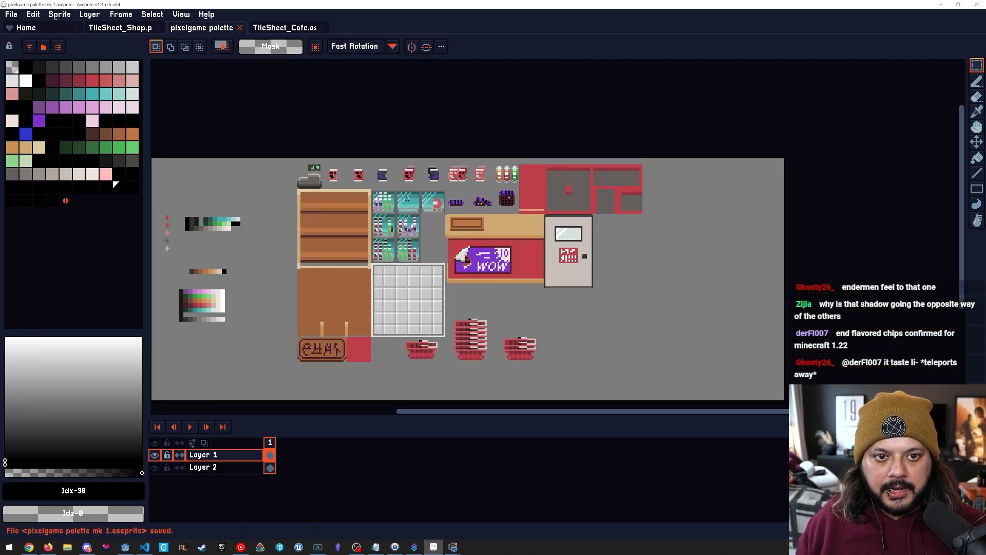
drag(465, 274, 449, 253)
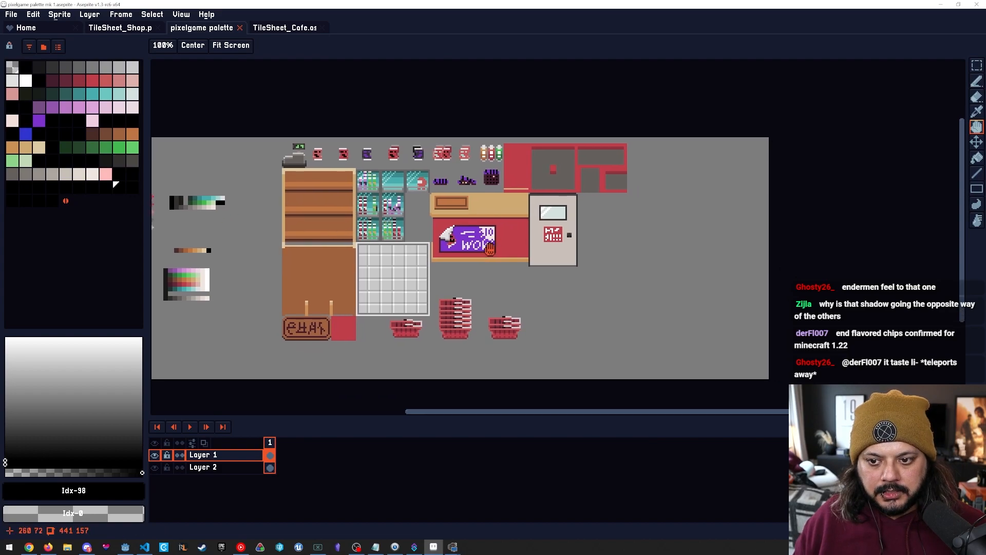
Compare the original TileSheet_Shop.png with the recoloured tile sheet in the palette file.
click(131, 29)
scroll(604, 249, down, 2)
scroll(604, 249, up, 2)
scroll(604, 249, down, 1)
drag(604, 249, 596, 238)
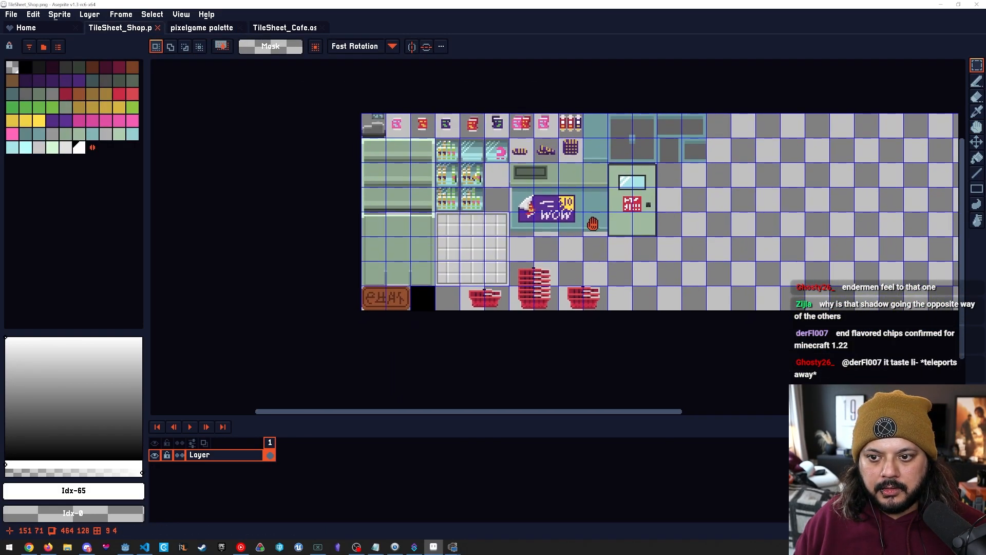
scroll(596, 239, up, 1)
drag(548, 202, 548, 207)
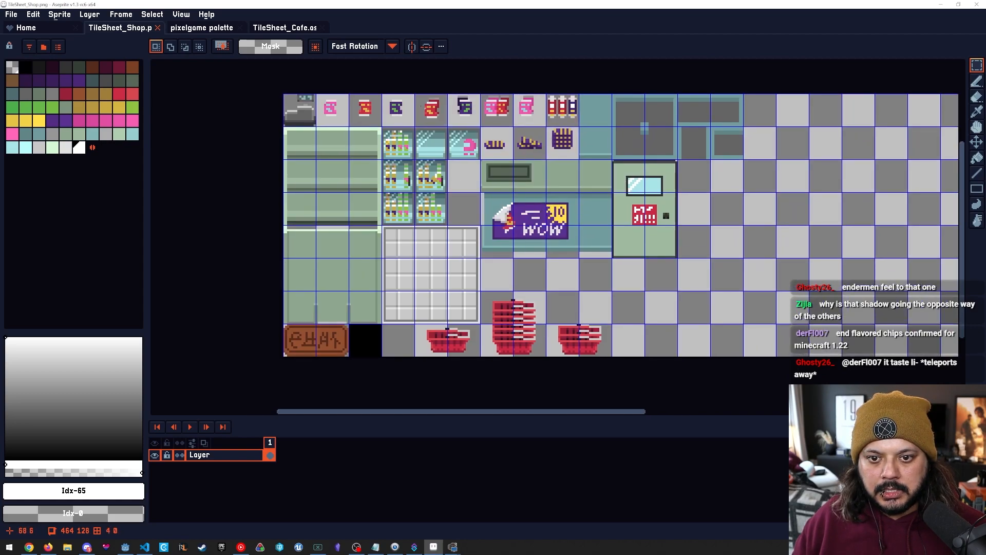
click(286, 29)
click(202, 27)
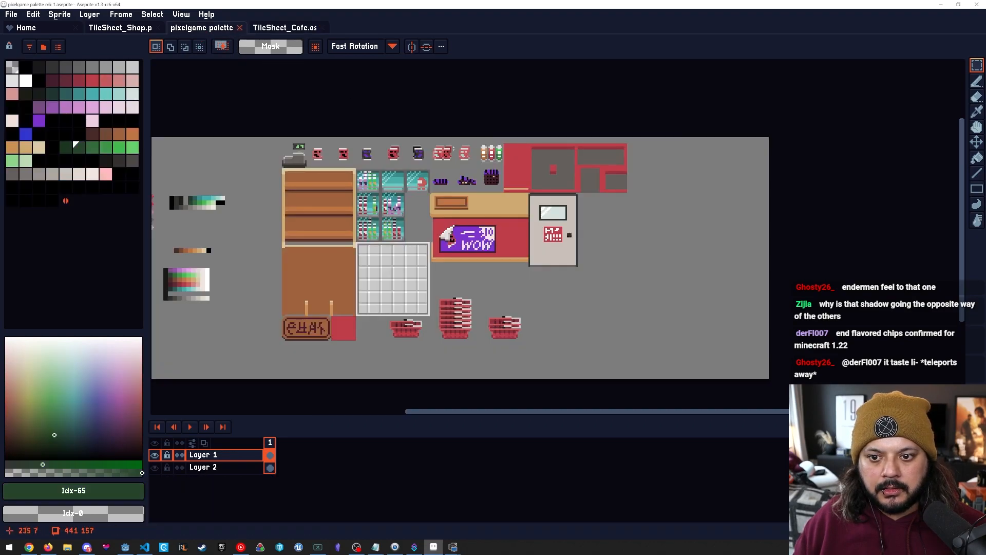
scroll(284, 177, up, 2)
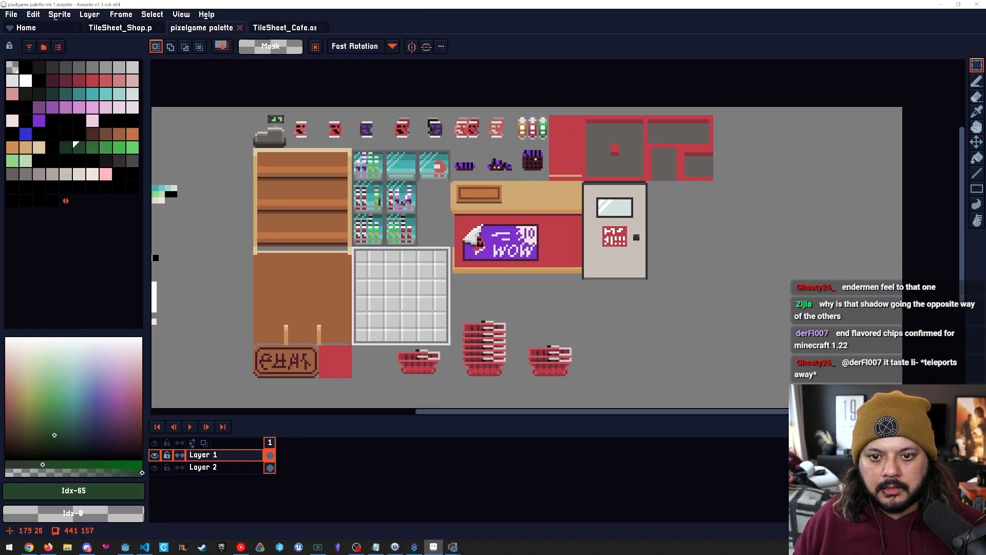
click(121, 28)
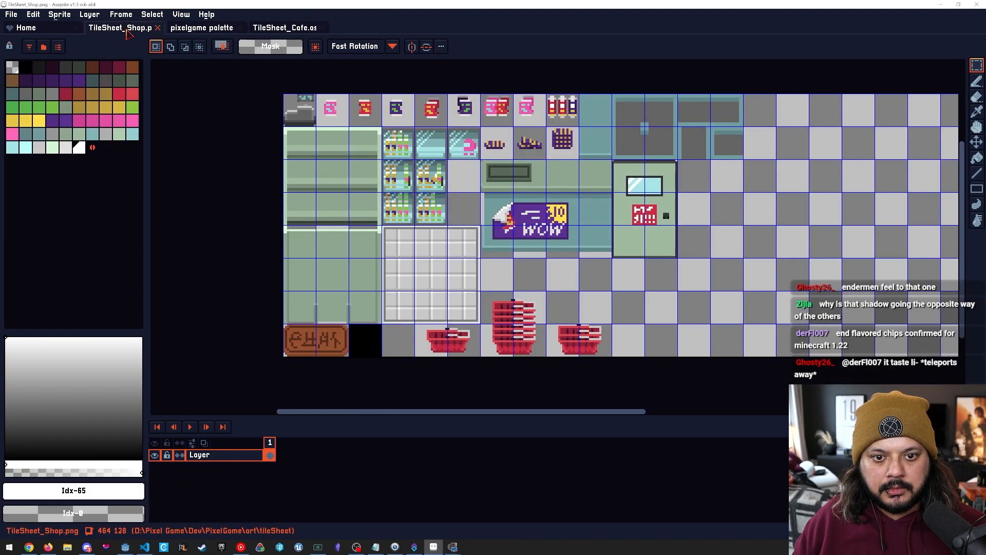
click(204, 29)
scroll(294, 134, down, 1)
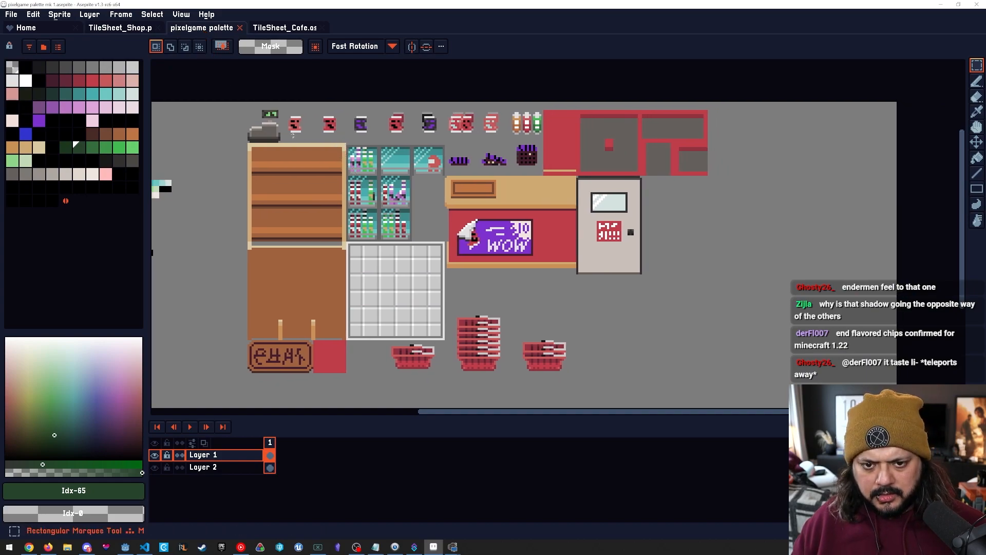
Copy the whole recoloured tile sheet and paste it onto a new layer in TileSheet_Shop.png, aligned over the old tiles.
drag(250, 103, 707, 370)
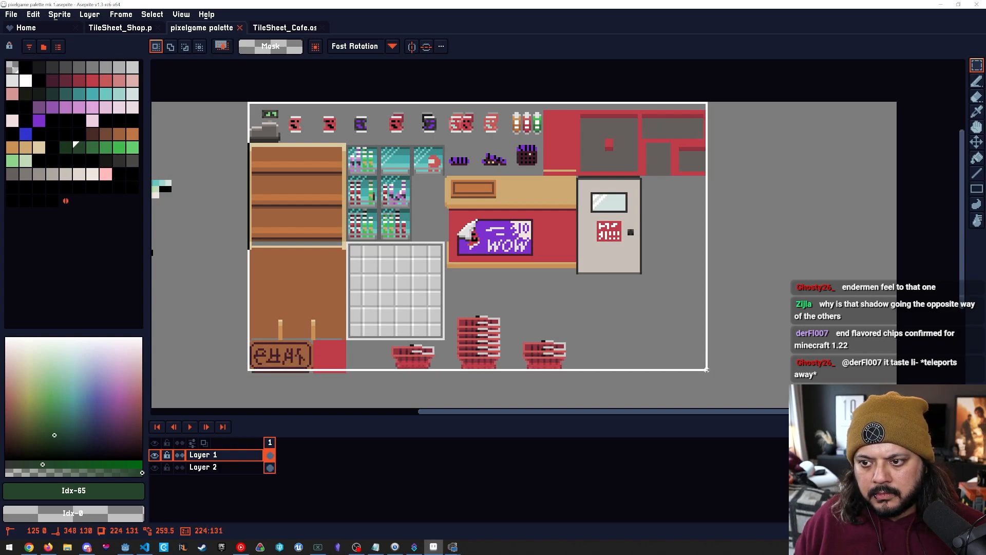
key(ctrl+shift+Tab)
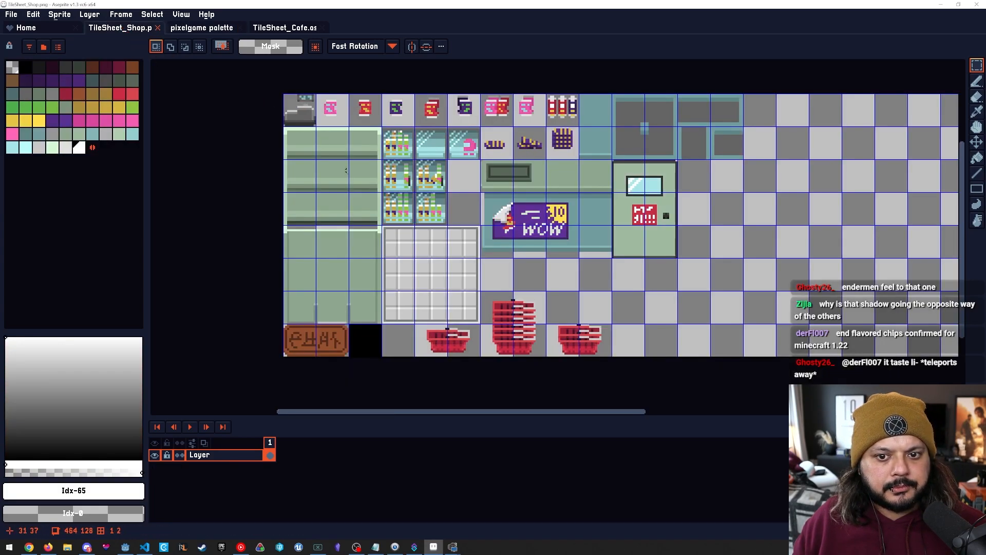
key(shift+n)
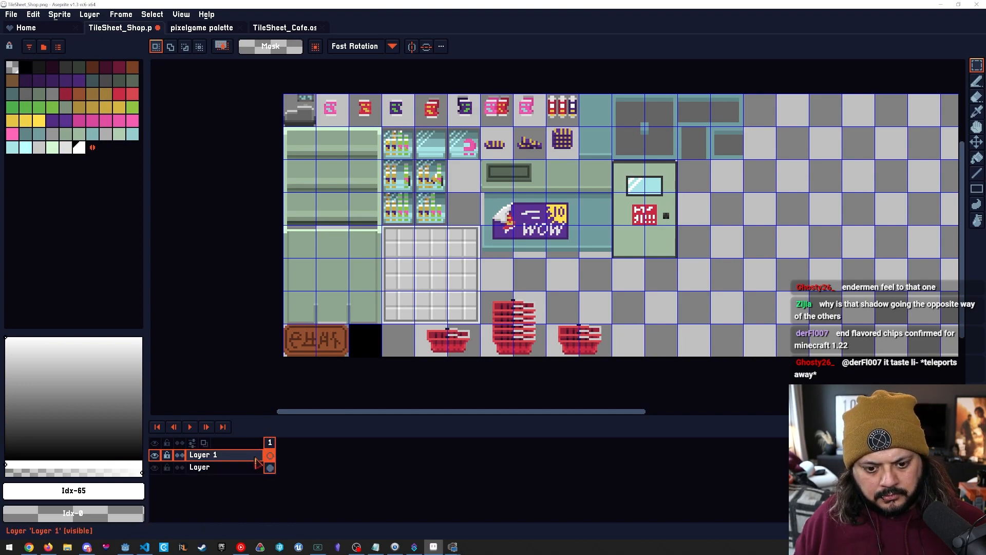
key(ctrl+v)
drag(700, 213, 447, 205)
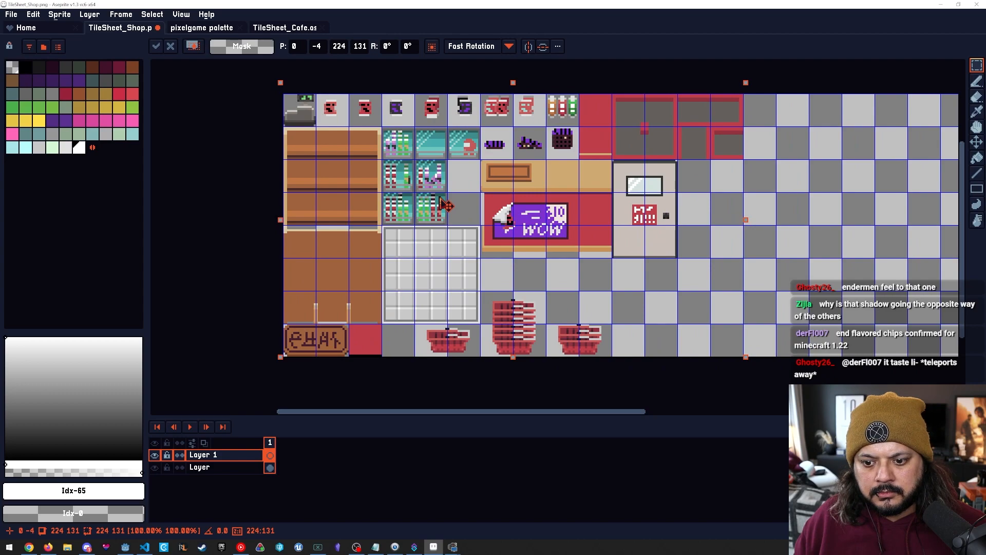
drag(390, 297, 390, 296)
click(395, 365)
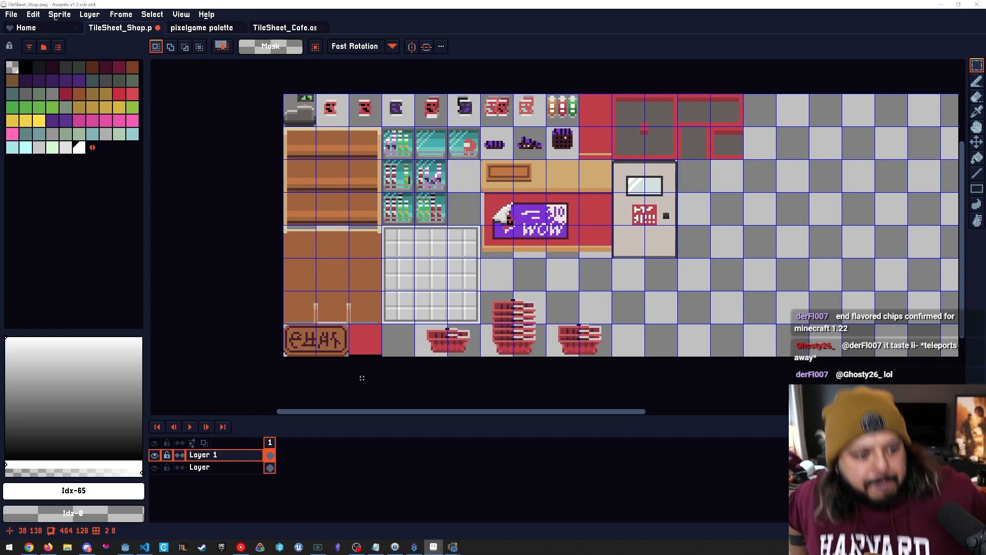
Activate the original layer, check the pasted tiles against the grid, and try to save TileSheet_Shop.png.
key(alt+Down)
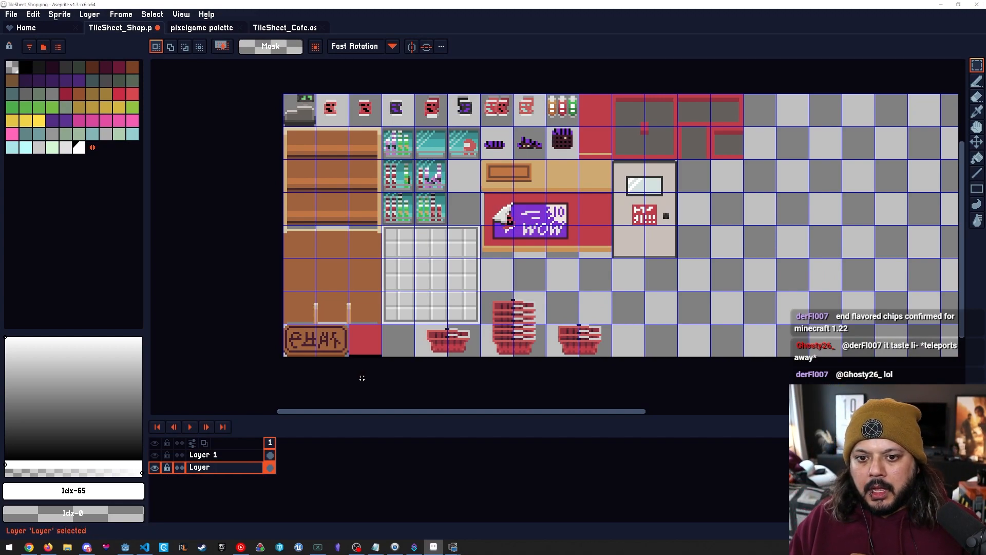
drag(306, 406, 321, 406)
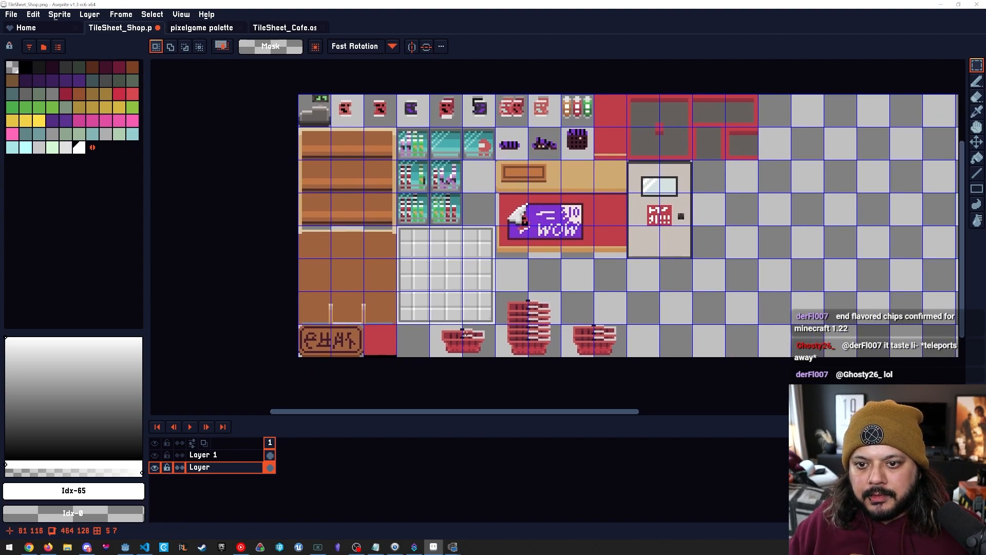
drag(521, 255, 490, 265)
drag(578, 230, 560, 213)
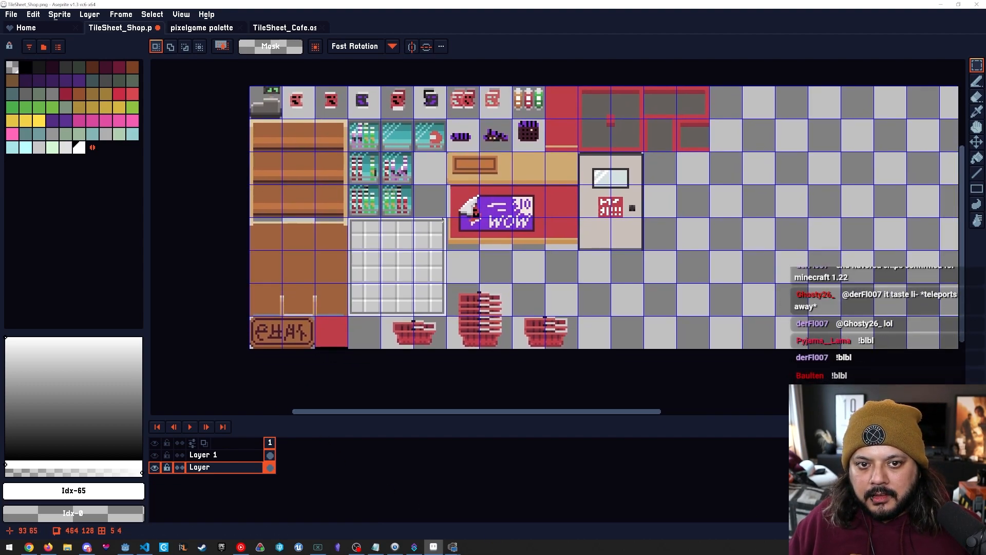
drag(427, 230, 447, 238)
key(ctrl+s)
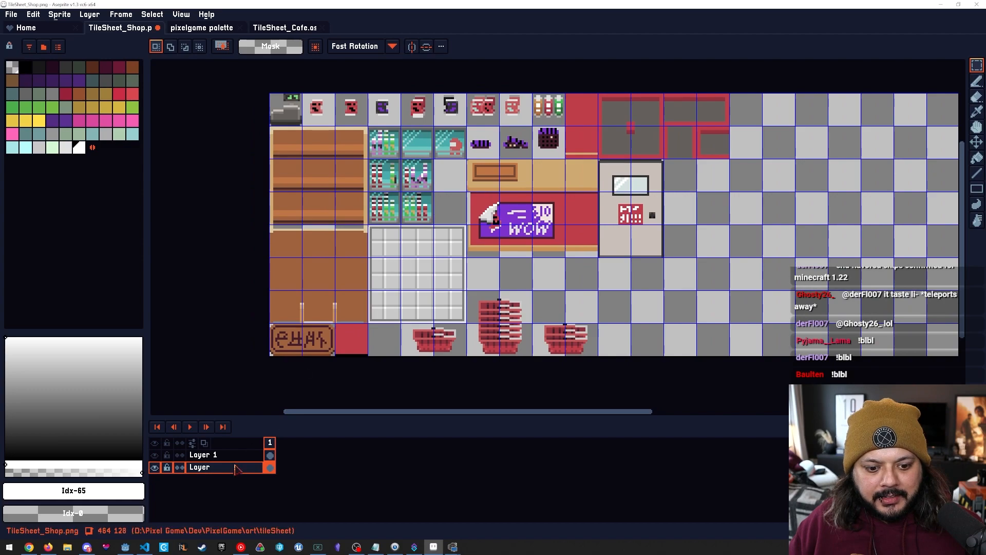
Switch to Godot and view the shop interior in the TestShop scene.
click(125, 547)
scroll(550, 227, up, 2)
drag(500, 243, 524, 240)
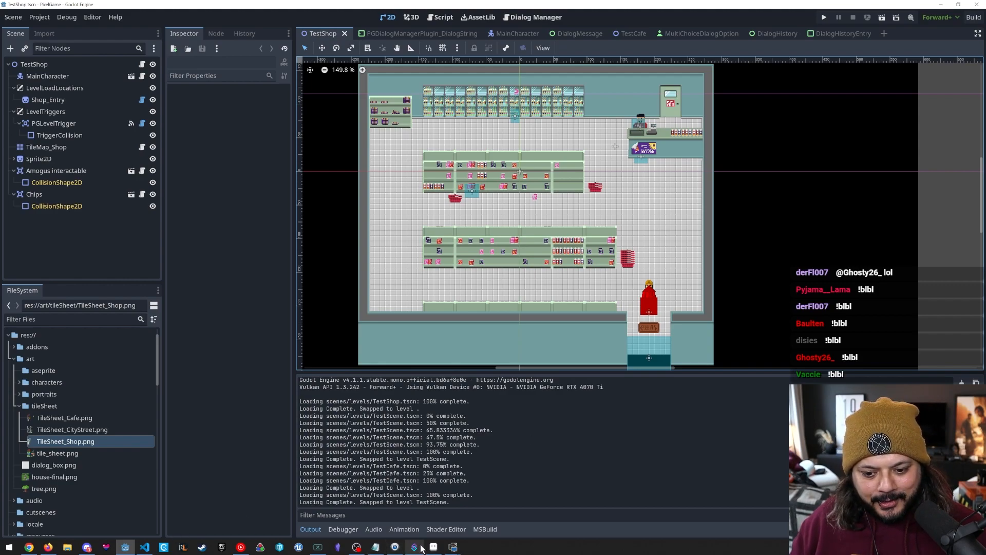
Save TileSheet_Shop.png in Aseprite and return to Godot to examine the recoloured TestShop scene.
click(433, 547)
key(ctrl+s)
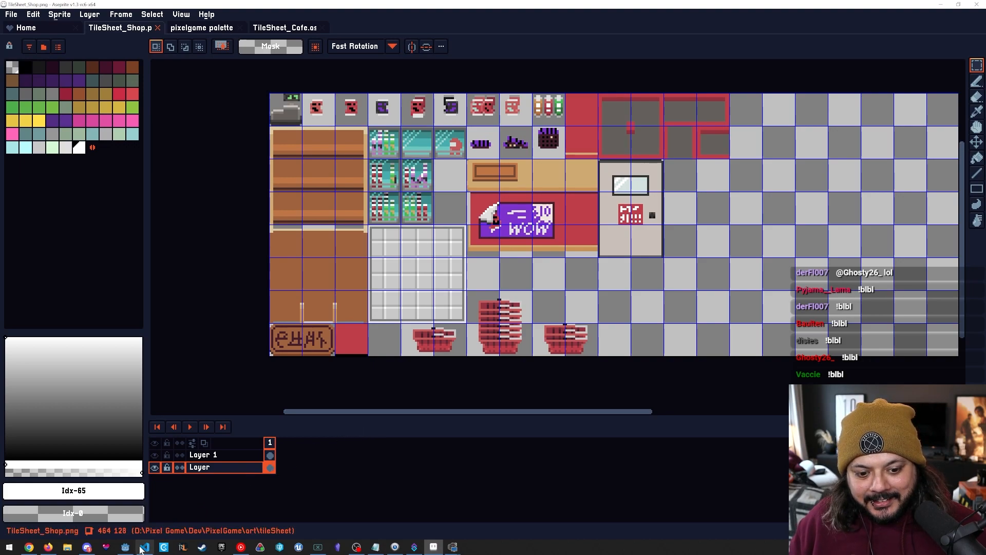
click(126, 548)
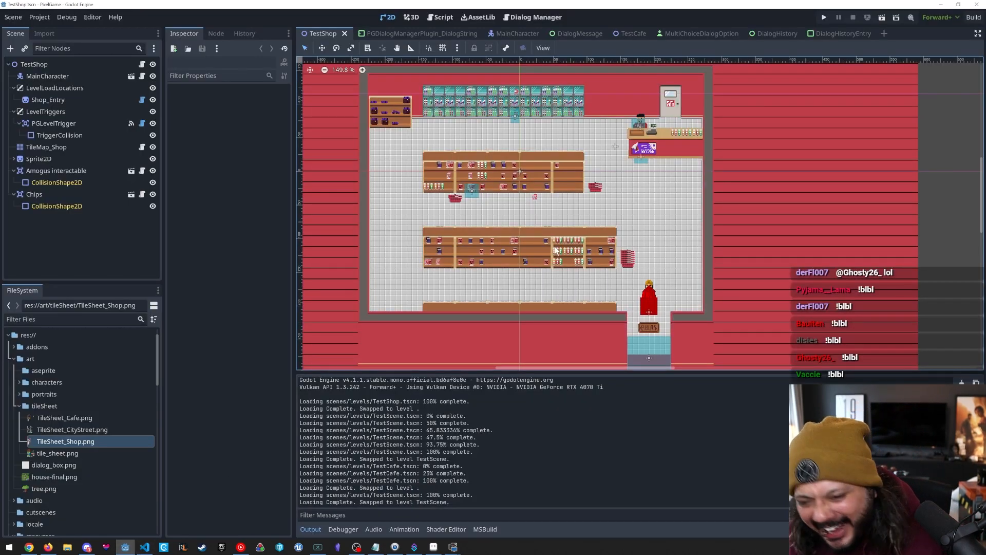
drag(570, 210, 623, 208)
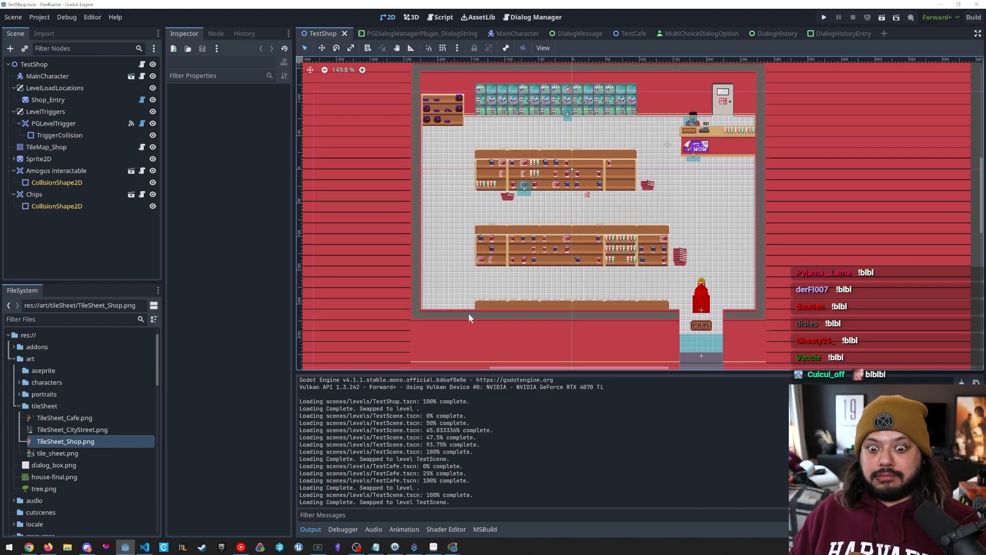
scroll(497, 289, up, 2)
scroll(499, 292, down, 4)
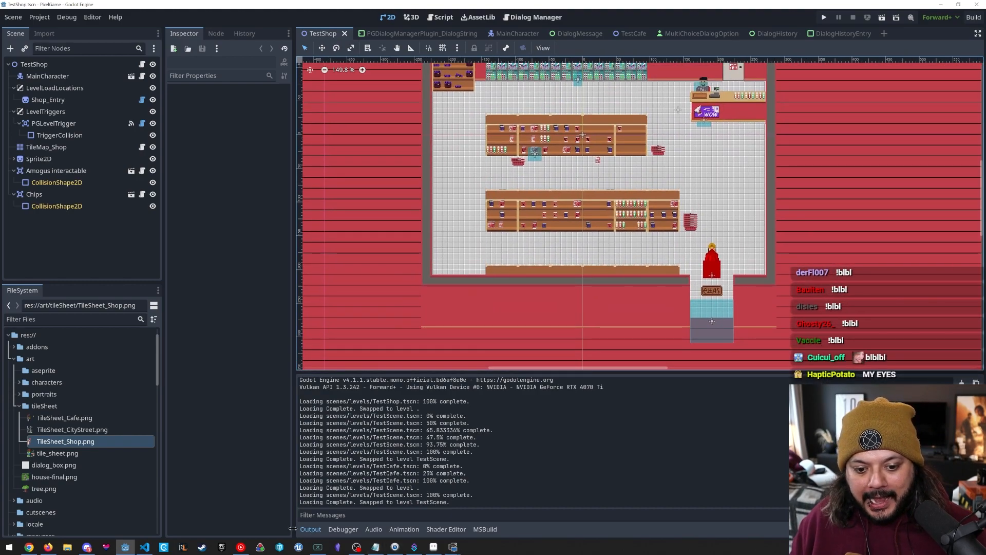
Switch to Aseprite and try to fill the plain red tile beside the doormat with black on the original layer.
click(433, 548)
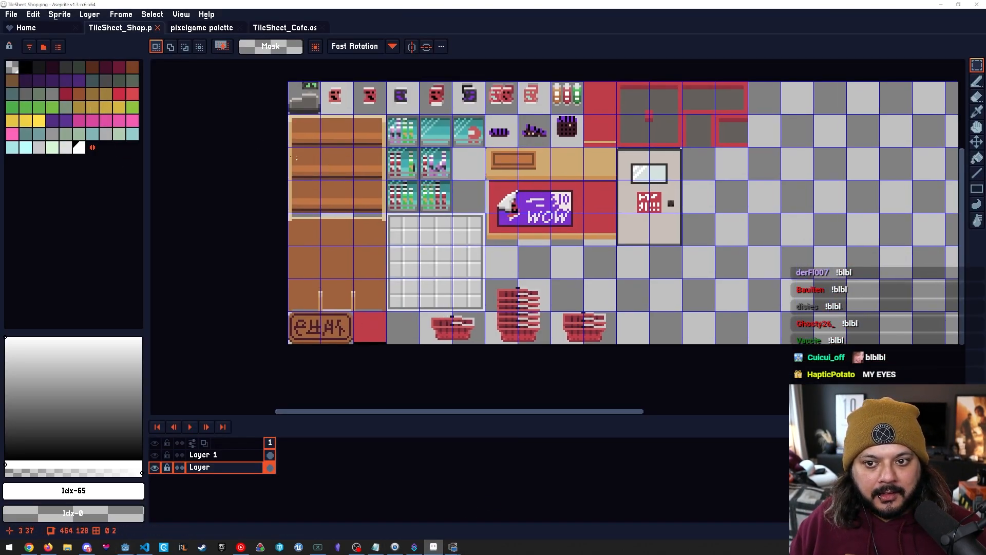
click(59, 14)
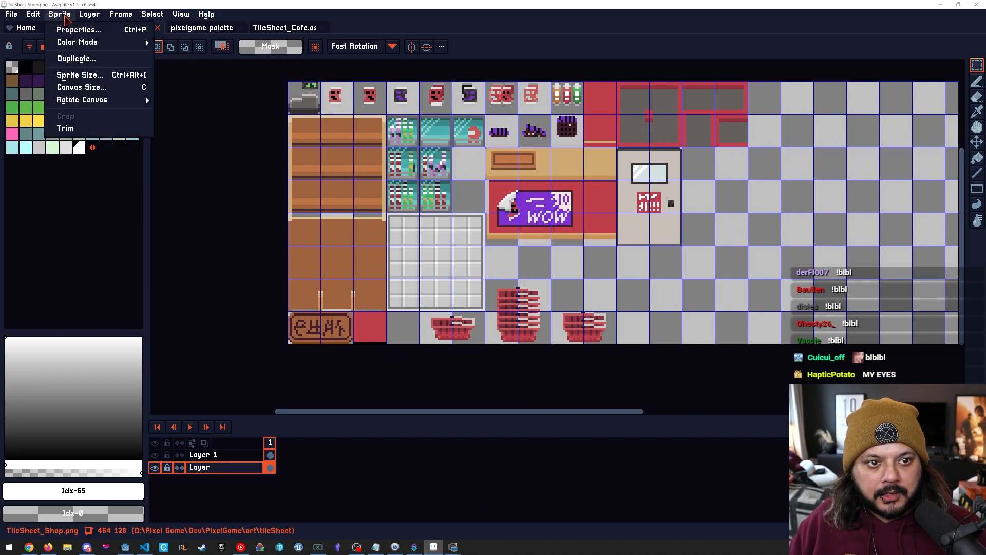
mouse_move(102, 42)
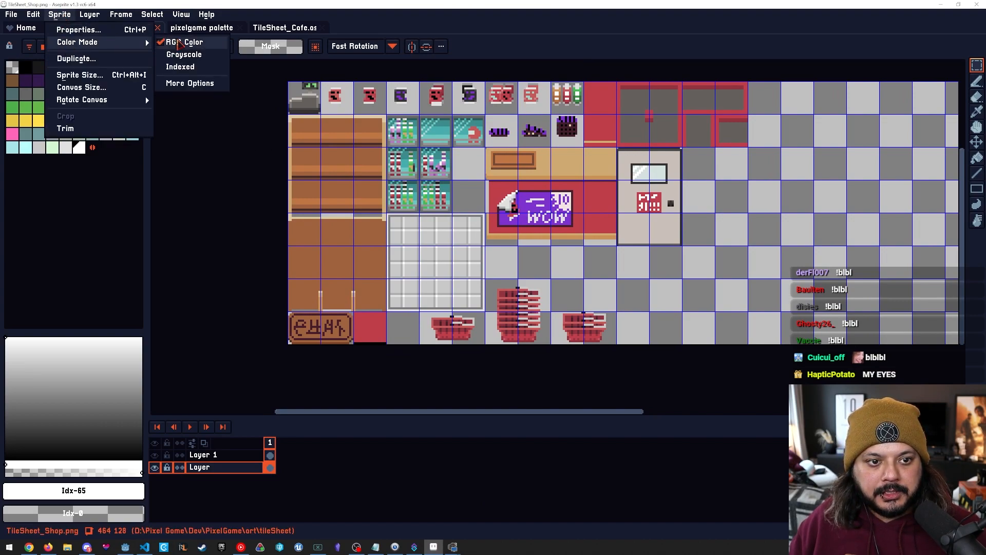
click(310, 21)
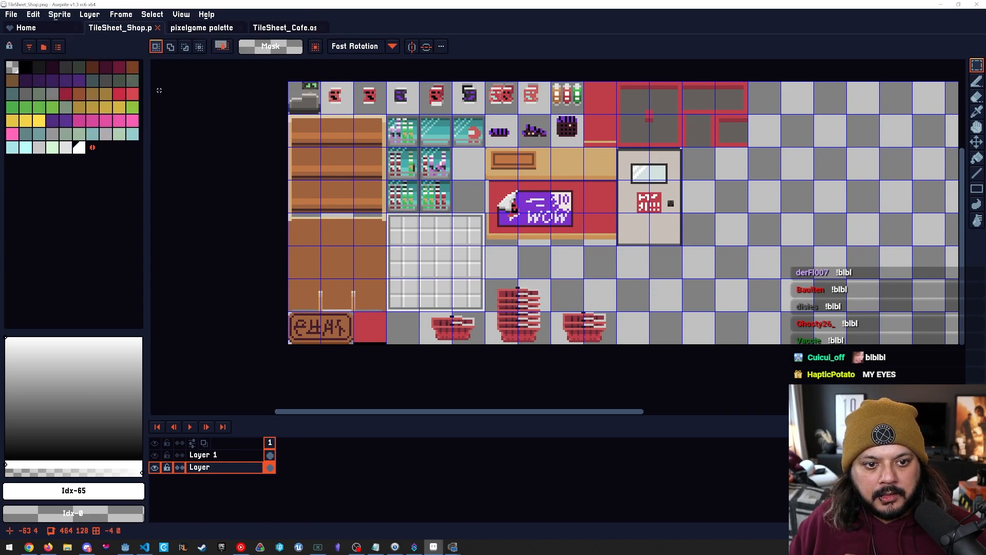
click(25, 66)
key(g)
click(377, 333)
key(ctrl+s)
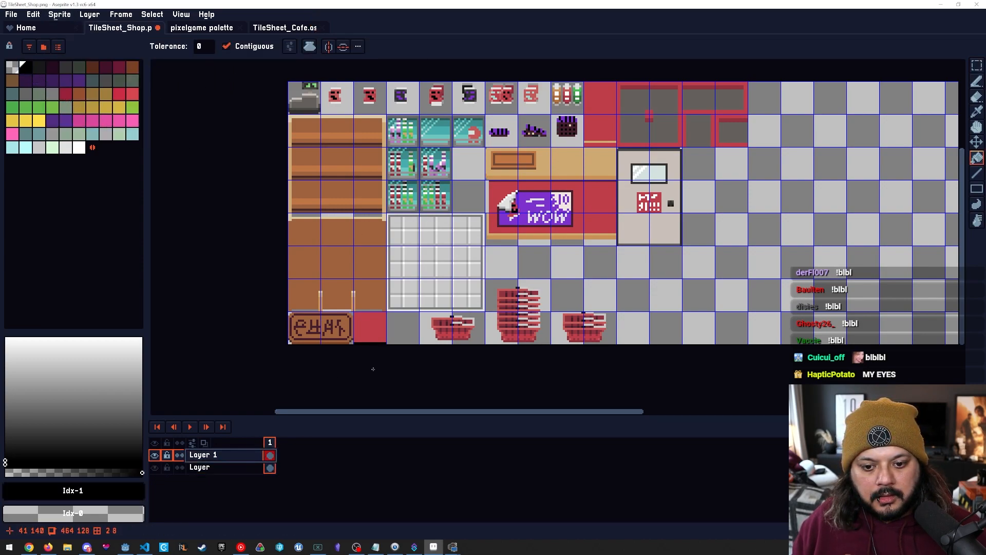
Activate Layer 1, fill the plain red tile beside the doormat with black, and save TileSheet_Shop.png.
click(154, 467)
click(155, 467)
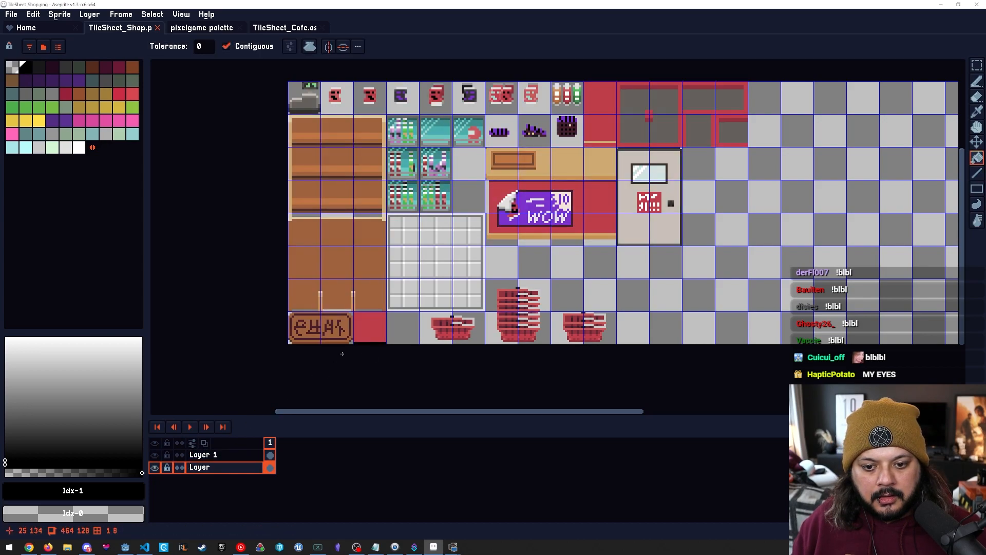
key(alt+Up)
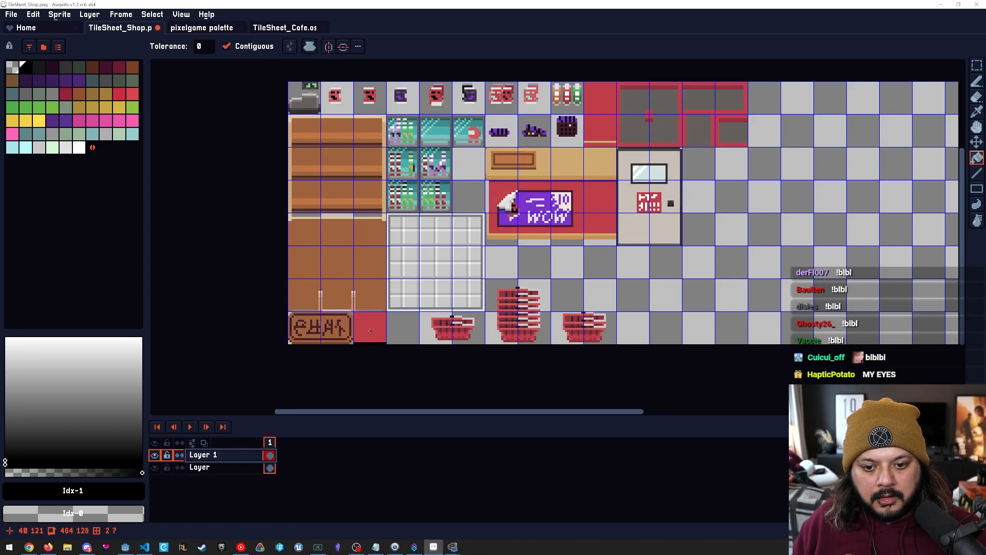
click(370, 330)
key(ctrl+s)
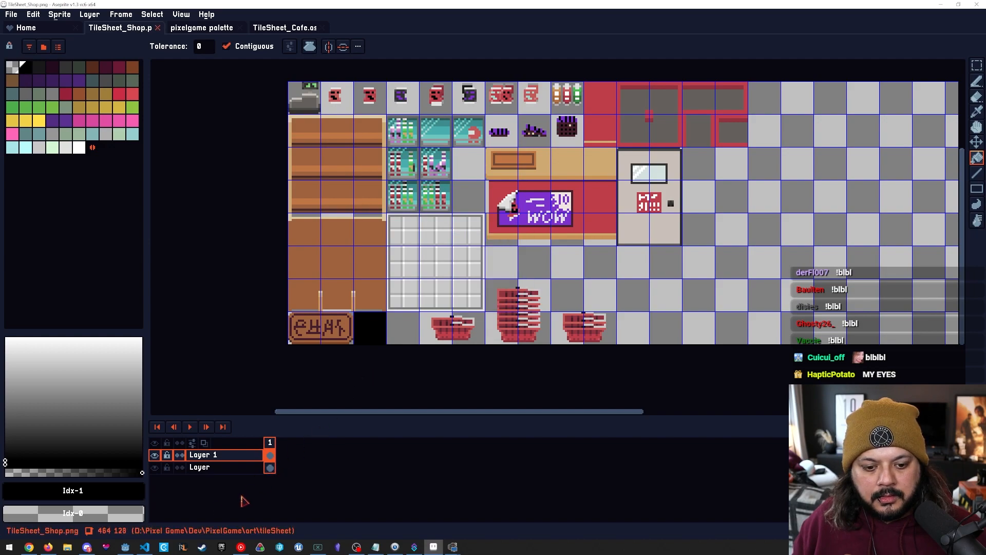
Switch to Godot and examine the TestShop scene's surroundings, walls, fridges, counter and shelves with the updated tiles.
click(125, 546)
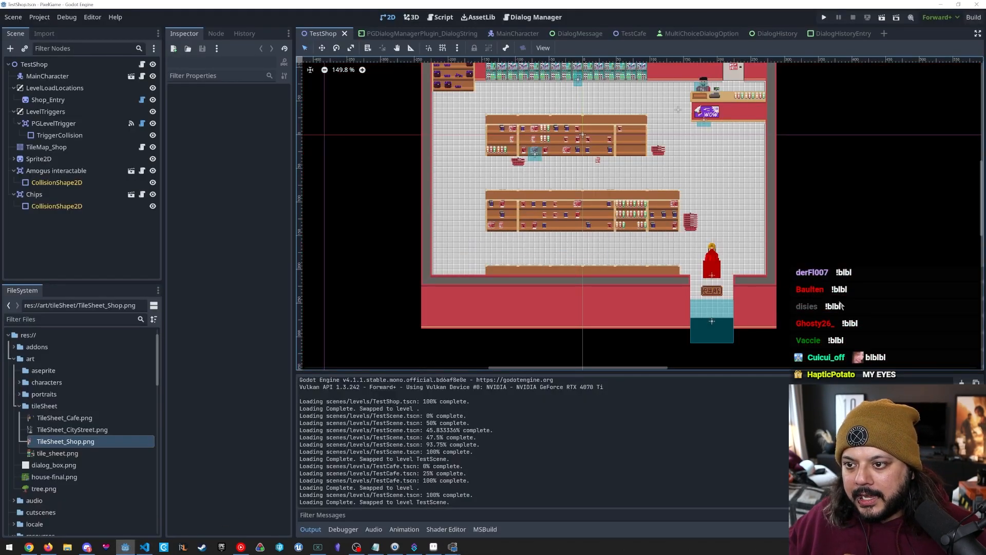
drag(823, 192, 713, 224)
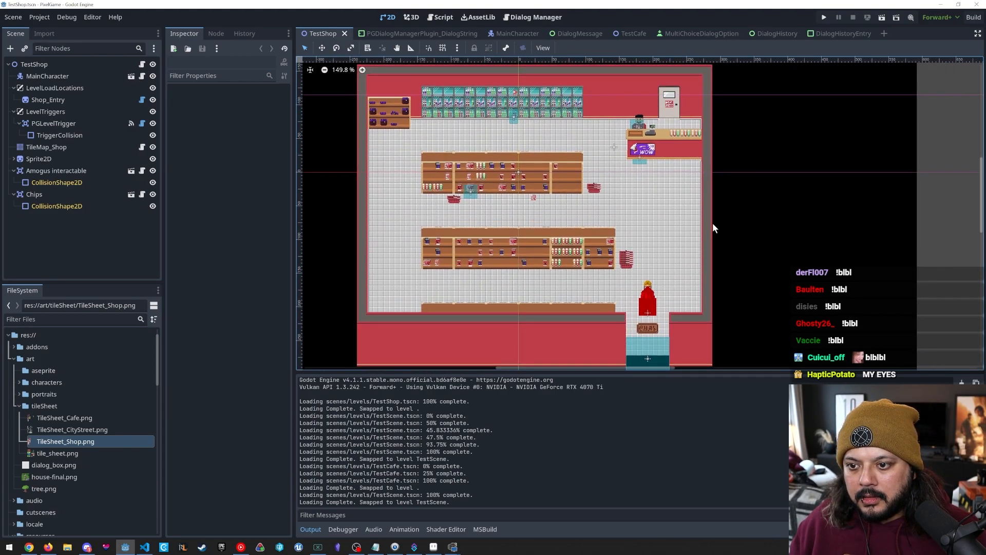
scroll(464, 166, up, 5)
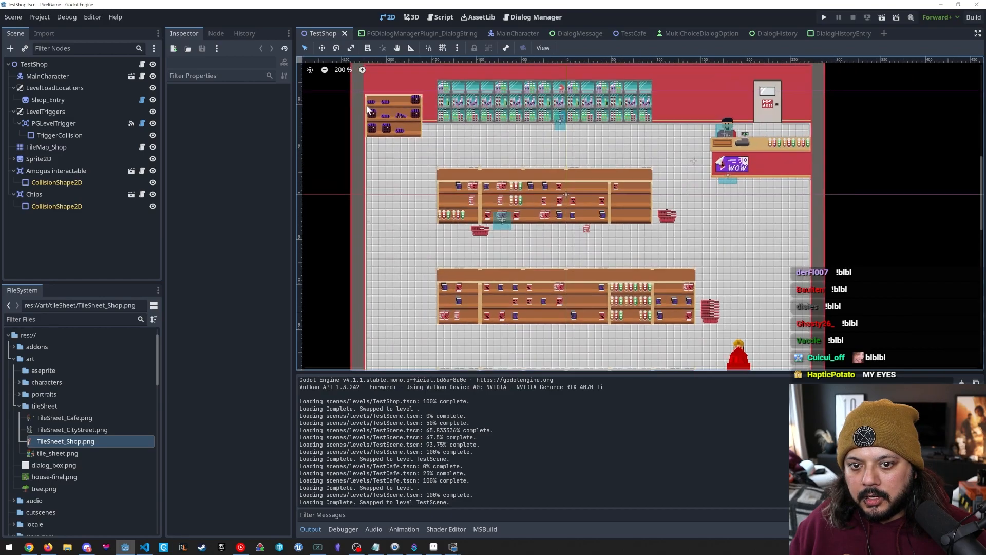
scroll(468, 179, down, 4)
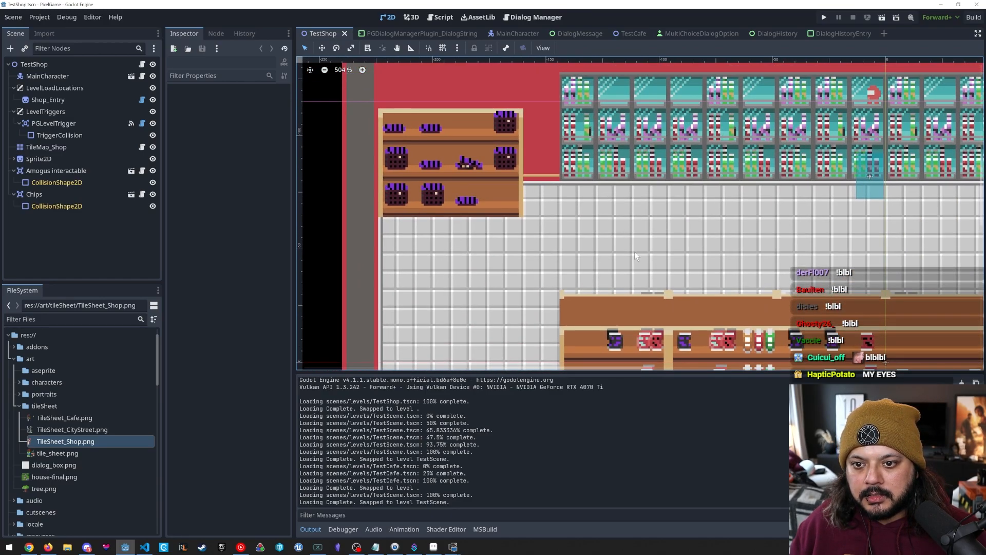
scroll(636, 230, up, 1)
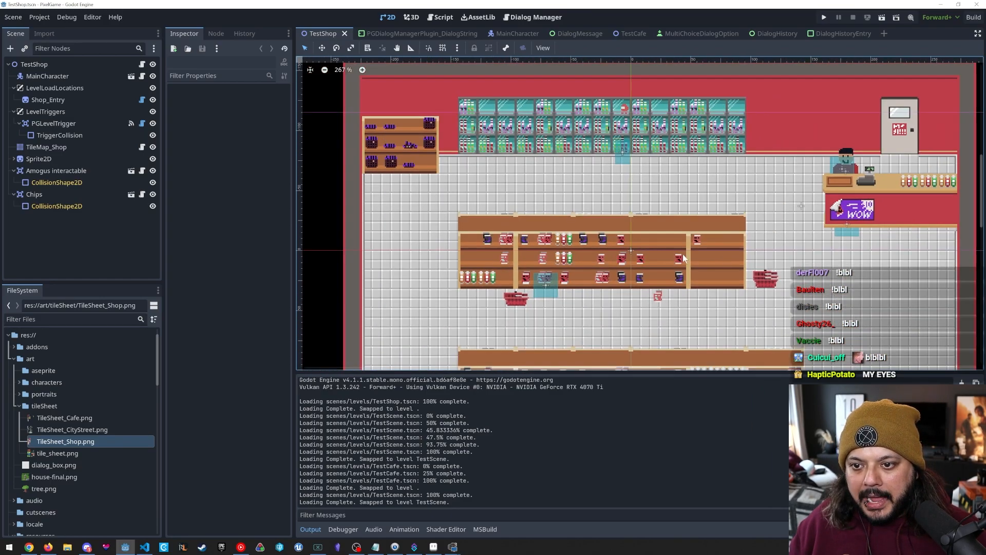
scroll(636, 230, down, 2)
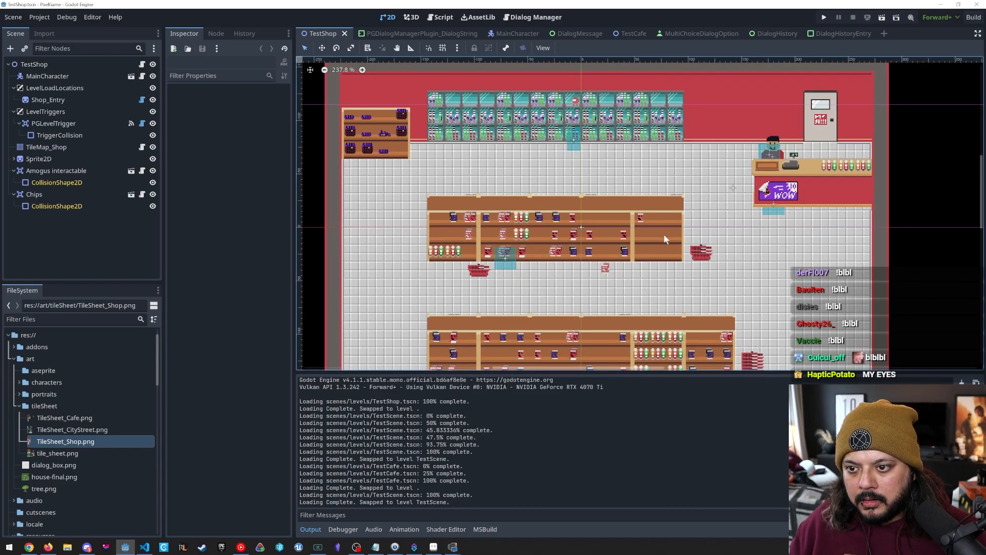
drag(553, 316, 531, 295)
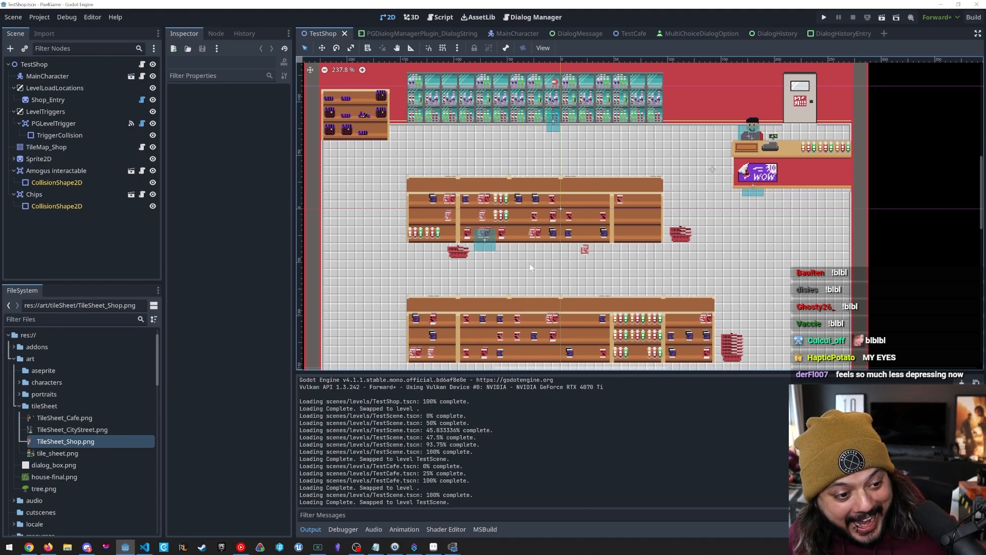
scroll(544, 254, down, 1)
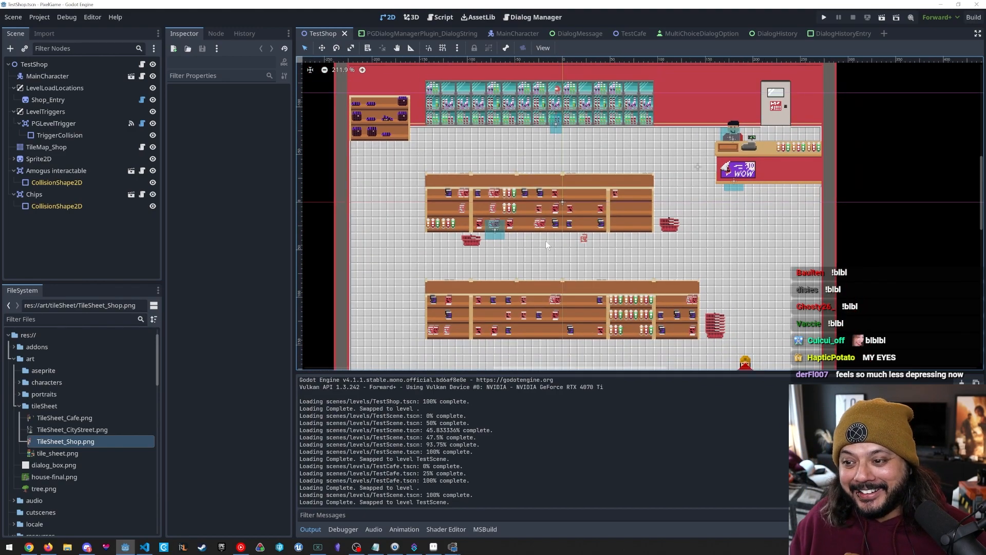
drag(547, 241, 546, 226)
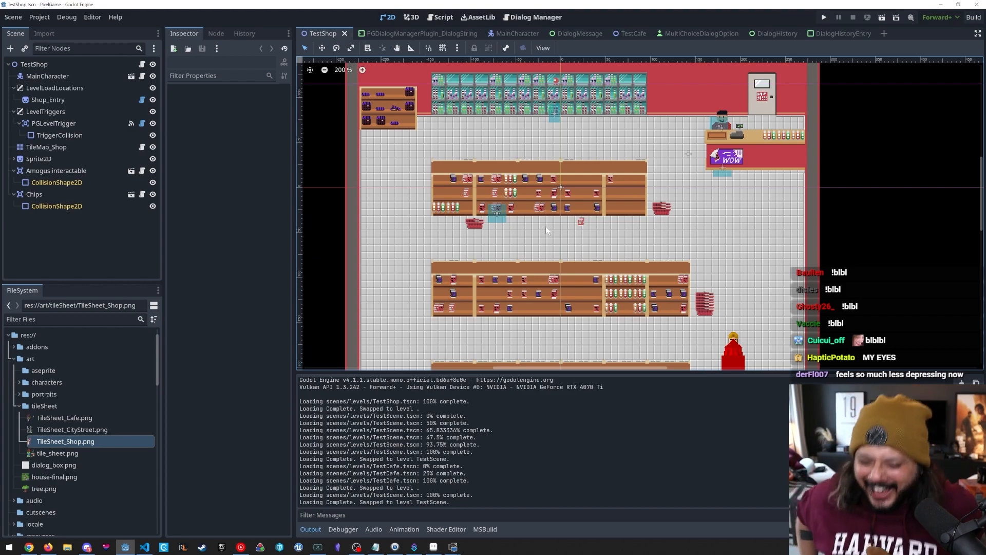
drag(650, 223, 637, 155)
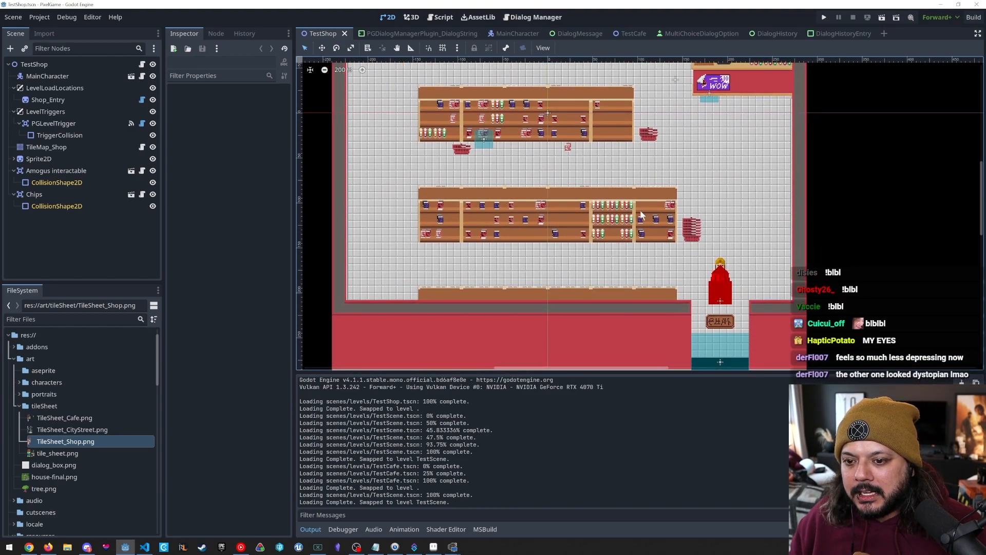
Examine the products on the two central shelf units up close, and compare them with the whole shop interior.
scroll(606, 247, up, 4)
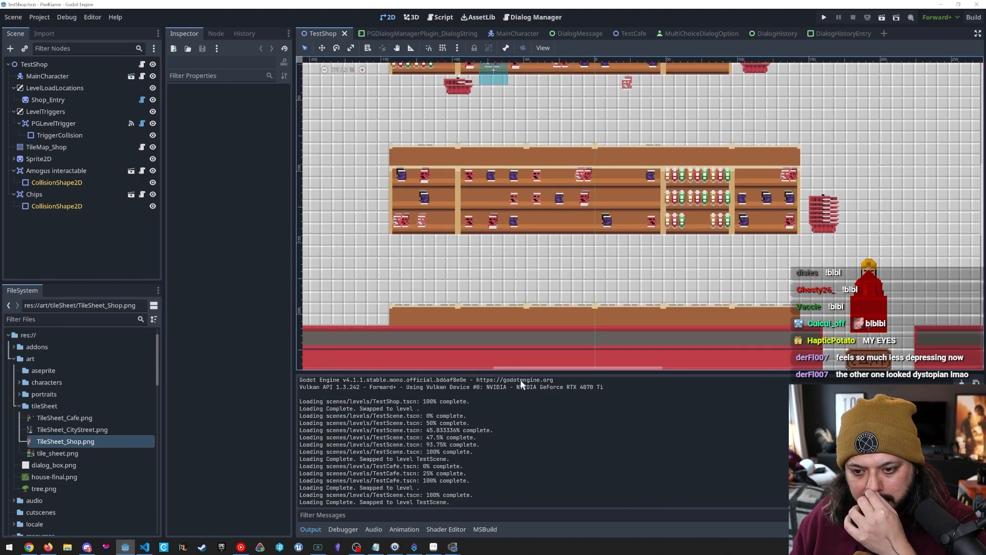
drag(589, 273, 601, 280)
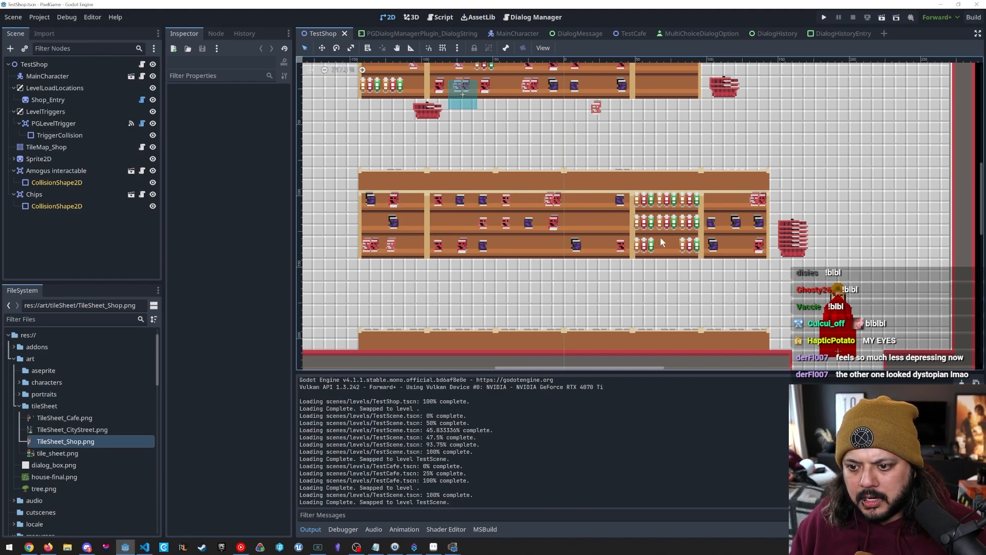
drag(662, 243, 614, 247)
drag(529, 145, 563, 222)
drag(500, 189, 514, 196)
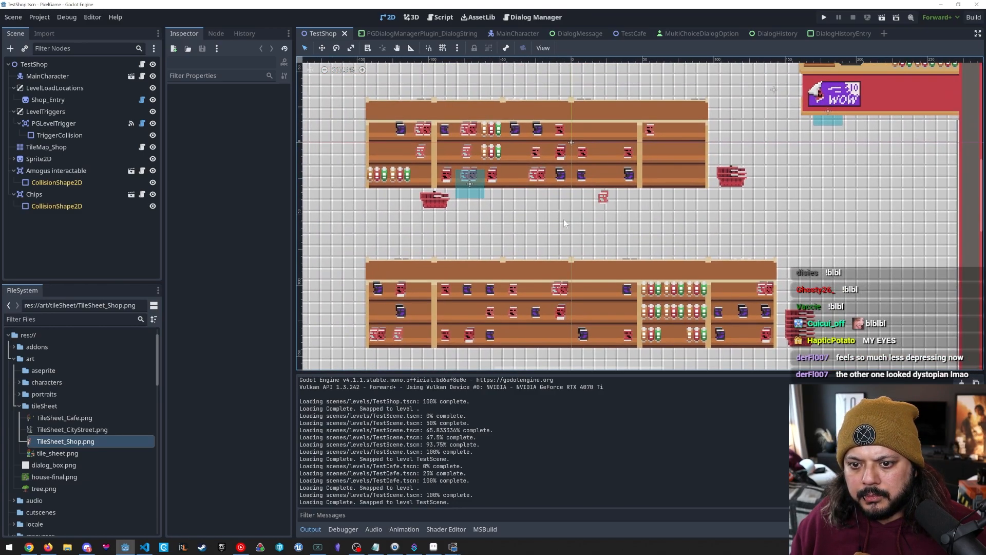
drag(563, 219, 552, 248)
scroll(563, 257, down, 1)
scroll(564, 259, down, 3)
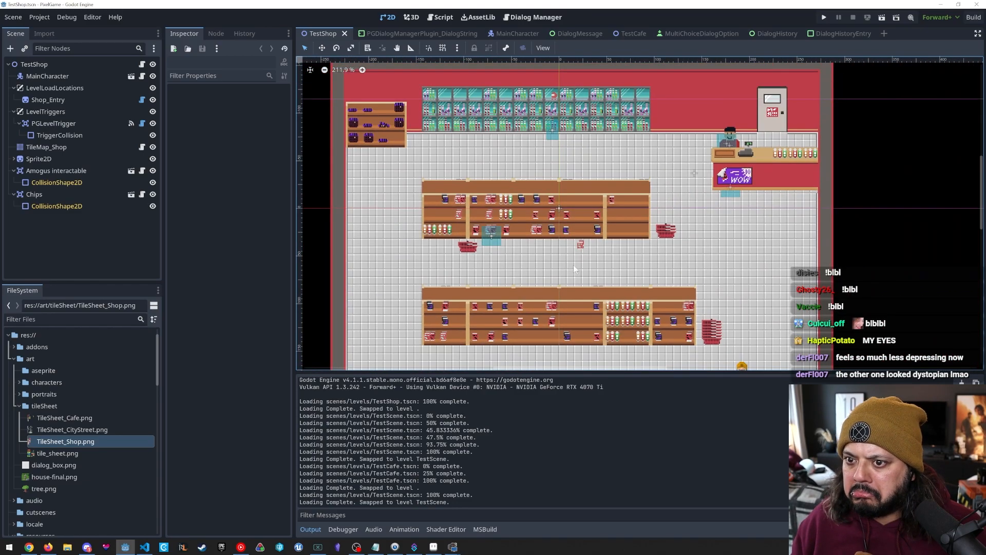
drag(628, 278, 625, 259)
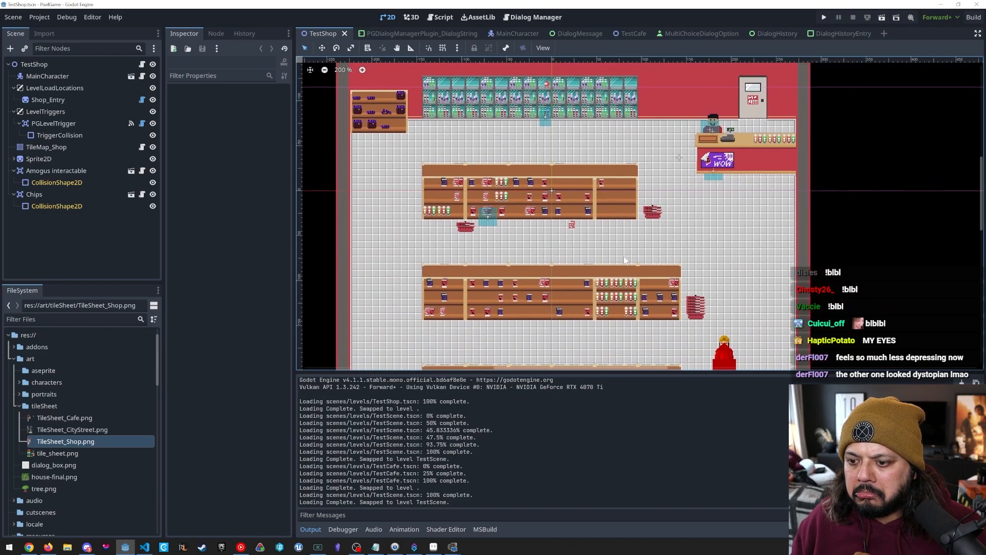
Run the project and walk the character from the entrance past the counter and fridges into the aisle between the shelves.
key(F5)
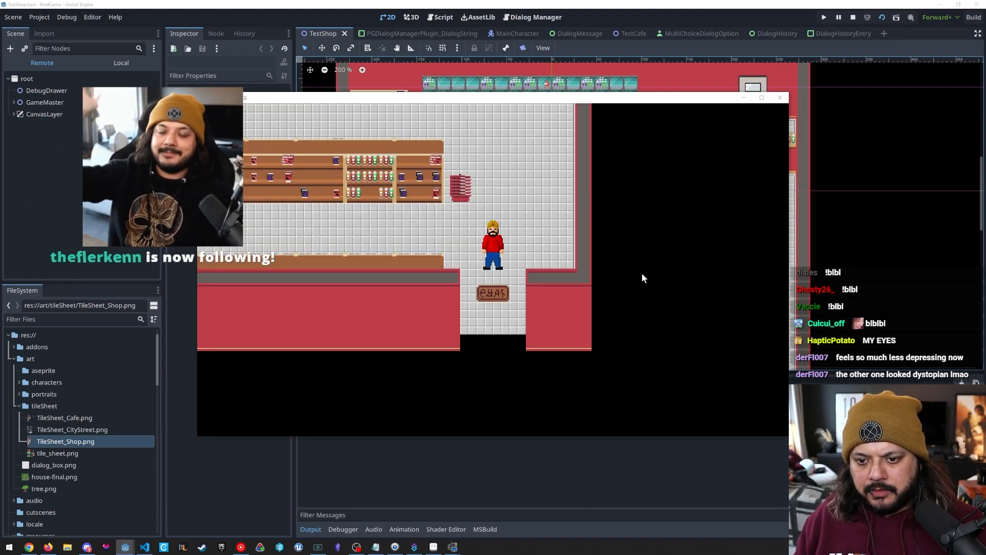
key(Up)
key(Left)
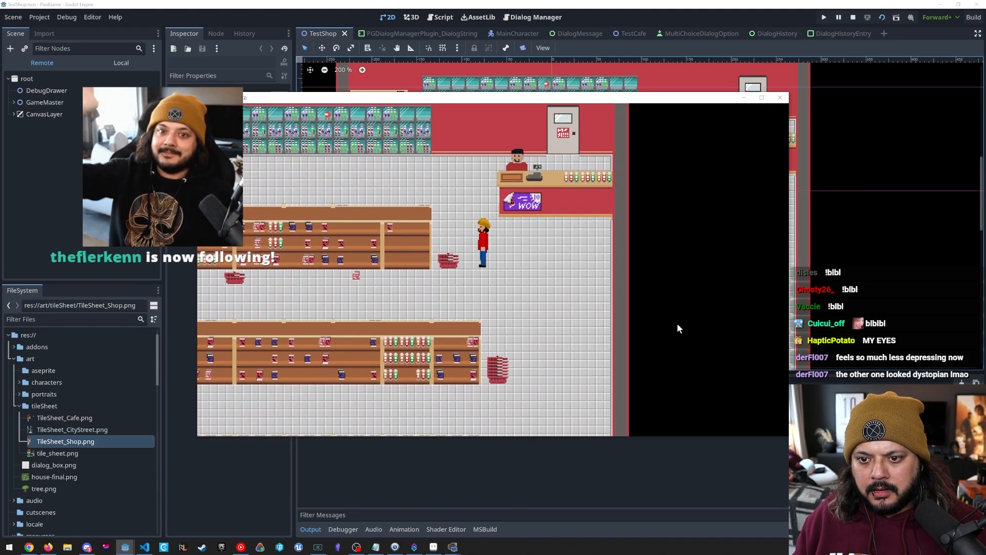
key(Left)
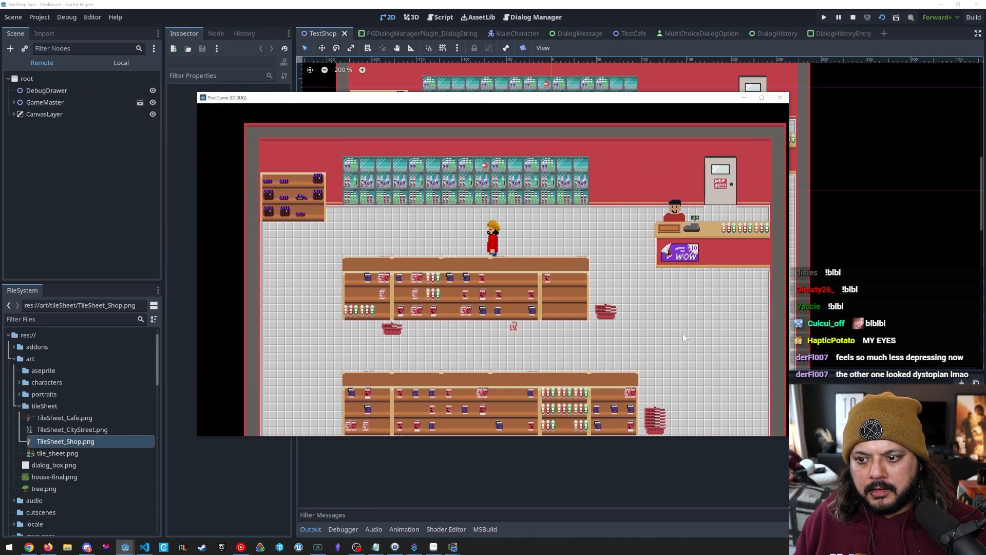
key(Right)
key(Down)
key(Left)
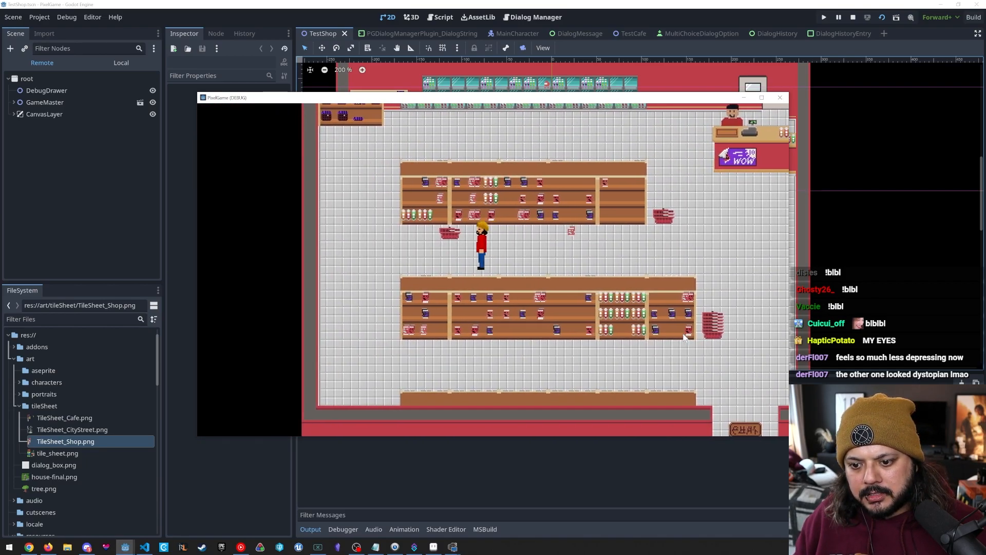
Walk the character around the lower shelf unit, through the bottom aisle and back up along the shop's west wall.
key(a)
key(s)
key(d)
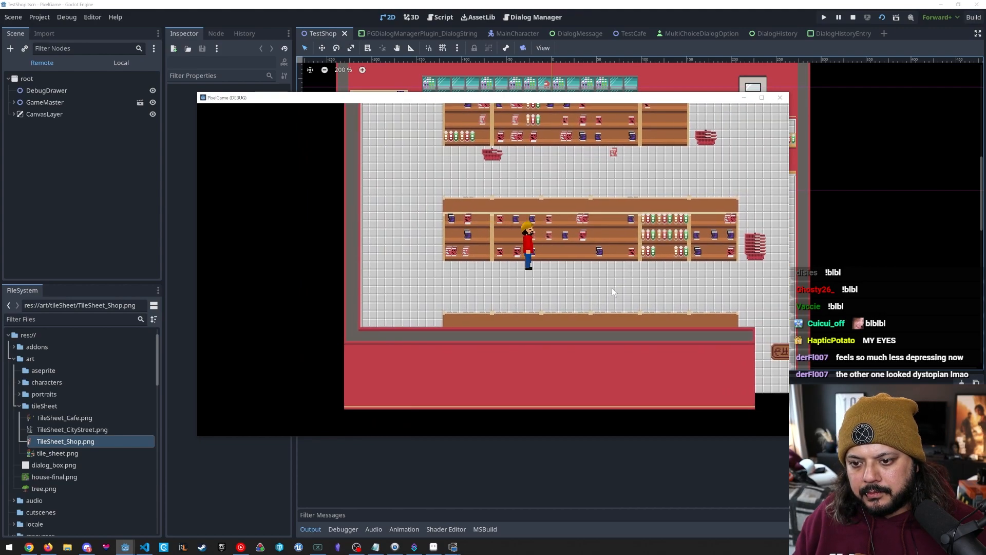
key(s)
key(a)
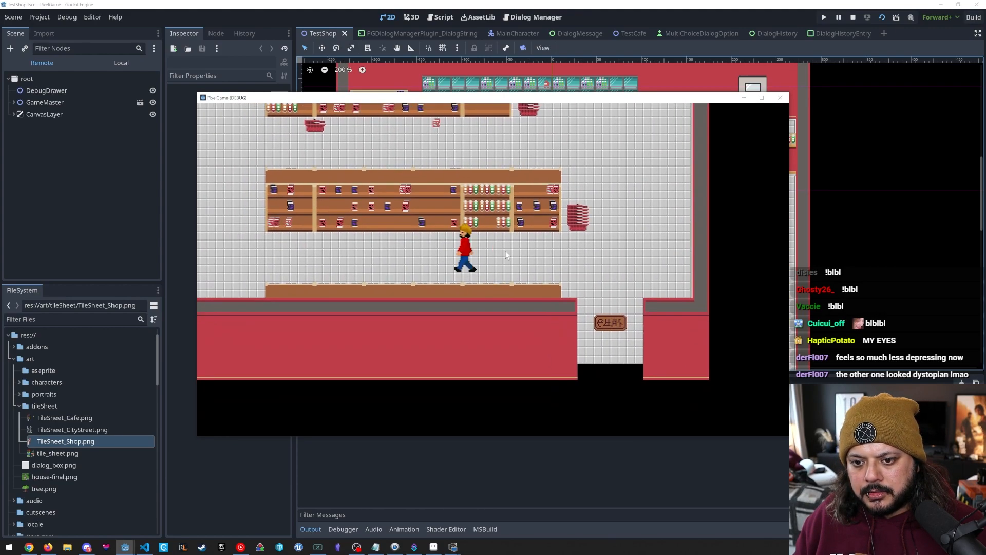
key(w)
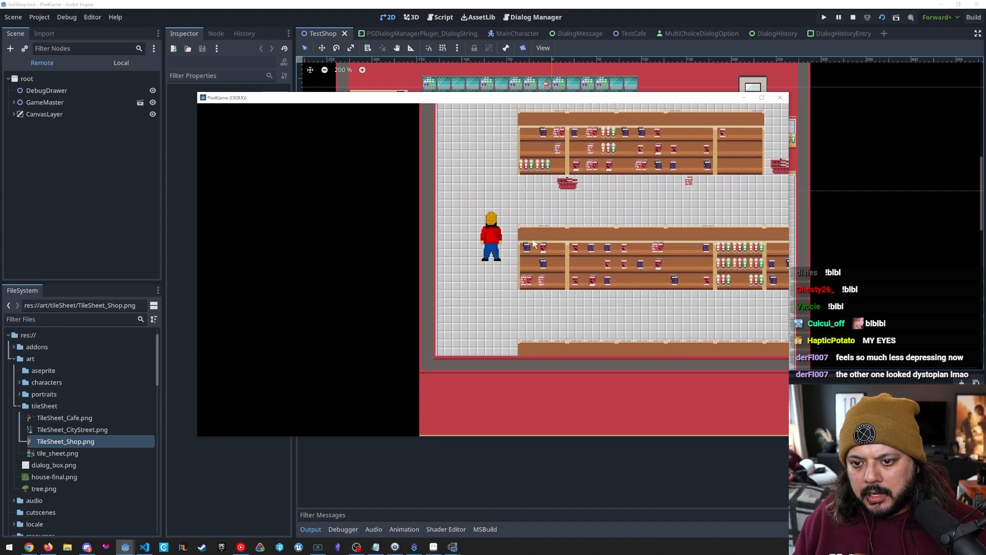
Walk the character east through the middle aisle, up to the counter and west along the fridges.
key(d)
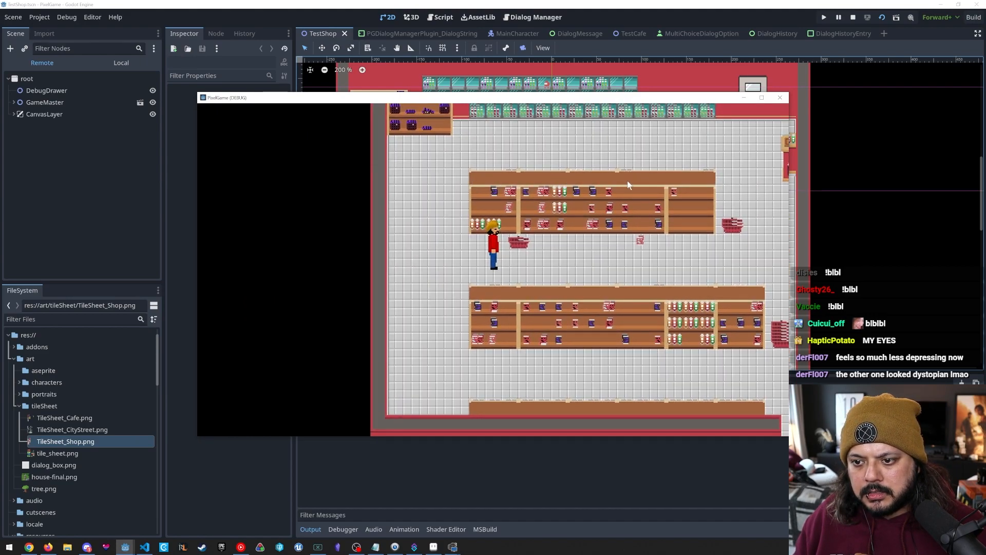
key(d)
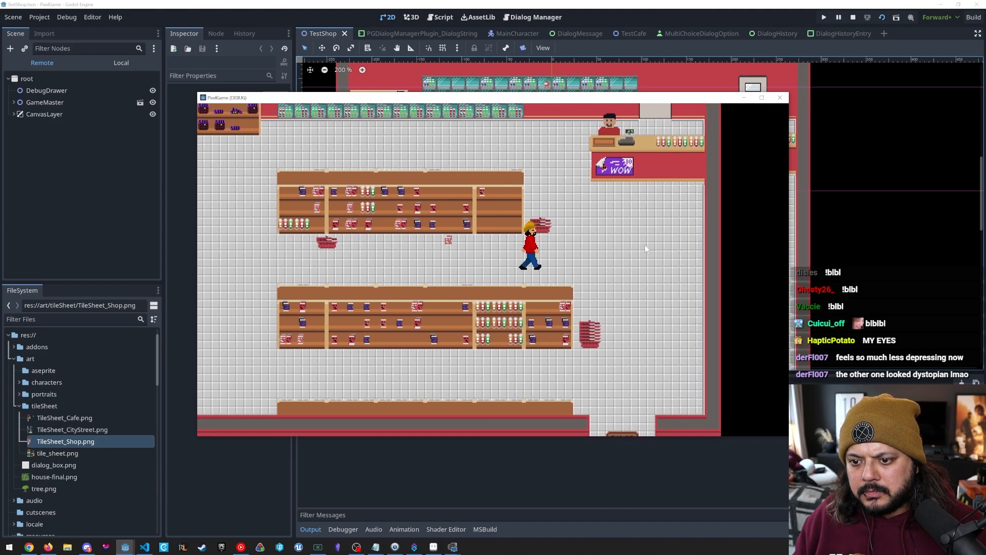
key(w)
key(w)
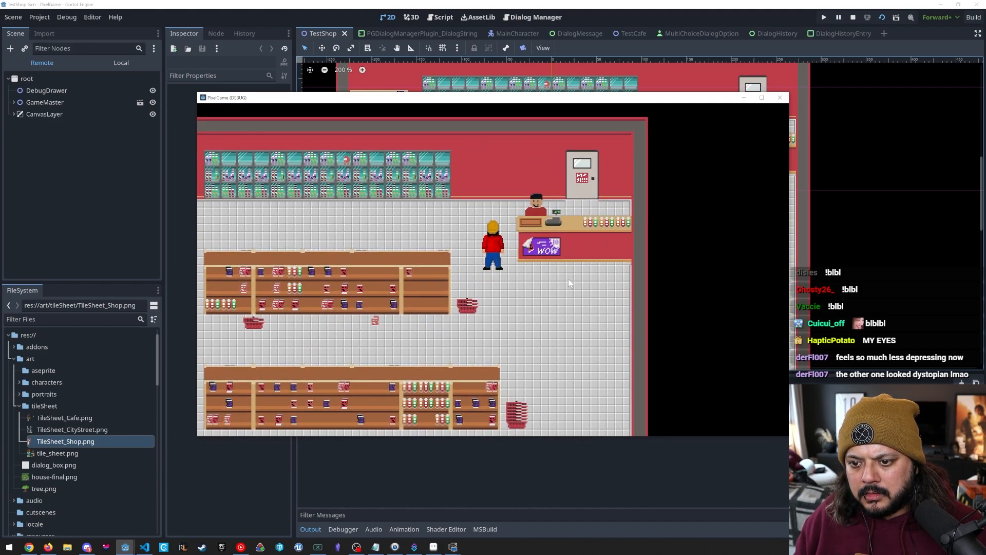
key(a)
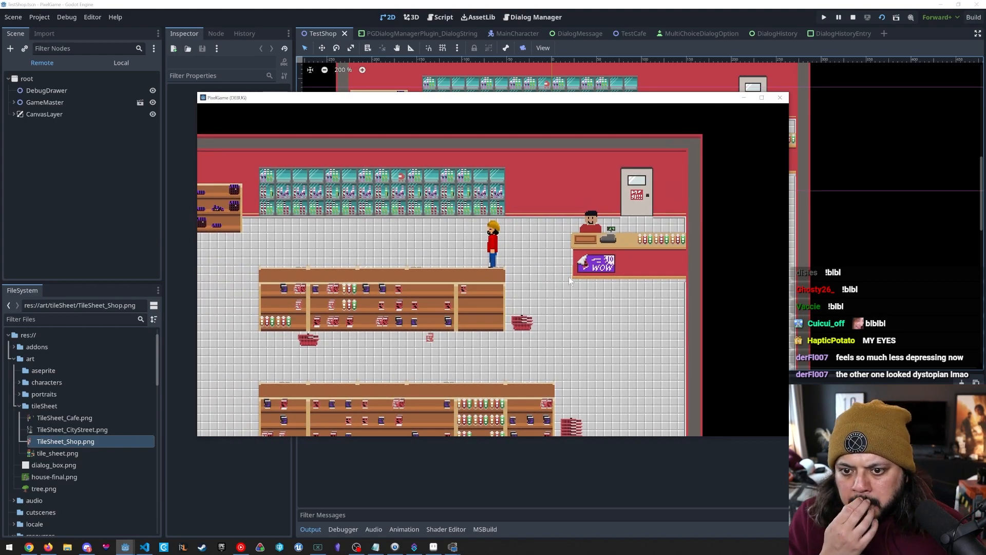
key(a)
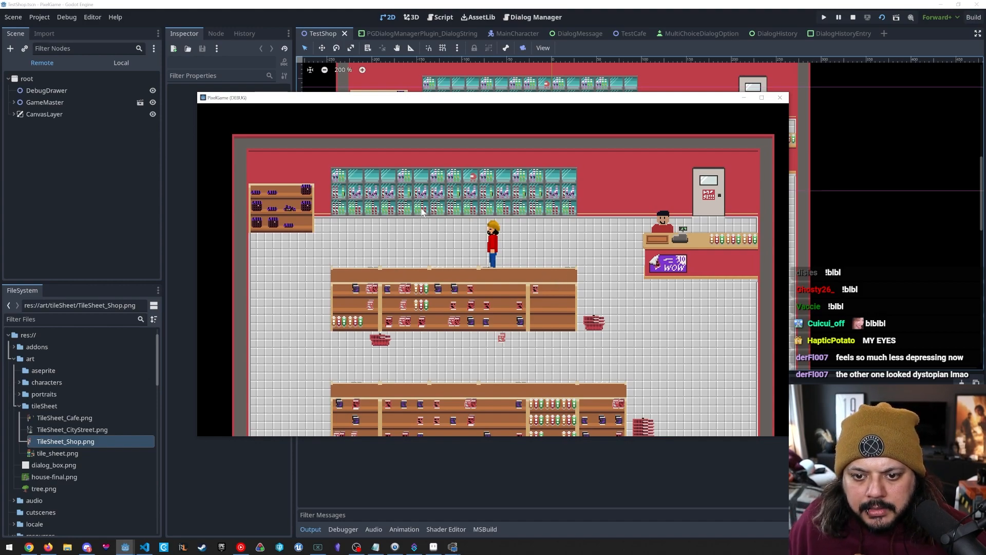
Walk the character west and back east along the fridges, and close the running game.
key(a)
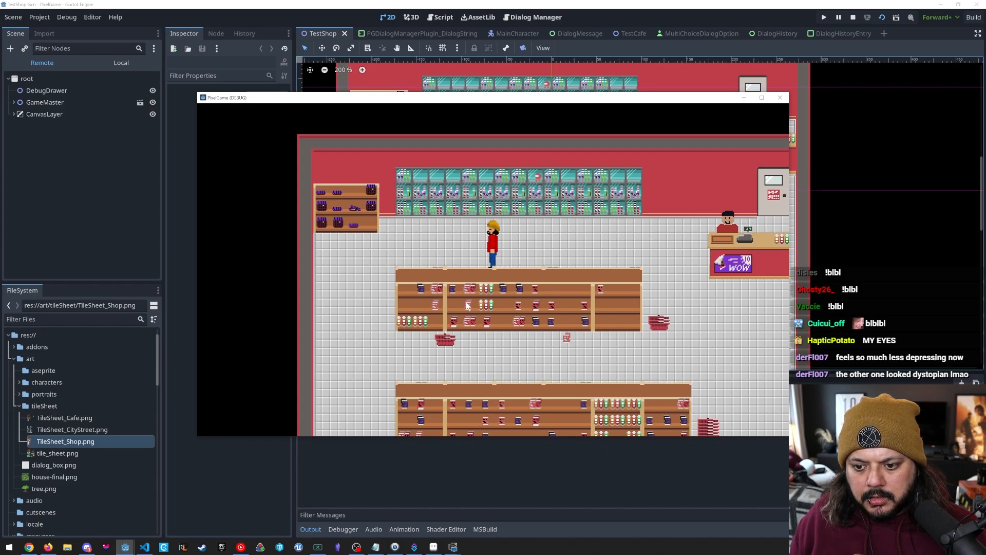
key(d)
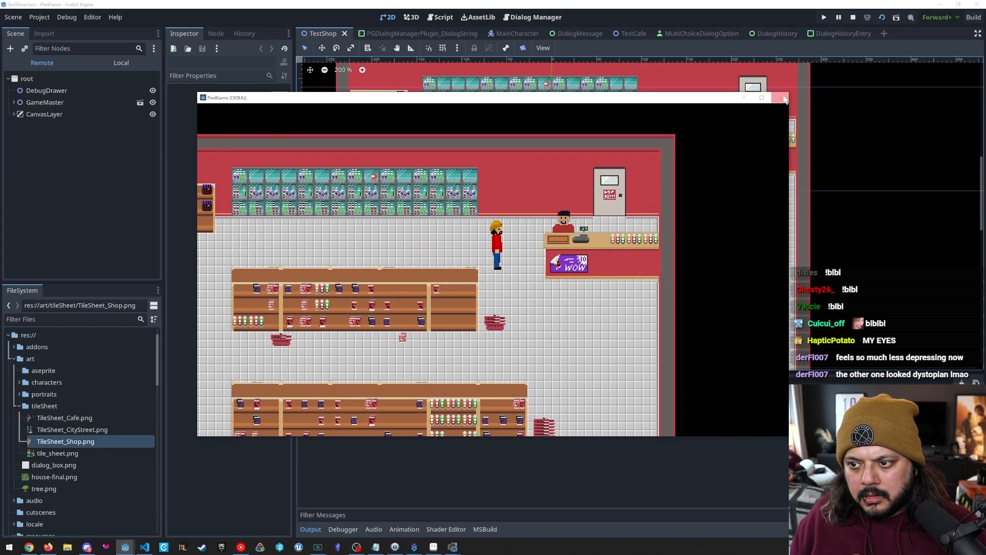
click(780, 98)
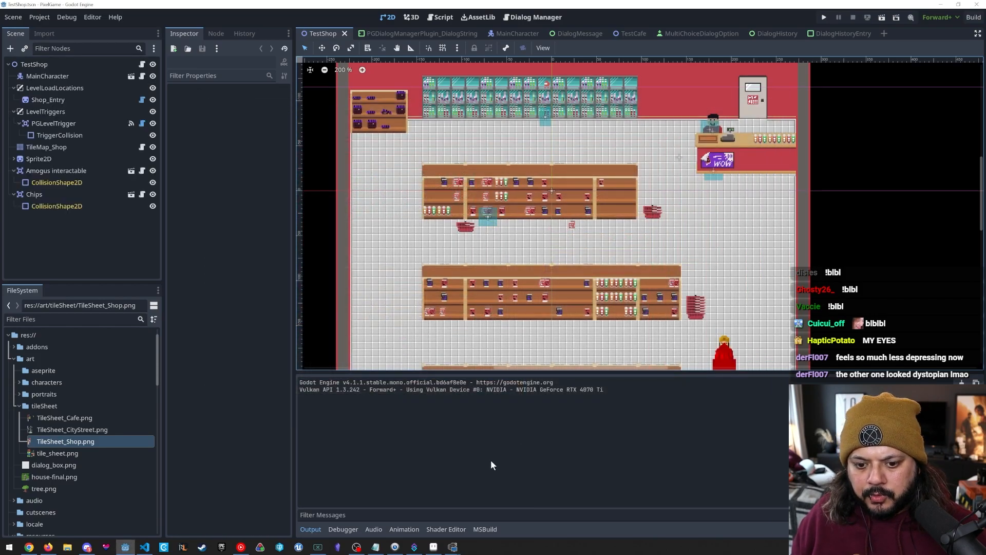
In Aseprite, hide Layer 1 of TileSheet_Shop.png, save the file, and view the original shop colours in Godot's TestShop scene.
click(434, 546)
click(155, 455)
key(ctrl+s)
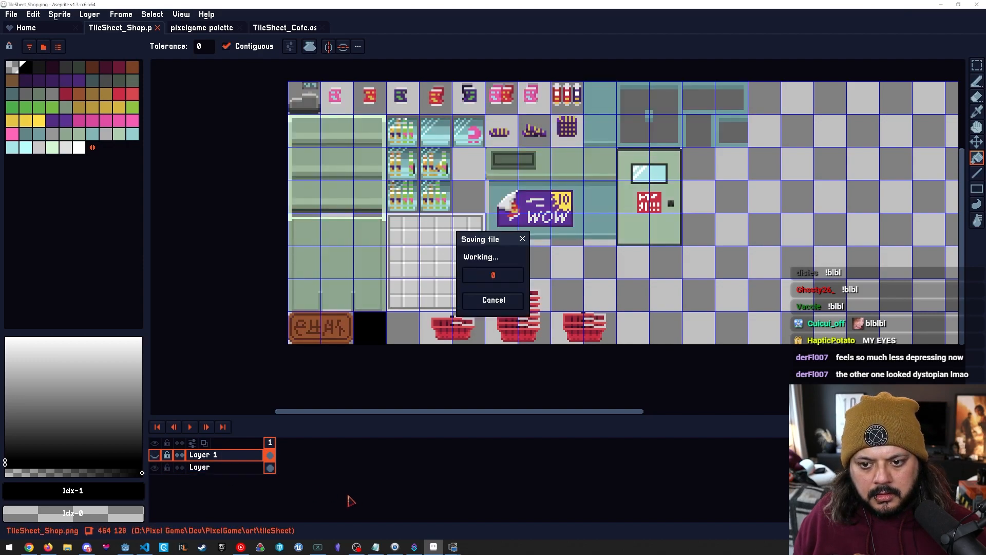
click(125, 547)
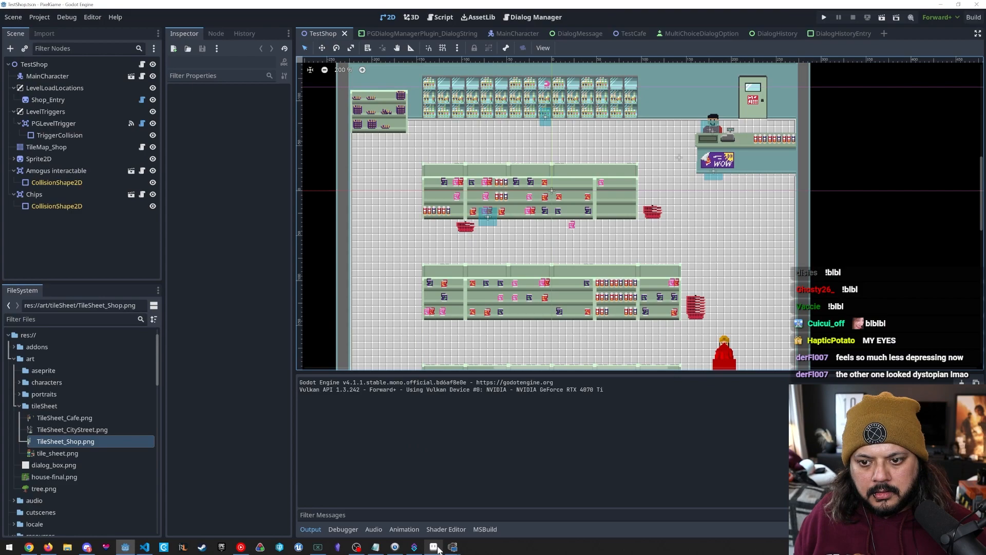
scroll(725, 296, down, 2)
scroll(713, 303, down, 1)
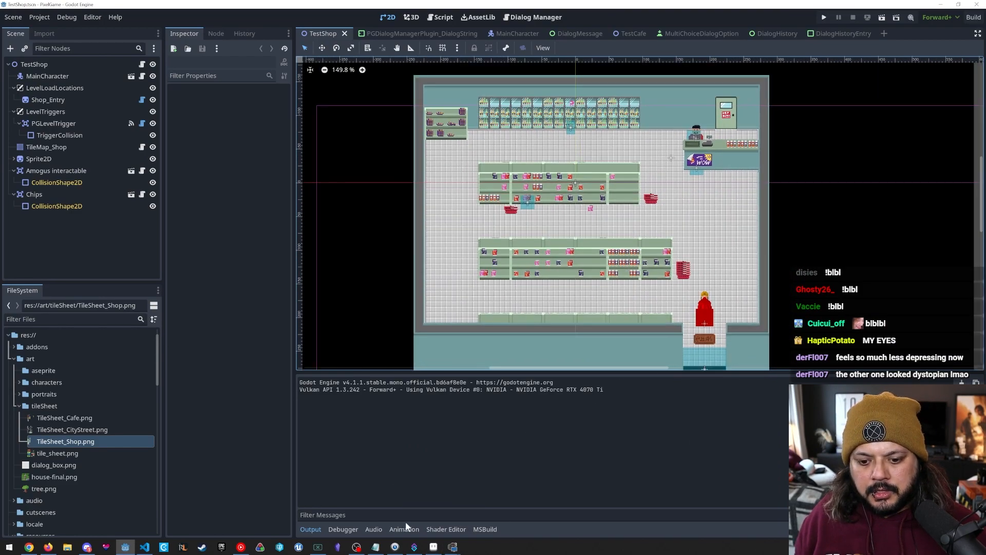
Make Layer 1 visible again in Aseprite, save TileSheet_Shop.png, and view the recoloured shop in Godot.
click(433, 547)
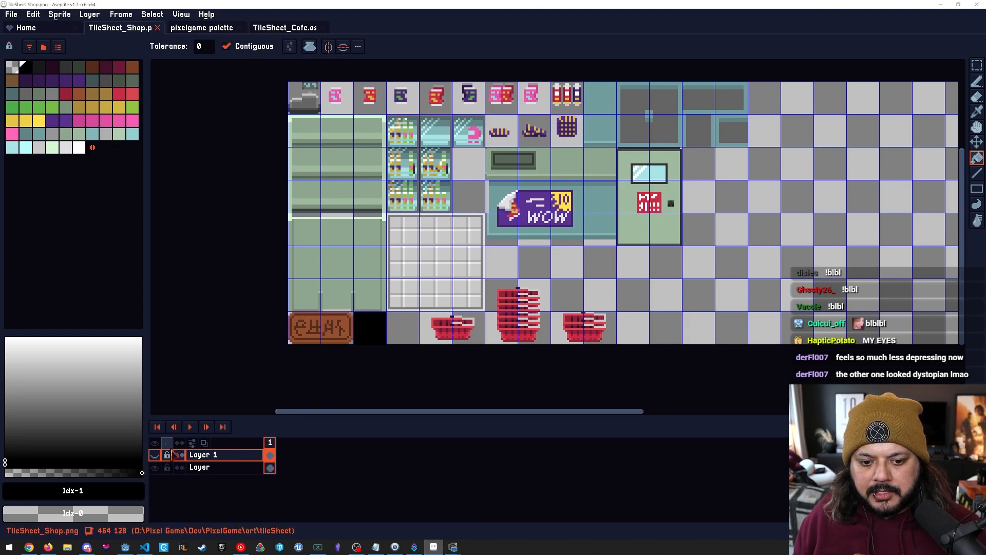
click(125, 547)
drag(525, 322, 514, 317)
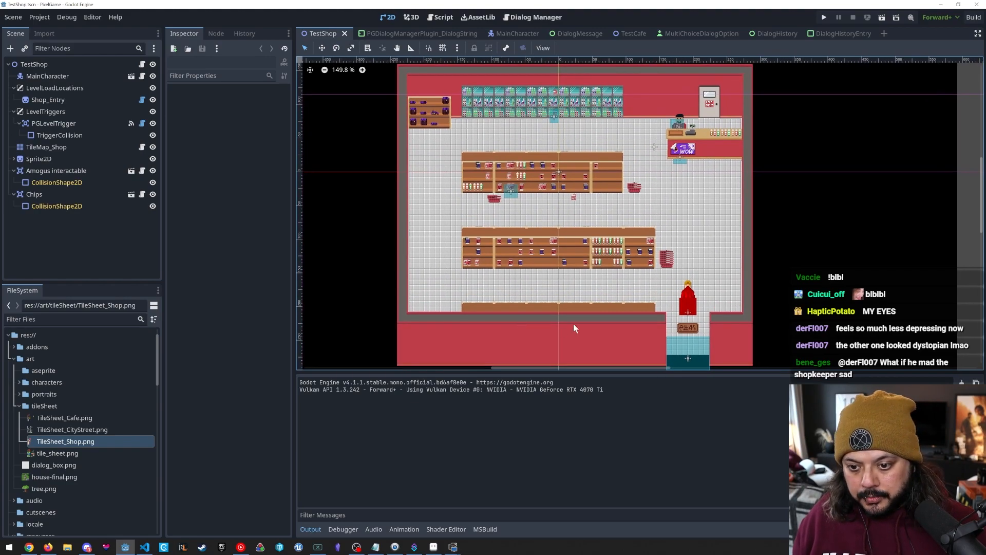
drag(589, 287, 566, 298)
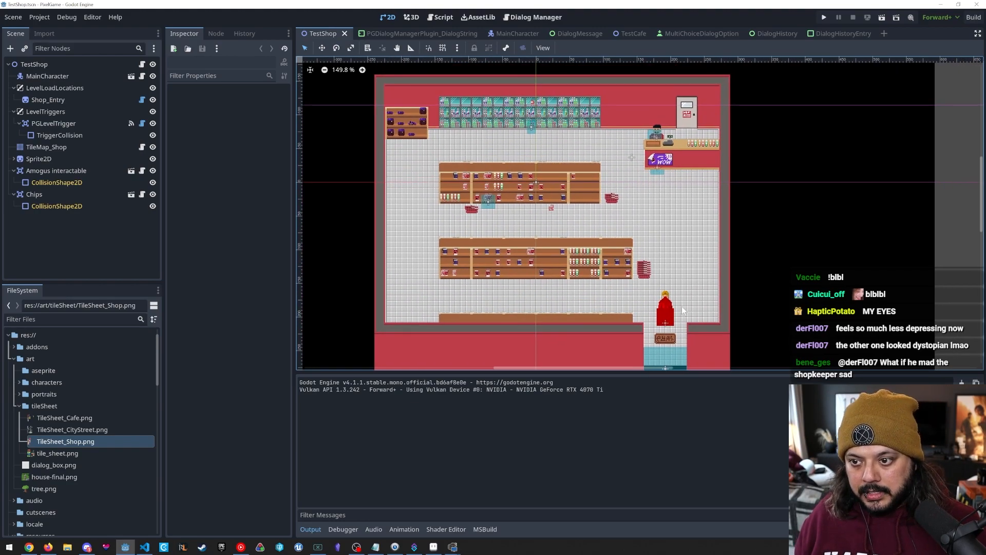
Examine the recoloured counter, the fridges and the upper shelf unit up close in the TestShop scene.
scroll(721, 144, up, 3)
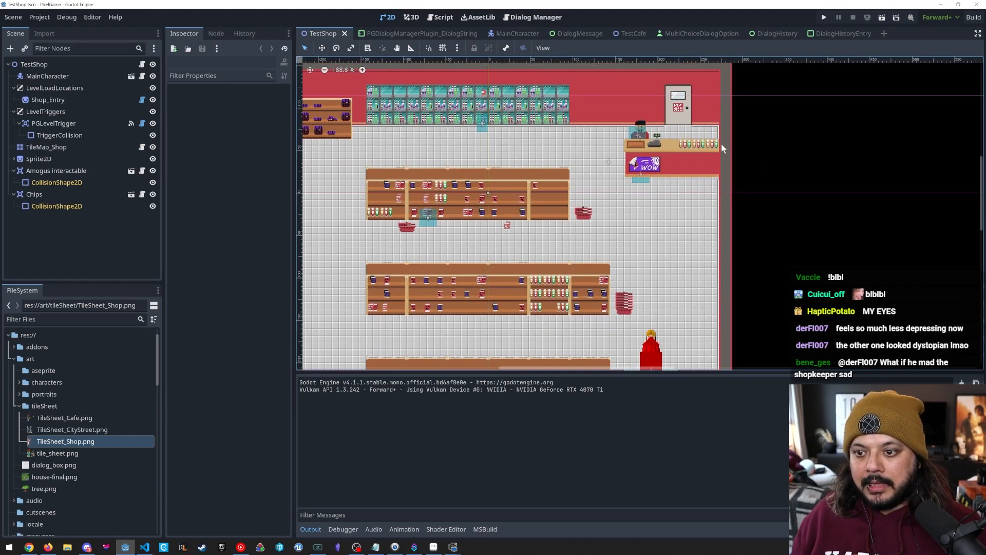
scroll(621, 153, up, 4)
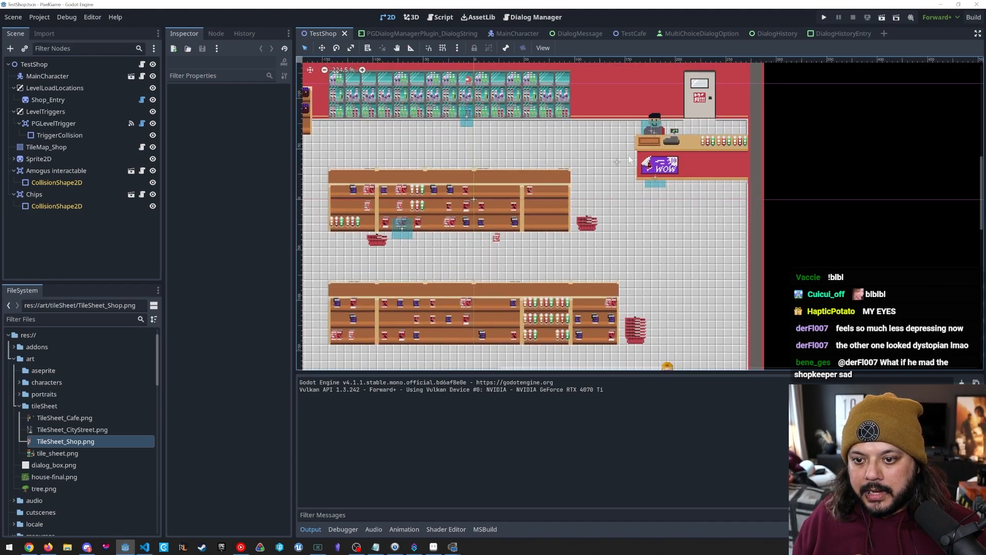
drag(702, 178, 661, 237)
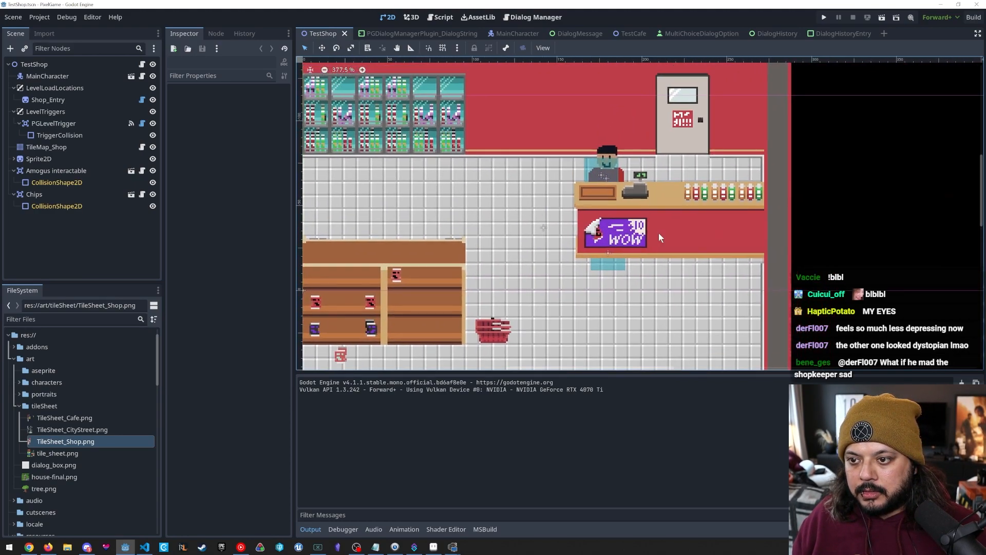
drag(488, 171, 639, 205)
drag(480, 196, 632, 216)
mouse_move(524, 231)
mouse_down()
mouse_move(545, 214)
mouse_move(566, 209)
mouse_move(568, 220)
mouse_move(541, 236)
mouse_move(535, 219)
mouse_up()
scroll(579, 226, down, 4)
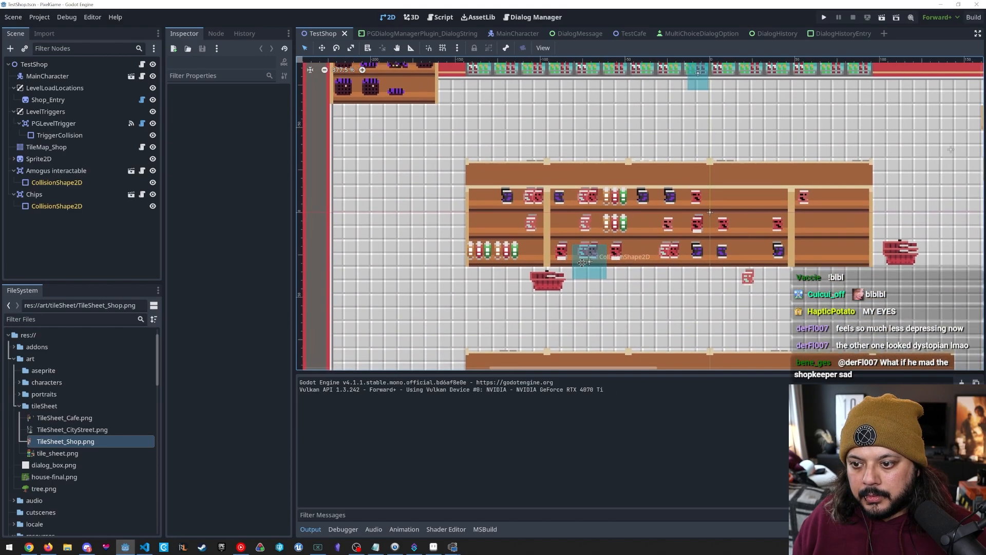
scroll(602, 277, down, 2)
Examine the products on the lower shelf unit and the stacked baskets up close, and compare them with the whole shop.
drag(626, 276, 510, 242)
drag(690, 225, 525, 139)
drag(636, 283, 663, 242)
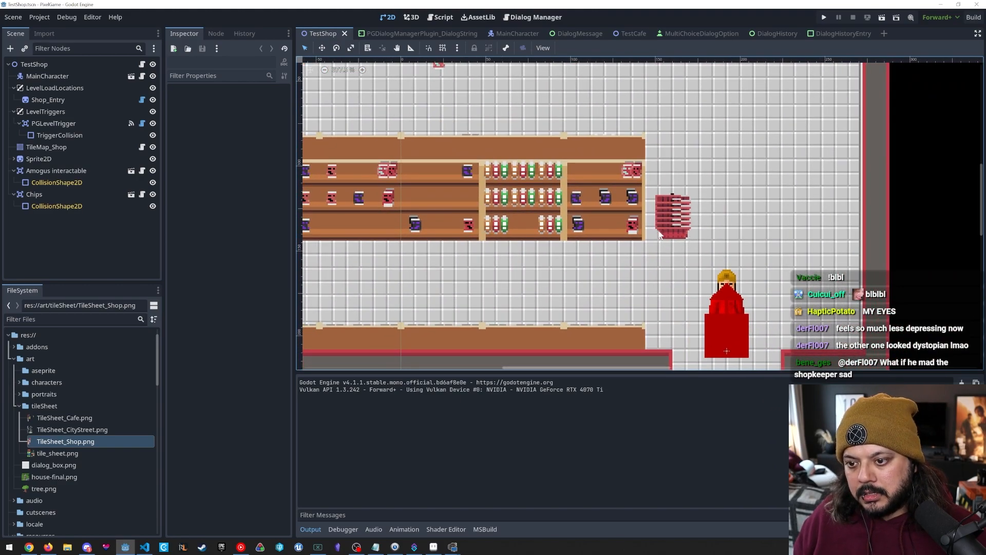
drag(612, 241, 668, 223)
drag(471, 189, 611, 205)
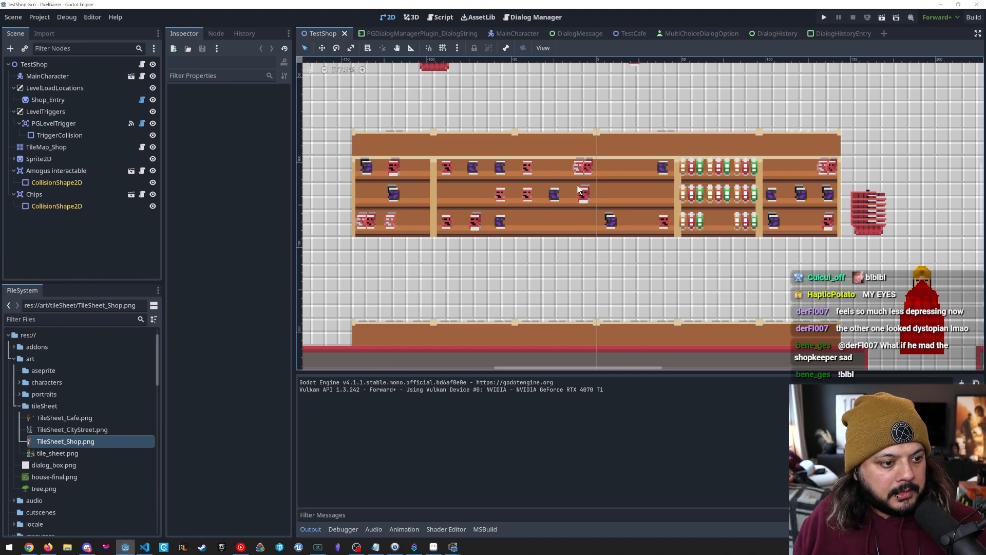
scroll(614, 211, down, 3)
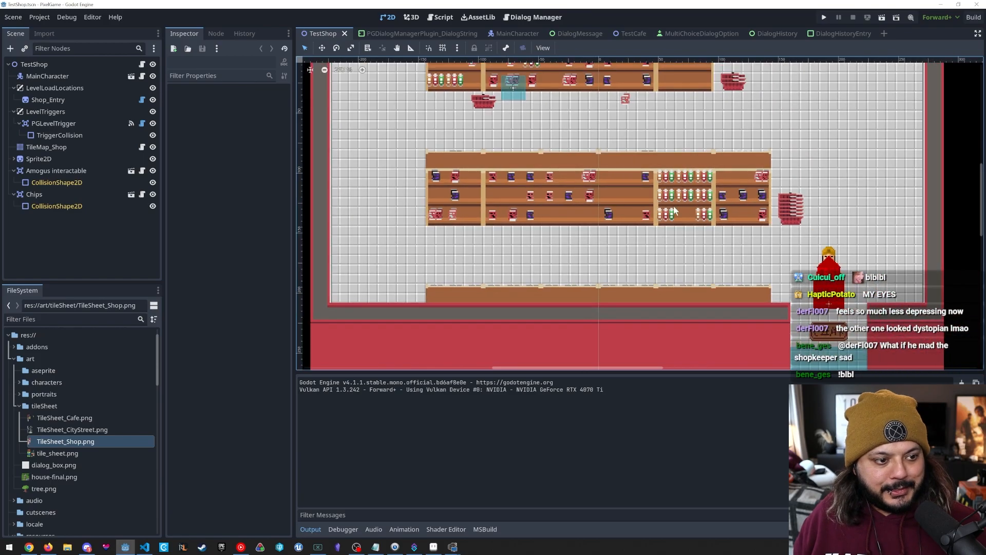
scroll(671, 211, down, 4)
drag(692, 222, 656, 240)
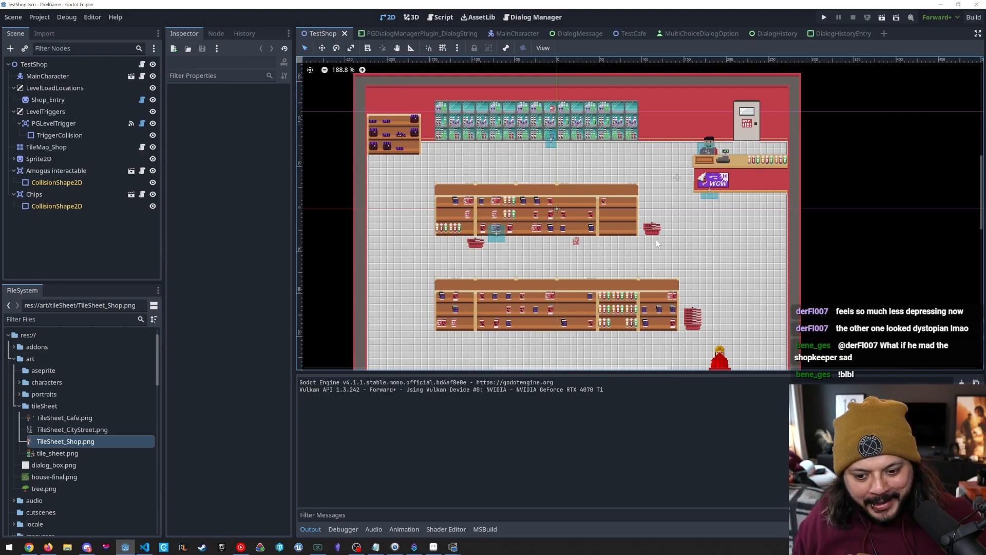
Switch to Aseprite and examine the colour ramps in the pixelgame palette file.
click(434, 547)
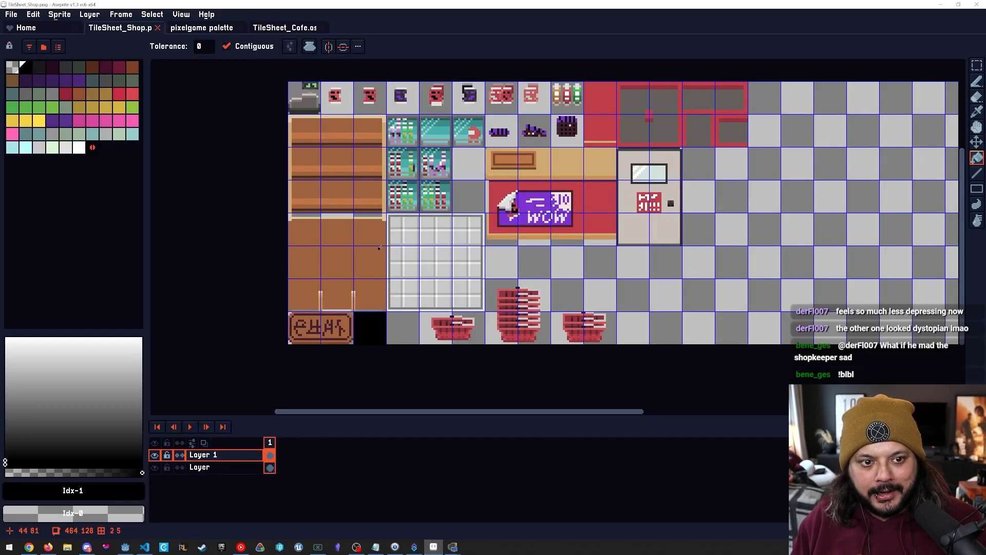
click(193, 32)
drag(334, 314, 684, 247)
scroll(469, 244, up, 3)
scroll(468, 243, up, 3)
scroll(506, 227, down, 3)
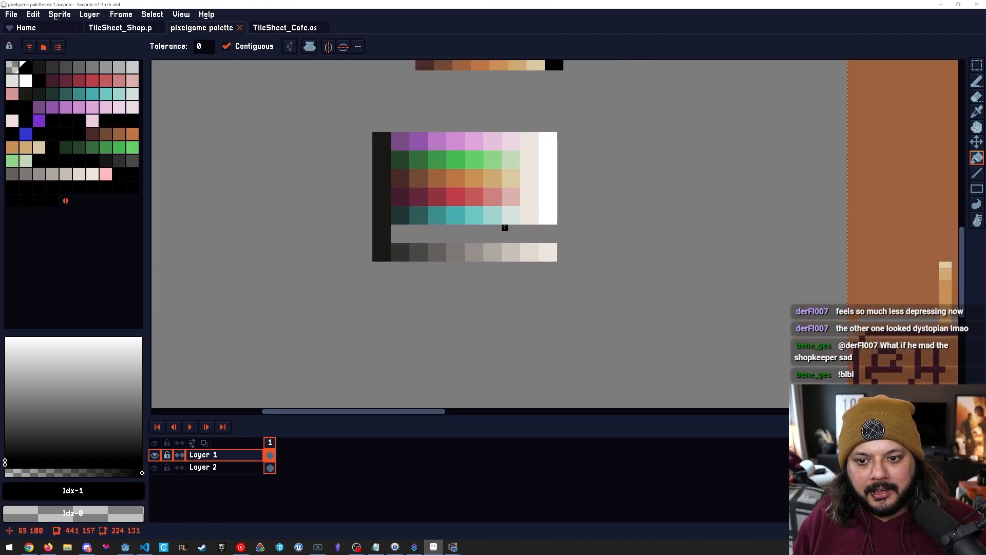
drag(586, 276, 603, 257)
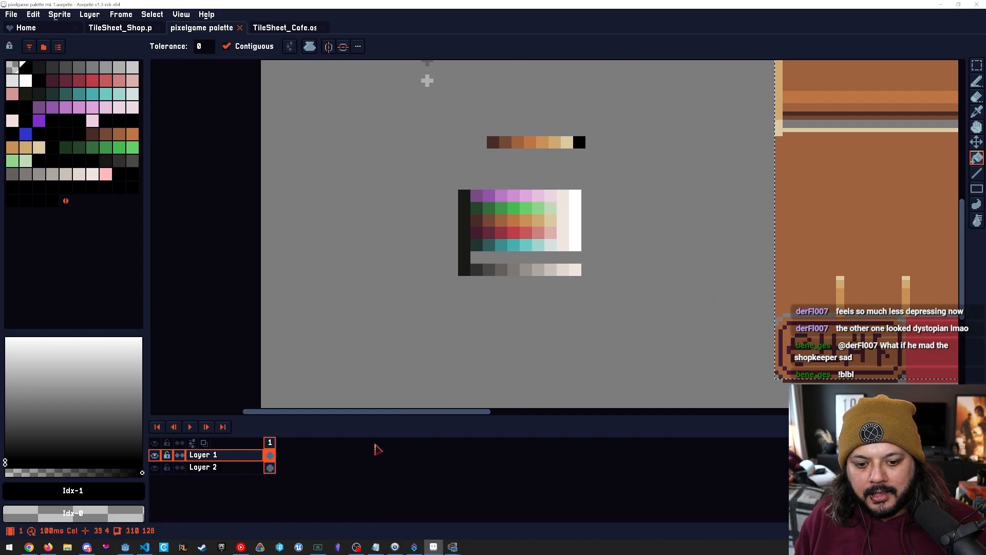
drag(454, 339, 430, 347)
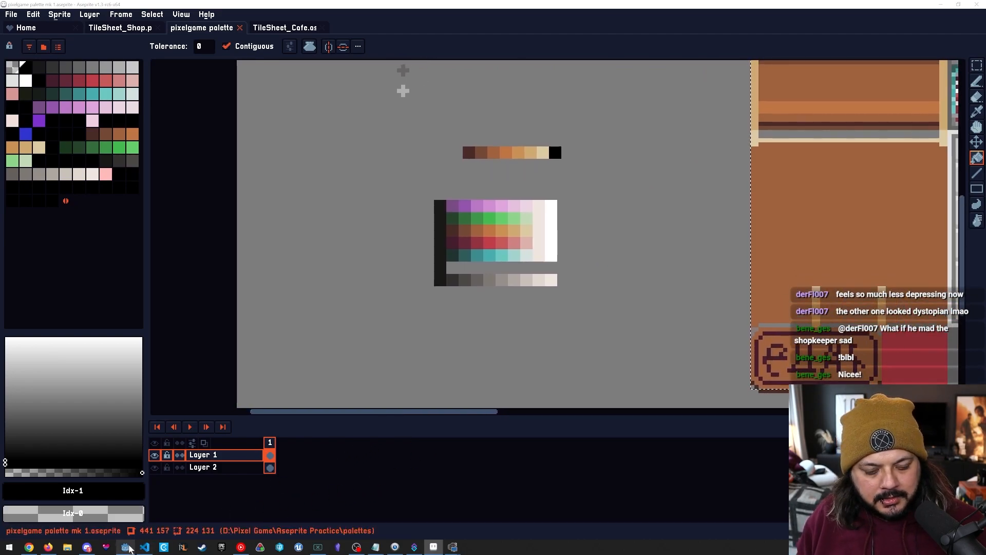
Switch to Godot and check the palette's colours on both shelf units, the counter, the fridges and the west wall shelf.
click(125, 546)
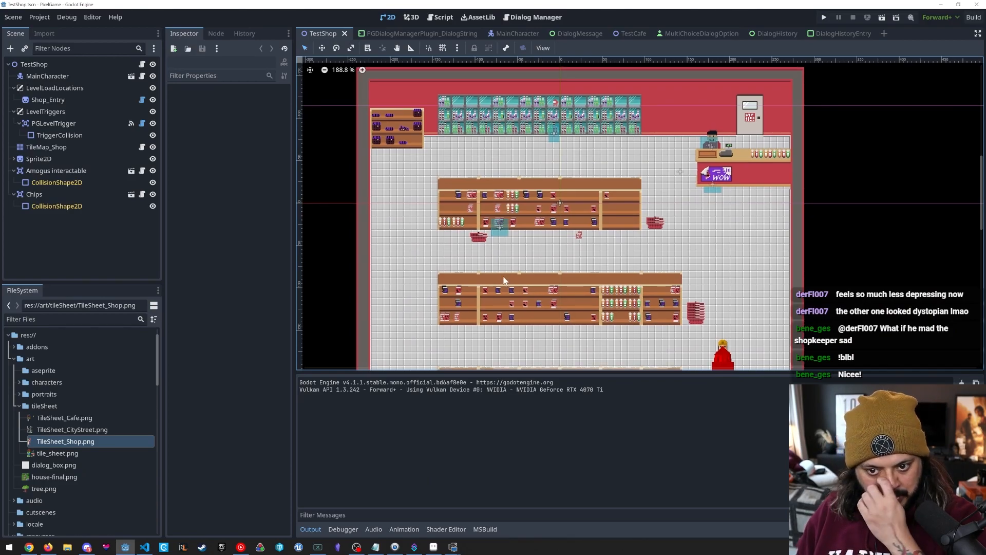
scroll(447, 195, up, 11)
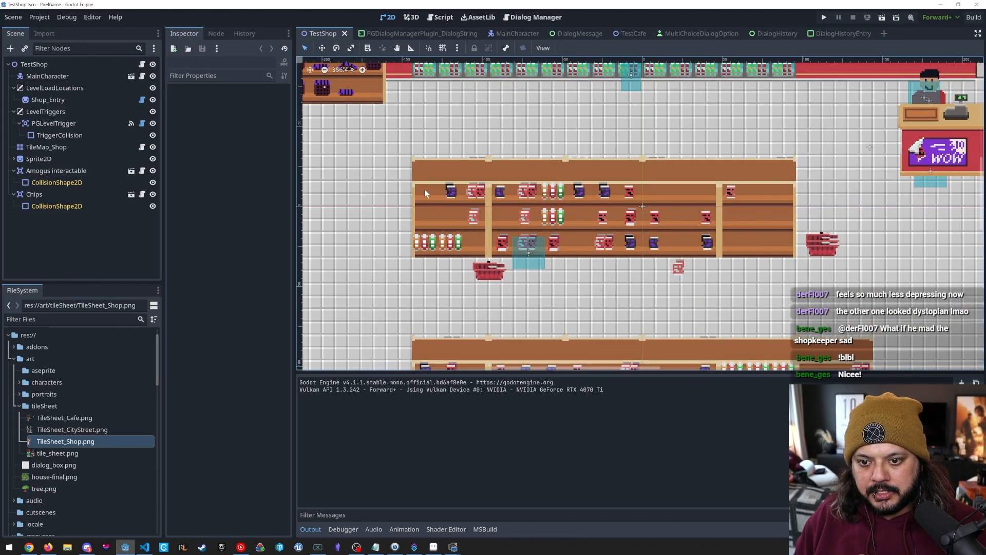
scroll(619, 164, down, 5)
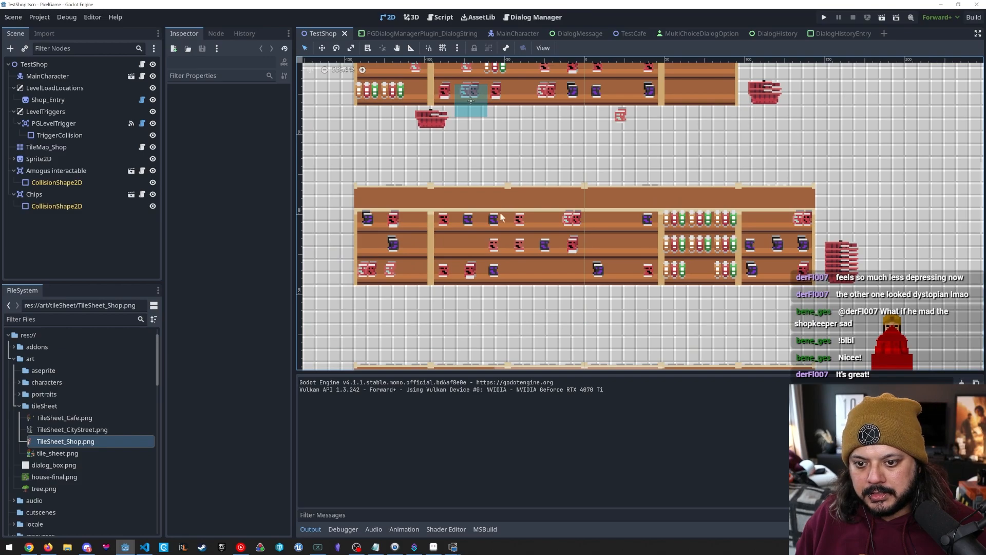
scroll(617, 195, down, 4)
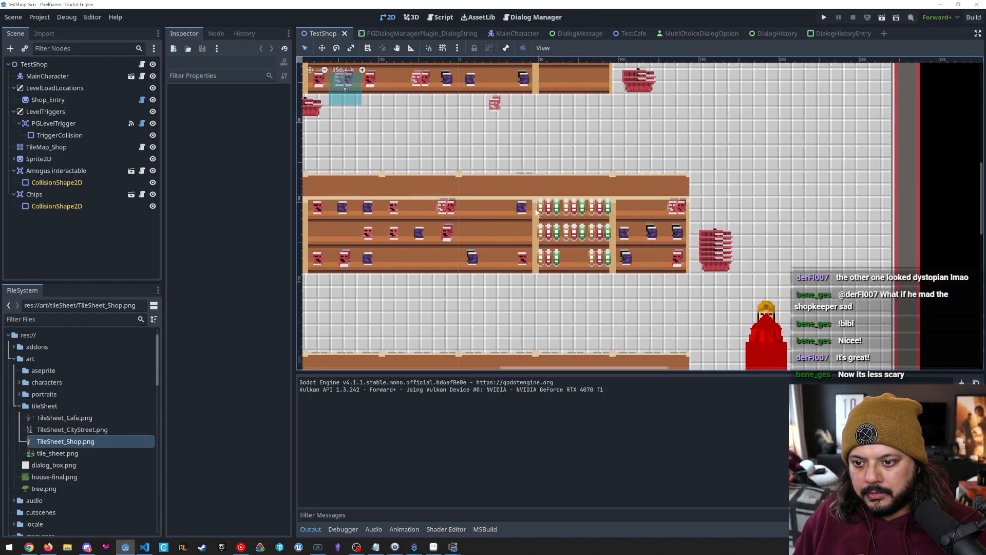
scroll(615, 192, up, 3)
scroll(616, 198, up, 3)
scroll(615, 197, left, 2)
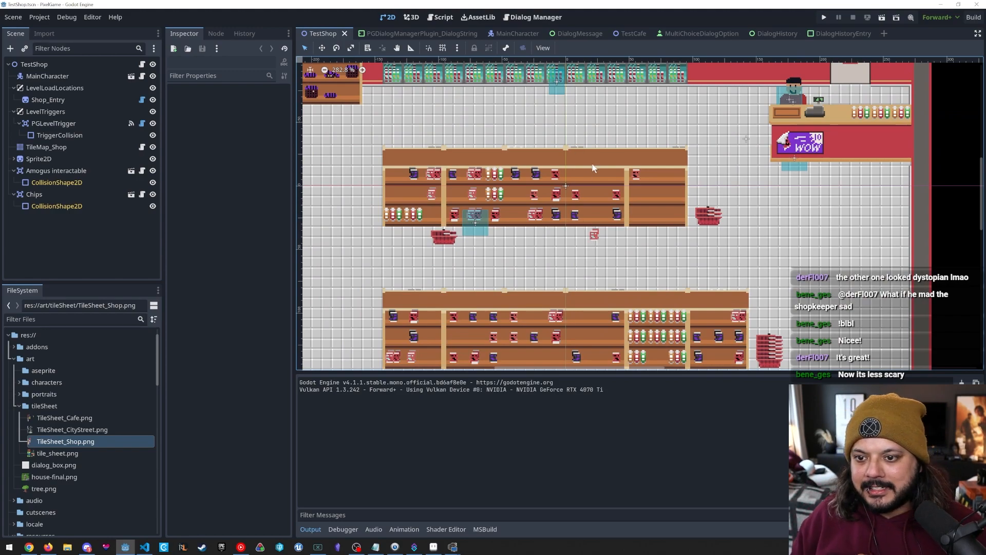
drag(589, 162, 488, 229)
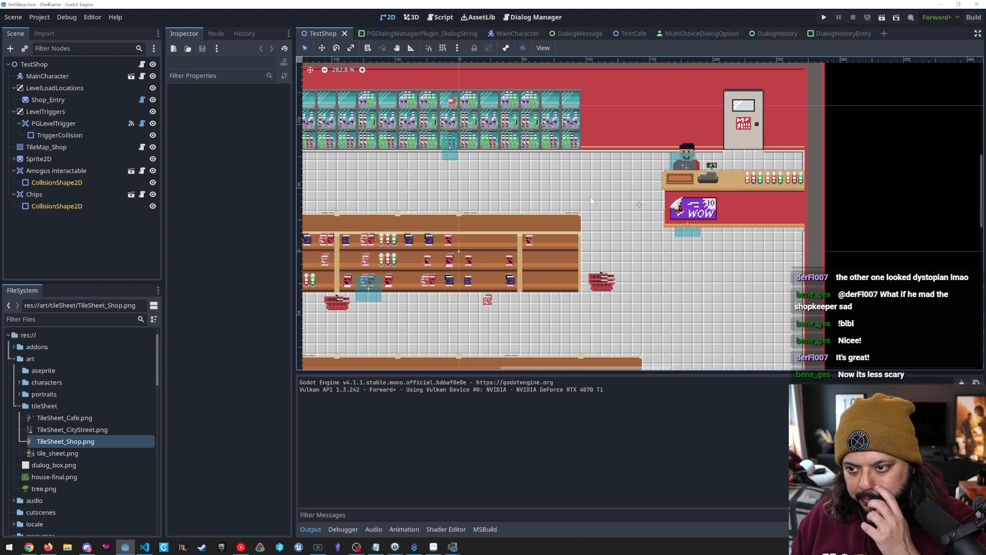
drag(489, 216, 654, 220)
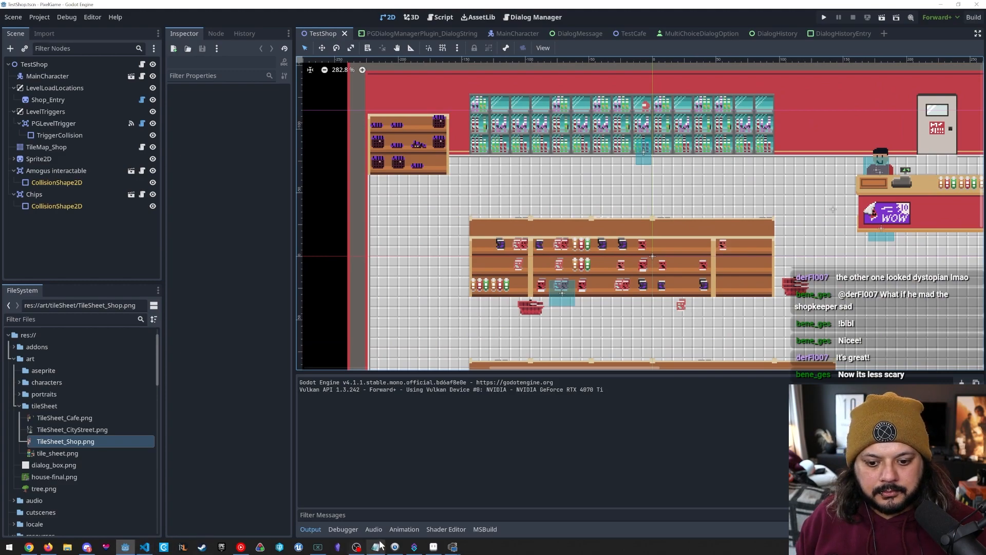
Switch to Aseprite and clear the selection around the tiles in the pixelgame palette file.
click(434, 547)
scroll(451, 315, down, 4)
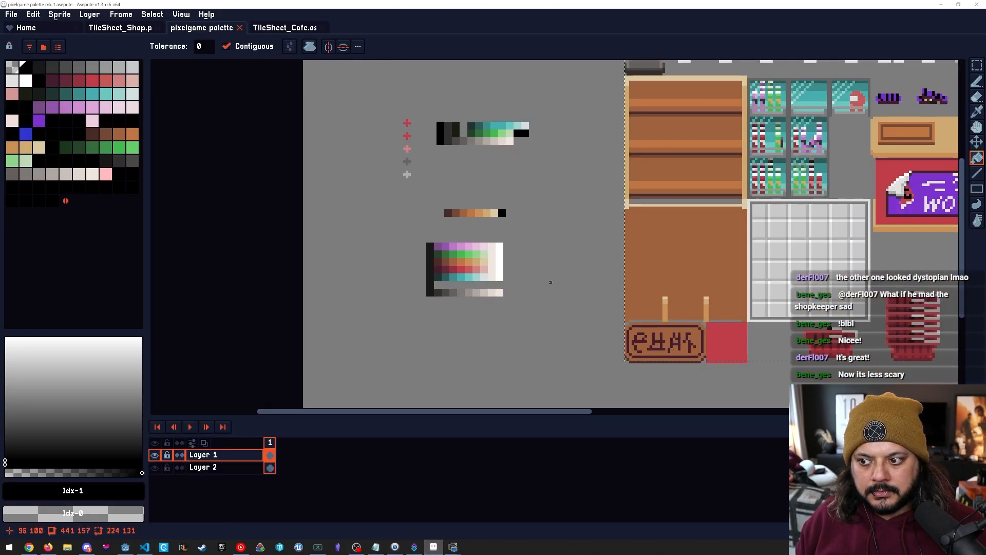
key(ctrl+d)
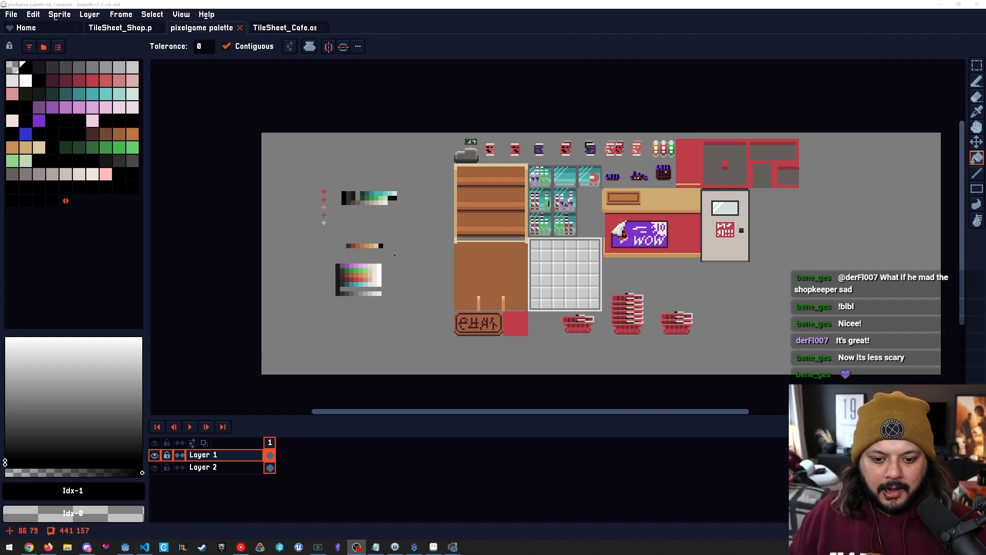
Switch to Godot and review the whole recoloured shop interior, including the entrance and the outer south wall.
click(126, 547)
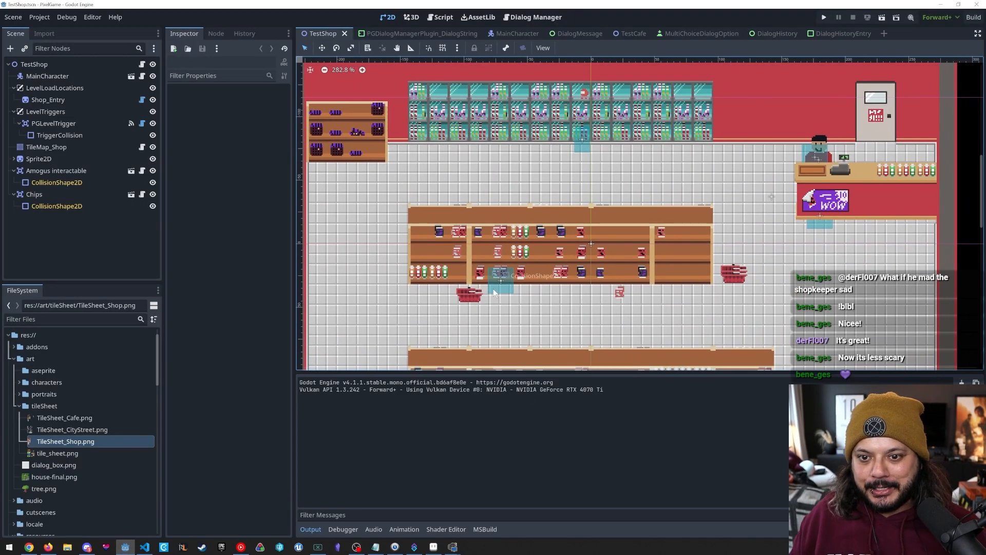
scroll(493, 289, down, 4)
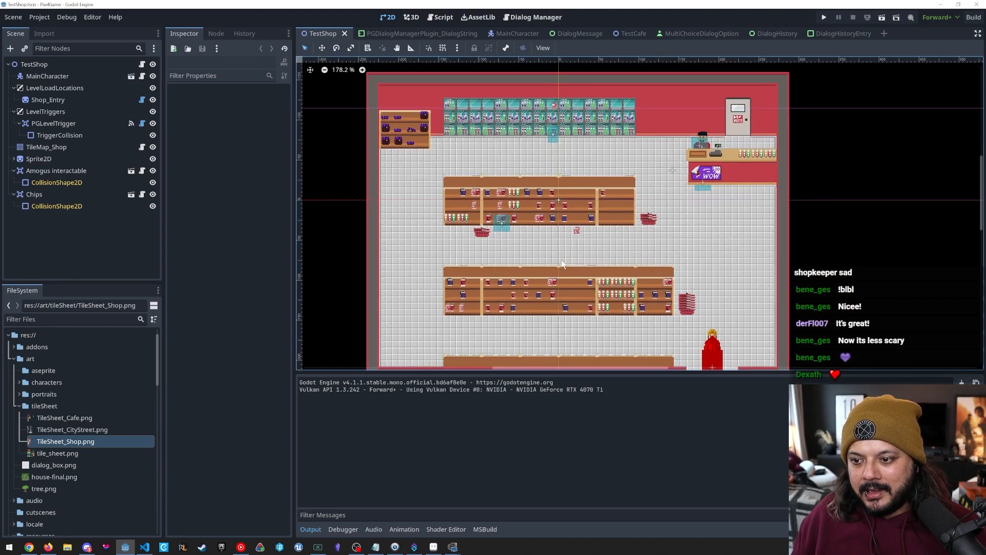
scroll(562, 263, down, 3)
drag(580, 295, 572, 255)
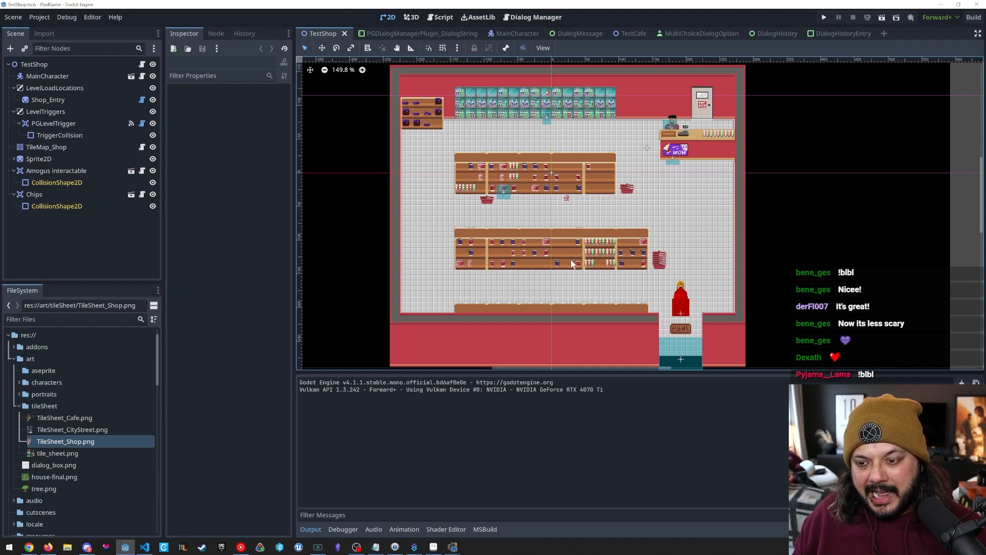
drag(652, 253, 645, 275)
drag(576, 234, 557, 224)
scroll(546, 231, up, 2)
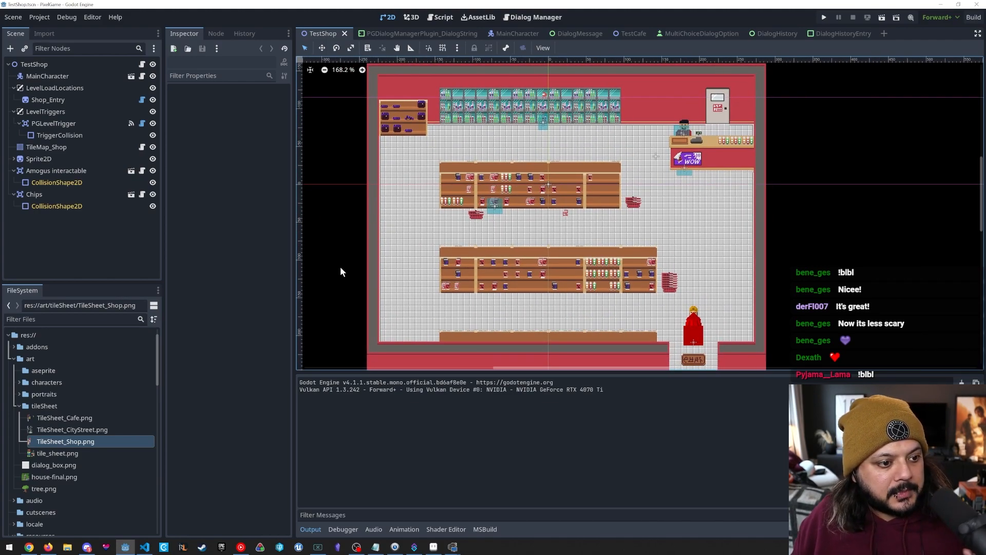